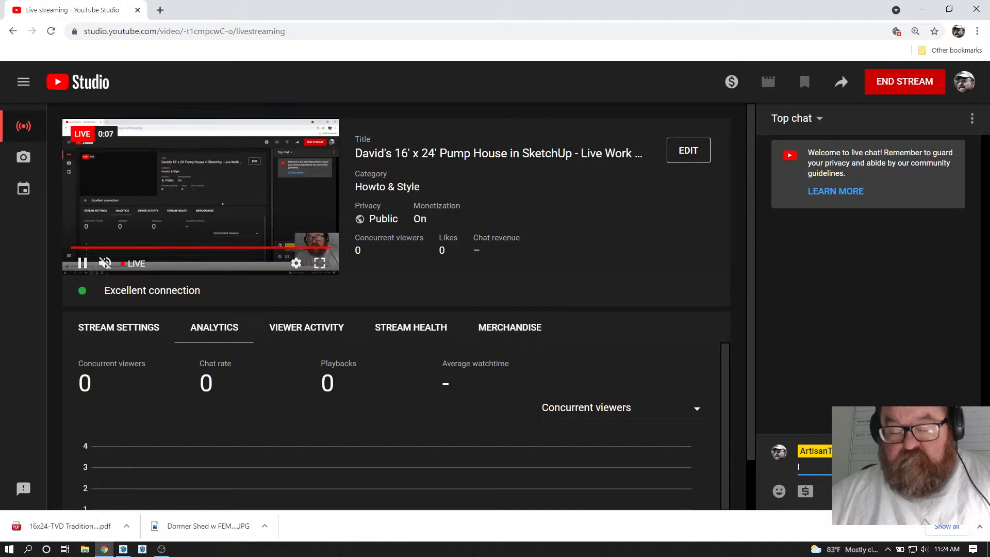
Post the message "I'm workin here" with a smiley in the stream's live chat
type("m worki")
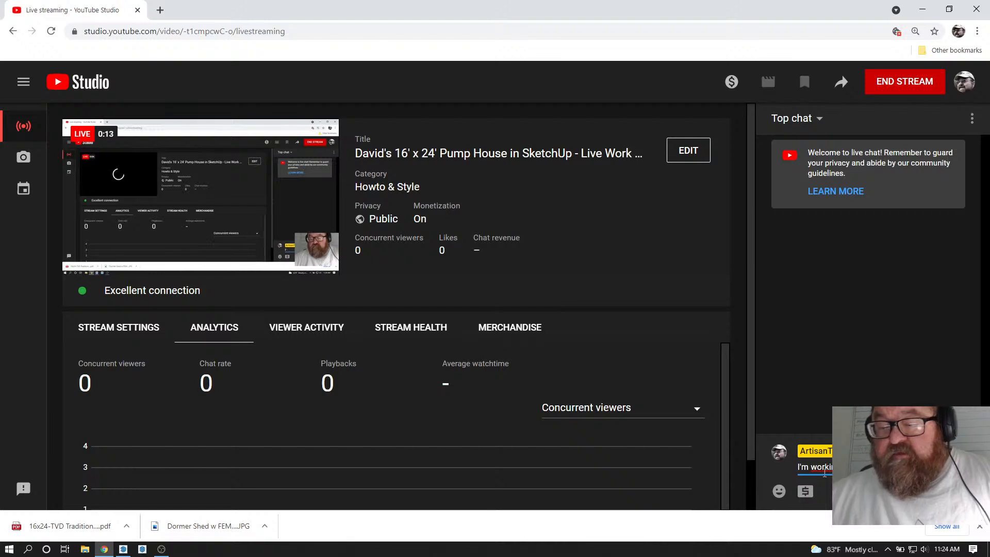
key("Return")
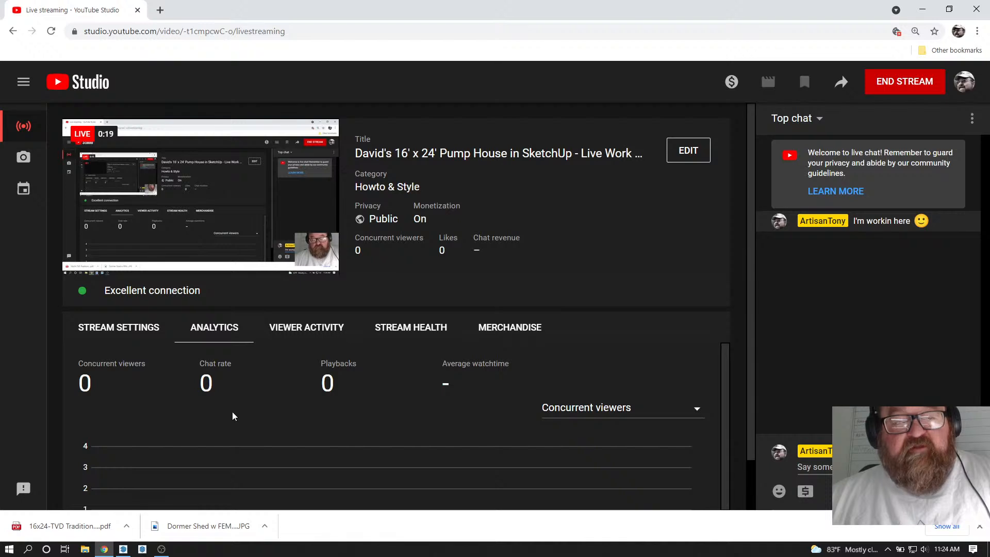
Switch to SketchUp, check the running stream in OBS, and return to the empty SketchUp model
left_click(123, 550)
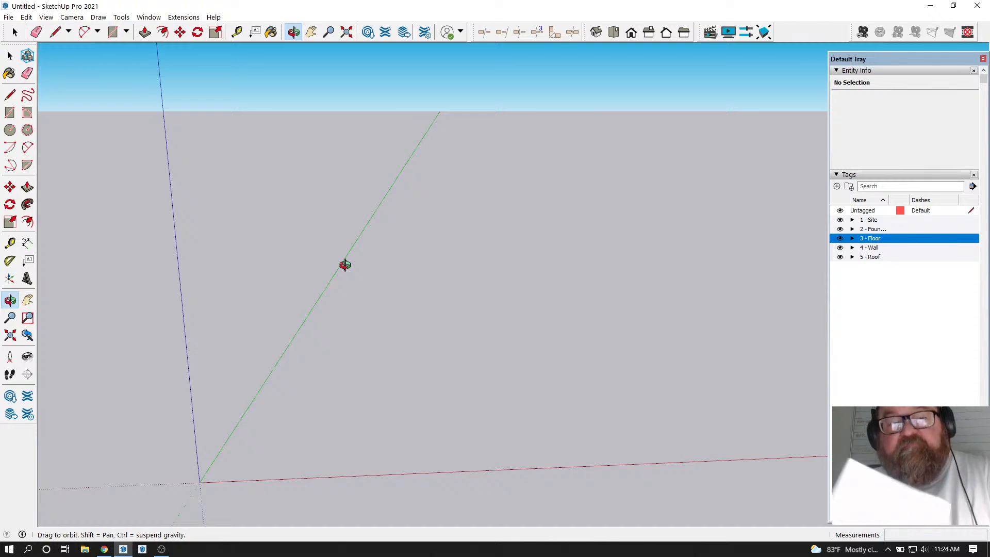
left_click(161, 549)
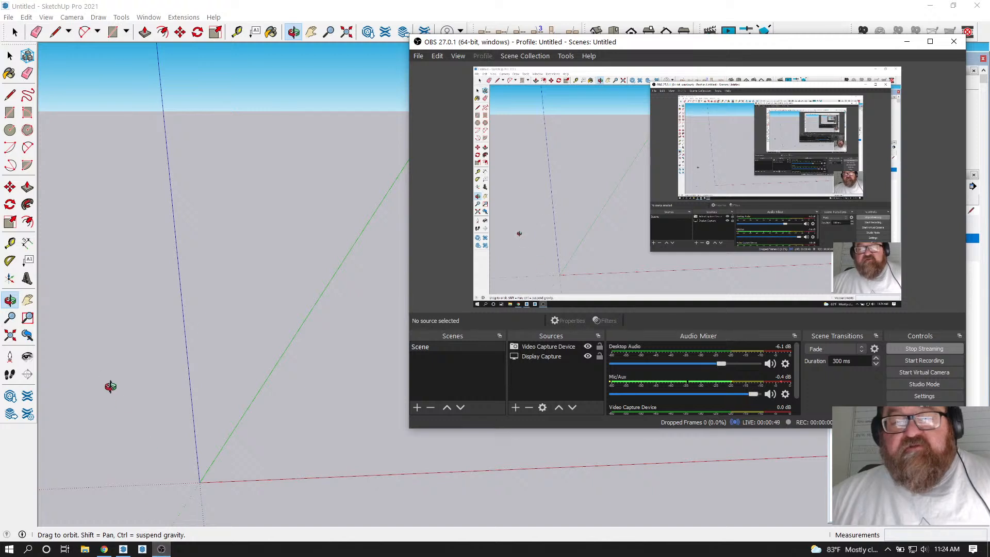
left_click(222, 298)
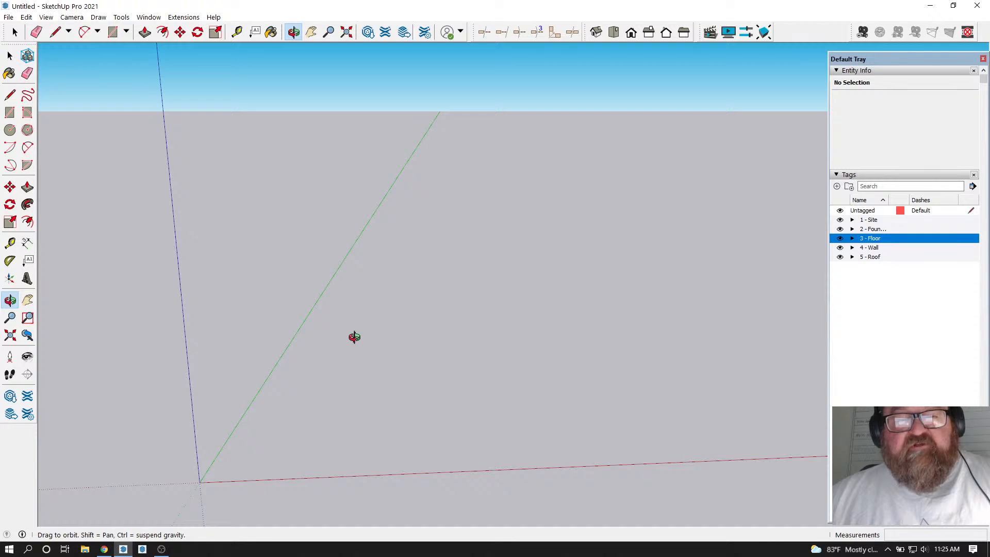
left_click_drag(373, 336, 367, 349)
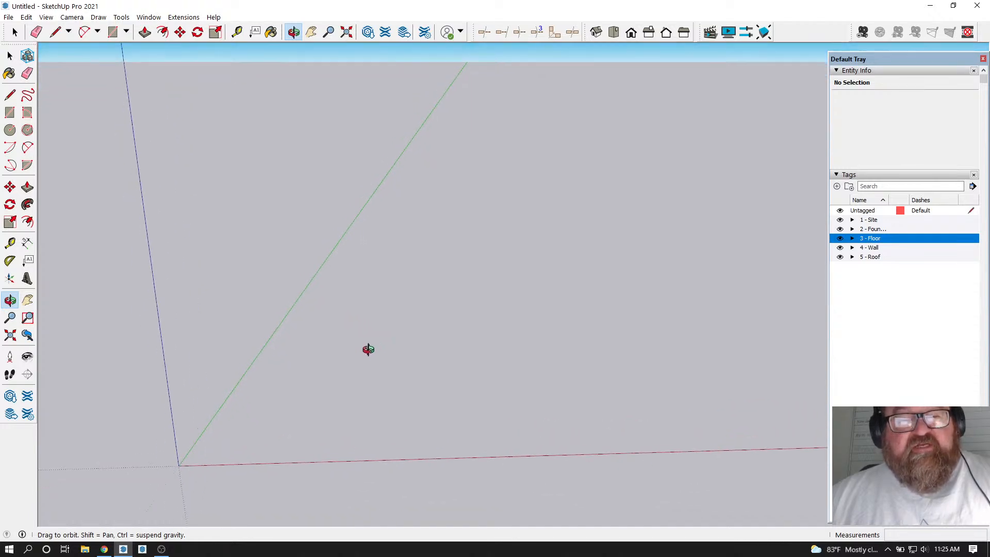
left_click(190, 17)
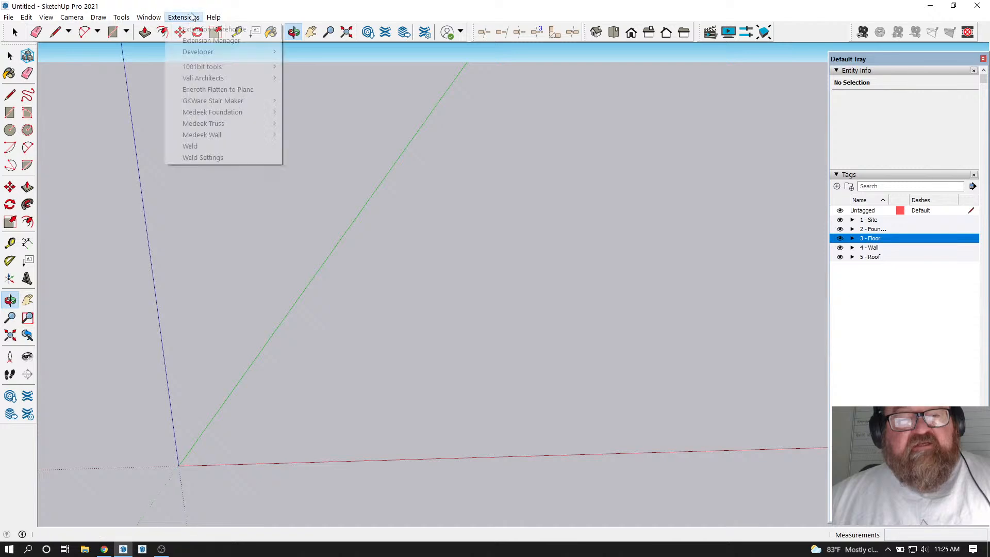
mouse_move(215, 137)
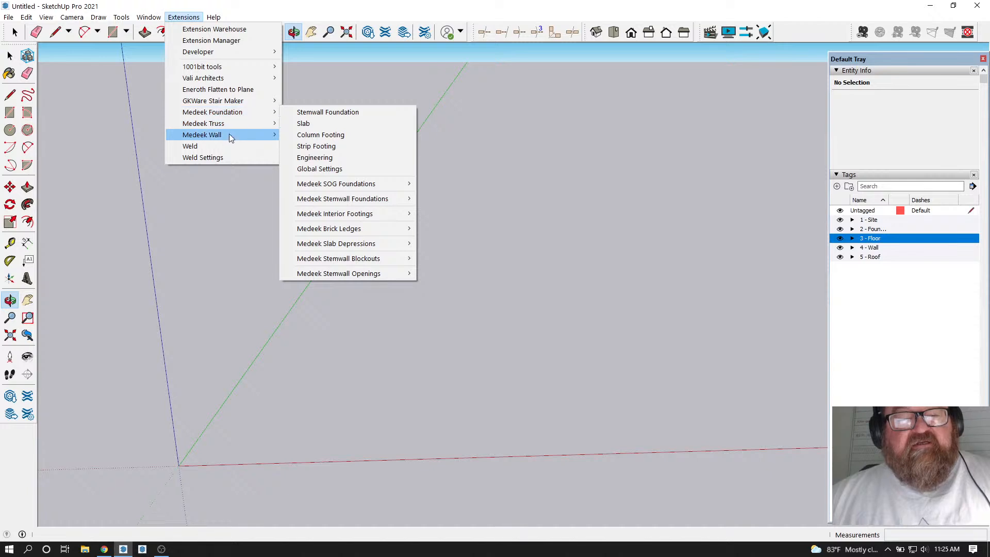
mouse_move(236, 117)
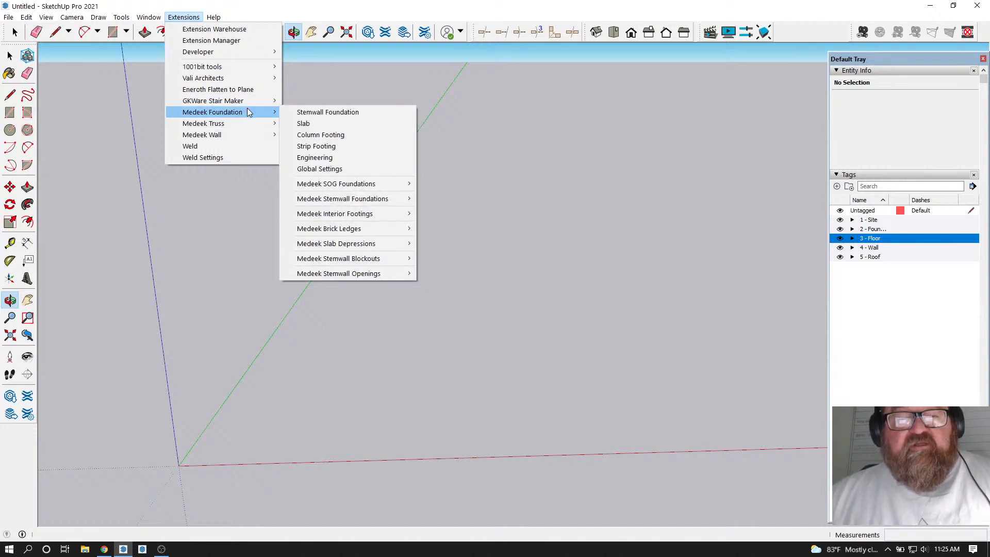
left_click(311, 124)
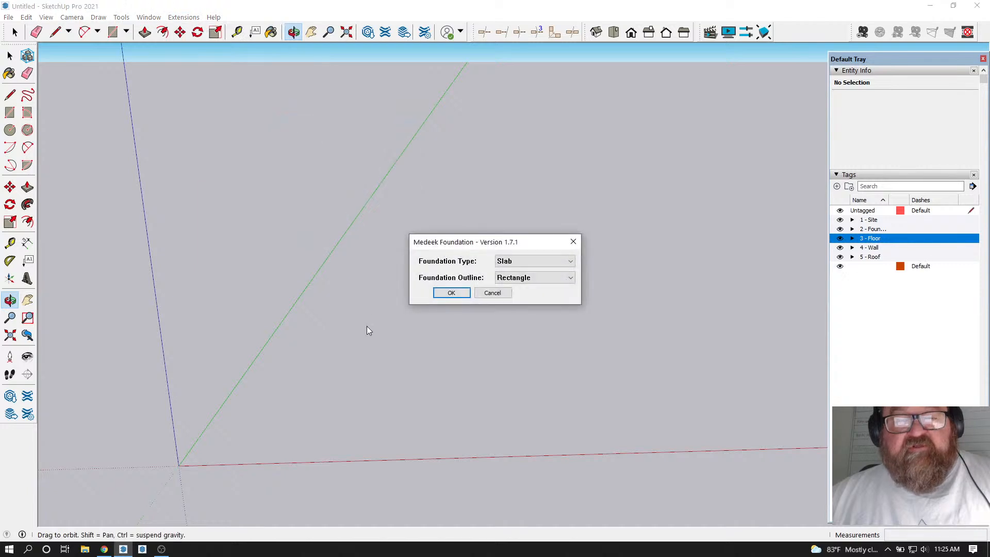
left_click(450, 293)
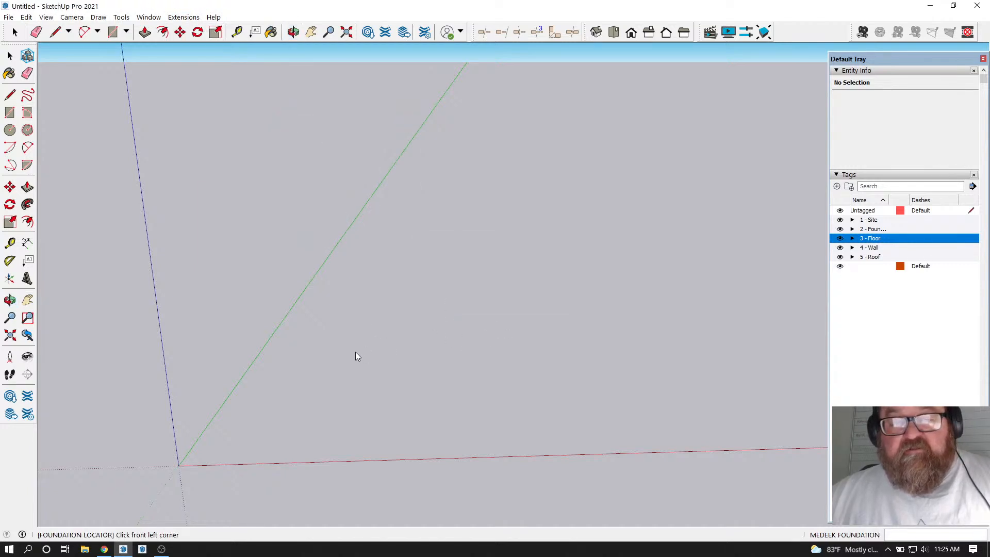
left_click(343, 370)
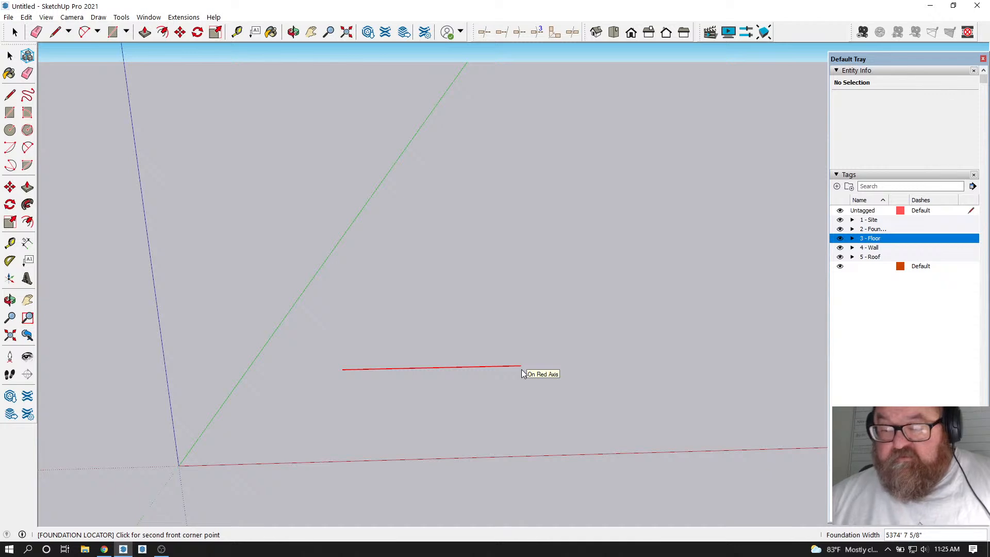
type("24'")
key("Return")
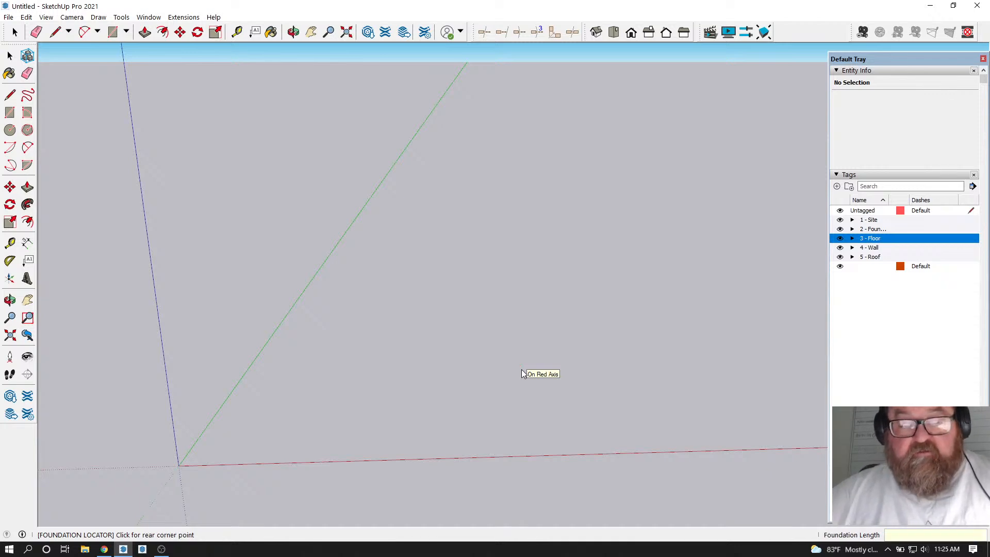
scroll(346, 372, "up", 5)
scroll(346, 372, "up", 3)
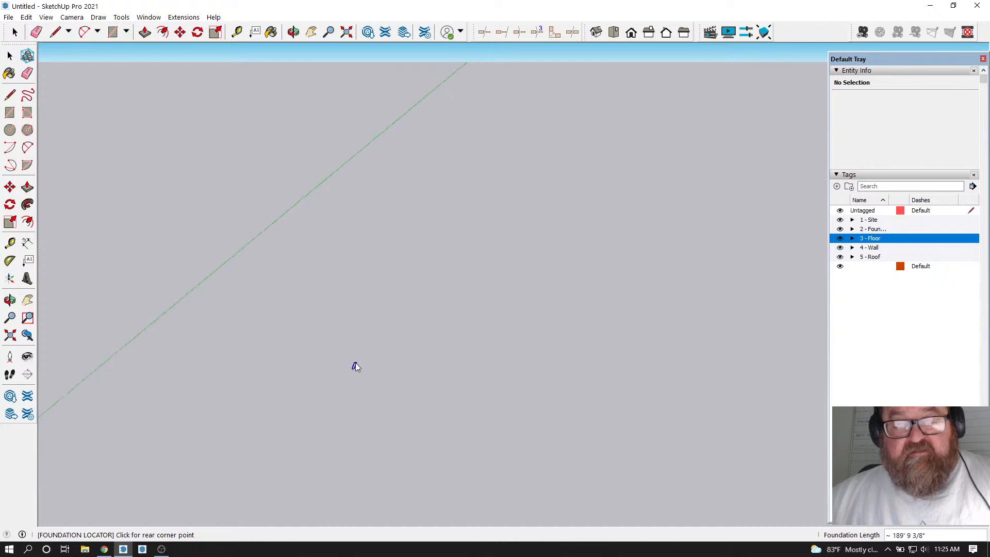
scroll(361, 376, "up", 3)
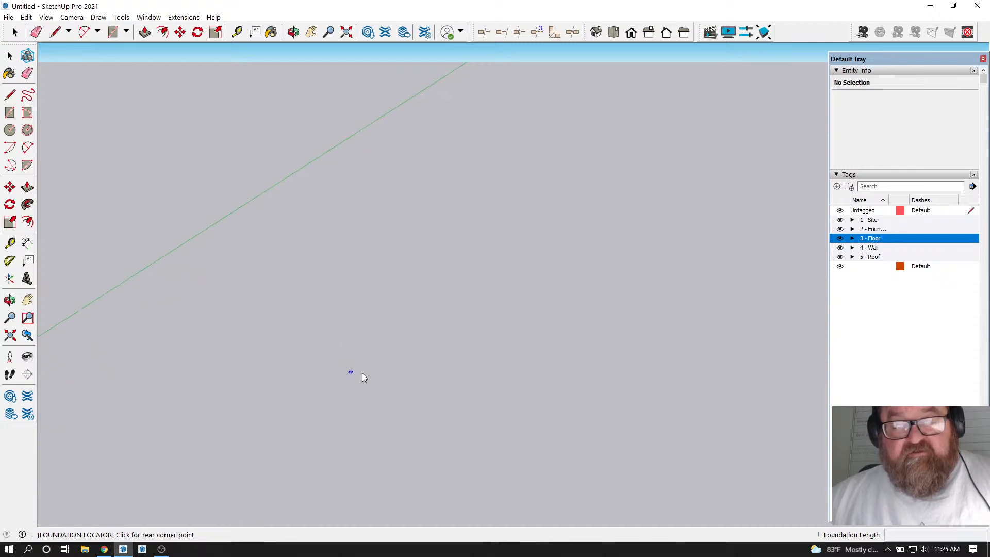
key("Escape")
Place a construction guide parallel to the green axis, offset from it so it crosses the red axis
scroll(380, 393, "up", 4)
scroll(390, 293, "down", 4)
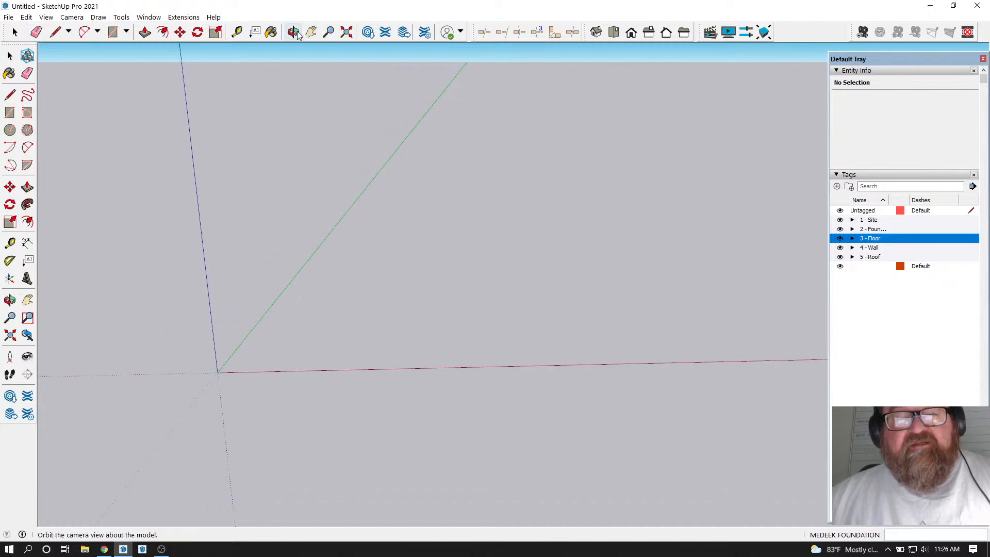
left_click(239, 37)
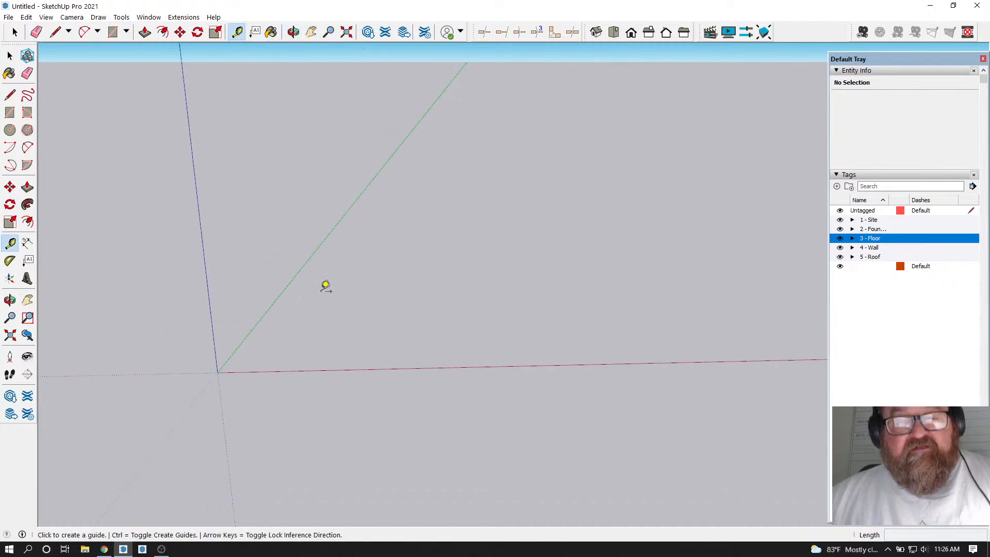
left_click(278, 297)
left_click(386, 290)
Place a second construction guide parallel to the first, a short distance farther from the green axis
scroll(395, 303, "up", 4)
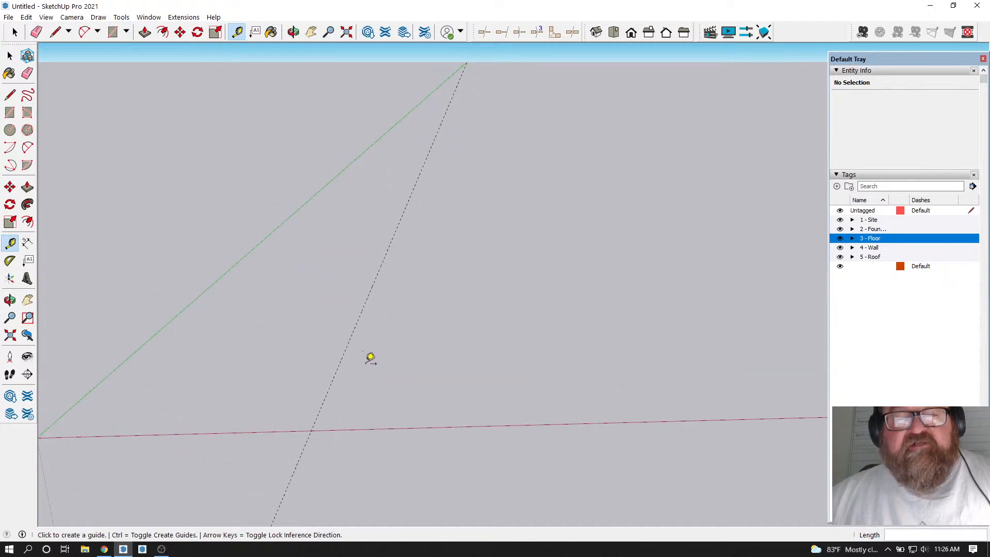
left_click(346, 349)
left_click(412, 341)
middle_click_drag(298, 403, 343, 391)
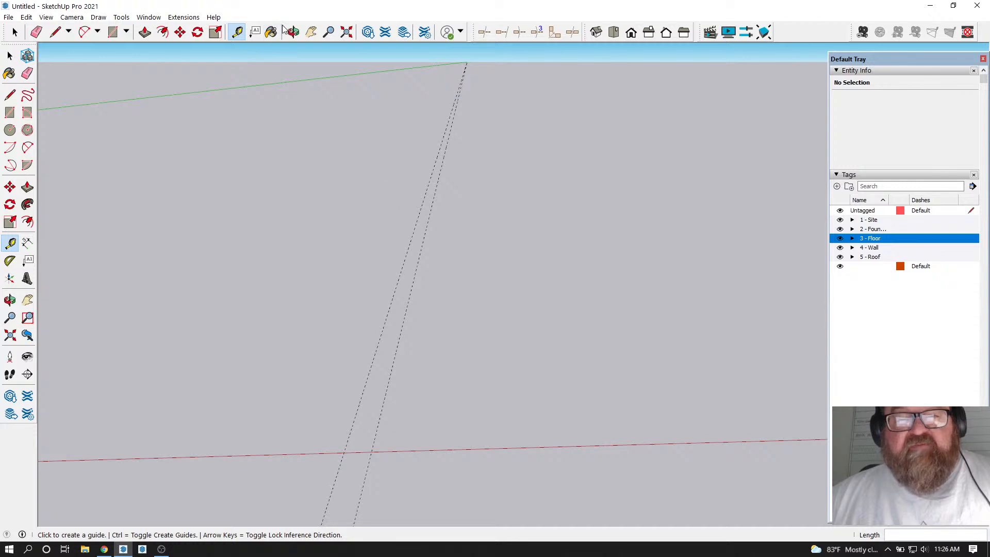
left_click(294, 32)
left_click_drag(418, 257, 361, 348)
left_click_drag(398, 387, 522, 379)
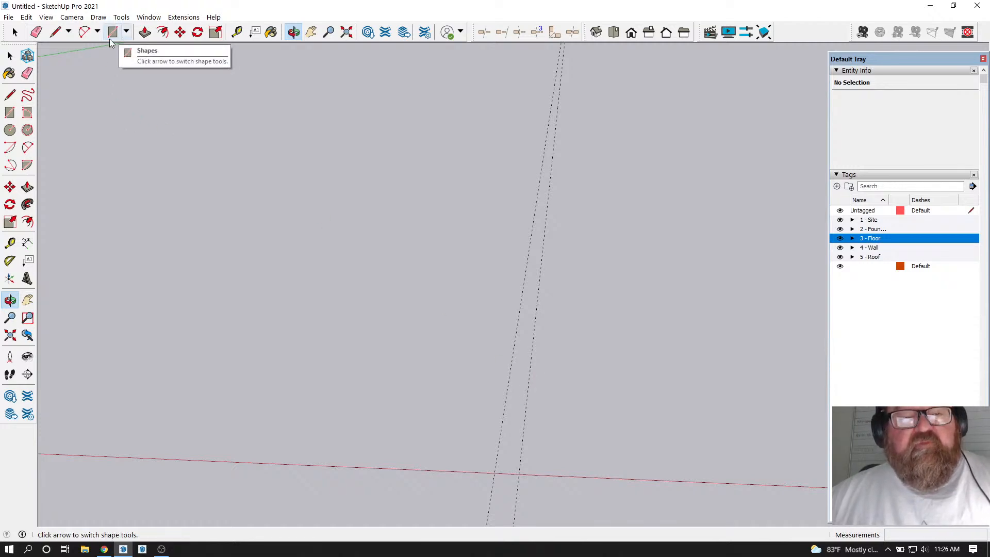
left_click(184, 17)
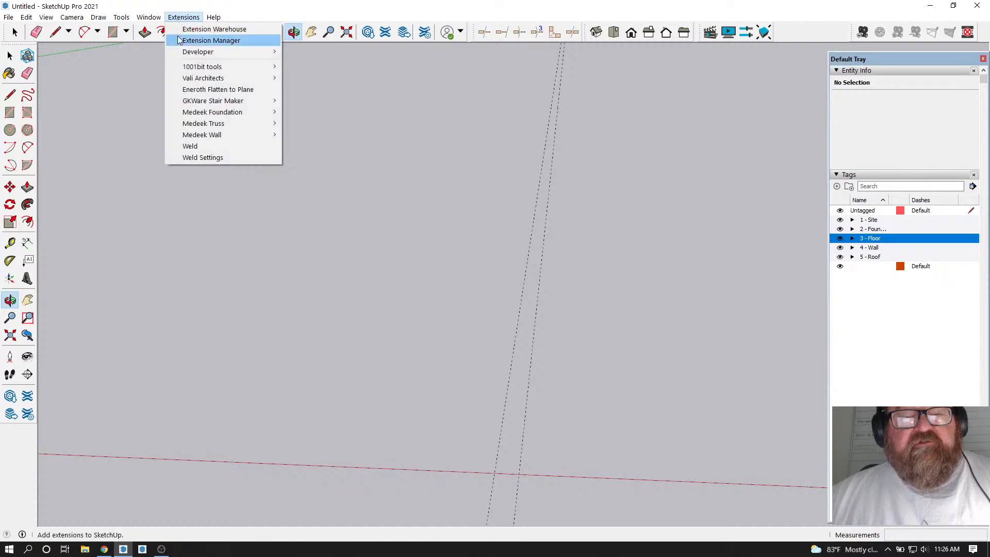
mouse_move(221, 112)
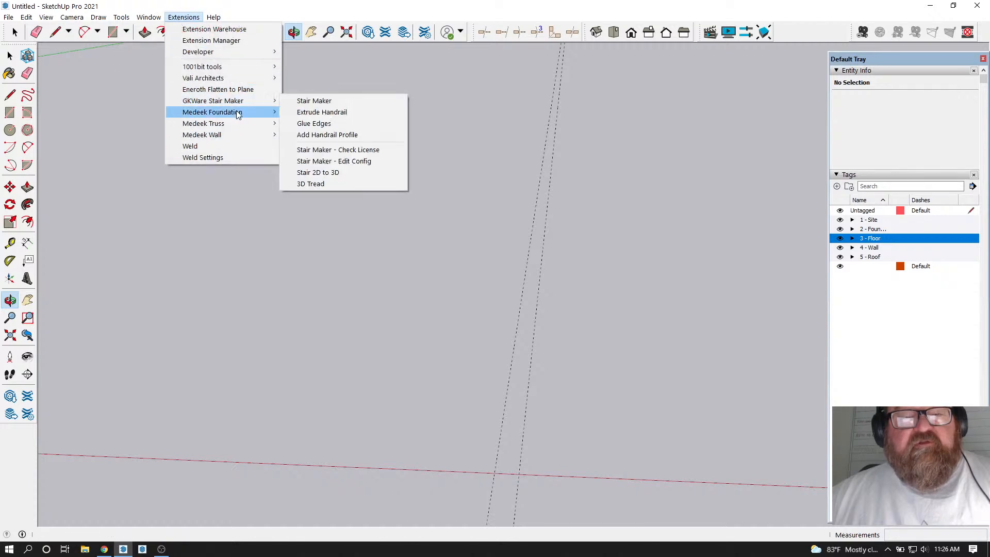
left_click(309, 123)
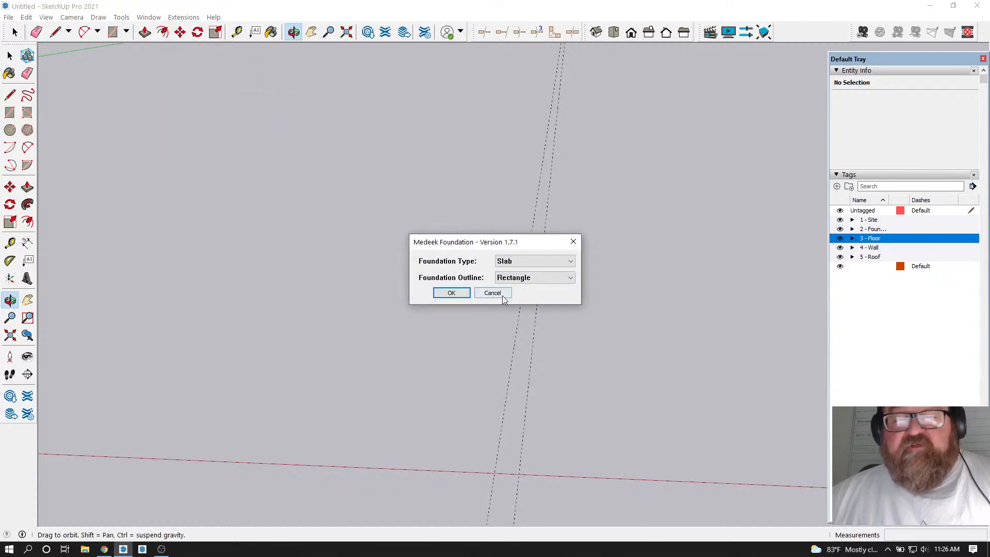
left_click(460, 293)
left_click(509, 382)
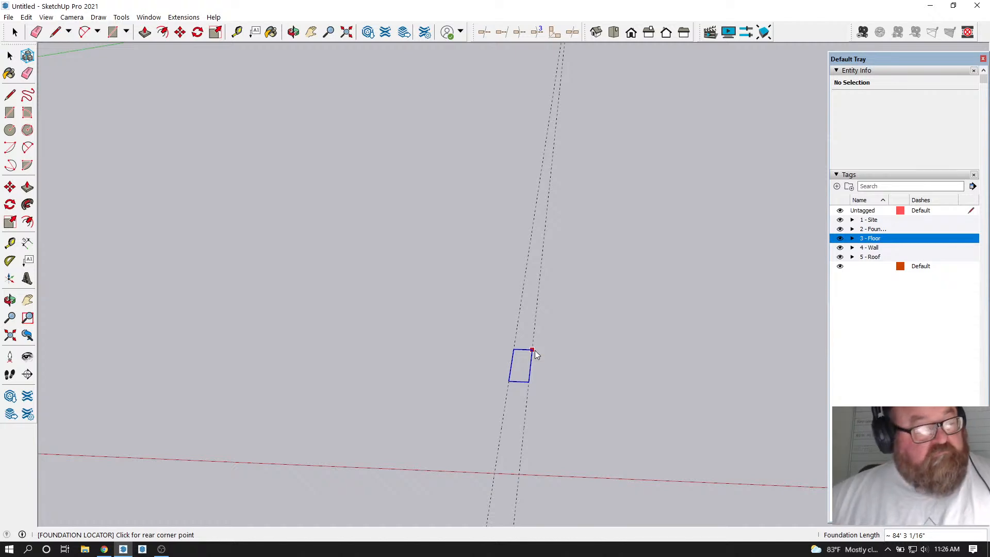
left_click(535, 352)
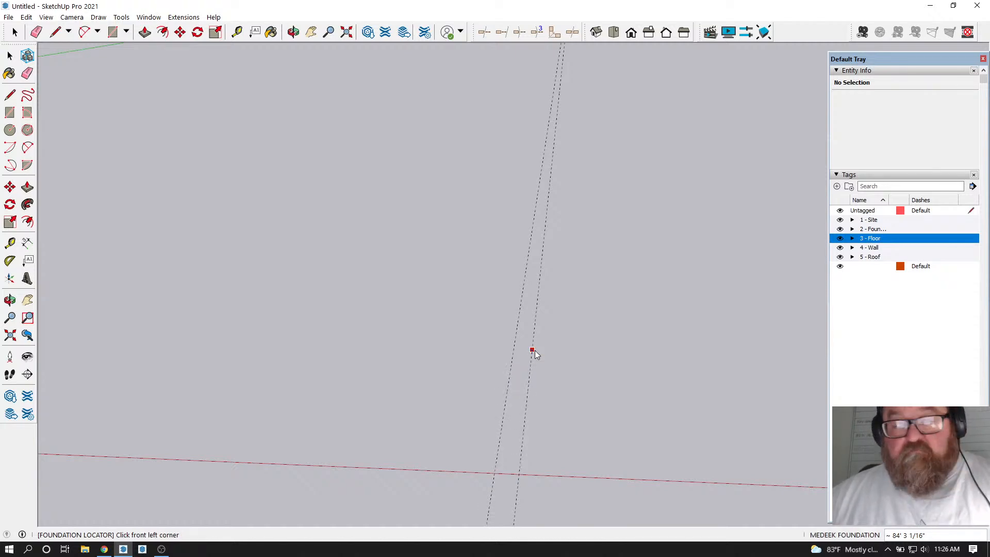
Replace the guide farther from the green axis with one offset 16' from the remaining guide
left_click(37, 32)
left_click(527, 407)
left_click(236, 32)
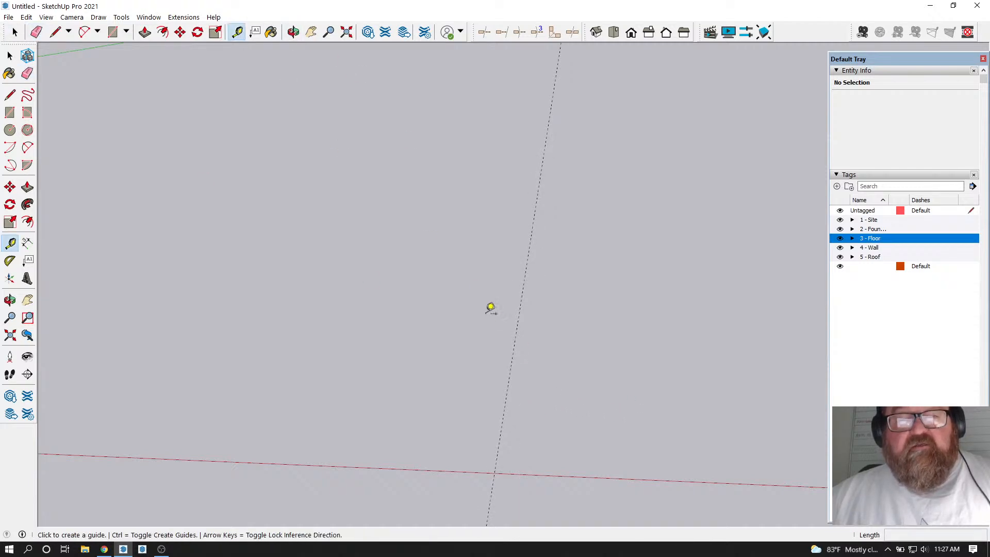
left_click(509, 383)
type("16'")
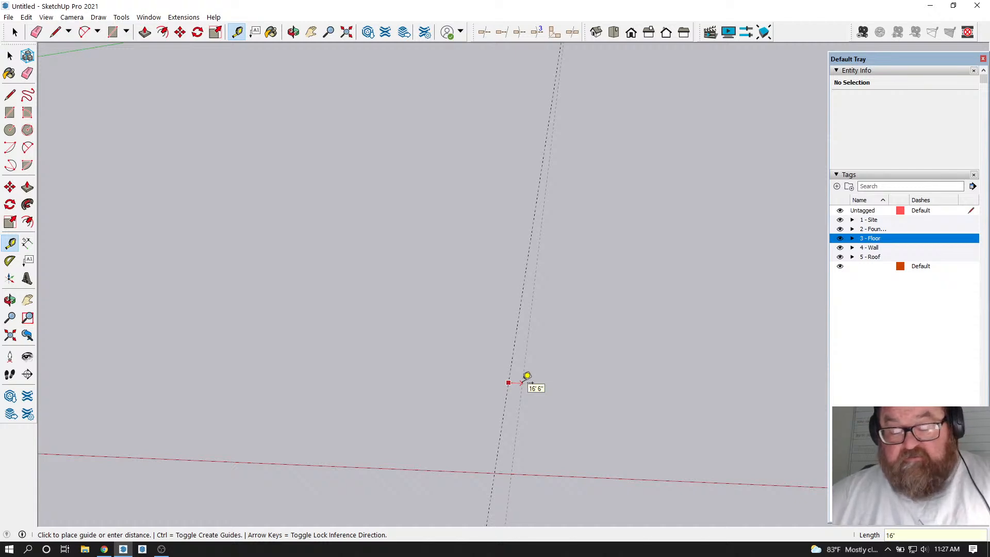
key("Return")
Lay out a rectangular Medeek slab foundation spanning the two guides, with a length of 24'
scroll(546, 397, "up", 2)
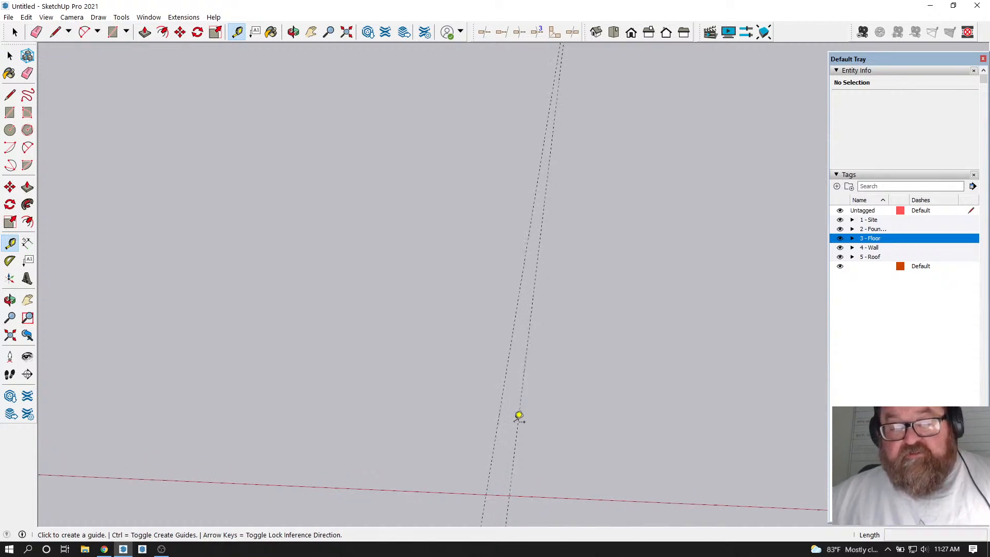
scroll(516, 384, "up", 4)
scroll(492, 245, "down", 3)
scroll(493, 387, "up", 3)
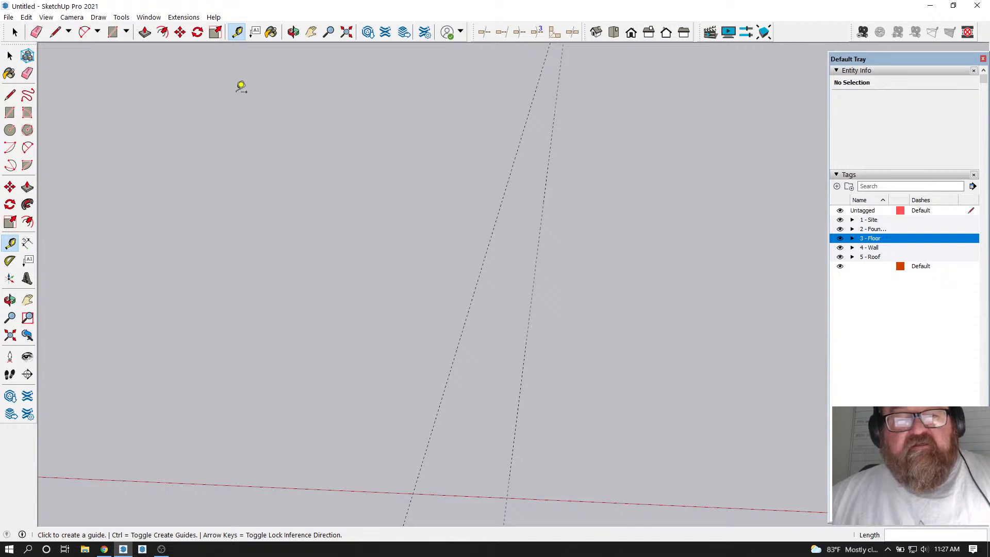
left_click(183, 17)
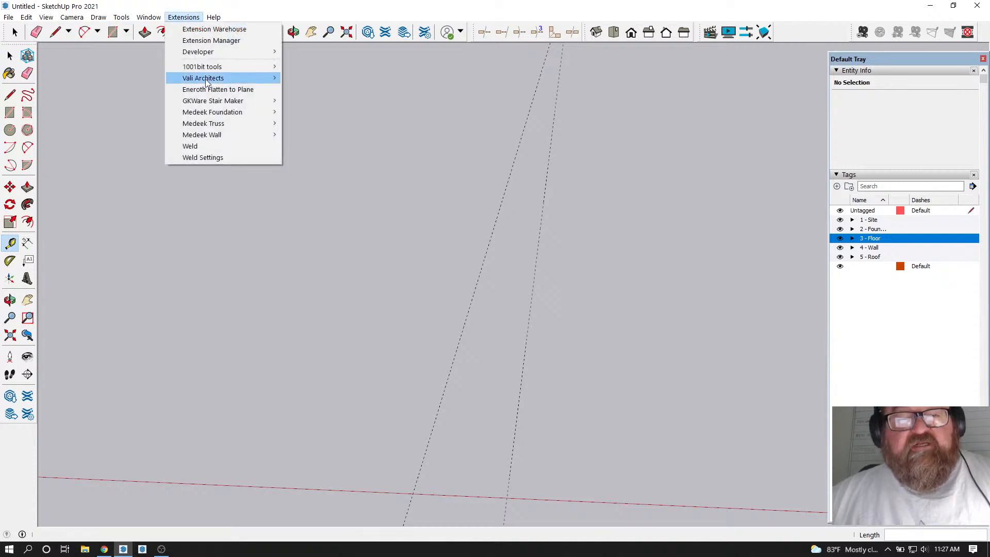
mouse_move(215, 125)
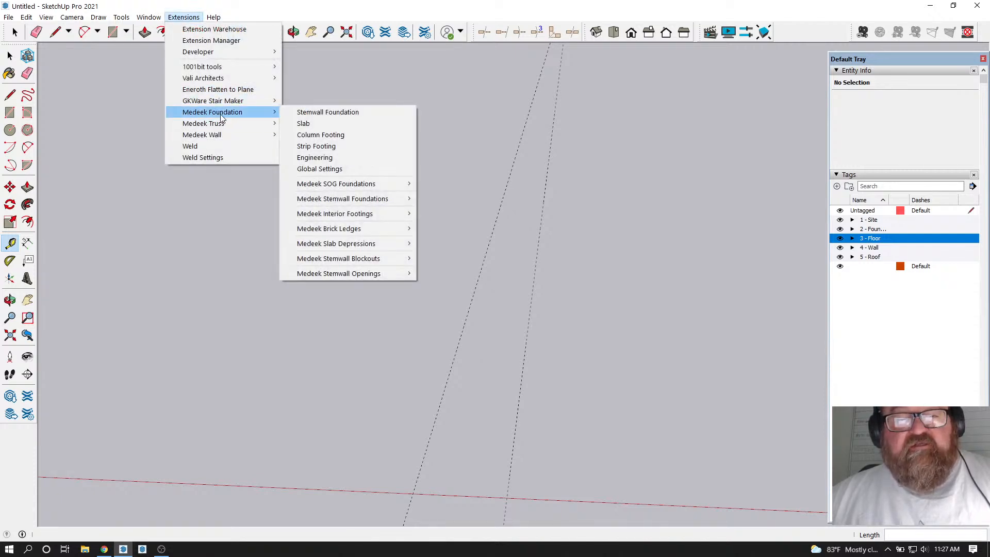
left_click(303, 124)
left_click(452, 292)
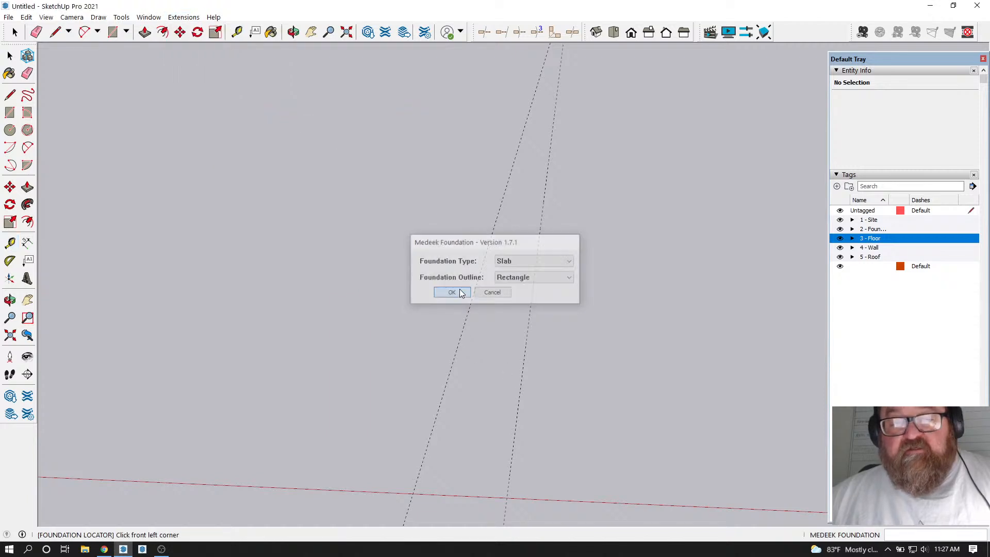
left_click(450, 371)
left_click(522, 374)
type("24")
key("Return")
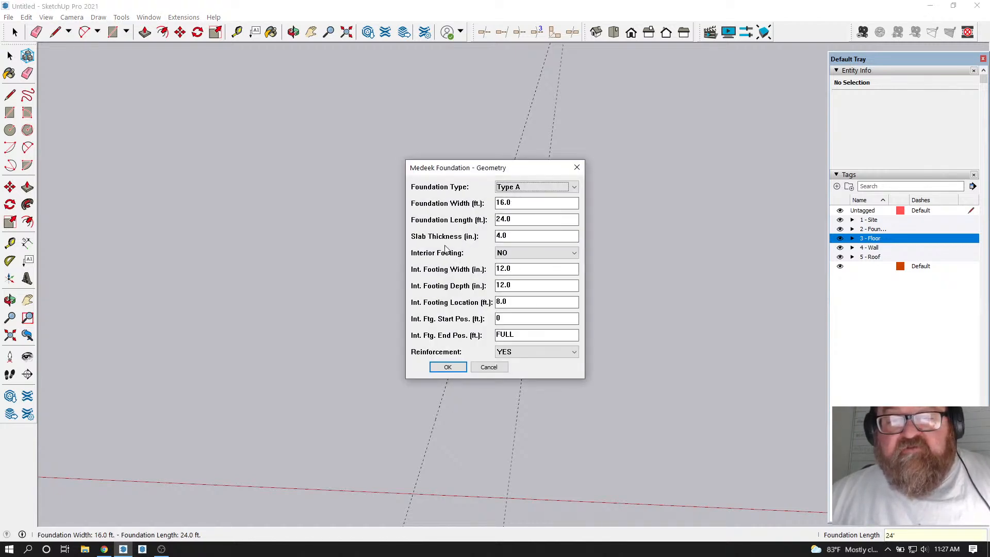
Set the slab thickness to 12 in and accept the foundation geometry
double_click(510, 237)
type("12")
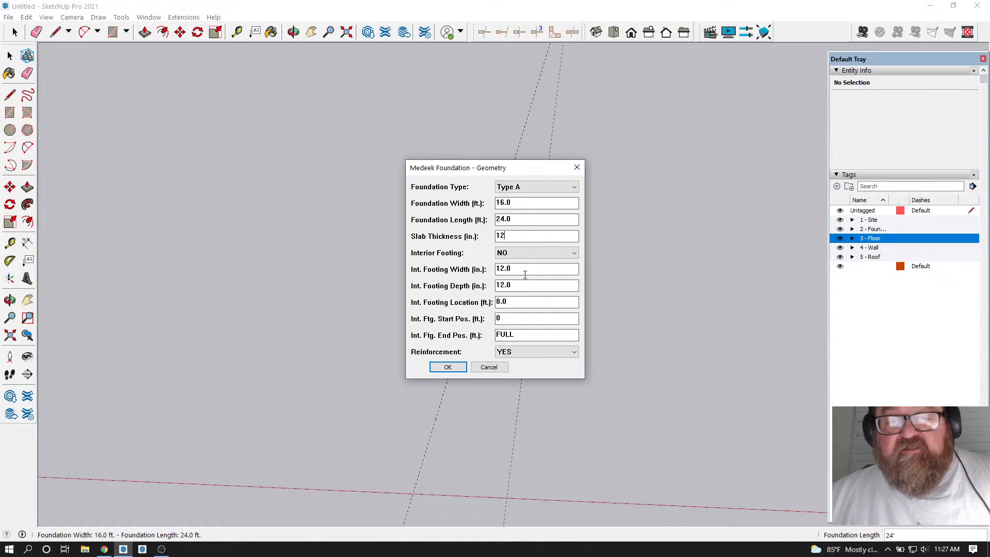
left_click(448, 368)
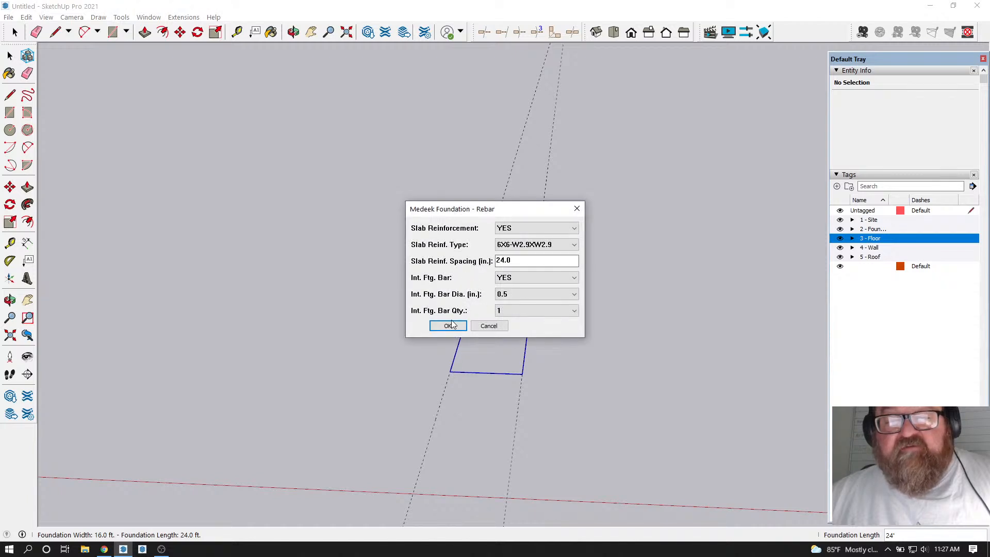
Accept the slab rebar settings with 6X6-W2.9XW2.9 reinforcement and one 0.5 in interior footing bar to generate the foundation
left_click(447, 326)
scroll(484, 382, "up", 4)
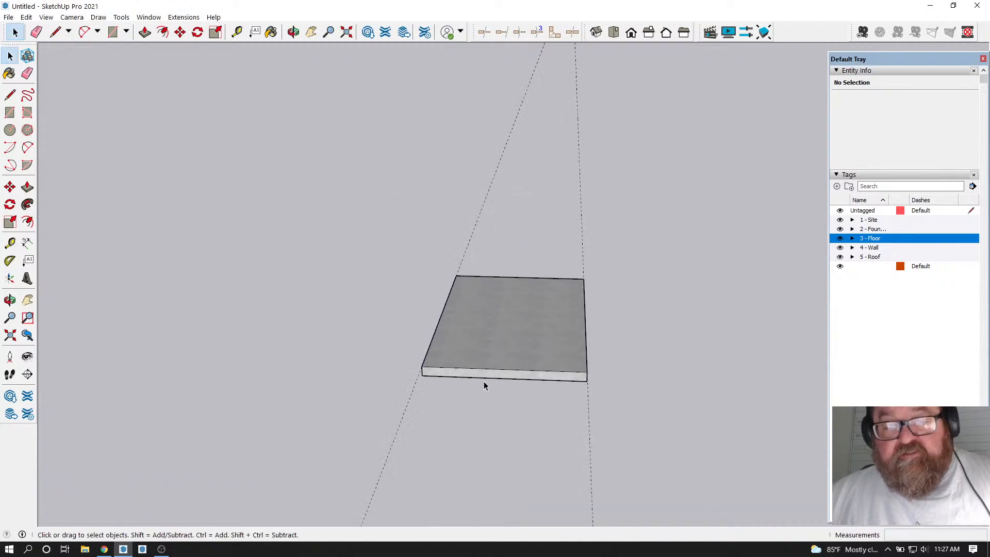
scroll(490, 382, "up", 1)
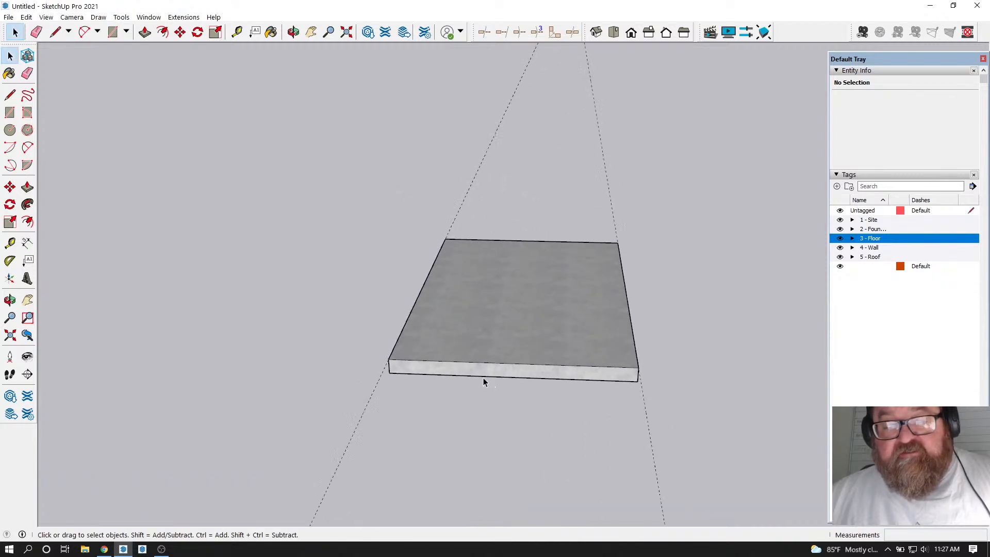
Open the slab assembly's edit settings, review its dimensions and reinforcement options, and close them without changes
left_click(15, 33)
right_click(486, 321)
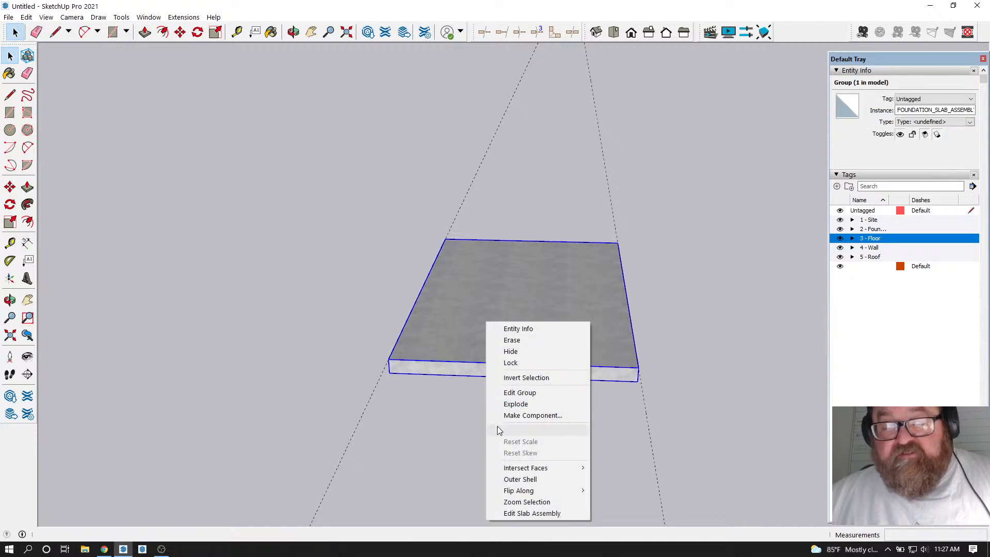
left_click(508, 514)
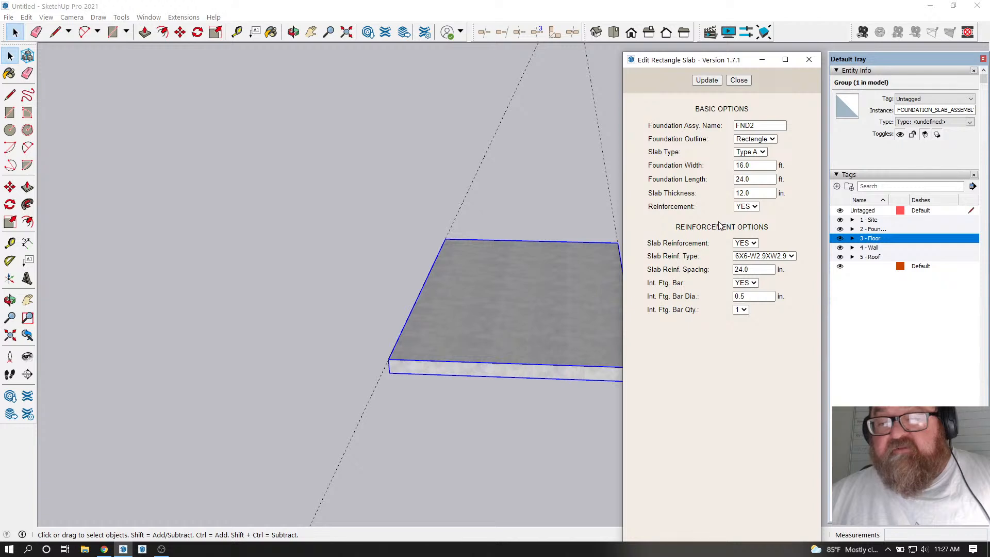
left_click(810, 61)
Erase the two construction guides running along the sides of the slab
scroll(534, 324, "up", 1)
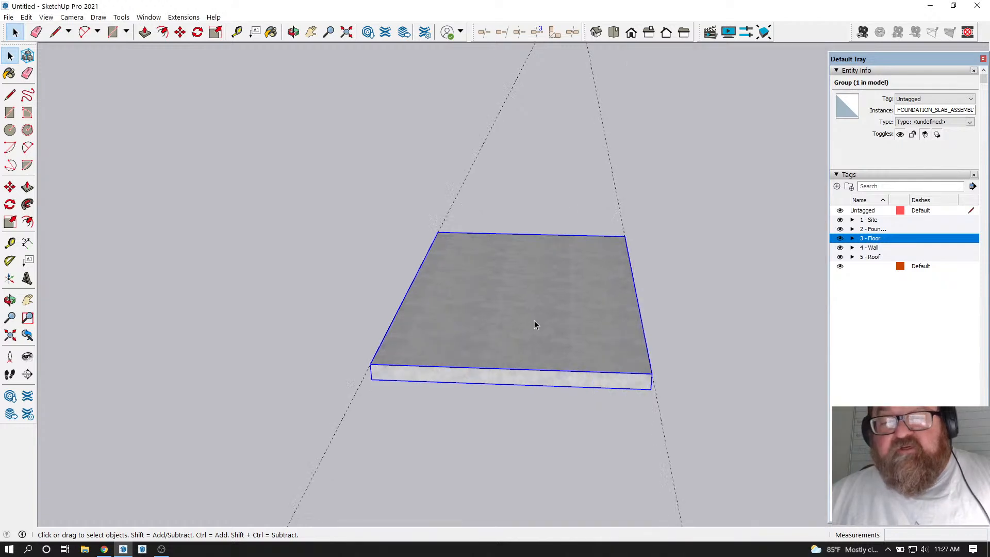
left_click(36, 32)
left_click(293, 32)
left_click_drag(299, 82, 483, 363)
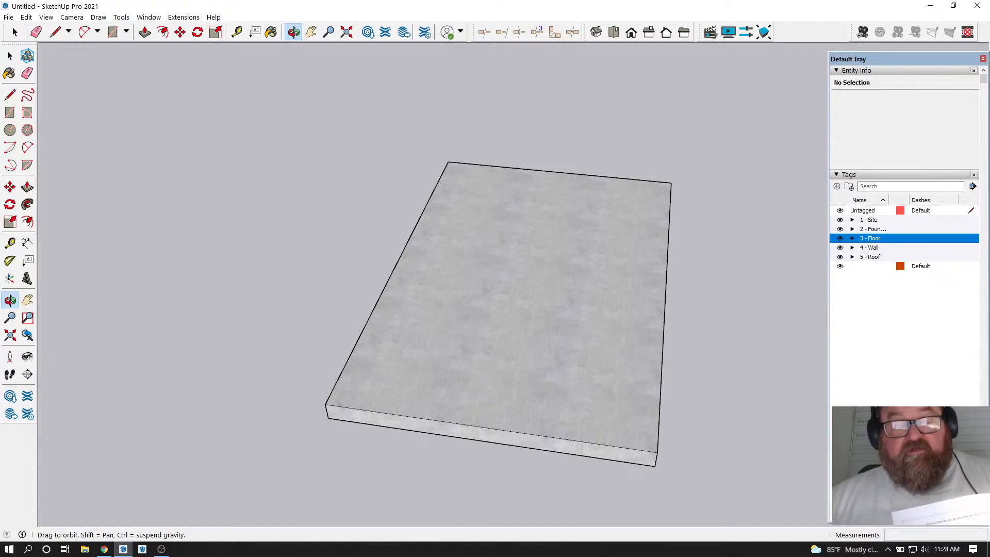
left_click(161, 550)
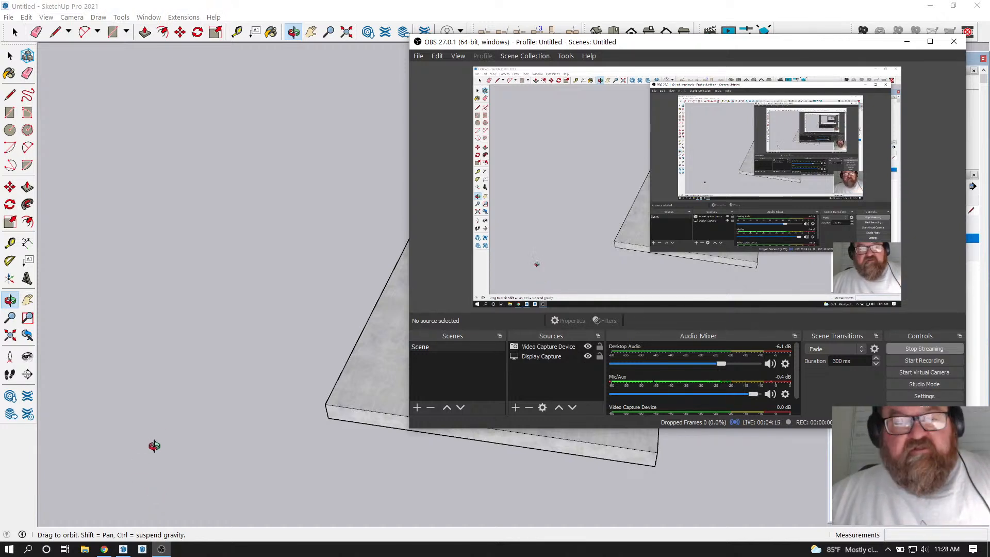
left_click(212, 387)
scroll(494, 366, "up", 3)
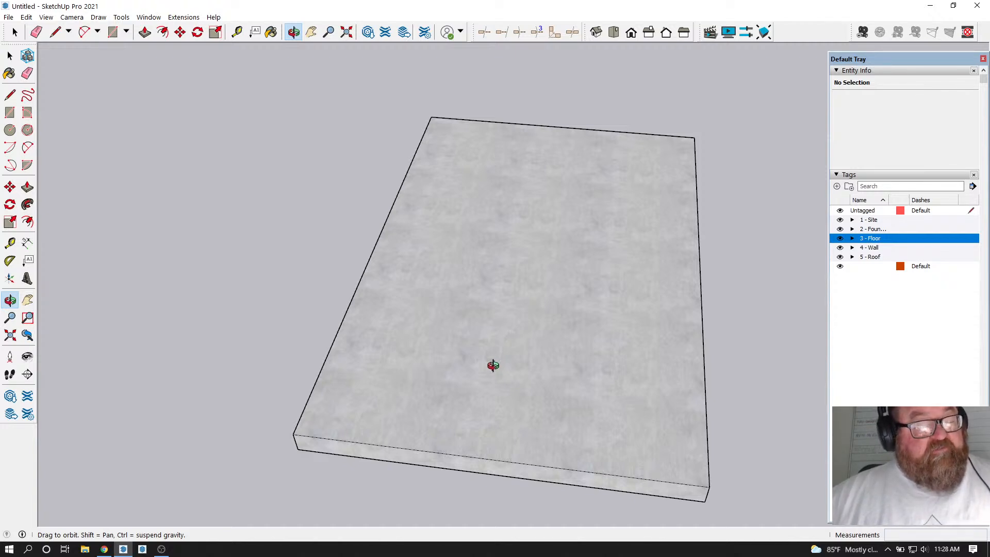
left_click_drag(393, 339, 462, 378)
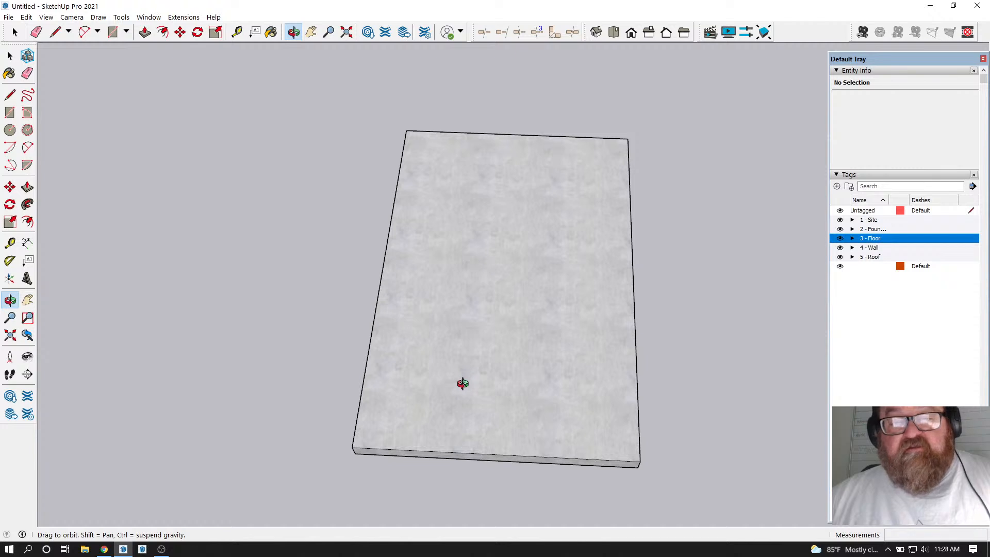
left_click_drag(548, 393, 522, 394)
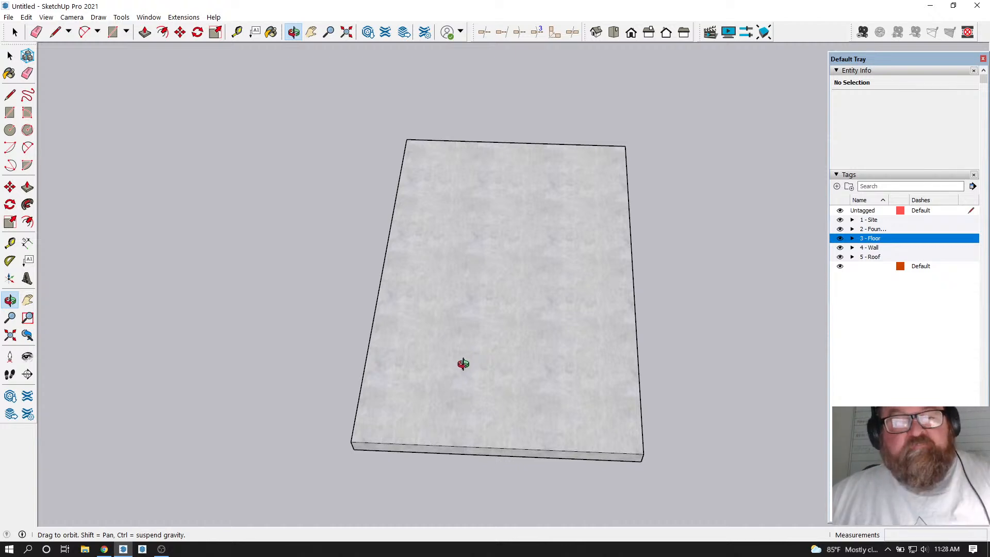
left_click(190, 19)
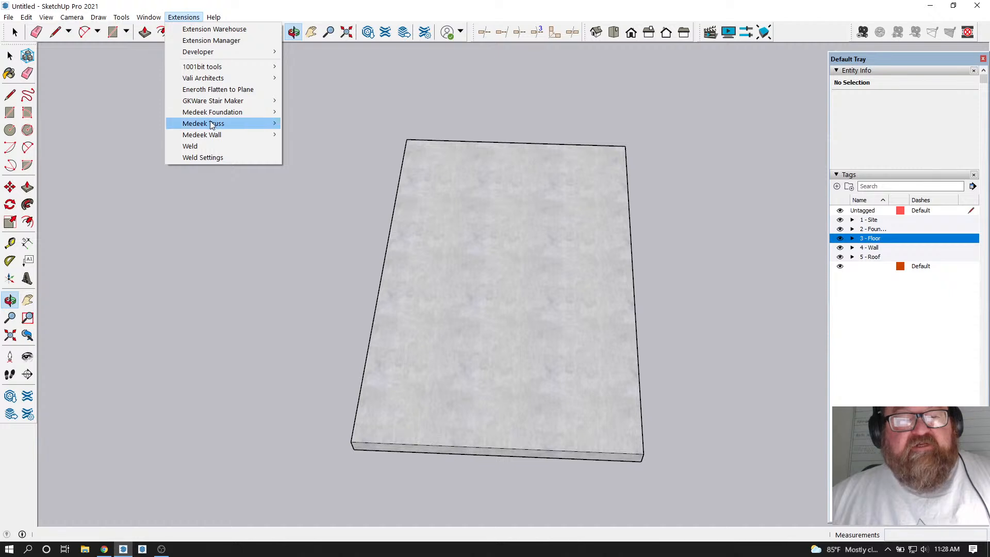
mouse_move(214, 126)
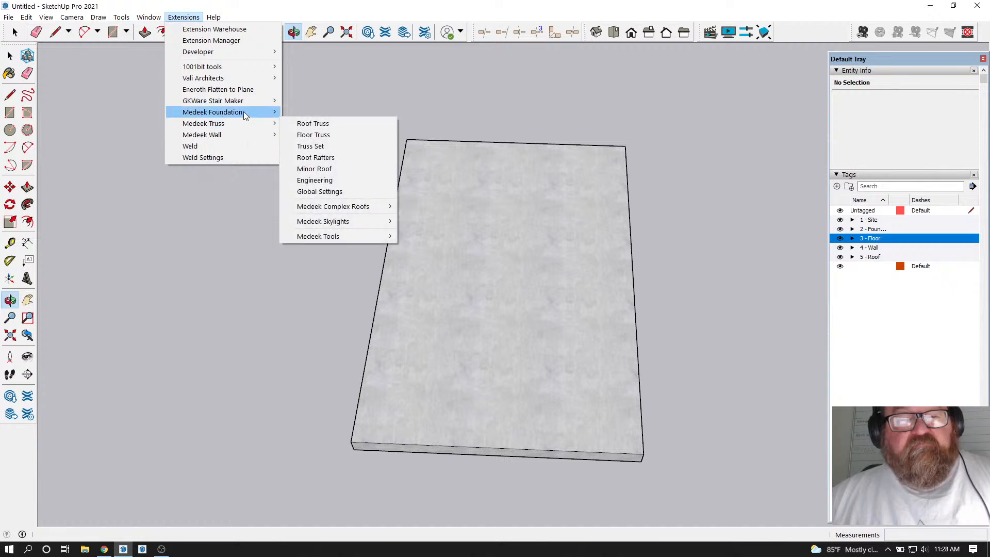
mouse_move(244, 112)
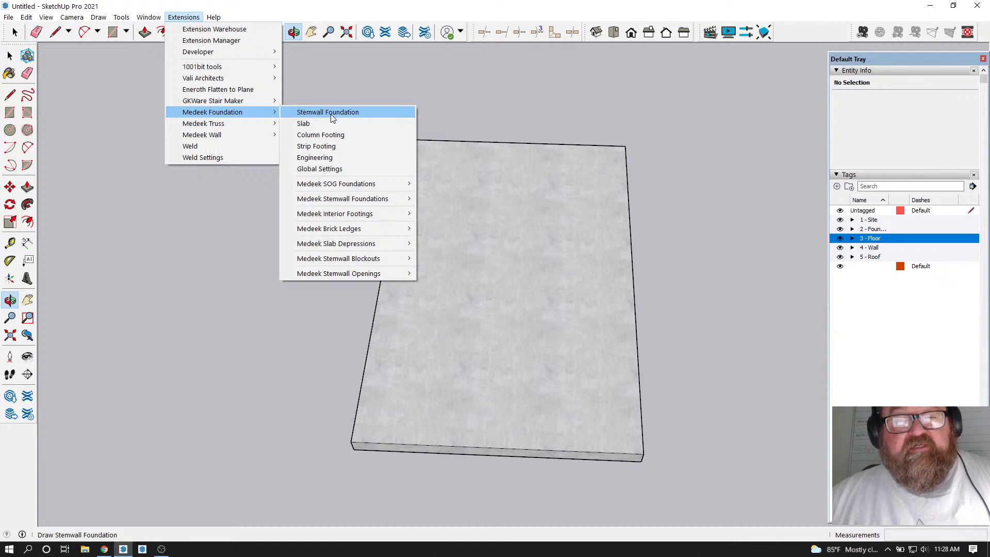
mouse_move(338, 185)
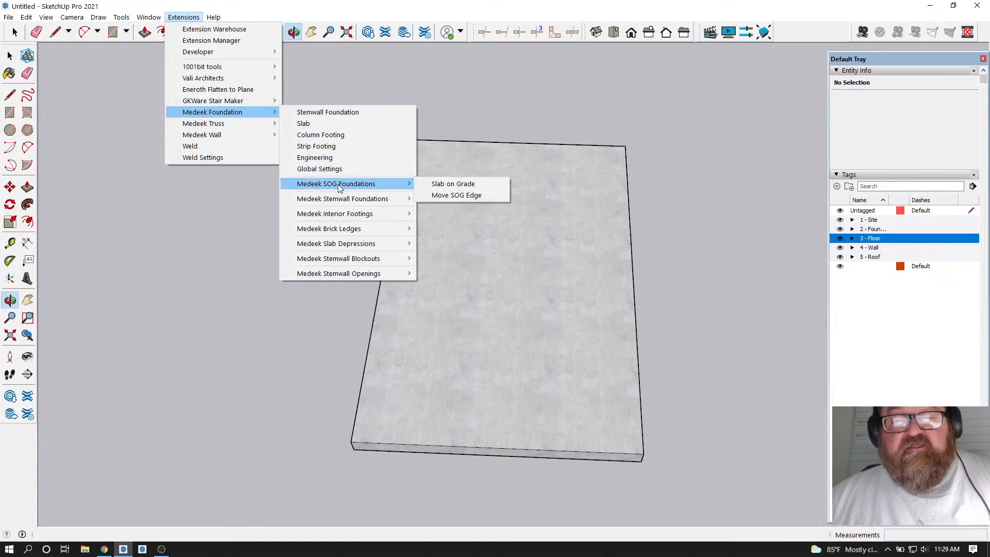
left_click(317, 12)
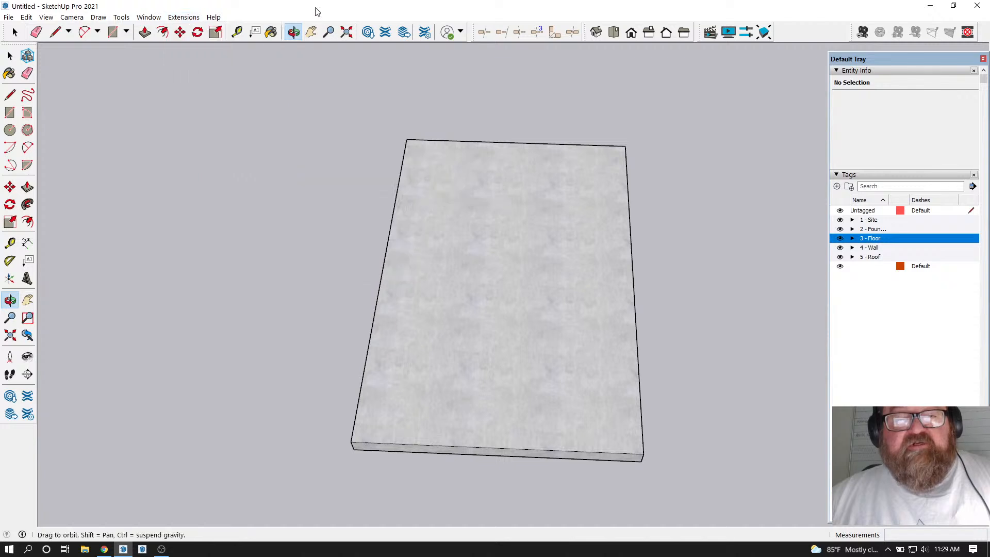
mouse_move(475, 358)
left_mouse_down()
mouse_move(443, 290)
mouse_move(491, 334)
mouse_move(438, 342)
mouse_move(462, 362)
left_mouse_up()
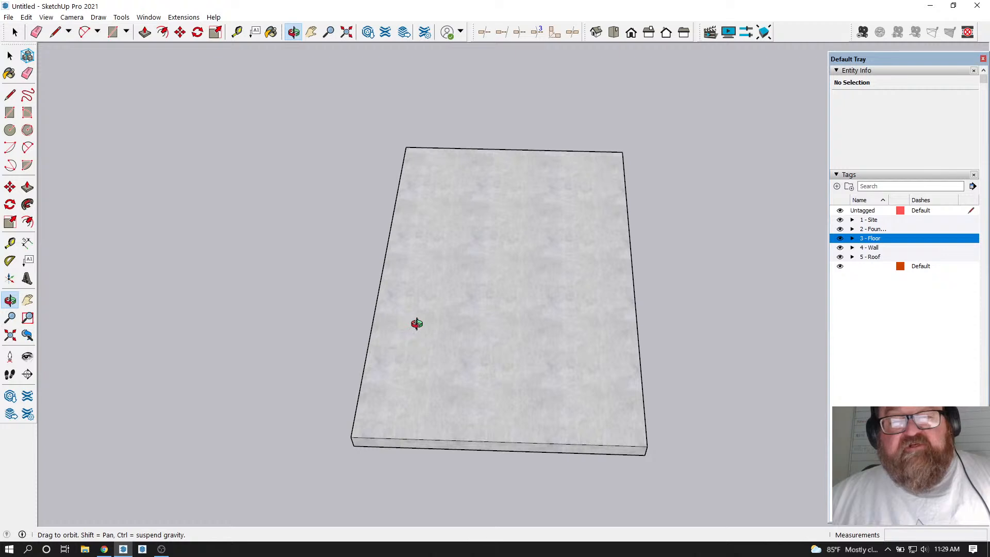
Draw a 24' by 16' rectangle over the top of the slab between its opposite corners
key("space")
left_click(496, 242)
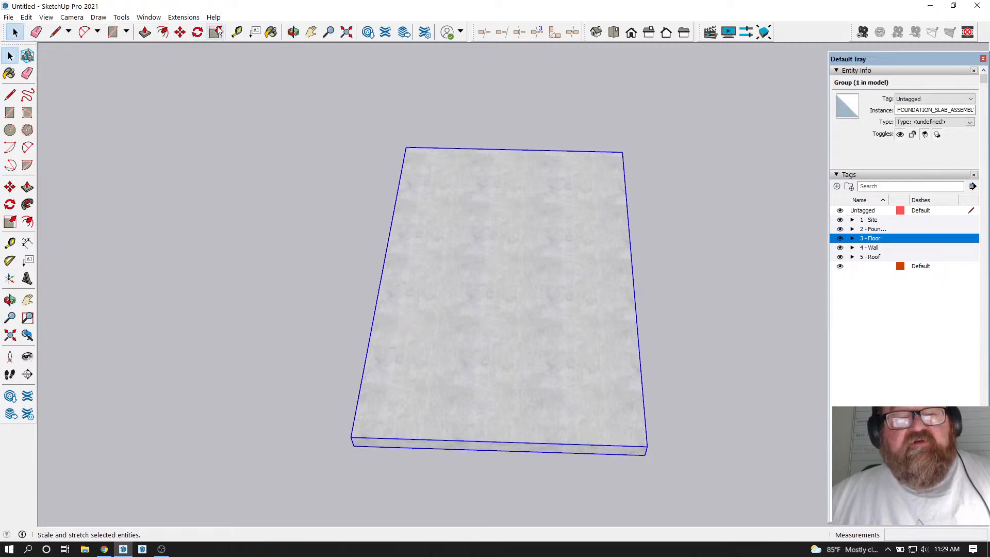
left_click(113, 32)
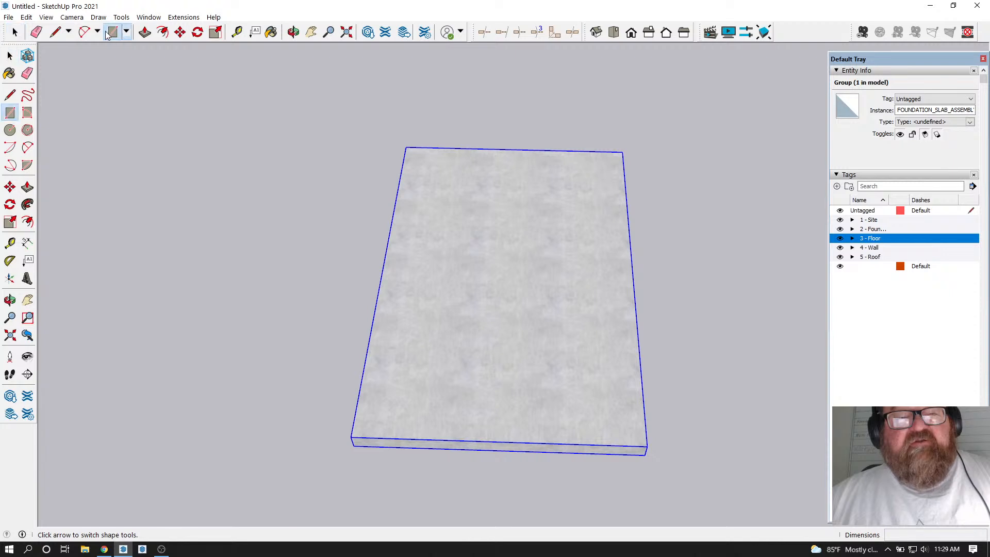
left_click(406, 147)
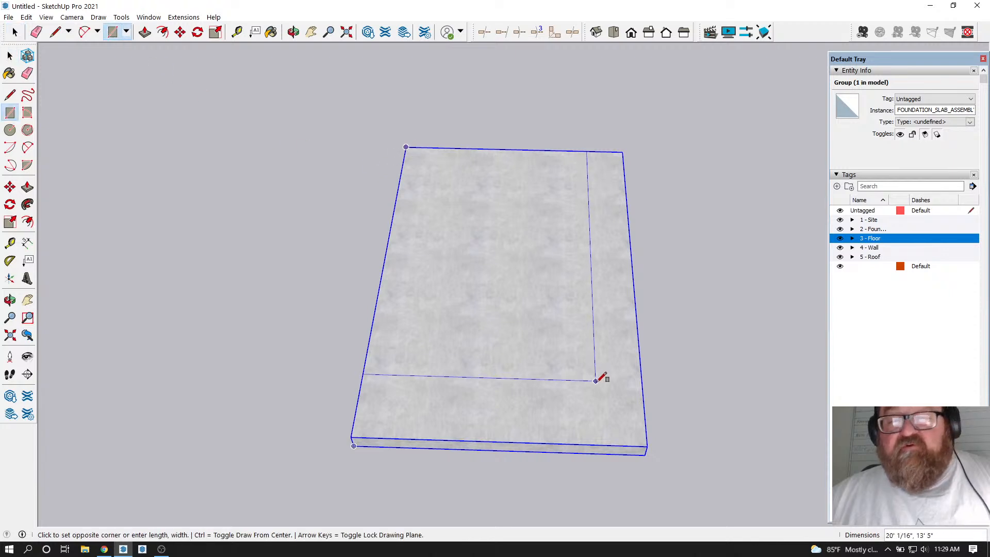
left_click(648, 446)
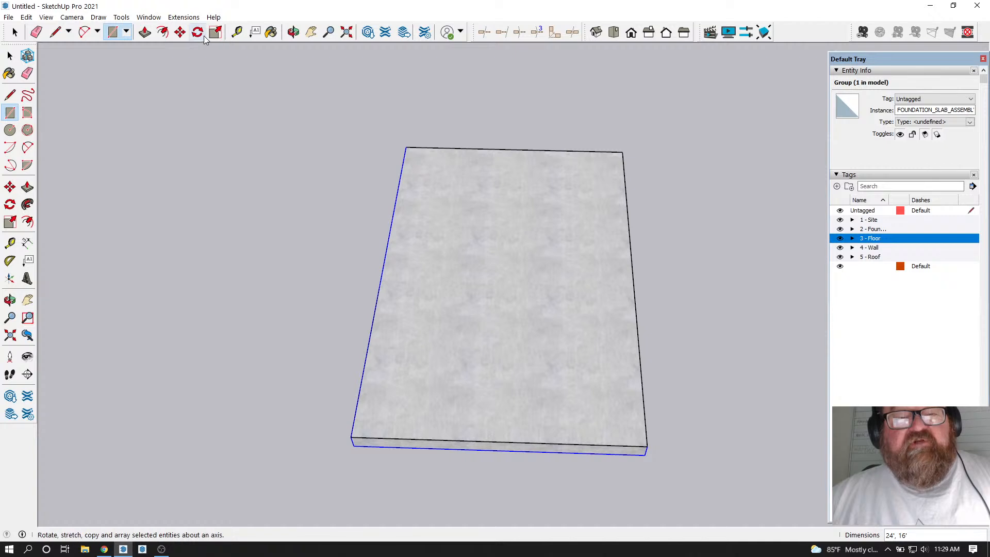
Offset the rectangle's edges 7 5/8 in inward to outline the wall thickness on the slab
left_click(162, 33)
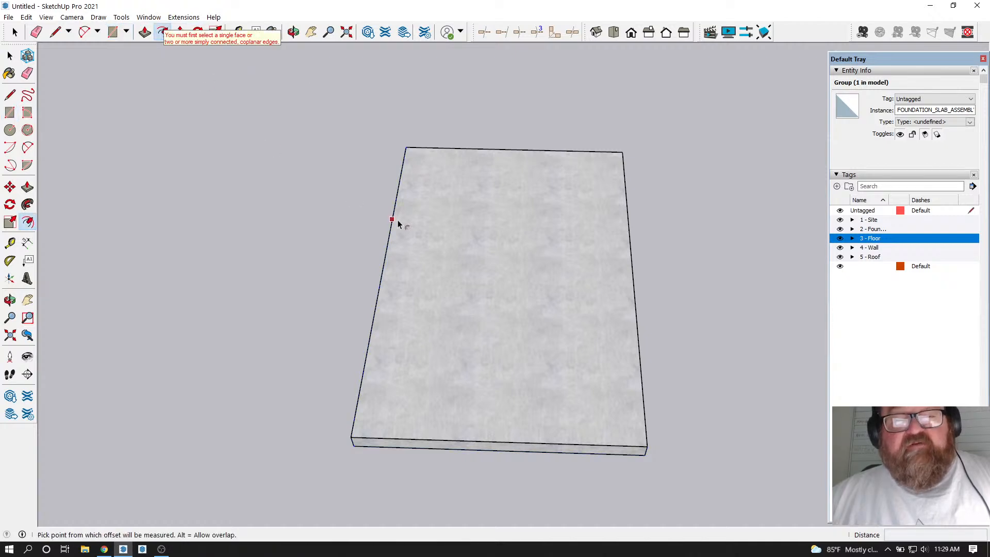
left_click(393, 220)
left_click(411, 230)
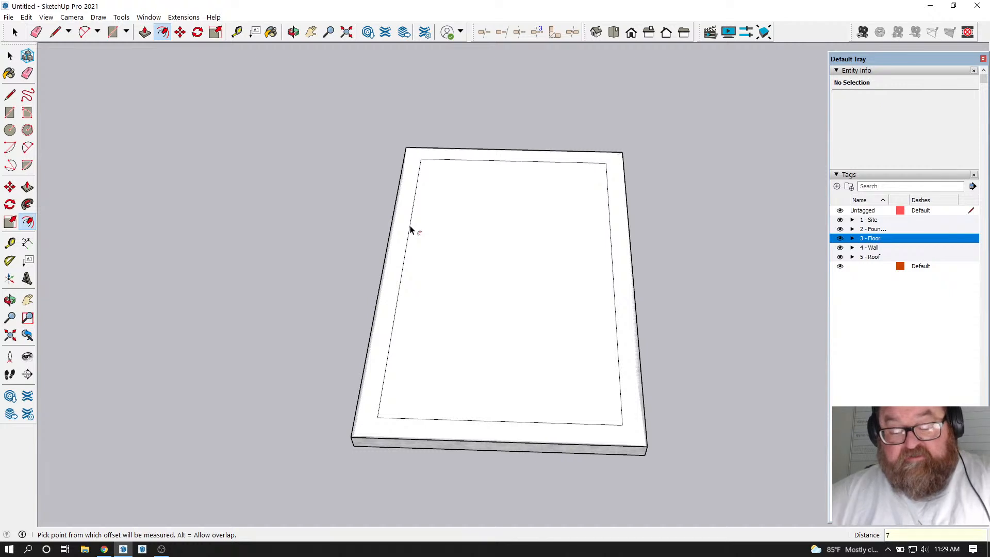
type("7 5/8")
key("Return")
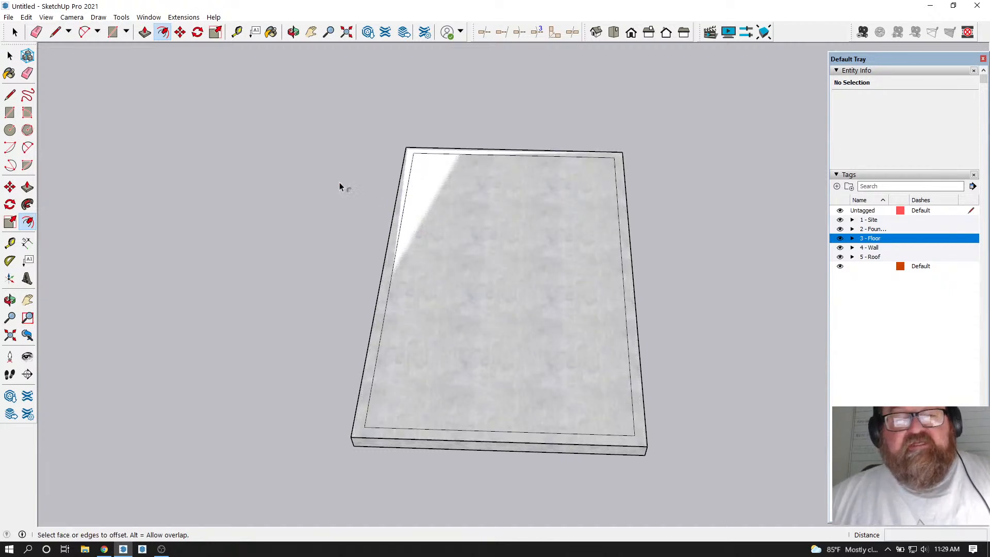
Push/Pull the perimeter strip between the two outlines up 4' to form the walls
left_click(145, 32)
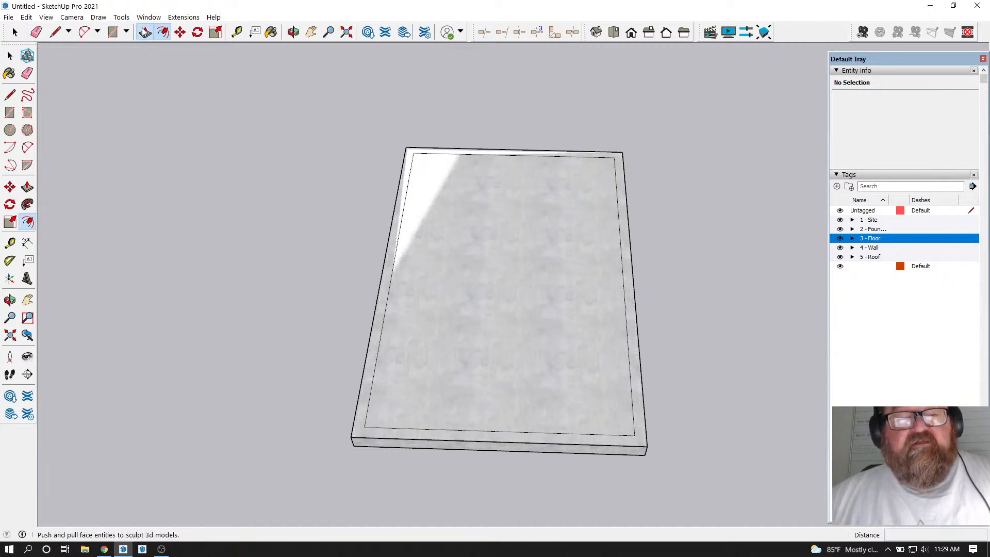
left_click(382, 289)
left_click(383, 258)
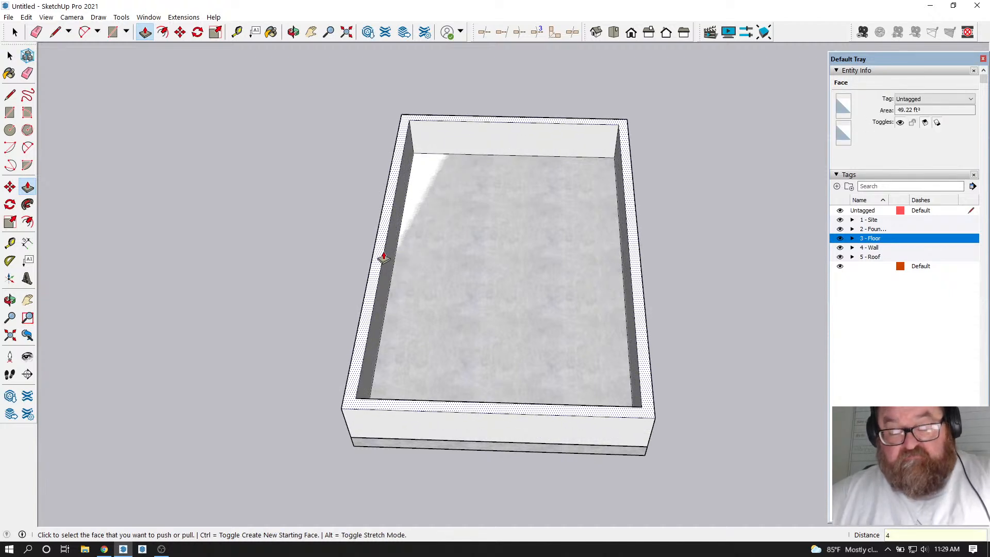
type("4'")
key("Return")
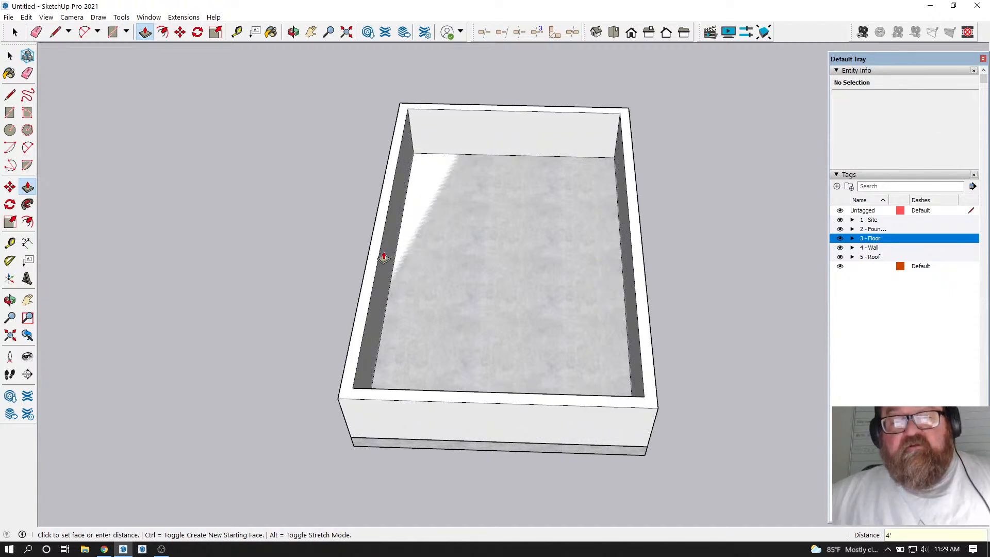
Delete the leftover inner face covering the slab inside the walls
left_click(14, 32)
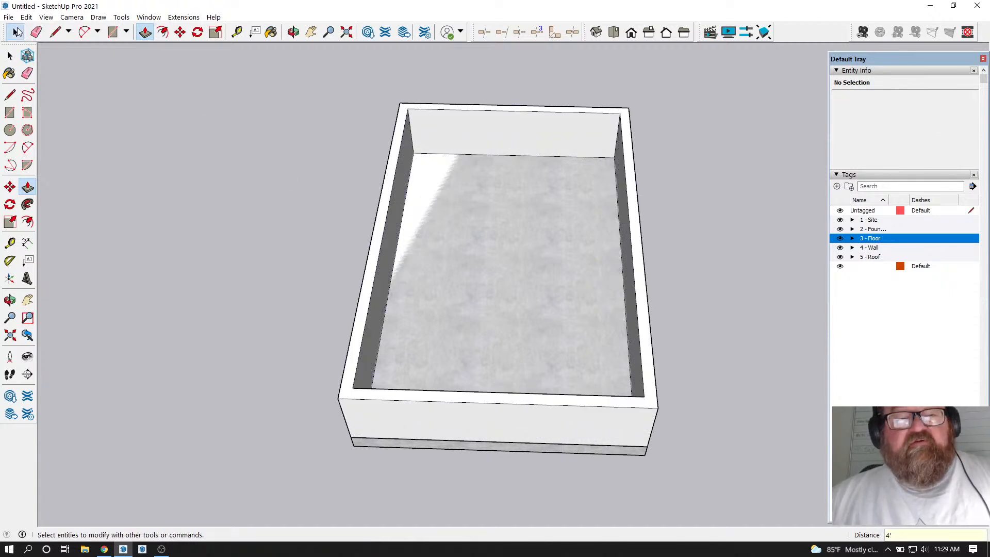
left_click(479, 217)
key("Delete")
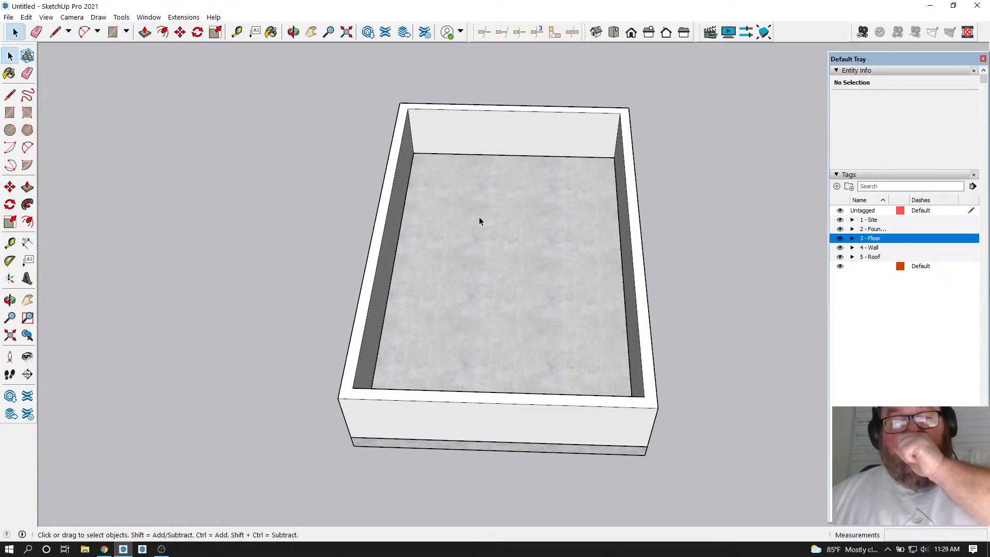
Soften the vertical outer corner edge between the front and left walls with the Eraser
left_click(292, 32)
left_click_drag(521, 242, 479, 292)
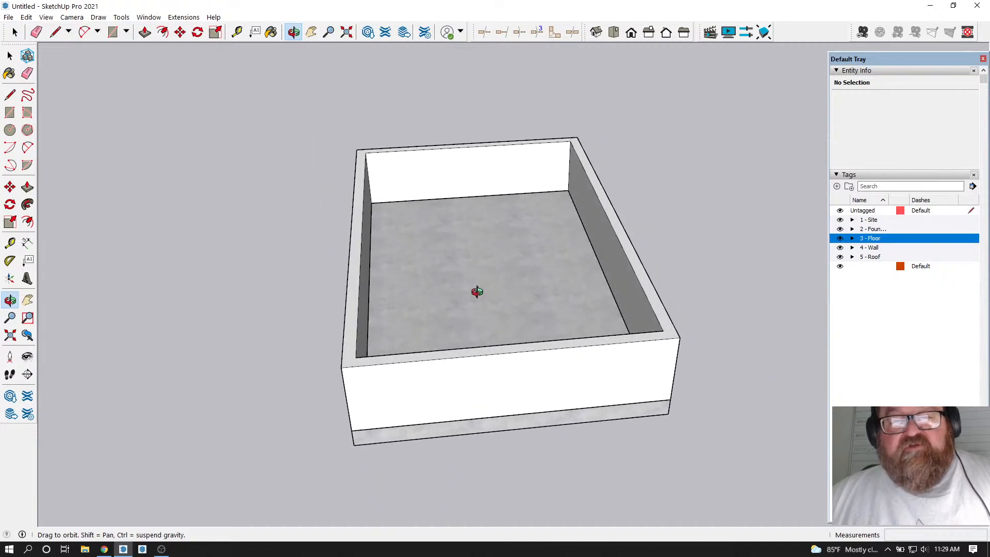
scroll(477, 292, "up", 1)
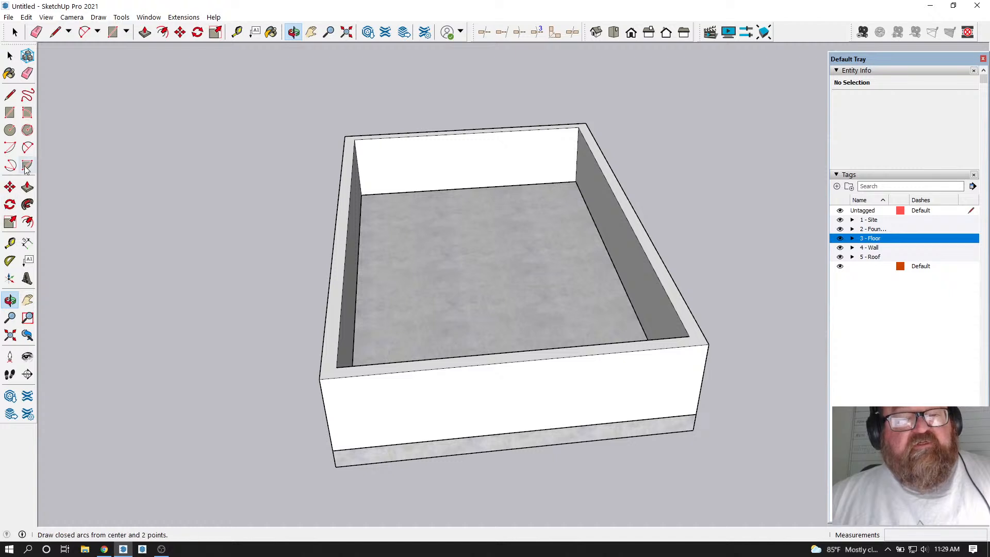
left_click(36, 32)
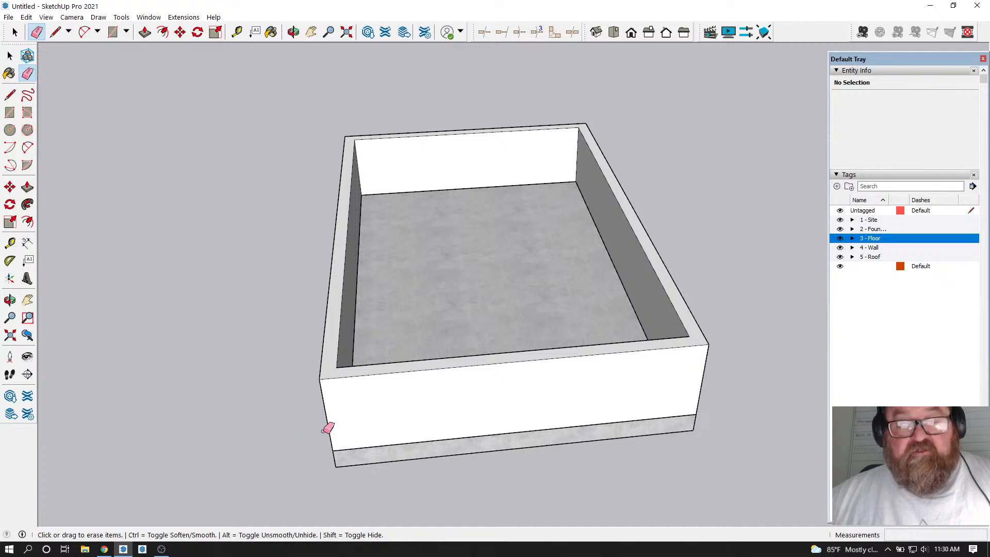
scroll(329, 428, "up", 5)
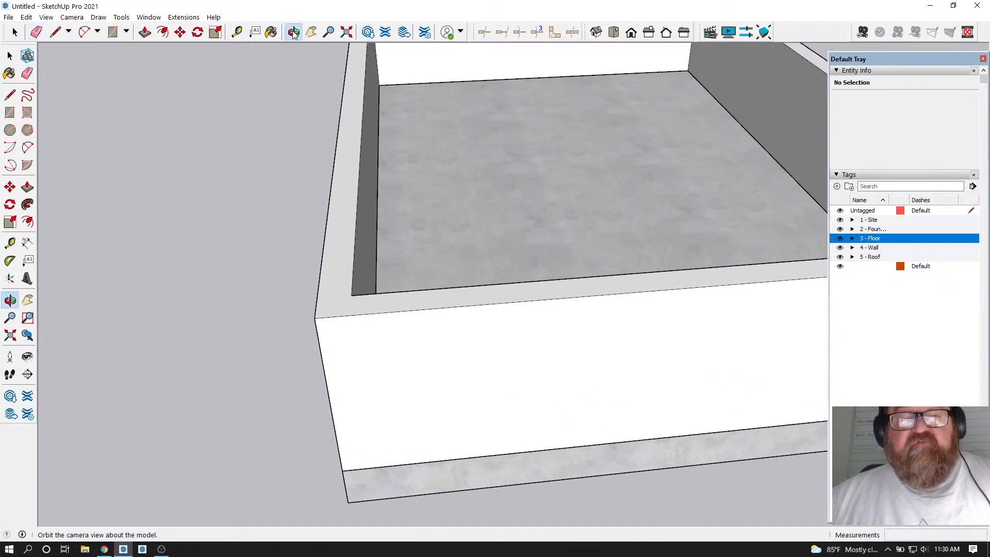
left_click(293, 33)
mouse_move(427, 371)
left_mouse_down()
mouse_move(506, 338)
mouse_move(401, 400)
mouse_move(381, 425)
mouse_move(420, 382)
left_mouse_up()
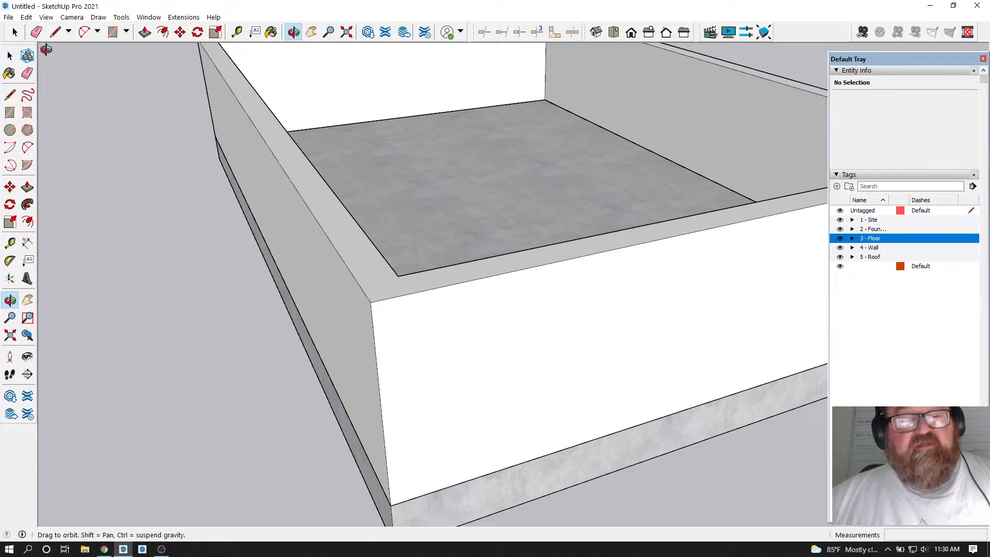
left_click(36, 32)
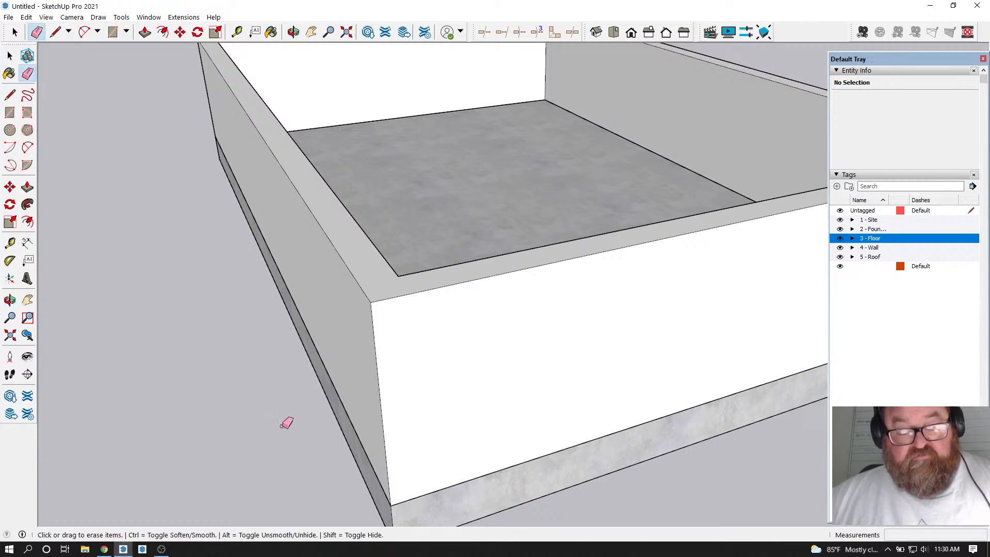
key("ctrl")
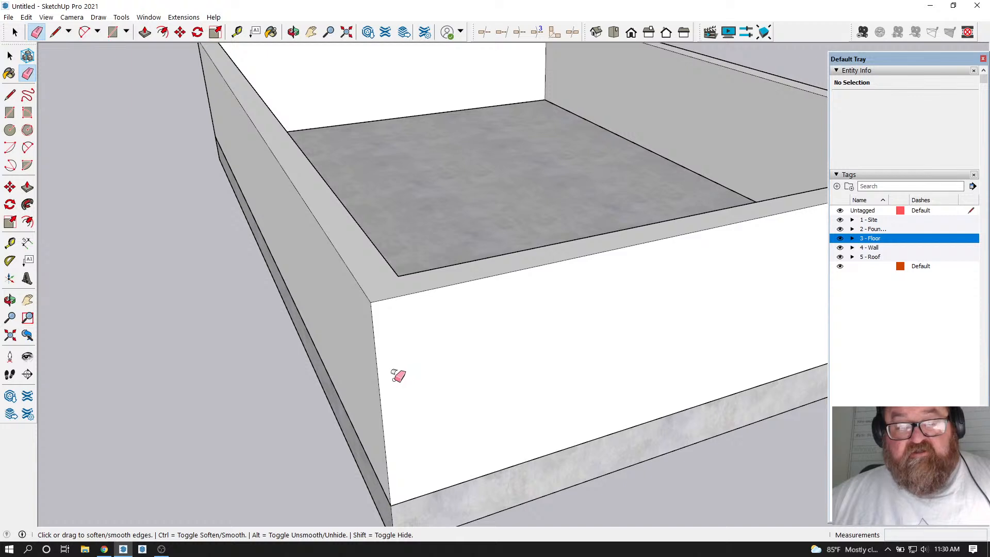
left_click_drag(385, 372, 377, 374, "ctrl")
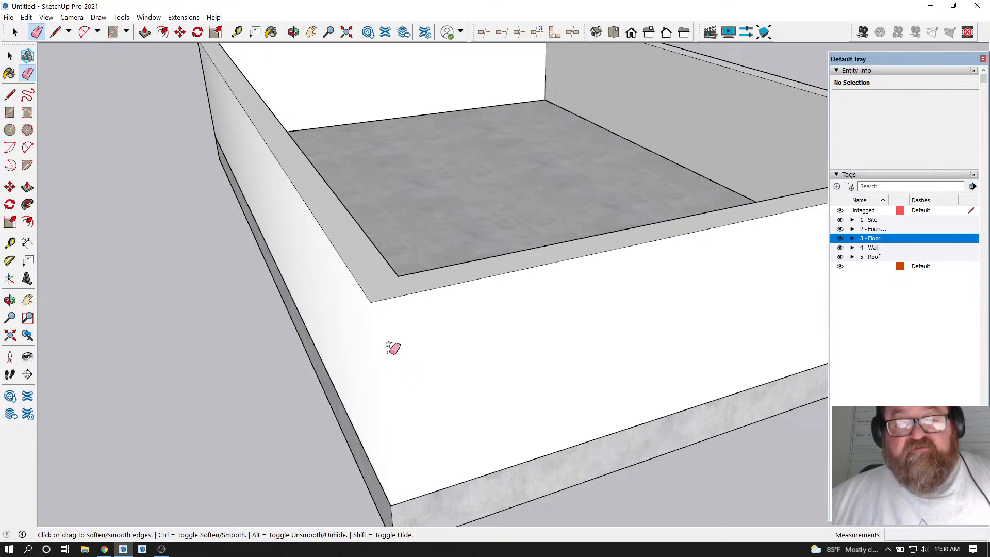
left_click(294, 32)
left_click_drag(392, 361, 340, 320)
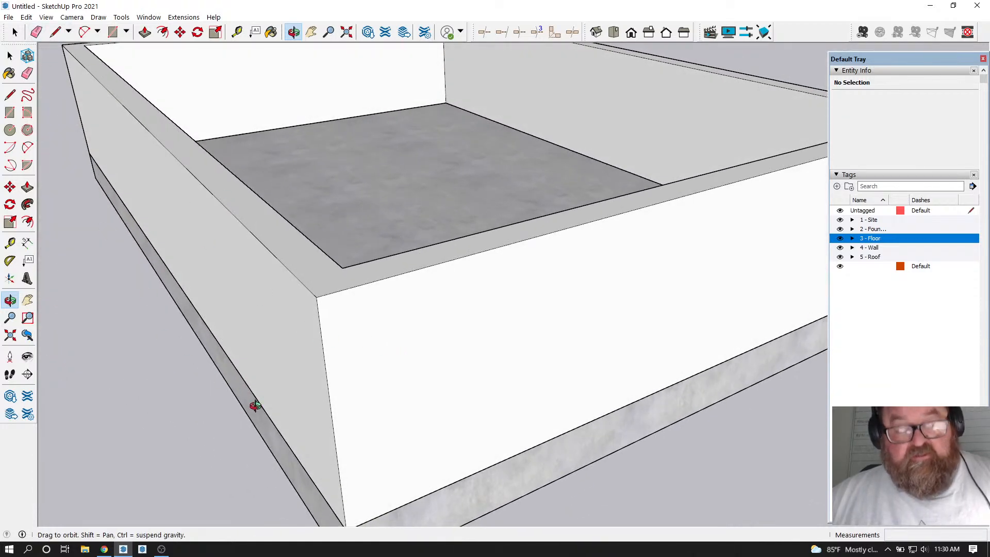
Try the Eraser's hide mode on the walls' front corner edge
left_click(37, 32)
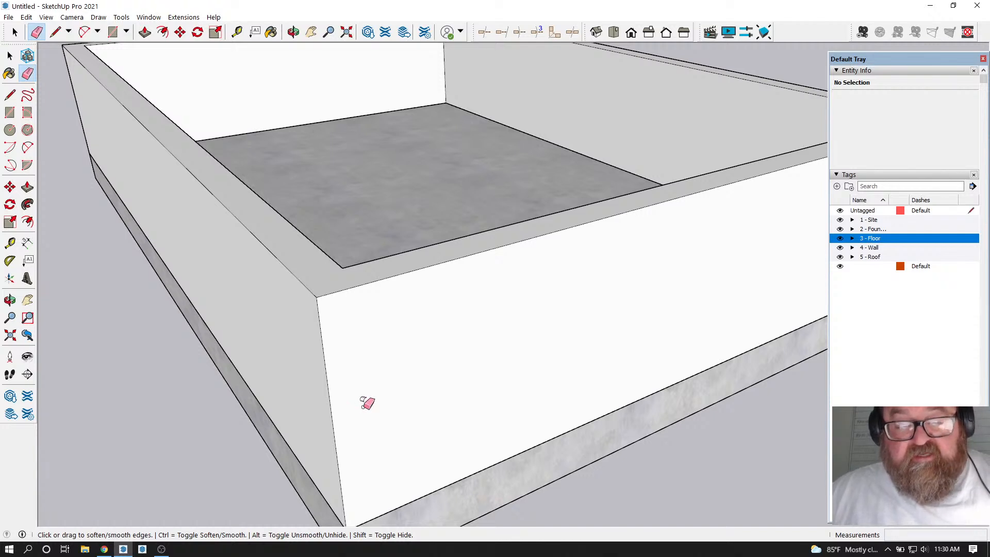
key("shift")
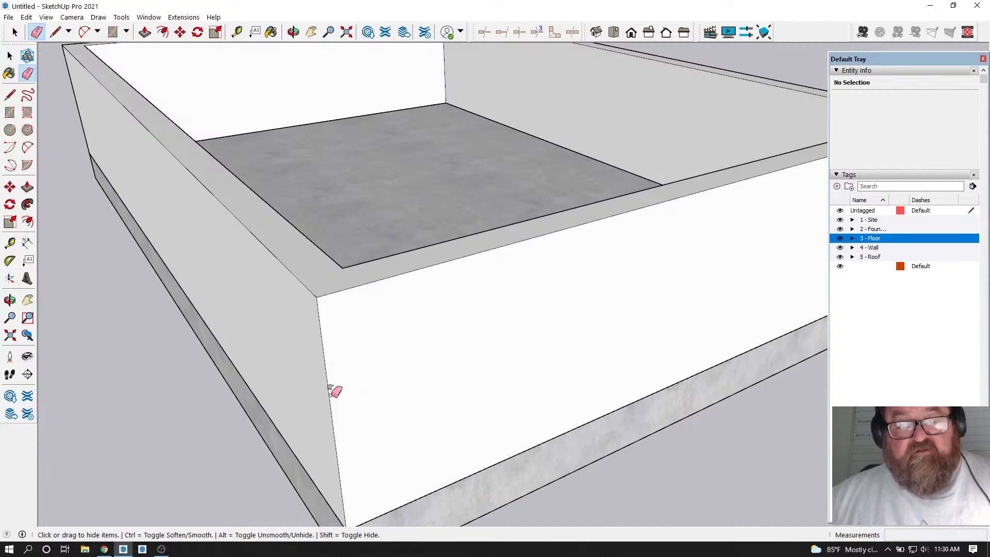
left_click(293, 32)
left_click_drag(449, 371, 418, 392)
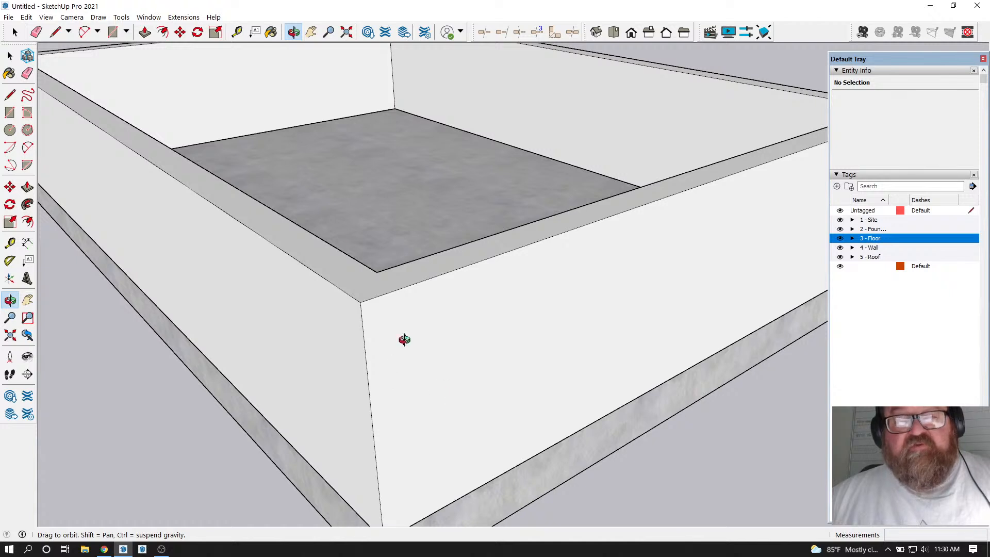
Try the in-model Construction Documentation Style in front view and switch back to Simple Style
scroll(353, 219, "down", 1)
left_click(632, 34)
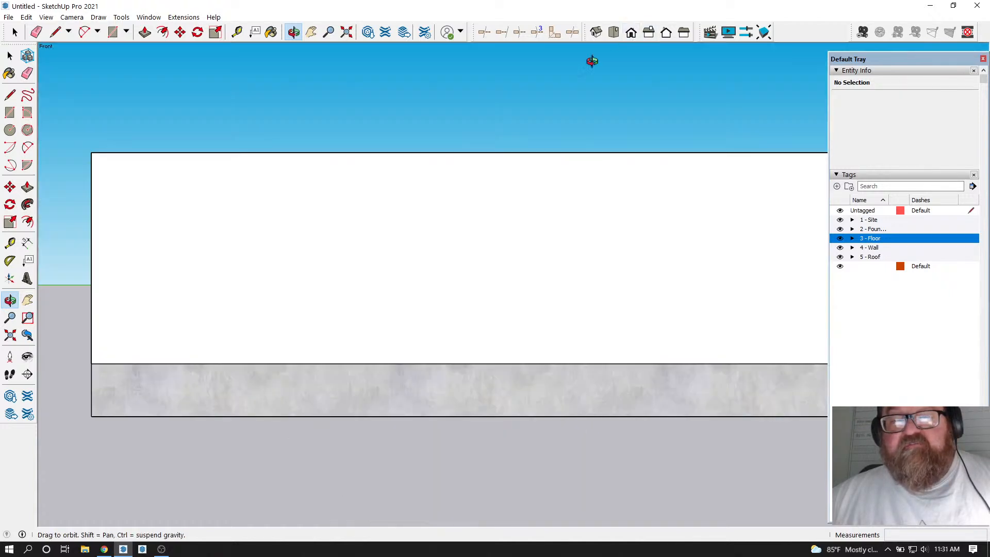
scroll(196, 276, "down", 3)
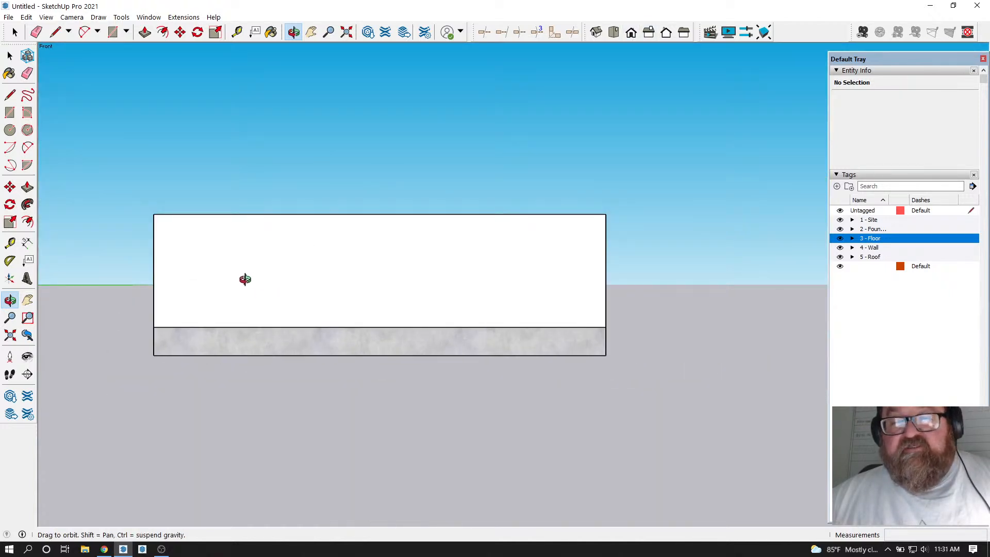
left_click_drag(278, 250, 348, 100)
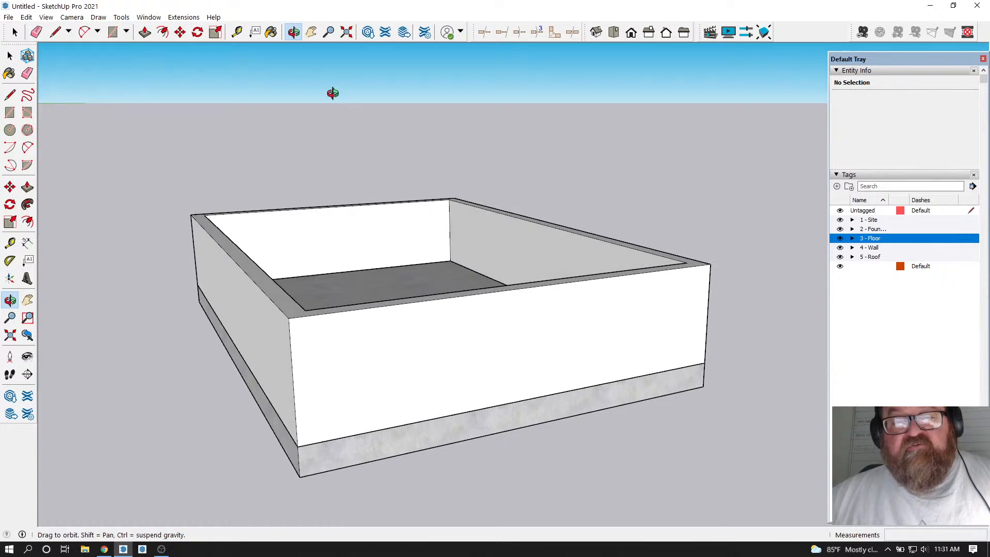
left_click_drag(383, 365, 362, 356)
left_click(631, 32)
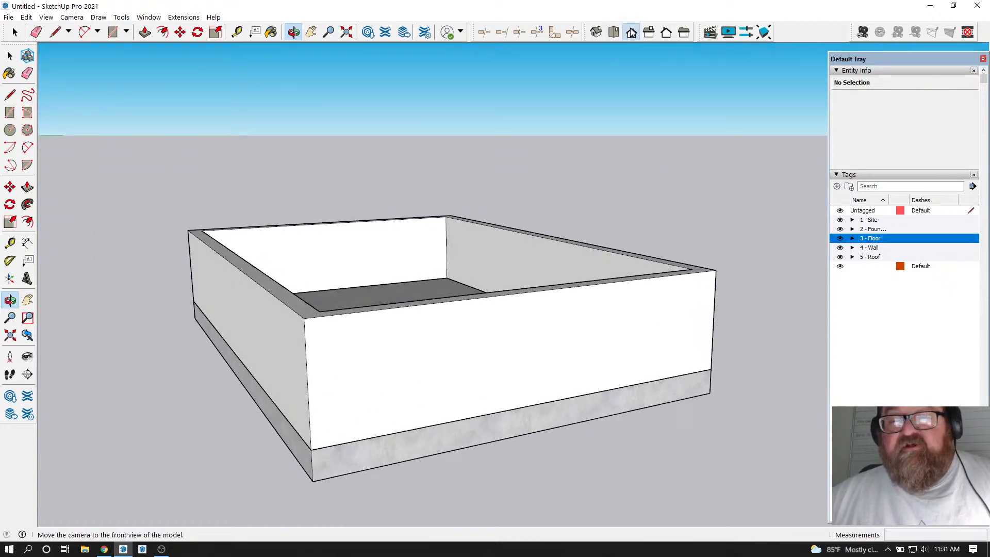
left_click(837, 175)
left_click(836, 209)
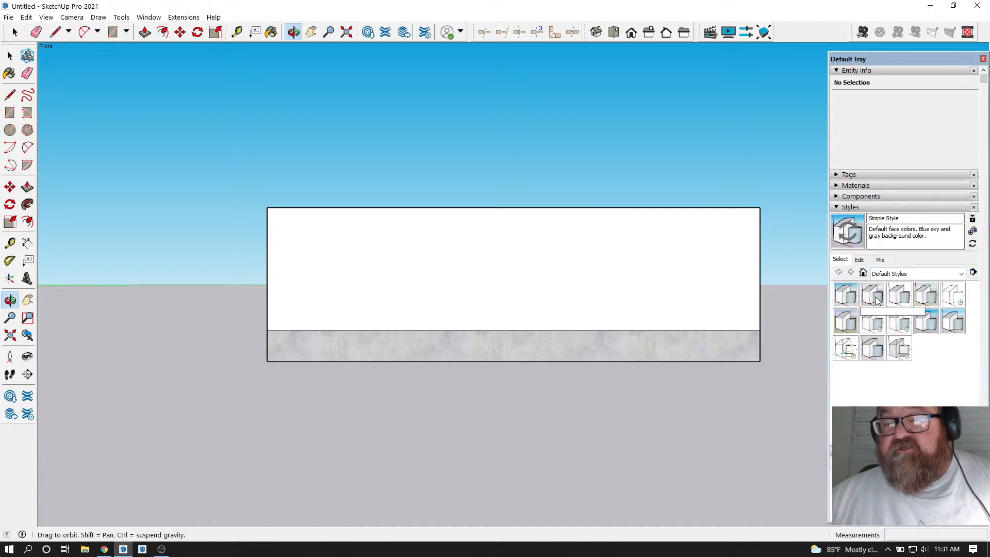
left_click(954, 276)
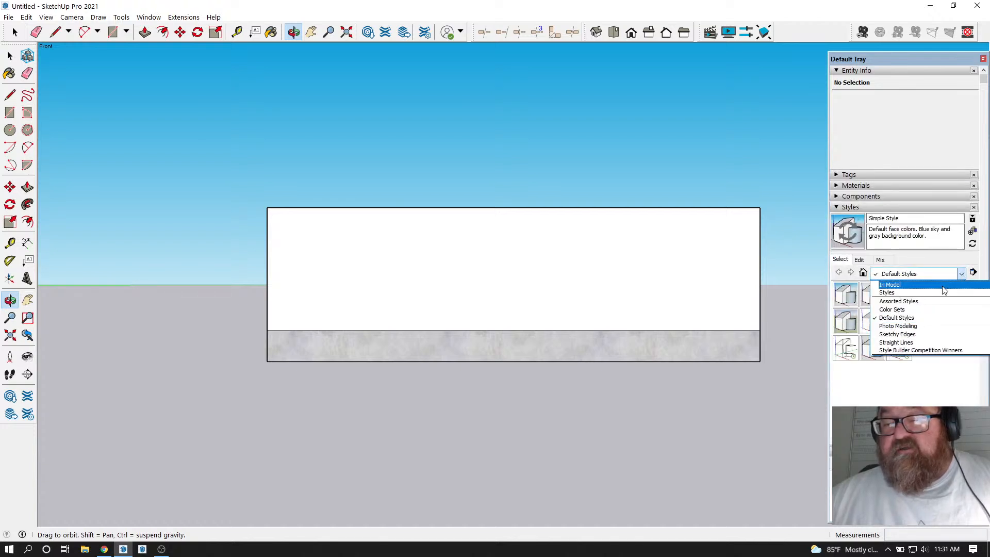
left_click(907, 283)
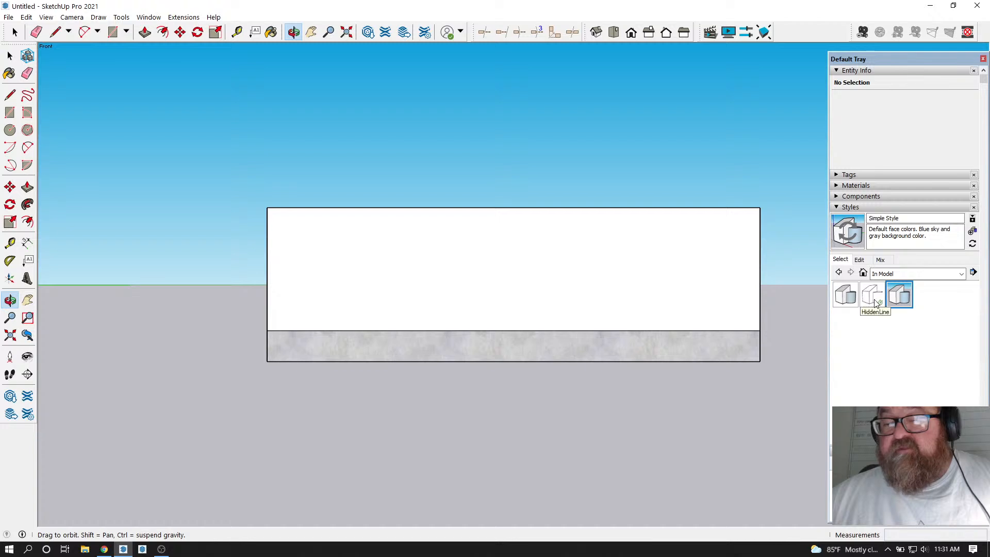
left_click(846, 295)
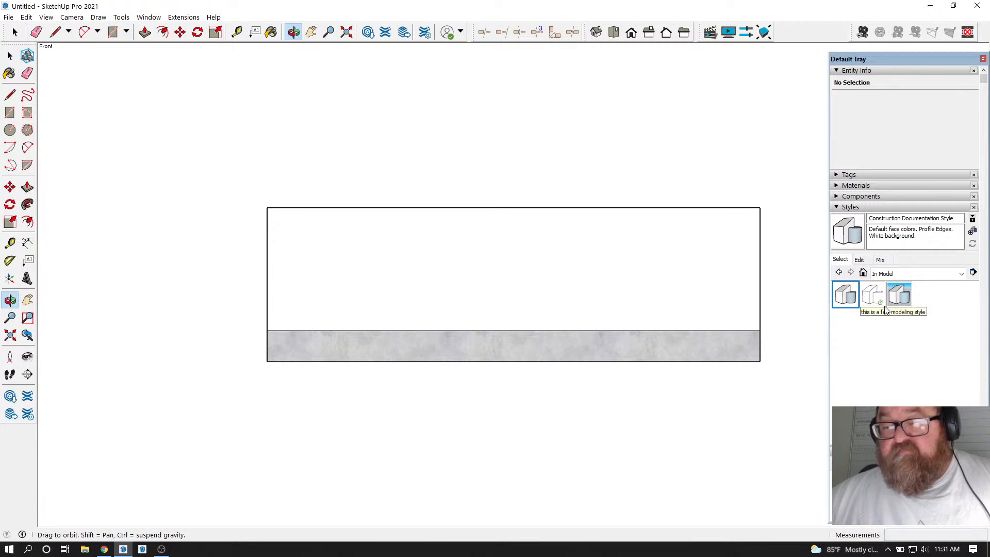
left_click(903, 300)
Select all connected faces and edges of the perimeter walls and make them a group
left_click_drag(420, 261, 444, 283)
key("space")
triple_click(433, 147)
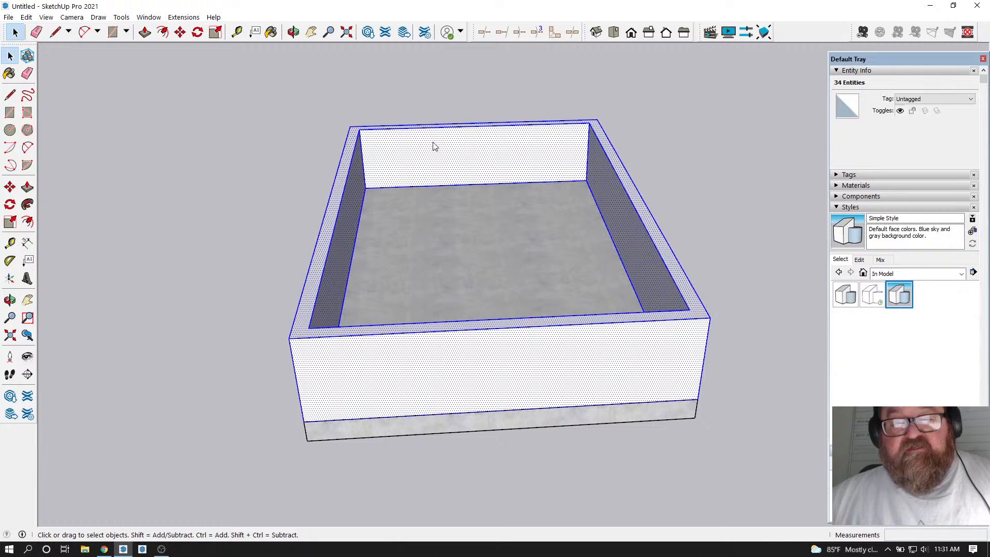
right_click(433, 147)
left_click(469, 228)
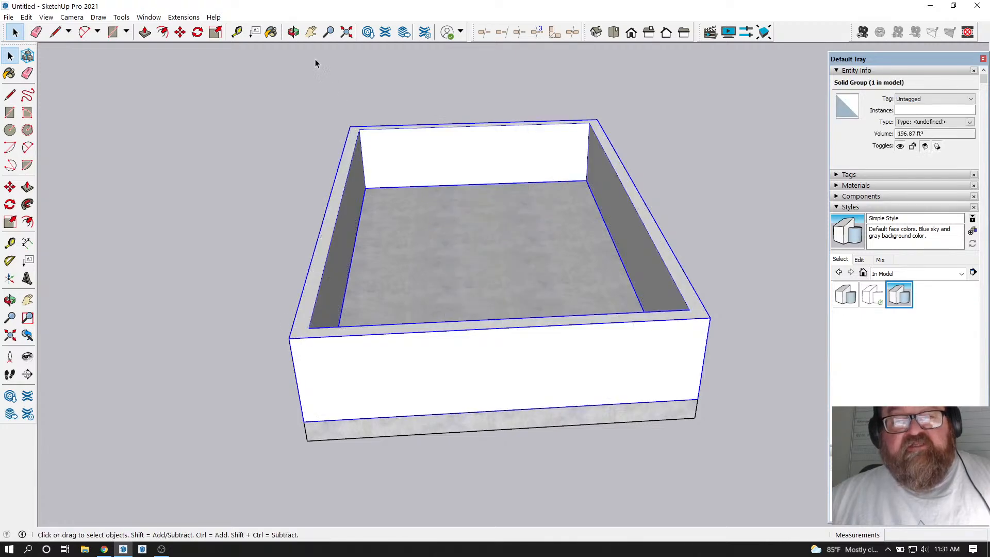
Inspect the grouped walls from several angles and check the live stream page in YouTube Studio in the browser
left_click(293, 32)
left_click_drag(402, 258, 331, 270)
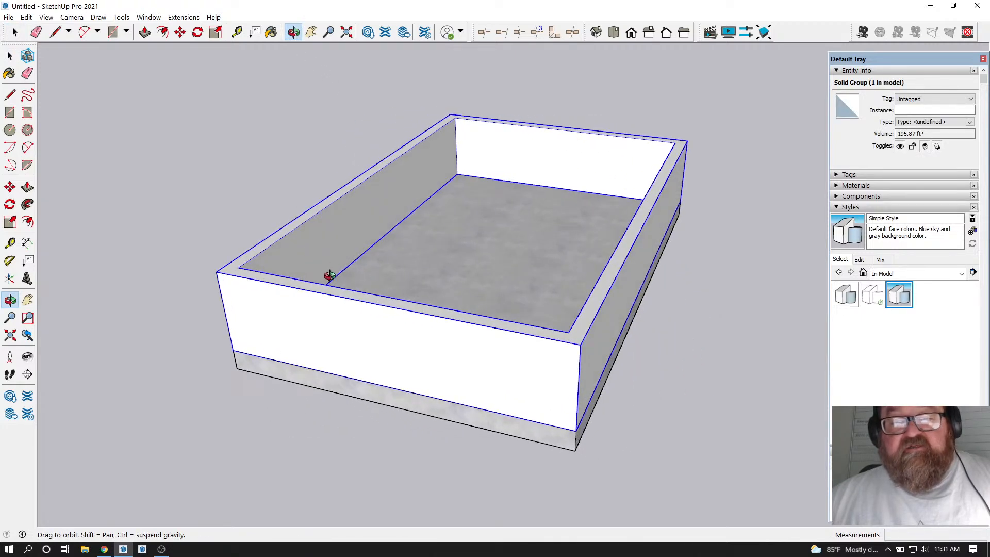
mouse_move(353, 328)
left_mouse_down()
mouse_move(219, 254)
mouse_move(332, 347)
mouse_move(356, 338)
left_mouse_up()
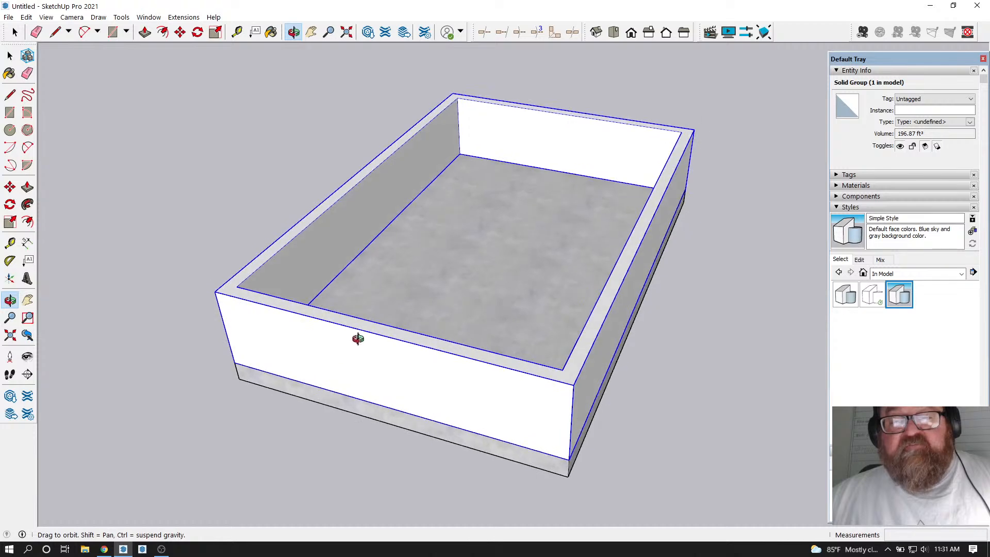
left_click_drag(408, 250, 442, 203)
left_click_drag(400, 261, 313, 386)
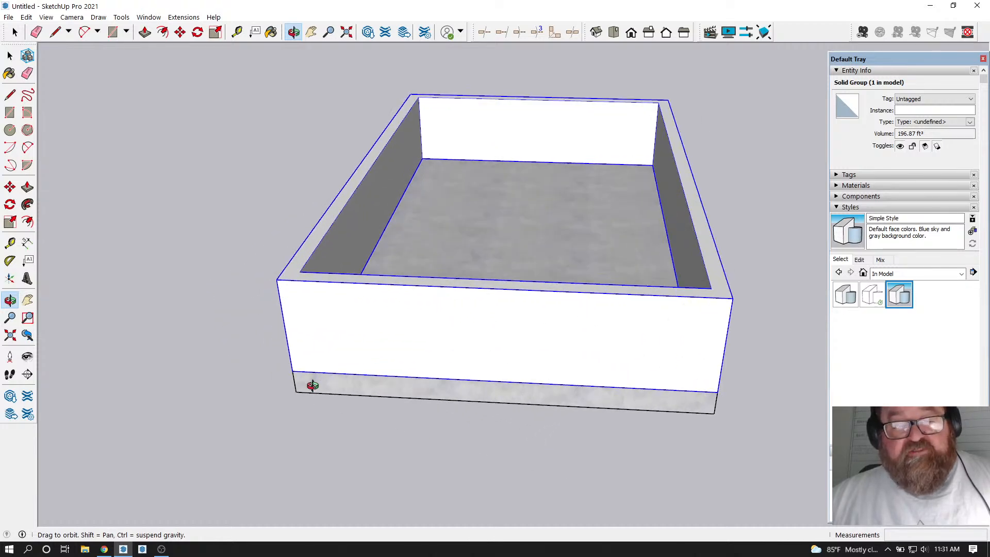
left_click(104, 550)
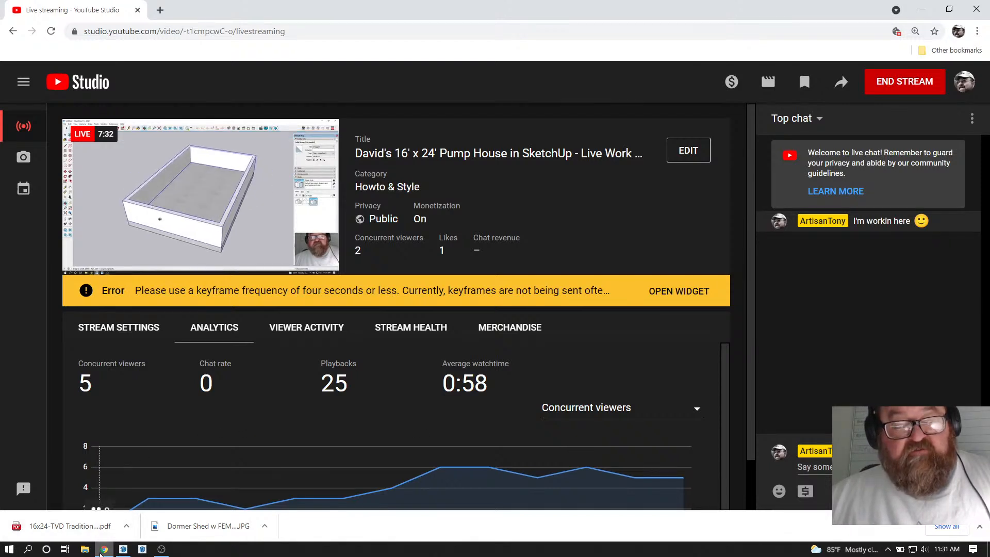
left_click(103, 550)
left_click_drag(456, 187, 419, 356)
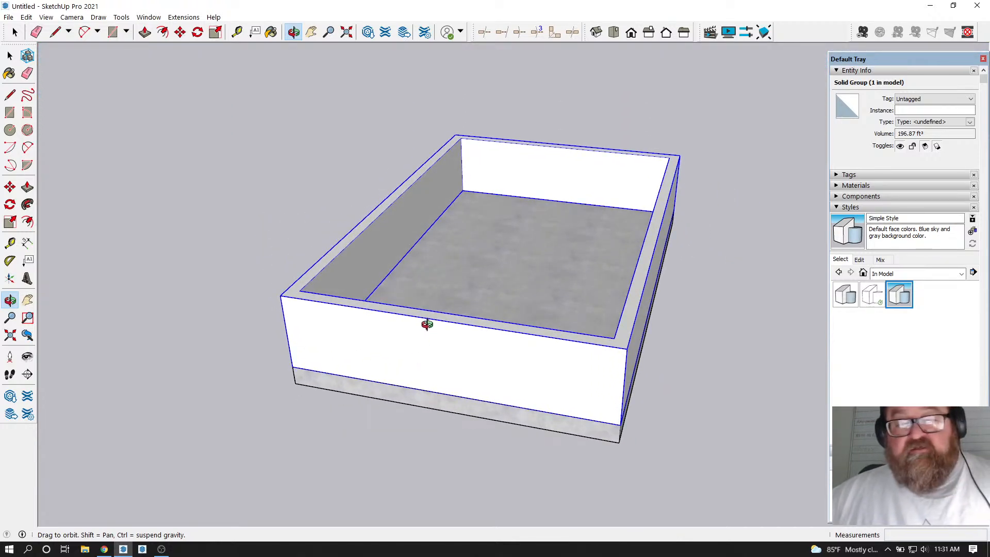
left_click_drag(427, 324, 361, 344)
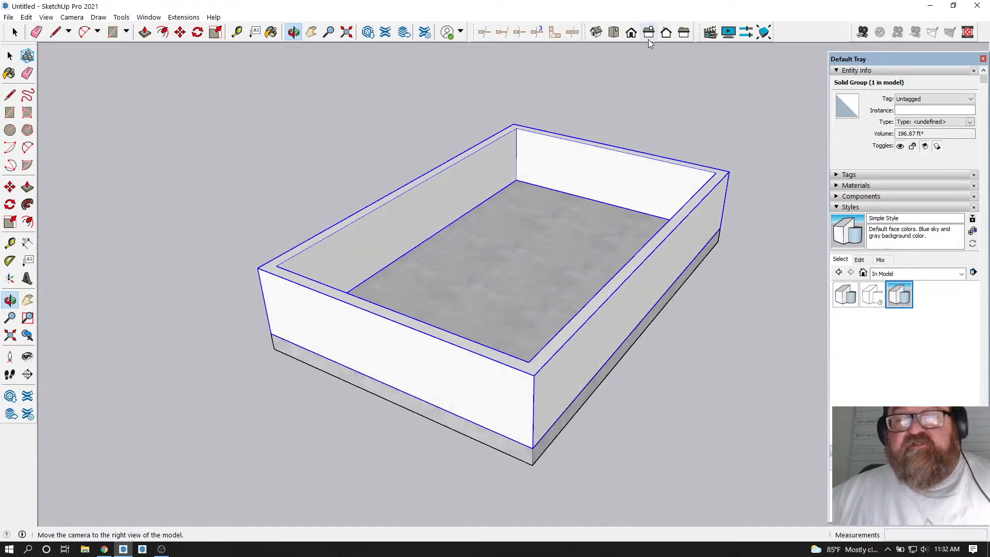
Turn on the display of the drawing axes to locate the model origin relative to the building
left_click(619, 33)
left_click_drag(459, 179, 336, 221)
scroll(580, 301, "down", 6)
scroll(586, 314, "down", 5)
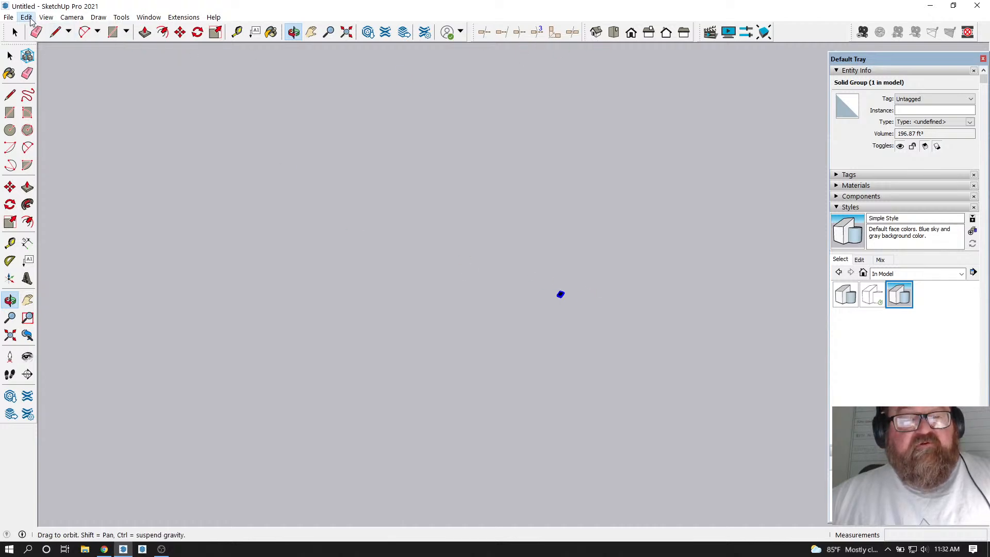
left_click(26, 17)
mouse_move(45, 17)
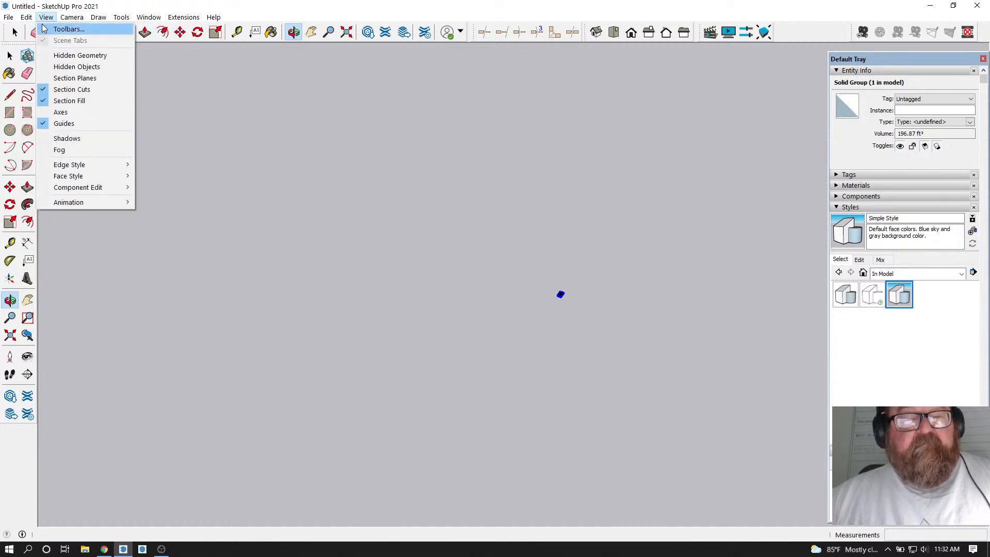
left_click(61, 112)
Move the wall and slab groups together about 2855' to a spot close to the axes origin
mouse_move(459, 271)
left_mouse_down()
mouse_move(577, 358)
mouse_move(465, 260)
left_mouse_up()
left_click(14, 32)
scroll(516, 289, "up", 2)
left_click_drag(489, 312, 574, 381)
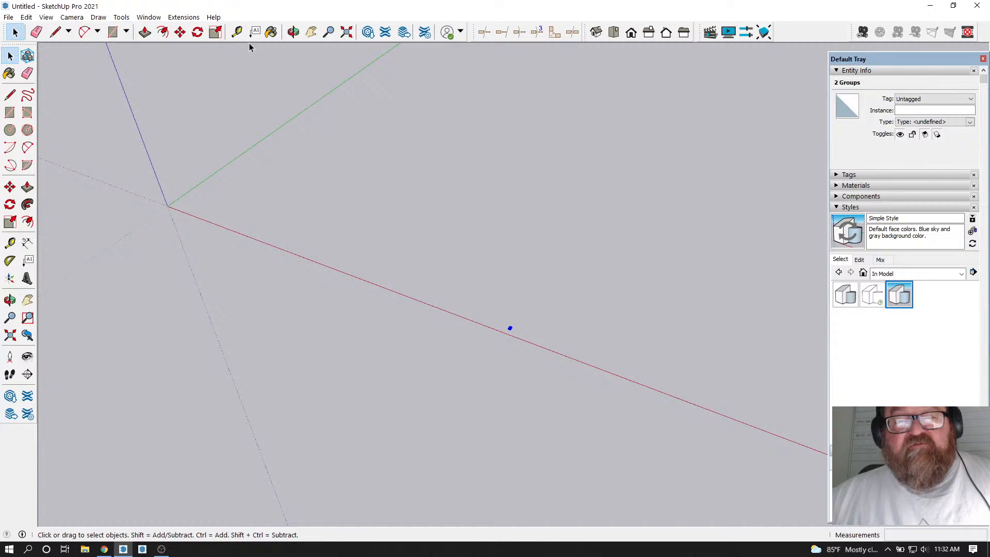
left_click(180, 32)
left_click(542, 317)
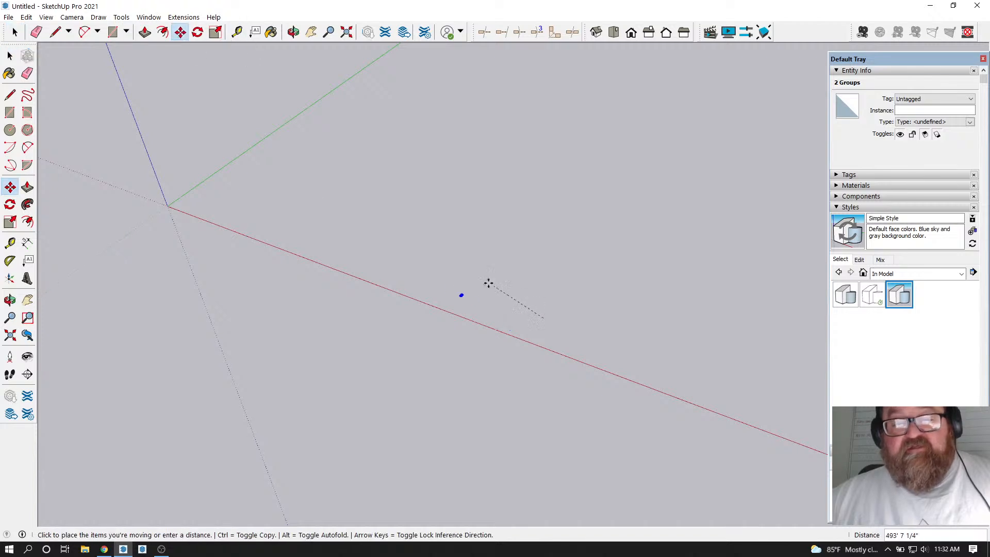
left_click(217, 194)
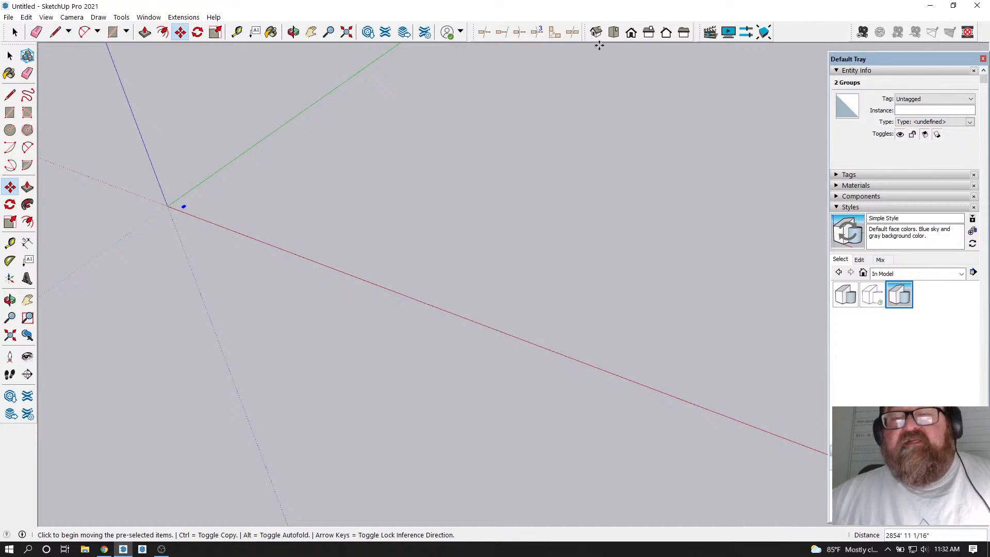
left_click(346, 32)
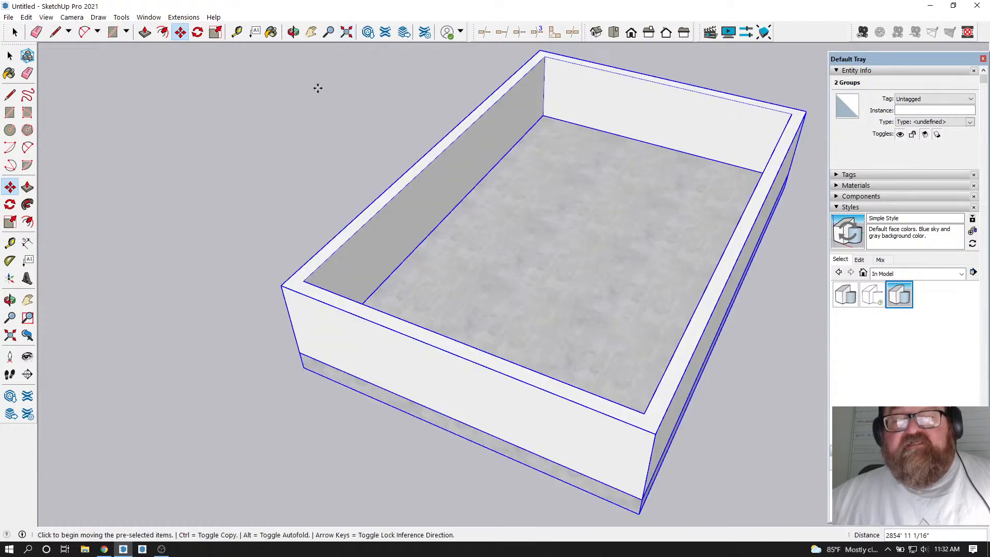
scroll(398, 228, "down", 1)
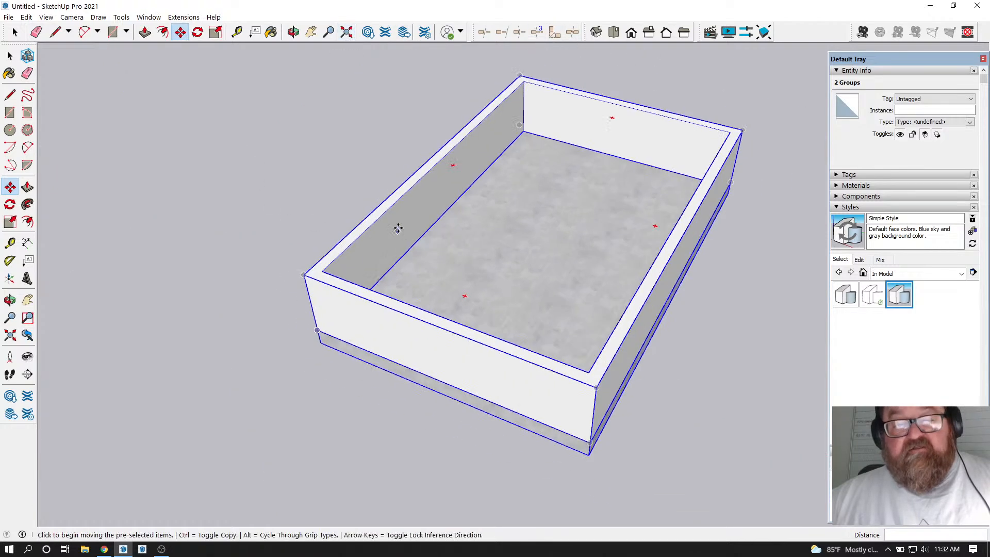
Examine the pump house's position relative to the drawing axes from several distances and angles
left_click(292, 38)
scroll(519, 310, "down", 3)
left_click_drag(520, 310, 502, 330)
scroll(542, 330, "down", 6)
scroll(543, 334, "down", 3)
left_click_drag(389, 309, 495, 327)
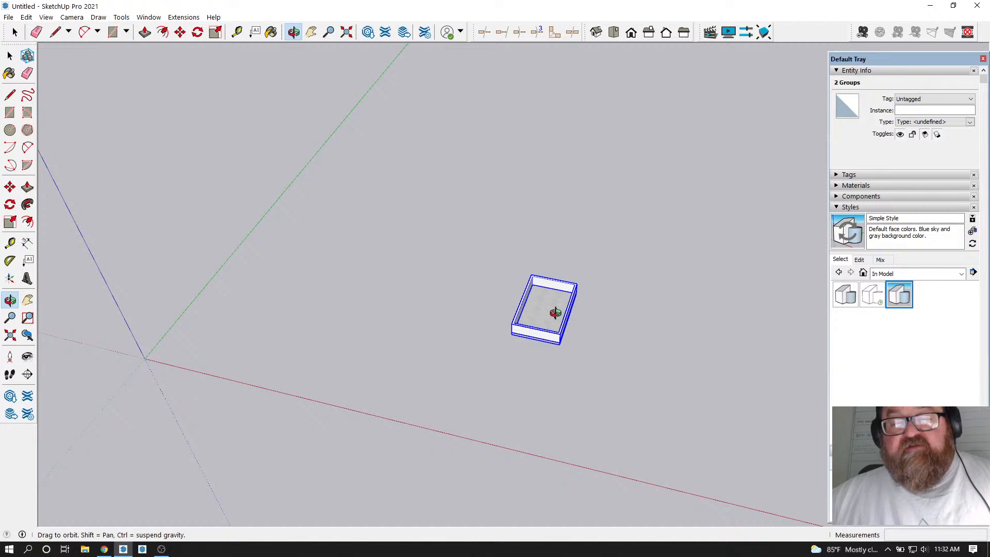
left_click_drag(561, 323, 561, 289)
scroll(561, 289, "up", 3)
scroll(561, 289, "up", 5)
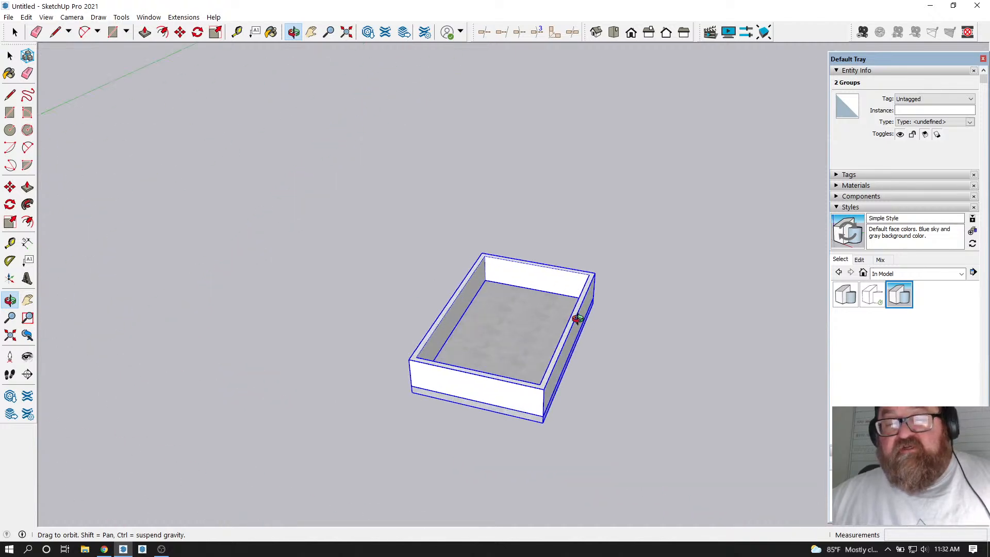
Turn on shadows to check how they fall around the pump house walls and slab, and turn them off again
left_click(850, 207)
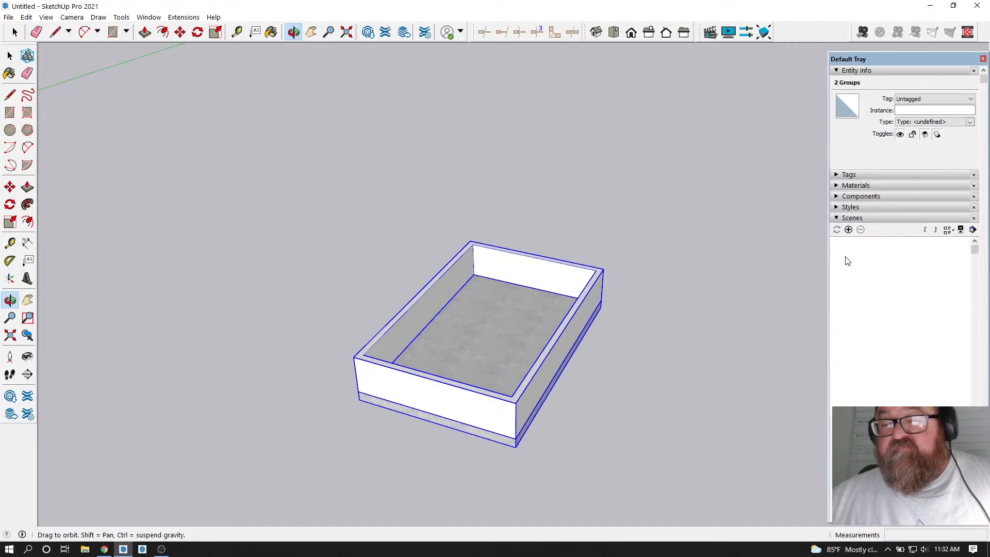
left_click(839, 218)
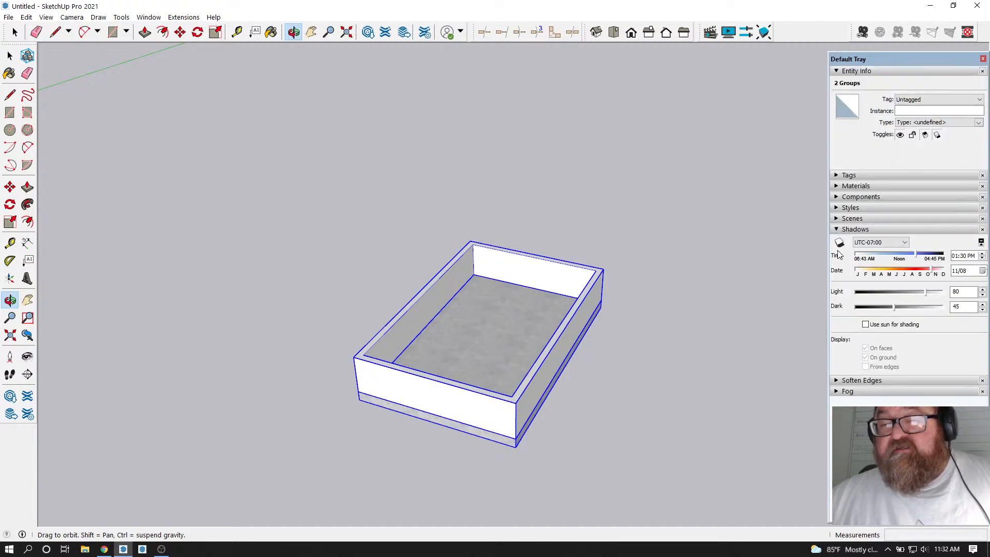
left_click(840, 245)
left_click_drag(587, 333, 603, 376)
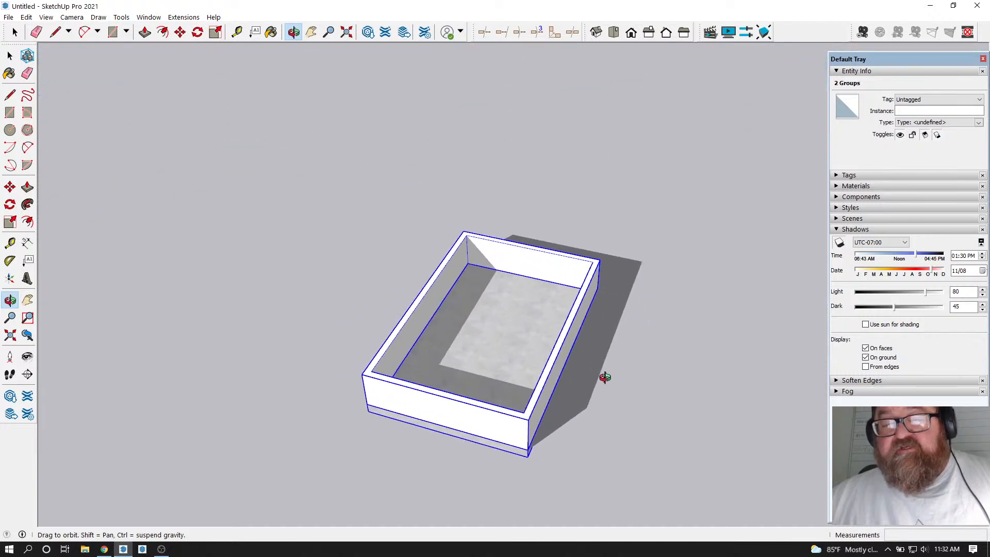
left_click_drag(524, 354, 626, 385)
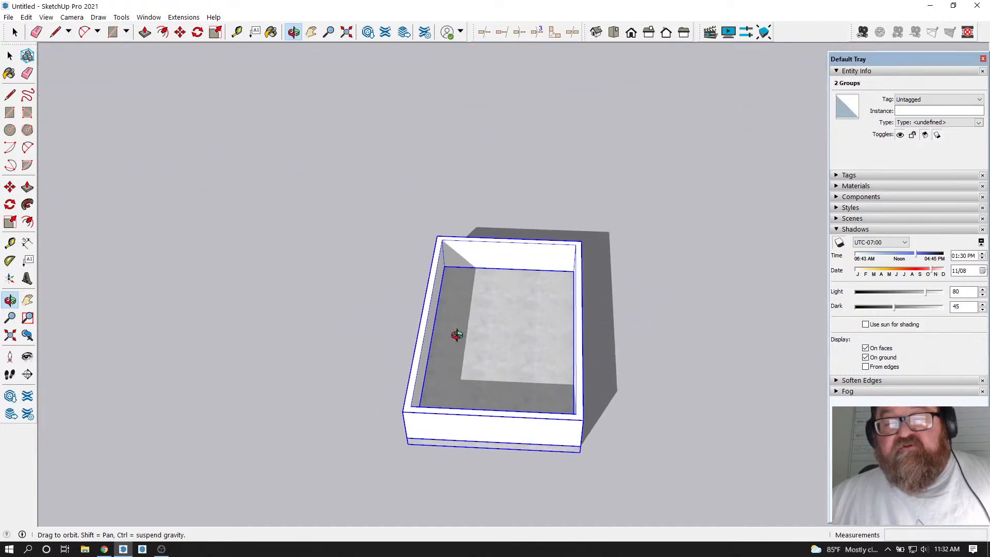
left_click_drag(541, 342, 644, 330)
left_click(839, 244)
left_click_drag(467, 298, 574, 339)
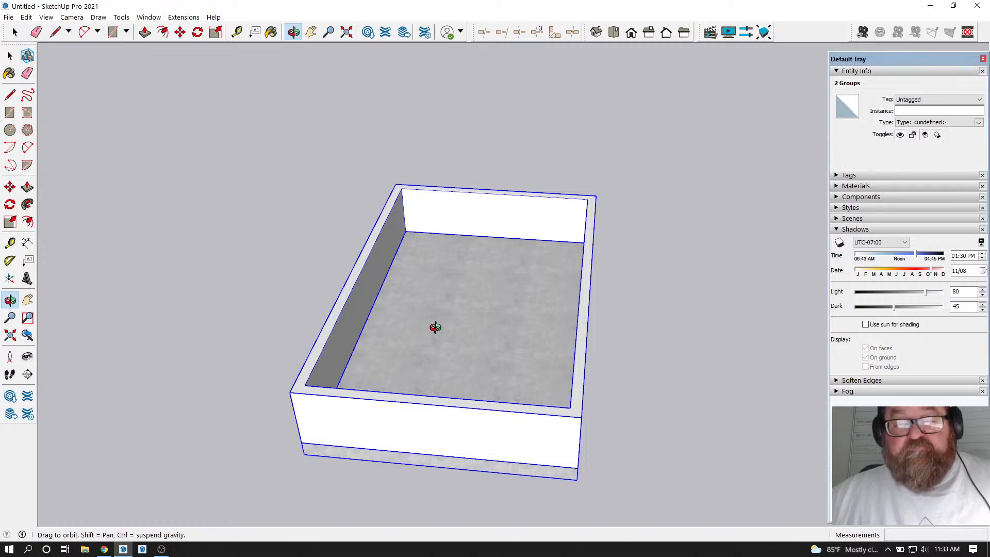
left_click_drag(439, 333, 481, 353)
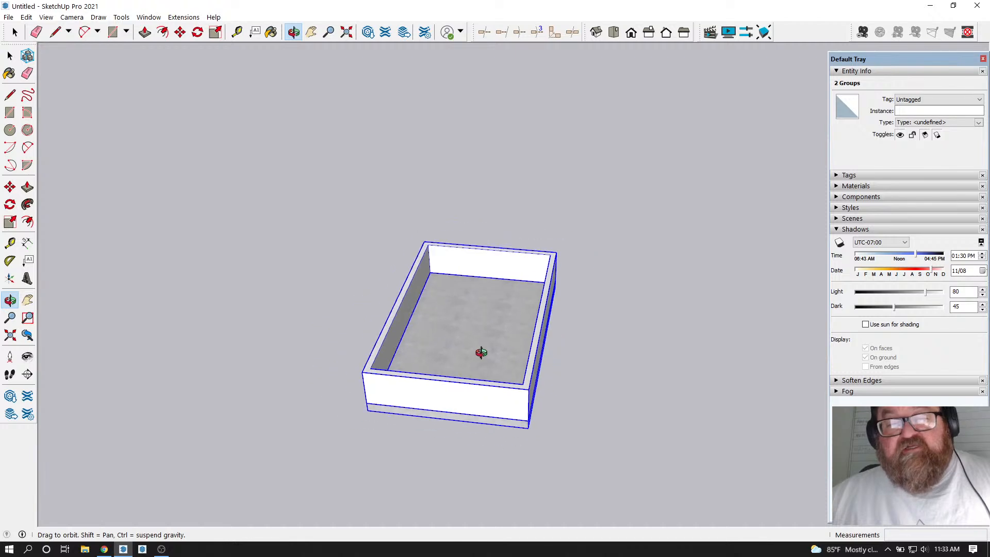
Open the recent MarksIdahoHome.skp, choosing to save the current model, and browse to Desktop > Artisan Construction 2021 > 2021 > Centurion Management
left_click(10, 18)
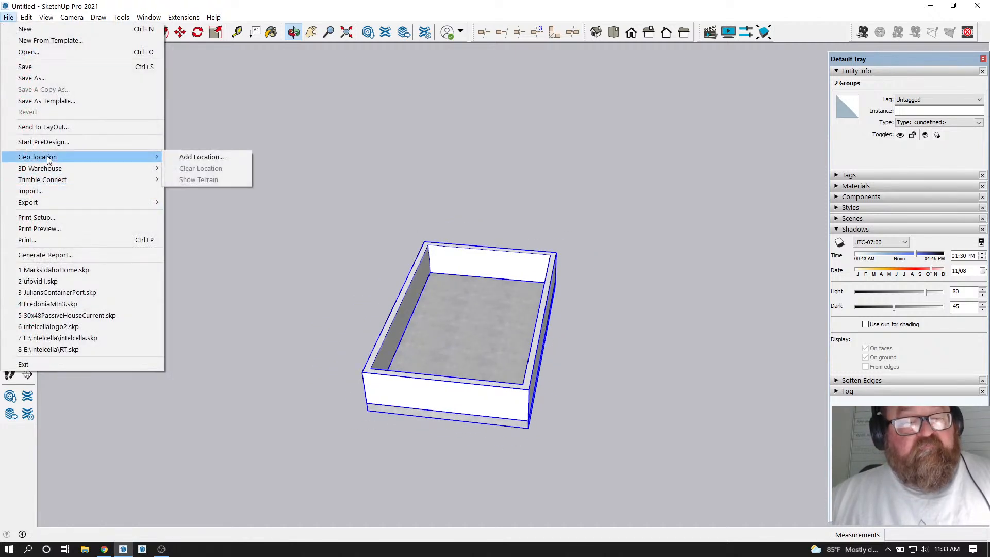
left_click(71, 271)
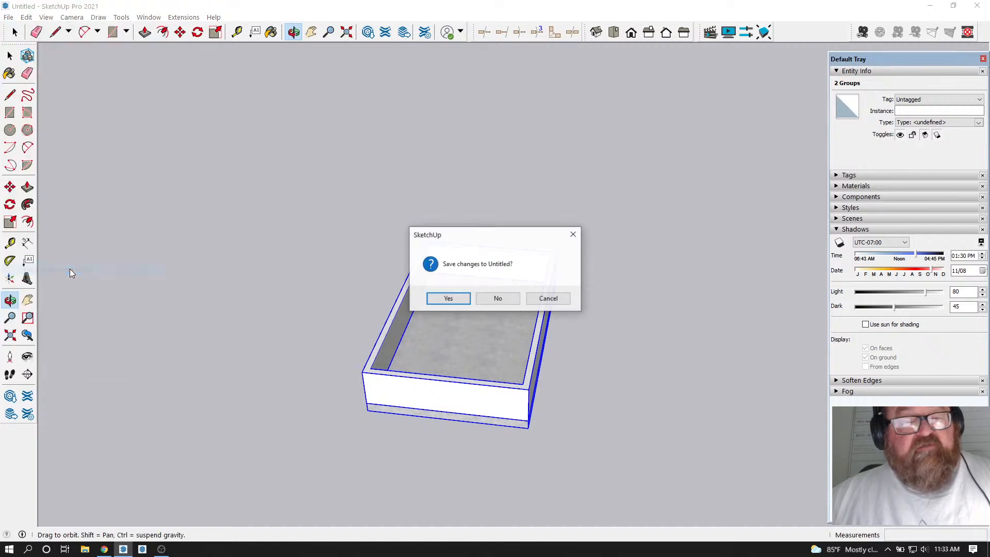
left_click(464, 301)
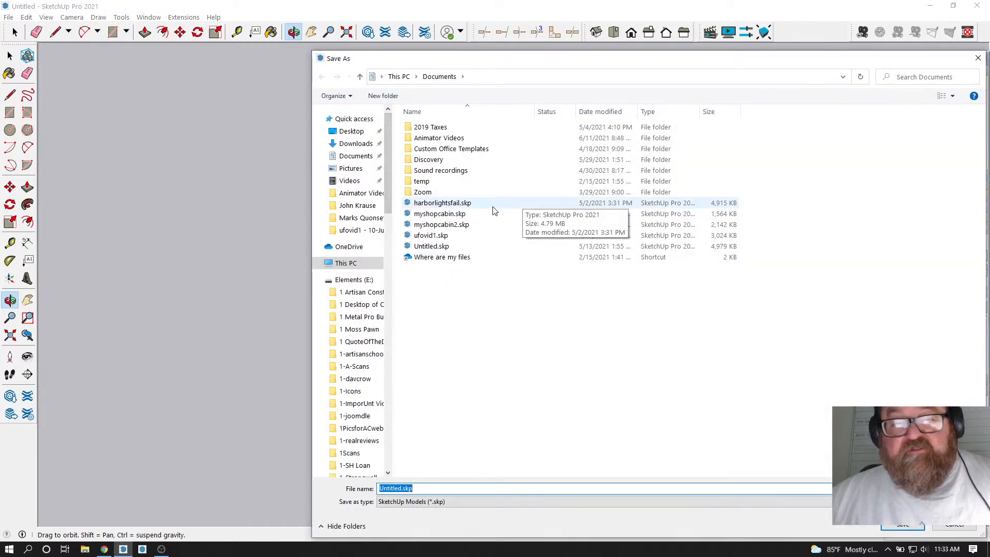
left_click(352, 133)
left_click(426, 129)
double_click(426, 129)
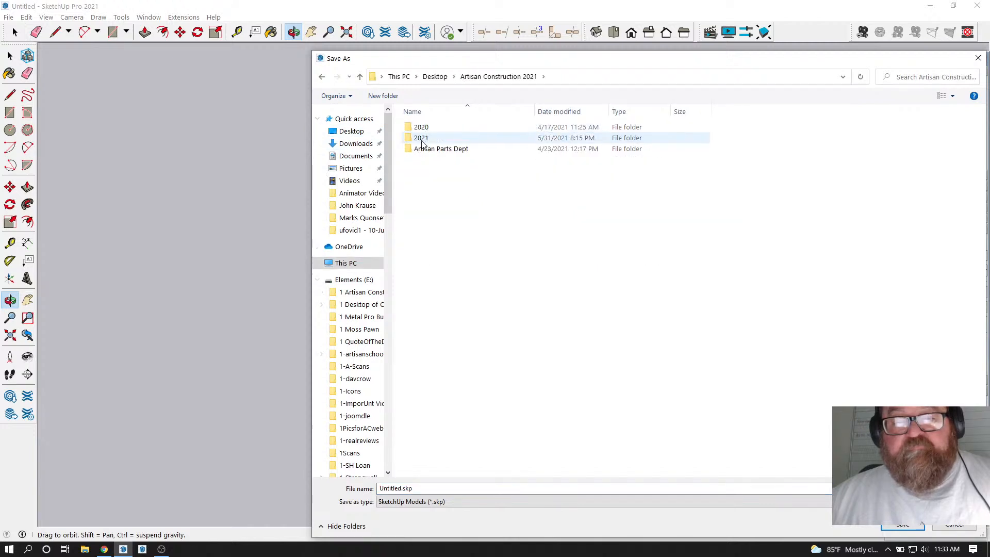
double_click(426, 128)
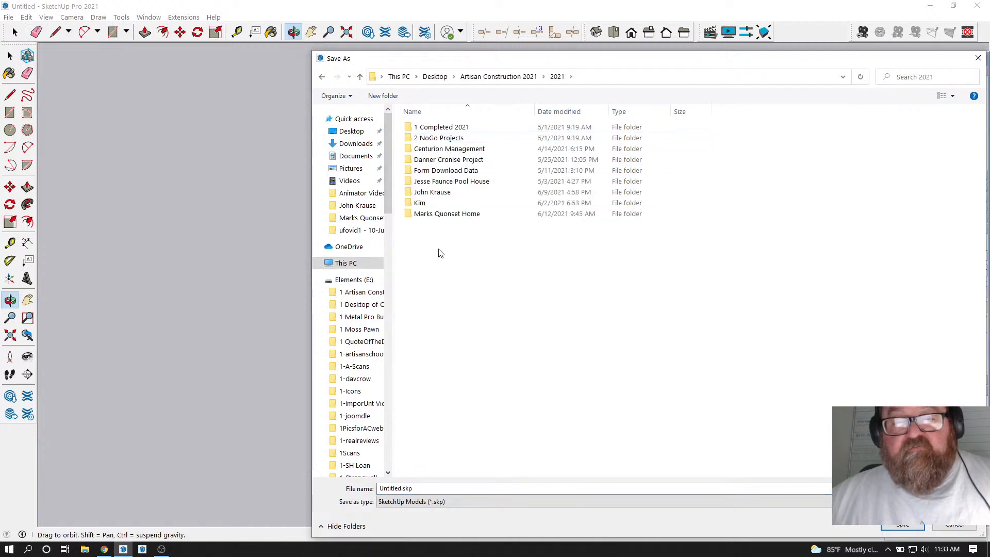
double_click(441, 148)
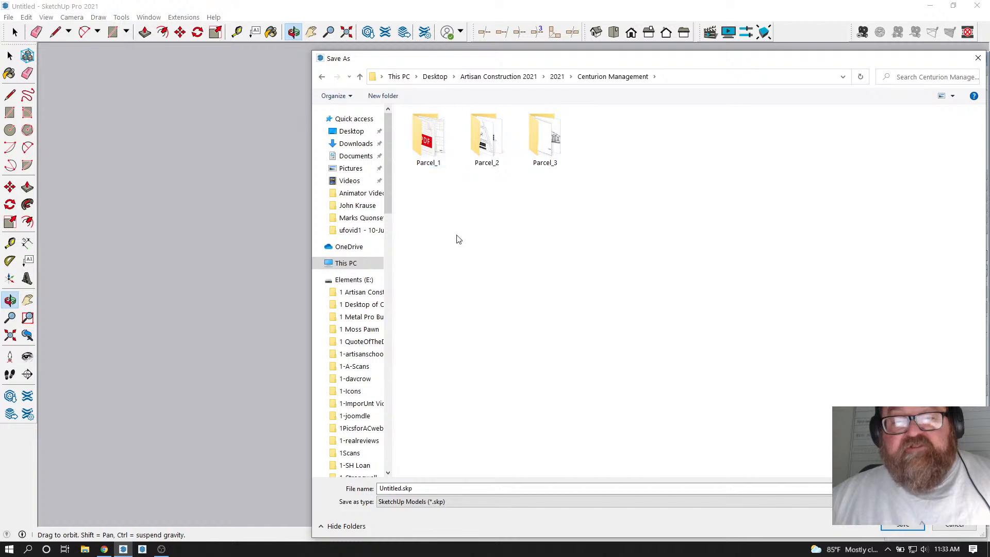
Create a folder named Pump House inside the Centurion Management folder
right_click(505, 274)
mouse_move(526, 395)
left_click(639, 392)
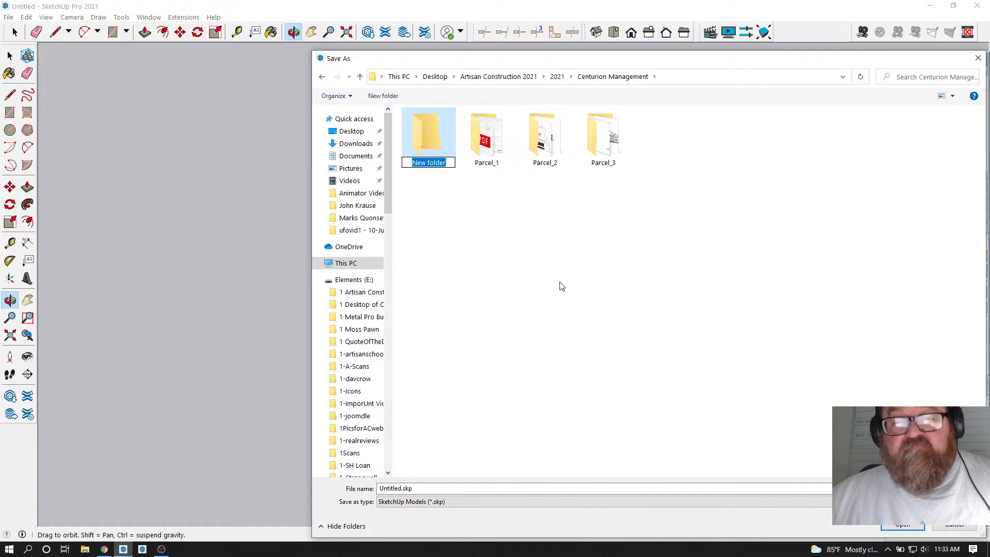
type("Pum")
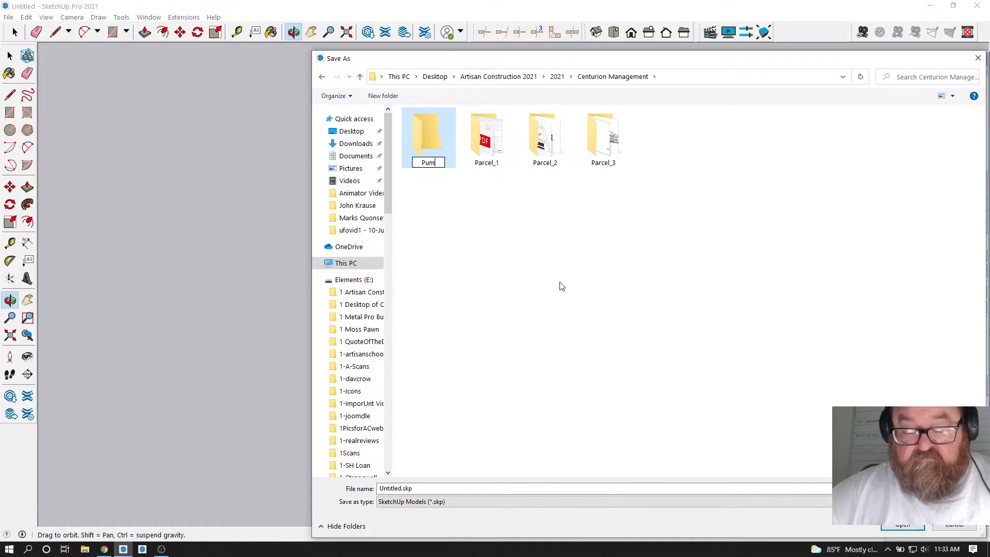
type("p House")
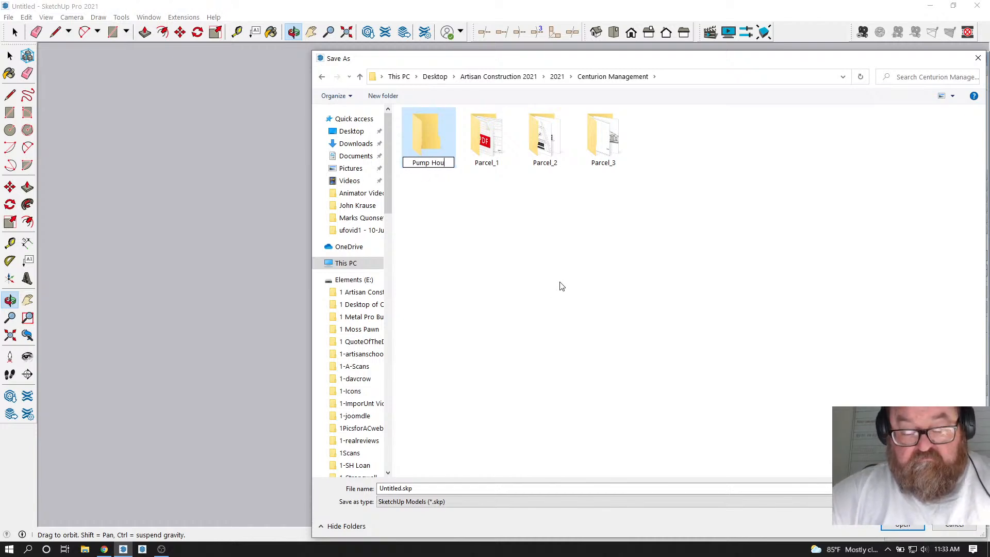
left_click(469, 244)
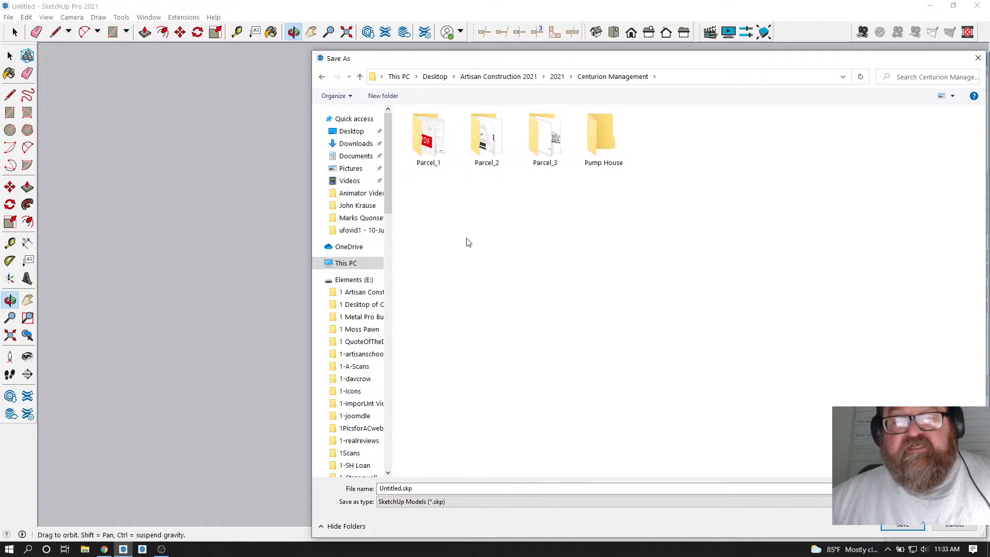
Save the model as Pump.skp in the Pump House folder
double_click(599, 133)
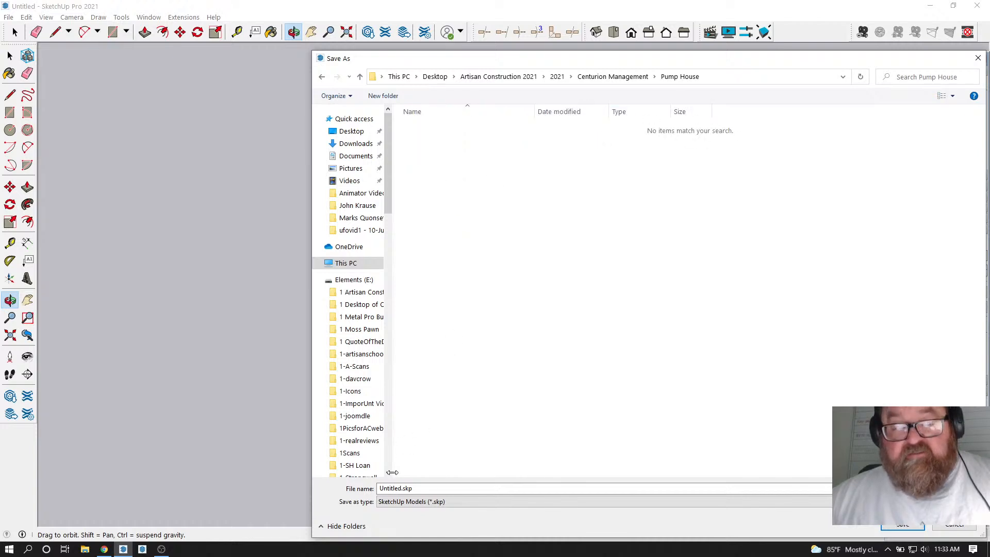
double_click(396, 489)
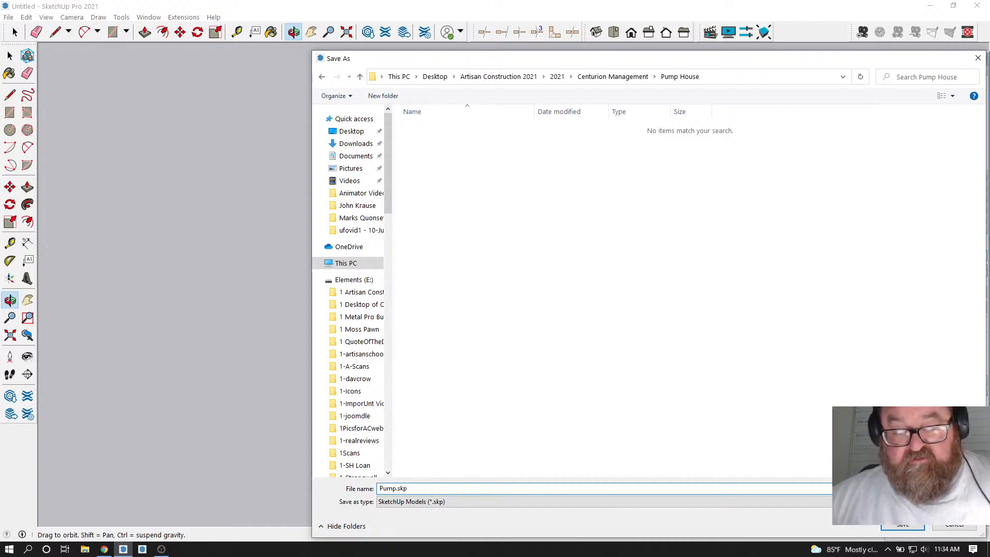
key("Return")
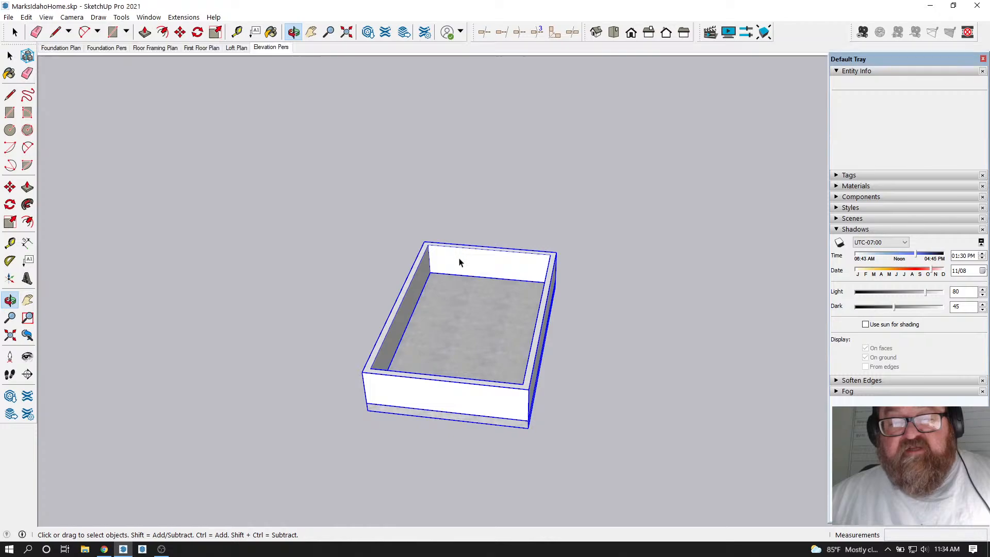
Select the concrete block foundation wall group of the house and copy it
scroll(455, 260, "down", 6)
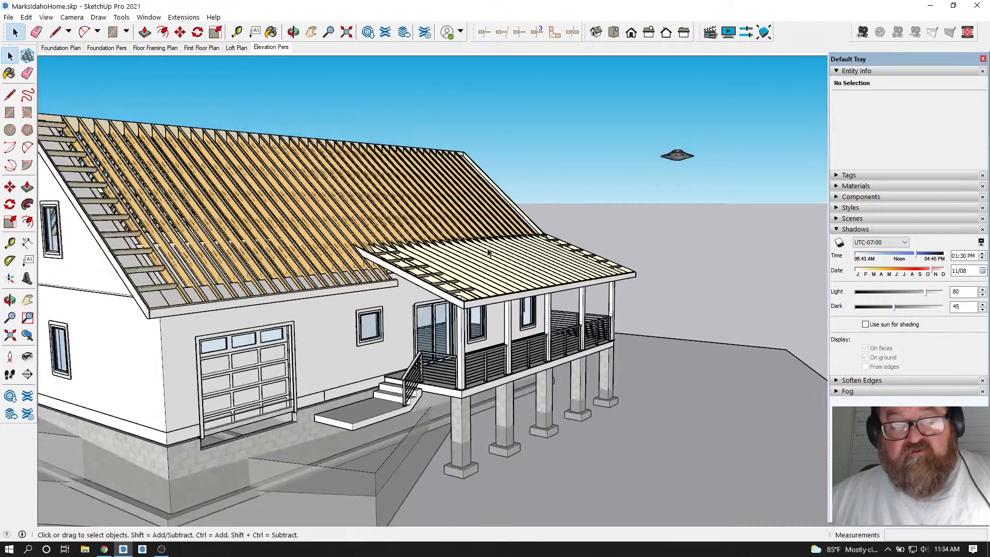
scroll(248, 417, "down", 3)
scroll(247, 418, "up", 1)
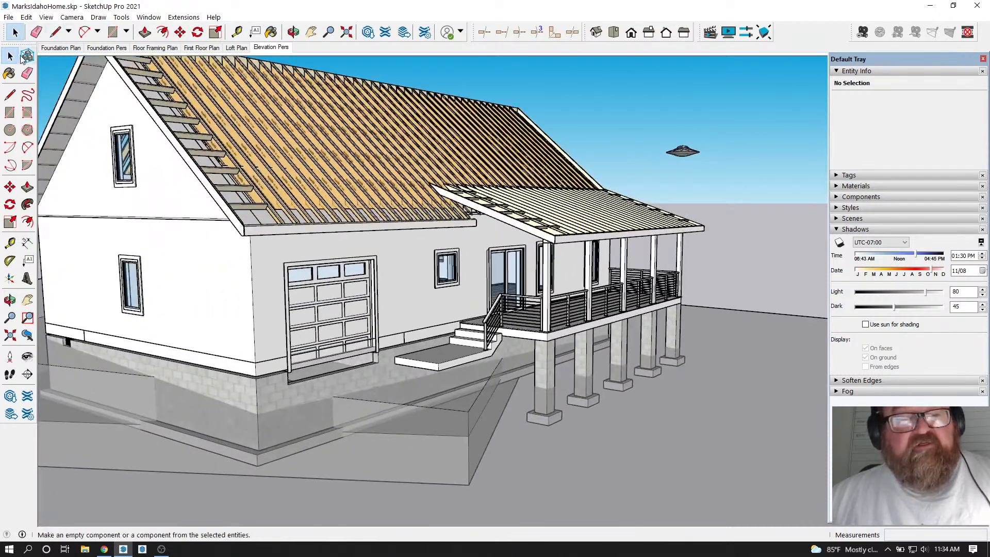
left_click(266, 395)
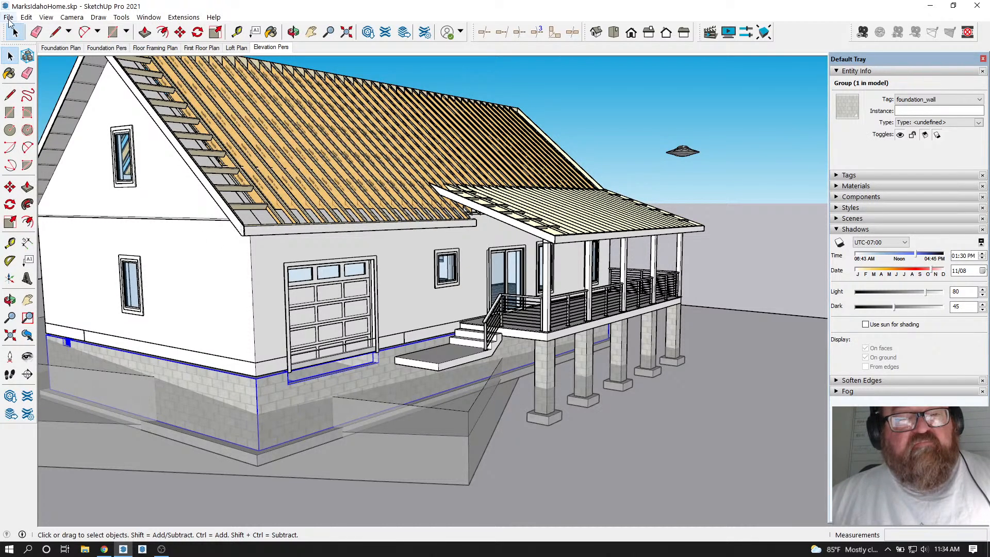
left_click(26, 17)
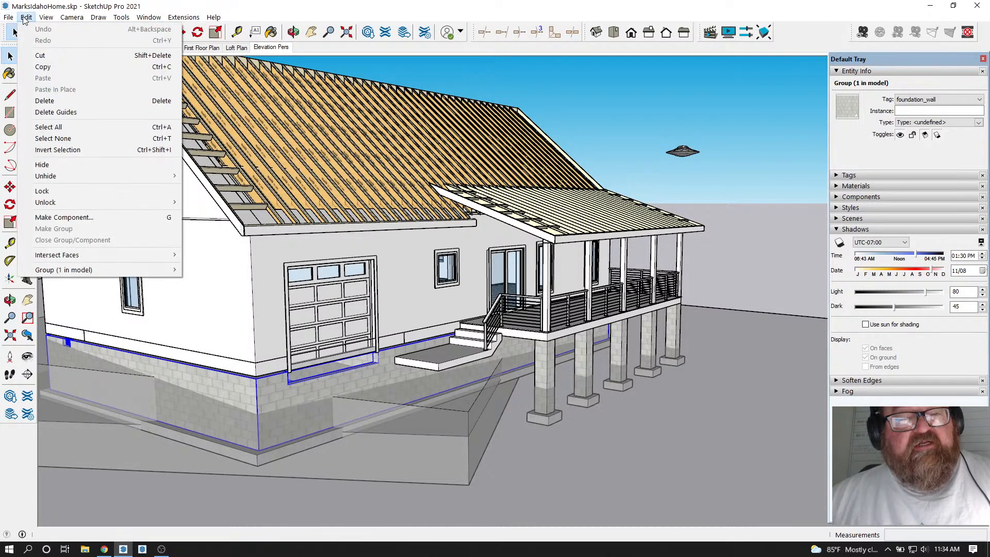
left_click(31, 66)
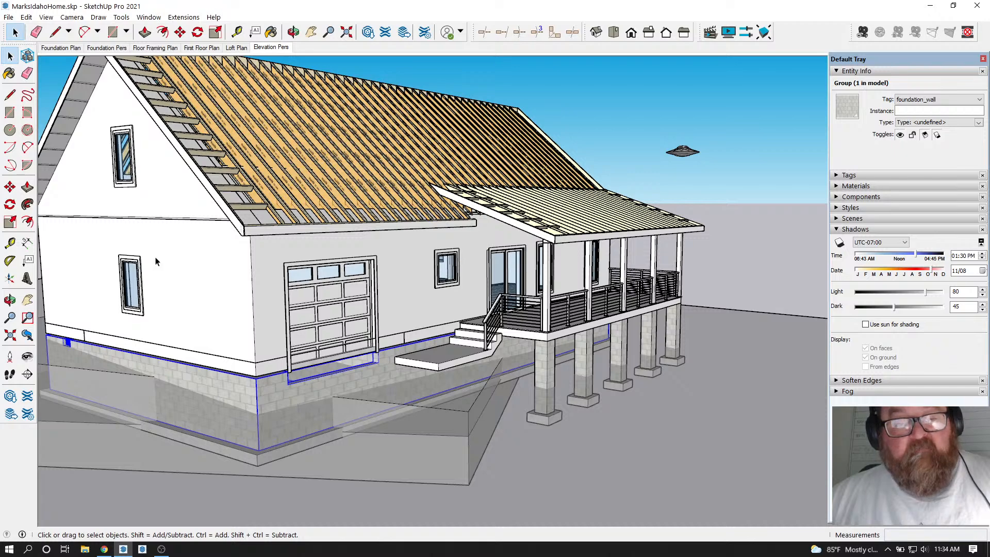
Open Pump.skp from the Pump House folder
left_click(9, 18)
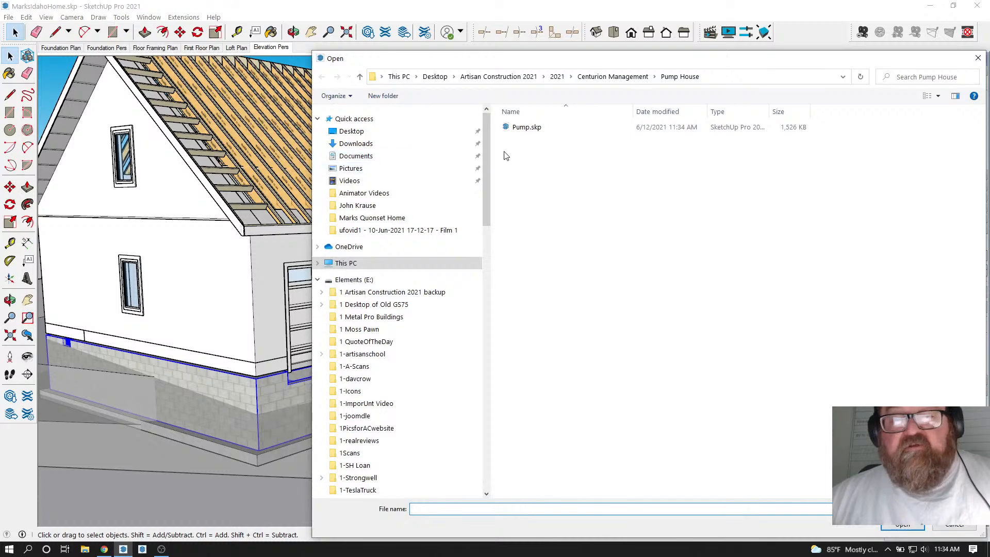
left_click(527, 128)
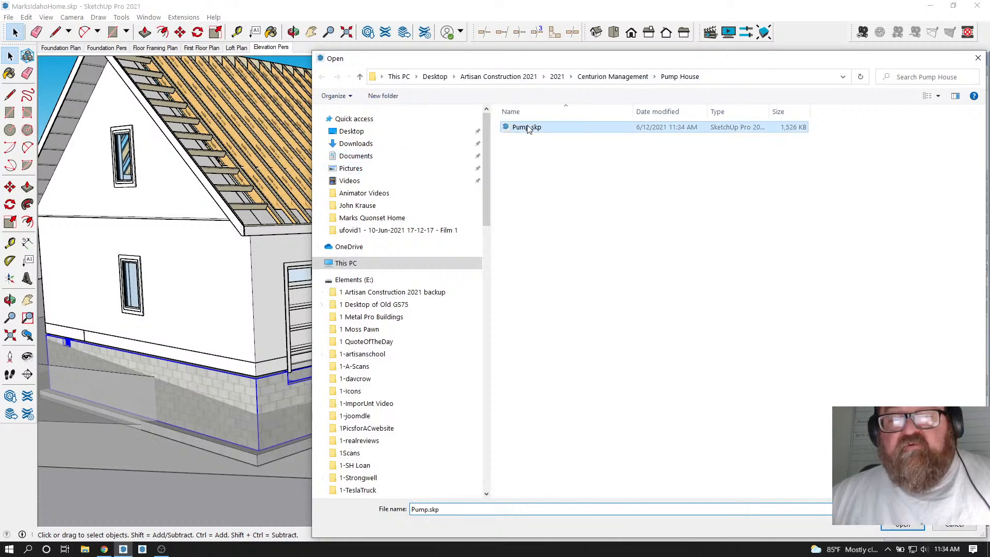
left_click(902, 526)
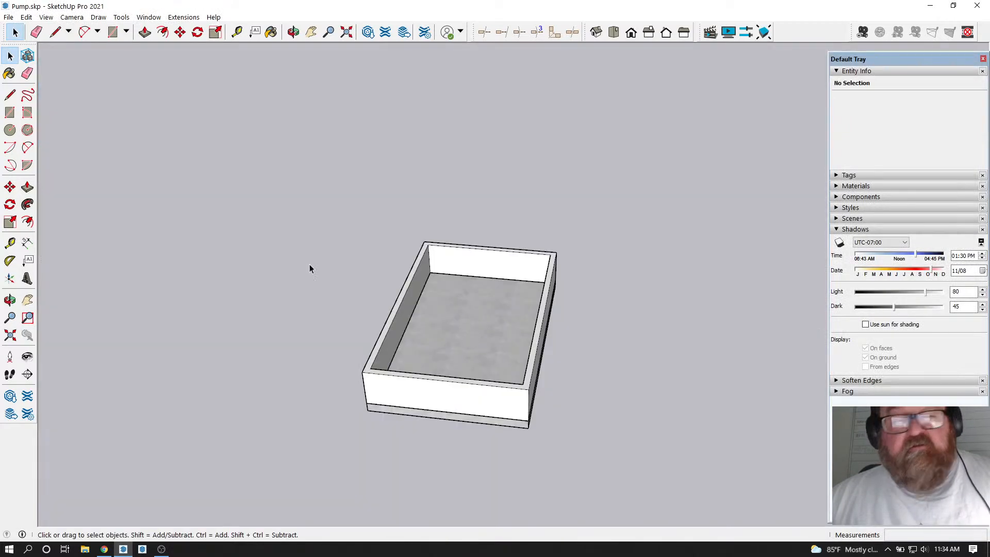
Paste the copied foundation wall group into the pump house model, beyond the far end of the building
left_click(26, 17)
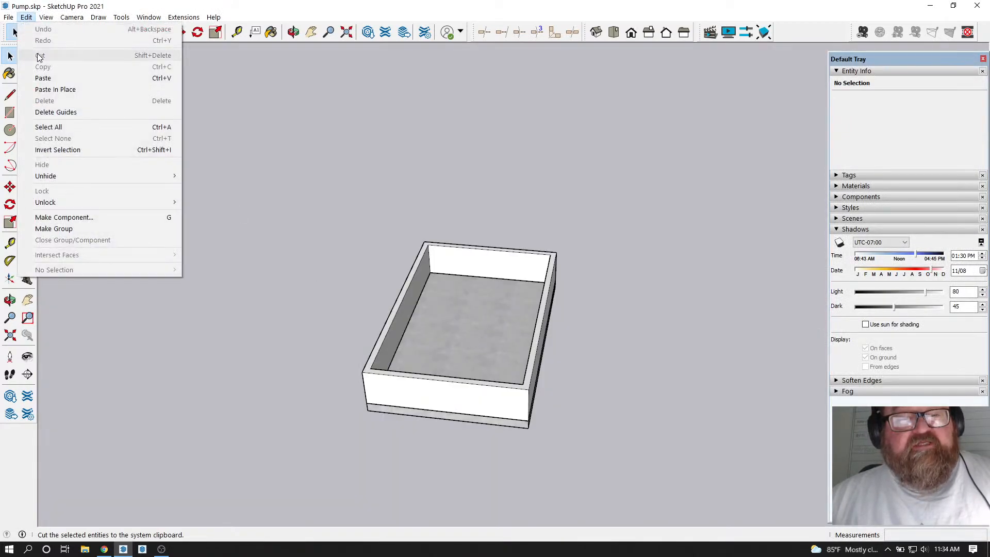
left_click(45, 78)
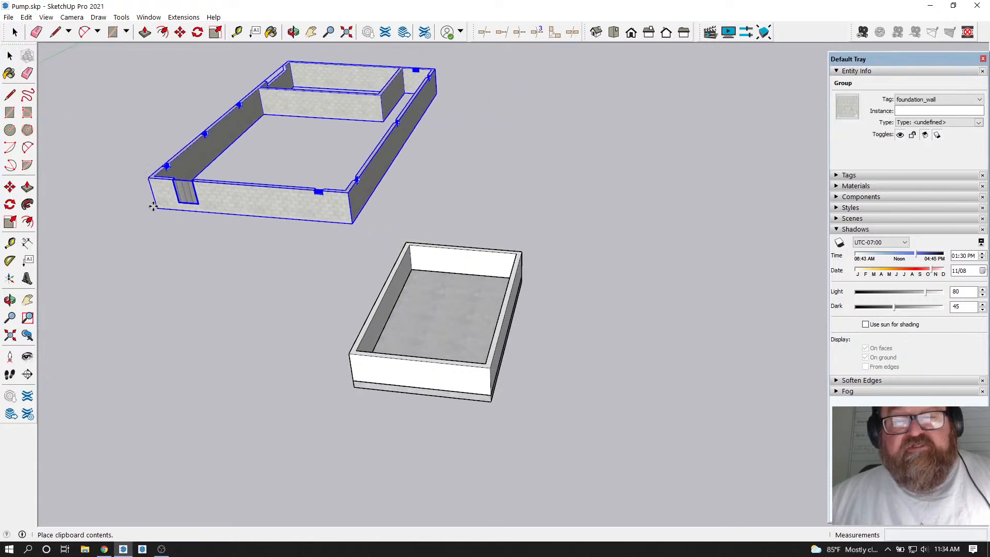
left_click(142, 202)
Examine the pasted foundation wall's block texture up close and compare the wall with the pump house
scroll(264, 242, "up", 3)
scroll(336, 330, "down", 2)
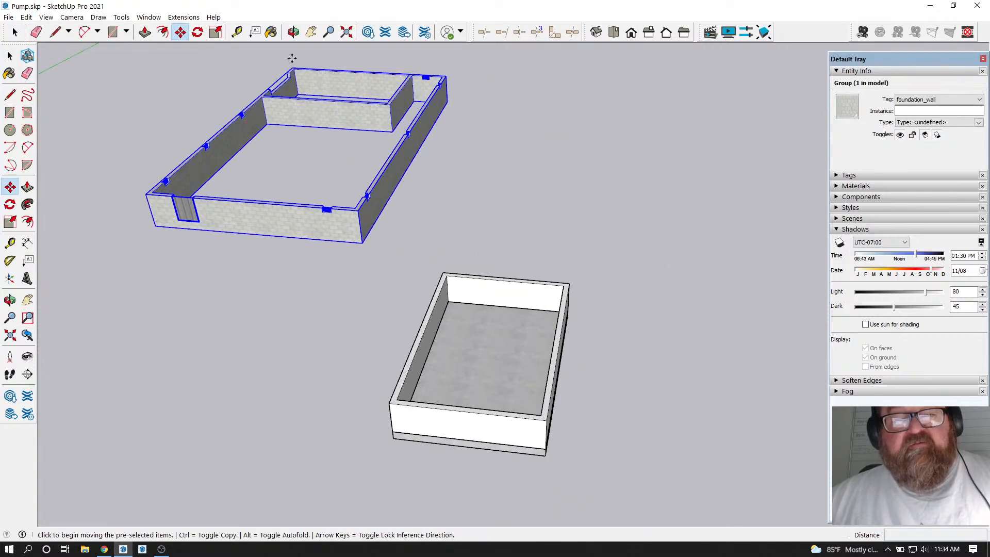
left_click(298, 34)
left_click_drag(289, 129, 215, 155)
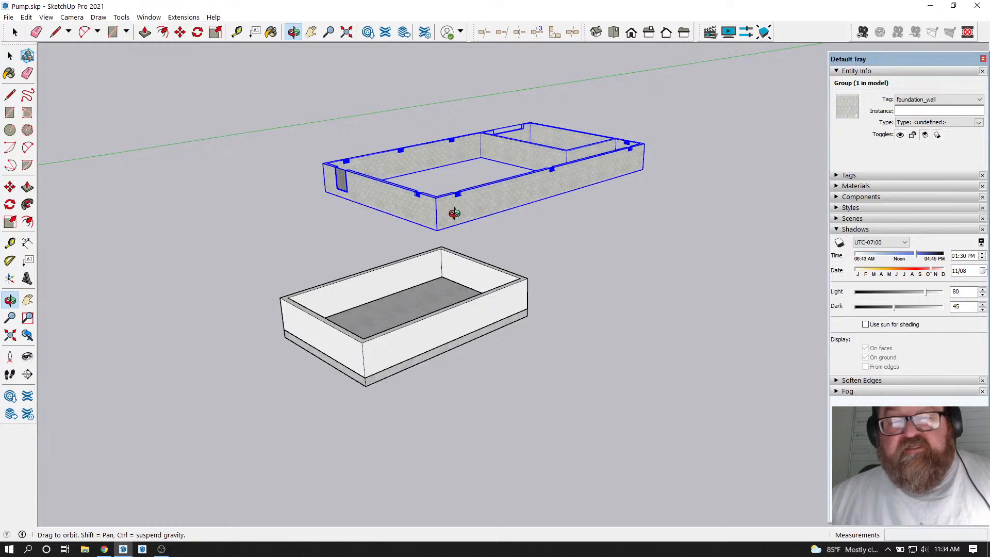
left_click_drag(442, 215, 496, 197)
scroll(464, 198, "up", 5)
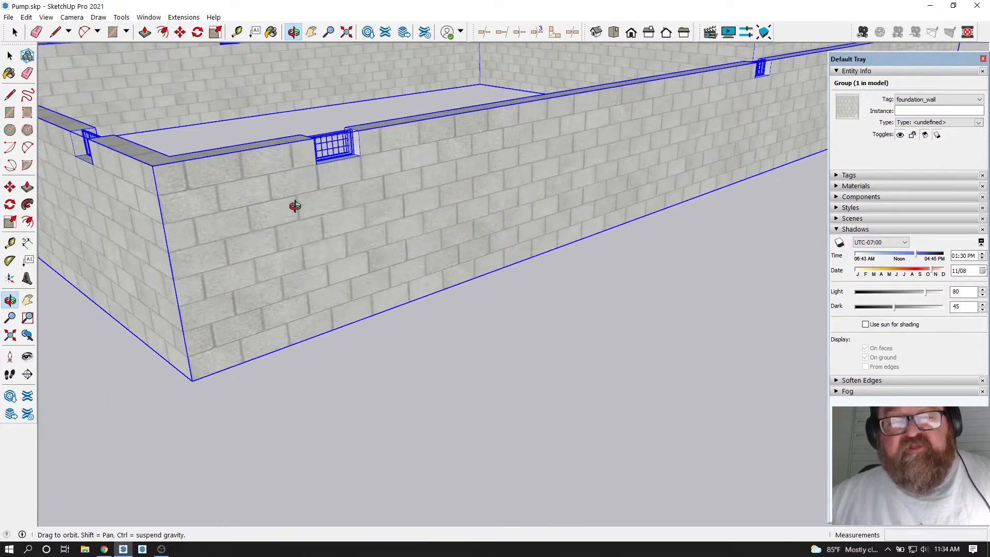
left_click_drag(302, 205, 335, 213)
scroll(409, 223, "down", 10)
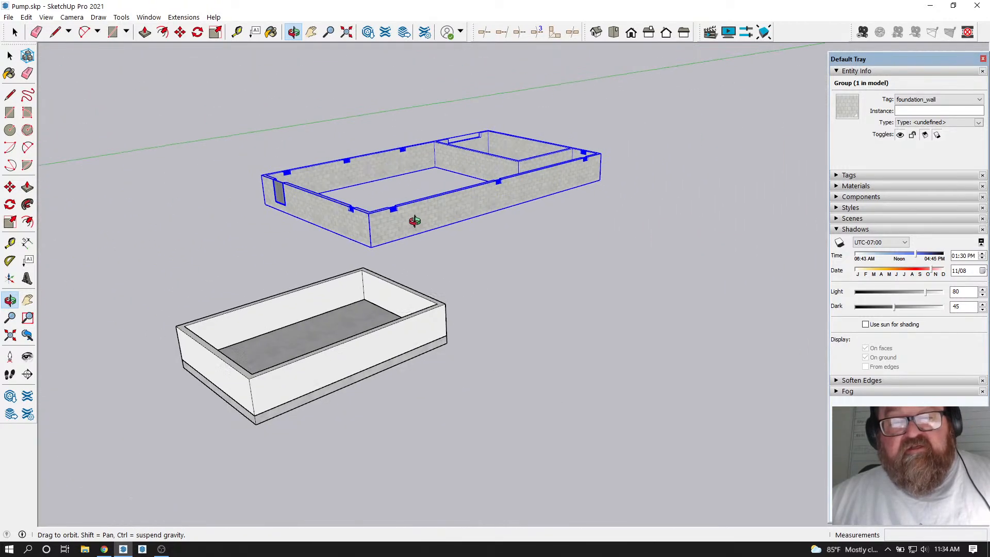
Sample the Concrete Block 8x8 Gray material from the pasted foundation wall and paint it onto the pump house walls
scroll(409, 223, "up", 4)
scroll(413, 199, "down", 4)
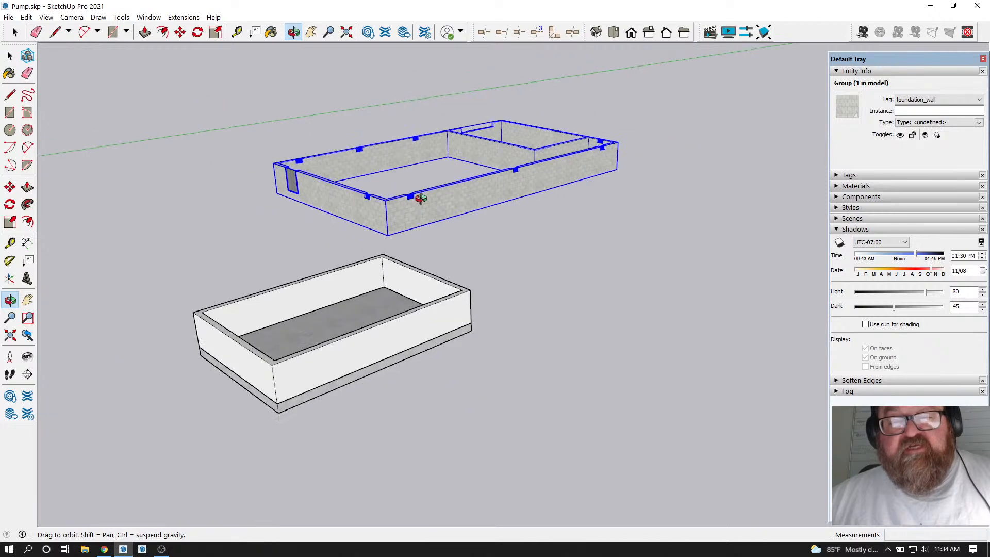
scroll(358, 289, "up", 4)
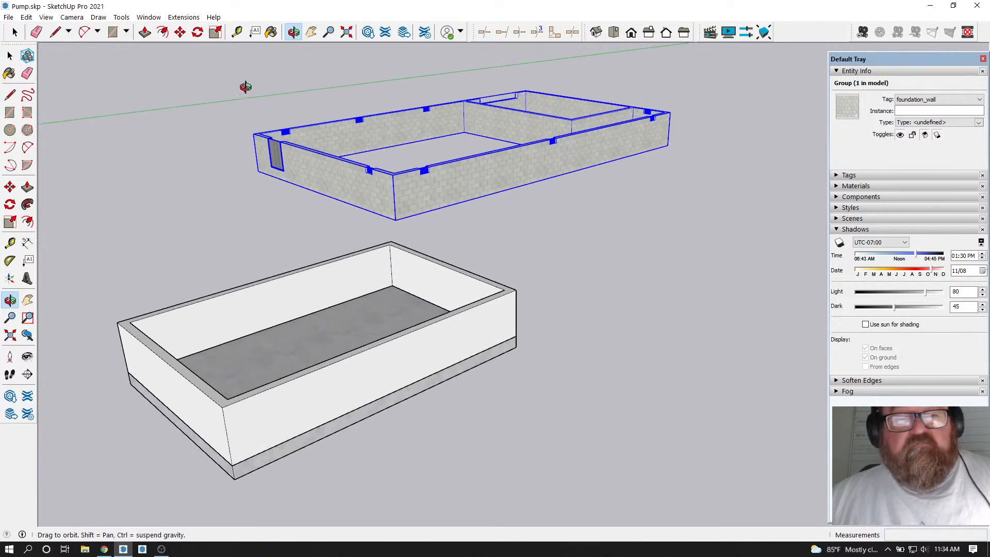
left_click(272, 32)
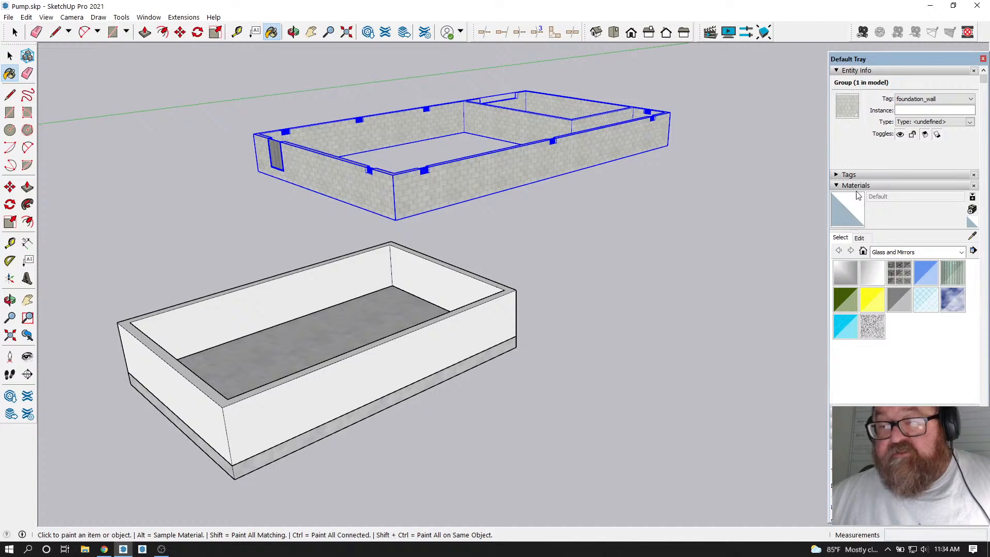
left_click(973, 236)
left_click(423, 189)
left_click(450, 315)
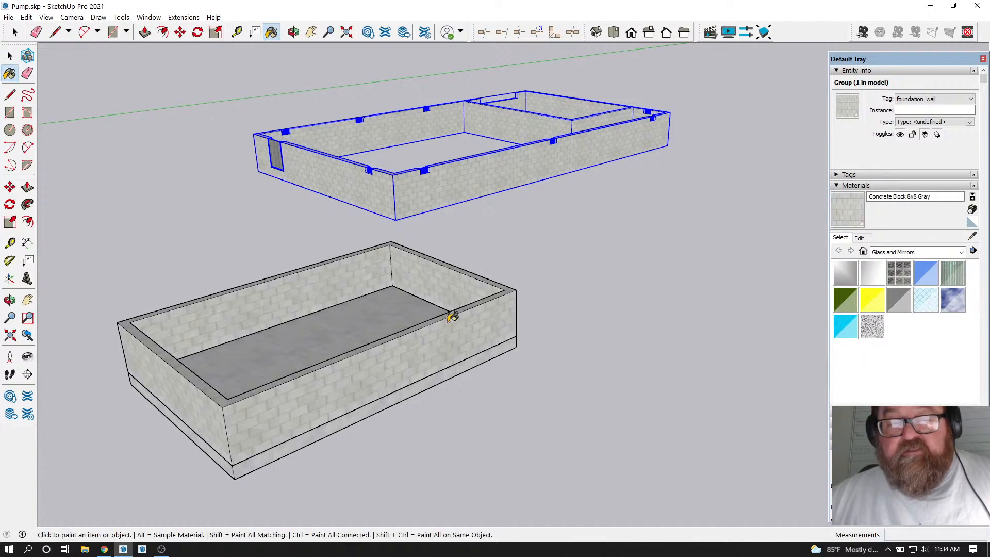
Place a guide line above the long wall's base edge to check the block course height, and erase it again
scroll(210, 473, "up", 2)
scroll(210, 472, "up", 5)
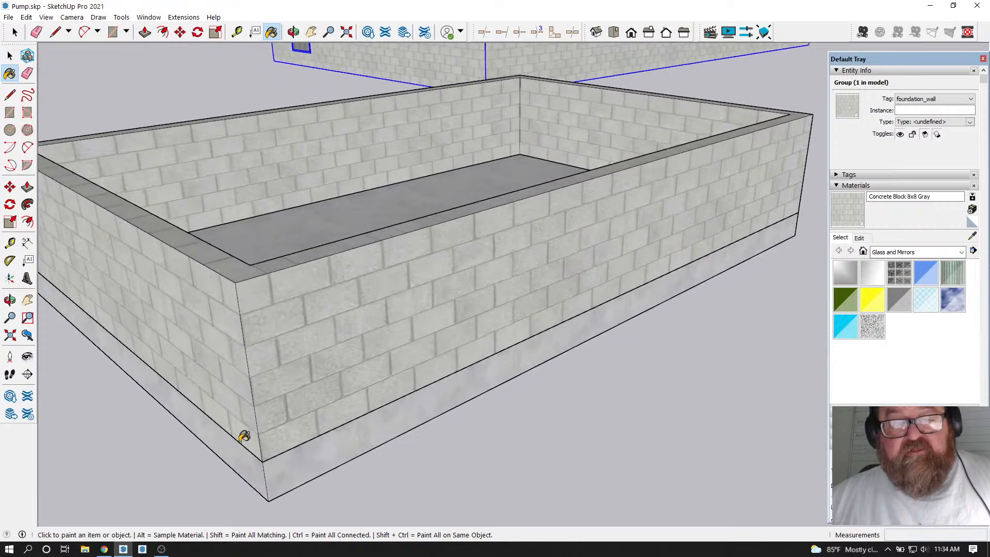
left_click(293, 32)
left_click_drag(481, 288, 428, 263)
scroll(354, 345, "up", 4)
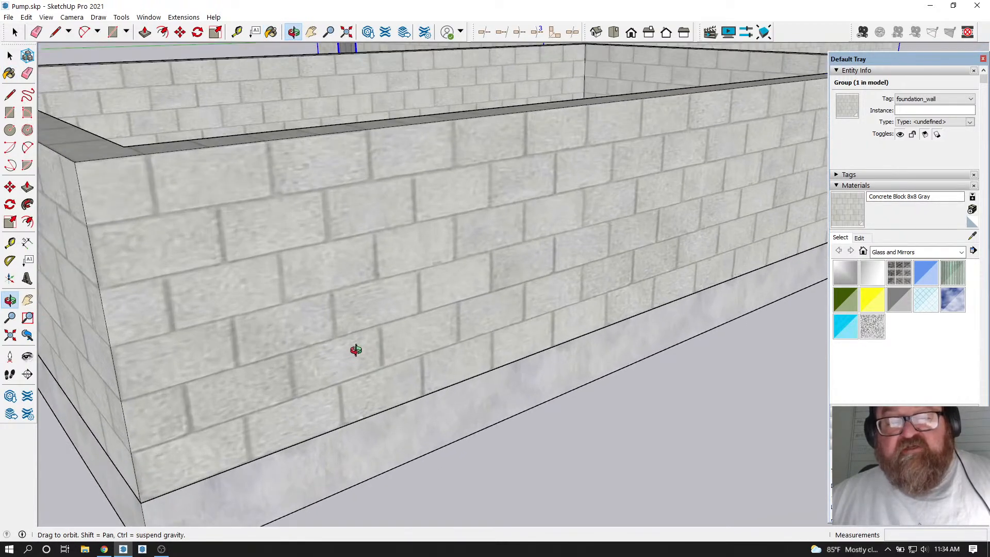
left_click(238, 32)
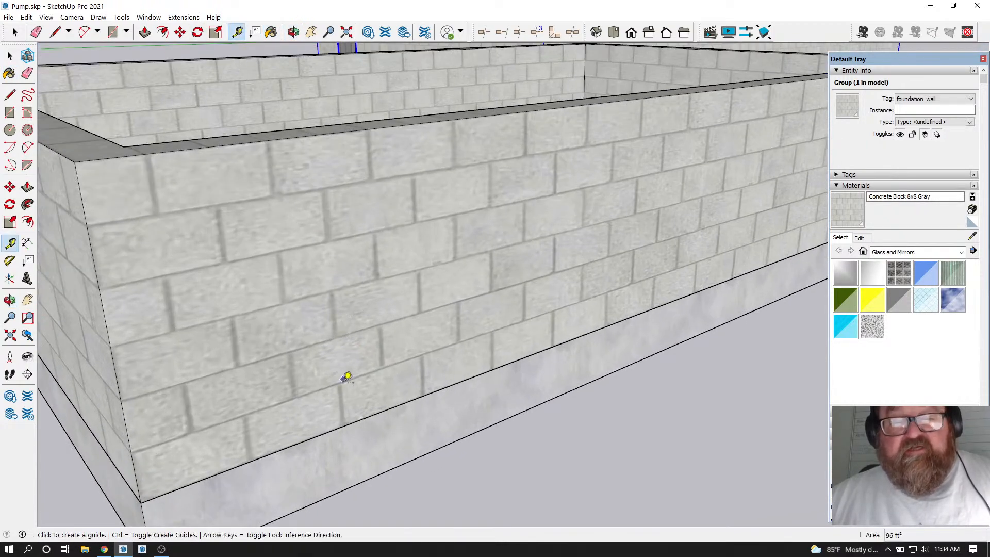
left_click(350, 423)
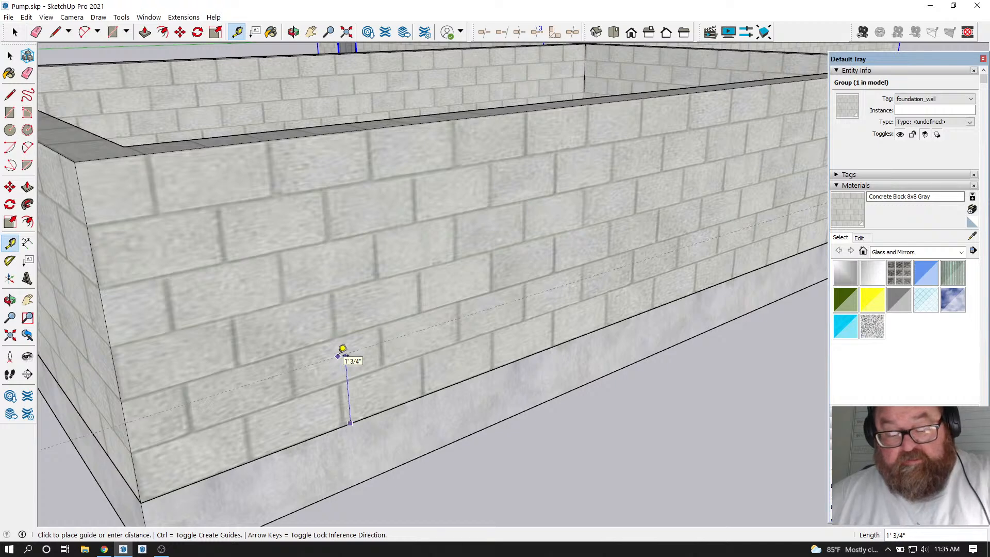
key("Return")
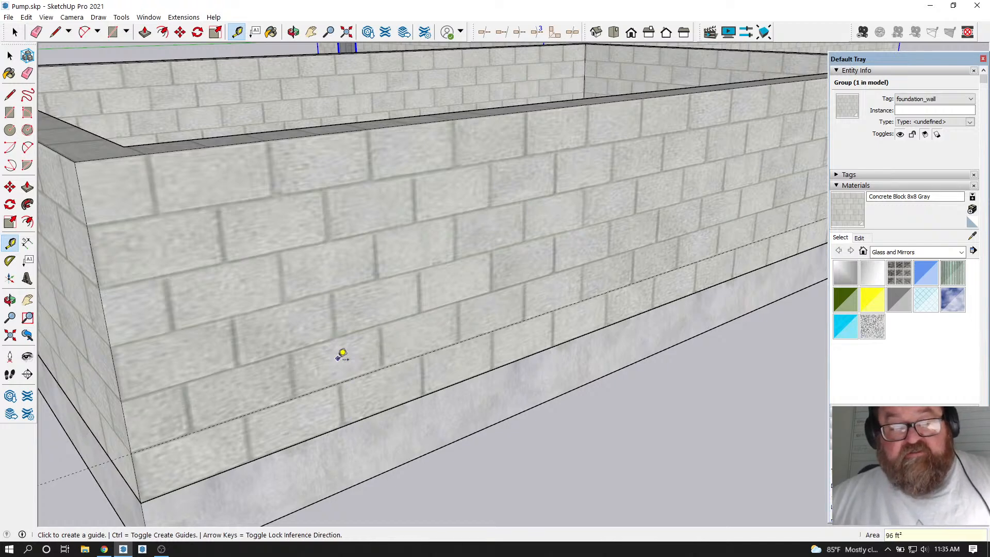
scroll(357, 336, "down", 3)
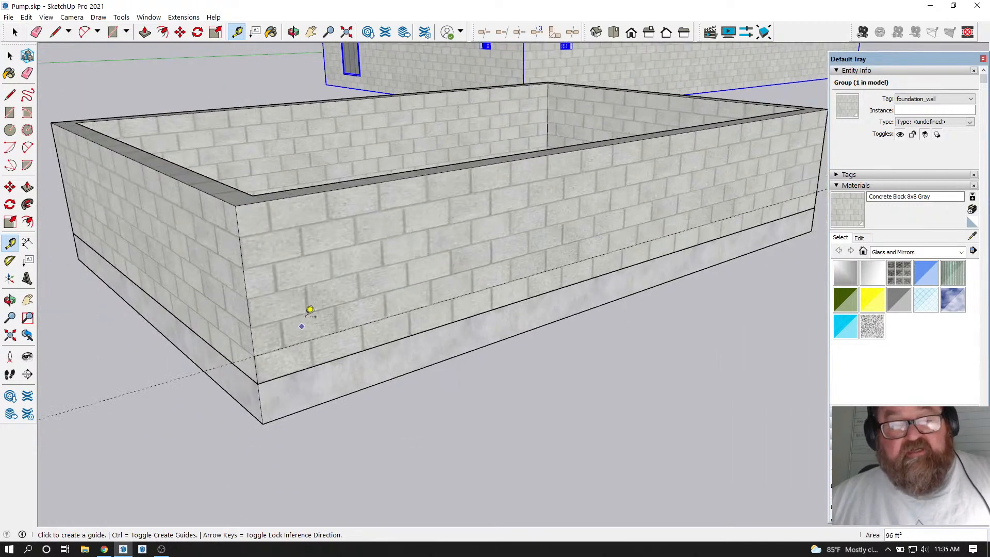
left_click(36, 32)
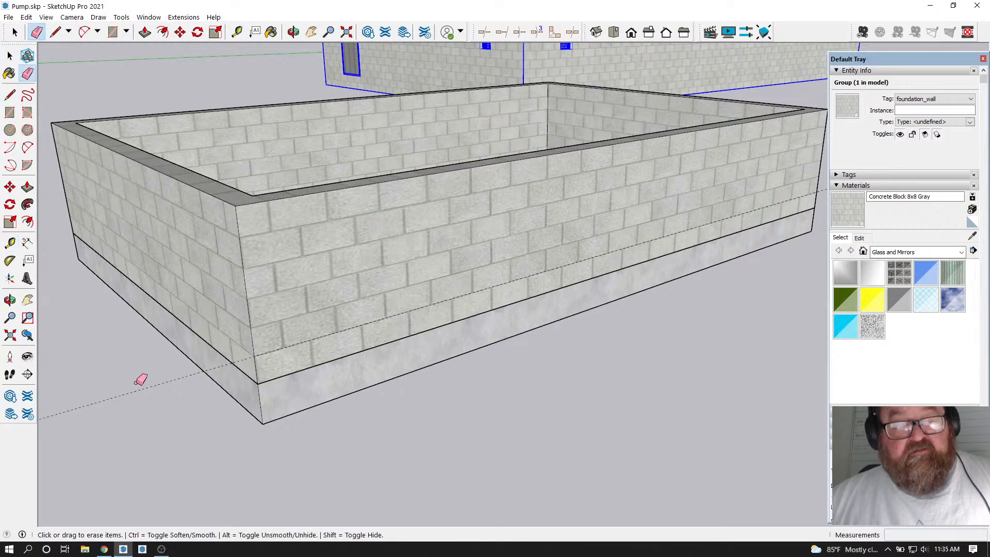
left_click(142, 386)
scroll(304, 419, "down", 1)
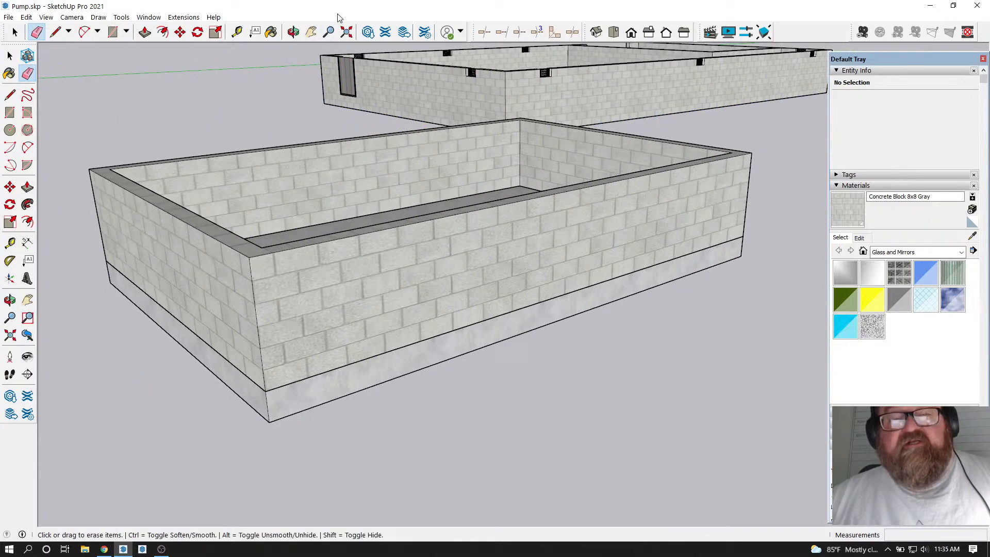
Examine the block texture on the pump house walls from several sides and compare it with the pasted foundation wall
left_click(292, 33)
left_click_drag(442, 327, 270, 327)
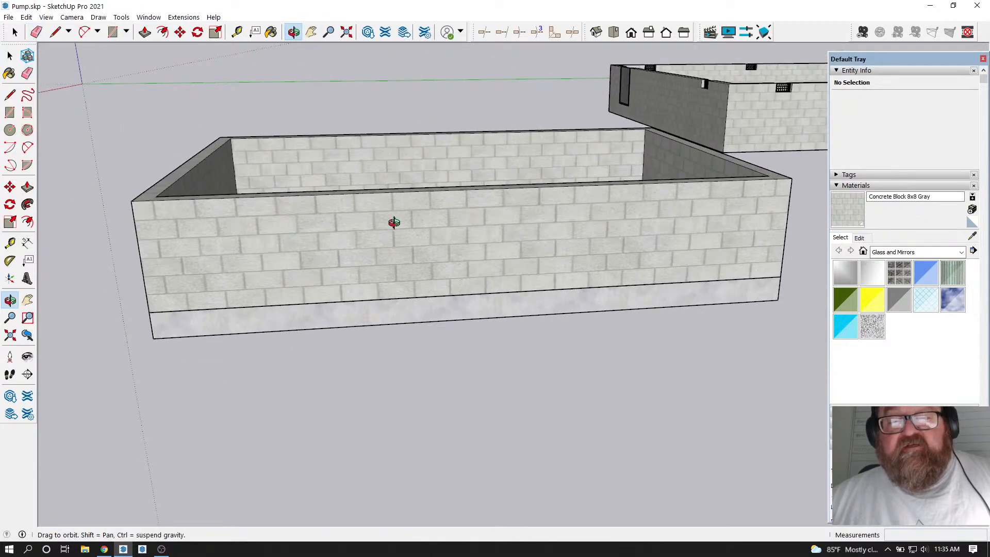
left_click_drag(327, 227, 433, 283)
scroll(398, 336, "up", 3)
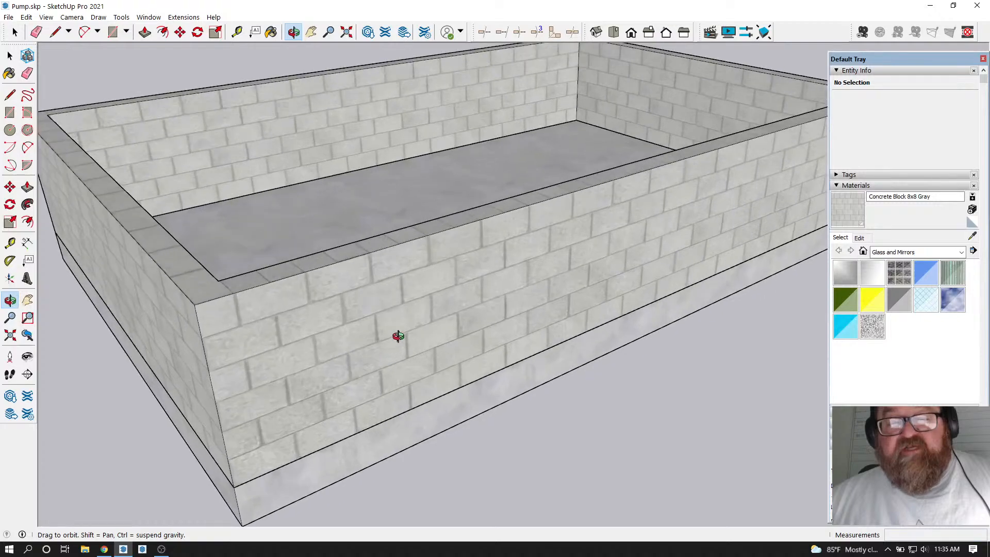
scroll(345, 354, "down", 4)
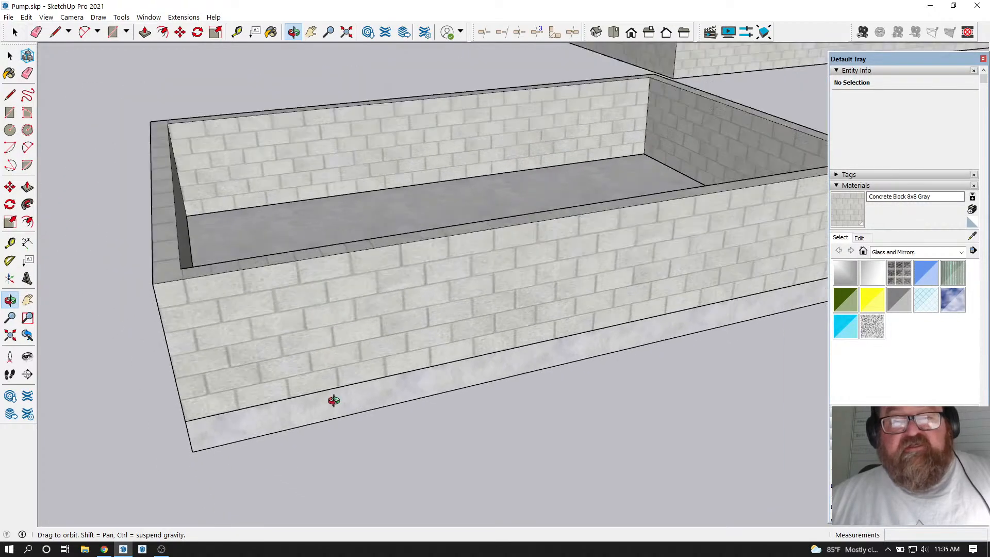
left_click_drag(329, 386, 590, 404)
scroll(590, 404, "down", 2)
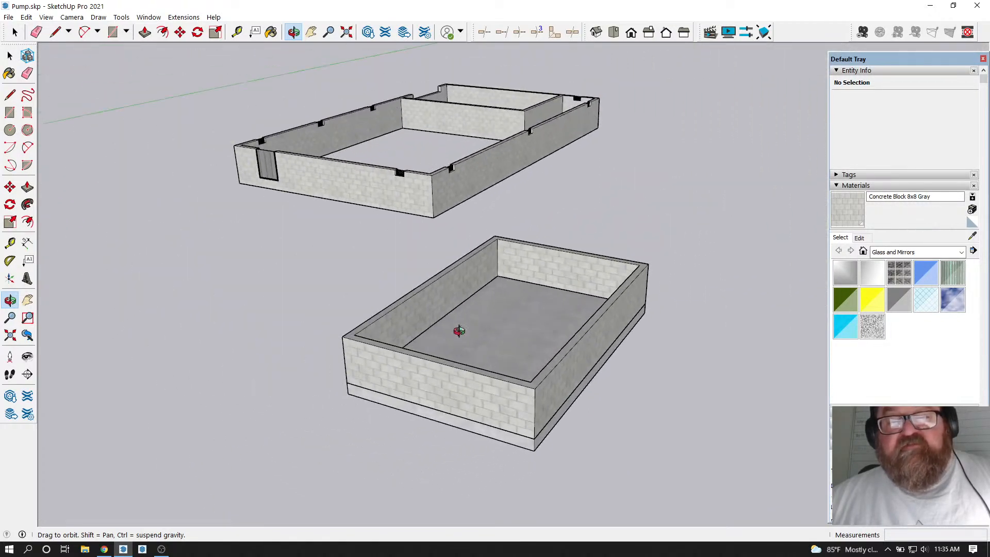
left_click_drag(464, 355, 547, 375)
scroll(547, 375, "down", 2)
left_click_drag(468, 310, 420, 286)
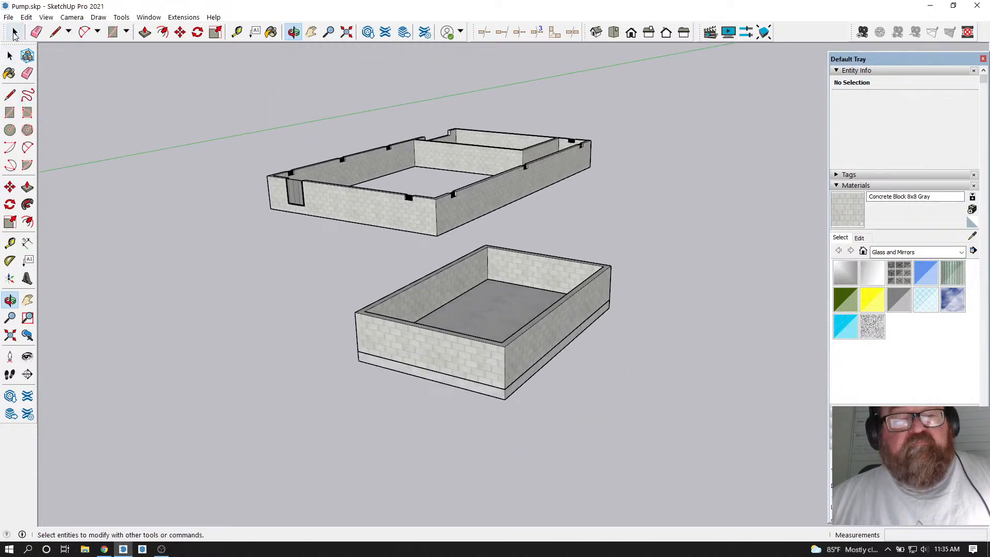
Delete the pasted house foundation wall group from the pump house model
left_click(10, 55)
left_click(344, 177)
key("Delete")
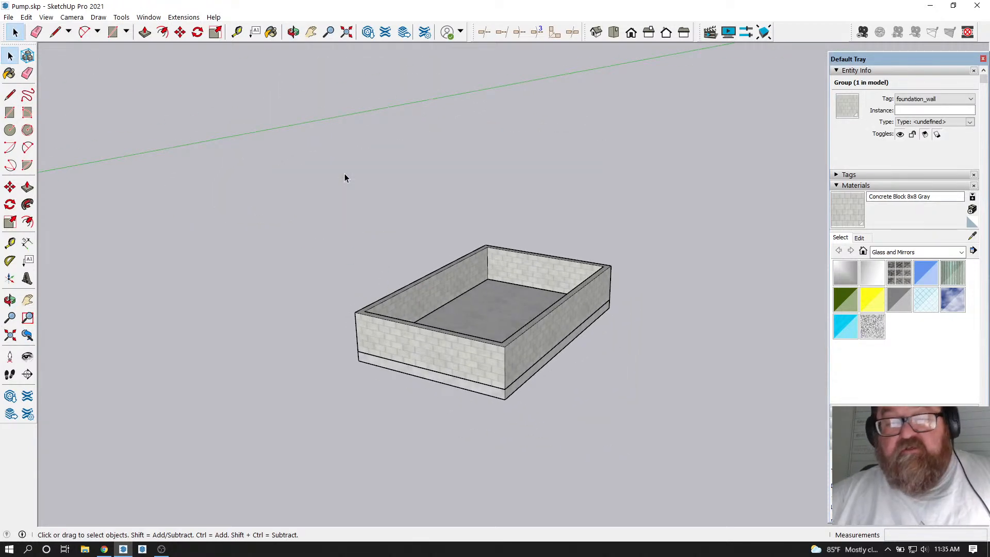
Examine the block coursing along the pump house's long wall and at its corners
scroll(506, 361, "up", 5)
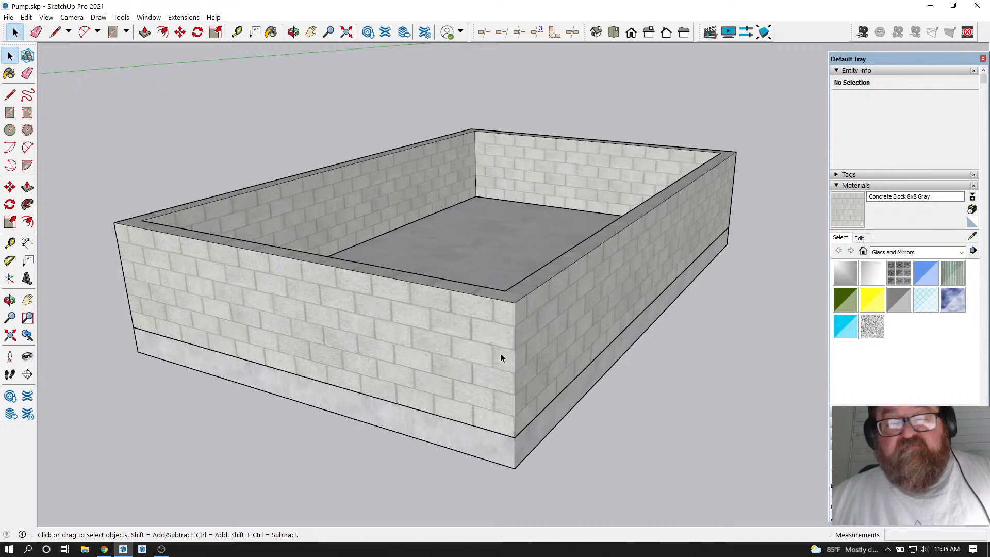
left_click(293, 32)
left_click_drag(465, 245, 211, 301)
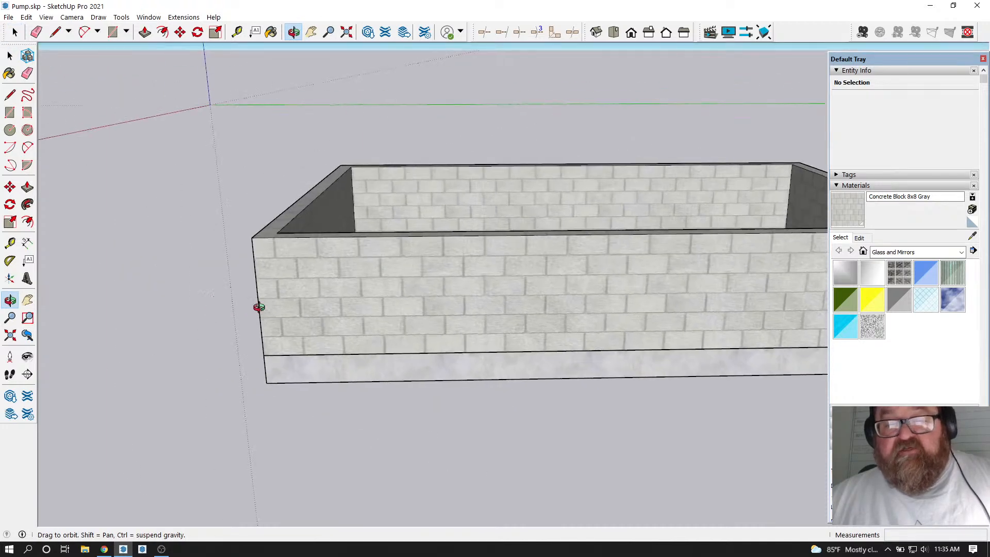
scroll(402, 318, "down", 3)
left_click_drag(367, 320, 540, 268)
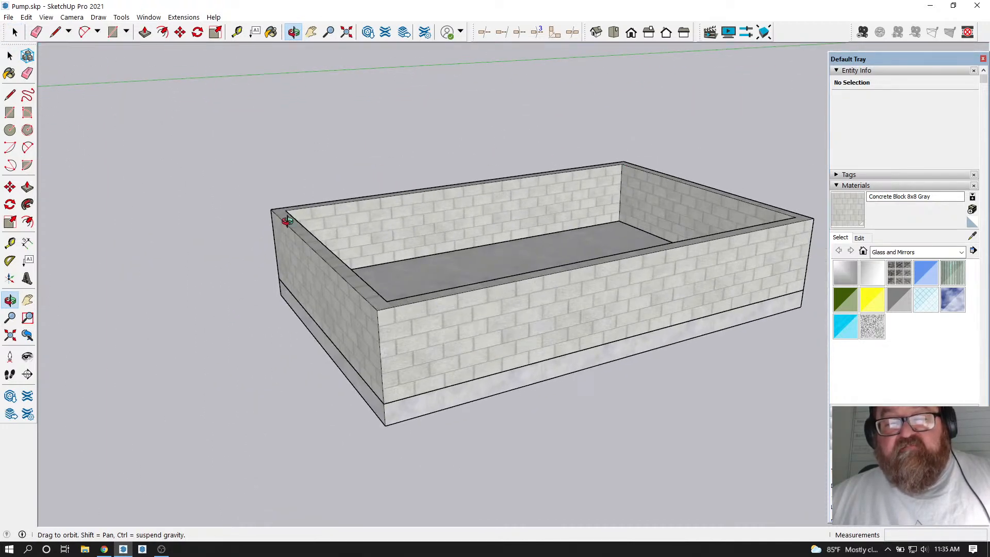
left_click_drag(431, 327, 380, 347)
scroll(440, 309, "up", 5)
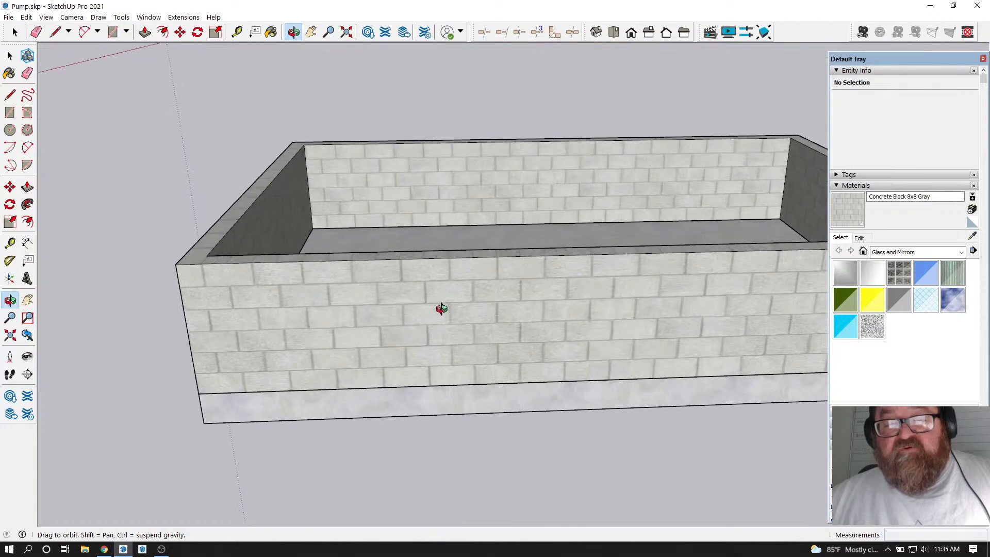
scroll(428, 289, "up", 3)
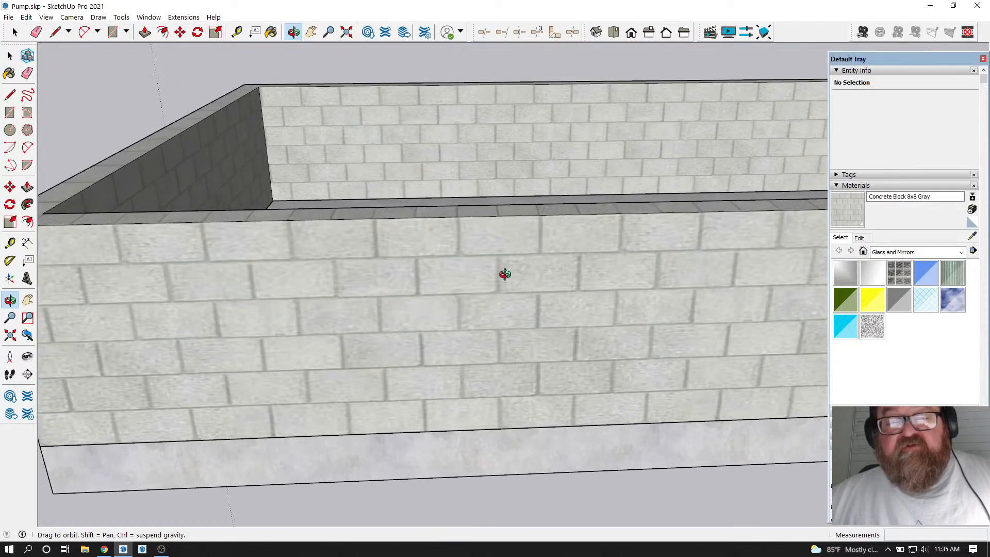
scroll(464, 263, "down", 3)
Place a vertical guide 6'9" from the long wall's corner edge to check the block joints, and erase it
left_click(237, 32)
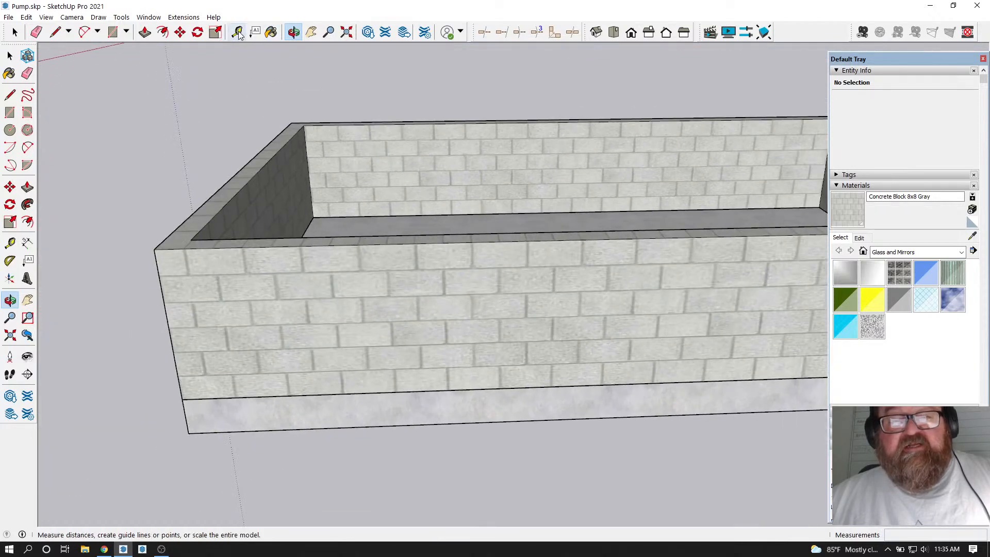
left_click(162, 290)
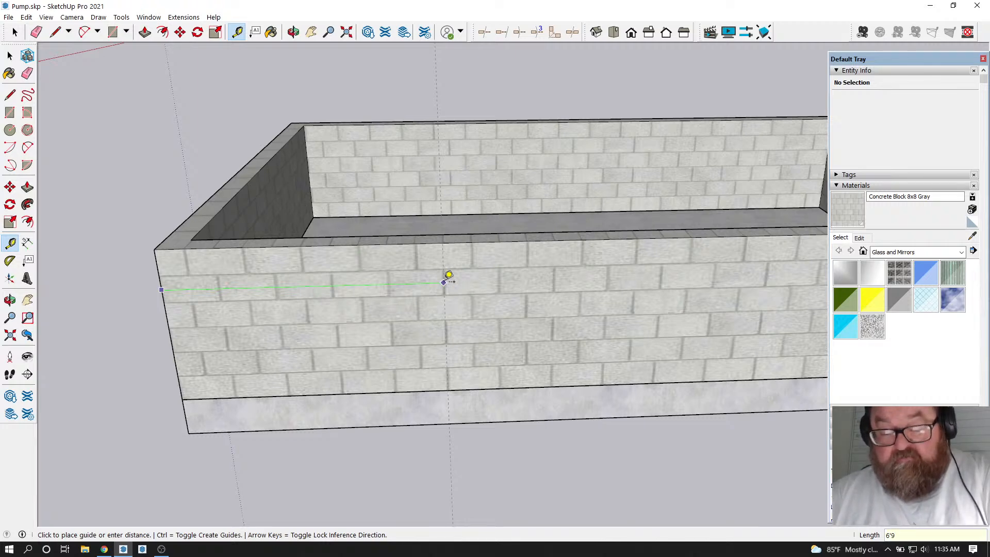
key("Return")
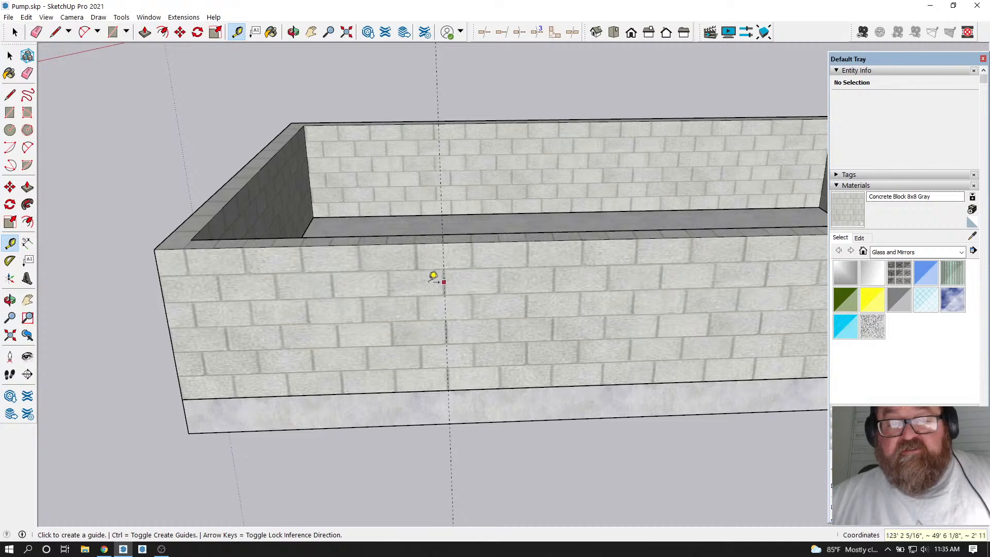
scroll(409, 327, "down", 2)
left_click(36, 32)
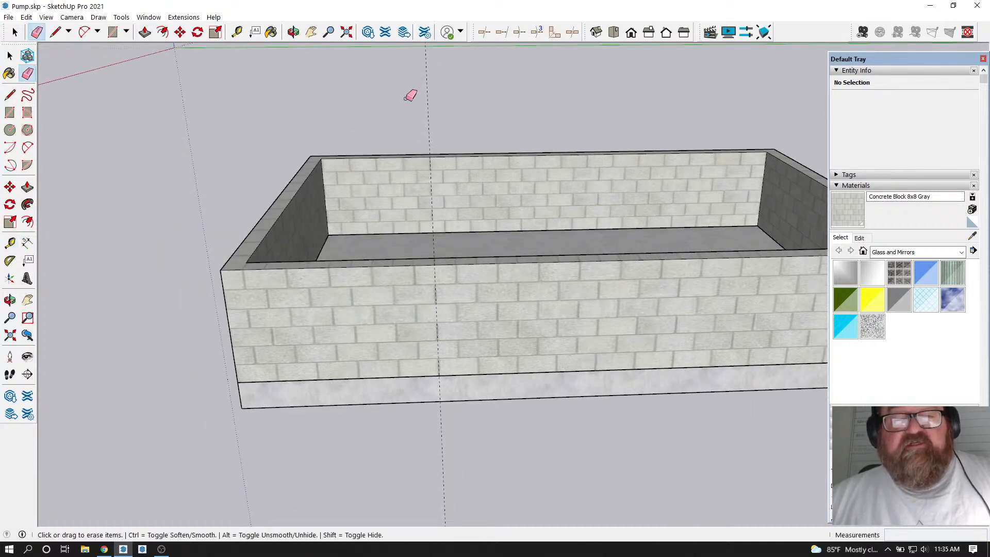
Inspect the pump house's block walls, wall tops and slab from above and around the building
left_click(293, 32)
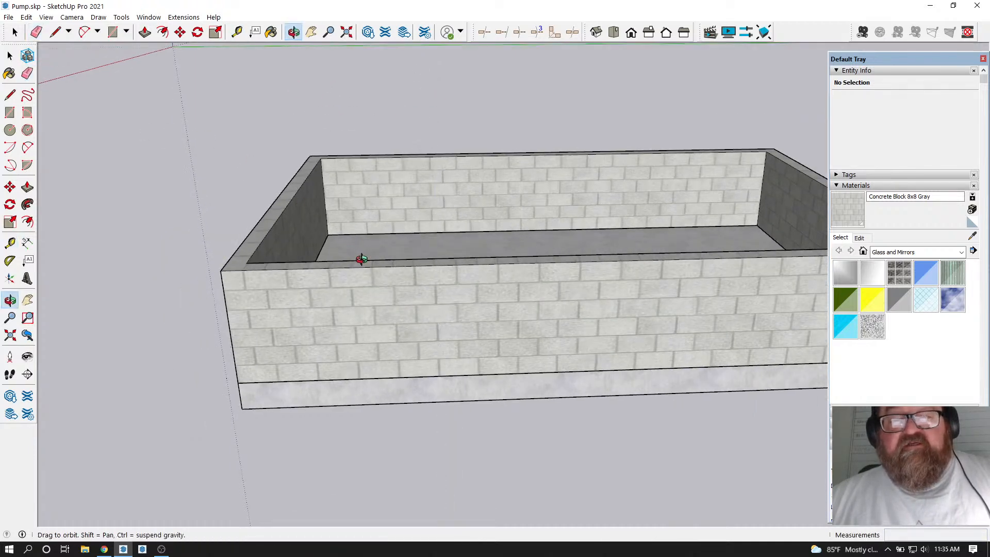
left_click_drag(360, 256, 521, 264)
left_click_drag(450, 377, 294, 409)
left_click_drag(497, 366, 475, 382)
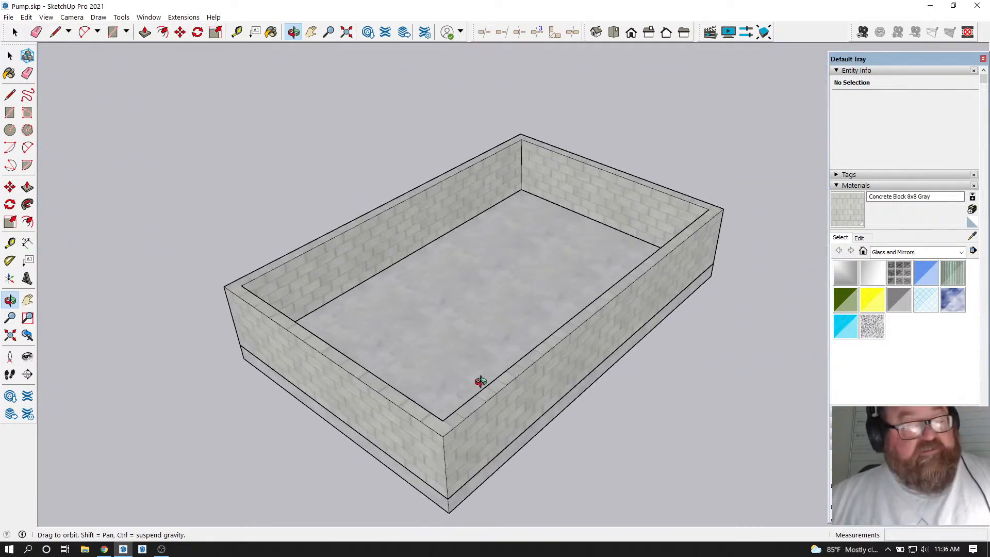
left_click(615, 34)
left_click_drag(552, 366, 378, 246)
scroll(477, 272, "up", 4)
scroll(478, 272, "down", 2)
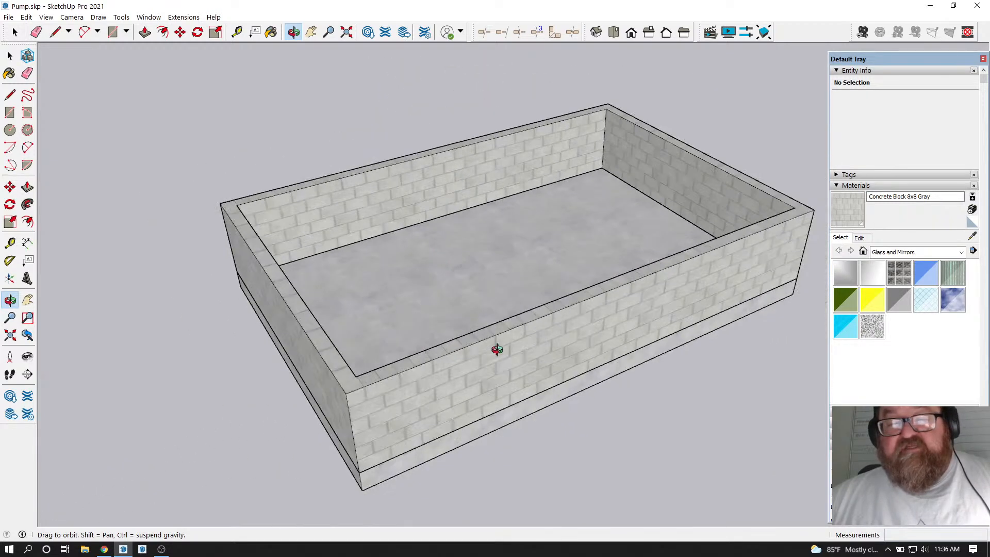
left_click_drag(491, 345, 558, 333)
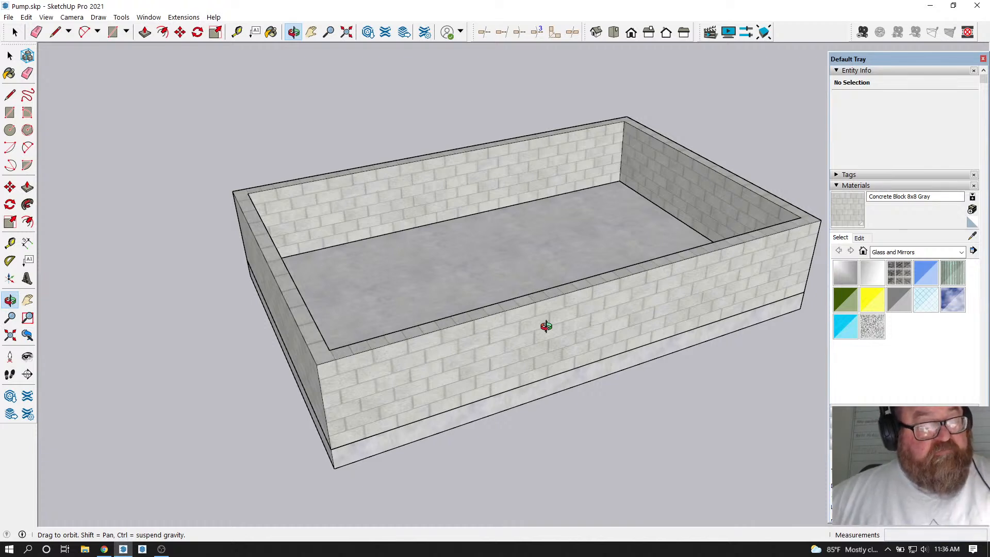
left_click_drag(538, 326, 509, 324)
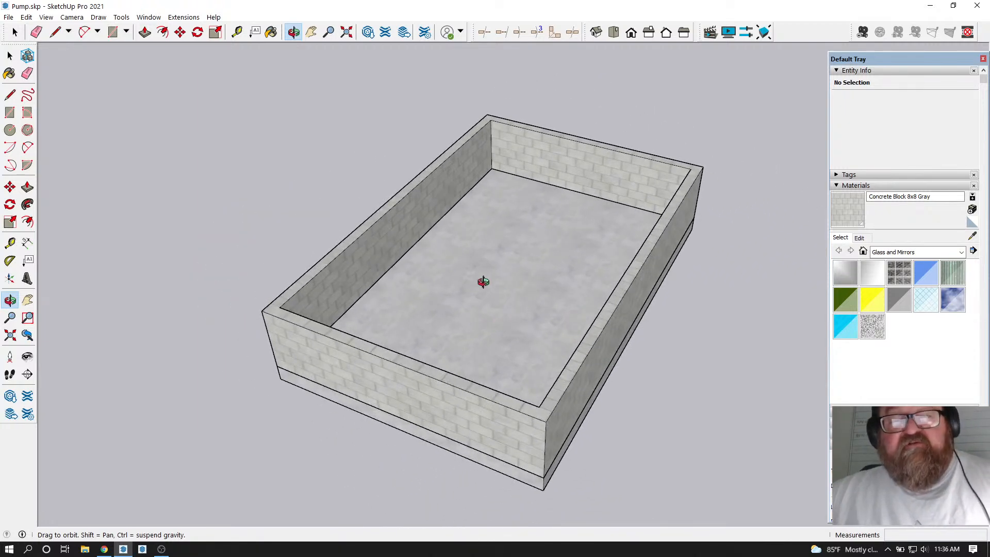
Start a new Medeek Wall rectangular wall assembly and set its wall height to 72 inches
left_click(178, 18)
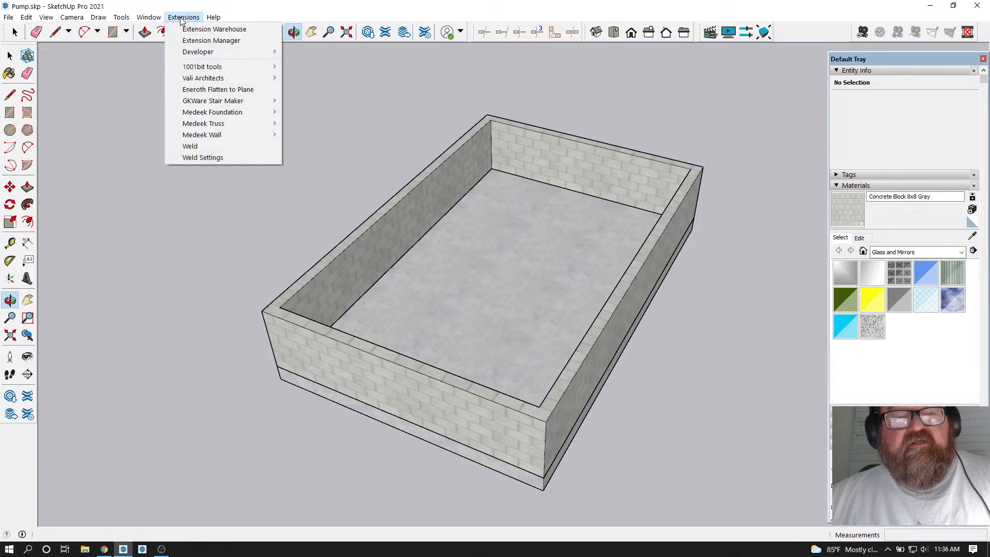
mouse_move(221, 135)
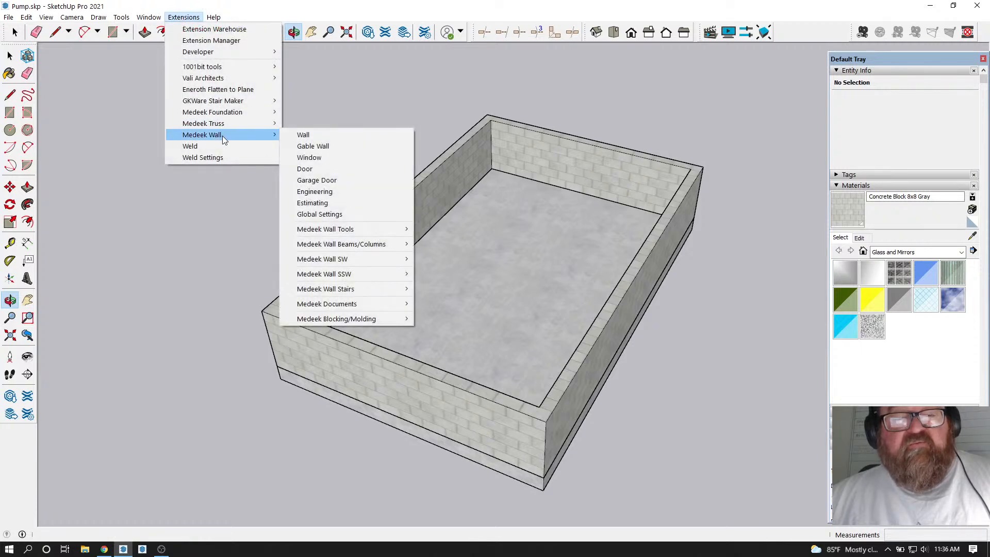
left_click(299, 134)
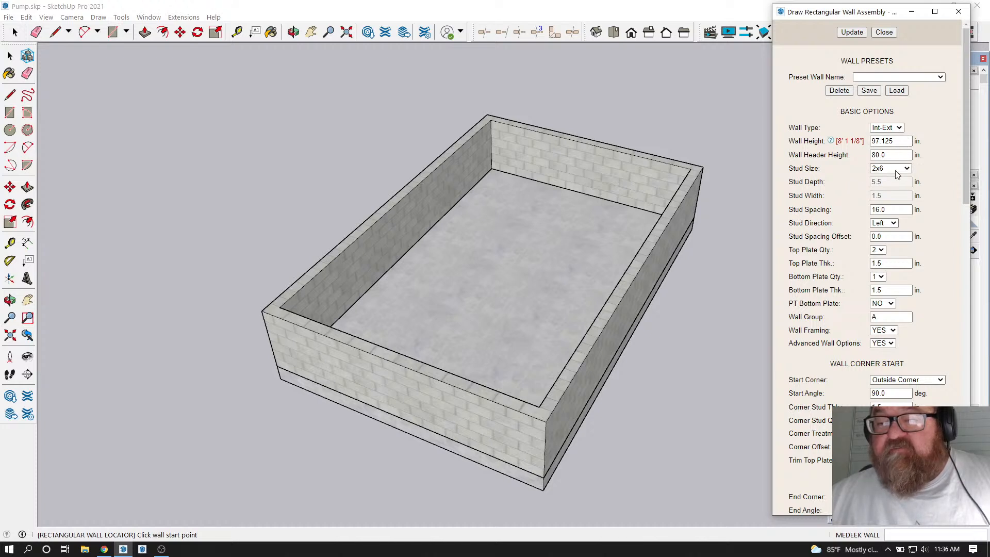
double_click(896, 142)
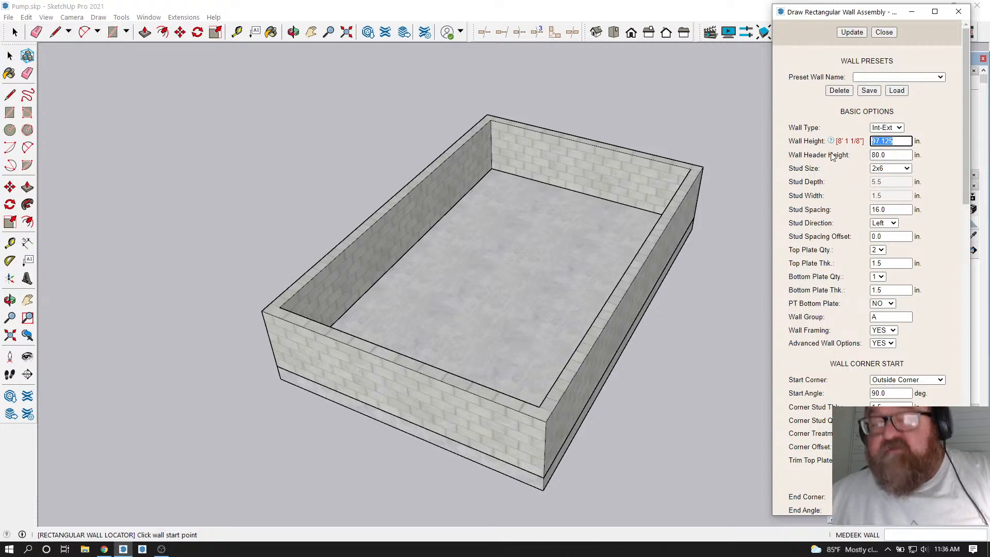
type("7")
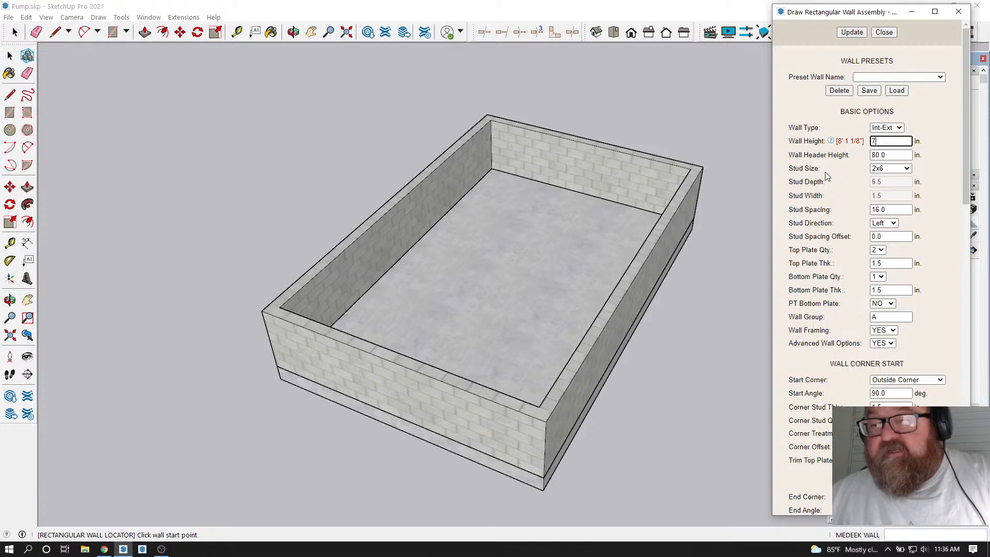
type("2")
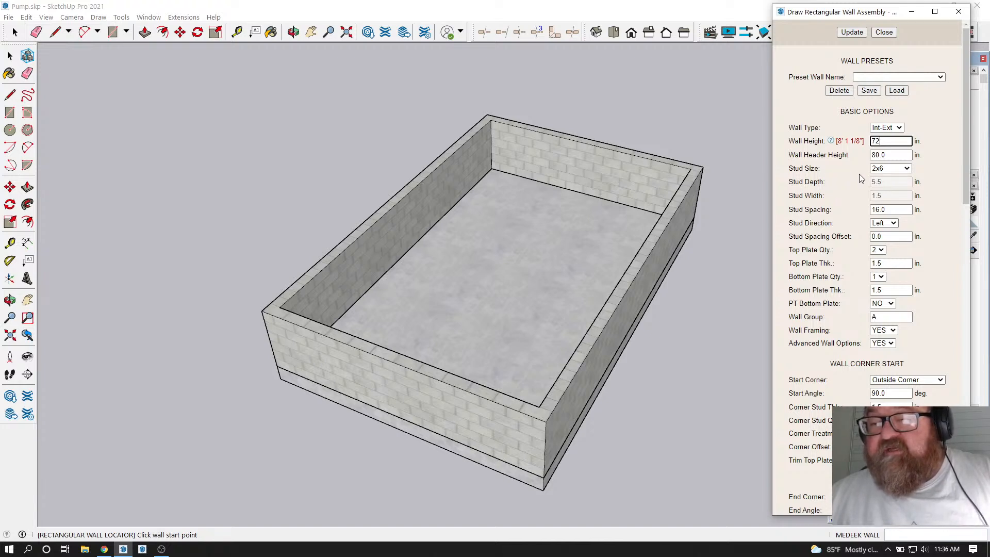
left_click(896, 154)
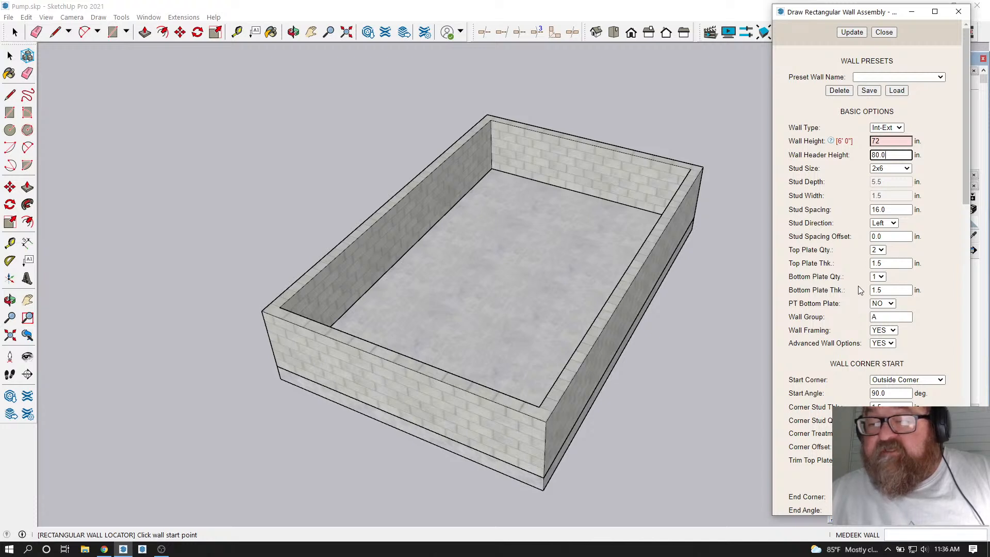
Set the wall cladding material to t1_11 and update the wall settings
scroll(846, 291, "down", 2)
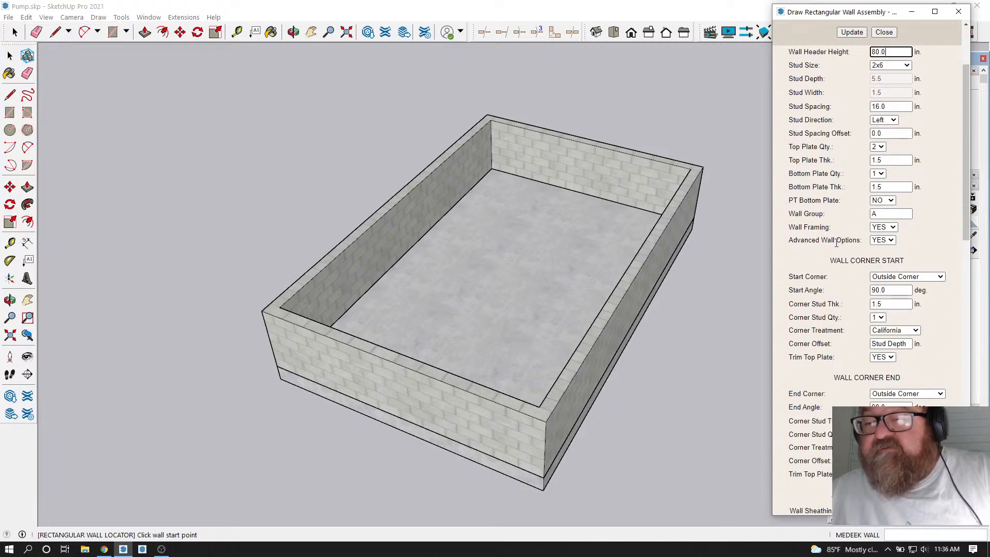
scroll(836, 243, "down", 5)
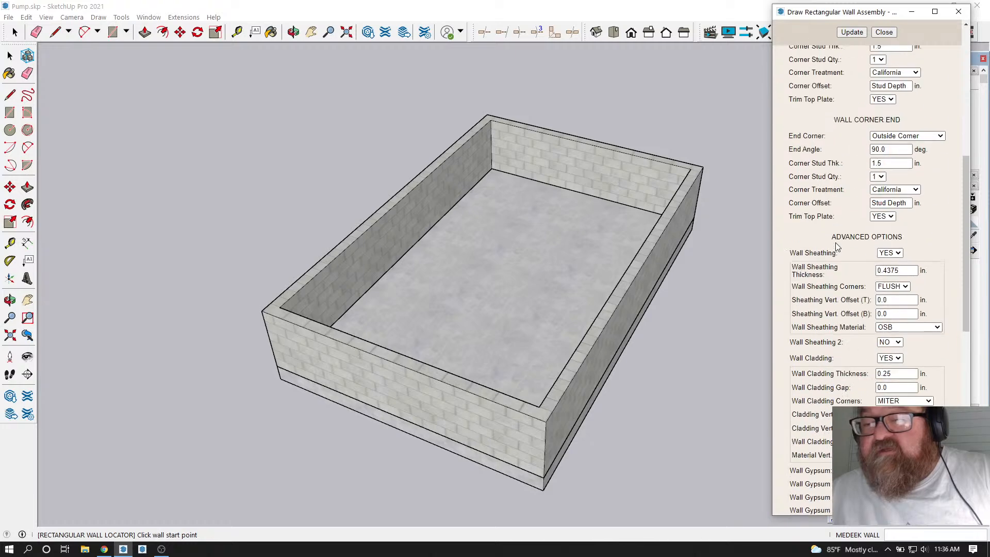
scroll(836, 247, "down", 1)
scroll(837, 247, "down", 3)
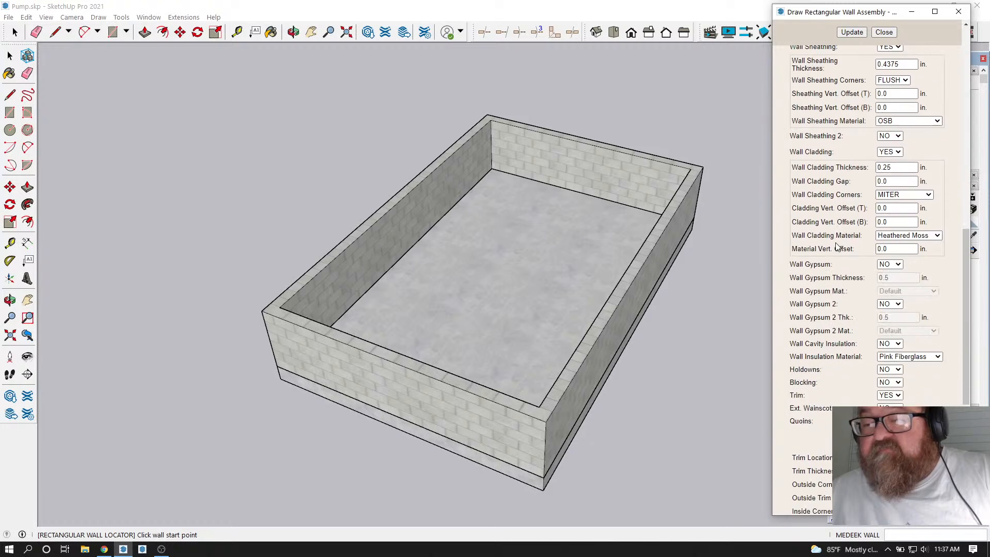
left_click(937, 236)
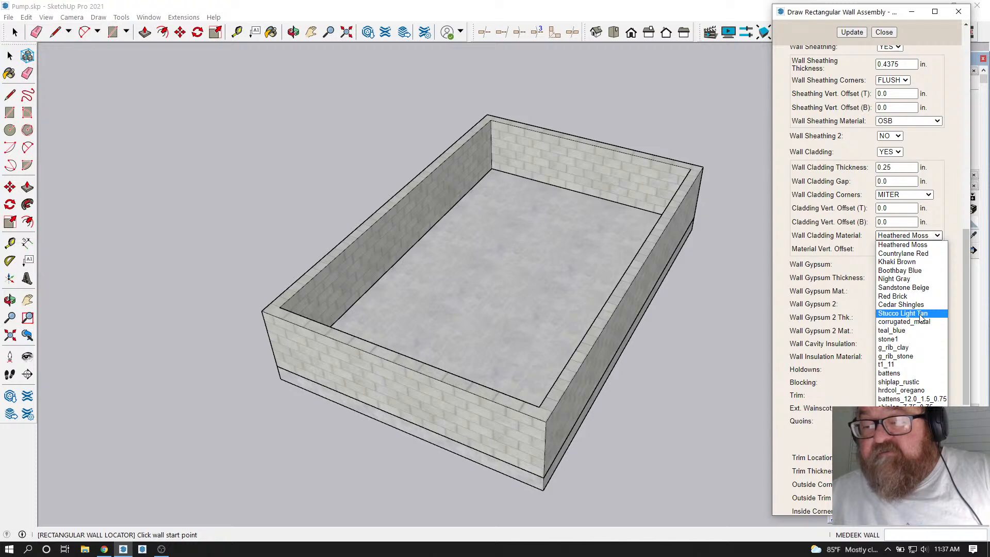
left_click(917, 365)
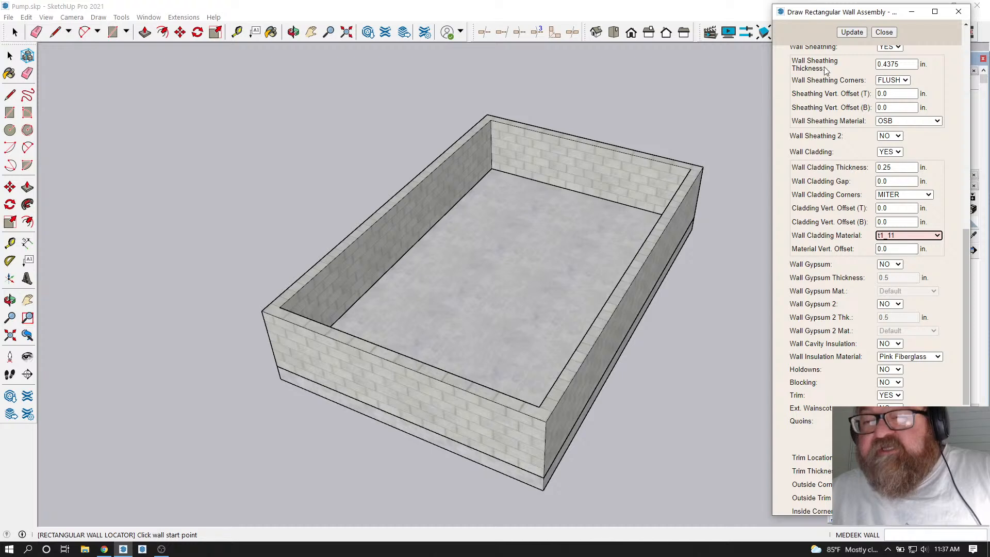
left_click(850, 32)
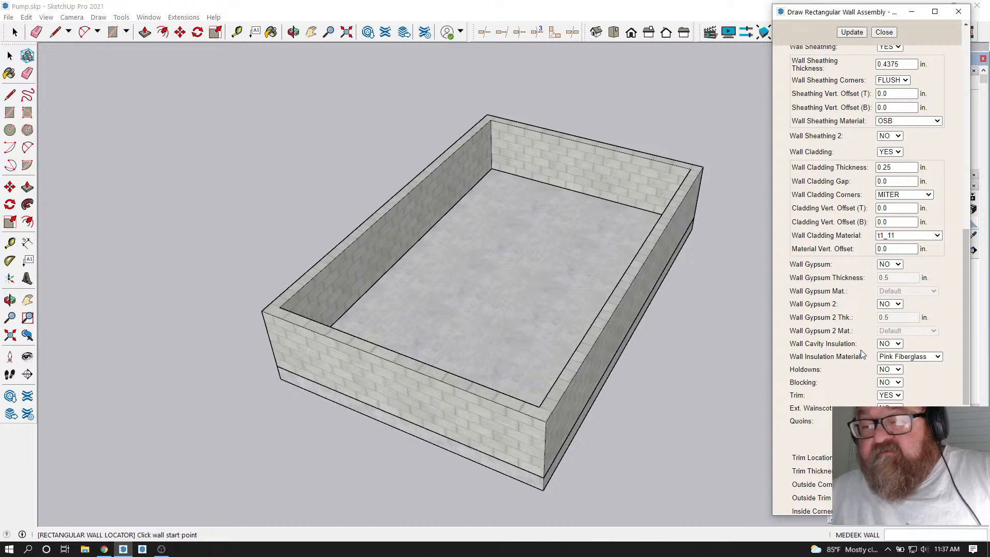
Review the wall assembly's sheathing, cladding, gypsum, insulation and trim options
scroll(864, 348, "down", 3)
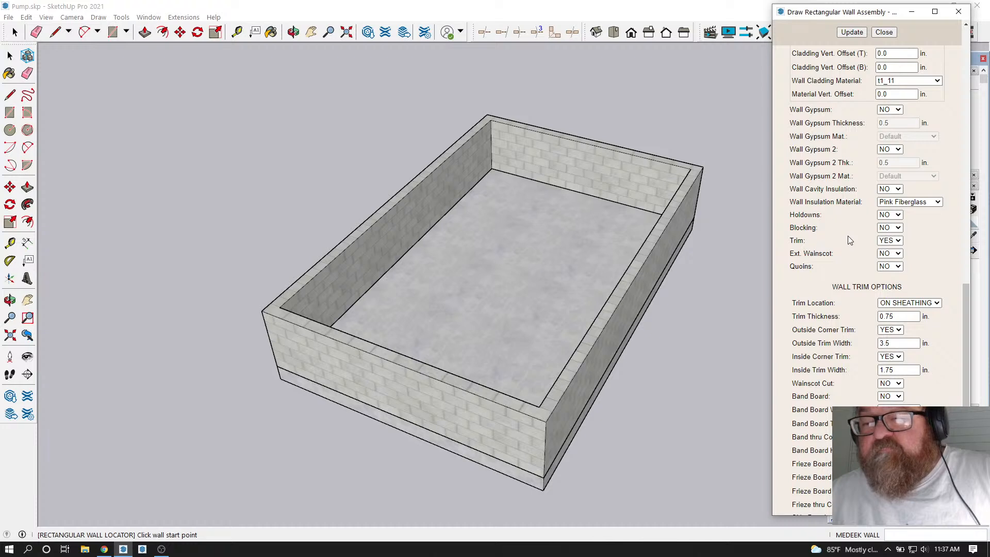
scroll(848, 237, "up", 1)
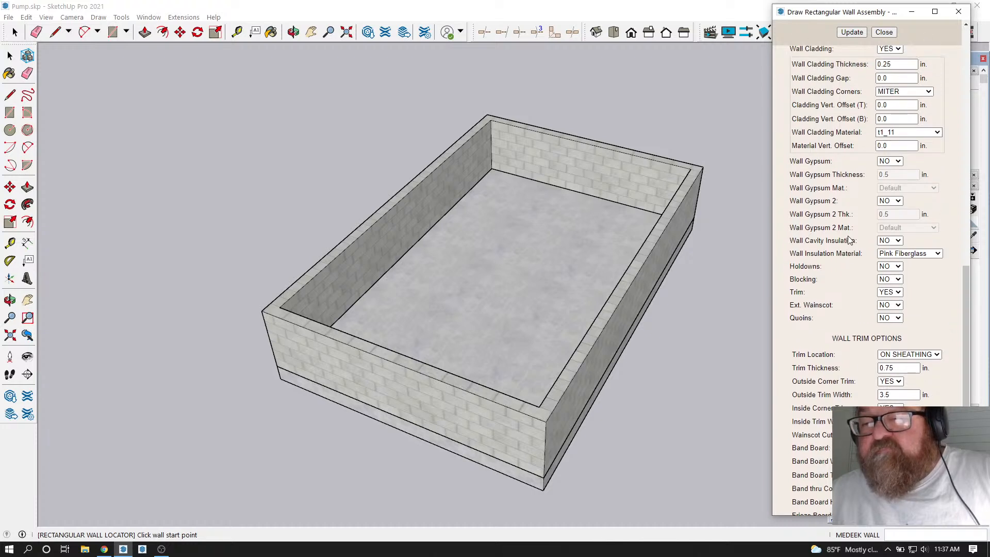
scroll(836, 226, "up", 2)
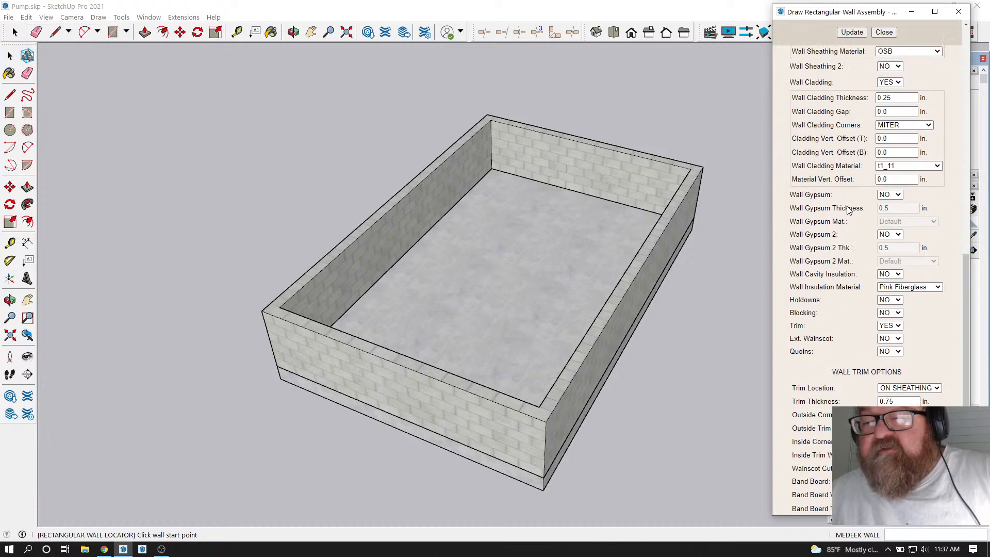
scroll(848, 207, "down", 3)
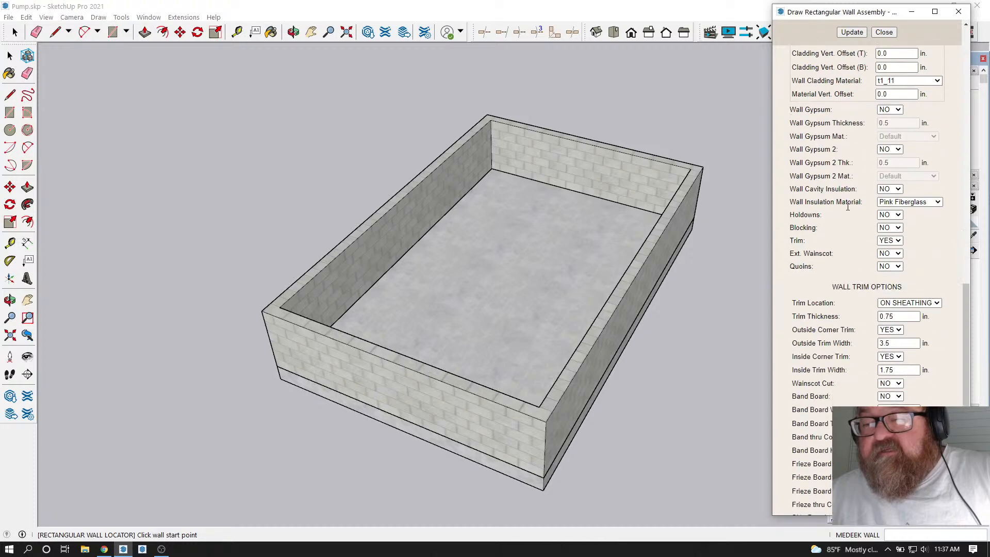
scroll(842, 246, "down", 3)
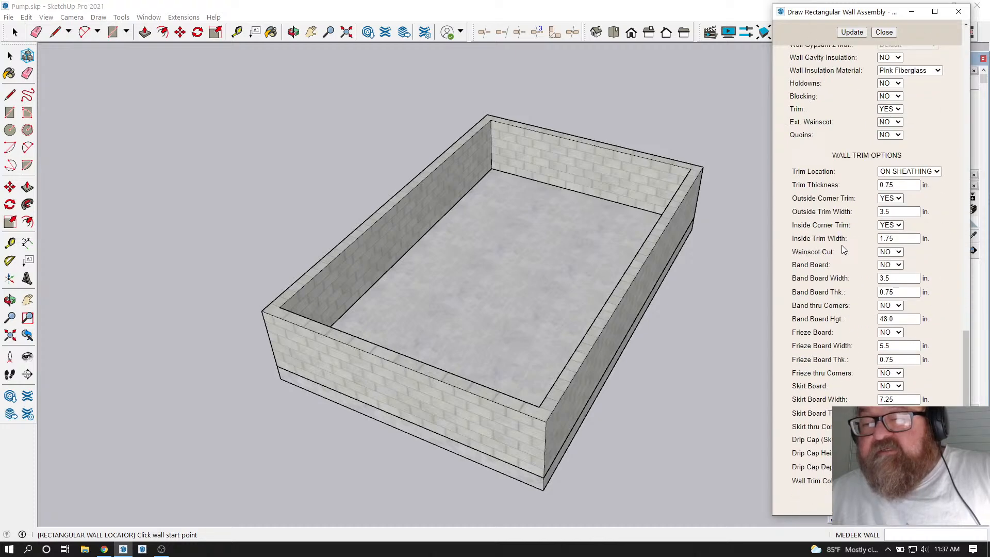
scroll(841, 249, "up", 6)
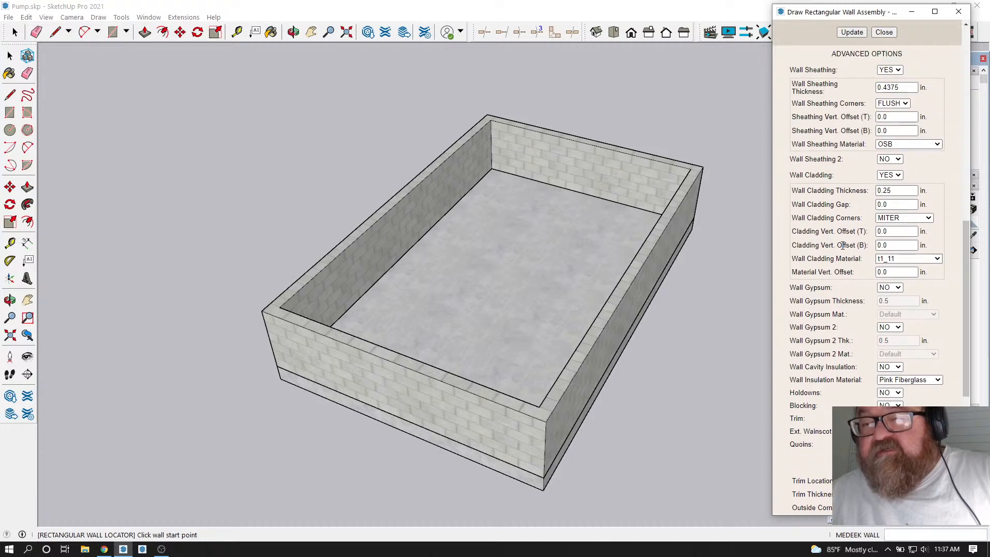
scroll(842, 246, "down", 5)
scroll(840, 245, "up", 6)
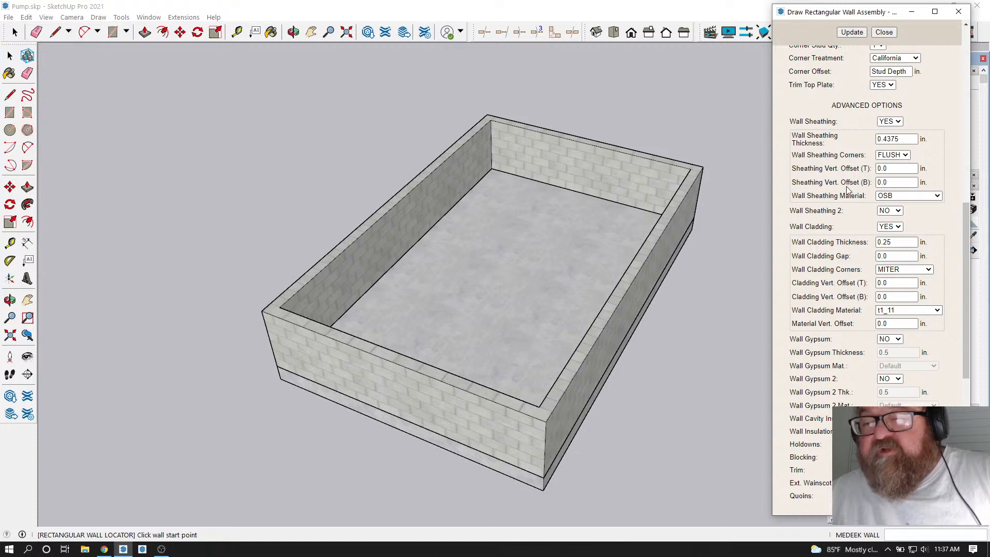
Set the wall sheathing material to DensGlass, update the settings, and enter a sheathing thickness of .5 inches
left_click(937, 196)
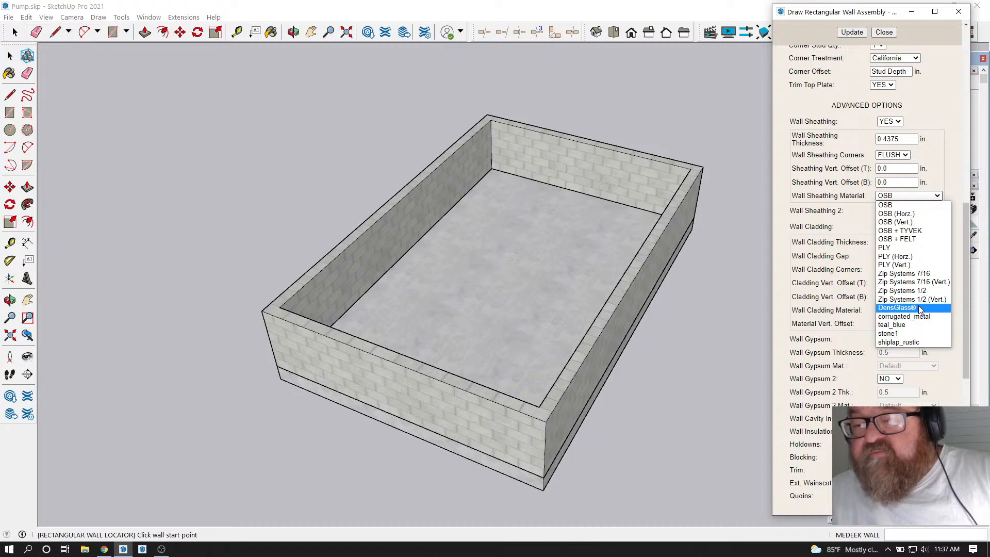
left_click(921, 309)
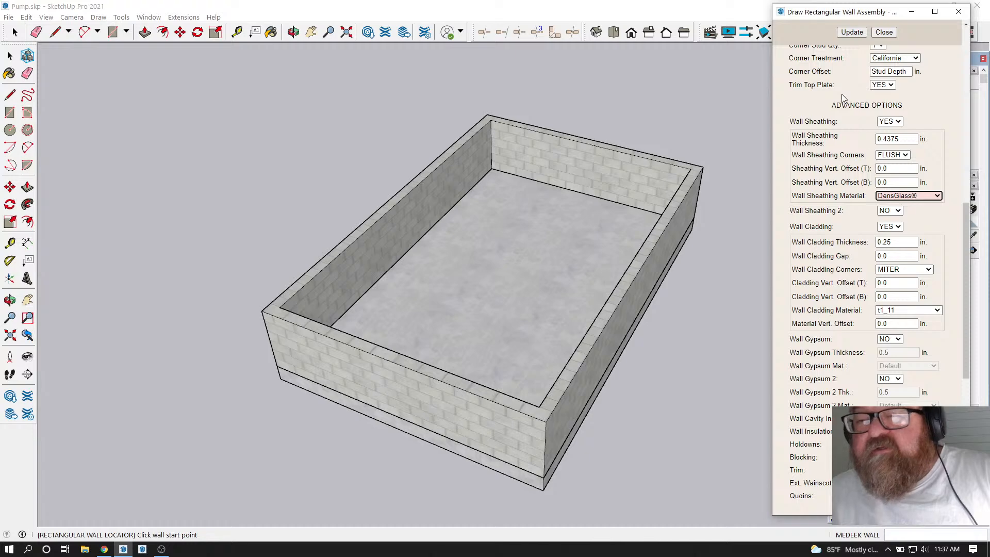
left_click(854, 33)
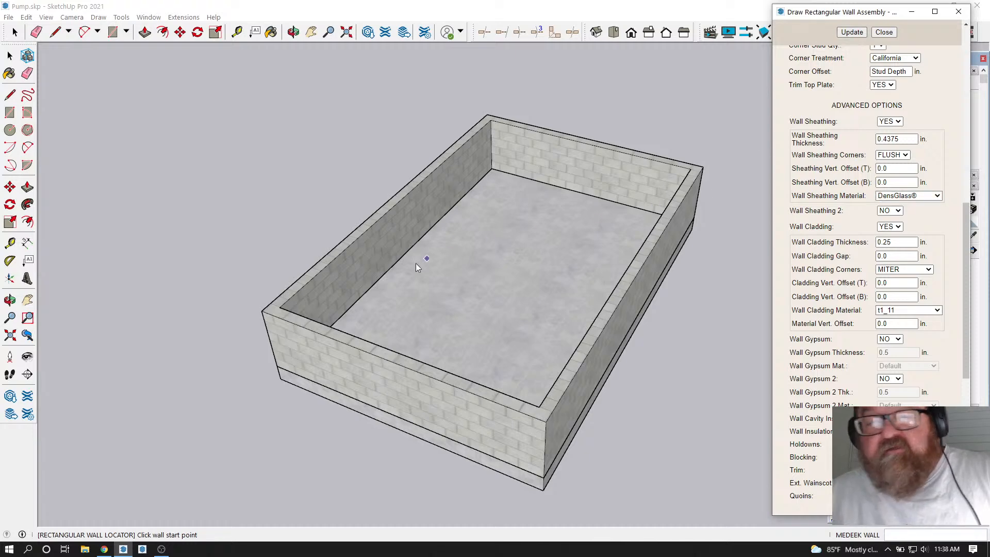
scroll(268, 309, "up", 6)
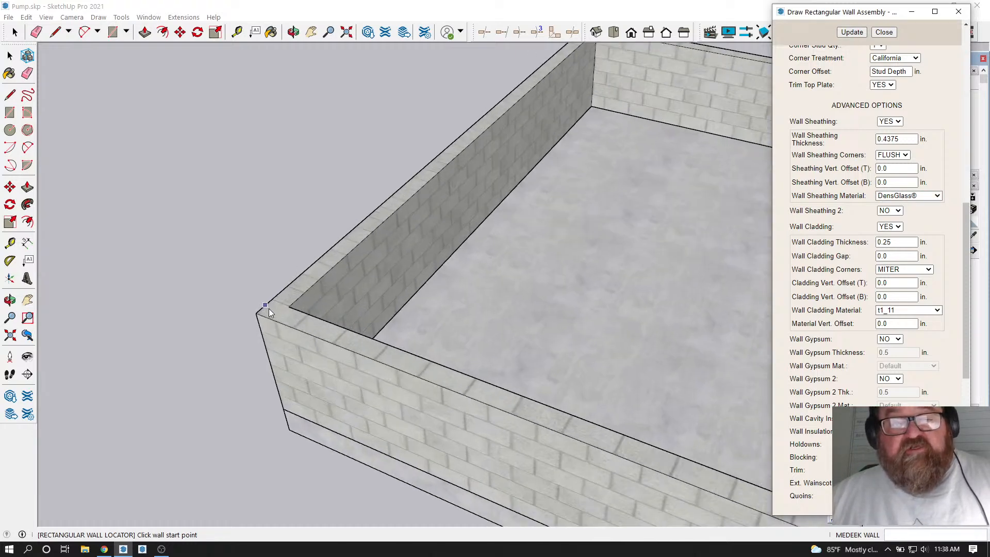
scroll(249, 314, "up", 4)
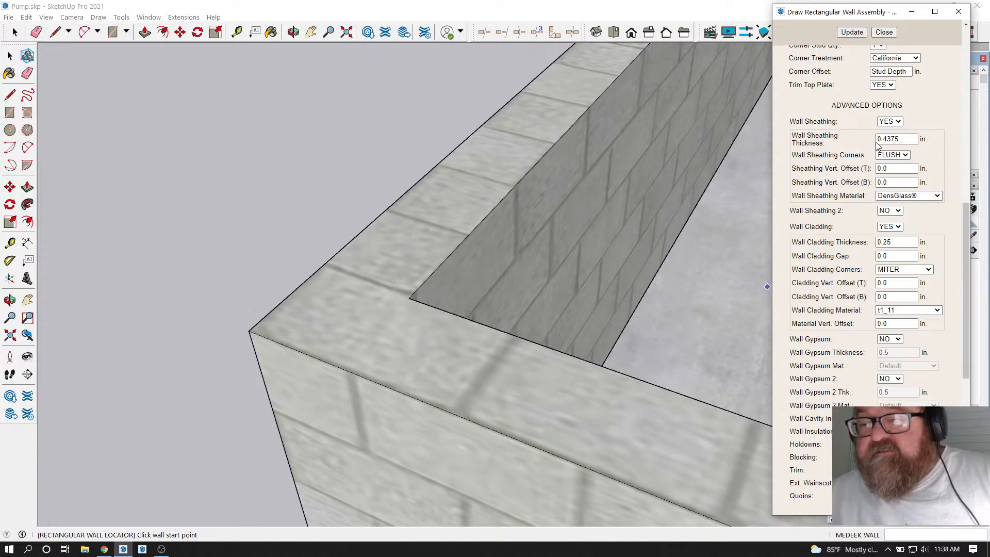
double_click(904, 139)
key("BackSpace")
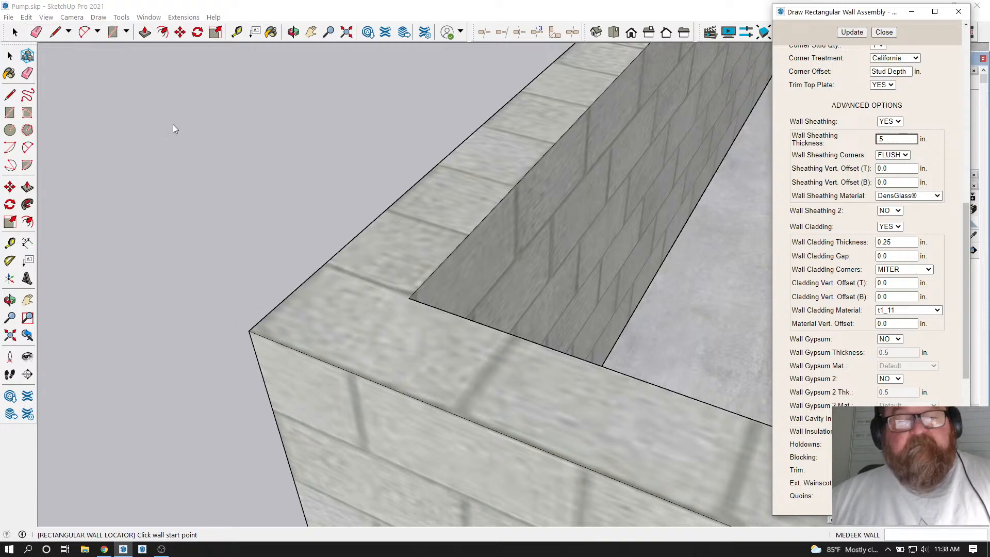
Place guides 1/2" inside the outer top edges of a short block wall and the long wall adjoining it
left_click(237, 32)
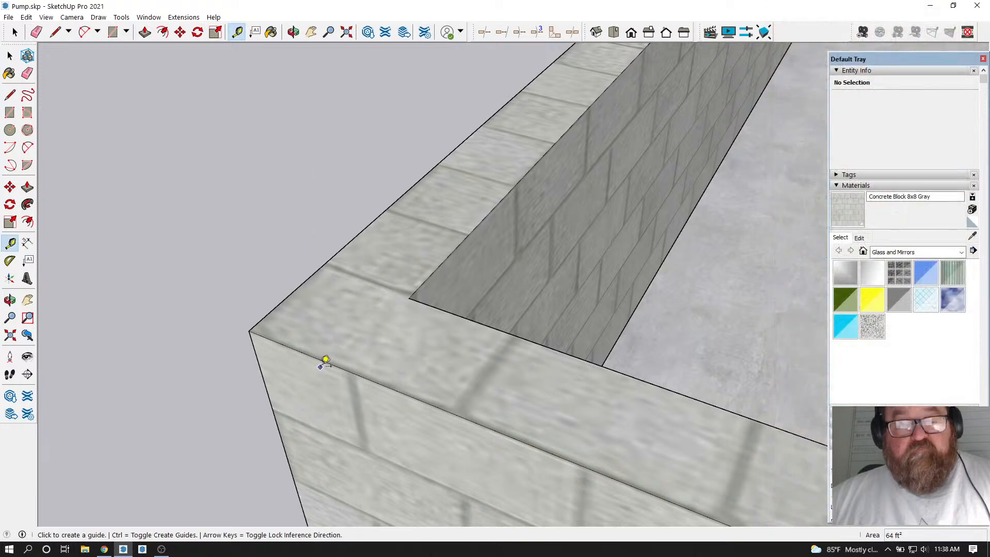
left_click(328, 362)
type("1")
key("Return")
left_click(306, 282)
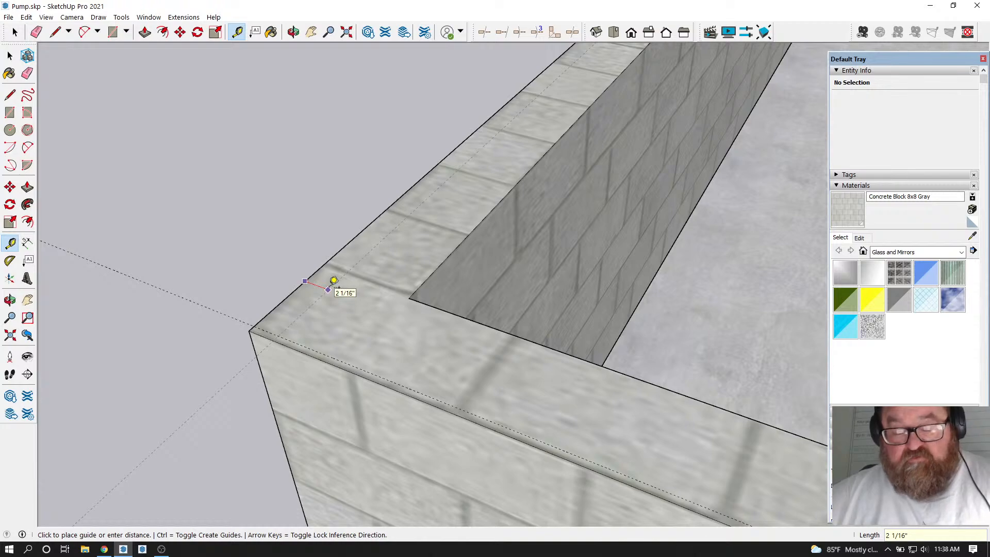
key("Return")
Place a guide 1/2" inside the outer top edge of the opposite long block wall
scroll(139, 263, "down", 10)
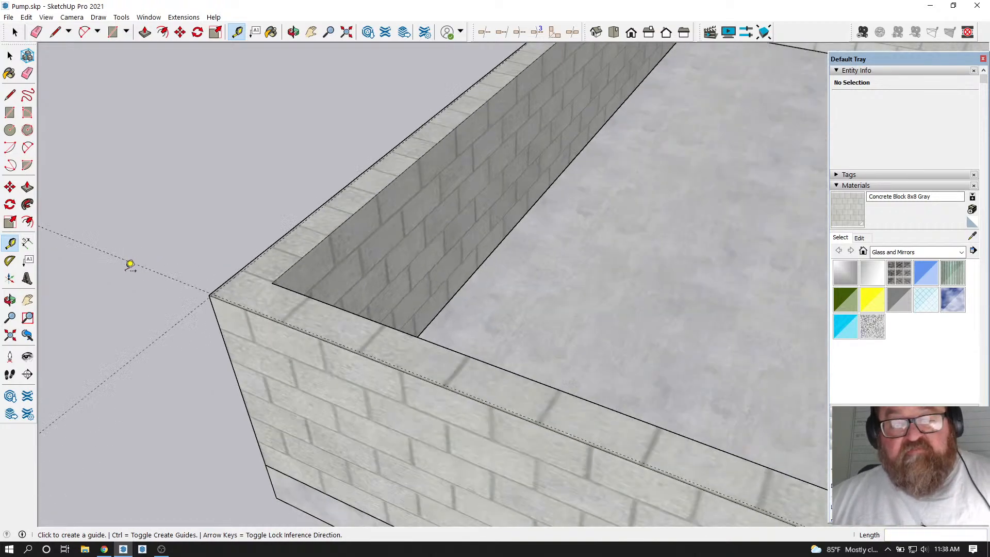
scroll(489, 500, "up", 10)
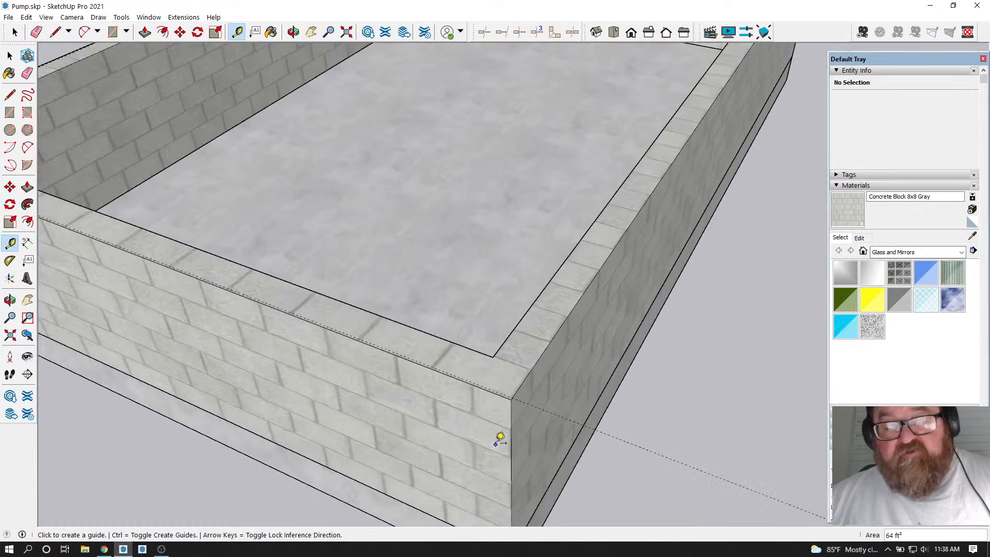
left_click(539, 349)
type("1/2")
key("Return")
Place a guide 1/2" inside the outer top edge of the remaining short block wall
scroll(456, 383, "down", 2)
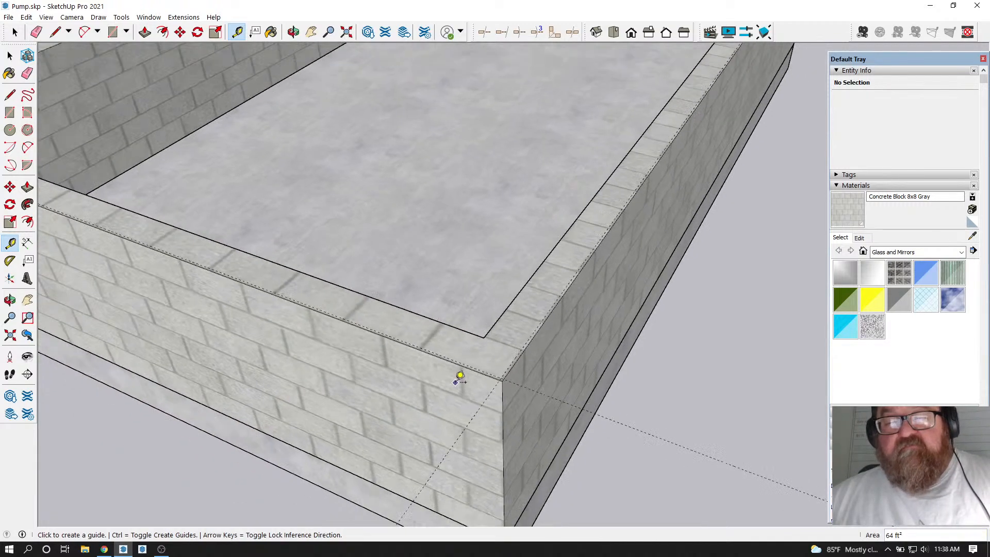
scroll(456, 402, "down", 6)
left_click(293, 32)
mouse_move(515, 299)
left_mouse_down()
mouse_move(634, 289)
mouse_move(585, 283)
mouse_move(535, 294)
left_mouse_up()
scroll(656, 274, "up", 6)
left_click(237, 32)
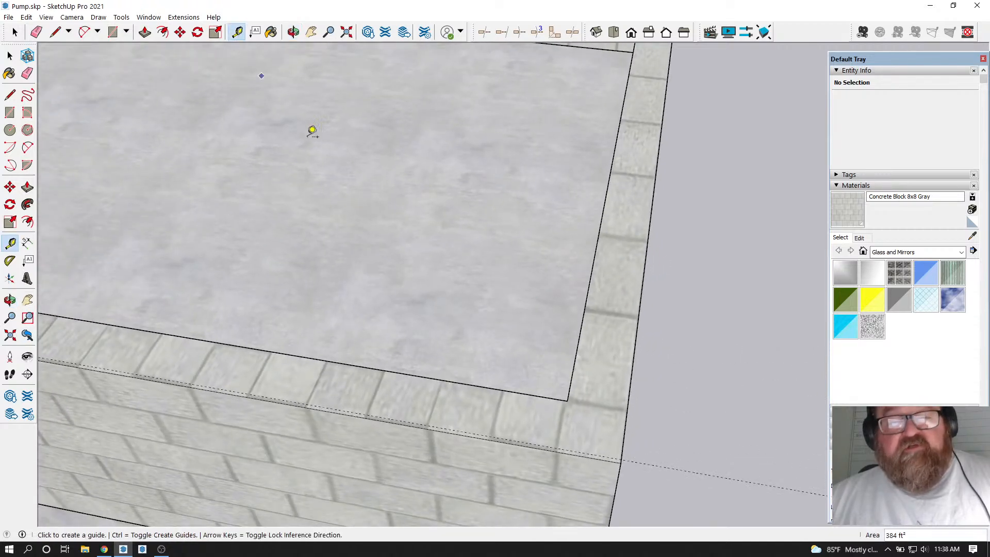
scroll(613, 431, "up", 2)
left_click(631, 405)
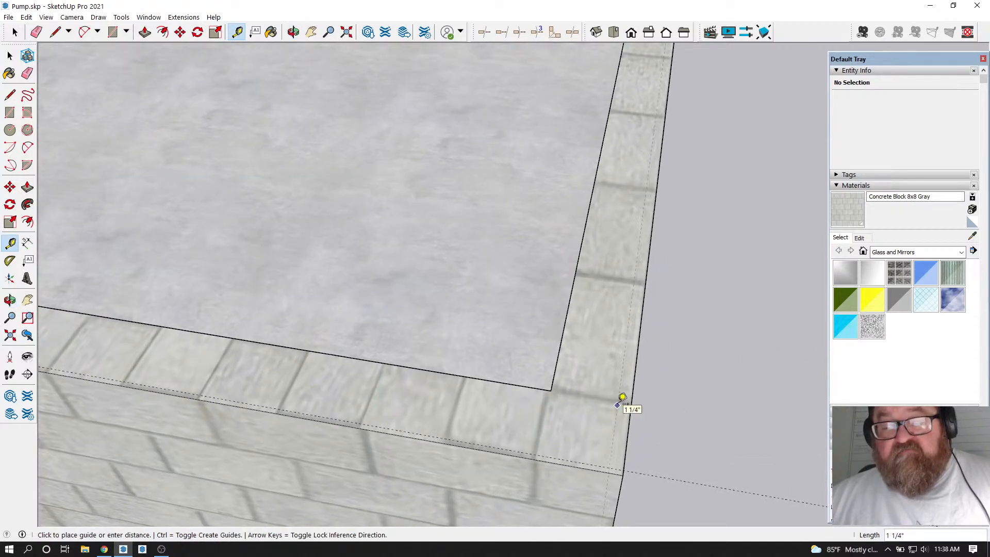
type("1/2")
key("Return")
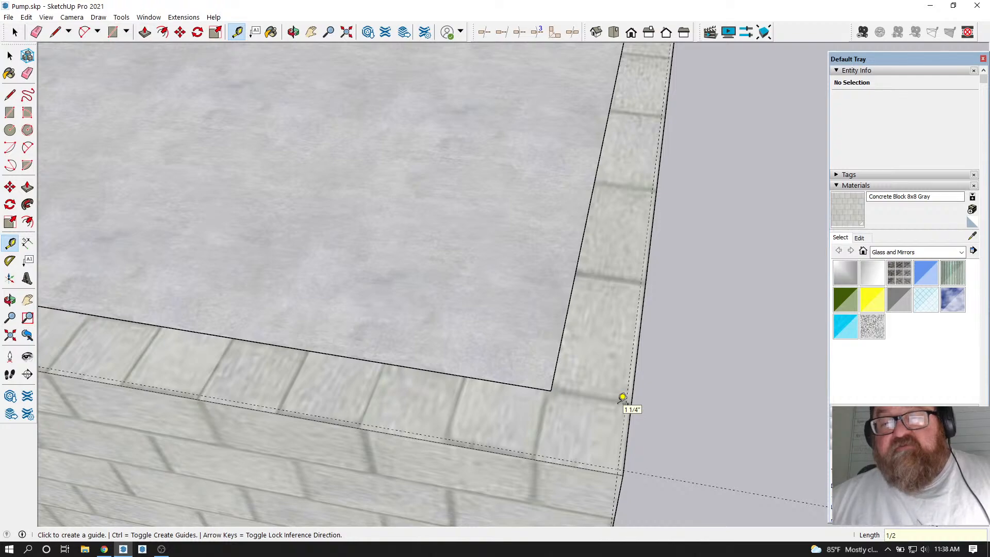
scroll(687, 395, "down", 6)
scroll(691, 390, "down", 1)
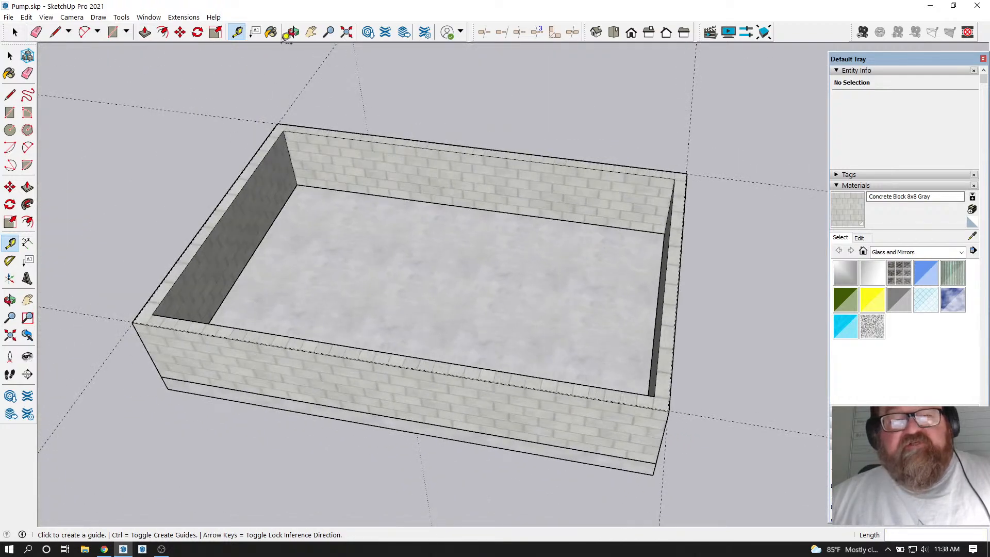
Start a Medeek wall assembly and update its wall height to 72 in
left_click(293, 32)
left_click_drag(370, 265, 548, 293)
scroll(420, 366, "up", 10)
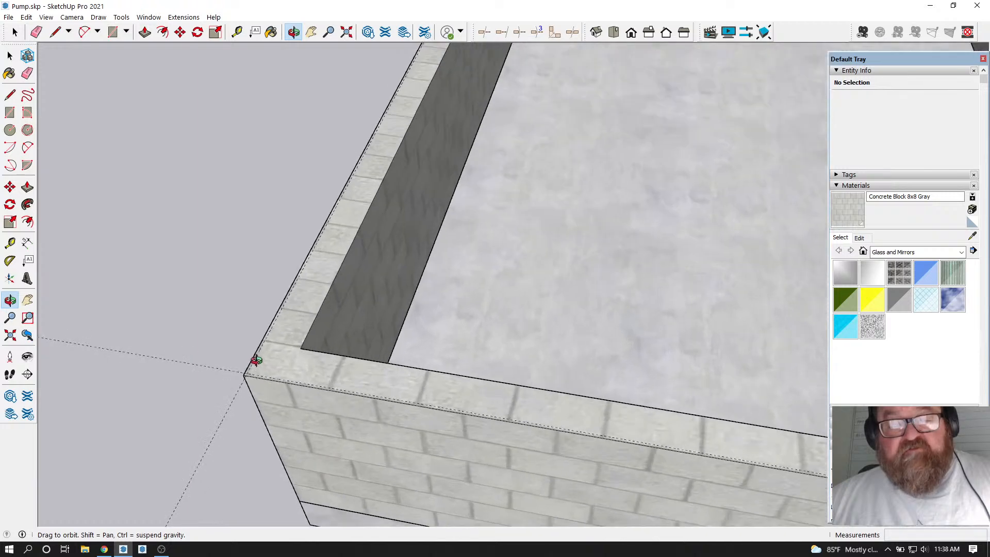
scroll(256, 360, "up", 2)
left_click(184, 17)
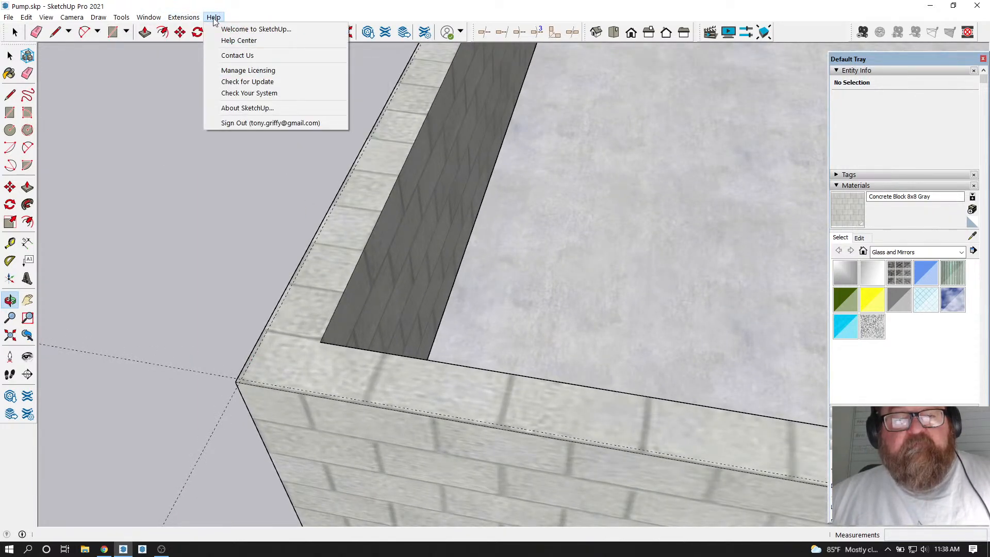
left_click(214, 17)
left_click(183, 17)
mouse_move(198, 137)
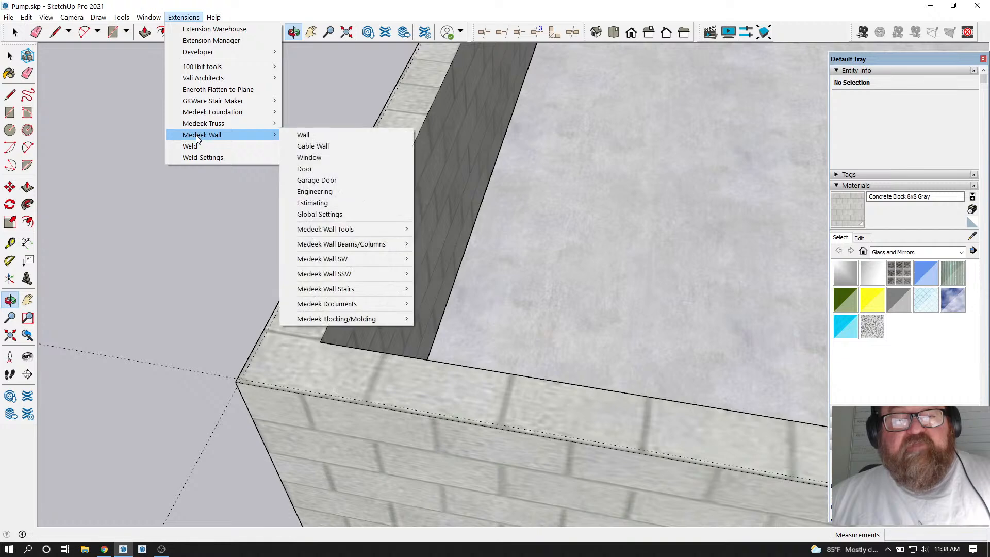
left_click(317, 135)
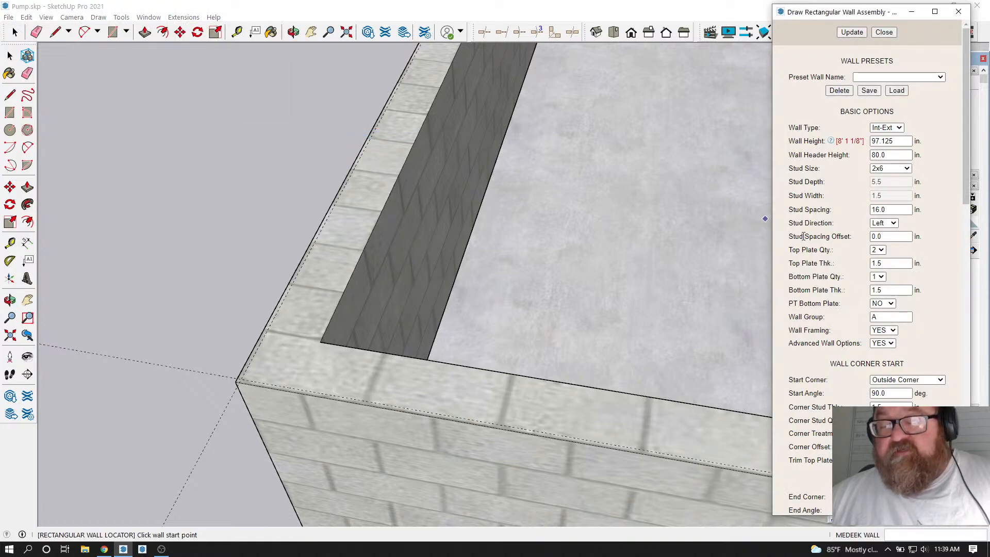
left_click_drag(899, 140, 858, 139)
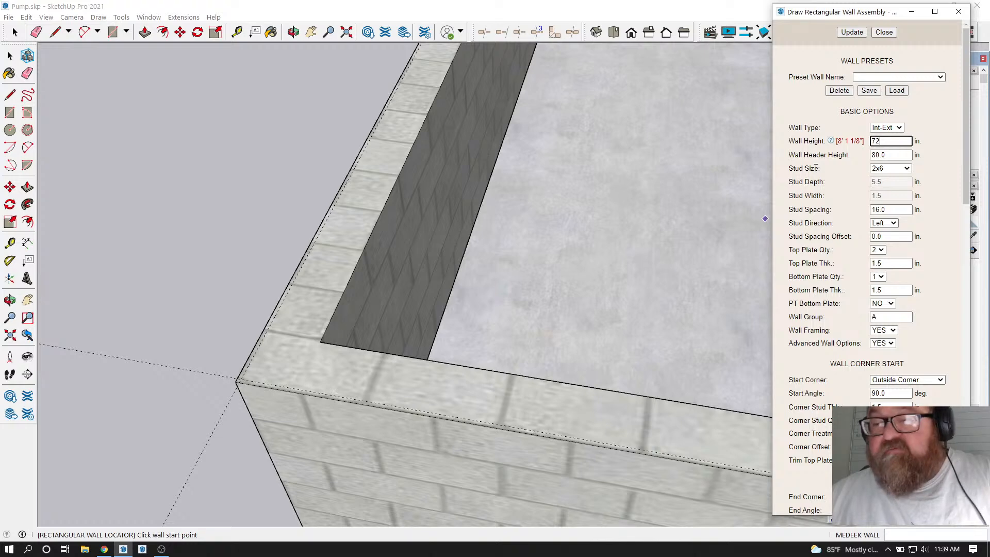
left_click(852, 32)
Set the wall sheathing material to DensGlass with a thickness of .5 in and update the wall settings
scroll(809, 287, "down", 3)
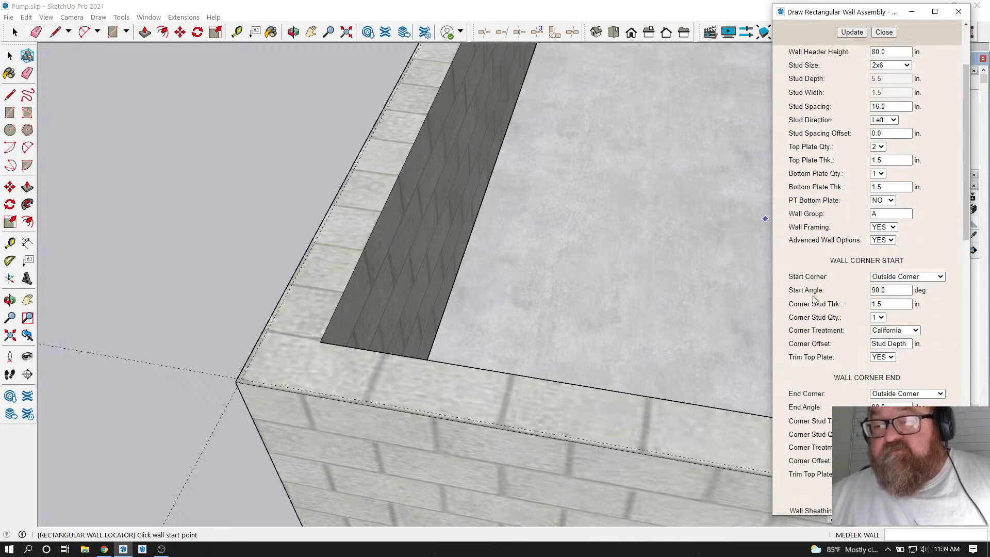
scroll(814, 299, "down", 10)
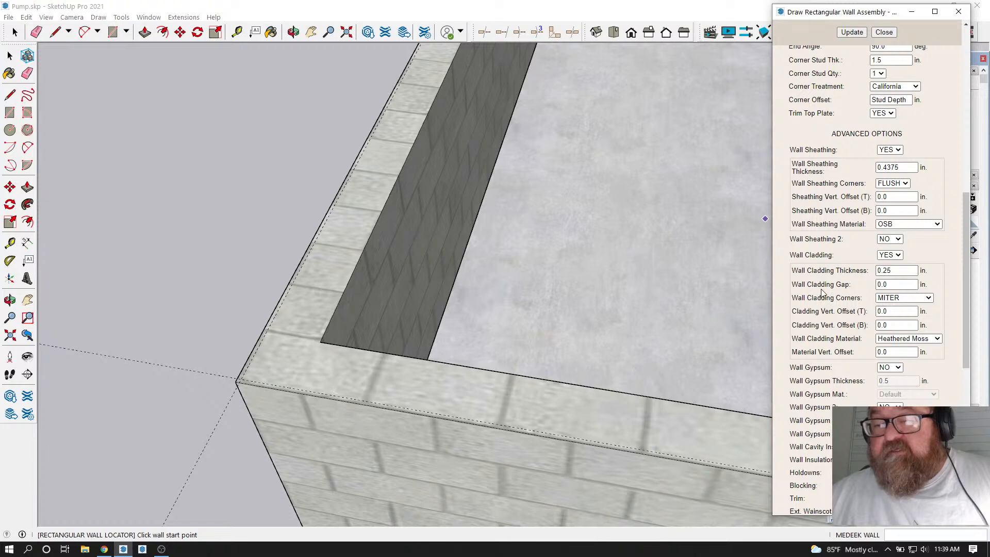
scroll(836, 311, "down", 3)
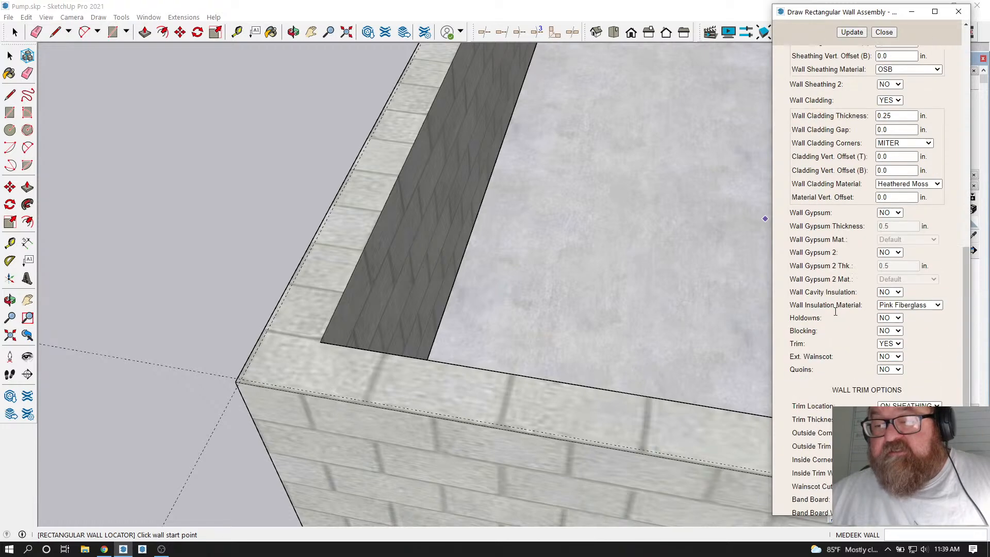
scroll(846, 314, "down", 3)
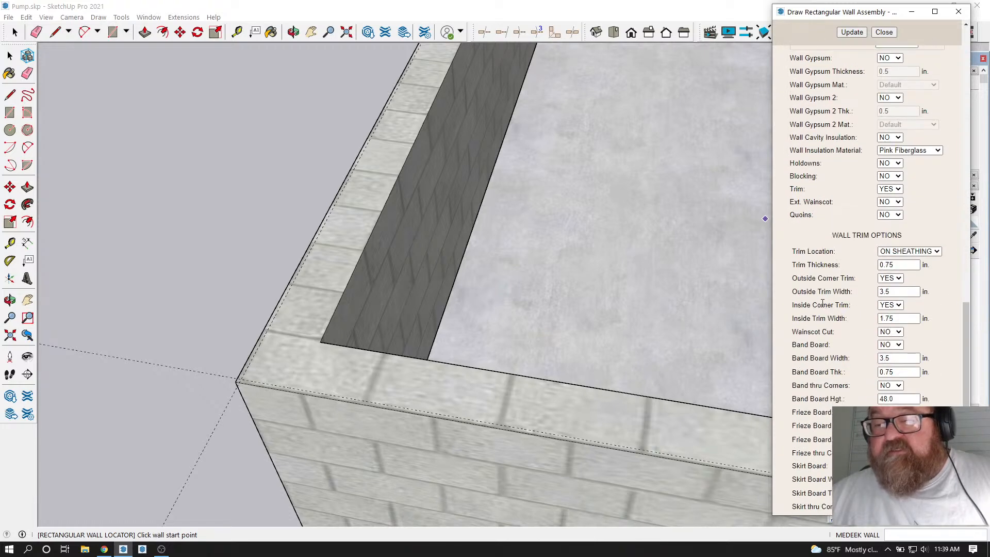
scroll(823, 304, "up", 6)
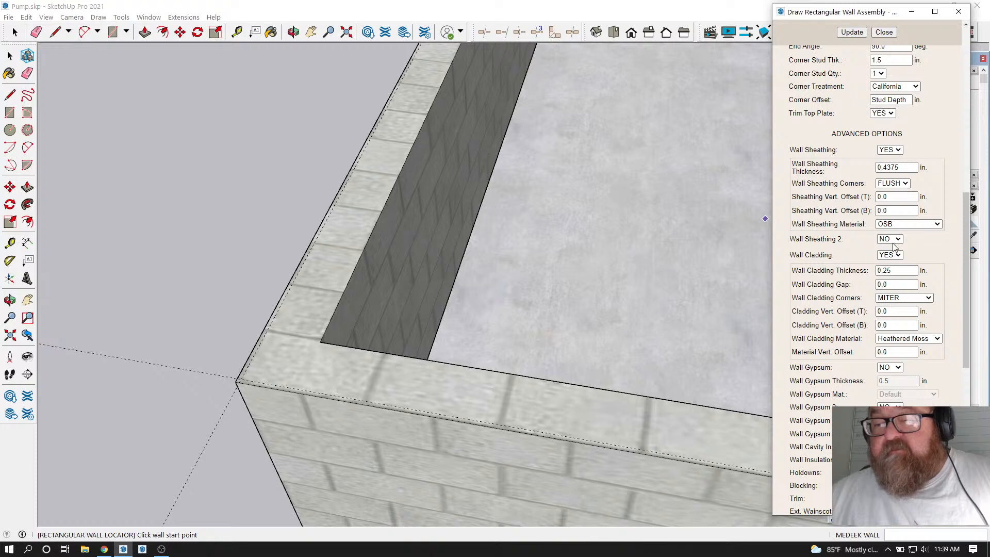
left_click(935, 224)
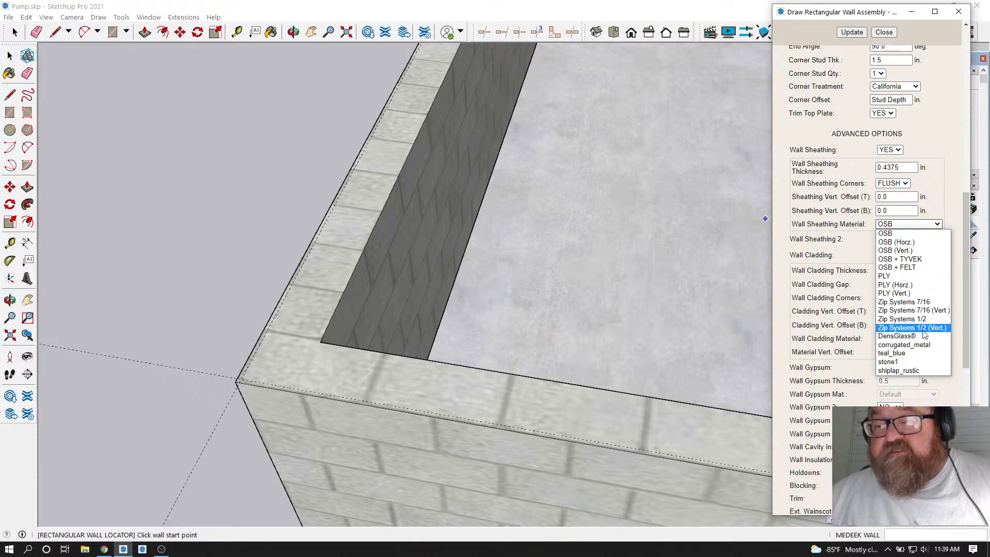
left_click(912, 336)
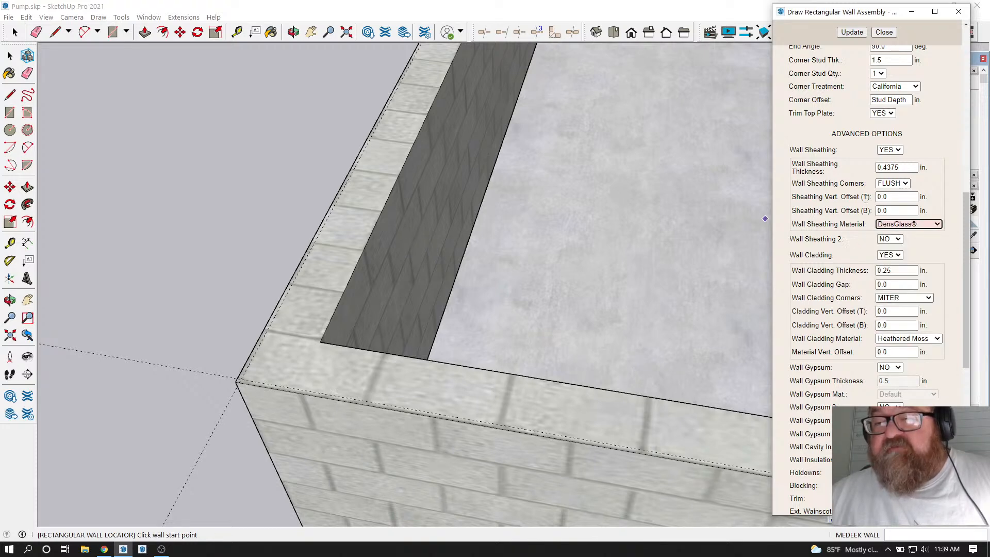
double_click(907, 167)
type(".5")
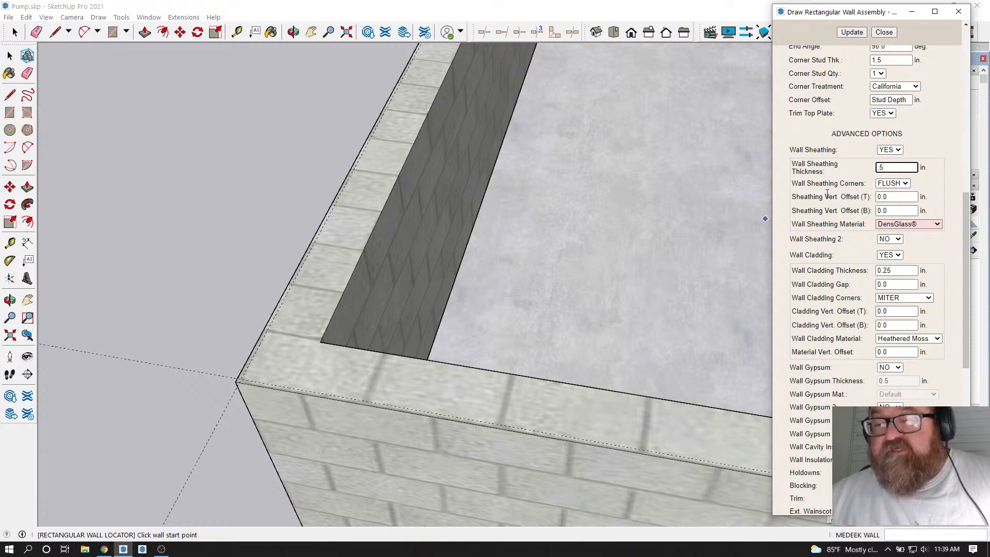
left_click(851, 33)
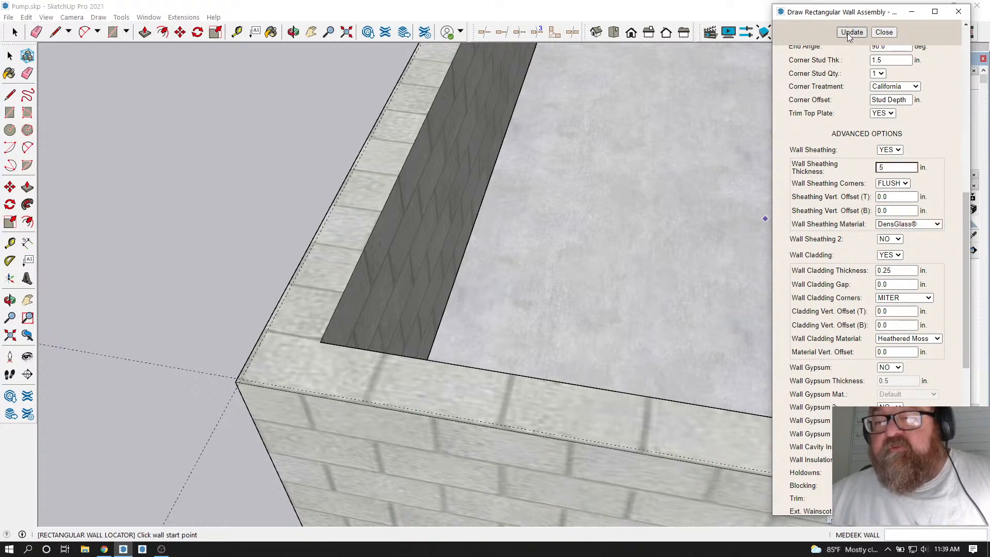
Try to draw a 15' 11" framed wall between the guide intersections on top of the first short block wall
scroll(820, 269, "up", 10)
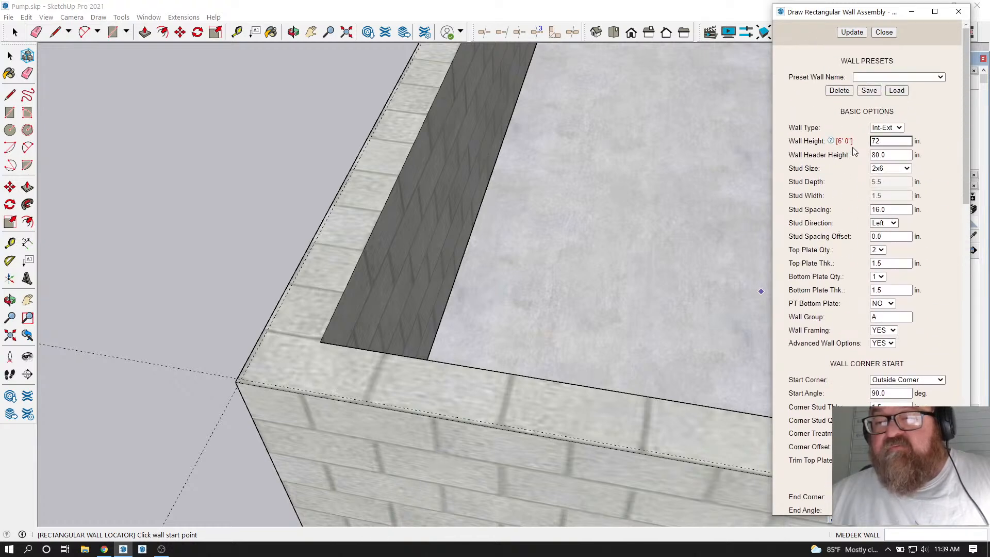
left_click(241, 382)
scroll(227, 379, "down", 5)
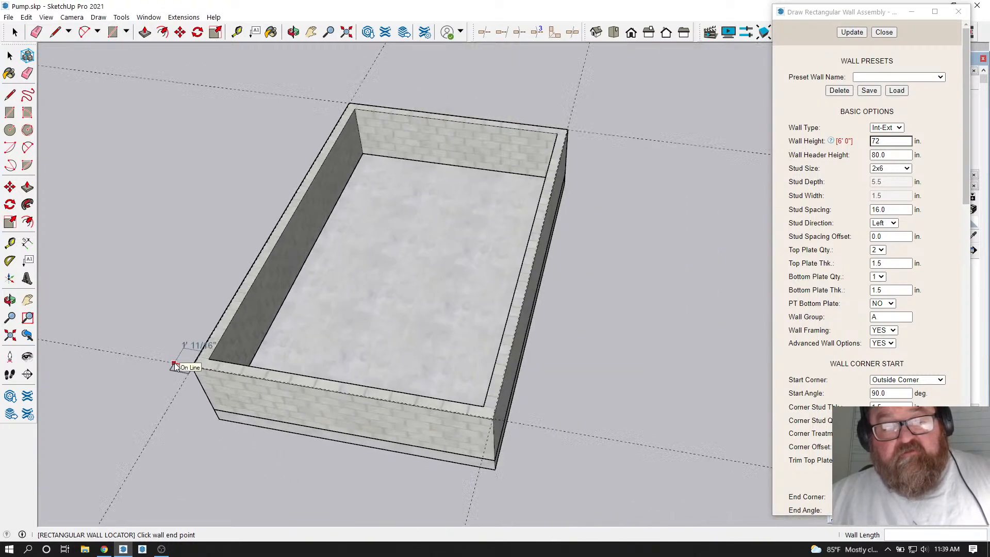
scroll(486, 401, "up", 6)
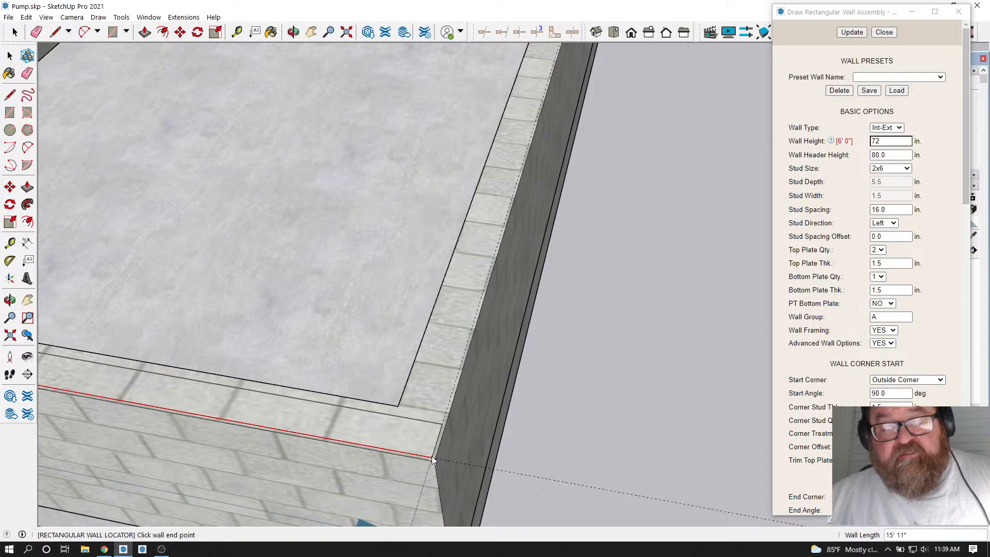
scroll(432, 458, "up", 5)
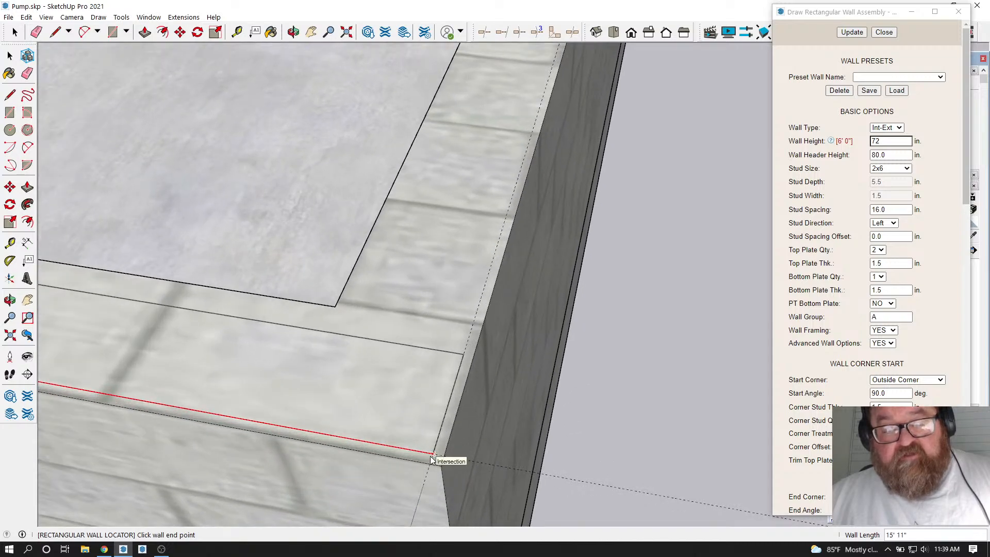
left_click(432, 458)
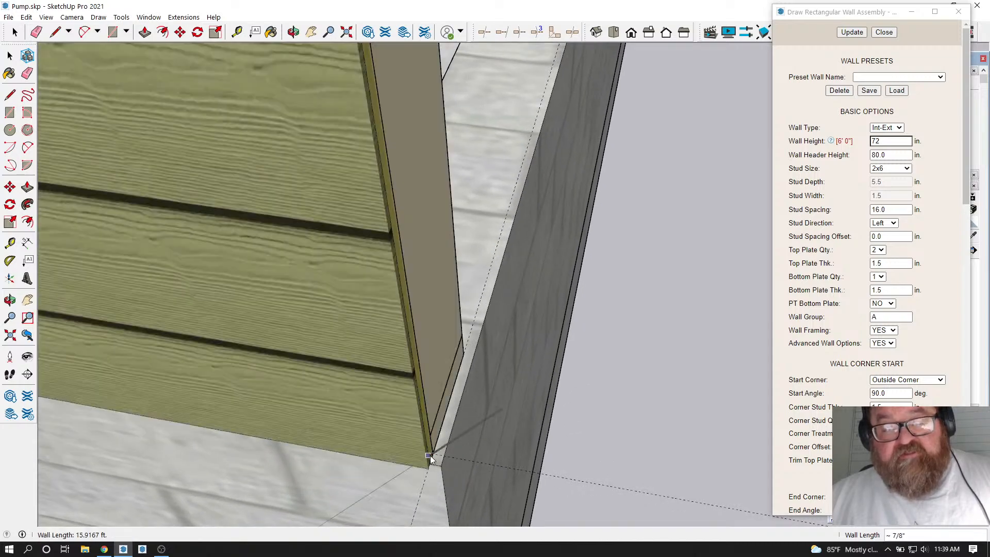
Try to continue the framed wall along the adjoining long block wall to the guide intersection at its far corner
left_click(293, 34)
left_click_drag(170, 300, 380, 346)
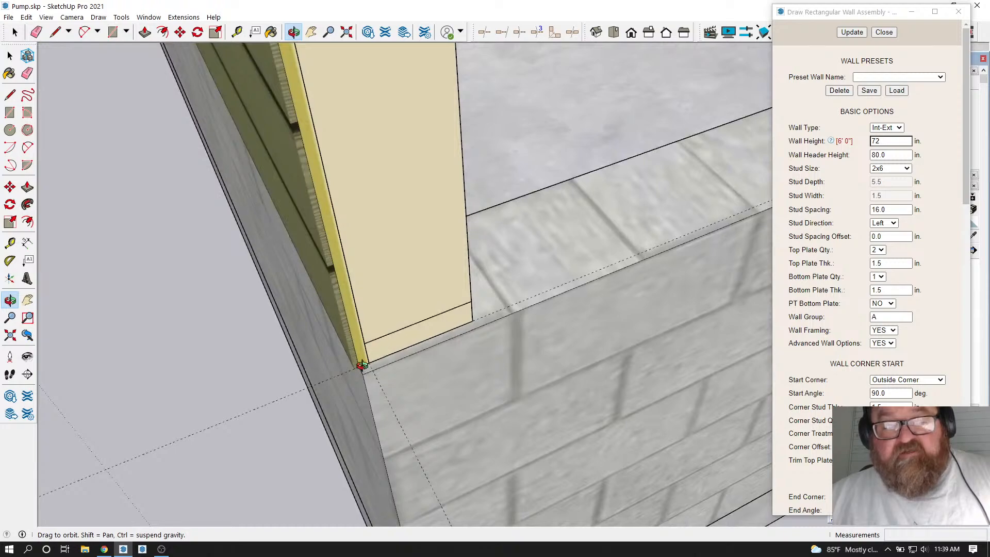
scroll(193, 396, "down", 9)
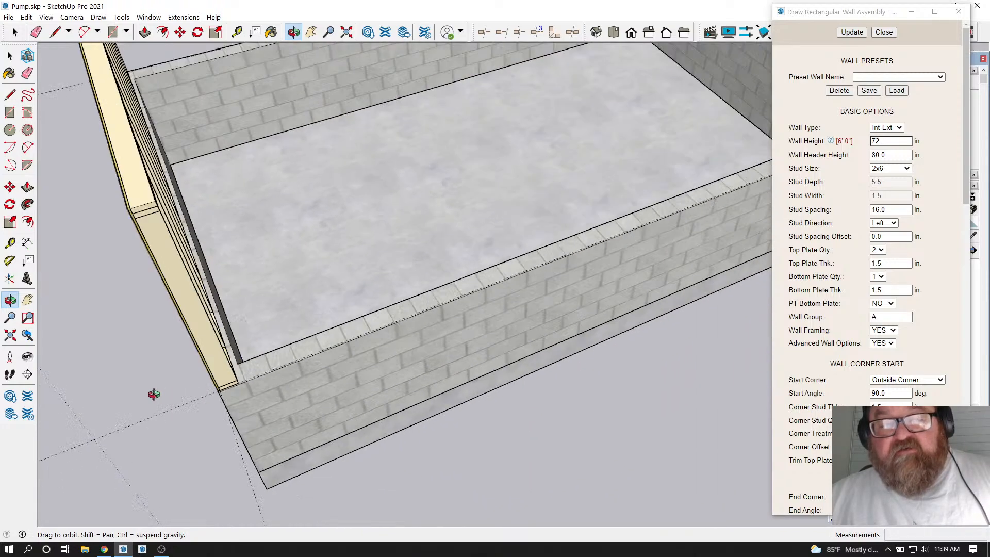
scroll(591, 236, "up", 2)
scroll(591, 235, "up", 5)
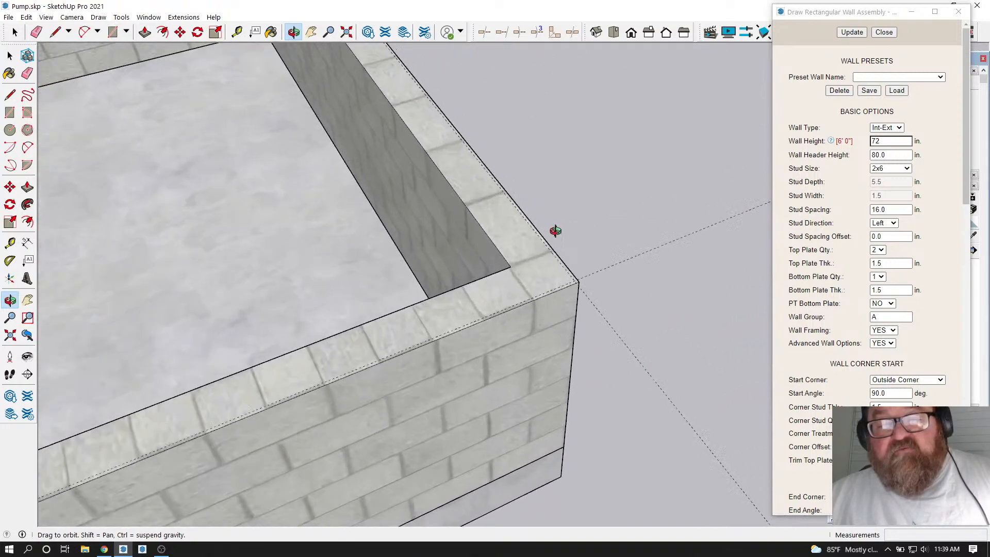
left_click_drag(541, 322, 380, 343)
right_click(425, 324)
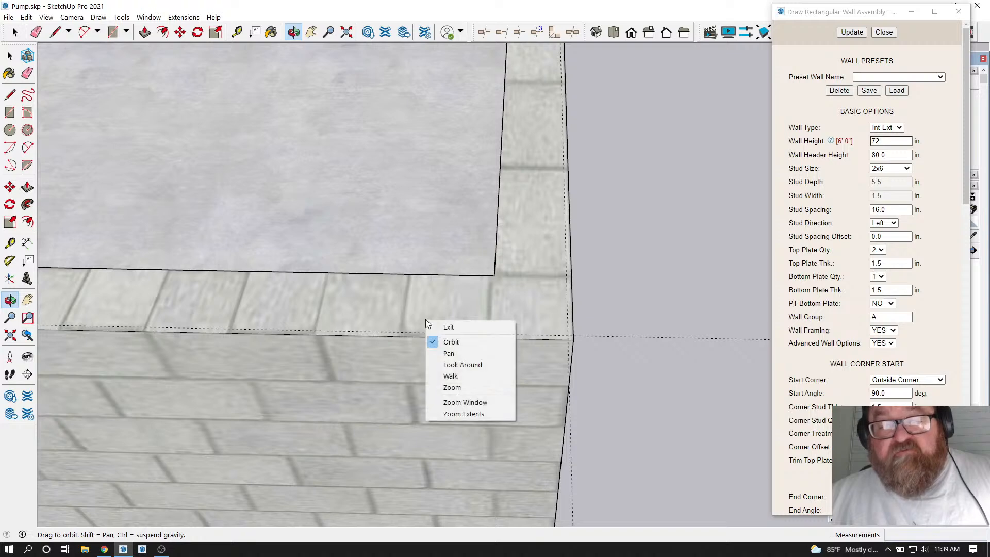
left_click(449, 327)
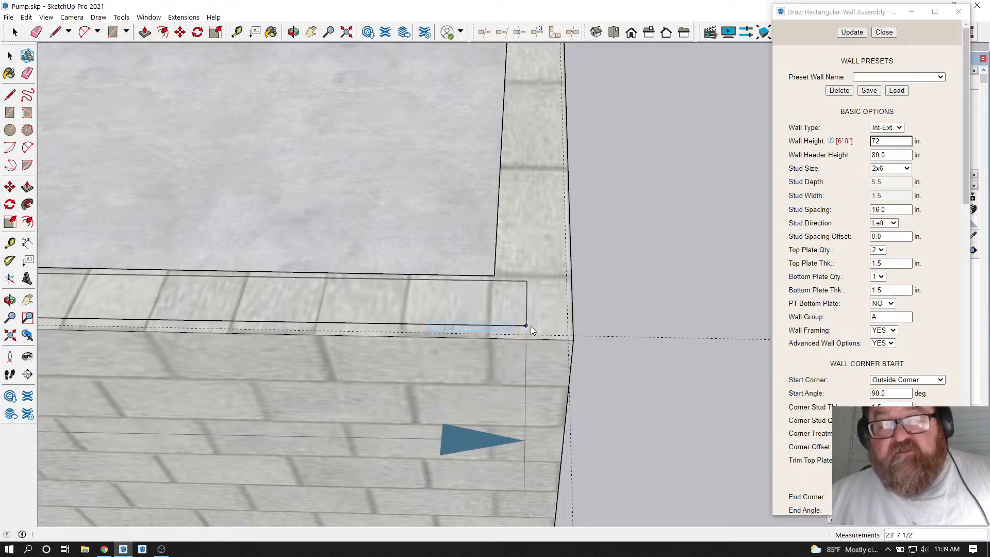
left_click(572, 331)
Try to add the framed wall on the opposite short block wall, ending at the guide intersection
left_click(293, 32)
left_click_drag(531, 227, 150, 232)
scroll(494, 361, "up", 3)
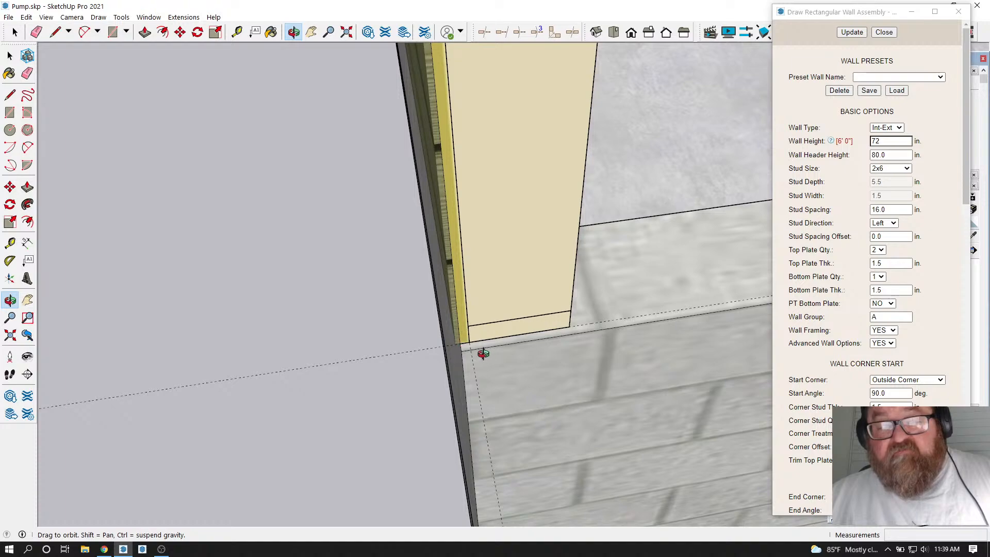
scroll(488, 354, "down", 10)
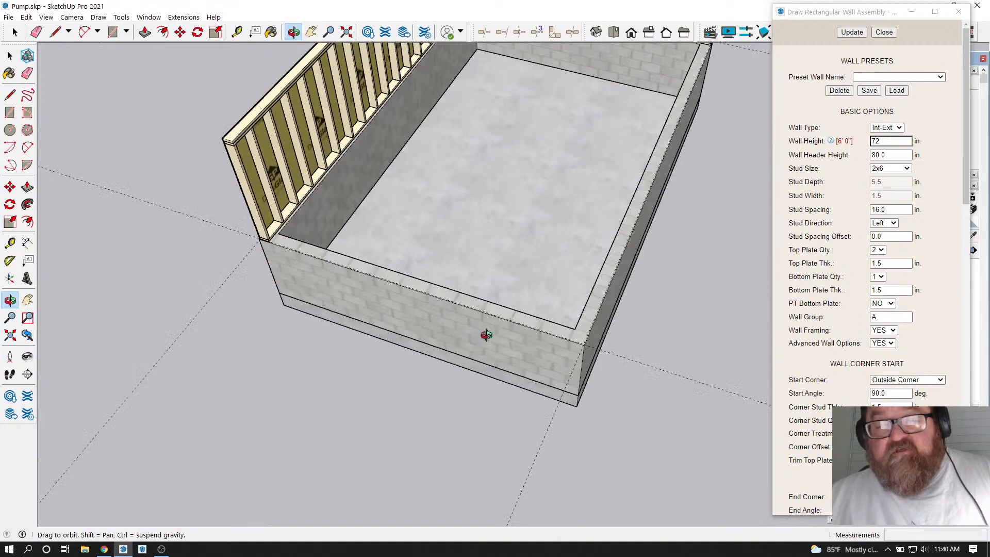
scroll(567, 334, "up", 5)
right_click(566, 332)
left_click(579, 339)
scroll(577, 342, "up", 3)
left_click(578, 342)
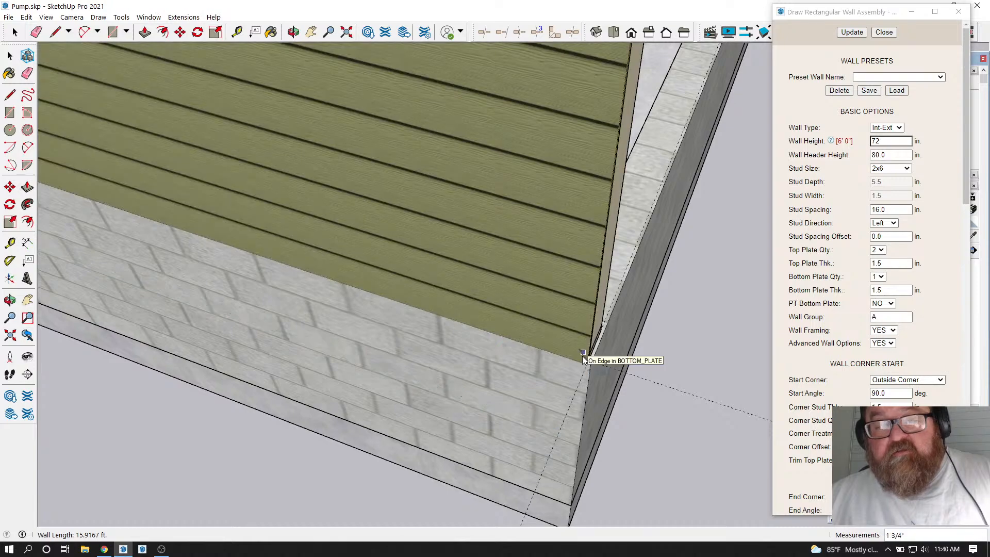
Cancel the fourth wall segment and undo the framed walls drawn on top of the block walls
scroll(383, 307, "down", 5)
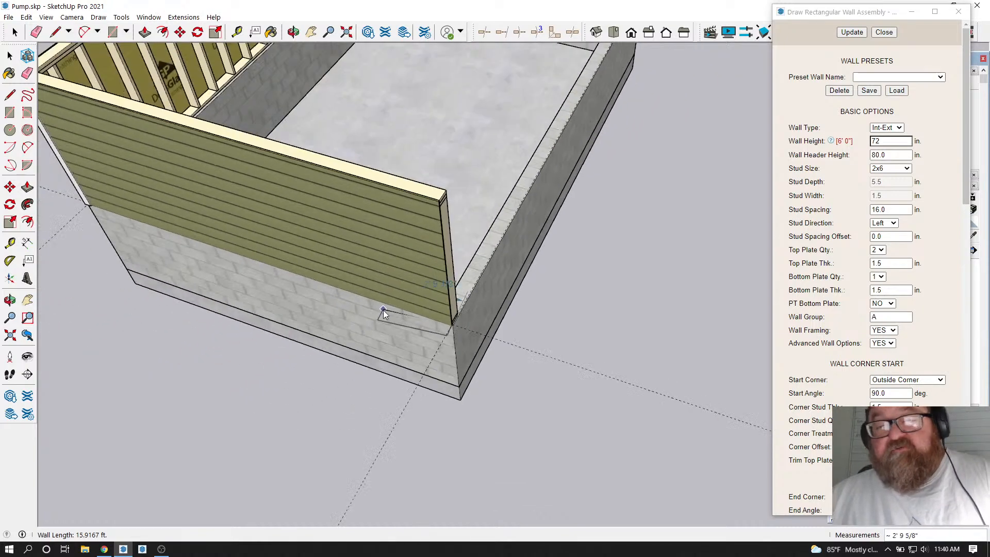
scroll(383, 309, "down", 6)
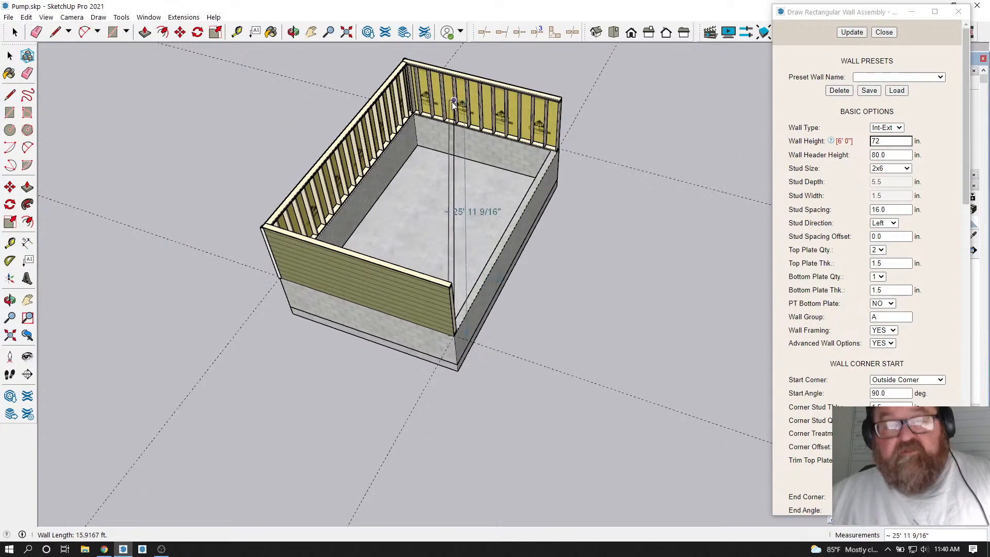
scroll(453, 116, "up", 8)
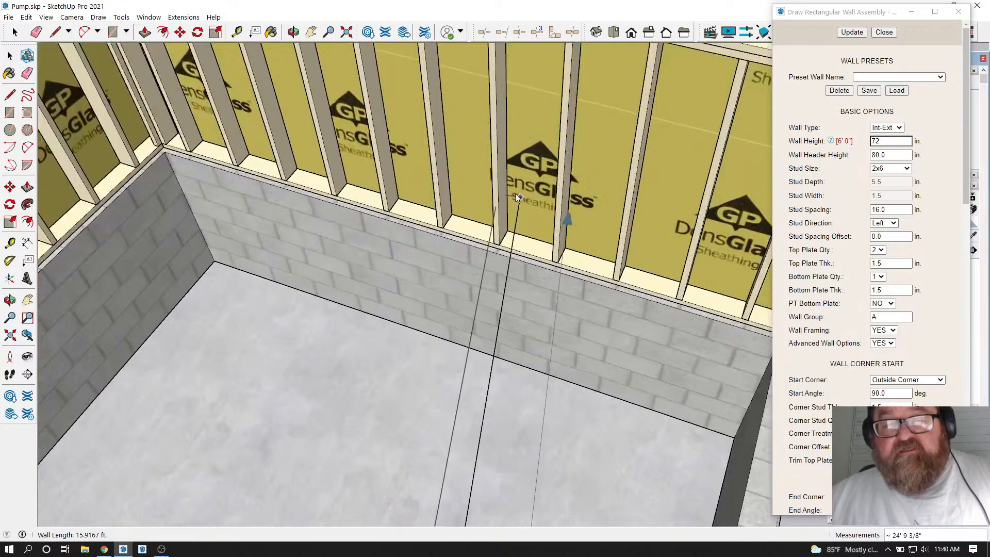
scroll(452, 181, "down", 8)
key("Escape")
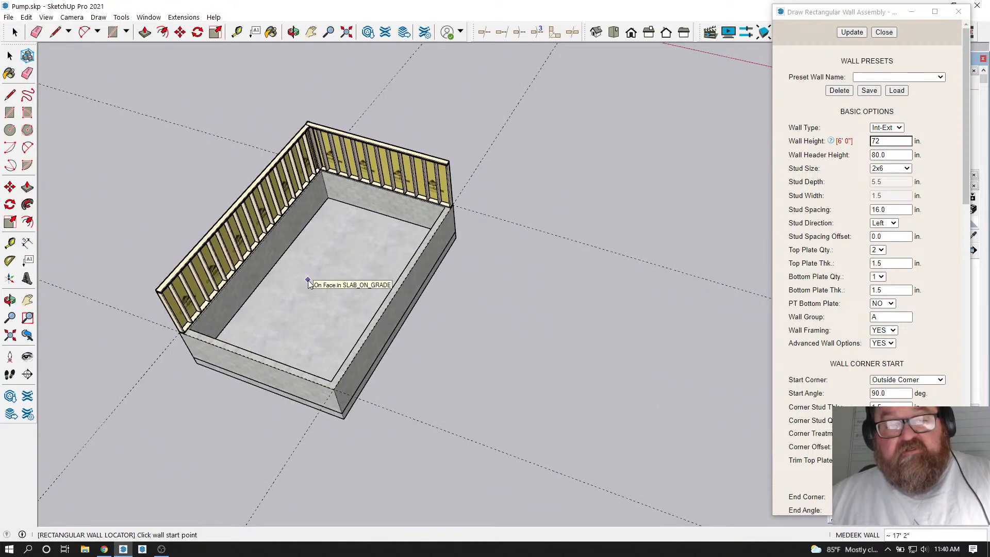
key("ctrl+z")
key("ctrl+z")
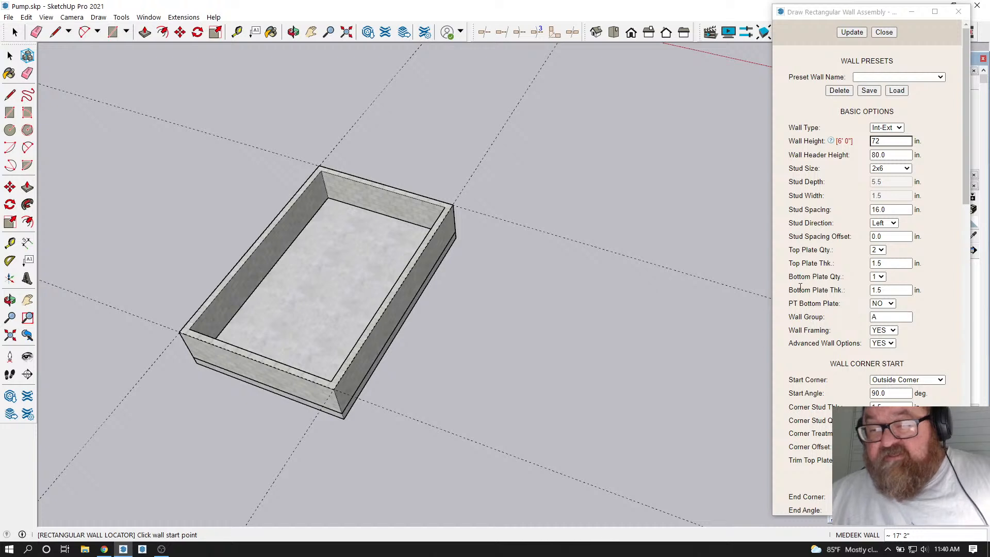
Set the wall cladding material to t1_11 in the wall assembly parameters and apply the change
scroll(832, 363, "down", 1)
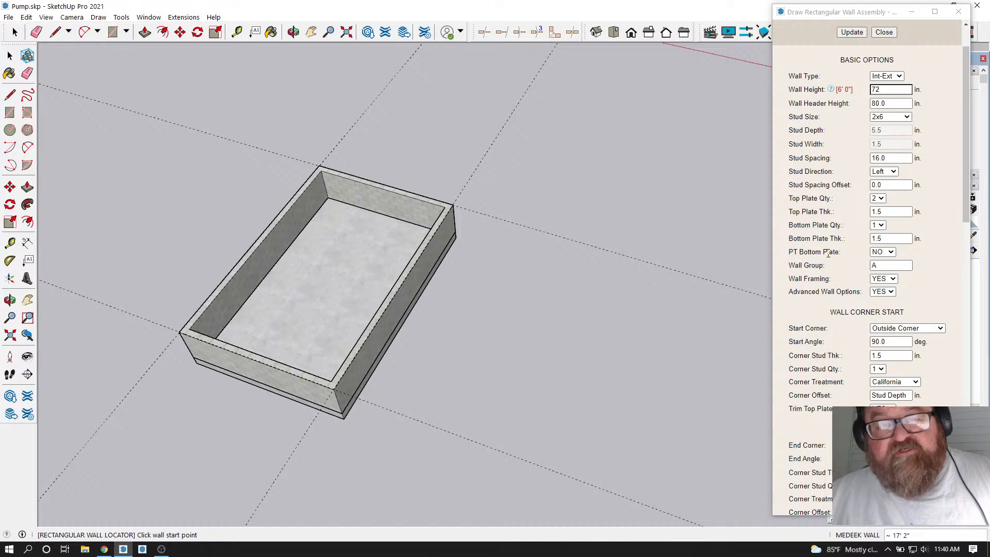
scroll(828, 252, "down", 6)
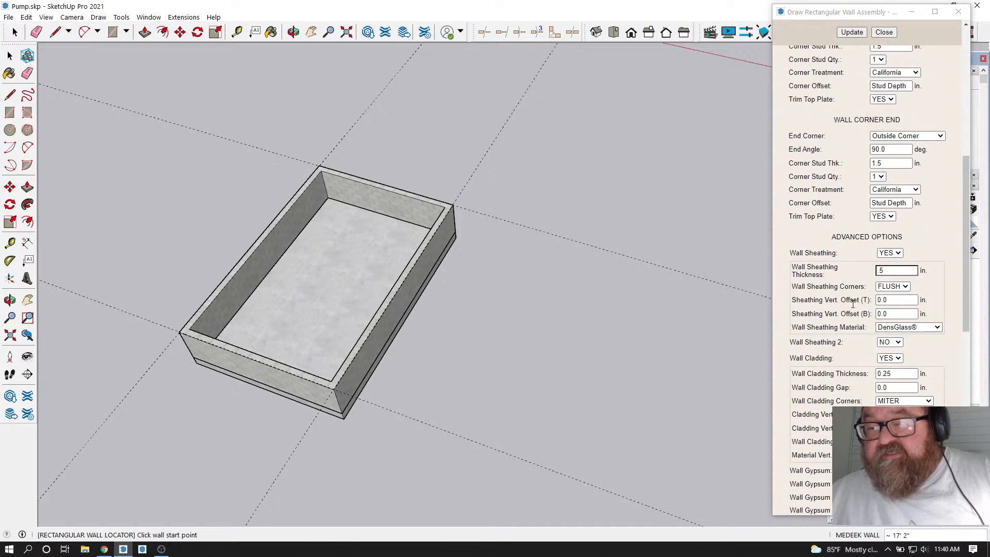
scroll(852, 301, "down", 2)
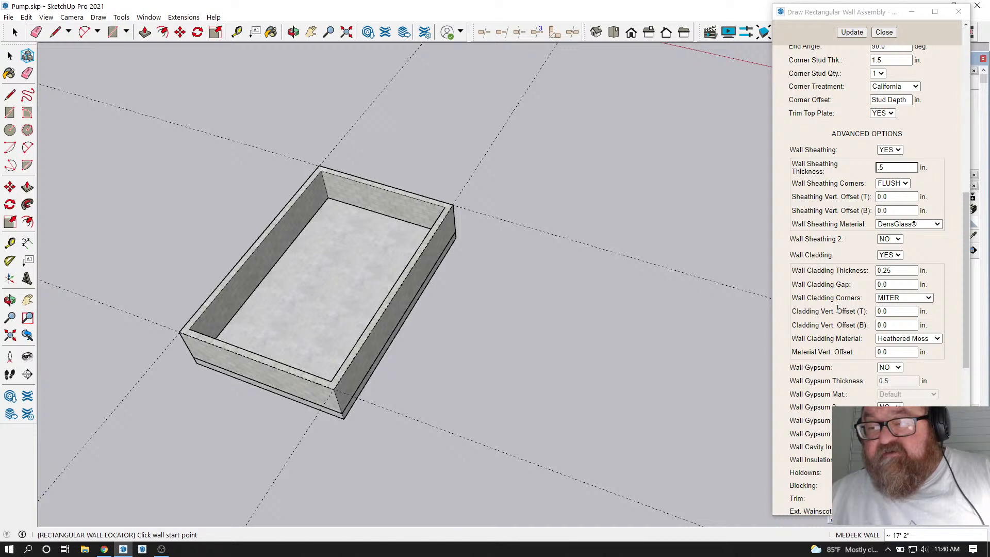
left_click(908, 338)
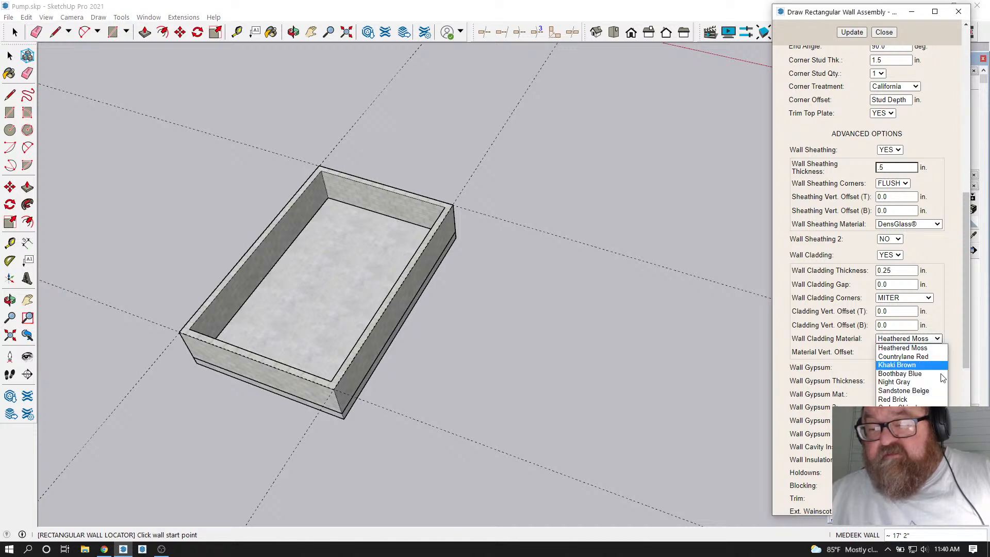
left_click(898, 455)
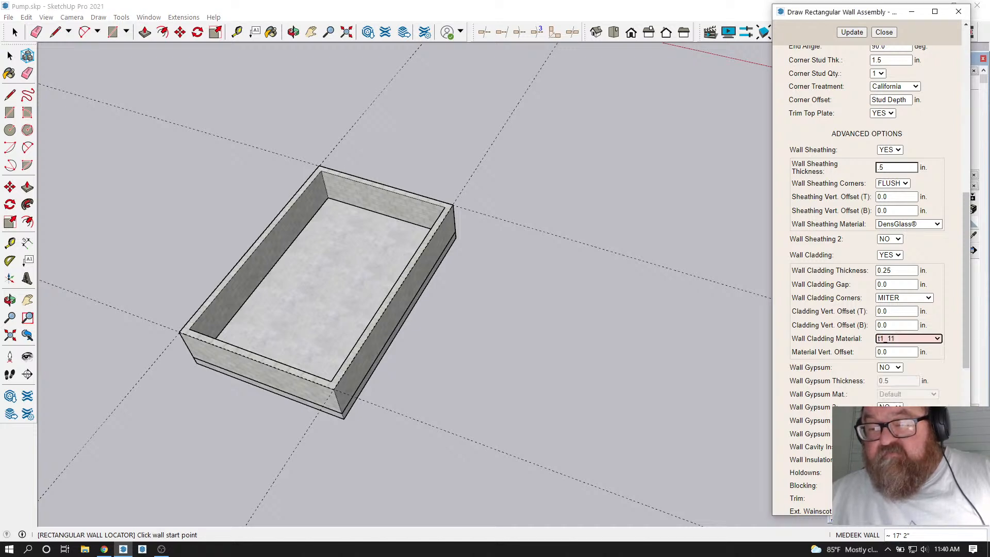
left_click(852, 32)
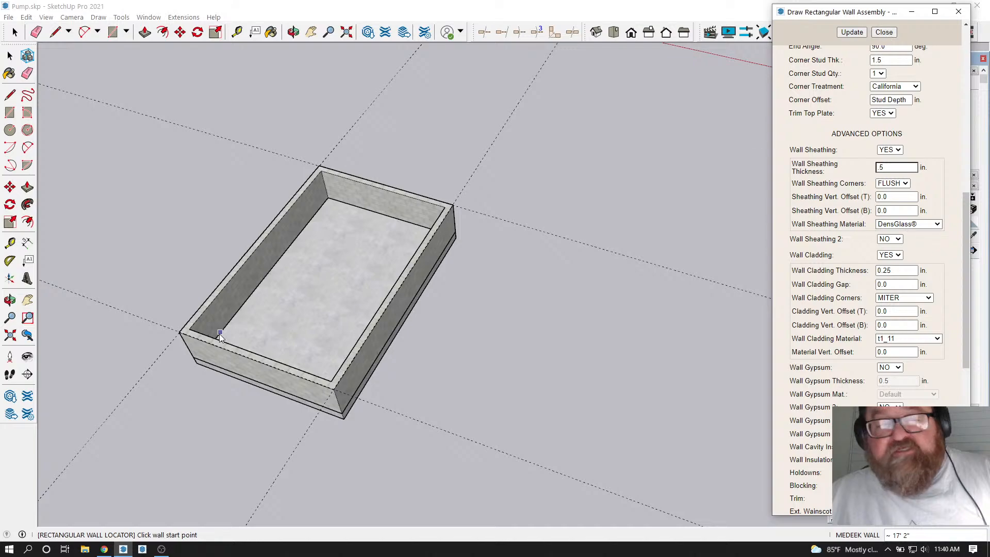
Draw a 15' 11" T1-11 clad framed wall between the guide intersections on top of the first short block wall
scroll(183, 325, "up", 10)
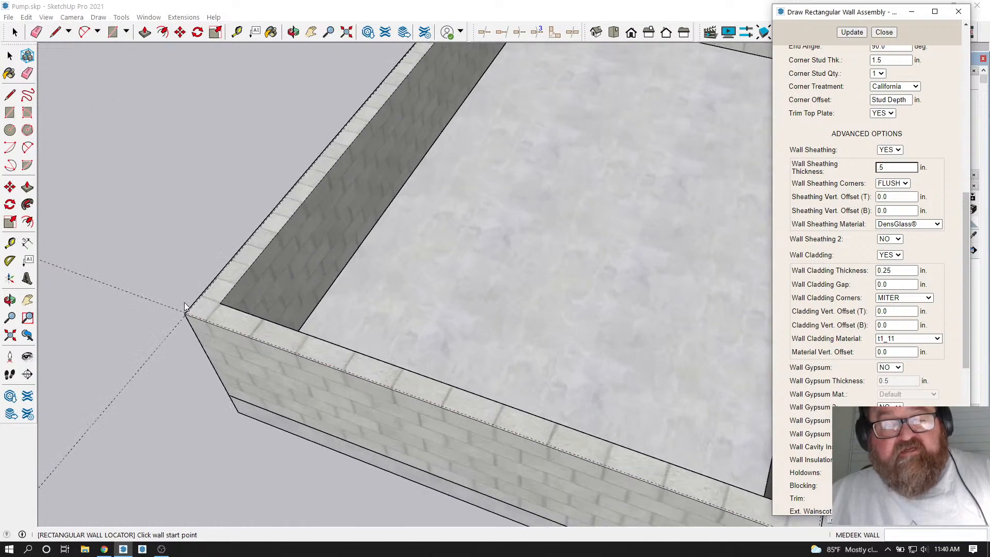
scroll(189, 303, "up", 4)
left_click(179, 394)
scroll(138, 338, "down", 8)
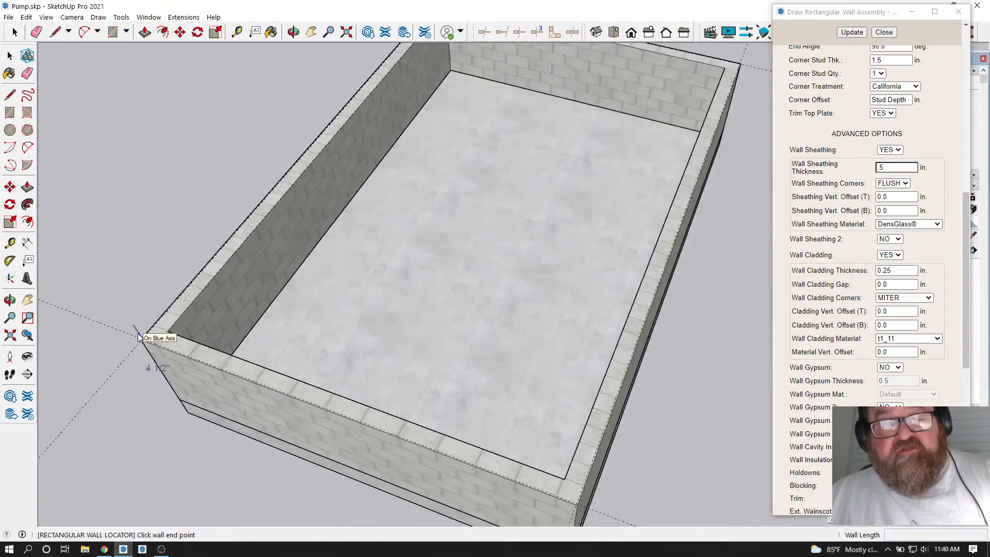
scroll(139, 338, "down", 1)
scroll(446, 507, "up", 9)
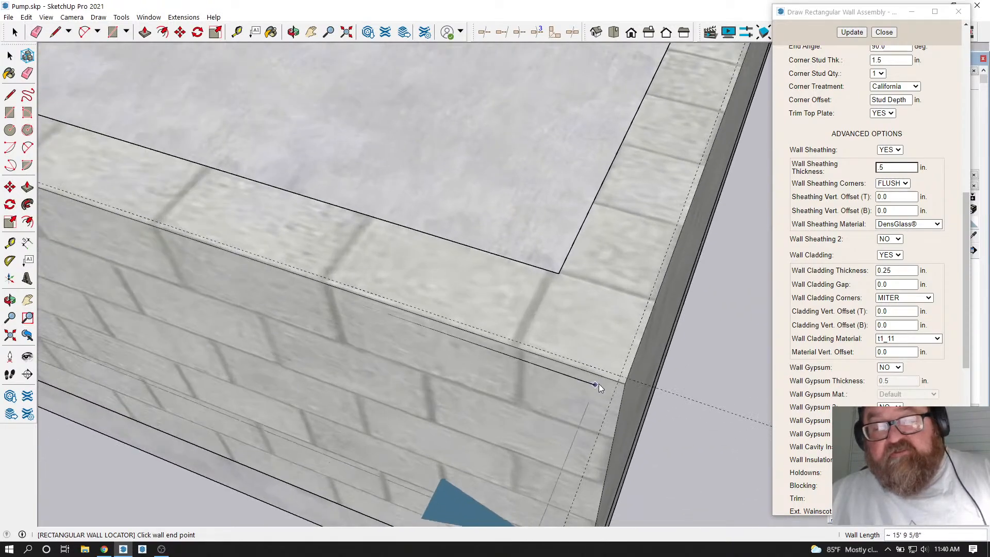
left_click(619, 383)
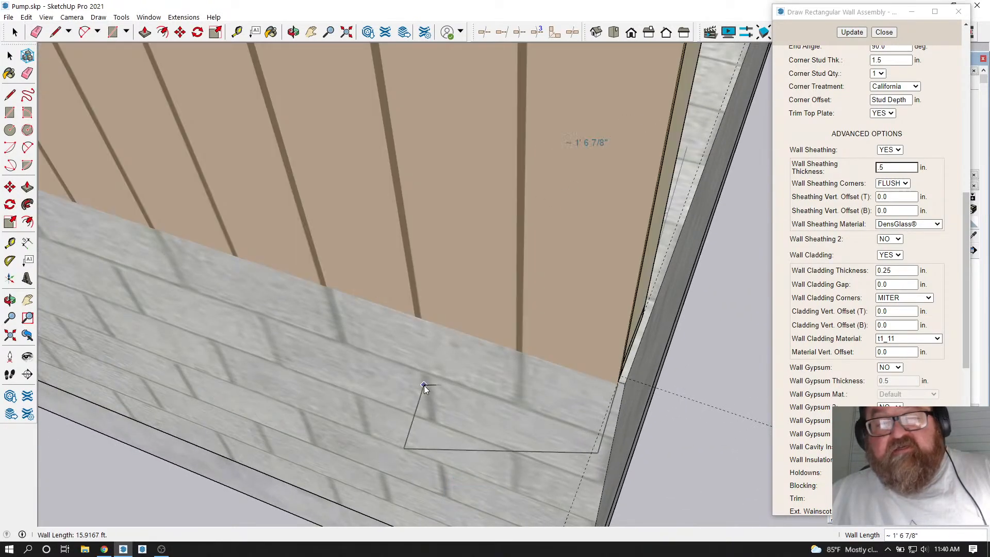
Continue with a 23' 11" framed wall along the adjoining long block wall to the guide intersection at its far corner
scroll(330, 333, "down", 5)
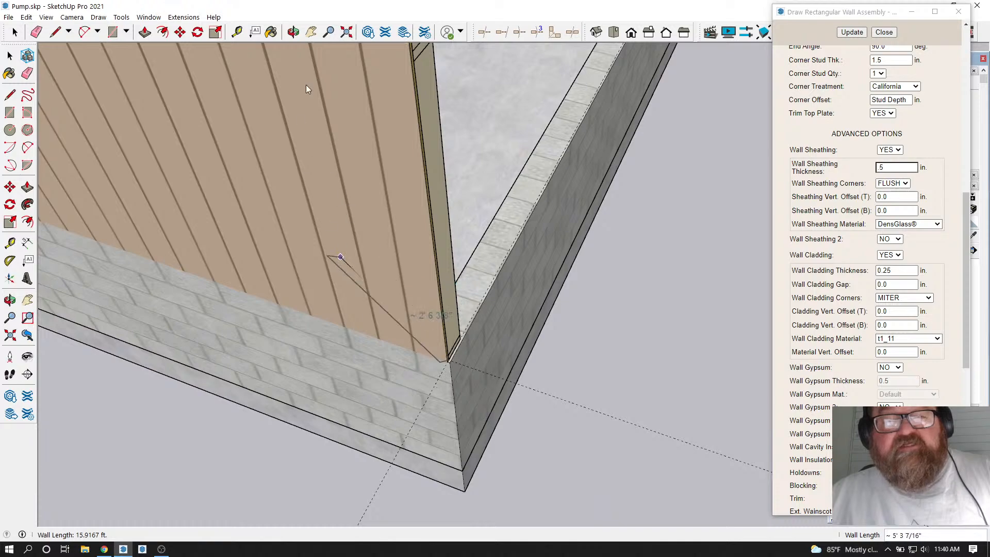
left_click(293, 33)
left_click_drag(457, 239, 199, 272)
scroll(206, 310, "down", 4)
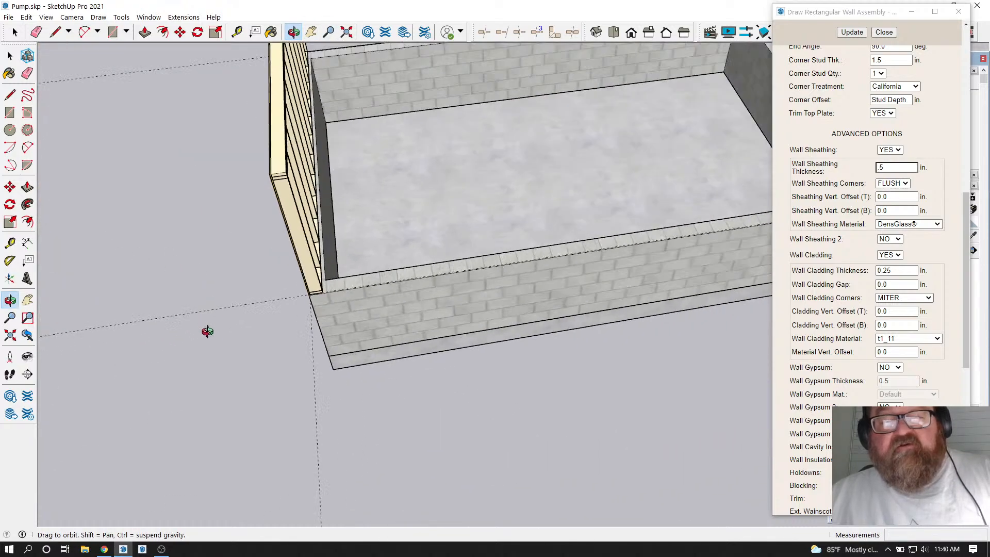
scroll(228, 347, "down", 3)
left_click_drag(228, 347, 227, 307)
scroll(563, 332, "up", 6)
scroll(595, 284, "up", 4)
right_click(602, 287)
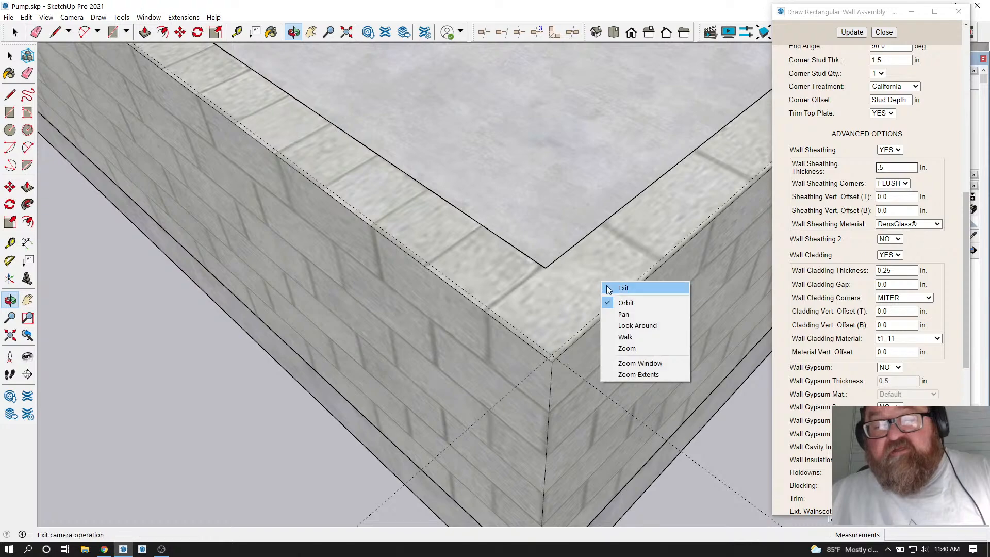
left_click(624, 287)
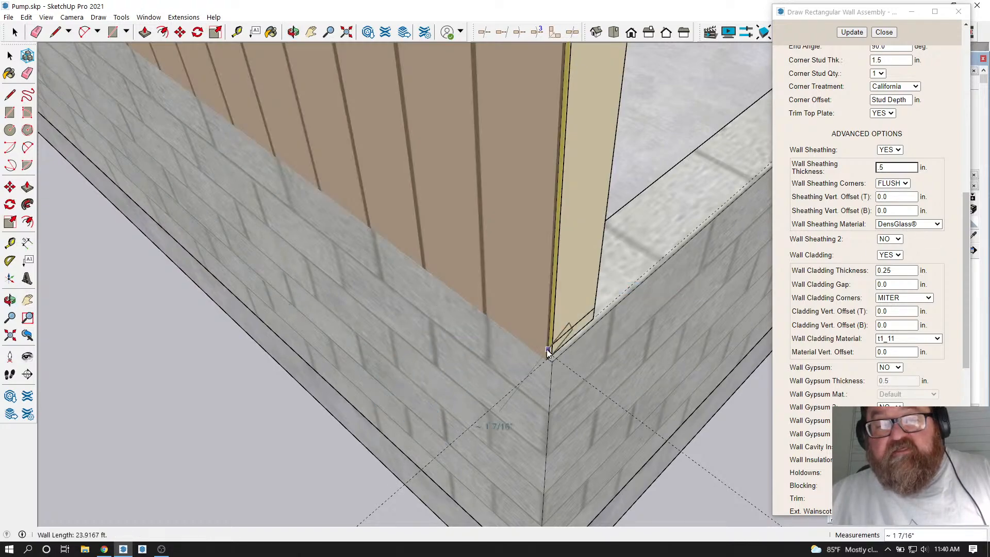
Add a 15' 11" framed wall on the opposite short block wall, ending at the guide intersection on its outer corner
scroll(550, 353, "down", 8)
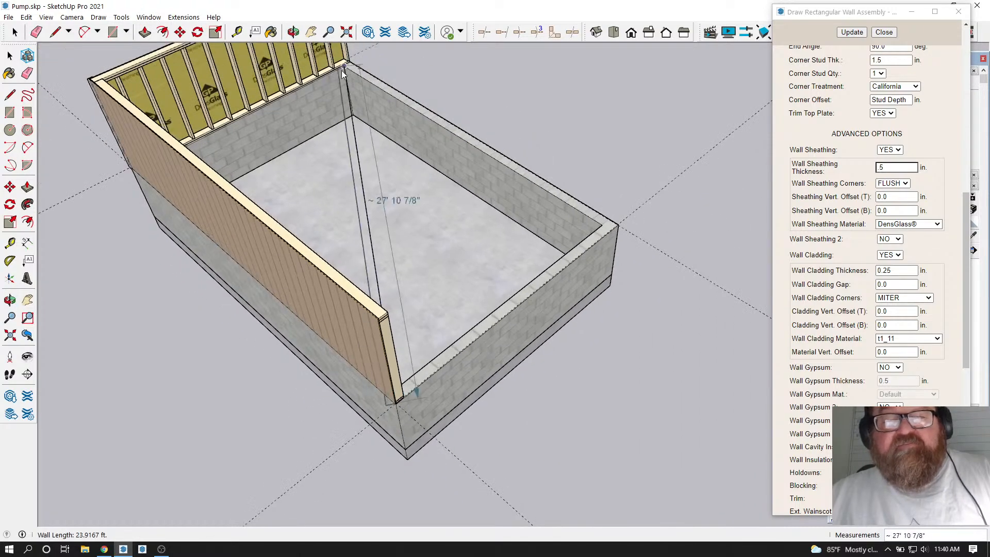
left_click(294, 32)
left_click_drag(356, 248, 129, 284)
scroll(588, 334, "up", 7)
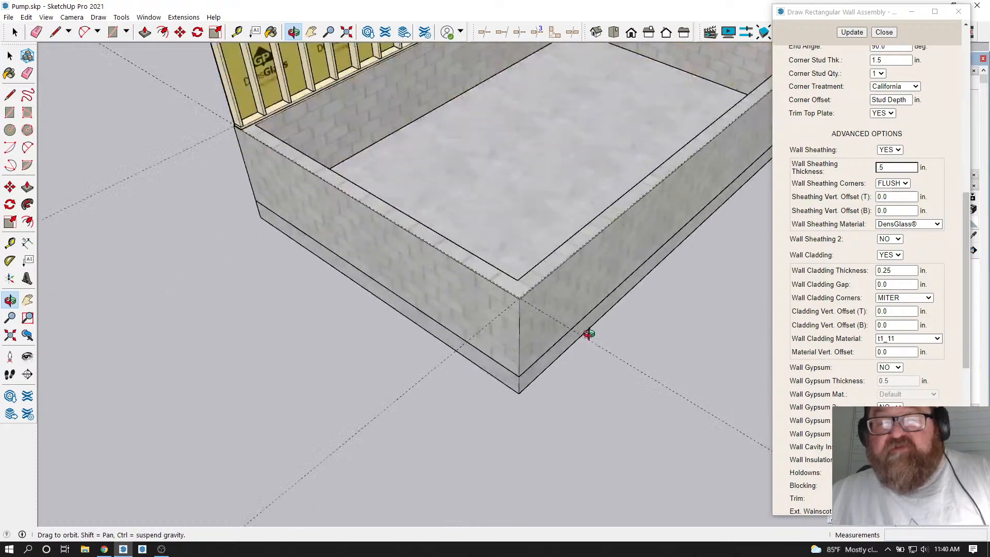
scroll(523, 253, "up", 3)
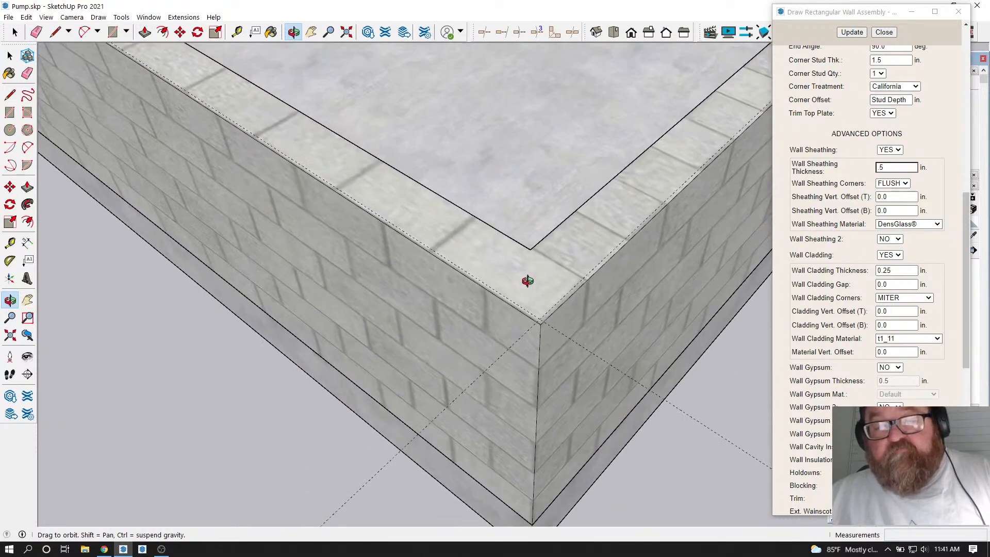
right_click(533, 276)
scroll(541, 328, "up", 1)
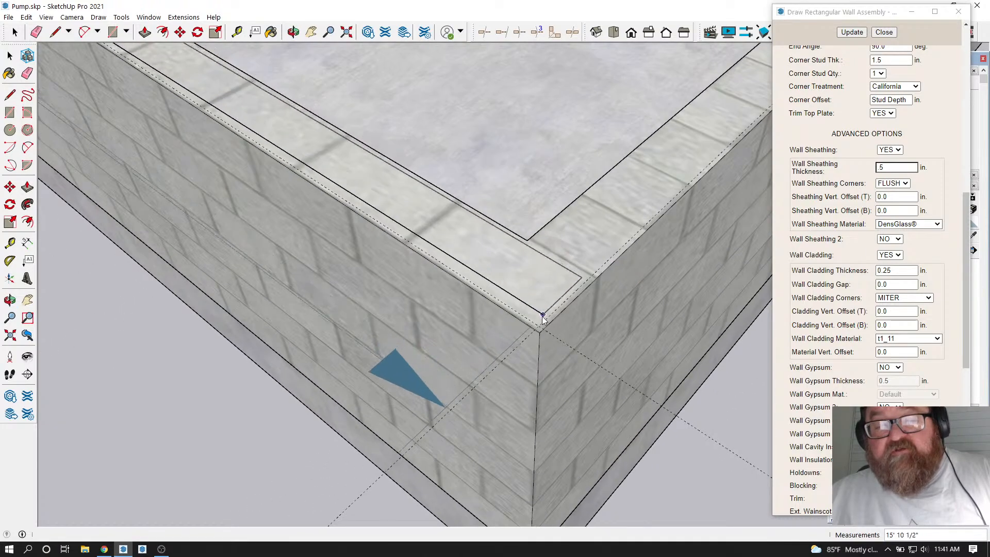
left_click(541, 330)
Close the perimeter with a 23' 11" framed wall along the remaining long block wall and end the wall chain
scroll(542, 340, "down", 2)
scroll(543, 343, "down", 3)
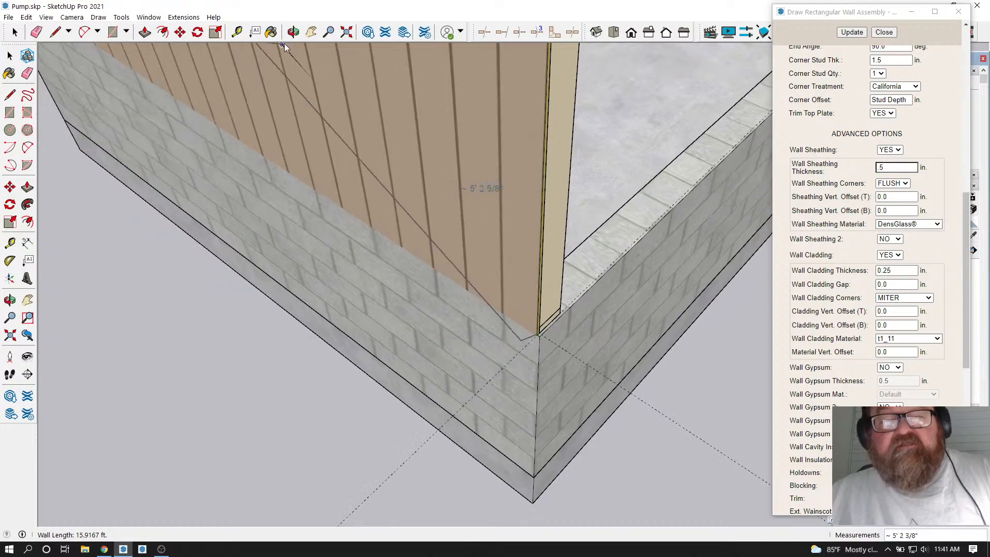
left_click(294, 32)
left_click_drag(321, 141, 213, 314)
scroll(657, 327, "up", 2)
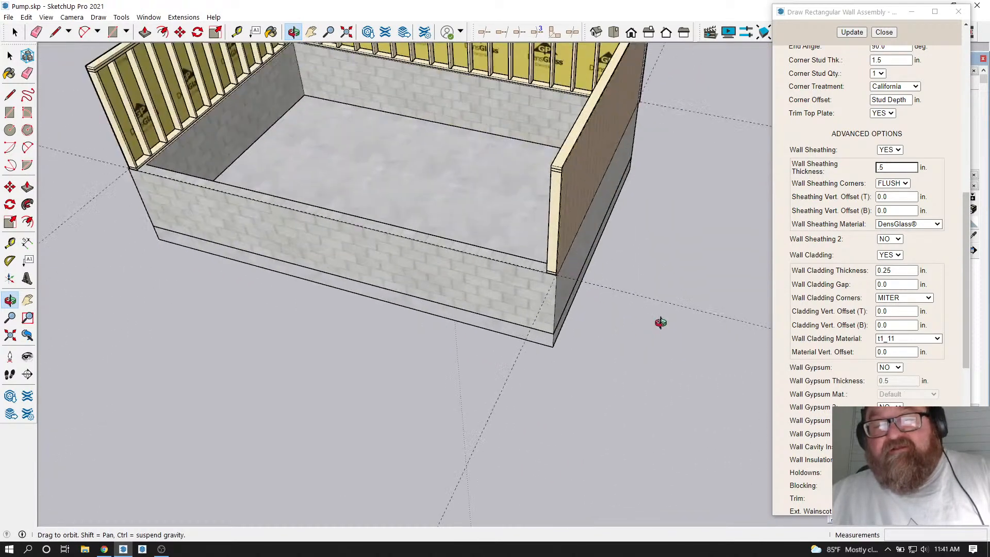
scroll(543, 265, "up", 6)
right_click(529, 242)
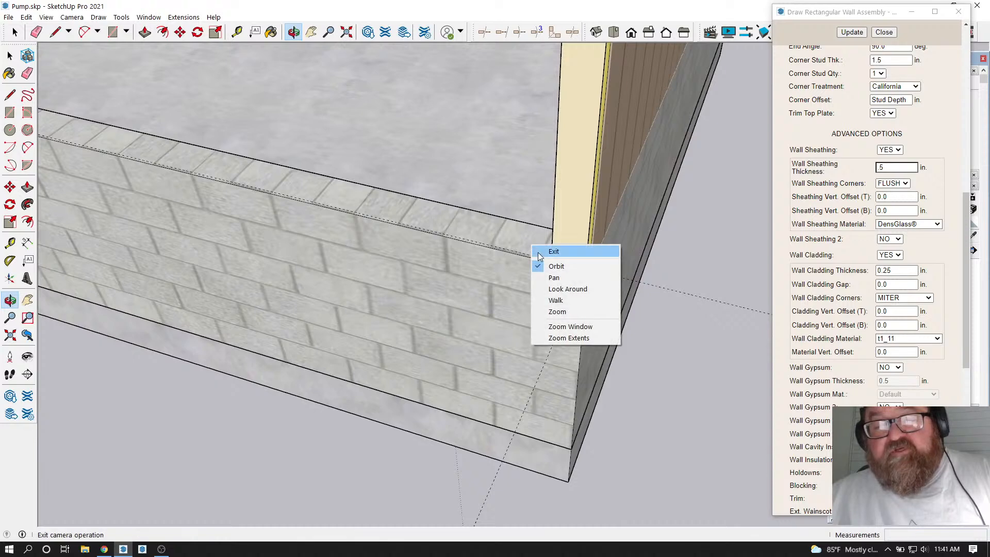
left_click(551, 252)
scroll(593, 271, "up", 4)
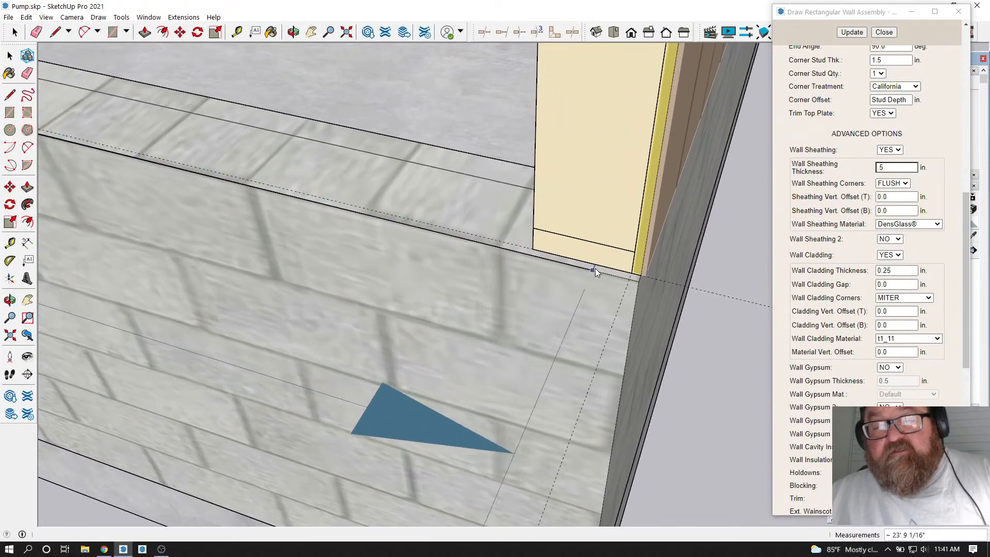
left_click(632, 279)
scroll(553, 350, "down", 8)
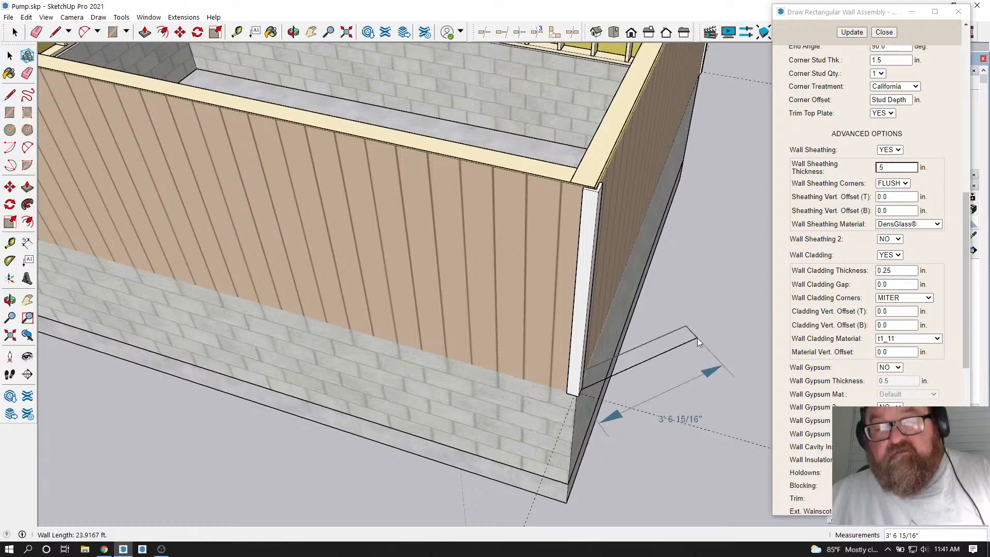
key("Escape")
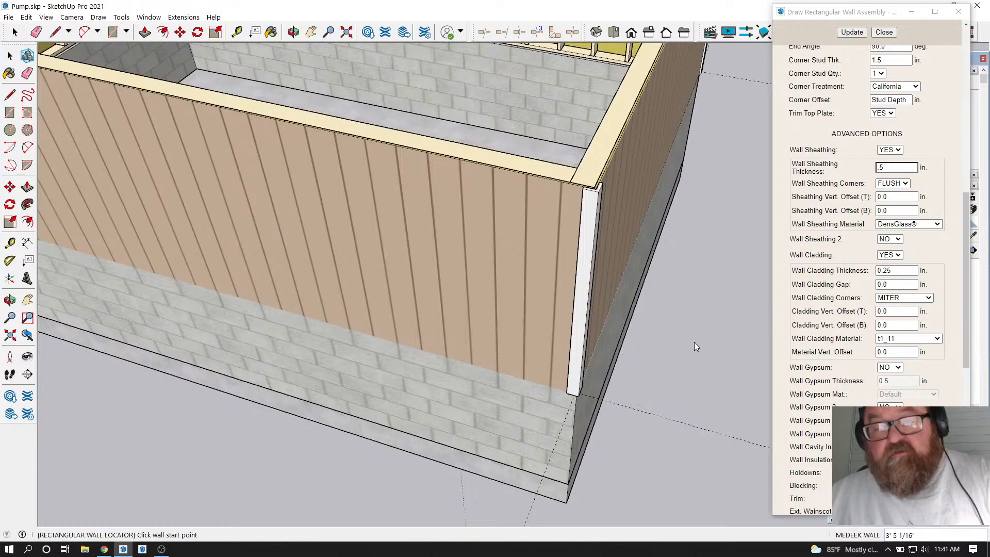
Inspect the clad wall corners, check the live chat in YouTube Studio, return to SketchUp and leave the wall tool
left_click(294, 32)
left_click_drag(565, 299, 476, 223)
scroll(476, 223, "up", 2)
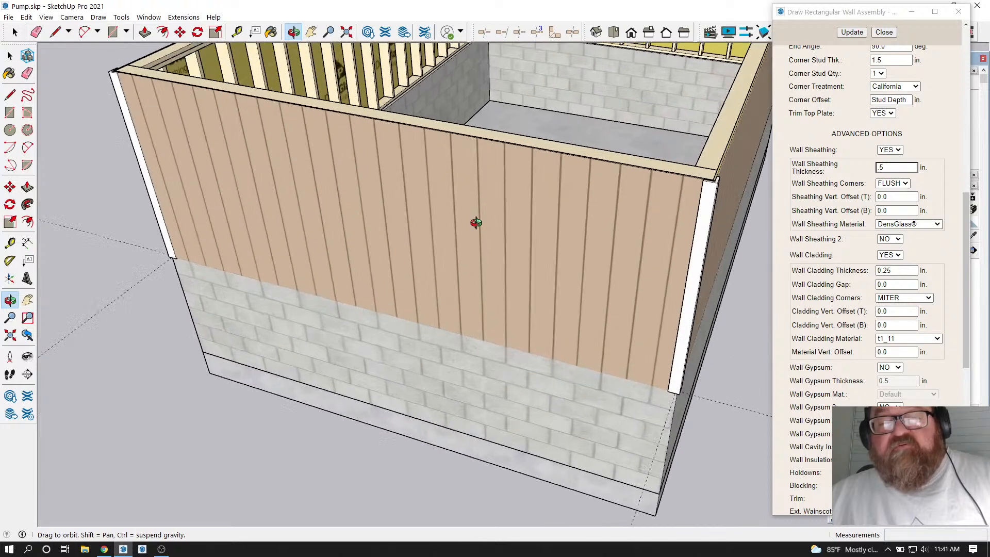
left_click(104, 550)
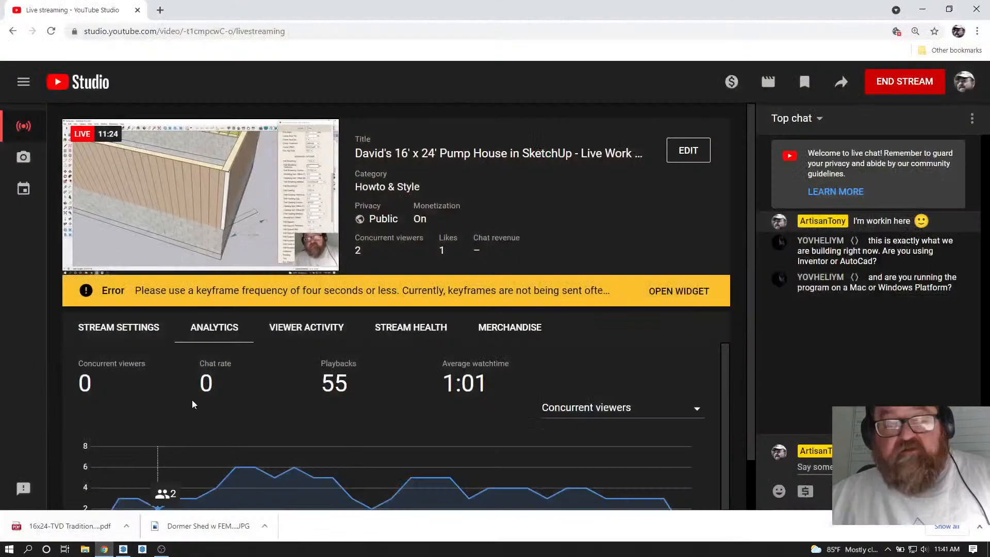
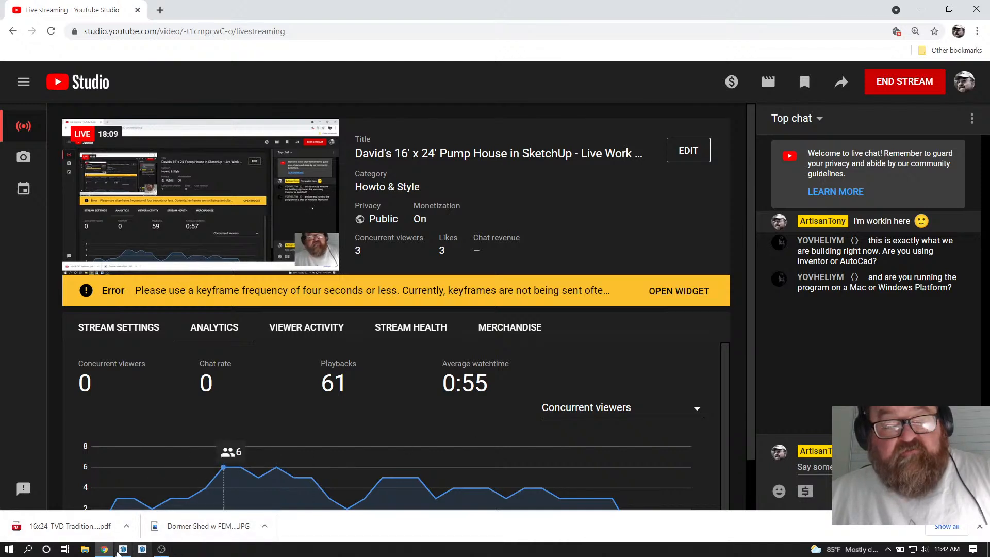
left_click(123, 549)
left_click_drag(385, 237, 404, 247)
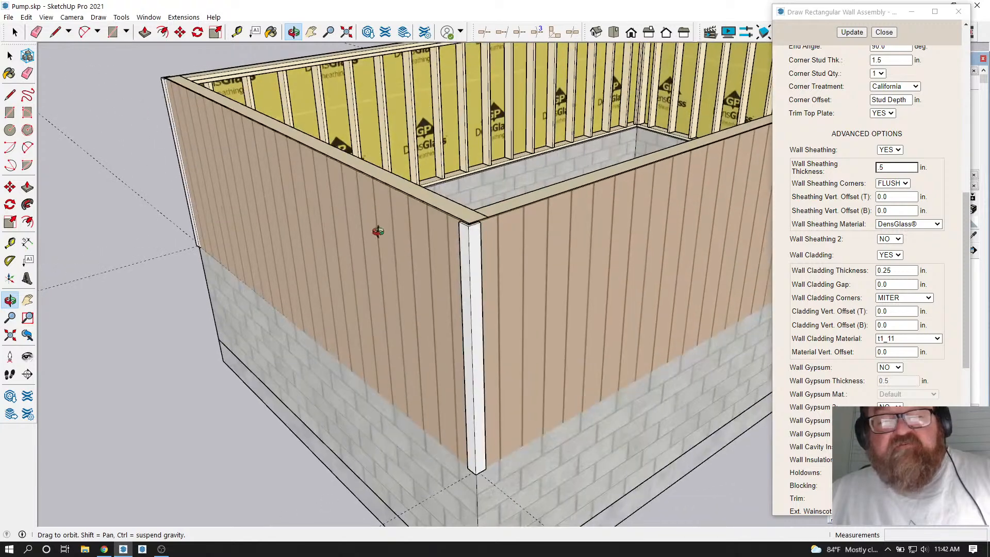
key("space")
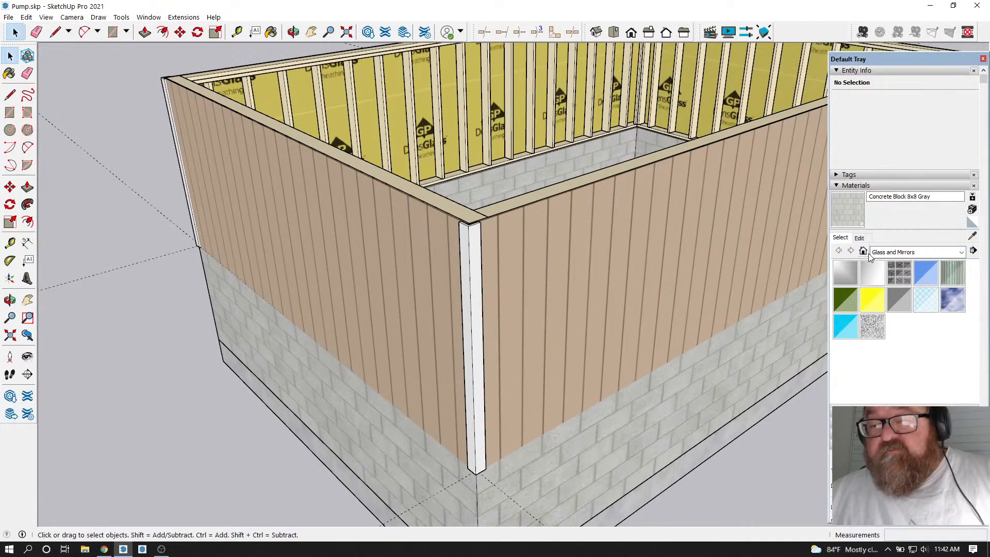
left_click(836, 187)
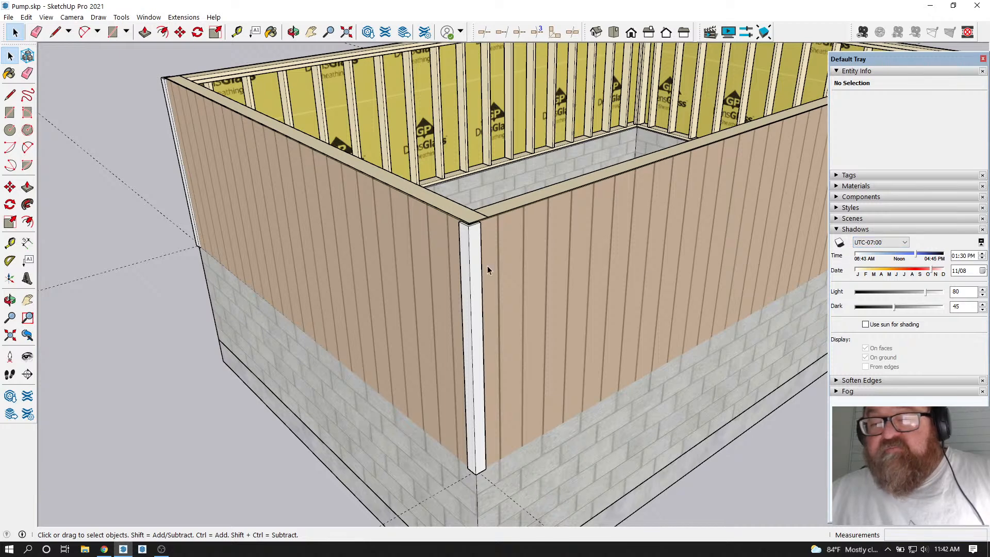
scroll(503, 241, "up", 4)
middle_click_drag(491, 226, 367, 195)
scroll(804, 198, "down", 2)
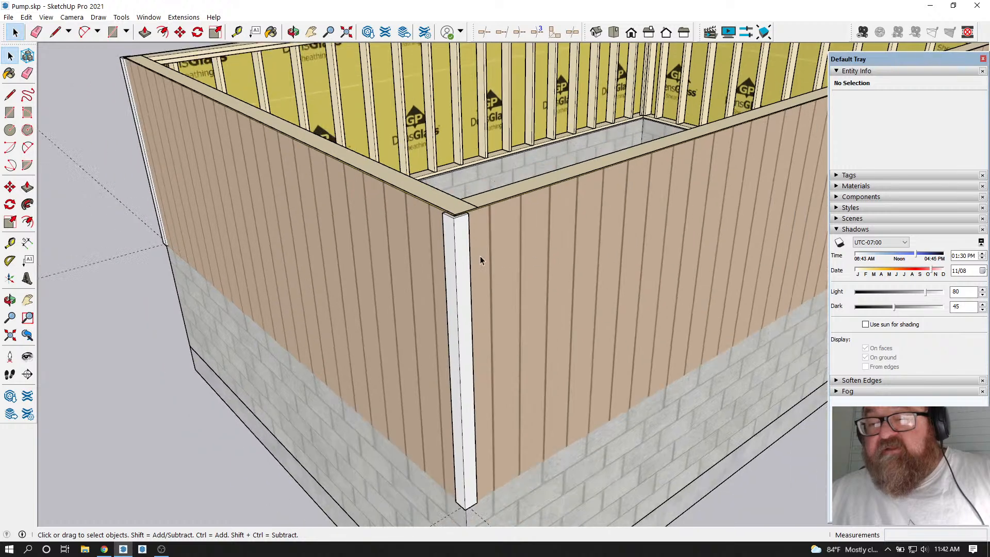
left_click(837, 186)
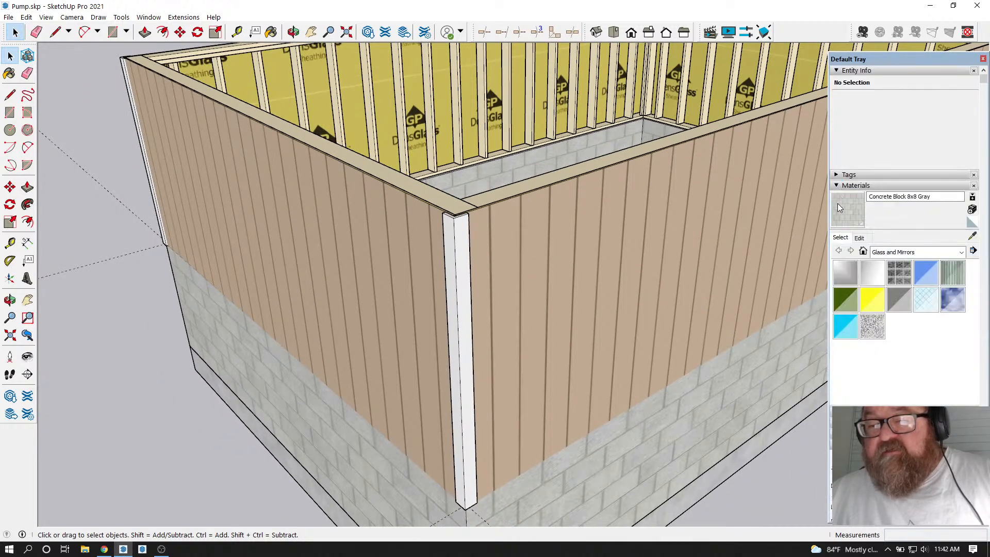
Sample the t1_11 material from the wall siding and raise its colour lightness to 98 for near-white cladding
left_click(972, 235)
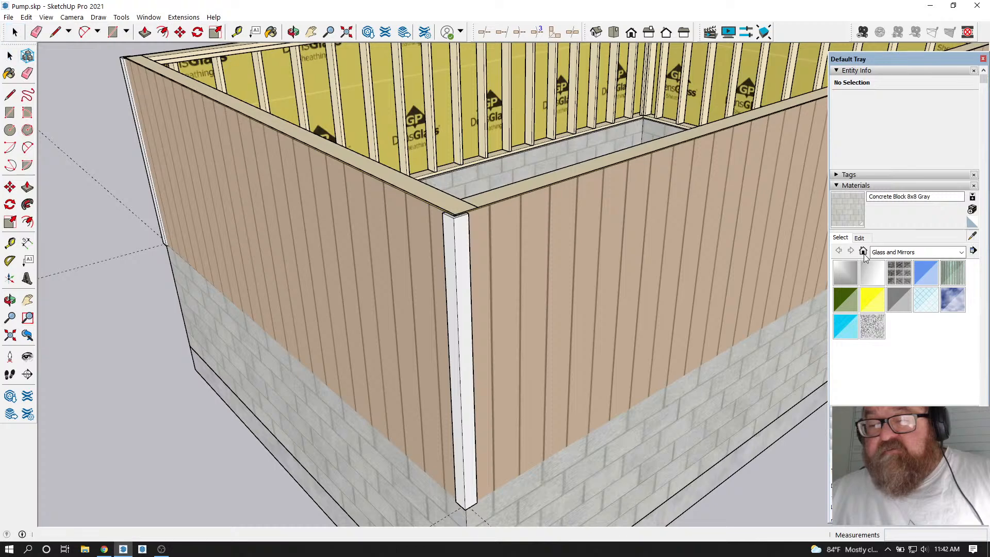
left_click(556, 222)
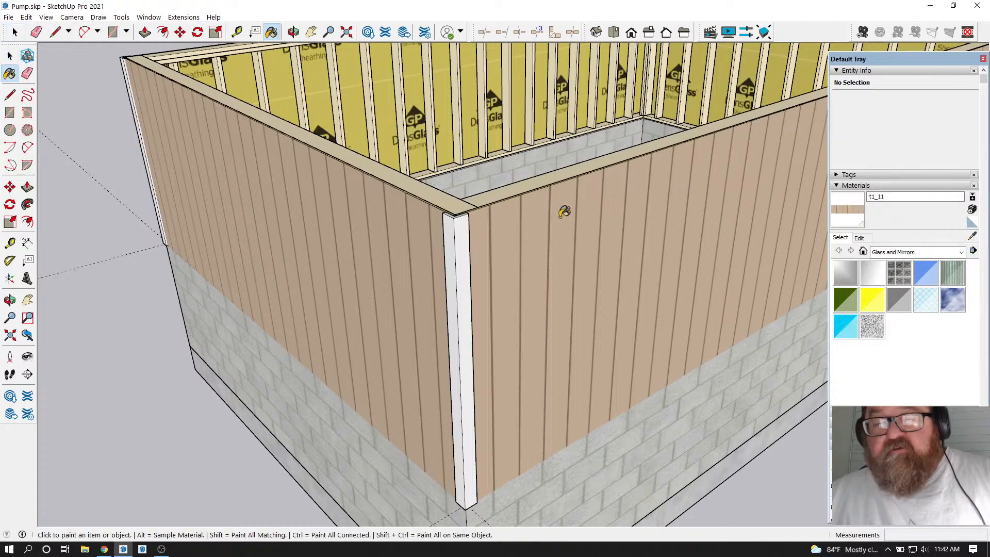
left_click(858, 237)
left_click_drag(891, 304, 908, 305)
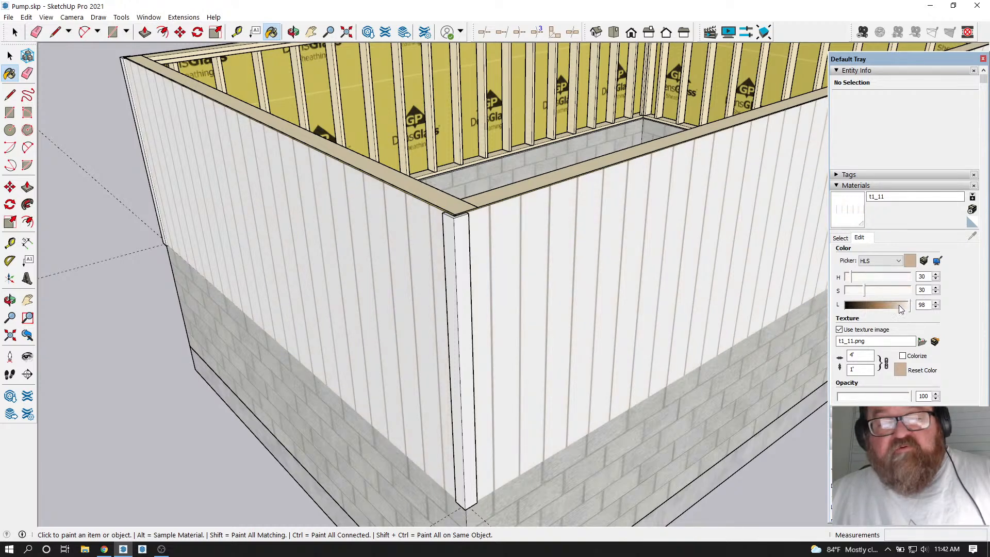
Leave the paint tool and delete all construction guides around the pump house
left_click(10, 55)
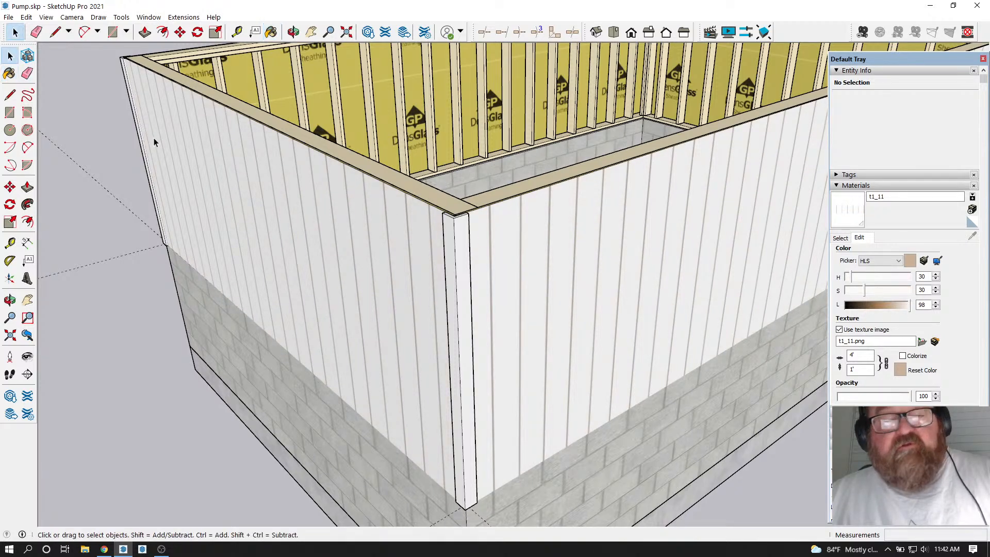
left_click(289, 325)
scroll(290, 327, "down", 3)
left_click(115, 111)
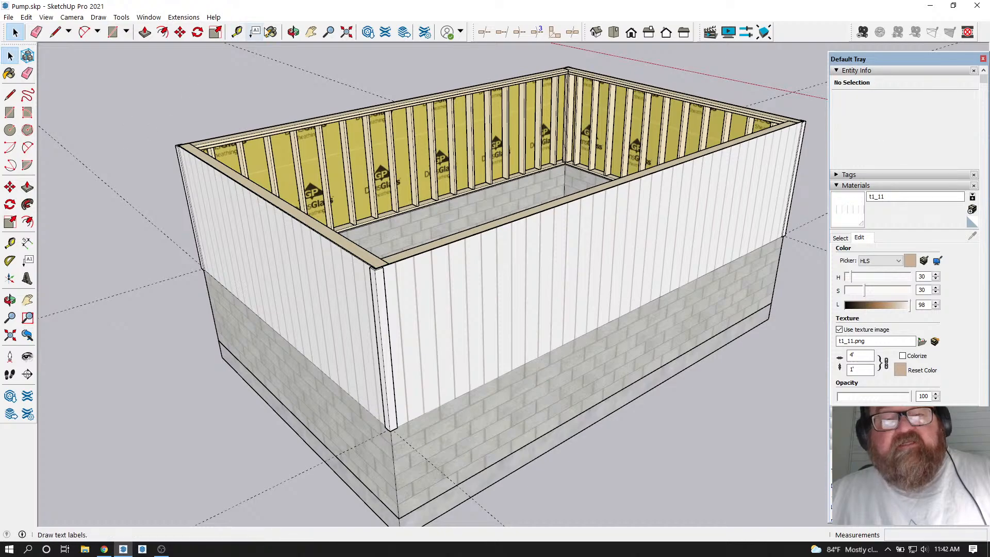
left_click(293, 32)
left_click_drag(464, 258, 347, 338)
left_click(26, 17)
left_click(49, 112)
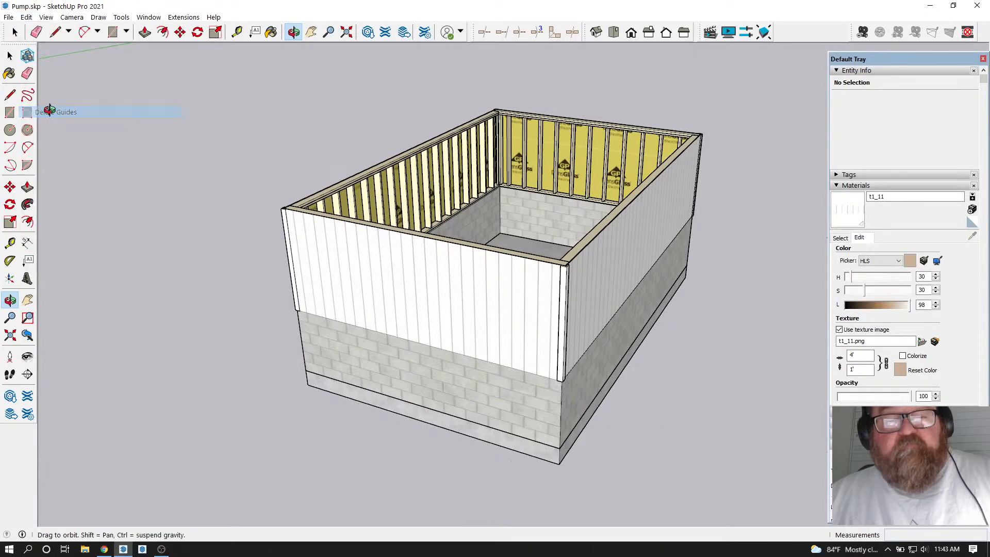
Examine the white siding from outside and the framed wall corner above the block from inside
left_click_drag(440, 273, 467, 342)
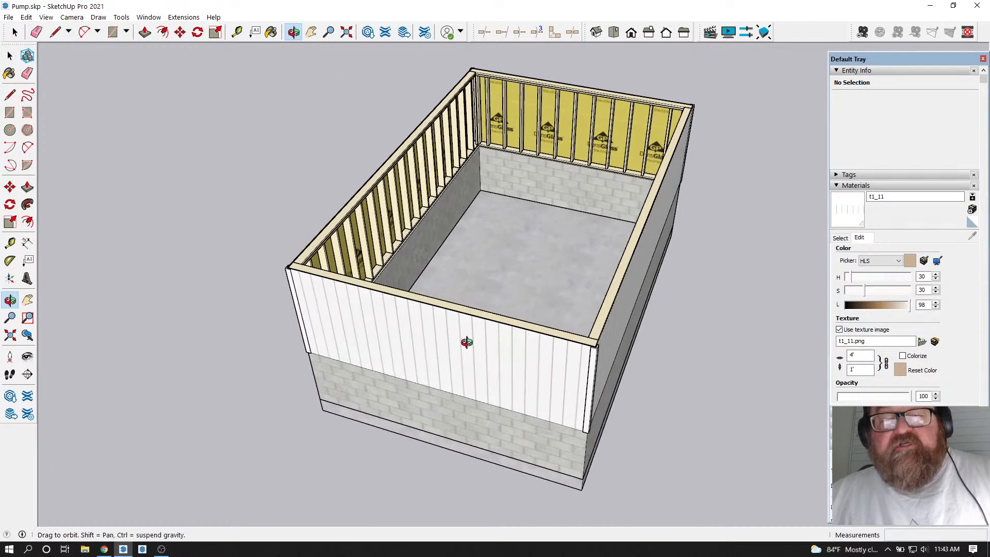
left_click_drag(592, 364, 181, 332)
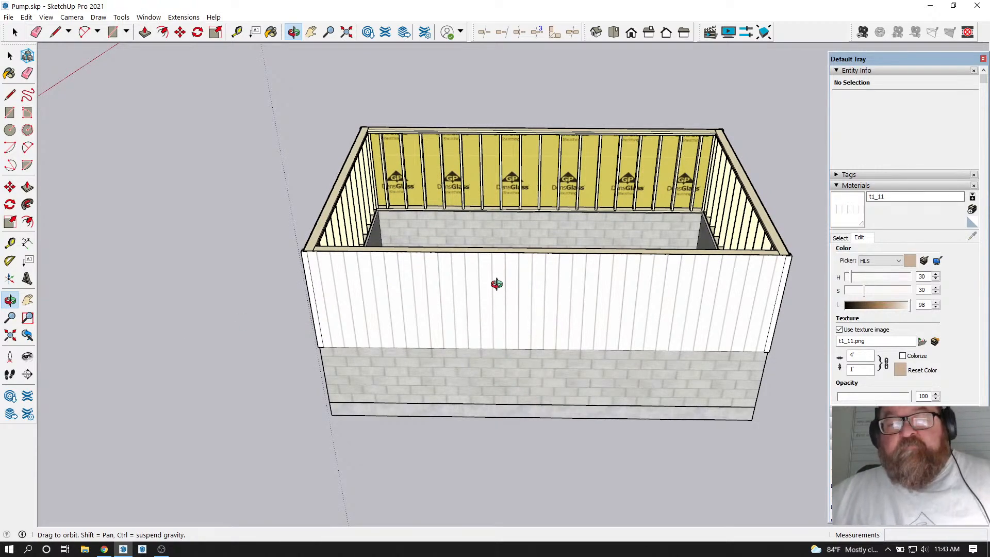
scroll(496, 284, "up", 4)
scroll(332, 310, "down", 1)
scroll(332, 311, "down", 2)
left_click_drag(480, 276, 423, 253)
scroll(423, 252, "up", 4)
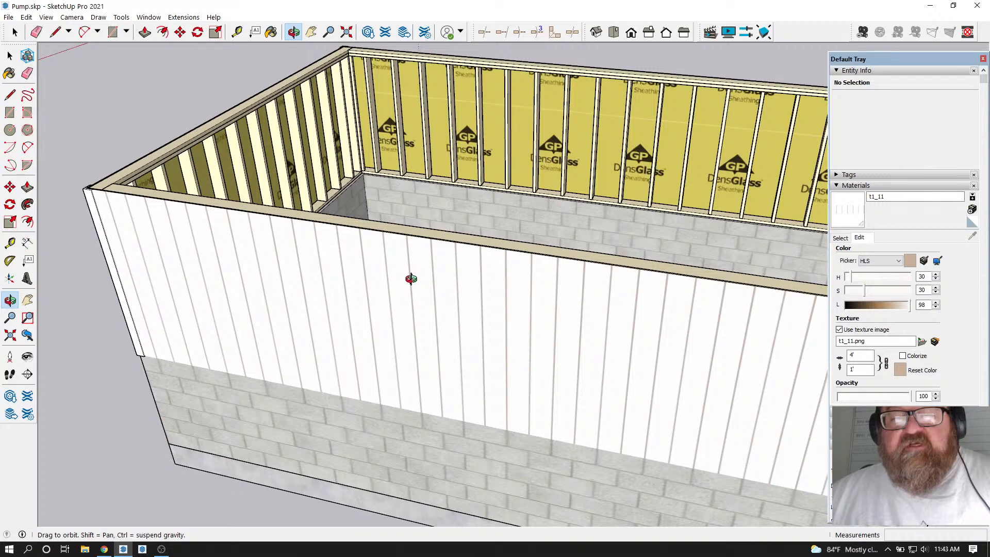
scroll(410, 281, "down", 3)
left_click_drag(539, 311, 453, 331)
scroll(427, 299, "up", 2)
scroll(468, 177, "up", 5)
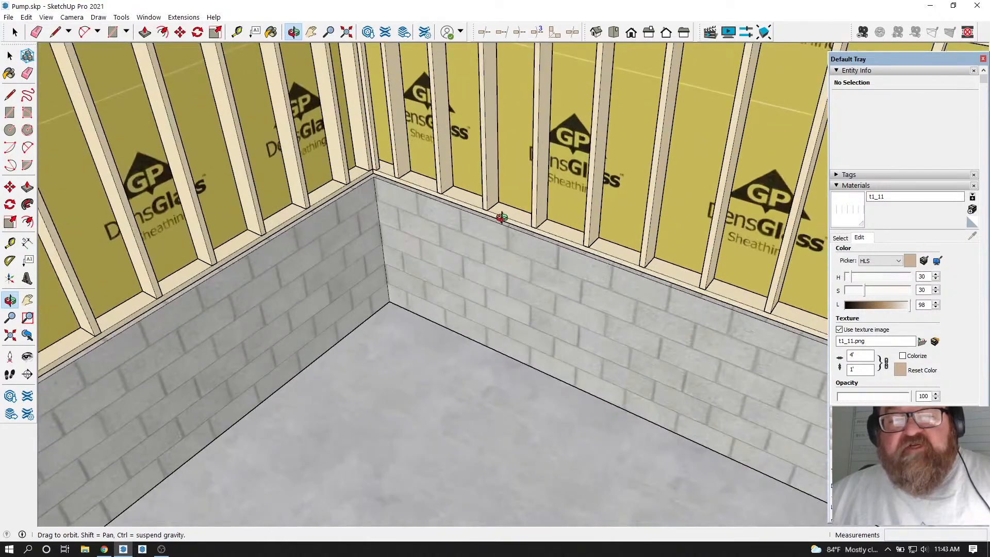
Edit the 23' 11" wall assembly at this inside corner, set PT Bottom Plate to YES and update it
left_click(15, 32)
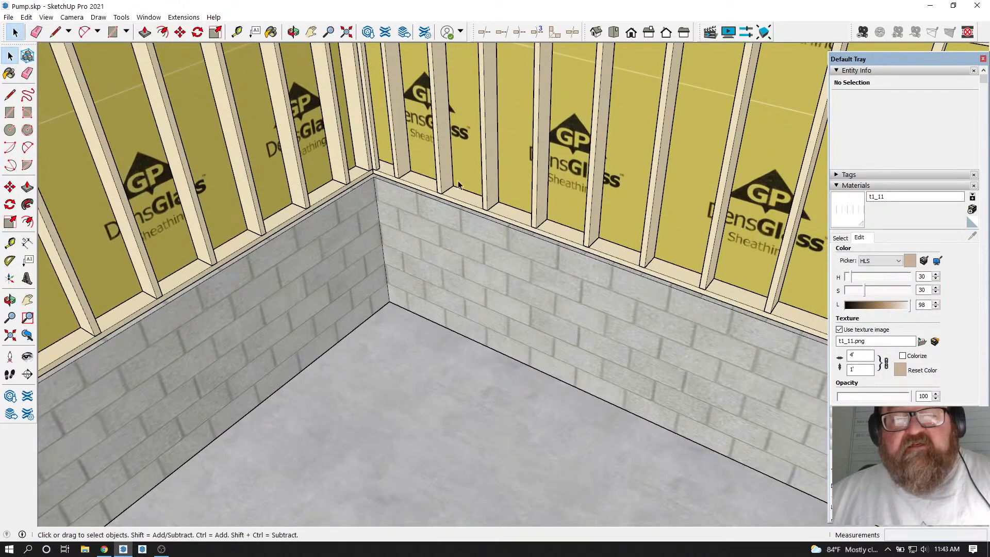
right_click(495, 145)
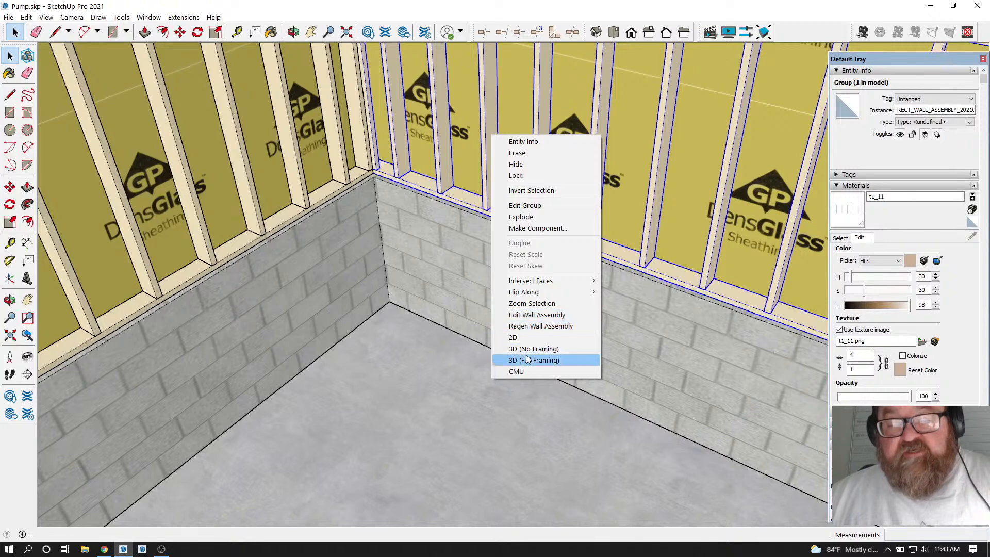
left_click(533, 316)
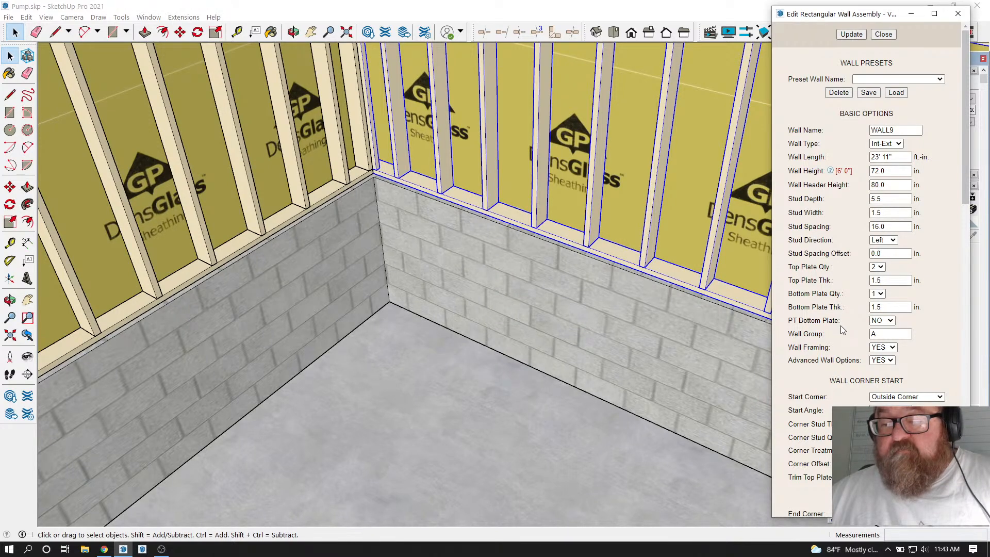
left_click(882, 320)
left_click(886, 337)
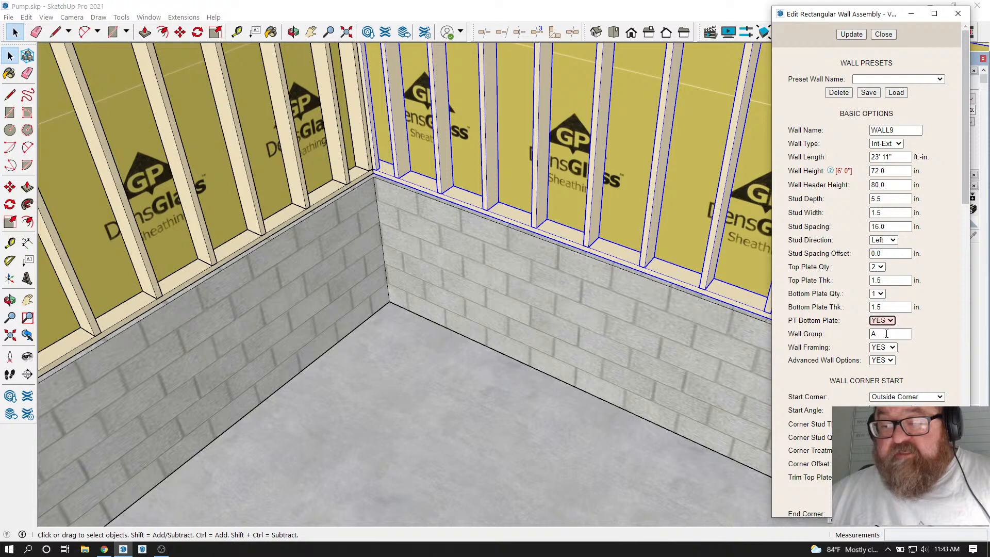
left_click(851, 34)
Set PT Bottom Plate to YES on the adjoining 15' 11" wall, update it and close the wall editor
left_click(336, 195)
right_click(327, 188)
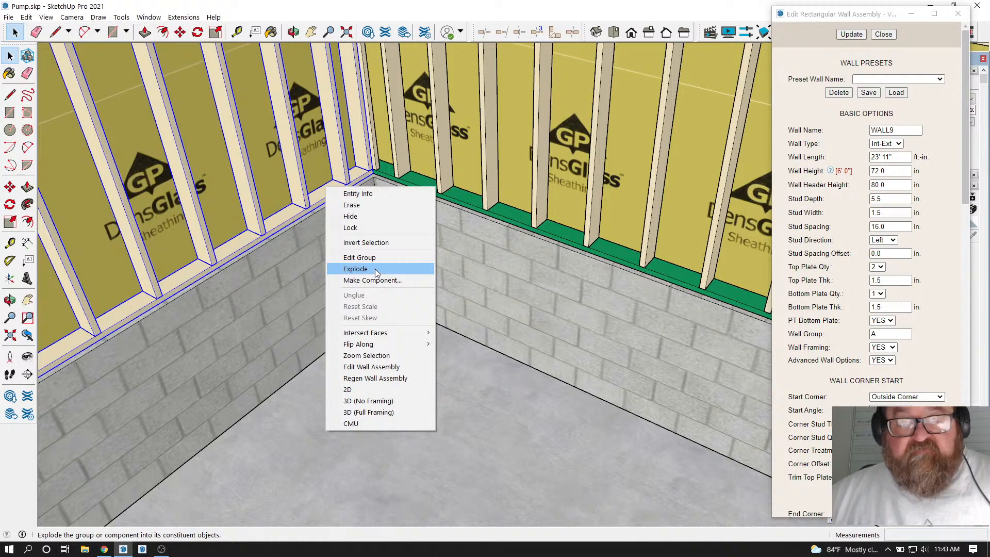
left_click(385, 367)
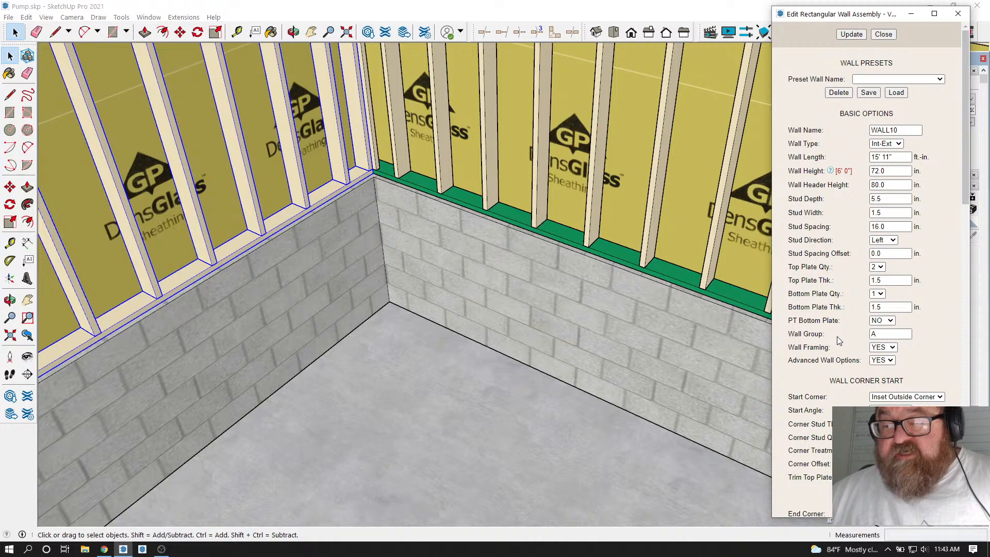
left_click(895, 321)
left_click(880, 330)
left_click(851, 34)
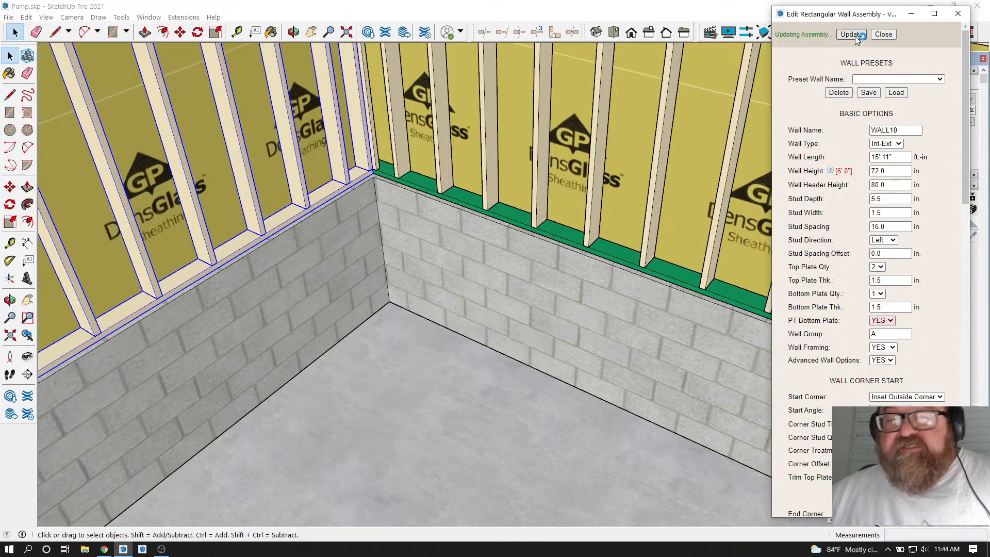
left_click(883, 34)
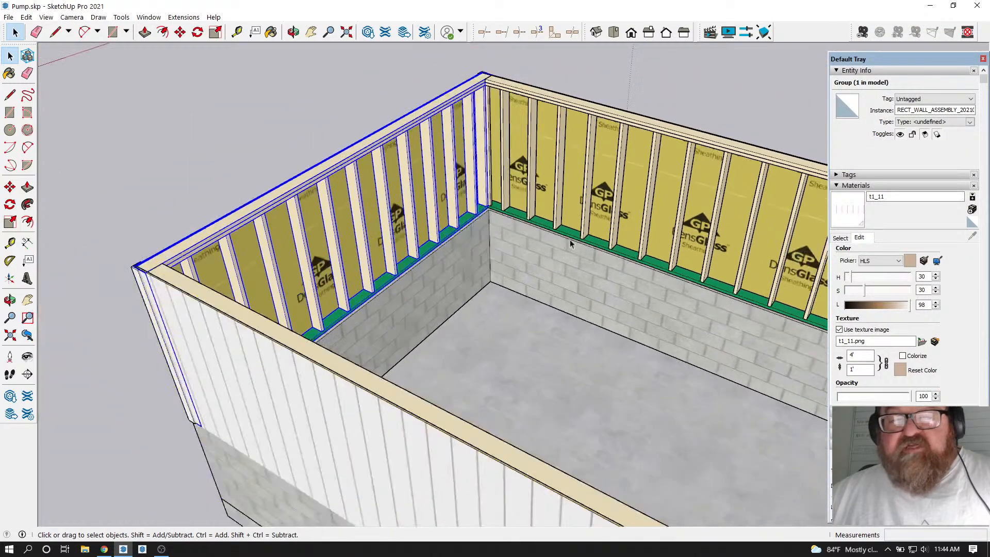
At the opposite inside corner, set PT Bottom Plate to YES on the other 23' 11" wall and update it
left_click(293, 32)
left_click_drag(625, 293, 342, 347)
scroll(453, 117, "up", 8)
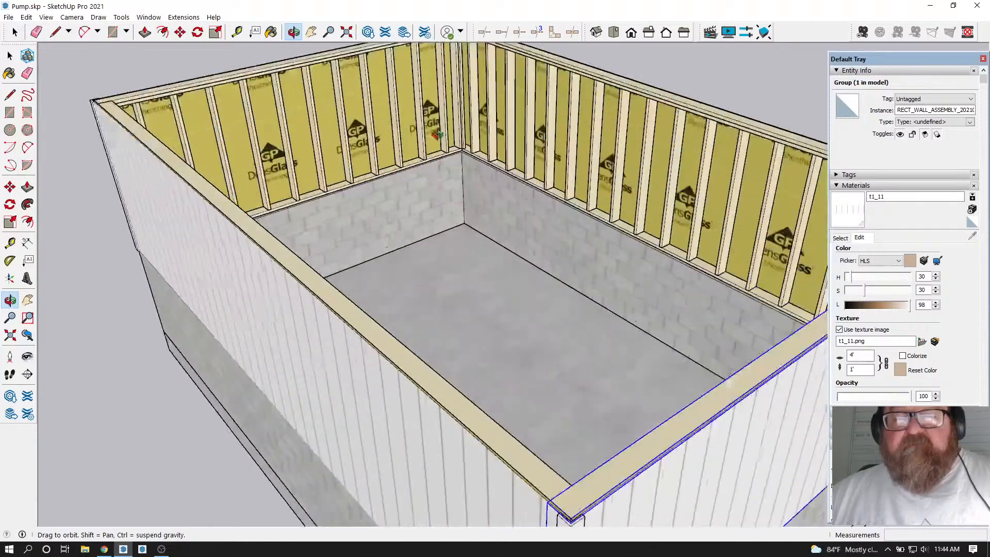
left_click_drag(453, 117, 448, 223)
scroll(470, 142, "down", 4)
scroll(471, 149, "up", 4)
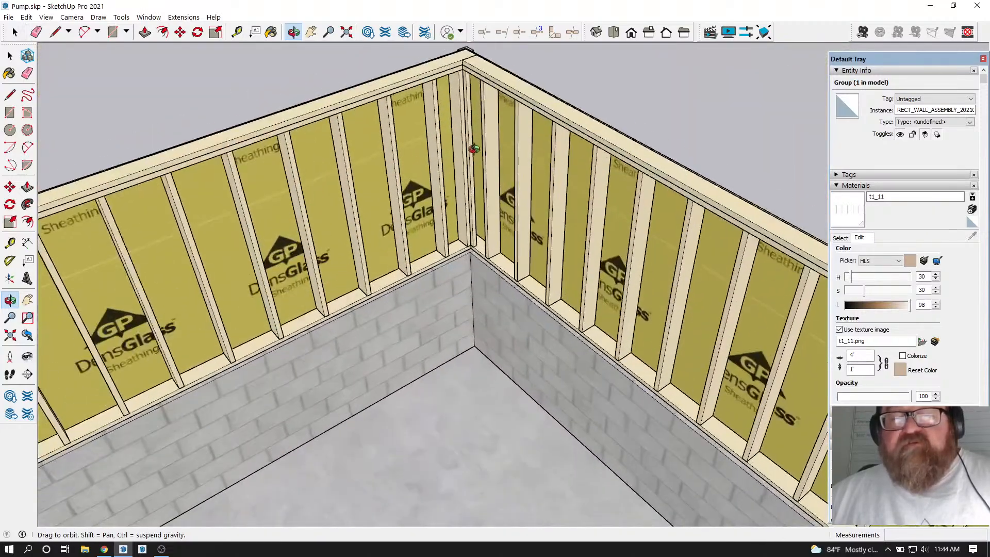
left_click(15, 32)
left_click(530, 149)
right_click(530, 147)
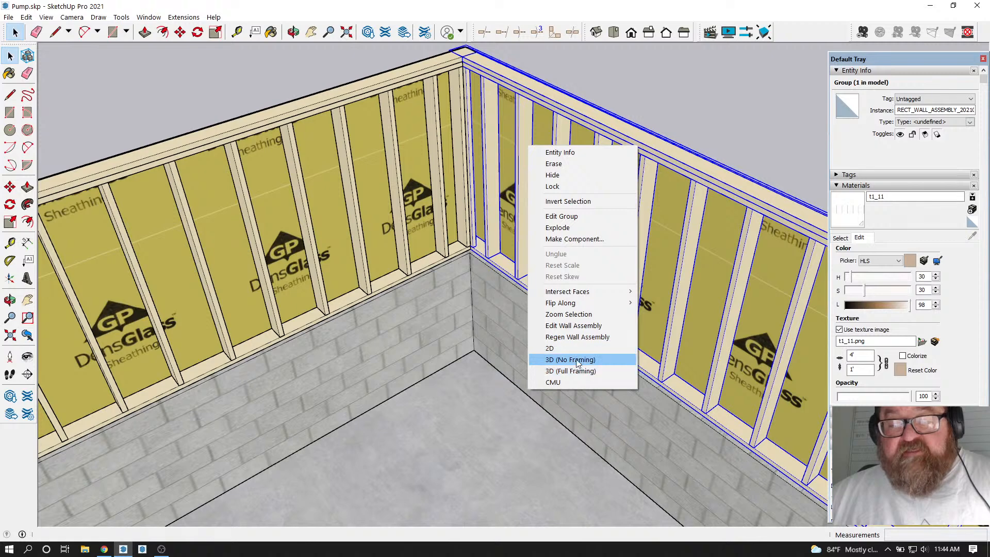
left_click(580, 326)
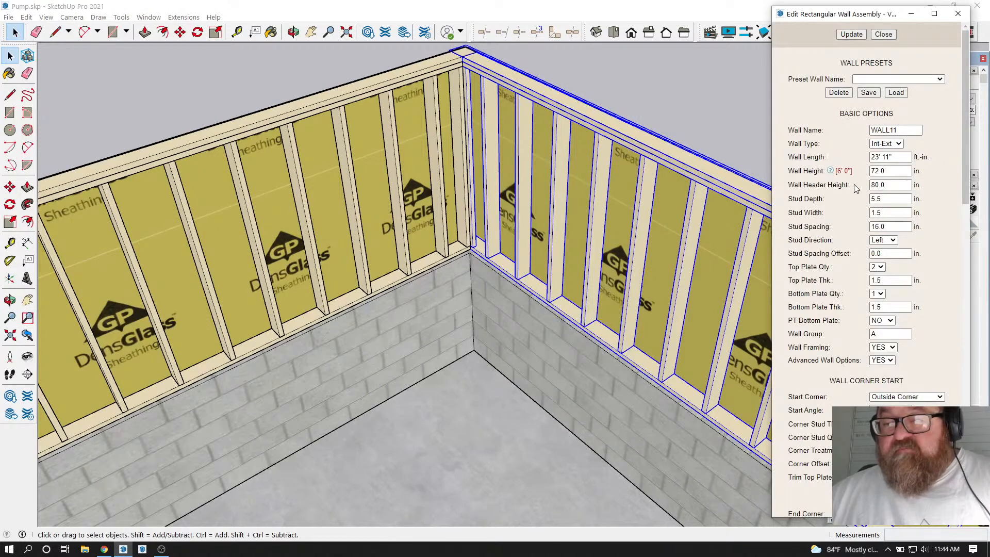
left_click(878, 330)
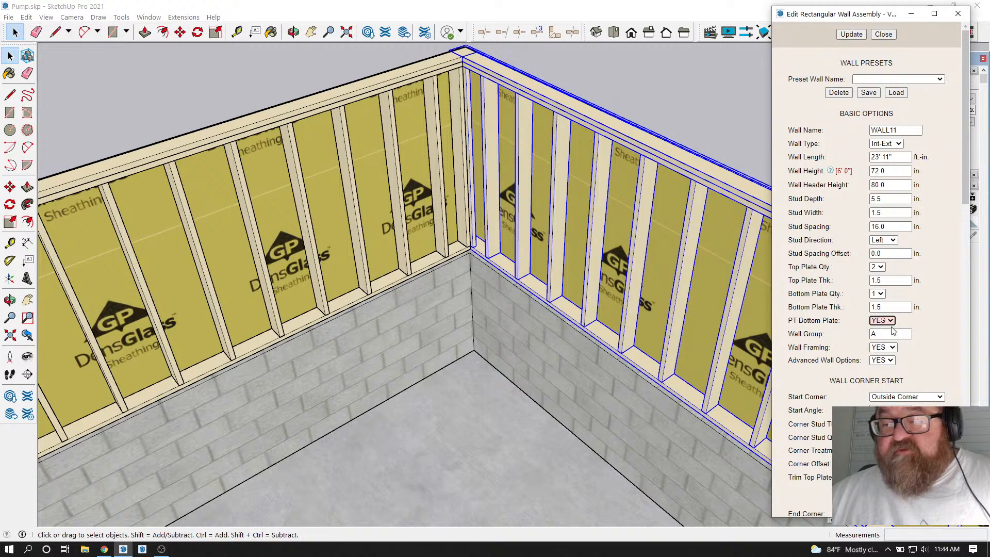
left_click(852, 34)
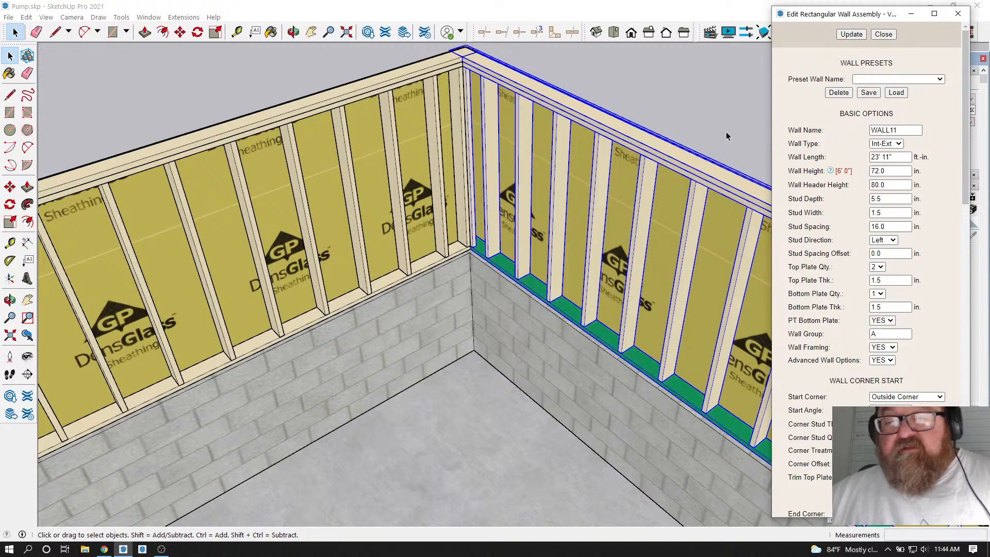
Set PT Bottom Plate to YES on the remaining 15' 11" wall and update the assembly
left_click(304, 229)
right_click(304, 227)
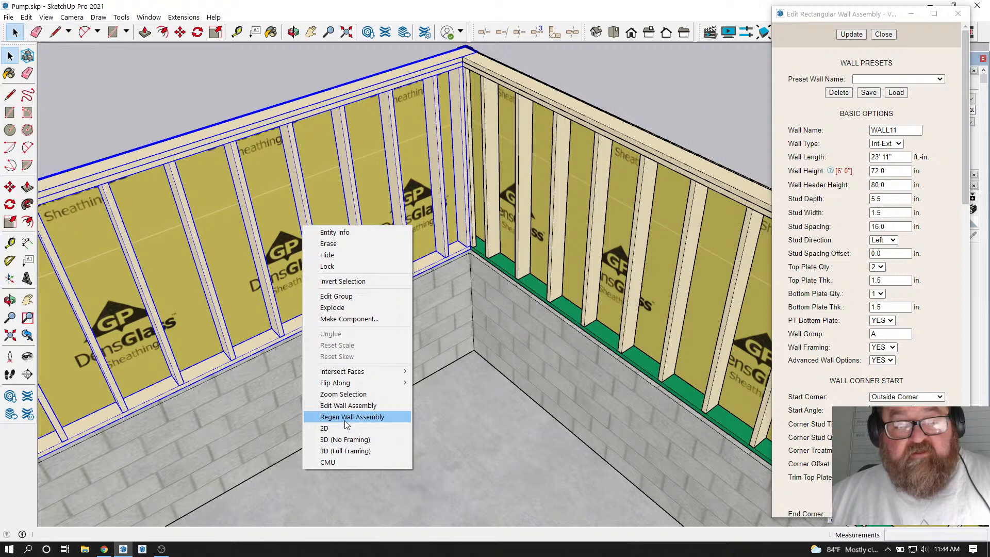
left_click(349, 406)
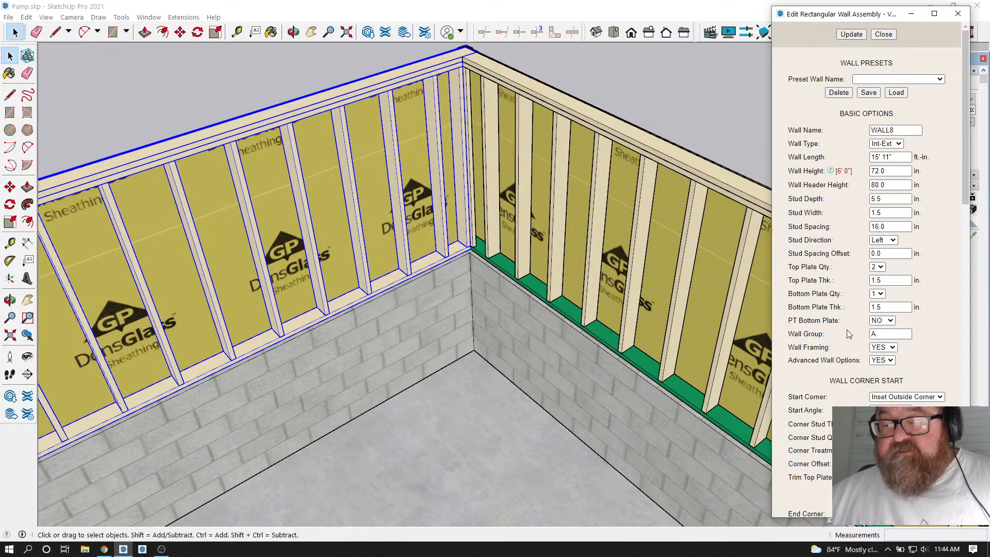
left_click(874, 334)
type("A")
left_click(891, 321)
left_click(883, 335)
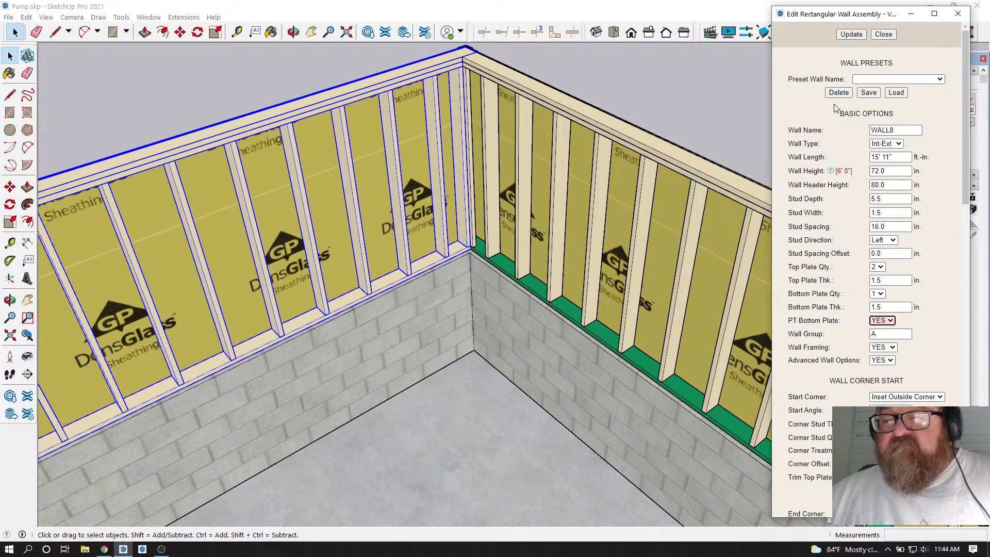
left_click(852, 34)
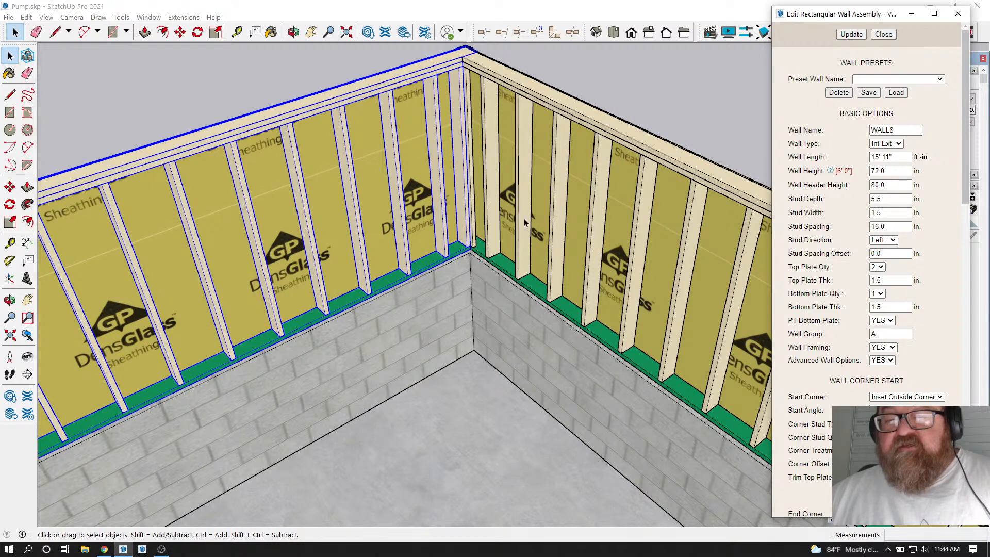
Check the pressure-treated bottom plates along the walls and at the inside corners, closing the wall editor
middle_click_drag(444, 204, 487, 211)
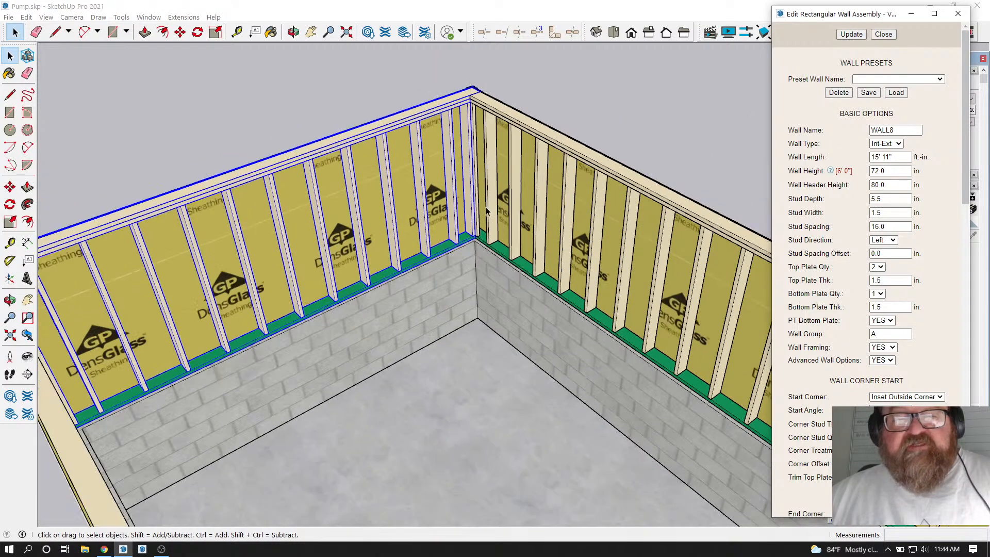
left_click(293, 32)
left_click_drag(480, 245, 626, 328)
scroll(626, 328, "down", 3)
left_click_drag(534, 358, 311, 204)
scroll(309, 198, "up", 4)
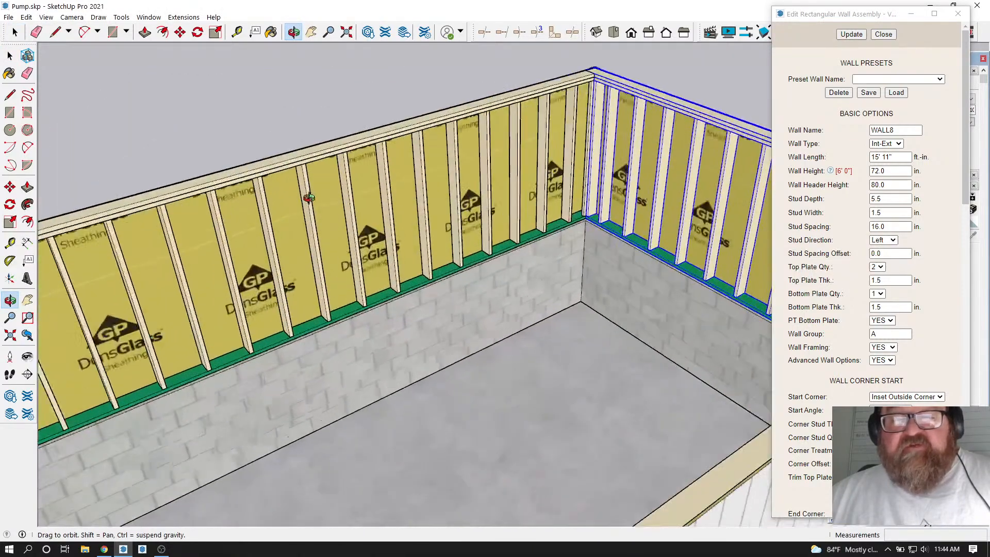
left_click(884, 34)
left_click_drag(661, 270, 635, 259)
scroll(593, 219, "up", 3)
scroll(580, 209, "up", 2)
left_click_drag(559, 213, 656, 309)
scroll(508, 227, "down", 2)
scroll(516, 232, "down", 3)
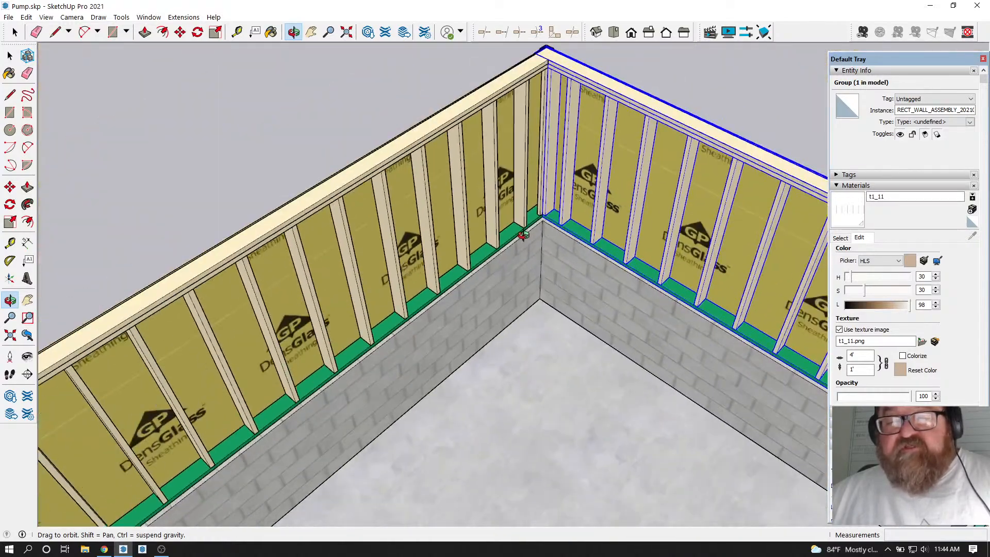
left_click_drag(579, 283, 492, 469)
scroll(528, 212, "up", 4)
scroll(529, 212, "up", 1)
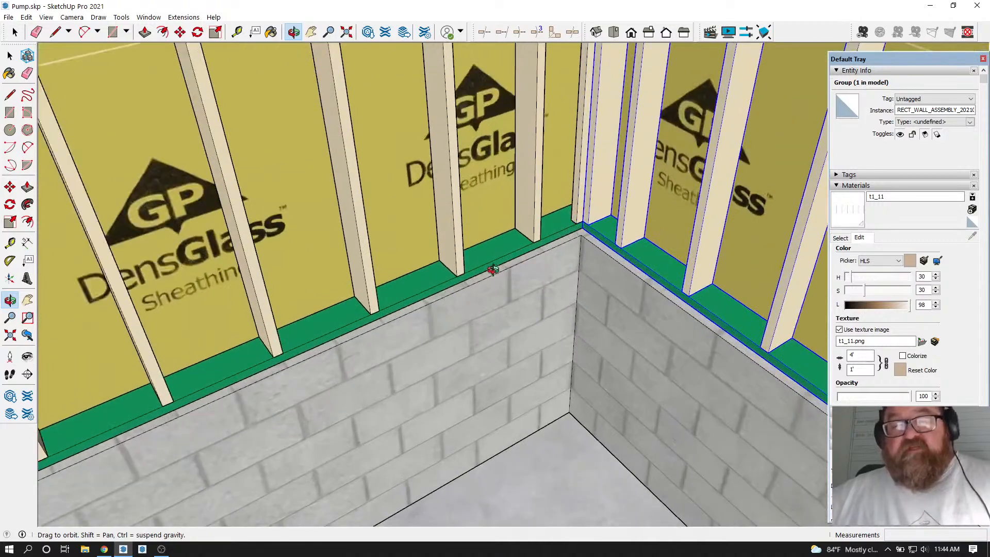
left_click_drag(501, 262, 475, 243)
scroll(475, 232, "up", 2)
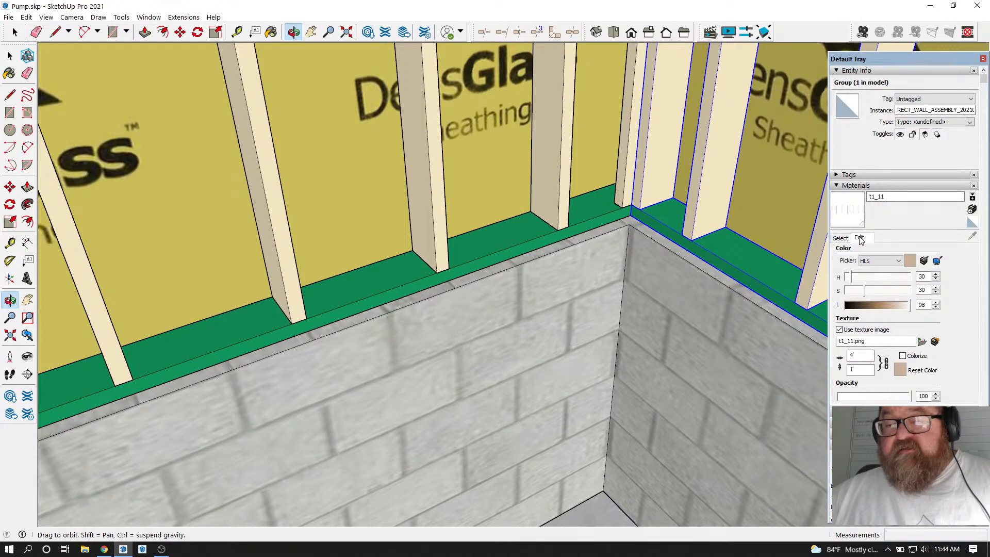
Sample the medeek_lumberpt material from the bottom plate and set its colour to hue 147, saturation 48 and lightness 50
left_click(841, 238)
left_click(972, 236)
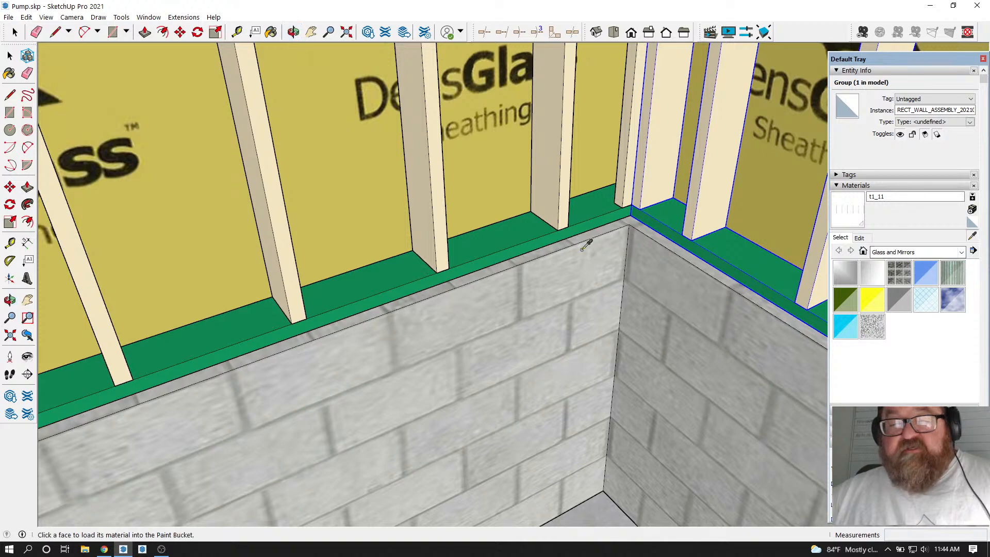
left_click(529, 228)
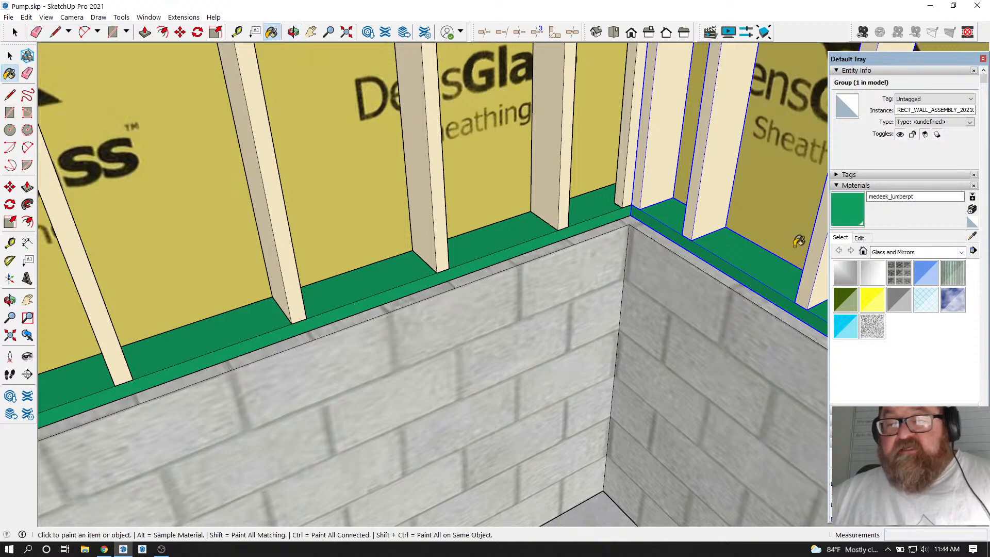
left_click(859, 240)
left_click_drag(866, 307, 873, 307)
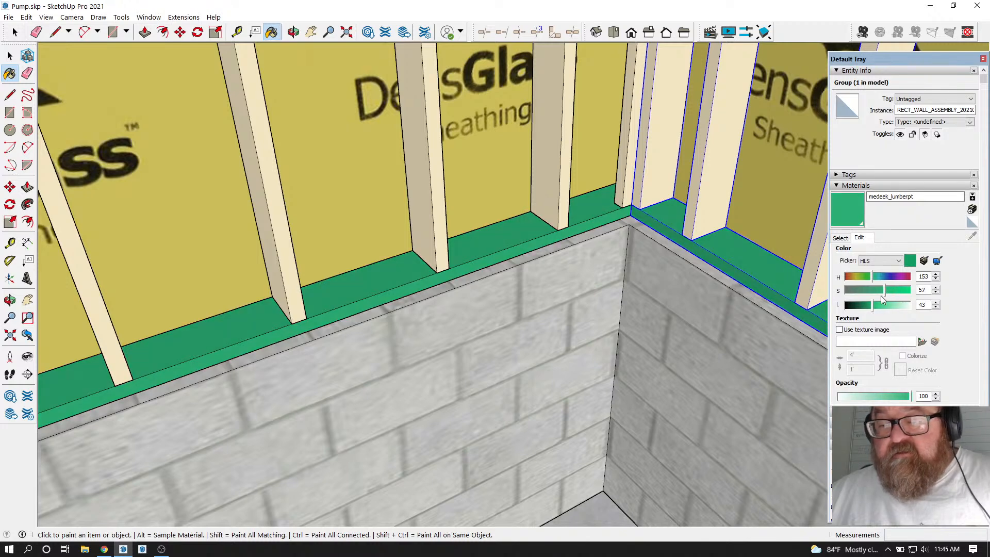
left_click_drag(875, 307, 880, 308)
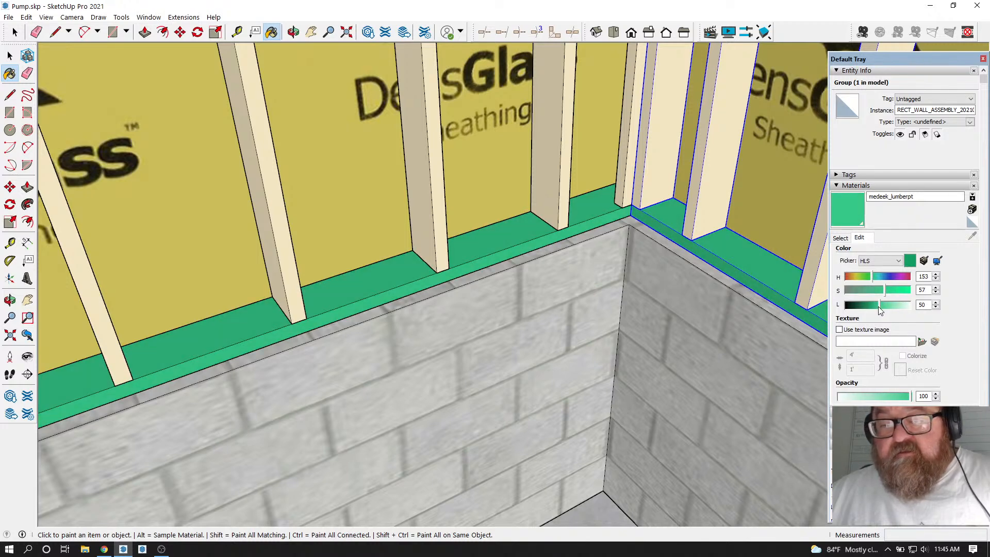
left_click(869, 277)
left_click_drag(865, 276, 871, 279)
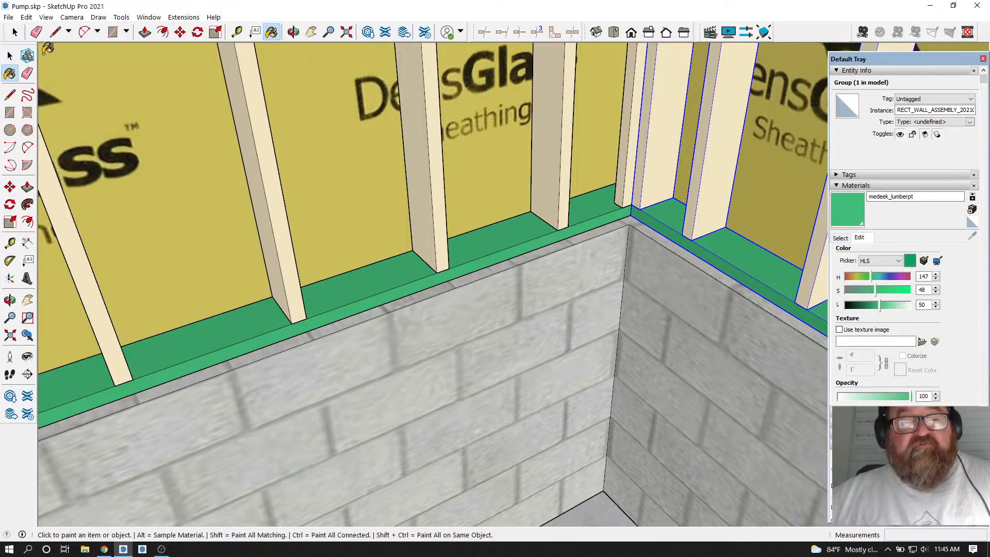
Examine the green treated bottom plates around the walls from inside and outside the building, finishing with nothing selected
left_click(17, 36)
left_click(450, 227)
scroll(569, 303, "down", 6)
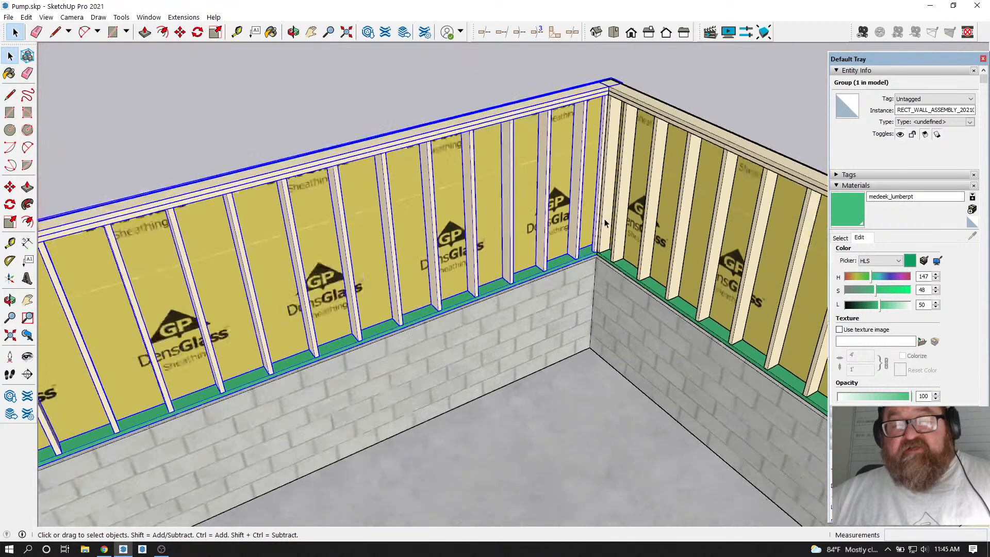
scroll(606, 222, "down", 5)
left_click(300, 32)
left_click_drag(569, 388, 382, 330)
scroll(351, 199, "up", 5)
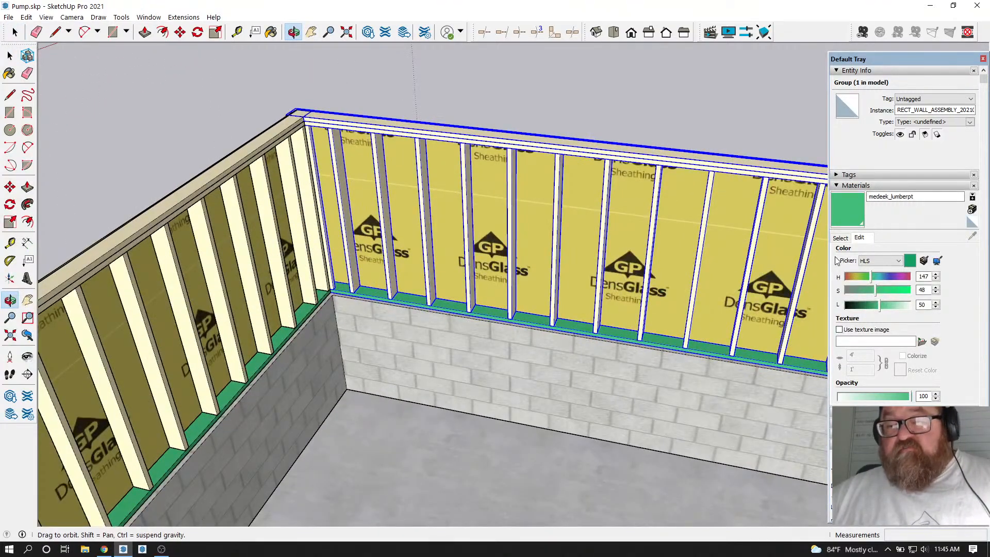
left_click_drag(590, 311, 584, 311)
scroll(669, 275, "down", 5)
left_click_drag(355, 289, 364, 259)
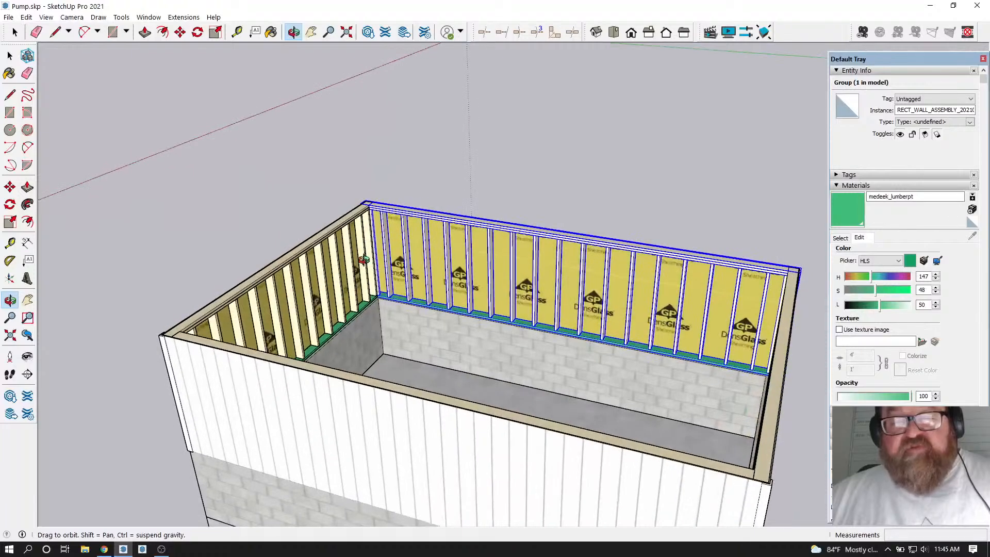
scroll(363, 260, "down", 4)
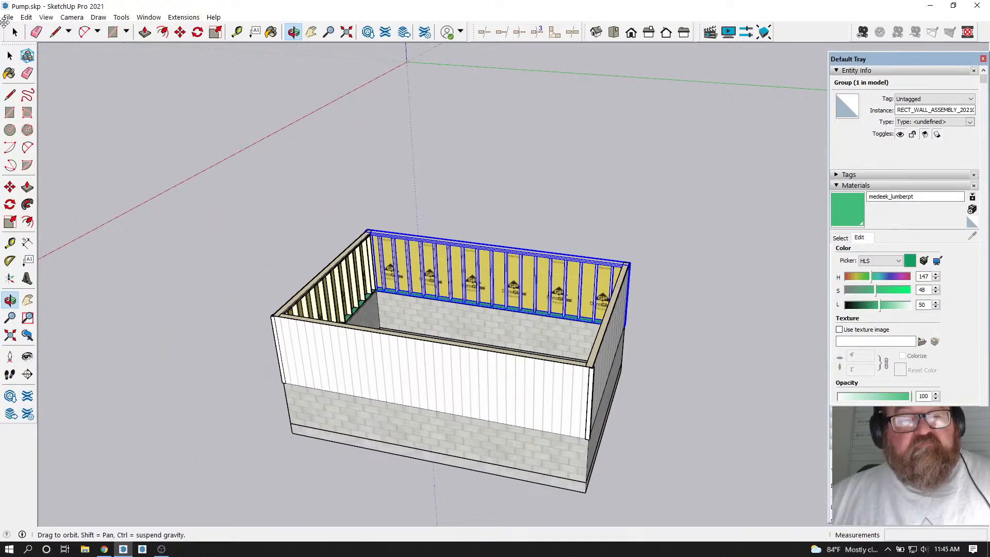
left_click(10, 56)
left_click(254, 270)
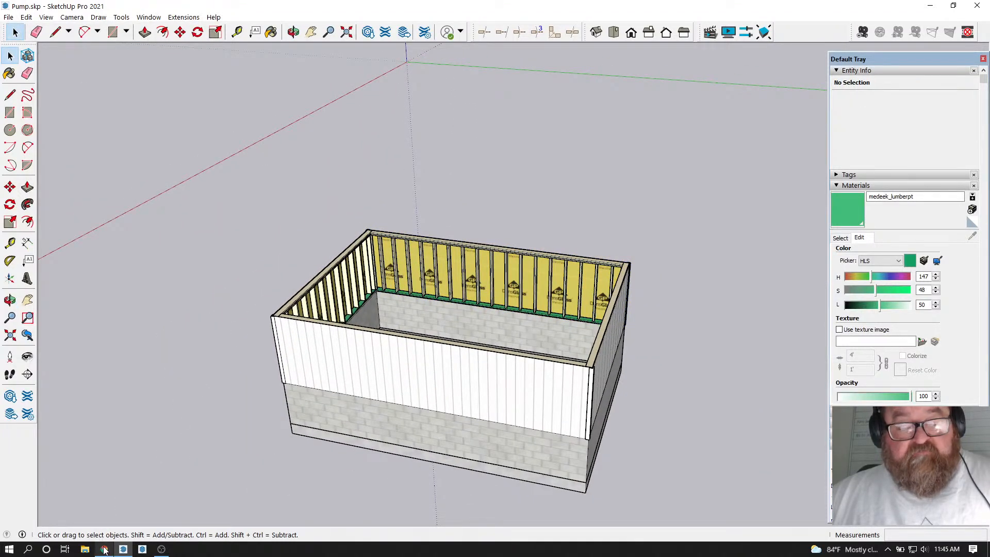
Switch to YouTube Studio to check the live stream and its chat, and return to the SketchUp model
left_click(104, 550)
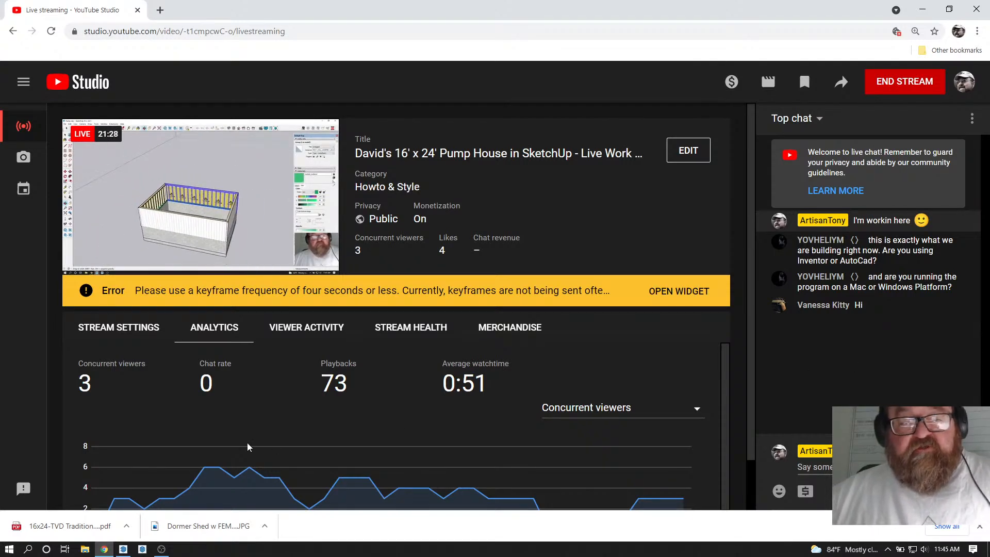
left_click(123, 549)
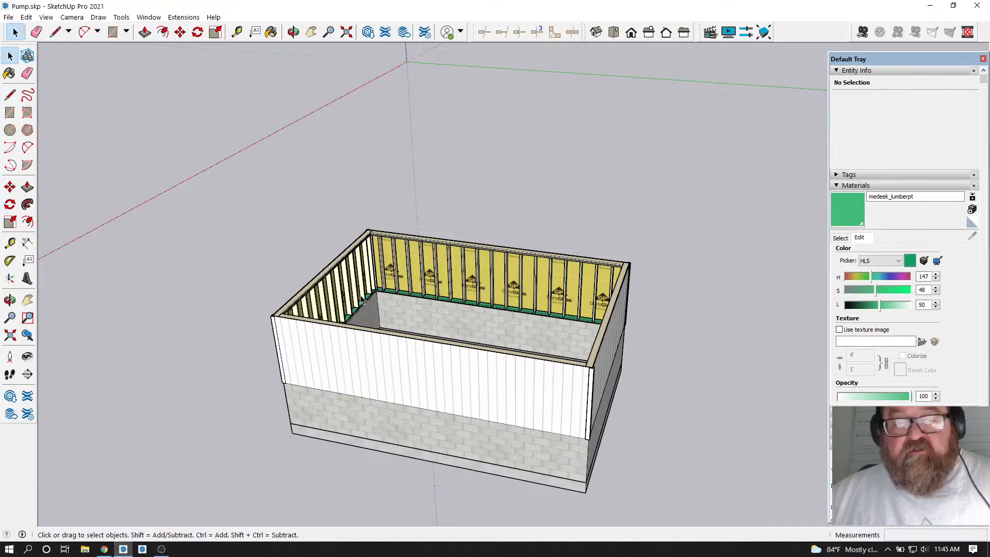
Place two vertical guides on the long front block wall, one in from its end edge and the second 32" farther along
left_click(292, 33)
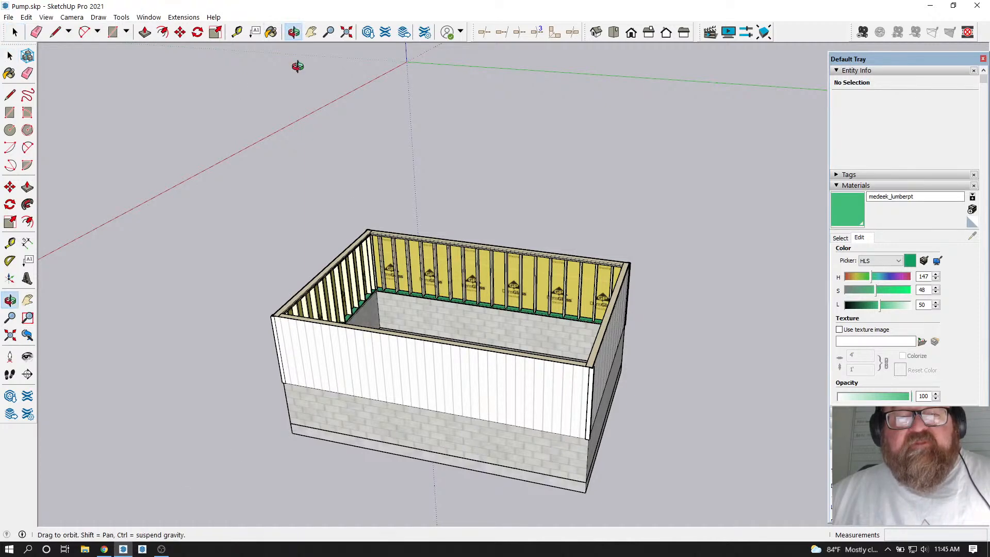
scroll(468, 414, "up", 3)
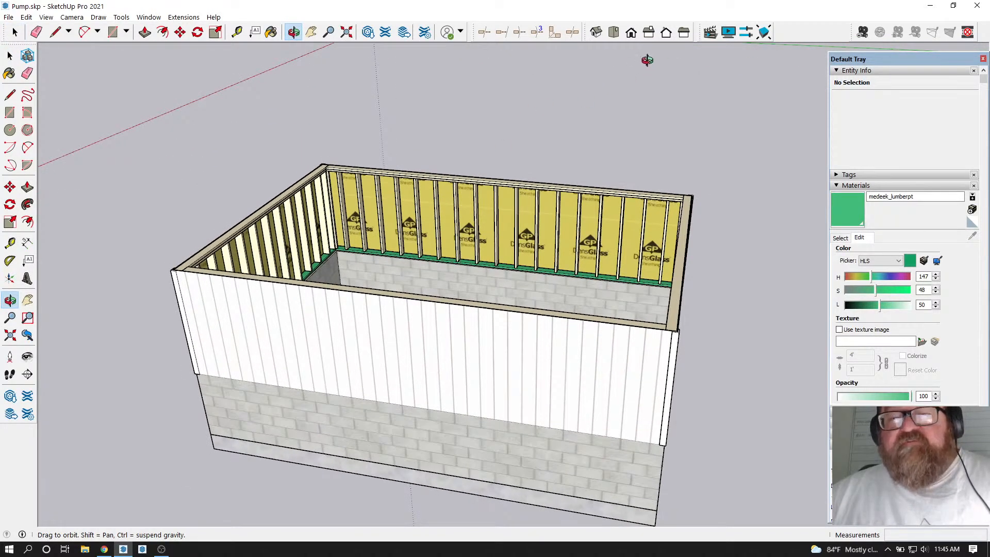
left_click(615, 32)
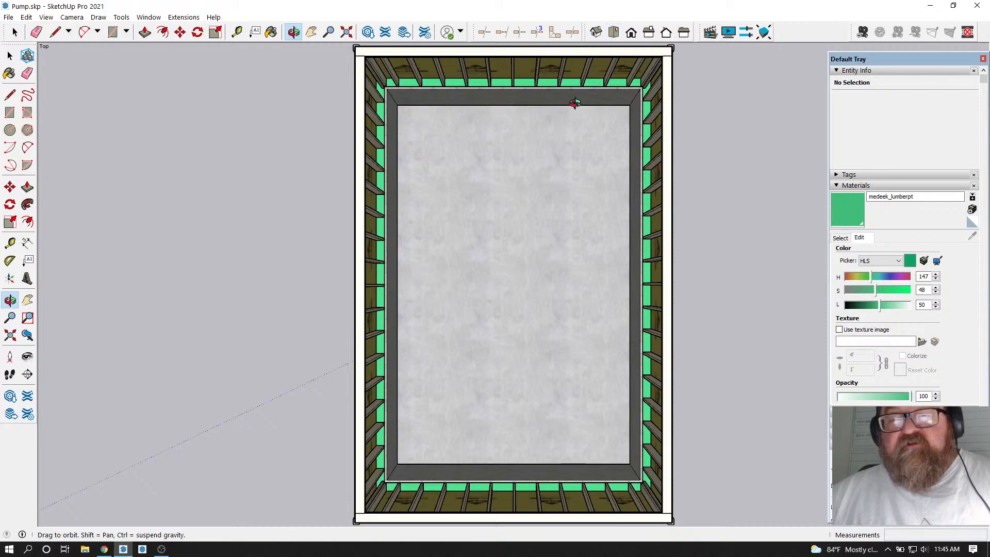
left_click_drag(621, 397, 332, 192)
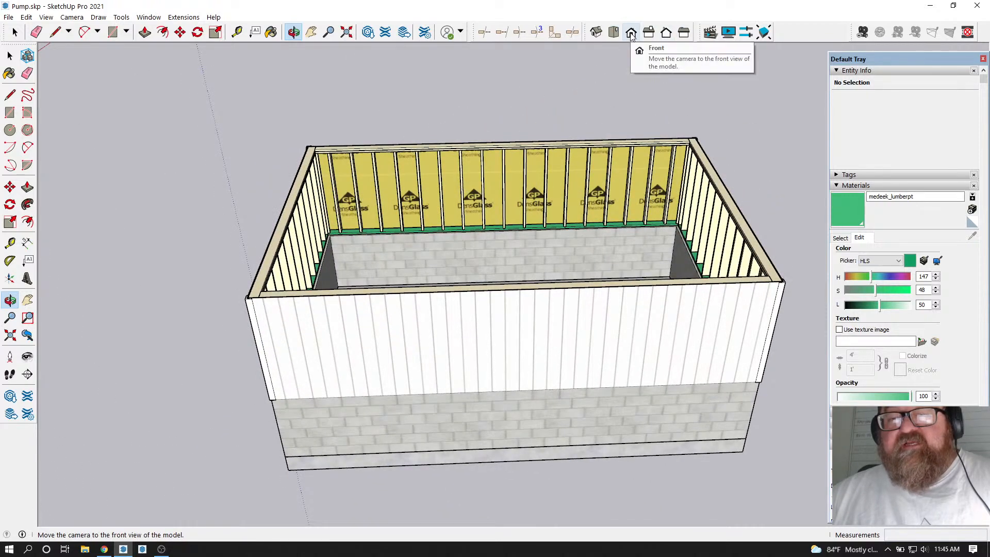
left_click(614, 33)
left_click_drag(699, 306, 495, 311)
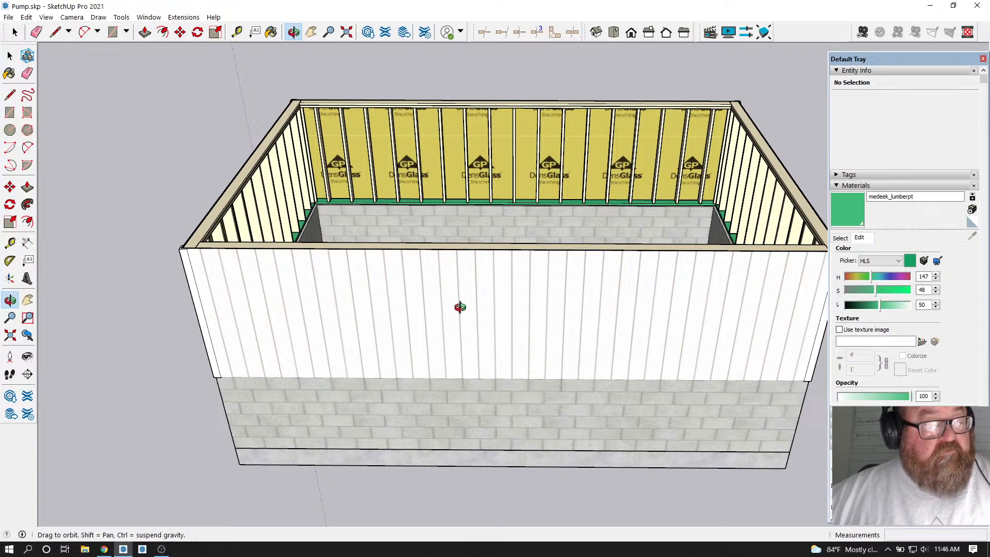
left_click(237, 32)
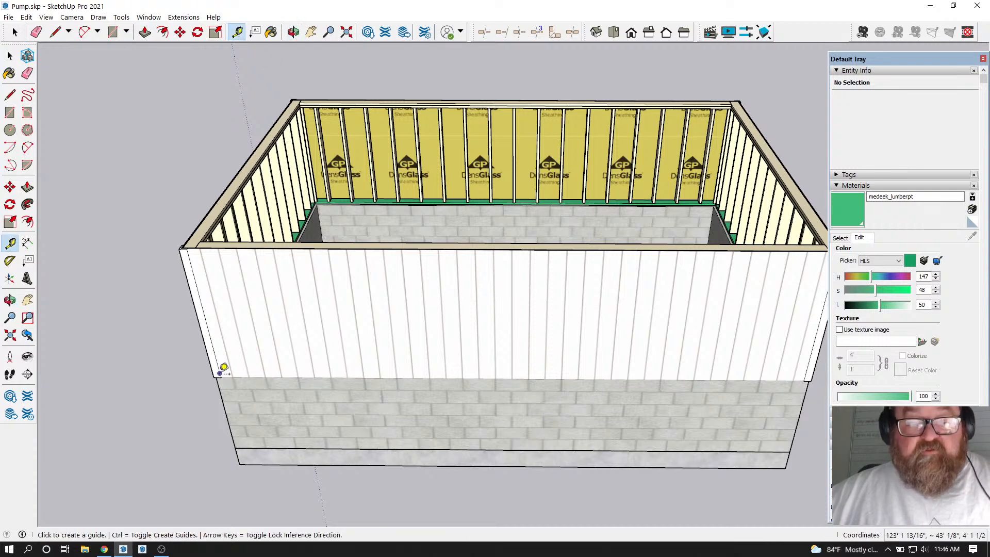
left_click(223, 401)
key("Return")
left_click(271, 403)
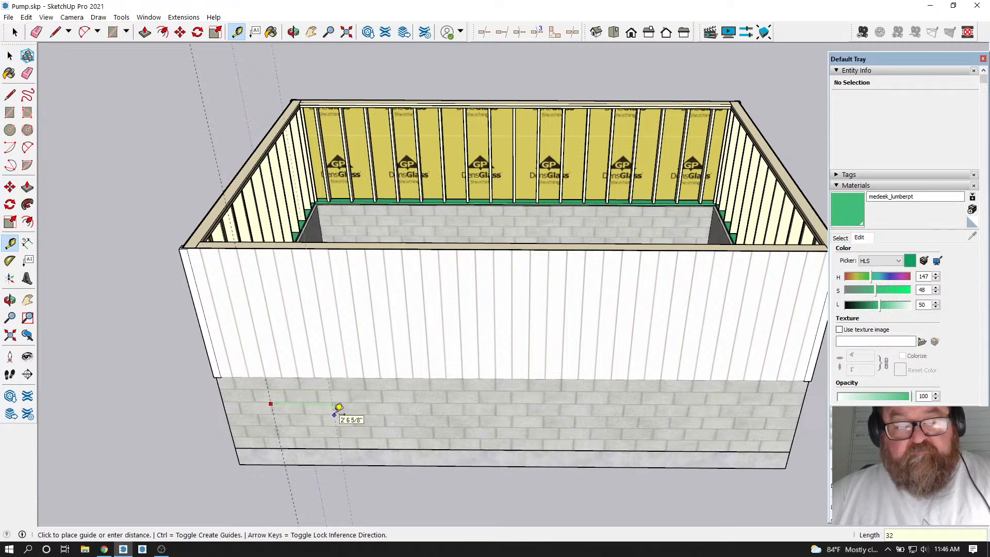
key("Return")
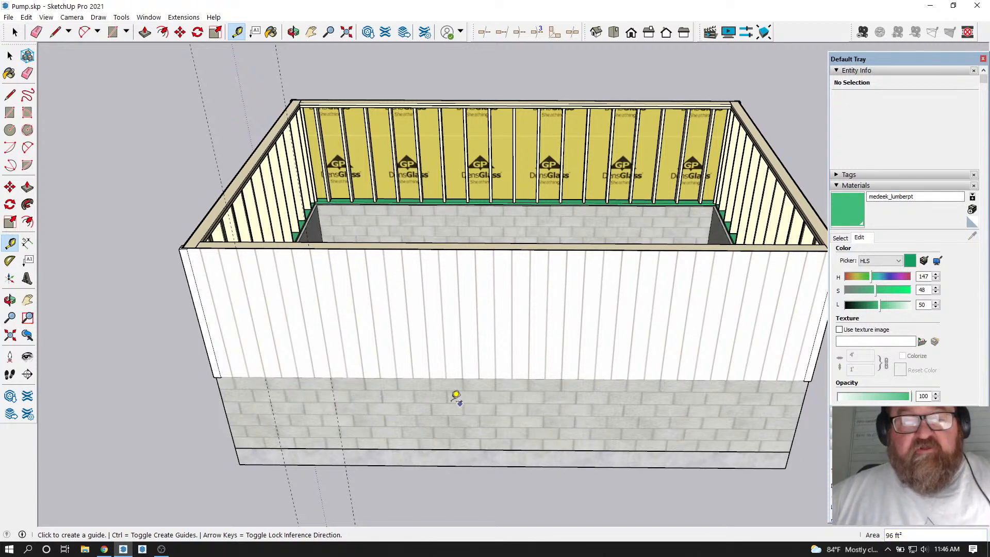
Offset another vertical guide 4'8" from the second guide along the front block wall
left_click(338, 420)
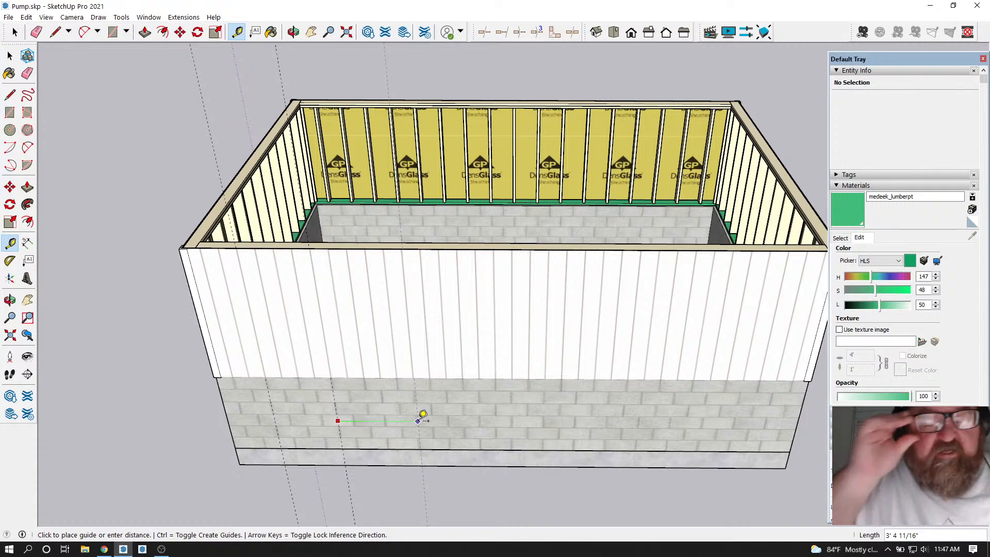
type("4'8")
key("Return")
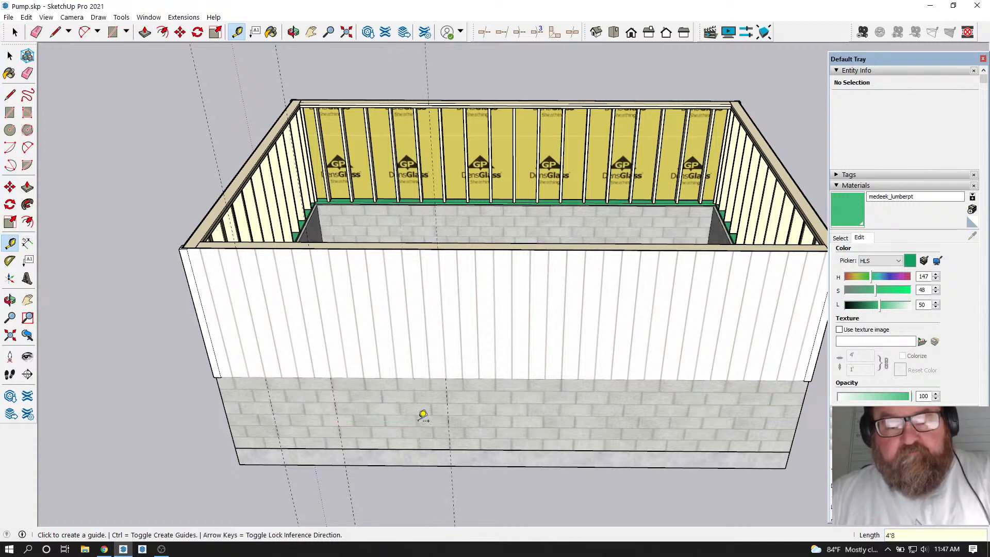
Add five more vertical guides along the front block wall, each offset 24" from the one before
left_click(448, 426)
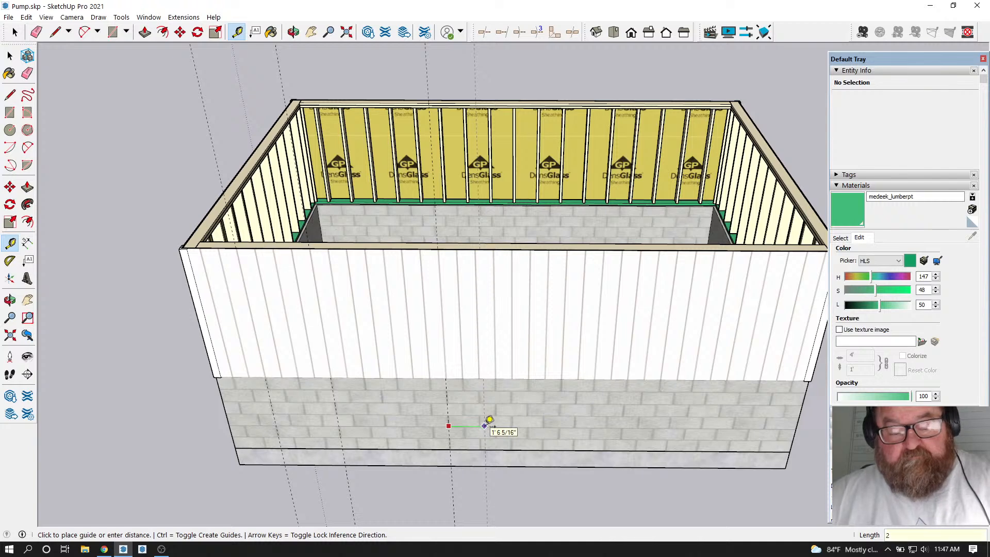
type("4")
key("Return")
left_click(497, 478)
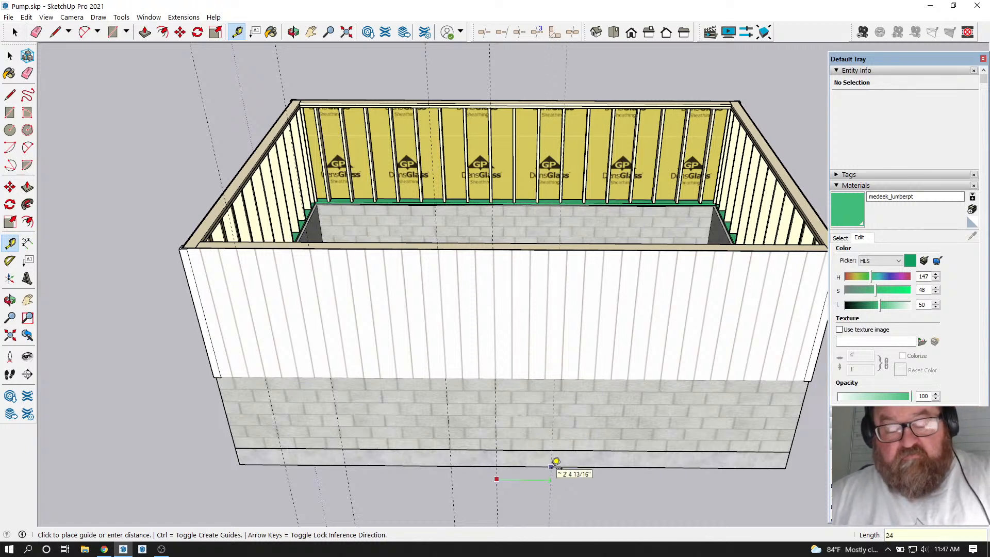
type("4")
key("Return")
left_click(542, 483)
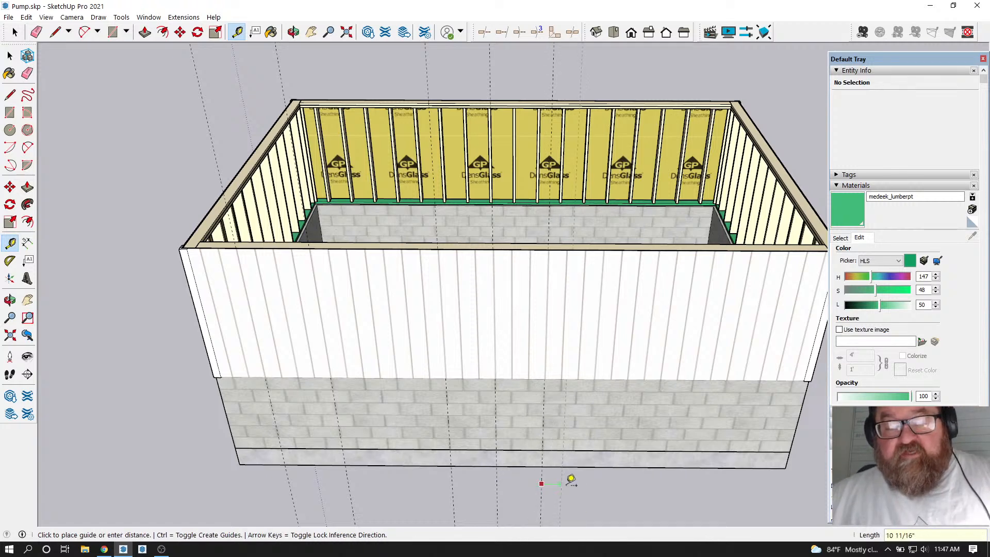
type("24")
key("Return")
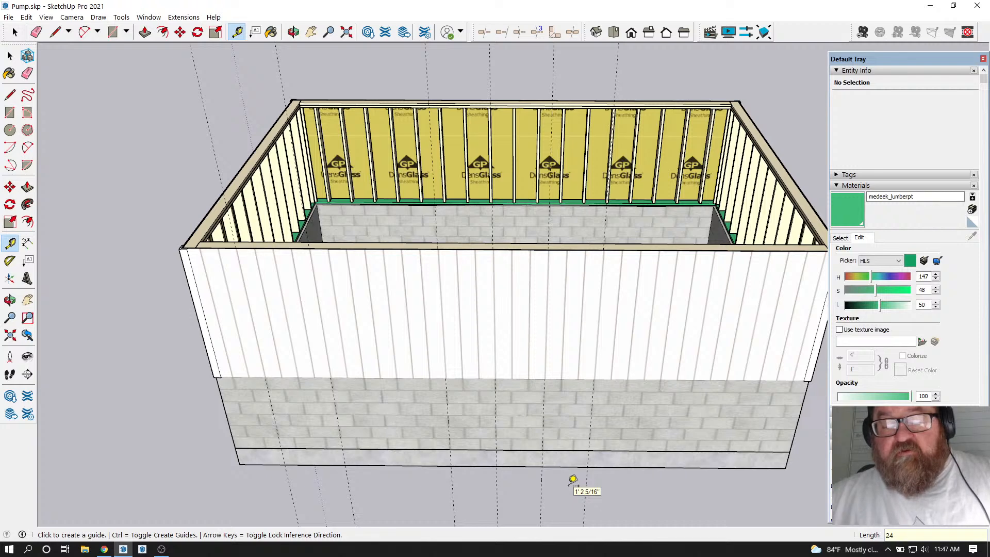
left_click(586, 485)
type("24")
key("Return")
left_click(631, 484)
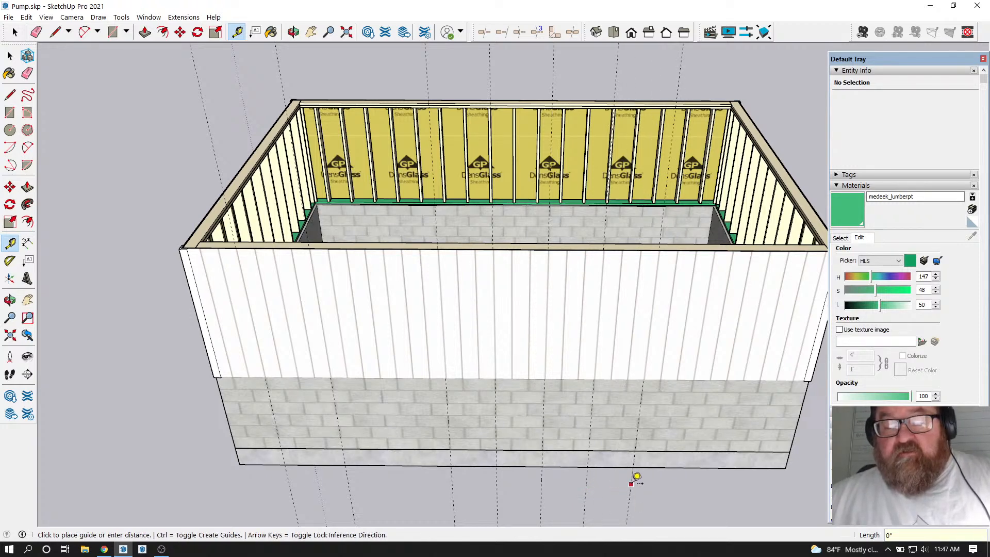
type("24")
key("Return")
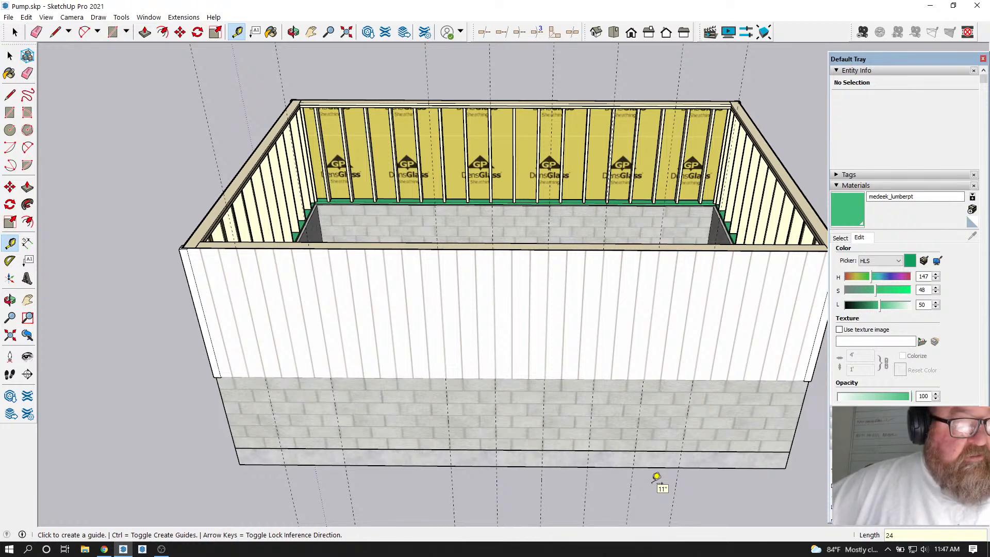
left_click(677, 481)
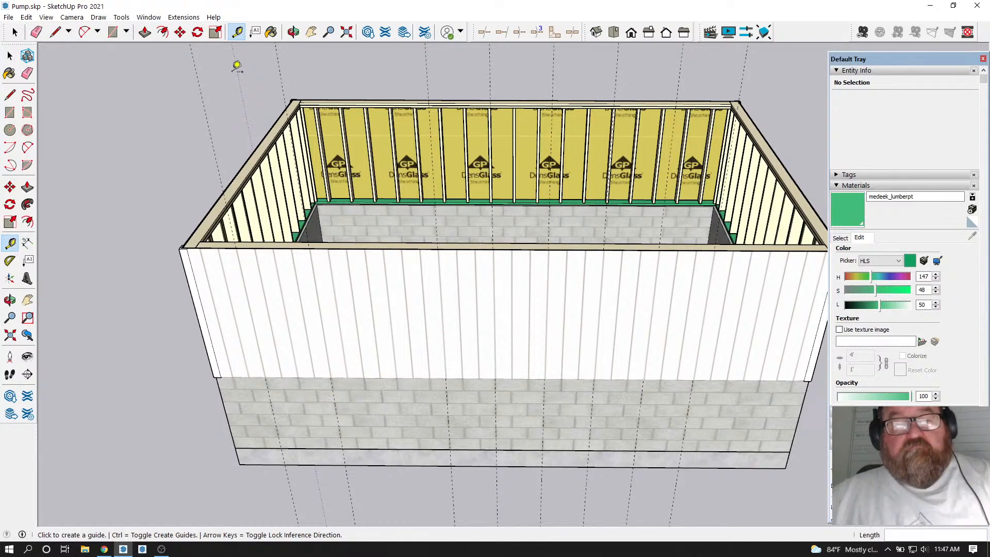
Collapse the materials settings, expand the tag list and widen its name column to fit the full tag names
left_click(293, 32)
left_click_drag(320, 319, 389, 252)
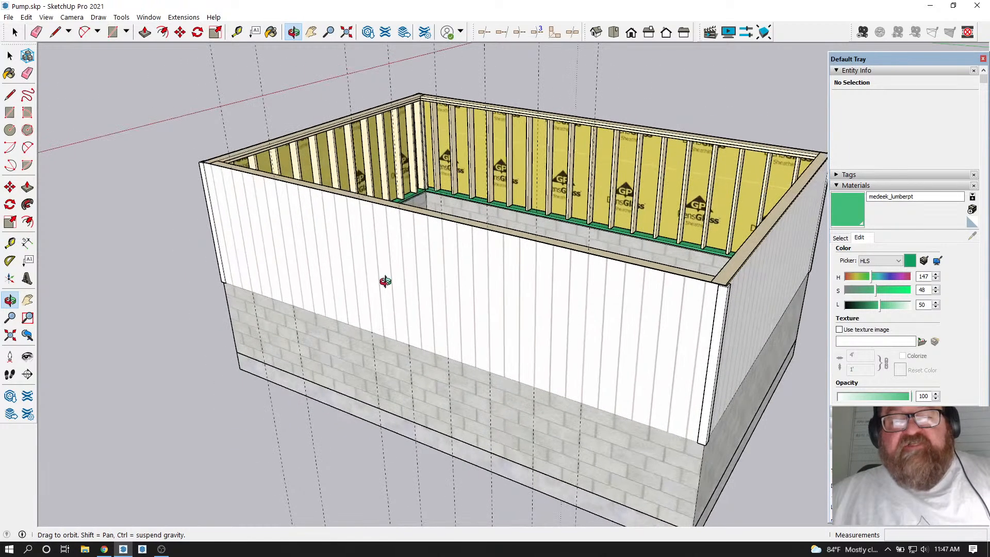
left_click_drag(401, 289, 464, 299)
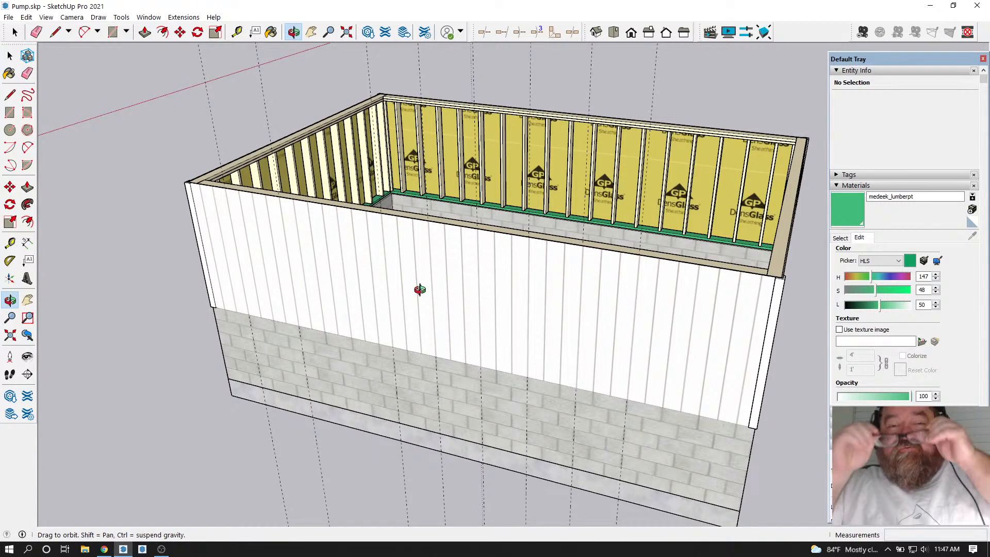
left_click_drag(420, 289, 529, 279)
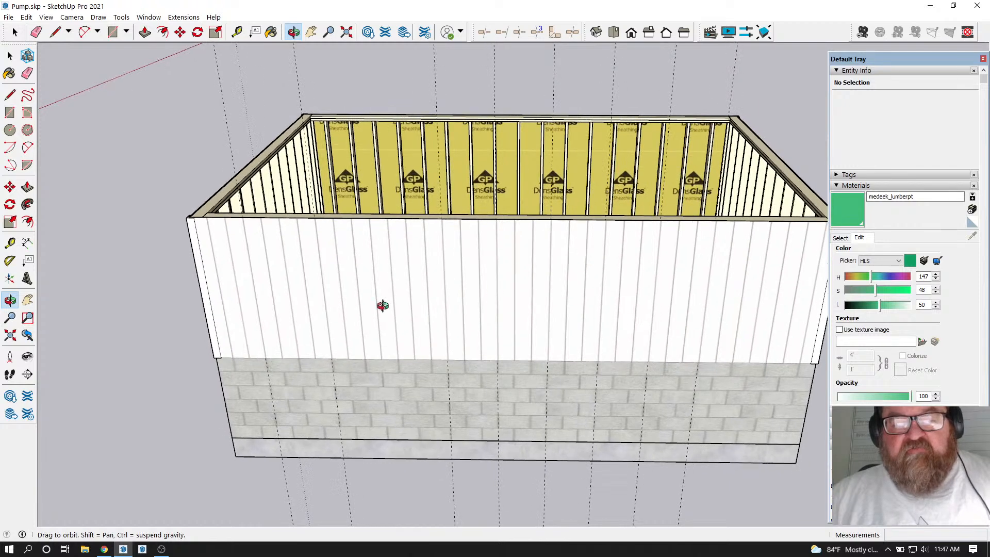
left_click_drag(354, 309, 383, 293)
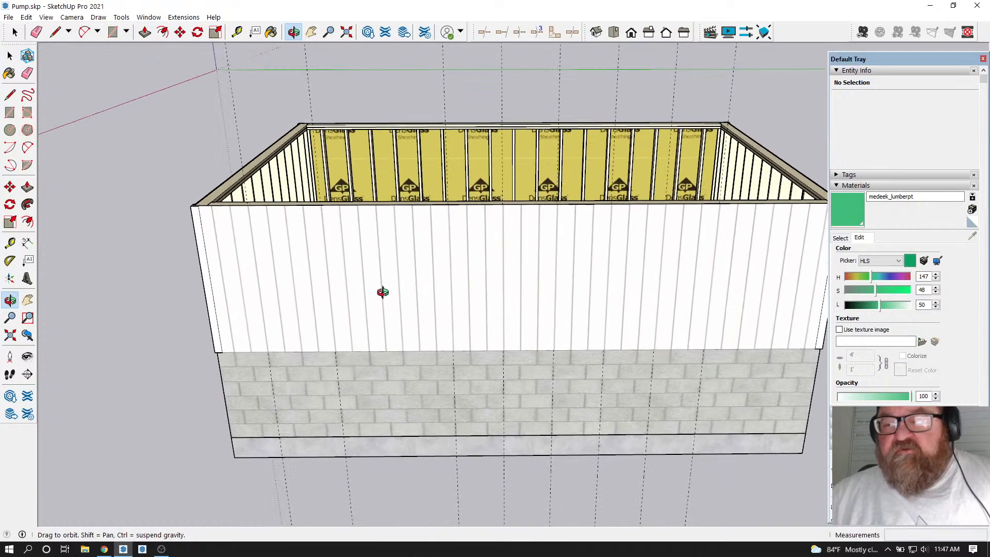
left_click(848, 186)
left_click(838, 176)
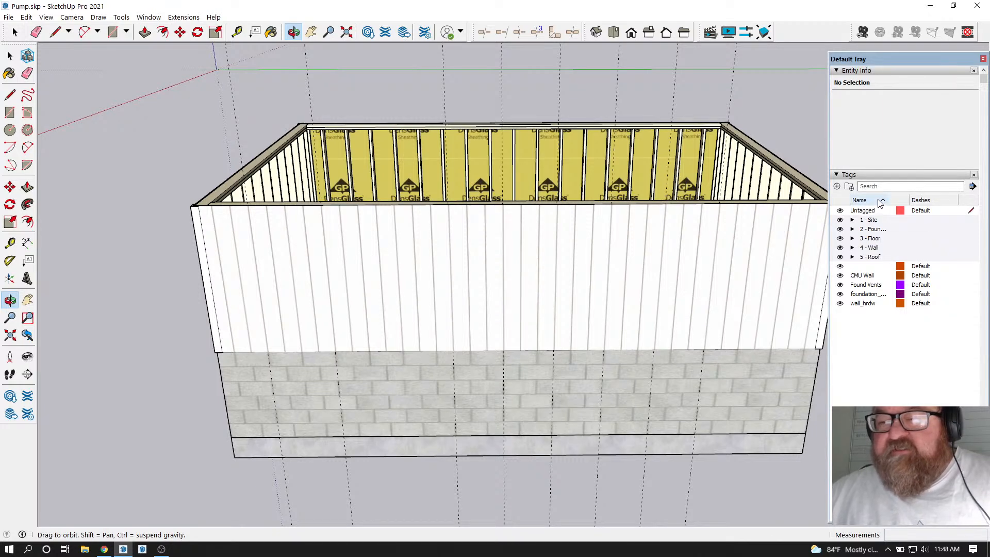
left_click_drag(889, 201, 917, 197)
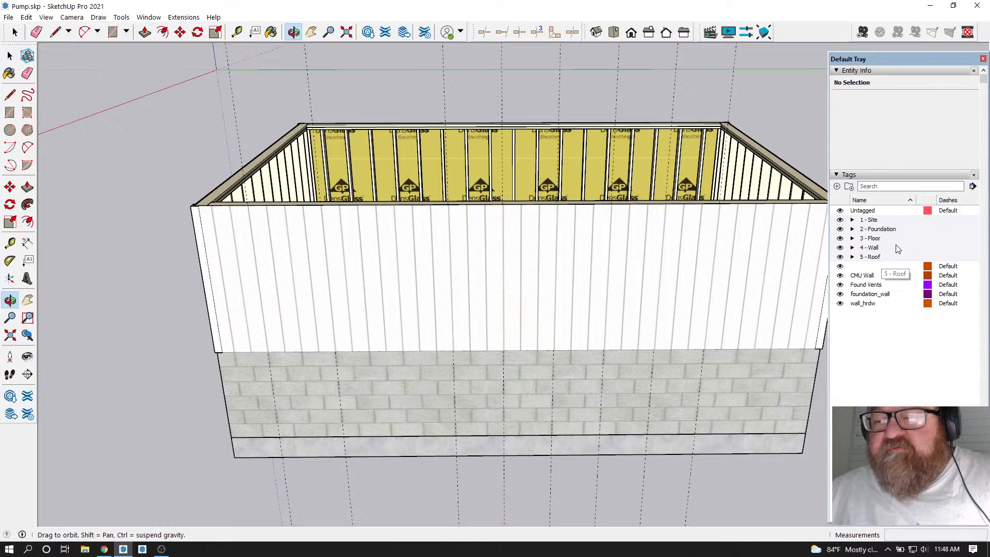
Hide and show the 4 - Wall tag folder to check what it controls, and look through the tags inside it
left_click(840, 248)
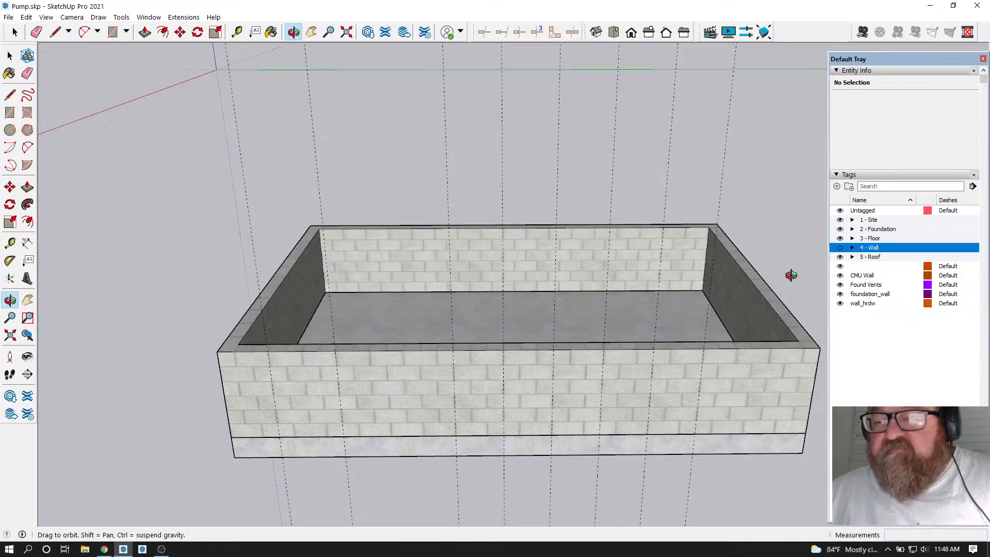
left_click(840, 249)
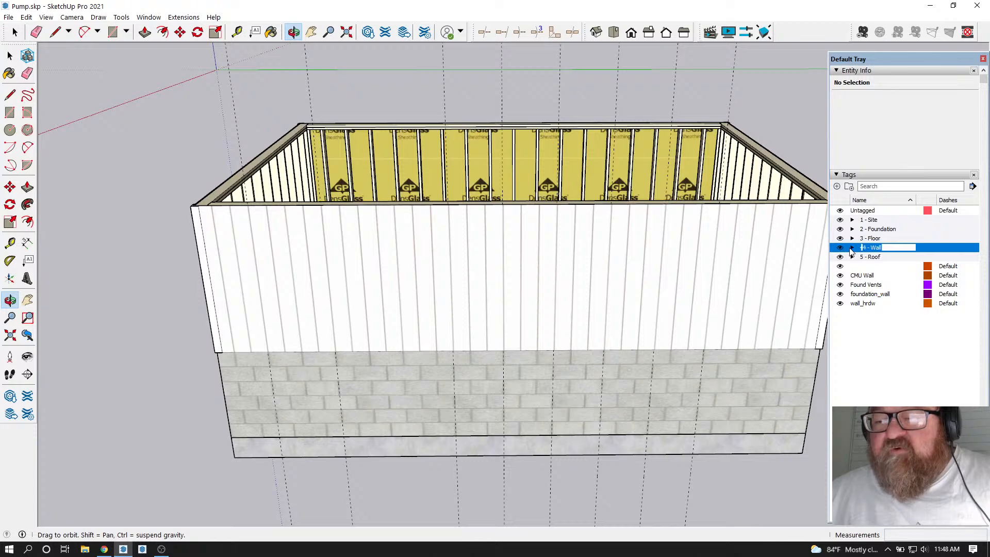
left_click(853, 248)
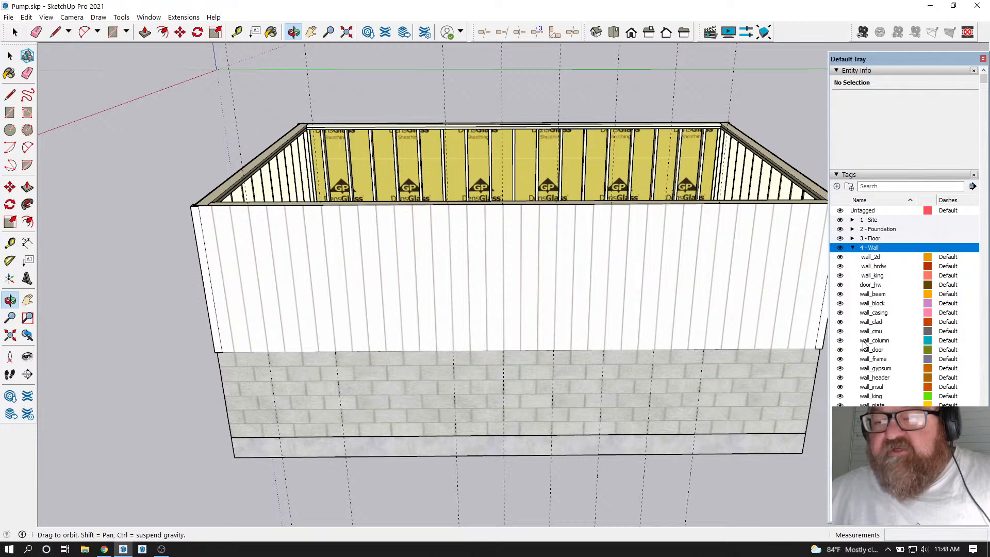
left_click(853, 248)
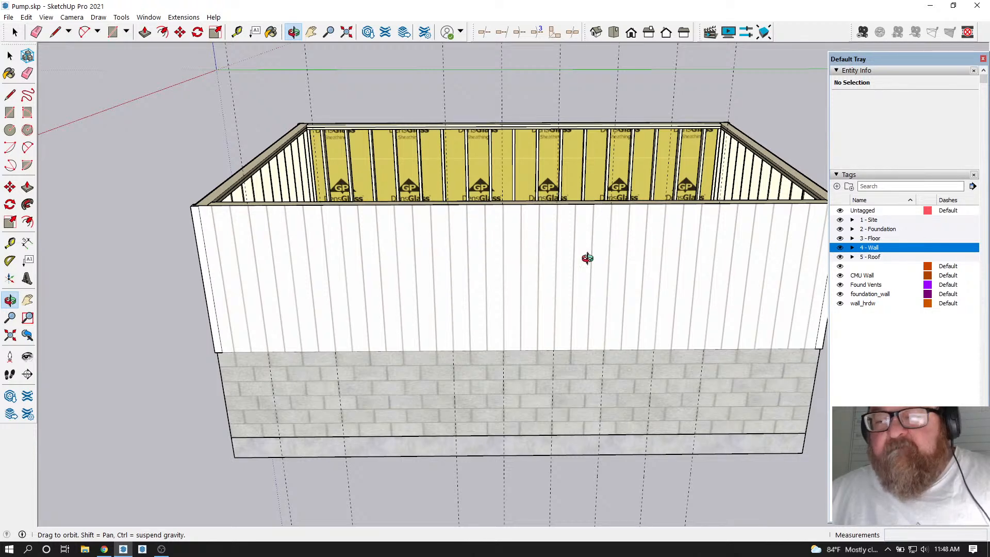
Clear the Wall King and Wall Trimmer layer names in the Medeek Wall global layer settings and save the settings
left_click(184, 17)
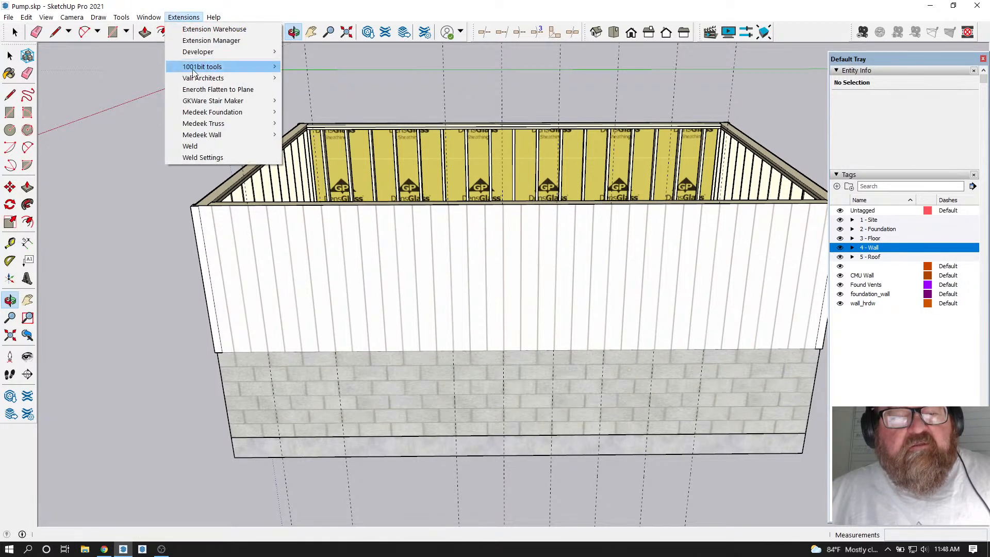
mouse_move(205, 135)
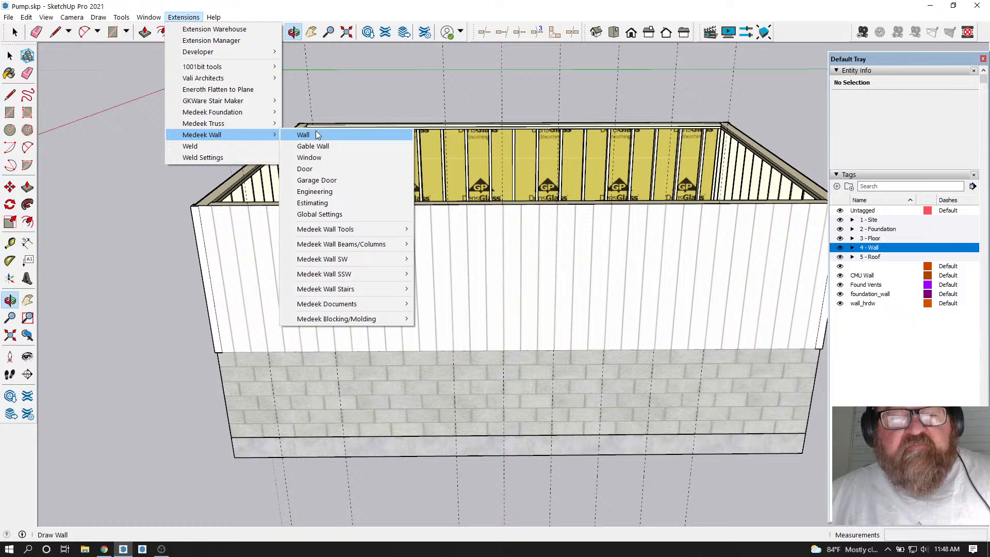
left_click(385, 214)
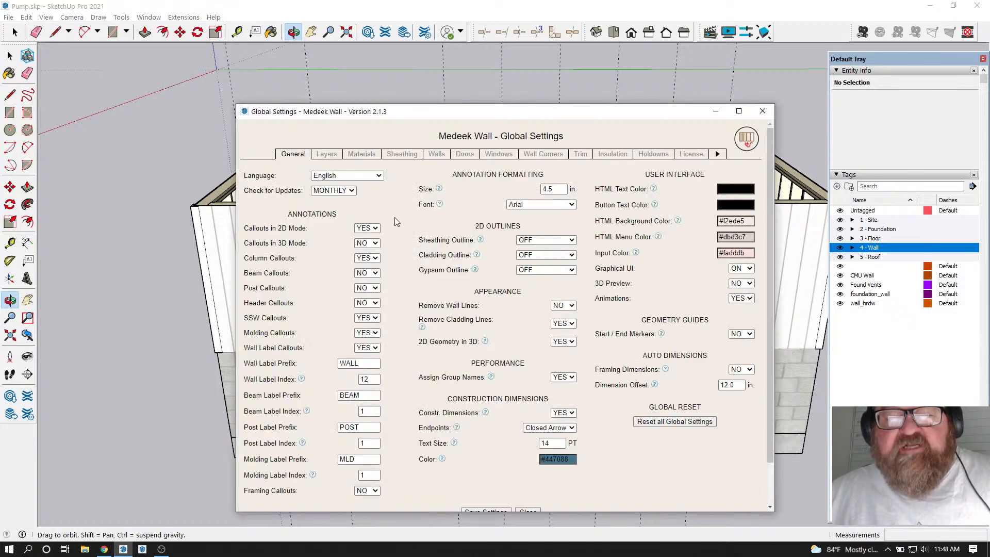
left_click(328, 154)
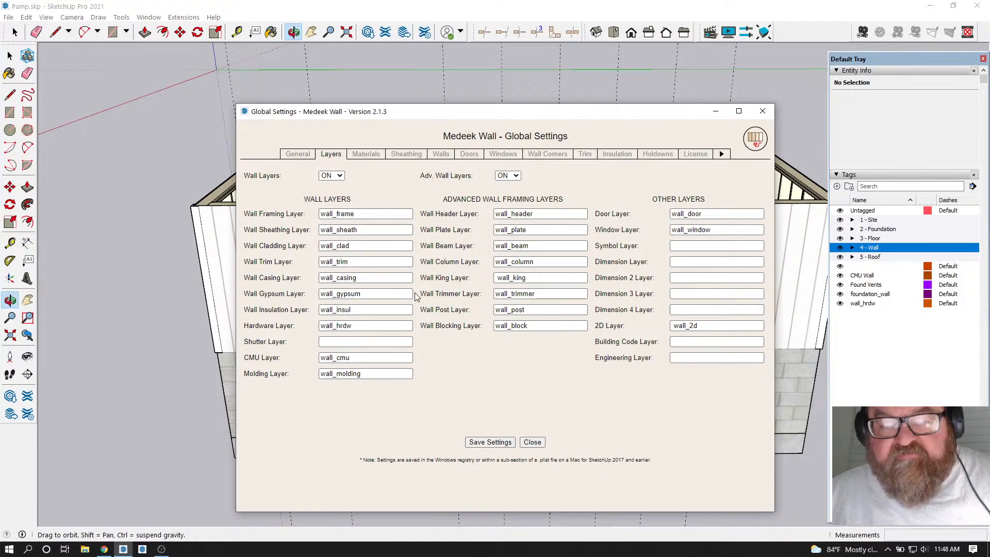
triple_click(536, 280)
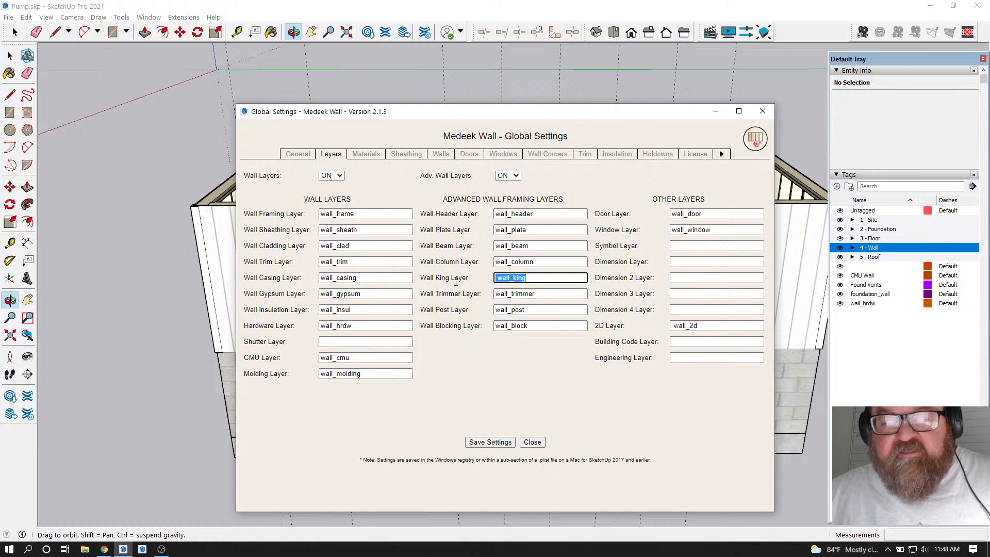
key("BackSpace")
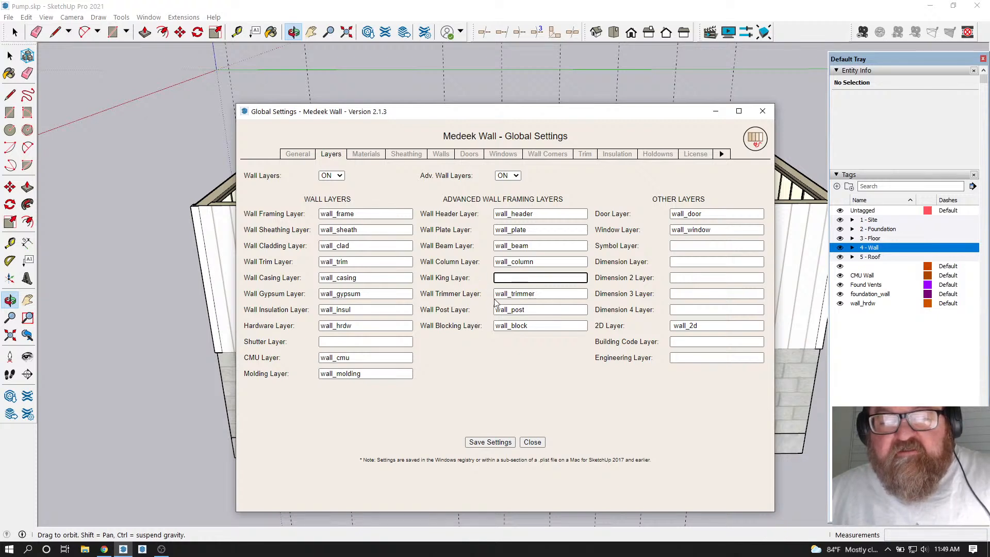
triple_click(544, 293)
key("BackSpace")
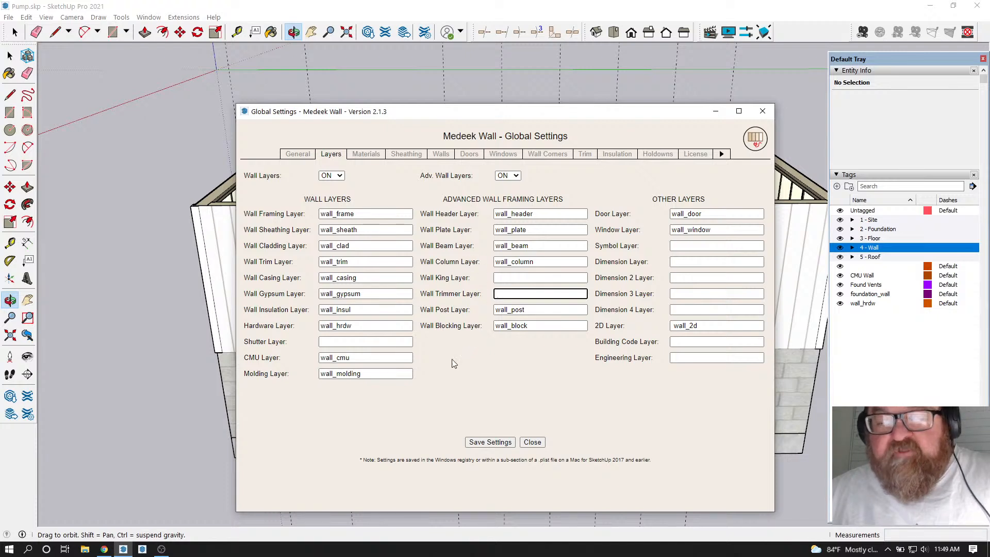
left_click(479, 444)
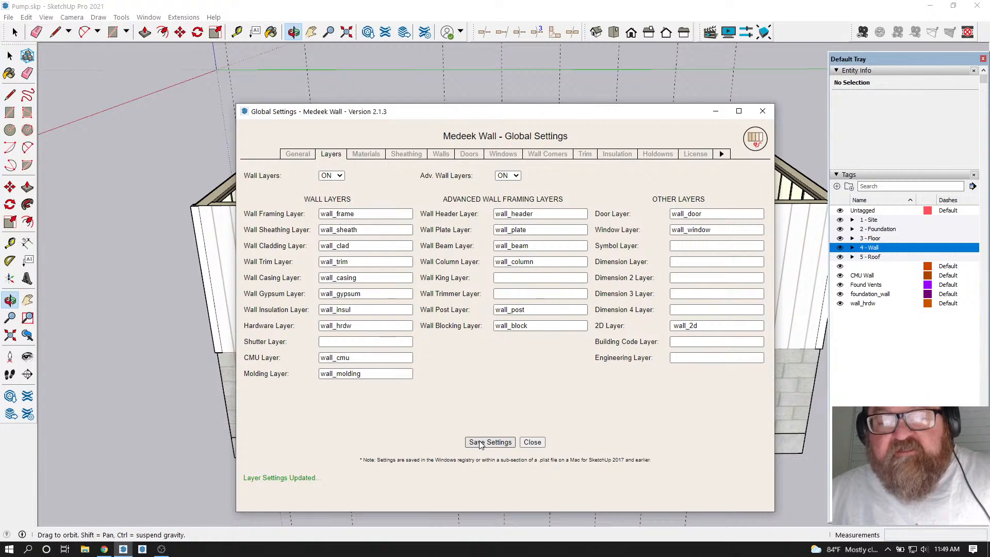
left_click(762, 111)
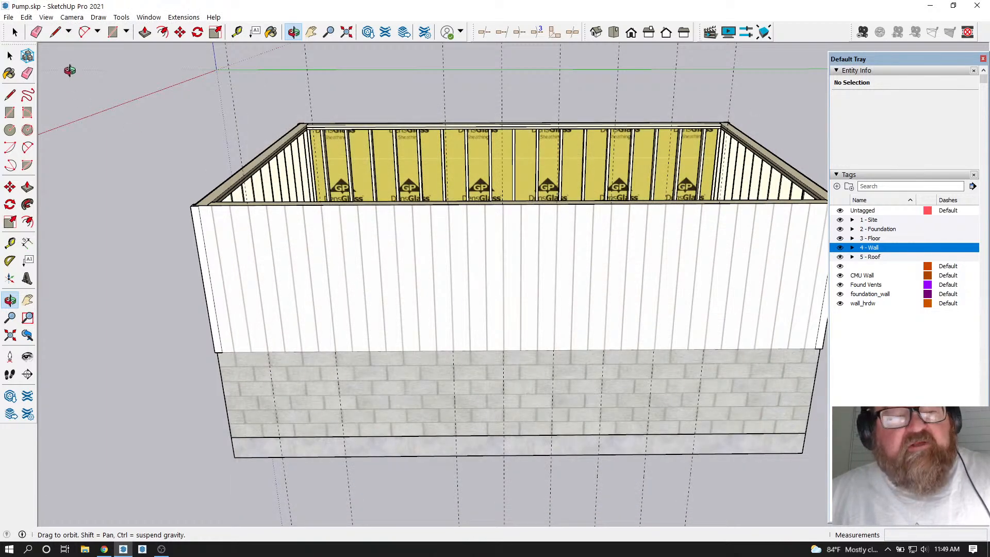
Regenerate the front framed wall assembly
left_click(14, 32)
right_click(336, 258)
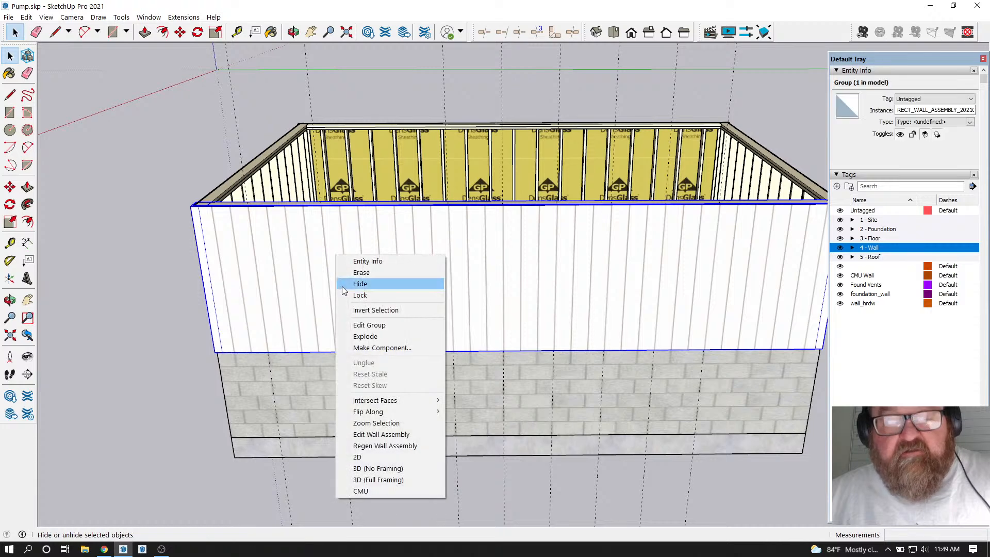
left_click(388, 446)
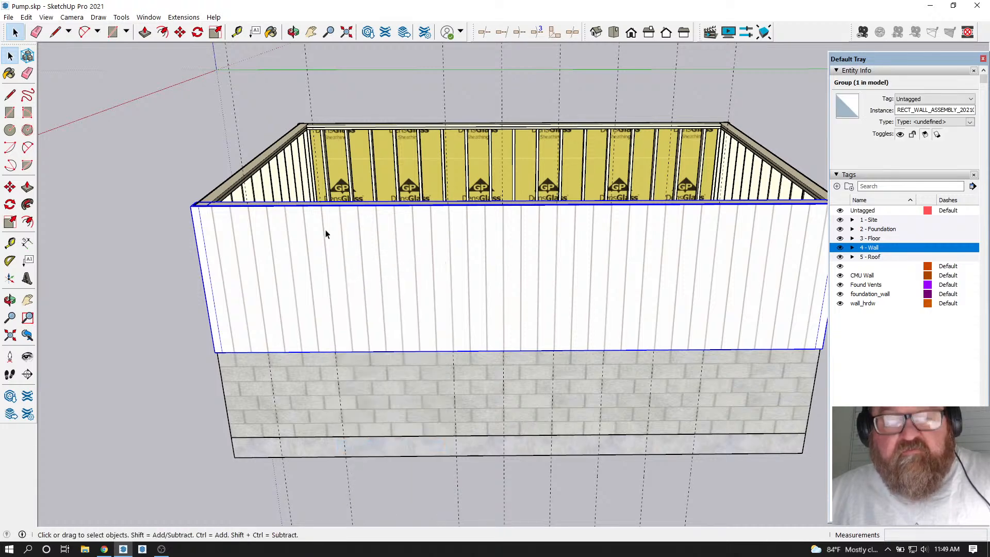
Select the two side walls and the back wall together and regenerate their wall assemblies
left_click(289, 172)
left_click(360, 161, "ctrl")
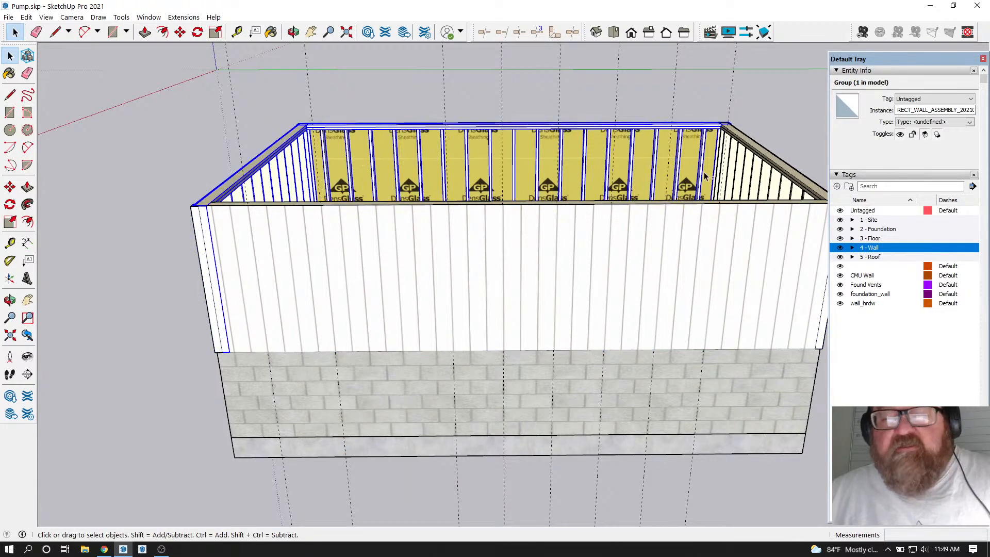
left_click(732, 166, "ctrl")
right_click(732, 166)
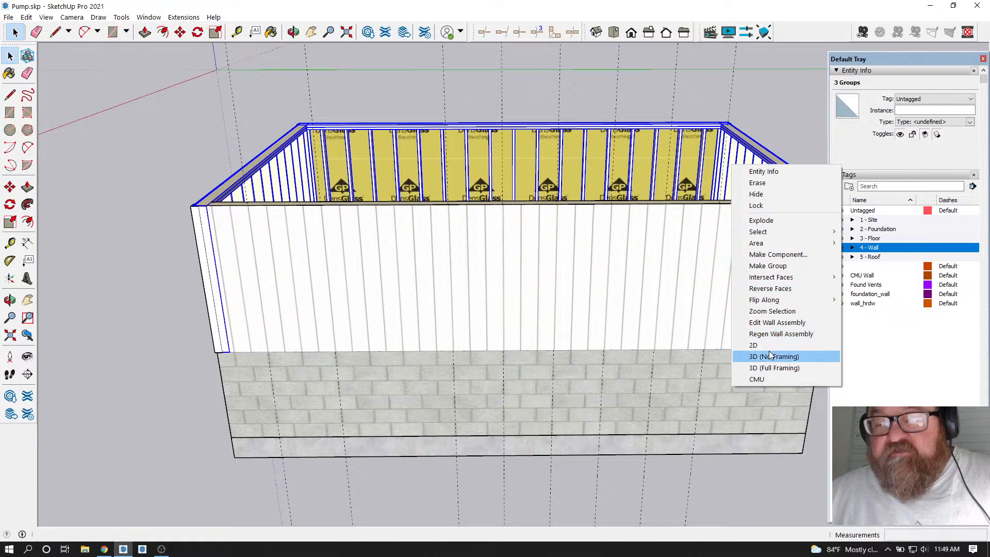
left_click(781, 334)
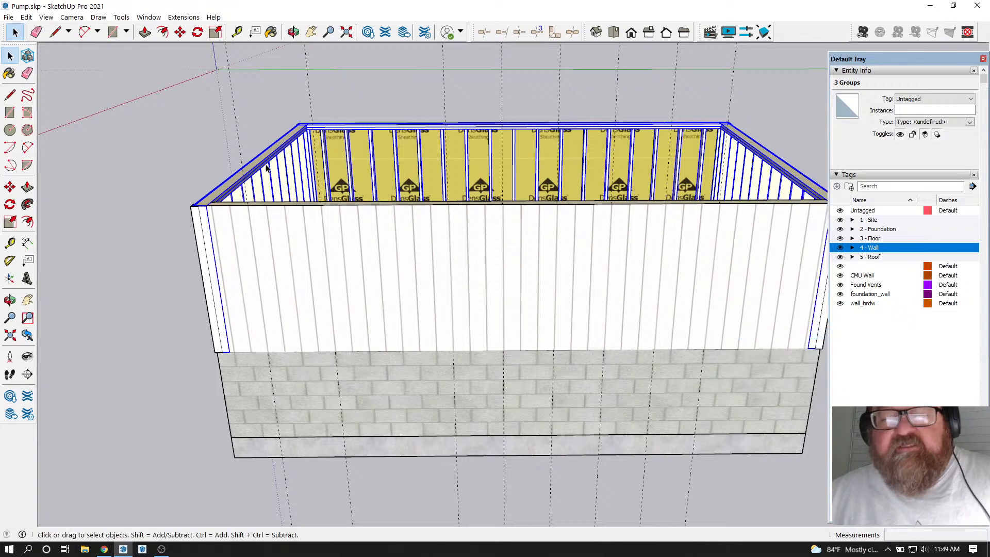
Regenerate the left side wall assembly on its own
left_click(285, 177)
right_click(284, 173)
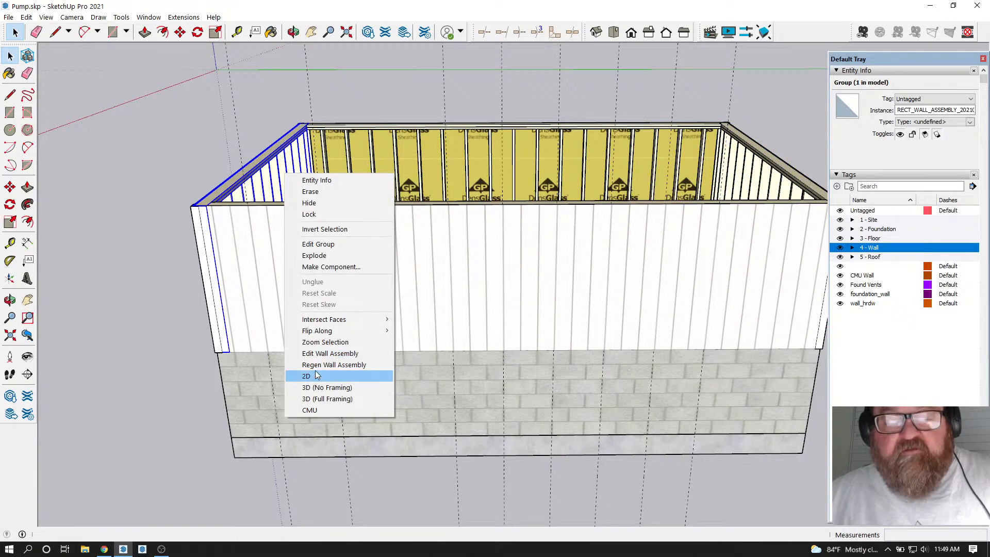
left_click(317, 366)
Delete the duplicate wall_king tag listed directly below wall_hrdw in the 4 - Wall tag folder, and collapse the folder
left_click(401, 166)
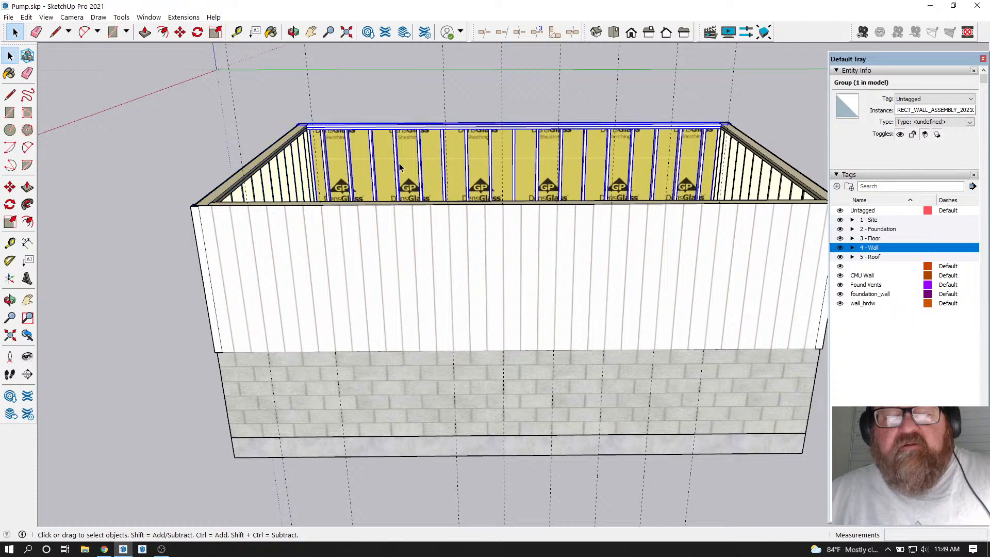
left_click(293, 32)
left_click_drag(530, 283, 409, 353)
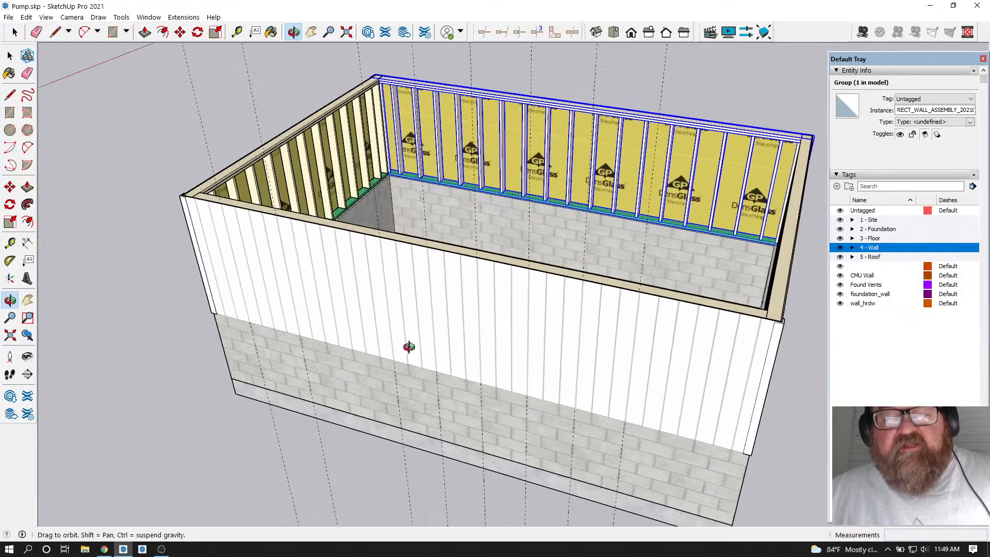
left_click_drag(413, 318, 503, 316)
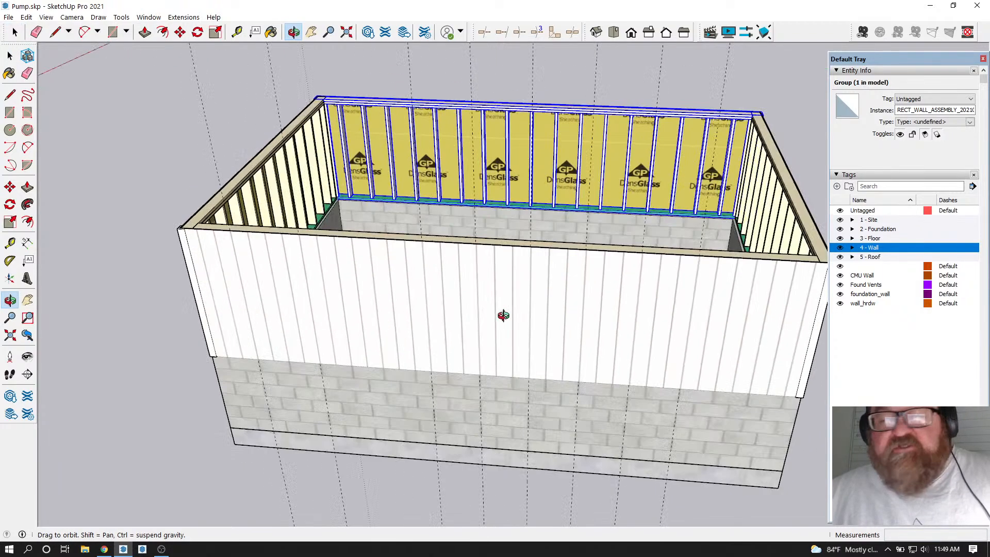
left_click(853, 248)
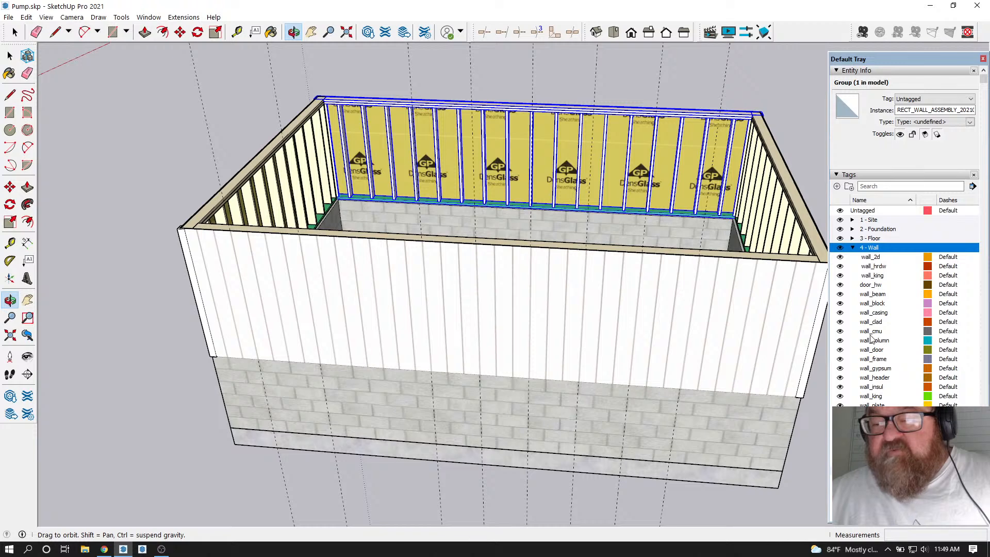
left_click(887, 277)
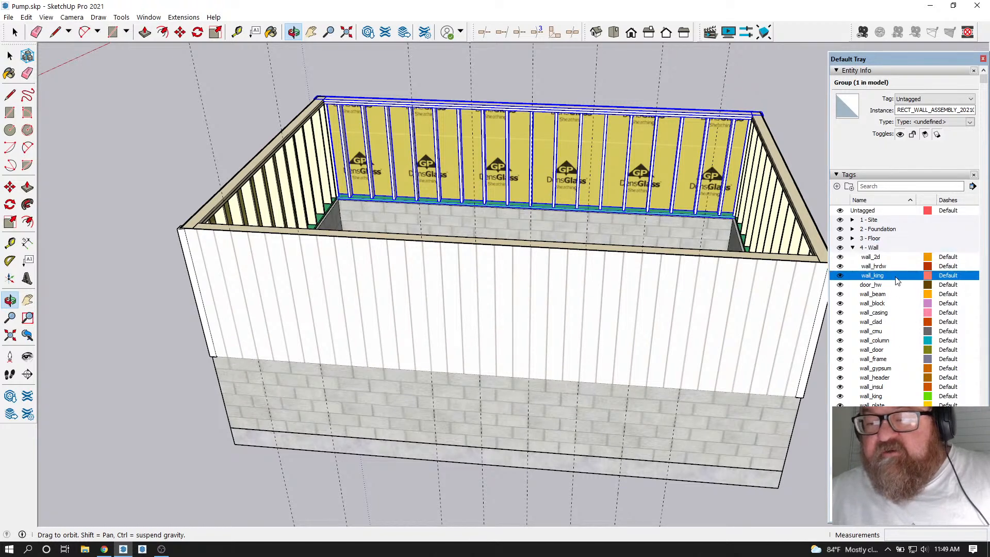
right_click(898, 279)
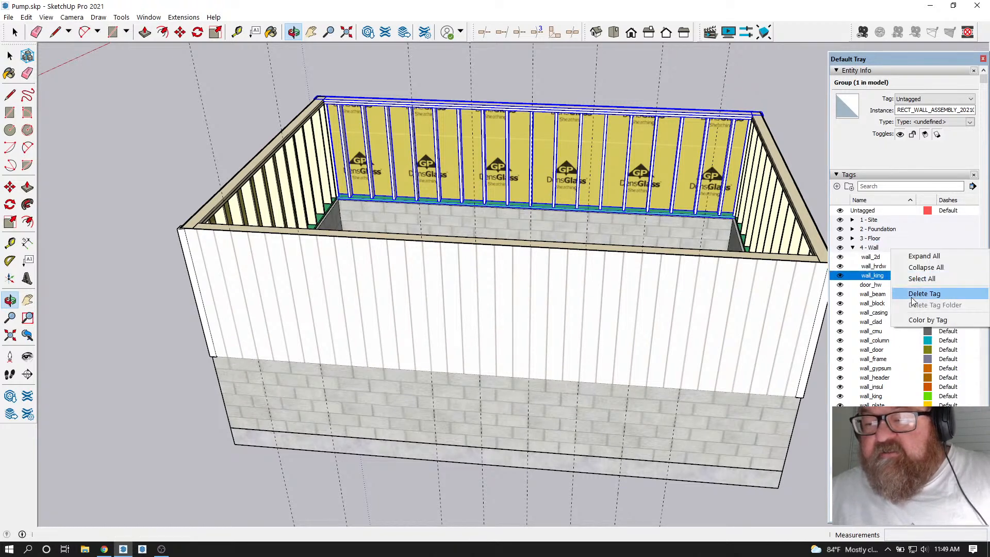
left_click(912, 300)
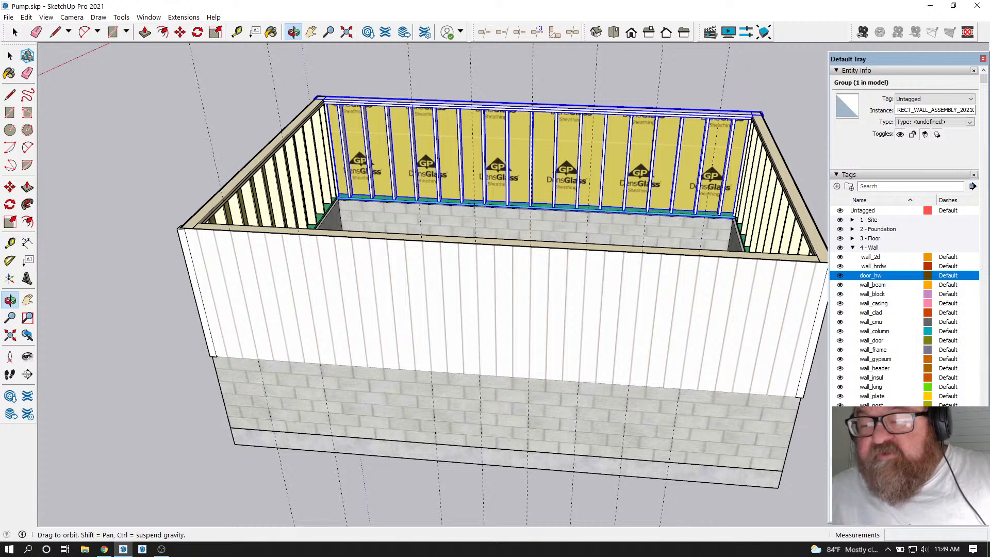
left_click_drag(870, 446, 870, 443)
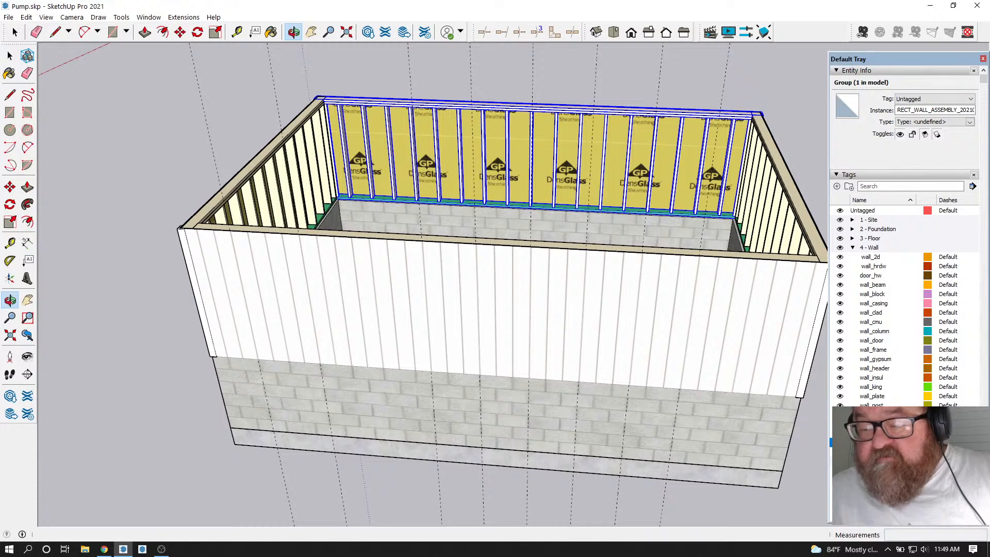
left_click(872, 248)
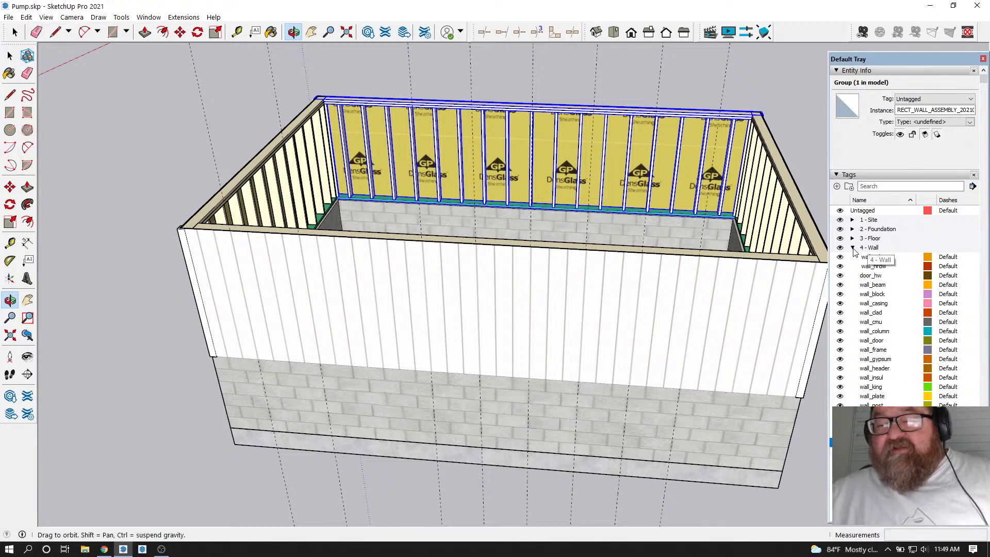
left_click(852, 247)
Clear the selection and hide the 4 - Wall tag folder so only the block walls and slab show
left_click_drag(426, 280, 487, 314)
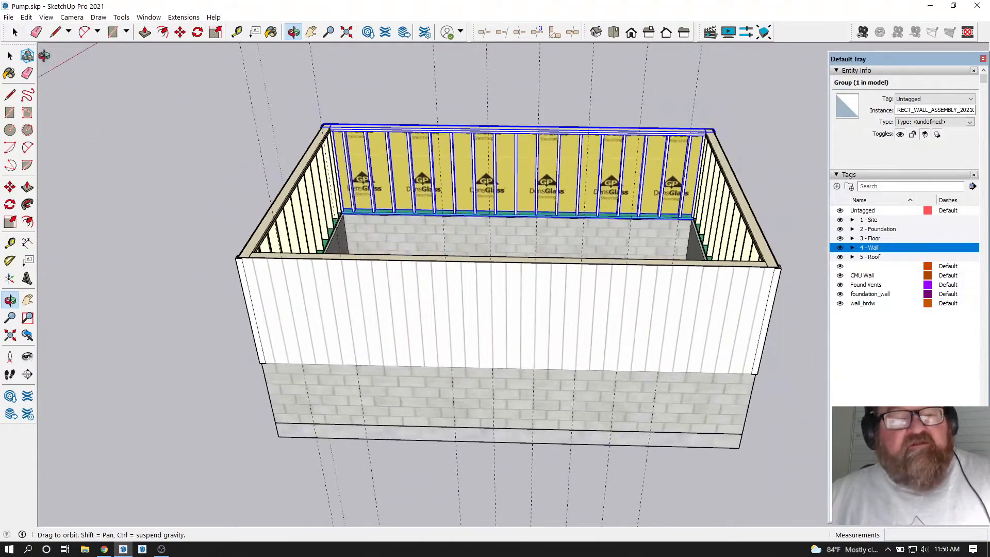
left_click(15, 32)
left_click(152, 180)
scroll(503, 364, "down", 2)
scroll(505, 329, "up", 4)
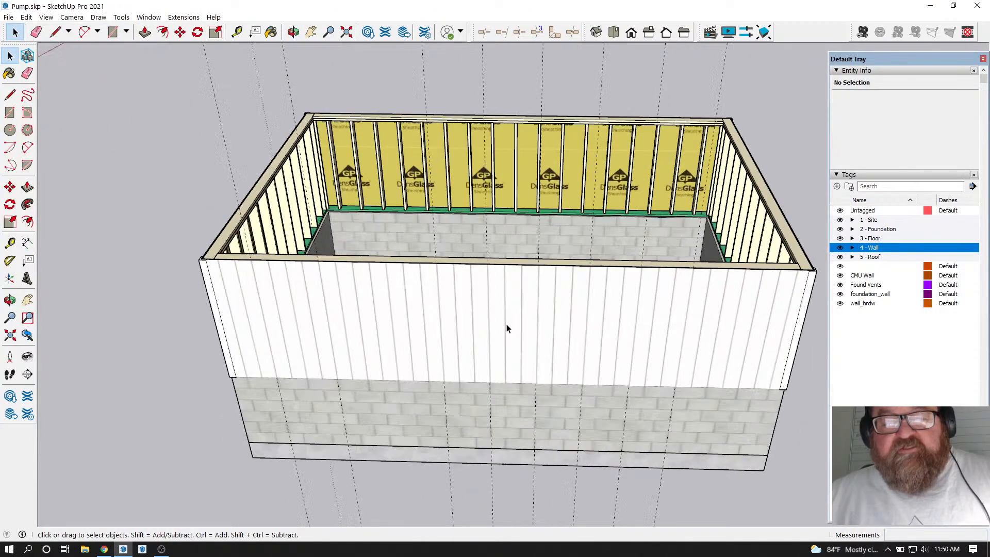
left_click(840, 248)
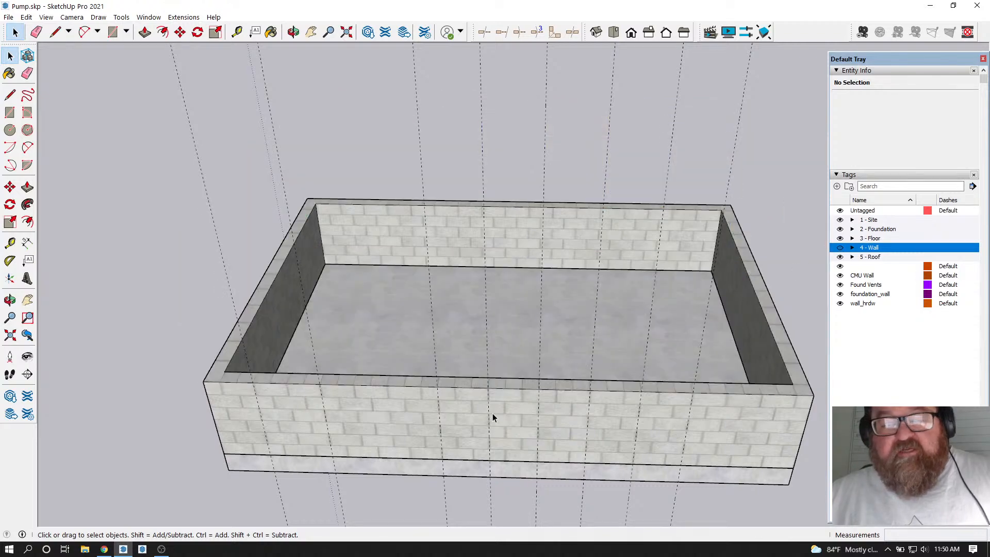
Open the block wall group for editing and draw lines across the front wall's top face at the first two guides from the left corner
left_click(293, 32)
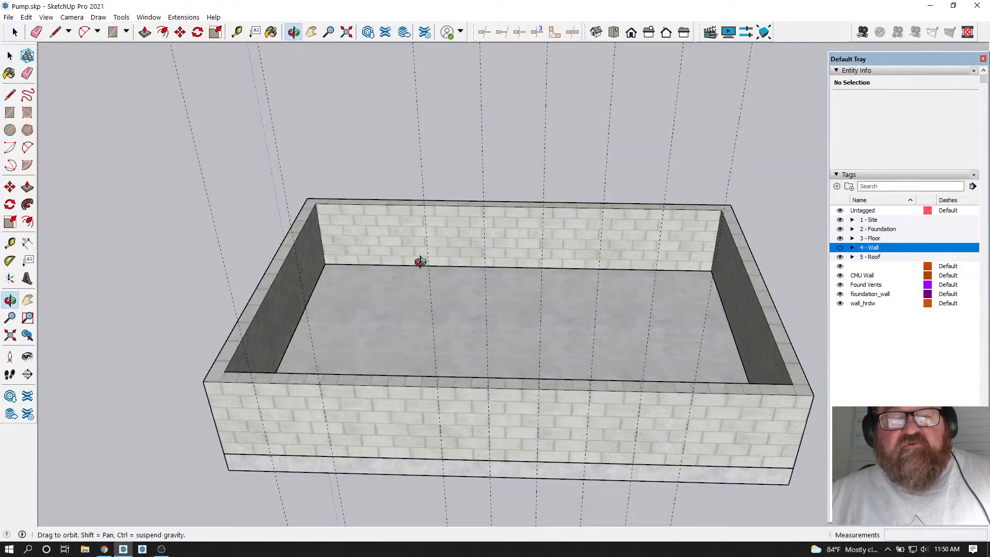
scroll(356, 369, "up", 5)
left_click_drag(352, 355, 390, 332)
left_click(14, 31)
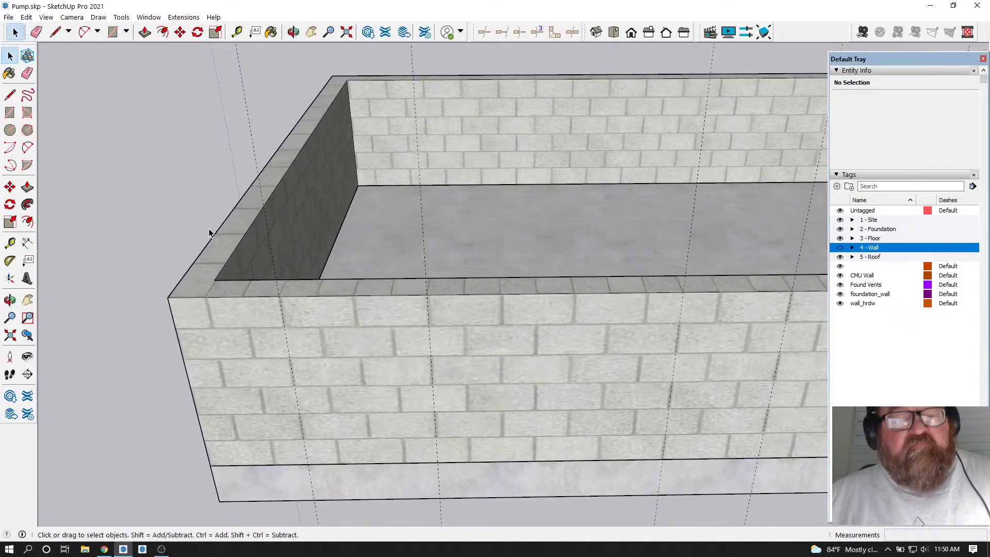
double_click(325, 347)
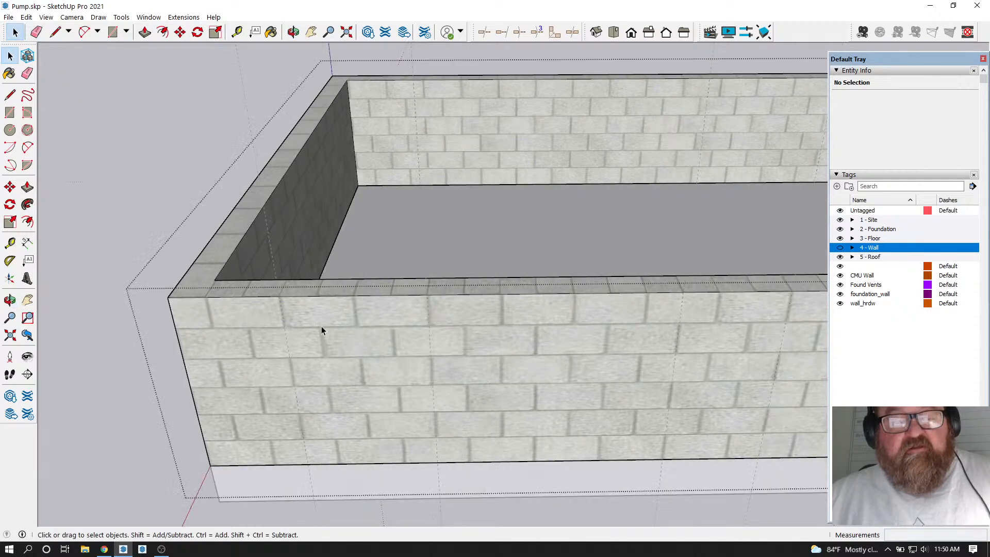
left_click(55, 32)
left_click(283, 296)
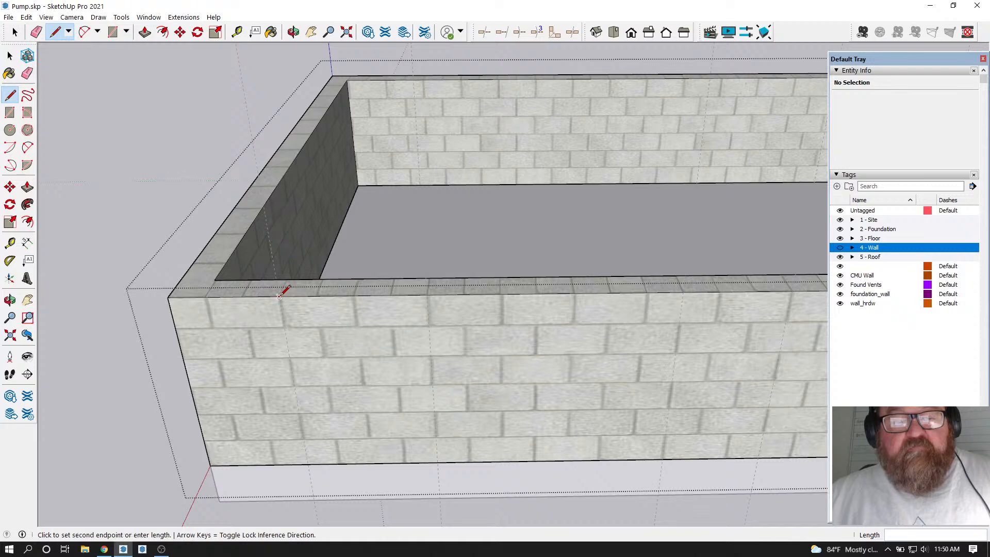
left_click(285, 280)
left_click(427, 294)
left_click(429, 279)
Push the marked top face down 4' to the slab to cut the door opening, and erase the leftover edge across its base
left_click(145, 31)
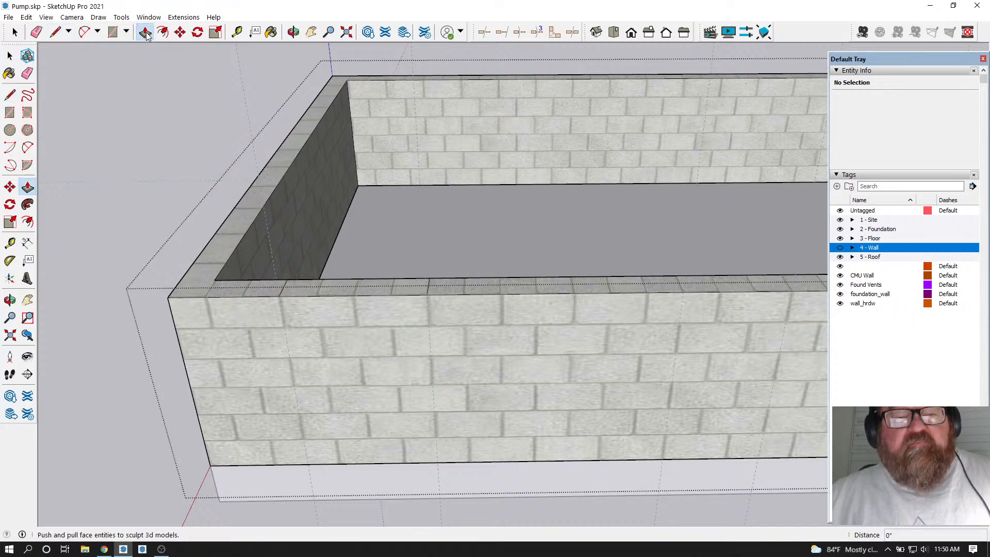
left_click(342, 287)
left_click(353, 467)
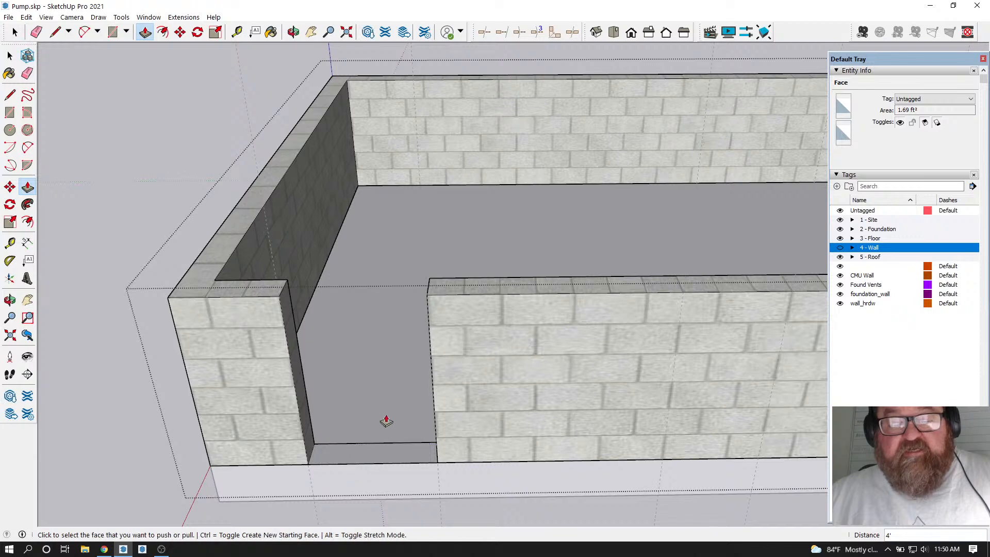
key("e")
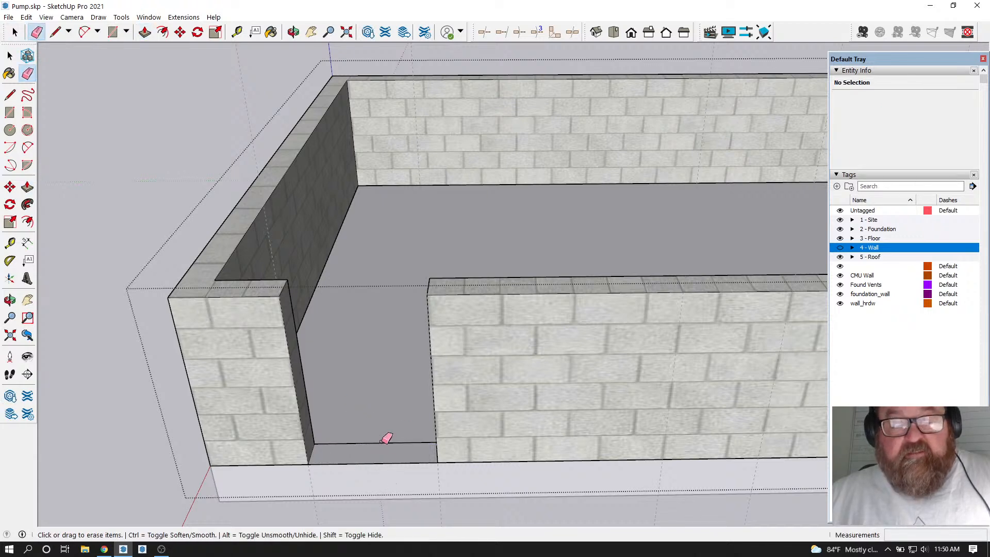
left_click(386, 442)
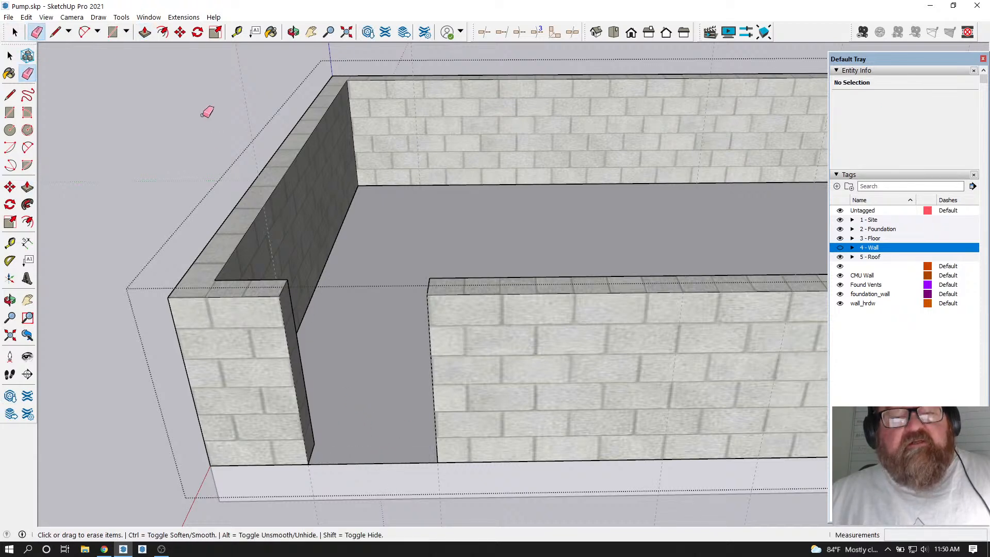
Place a vertical construction guide at the centre of the door opening, offset from the opening's left edge
left_click(294, 32)
left_click_drag(358, 171, 376, 398)
scroll(376, 398, "up", 5)
left_click_drag(441, 399, 355, 397)
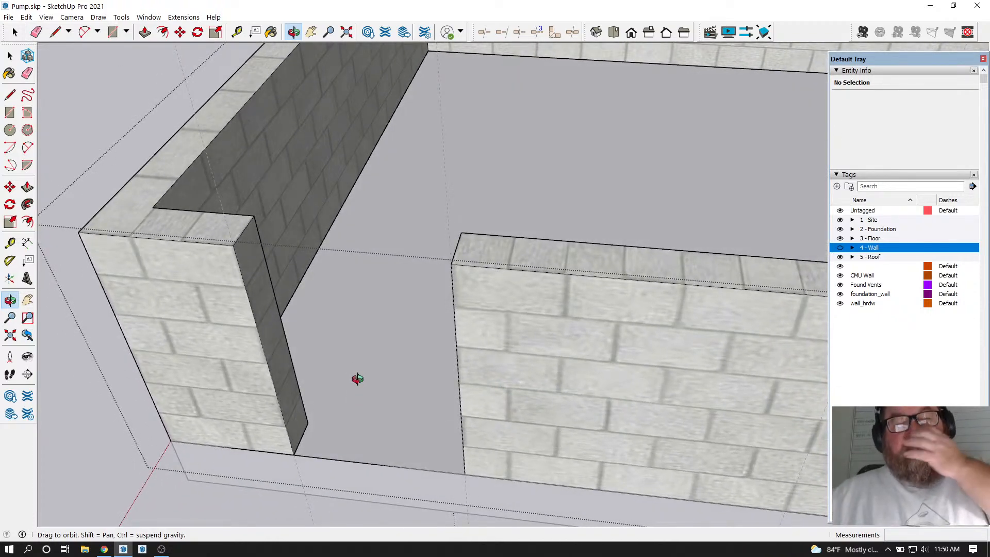
left_click_drag(356, 379, 386, 240)
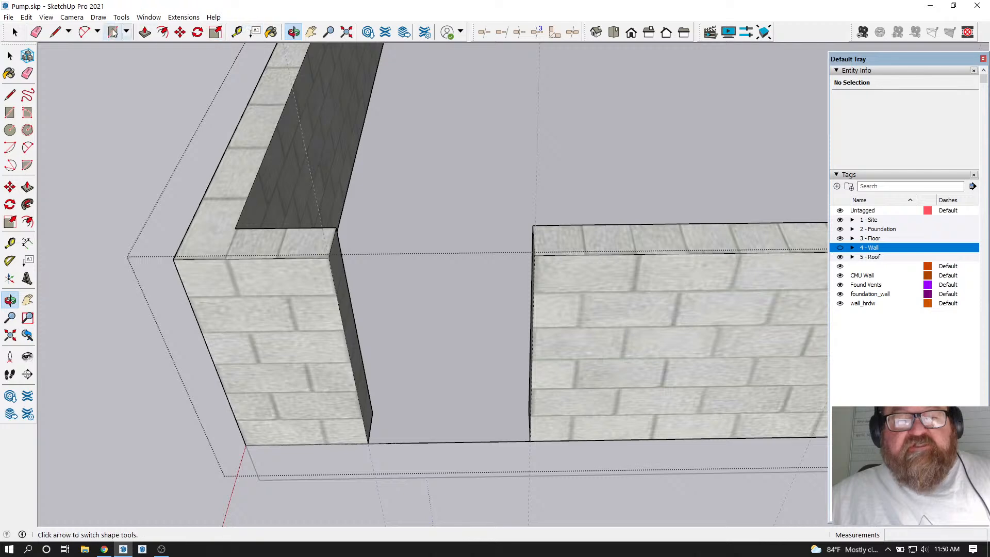
left_click(237, 32)
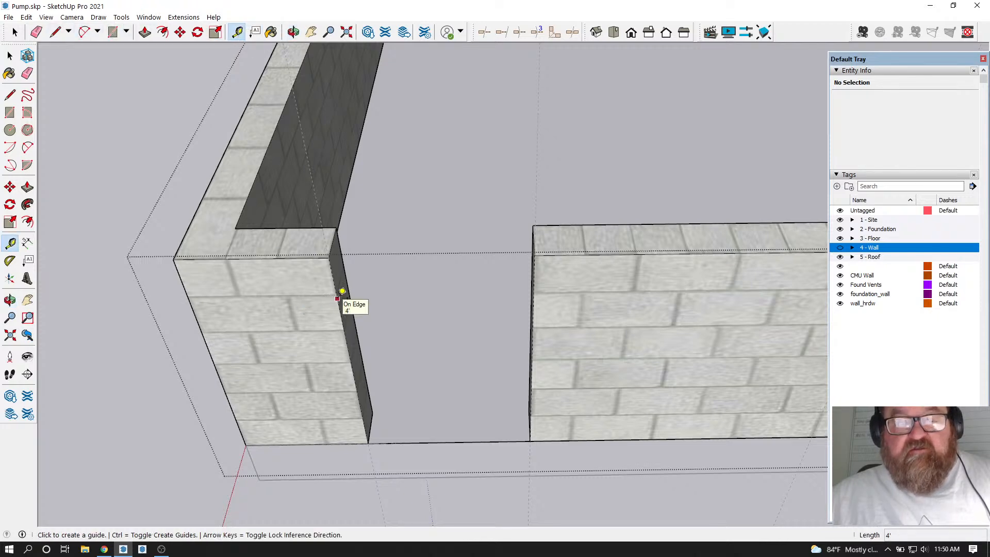
left_click(337, 298)
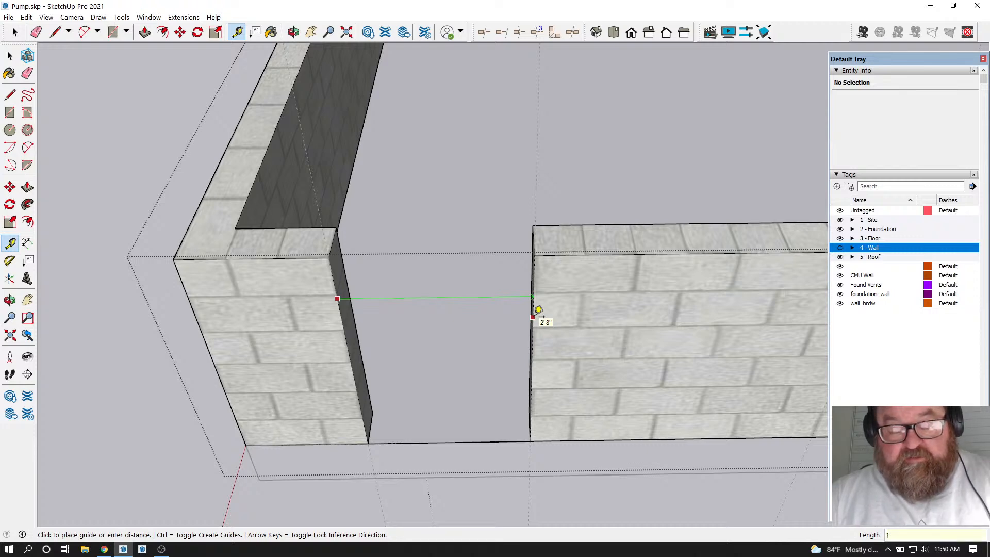
key("Return")
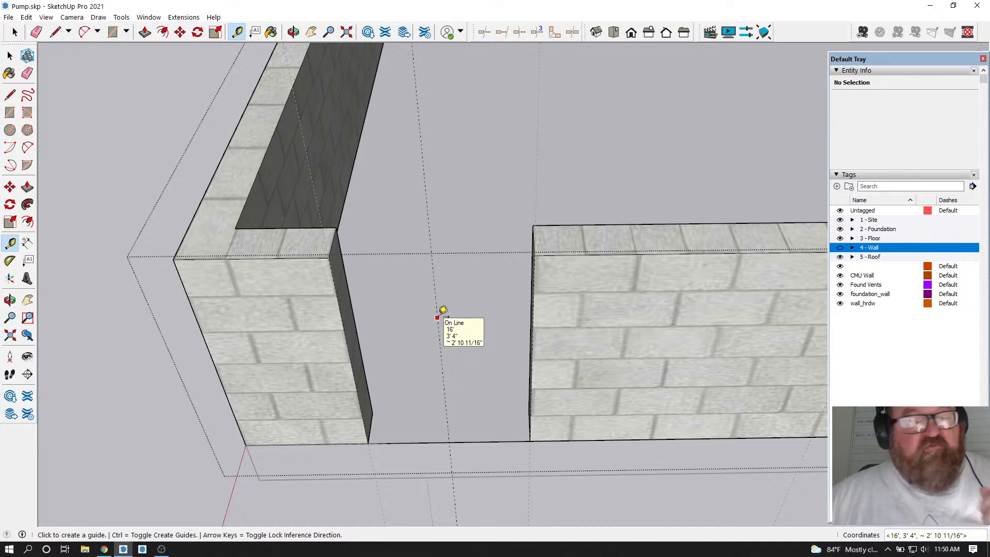
Place guides 17" to each side of the door opening's centre guide
left_click(443, 310)
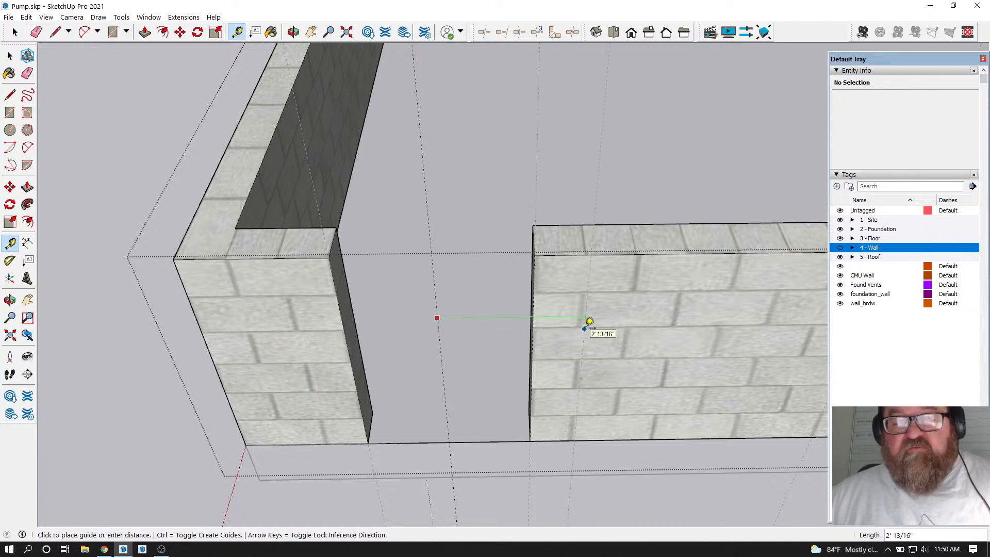
type("17")
key("Return")
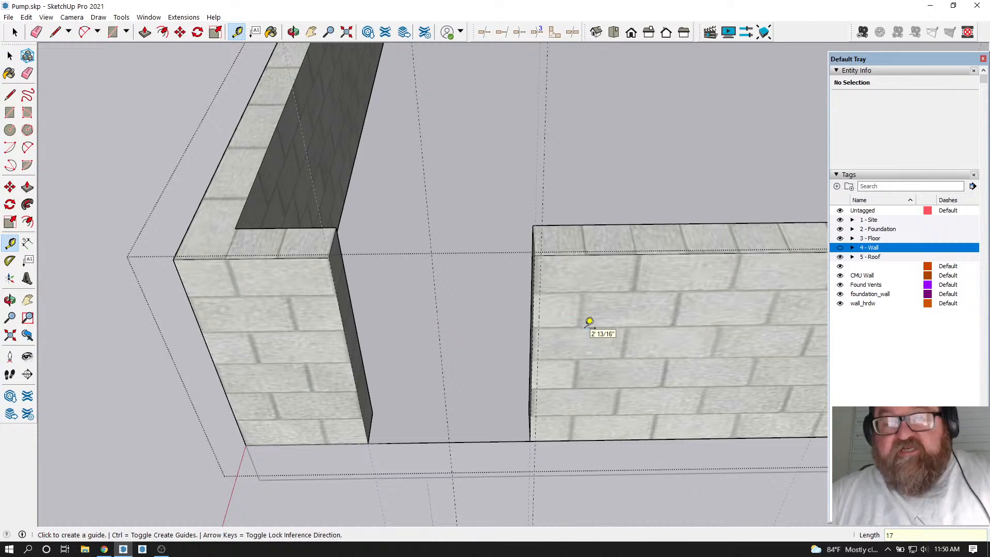
left_click(437, 316)
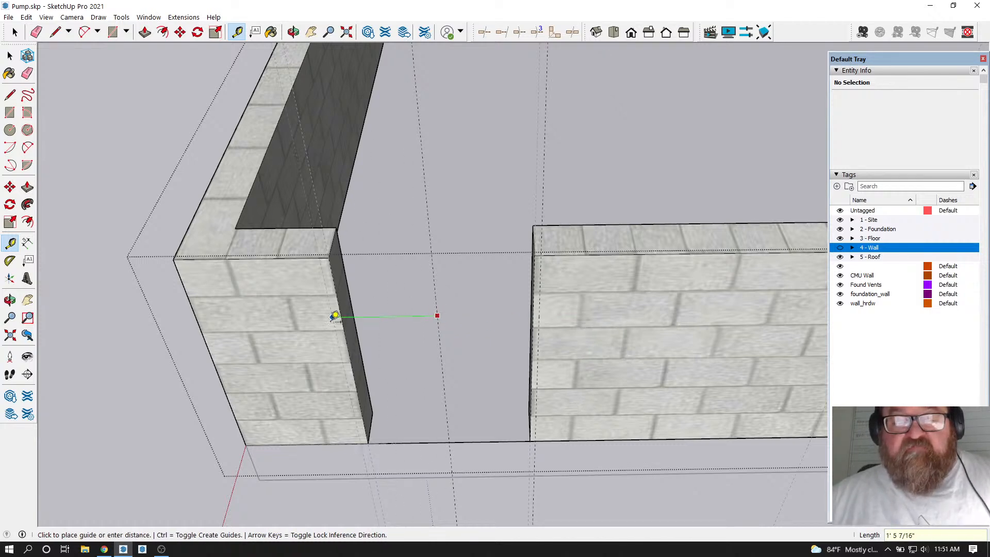
type("7")
key("Return")
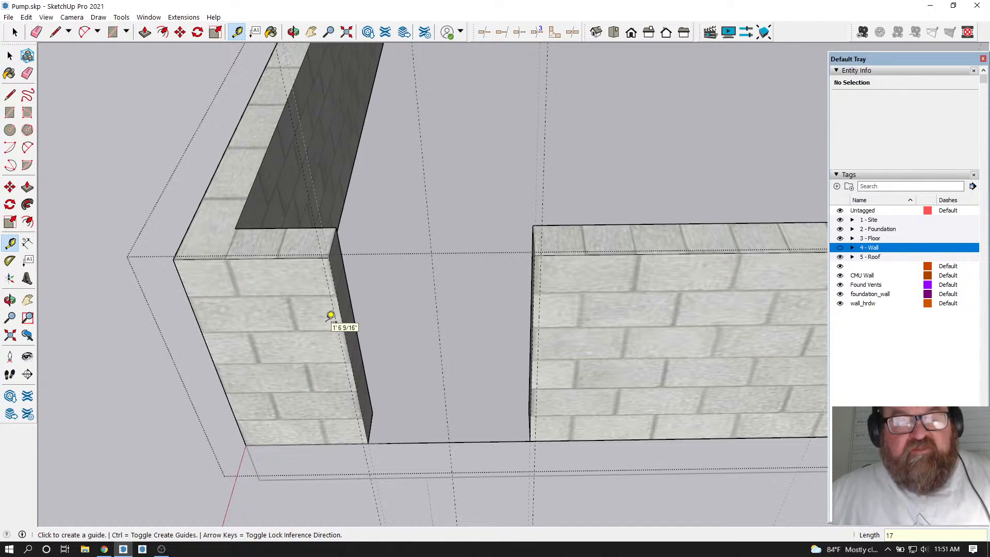
Add another guide 3" outward from each 17" guide on the front wall
left_click(540, 289)
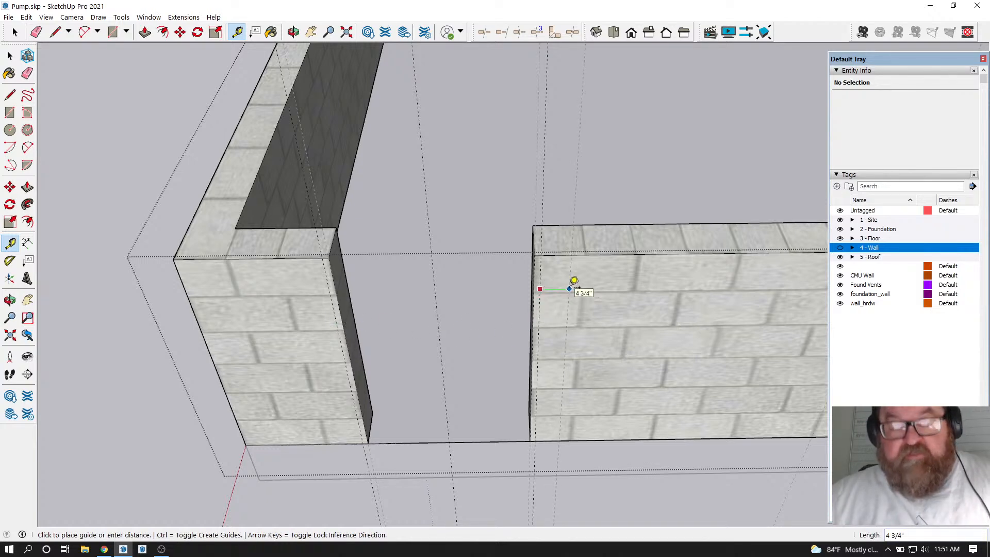
type("3")
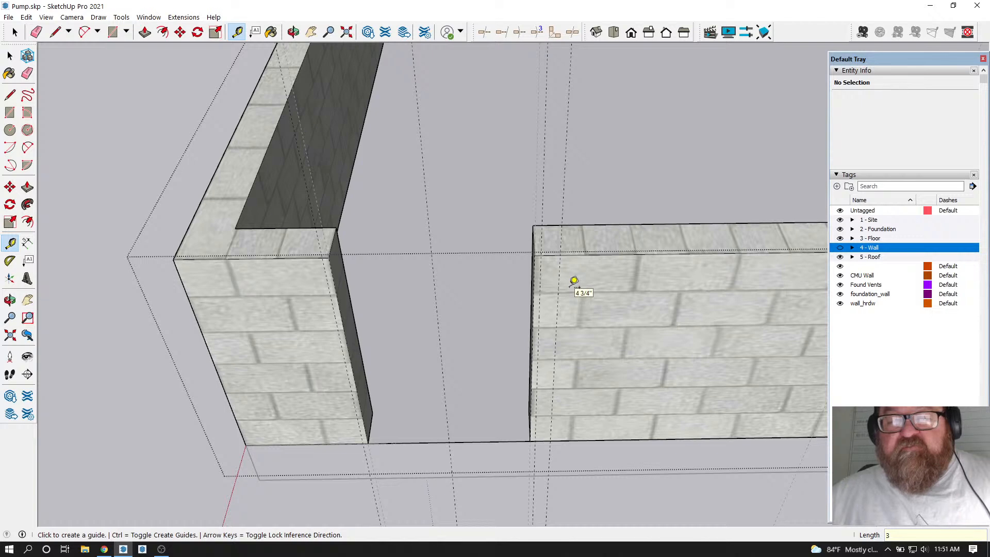
key("Return")
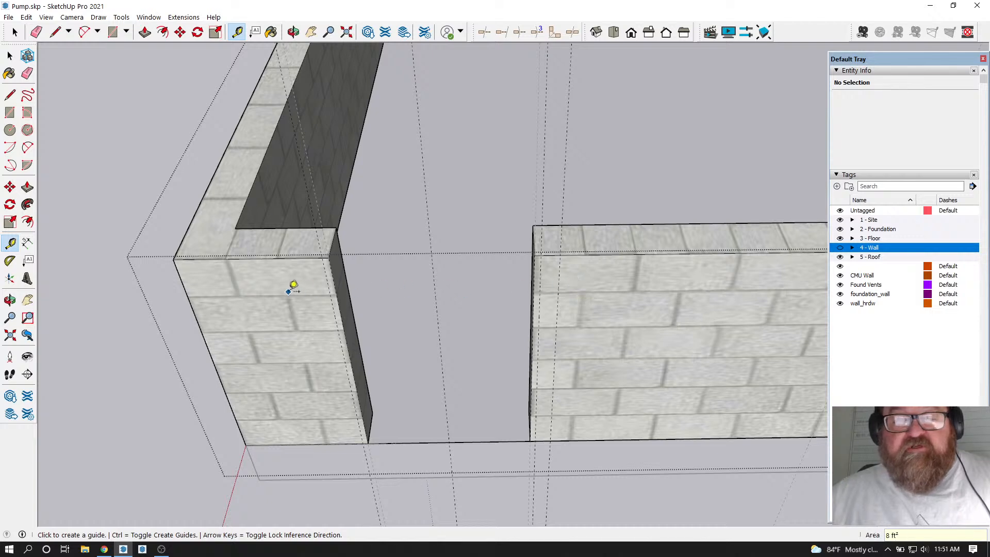
left_click(329, 274)
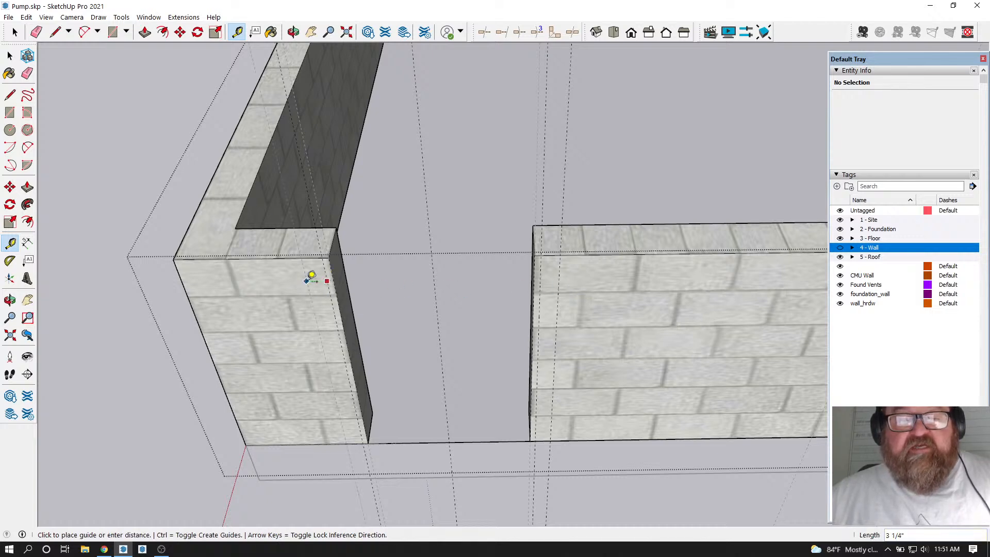
left_click(312, 275)
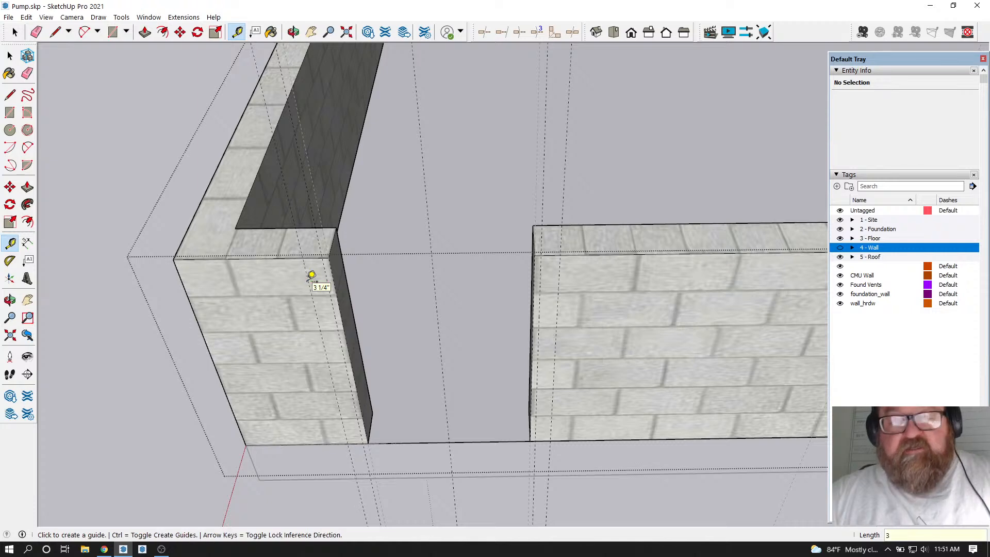
Draw vertical lines down the wall's front face along the two outermost guides, from the top edge to the slab
scroll(313, 297, "up", 2)
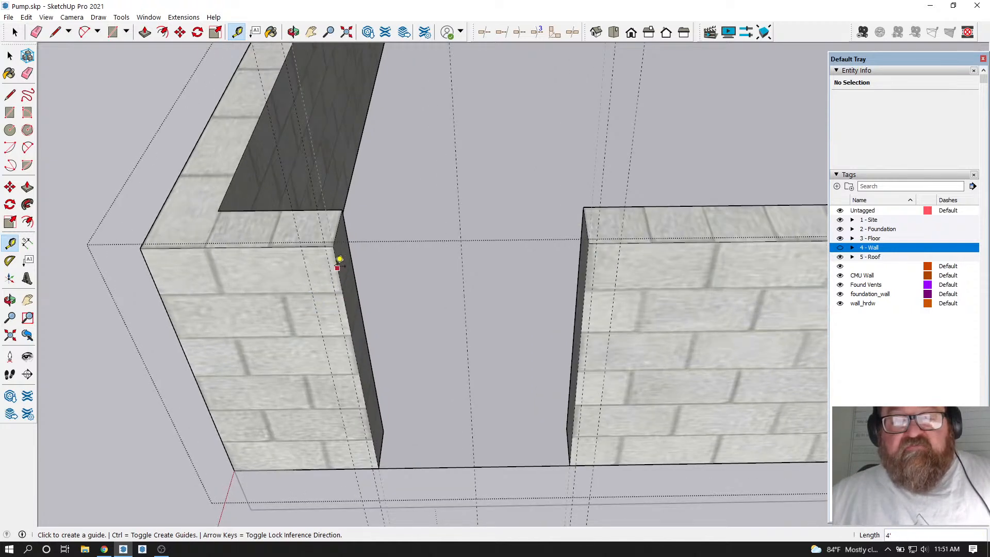
left_click(55, 32)
left_click(302, 246)
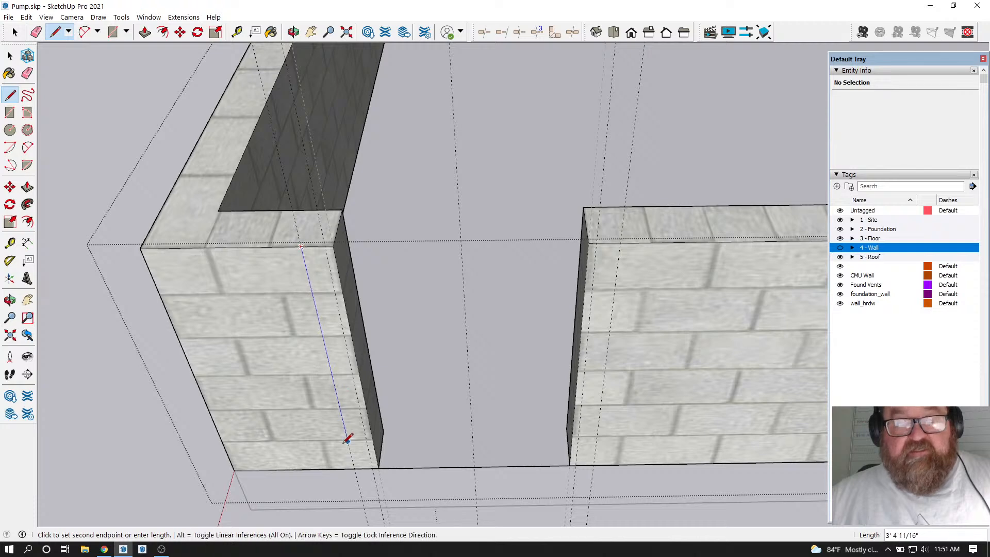
left_click(355, 469)
left_click(622, 242)
left_click(593, 465)
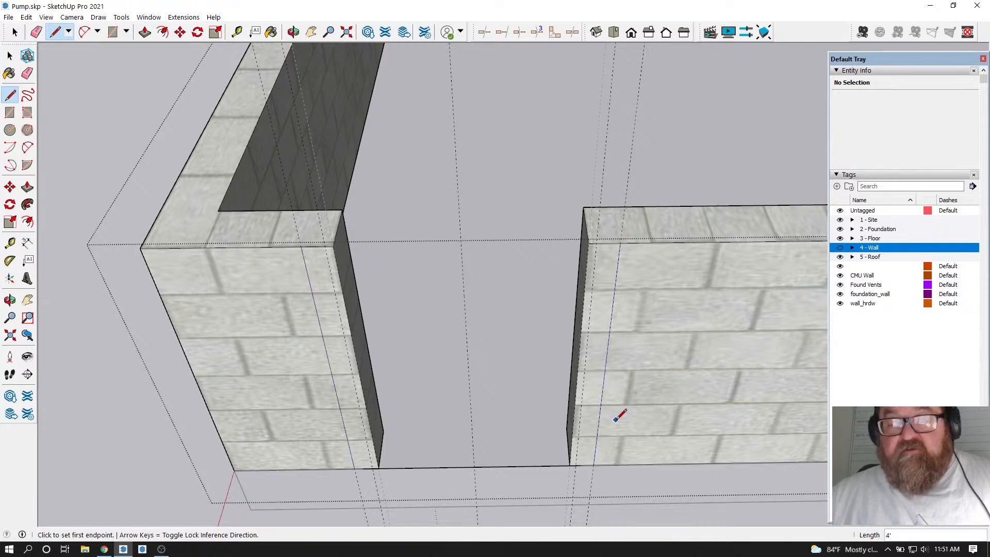
Push both marked strips beside the door opening back through the full 7 5/8" wall thickness to widen the opening
left_click(145, 31)
left_click(325, 264)
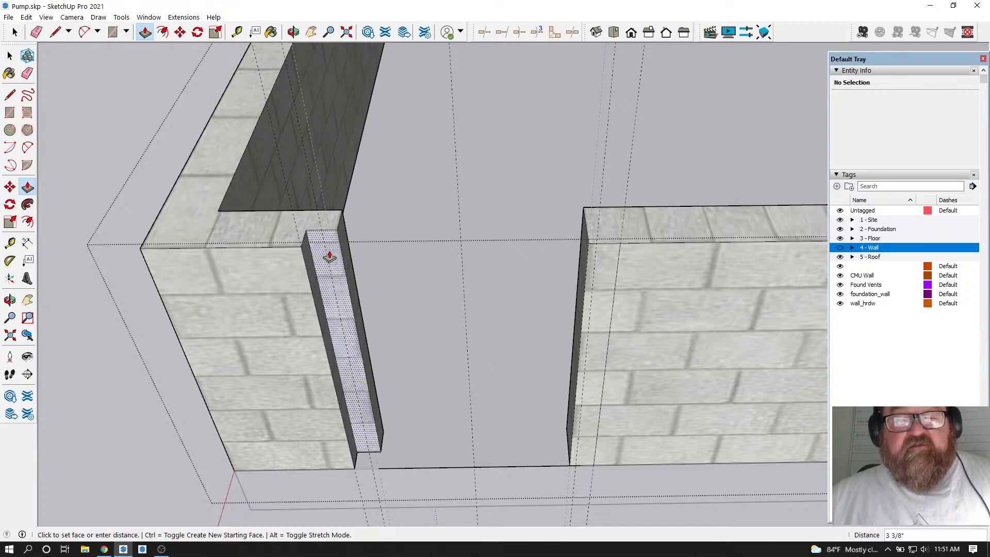
left_click(342, 222)
left_click(608, 305)
left_click(578, 240)
Erase the four added guides beside the door jambs and the leftover edge across the opening's base
left_click(27, 73)
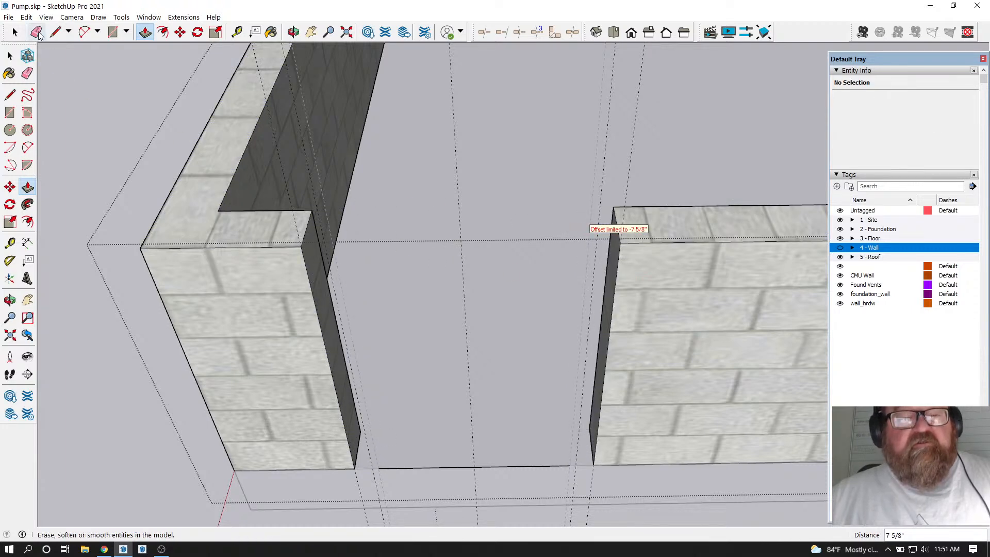
scroll(363, 230, "down", 4)
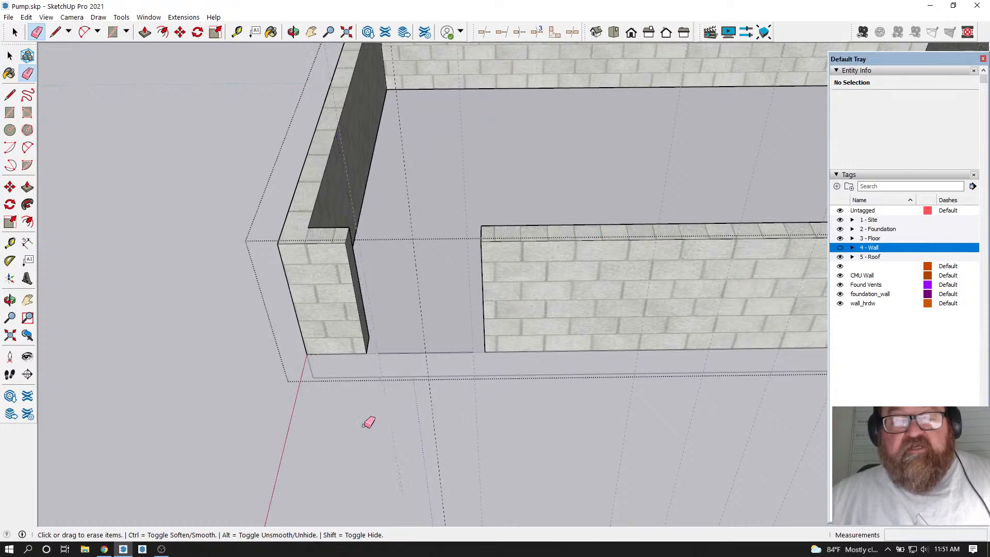
scroll(399, 384, "up", 3)
left_click(381, 333)
scroll(330, 405, "down", 4)
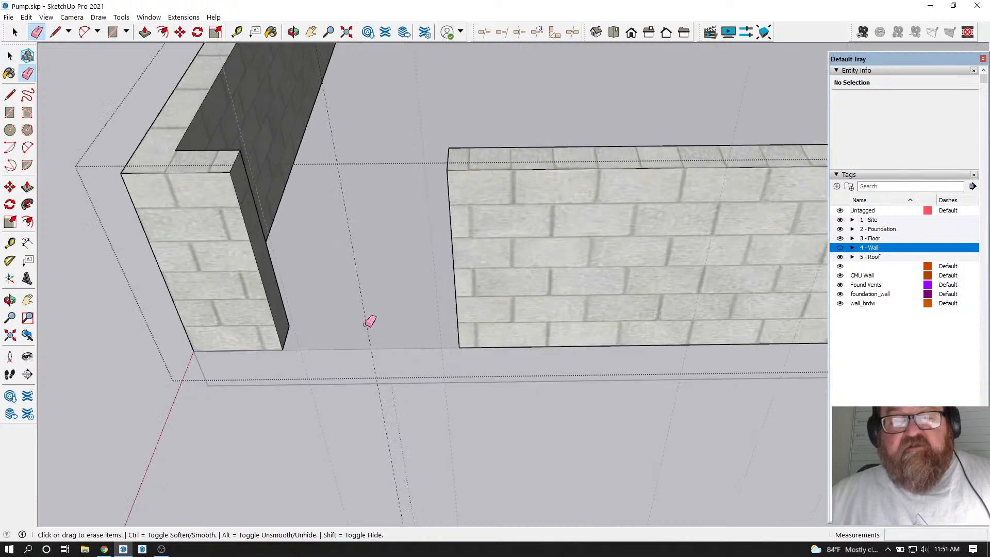
Leave the block wall group and erase the original guides at the sides of the door opening
scroll(178, 356, "down", 2)
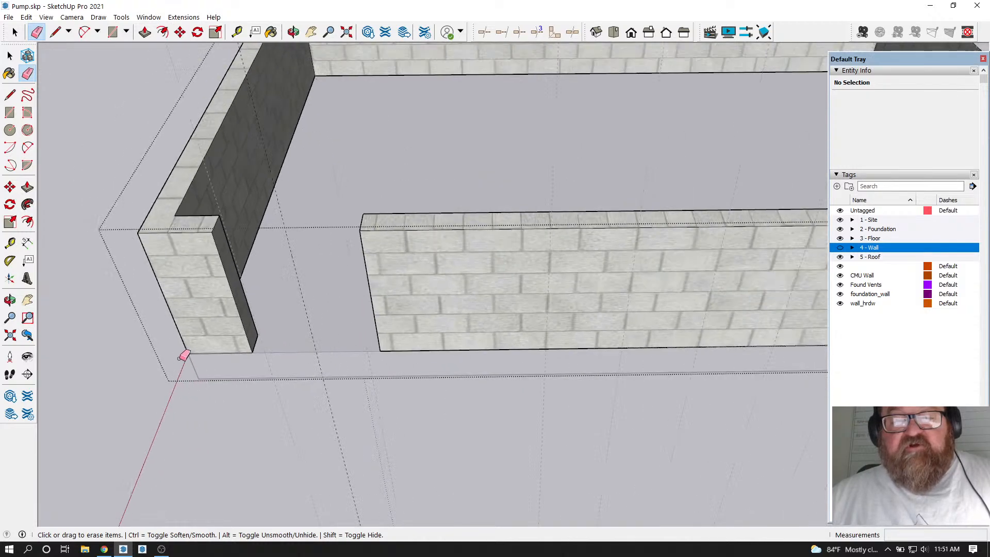
scroll(398, 381, "down", 1)
scroll(215, 340, "up", 1)
scroll(308, 374, "up", 1)
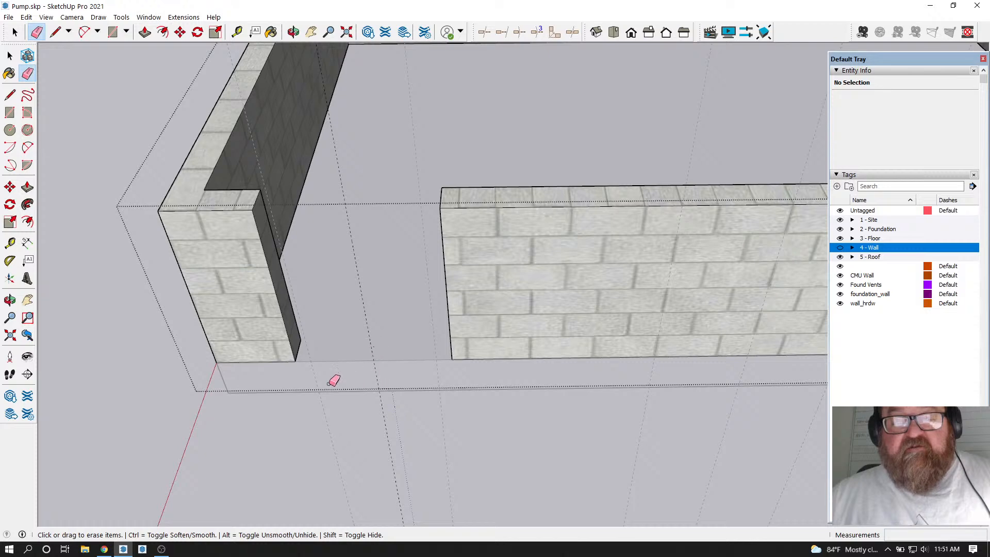
scroll(310, 434, "down", 1)
left_click(16, 33)
left_click(15, 32)
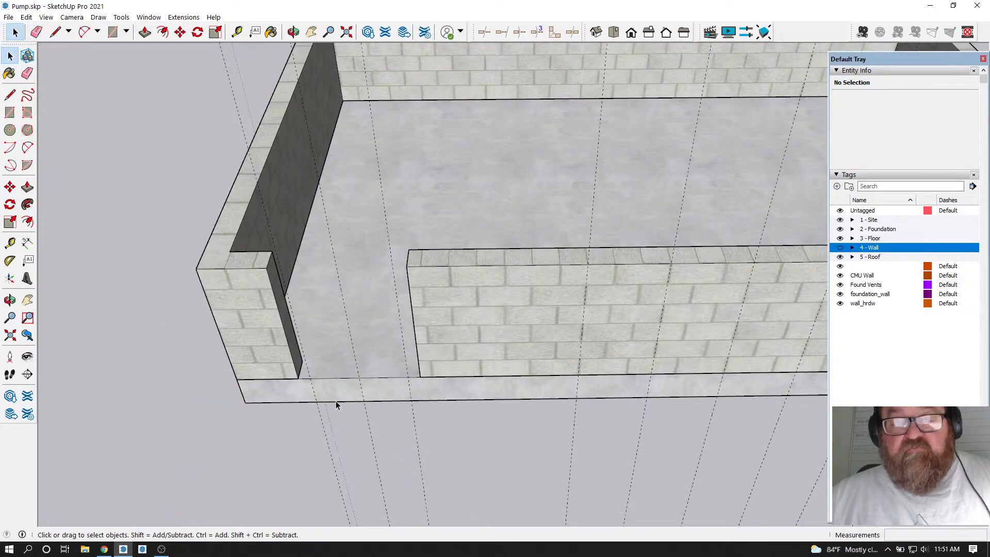
scroll(339, 397, "up", 1)
left_click(36, 32)
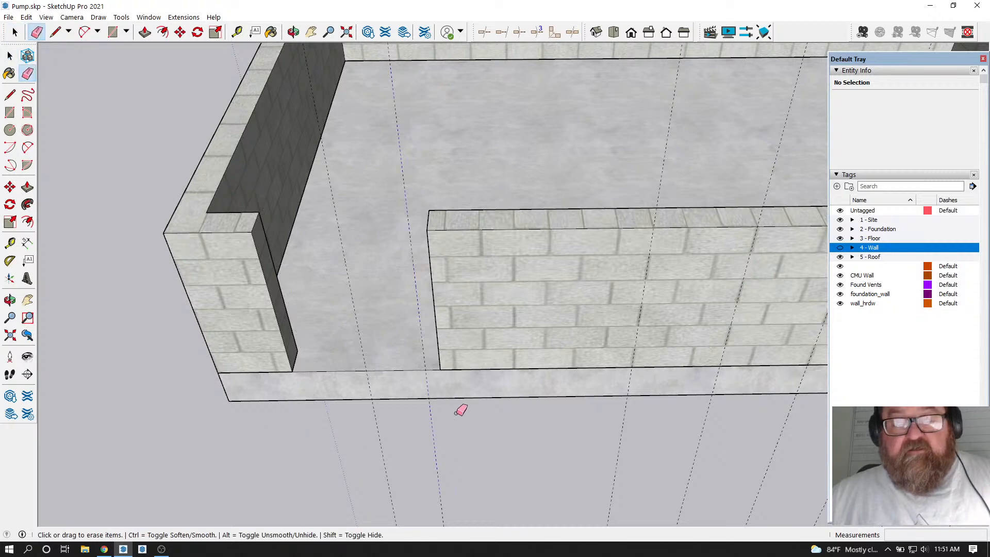
scroll(242, 374, "down", 3)
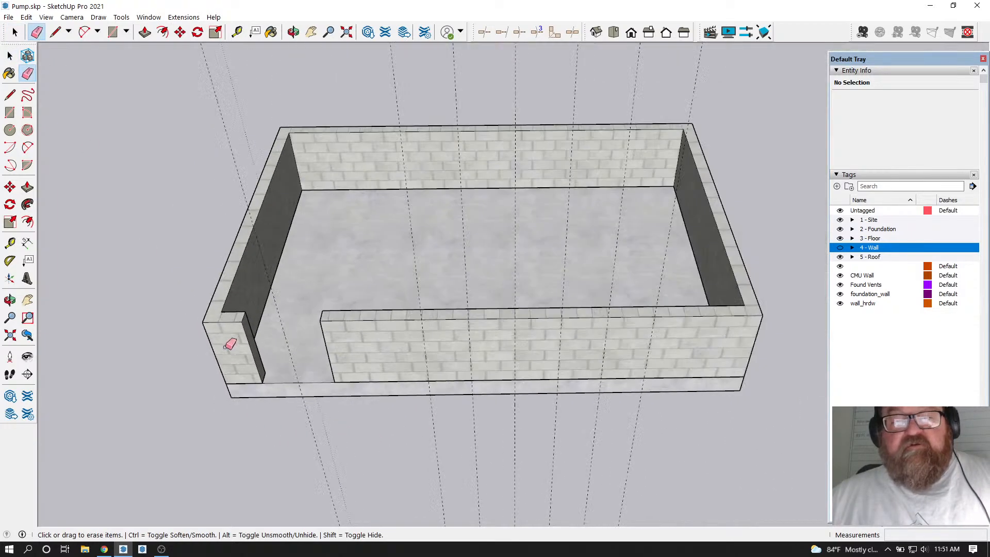
left_click(103, 550)
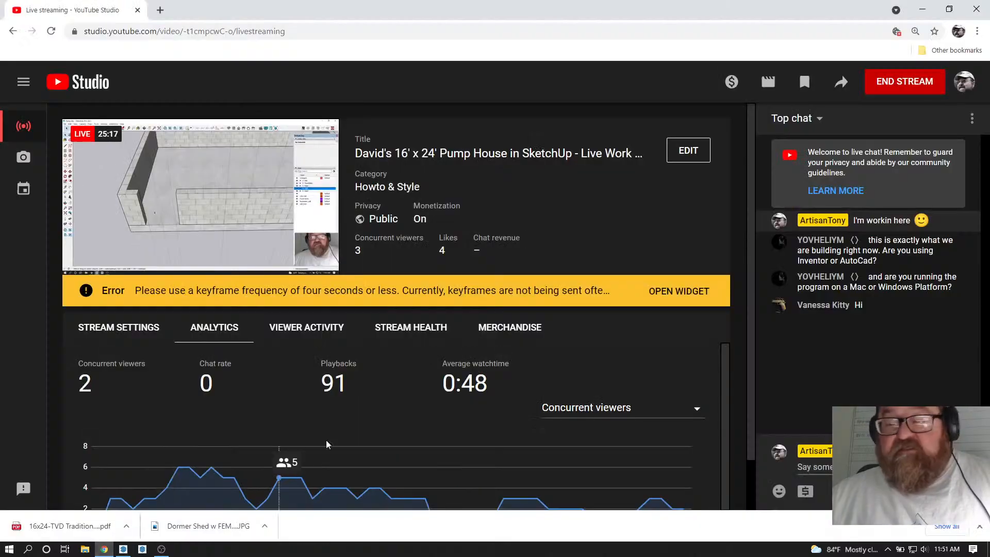
left_click(124, 549)
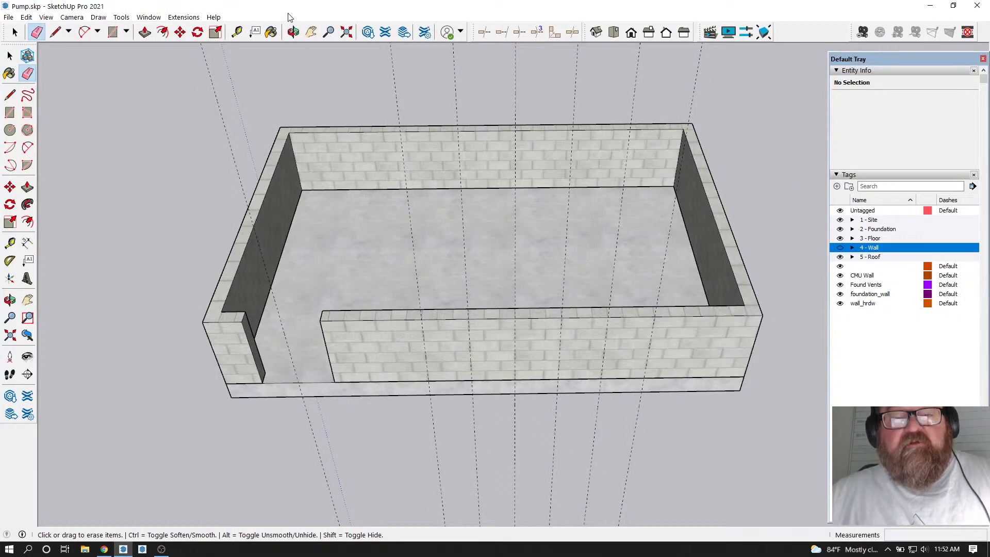
Make the hidden 4 - Wall tag folder visible to show the framed walls above the block walls
left_click(293, 32)
mouse_move(408, 186)
left_mouse_down()
mouse_move(422, 166)
mouse_move(536, 225)
mouse_move(539, 245)
left_mouse_up()
left_click(840, 247)
left_click_drag(627, 382, 342, 295)
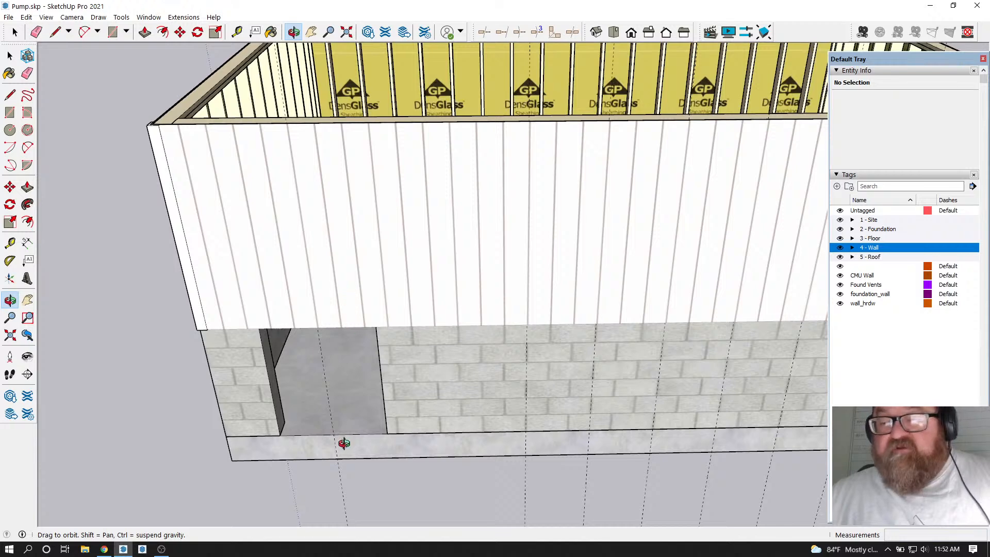
Try to place a 36 x 80 in Medeek door in the front wall at 3' 3 1/2", above the block wall opening, and undo it
scroll(346, 438, "up", 2)
scroll(421, 439, "up", 1)
left_click_drag(421, 438, 436, 420)
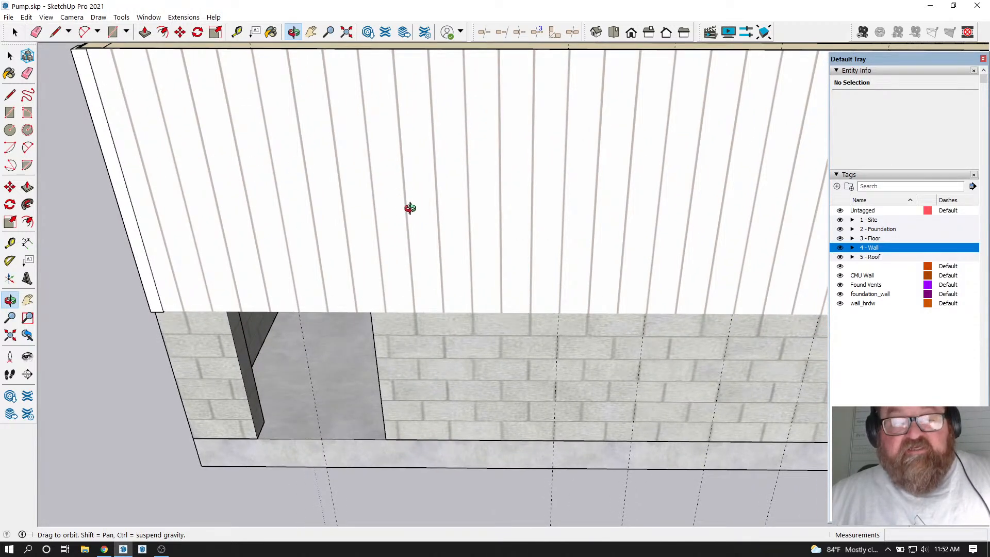
scroll(409, 209, "down", 1)
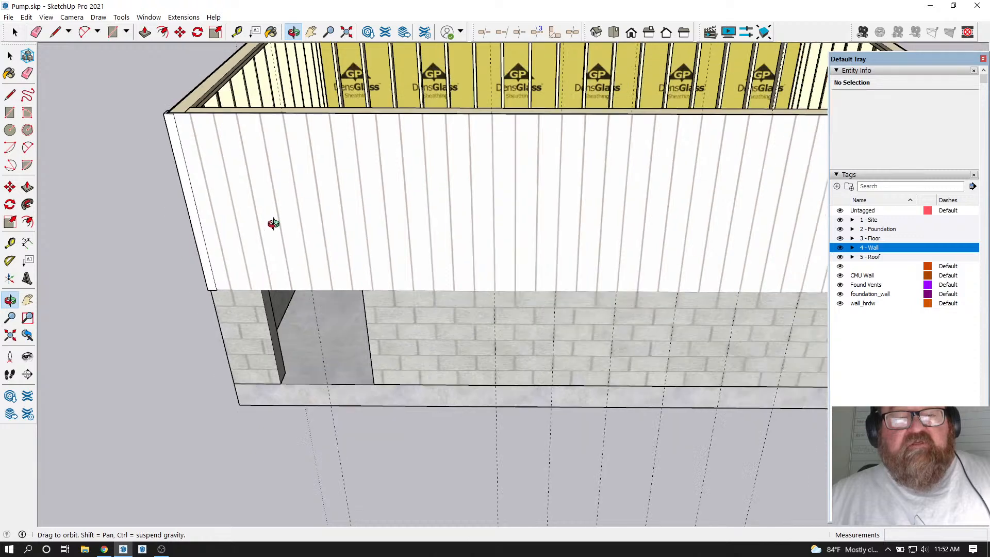
scroll(290, 125, "up", 1)
left_click(189, 18)
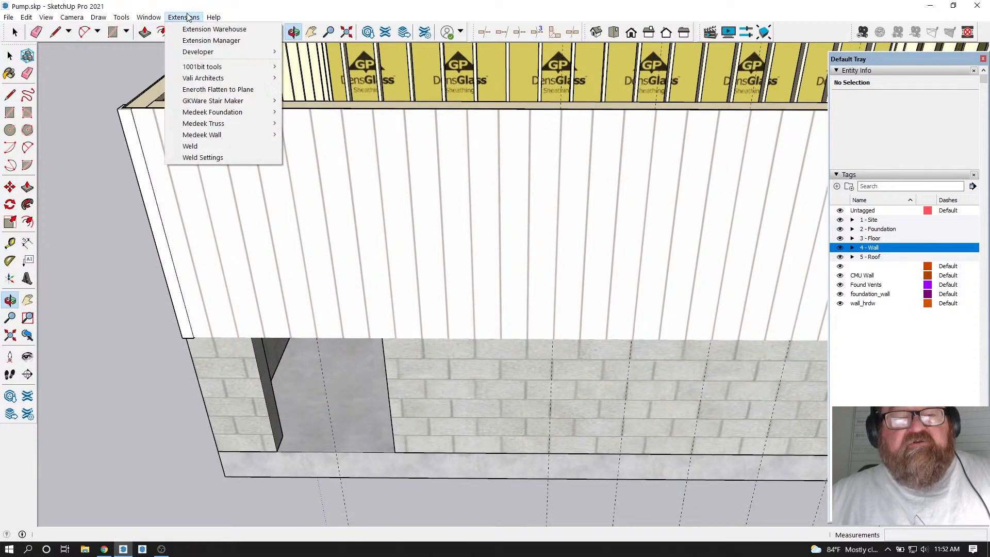
mouse_move(205, 139)
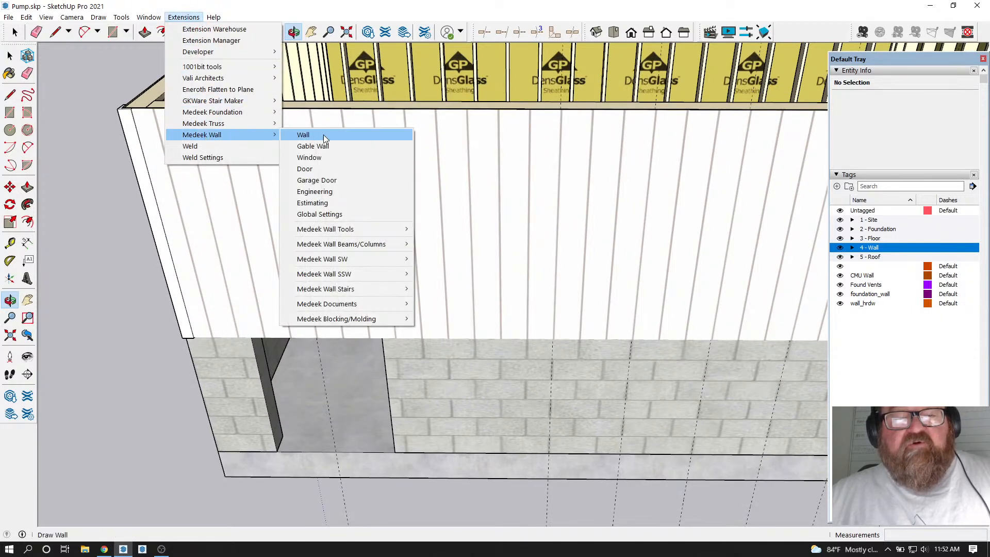
left_click(316, 169)
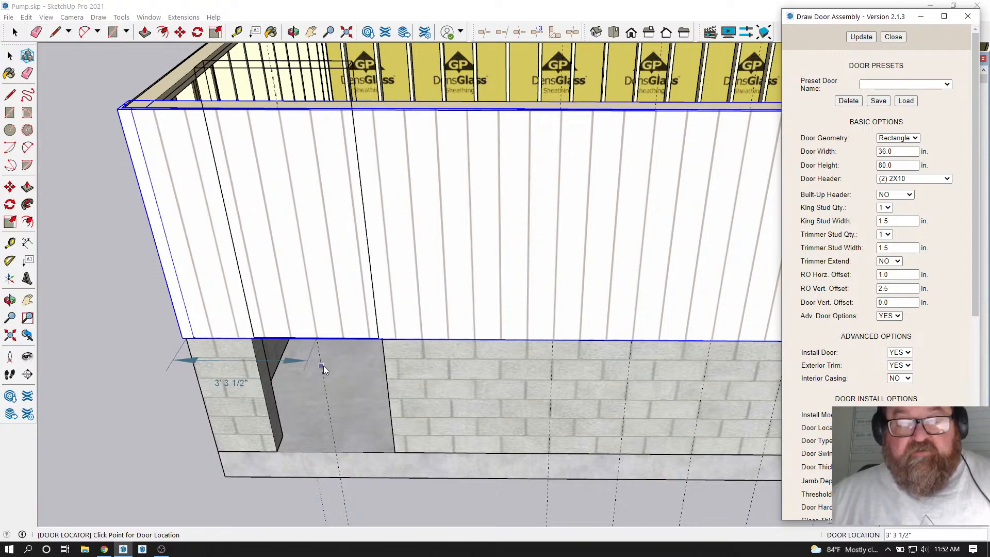
left_click(336, 457)
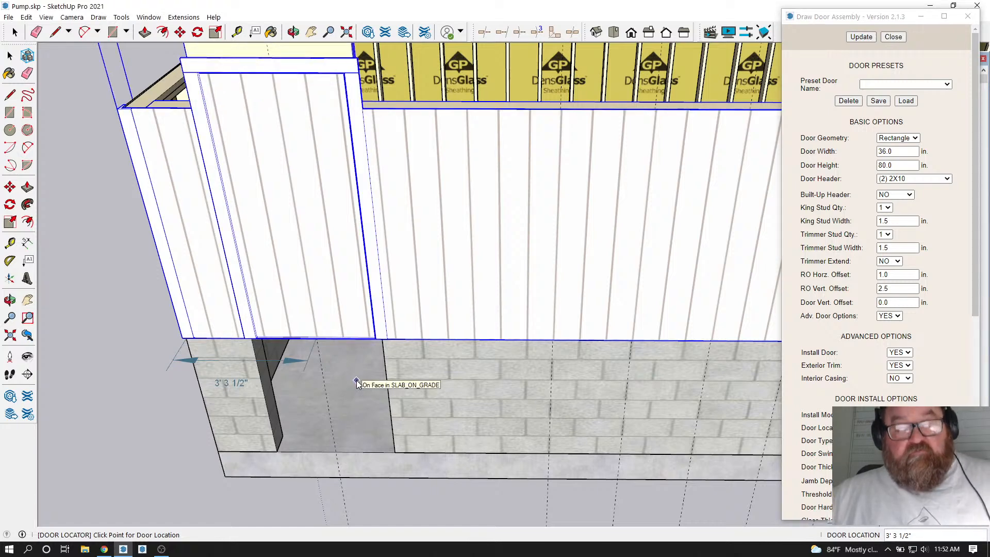
key("ctrl+z")
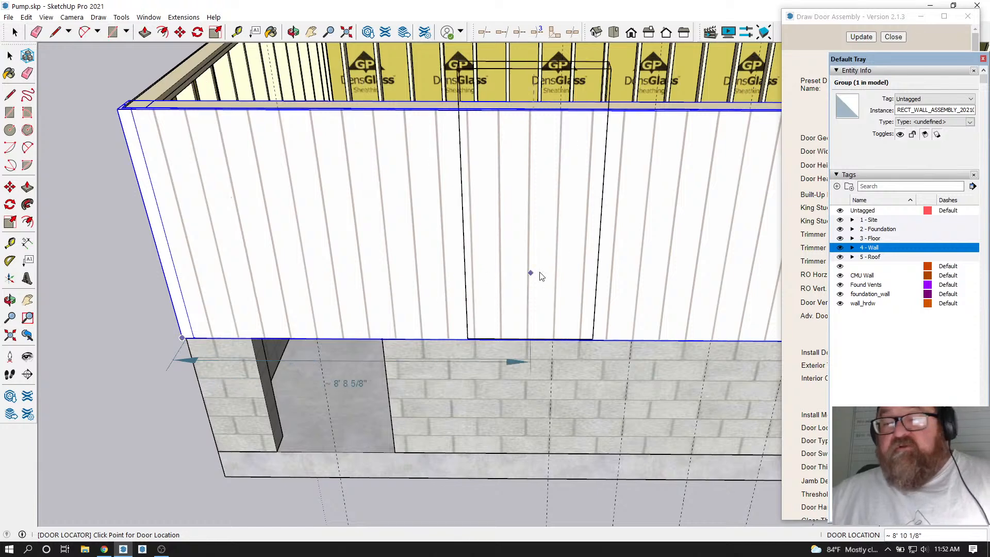
Try placing the door above the block wall opening with an RO vertical offset of 48 in
mouse_move(818, 22)
left_mouse_down()
mouse_move(701, 14)
mouse_move(698, 24)
left_mouse_up()
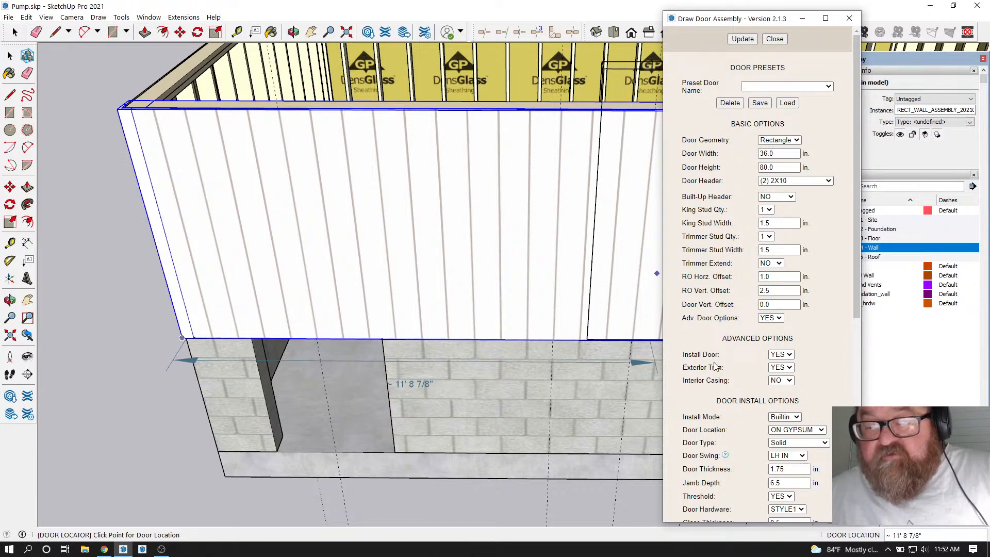
scroll(715, 367, "down", 1)
scroll(721, 377, "down", 2)
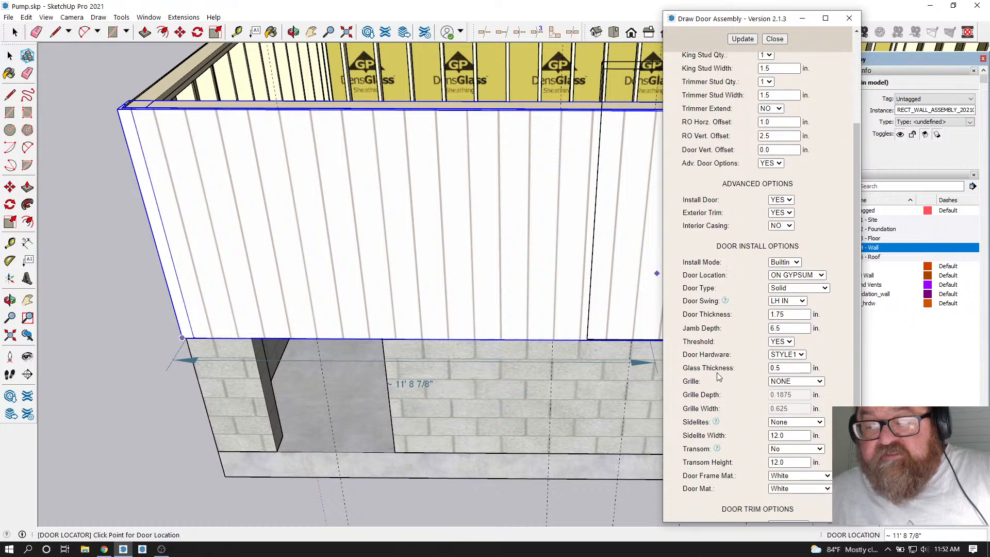
scroll(741, 366, "down", 2)
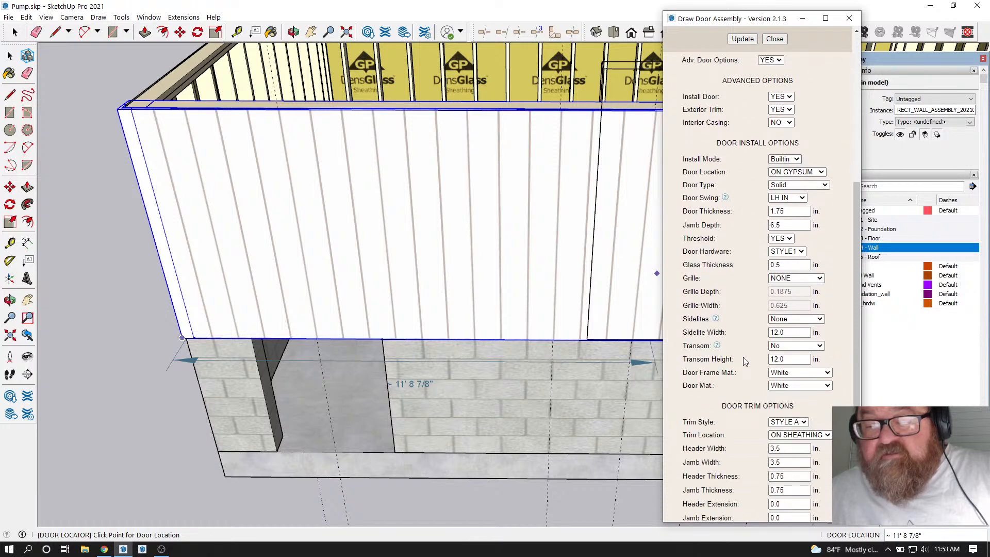
scroll(746, 339, "up", 4)
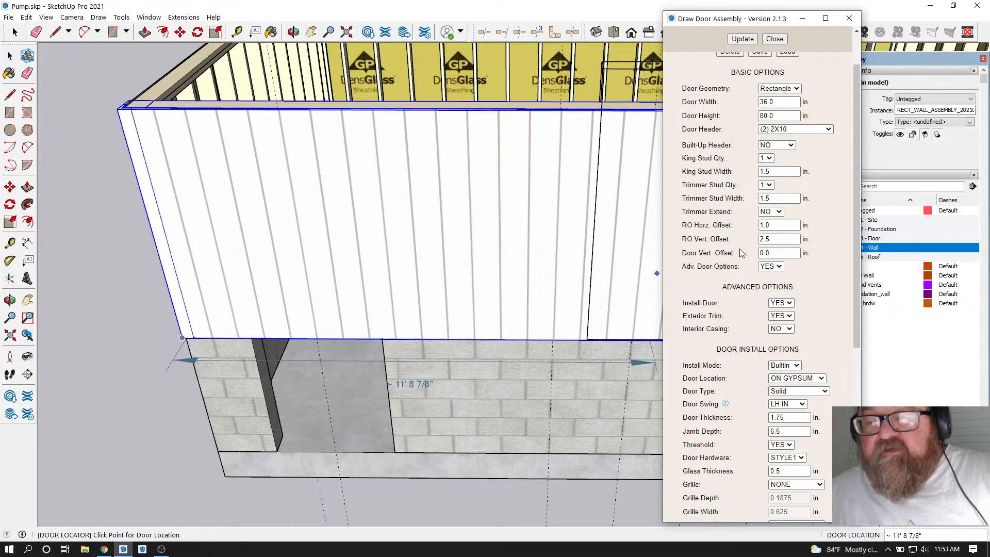
double_click(763, 241)
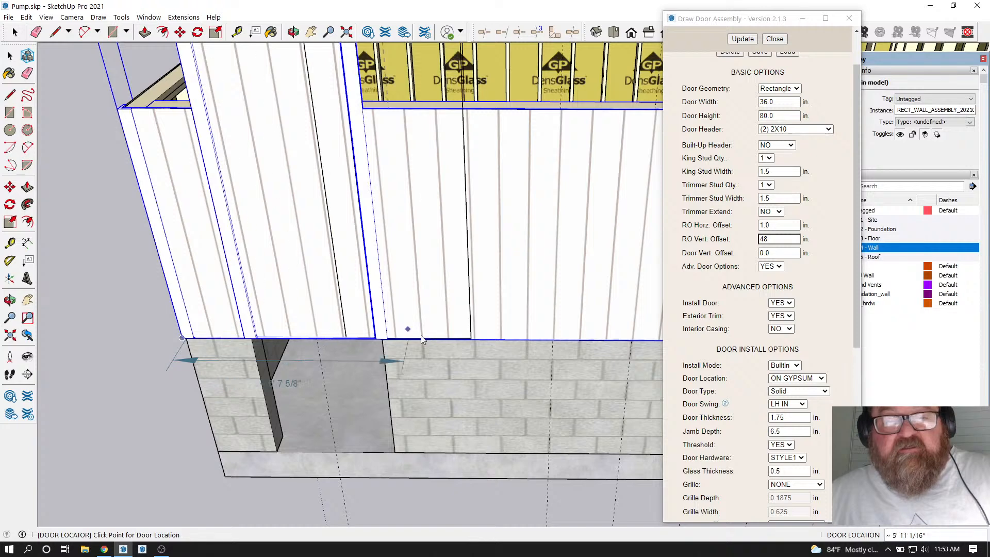
scroll(397, 331, "down", 5)
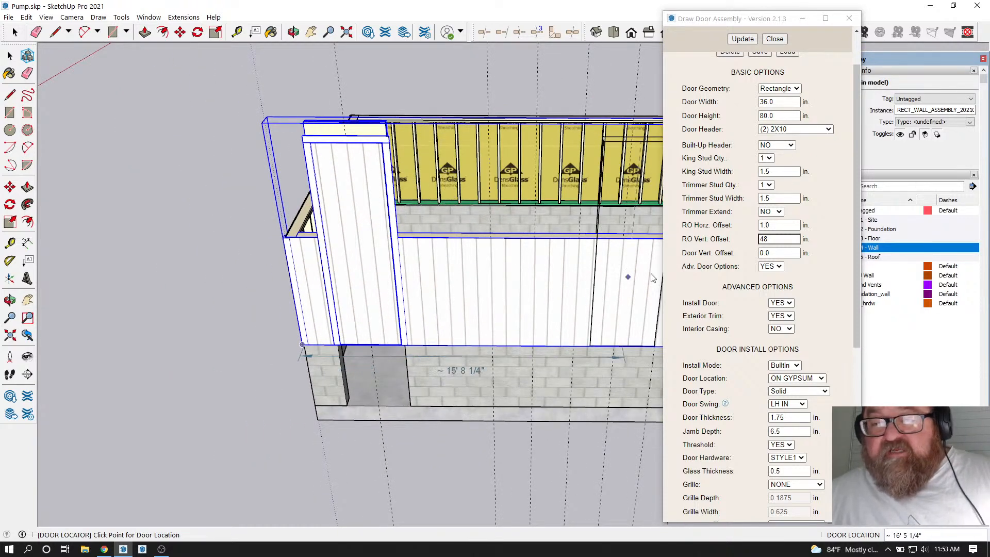
Try an RO vertical offset of -48 in, undo the door placement and close the door settings
left_click(766, 239)
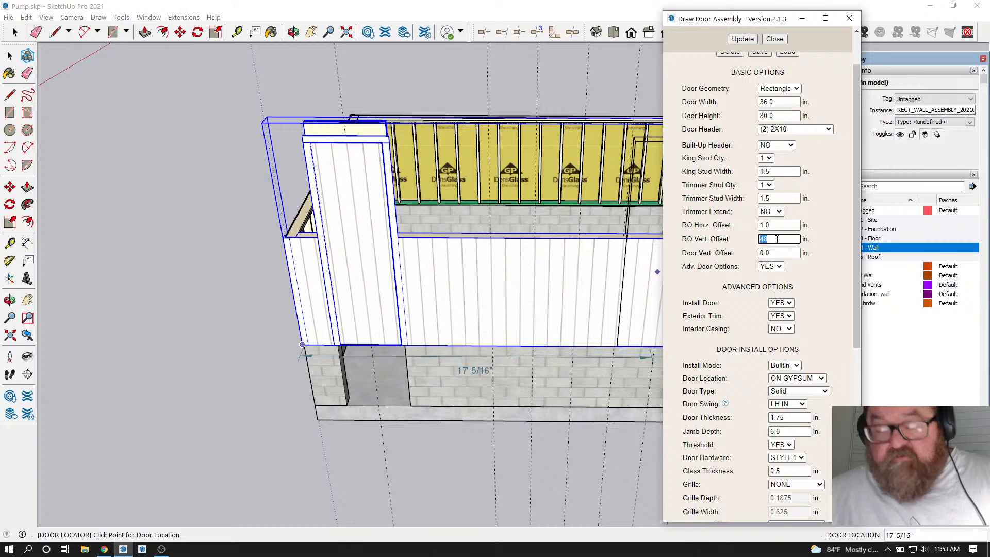
type("-4")
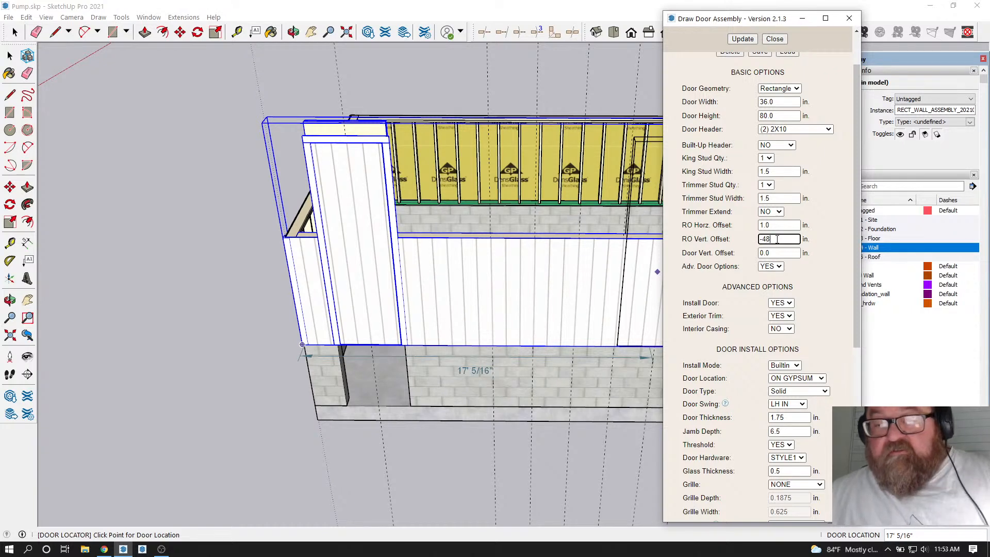
left_click(744, 39)
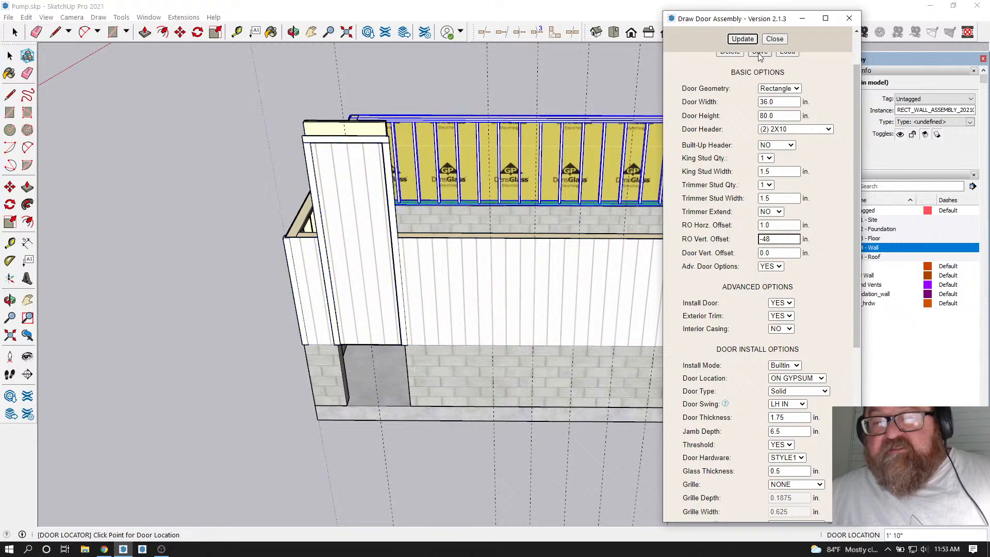
key("ctrl+z")
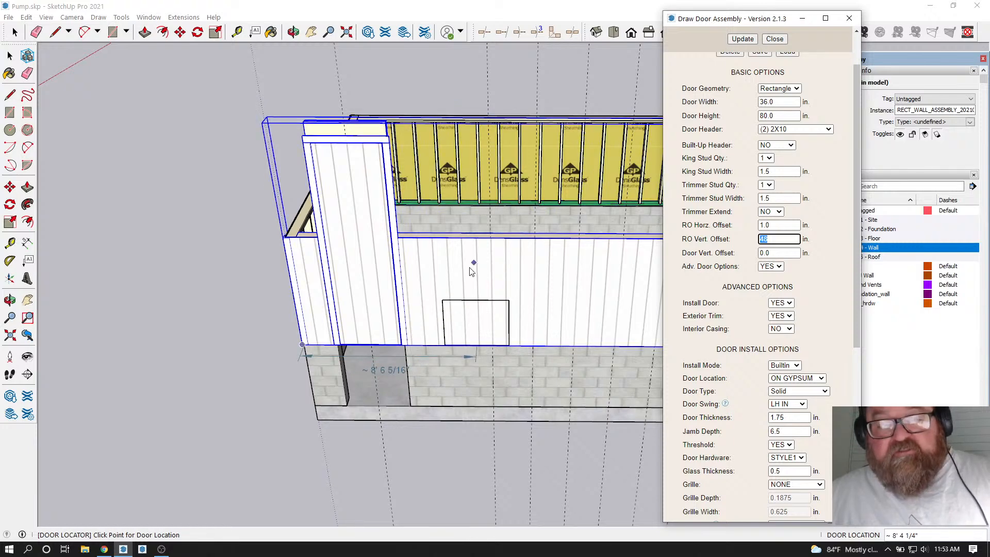
left_click(775, 38)
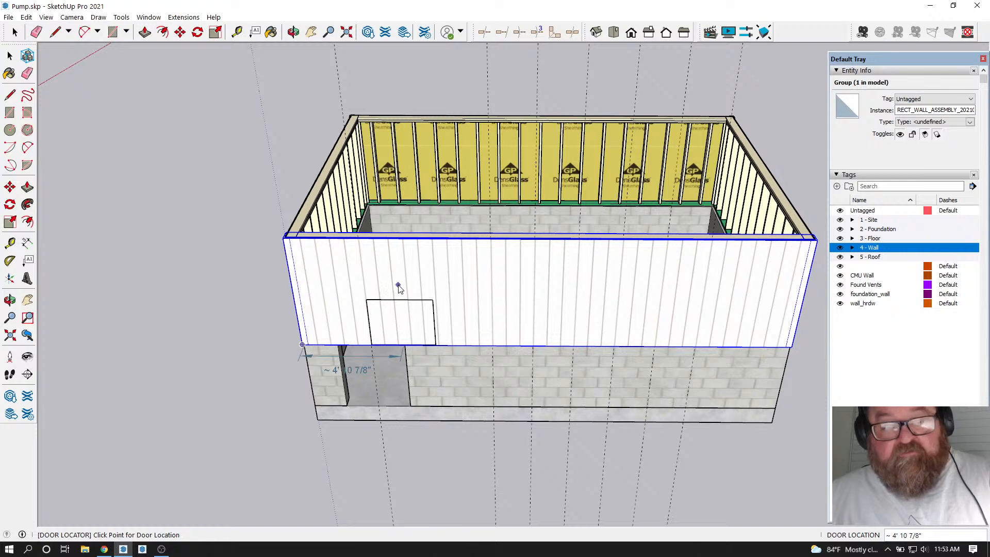
Start a new Medeek door on the front wall with a width of 32 in and advanced door options kept at YES
left_click(174, 18)
mouse_move(223, 135)
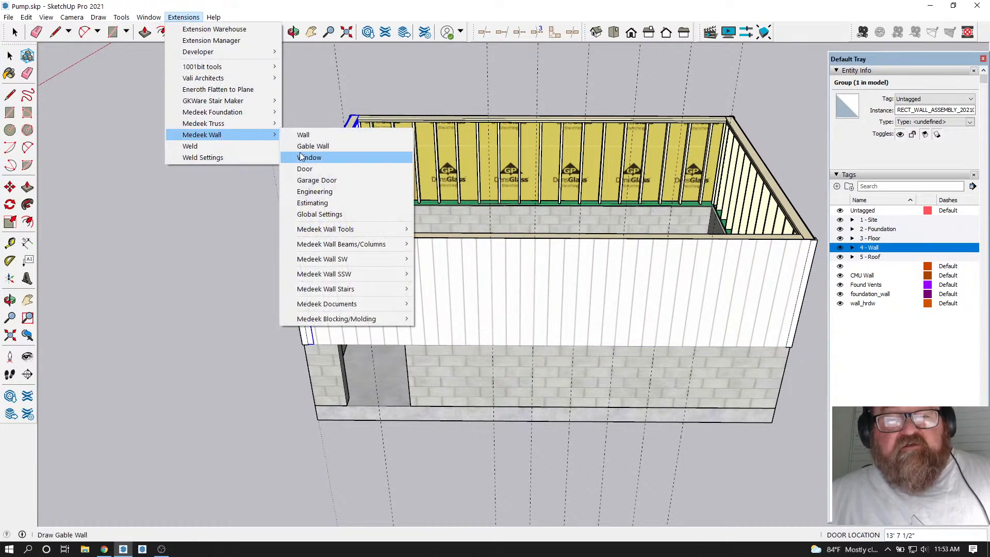
left_click(306, 171)
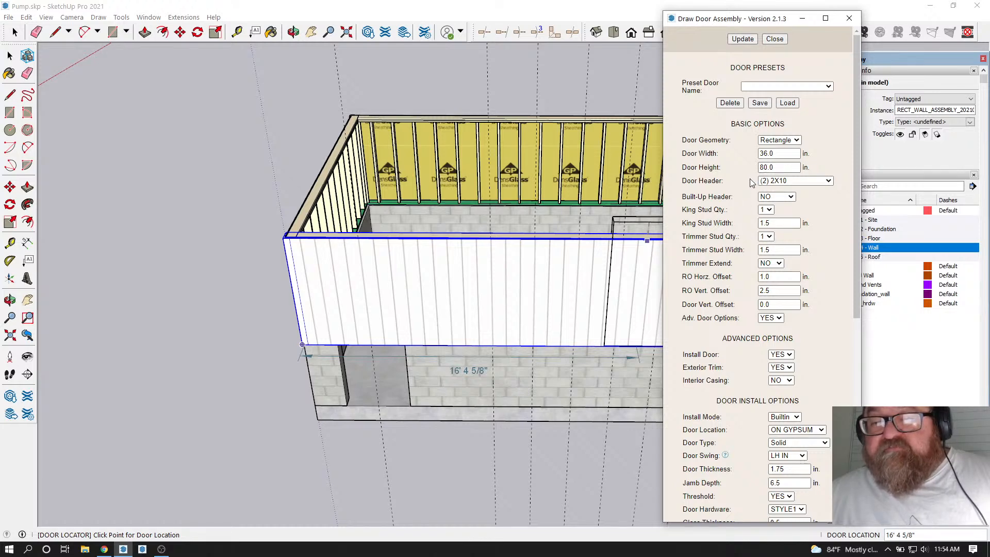
left_click_drag(779, 154, 742, 160)
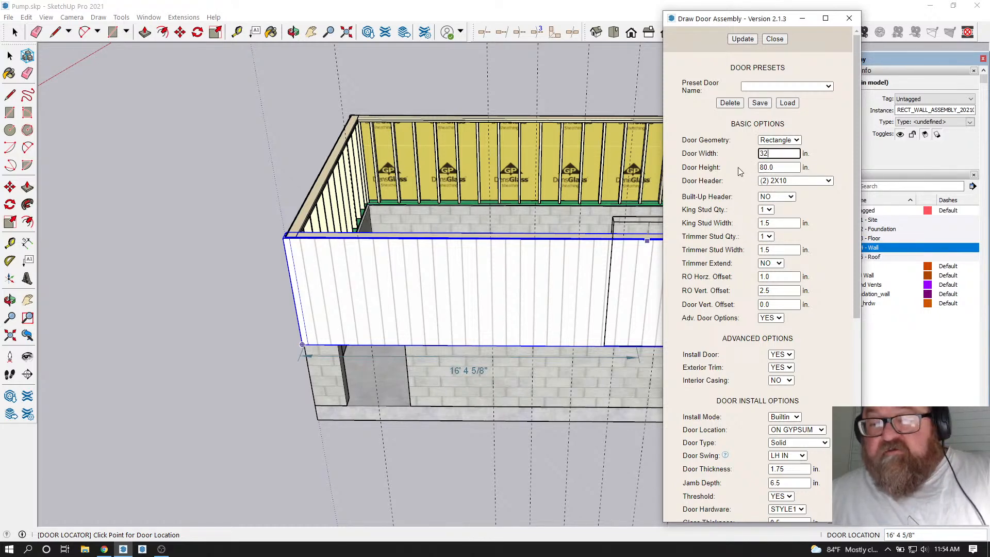
left_click(737, 41)
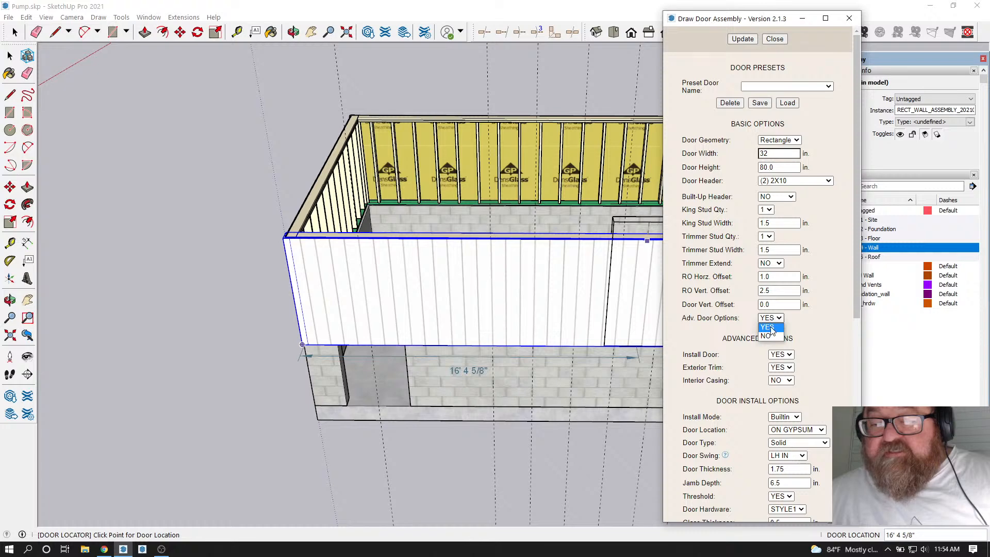
left_click(771, 328)
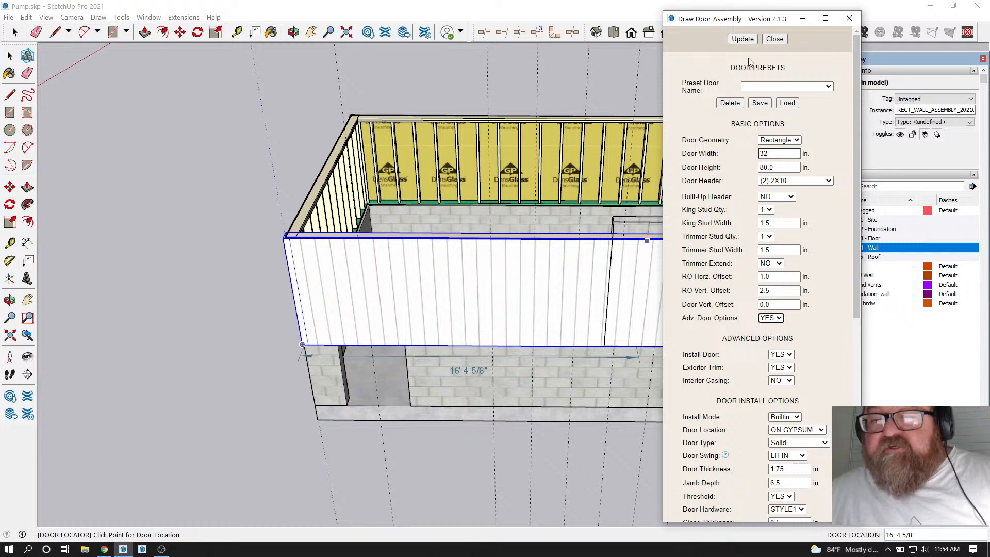
left_click(746, 41)
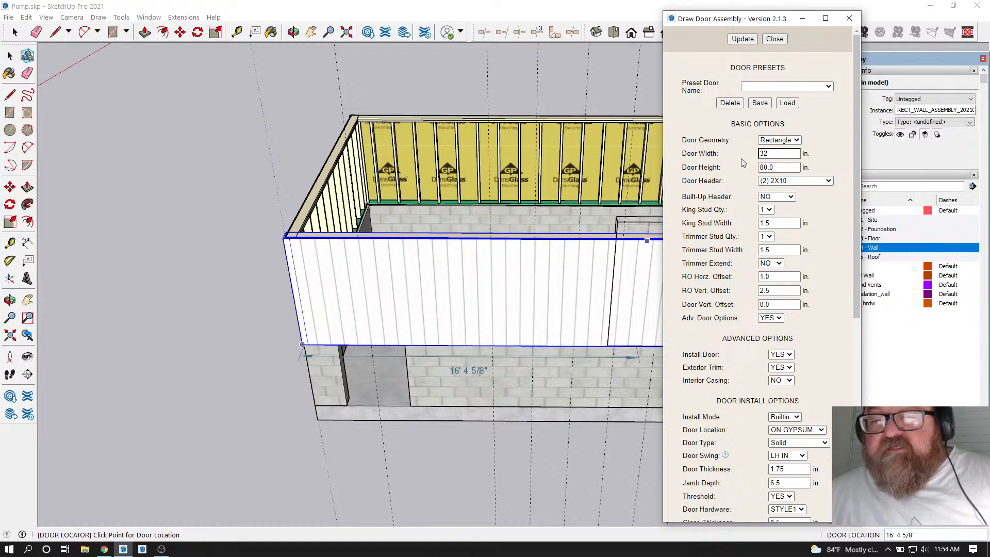
Review the advanced, door install and door trim options in the door settings
scroll(729, 238, "down", 2)
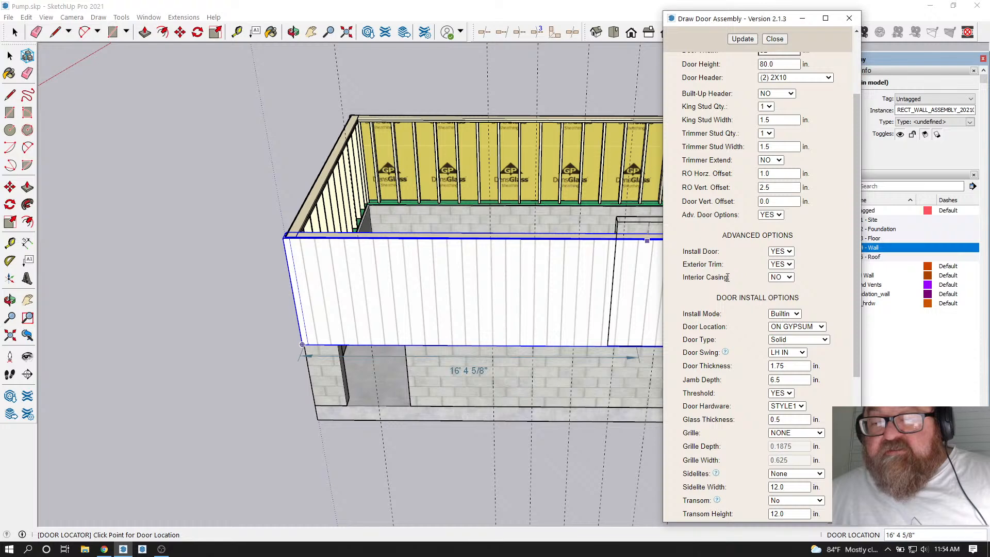
scroll(736, 269, "down", 2)
mouse_move(734, 249)
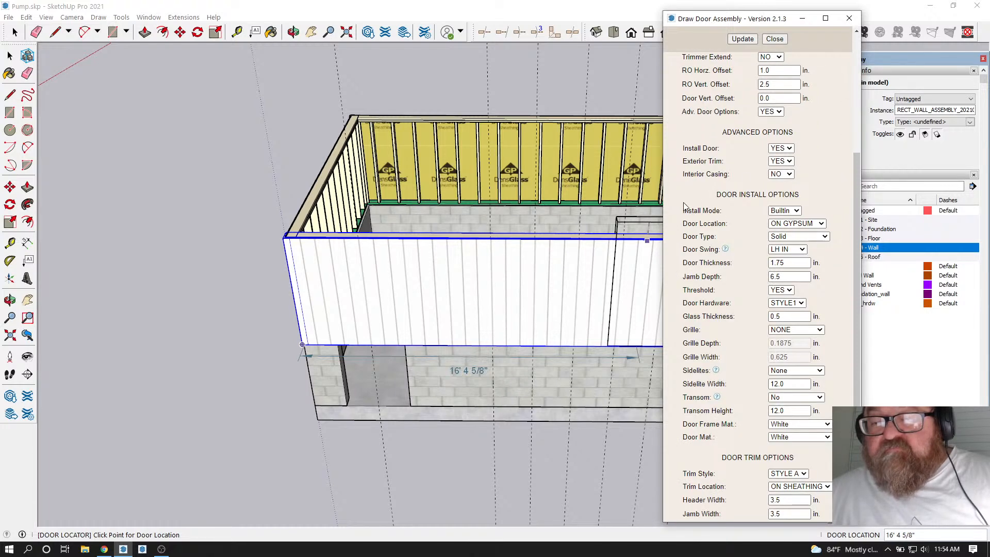
scroll(677, 227, "down", 2)
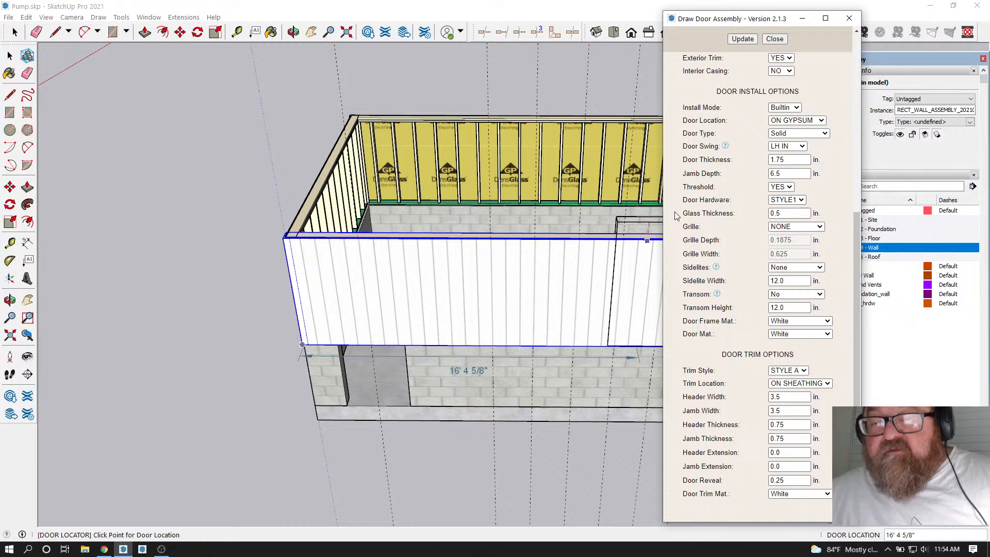
scroll(677, 216, "down", 1)
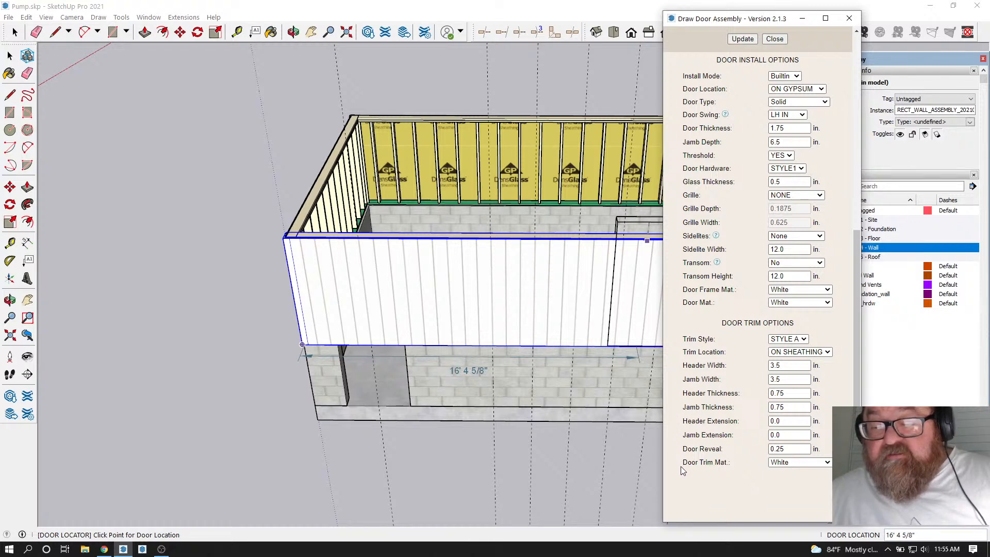
scroll(676, 453, "up", 3)
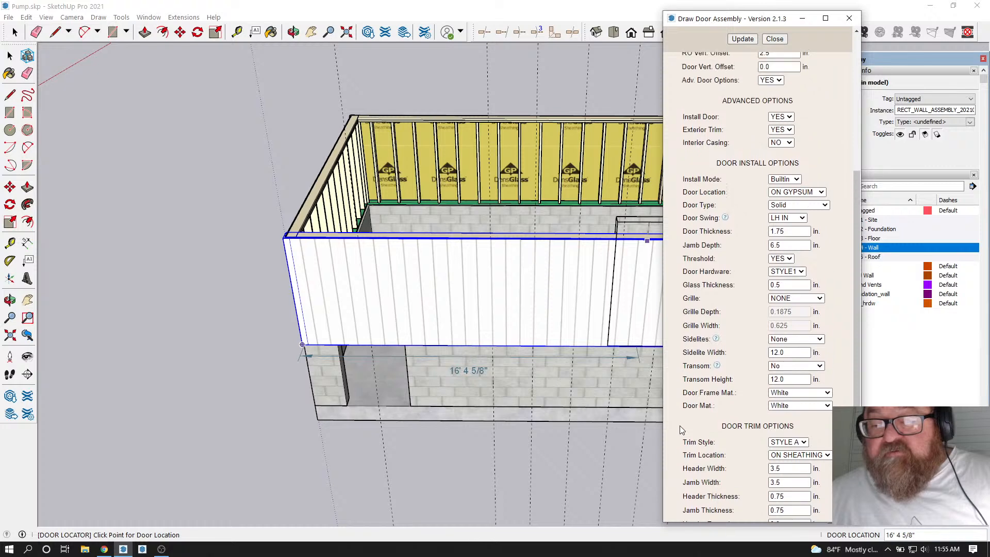
scroll(677, 426, "up", 3)
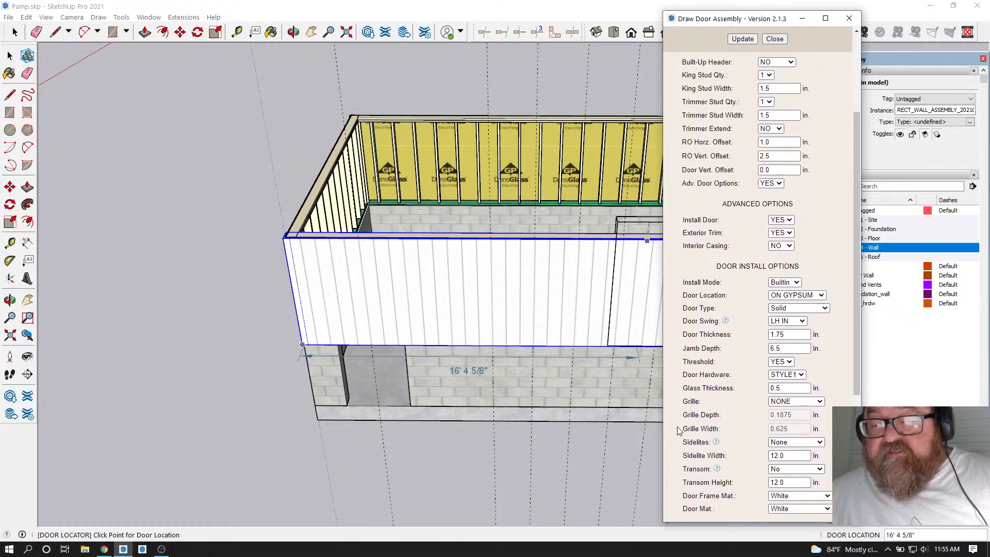
scroll(673, 336, "up", 2)
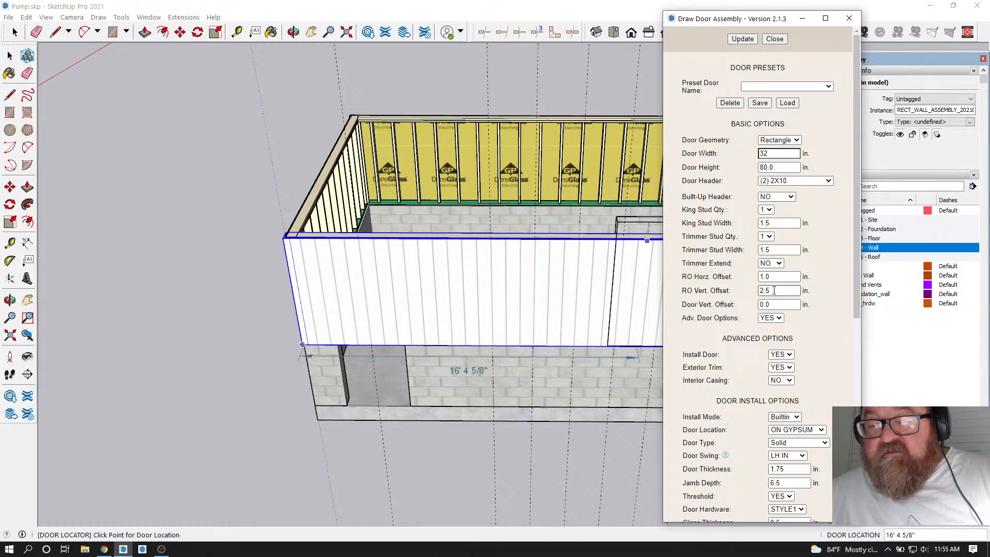
Try placing the 32 in door above the block wall opening with a Door Vert. Offset of -48 in
left_click_drag(774, 290, 753, 294)
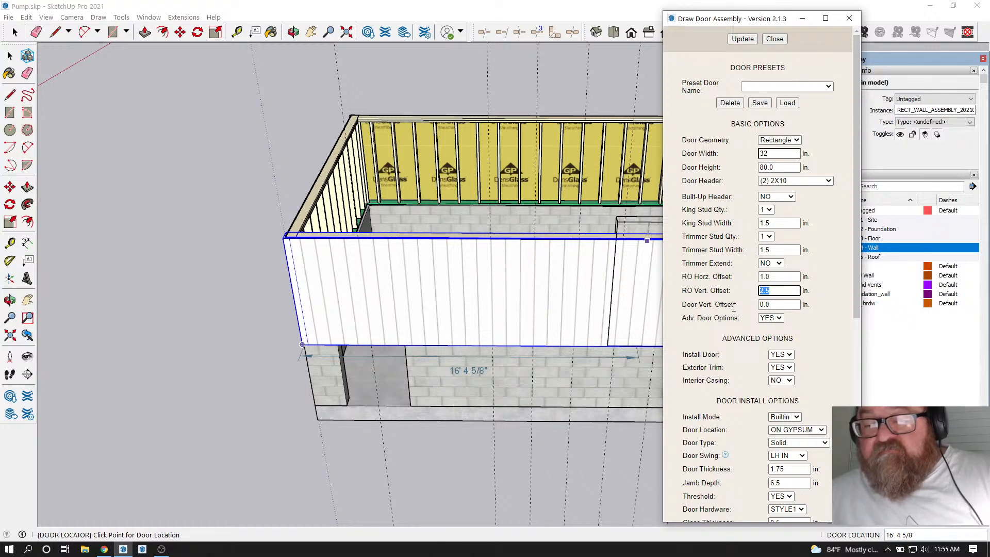
left_click(774, 305)
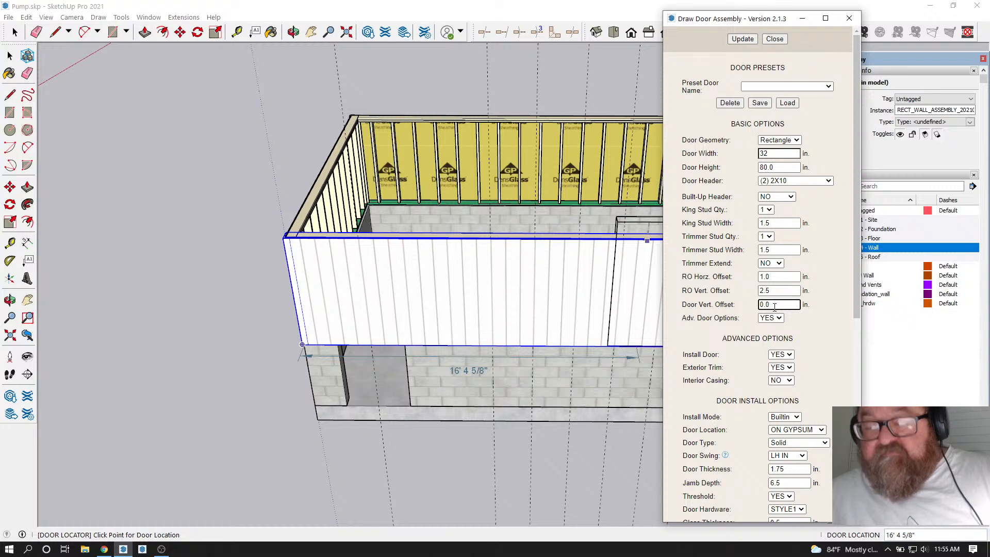
key("BackSpace")
key("BackSpace")
key("BackSpace")
type("-")
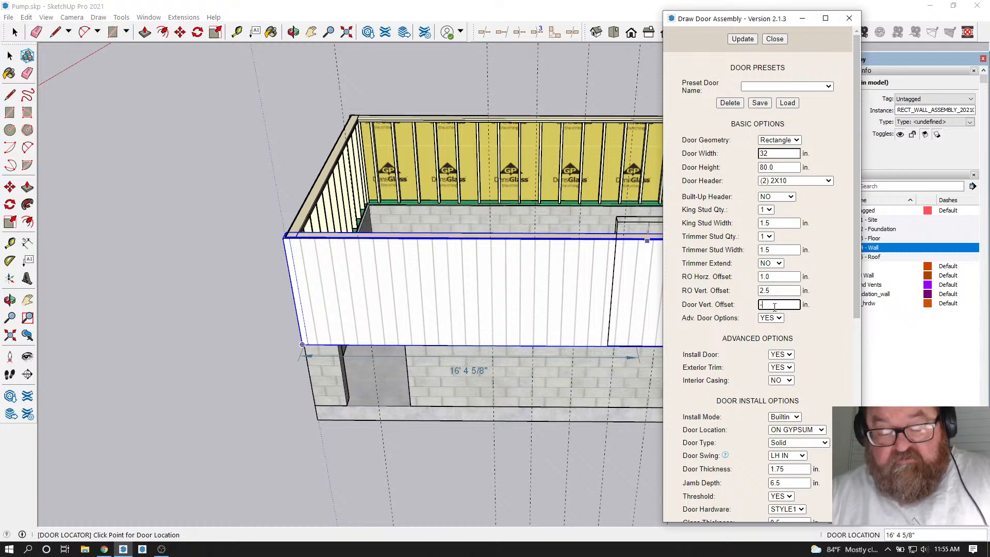
type("48")
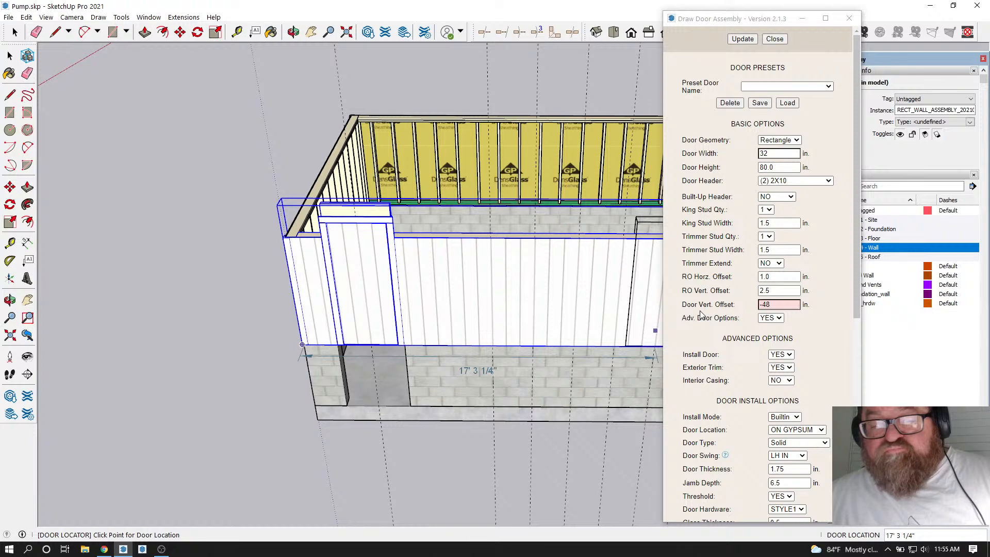
Try a Door Vert. Offset of 48 in on the placed door, undo the door placement and close the door settings
left_click_drag(772, 303, 750, 307)
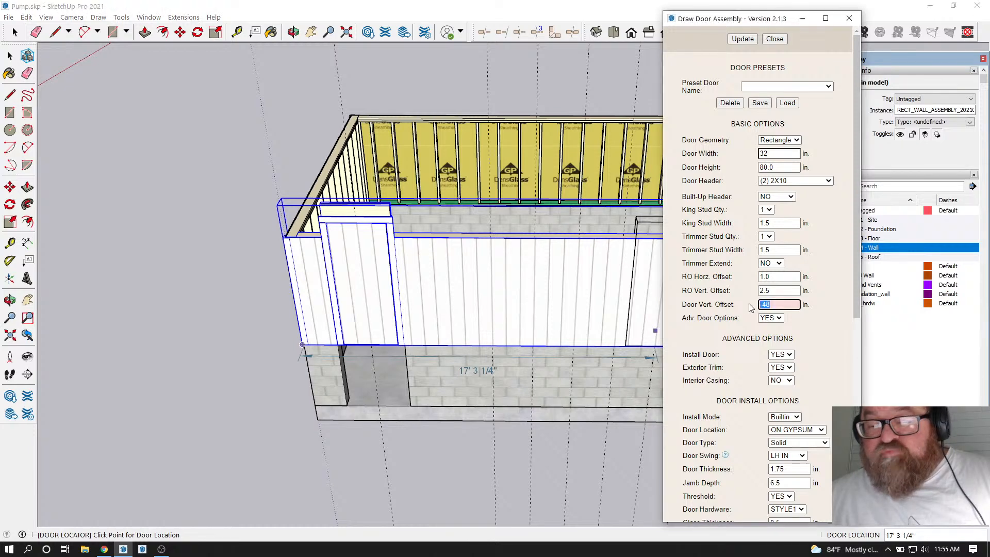
type("4")
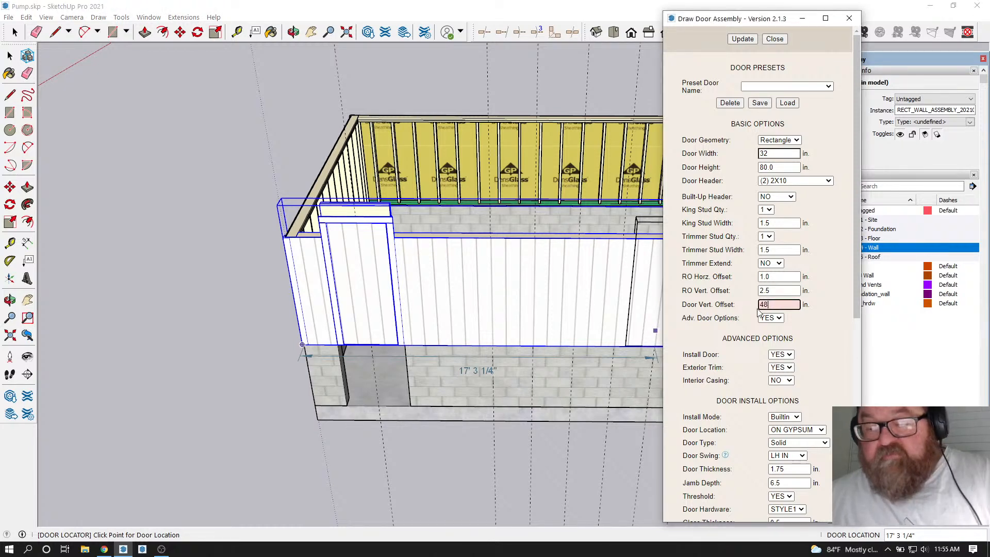
left_click(750, 41)
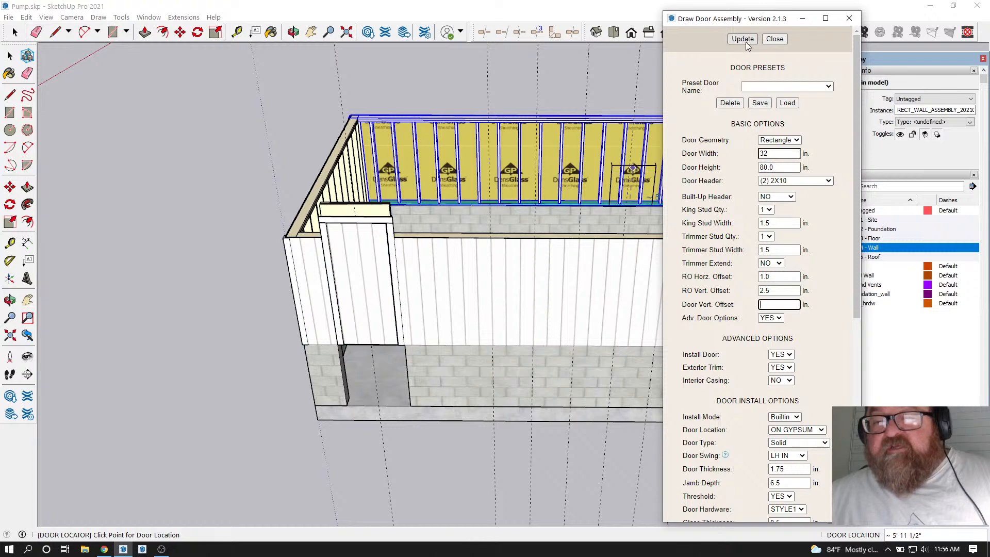
left_click(775, 38)
key("space")
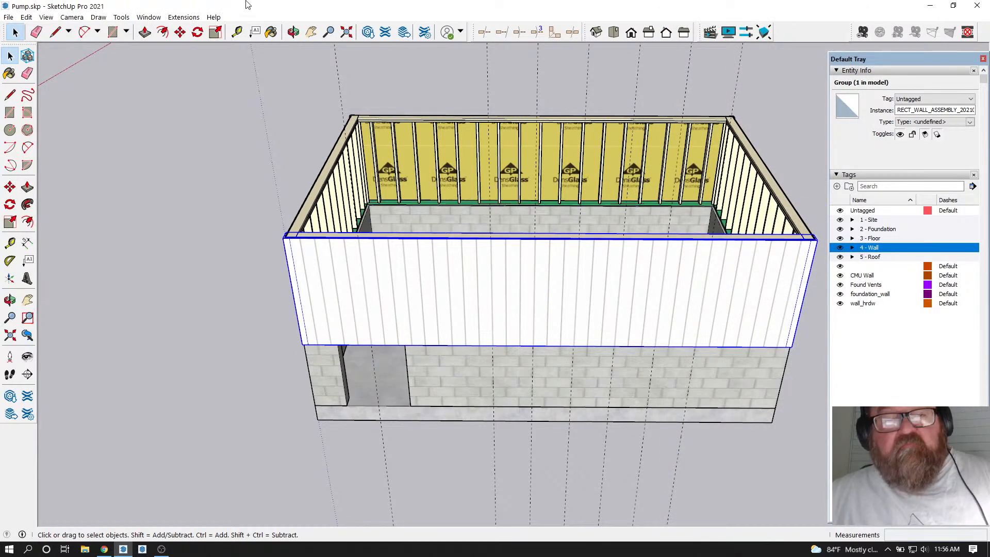
Start a new Medeek door on the front wall with a width of 32 in and a Door Vert. Offset of -48 in
left_click(184, 17)
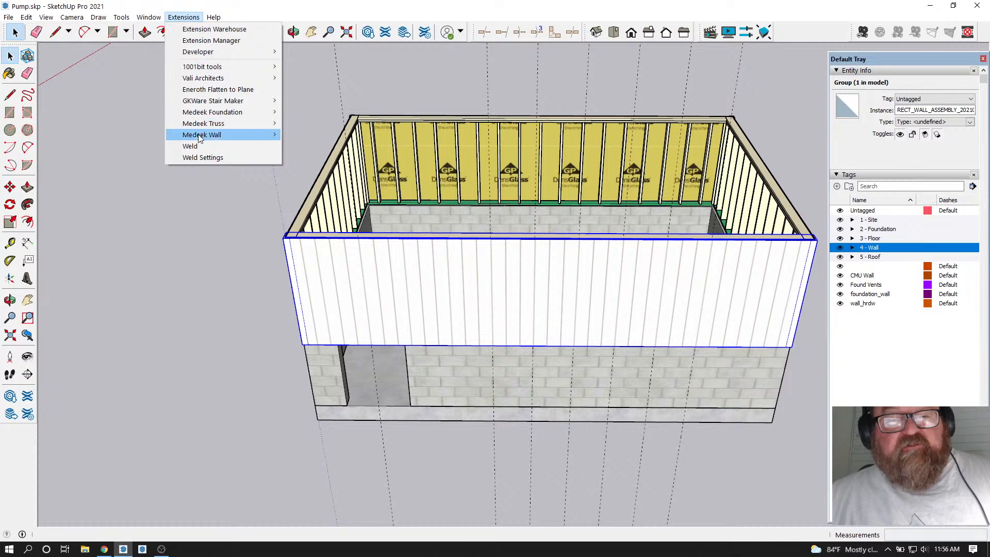
mouse_move(200, 138)
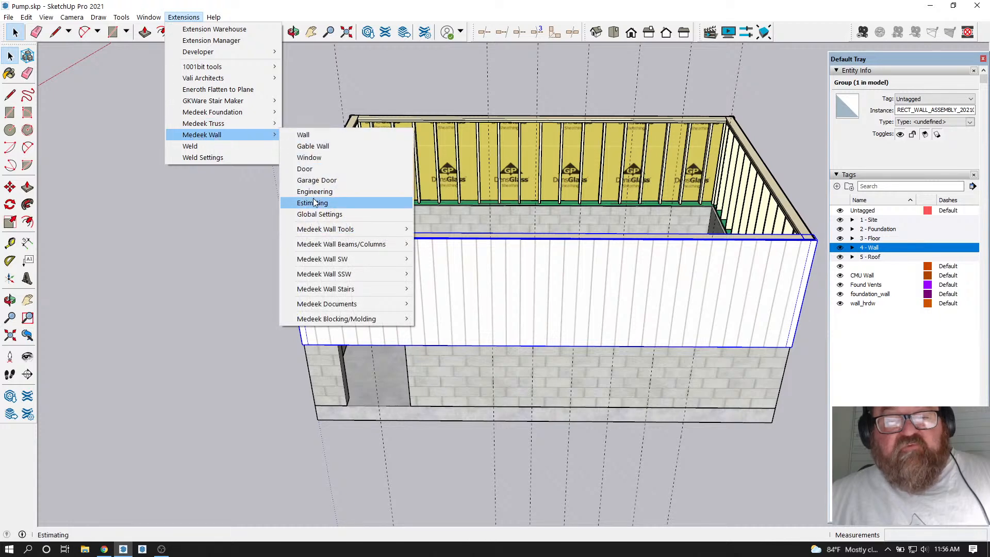
left_click(304, 168)
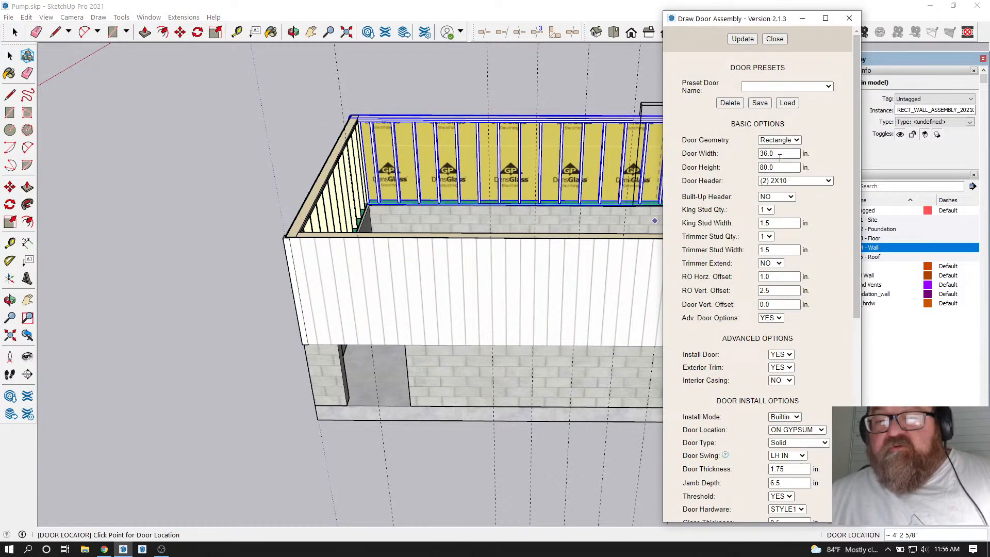
left_click_drag(789, 153, 743, 156)
type("32")
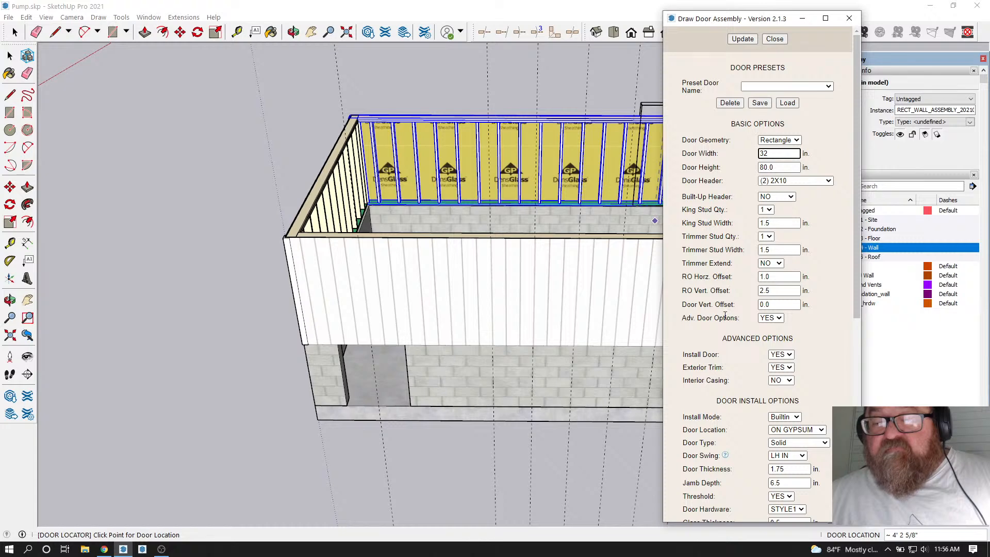
left_click(764, 310)
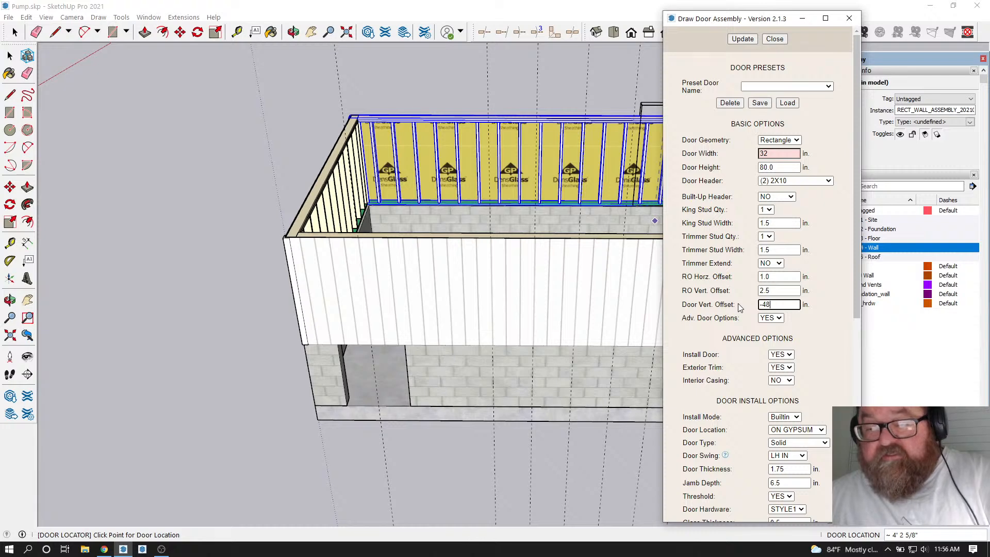
left_click(742, 40)
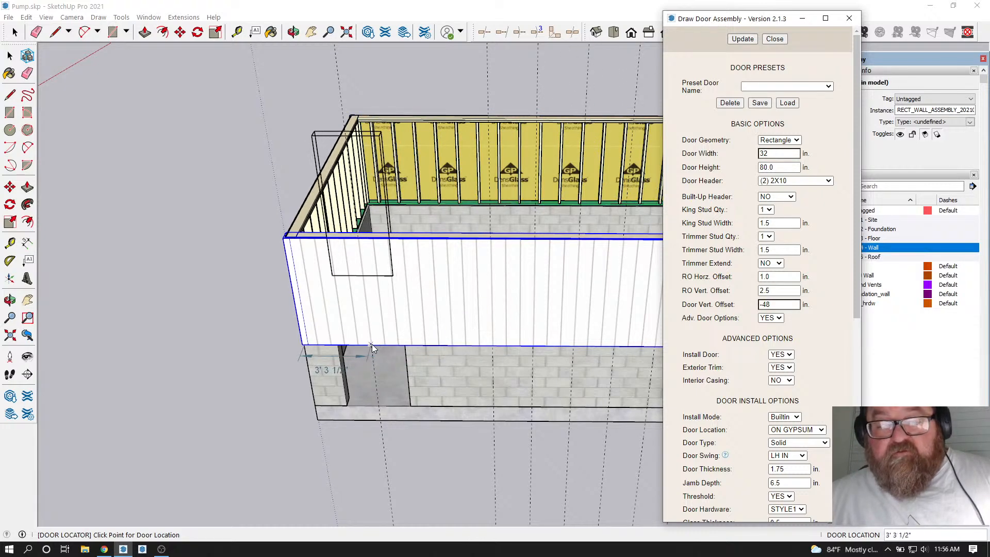
Set the Door Vert. Offset to 48 in, place the door over the block wall opening and leave the door tool
left_click_drag(774, 304, 748, 307)
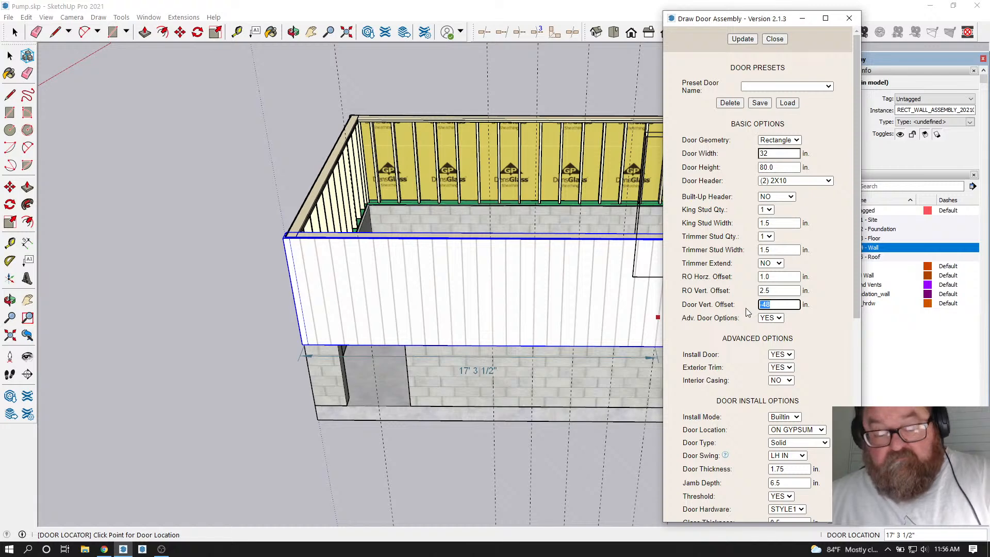
type("4")
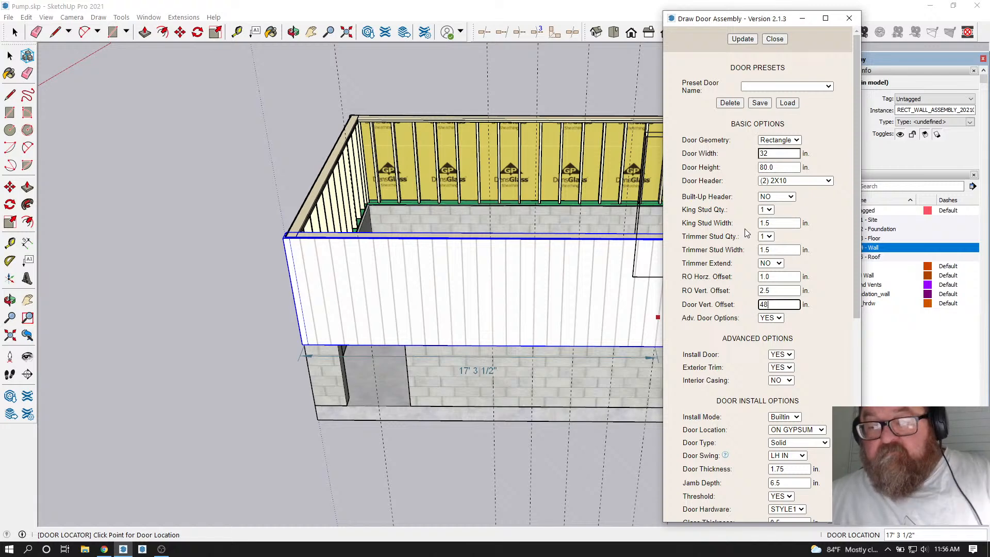
left_click(743, 39)
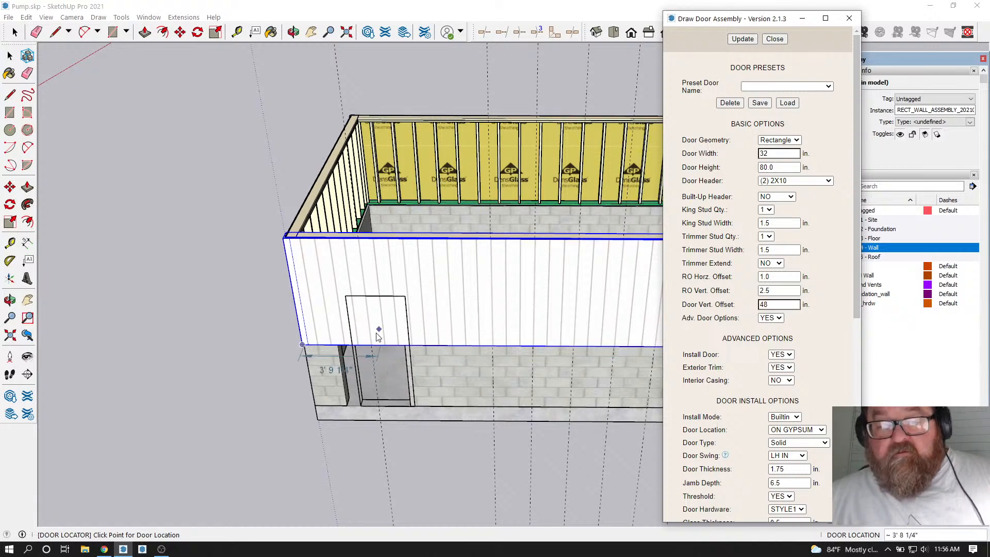
left_click(379, 413)
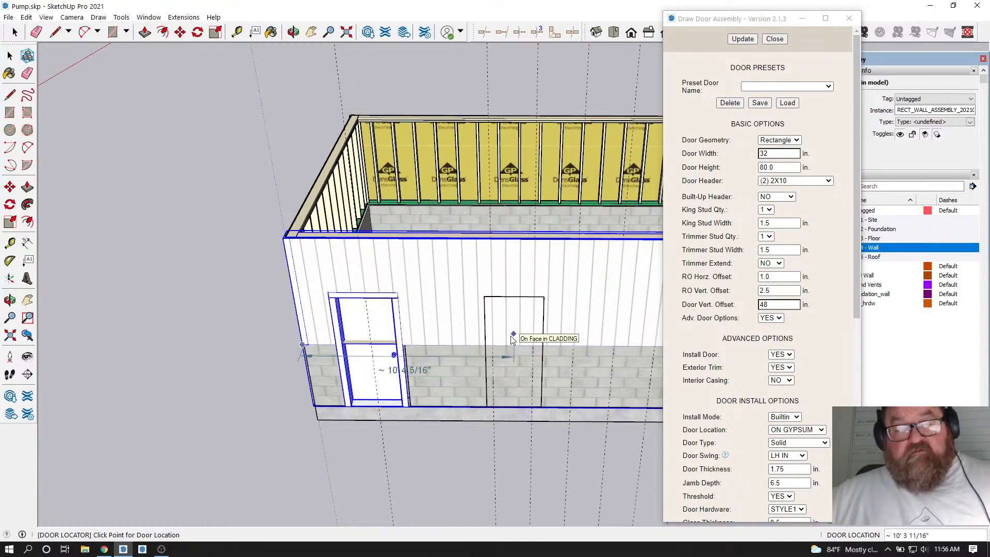
scroll(340, 371, "up", 5)
scroll(337, 376, "up", 3)
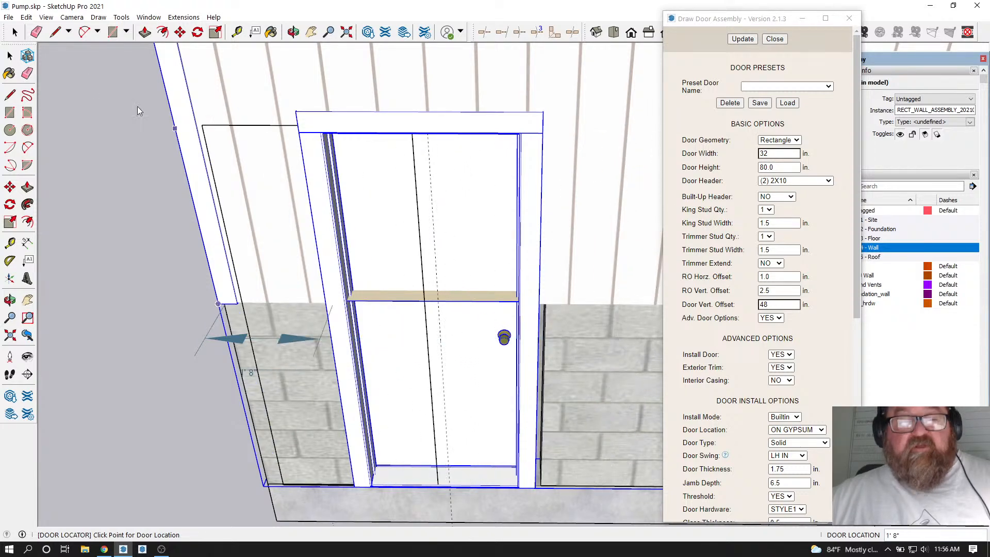
left_click(14, 32)
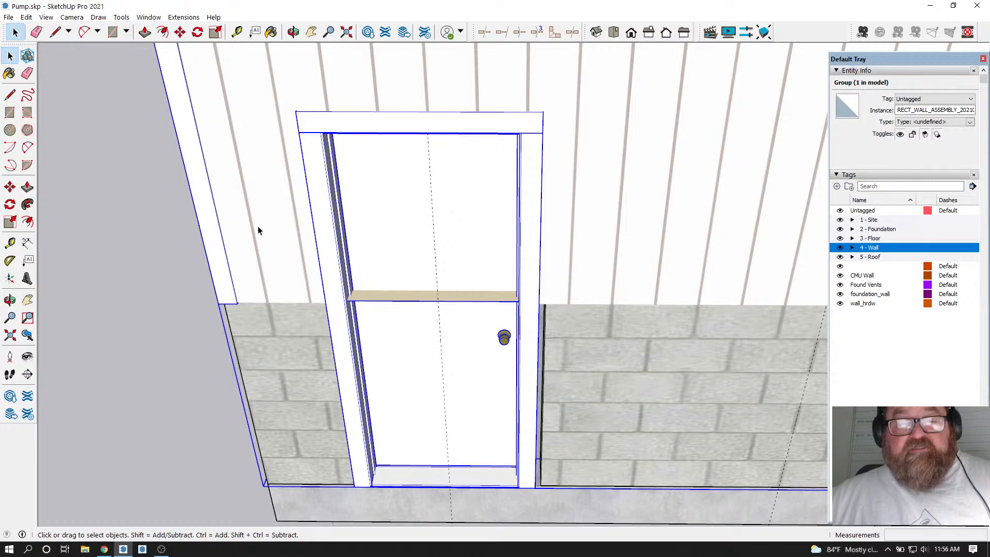
Examine the strip across the door and the door framing from inside the building, and clear the wall selection
scroll(393, 305, "up", 5)
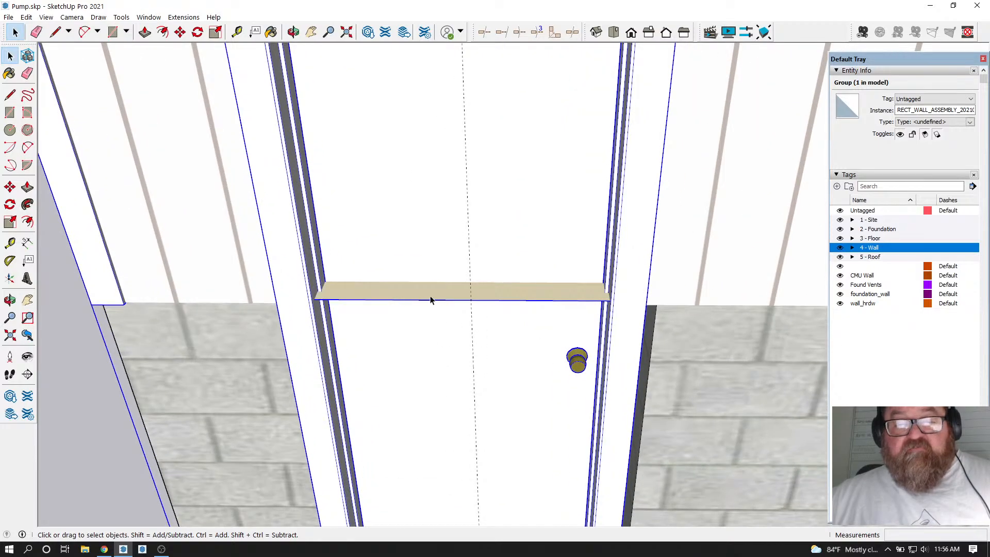
scroll(487, 310, "down", 4)
left_click(293, 32)
left_click_drag(609, 263, 425, 159)
scroll(424, 161, "up", 2)
scroll(454, 312, "down", 5)
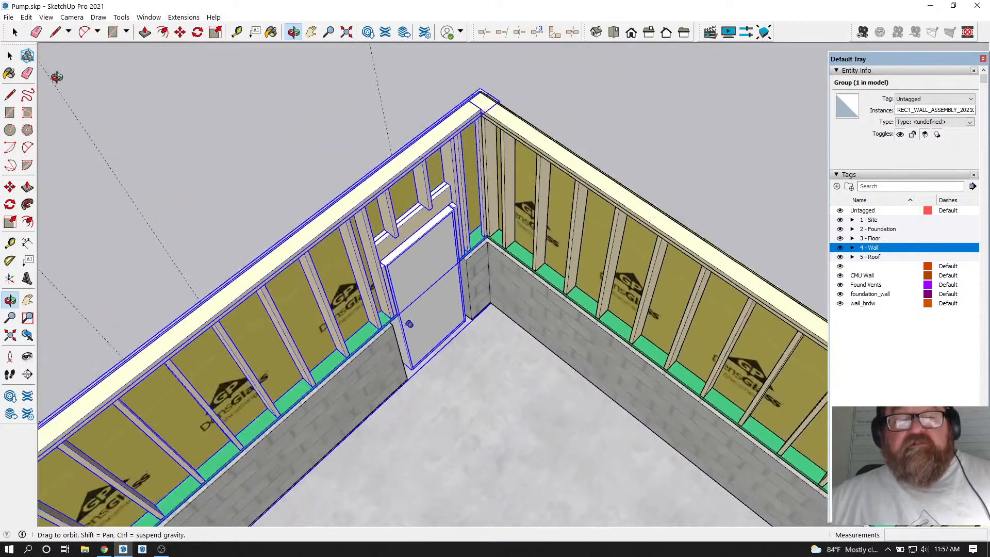
left_click(16, 33)
left_click(201, 98)
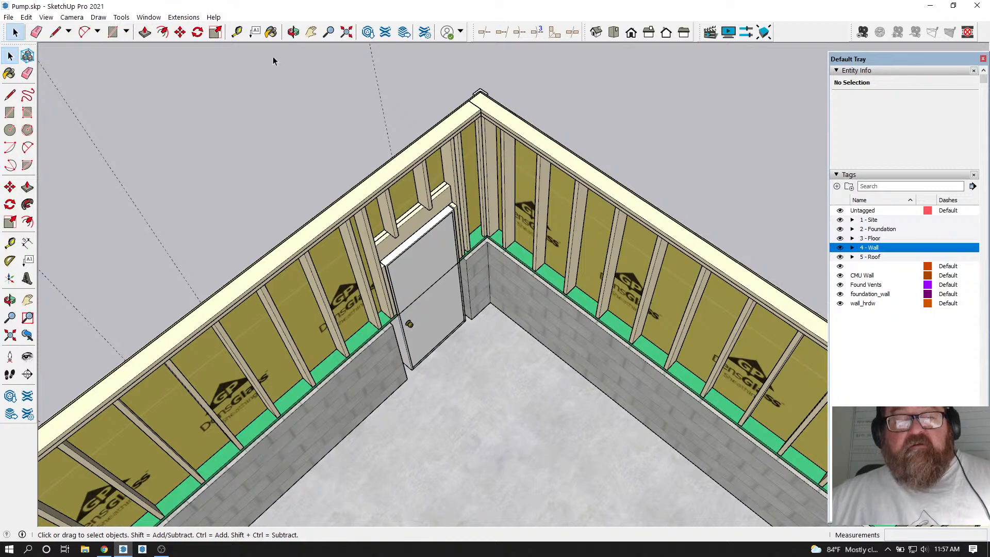
Hide the wall_2d tag in the 4 - Wall tag folder to remove the strip across the middle of the door
left_click(295, 33)
left_click_drag(402, 302, 663, 307)
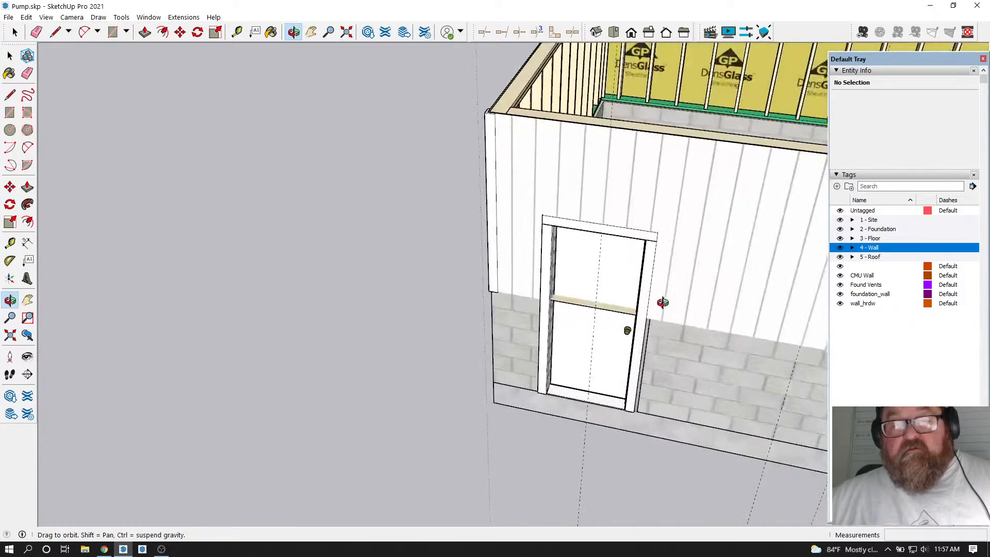
scroll(654, 304, "up", 4)
scroll(593, 293, "up", 5)
left_click_drag(515, 303, 540, 347)
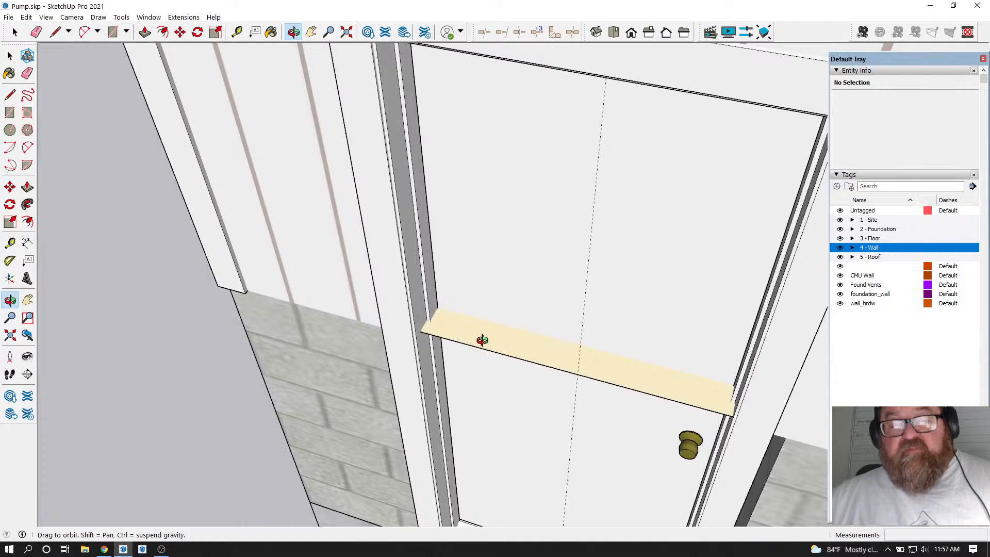
scroll(443, 338, "up", 3)
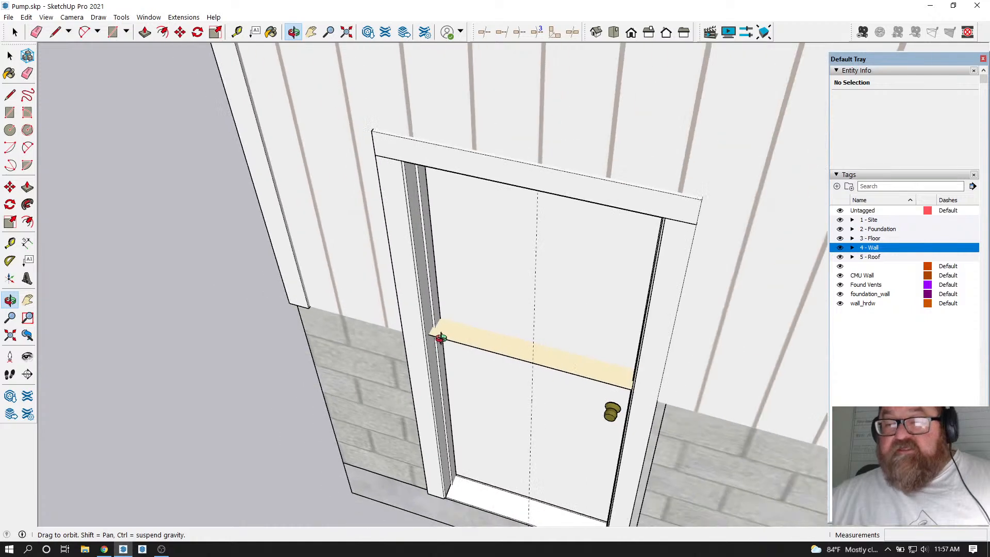
left_click(852, 248)
left_click(841, 258)
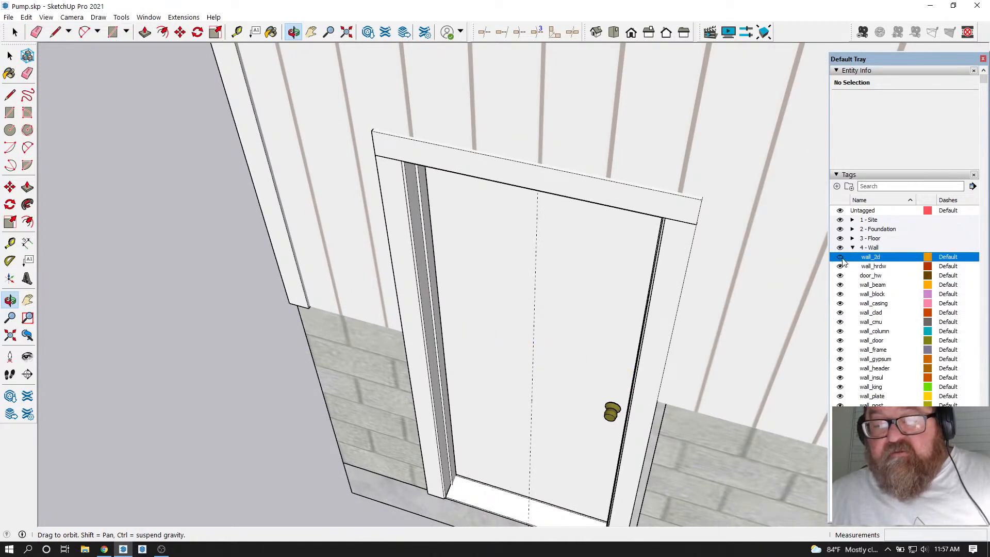
scroll(194, 276, "down", 3)
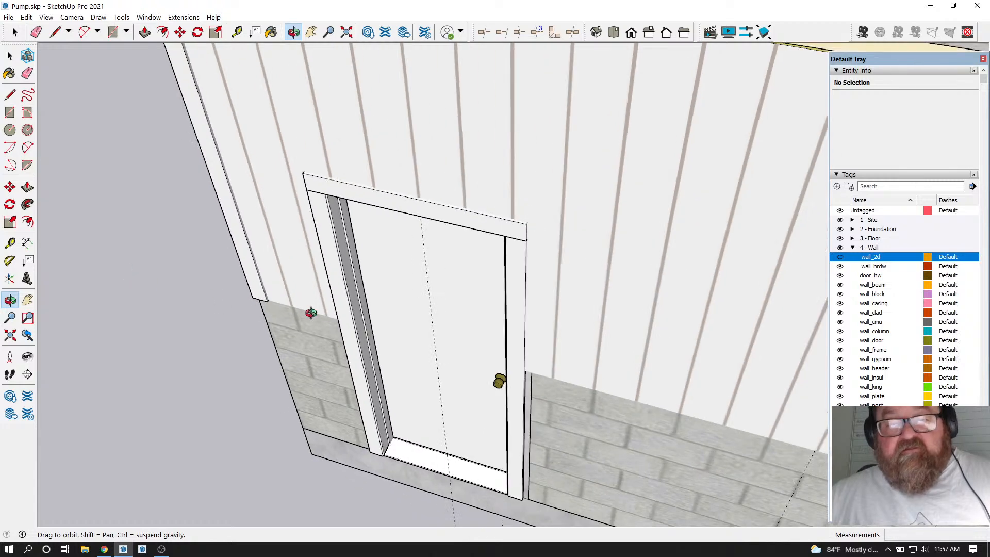
Review the general options in the Medeek Wall Global Settings and close the settings
scroll(520, 370, "down", 1)
left_click(183, 17)
mouse_move(202, 80)
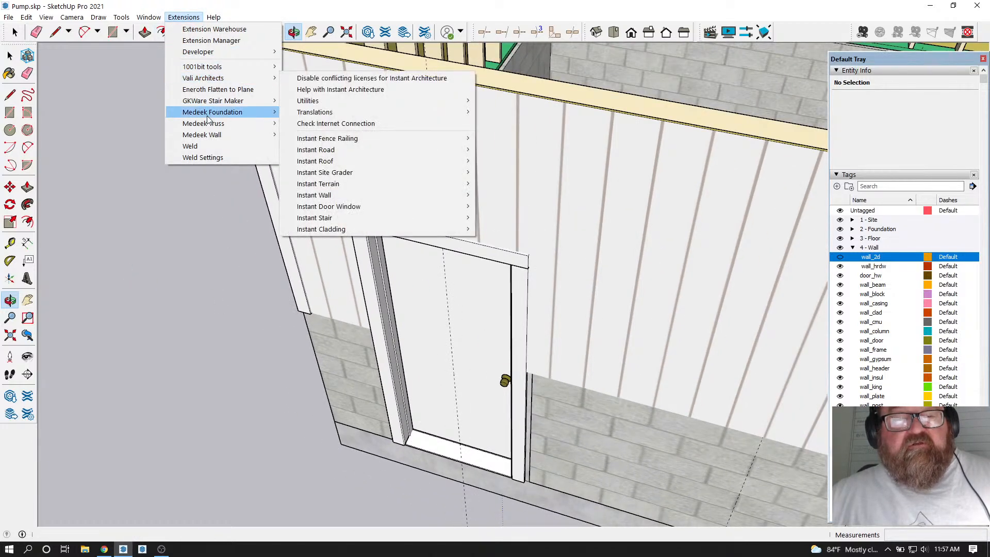
mouse_move(205, 135)
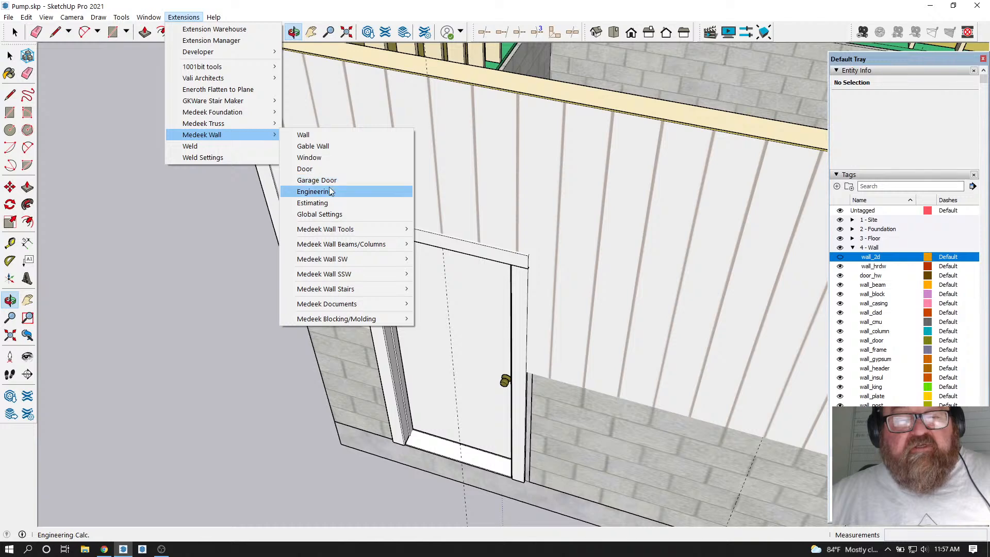
left_click(322, 214)
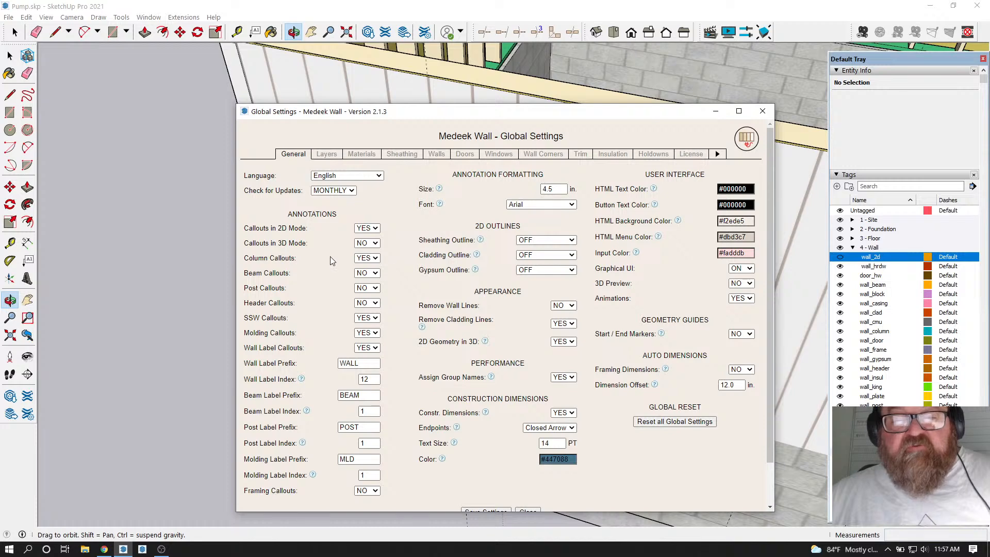
left_click(759, 112)
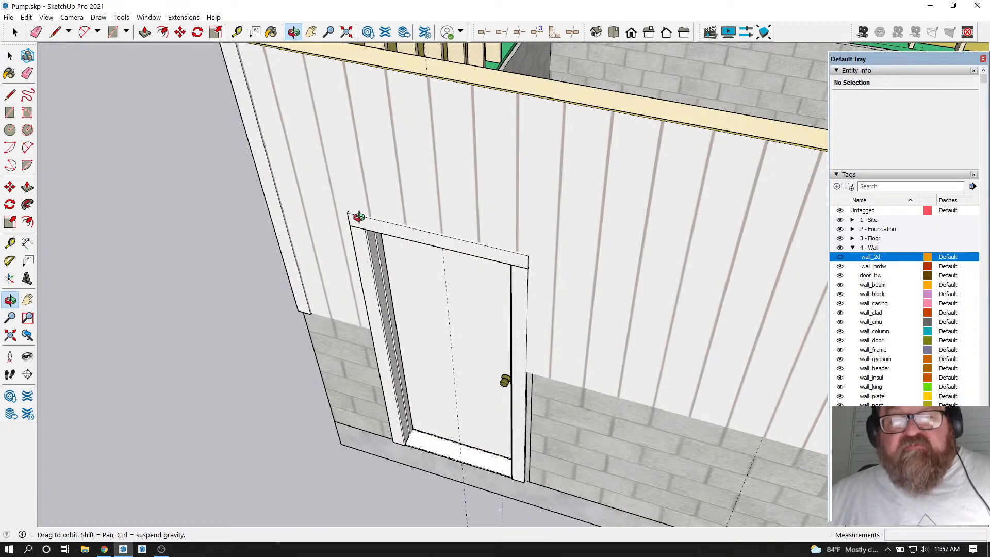
Examine the gap between the door frame and the block wall opening from inside and outside the building
left_click_drag(298, 275, 406, 253)
left_click_drag(197, 312, 322, 308)
left_click_drag(535, 232, 422, 256)
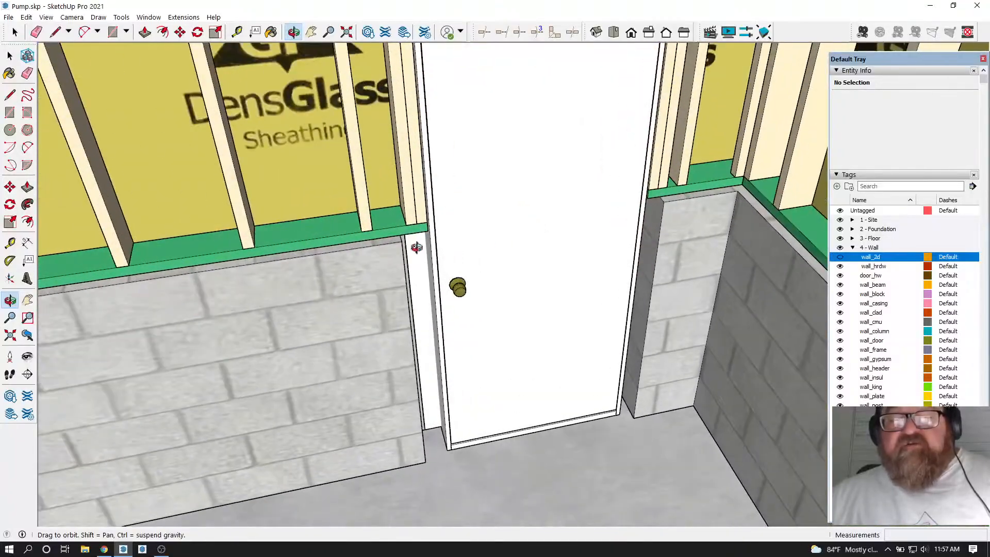
left_click_drag(591, 336, 392, 319)
left_click_drag(397, 285, 522, 309)
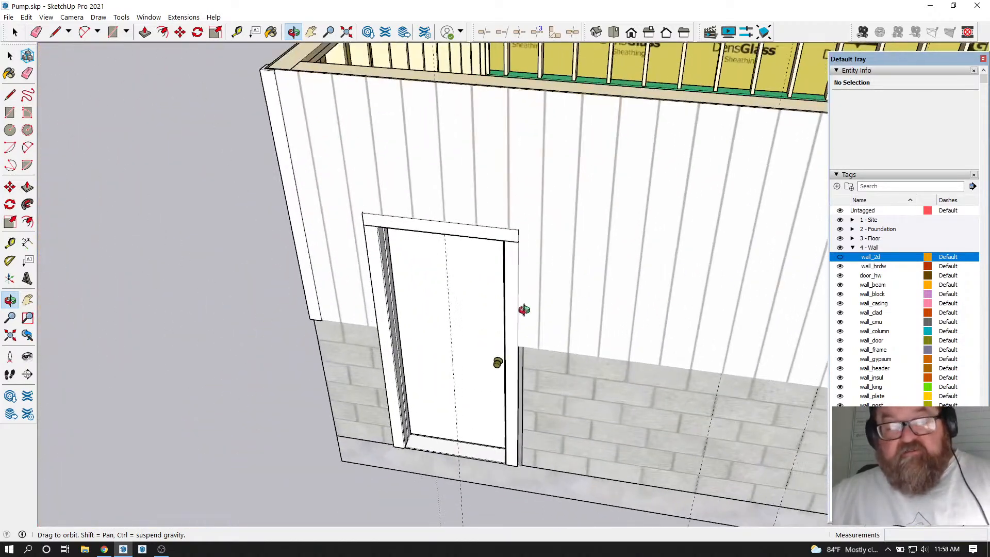
left_click_drag(571, 288, 614, 283)
Undo the hiding of the wall_2d tag and the placement of the door in the front wall
key("ctrl+z")
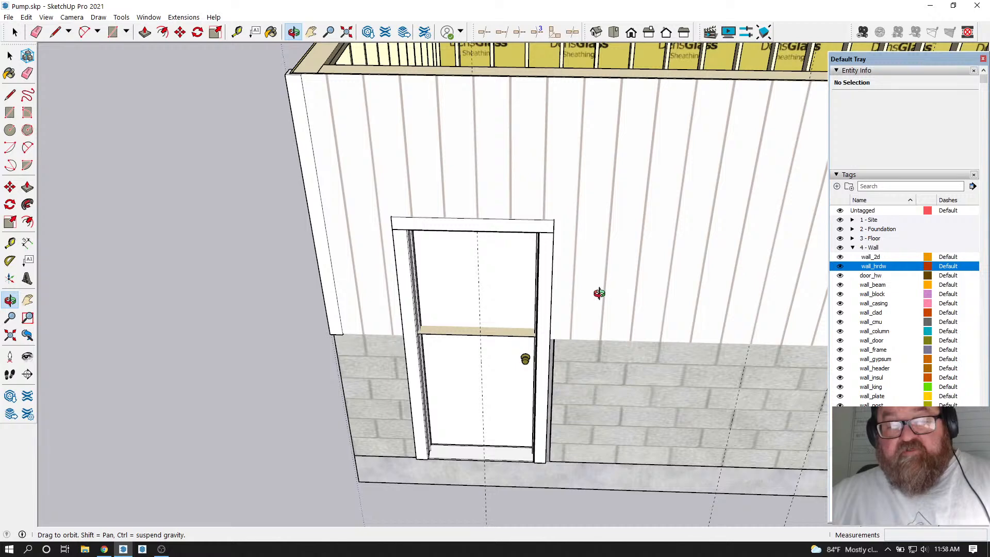
key("ctrl+z")
left_click_drag(535, 307, 469, 275)
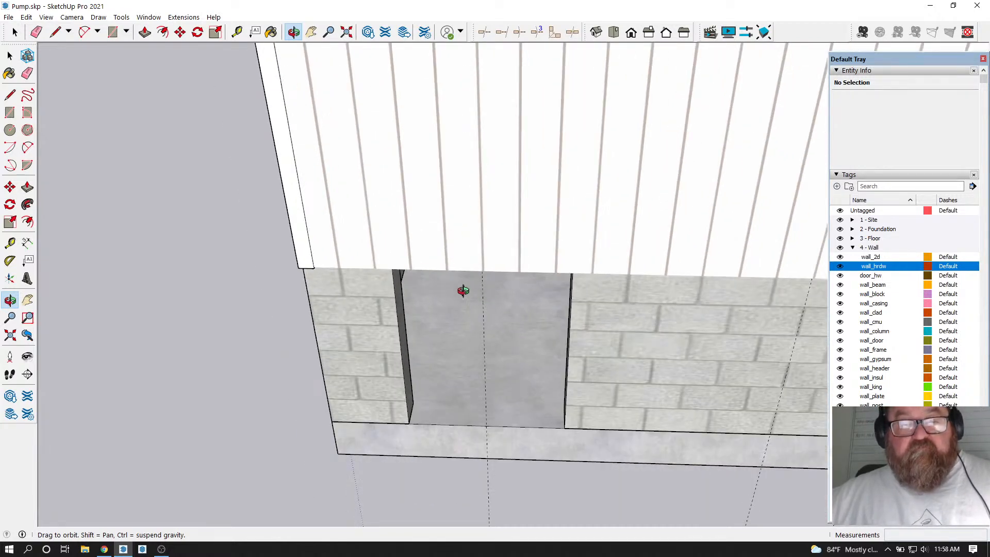
Add guides parallel to the opening's center guide at both side edges of the block wall opening
left_click(237, 32)
left_click(485, 378)
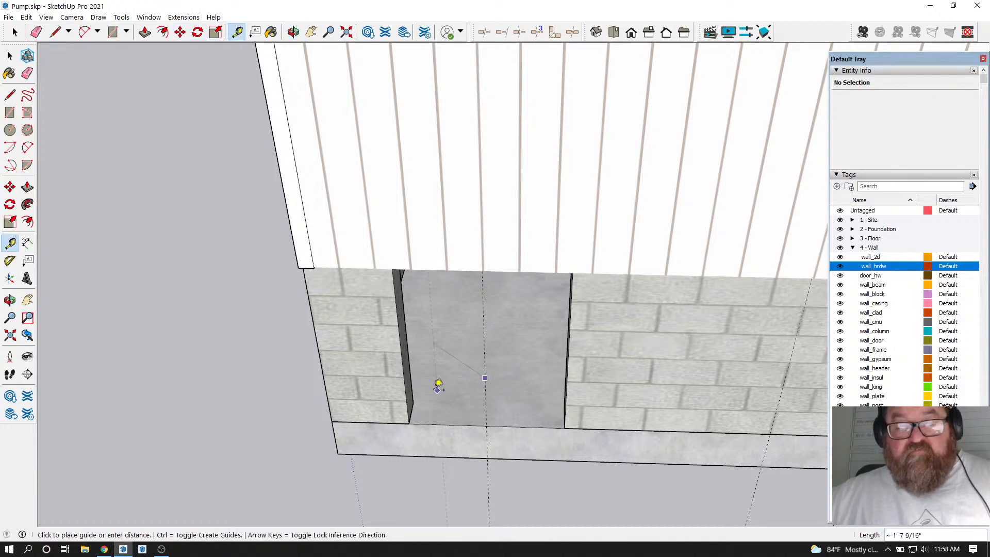
left_click(408, 385)
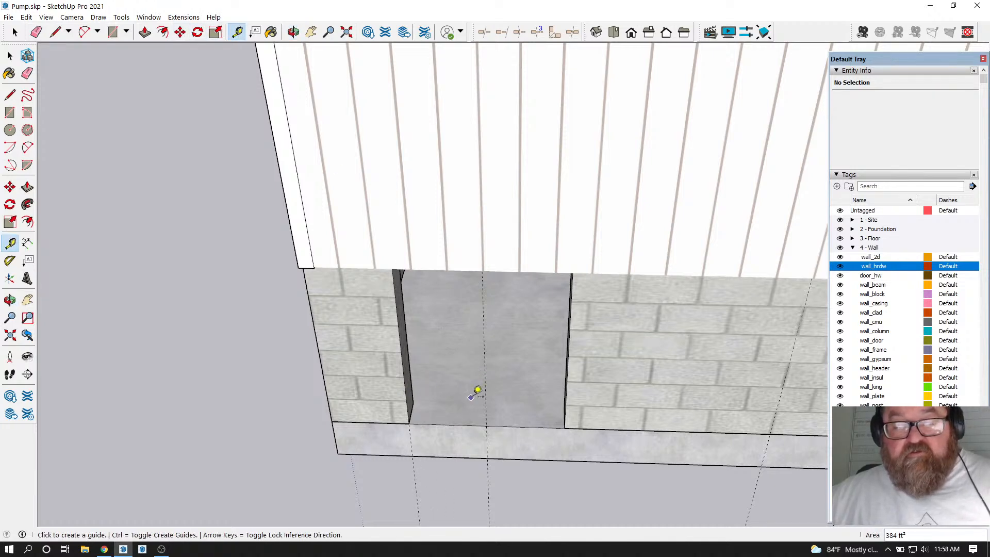
left_click(485, 397)
left_click(566, 399)
scroll(236, 338, "down", 3)
scroll(396, 407, "up", 4)
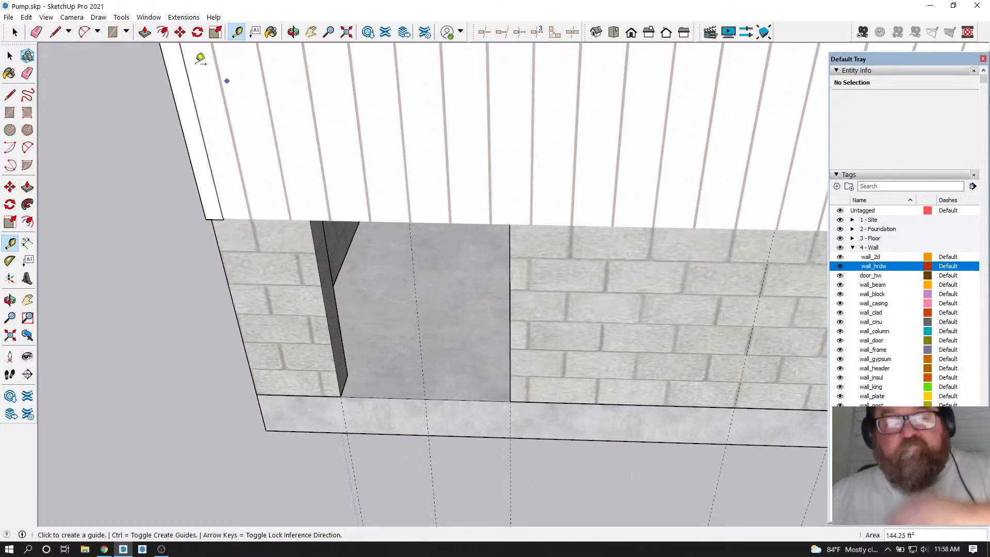
Start a Medeek door on the front wall with Door Width 32 in, RO Horz. Offset 2 in and Door Vert. Offset 48 in
left_click(183, 17)
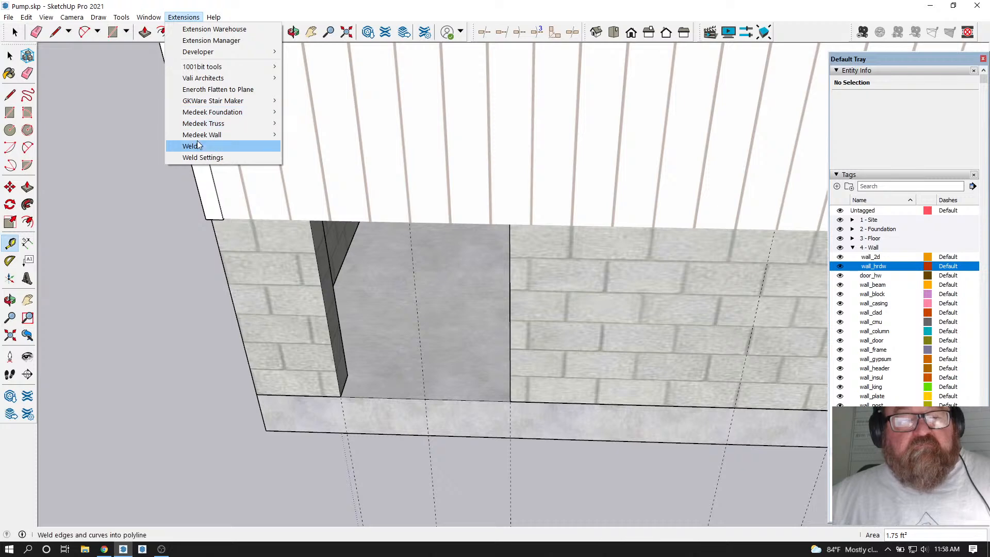
mouse_move(206, 135)
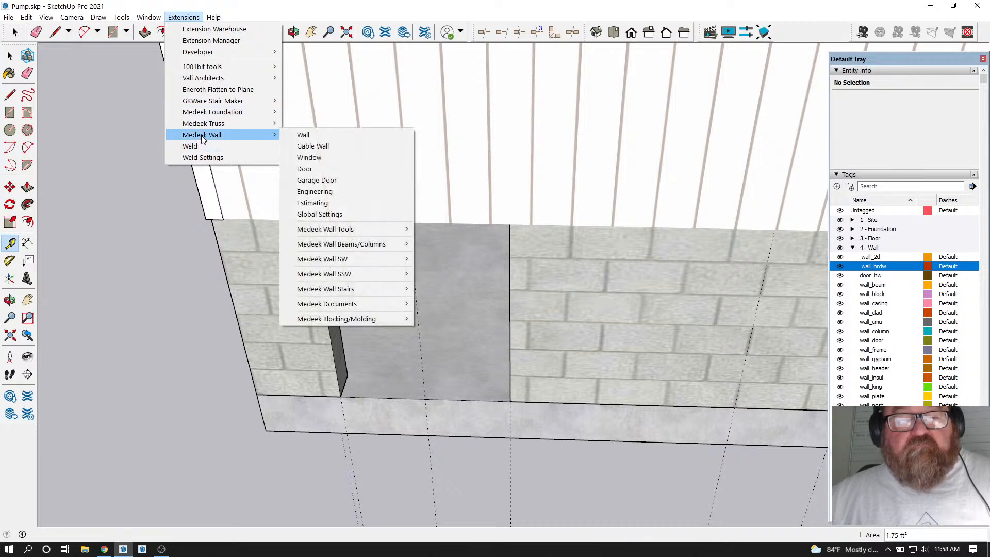
left_click(313, 170)
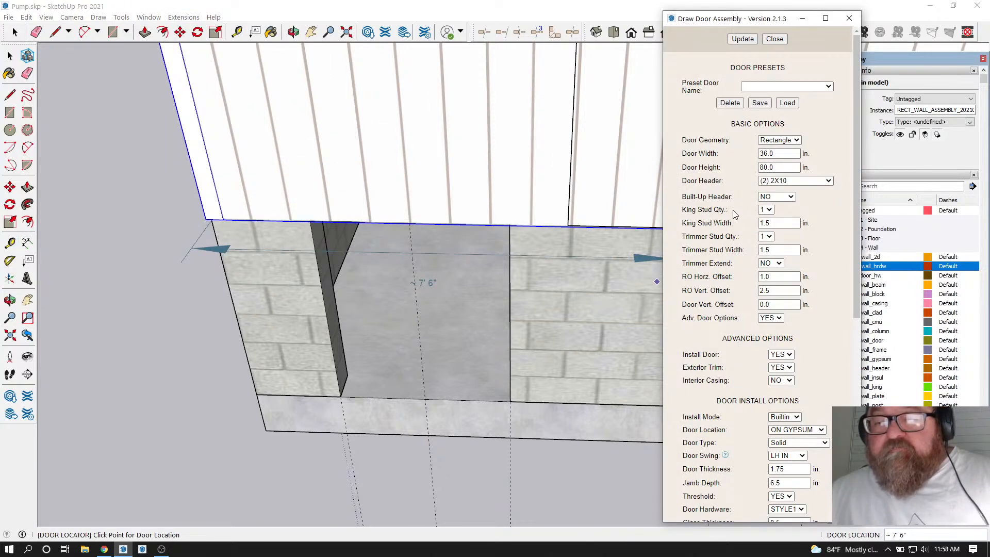
double_click(775, 304)
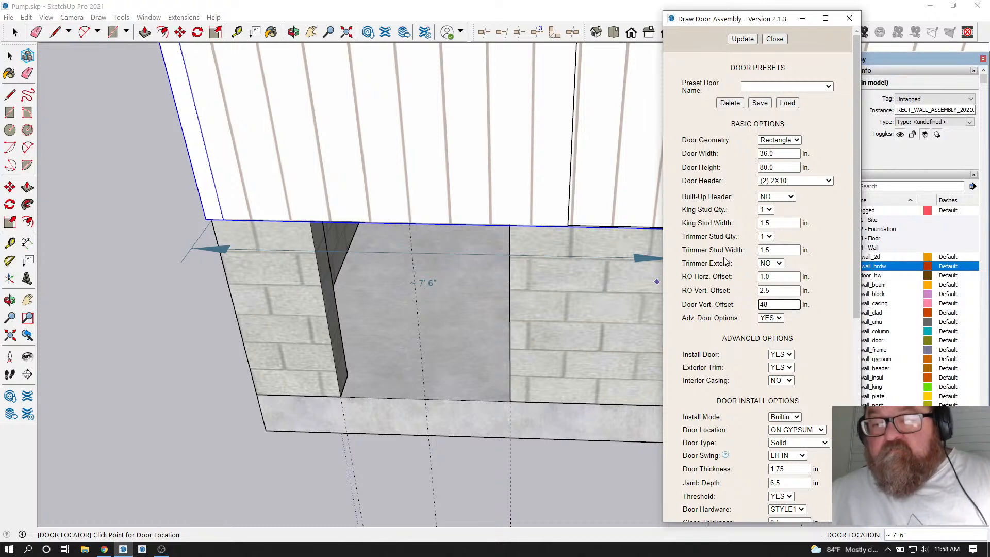
double_click(781, 153)
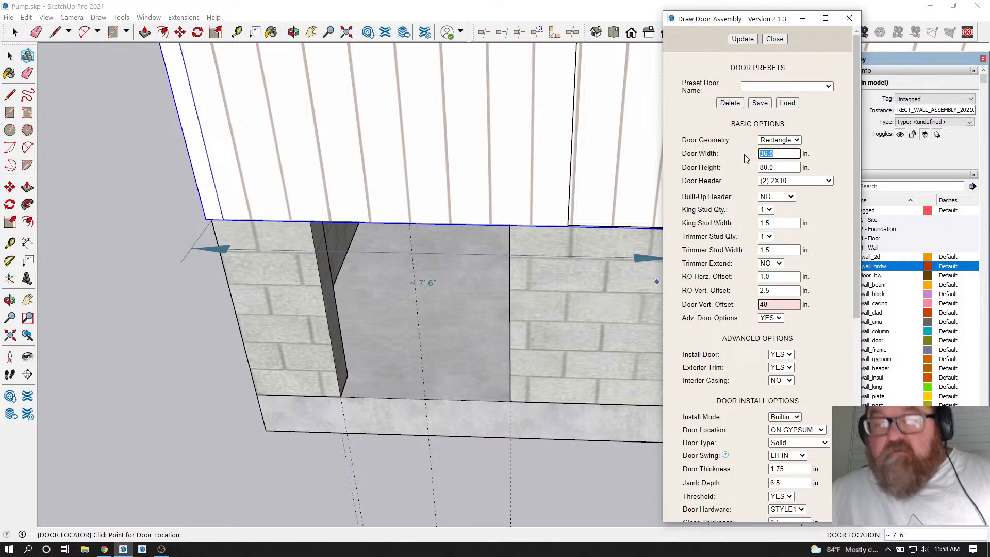
type("32")
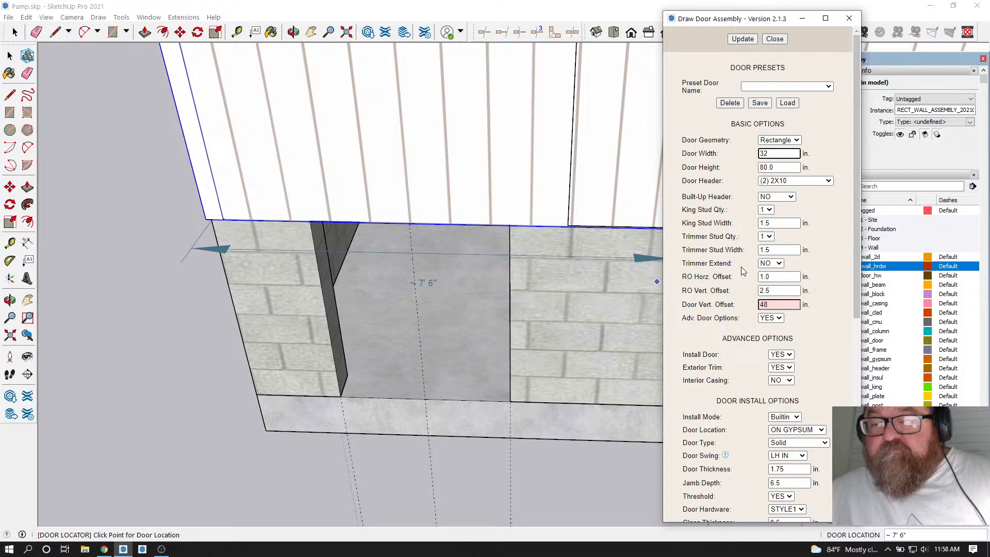
left_click(736, 278)
type("2")
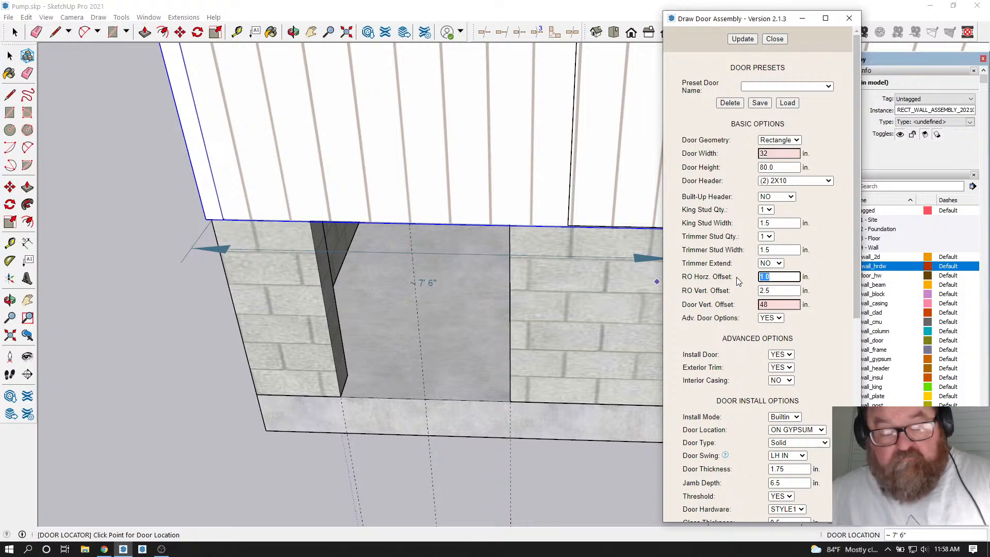
left_click(742, 39)
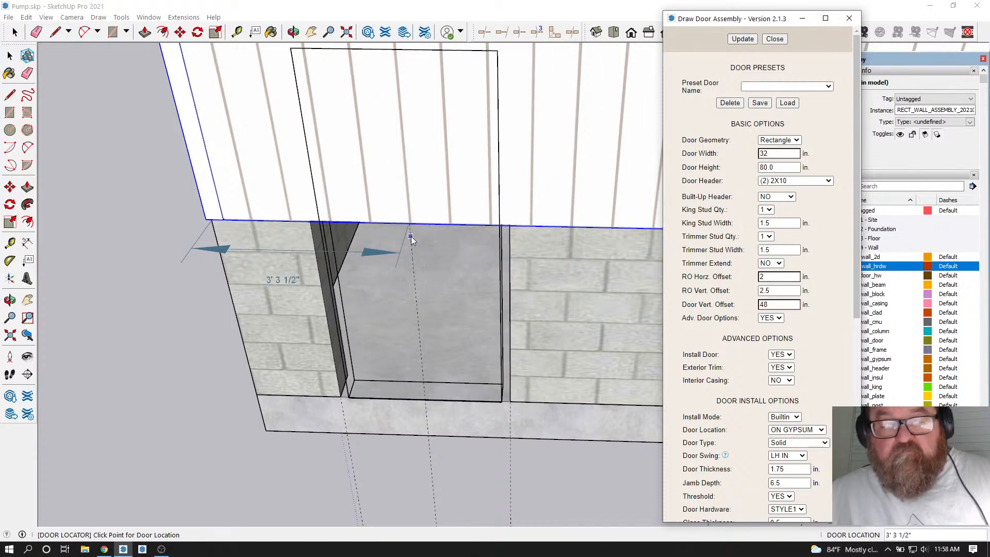
Place the door on the block opening's center guide, 3' 3 1/2" from the wall end, and leave the door tool
left_click(428, 414)
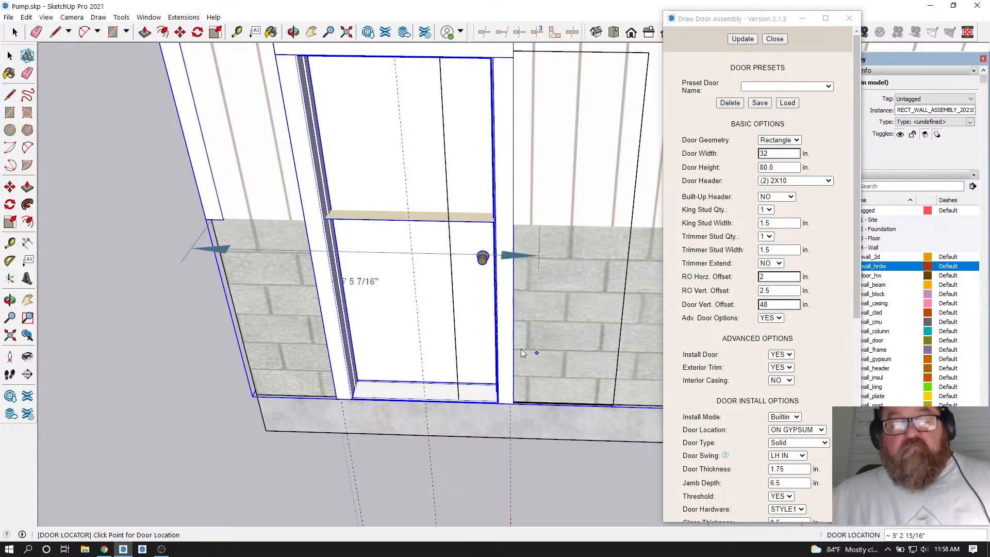
left_click(775, 38)
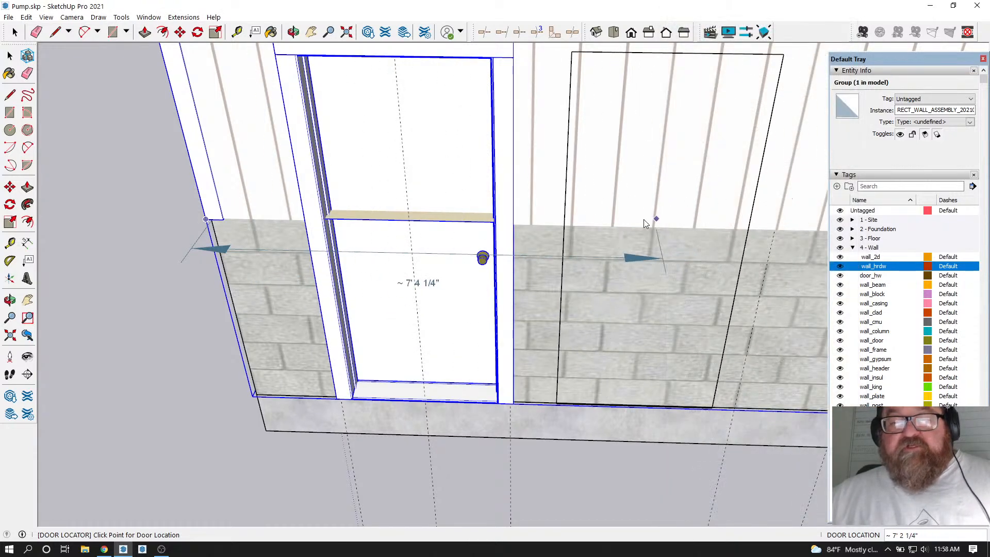
key("space")
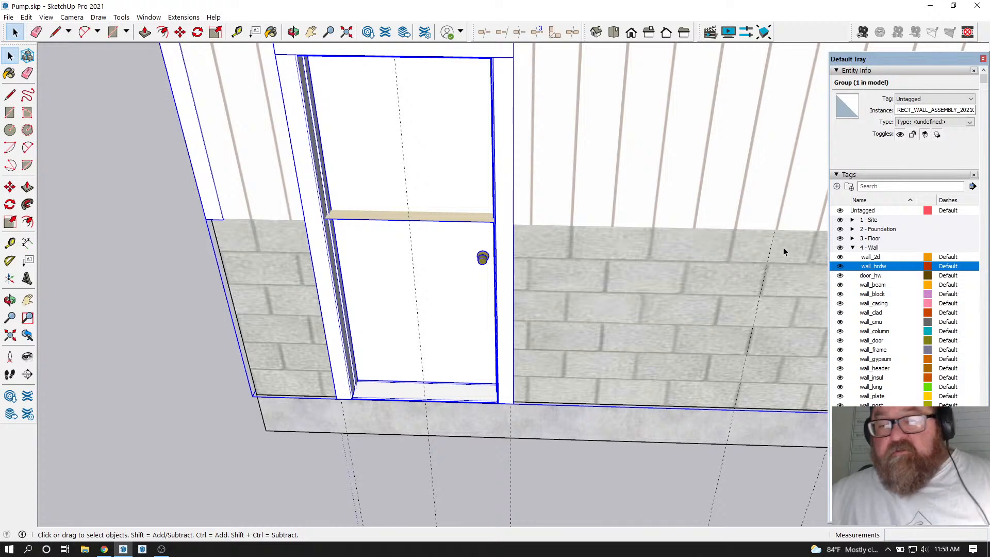
Hide the wall_2d tag to remove the strip across the door, and clear the front wall's selection
left_click(840, 258)
scroll(447, 195, "down", 4)
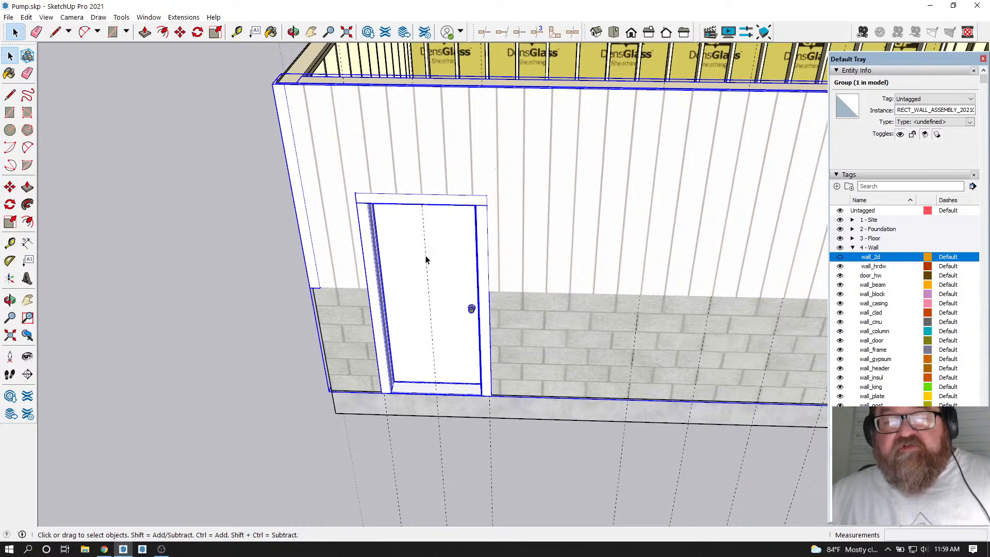
scroll(417, 330, "down", 2)
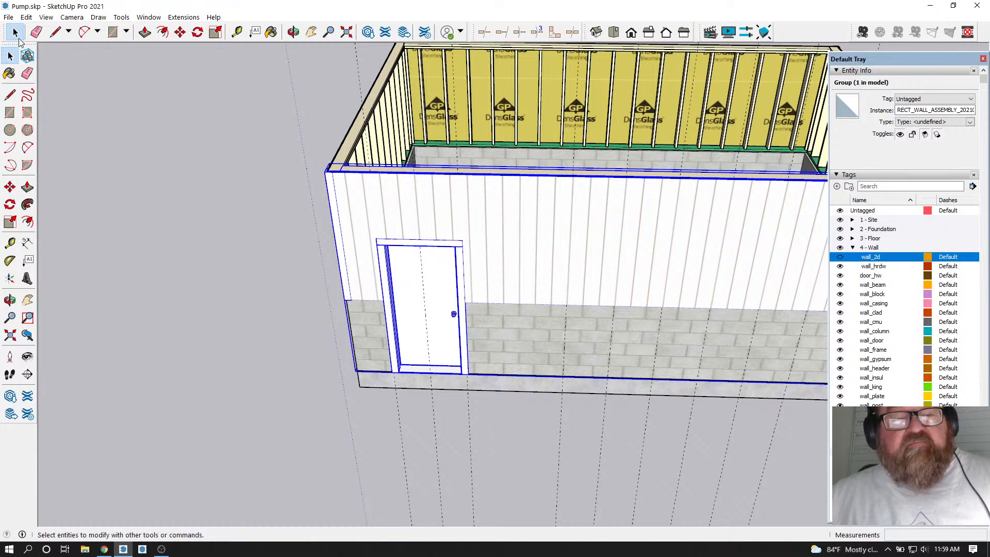
left_click(269, 214)
scroll(419, 415, "up", 3)
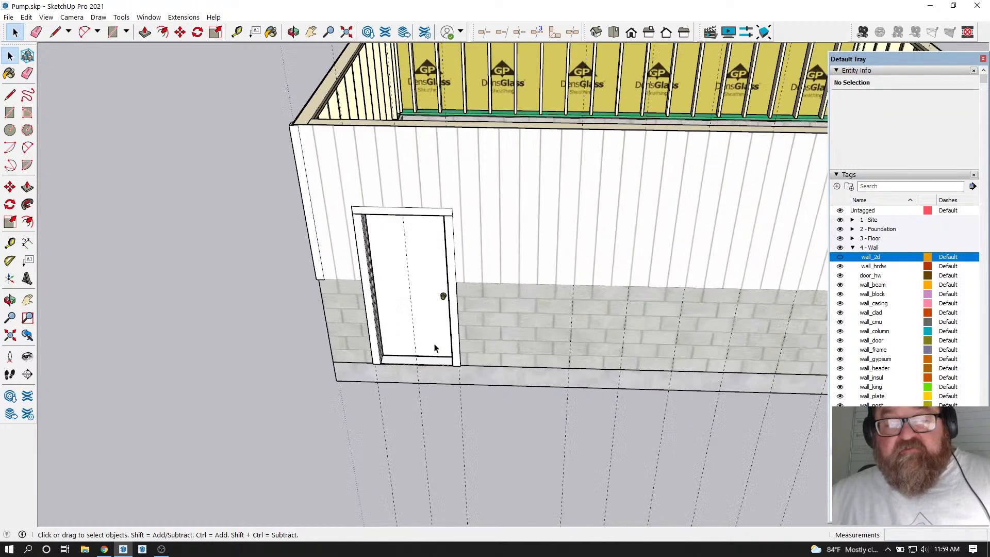
left_click(420, 420)
mouse_move(420, 420)
middle_mouse_down()
mouse_move(232, 282)
mouse_move(155, 186)
middle_mouse_up()
scroll(320, 340, "down", 1)
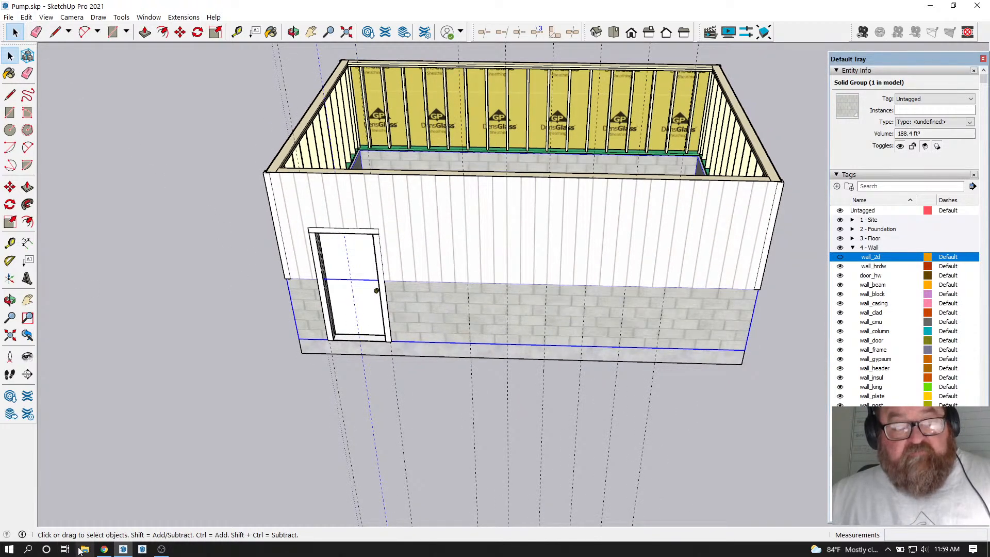
Switch to YouTube Studio in Chrome to check the live stream chat, and return to the SketchUp model
left_click(104, 548)
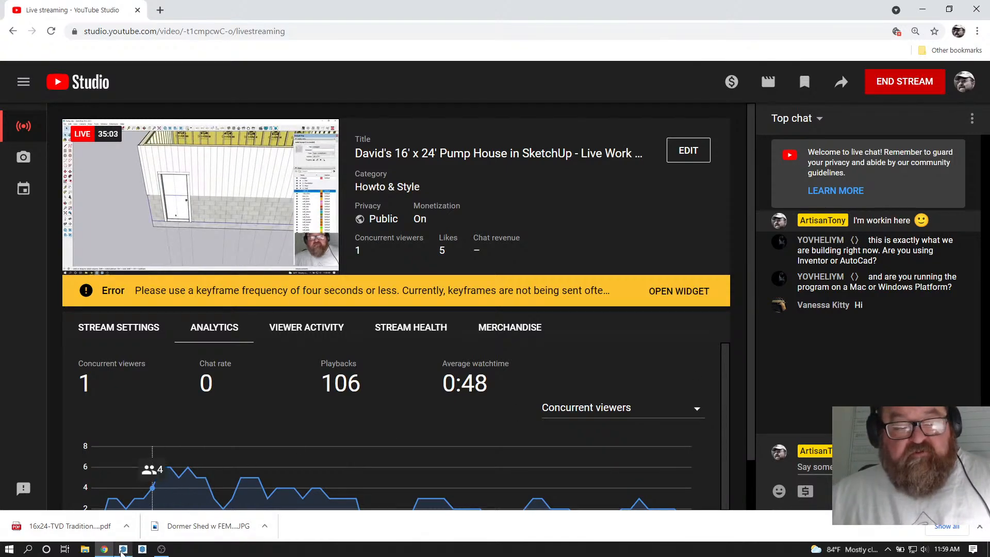
left_click(123, 549)
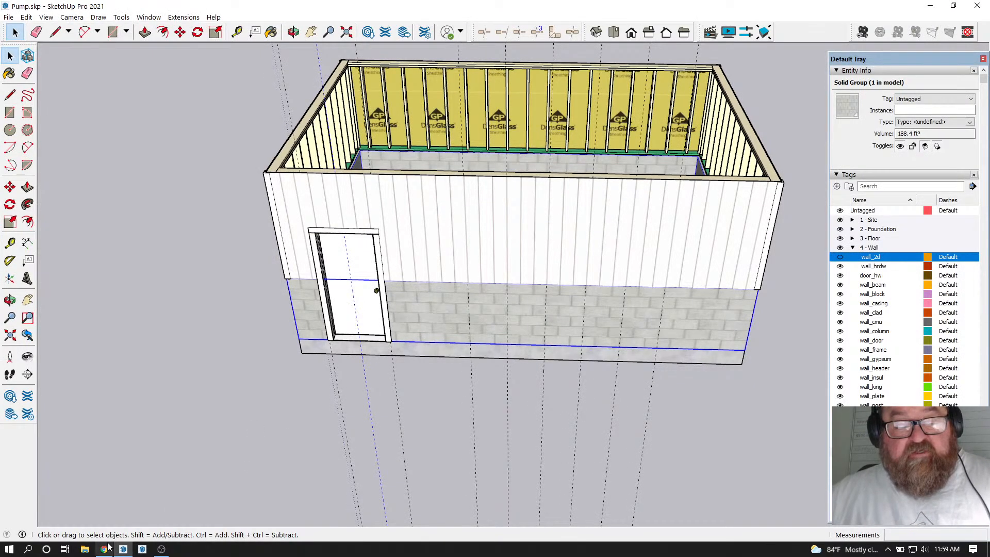
left_click(111, 550)
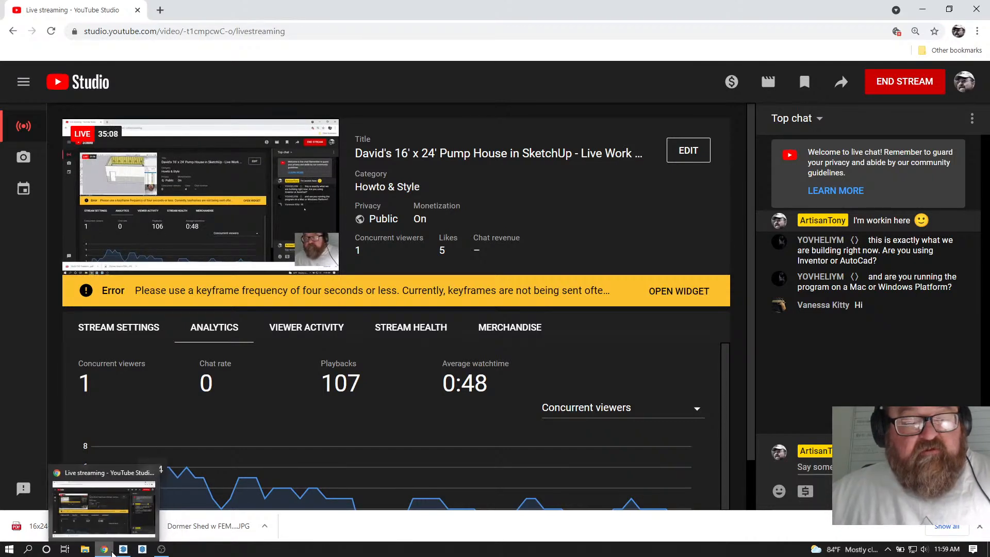
left_click(122, 551)
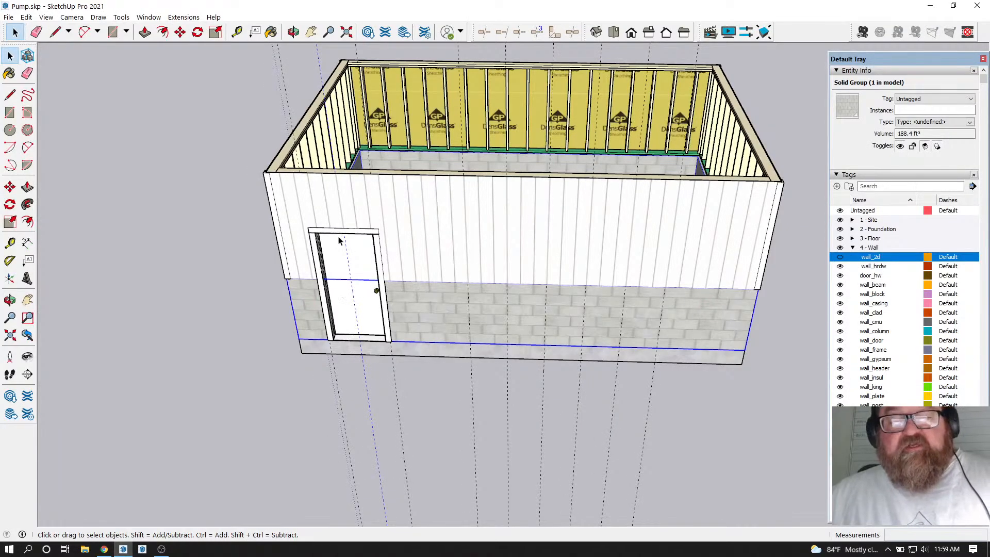
Examine the placed door, its exterior trim and the surrounding siding and block wall from outside the building
scroll(368, 162, "up", 4)
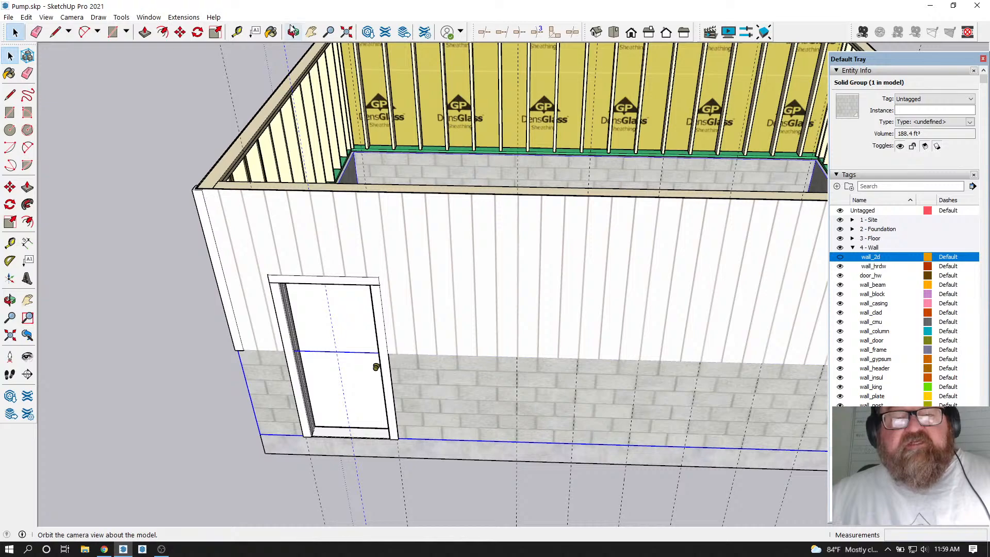
left_click(293, 32)
scroll(277, 338, "down", 2)
scroll(361, 324, "up", 4)
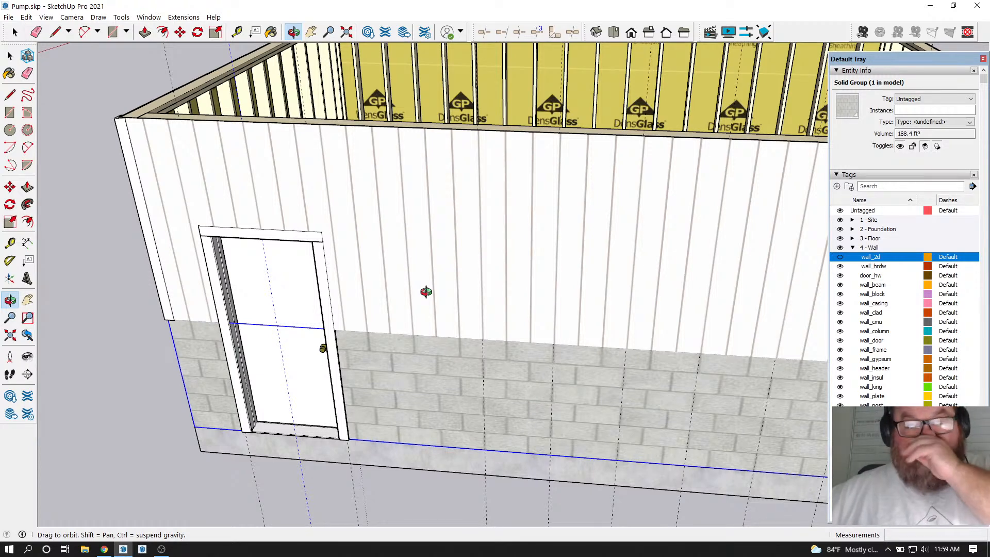
scroll(427, 292, "down", 2)
scroll(429, 292, "up", 2)
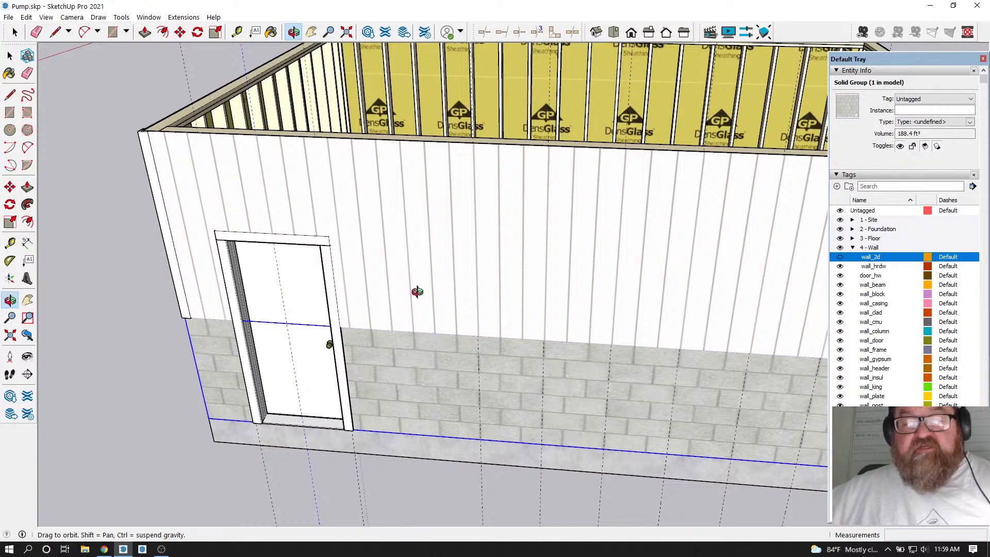
scroll(418, 292, "down", 2)
left_click_drag(418, 292, 515, 316)
scroll(439, 301, "up", 4)
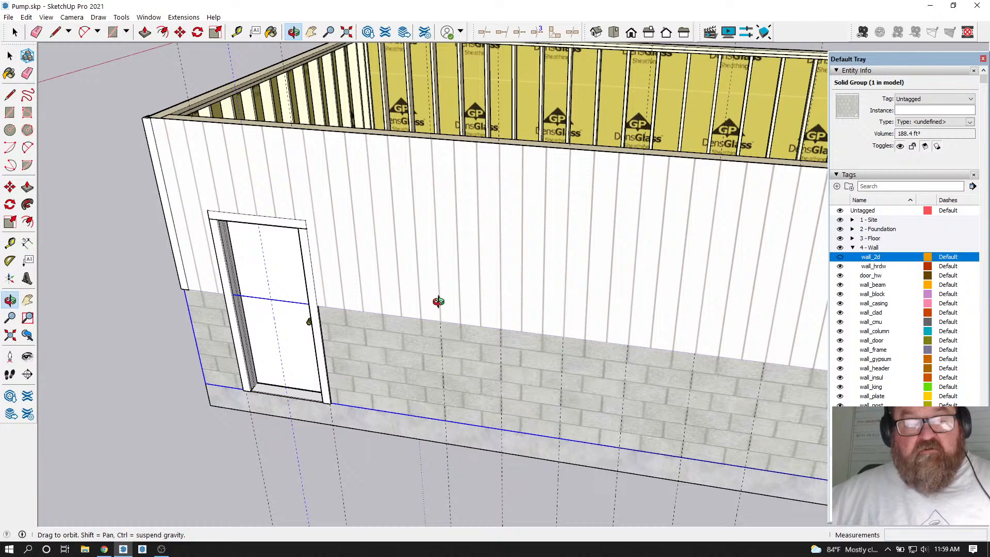
left_click_drag(404, 295, 261, 258)
scroll(235, 263, "up", 5)
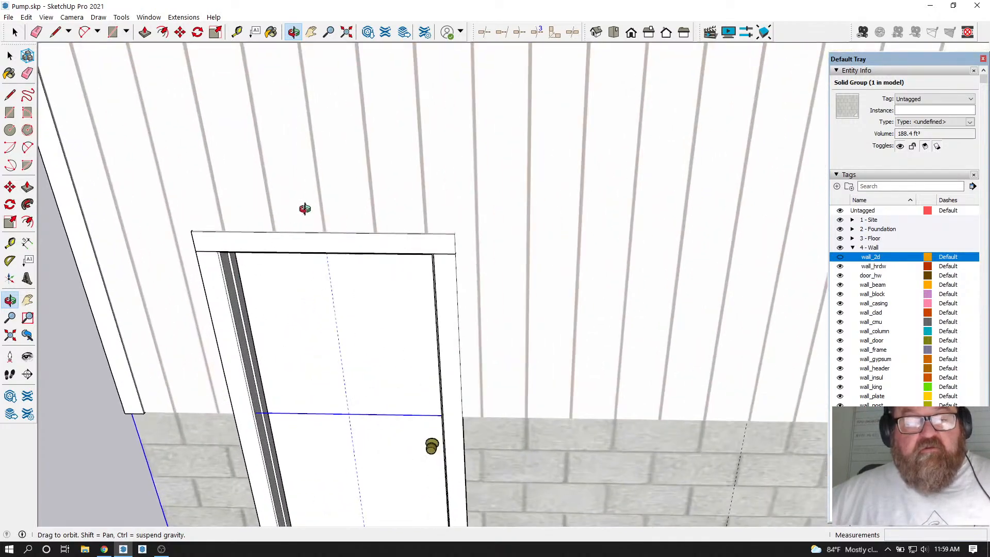
Inspect the door and front wall from outside at closer and wider range, and clear the block wall's selection
left_click_drag(381, 231, 281, 239)
scroll(397, 216, "up", 7)
left_click_drag(394, 217, 371, 229)
scroll(381, 231, "down", 8)
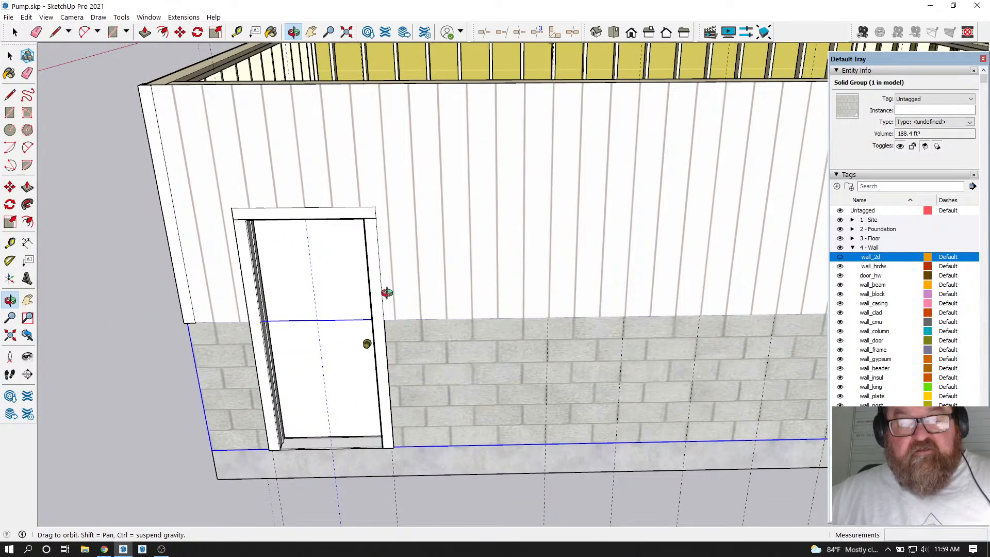
left_click_drag(402, 294, 343, 315)
left_click(15, 32)
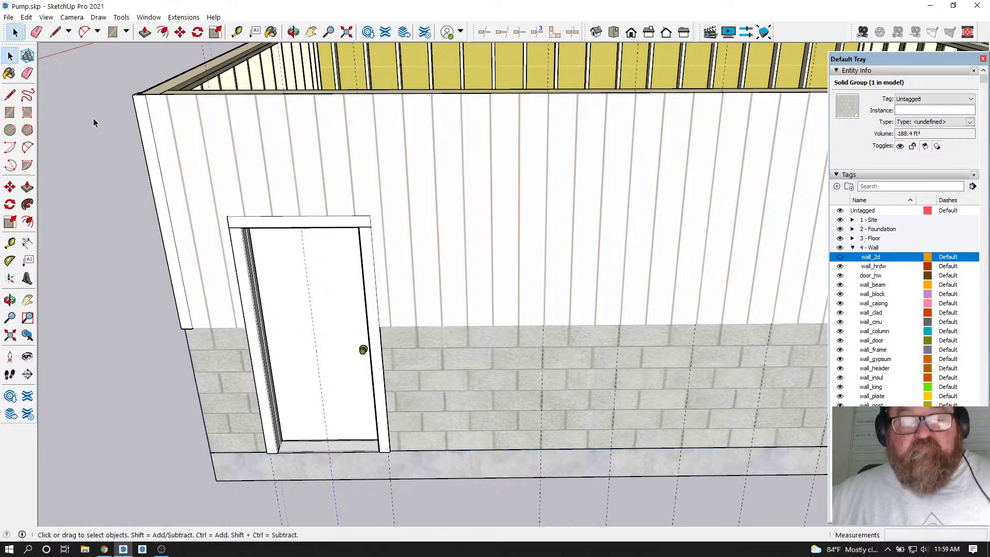
left_click(130, 168)
Examine the door's header, trimmer studs and sill plate ends at the block opening from inside the building
left_click(294, 32)
left_click_drag(487, 221, 246, 337)
scroll(703, 371, "down", 4)
left_click_drag(703, 372, 264, 337)
scroll(422, 314, "up", 10)
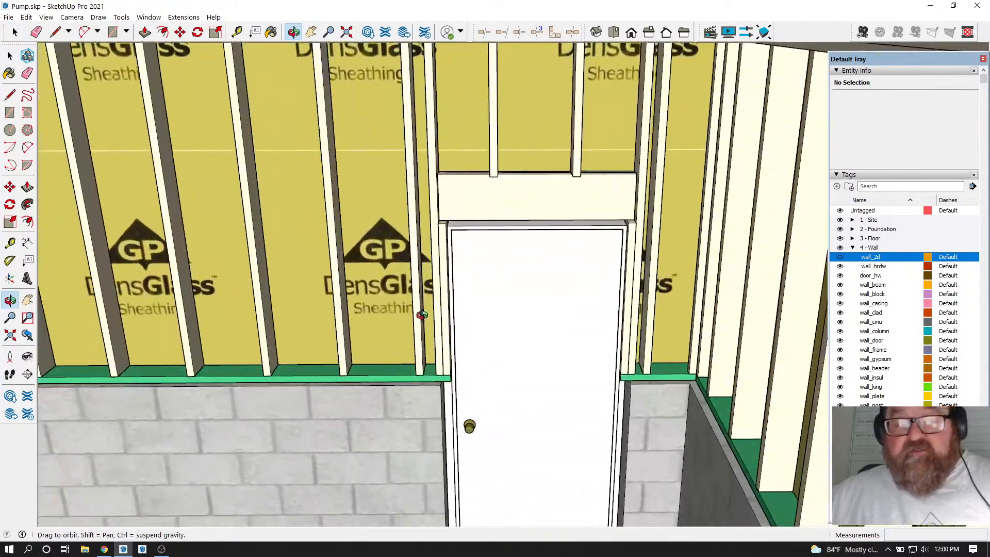
left_click_drag(422, 315, 423, 302)
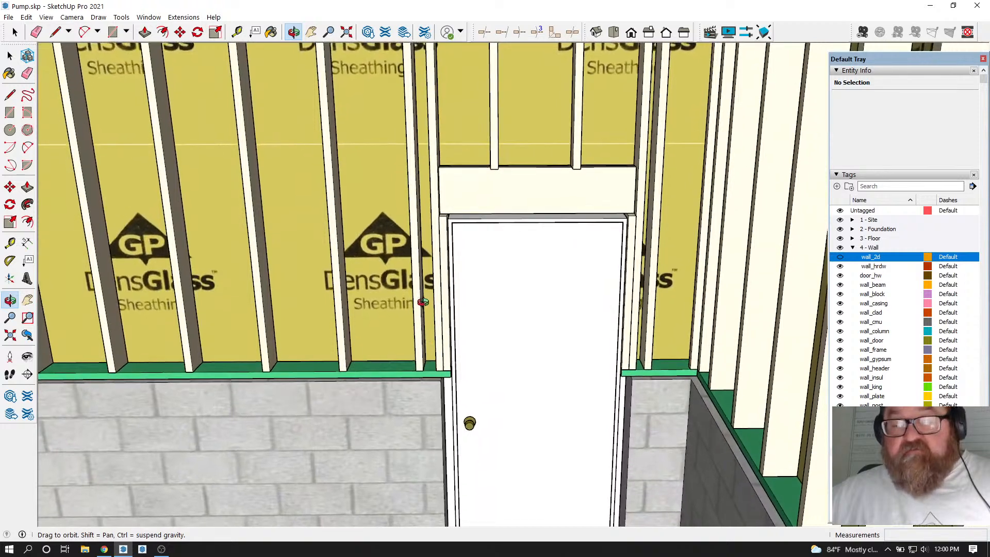
scroll(430, 431, "up", 3)
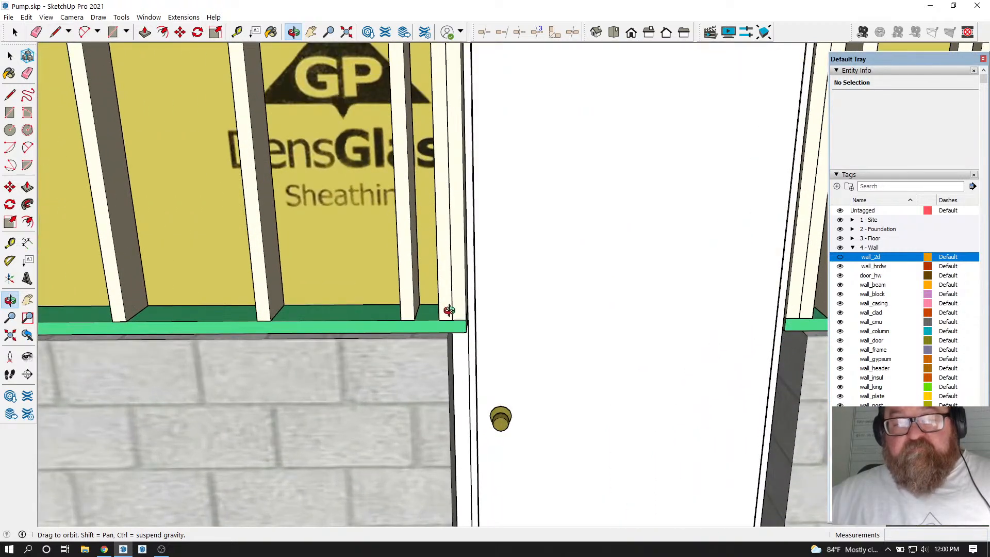
scroll(444, 317, "down", 2)
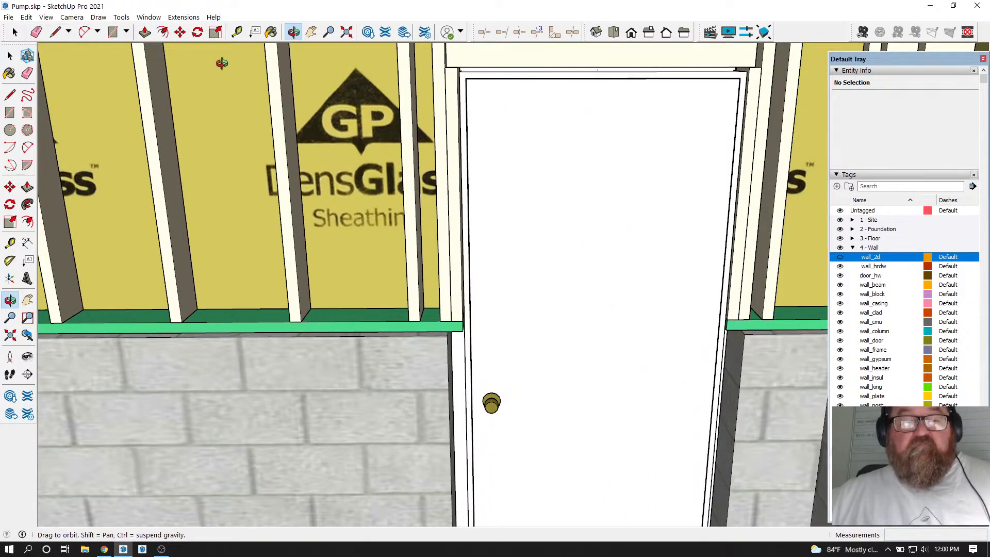
Measure the overall width of the door frame from inside with the Tape Measure, and return to selection
left_click(237, 32)
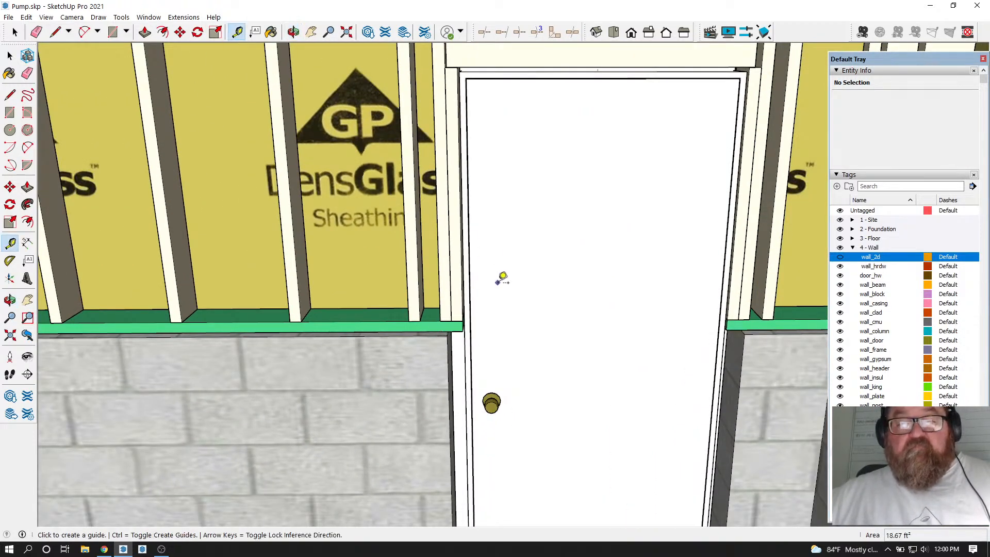
left_click(467, 345)
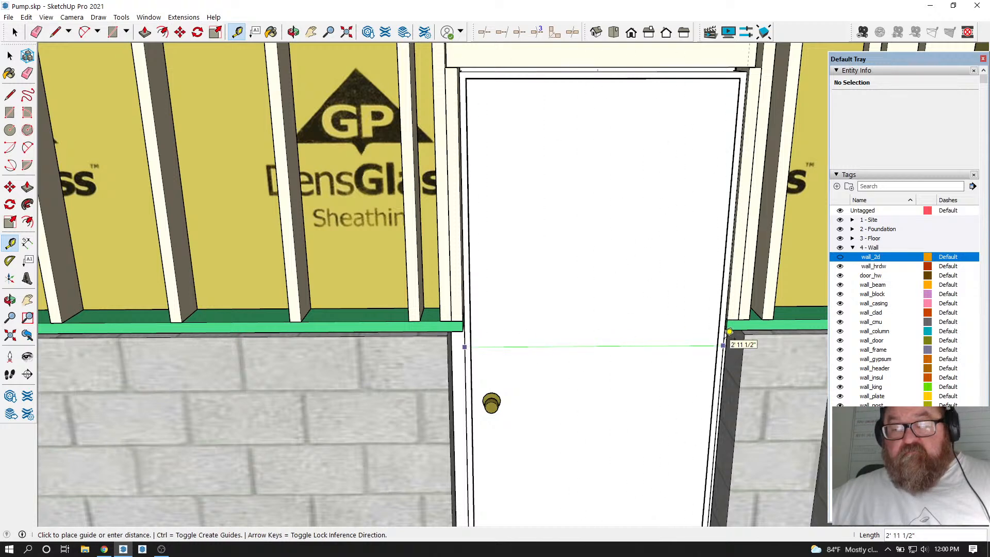
key("Escape")
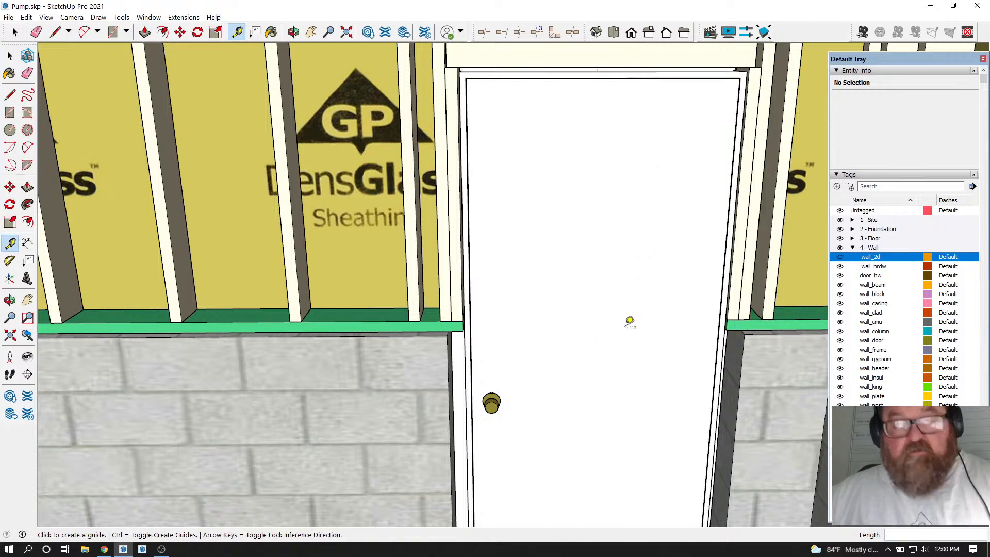
left_click(9, 55)
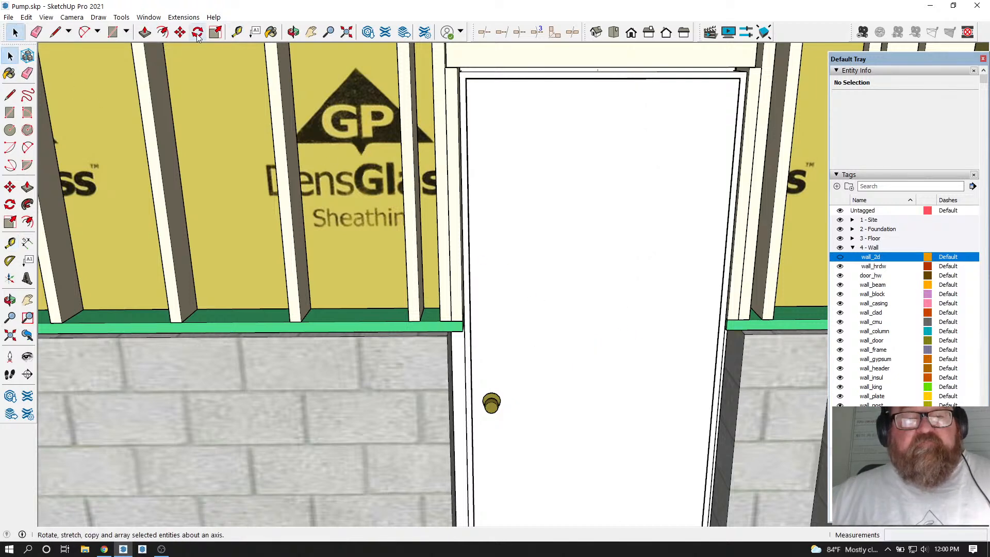
Open the door with Medeek Wall's Edit Opening tool, review its width and rough opening offsets, and close the dialog
left_click(179, 18)
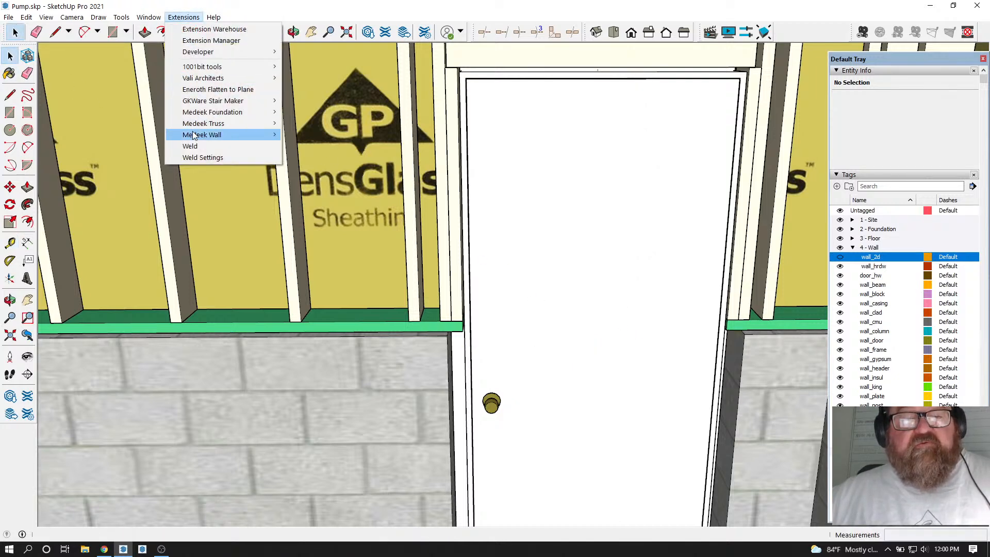
mouse_move(258, 134)
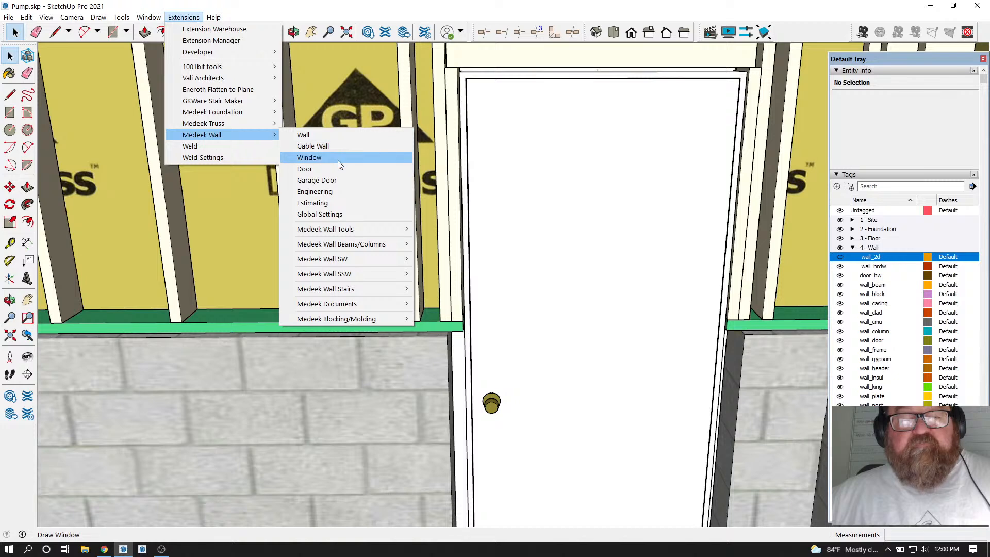
mouse_move(333, 229)
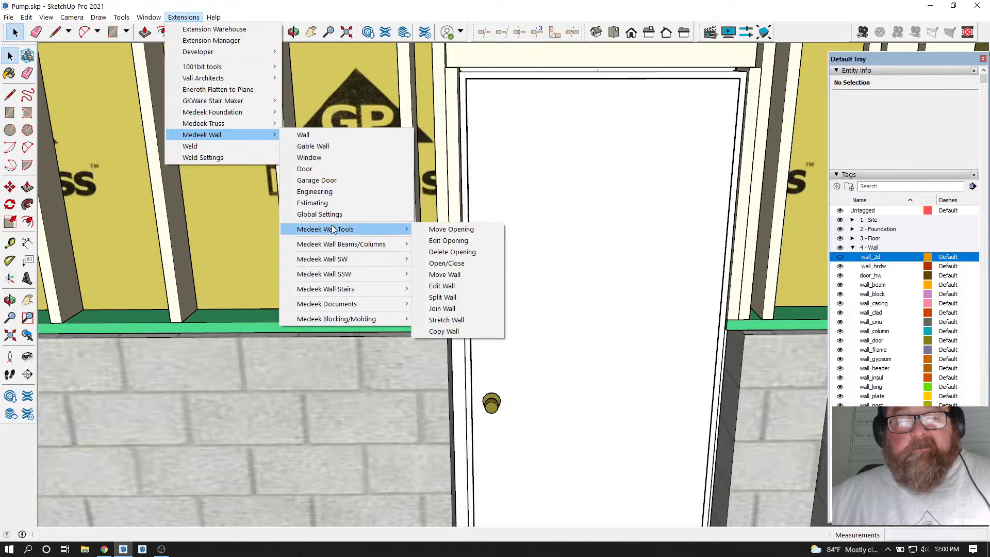
left_click(454, 229)
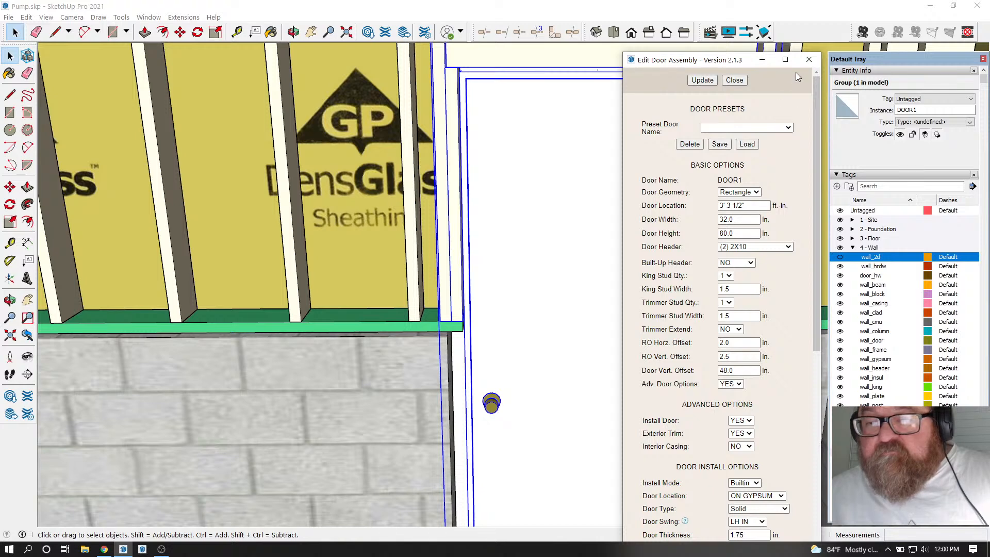
left_click(809, 59)
Measure between the door's outer jamb edges, and repeat the measurement between the edges nearer the door panel
left_click(236, 32)
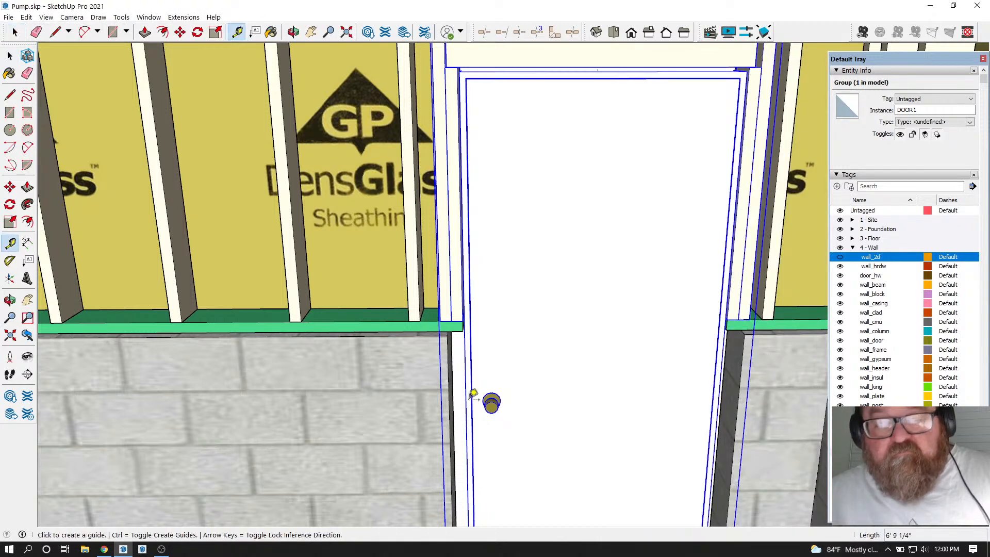
left_click(467, 396)
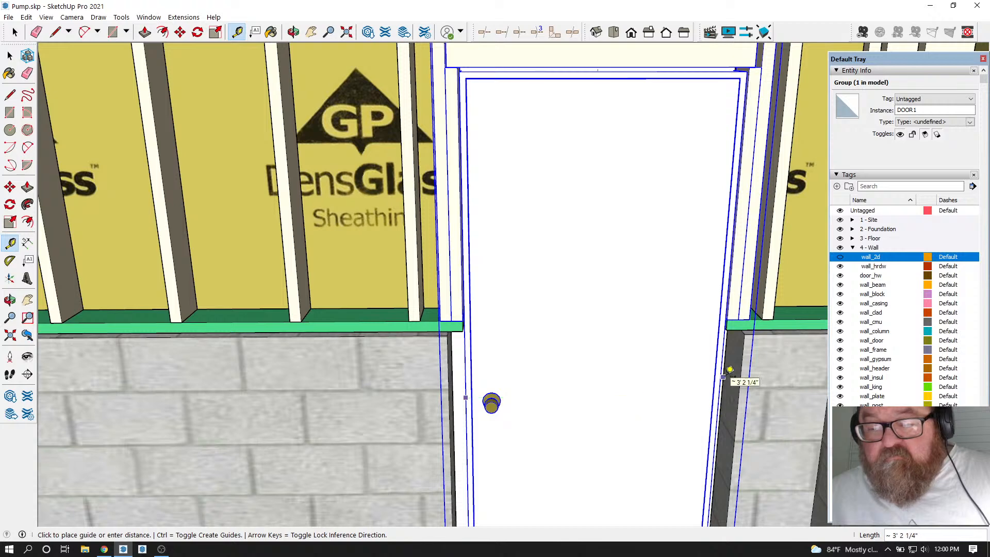
left_click(723, 373)
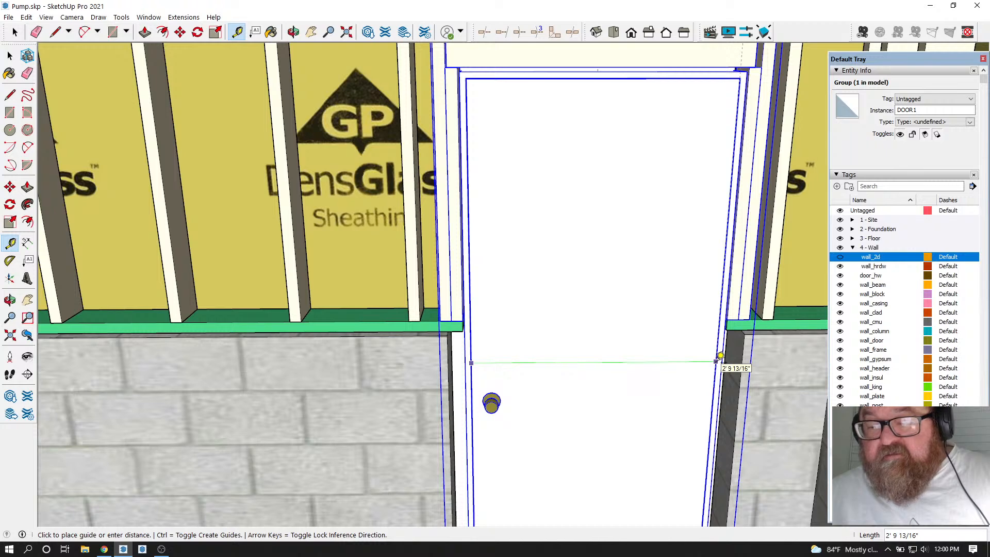
key("Escape")
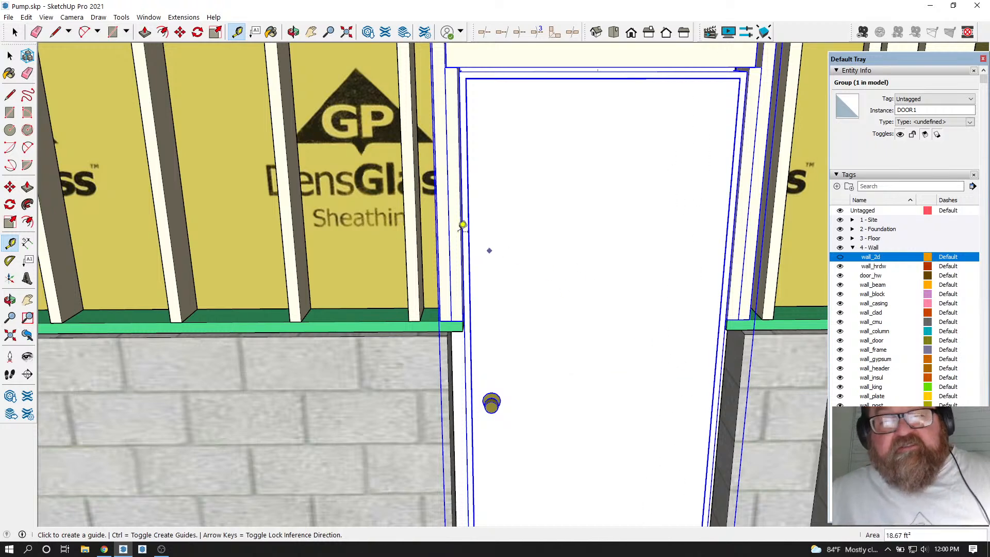
Edit the door opening, set the RO Horz. Offset to 1 in., update the door assembly and close its dialog
left_click(184, 17)
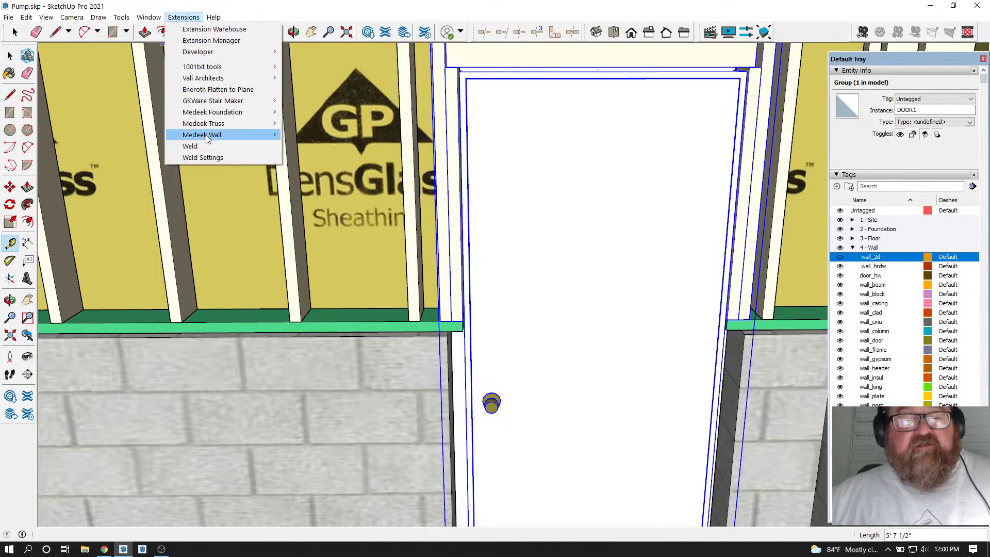
mouse_move(215, 138)
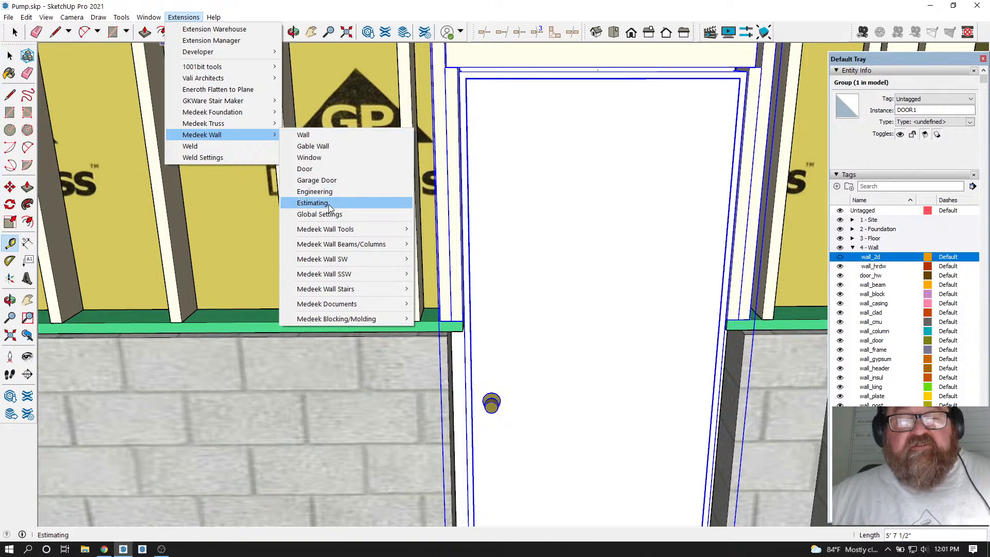
mouse_move(332, 235)
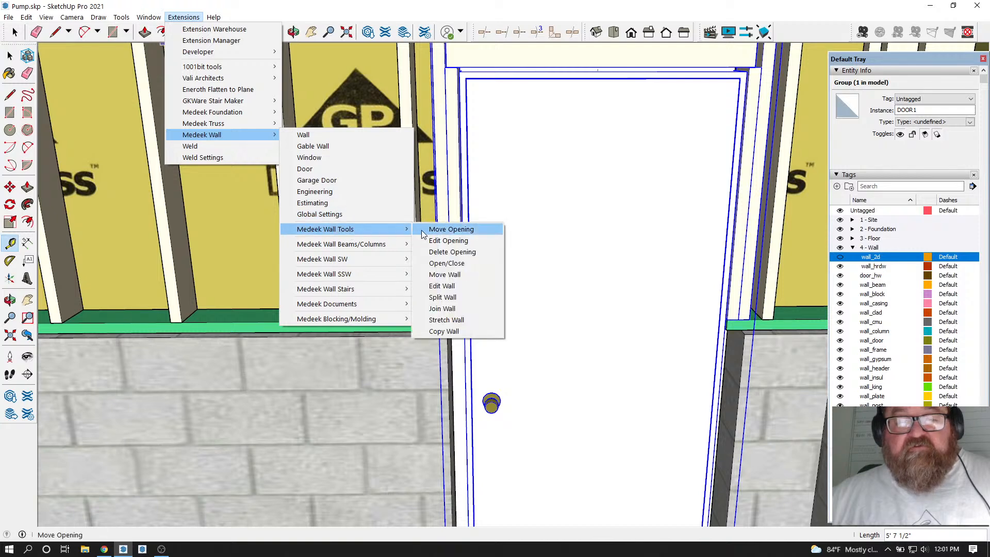
left_click(445, 240)
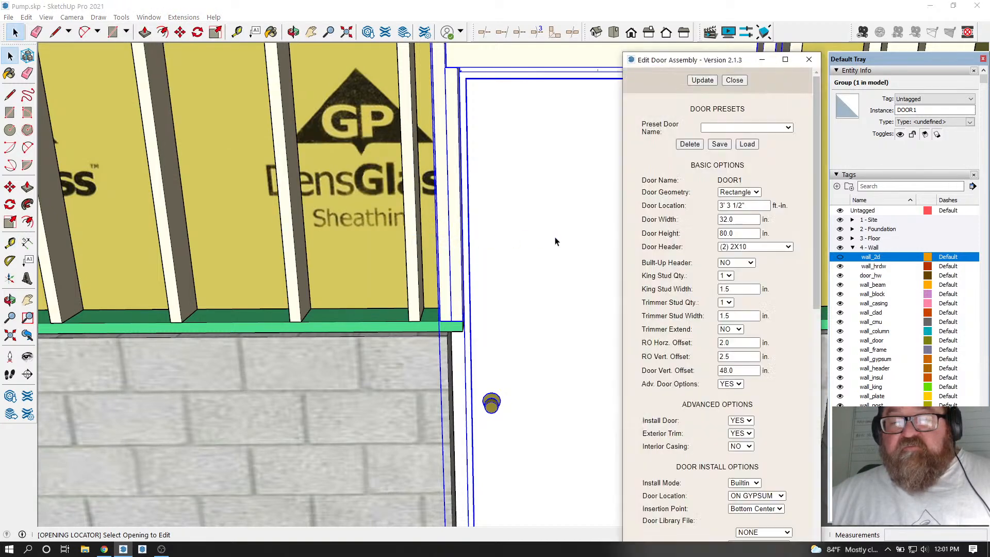
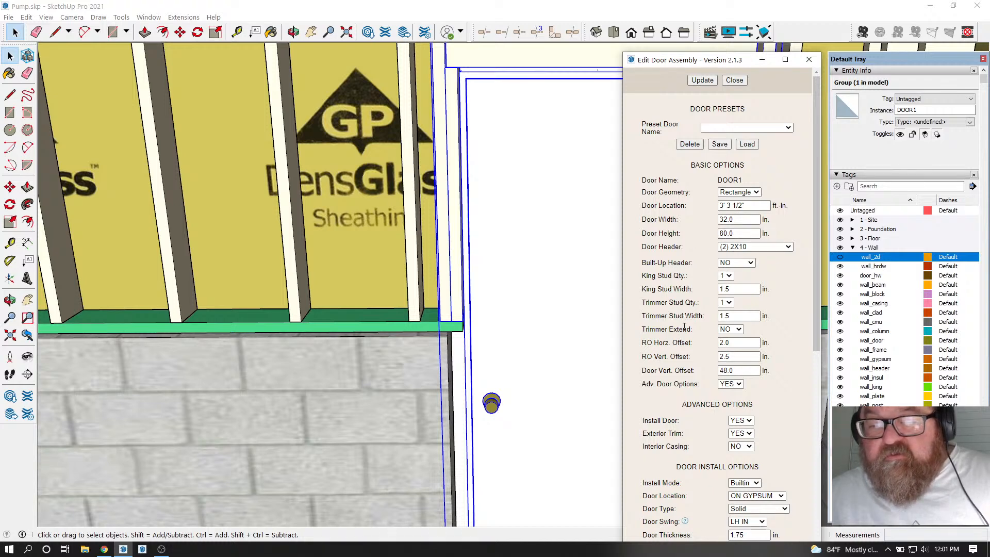
scroll(670, 333, "down", 2)
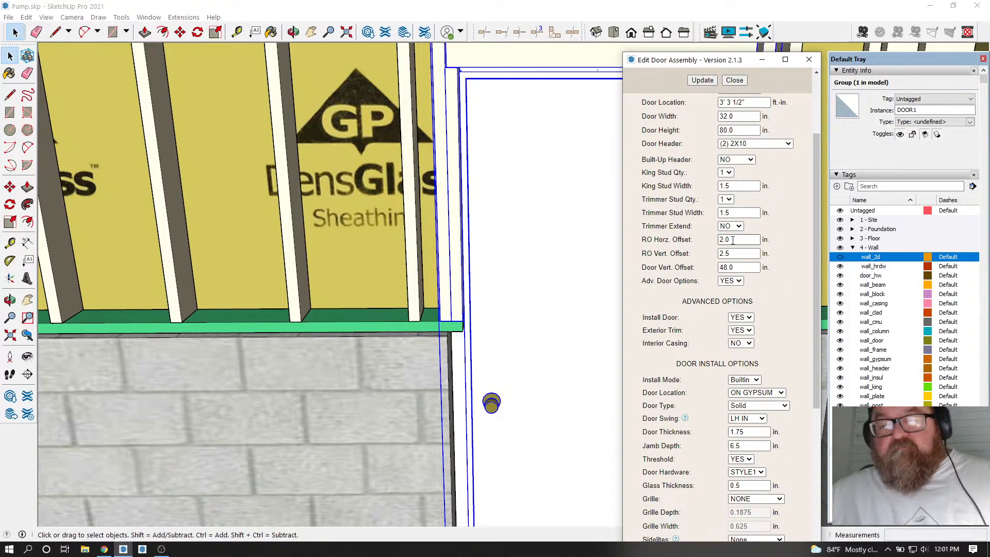
left_click_drag(730, 240, 709, 244)
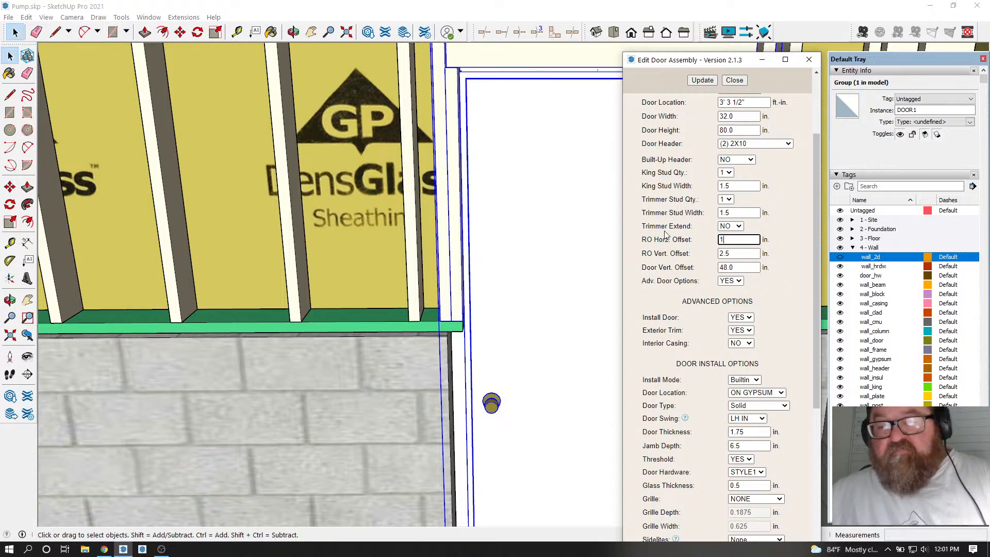
left_click(702, 80)
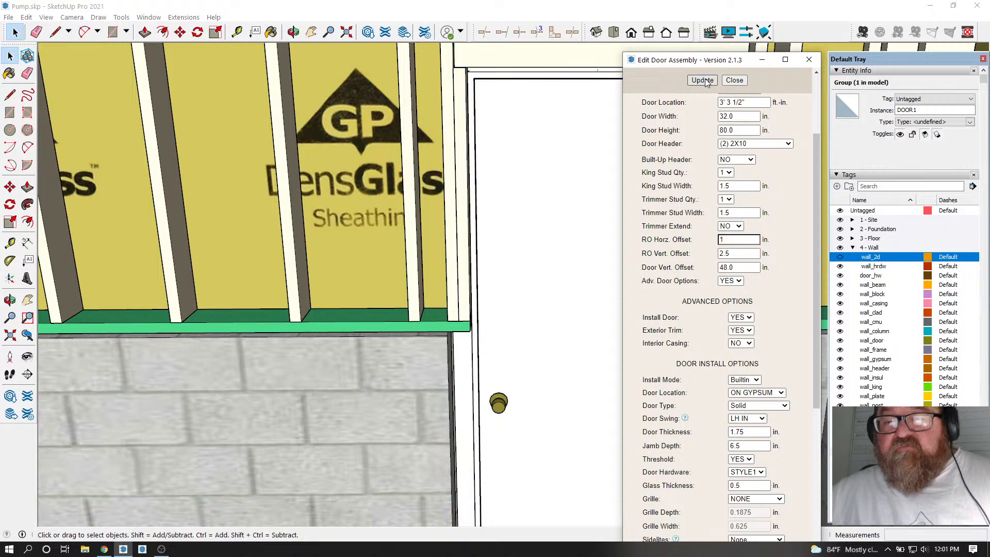
left_click(739, 84)
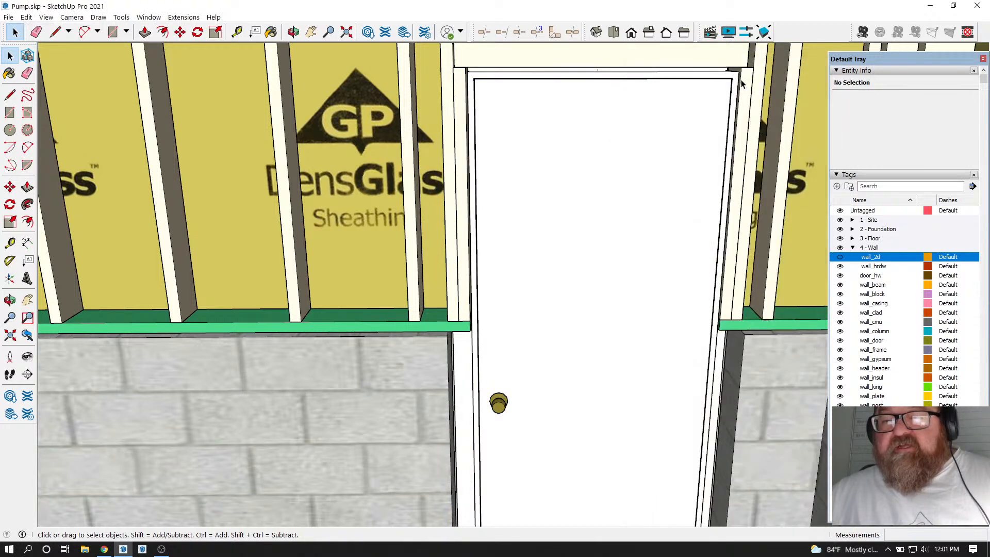
Measure the updated door's panel width between its side edges with the Tape Measure, without leaving a guide
left_click(236, 32)
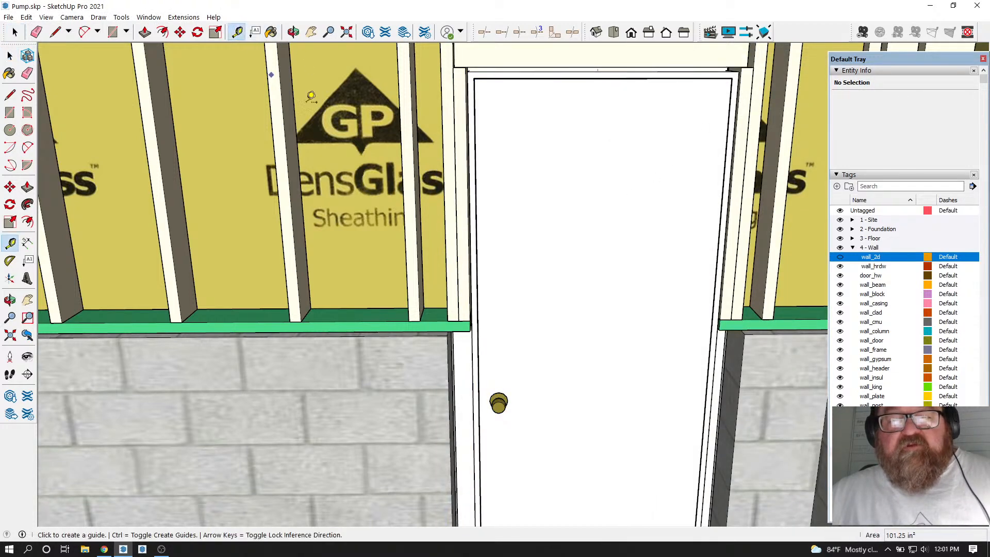
left_click(479, 355)
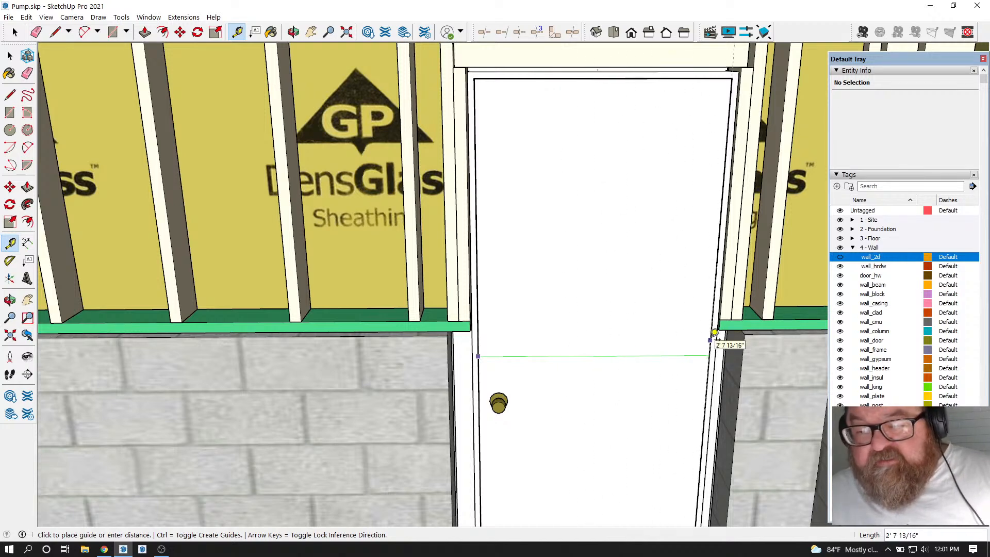
key("Escape")
Examine the updated door's jambs, trimmer studs and gaps to the block opening on both sides from inside
left_click(294, 32)
left_click_drag(632, 211, 576, 308)
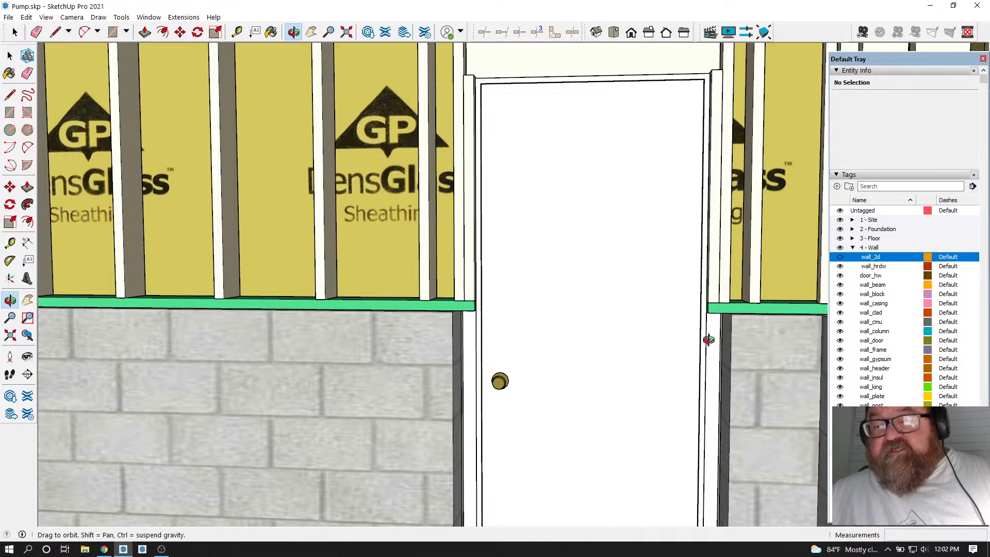
left_click_drag(709, 354, 644, 331)
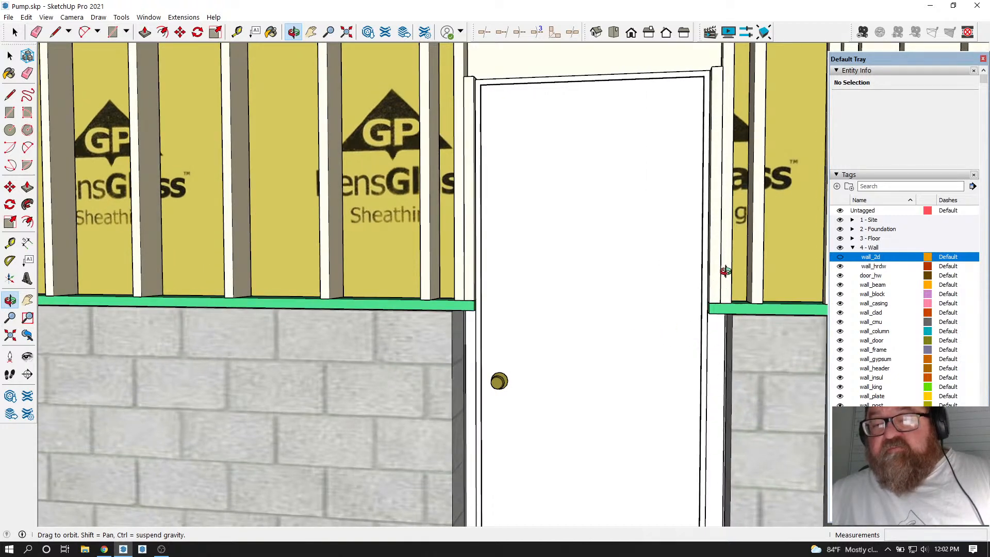
left_click_drag(533, 321, 606, 316)
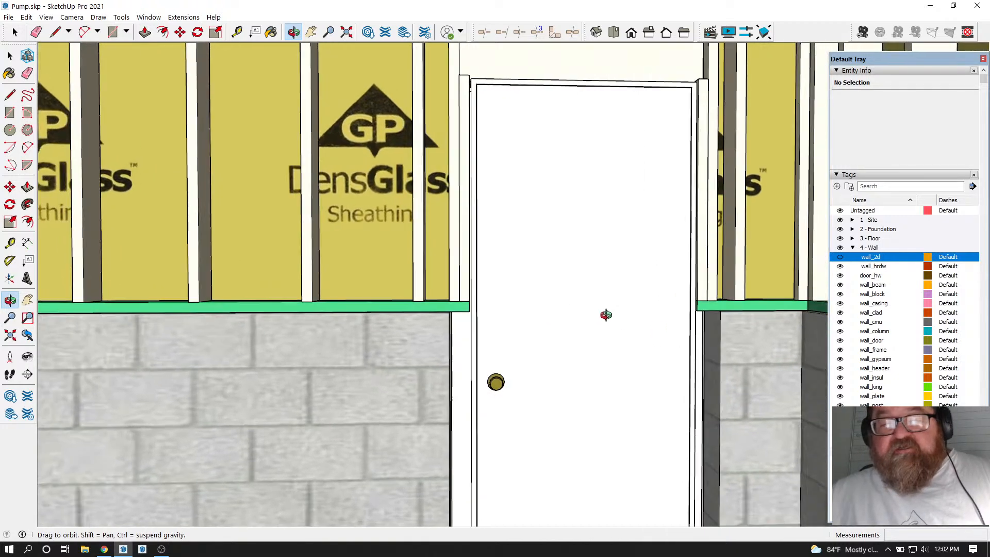
left_click_drag(466, 146, 476, 196)
left_click_drag(499, 249, 540, 197)
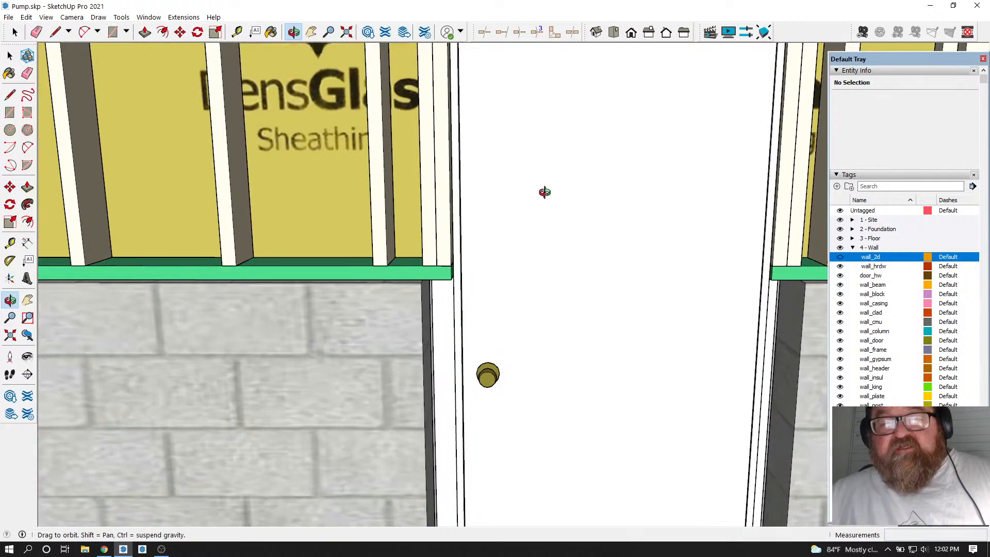
scroll(540, 197, "down", 2)
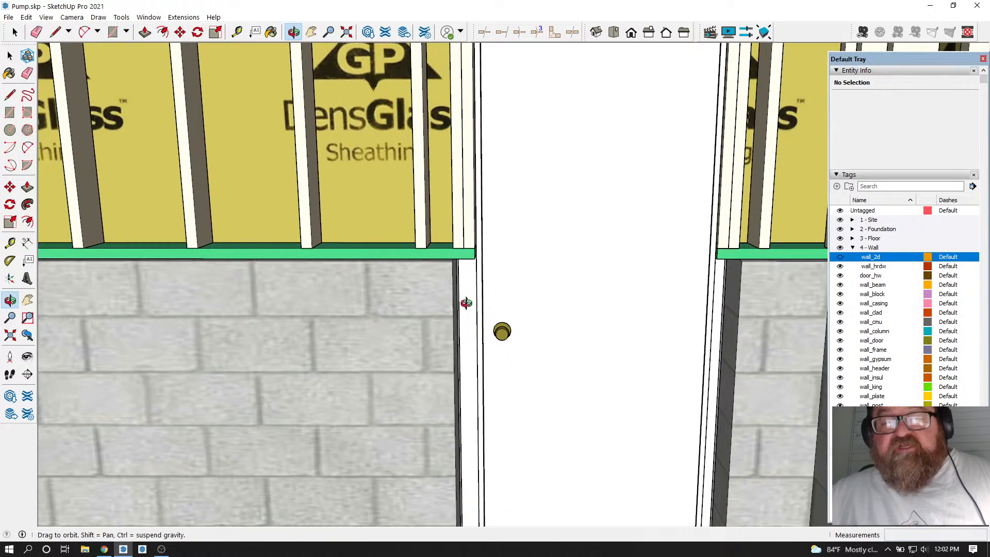
scroll(621, 294, "down", 3)
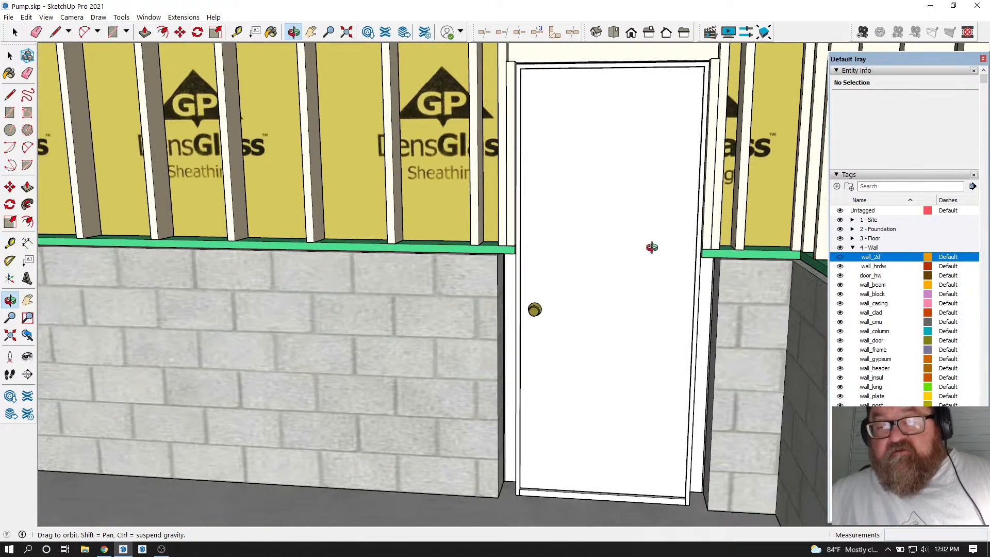
Examine the fitted door from inside and outside the pump house, including its casing and place in the front wall
left_click_drag(652, 247, 617, 354)
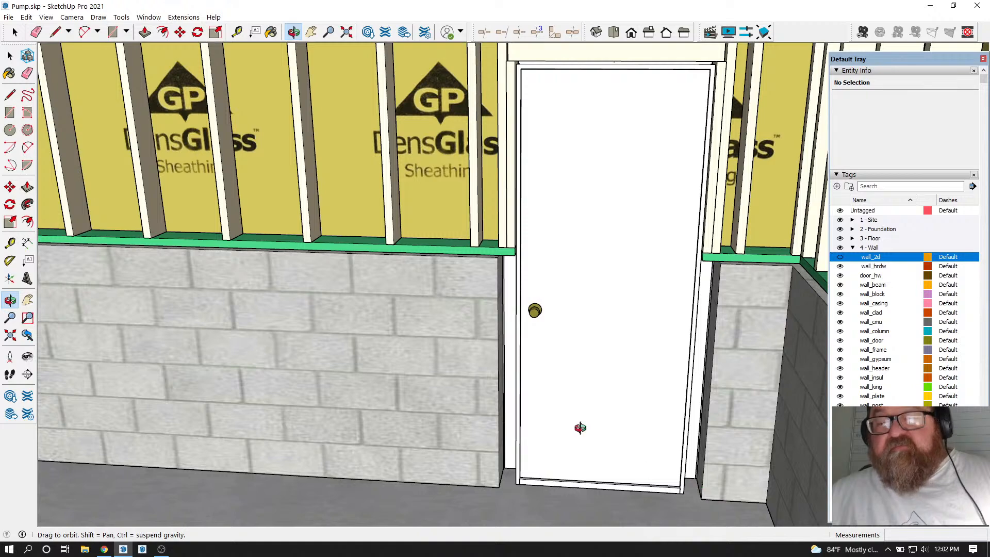
scroll(644, 397, "down", 4)
scroll(604, 375, "down", 3)
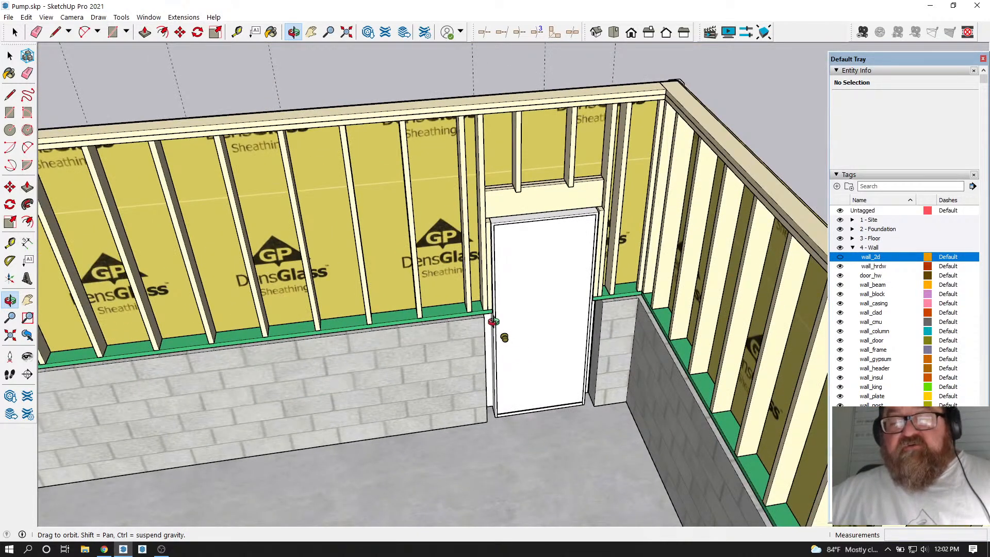
left_click_drag(410, 371, 758, 373)
scroll(597, 243, "up", 4)
left_click_drag(597, 243, 691, 280)
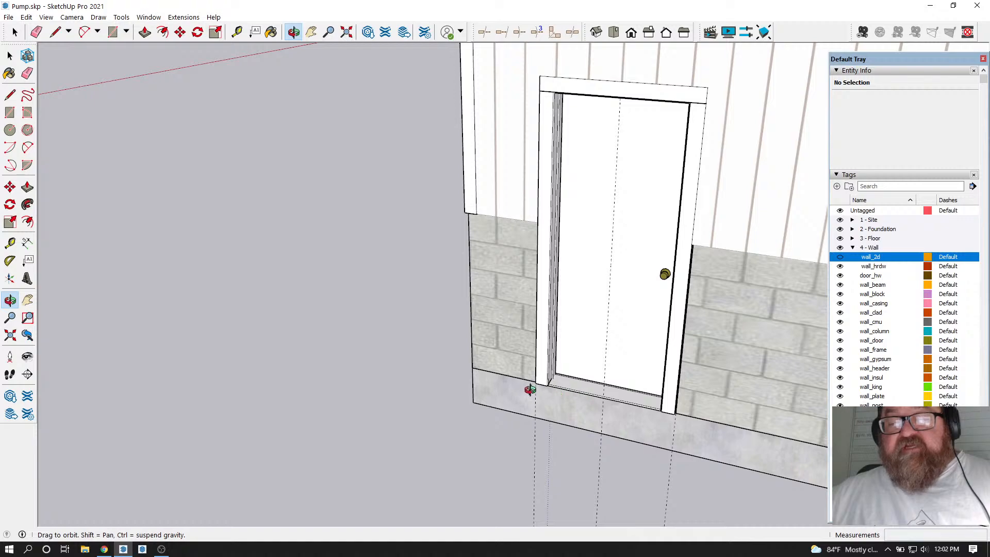
scroll(431, 400, "down", 6)
scroll(421, 398, "down", 5)
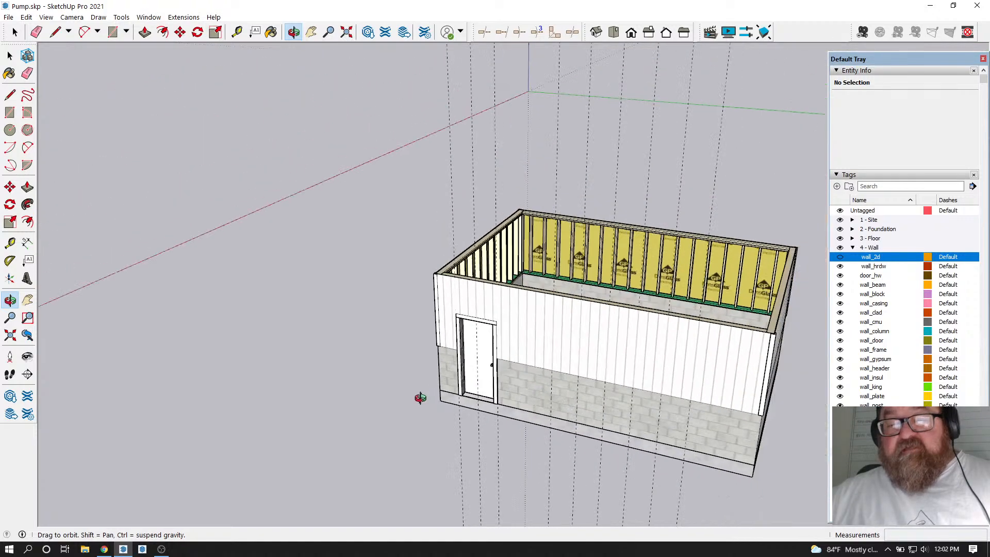
left_click_drag(512, 373, 655, 322)
scroll(655, 322, "up", 3)
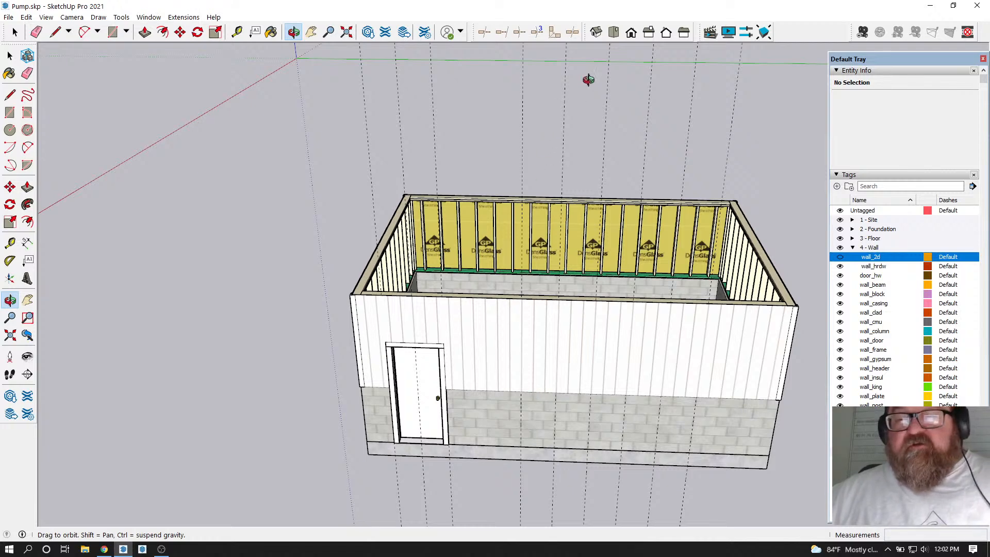
Check the building in the standard right, front and top views, and return to a perspective on the door wall
left_click(650, 36)
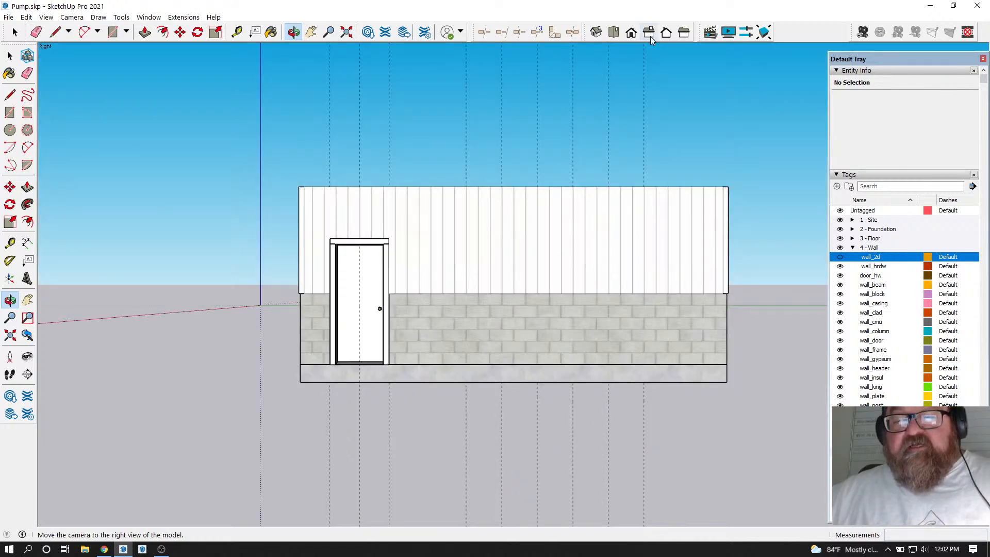
left_click(633, 33)
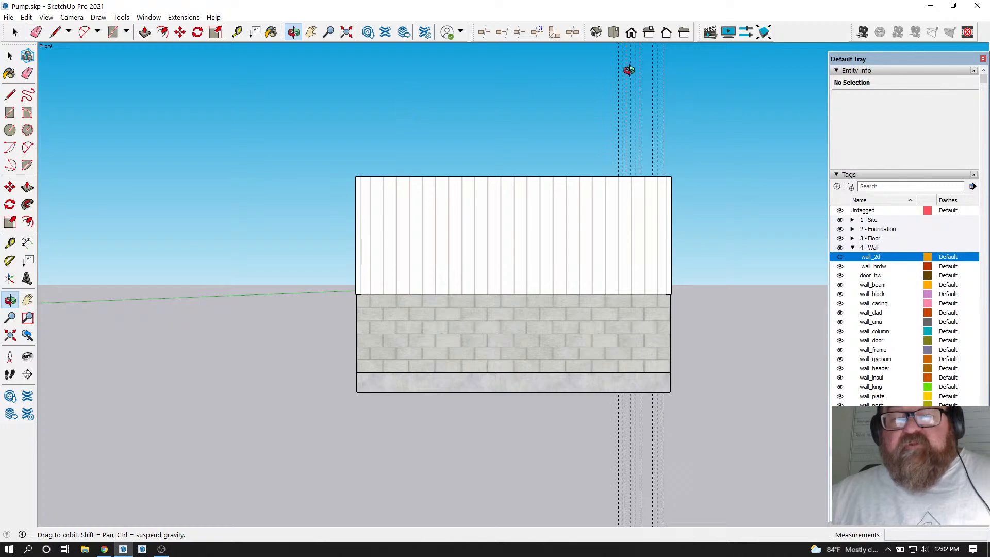
left_click(615, 33)
left_click_drag(654, 390, 495, 317)
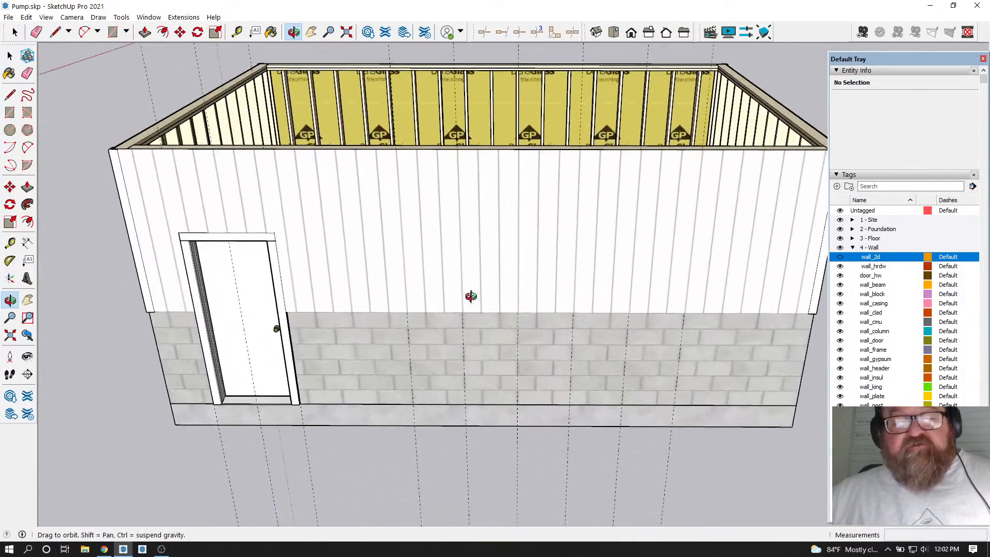
Switch to the YouTube Studio page in the browser to read the live chat, and return to SketchUp
left_click(104, 548)
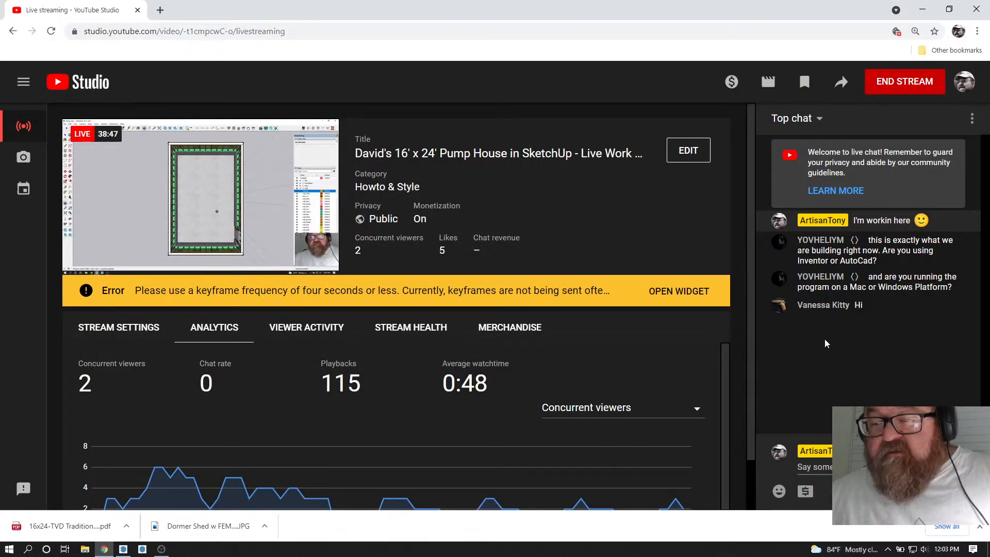
left_click(123, 550)
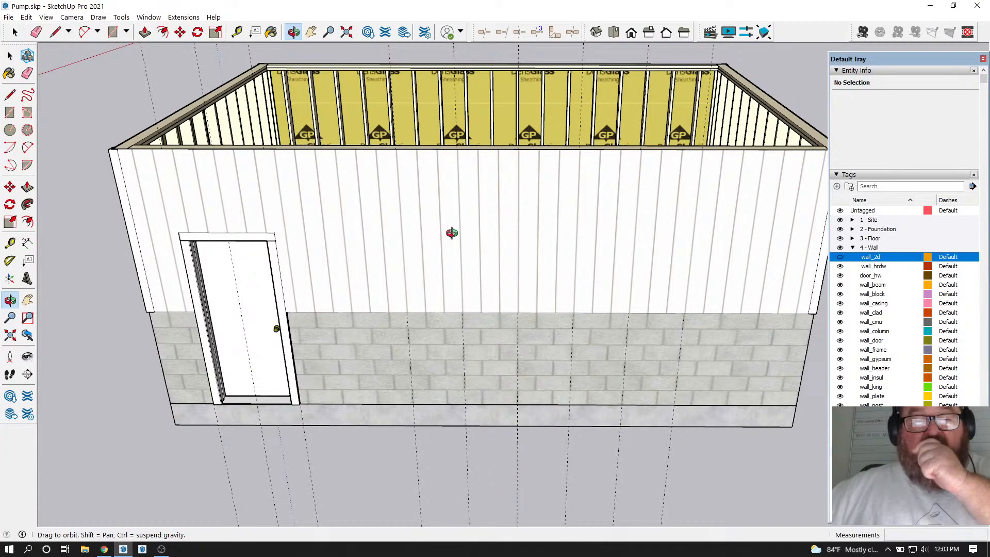
Examine the framed walls and their top plates from above, around the end wall beside the door
left_click_drag(452, 233, 395, 392)
scroll(386, 319, "up", 4)
left_click_drag(382, 328, 434, 352)
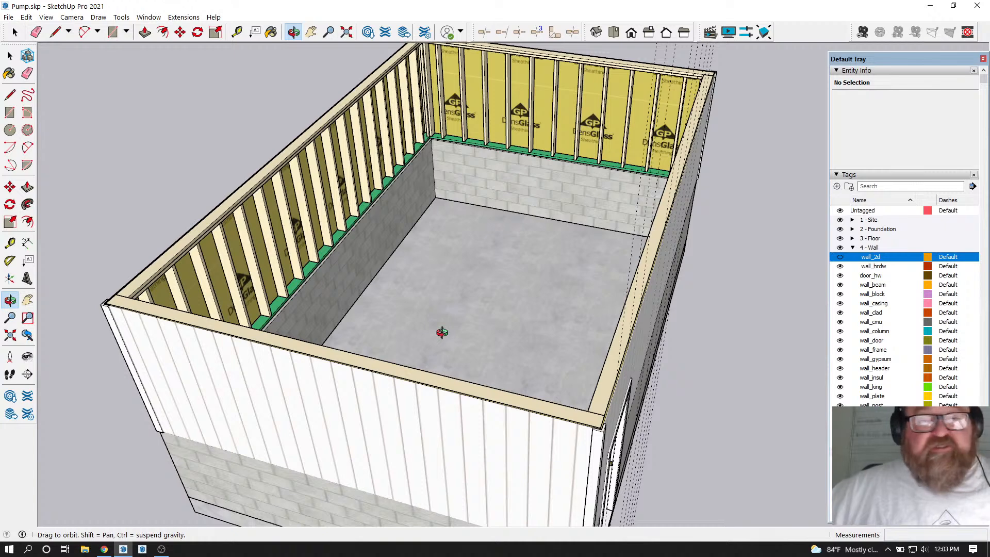
scroll(419, 355, "down", 3)
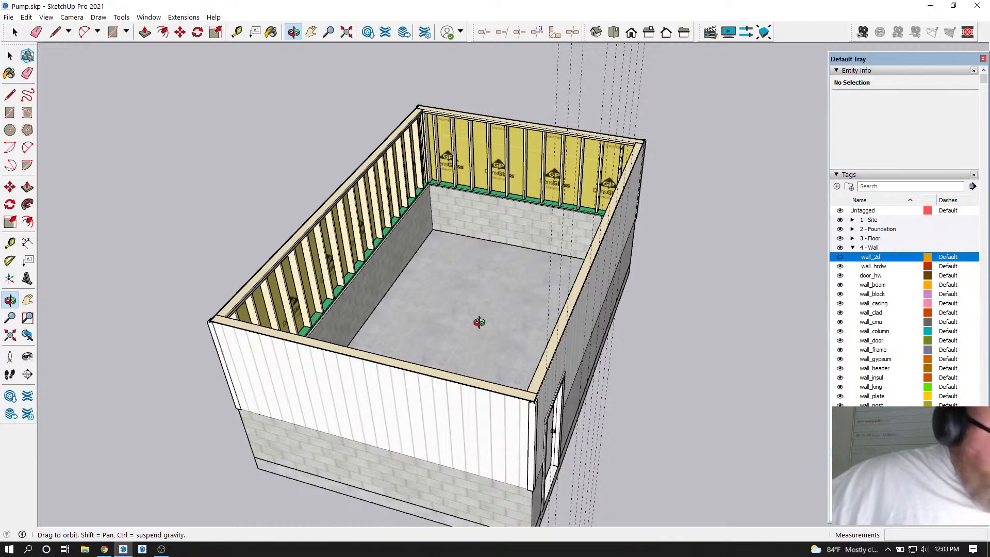
left_click_drag(363, 323, 400, 388)
scroll(285, 417, "up", 3)
scroll(286, 418, "up", 2)
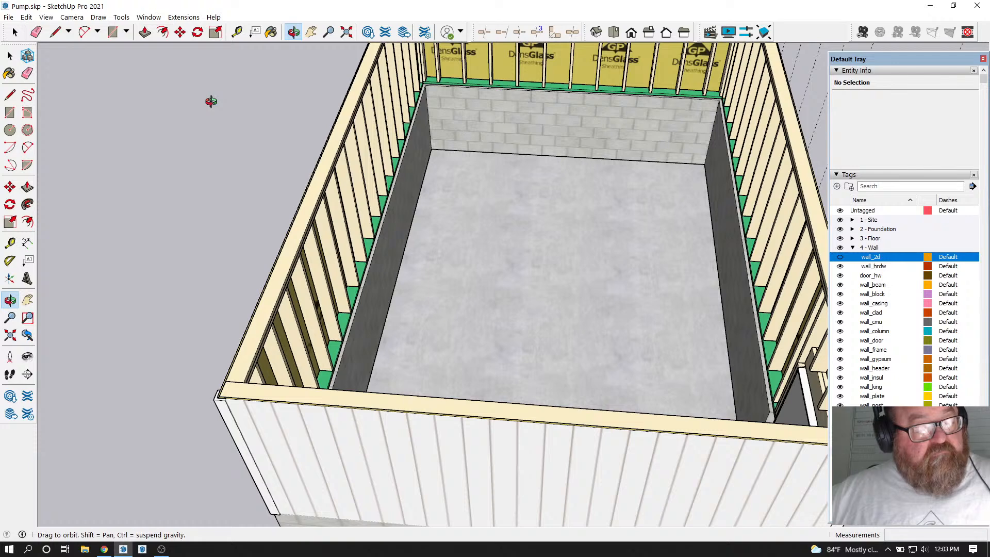
scroll(96, 101, "down", 3)
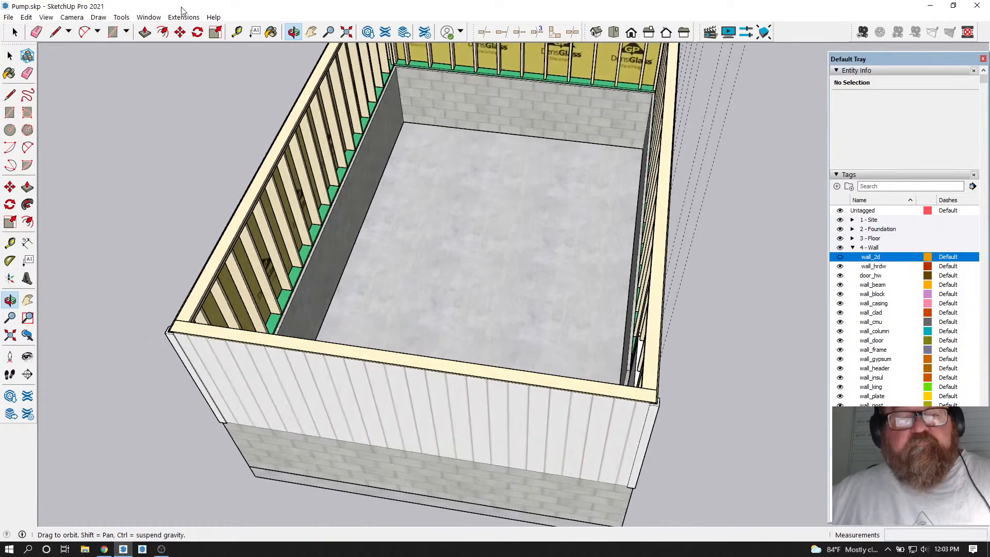
Start a Medeek Truss roof rafter assembly of the Gable Roof family and place its front left point on the end wall's outer framing corner
left_click(182, 18)
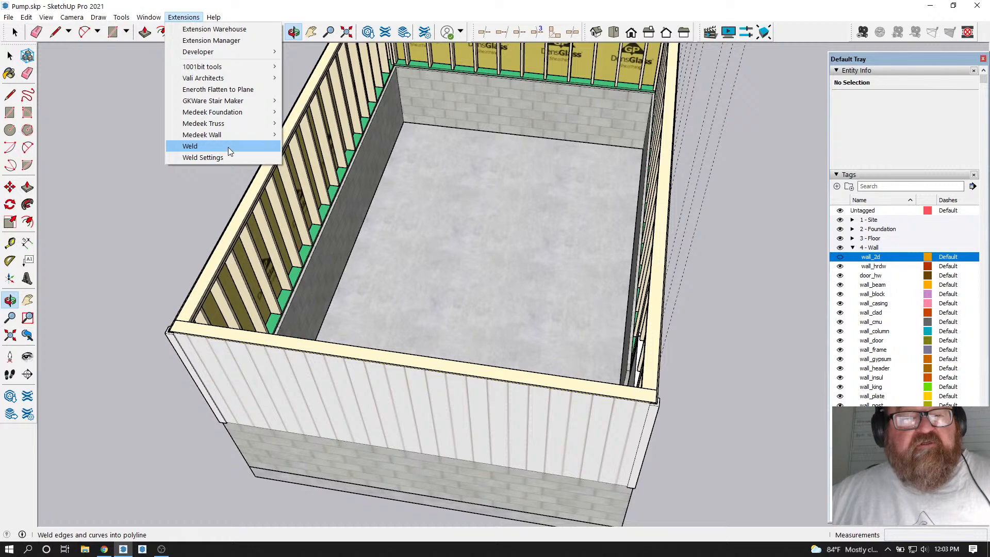
mouse_move(248, 124)
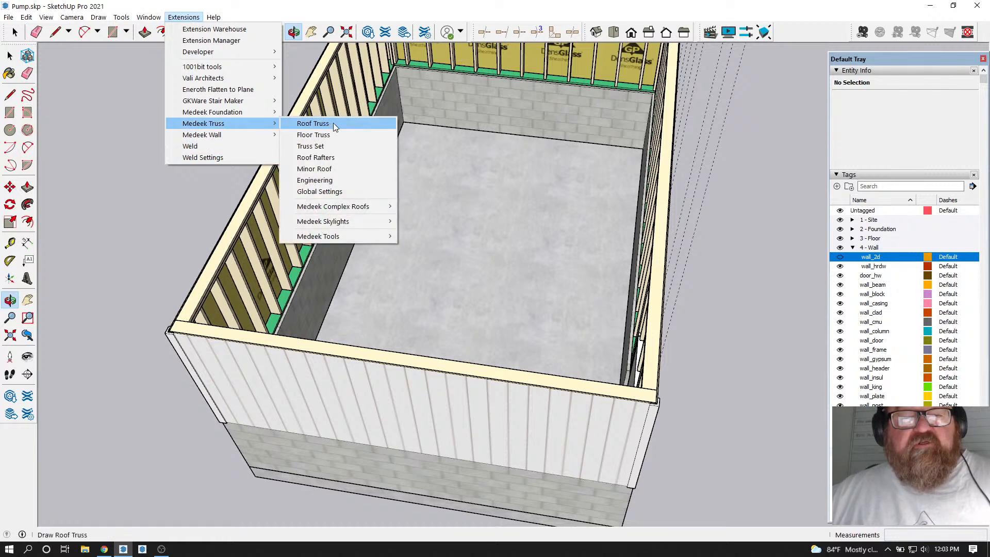
left_click(315, 157)
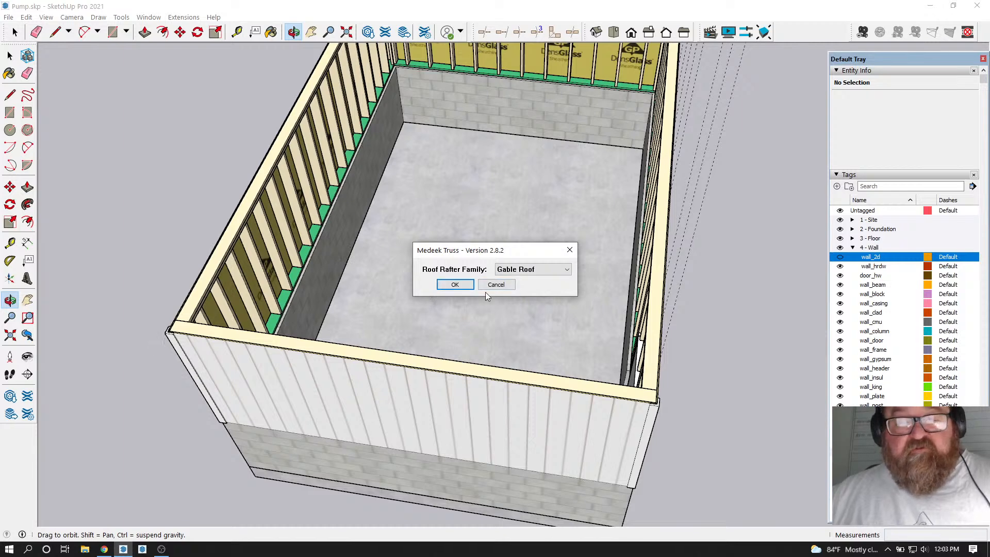
left_click(455, 285)
scroll(132, 335, "up", 6)
scroll(132, 334, "up", 3)
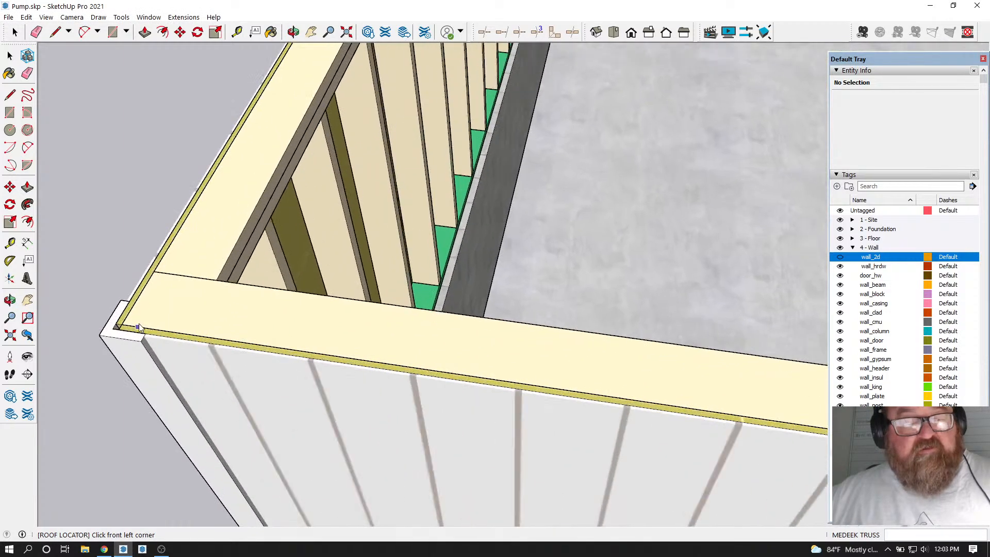
scroll(134, 327, "up", 3)
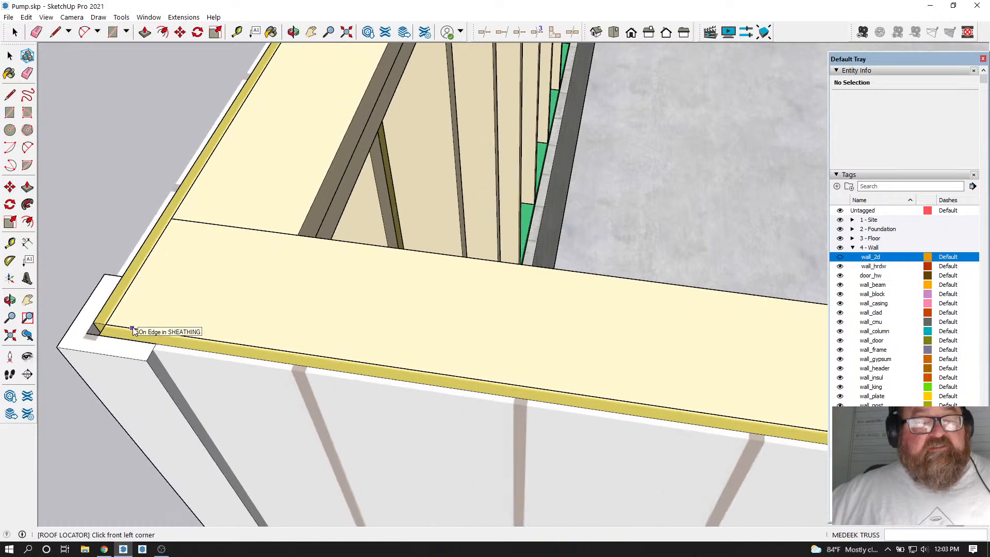
left_click(100, 324)
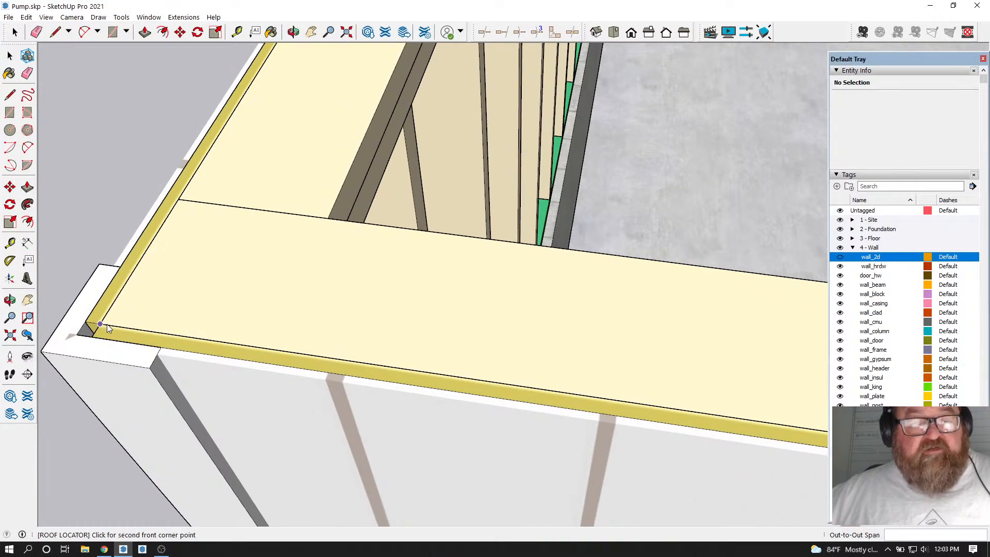
Place the roof's second front point on the opposite outer framing corner of the same end wall
scroll(107, 326, "down", 6)
scroll(60, 322, "down", 5)
scroll(495, 379, "up", 6)
scroll(507, 381, "up", 3)
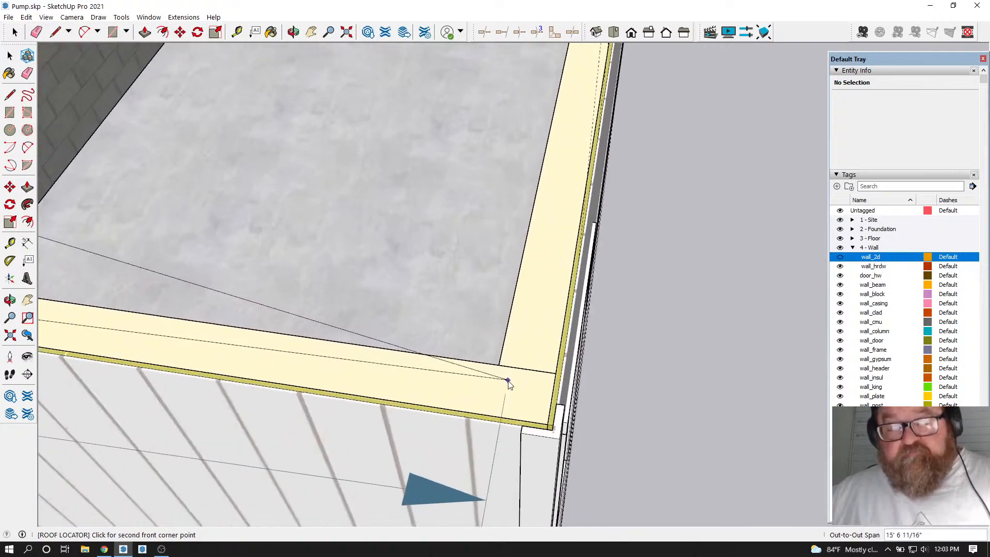
left_click(549, 425)
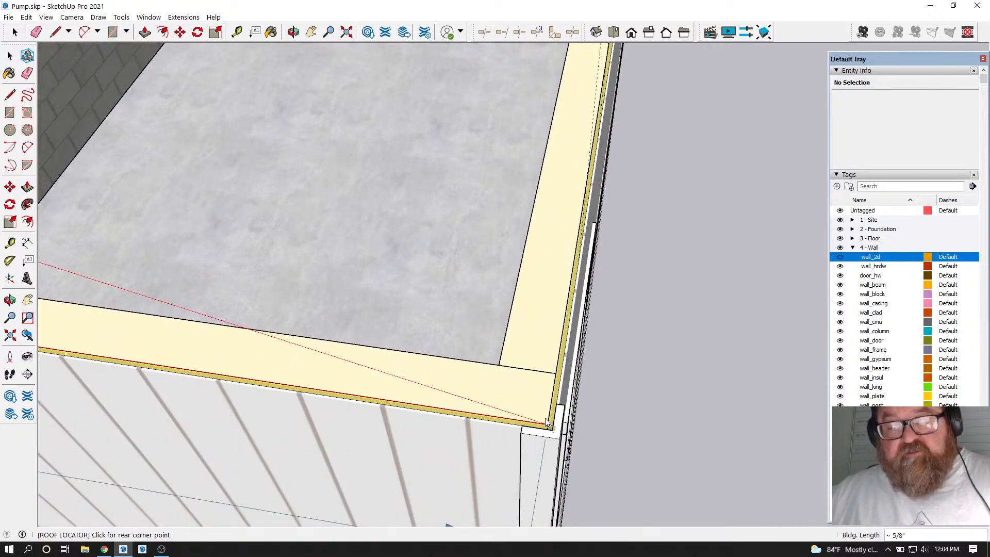
Place the roof's rear point on the outer framing corner at the far end of the door wall
scroll(467, 417, "down", 5)
scroll(463, 431, "down", 2)
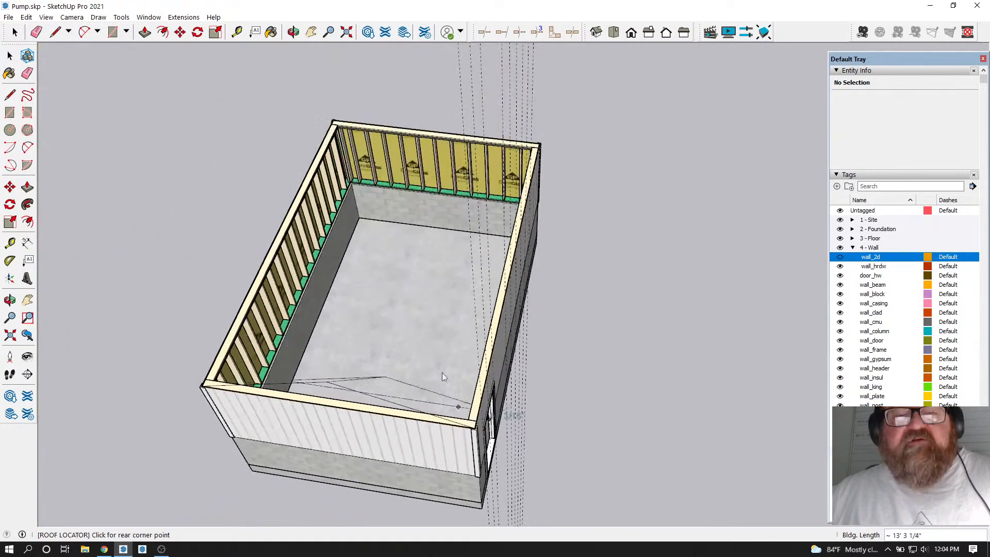
left_click(293, 33)
left_click_drag(532, 228, 418, 232)
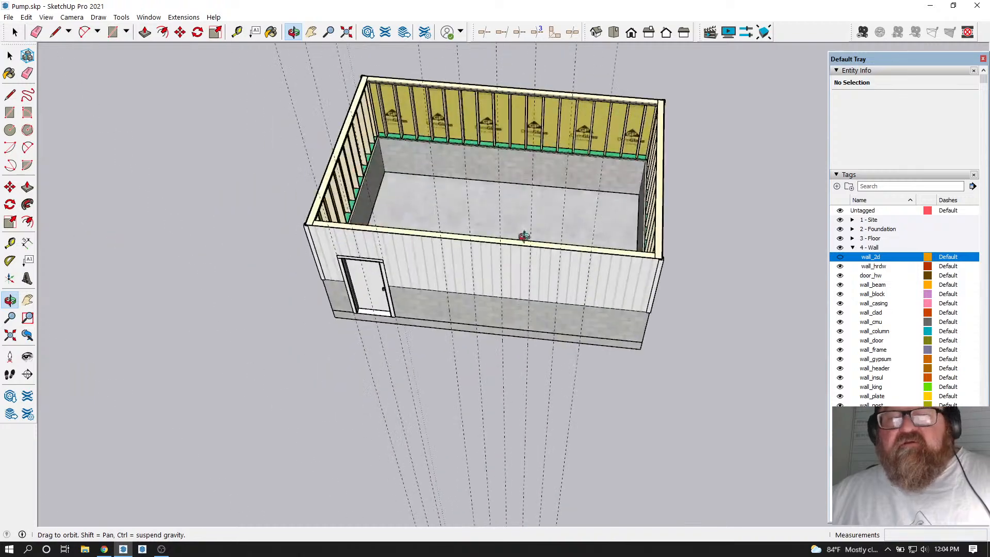
scroll(707, 252, "up", 8)
right_click(575, 268)
left_click(584, 272)
left_click(599, 334)
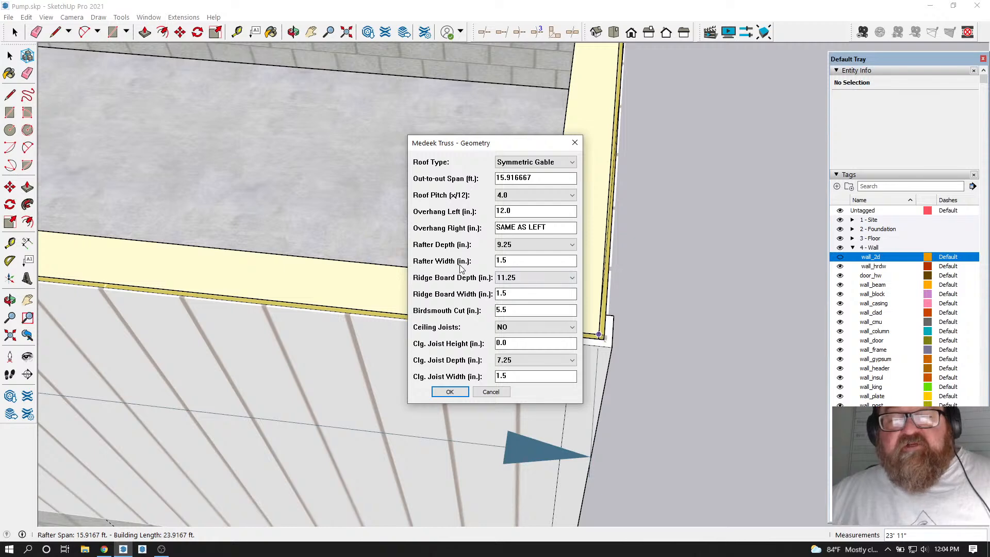
Set the roof pitch to 10/12, the rafter depth to 7.25 in. and the ridge board depth to 9.25 in
left_click(572, 195)
left_click(528, 329)
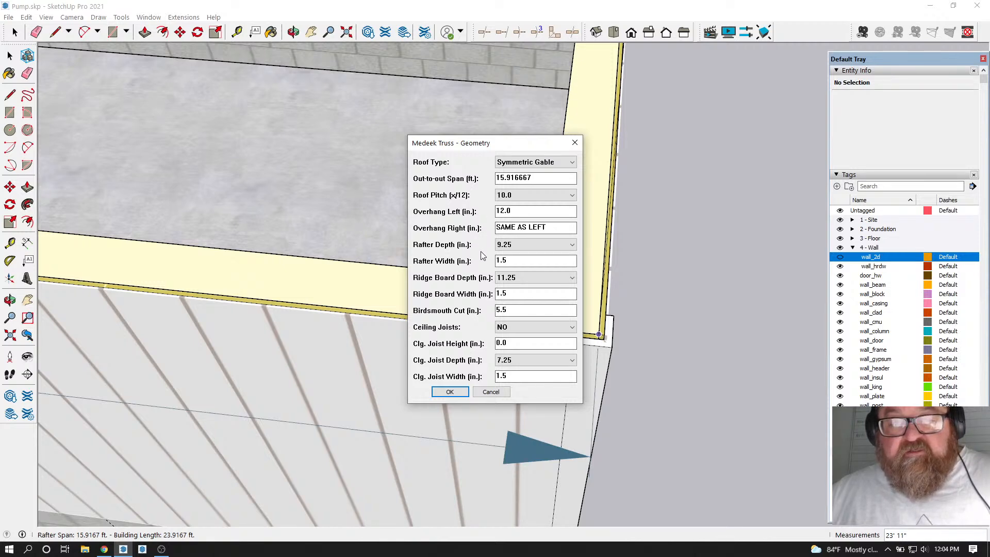
left_click(575, 247)
left_click(531, 258)
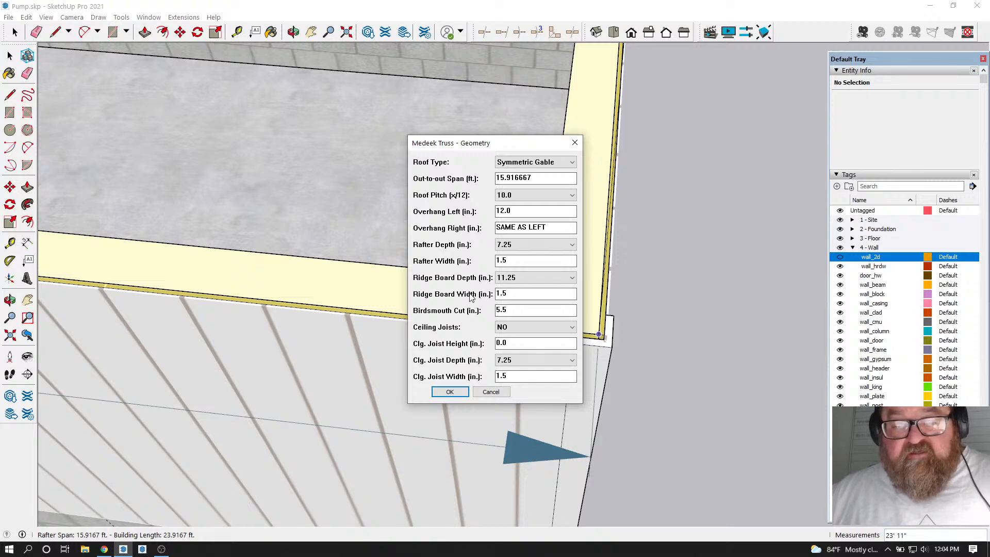
left_click(572, 279)
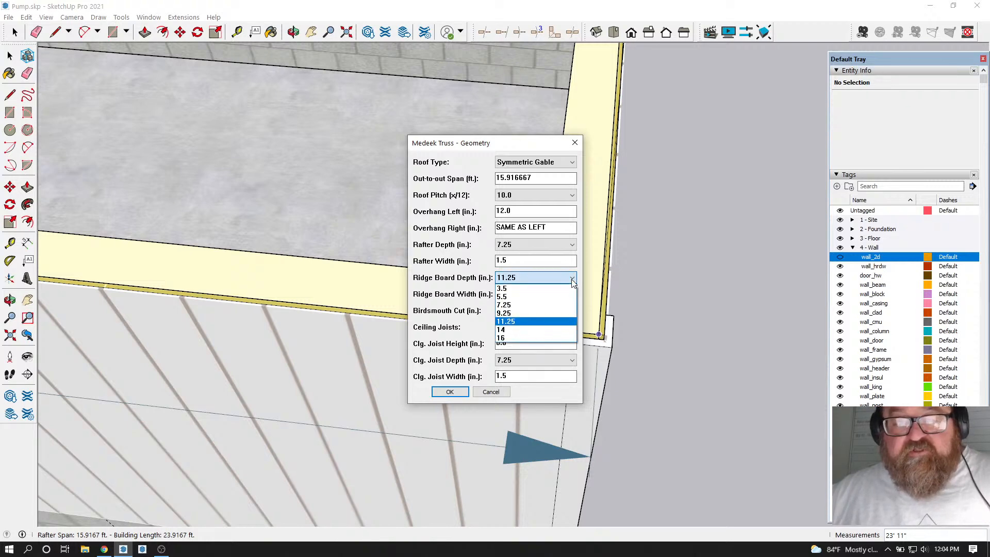
left_click(547, 313)
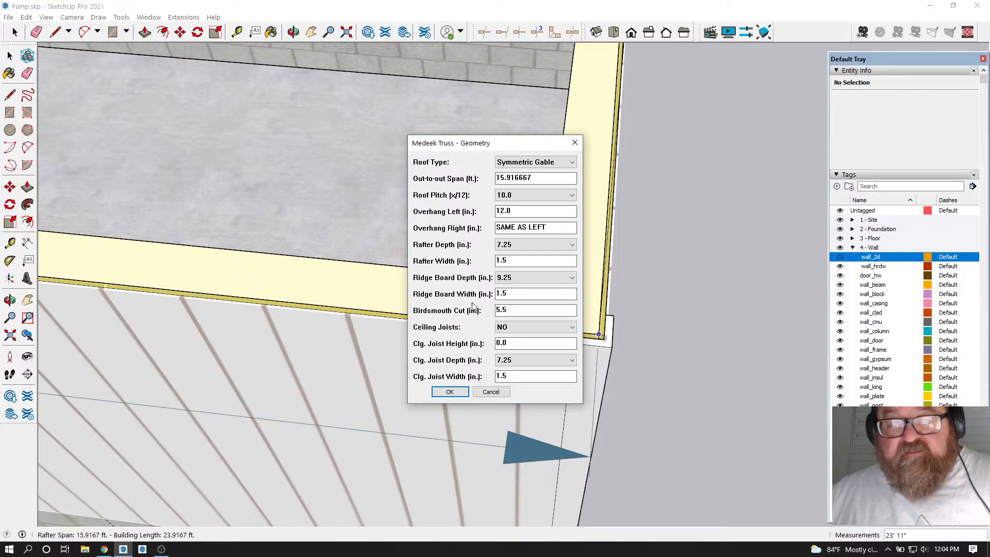
Enable ceiling joists with a joist depth of 9.25 in. and accept the roof geometry settings
left_click(557, 328)
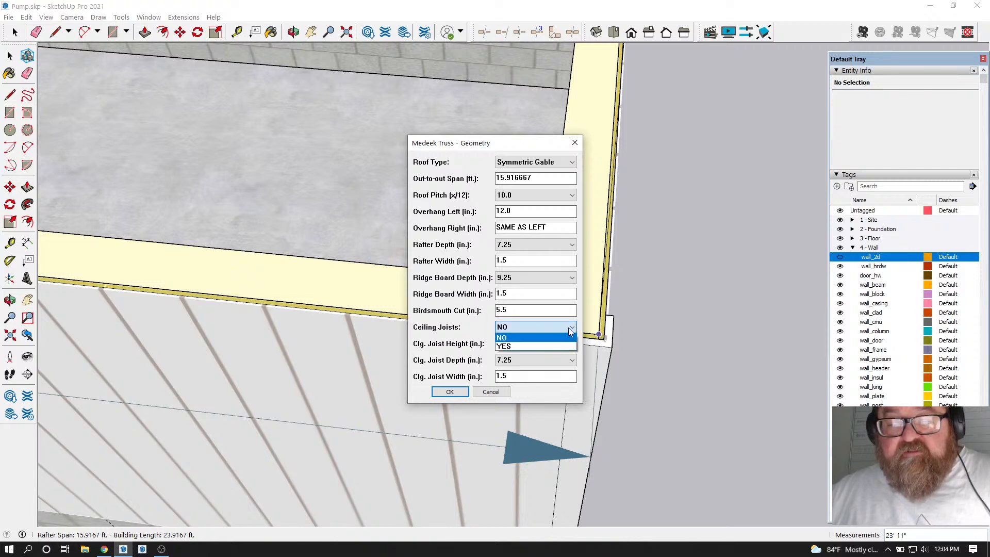
left_click(554, 345)
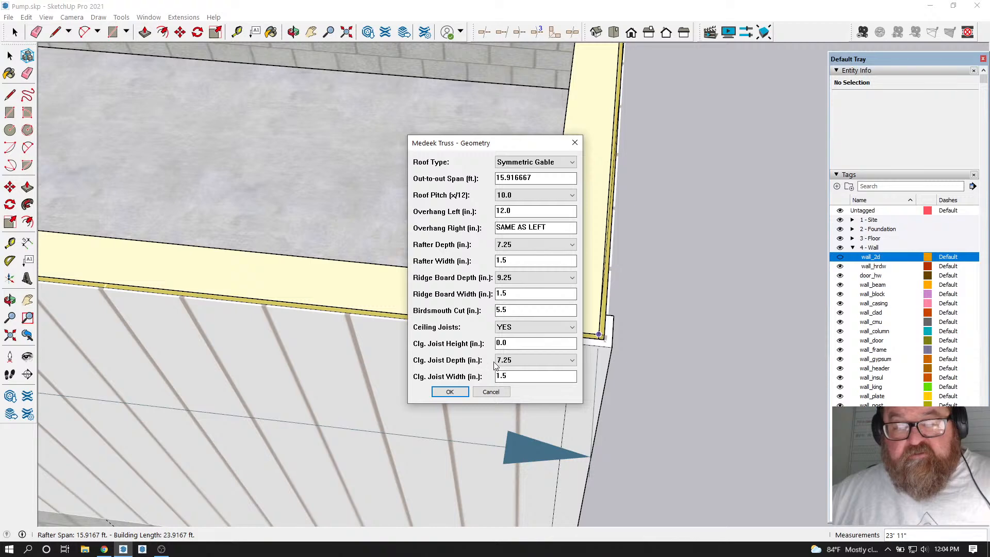
left_click(573, 361)
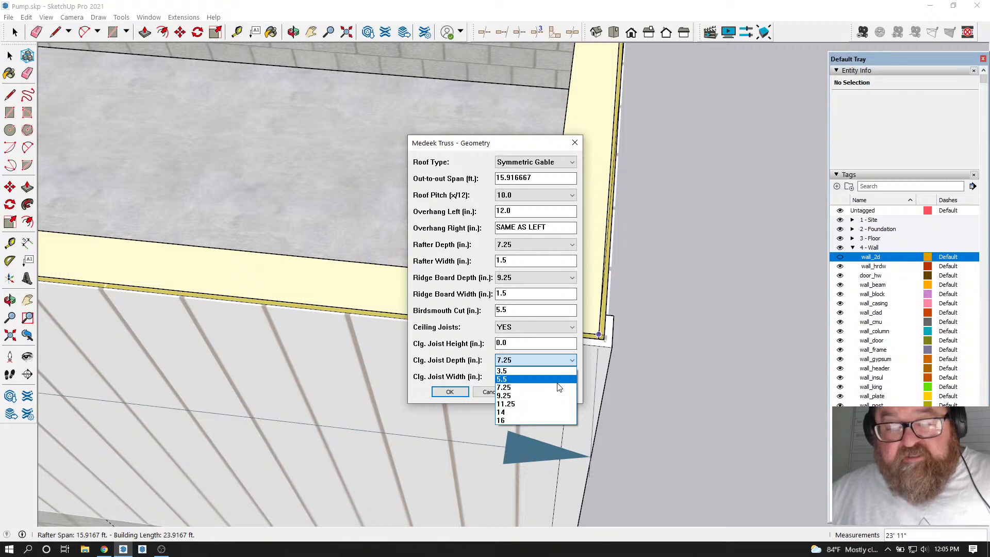
left_click(551, 396)
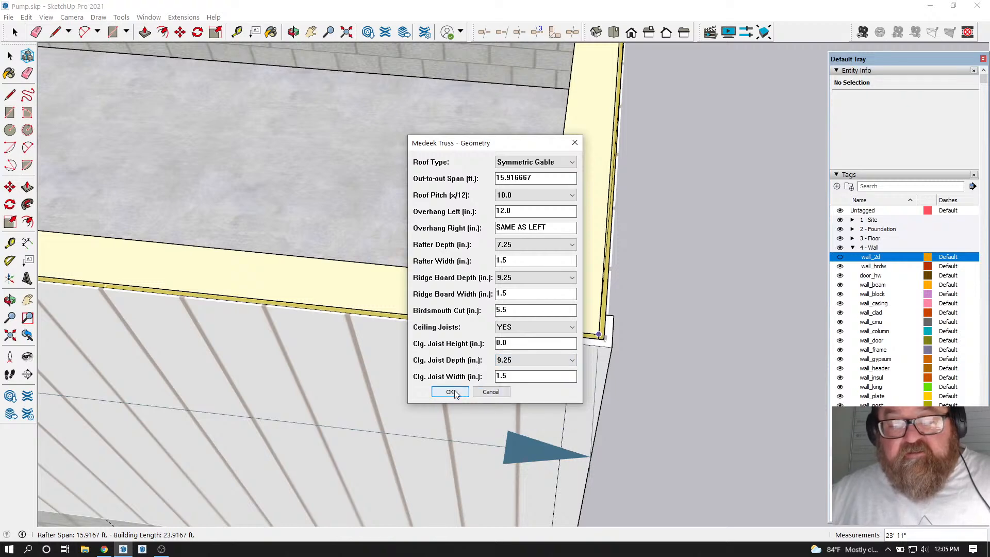
left_click(454, 392)
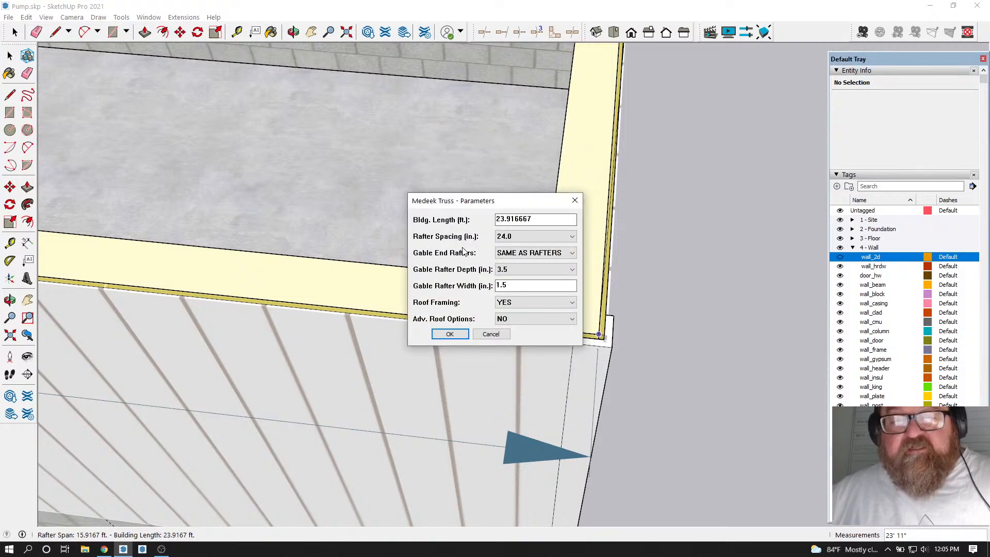
Set the rafter spacing to 16 in., enable the advanced roof options and accept their default values to generate the roof
left_click(572, 236)
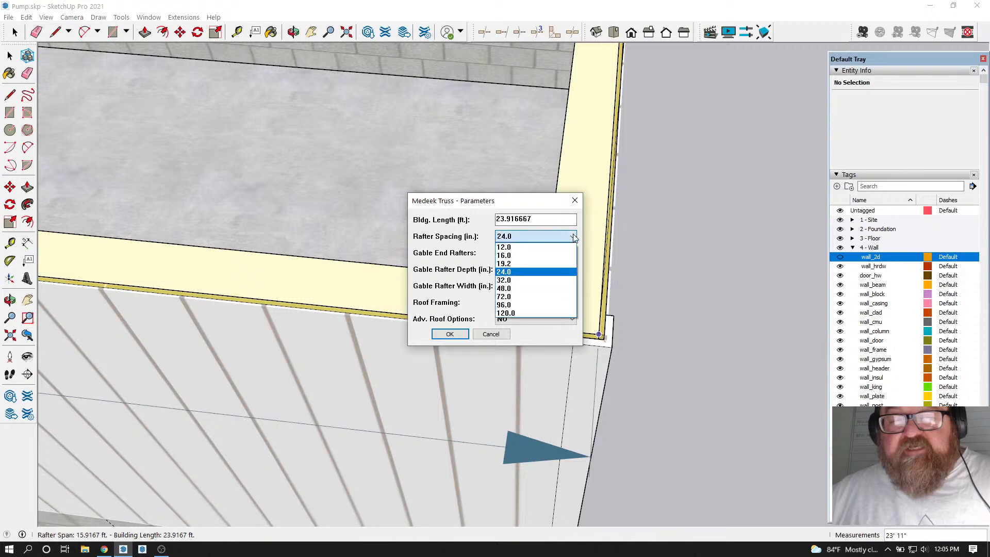
left_click(546, 257)
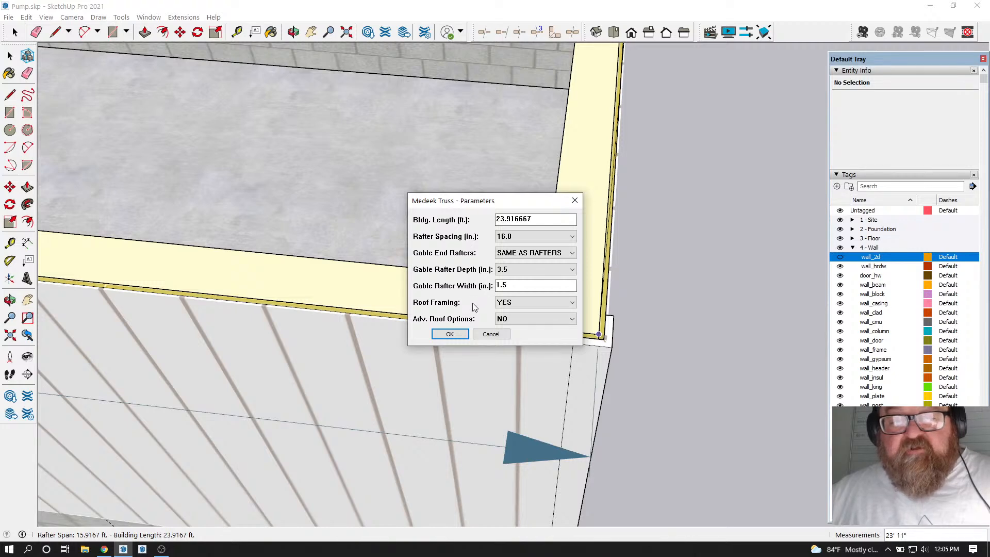
left_click(571, 319)
left_click(560, 332)
left_click(450, 334)
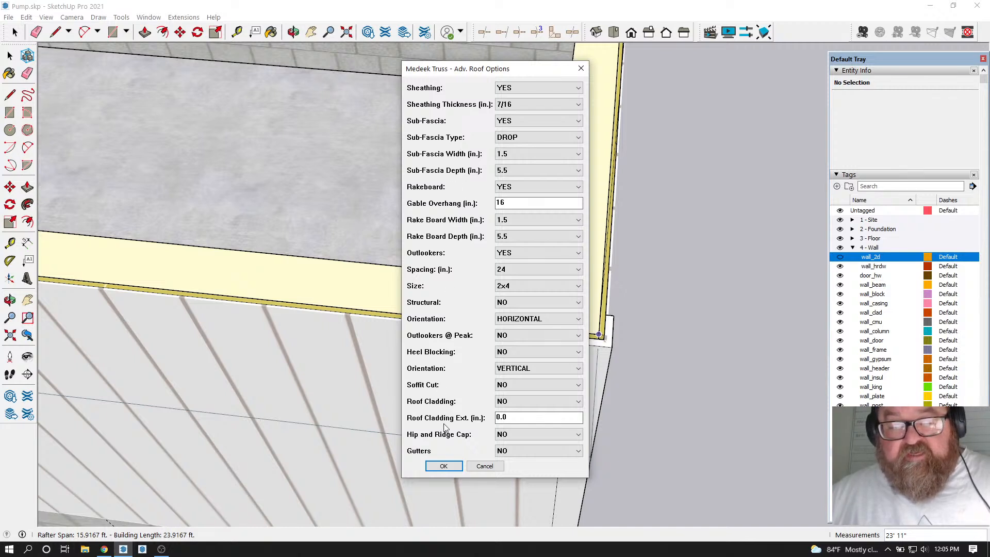
left_click(444, 466)
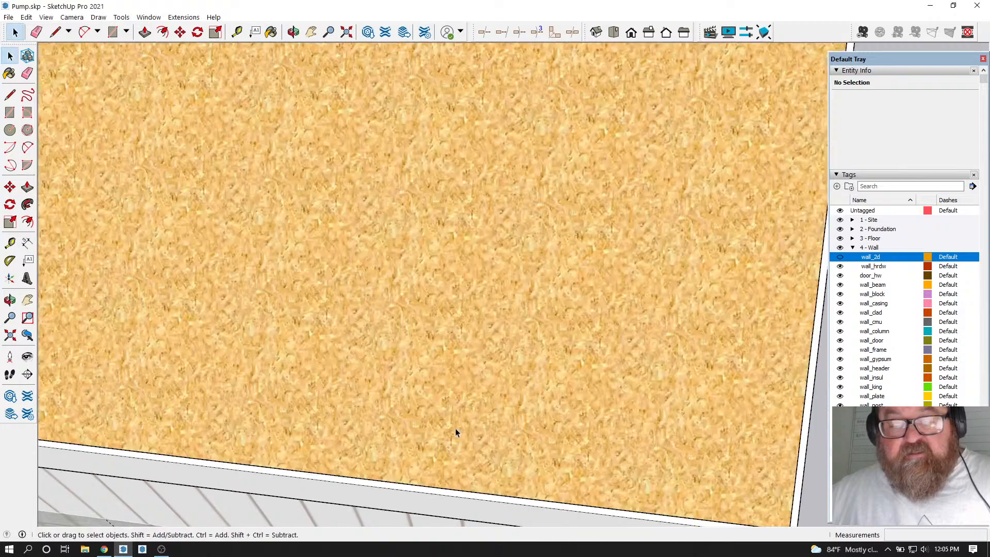
Examine the generated gable roof over the pump house from the door side and the open gable end
scroll(475, 361, "down", 3)
scroll(584, 454, "down", 3)
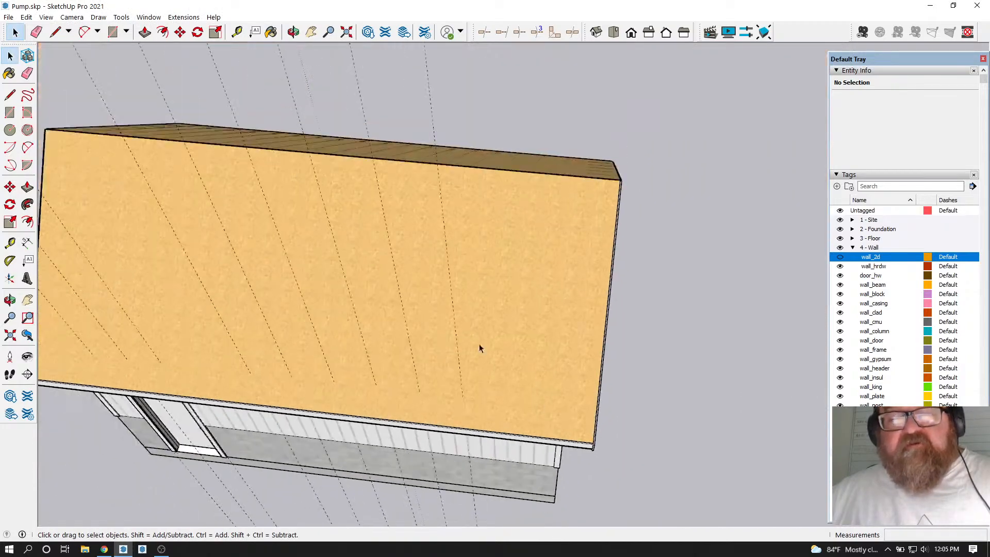
left_click(293, 32)
middle_click_drag(477, 339, 179, 156)
middle_click_drag(427, 193, 287, 264)
left_click_drag(287, 264, 455, 322)
left_click_drag(516, 322, 242, 163)
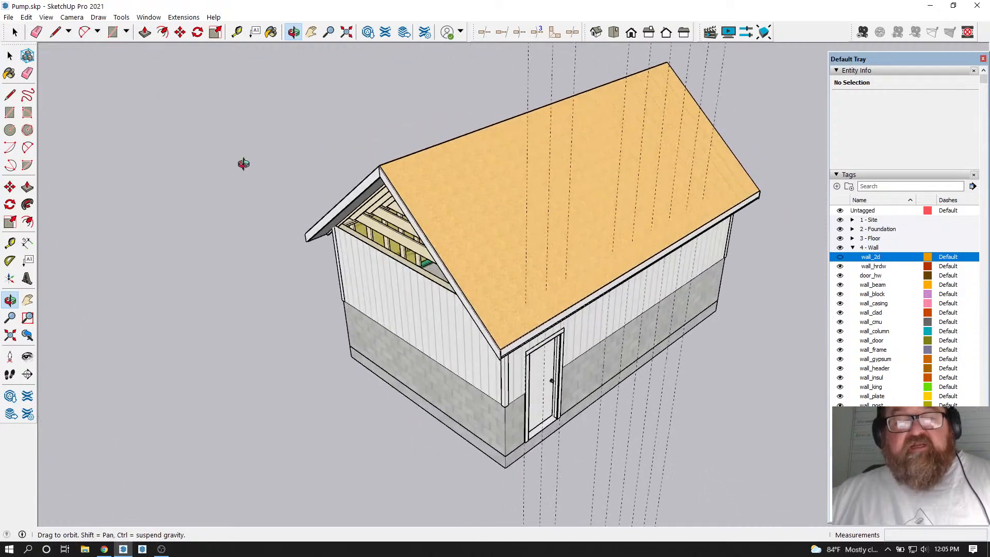
Try to add a Medeek Truss minor roof of the Shed Dormer family
left_click(184, 17)
mouse_move(209, 137)
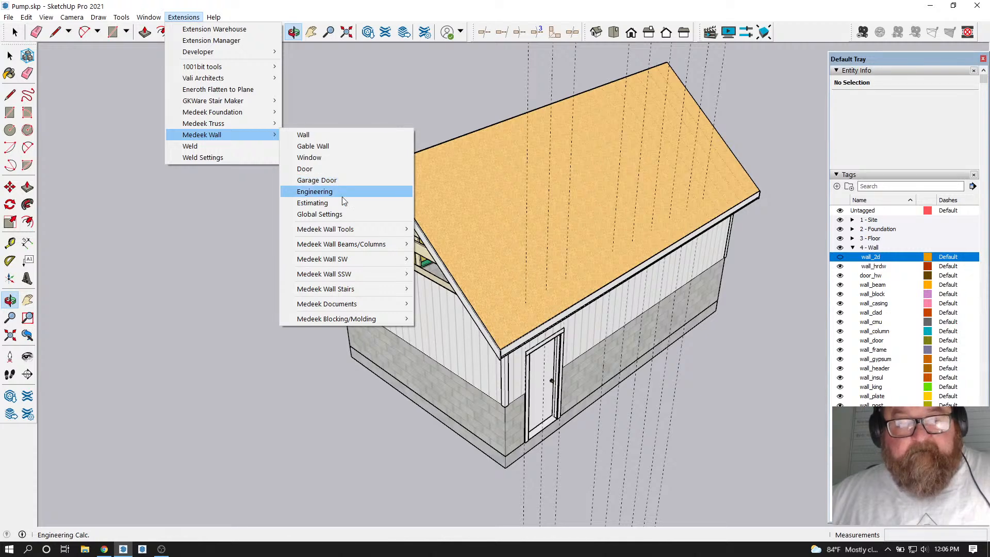
mouse_move(349, 230)
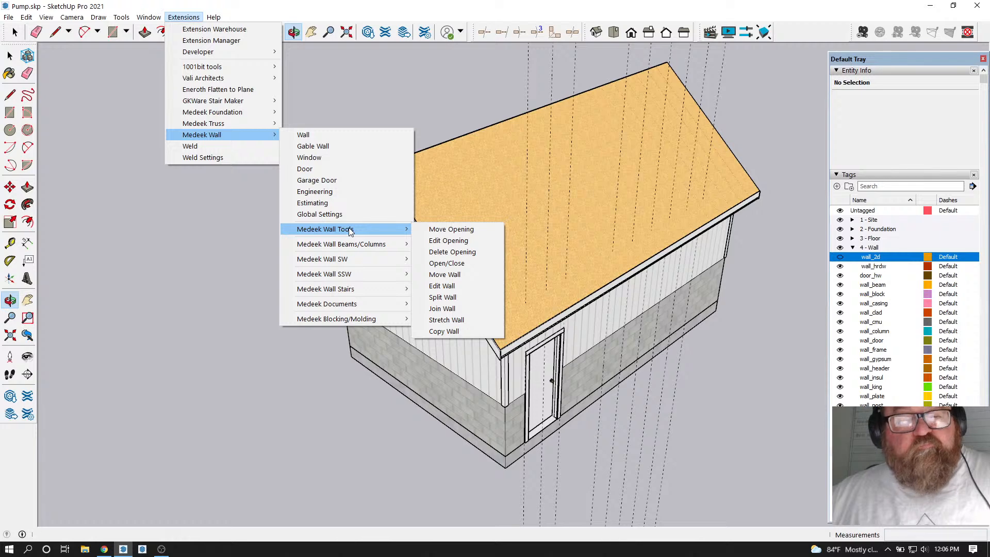
mouse_move(247, 123)
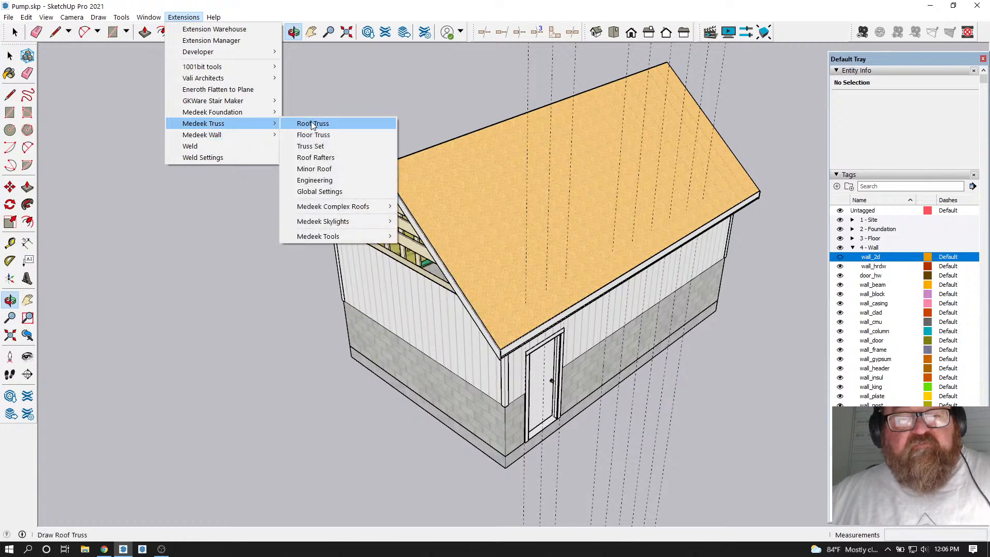
left_click(328, 169)
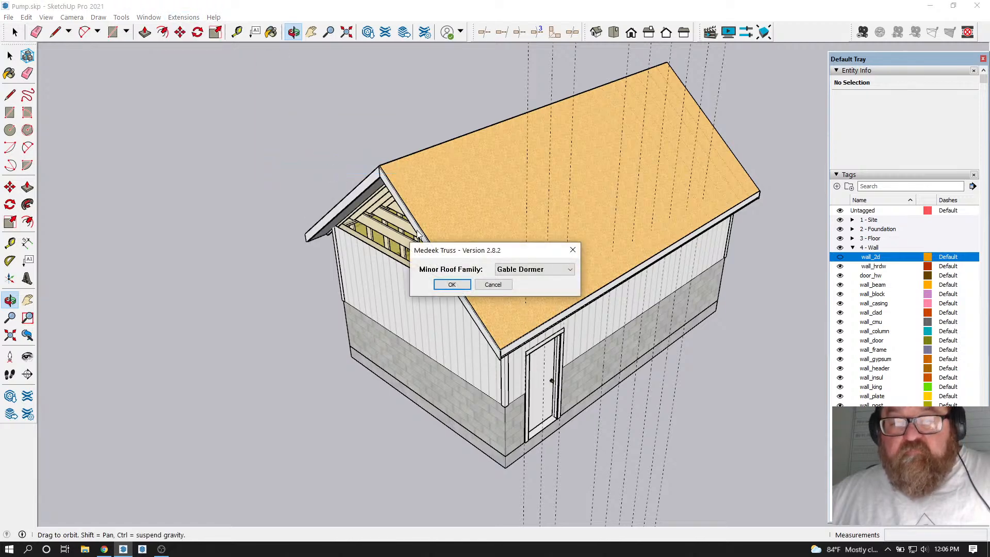
left_click(572, 269)
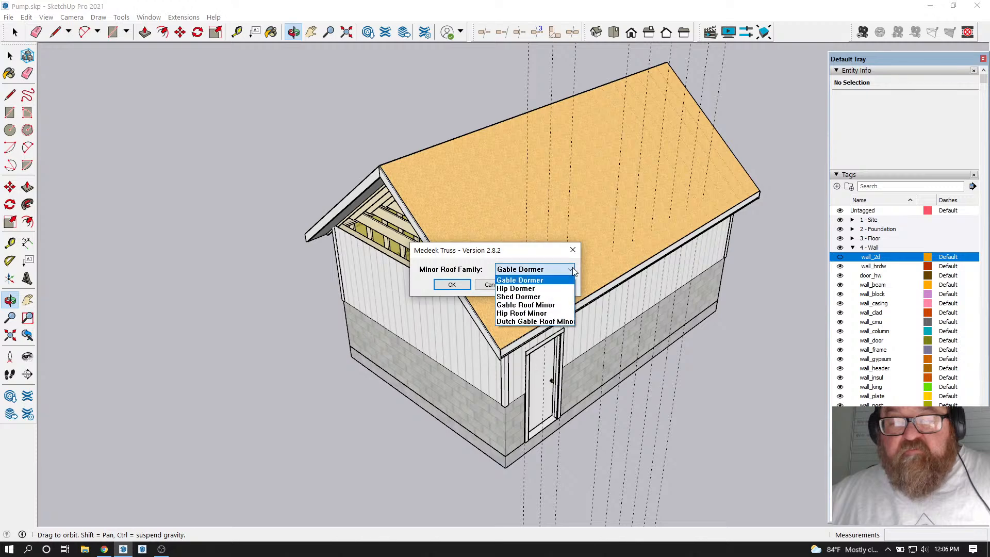
left_click(549, 296)
left_click(452, 285)
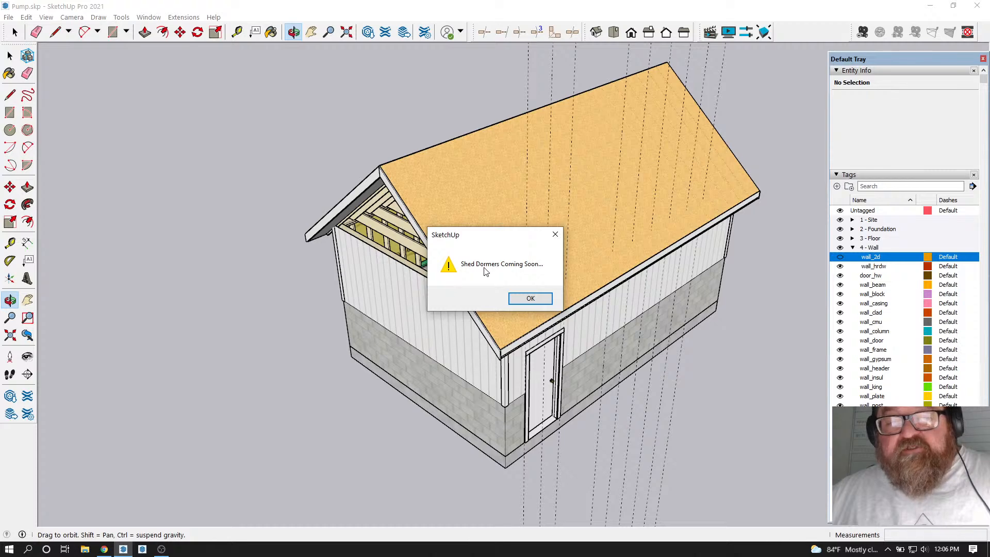
left_click(530, 299)
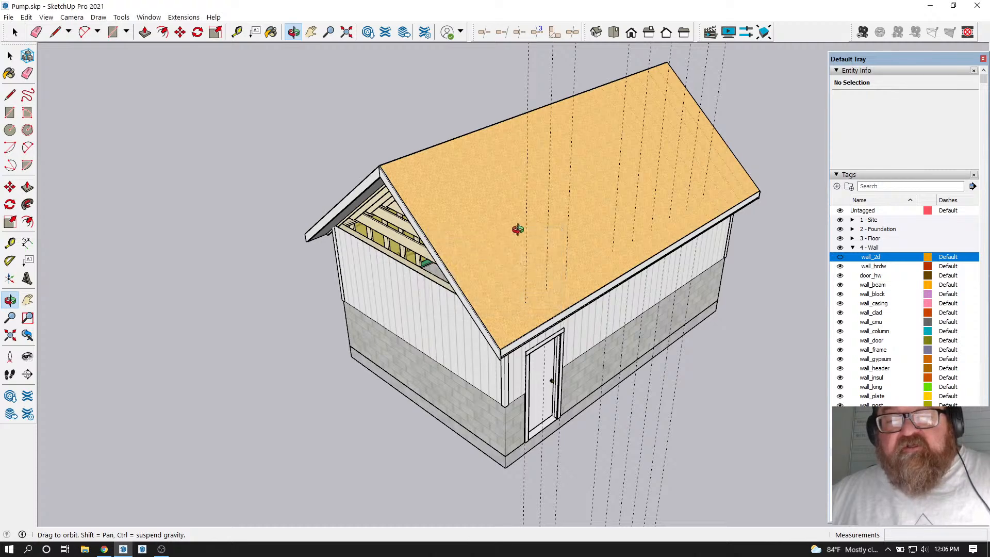
Frame a Gable Dormer about 9' 8" wide on the door-side roof plane, accepting the default 96 in. wall height and other dormer wall settings
left_click(183, 17)
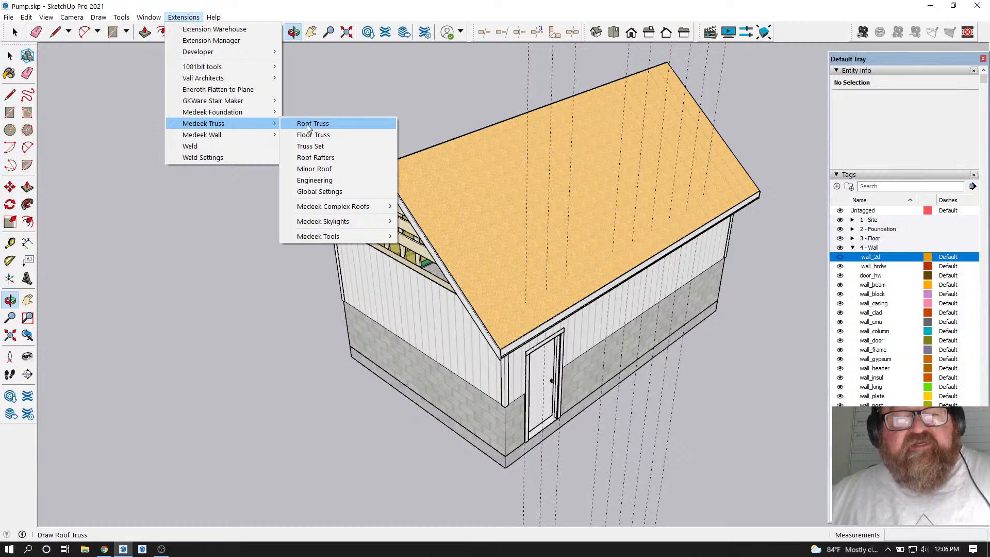
left_click(341, 169)
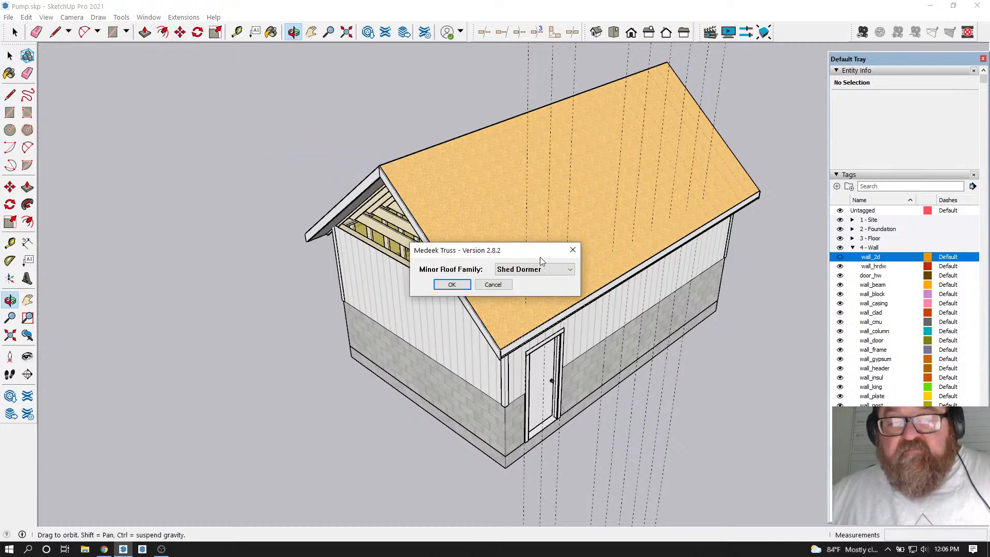
left_click(571, 271)
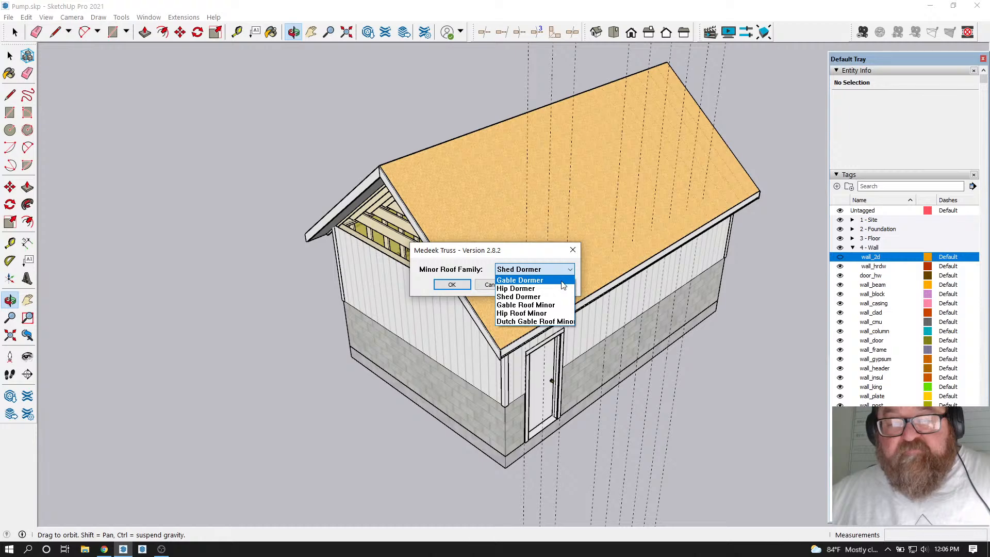
left_click(562, 281)
left_click(452, 284)
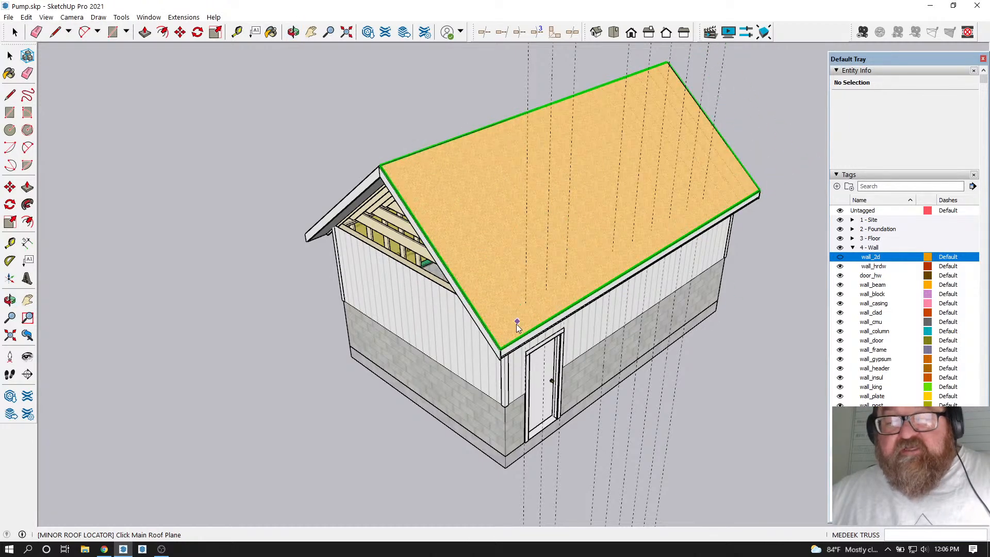
left_click(506, 341)
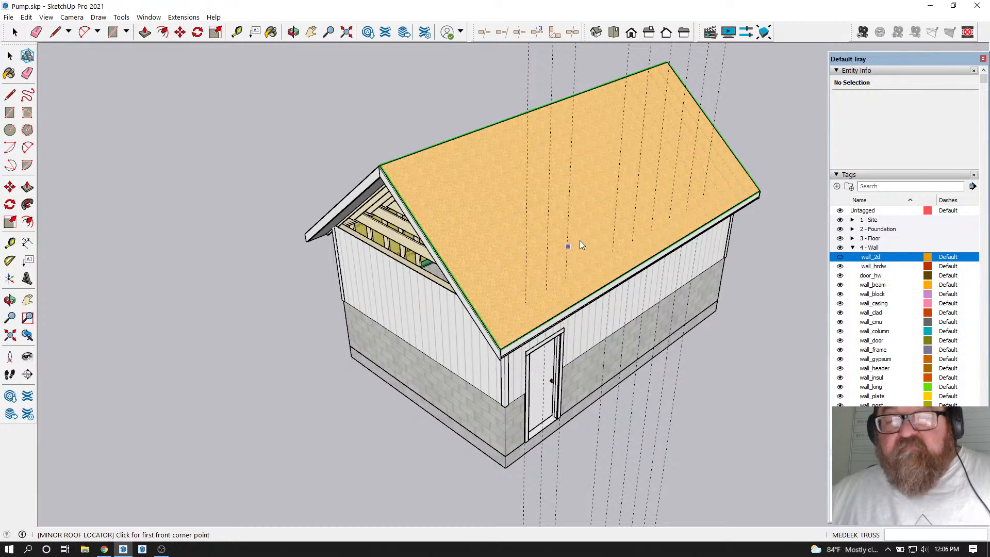
left_click(633, 241)
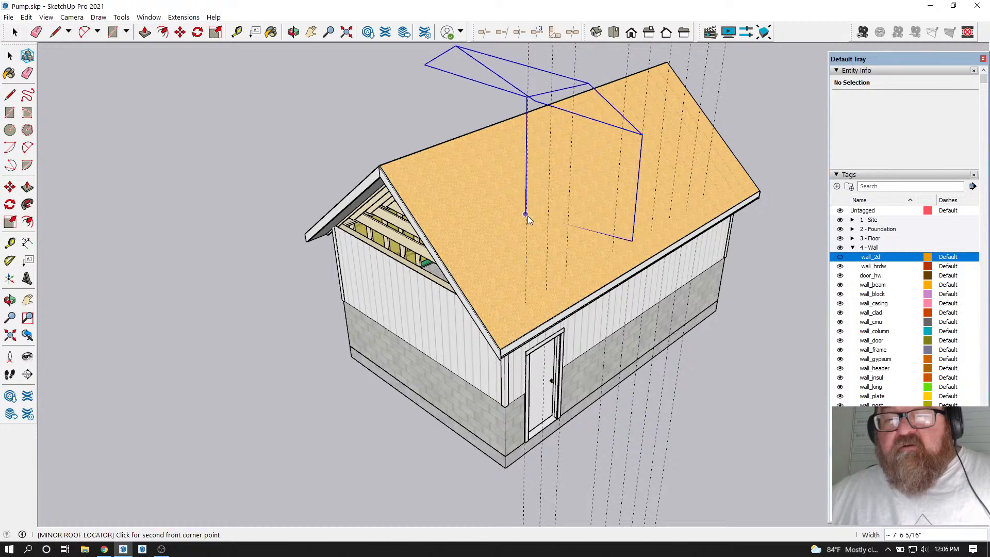
left_click(528, 308)
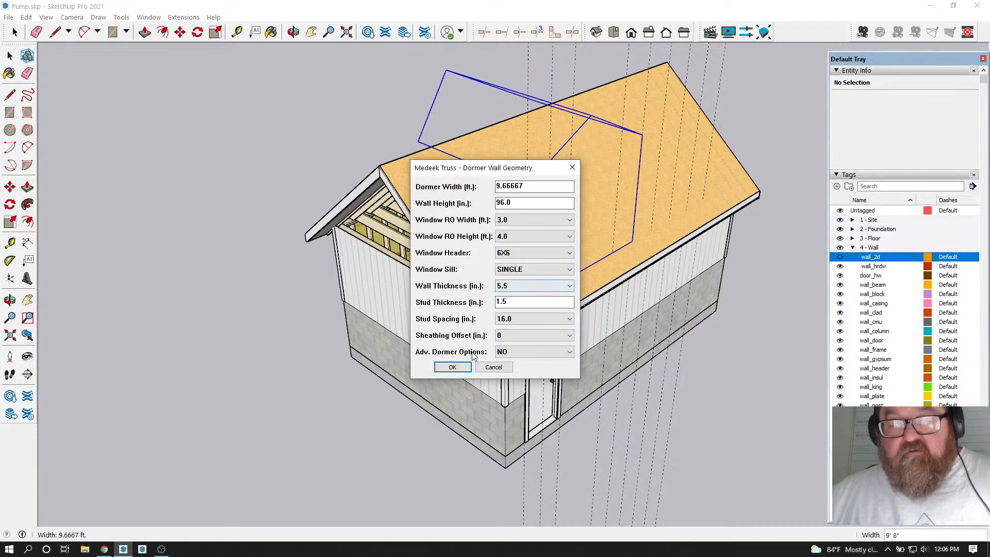
left_click(452, 366)
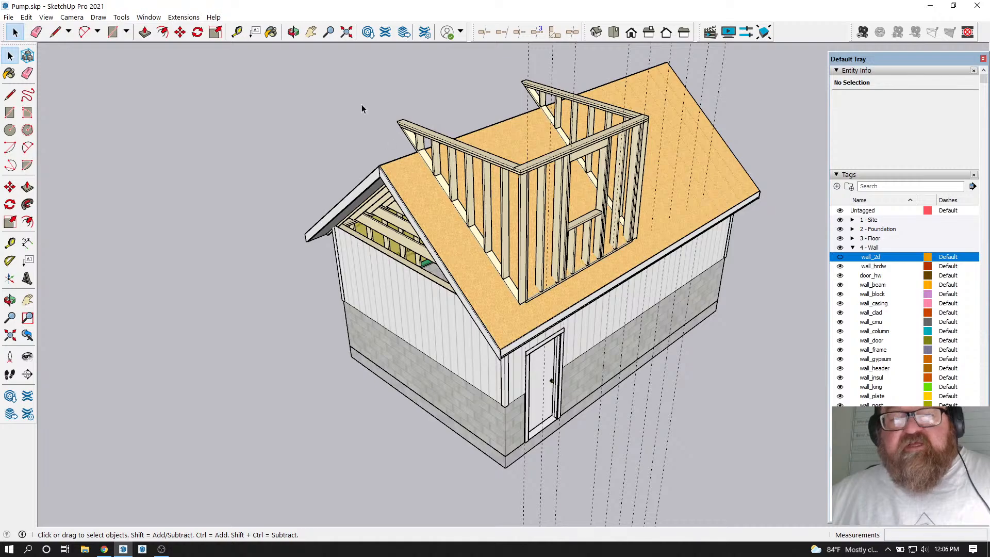
left_click(294, 32)
left_click_drag(670, 209, 422, 294)
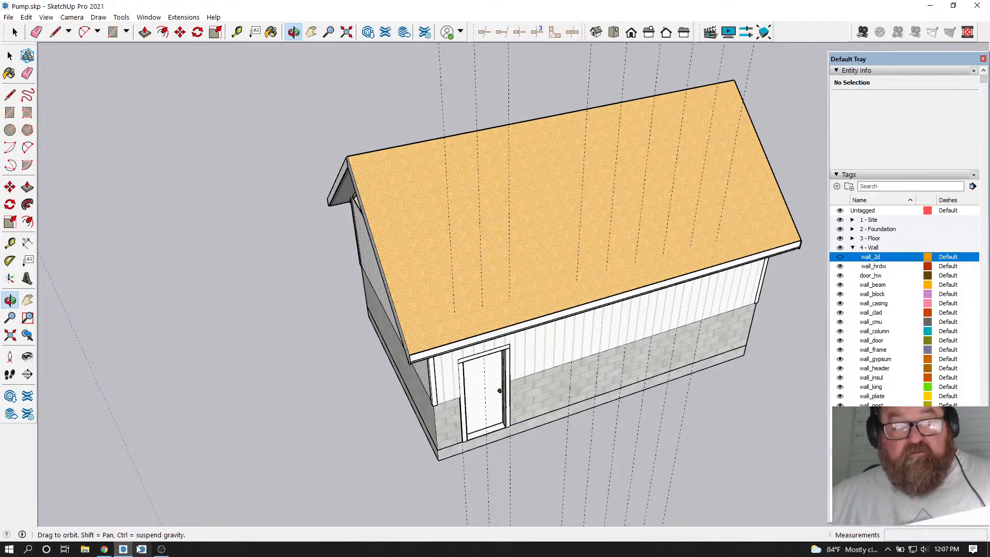
Switch to YouTube Studio to check the stream's live chat, leaving OBS running, and return to SketchUp
left_click(162, 549)
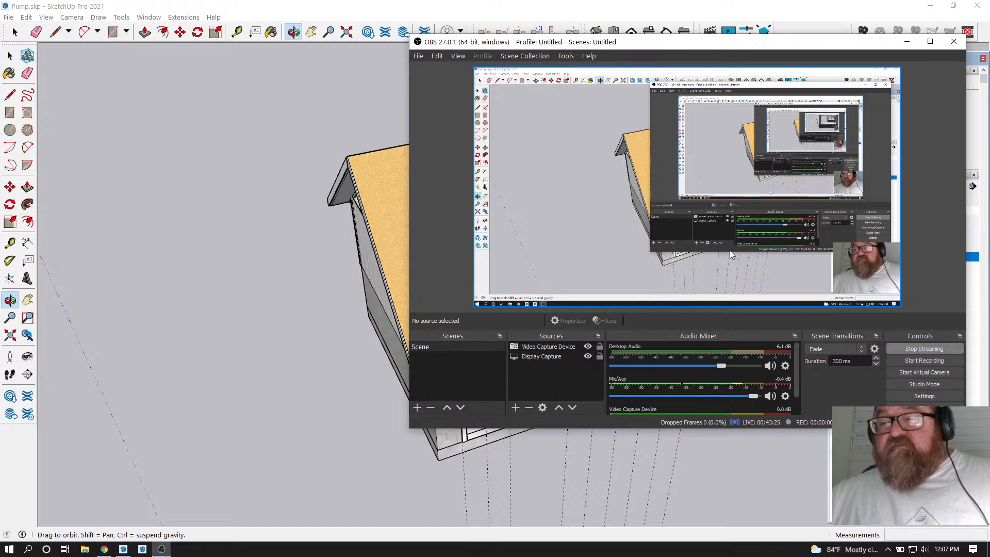
left_click(958, 42)
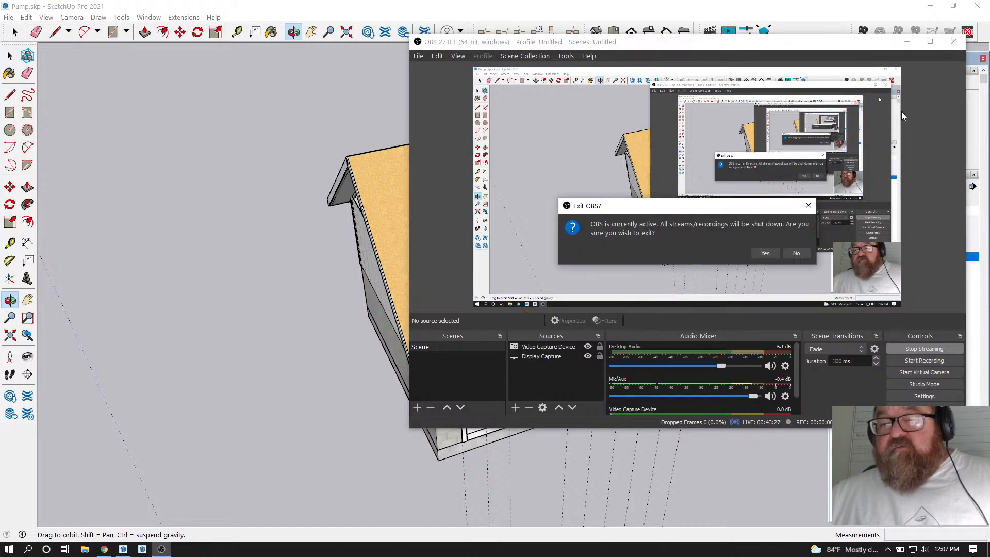
left_click(797, 252)
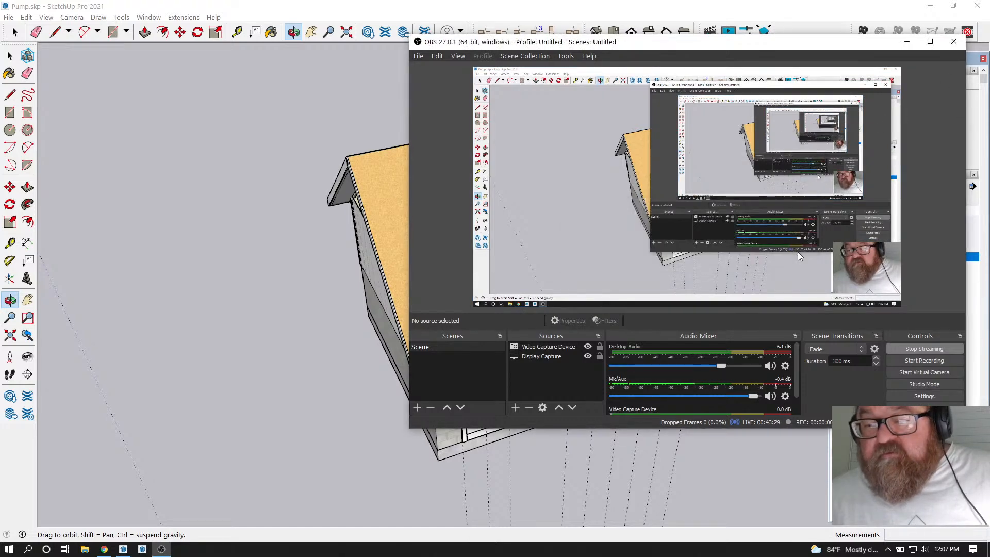
left_click(295, 298)
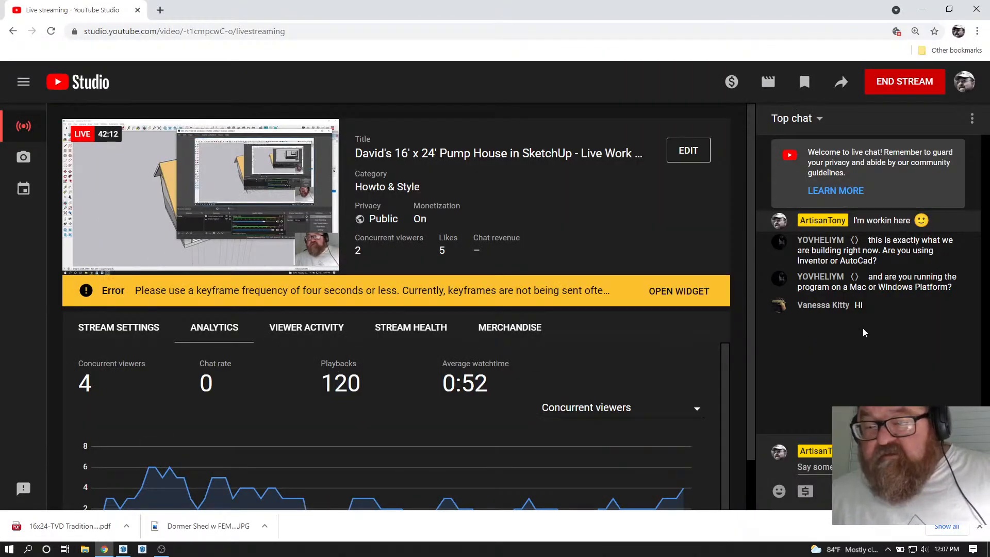
left_click(123, 549)
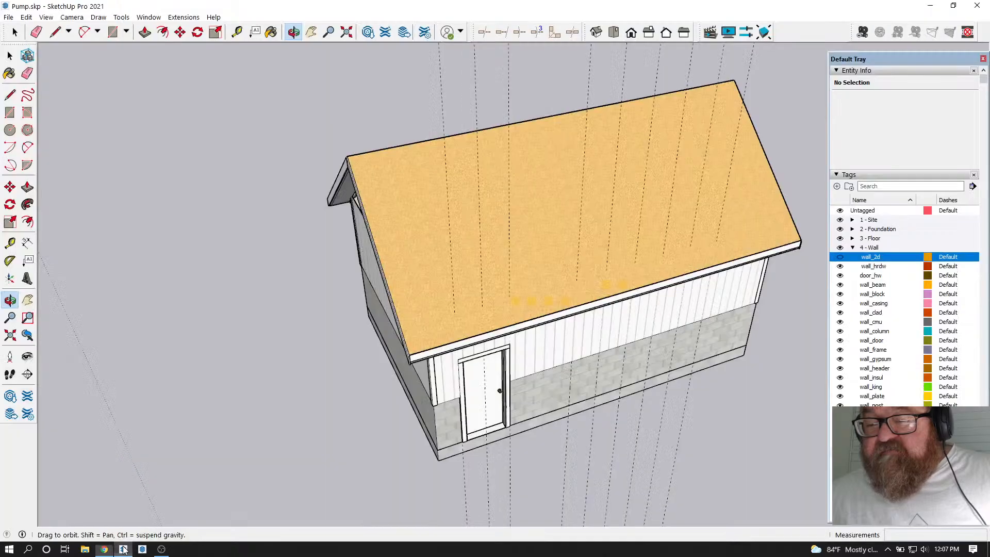
Try to draw a vertical line in the open gable end from the ridge down towards the first ceiling joist
left_click_drag(536, 269, 359, 276)
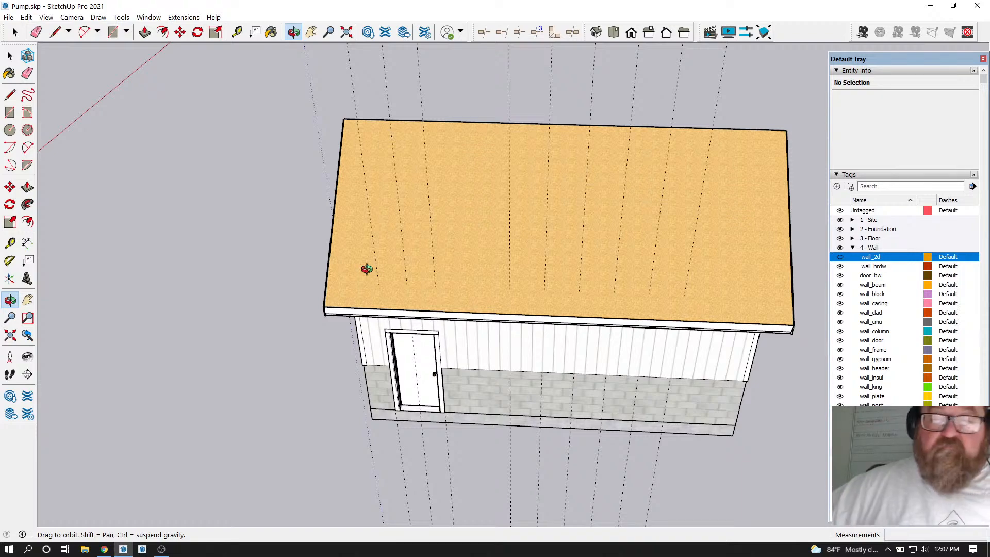
left_click_drag(401, 195, 658, 157)
scroll(510, 234, "up", 10)
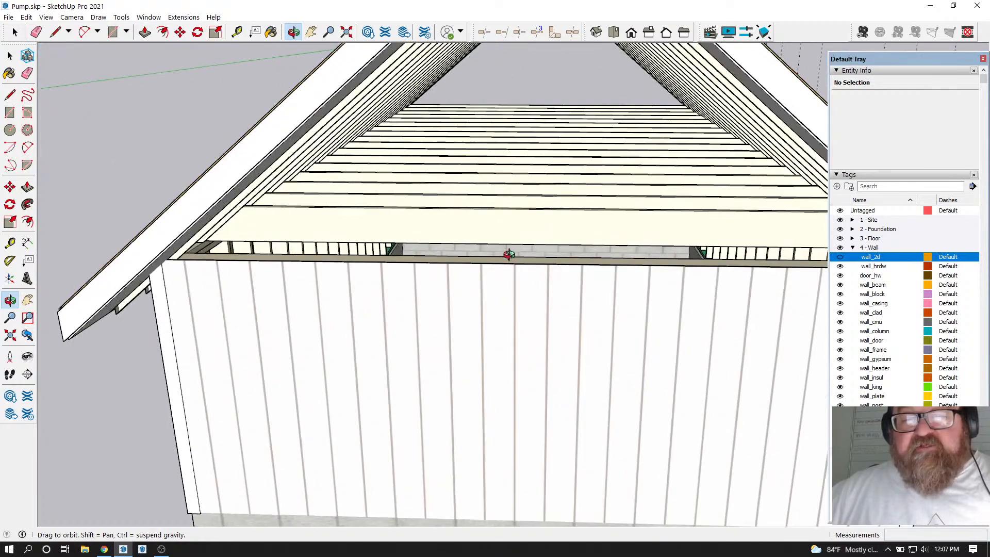
left_click_drag(509, 254, 545, 103)
scroll(481, 219, "down", 3)
scroll(545, 103, "up", 5)
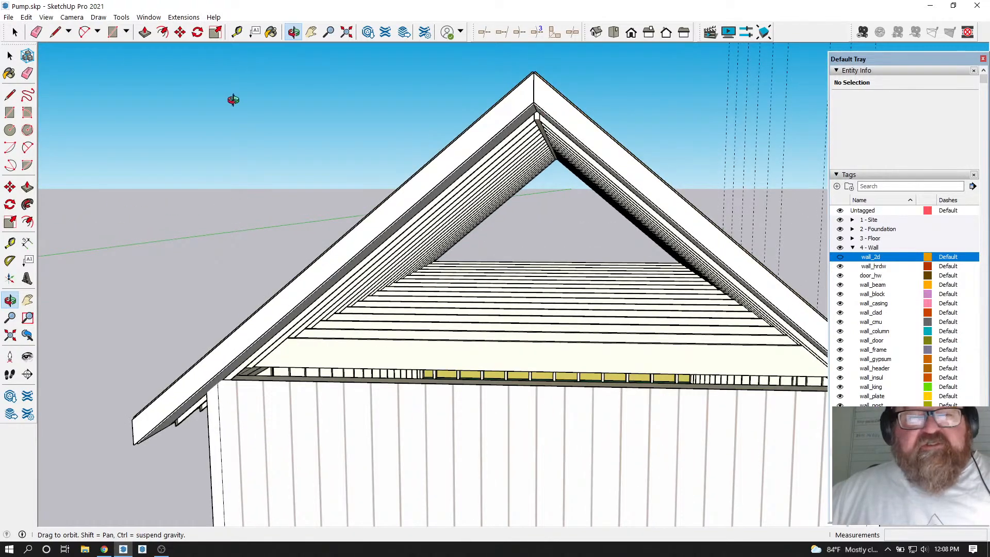
left_click(55, 32)
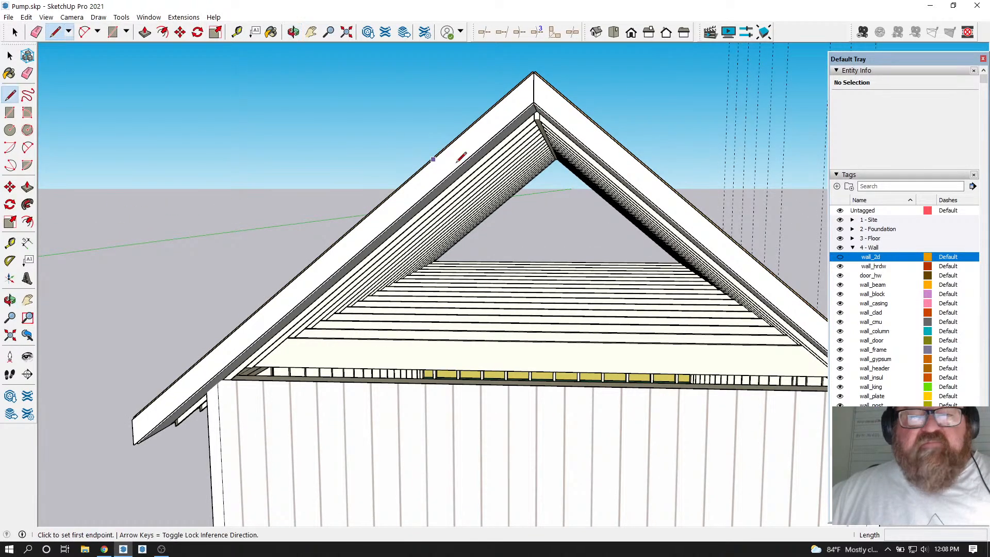
left_click(539, 119)
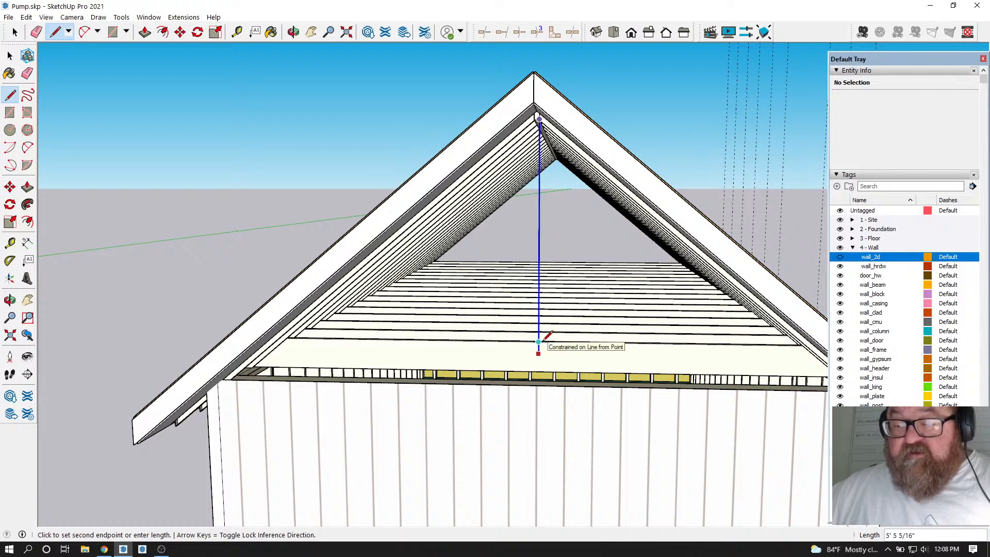
key("Escape")
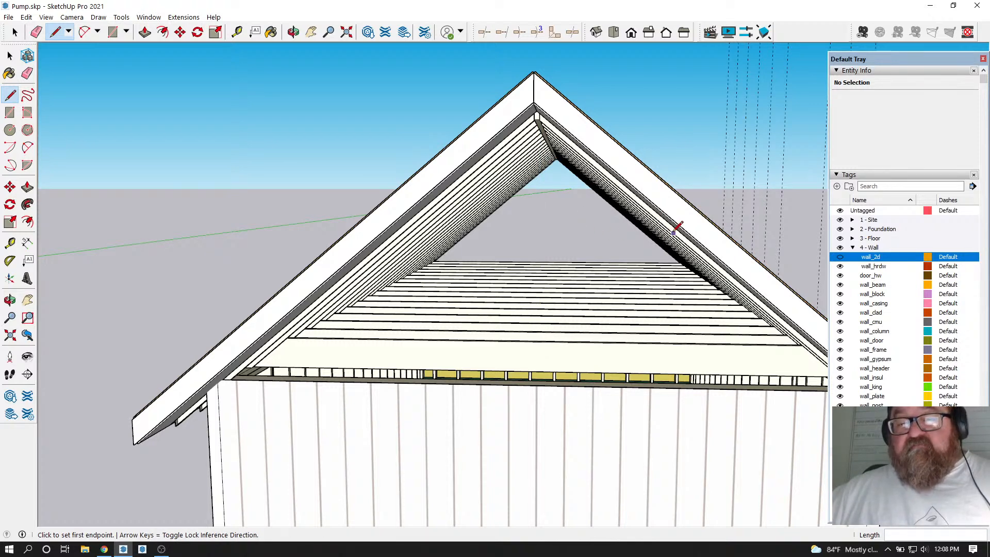
Place a vertical guide on the gable-end wall 8' in from its side edge, marking the wall's centreline
left_click(295, 29)
left_click_drag(320, 350, 462, 405)
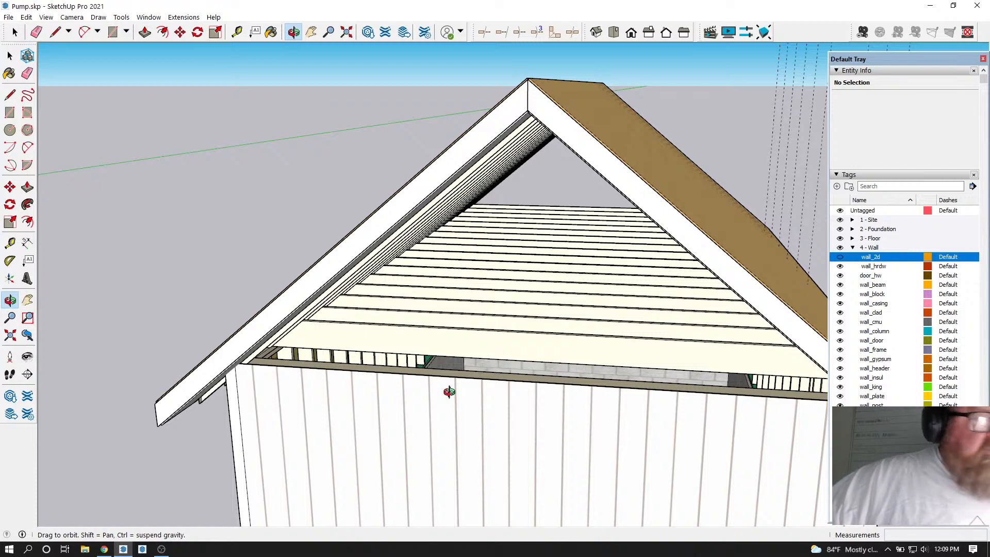
left_click(294, 33)
left_click_drag(444, 194, 292, 88)
left_click(237, 32)
left_click(255, 410)
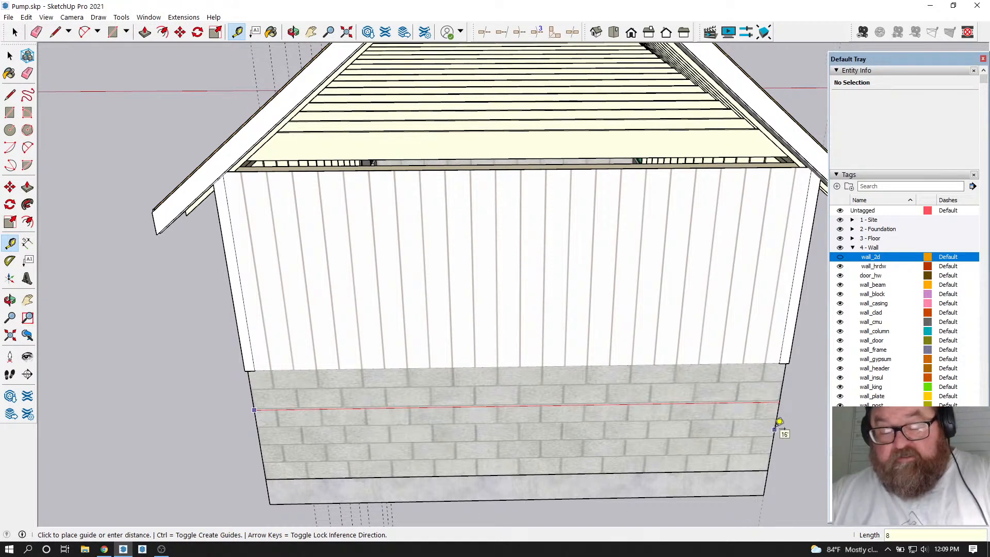
left_click(779, 422)
middle_click_drag(779, 420, 531, 475)
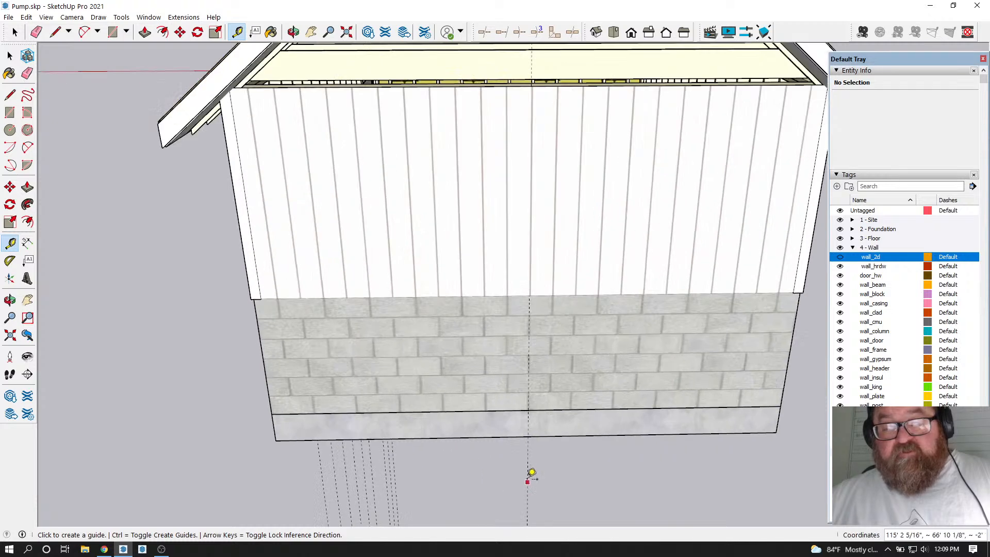
Add two vertical guides offset 36" to either side of the gable wall's centre guide
scroll(531, 475, "up", 3)
left_click(530, 410)
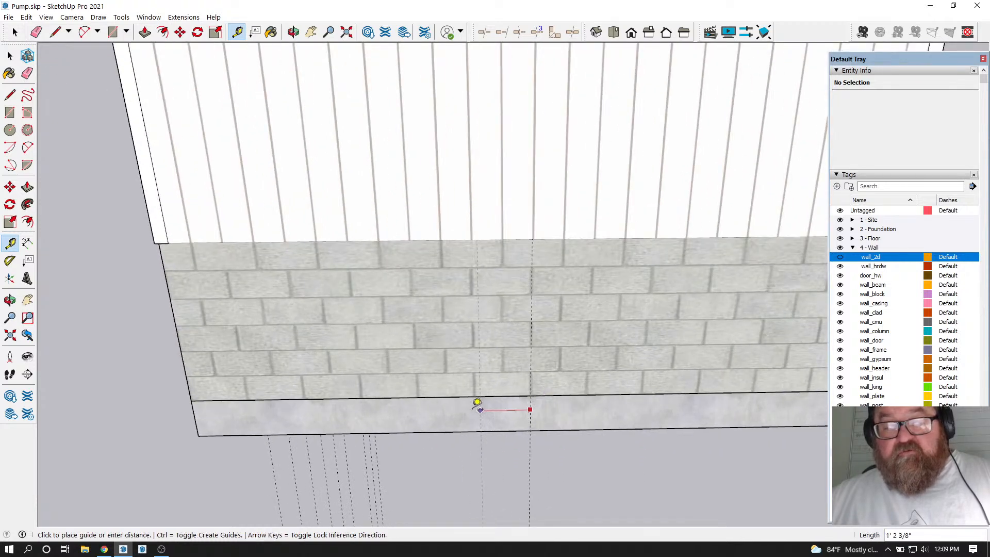
type("36")
key("Return")
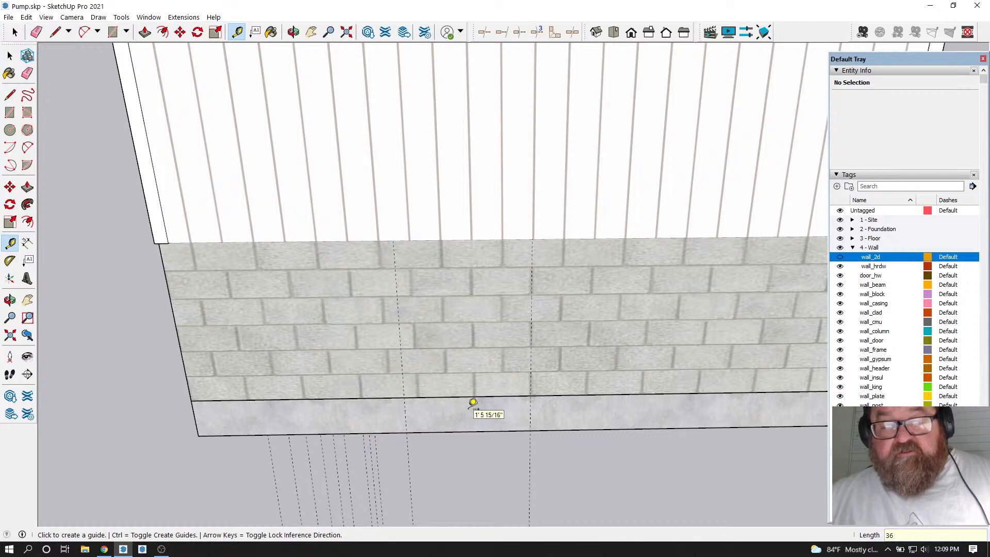
left_click(530, 407)
type("36")
key("Return")
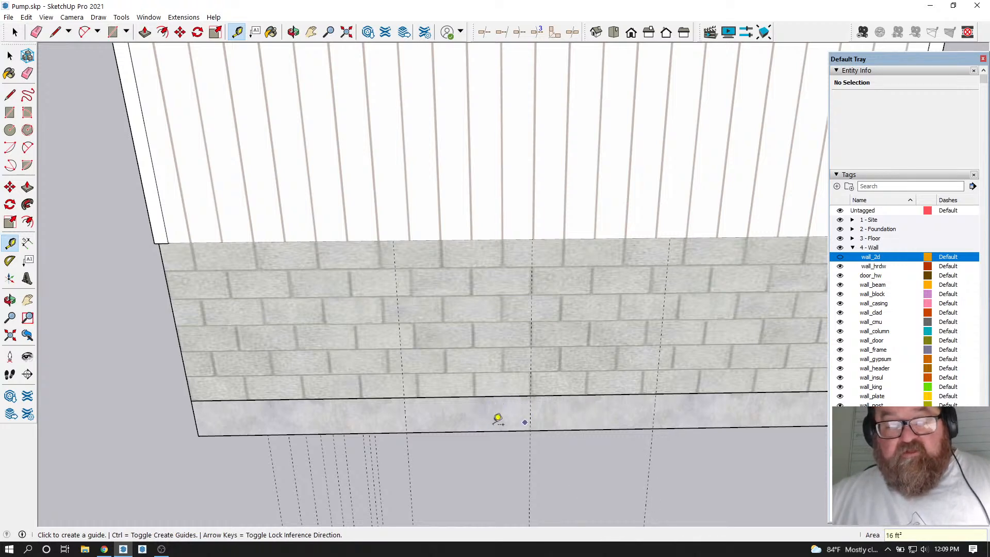
Offset another vertical guide 4" outward from each of the two 36" guides
scroll(389, 414, "up", 1)
scroll(390, 414, "up", 1)
scroll(533, 427, "down", 1)
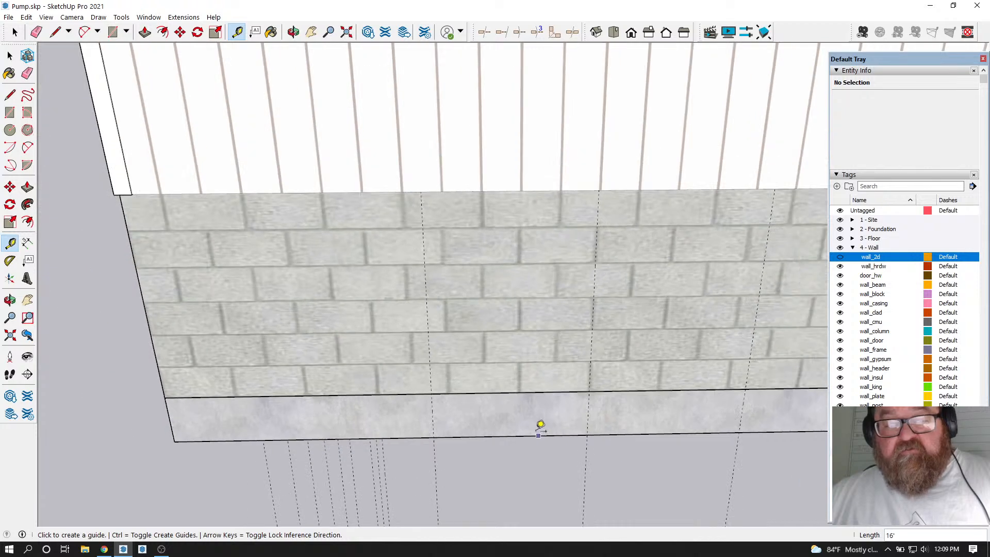
scroll(485, 410, "down", 1)
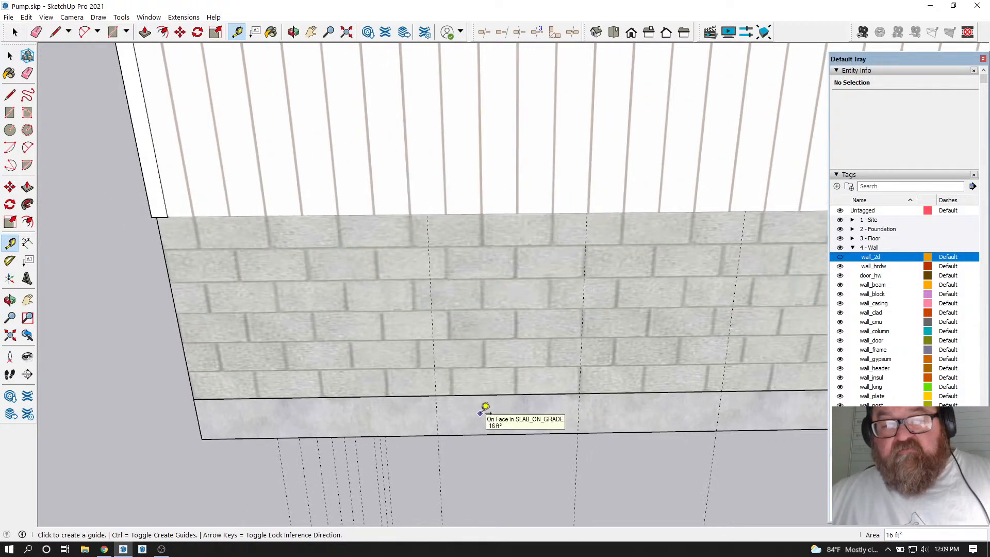
left_click(37, 32)
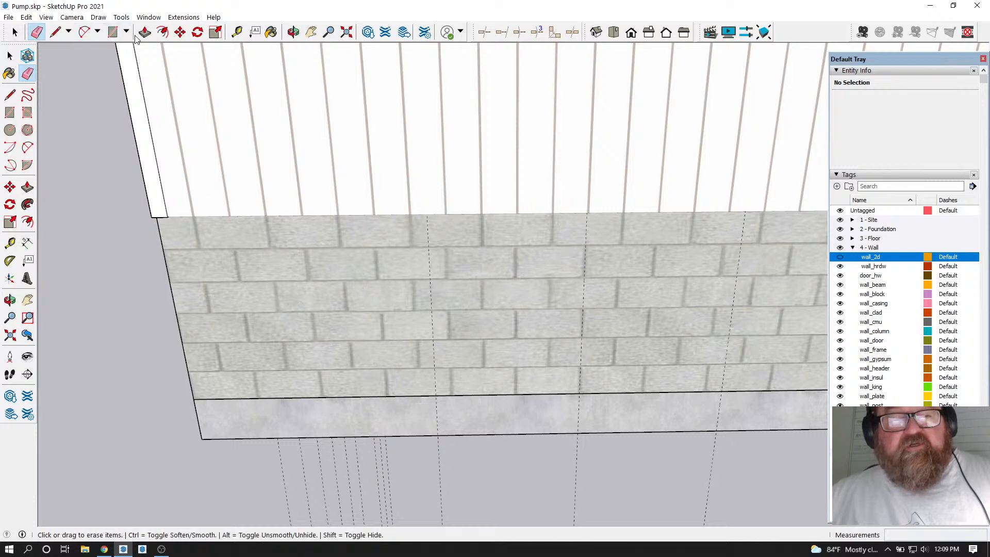
left_click(237, 33)
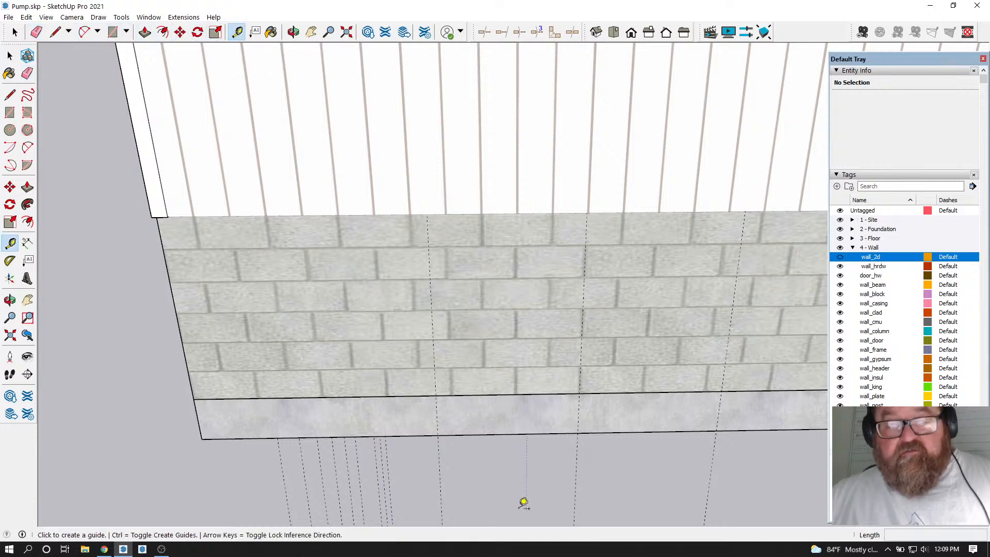
left_click(437, 409)
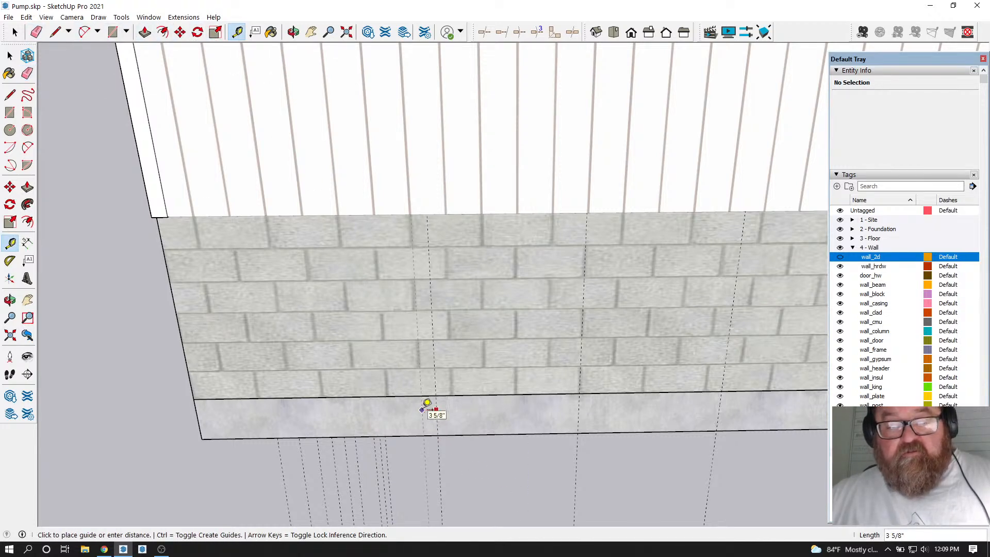
type("4")
key("Return")
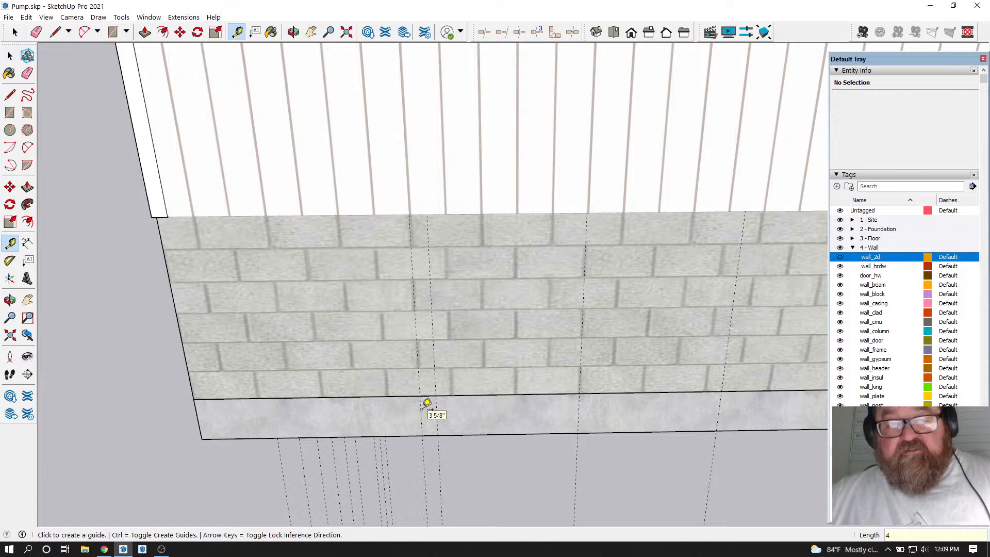
left_click(720, 401)
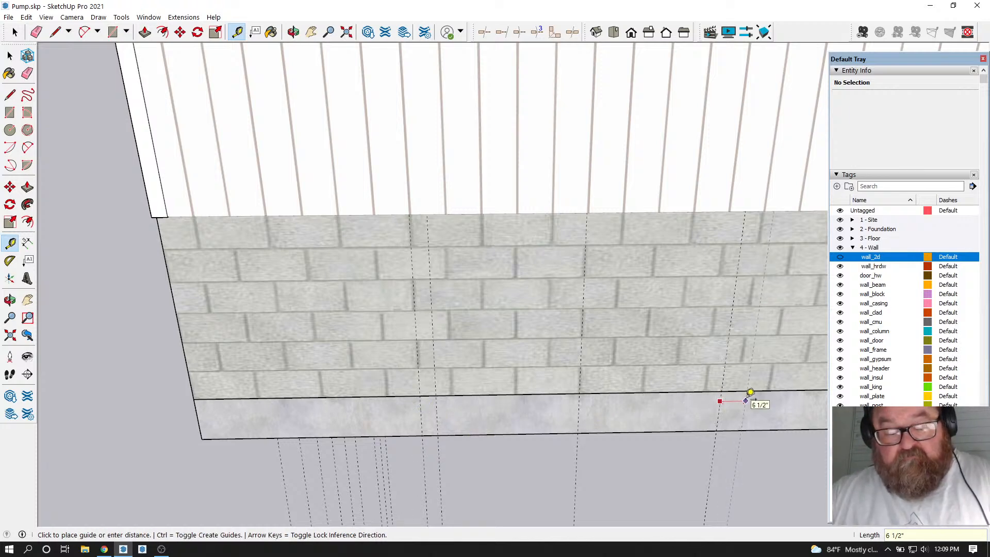
type("4")
key("Return")
scroll(557, 394, "down", 2)
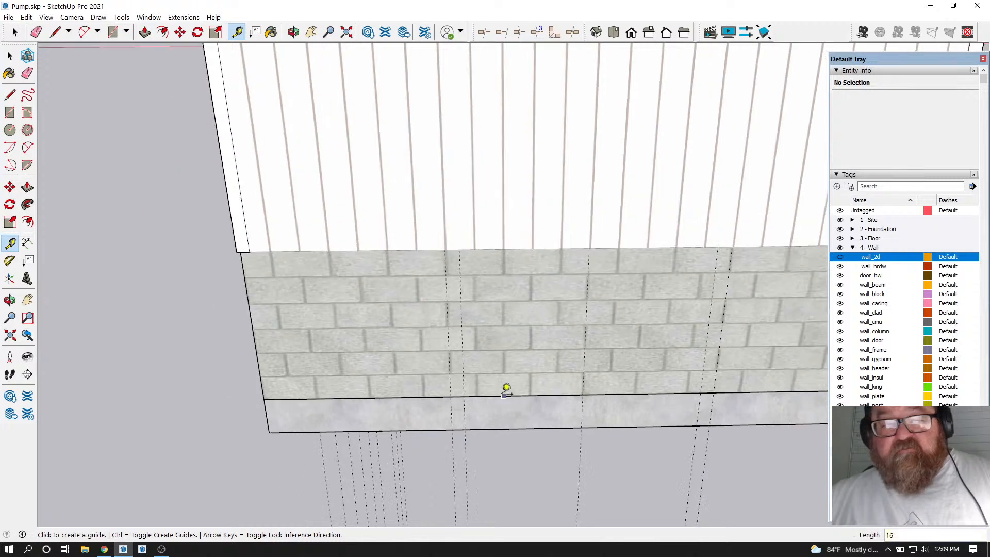
Hide the 4 - Wall tag folder and open the foundation block wall group for editing
scroll(375, 343, "down", 1)
scroll(821, 243, "up", 1)
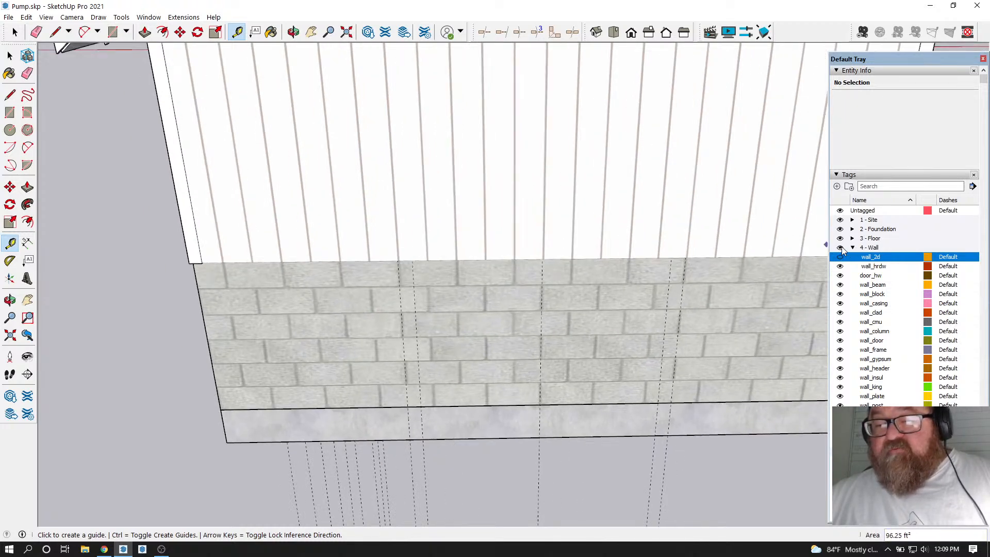
left_click(841, 248)
middle_click_drag(272, 282, 214, 90)
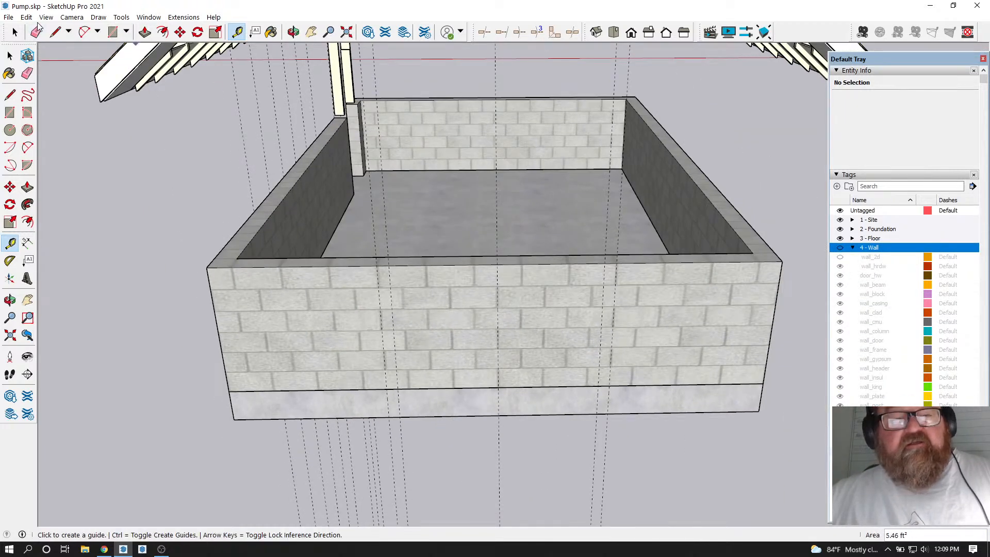
left_click(55, 32)
scroll(254, 201, "up", 1)
left_click(14, 32)
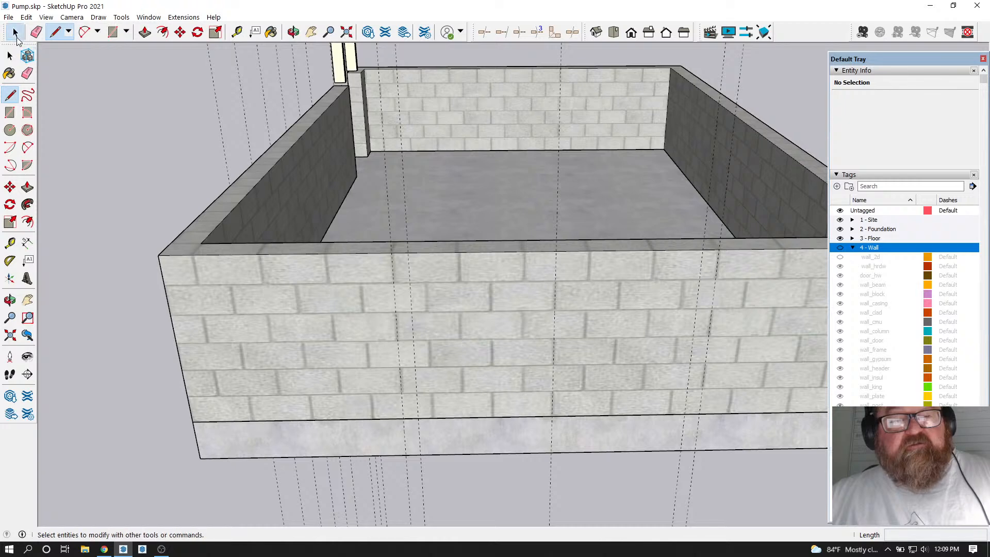
left_click(337, 288)
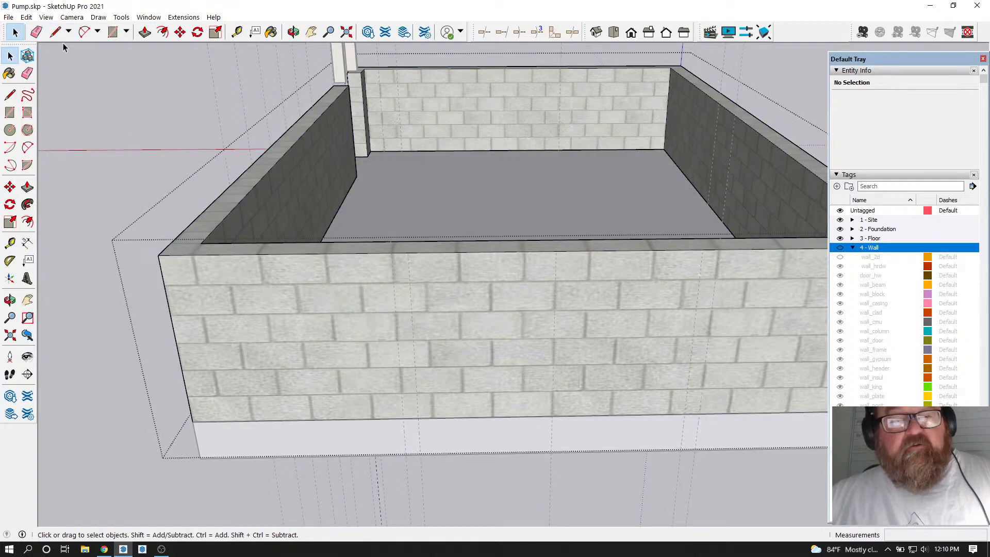
Draw two 4' vertical lines down the outer face of the gable-end block wall, following the outermost guides
key("l")
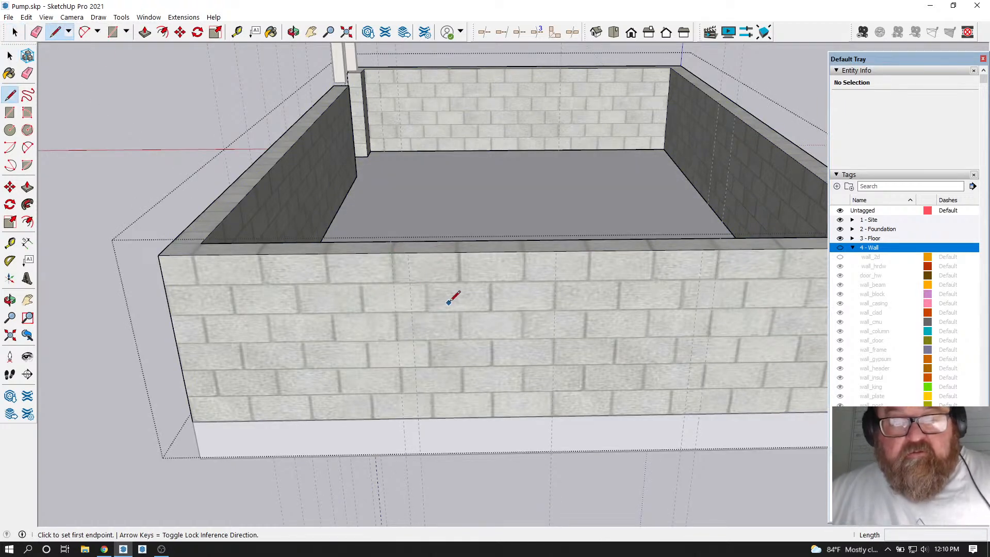
left_click(391, 253)
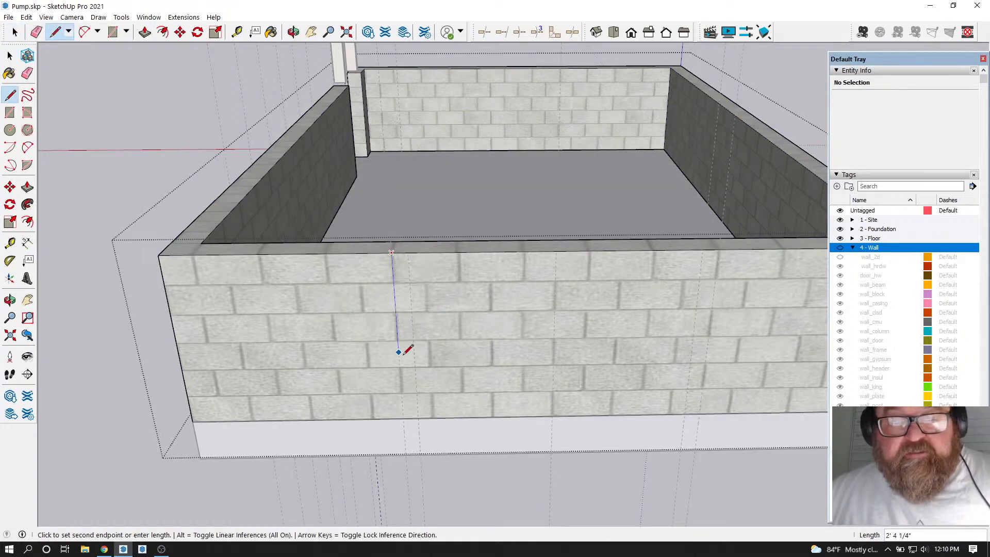
left_click(403, 418)
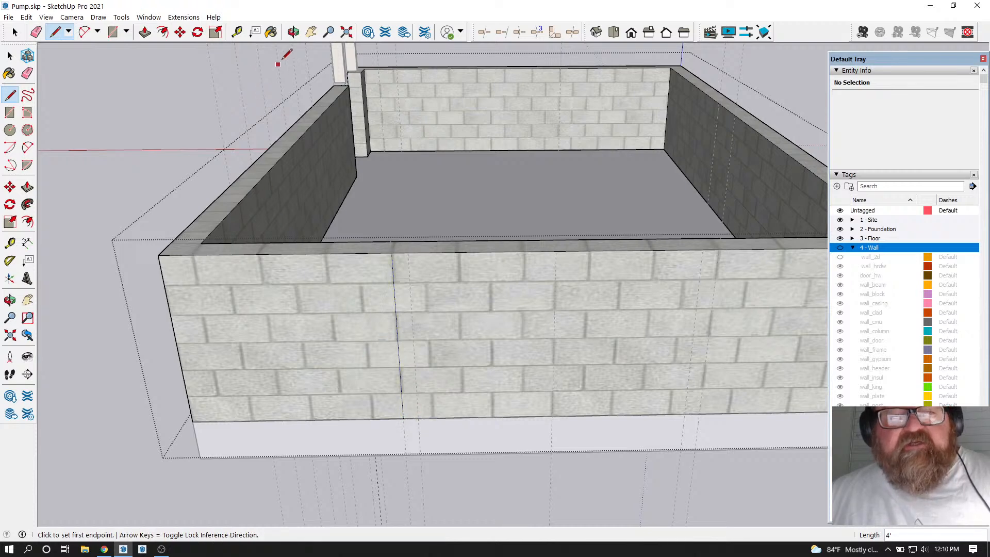
left_click(294, 32)
left_click_drag(305, 170, 597, 314)
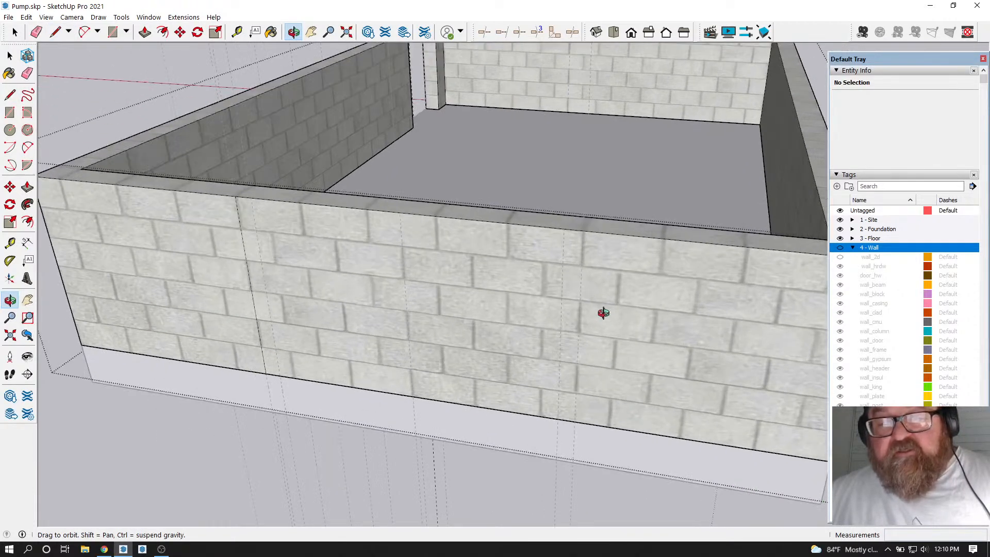
left_click(56, 31)
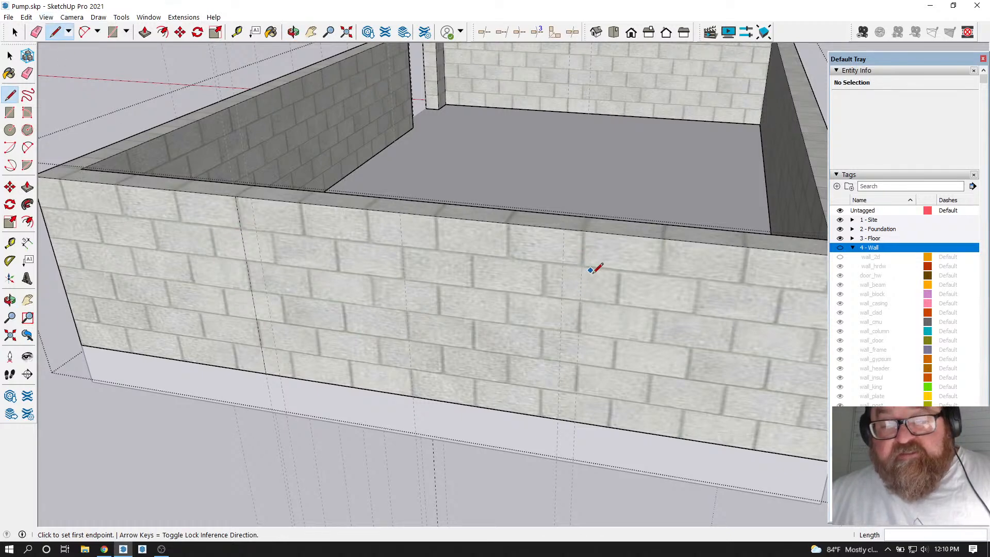
left_click(583, 230)
left_click(575, 421)
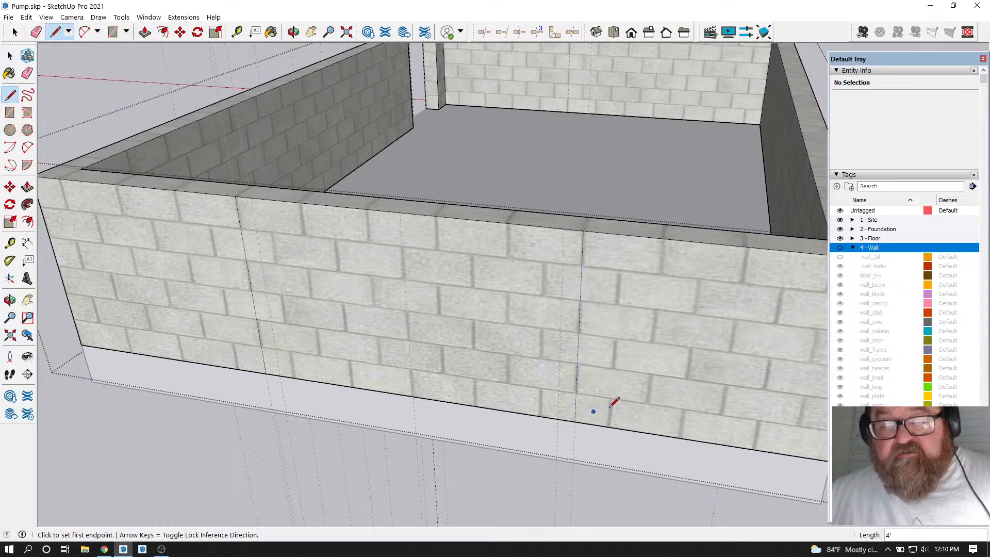
Push the block wall face between the two lines back 7 5/8" and erase the leftover edges to cut the opening through
left_click(145, 32)
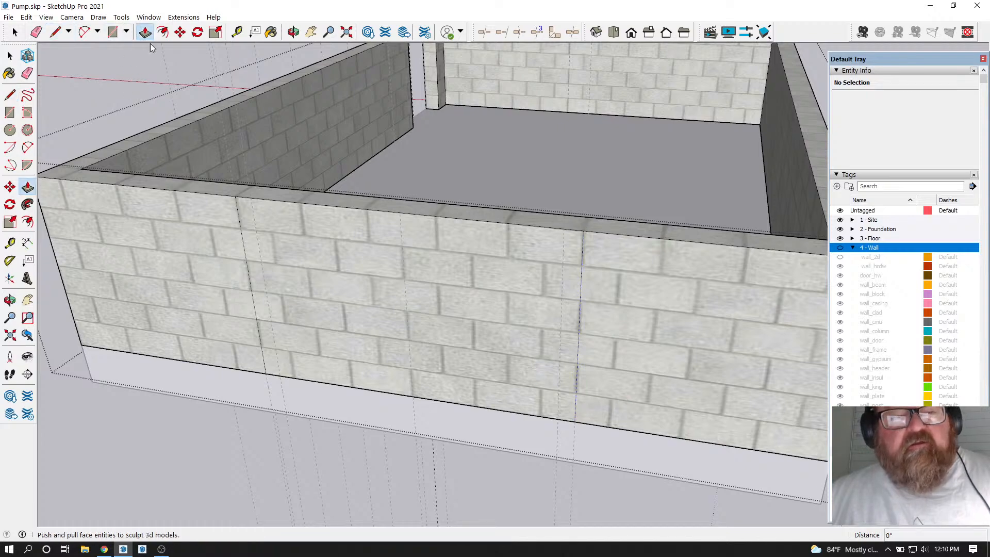
left_click(312, 315)
left_click(353, 292)
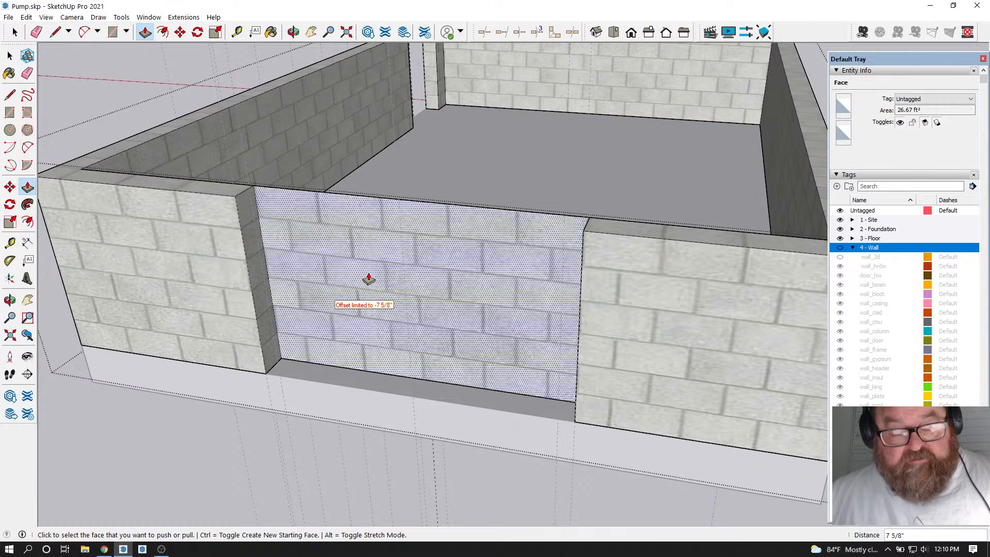
left_click(355, 272)
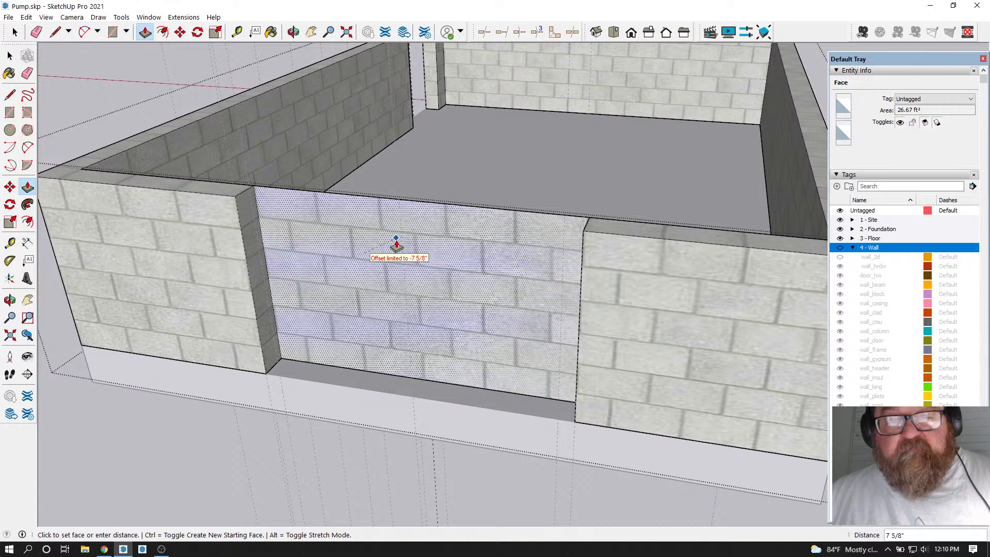
left_click(396, 245)
left_click(37, 32)
left_click(412, 199)
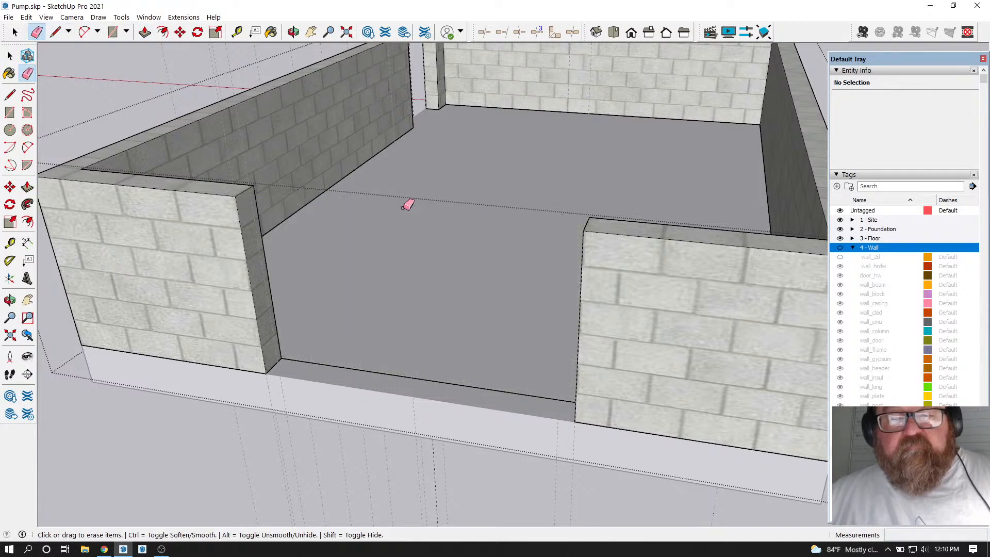
left_click(363, 370)
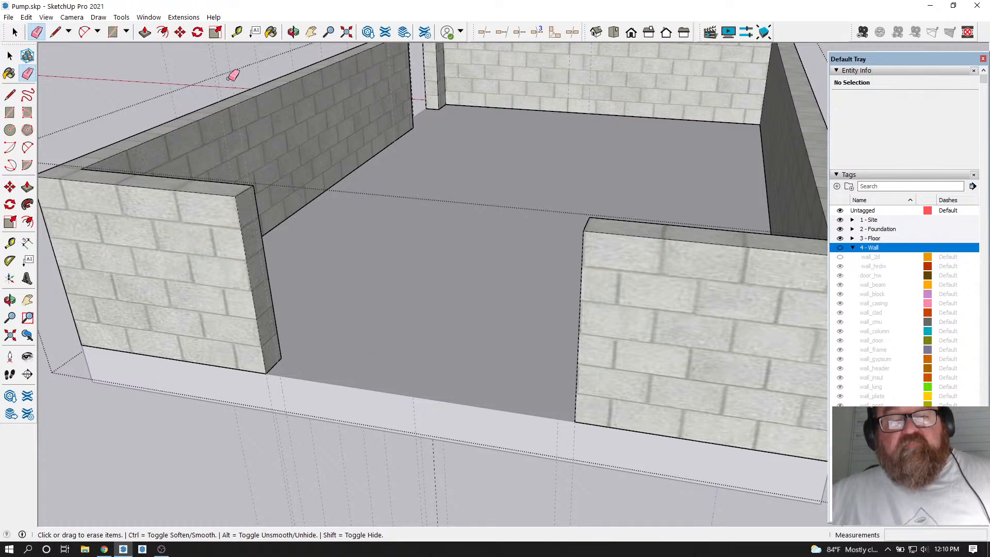
Inspect the new block wall opening from the gable end and exit the foundation group
left_click(292, 32)
left_click_drag(407, 206, 443, 318)
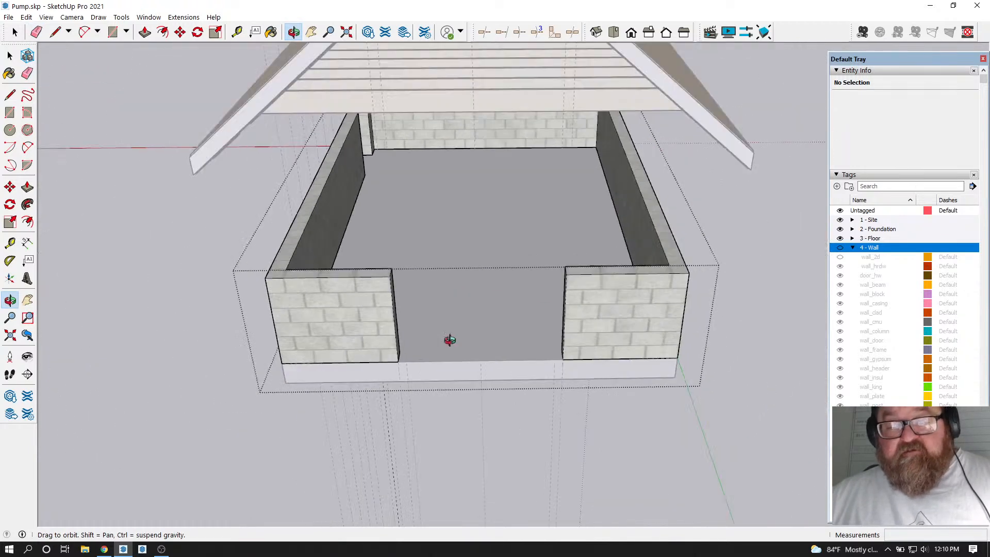
scroll(570, 453, "up", 2)
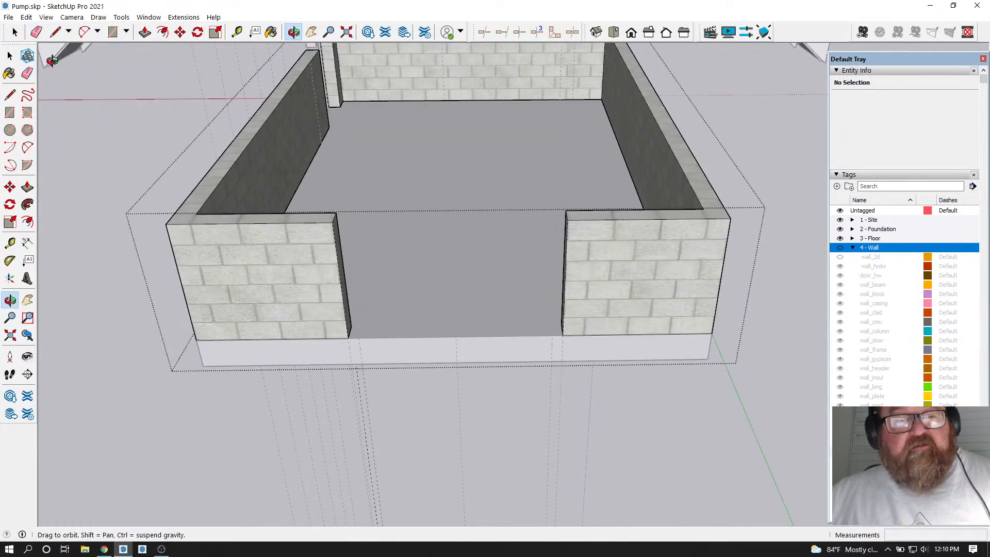
left_click(36, 32)
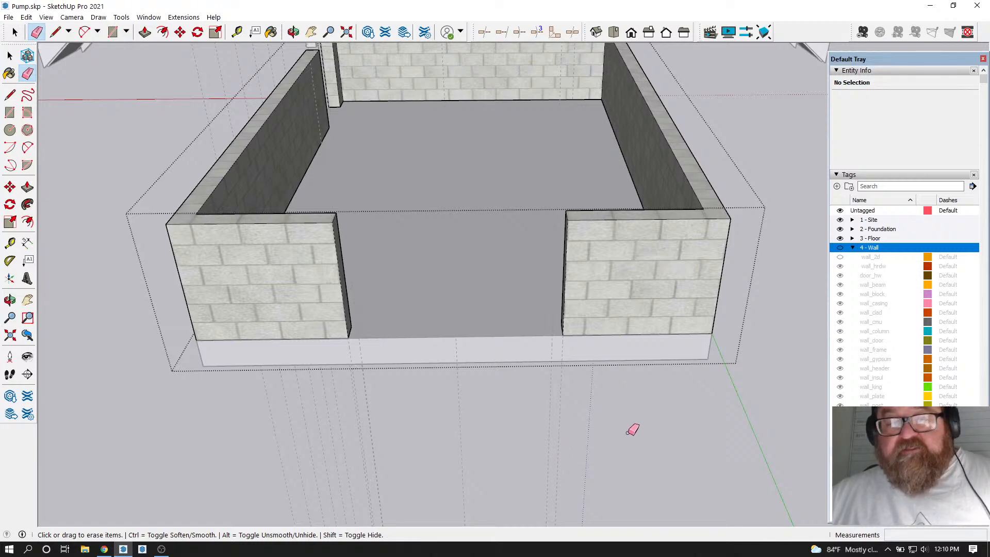
left_click(292, 32)
left_click_drag(443, 155, 472, 368)
scroll(472, 368, "up", 5)
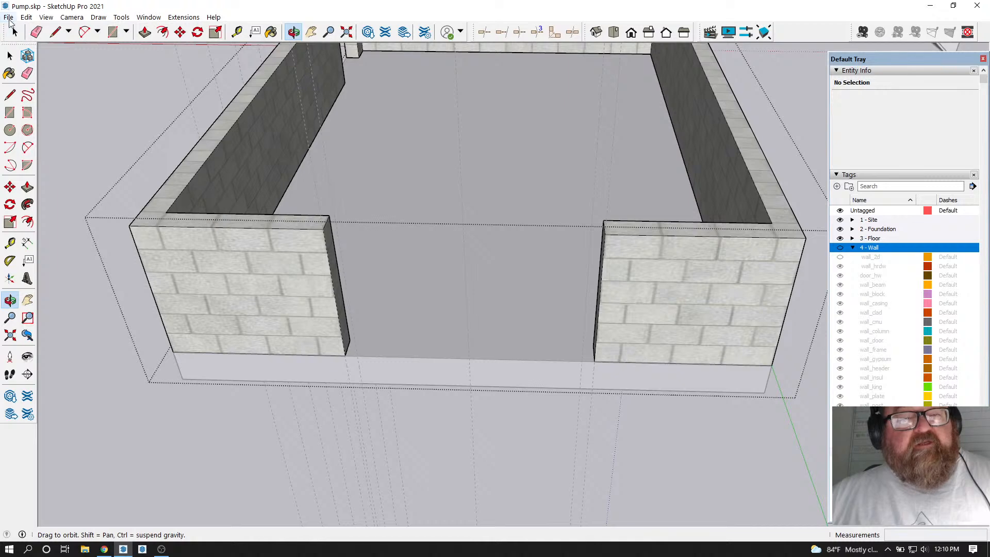
left_click(10, 55)
scroll(399, 340, "down", 3)
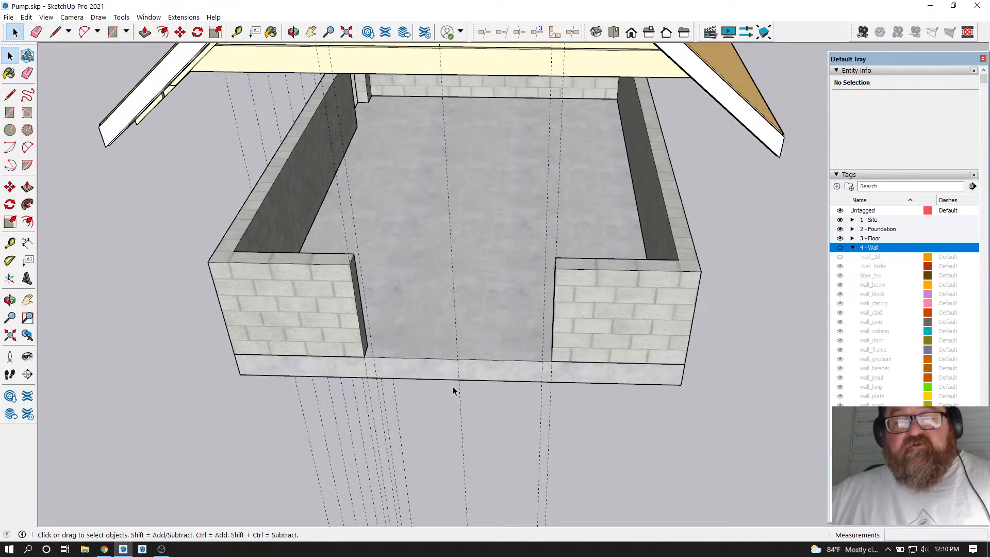
scroll(448, 386, "down", 2)
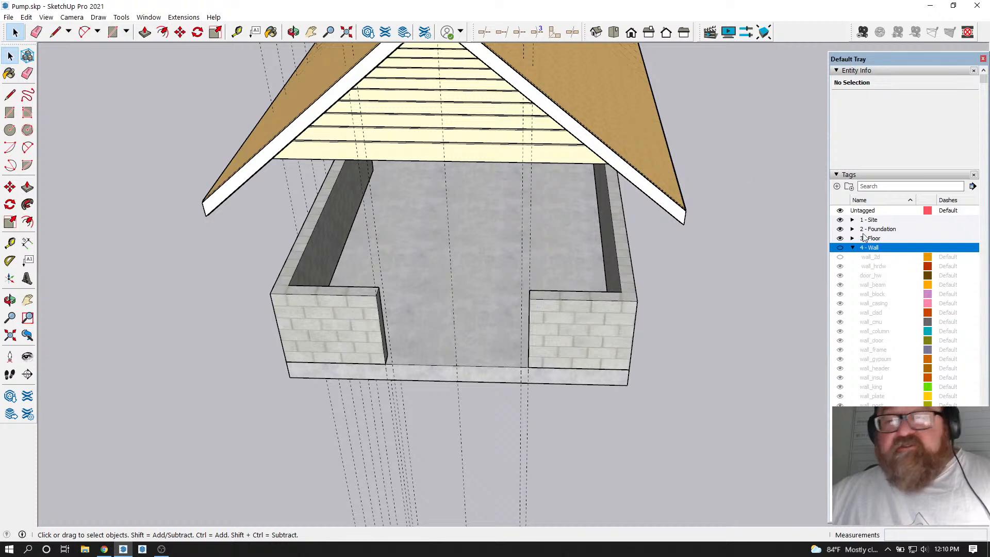
Show the 4 - Wall tag folder and start a Medeek Wall door with a width of 72 in
left_click(840, 248)
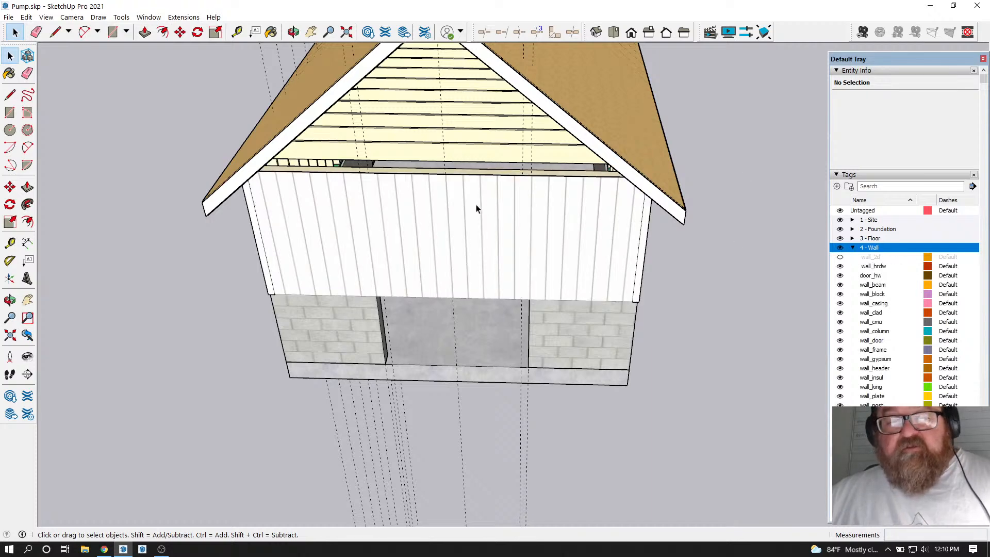
left_click(183, 17)
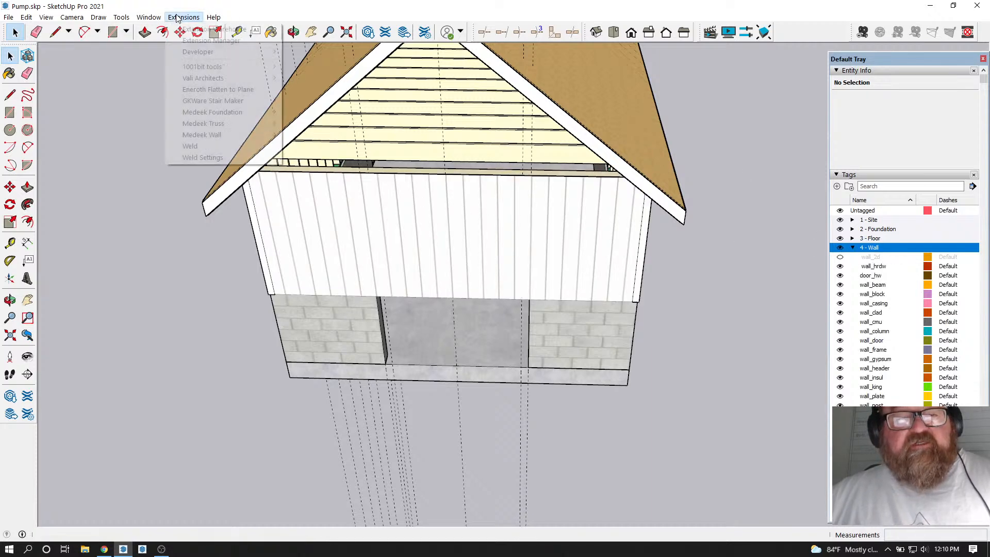
mouse_move(229, 137)
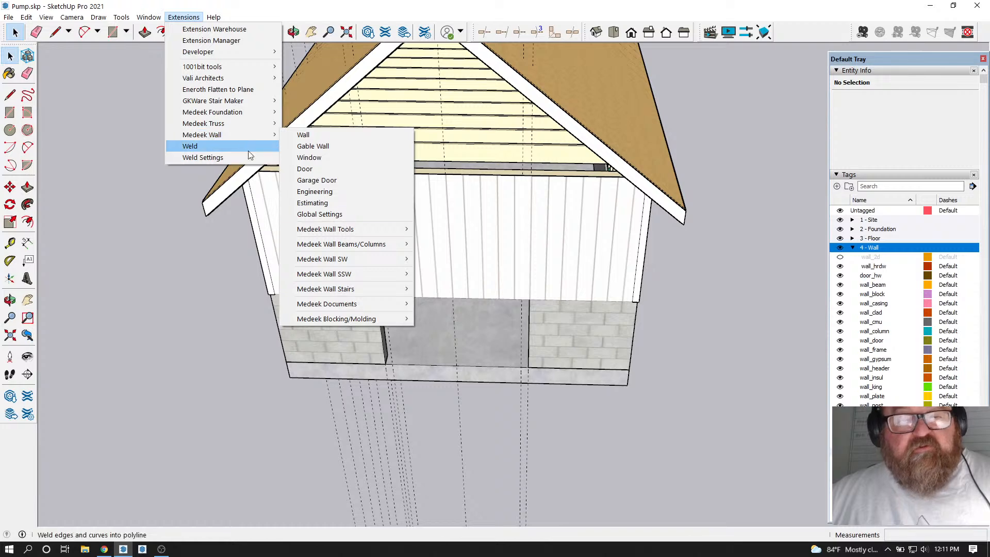
left_click(333, 171)
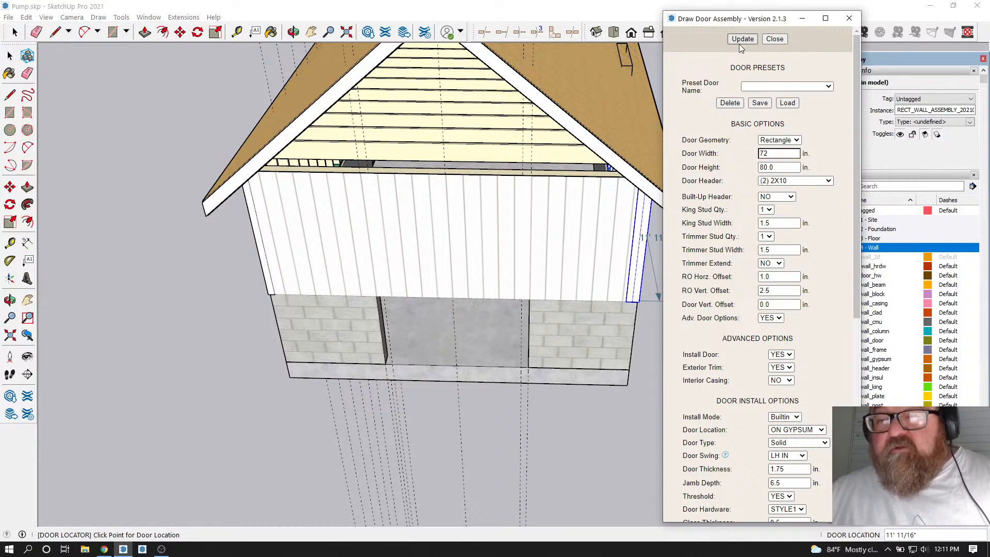
Set the door type to Double Solid and update the door settings
scroll(747, 290, "down", 4)
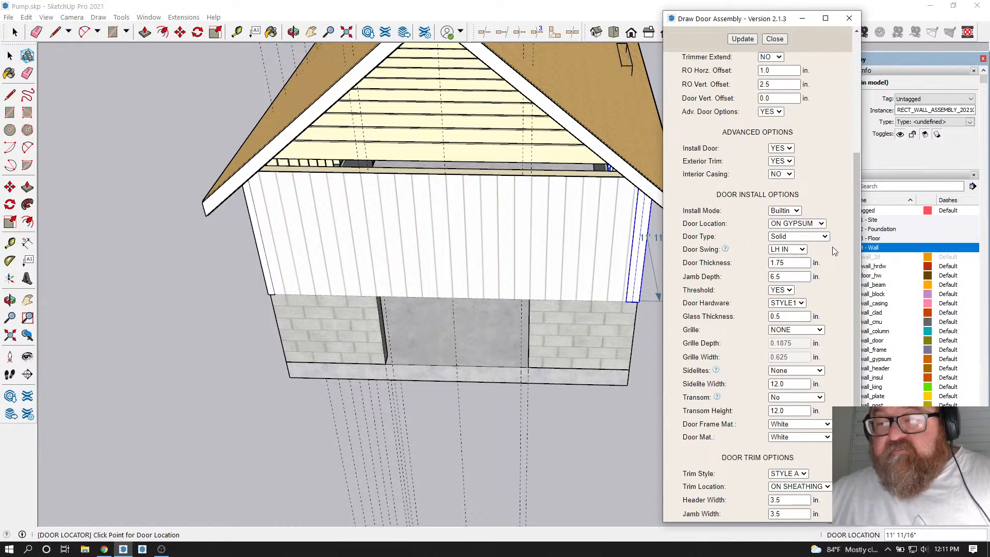
left_click(823, 236)
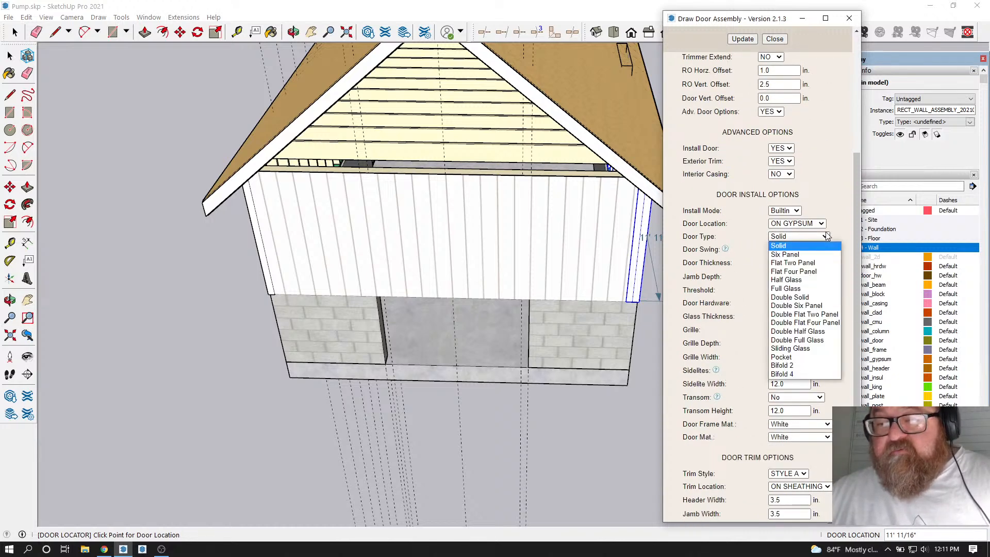
left_click(819, 297)
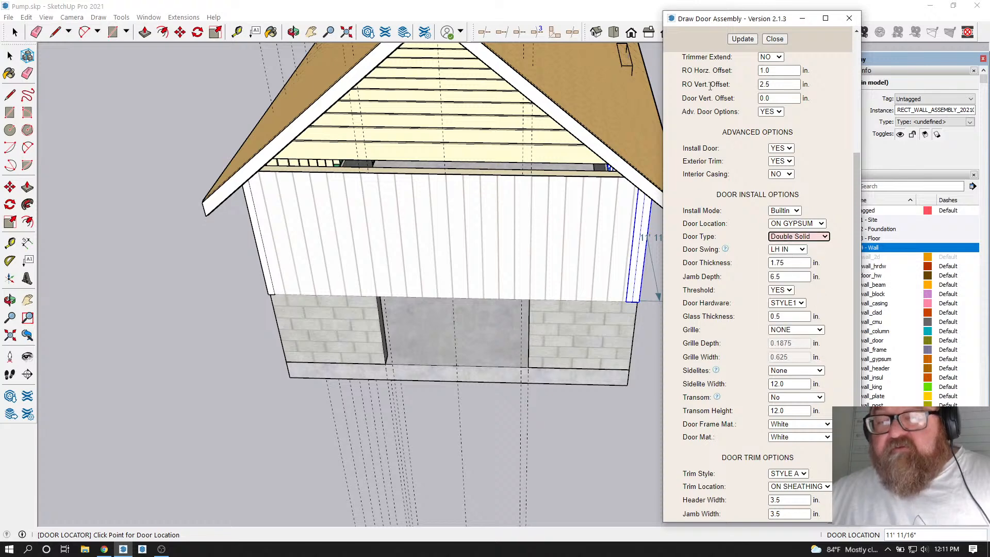
left_click(742, 39)
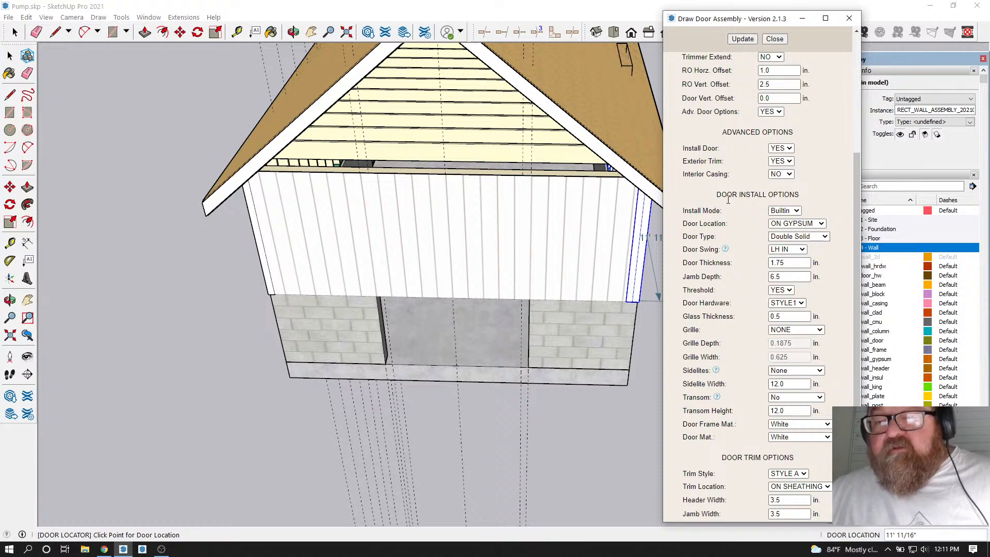
Set the door's vertical offset to 48 in. and place the door at the centre of the gable-end block wall opening
scroll(729, 213, "up", 1)
scroll(735, 221, "up", 2)
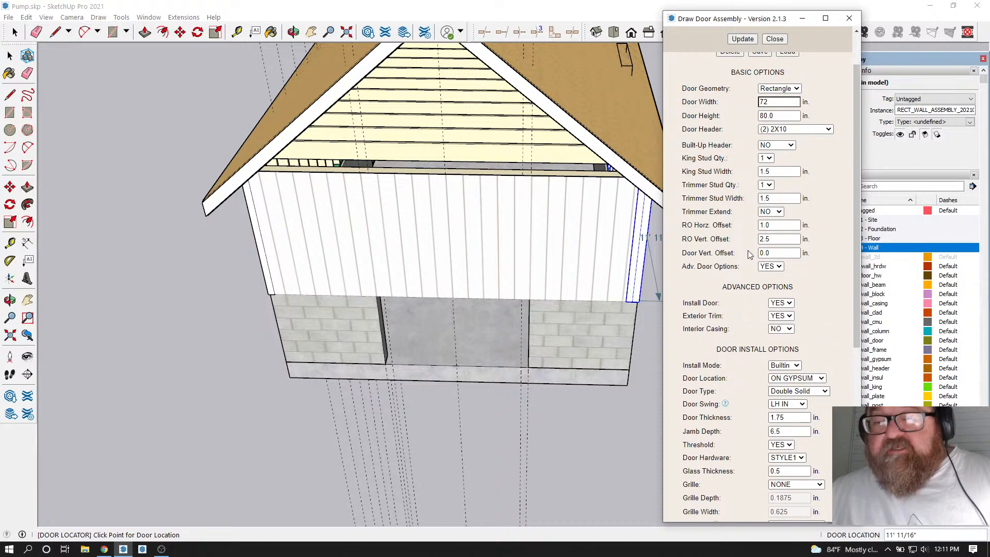
double_click(769, 252)
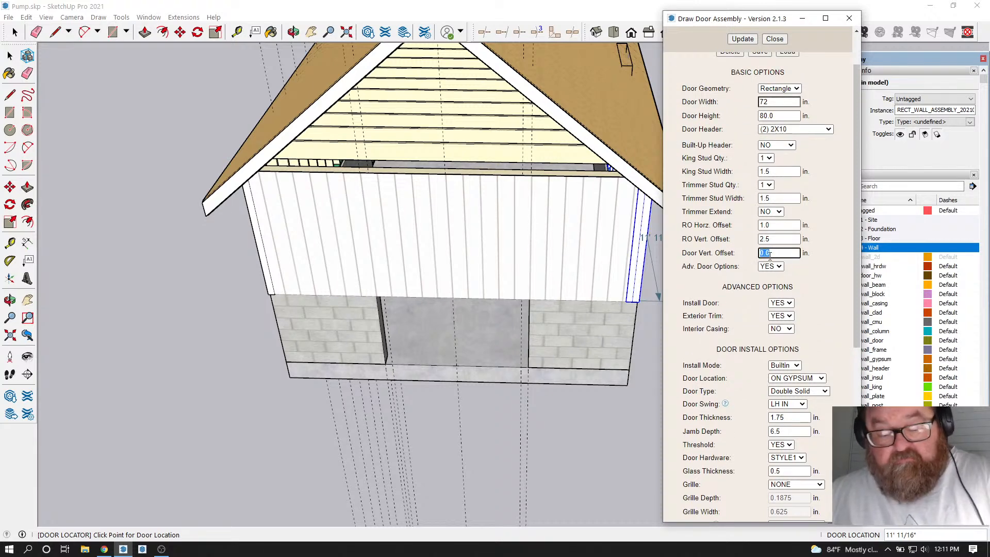
left_click(750, 41)
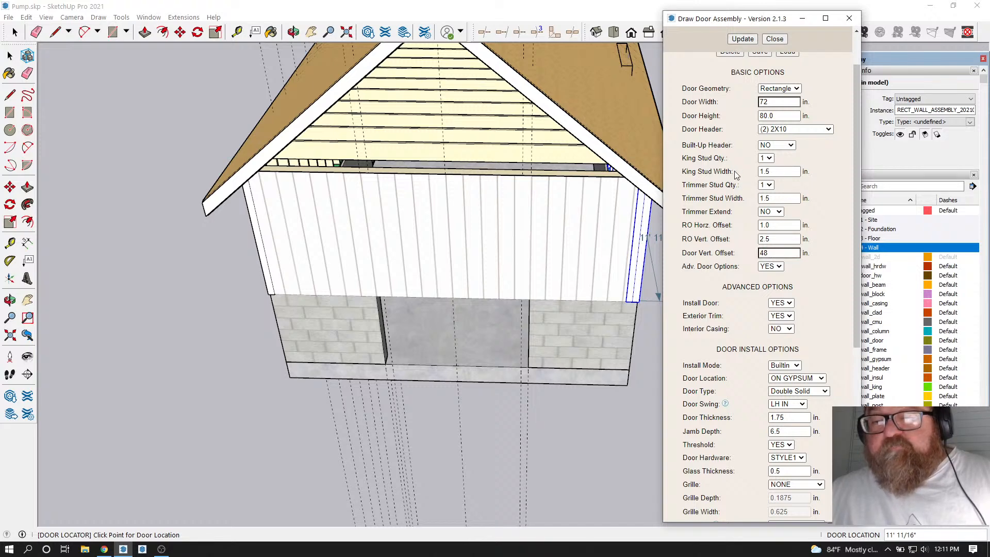
left_click(456, 369)
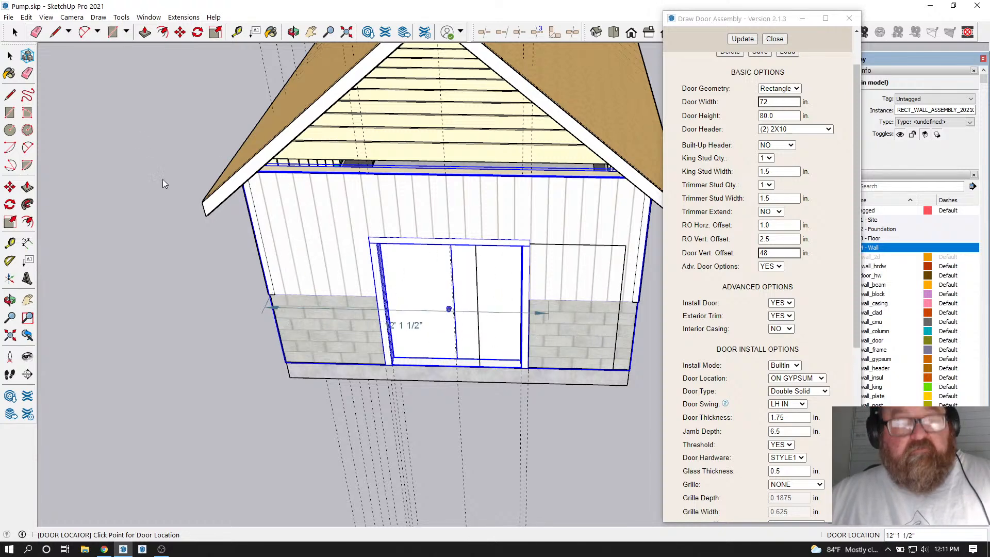
key("space")
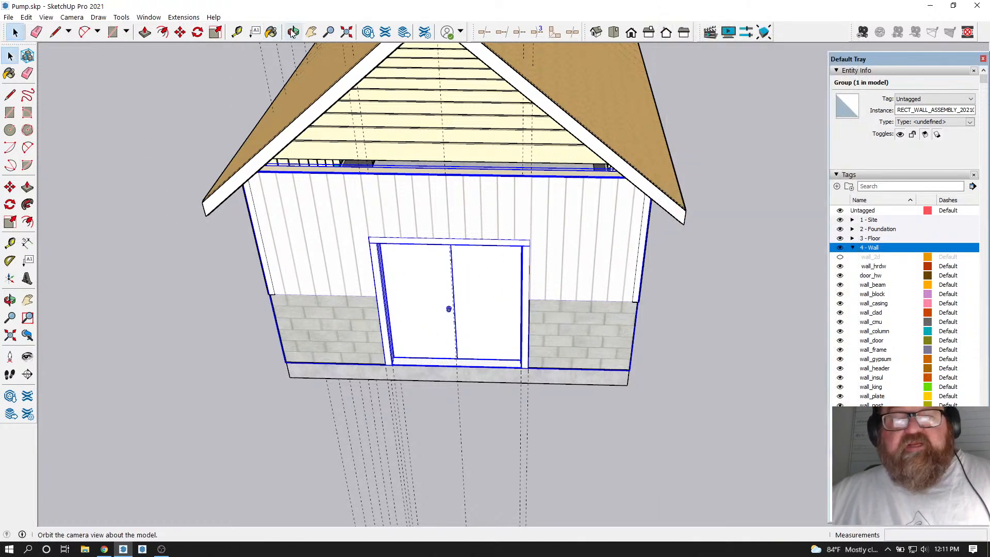
Hide the 5 - Roof tag folder and move the roof_rafter tag into it
left_click(853, 249)
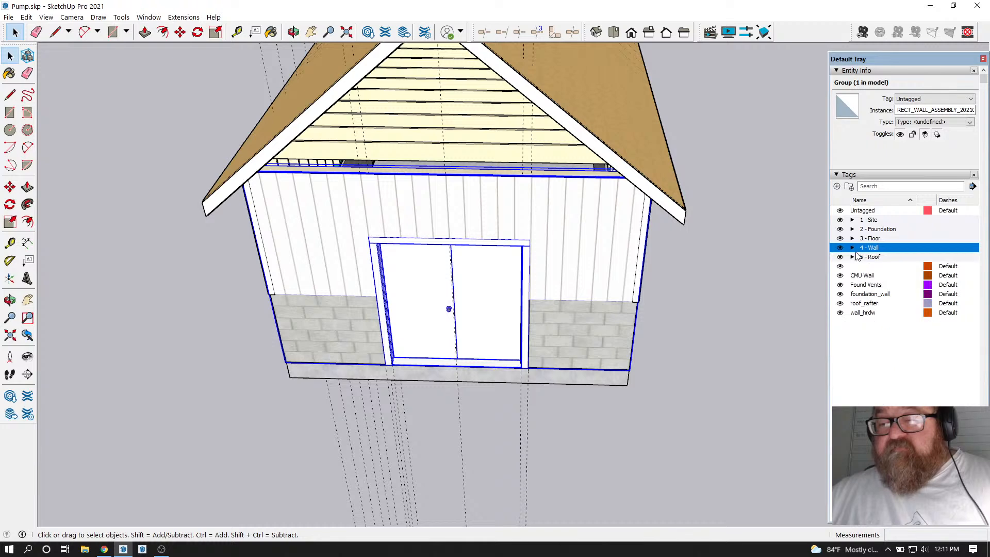
left_click(841, 257)
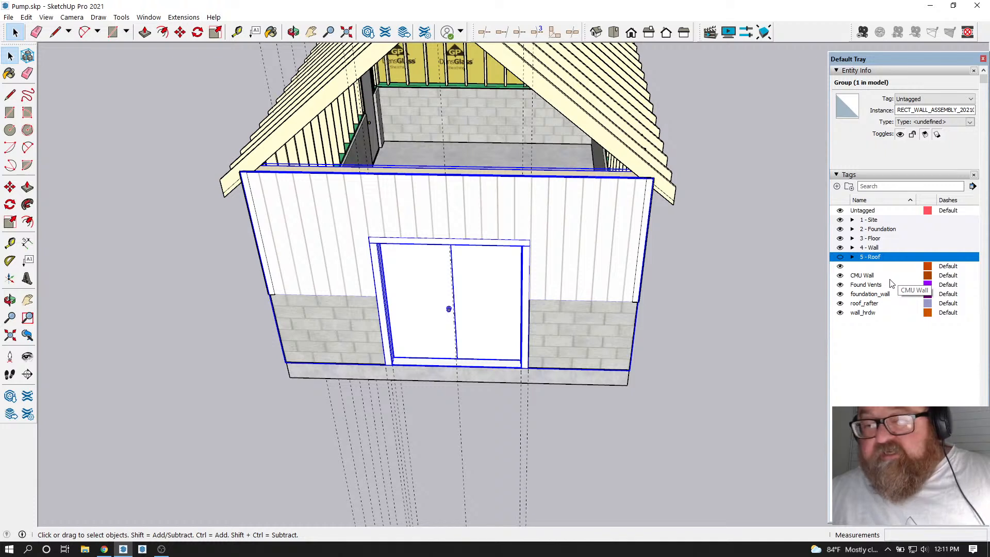
left_click(874, 305)
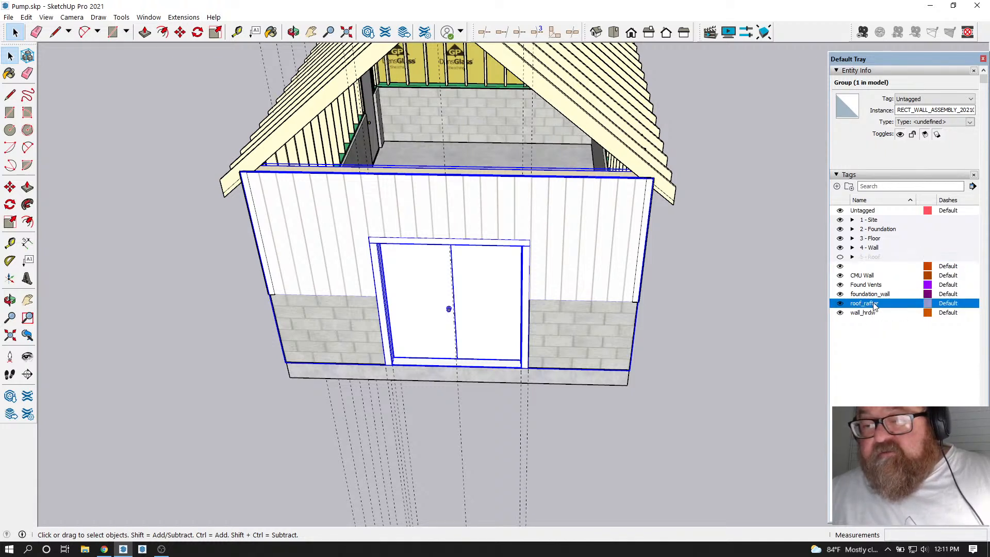
left_click_drag(875, 306, 888, 258)
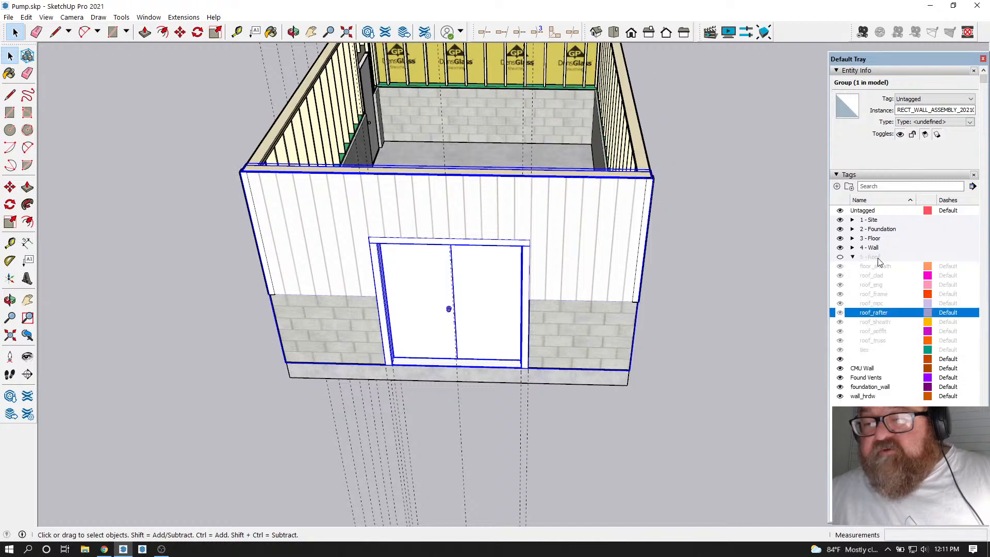
Move the loose wall_hrdw tag into the 4 - Wall folder and collapse the wall and roof folders
left_click(873, 398)
left_click_drag(874, 388, 877, 250)
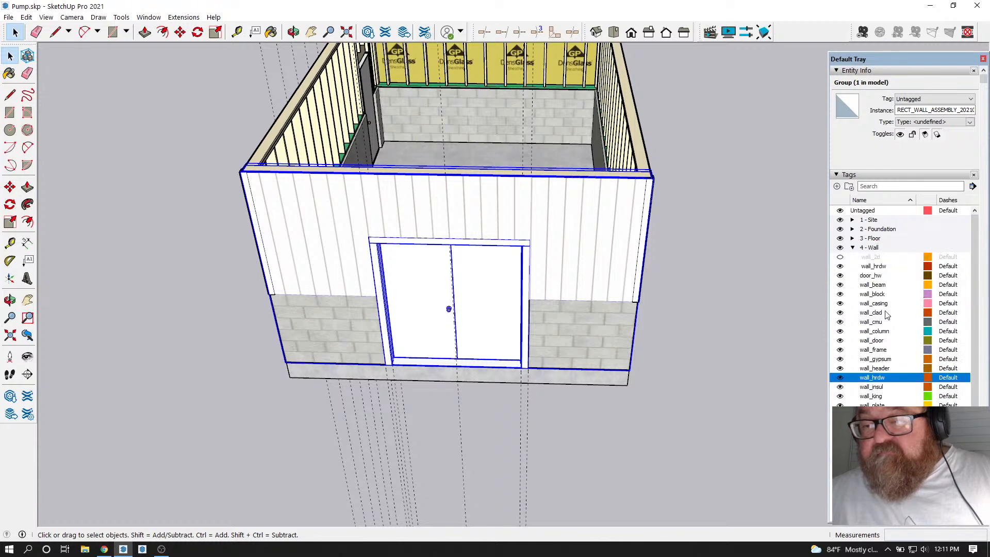
left_click(855, 249)
left_click(854, 257)
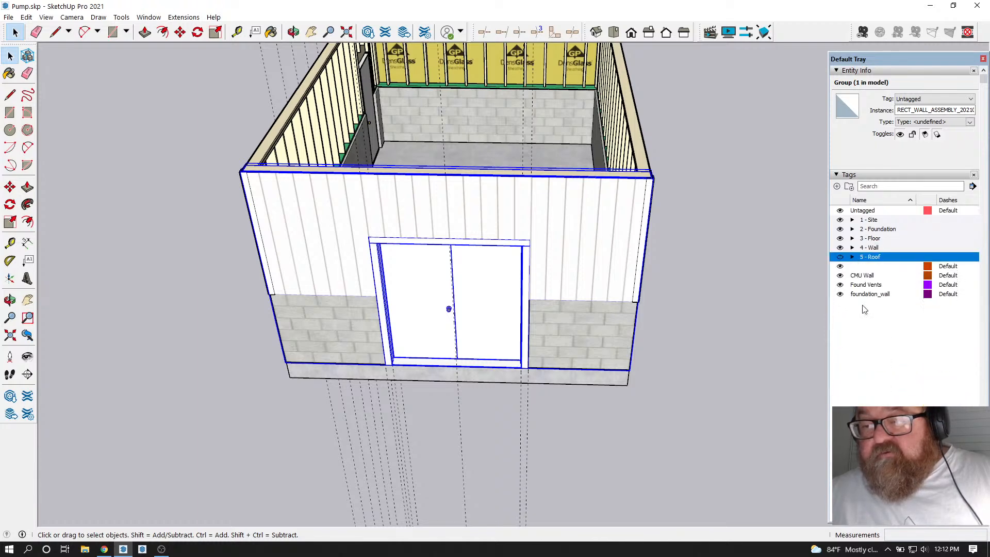
Delete the CMU Wall tag
left_click(870, 277)
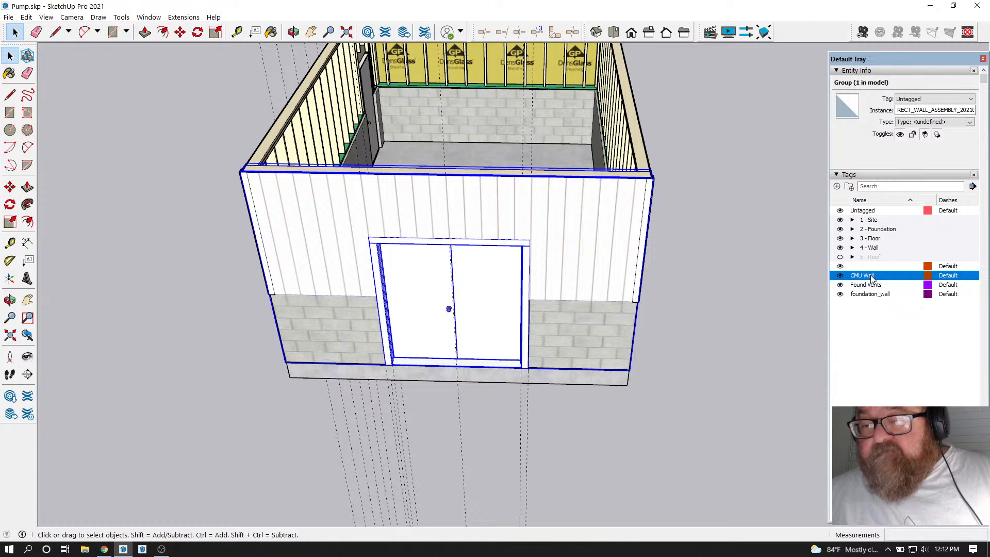
mouse_move(871, 278)
left_mouse_down()
mouse_move(888, 241)
mouse_move(883, 279)
left_mouse_up()
right_click(893, 281)
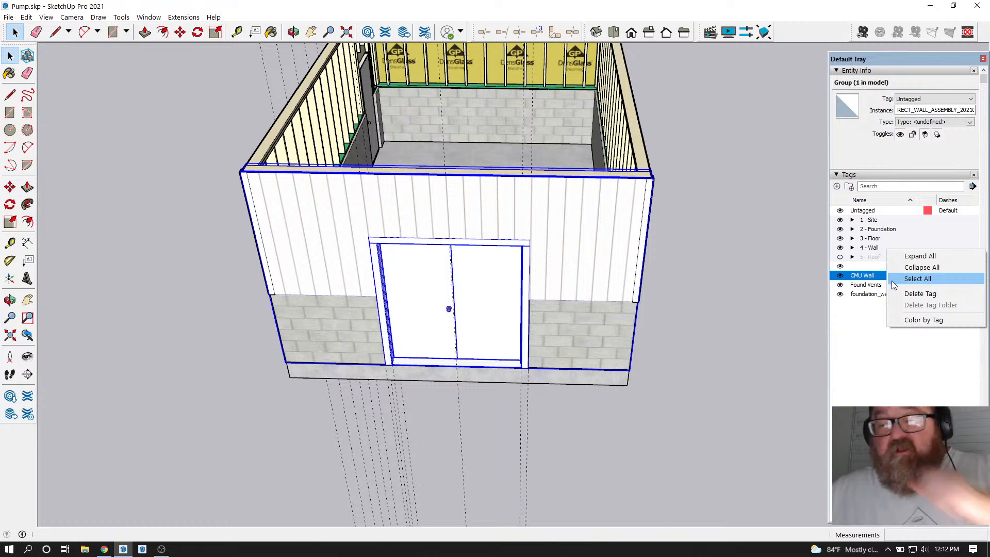
left_click(909, 294)
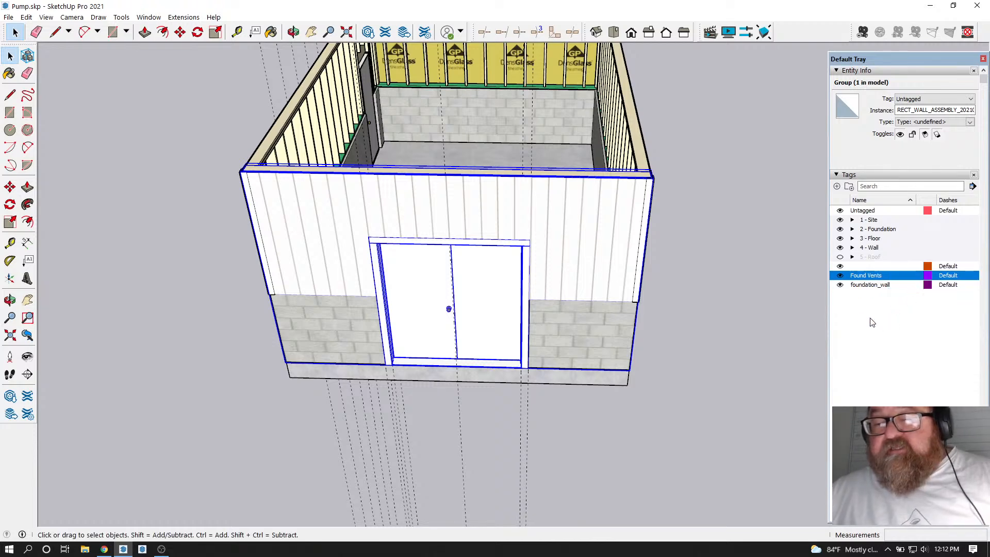
Move the Found Vents and foundation_wall tags into the 2 - Foundation folder and collapse it
right_click(871, 279)
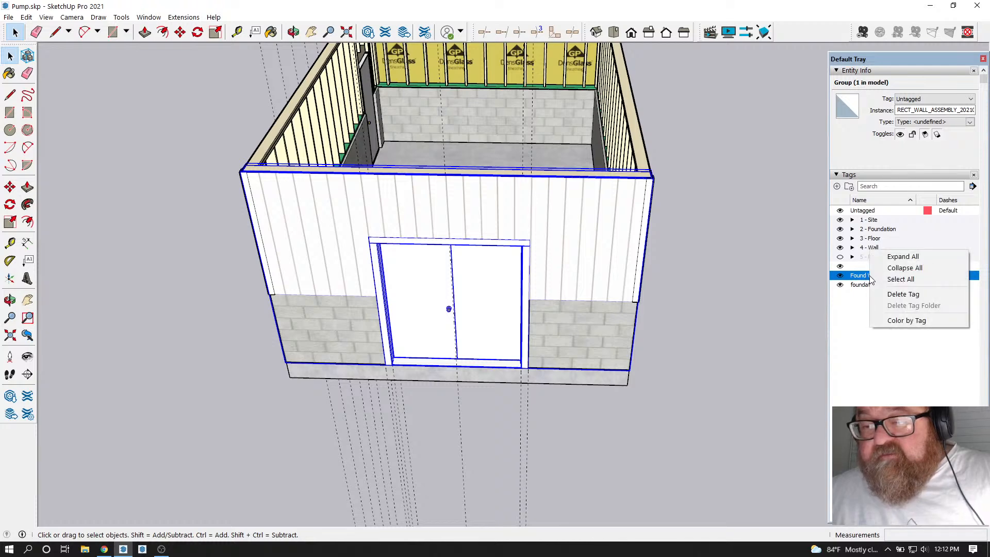
left_click(870, 345)
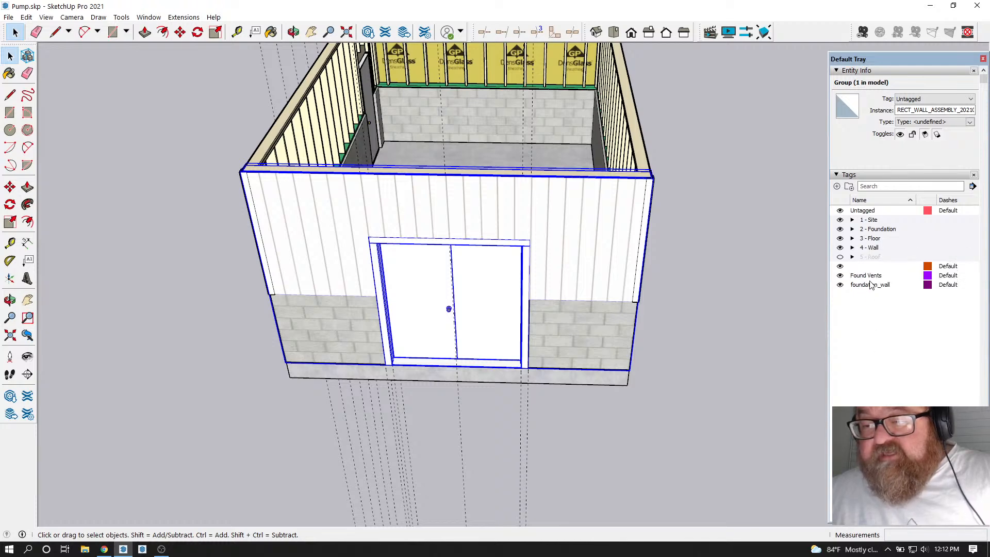
left_click(881, 277)
left_click_drag(882, 278, 885, 232)
left_click(852, 229)
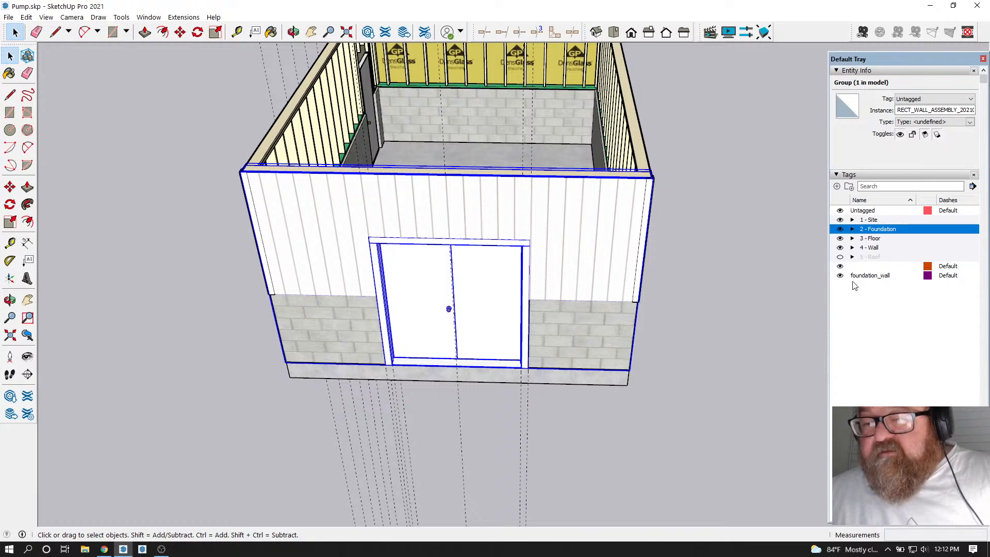
left_click(871, 277)
left_click_drag(875, 279, 885, 234)
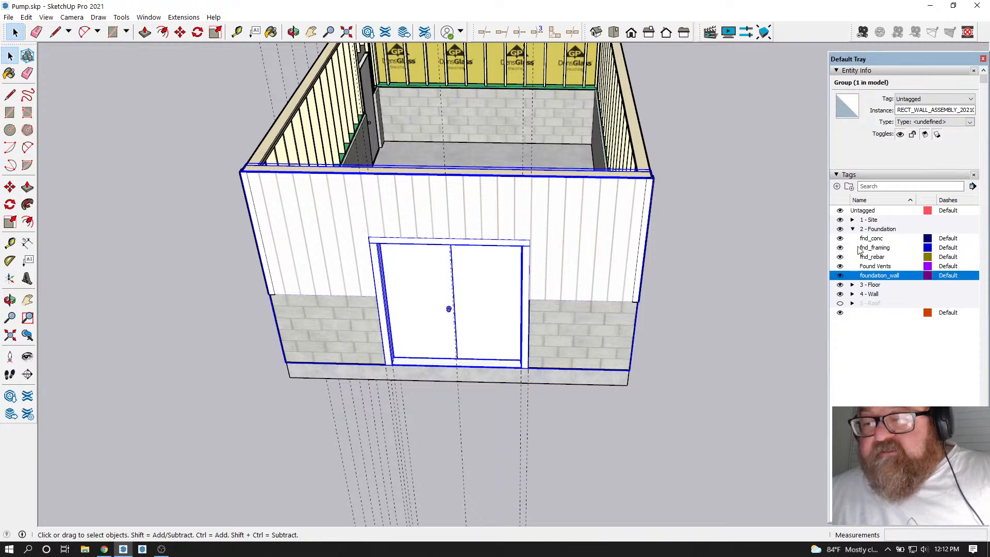
left_click(853, 229)
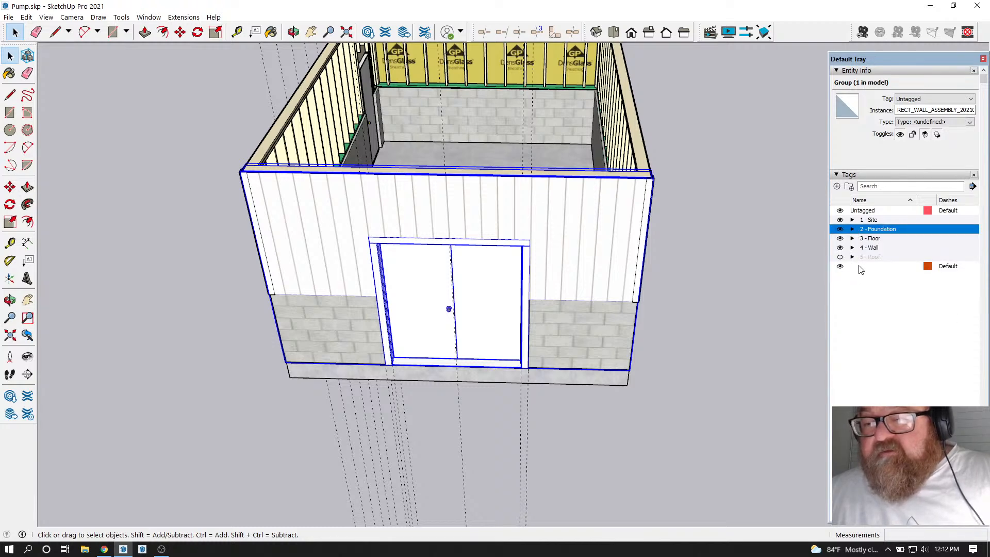
left_click(860, 268)
right_click(861, 268)
left_click(881, 286)
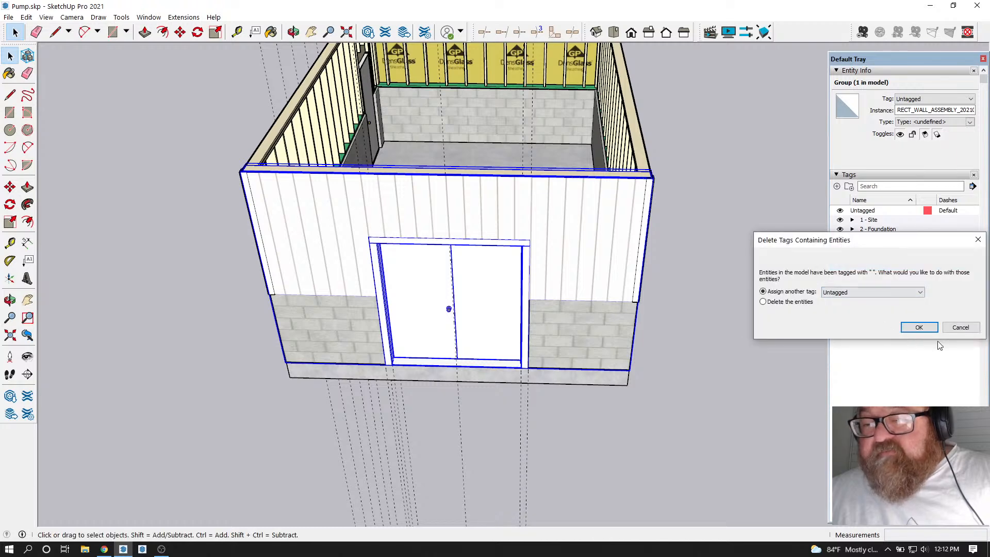
left_click(961, 328)
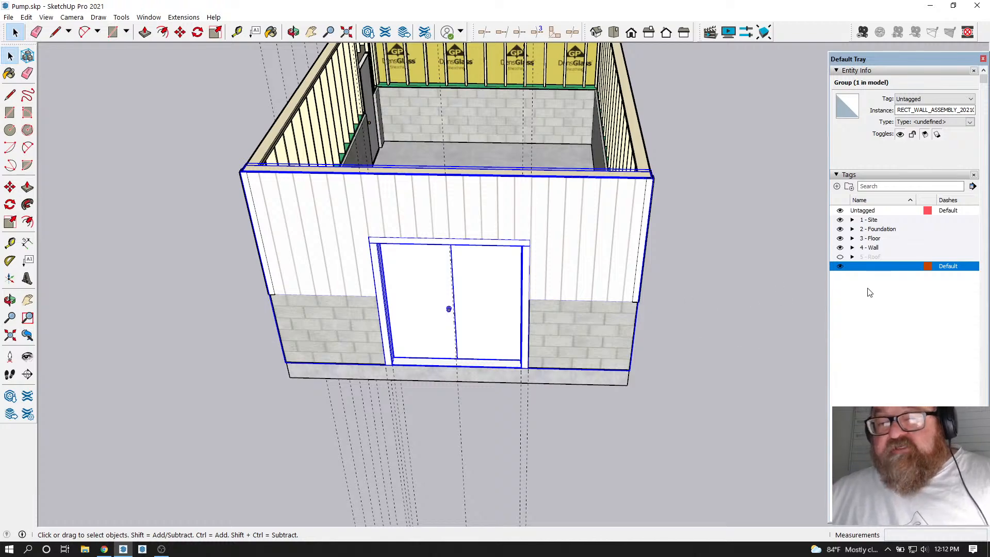
Show the 5 - Roof tag folder and view the gable end with its new double door from outside
key("o")
left_click_drag(431, 332, 452, 280)
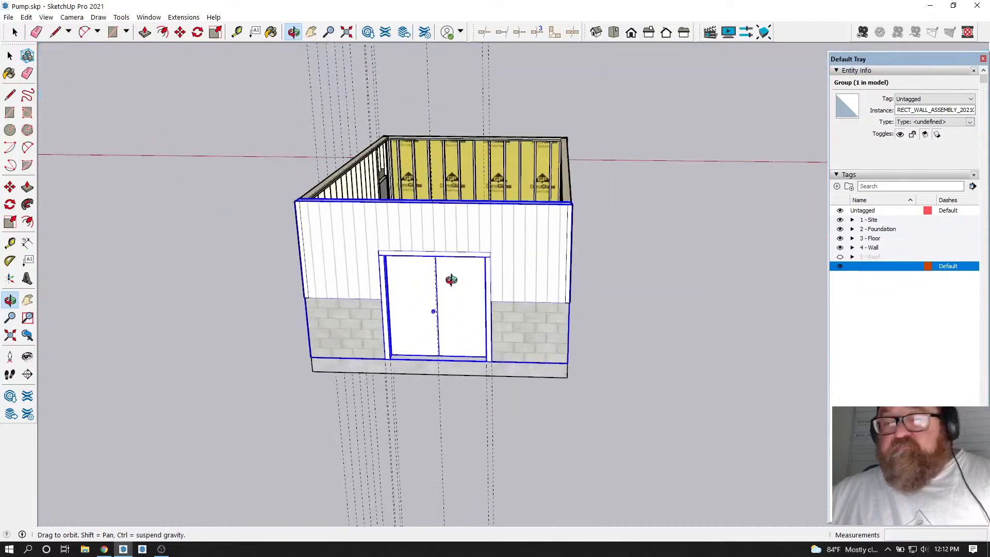
left_click(840, 257)
scroll(404, 191, "up", 5)
left_click_drag(403, 191, 413, 308)
scroll(502, 314, "down", 3)
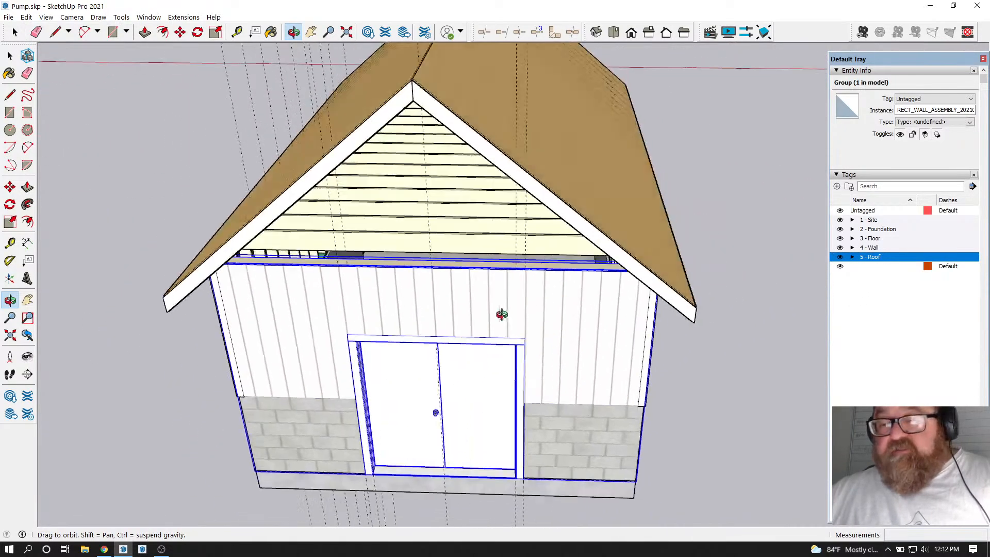
Hide the 5 - Roof tag folder and examine from inside how the double door meets the block wall and framing
left_click(841, 257)
left_click_drag(614, 277, 438, 316)
scroll(542, 163, "up", 7)
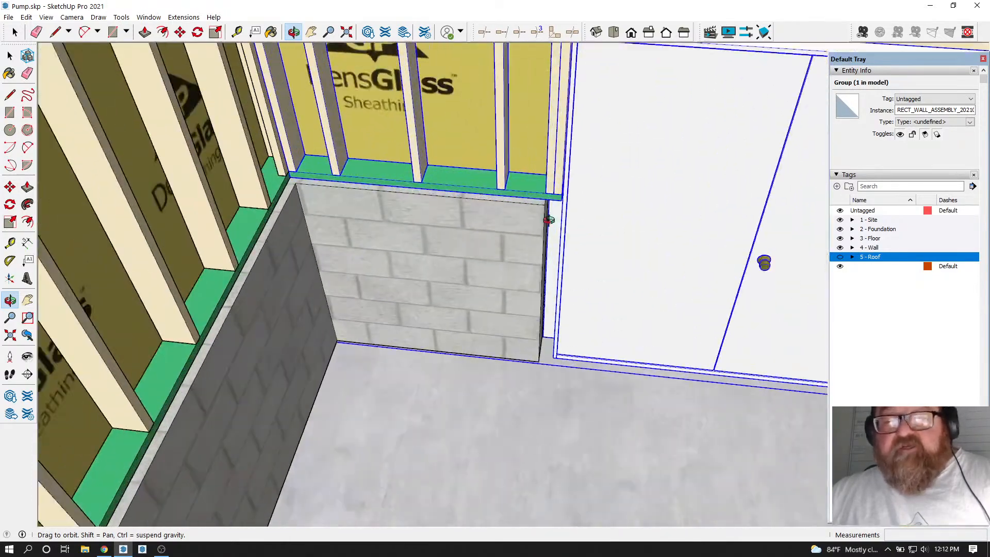
left_click_drag(550, 220, 551, 195)
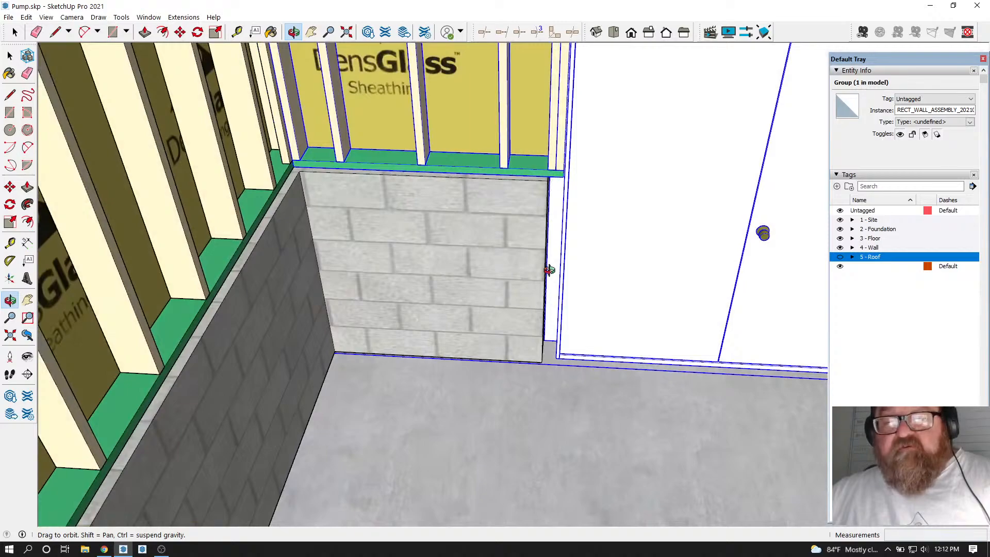
scroll(430, 288, "down", 4)
scroll(705, 247, "up", 4)
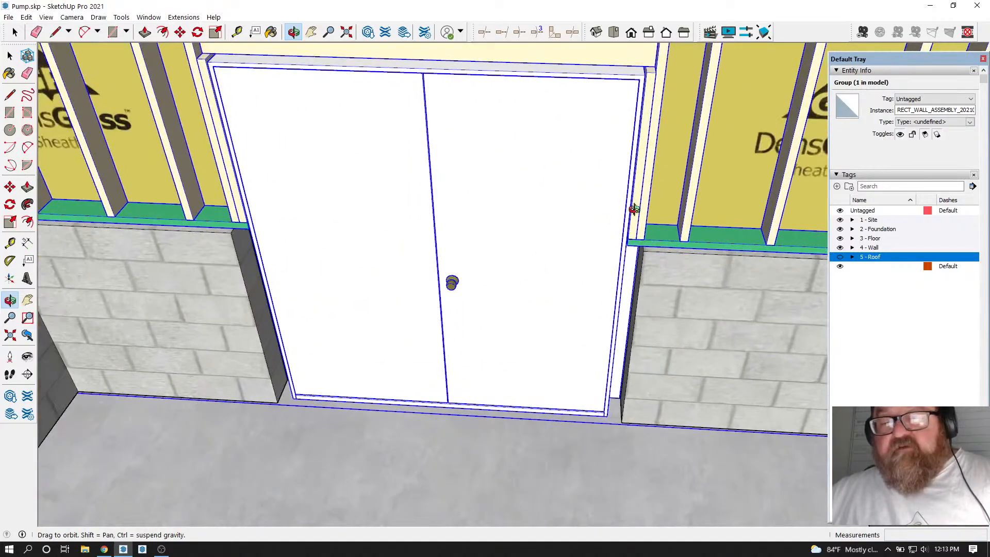
scroll(632, 262, "down", 5)
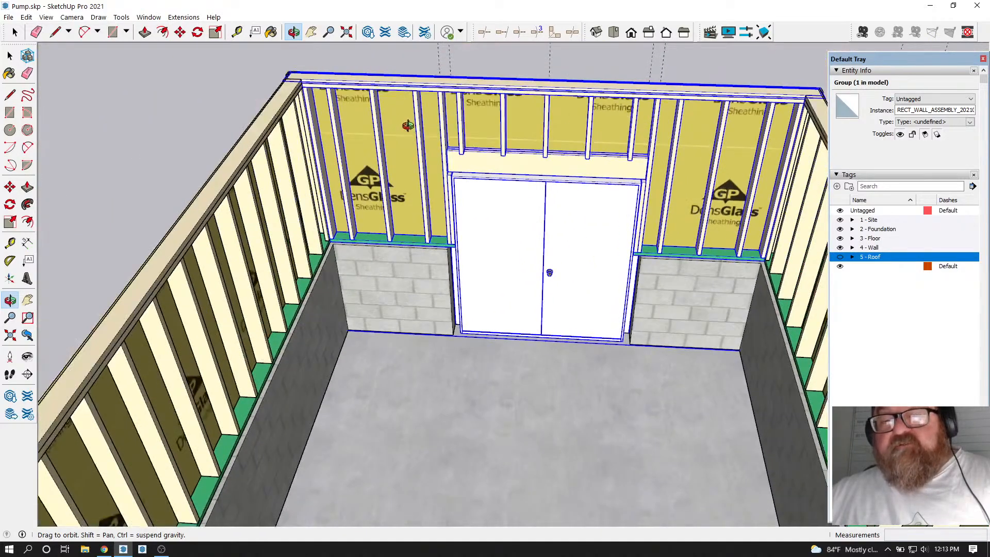
Review the wall assembly settings of the gable-end wall that holds the double door, leaving them as they are
scroll(435, 258, "up", 2)
scroll(436, 258, "down", 1)
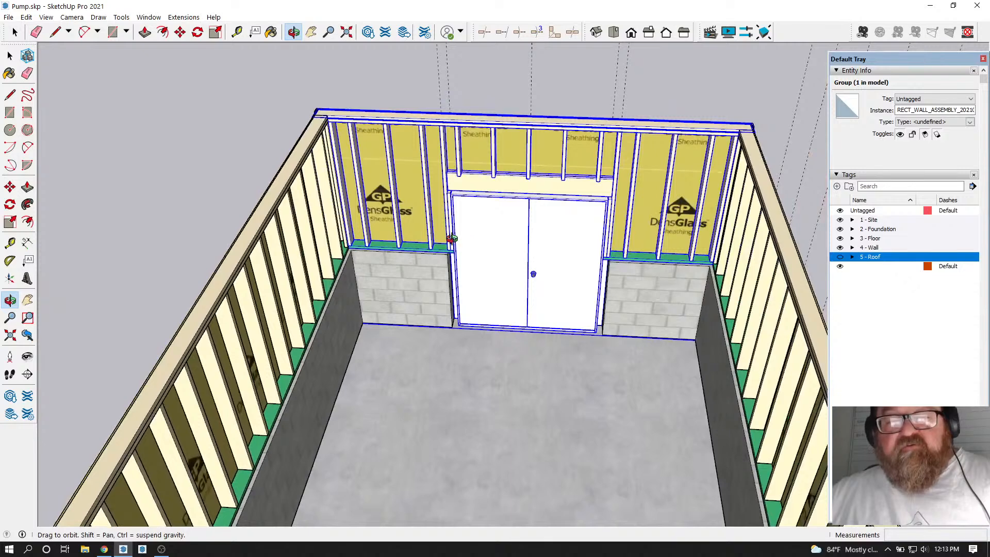
left_click(15, 32)
left_click(172, 113)
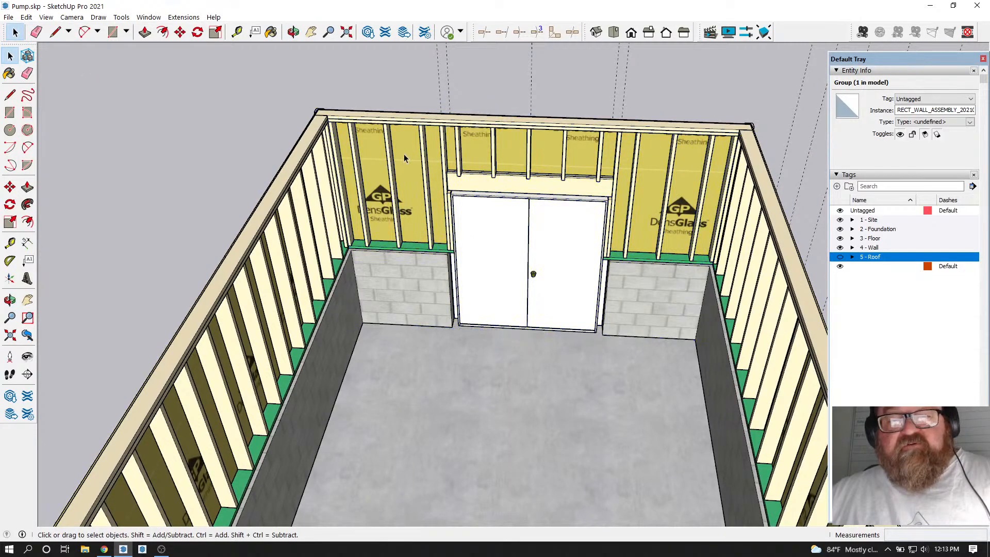
scroll(400, 156, "up", 2)
right_click(386, 145)
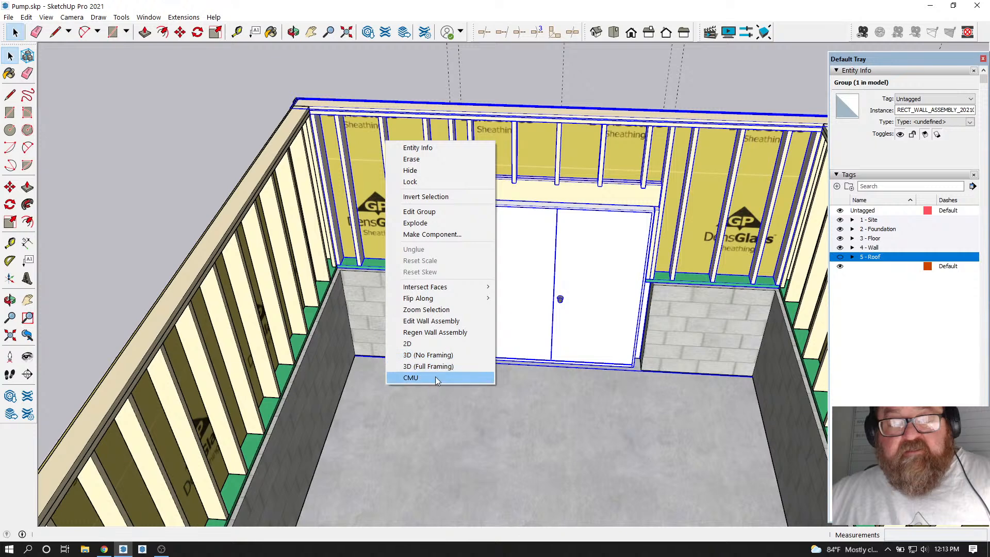
left_click(428, 321)
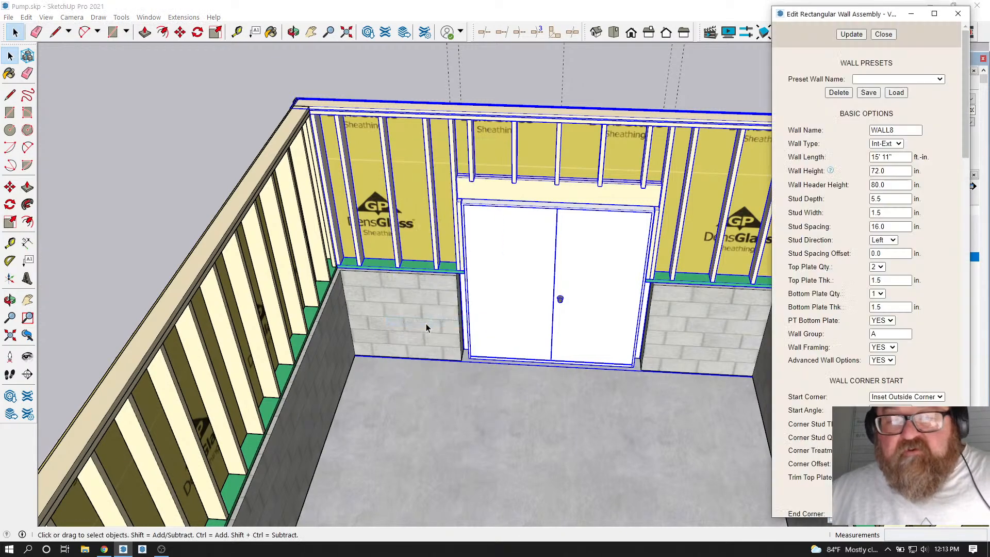
left_click(884, 34)
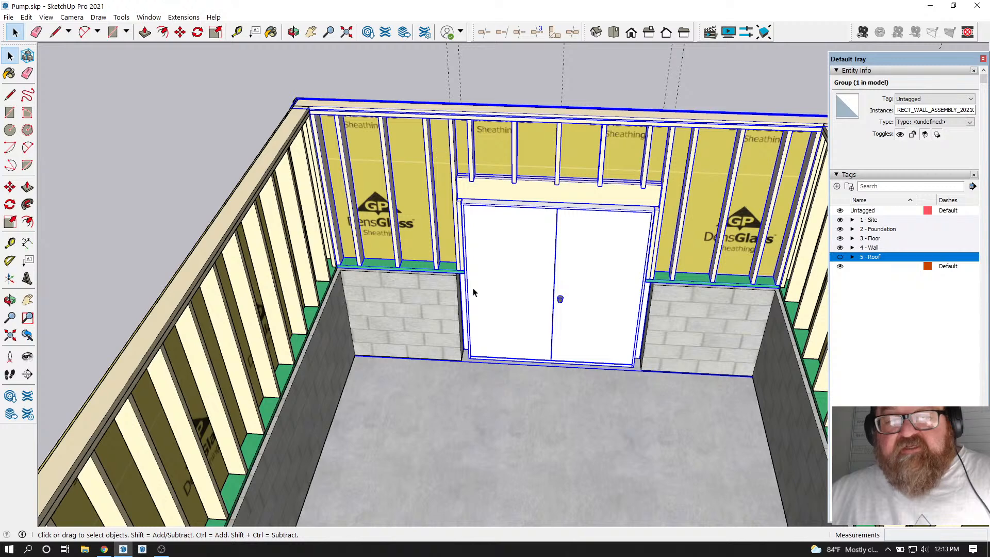
Examine the double door's fit against the block wall up close, and inspect the walls from inside and outside the building
scroll(471, 287, "up", 3)
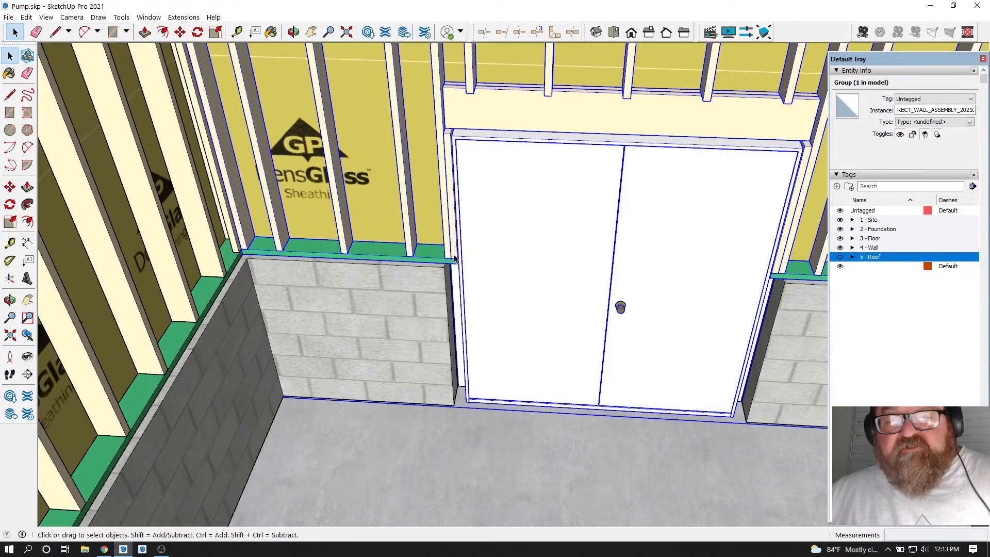
scroll(443, 217, "down", 2)
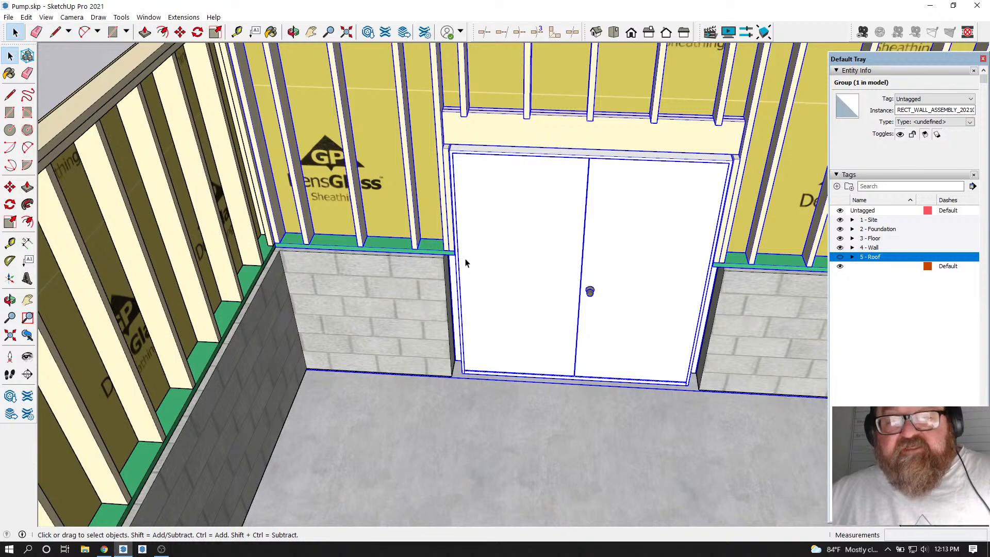
scroll(461, 345, "down", 2)
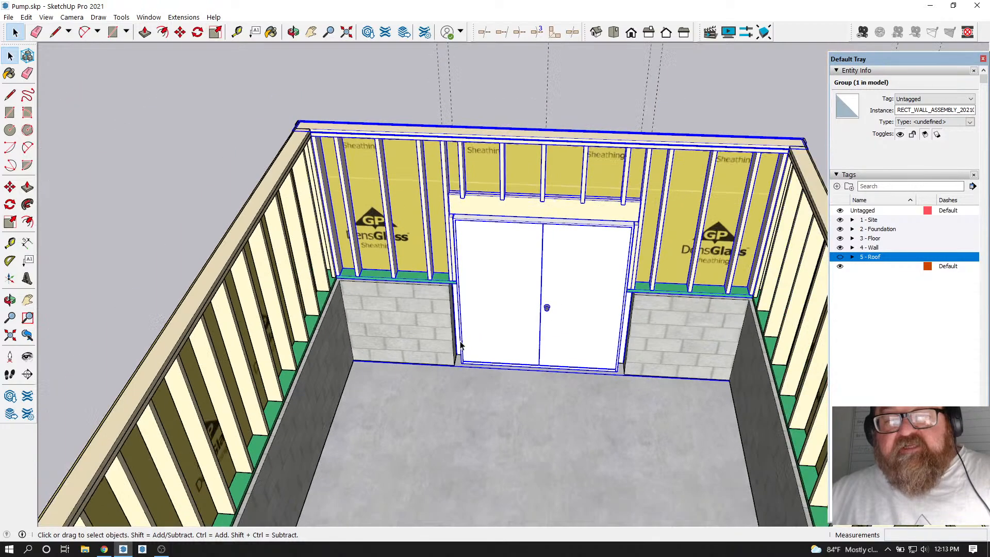
left_click(195, 107)
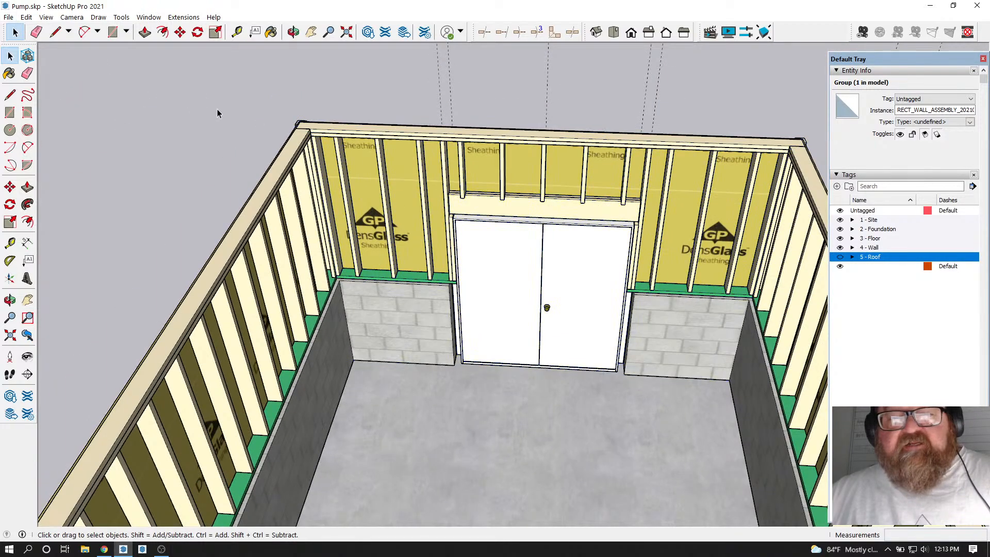
left_click(293, 32)
left_click_drag(485, 515, 635, 266)
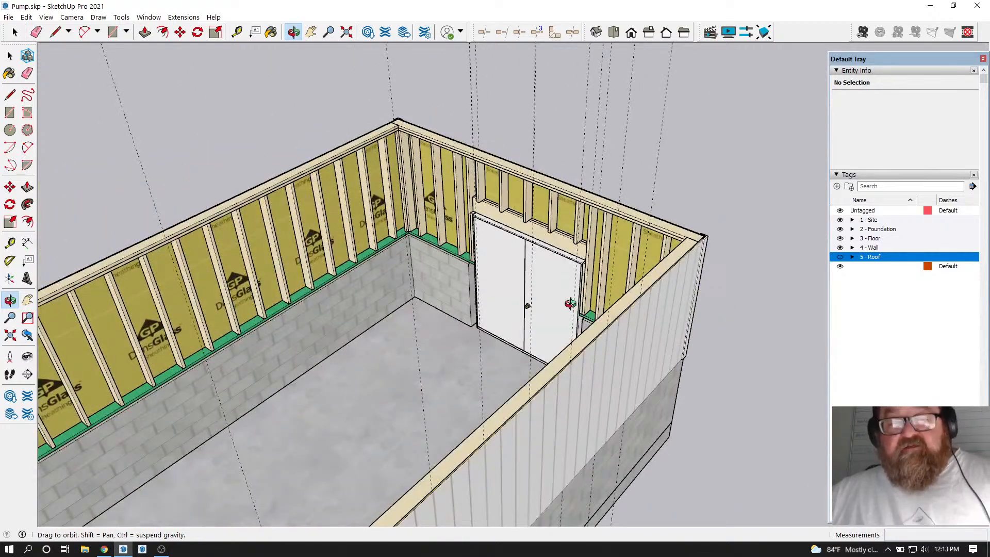
left_click_drag(559, 308, 296, 305)
left_click_drag(520, 307, 252, 286)
left_click_drag(559, 309, 695, 308)
scroll(559, 153, "up", 1)
scroll(559, 152, "up", 2)
left_click_drag(345, 196, 612, 188)
scroll(487, 212, "down", 2)
left_click_drag(509, 199, 226, 332)
scroll(257, 308, "up", 4)
left_click_drag(370, 239, 759, 296)
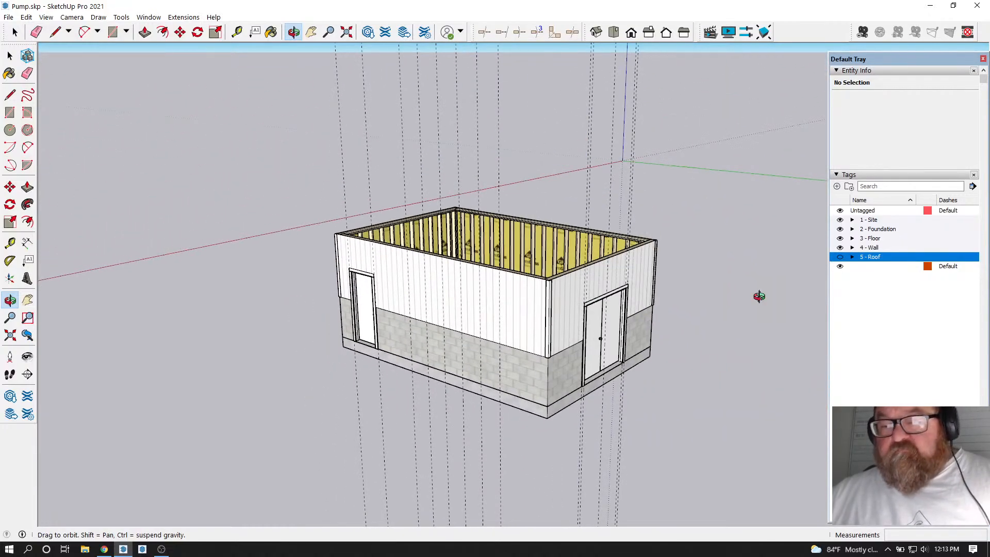
Show the 5 - Roof tag folder and expand it to list its tags
left_click(841, 257)
left_click_drag(627, 290, 444, 318)
scroll(410, 219, "up", 4)
left_click_drag(411, 218, 391, 253)
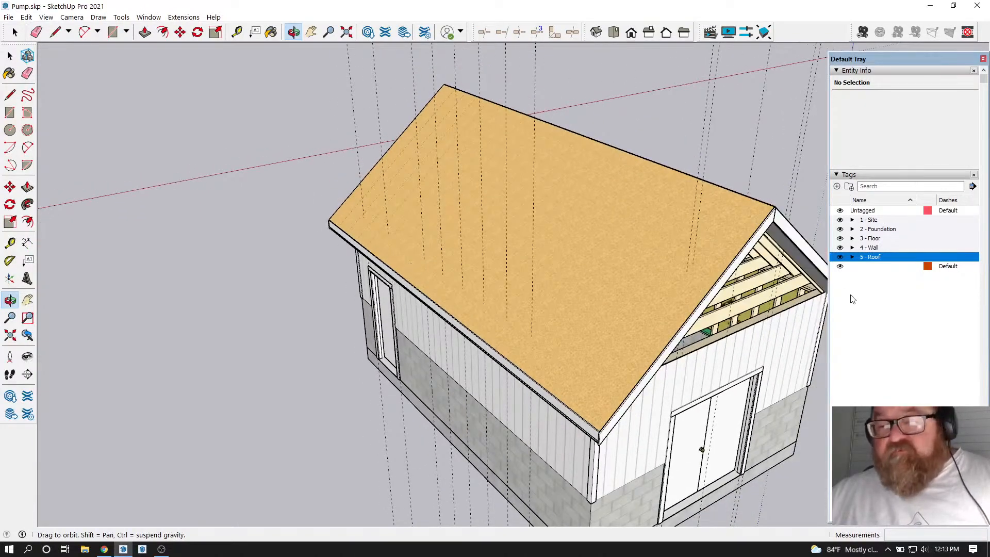
left_click(853, 257)
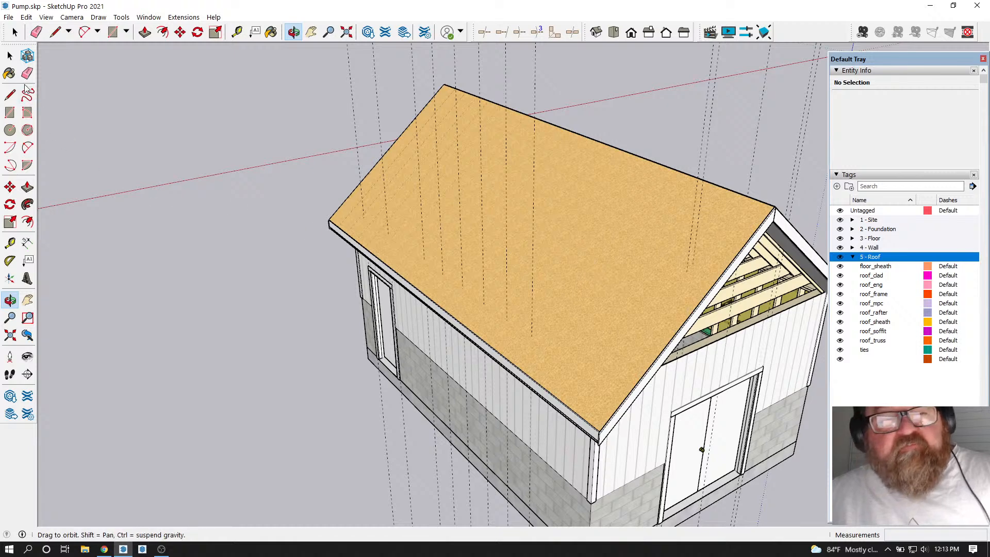
Edit the gable rafter roof assembly to turn on roof cladding with the corrugated_metal material
left_click(14, 32)
left_click(538, 177)
right_click(538, 173)
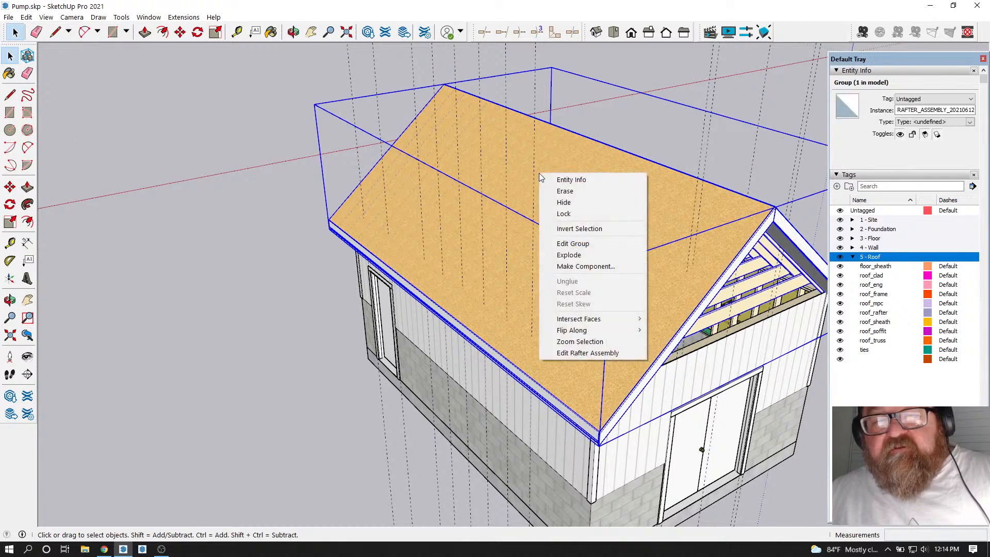
left_click(566, 352)
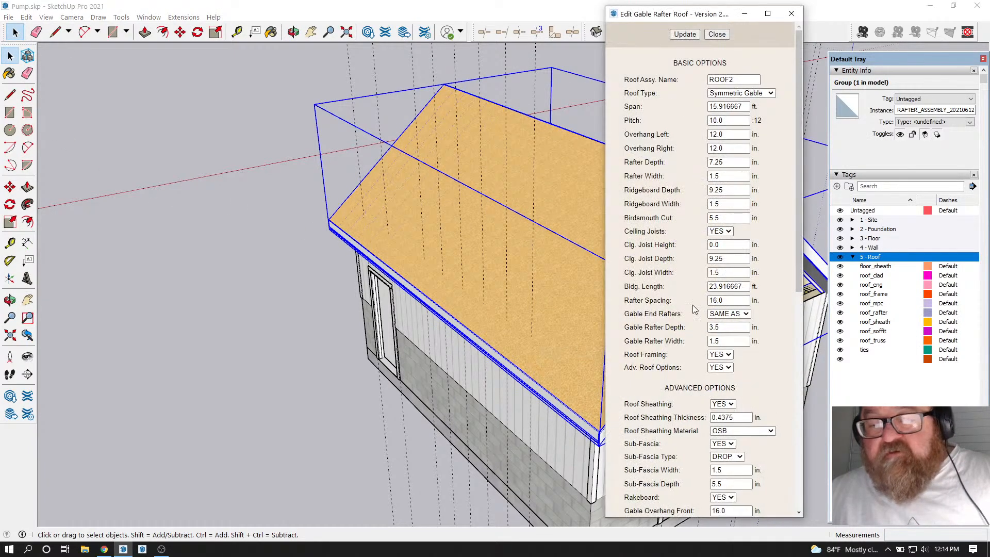
scroll(665, 312, "down", 4)
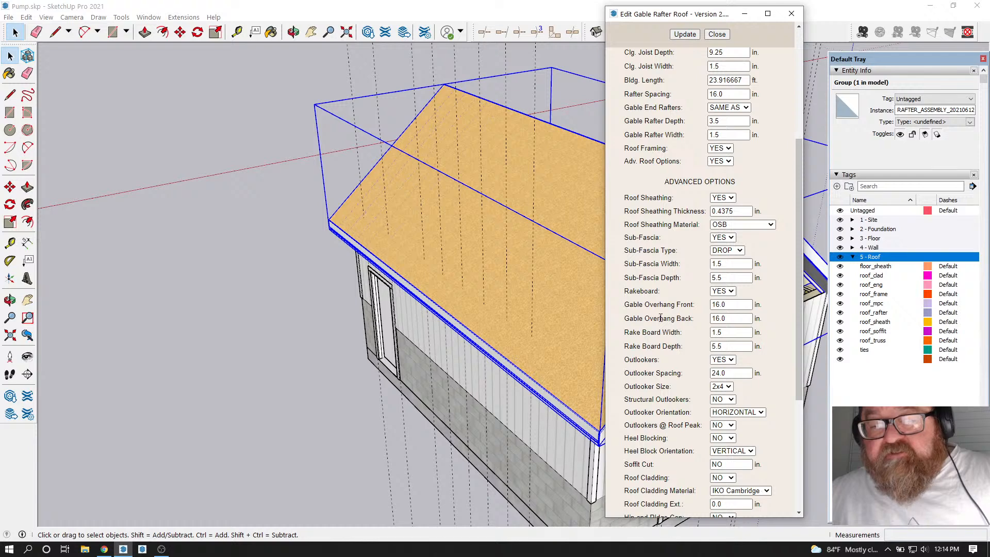
scroll(661, 317, "down", 2)
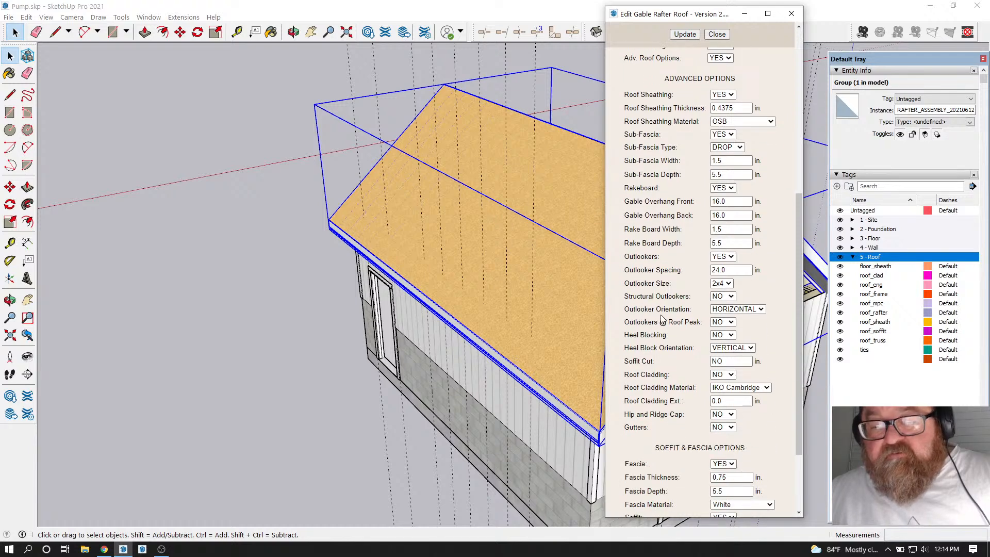
scroll(662, 318, "down", 2)
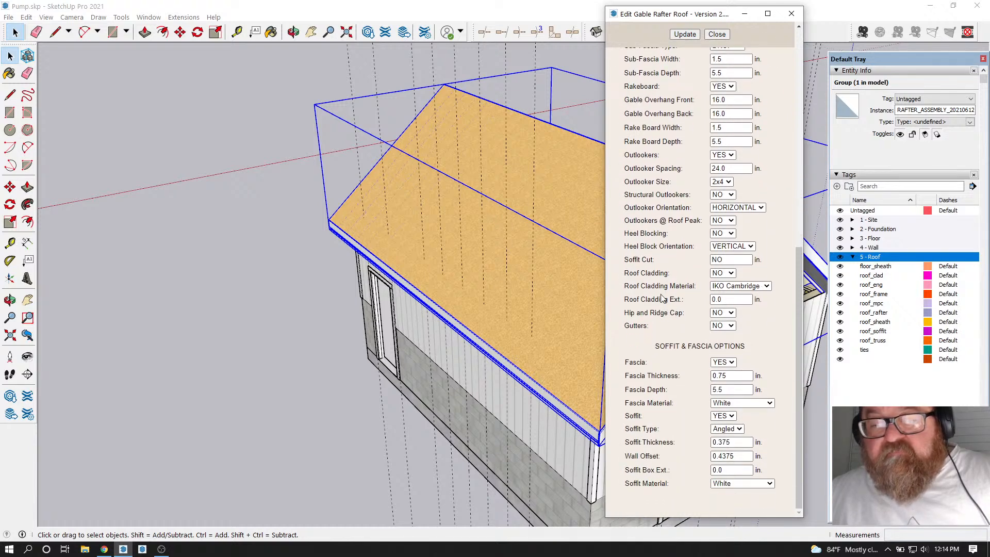
left_click(734, 276)
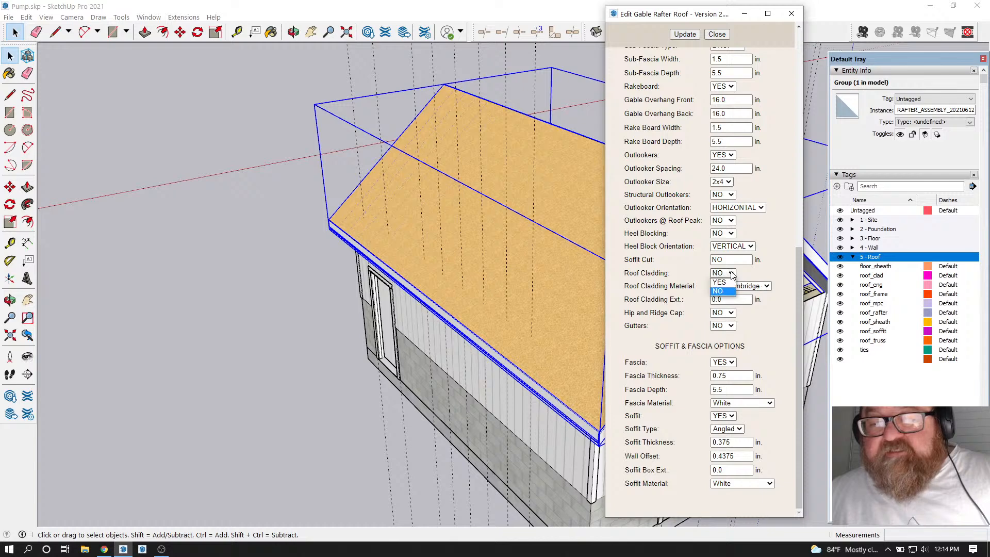
left_click(728, 292)
left_click(770, 287)
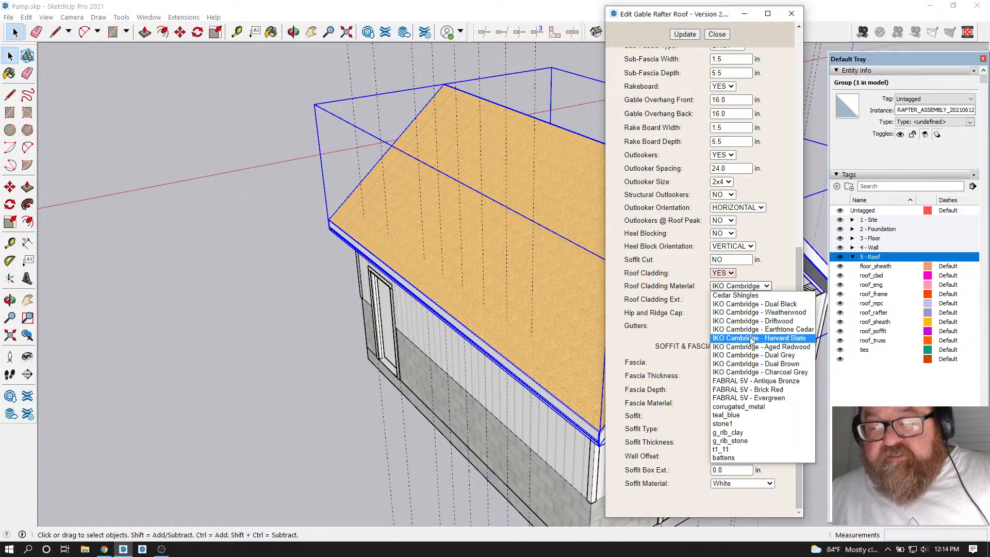
left_click(756, 406)
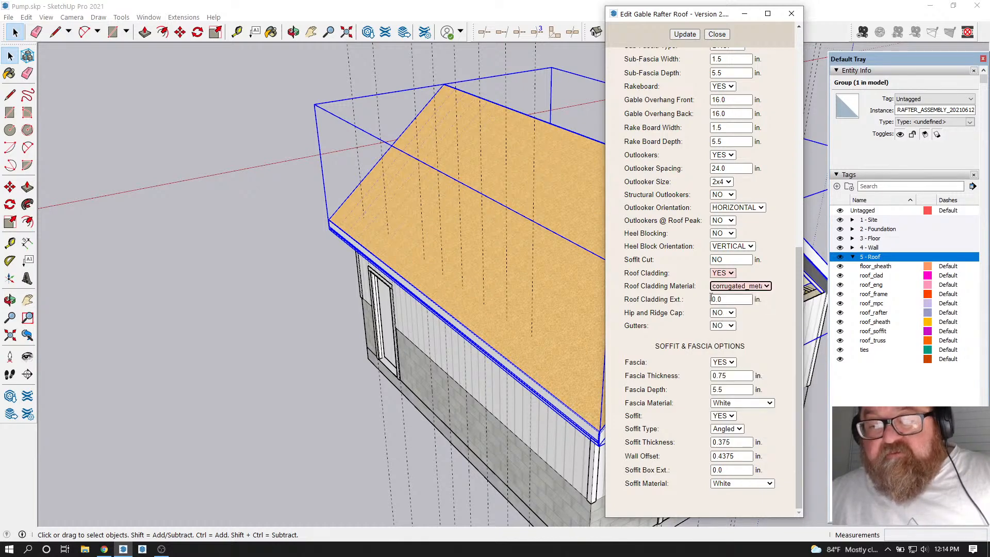
Set the roof cladding extension to 1.5 in, enable the hip and ridge cap, and update the roof assembly
left_click_drag(724, 303, 697, 301)
type("1.5")
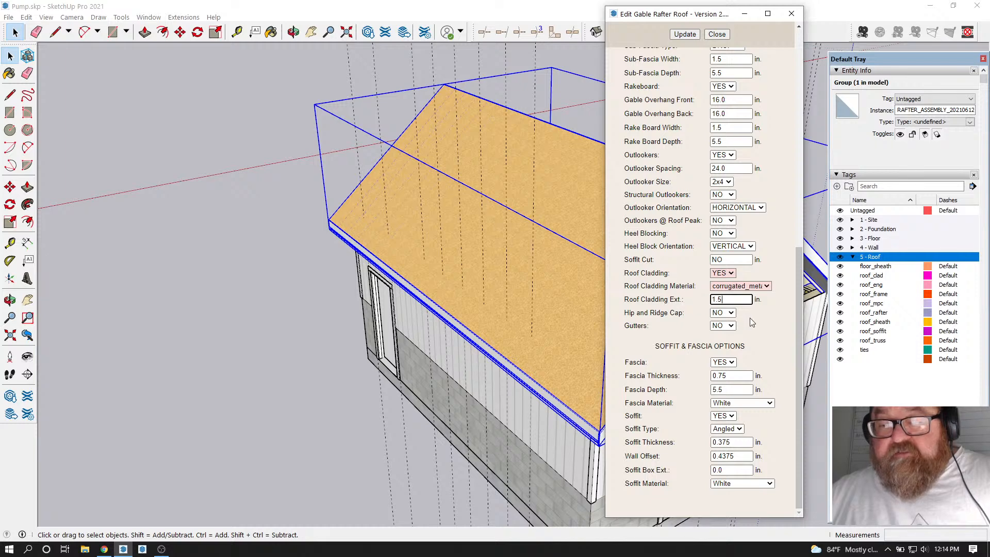
left_click(732, 313)
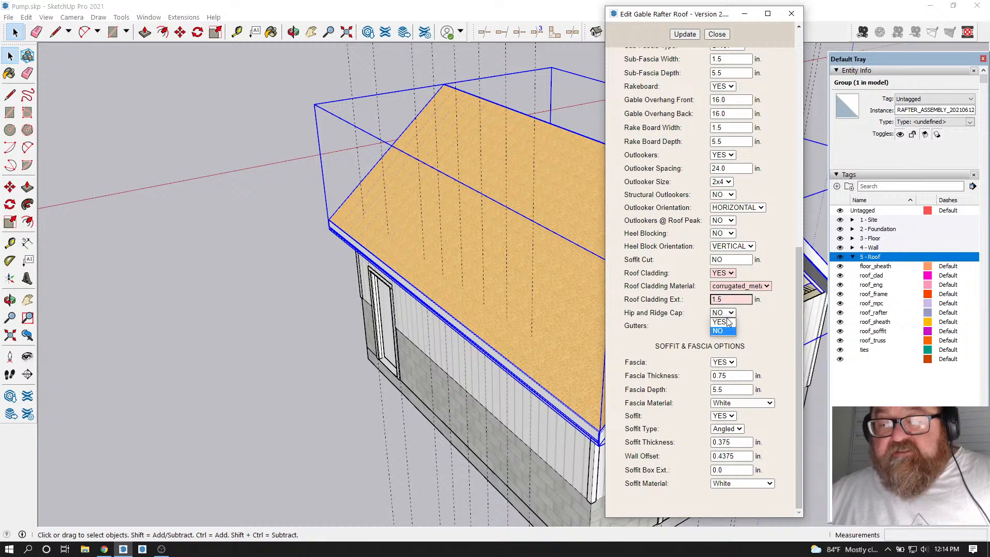
left_click(722, 322)
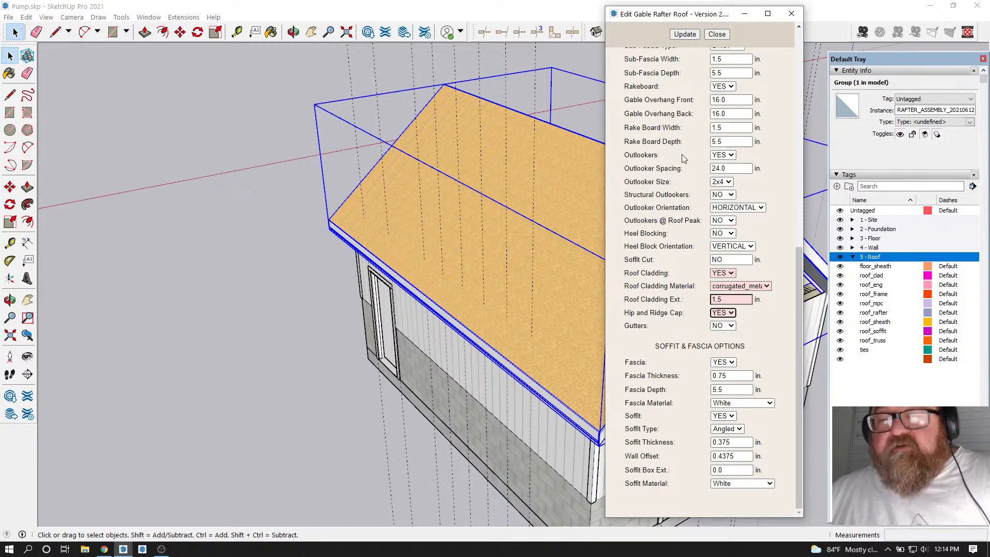
left_click(693, 34)
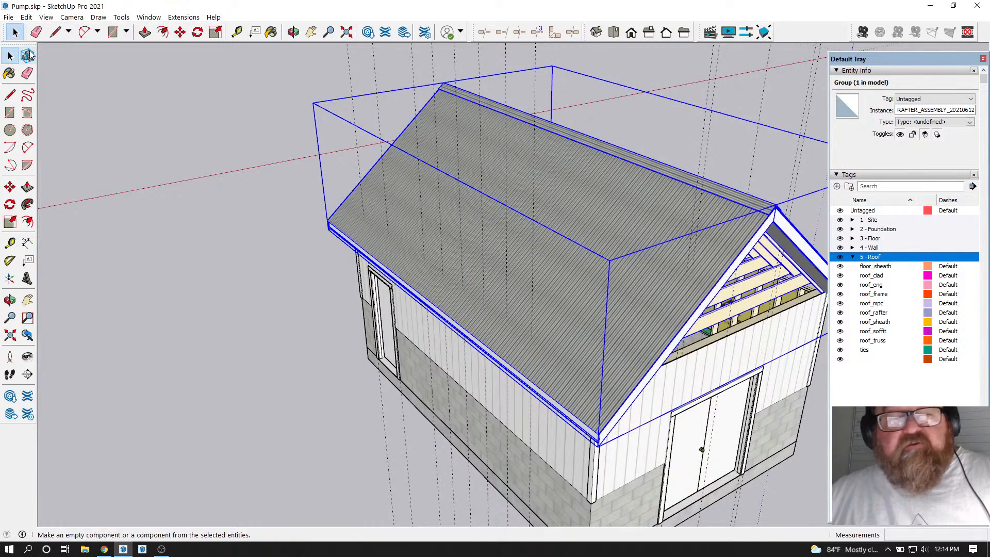
Deselect the roof and examine its corrugated metal cladding and ridge cap from several sides of the building
left_click(184, 116)
left_click(293, 32)
left_click_drag(258, 154, 406, 316)
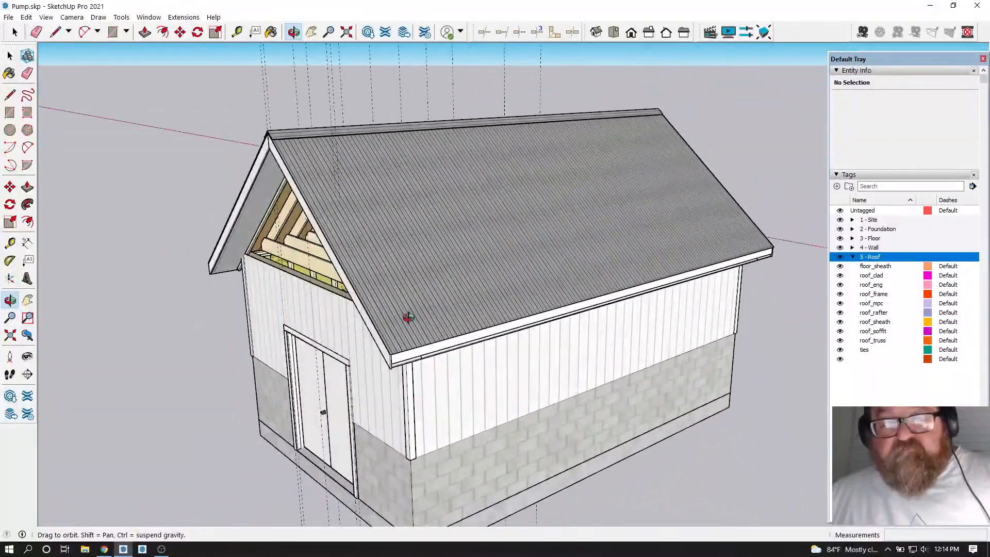
scroll(393, 301, "up", 10)
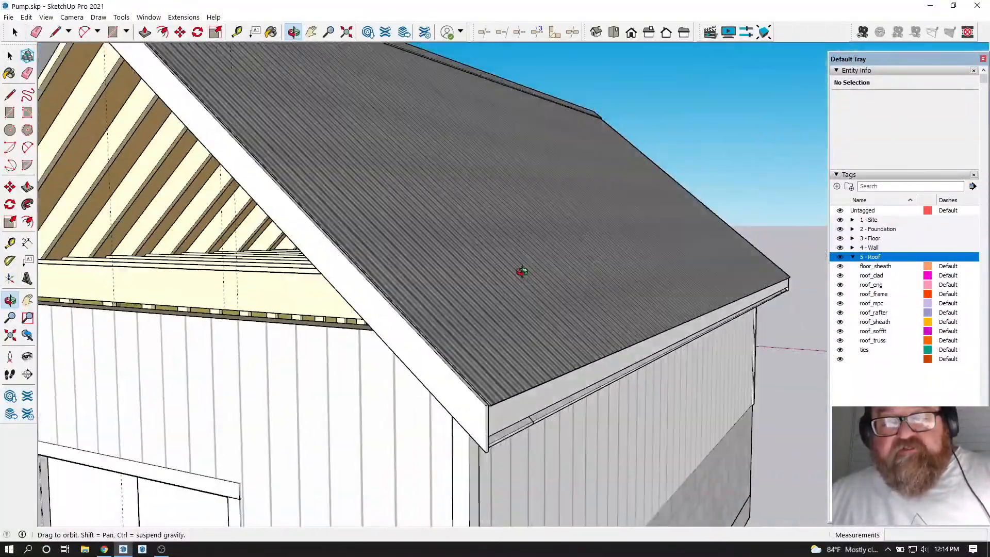
left_click_drag(522, 272, 644, 244)
left_click_drag(705, 290, 484, 367)
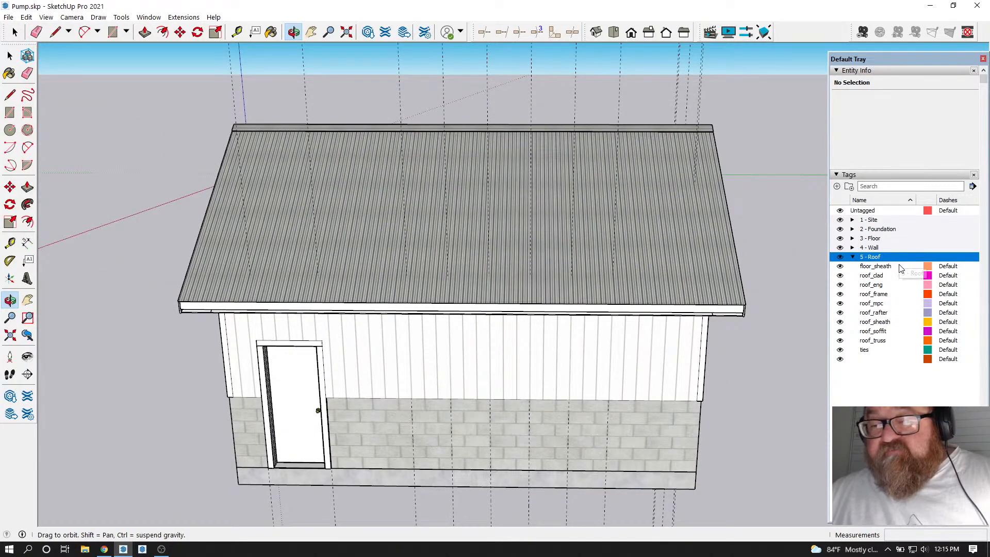
Hide the 5 - Roof tag folder and frame the long wall with the single door
left_click(841, 257)
left_click_drag(491, 295, 480, 411)
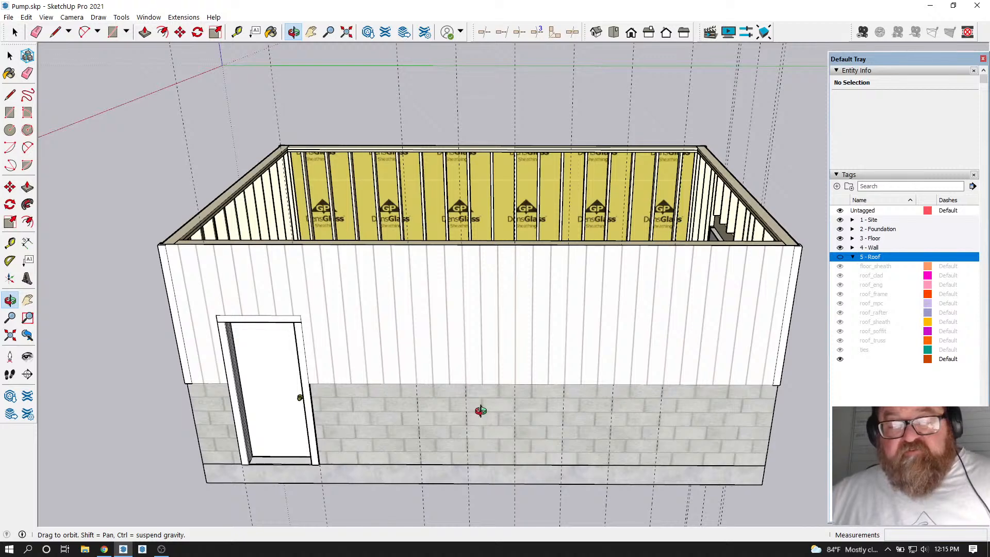
scroll(444, 369, "down", 3)
scroll(474, 454, "up", 2)
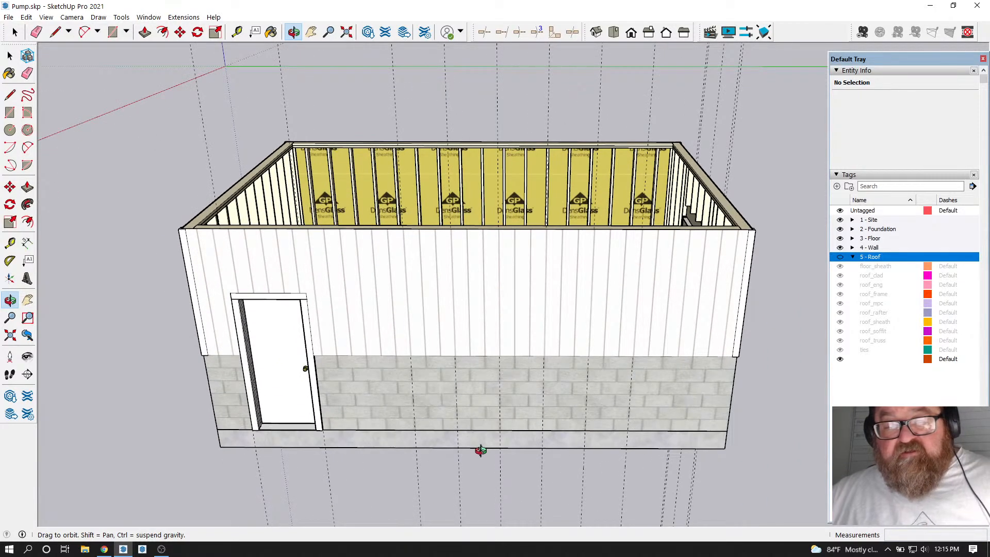
scroll(481, 450, "up", 2)
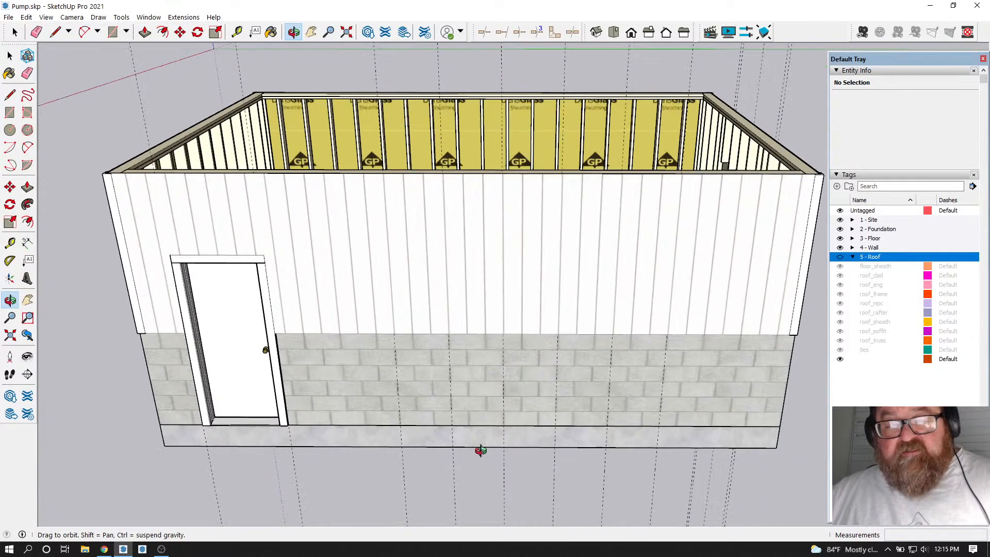
Offset a guide 12 in toward the door from a guide near the middle of the long wall, and erase the two neighbouring guides
left_click(237, 32)
left_click(453, 468)
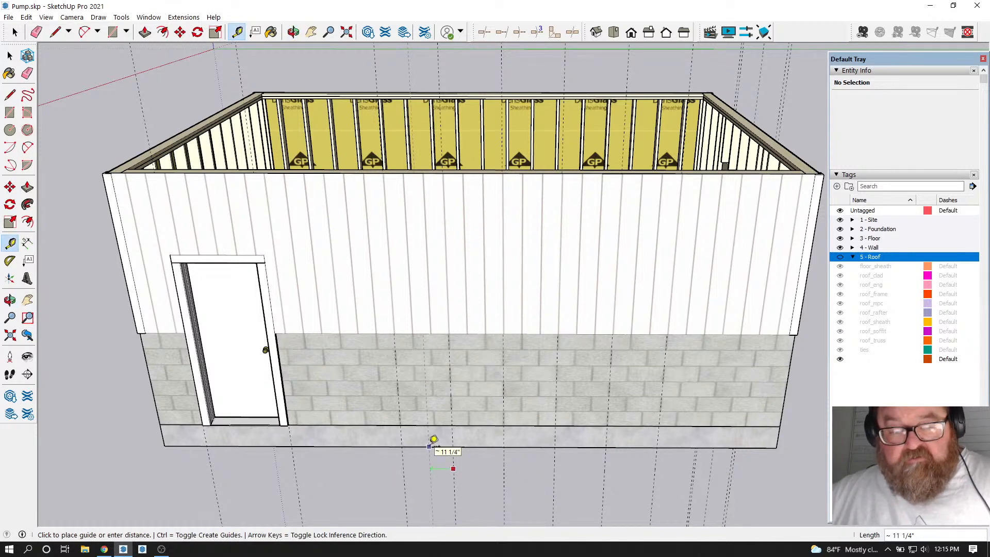
key("Escape")
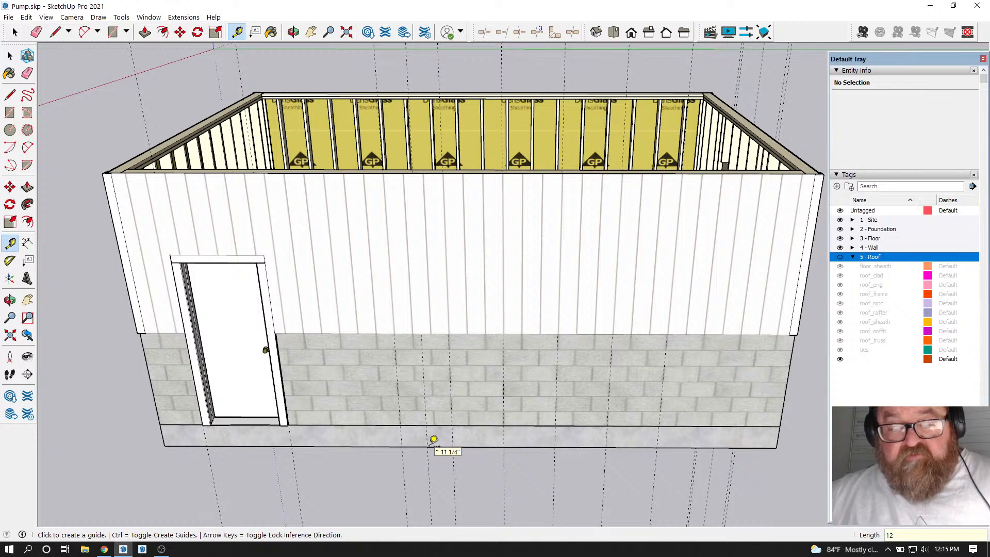
left_click(36, 32)
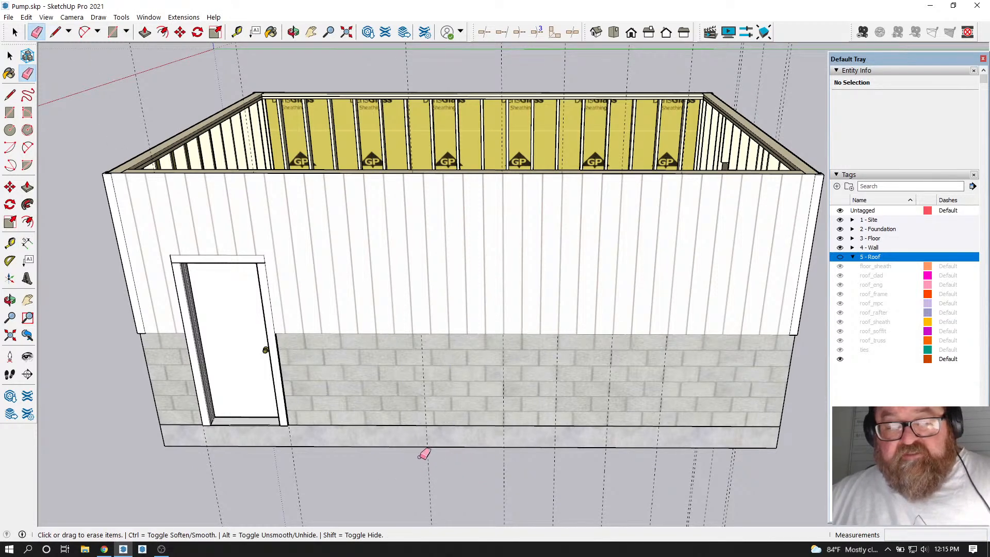
Offset a second guide 12 in away from the door between the middle pair of guides, and erase that original pair
left_click(237, 32)
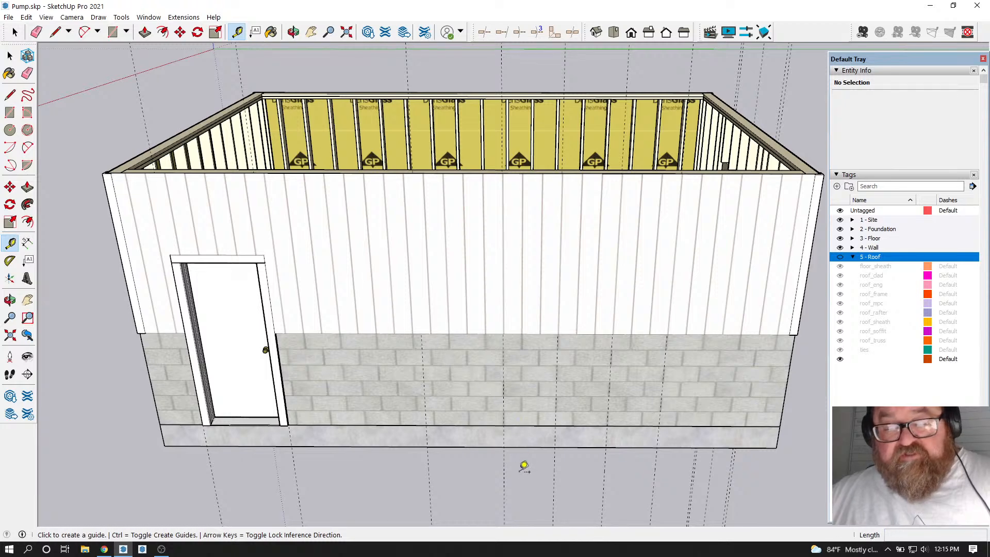
left_click(504, 467)
left_click(525, 461)
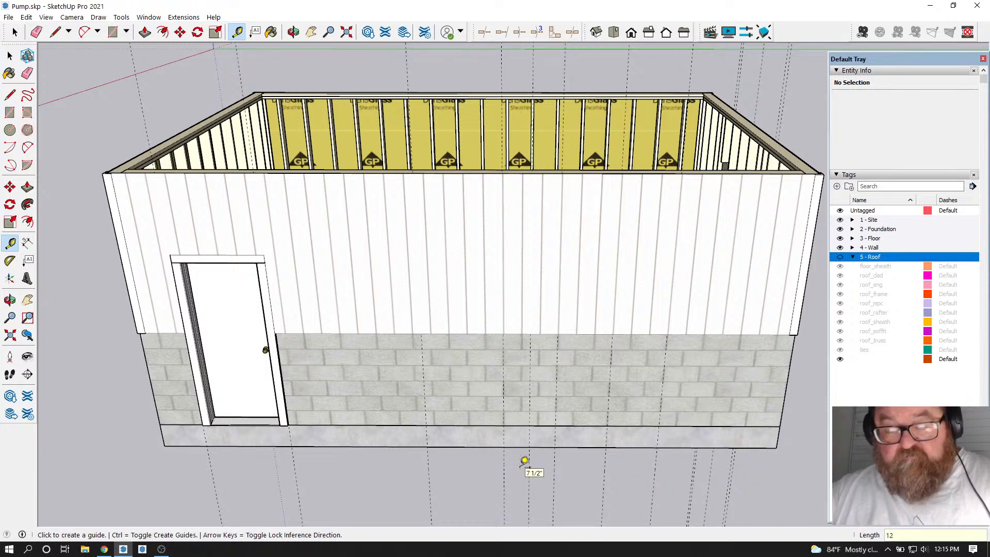
left_click(34, 32)
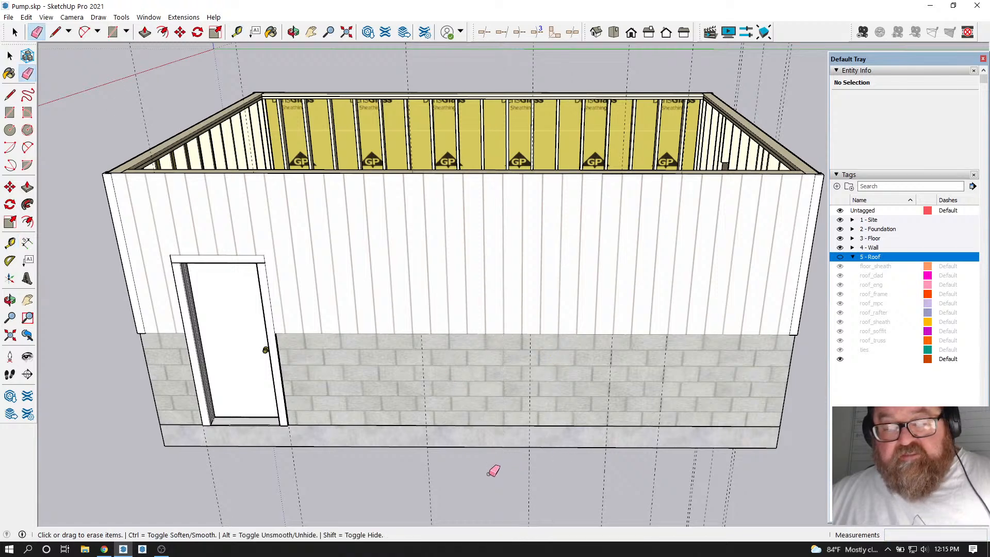
Offset a third guide 12 in between the next pair of guides farther from the door, and erase that original pair
scroll(407, 457, "up", 5)
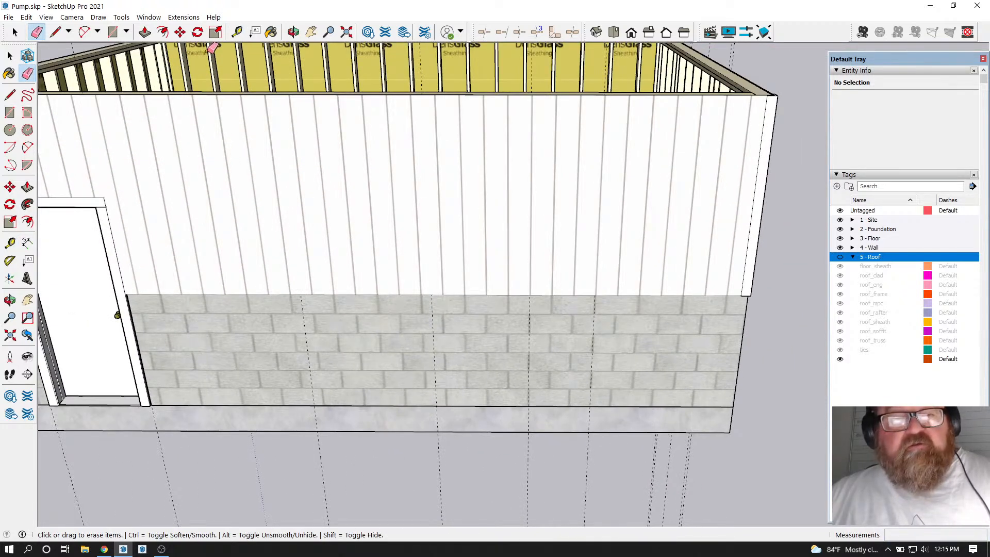
left_click(237, 32)
left_click(529, 457)
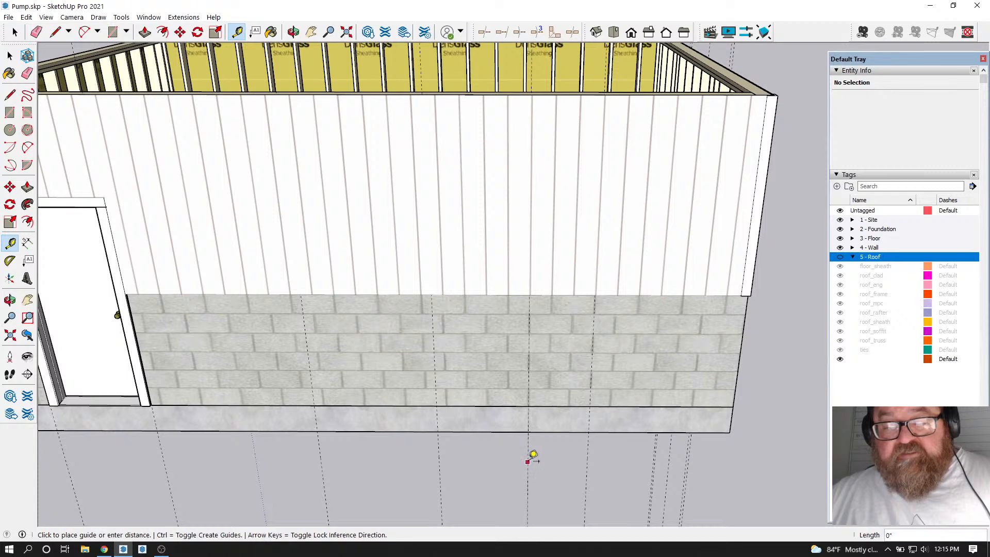
type("12")
key("Return")
left_click(35, 33)
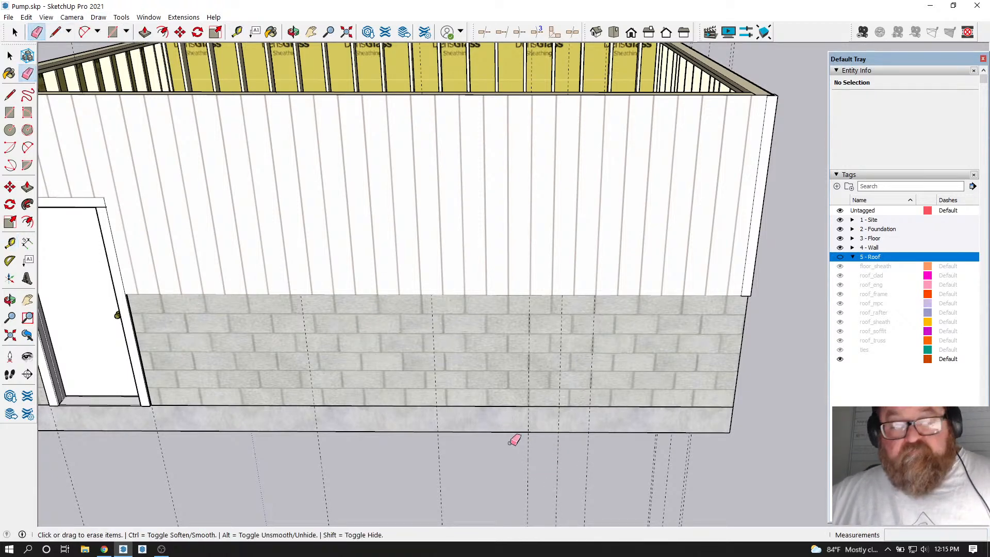
left_click(528, 446)
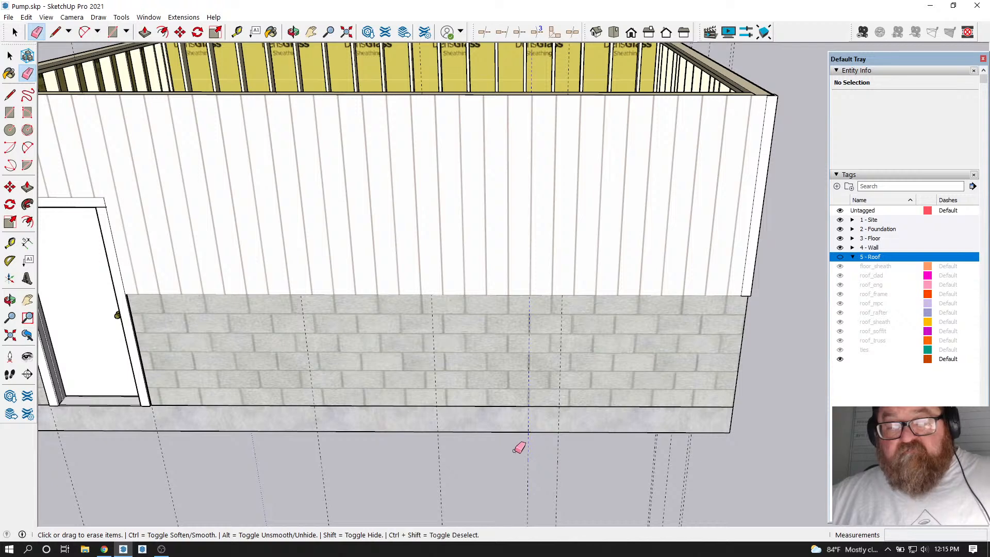
Erase the leftover guides at the far wall corner and beside the door, keeping the three 12 in offset guides
left_click(686, 469)
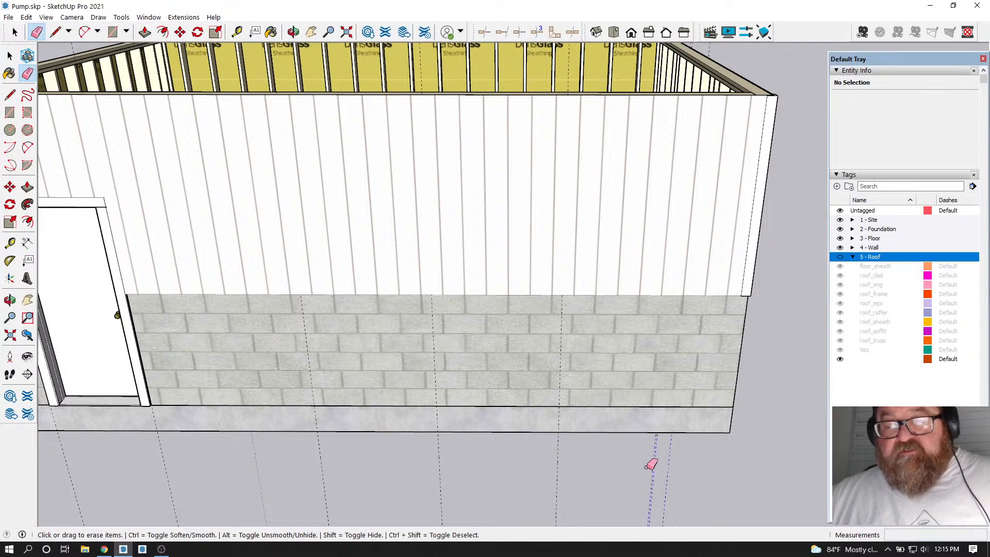
key("shift+z")
left_click_drag(246, 483, 213, 482)
scroll(540, 435, "up", 2)
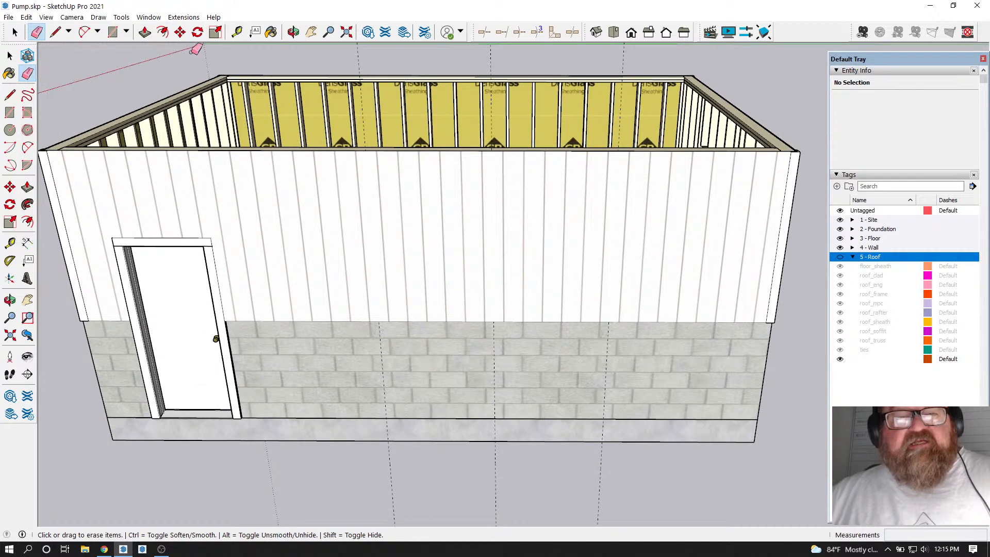
Start a Medeek window on the long wall with 32 in width, 36 in height and 38 in header height, and update the settings
left_click(183, 17)
mouse_move(227, 134)
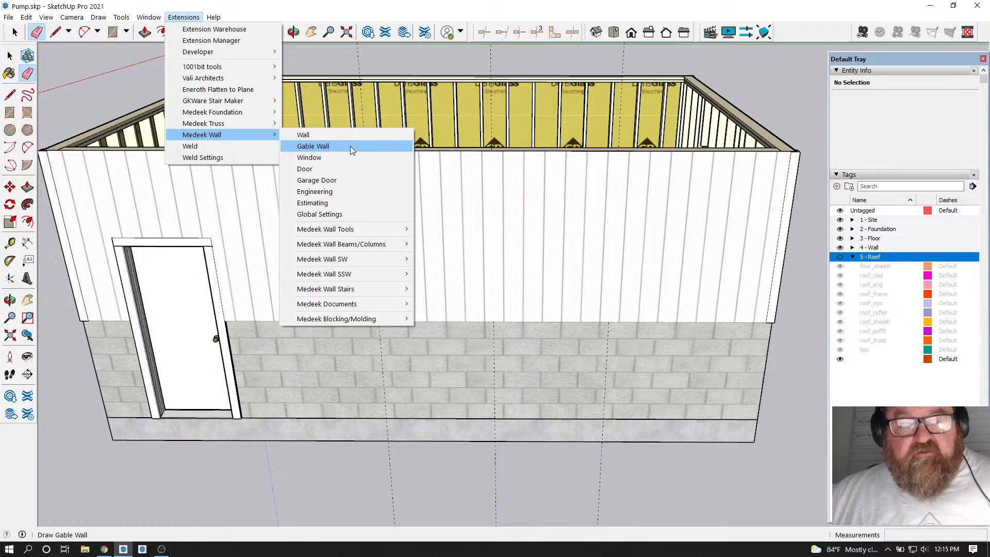
left_click(347, 157)
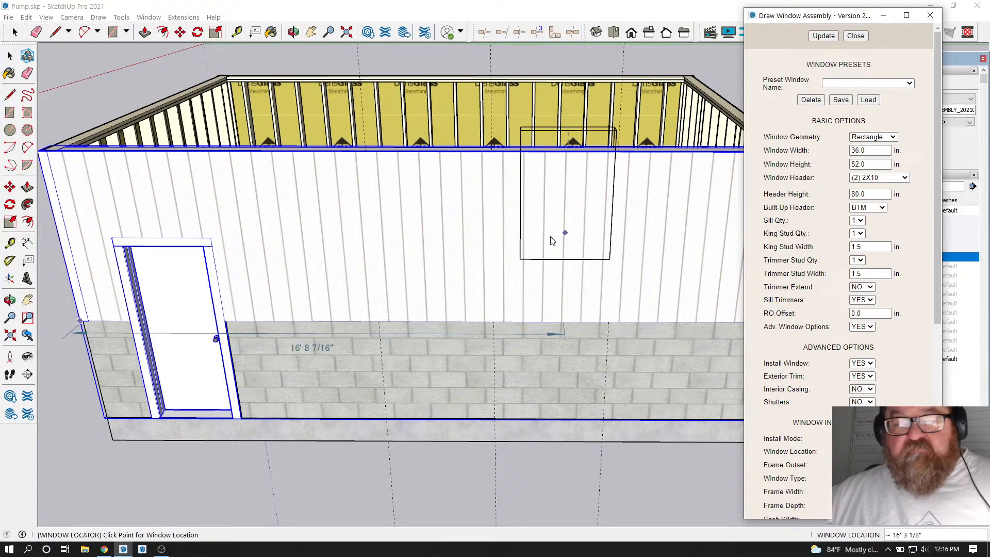
double_click(869, 151)
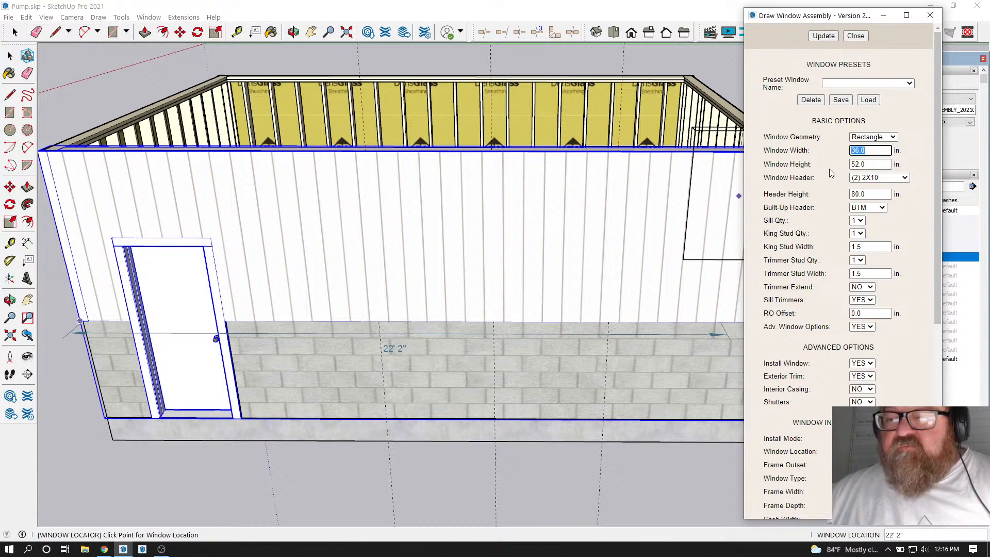
type("3")
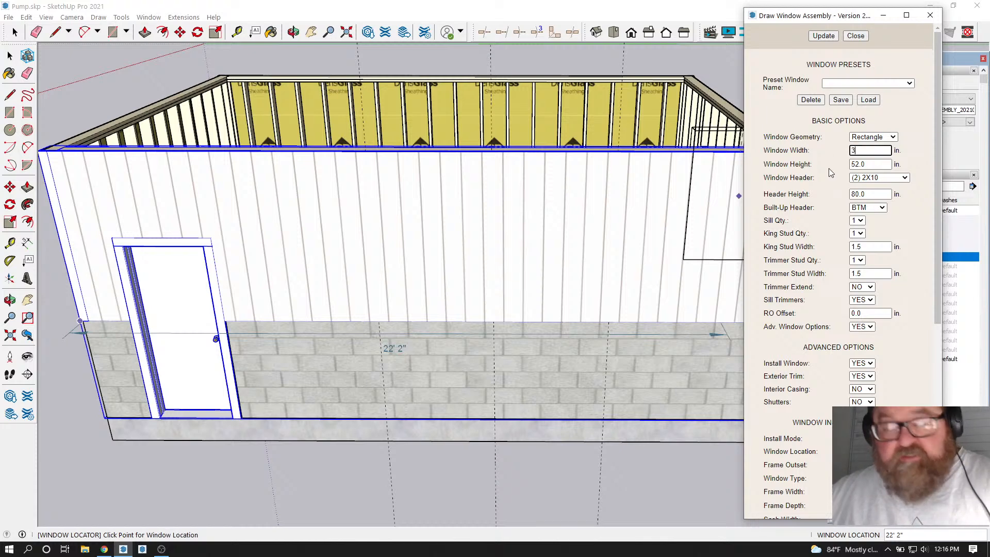
type("2")
left_click(871, 165)
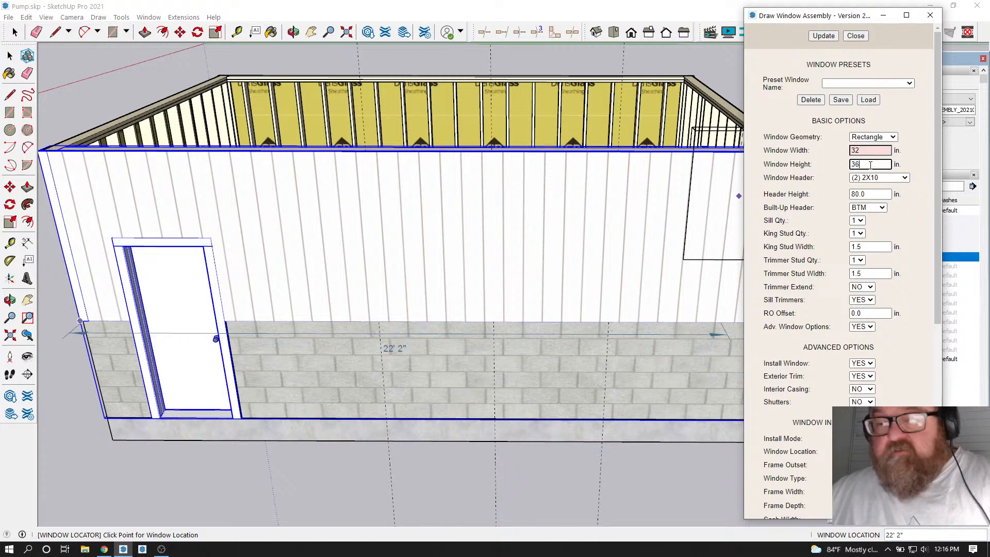
left_click(871, 194)
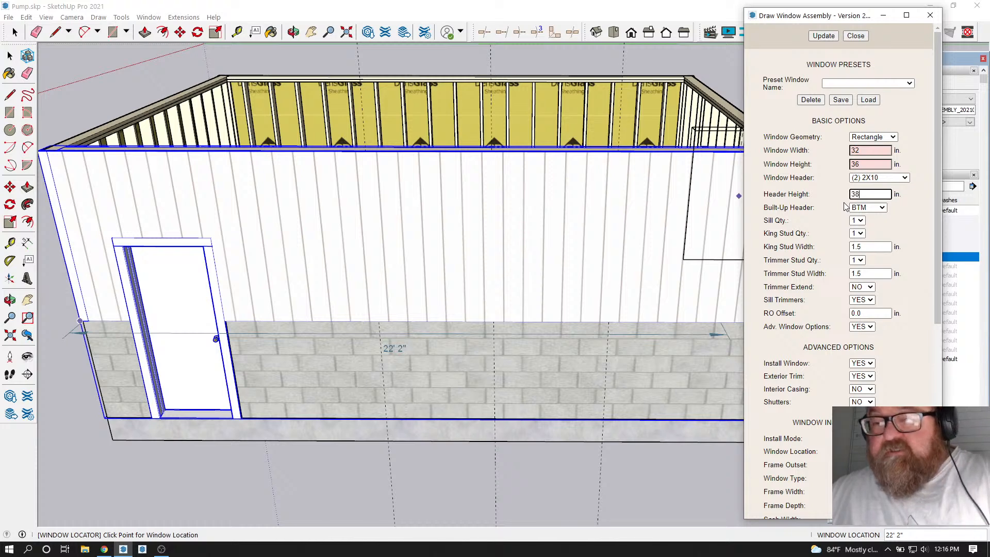
left_click(825, 36)
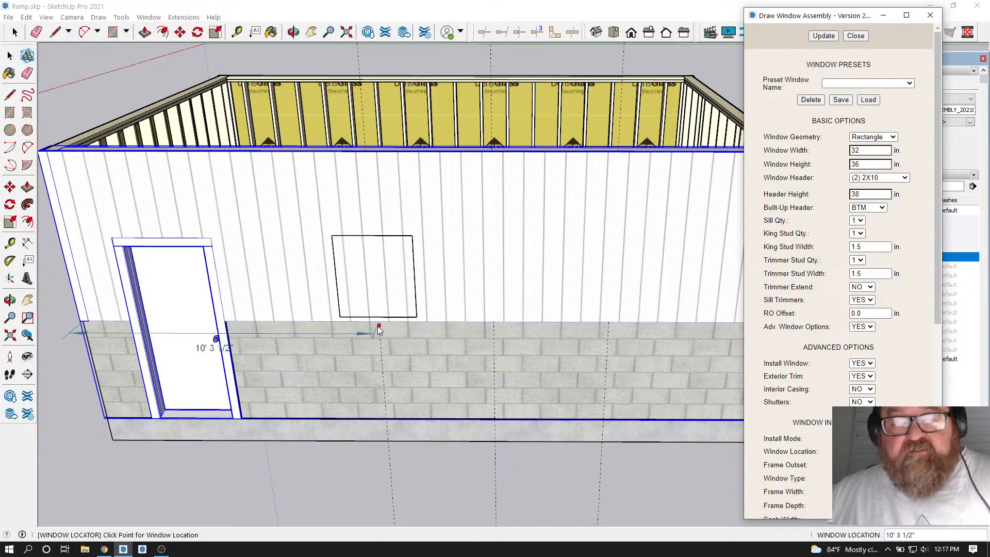
Place three windows in the long wall, one centred on each of the three guides, and finish the window command
left_click(379, 330)
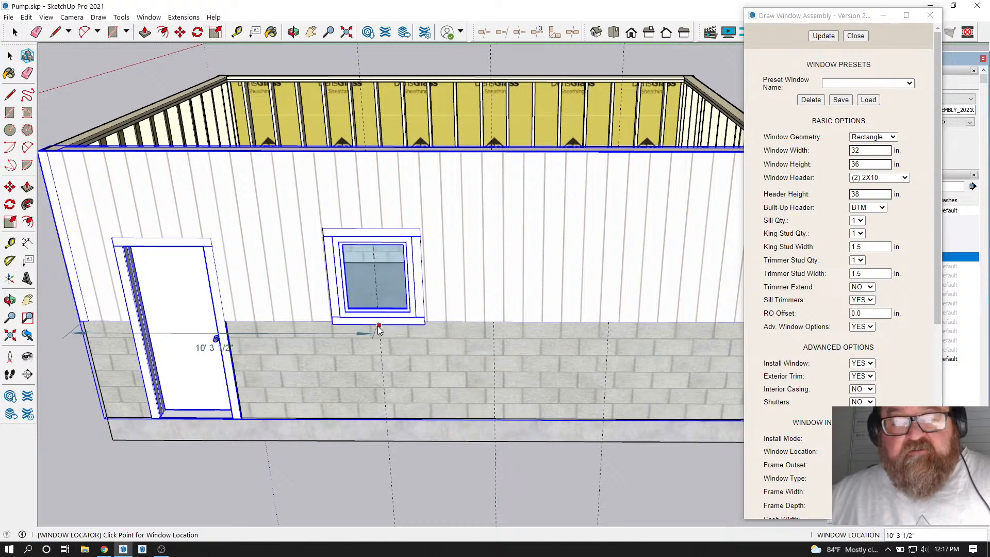
left_click(494, 332)
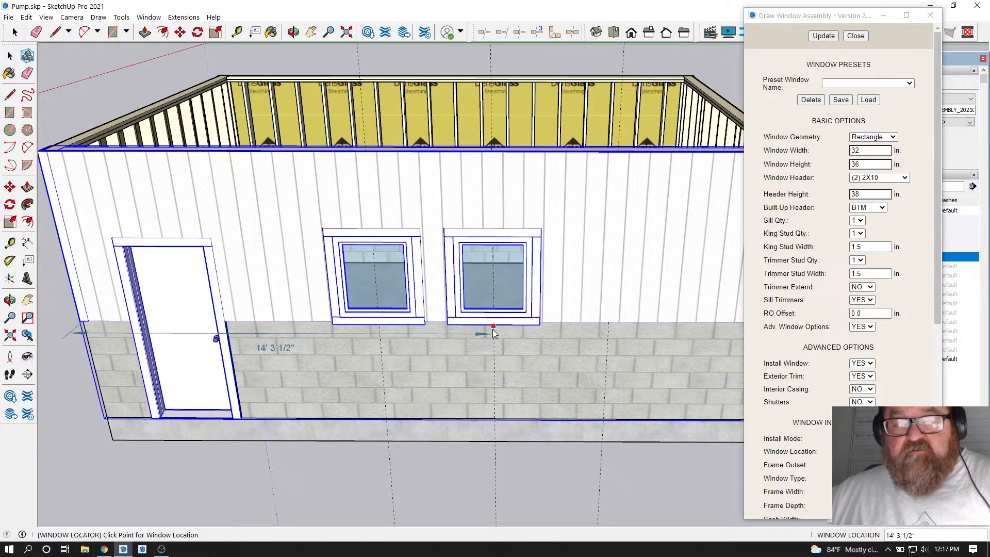
left_click(607, 330)
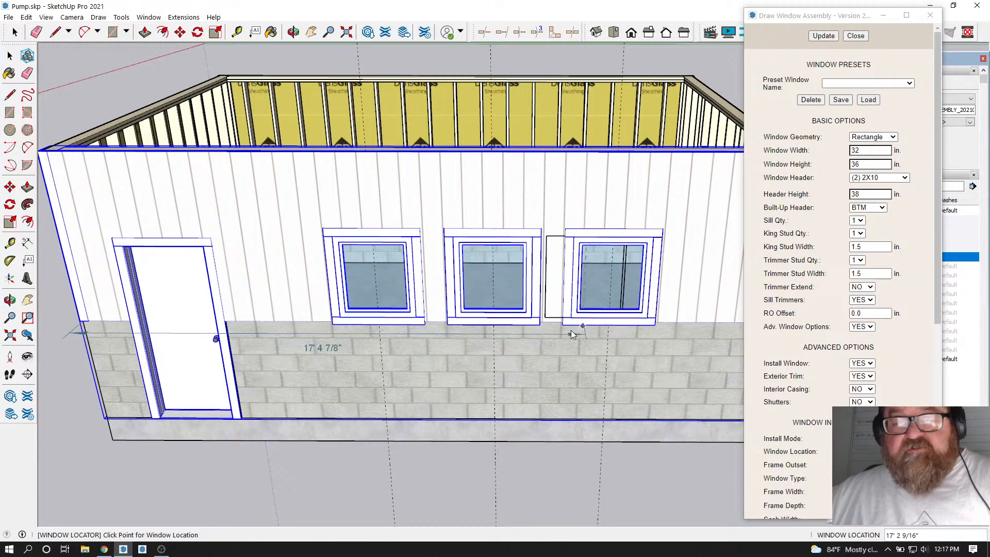
scroll(288, 341, "down", 3)
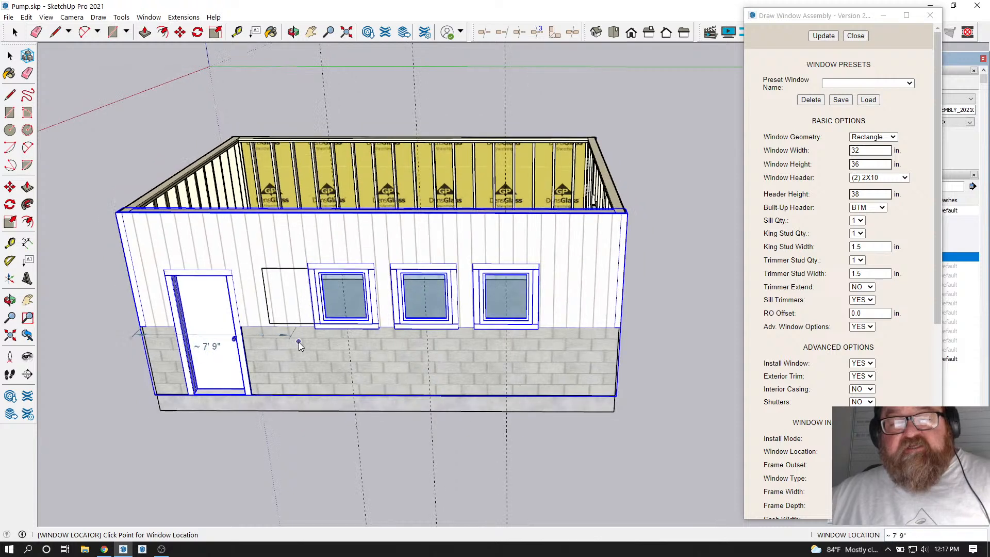
left_click(12, 31)
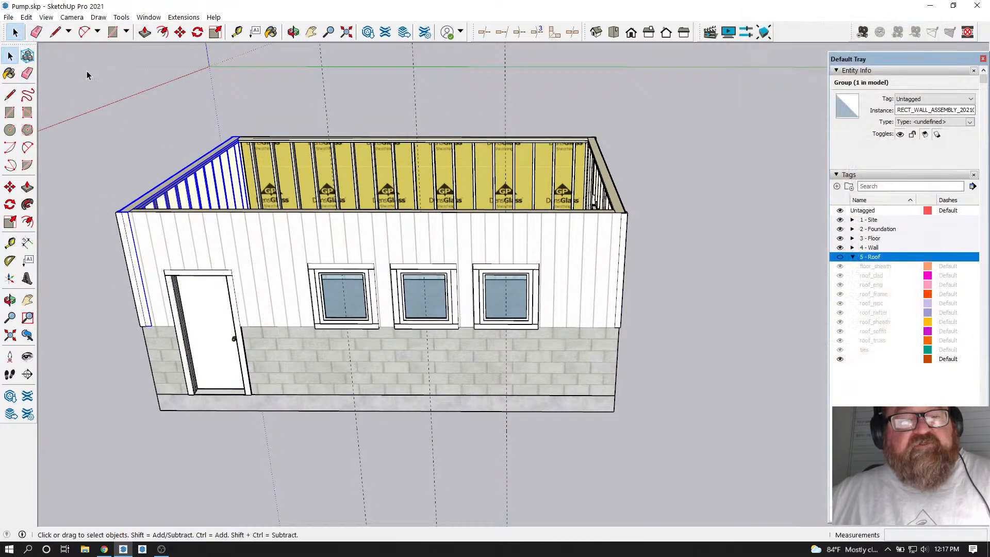
Examine the three windows from outside and inside, including their framing, headers and fit above the block wall
scroll(338, 307, "up", 3)
left_click(293, 32)
left_click_drag(474, 258, 377, 188)
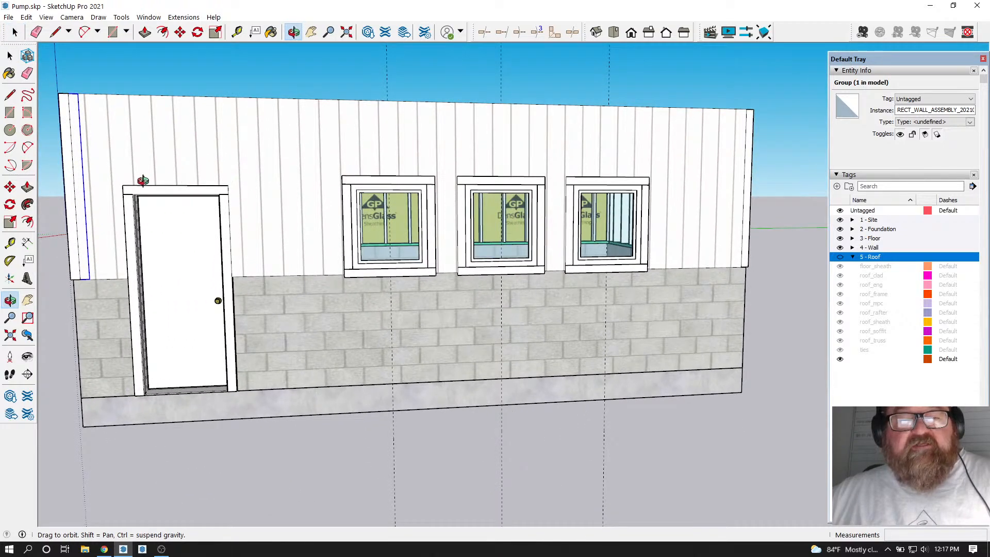
left_click_drag(453, 202, 132, 307)
left_click_drag(456, 149, 388, 222)
scroll(524, 134, "up", 5)
scroll(524, 134, "up", 8)
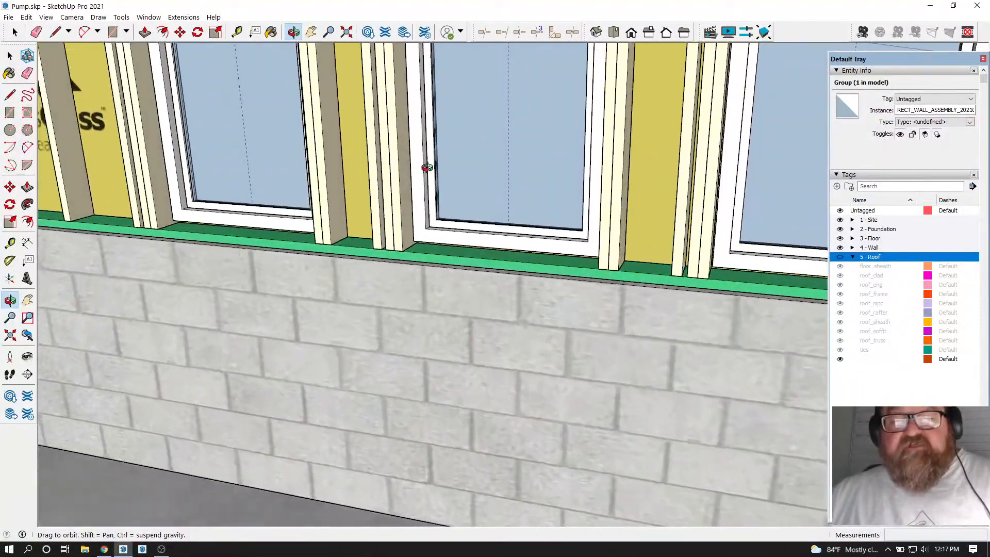
left_click_drag(427, 168, 559, 232)
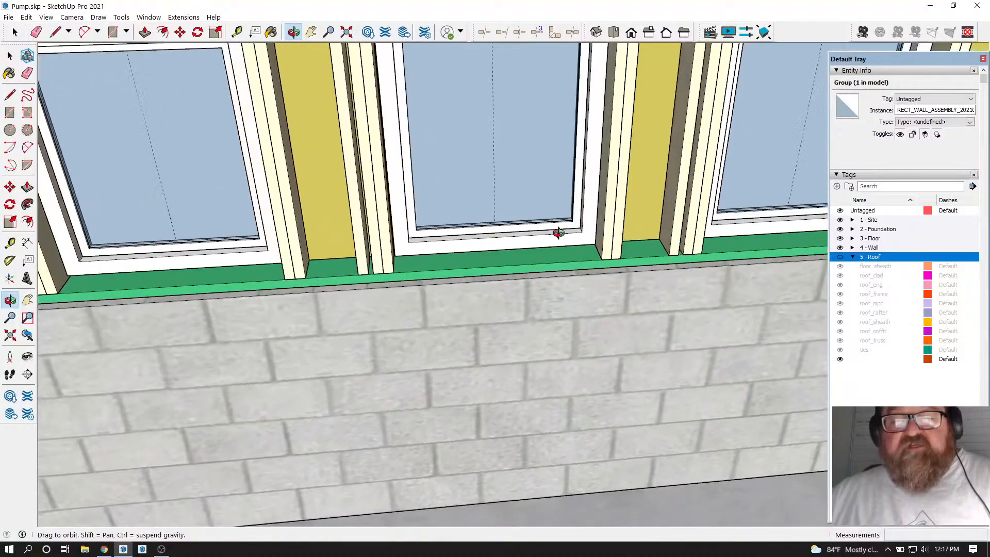
scroll(489, 263, "up", 5)
left_click_drag(576, 264, 307, 159)
left_click_drag(464, 214, 525, 364)
scroll(525, 364, "down", 6)
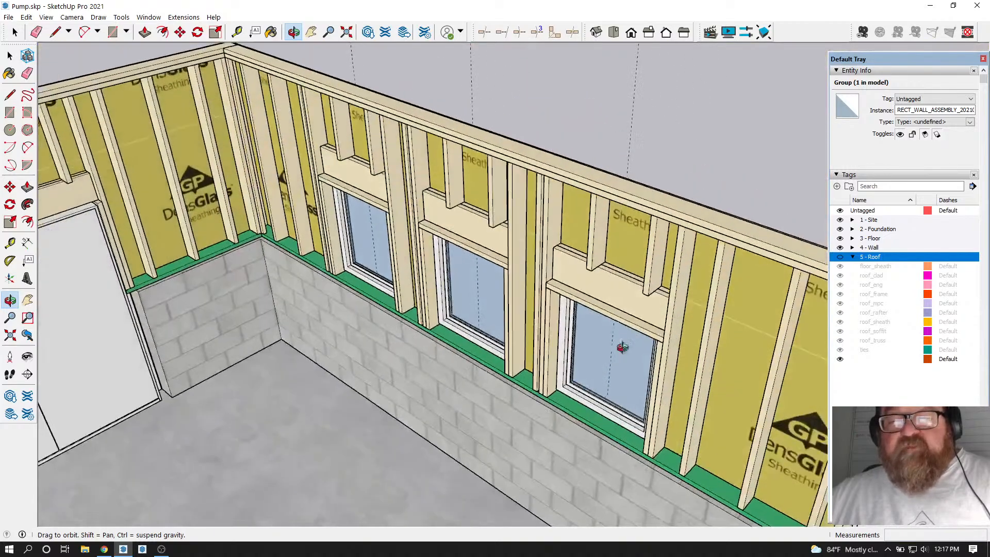
left_click_drag(622, 347, 287, 268)
scroll(368, 235, "up", 5)
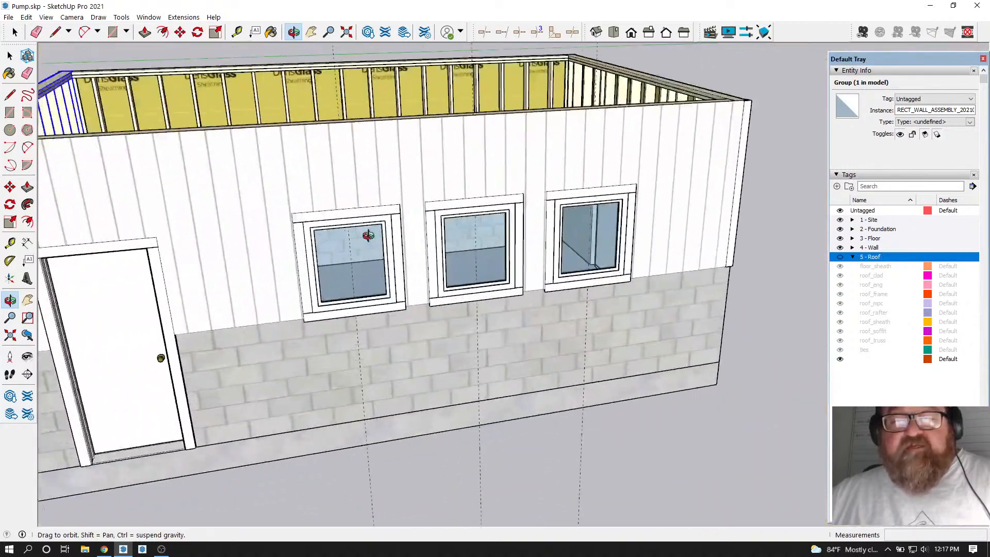
left_click_drag(574, 327, 443, 331)
scroll(634, 361, "down", 3)
left_click_drag(634, 361, 517, 253)
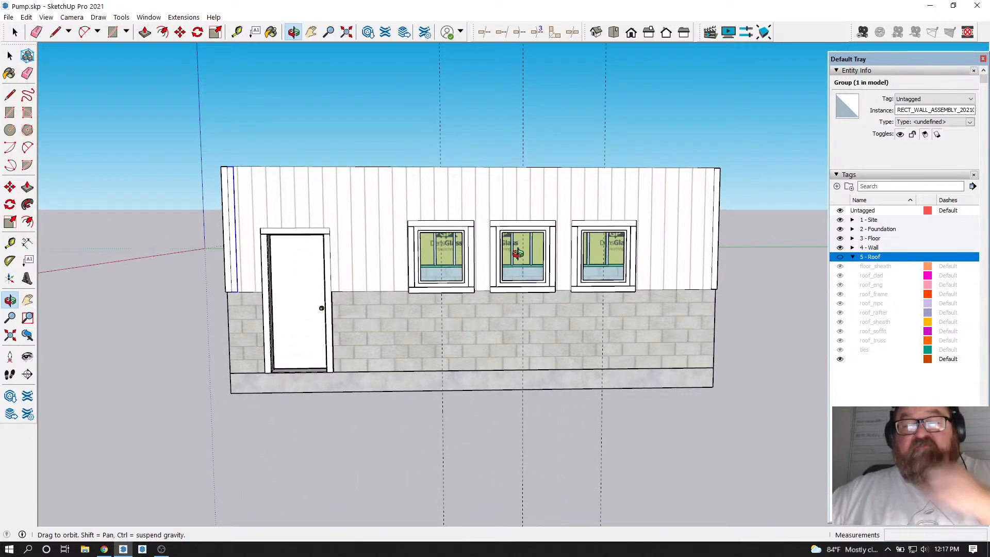
left_click_drag(479, 302, 479, 383)
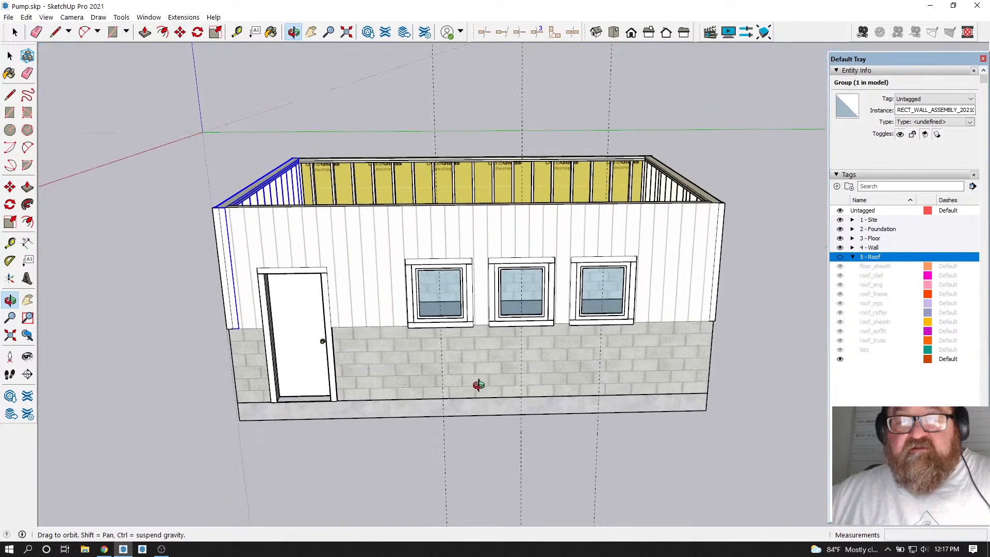
scroll(429, 230, "up", 4)
scroll(491, 265, "down", 3)
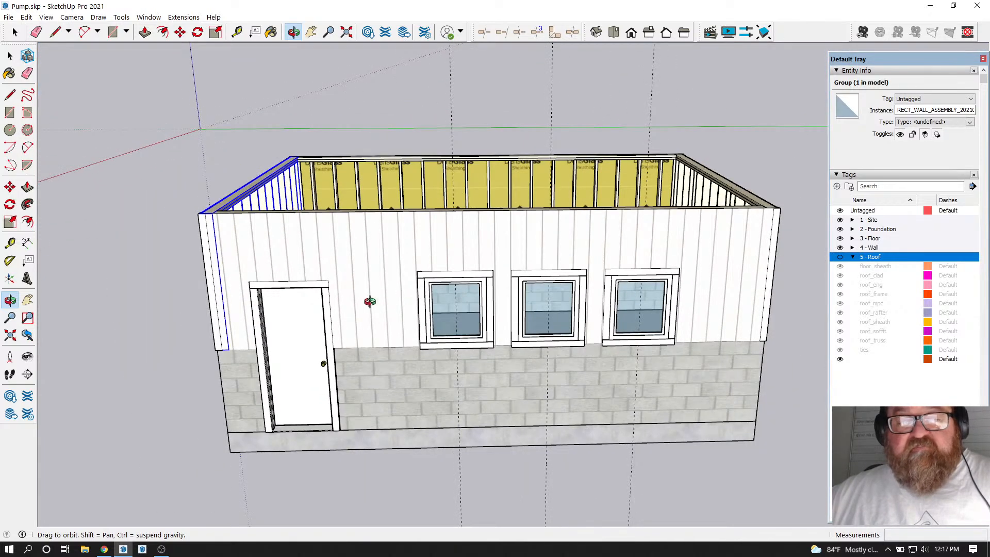
Measure along the base of the long wall from the corner by the door toward the opposite corner
left_click(237, 33)
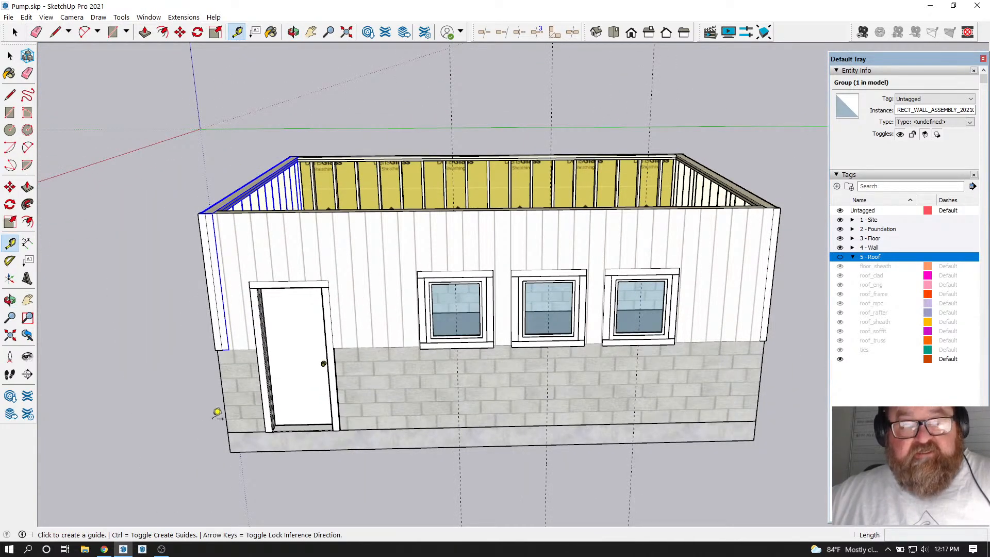
left_click(229, 442)
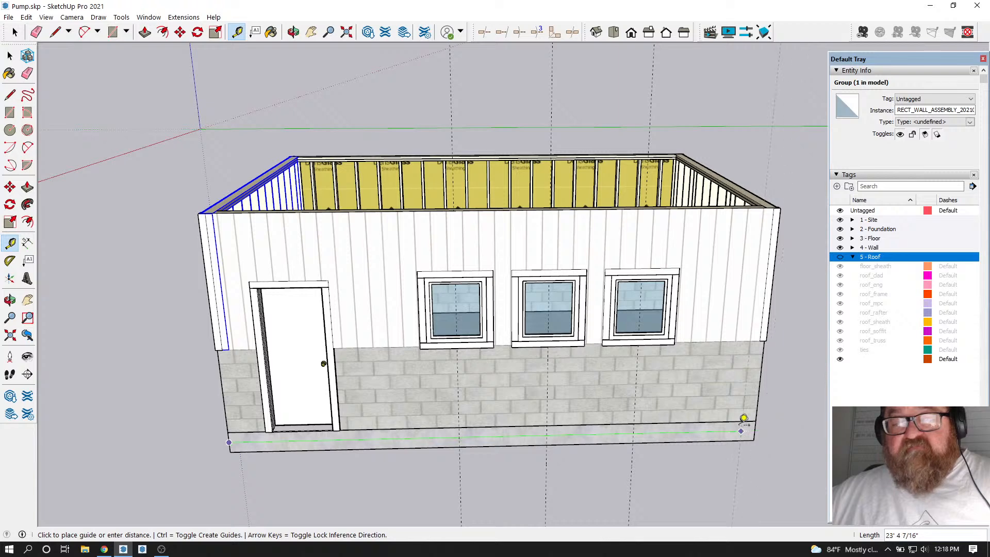
key("Escape")
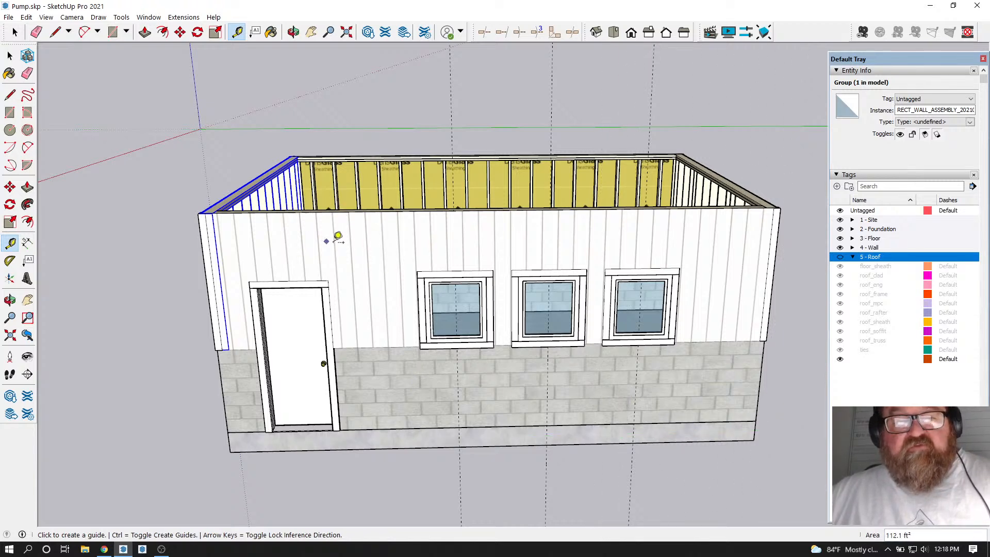
Draw a 24' line on the ground parallel to the long wall, with connecting lines back to both base corners
left_click(54, 32)
scroll(405, 187, "down", 3)
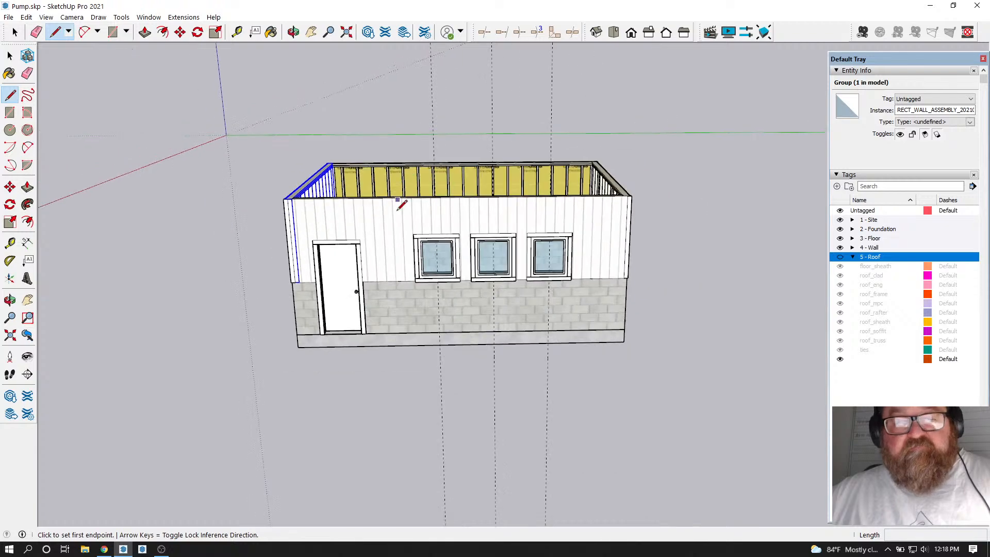
left_click(292, 32)
left_click_drag(327, 91, 424, 391)
left_click(59, 34)
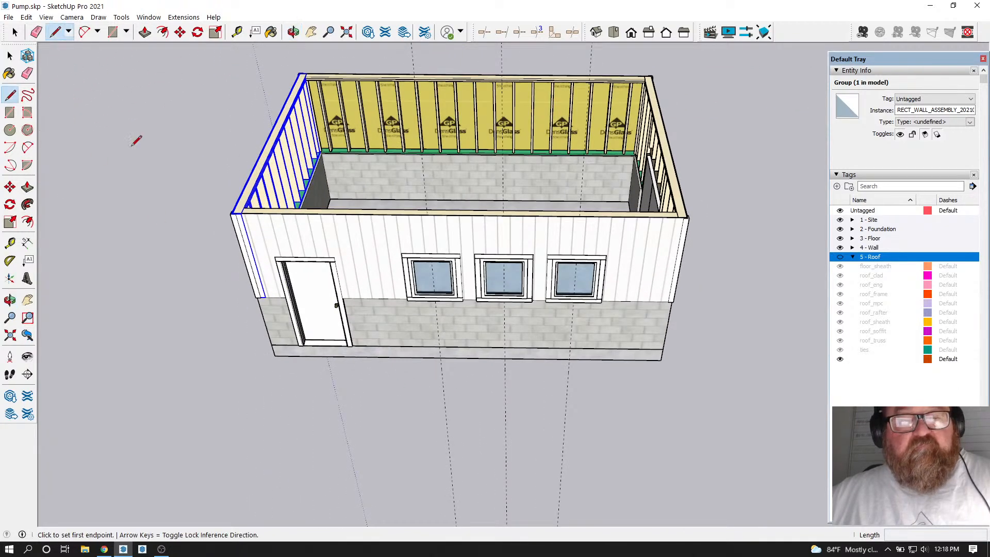
left_click(275, 356)
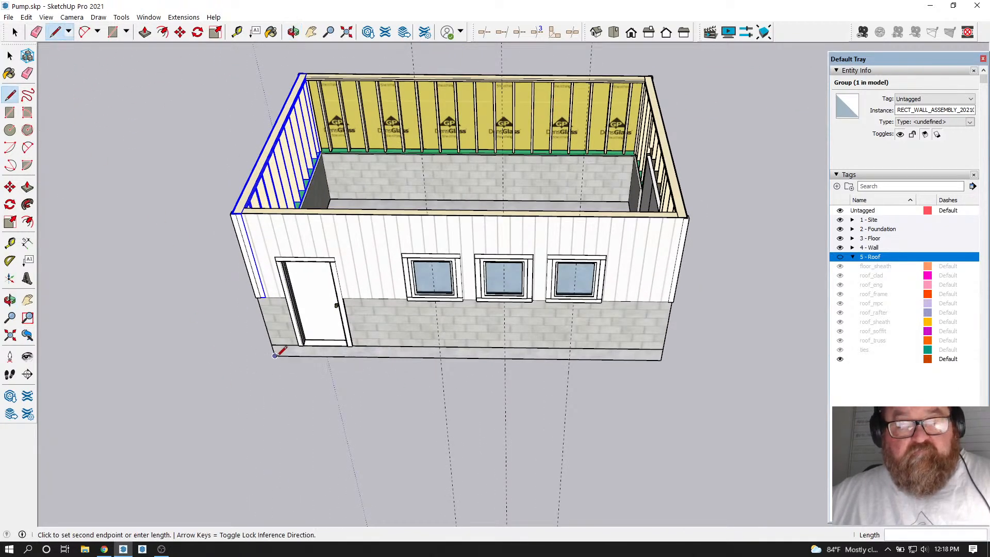
left_click(254, 417)
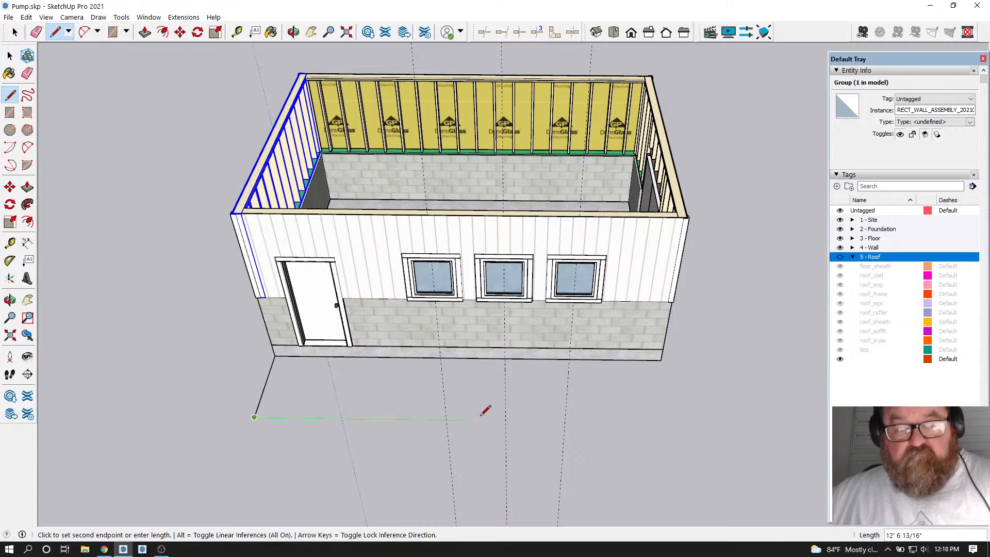
left_click(662, 360)
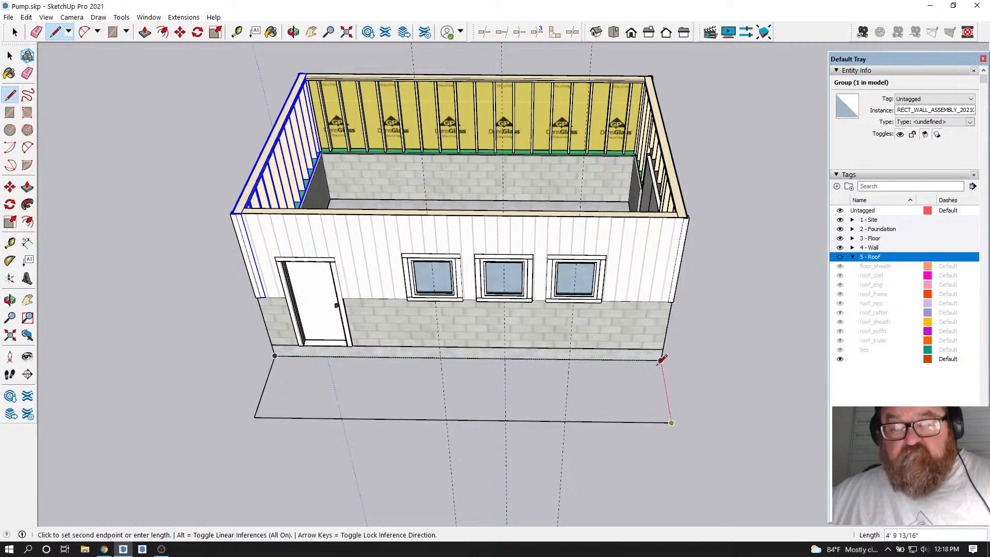
Erase the two connecting lines and divide the remaining ground line into 5 equal segments
left_click(36, 32)
left_click(259, 384)
left_click(15, 32)
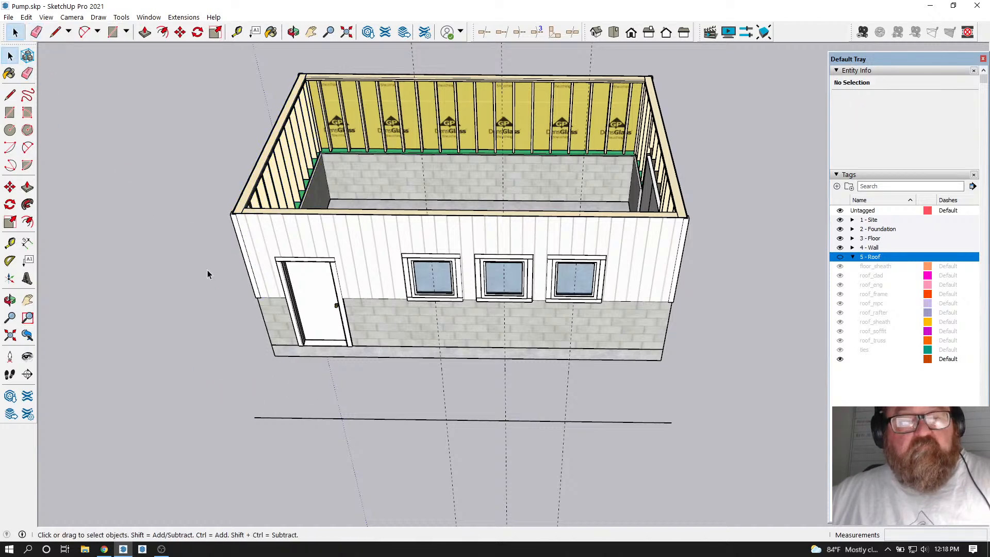
right_click(345, 417)
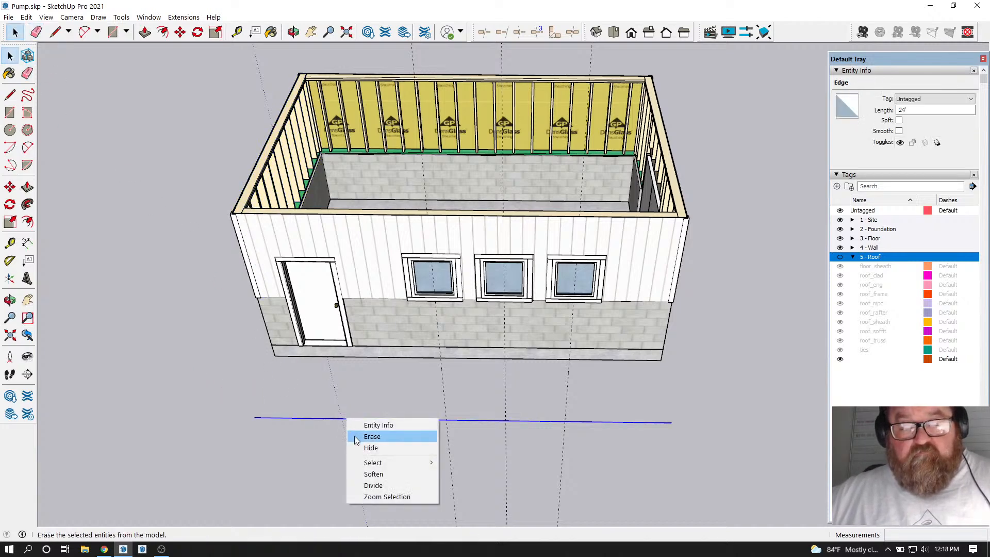
left_click(373, 485)
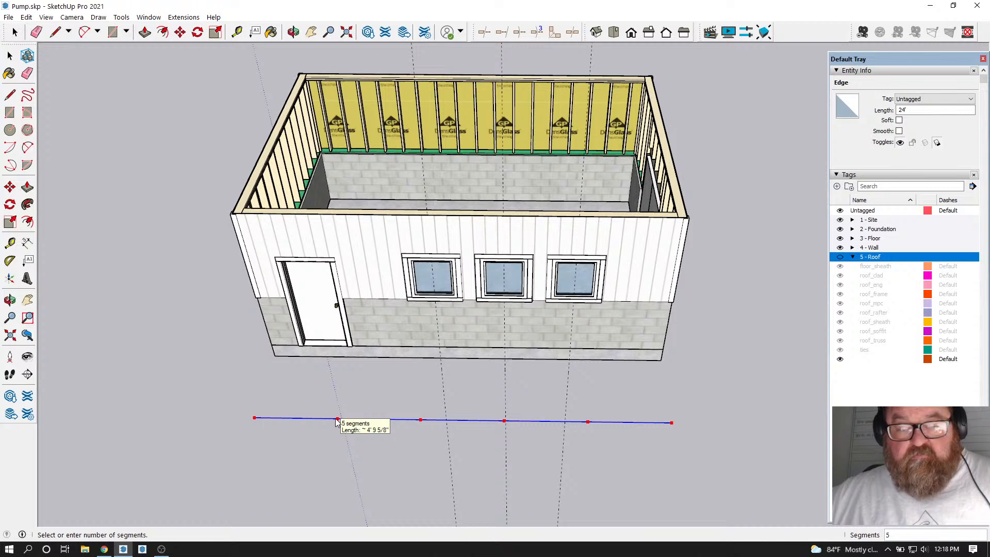
left_click(336, 420)
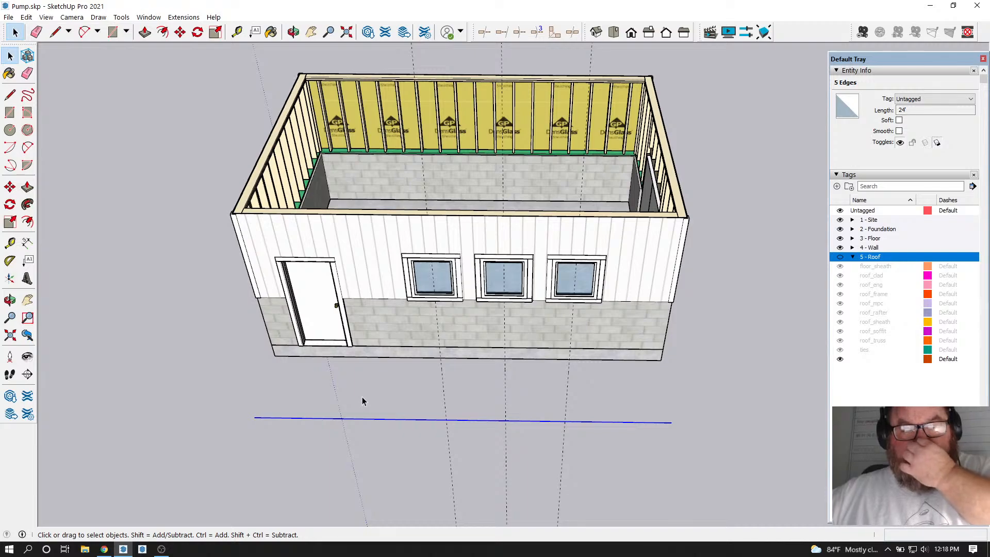
Erase the three old guides running through the centres of the long wall's windows
left_click(294, 32)
left_click_drag(397, 250, 366, 261)
scroll(420, 228, "down", 2)
left_click_drag(425, 271, 433, 230)
scroll(437, 260, "up", 5)
scroll(443, 253, "down", 3)
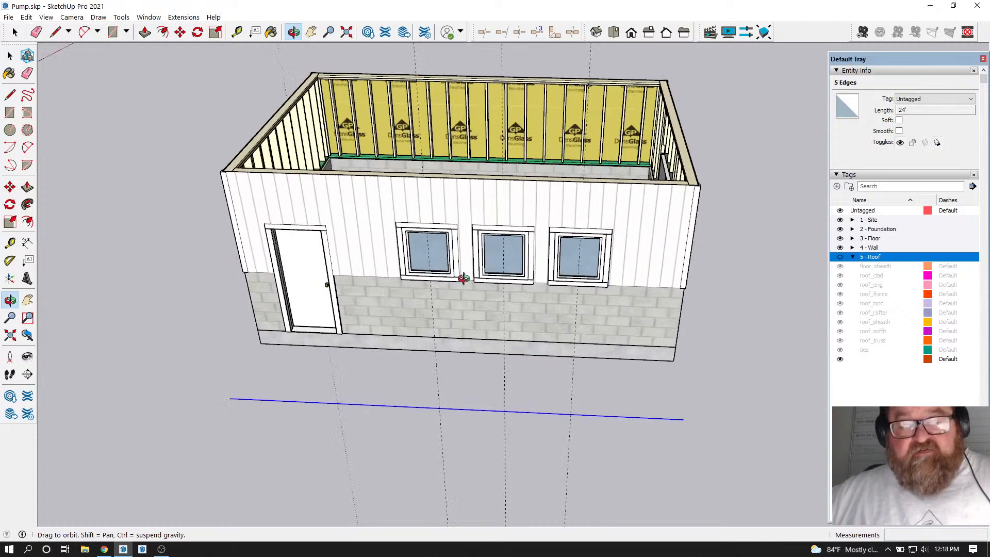
left_click(36, 33)
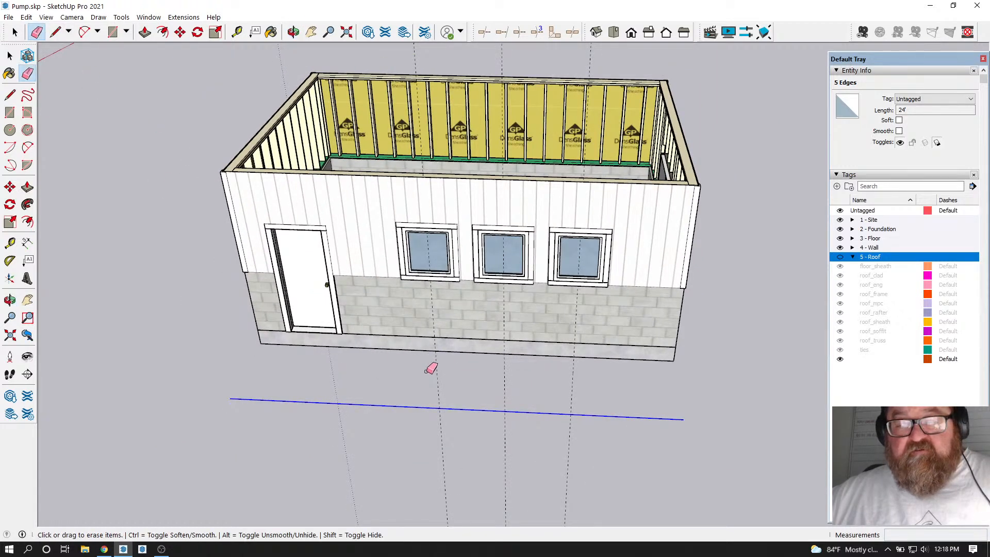
left_click_drag(427, 371, 594, 380)
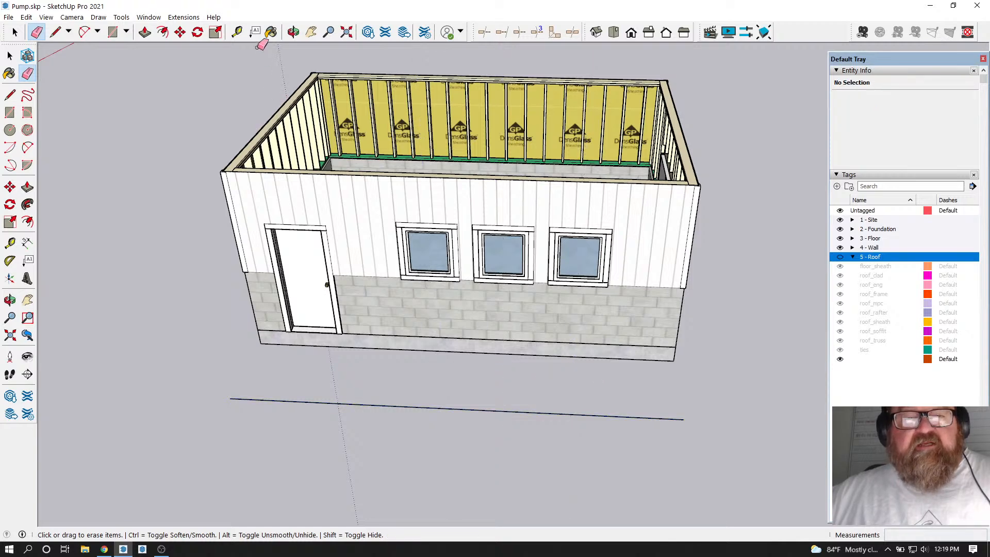
Place a guide parallel to the short end wall through the ground line's first division point on the door side
left_click(236, 32)
left_click(291, 34)
left_click_drag(396, 297, 463, 183)
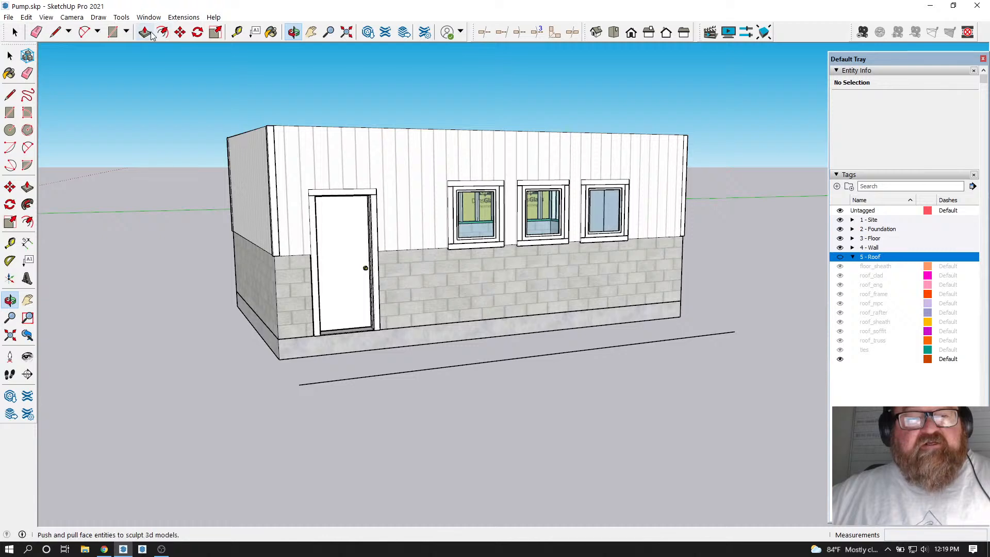
left_click(235, 34)
left_click(255, 328)
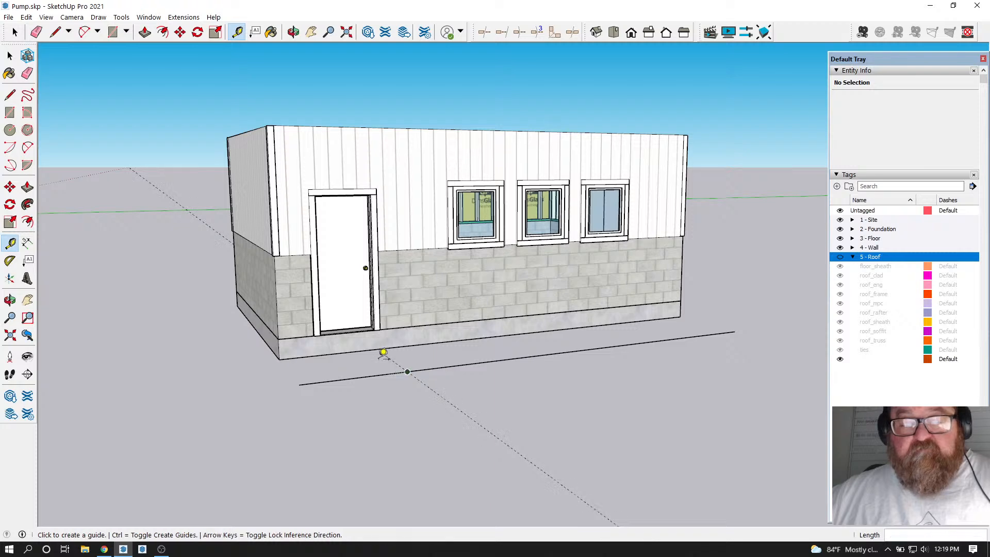
Place three more parallel guides through the ground line's second, third and fourth division points
left_click(293, 32)
left_click_drag(387, 159, 309, 438)
left_click(237, 32)
left_click(330, 384)
left_click(414, 411)
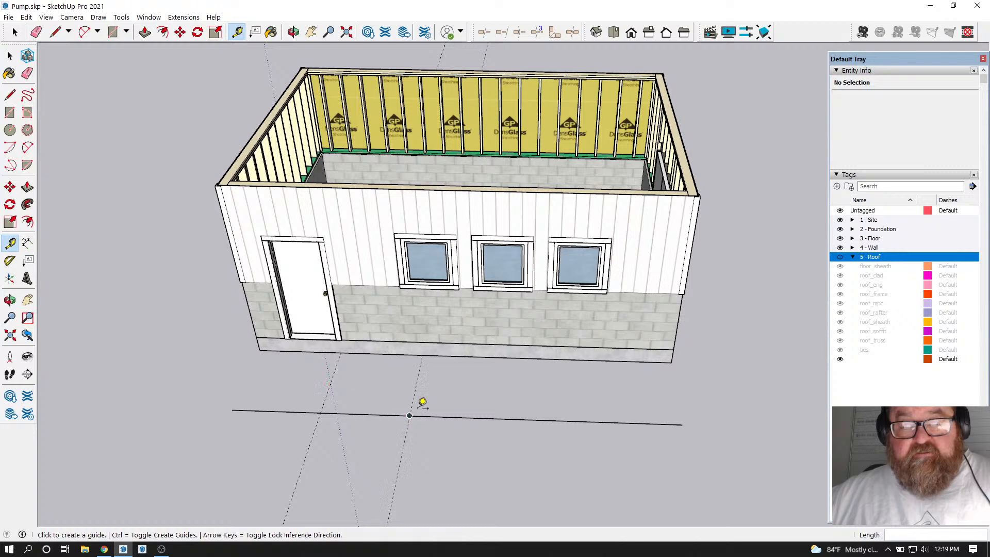
left_click(413, 399)
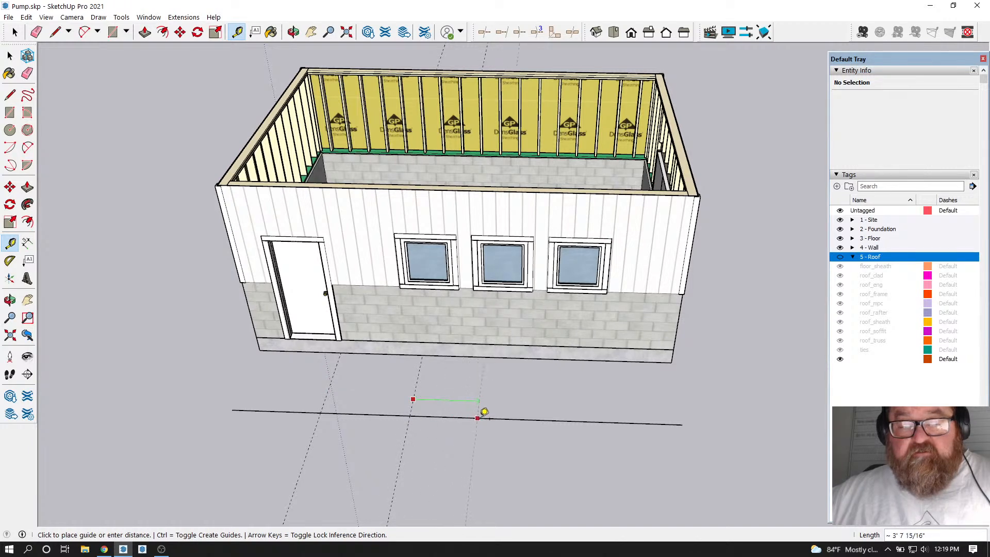
left_click(502, 413)
left_click(501, 404)
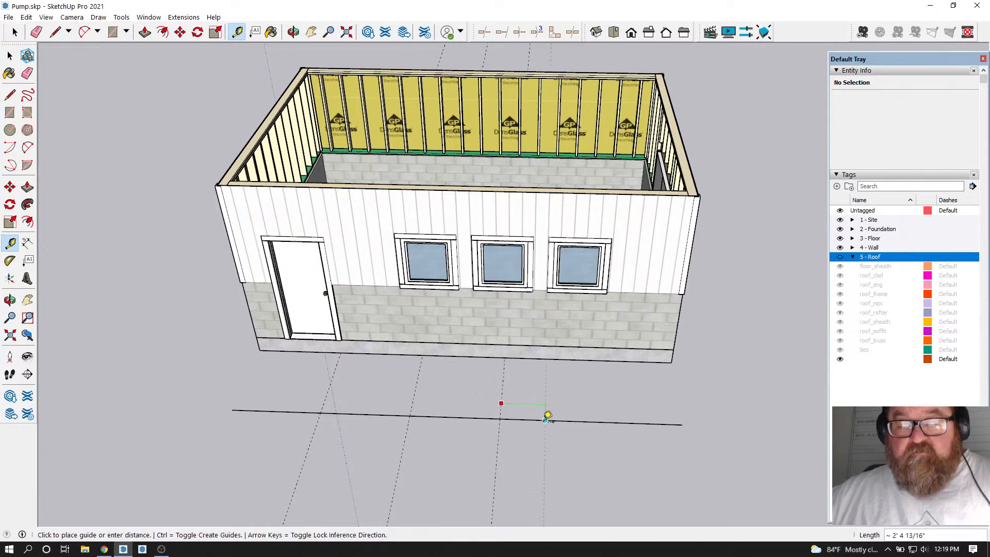
left_click(592, 412)
Measure from the last guide to the ground line's far end and from the first guide toward its door-side end
left_click(590, 413)
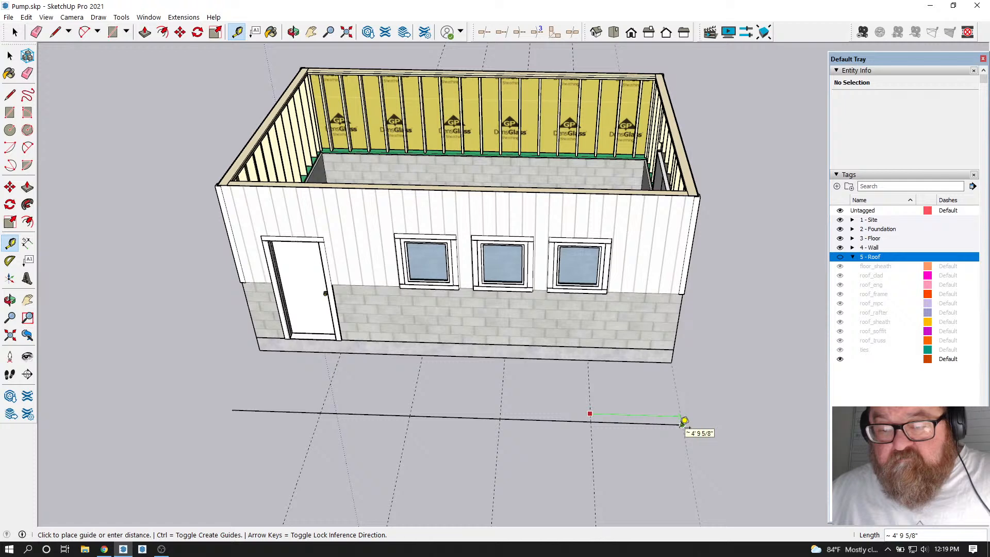
left_click(330, 392)
left_click(326, 395)
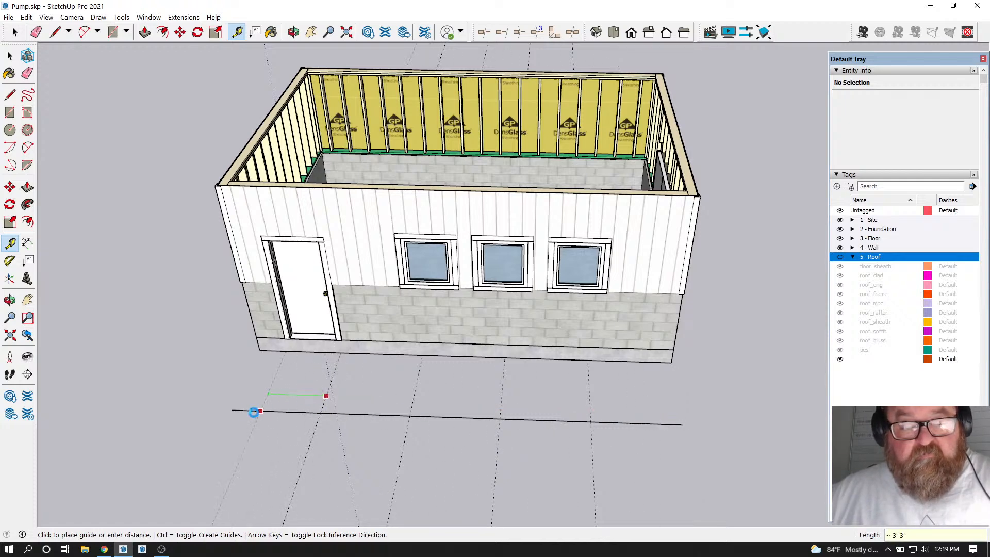
key("Escape")
Delete the window opening nearest the door from the long wall with Medeek Wall
scroll(234, 411, "down", 3)
scroll(387, 382, "up", 3)
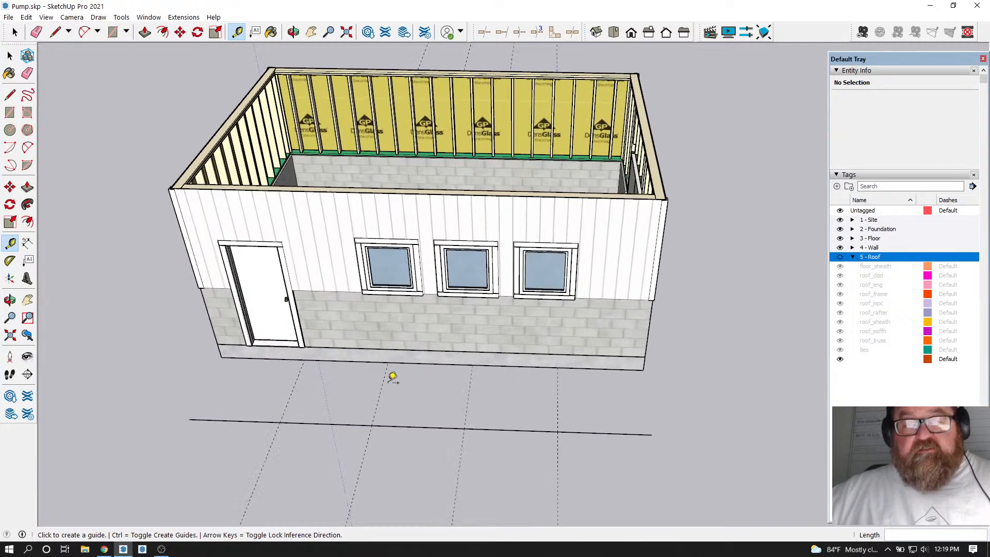
scroll(393, 377, "up", 2)
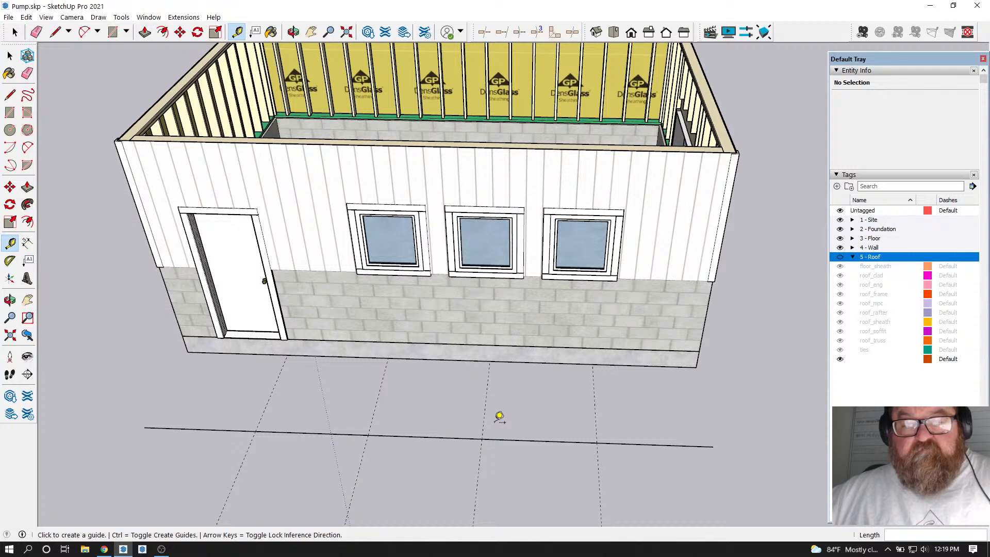
left_click(184, 17)
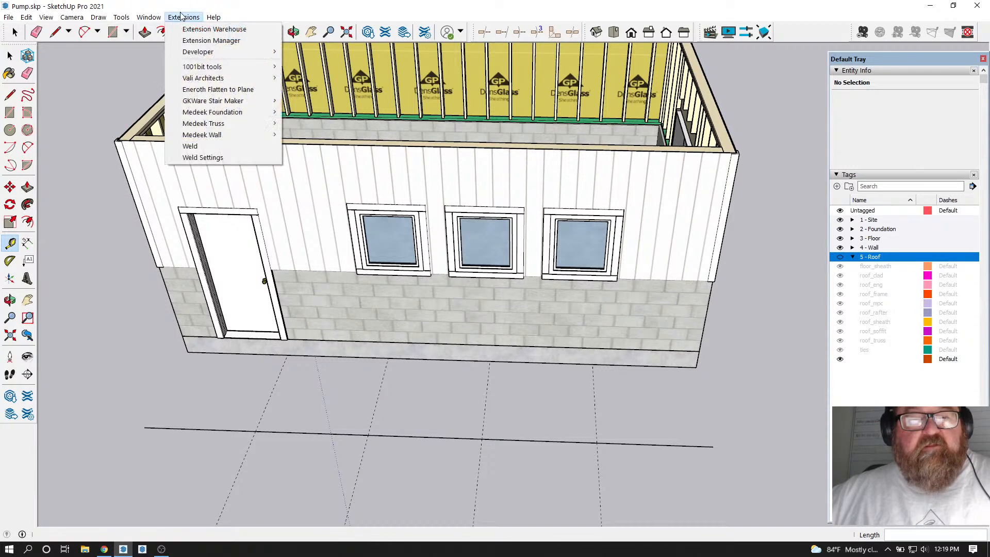
mouse_move(215, 137)
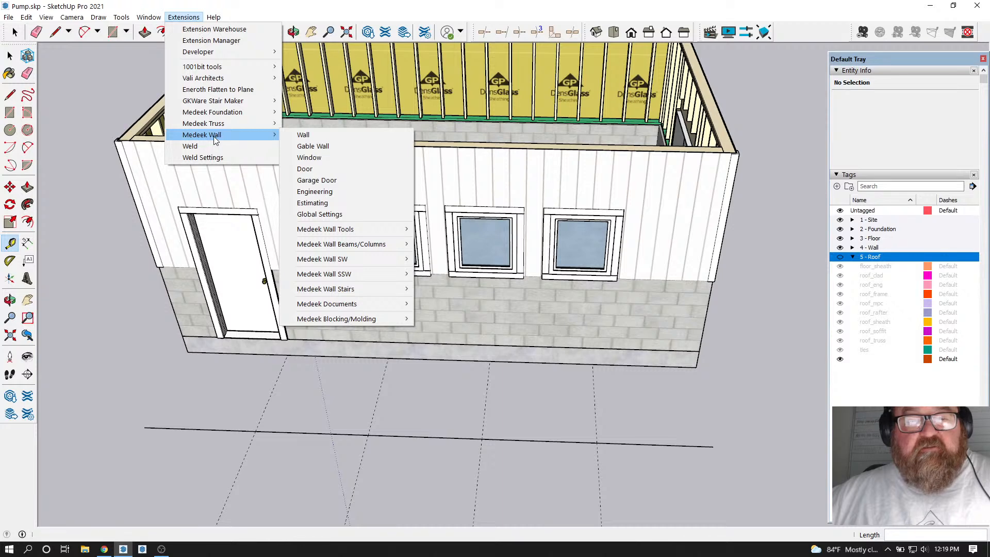
mouse_move(326, 230)
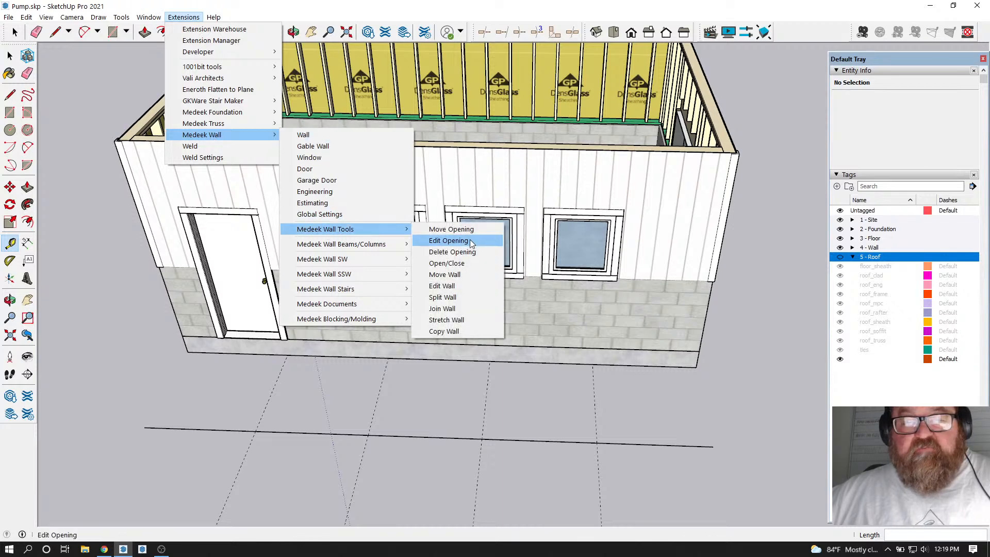
left_click(472, 251)
left_click(394, 231)
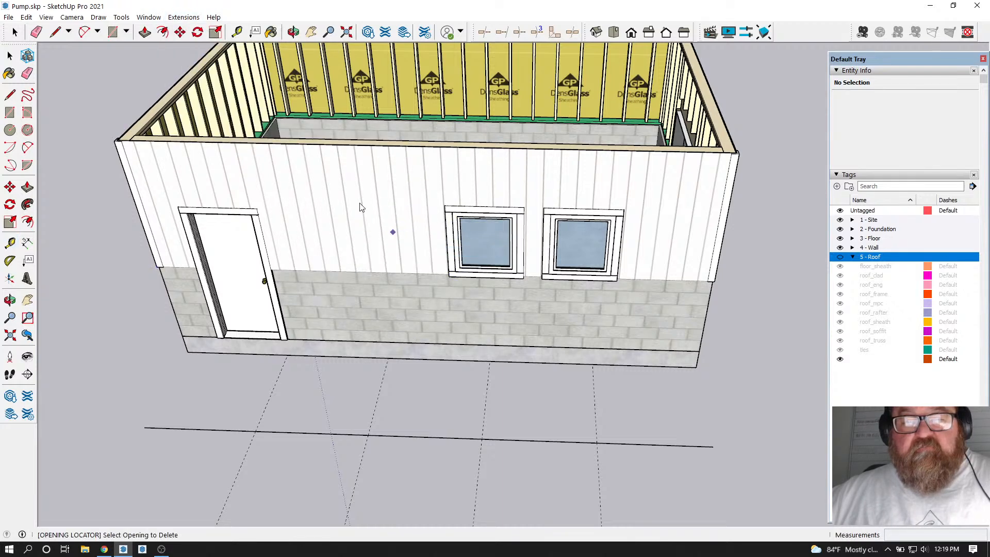
Delete the middle window opening from the long wall
left_click(184, 17)
mouse_move(216, 137)
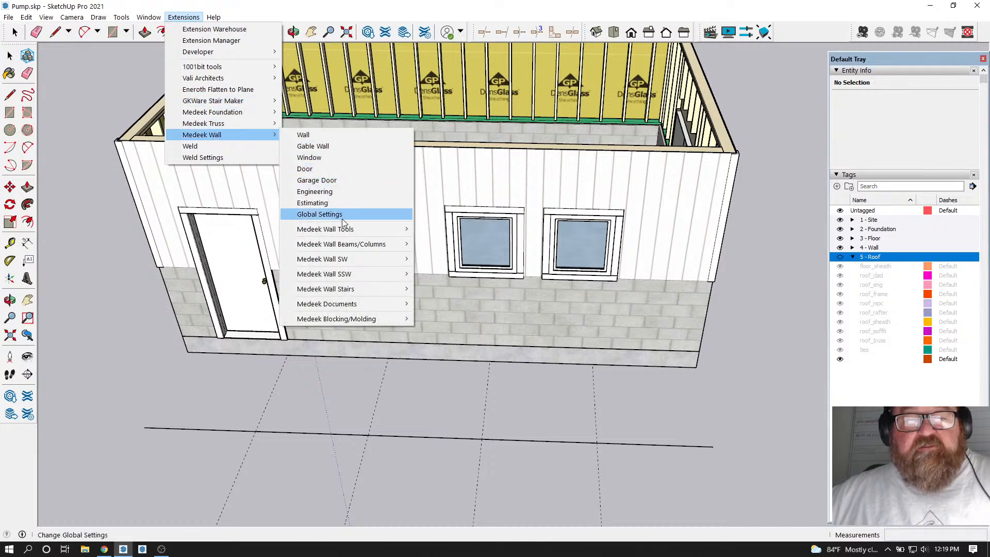
mouse_move(343, 230)
left_click(453, 252)
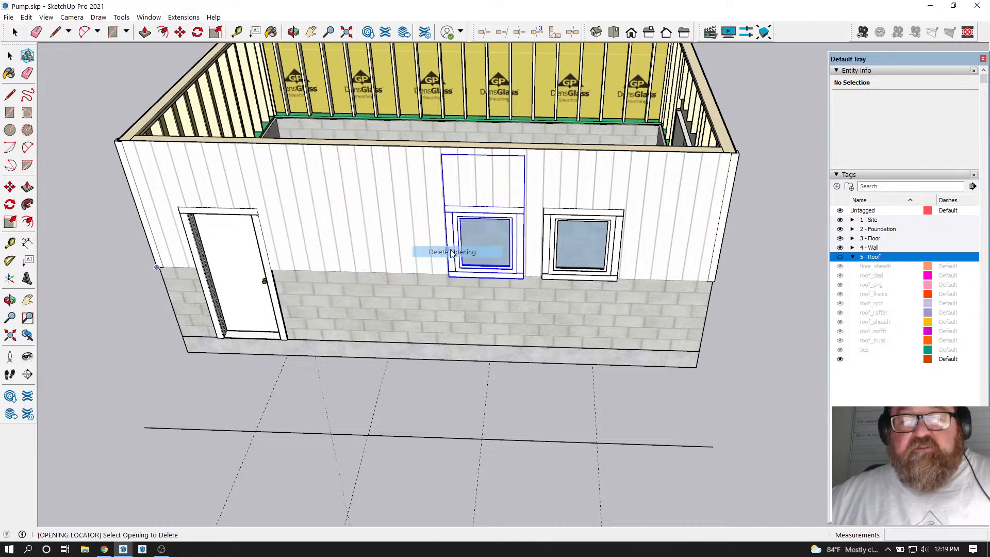
left_click(491, 251)
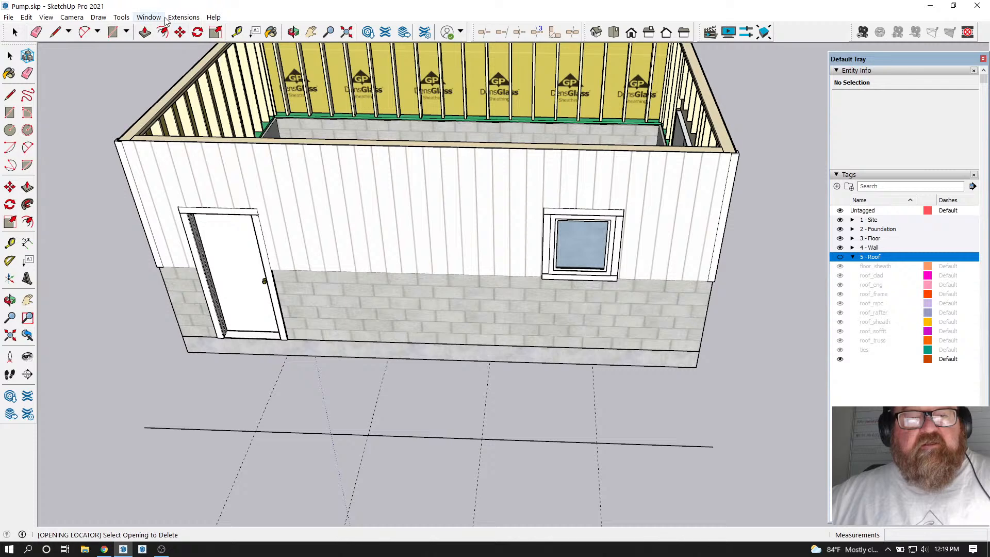
Delete the remaining window opening farthest from the door in the long wall
left_click(184, 18)
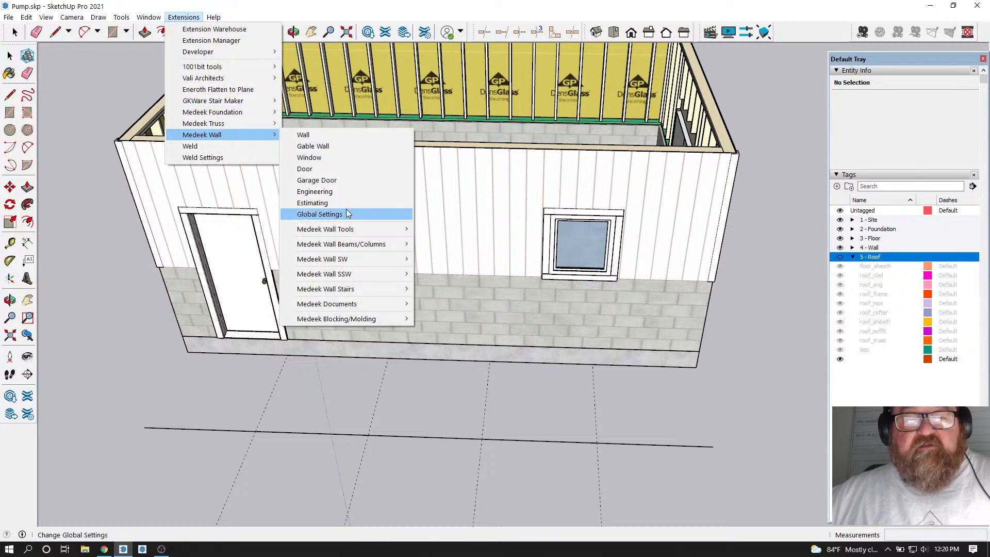
mouse_move(352, 233)
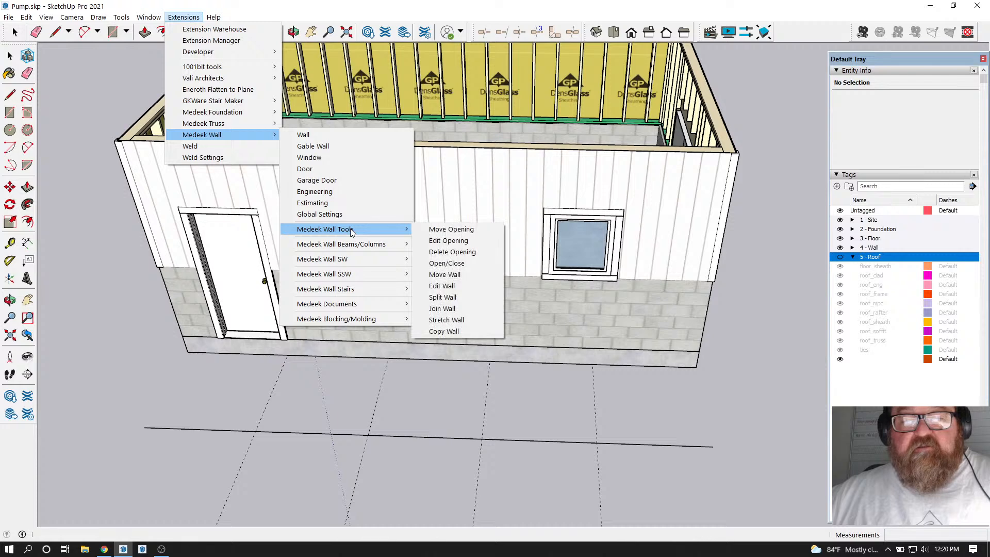
left_click(452, 252)
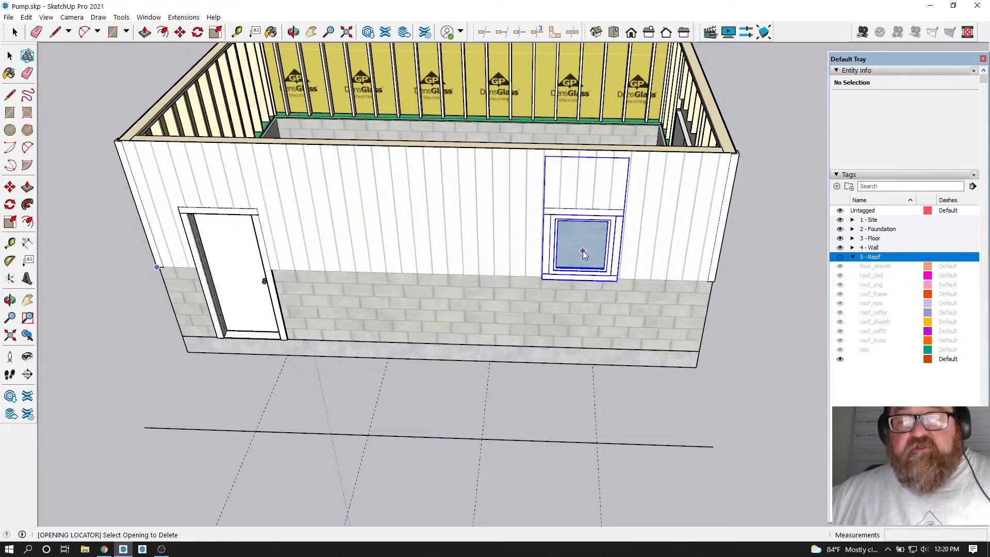
left_click(583, 253)
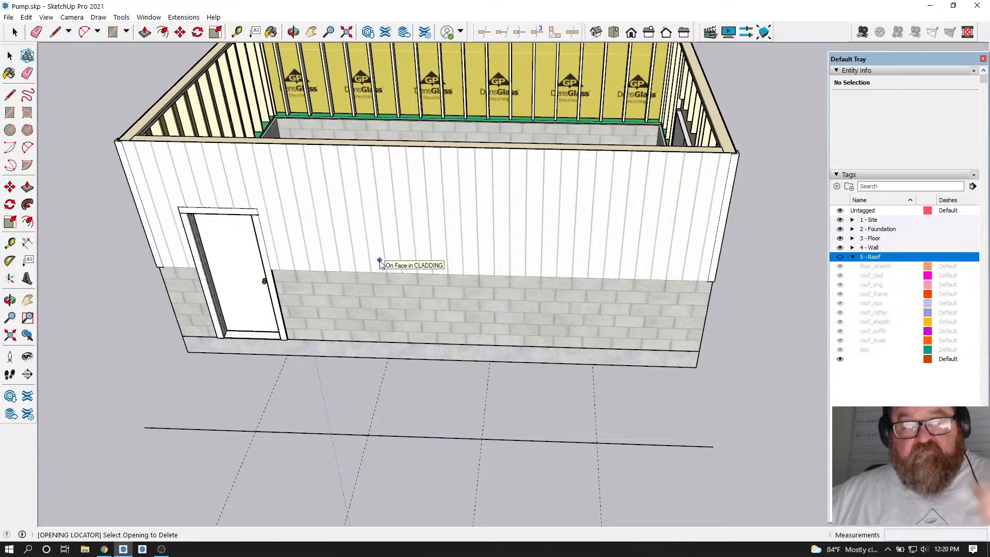
Start a Medeek Wall window on the long wall with the door and set its header height to 36 in
left_click(186, 17)
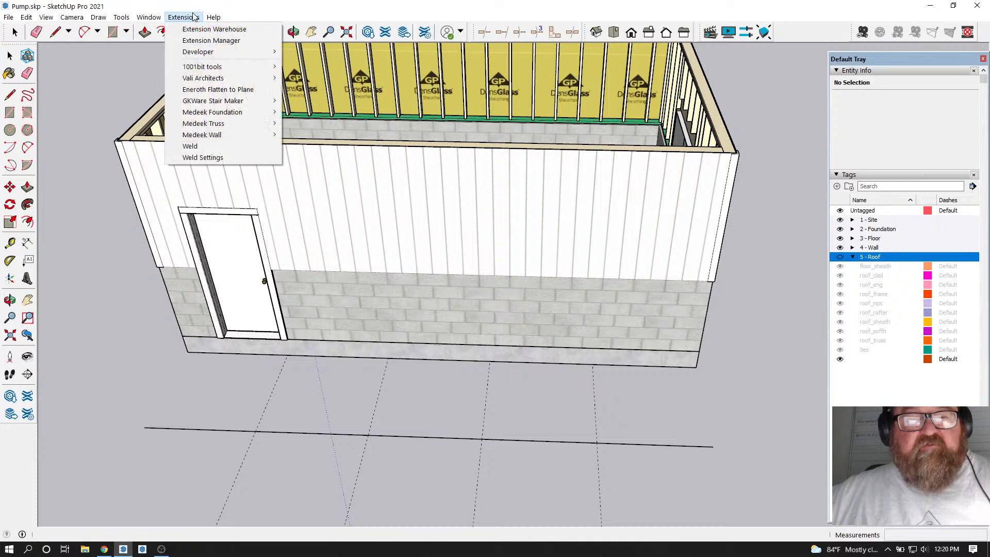
mouse_move(209, 138)
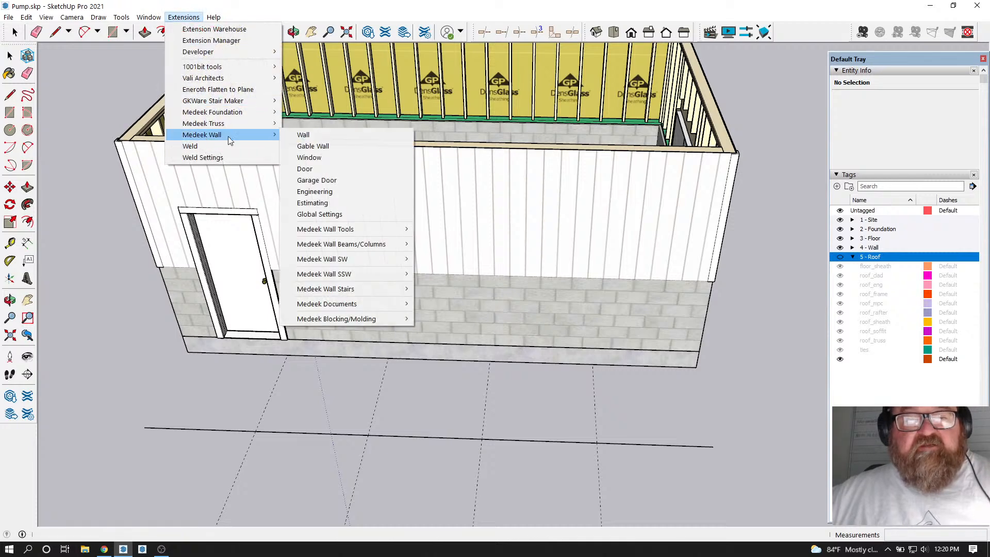
left_click(336, 158)
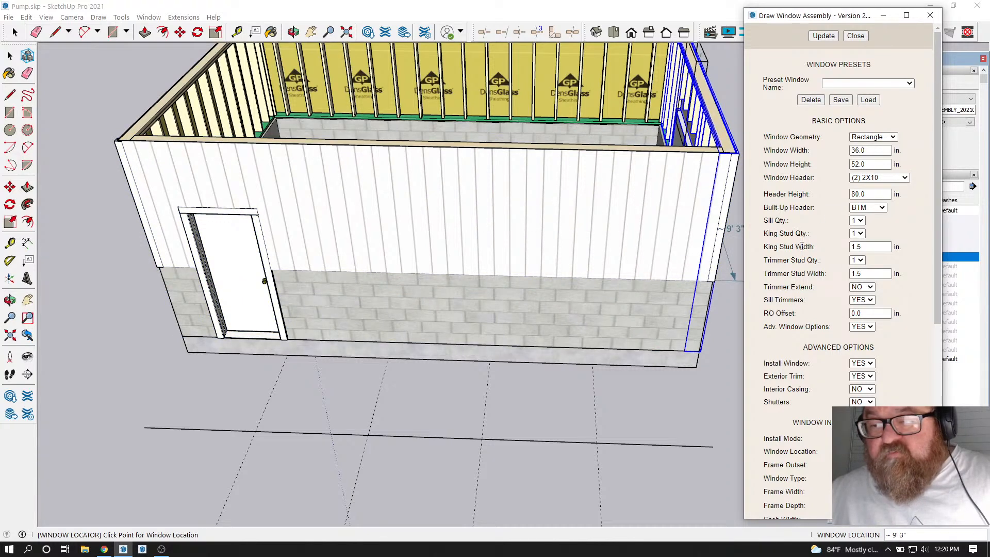
double_click(850, 195)
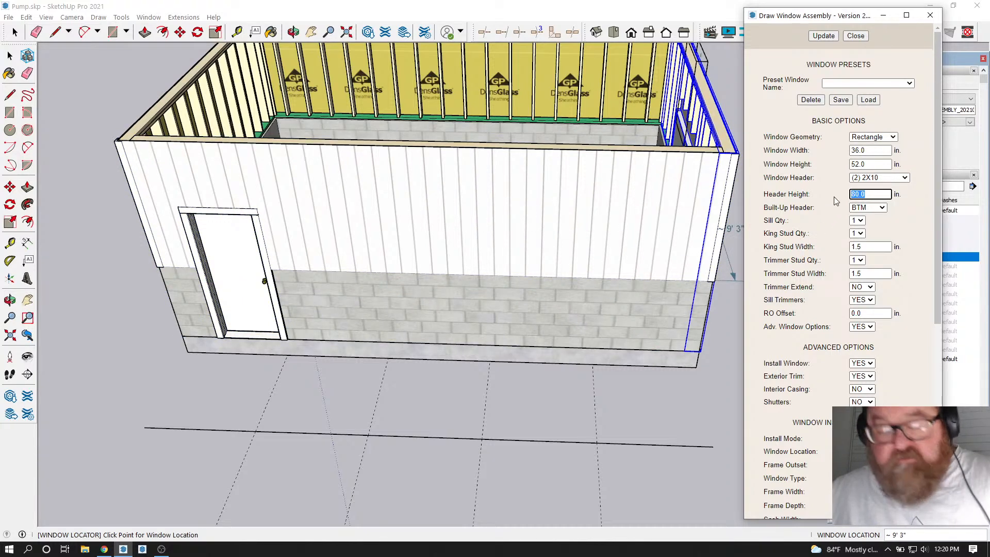
type("36")
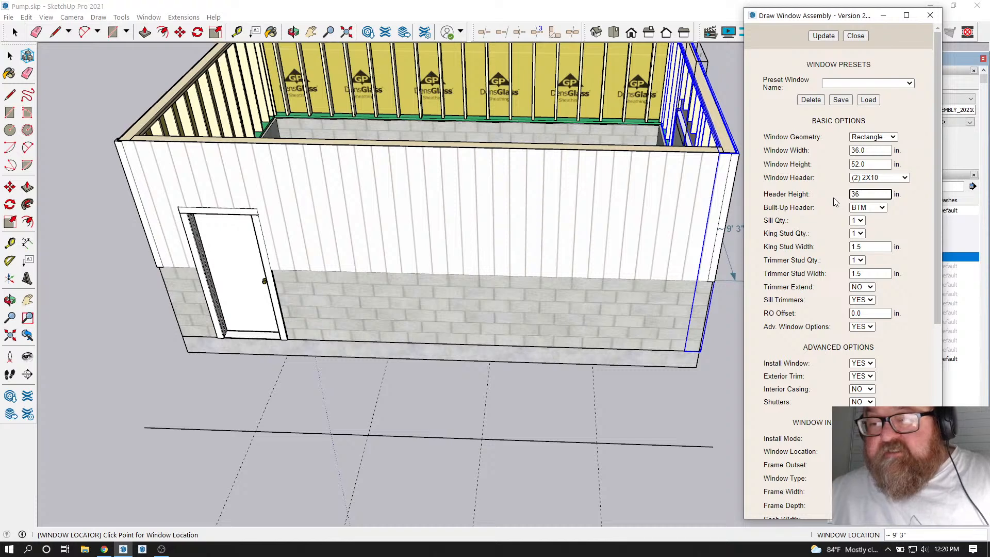
left_click(824, 36)
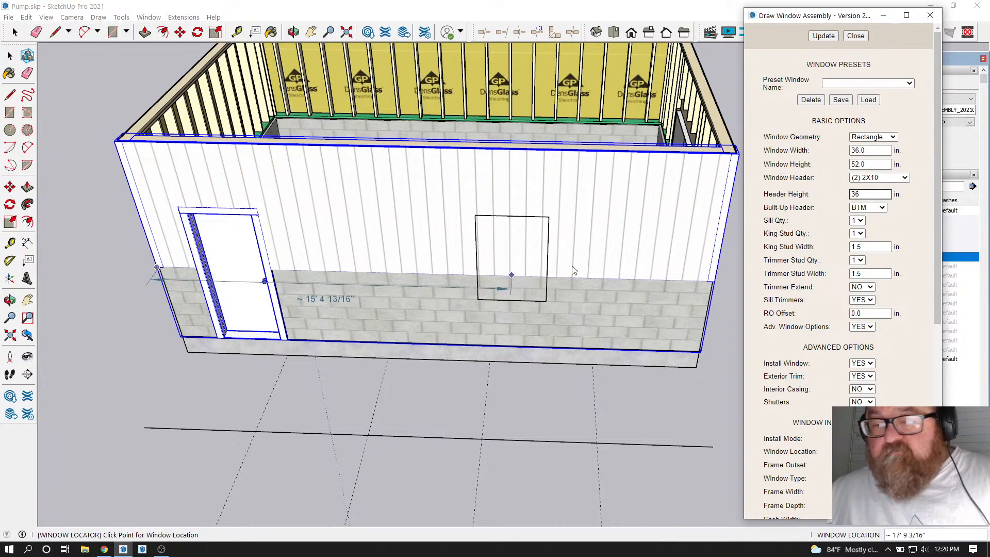
Set the window width to 32 in and height to 36 in, then place it at the second guide from the door end
left_click(866, 163)
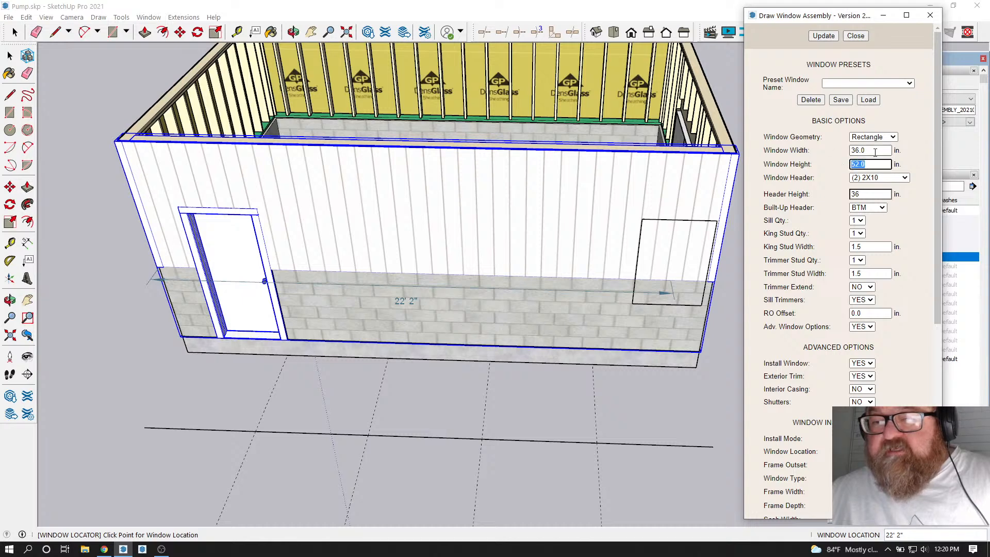
double_click(875, 152)
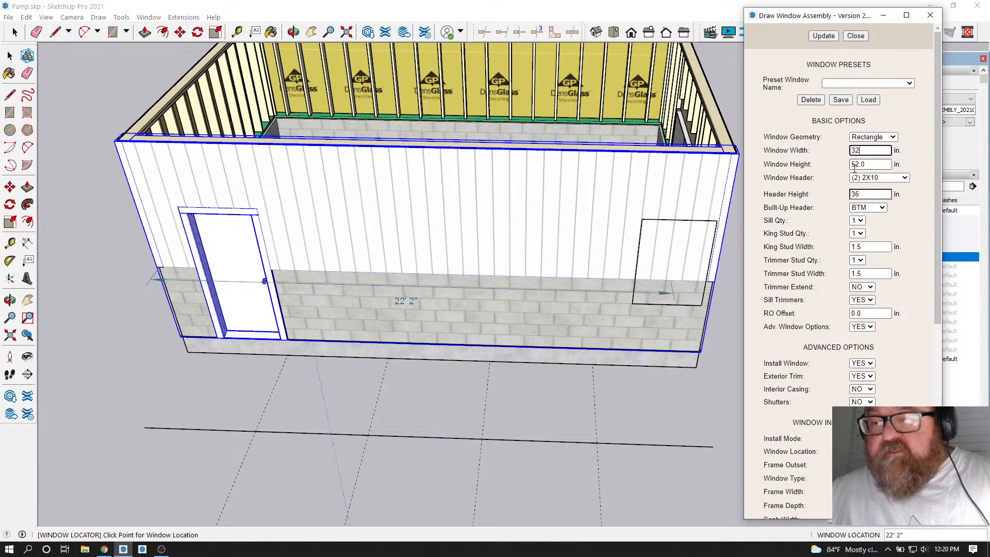
key("Tab")
type("36")
left_click(824, 37)
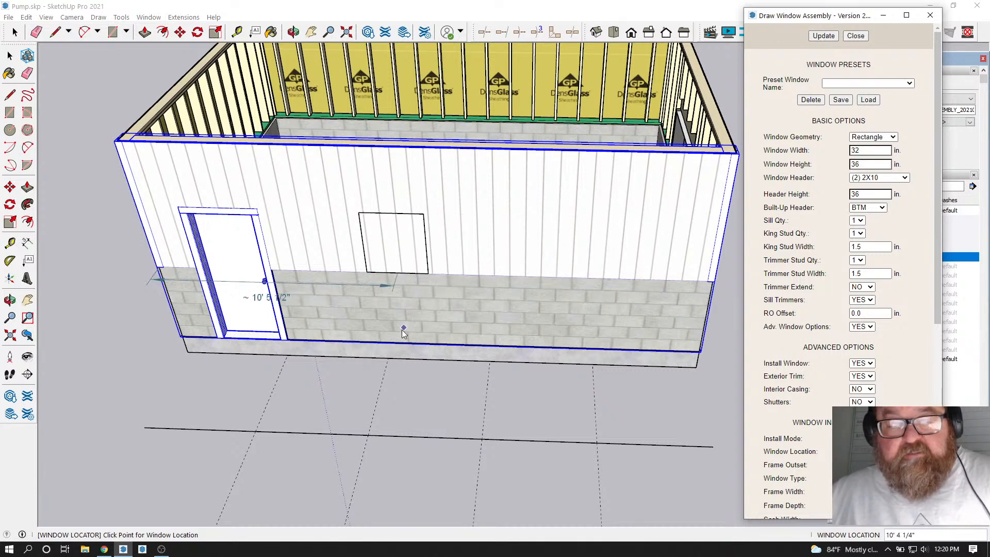
left_click(388, 363)
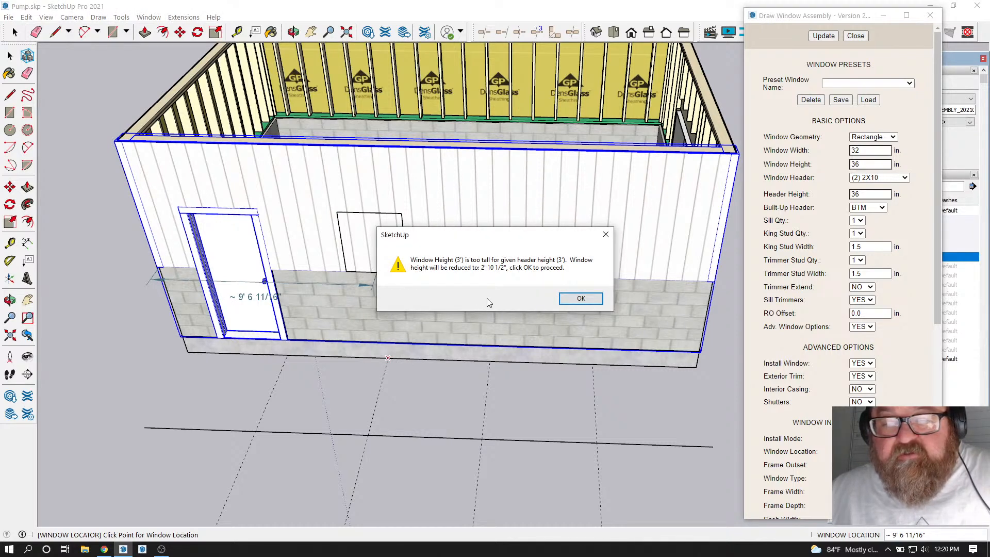
left_click(577, 299)
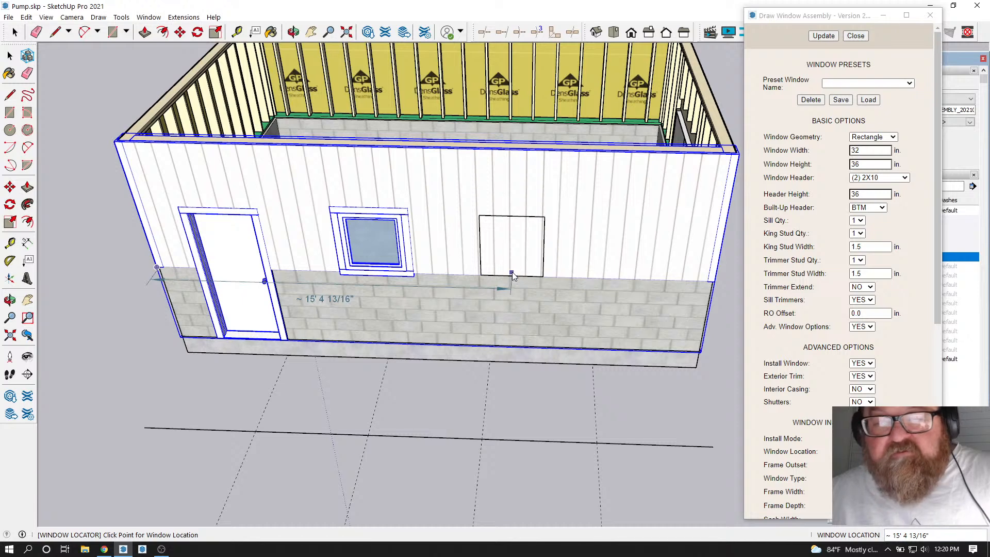
Place two more windows of the same size in the long wall at the third and fourth guides
left_click(490, 364)
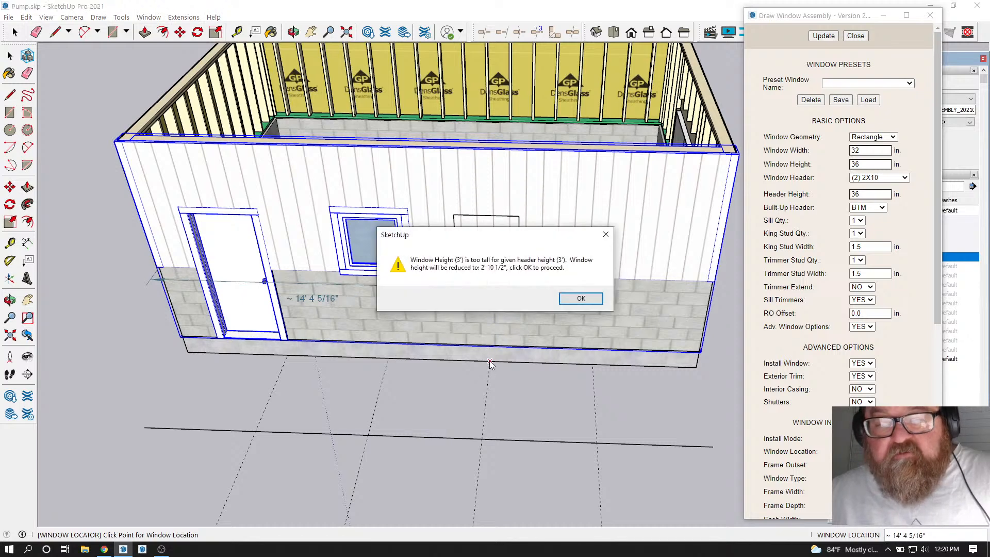
left_click(569, 300)
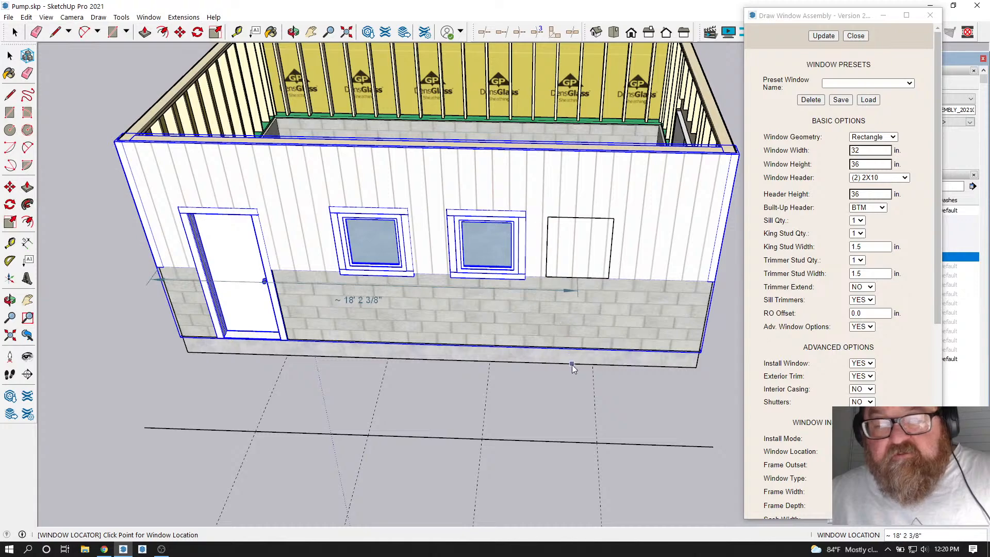
left_click(593, 366)
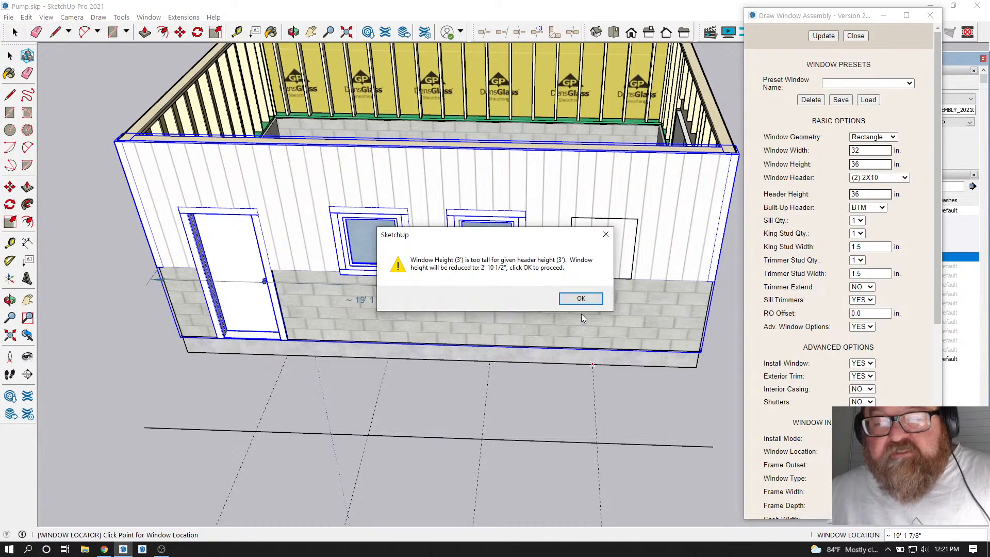
left_click(572, 299)
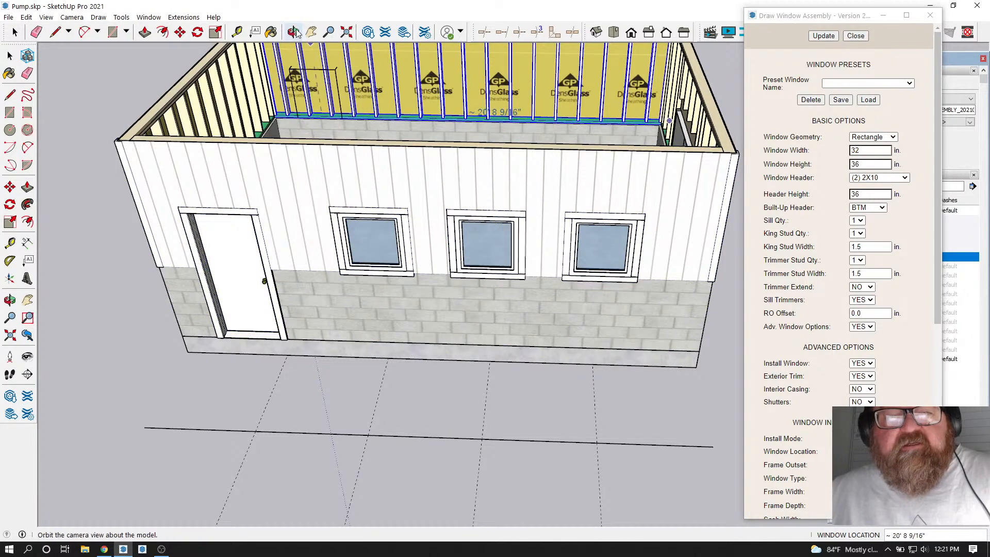
Examine the new windows' framing and their fit against the bottom plate from inside the building
key("o")
left_click_drag(641, 214, 286, 272)
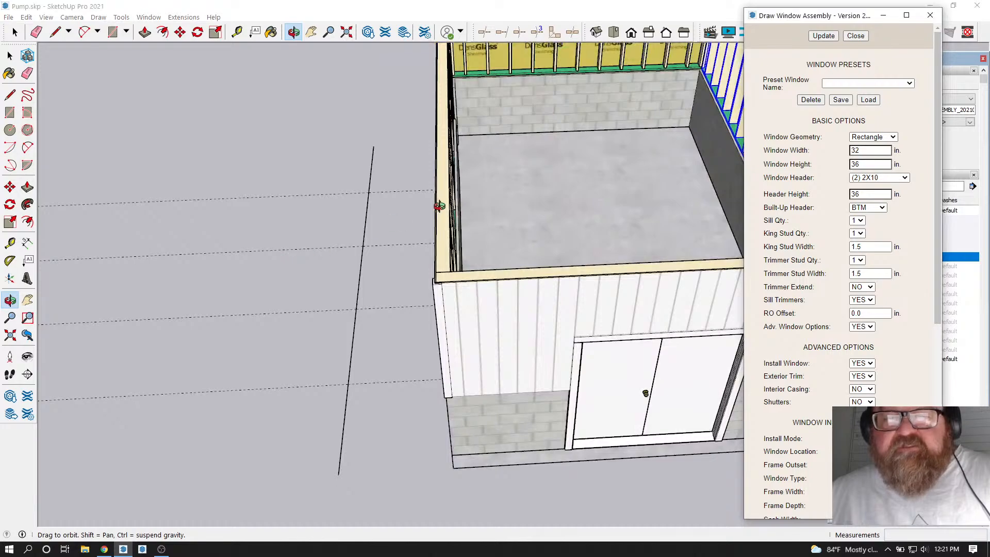
left_click_drag(568, 219, 208, 247)
scroll(431, 170, "up", 10)
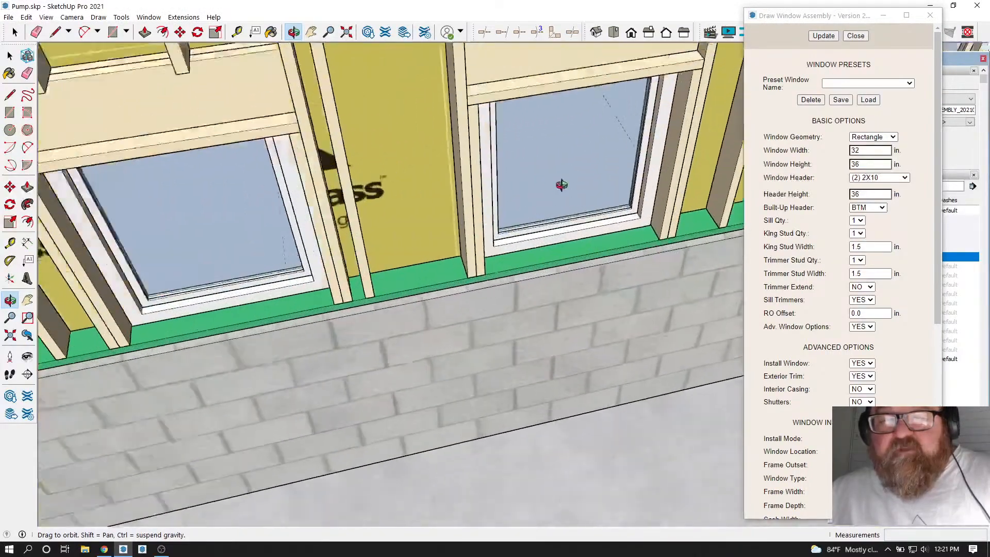
left_click_drag(561, 185, 301, 103)
scroll(290, 104, "up", 5)
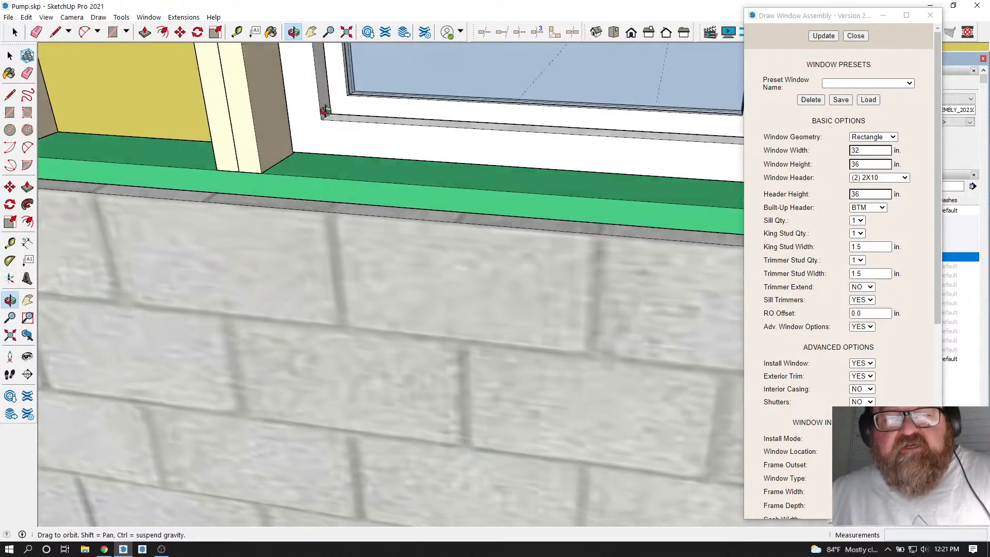
scroll(340, 106, "down", 10)
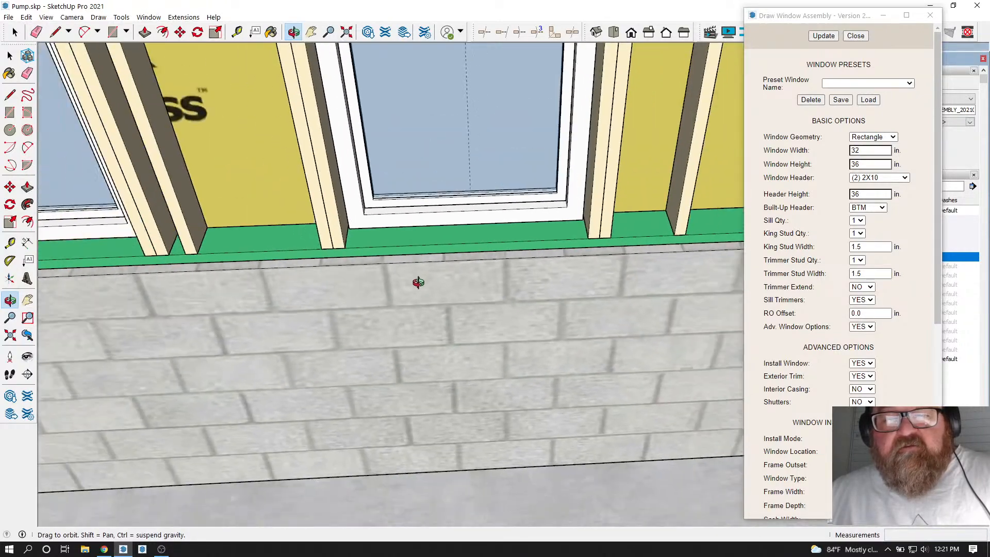
scroll(421, 294, "down", 3)
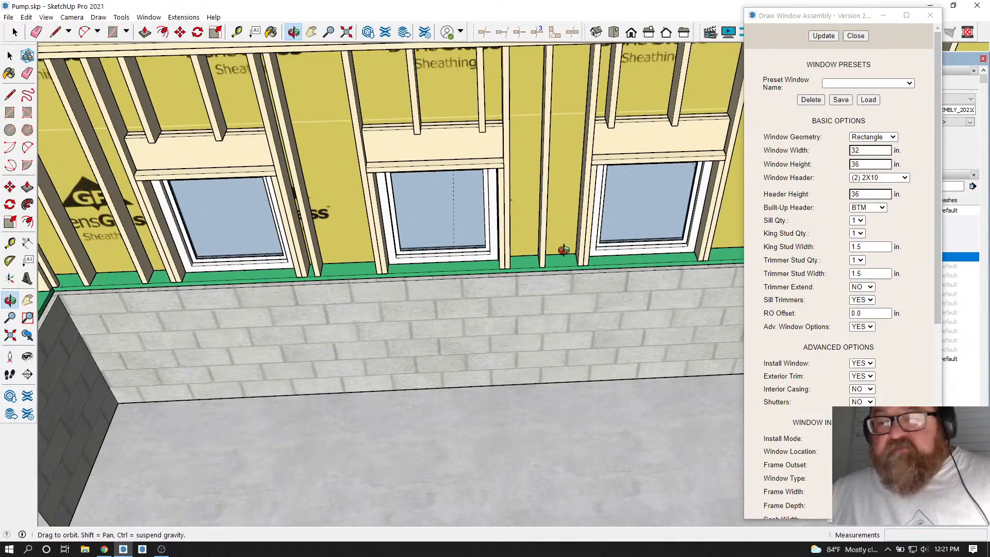
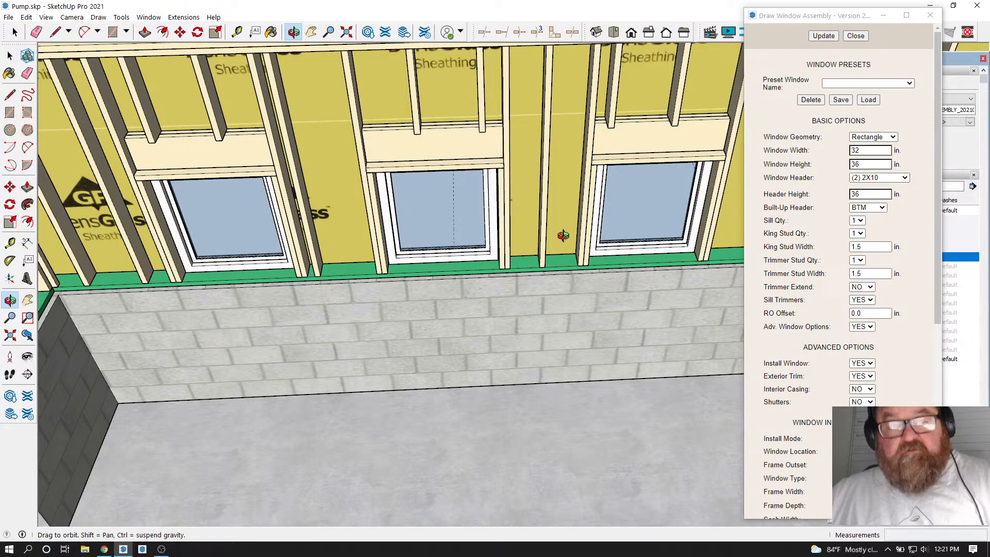
Undo the window placements at the fourth and third guides and close the window settings
key("ctrl+z")
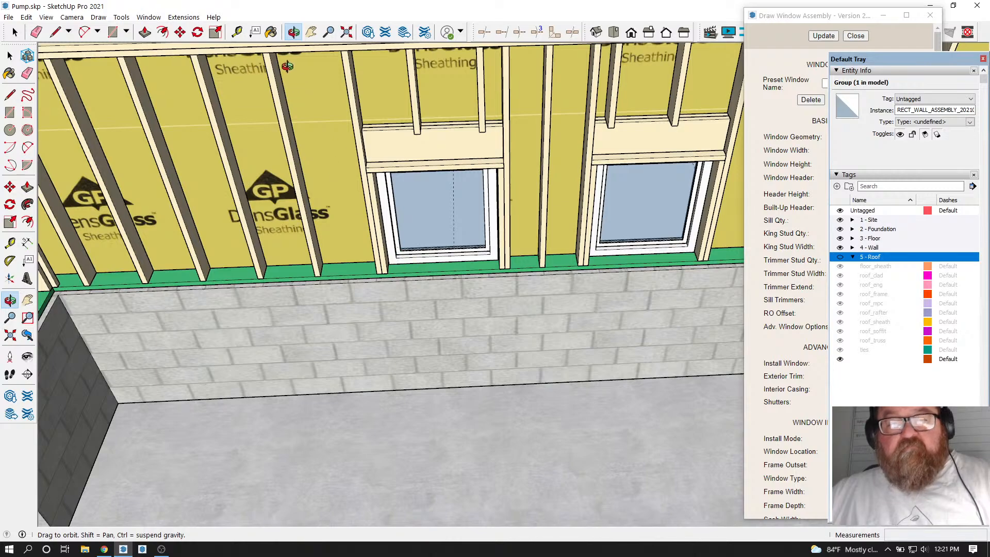
left_click(857, 37)
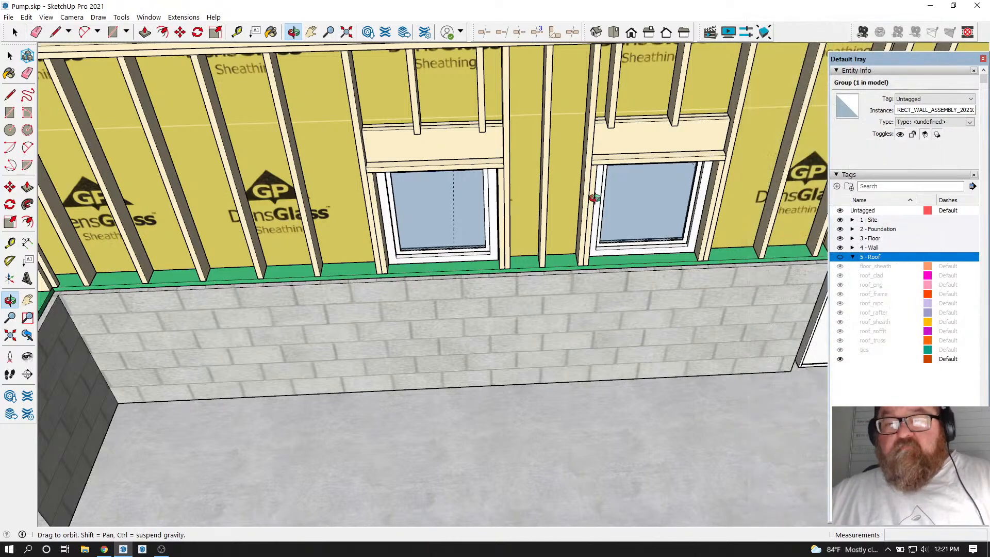
middle_click_drag(584, 187, 167, 316)
scroll(561, 411, "down", 3)
middle_click_drag(562, 411, 367, 237)
scroll(418, 265, "up", 2)
scroll(419, 265, "down", 3)
middle_click_drag(510, 273, 547, 277)
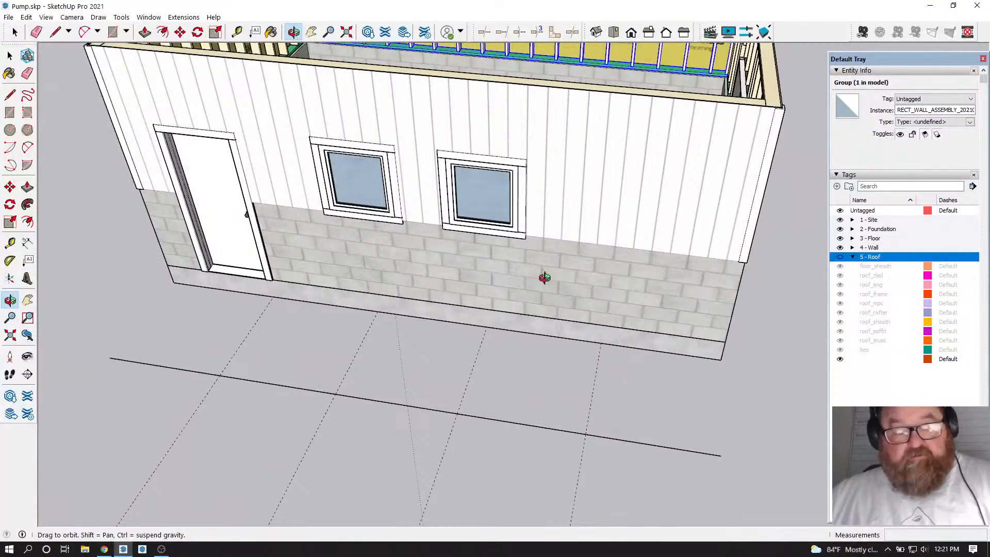
key("ctrl+z")
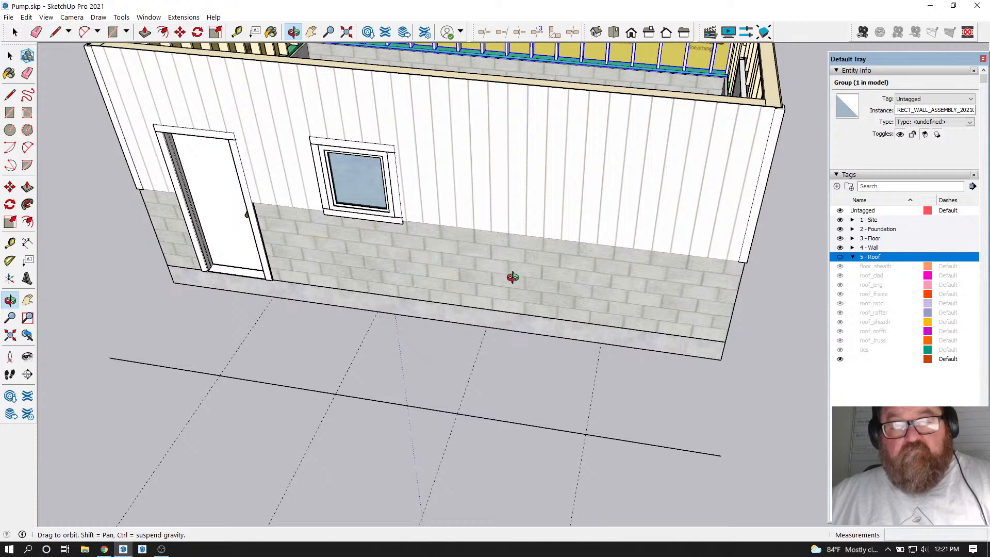
Start Medeek Wall's Edit Opening for the remaining window in the long wall
scroll(515, 278, "down", 5)
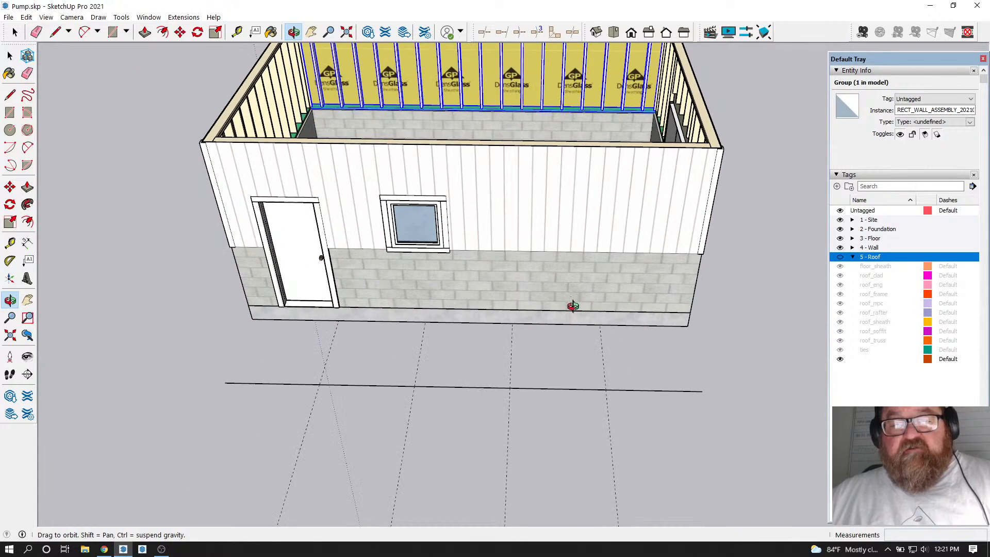
left_click_drag(579, 301, 552, 301)
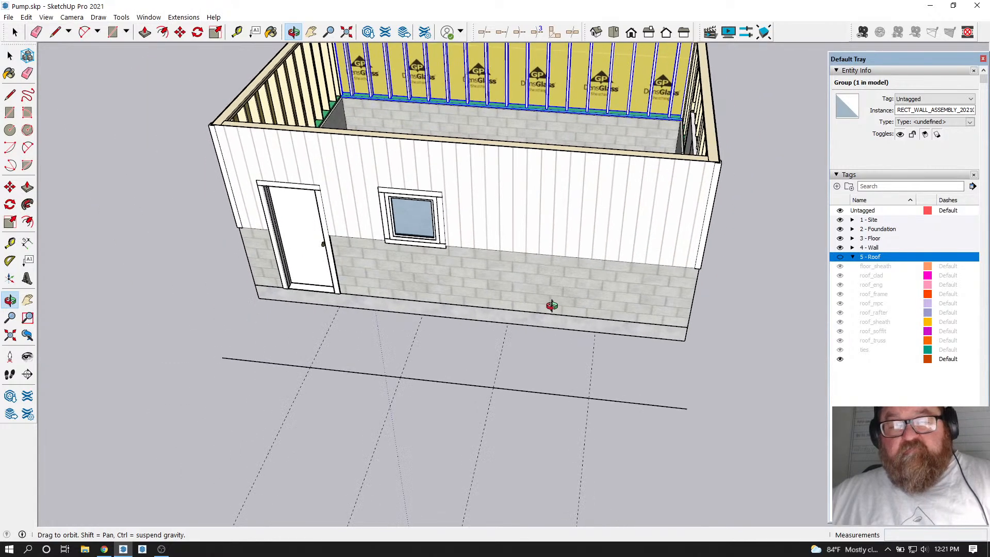
left_click(184, 17)
mouse_move(211, 136)
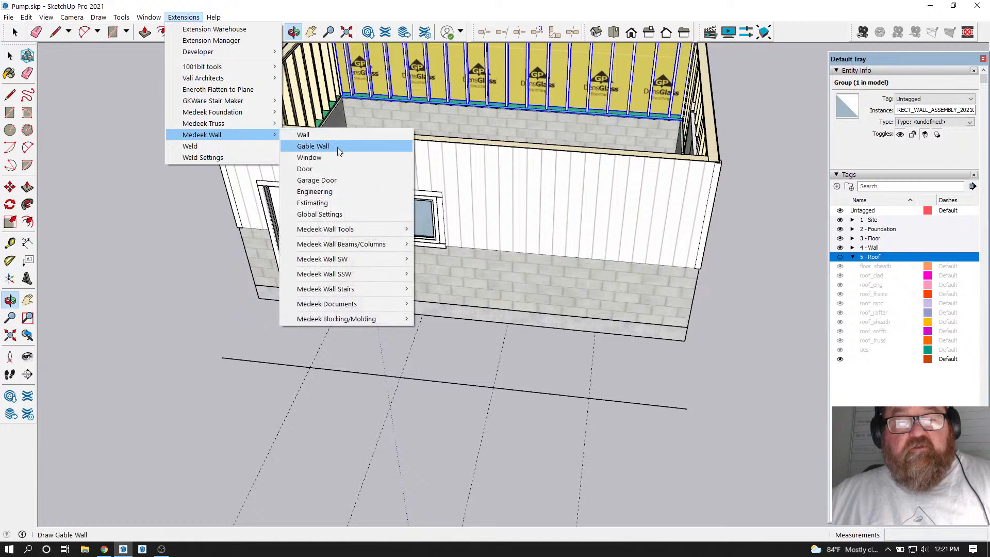
mouse_move(341, 232)
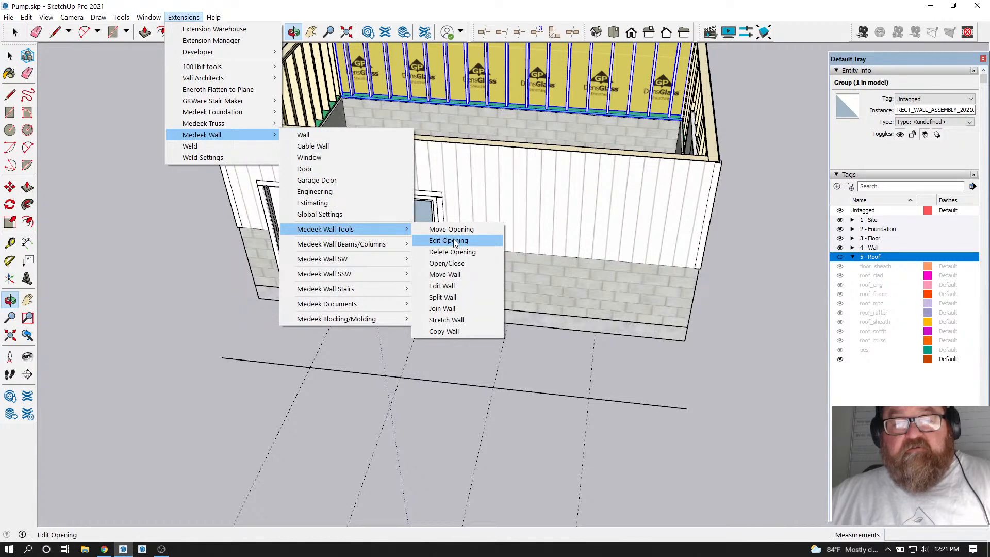
left_click(455, 241)
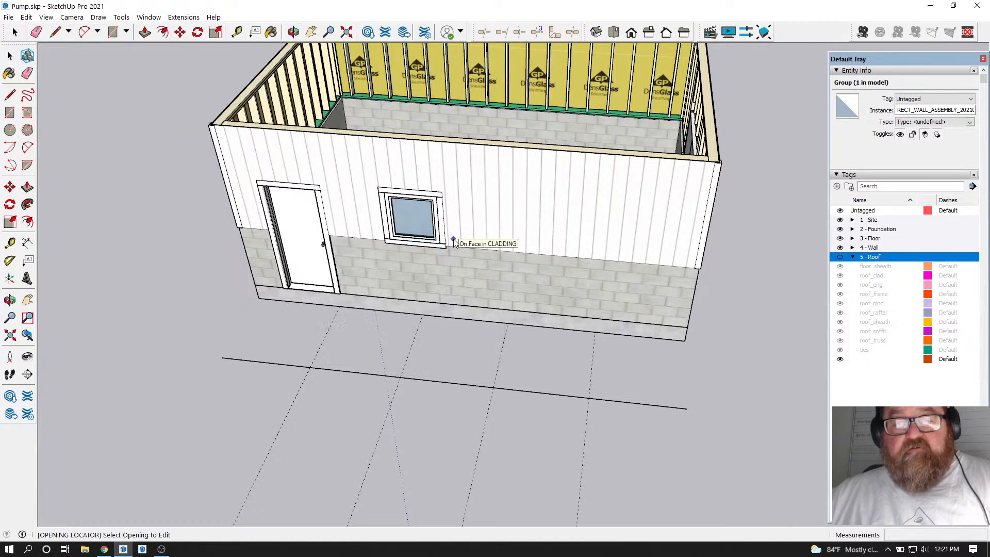
Delete the existing window opening beside the door in the front wall with the Medeek Wall Delete Opening tool
left_click(192, 15)
mouse_move(233, 134)
mouse_move(343, 229)
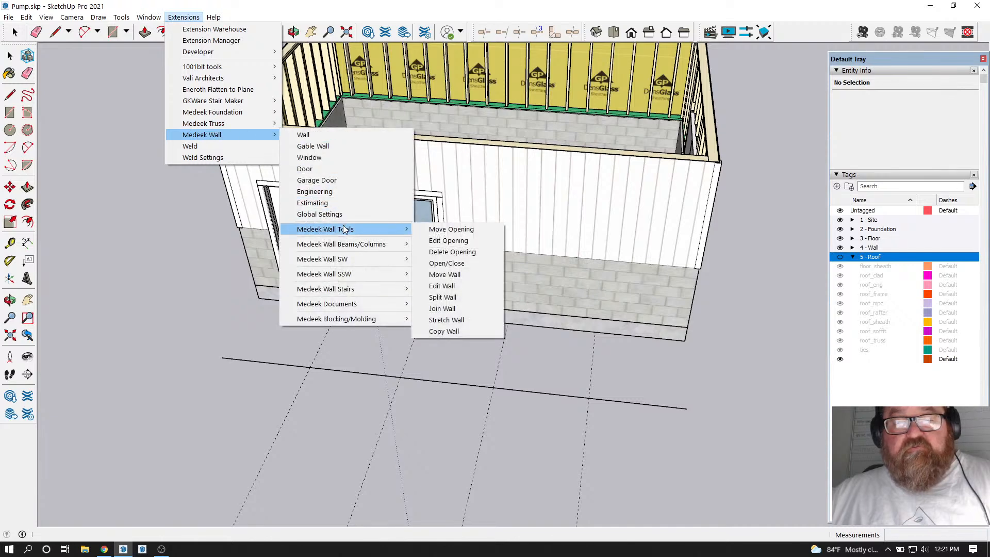
left_click(446, 251)
left_click(424, 227)
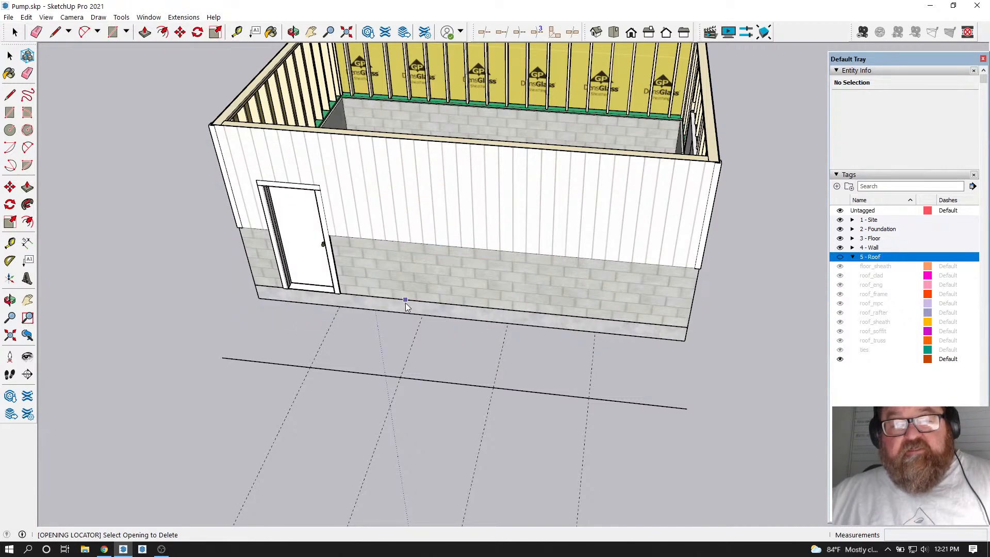
Try to place a 32 in wide, 36 in high Medeek window with a 37 in header height at the front wall's guide farthest from the door
left_click(183, 17)
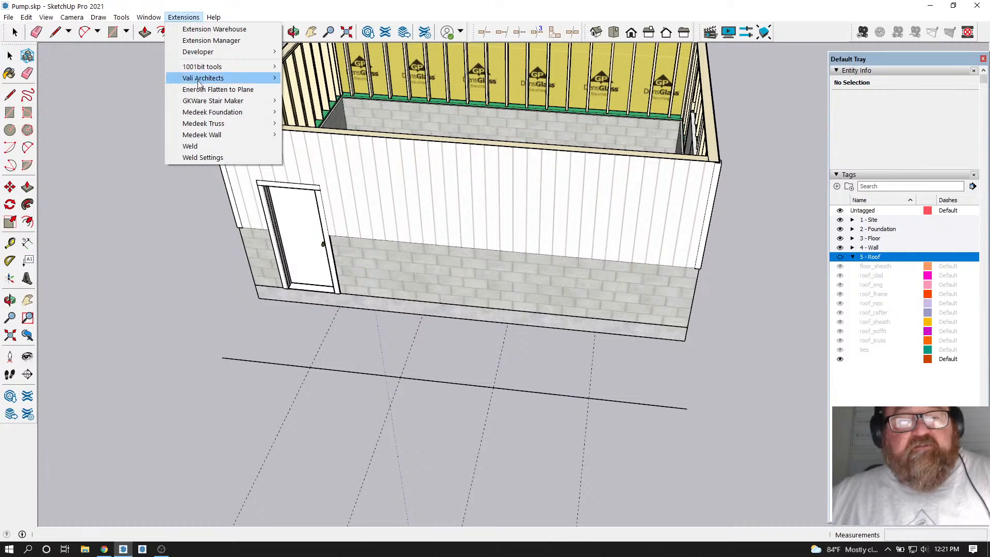
mouse_move(251, 128)
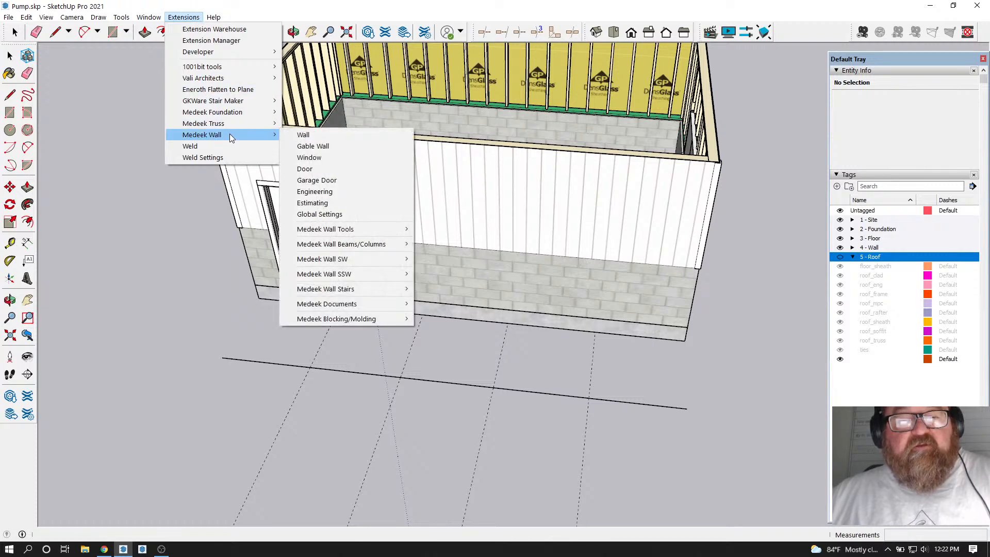
left_click(325, 158)
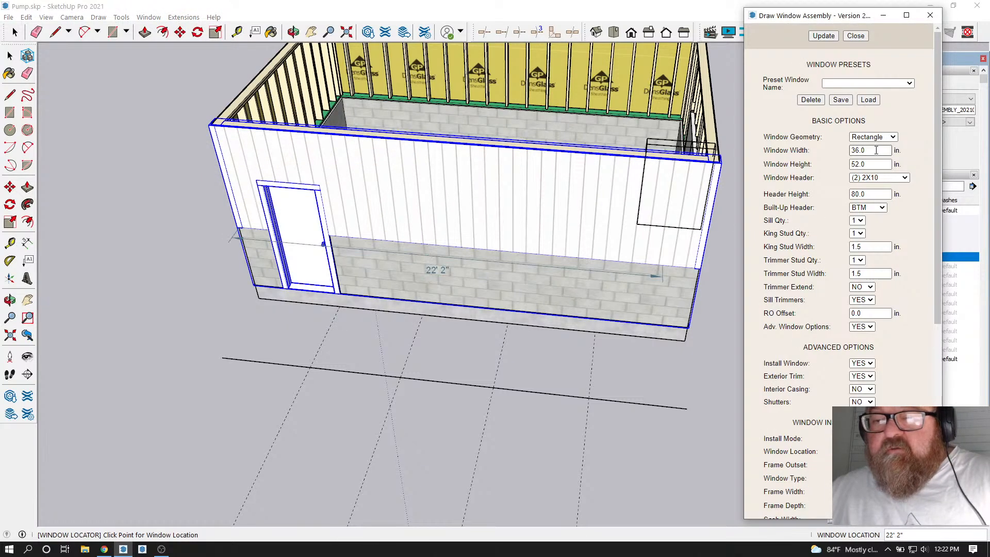
left_click_drag(879, 164, 844, 166)
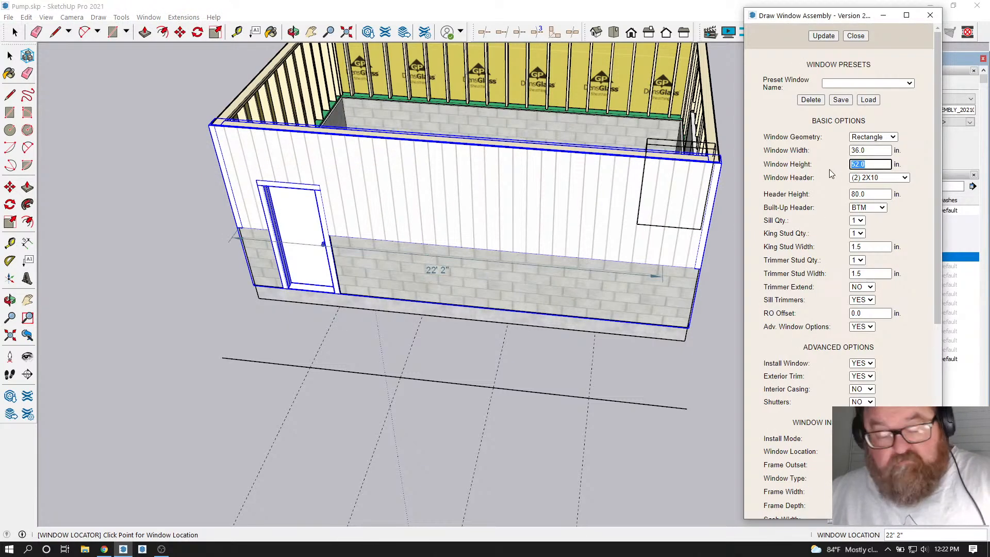
type("36")
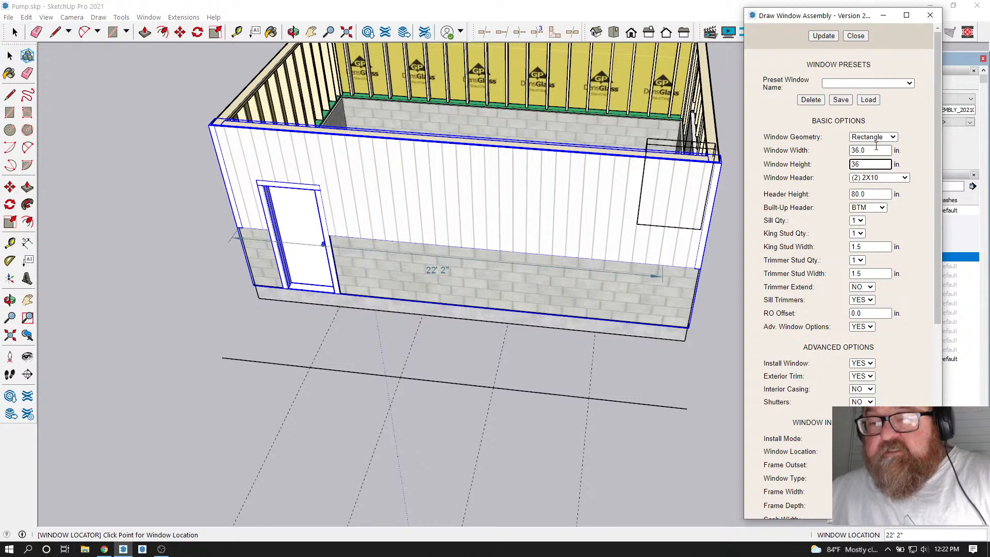
left_click_drag(875, 149, 833, 156)
type("32")
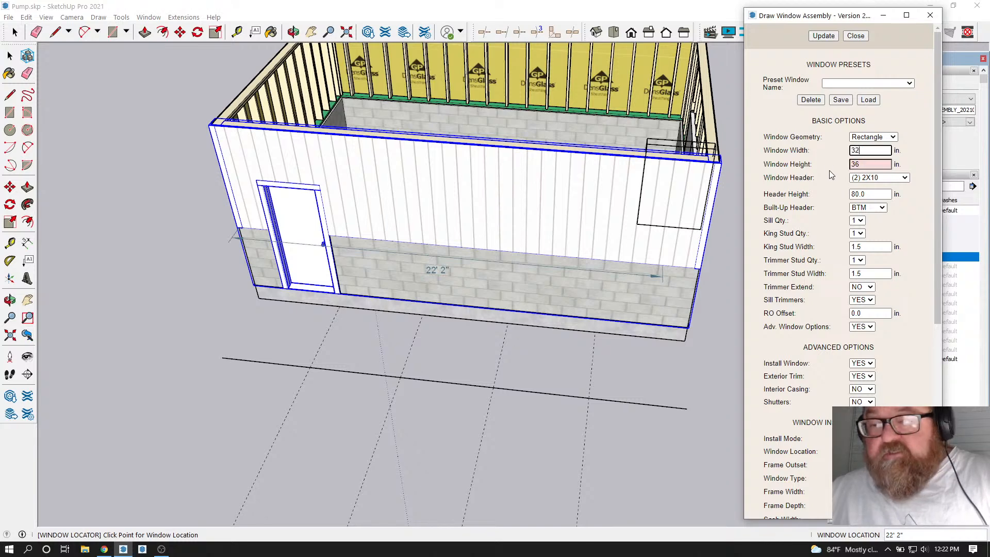
left_click_drag(871, 194, 835, 197)
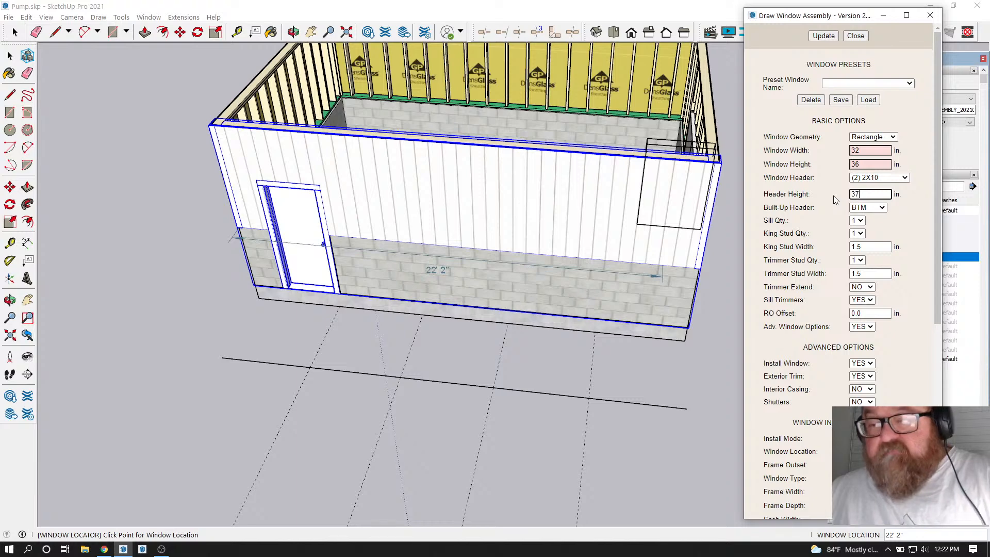
left_click(832, 36)
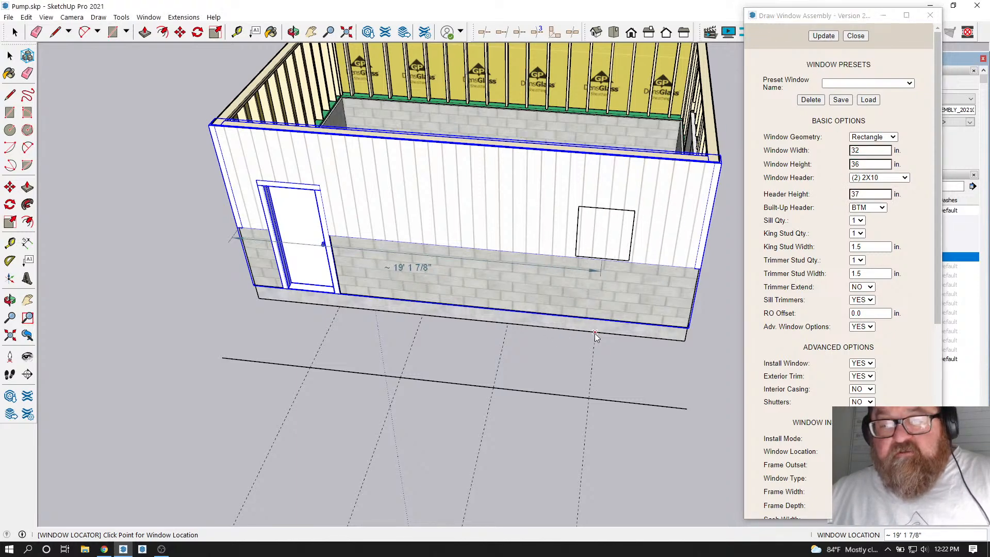
left_click(596, 337)
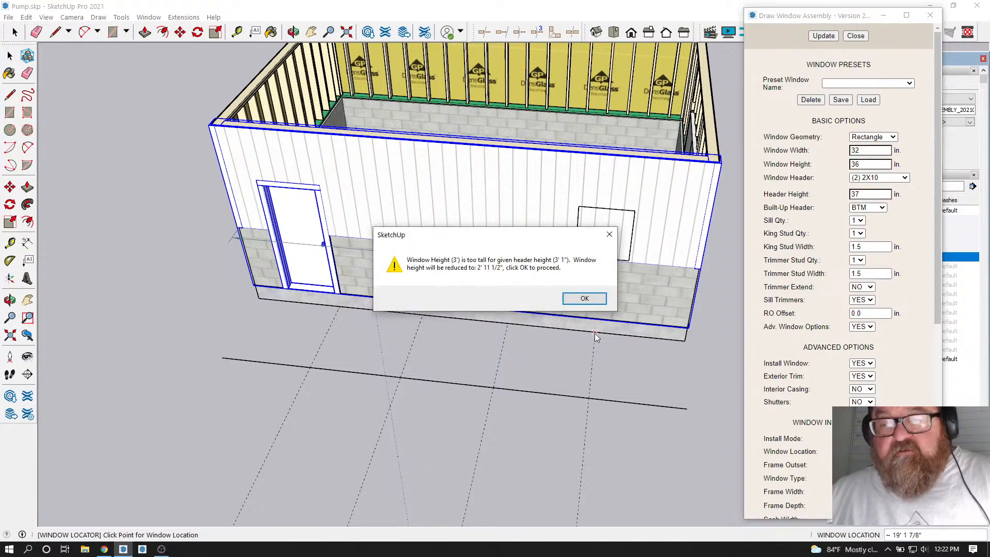
left_click(588, 299)
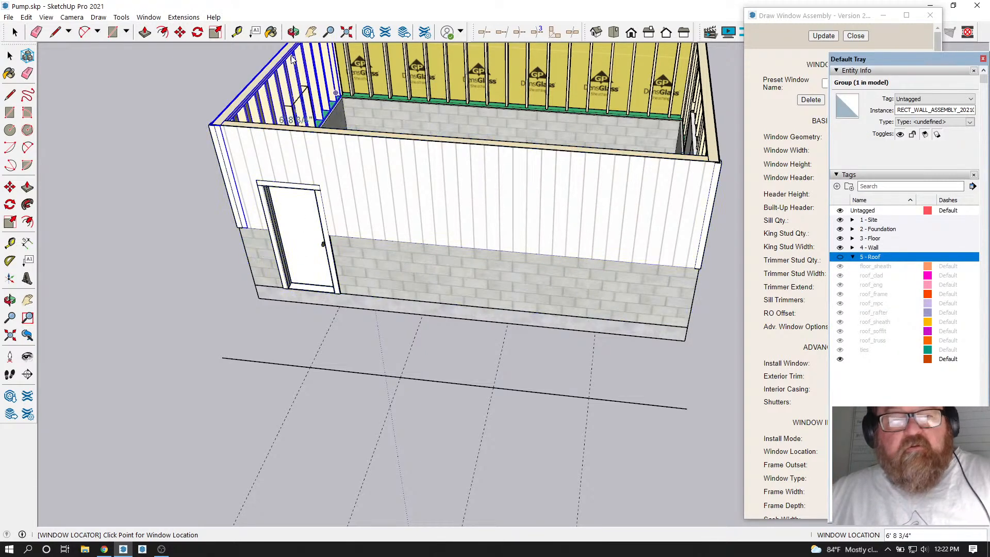
Configure a Medeek window for the front wall with width 32 in, height 36 in and header height 38 in
left_click(184, 17)
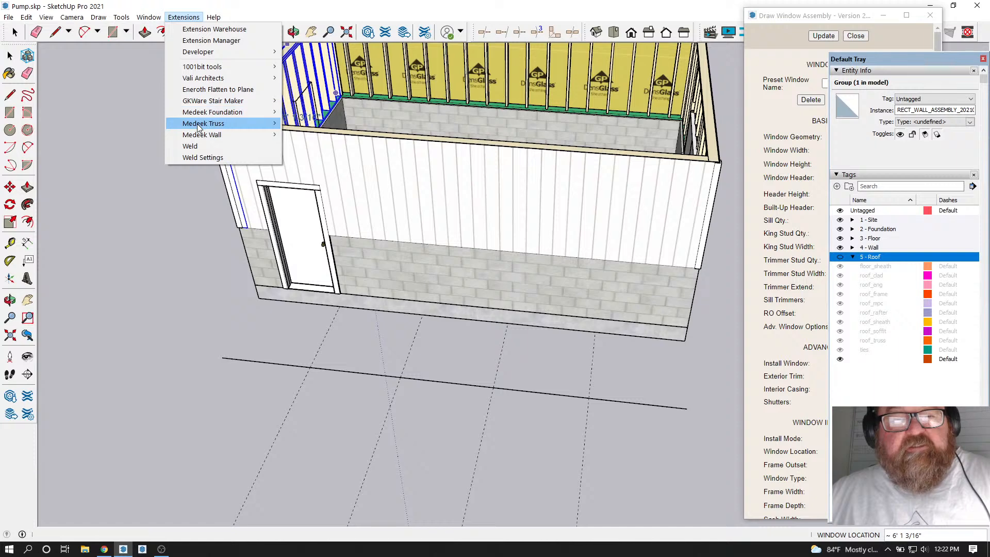
mouse_move(199, 128)
mouse_move(267, 134)
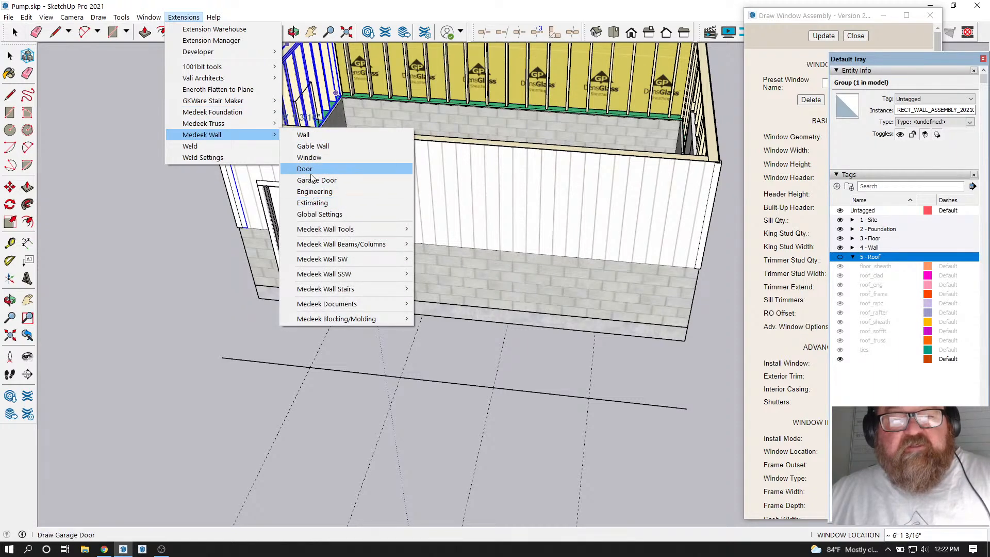
left_click(312, 157)
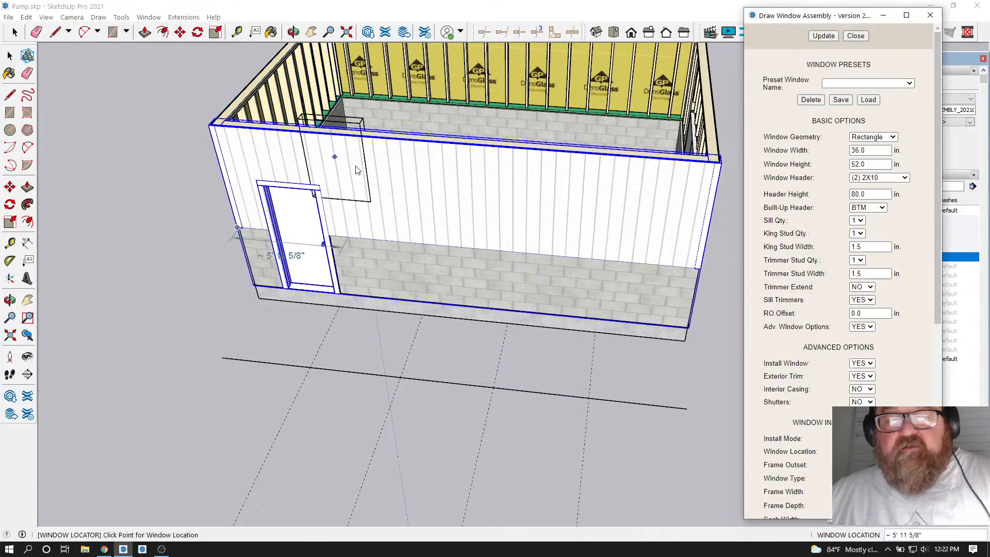
double_click(871, 151)
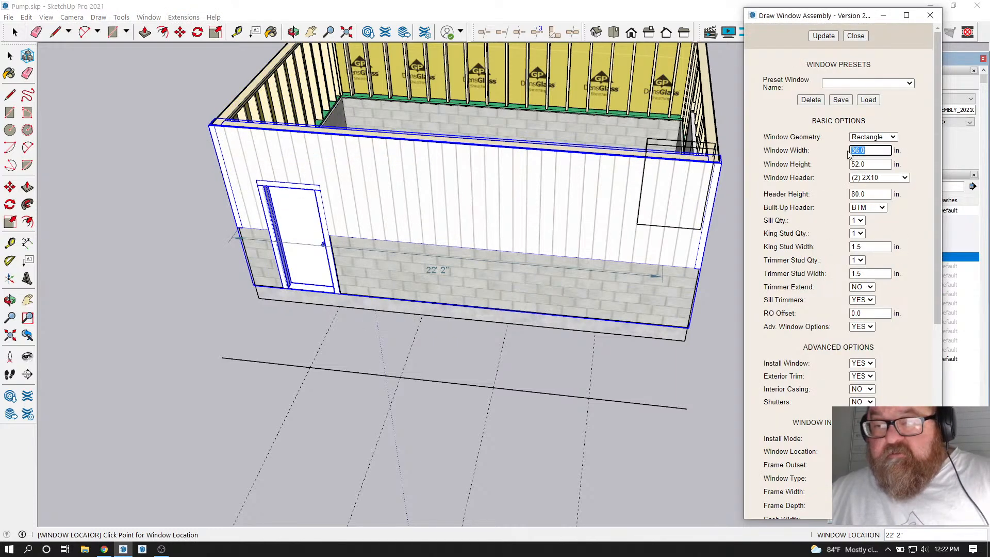
type("32")
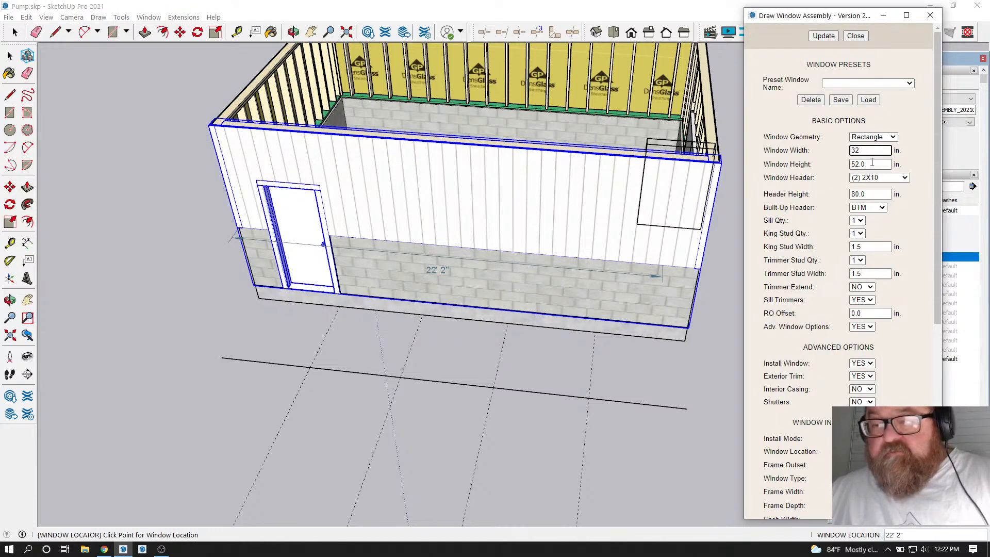
key("Tab")
type("3")
key("Tab")
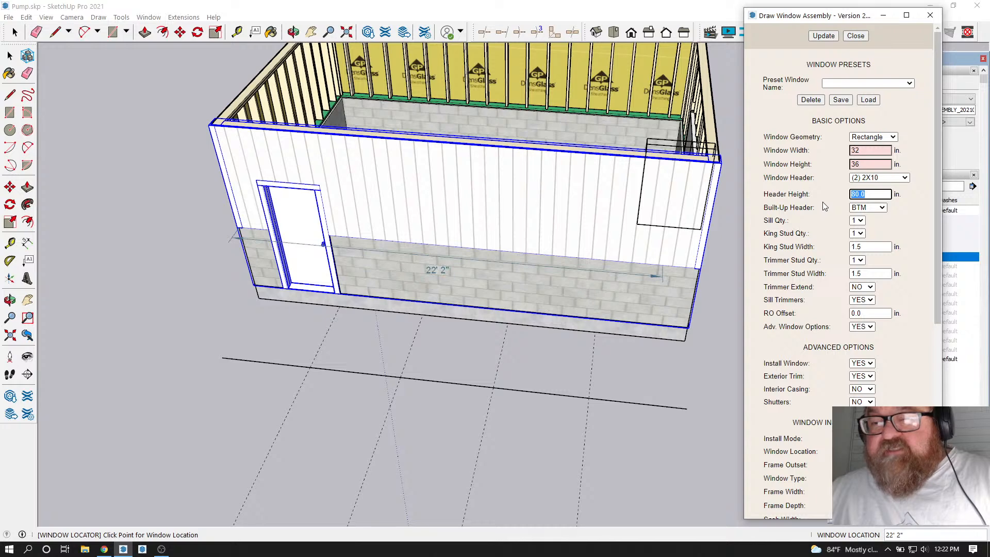
type("38")
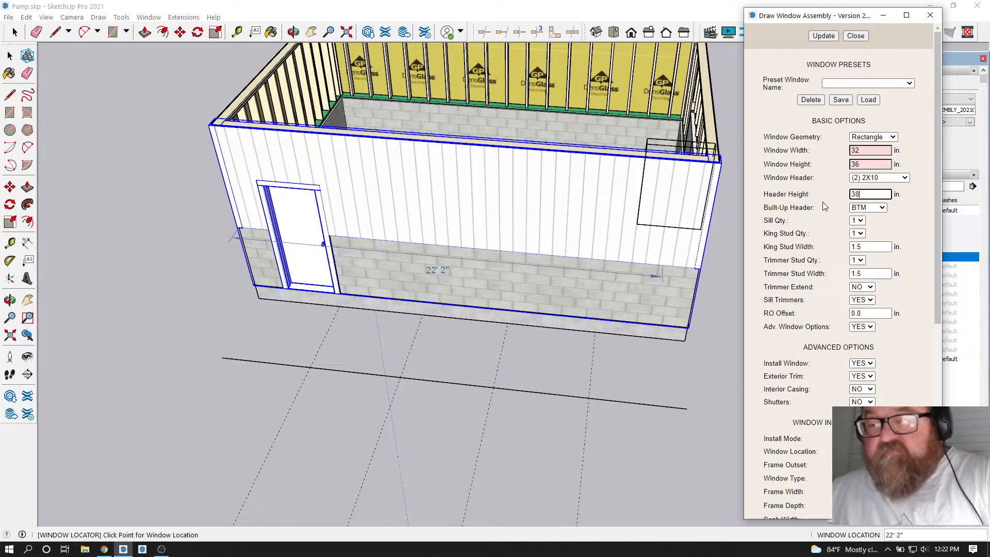
left_click(824, 37)
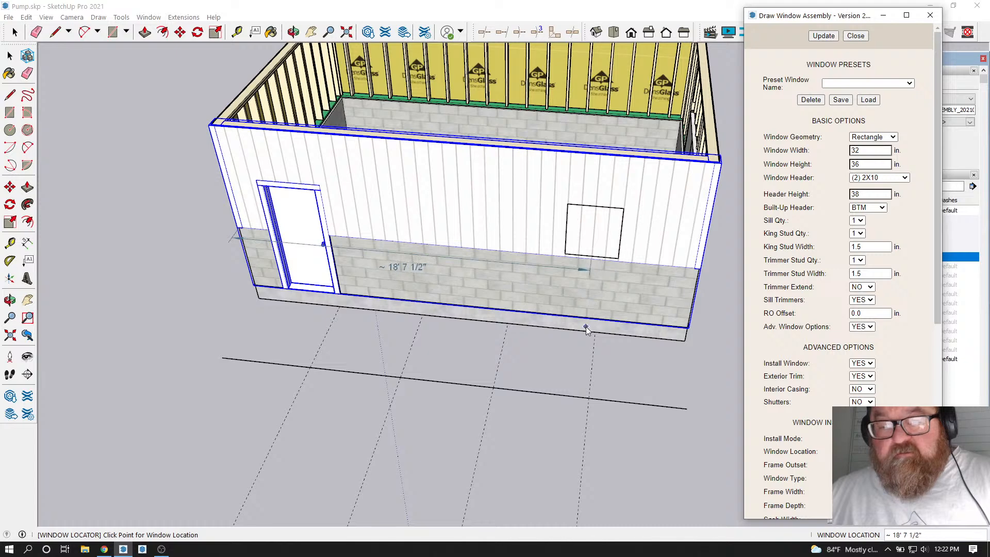
Place three windows on the front wall at the three guide lines beyond the door, and close the window settings
left_click(595, 337)
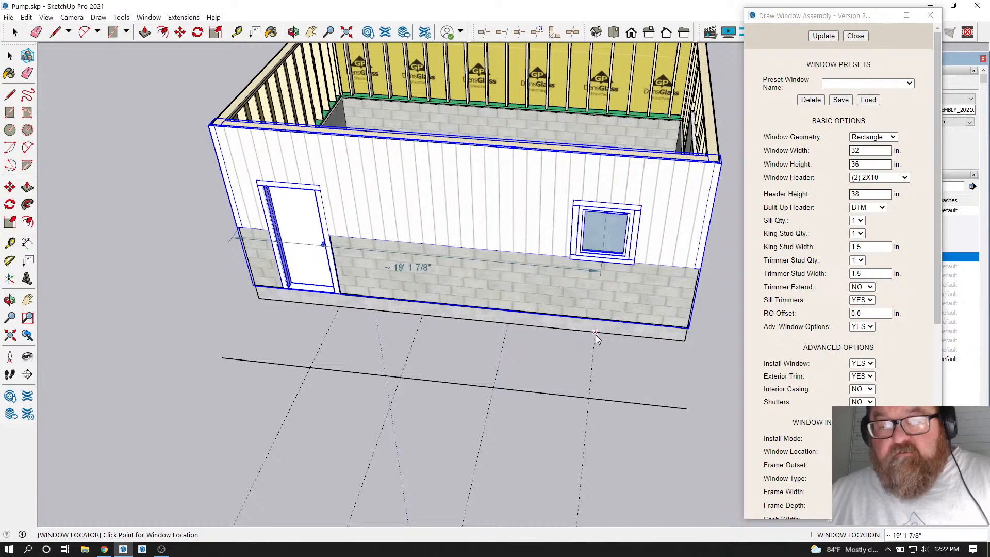
left_click(508, 328)
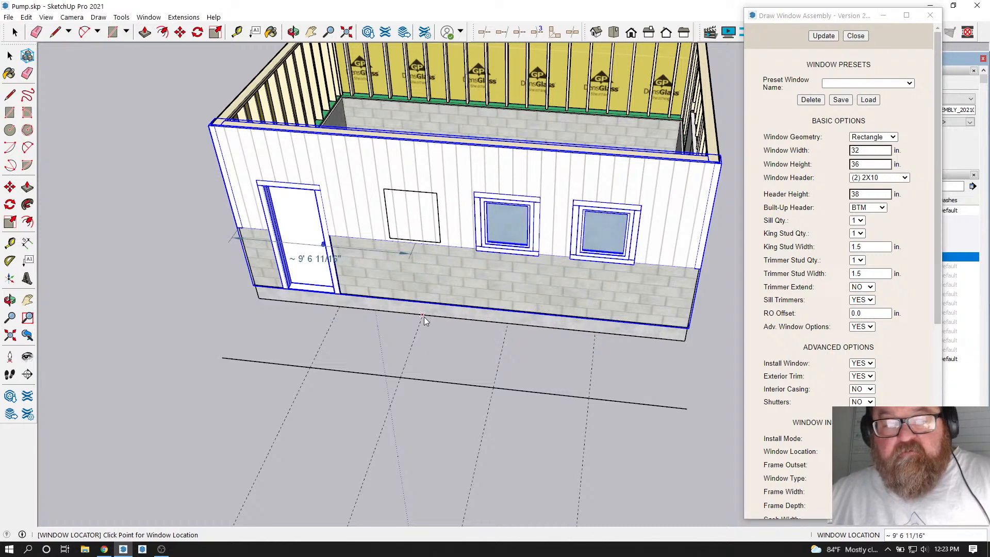
left_click(424, 321)
left_click(294, 32)
left_click_drag(445, 242, 396, 282)
left_click_drag(538, 274, 517, 314)
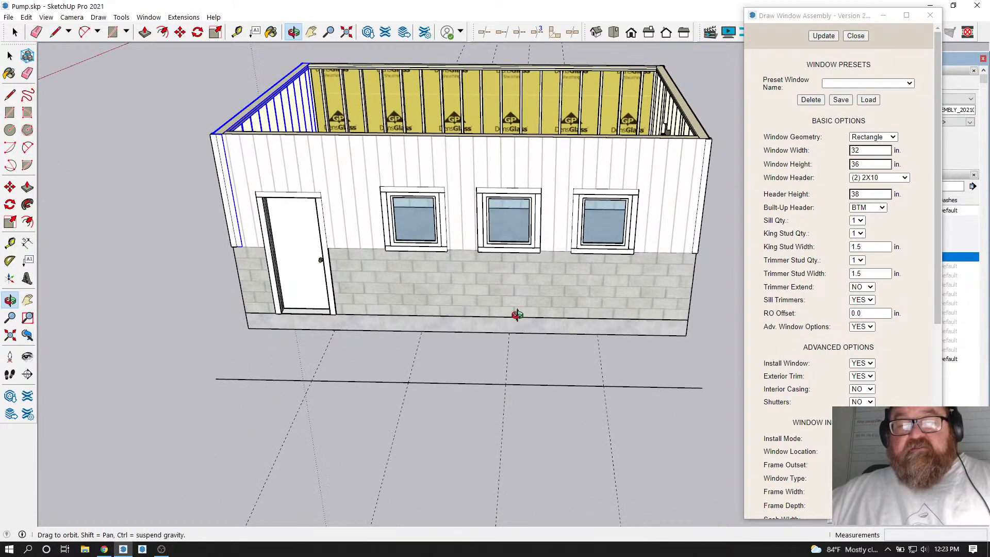
scroll(534, 302, "up", 3)
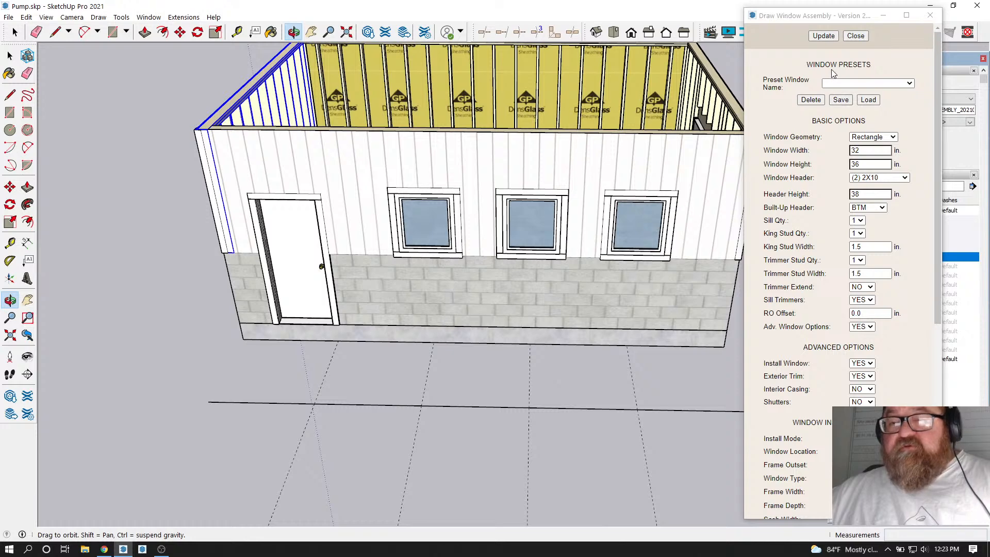
left_click(856, 36)
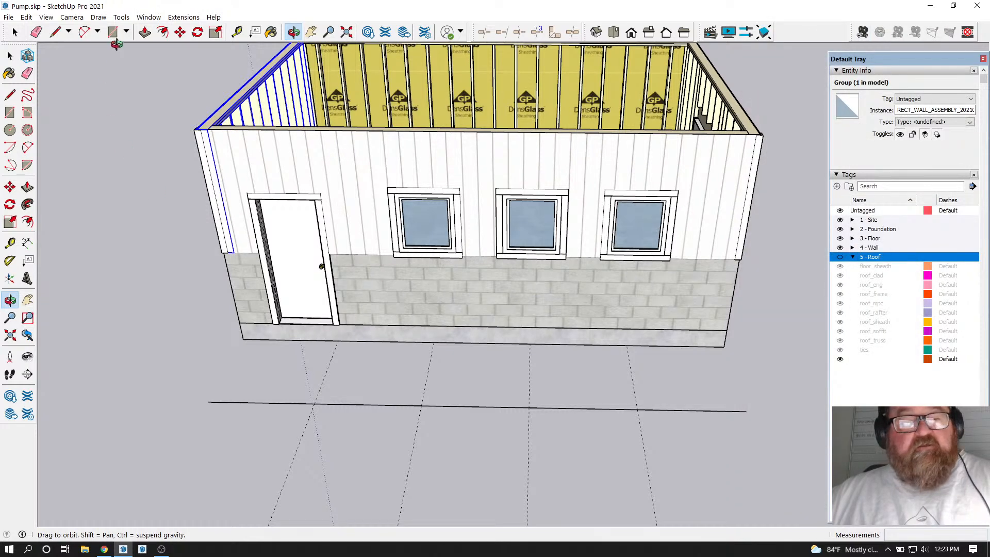
Hide the 4 - Wall tag folder and clear the selection to inspect the leftover studs above the block walls
scroll(276, 333, "up", 5)
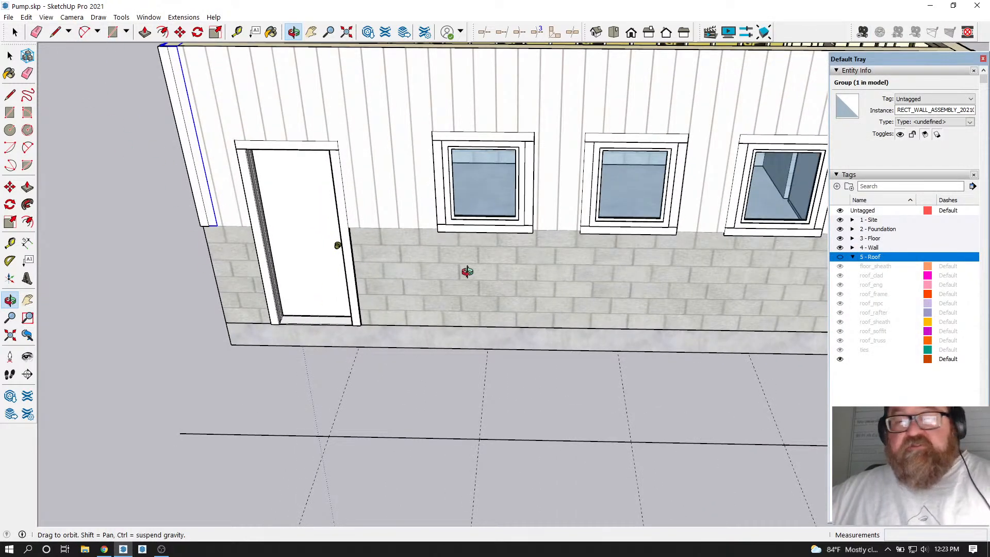
left_click(841, 248)
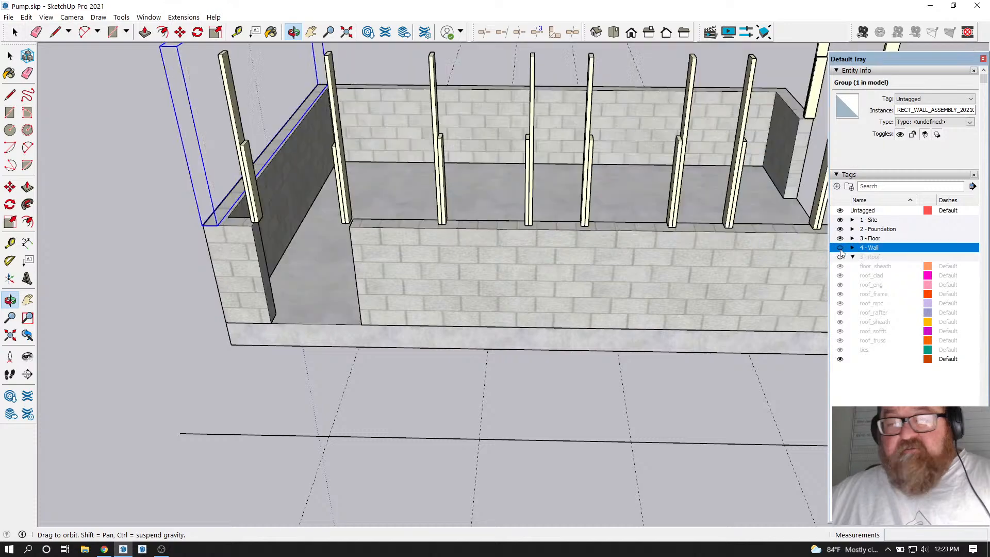
left_click_drag(433, 364, 87, 88)
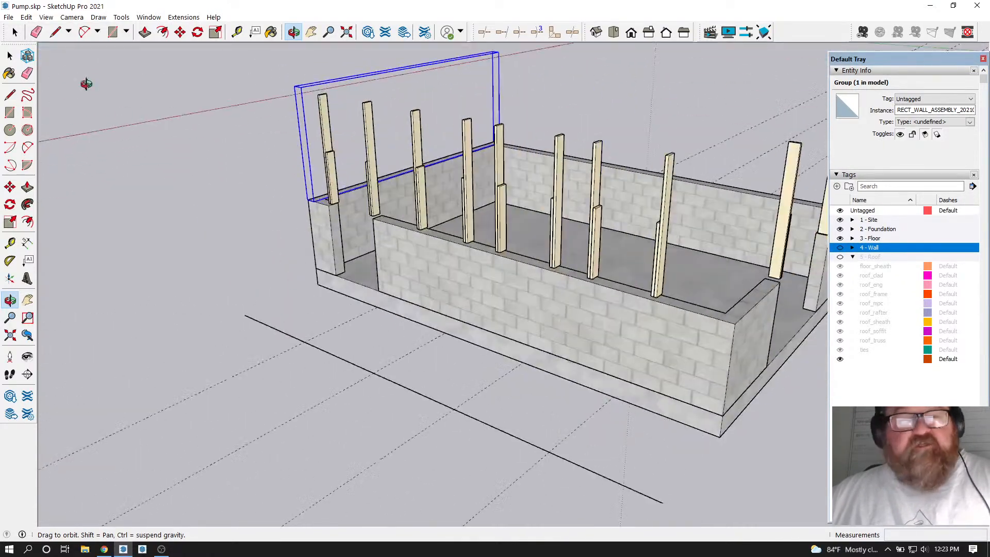
left_click(14, 32)
left_click(159, 122)
left_click(293, 32)
left_click_drag(413, 289, 570, 325)
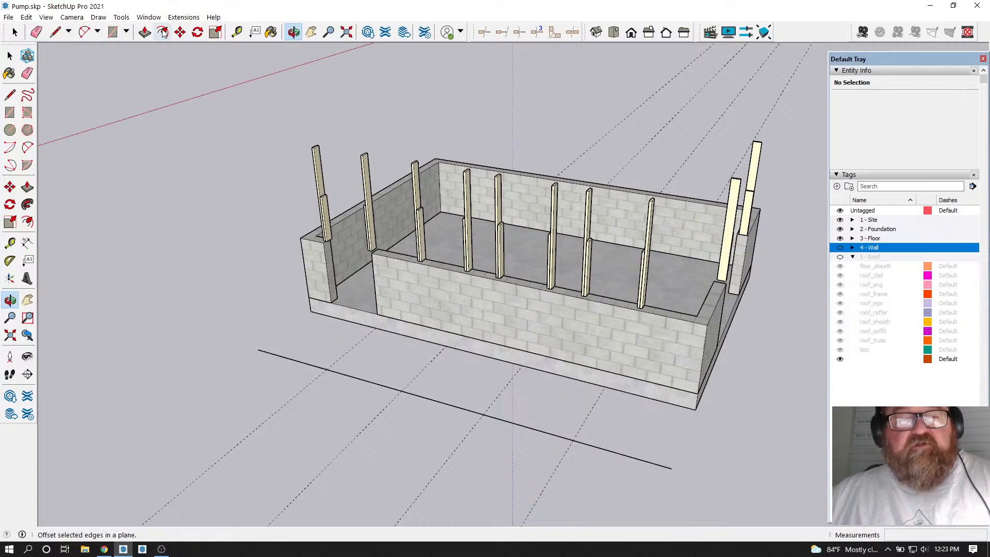
Set the Wall King Layer to wall_king_stud in the Medeek Wall global layer settings
left_click(149, 18)
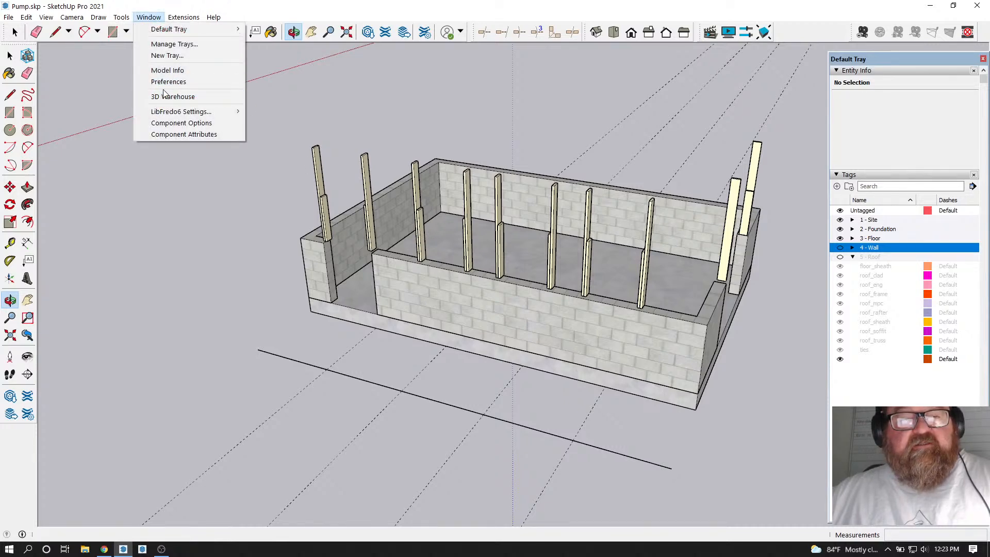
mouse_move(172, 19)
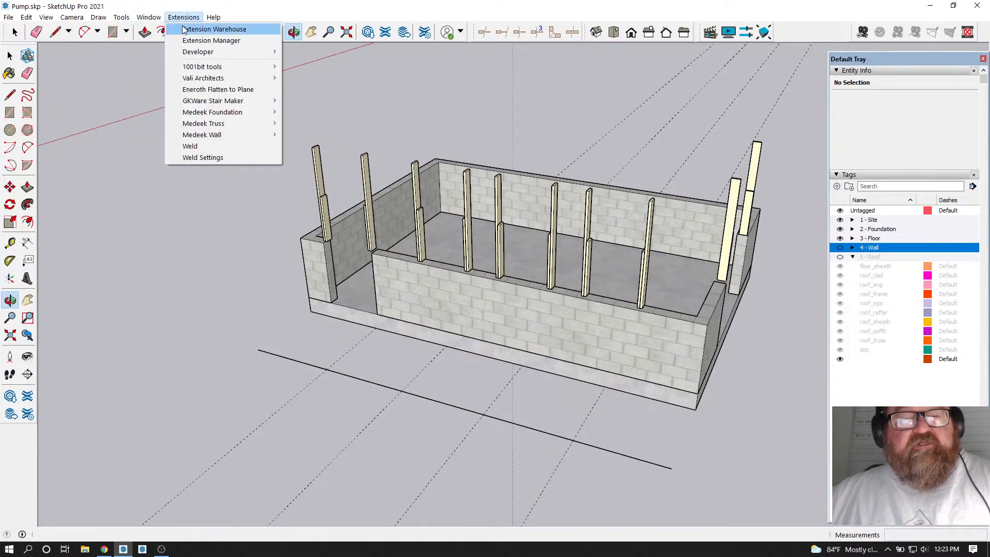
mouse_move(197, 137)
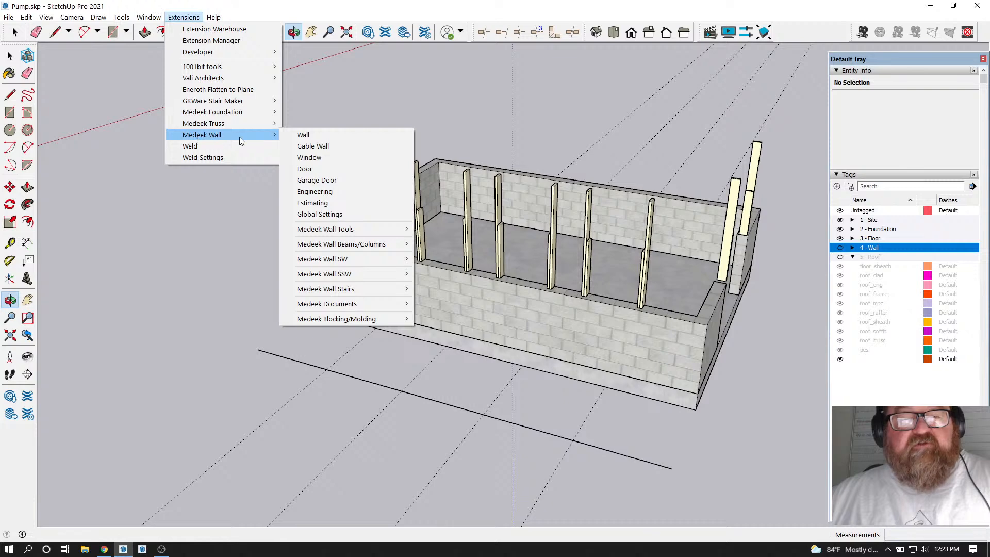
left_click(311, 216)
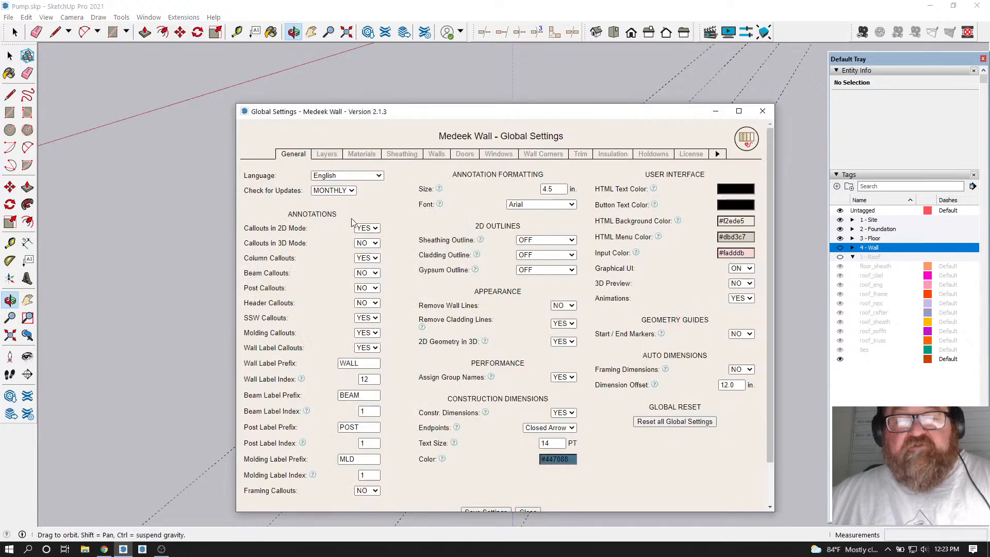
left_click(327, 153)
left_click(513, 279)
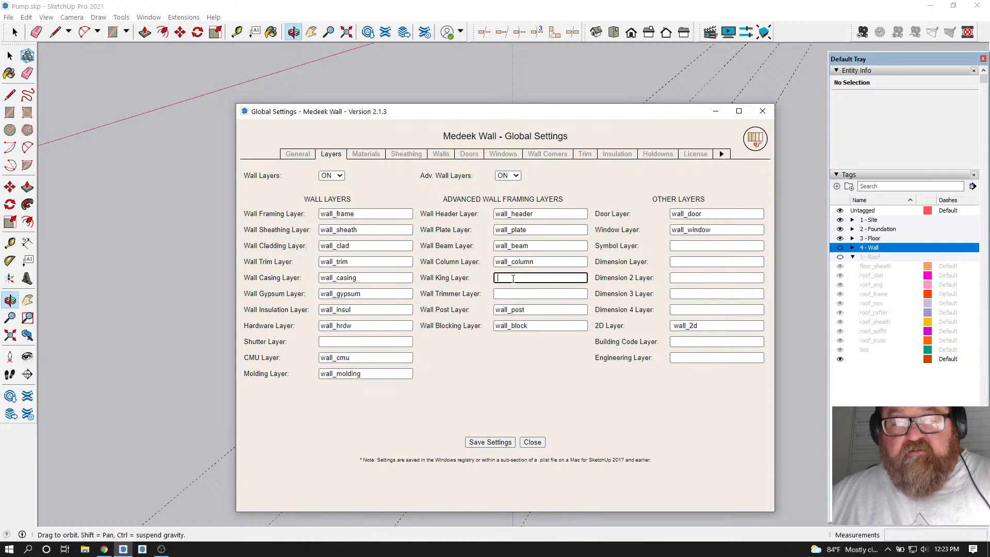
type("wall_king_stud")
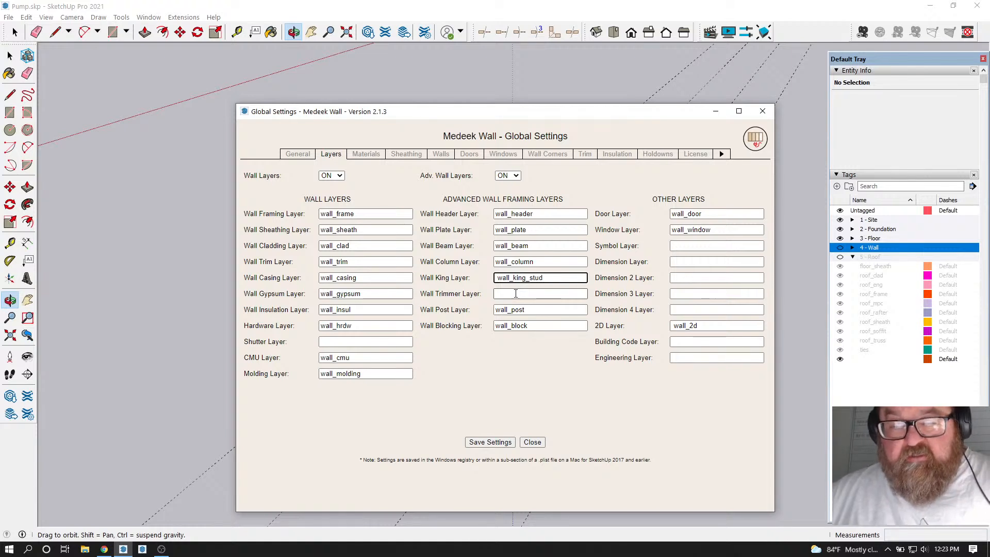
Set the Wall Trimmer Layer to wall_trimmer and remove the leading spaces from the king and trimmer layer names
left_click(523, 296)
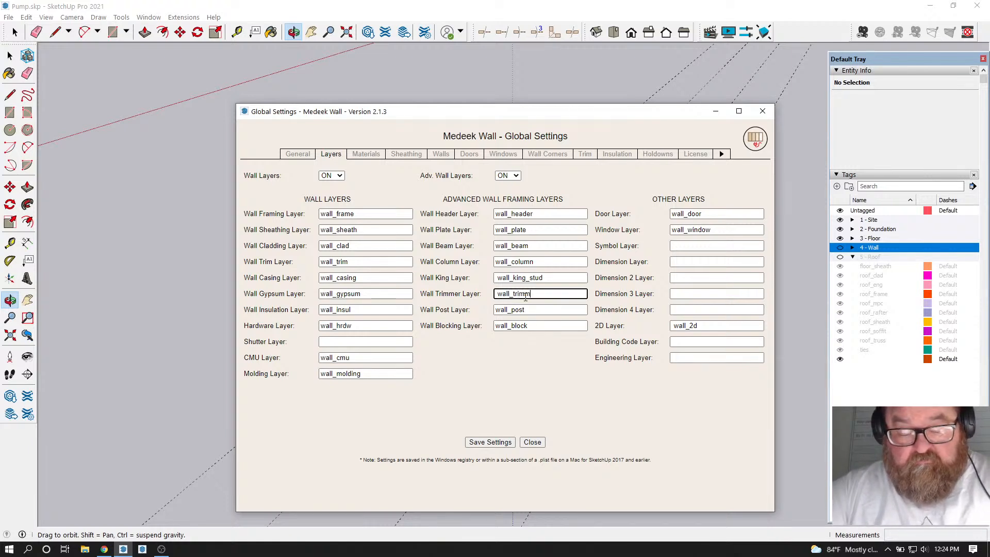
left_click(497, 279)
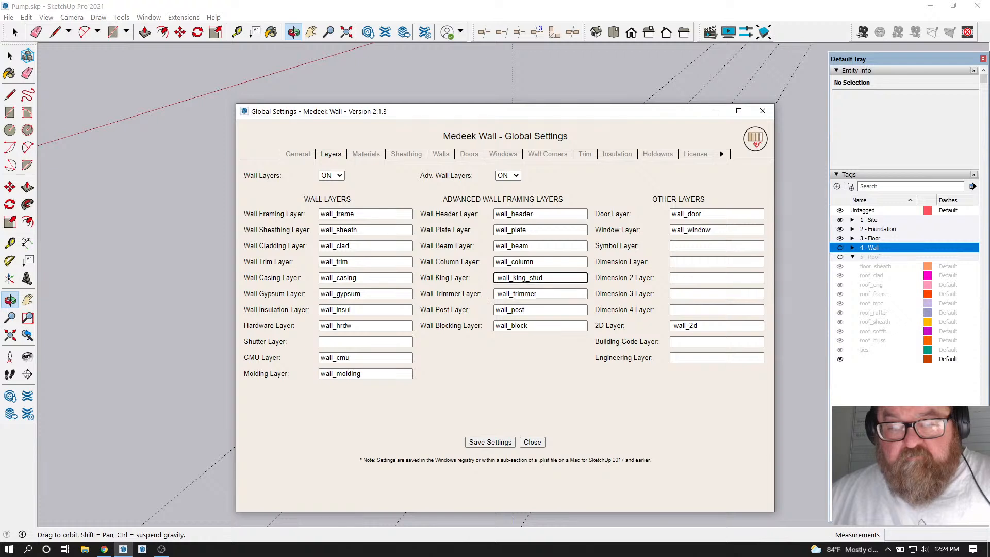
key("Delete")
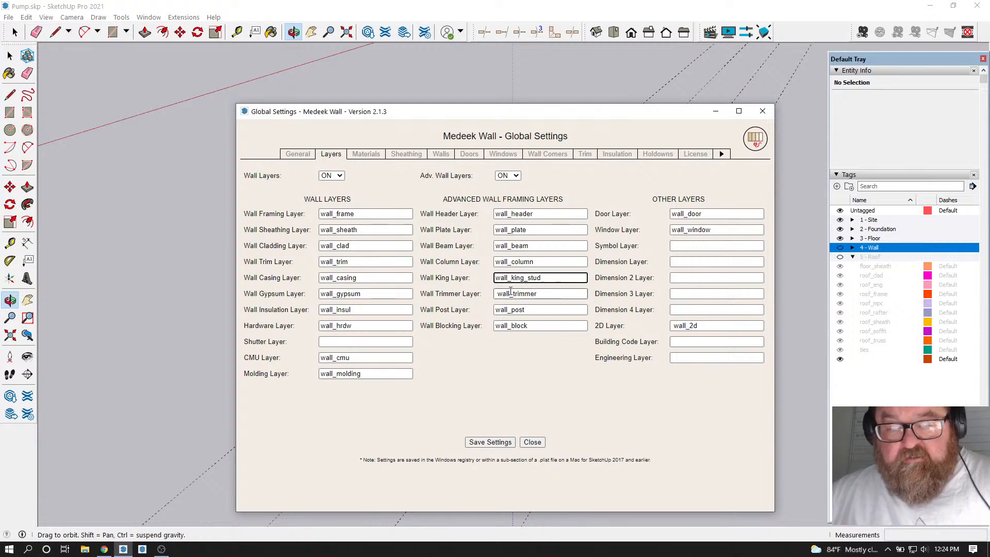
left_click(499, 293)
key("Delete")
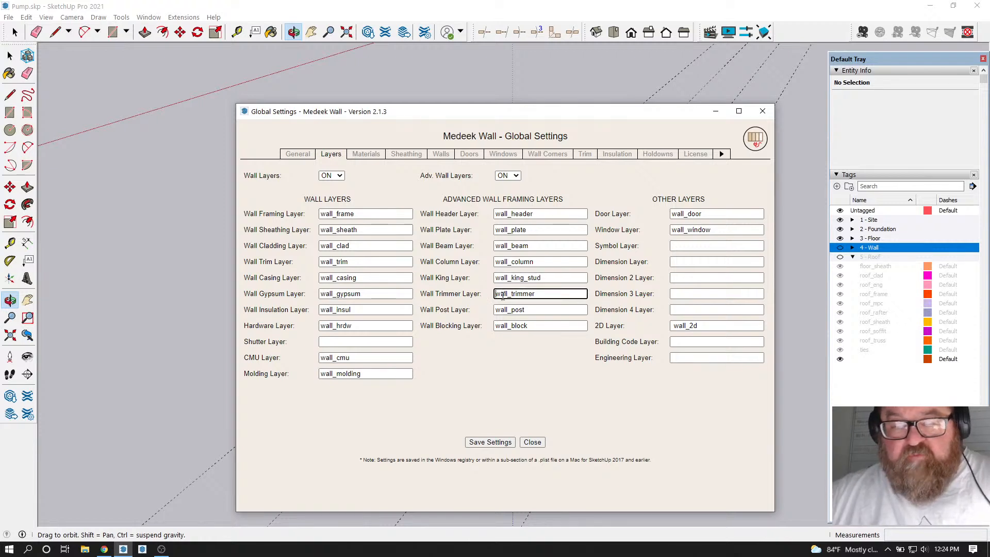
Save the Medeek Wall layer settings and close the global settings
left_click(490, 442)
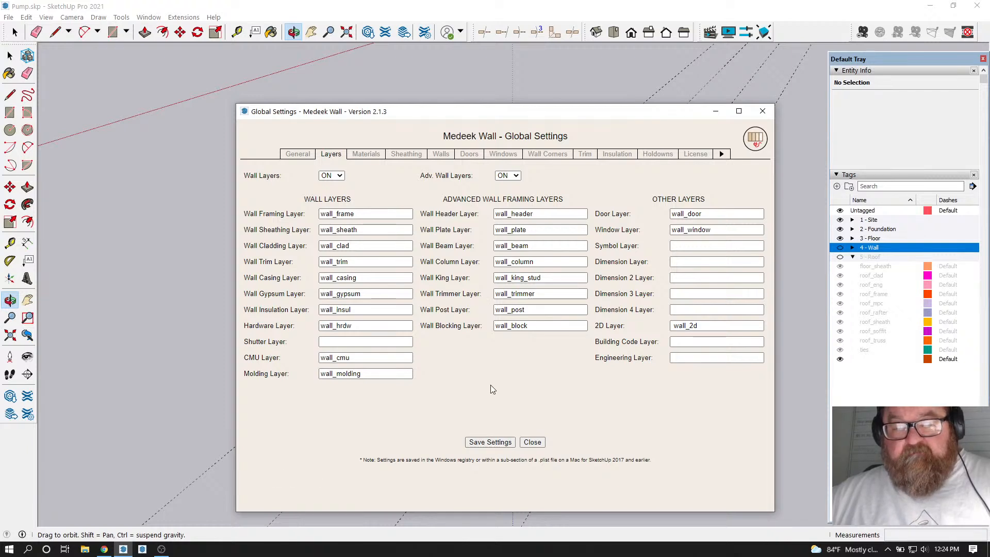
left_click(487, 443)
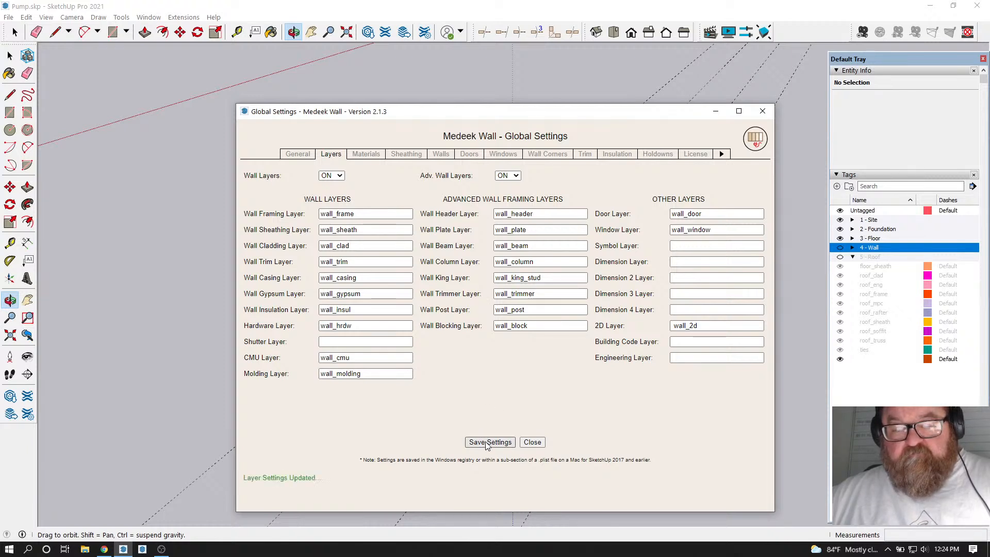
left_click(532, 442)
Show the 4 - Wall tag folder again and regenerate the front wall and the adjoining end wall with the door
left_click_drag(462, 409, 463, 343)
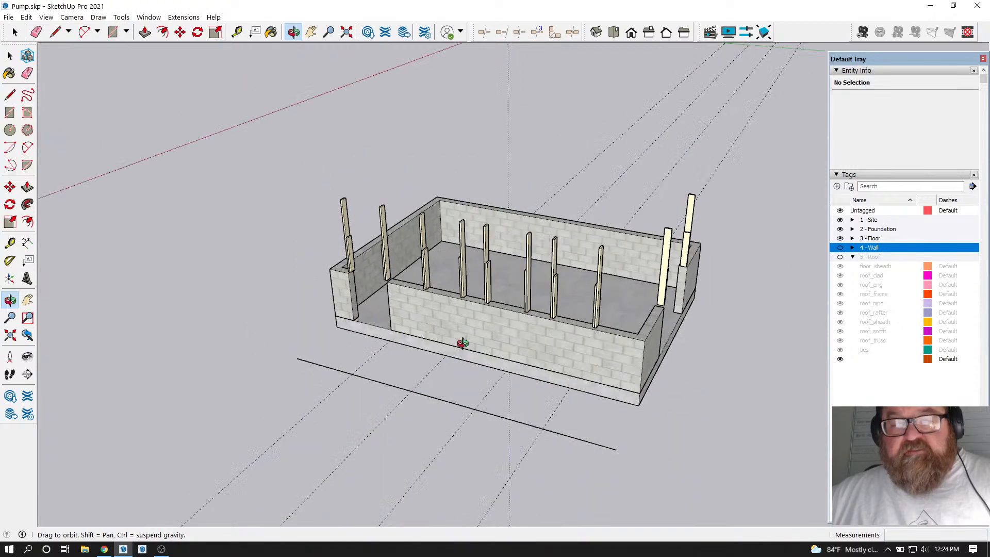
left_click(840, 248)
left_click(15, 33)
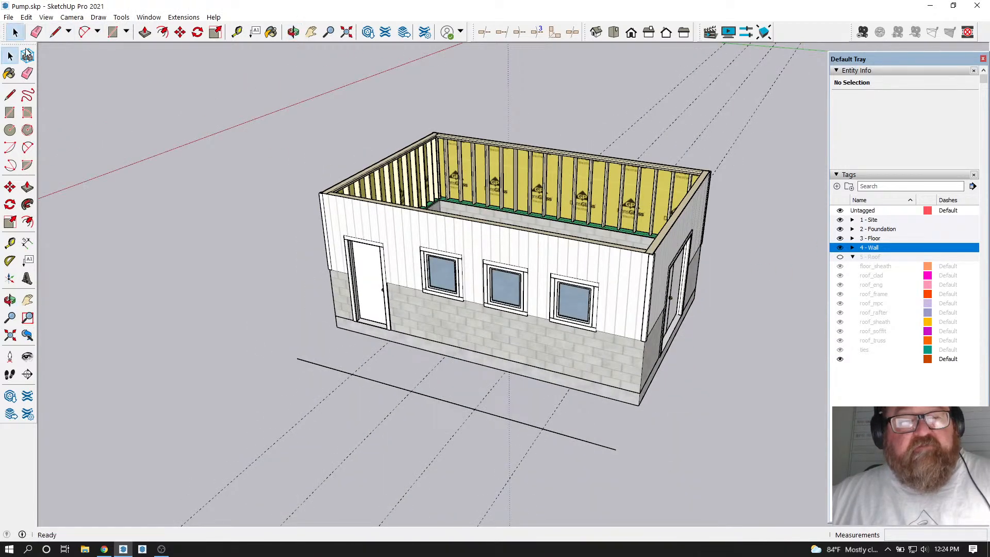
right_click(369, 233)
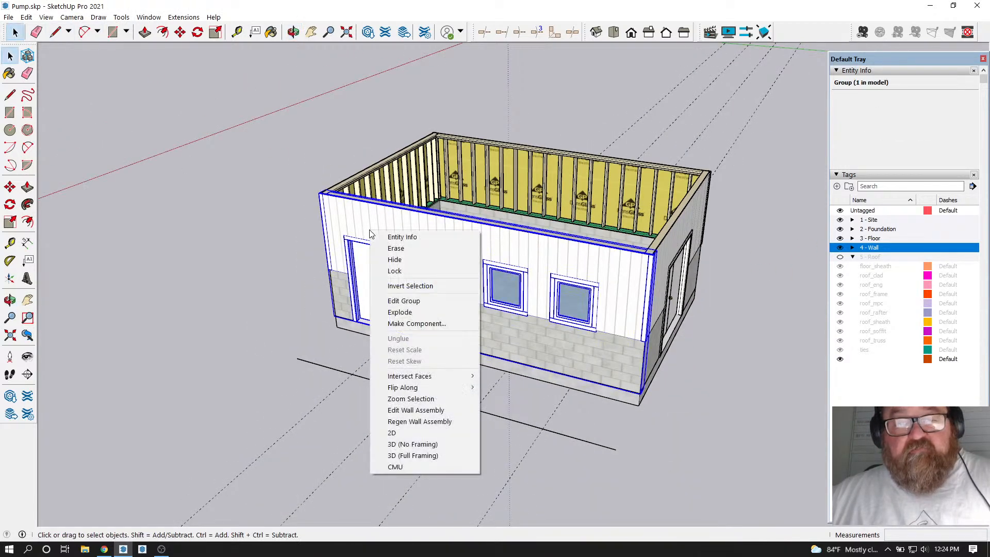
left_click(448, 421)
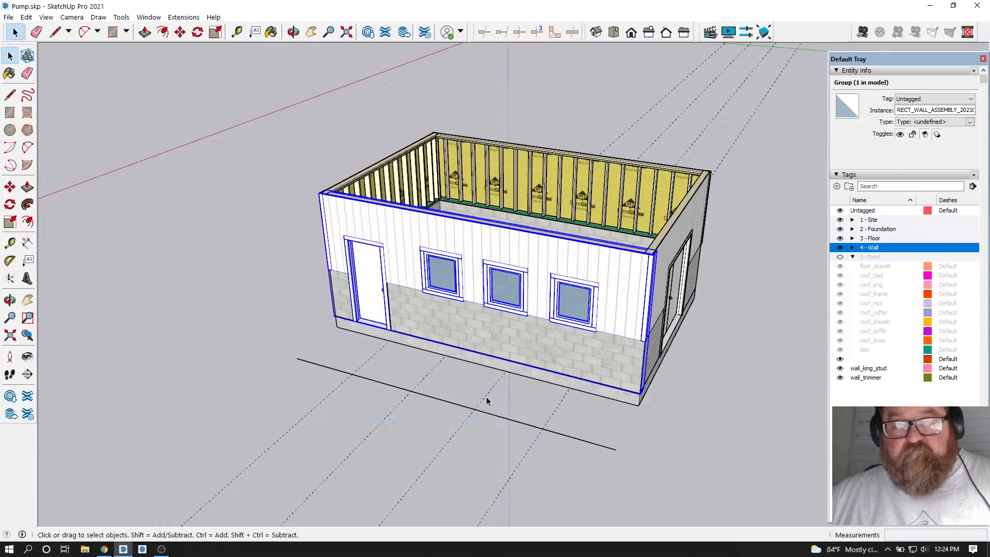
left_click(684, 227)
right_click(680, 224)
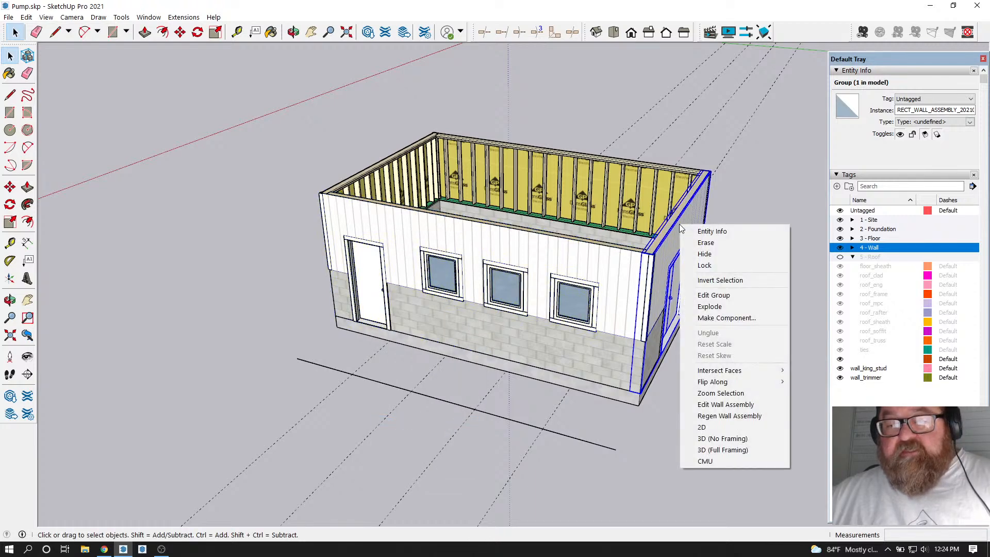
left_click(732, 416)
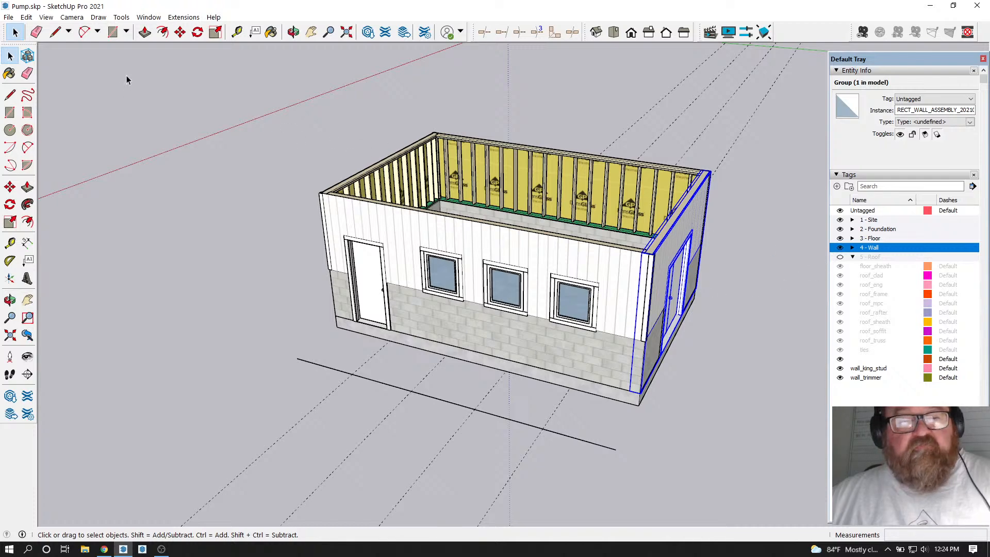
left_click(125, 102)
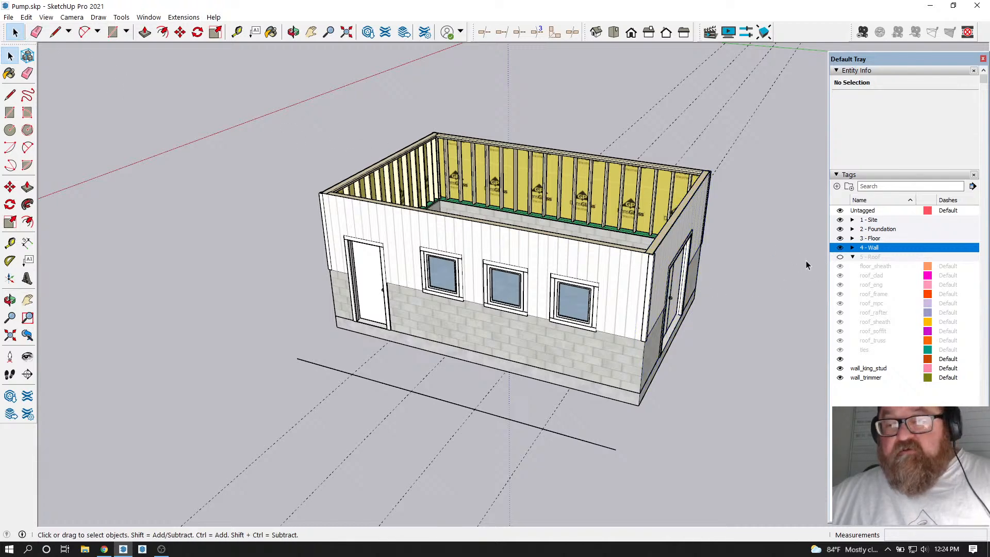
Move the wall_king_stud and wall_trimmer tags into the 4 - Wall tag folder and collapse the folder
left_click(840, 248)
left_click(840, 248)
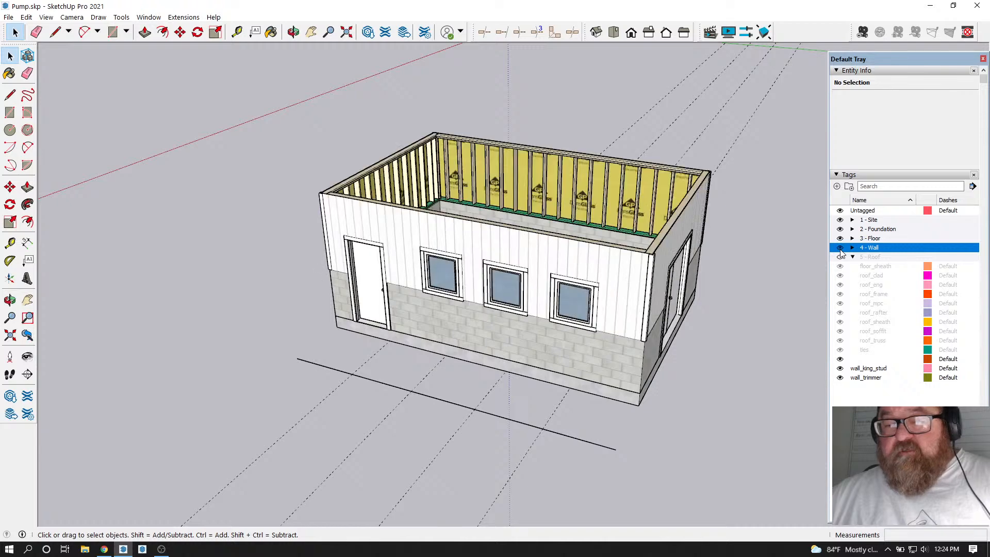
double_click(871, 247)
left_click(883, 370)
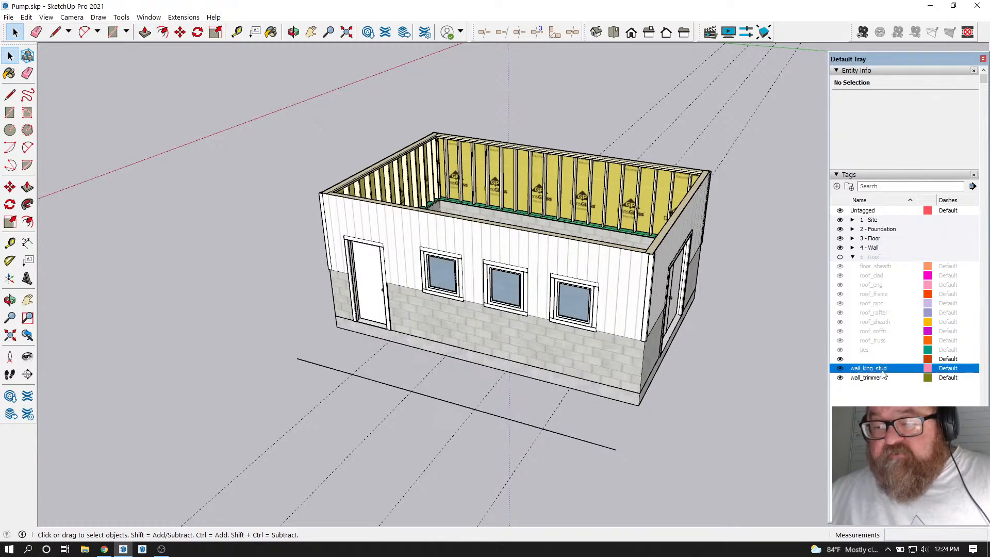
left_click_drag(883, 372, 885, 251)
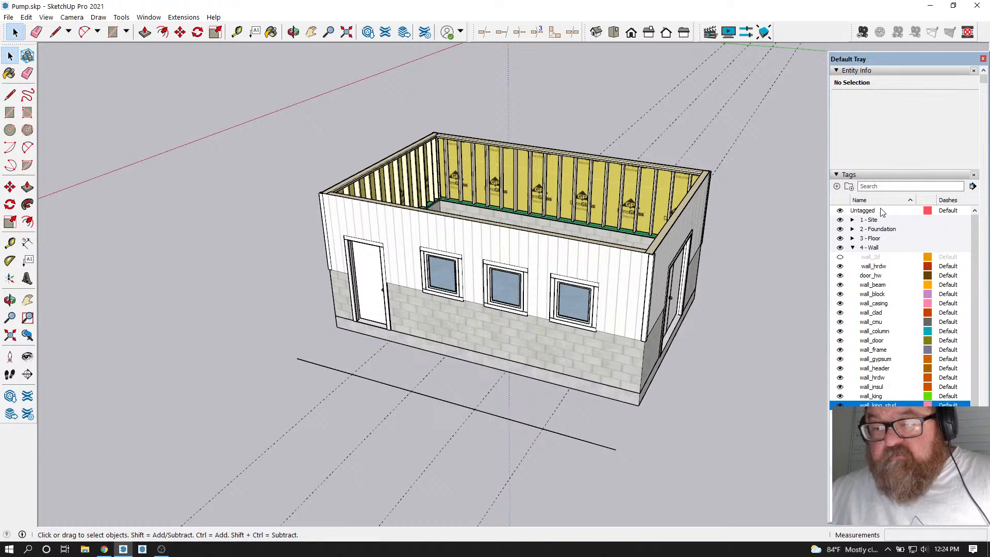
left_click(853, 248)
left_click_drag(869, 368, 881, 251)
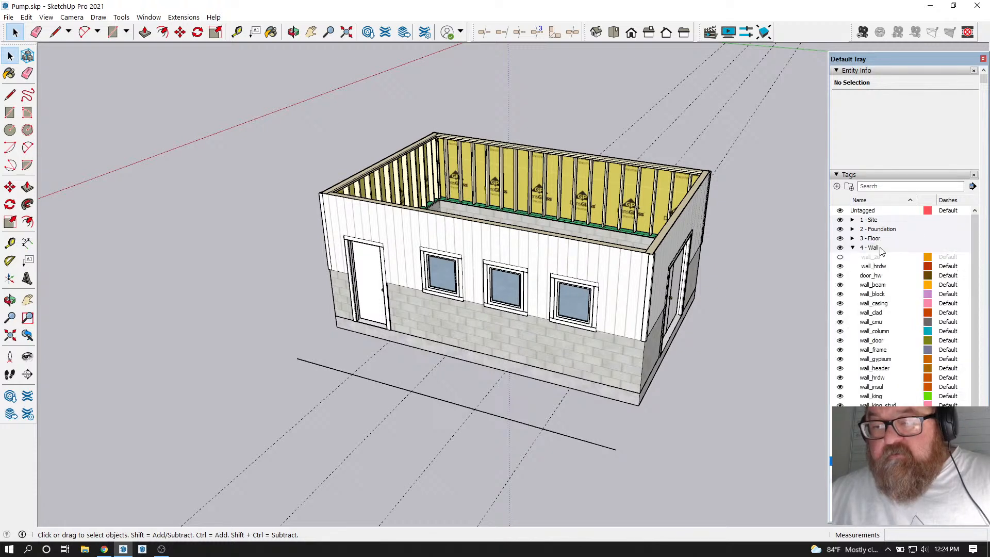
left_click(854, 248)
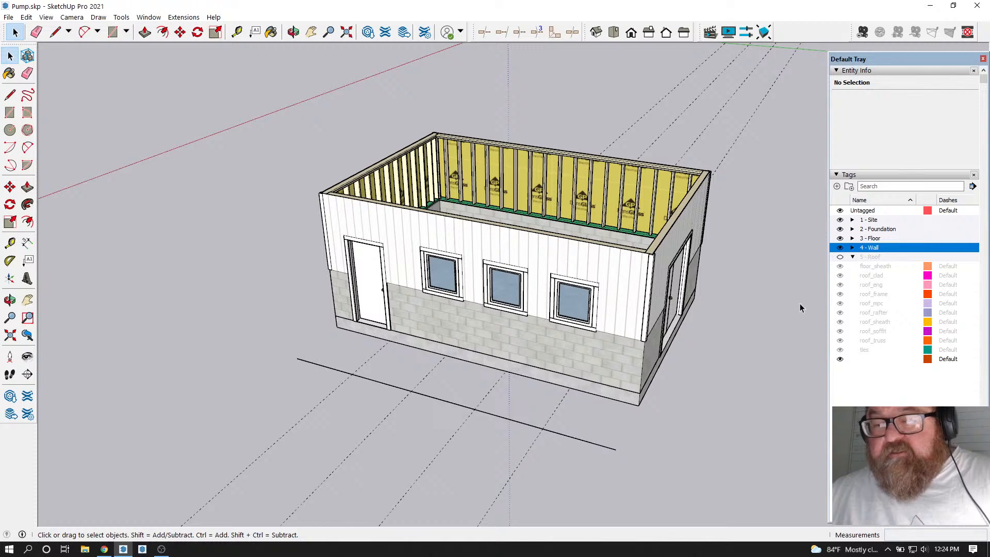
Hide the 4 - Wall tag folder to inspect the block walls without the framing
left_click(840, 249)
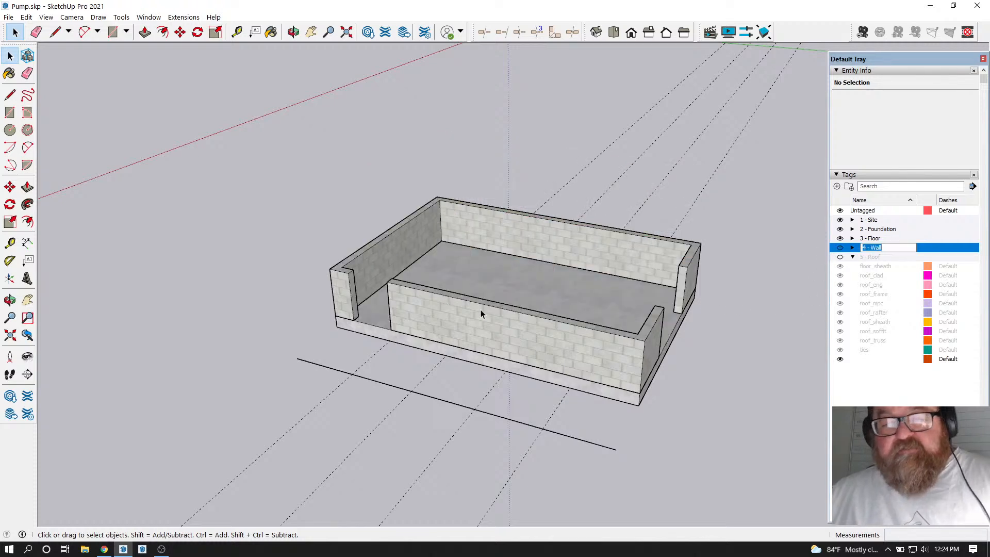
left_click(293, 32)
left_click_drag(444, 366, 534, 370)
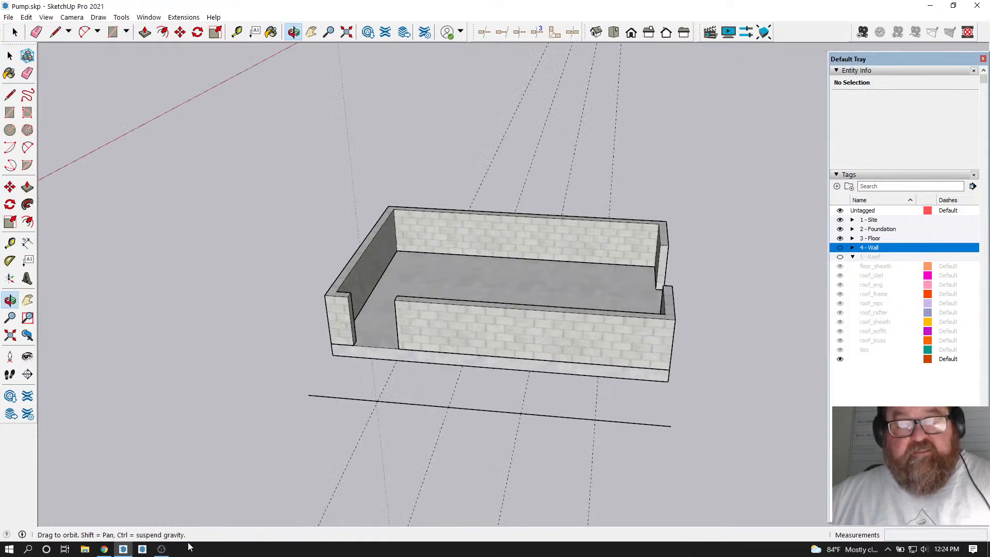
Switch to YouTube Studio to check the live chat, and return to the SketchUp model
left_click(104, 549)
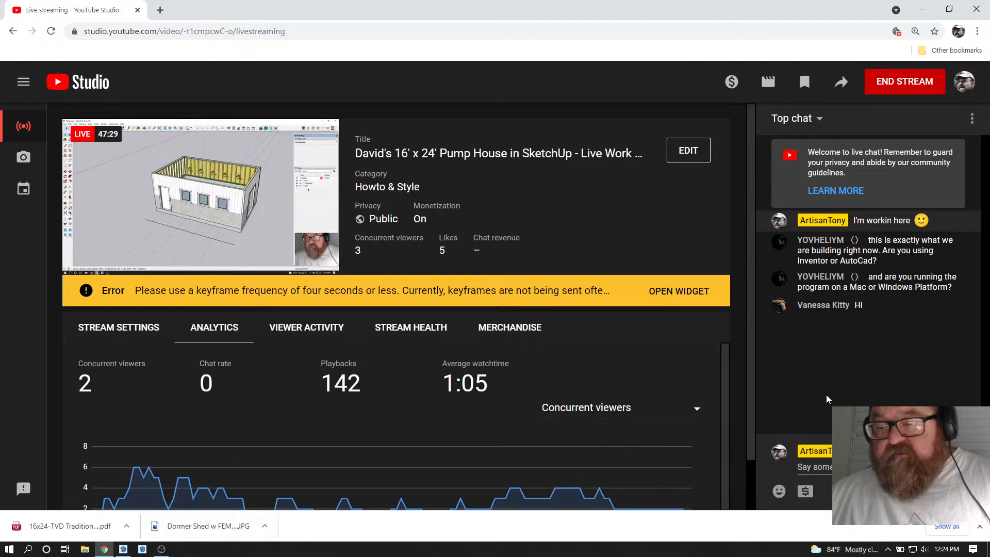
left_click(123, 549)
Open the block wall group for editing at the front wall's door opening
scroll(420, 327, "up", 5)
middle_click_drag(500, 354, 509, 357)
scroll(389, 382, "up", 2)
scroll(434, 356, "down", 2)
scroll(328, 380, "up", 3)
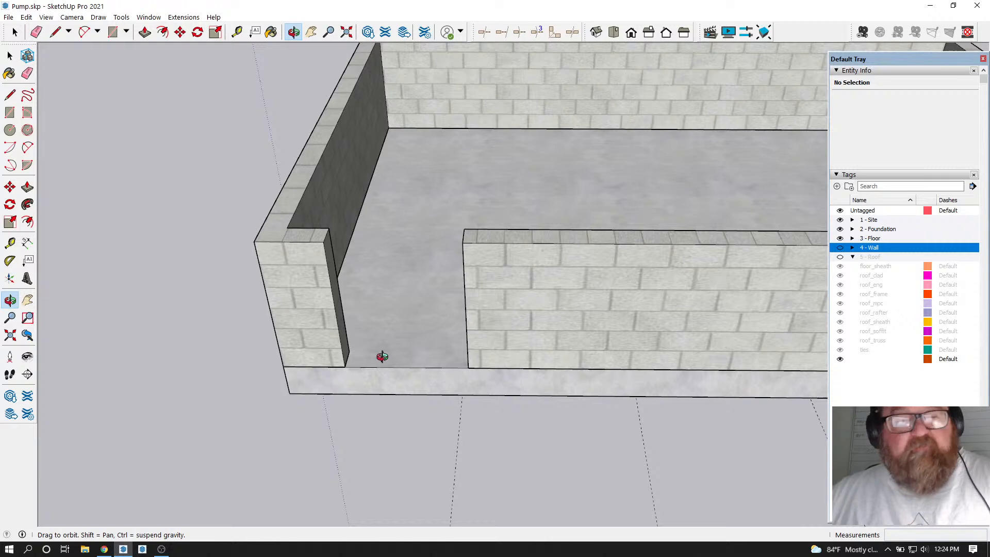
left_click(56, 32)
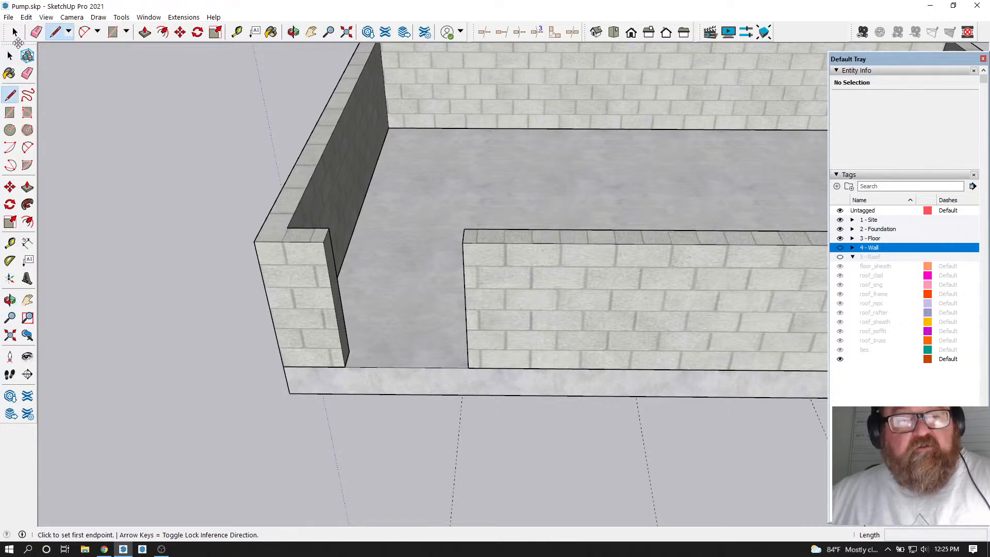
left_click(10, 55)
left_click(302, 263)
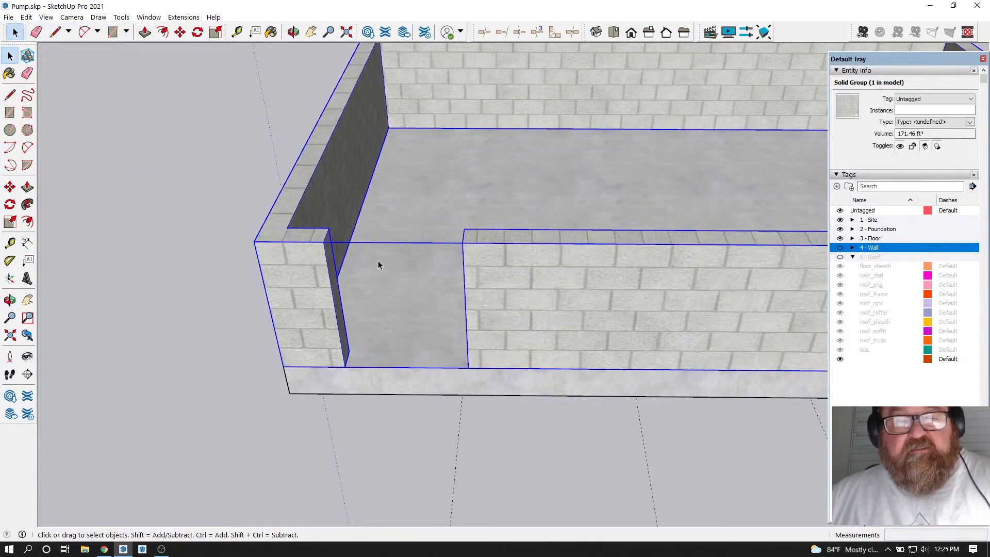
double_click(315, 274)
left_click(308, 278)
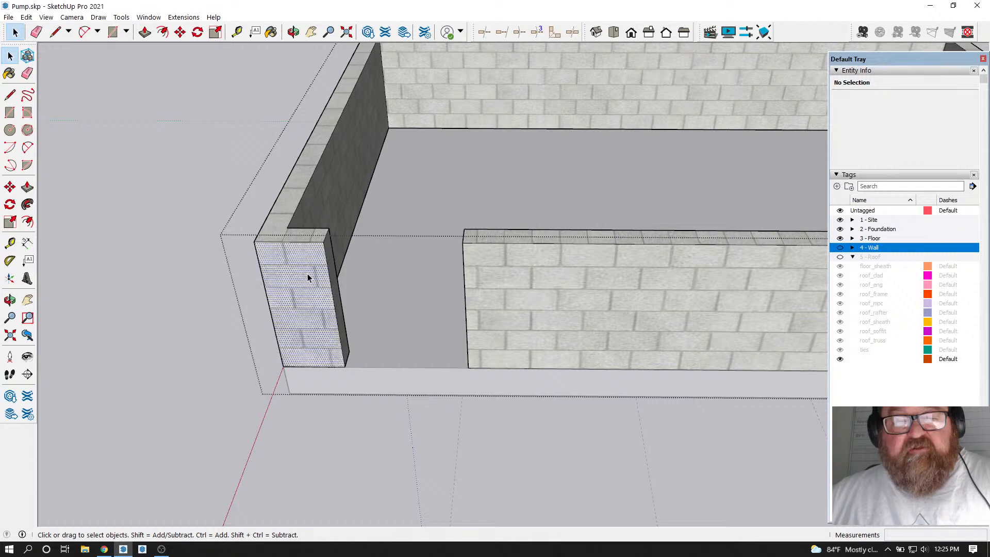
Select the jamb faces and edges on both sides of the front door opening in the block wall
left_click(294, 32)
left_click_drag(547, 242, 641, 261)
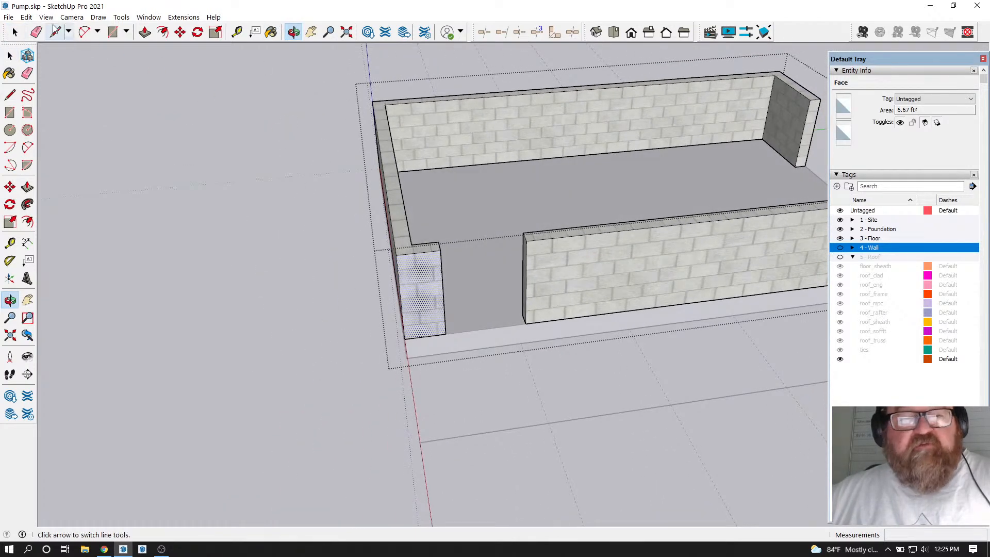
key("space")
left_click_drag(498, 278, 568, 366)
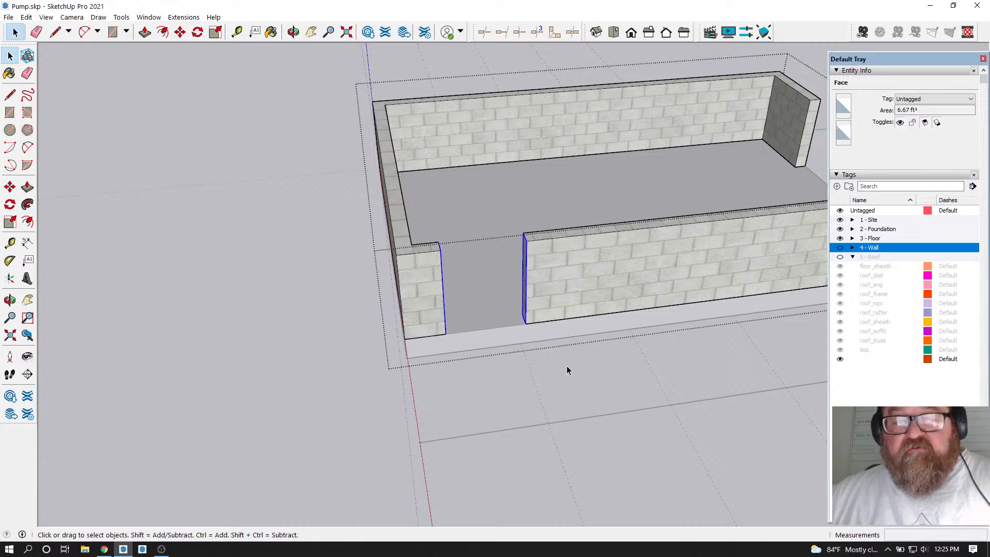
Draw a 3' 4" line across the base of the front door opening and add it to the jamb selection
left_click(293, 33)
left_click_drag(515, 294, 454, 345)
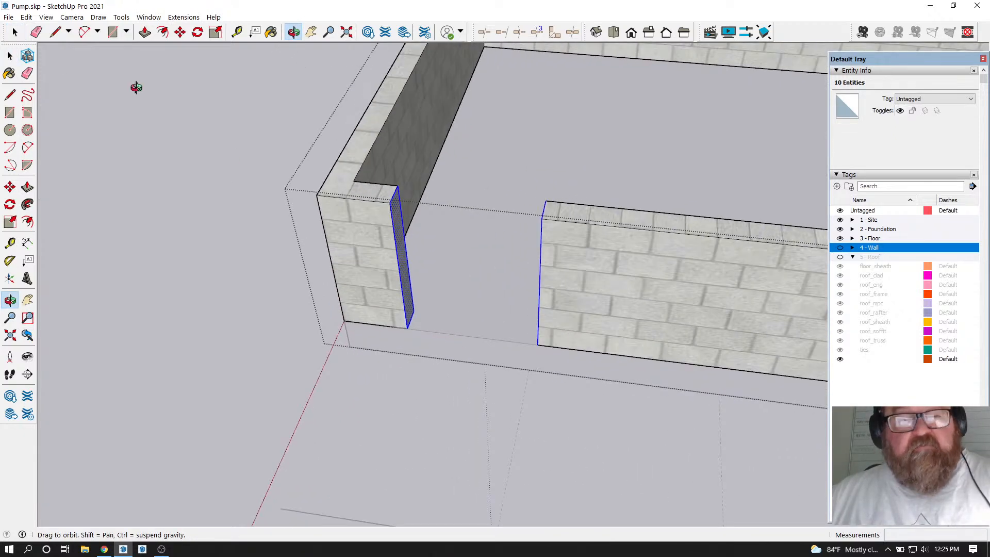
left_click(54, 32)
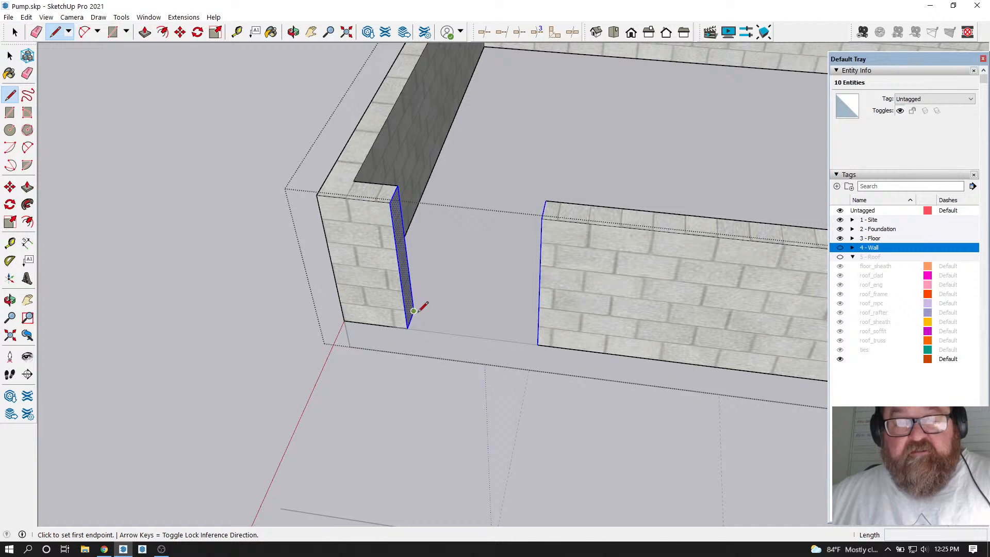
left_click(408, 328)
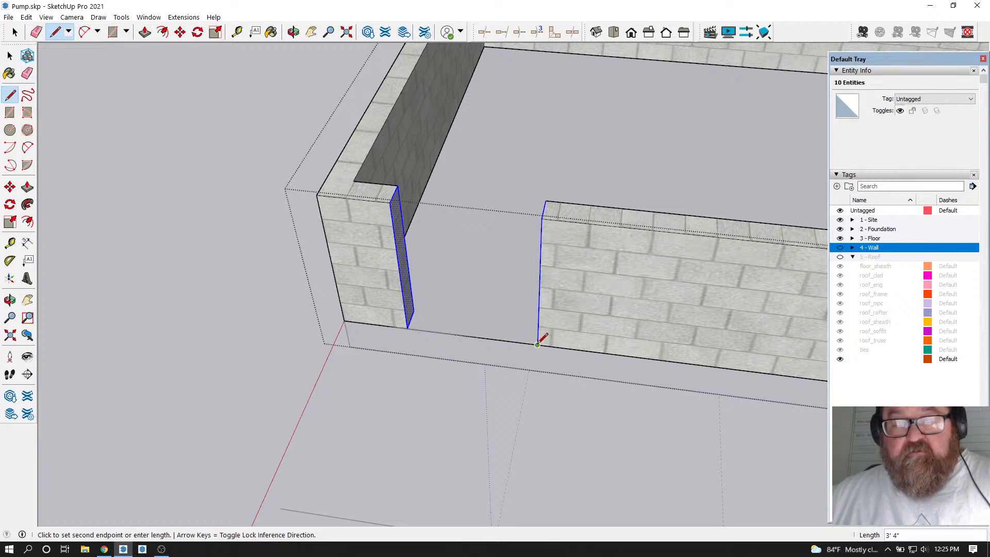
key("space")
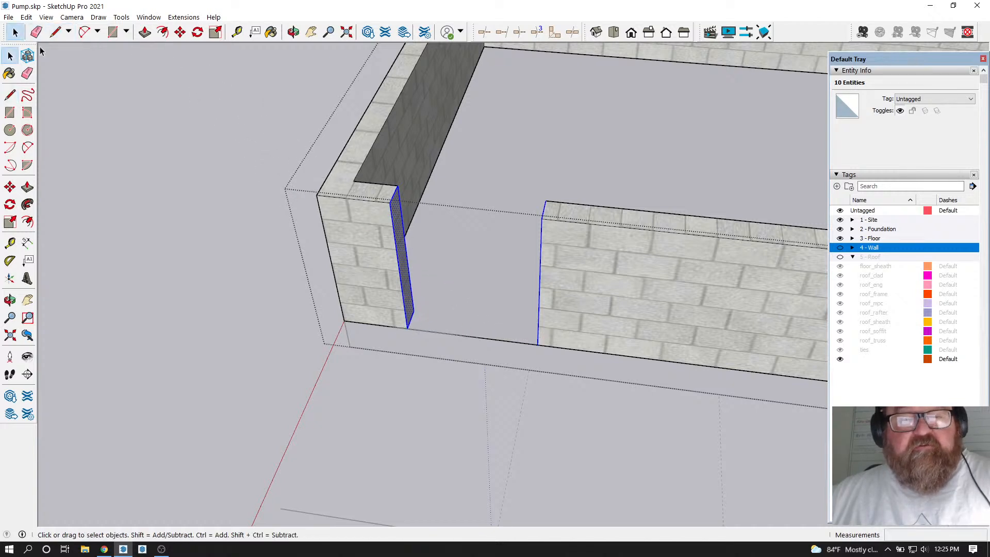
left_click(445, 333, "ctrl")
Move the selected door jambs and base line about 1' 3" along the front block wall, away from the near corner
left_click(180, 32)
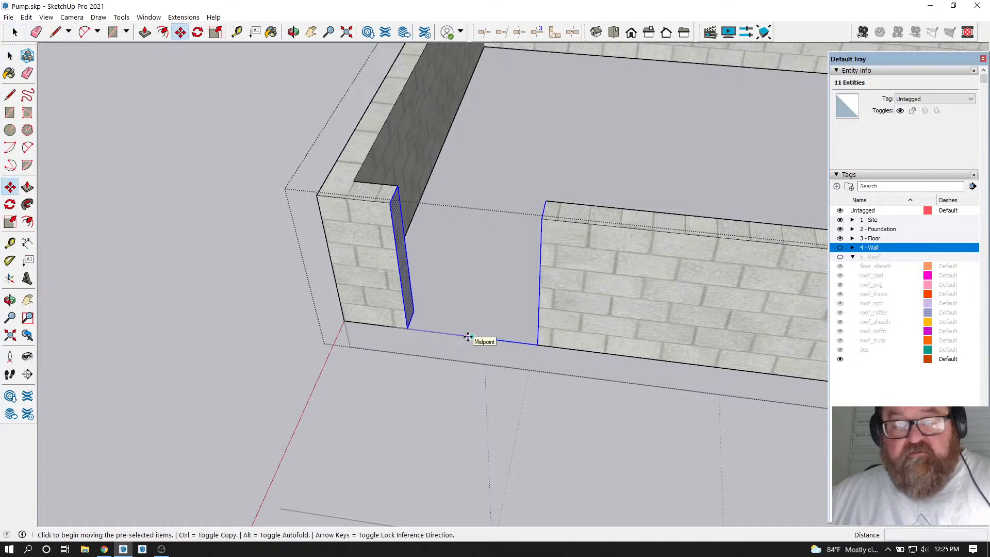
scroll(466, 336, "up", 3)
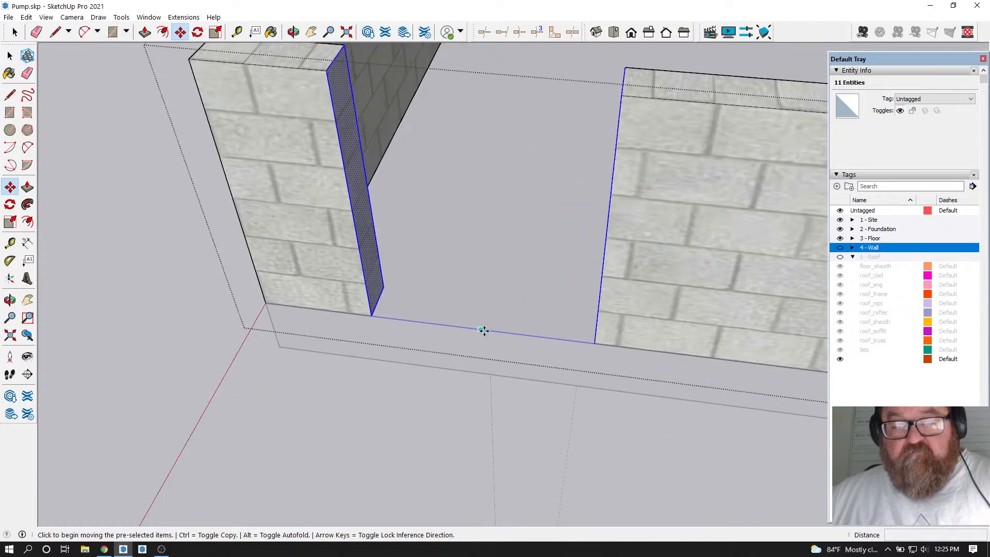
left_click(482, 330)
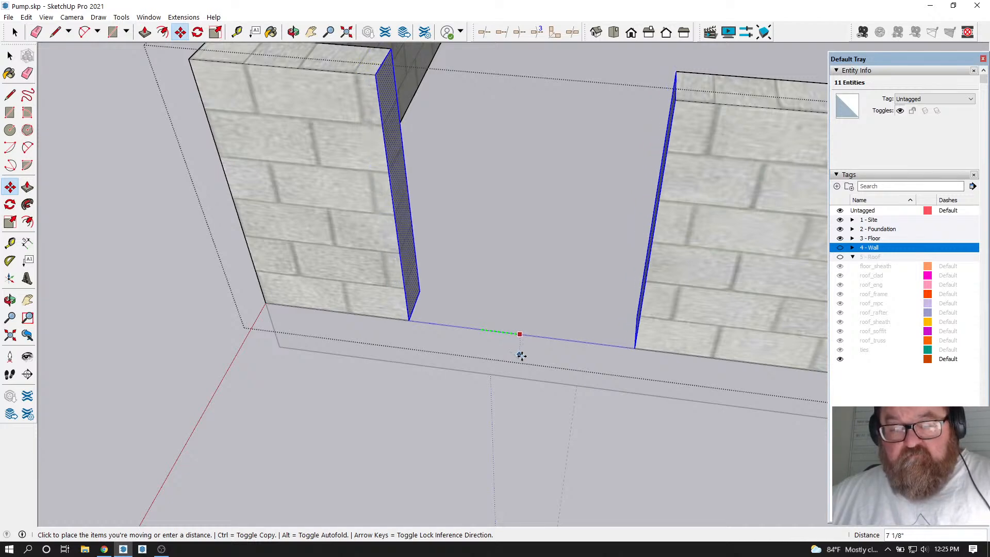
scroll(532, 343, "down", 3)
scroll(532, 343, "down", 2)
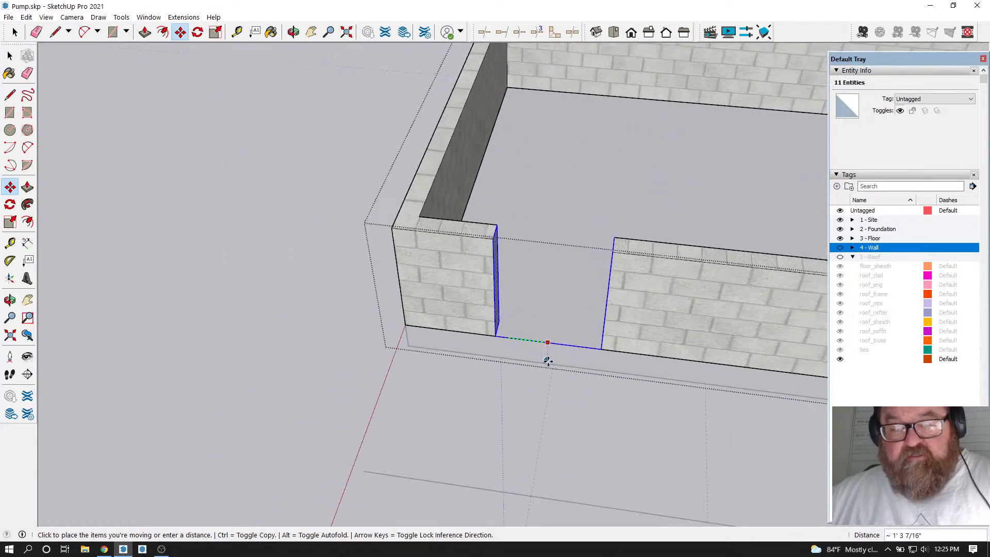
left_click(549, 365)
Close the block wall group, clear the selection, and show the 4 - Wall tag folder
scroll(390, 344, "down", 4)
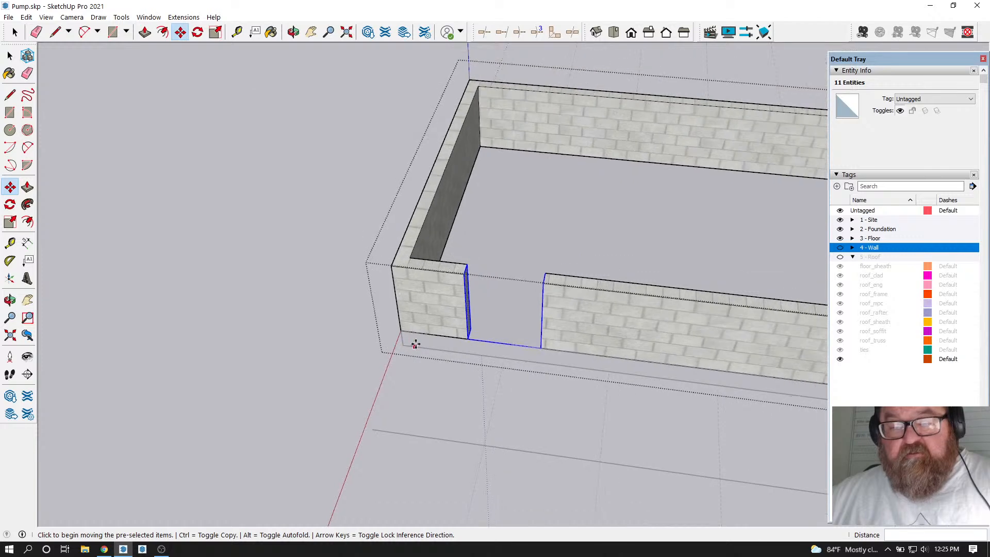
scroll(410, 327, "down", 3)
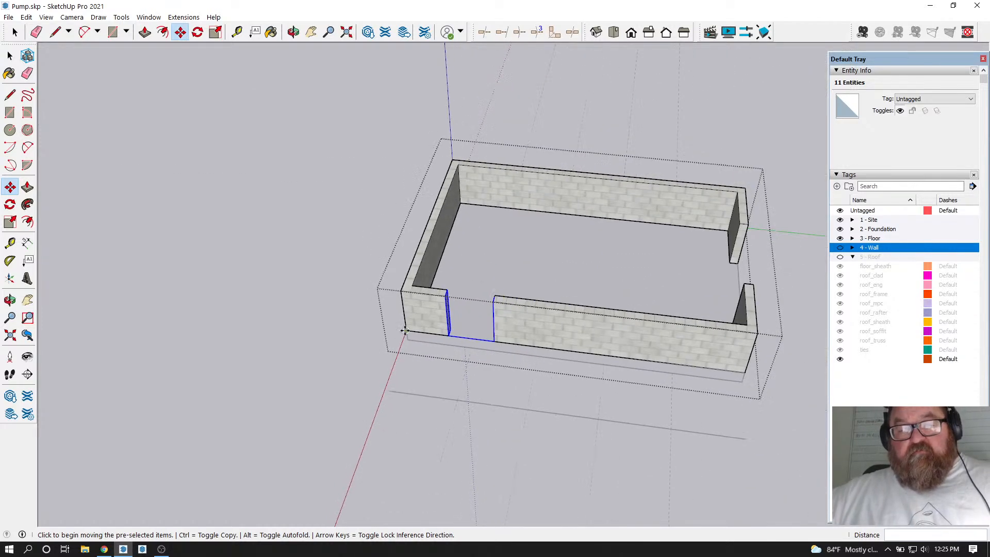
scroll(479, 320, "up", 4)
scroll(475, 323, "up", 1)
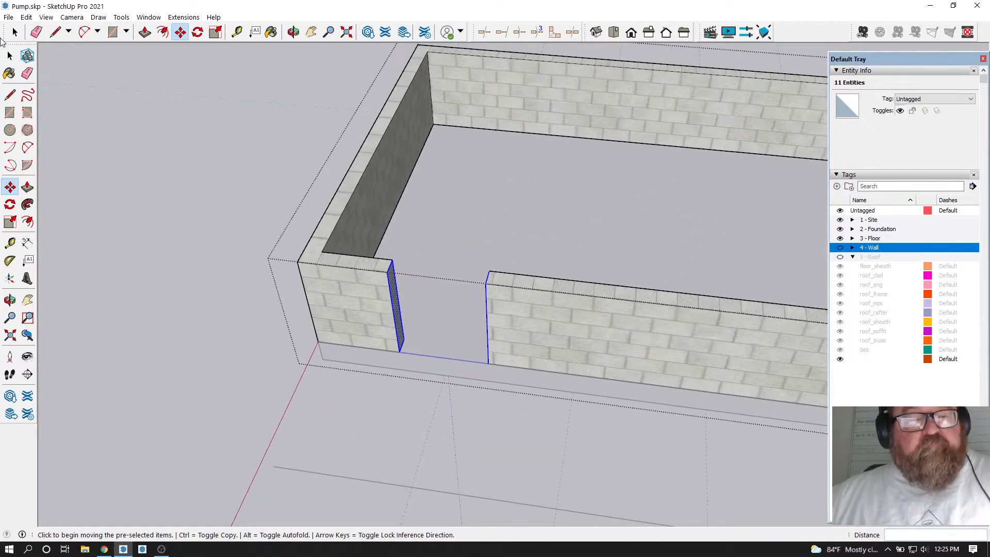
left_click(15, 32)
left_click(133, 112)
scroll(285, 252, "down", 1)
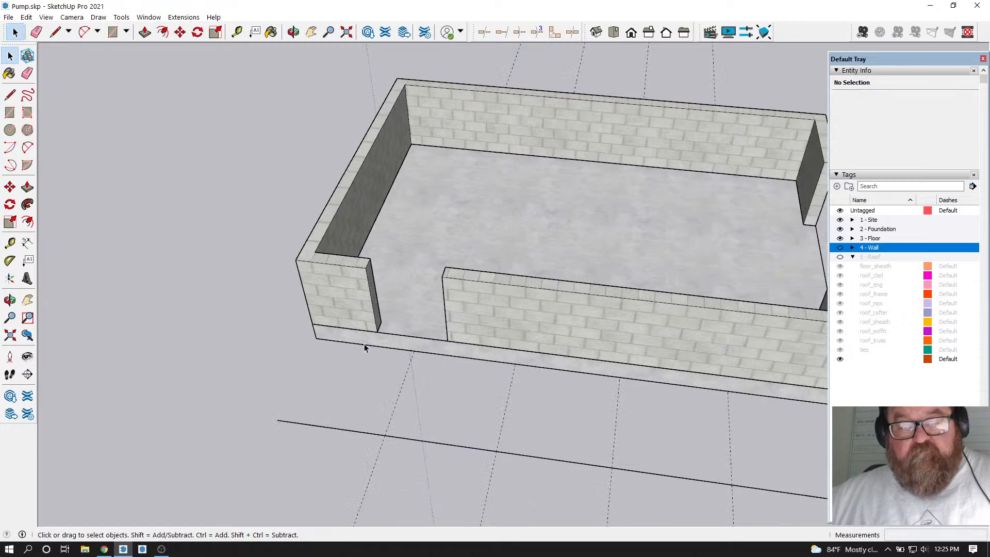
scroll(394, 348, "down", 1)
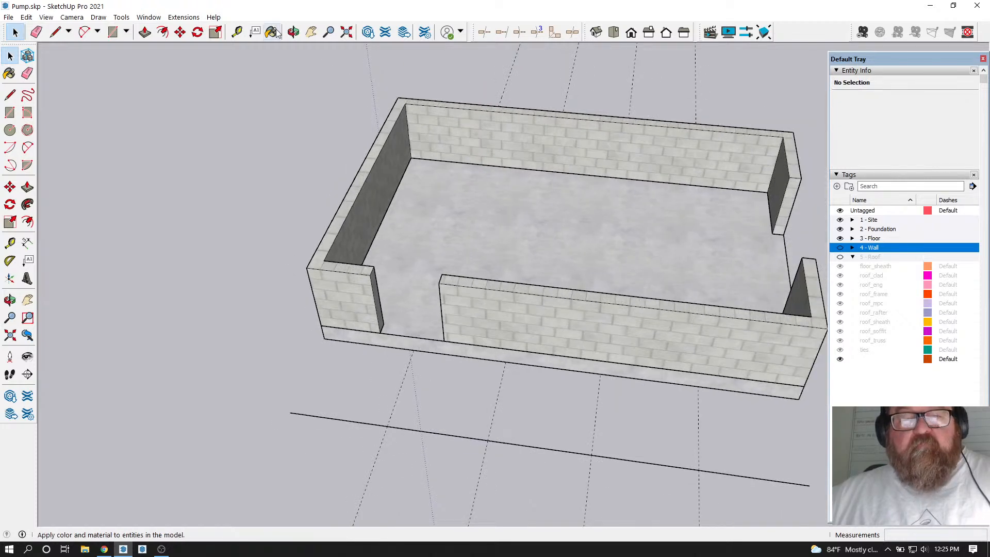
left_click(840, 247)
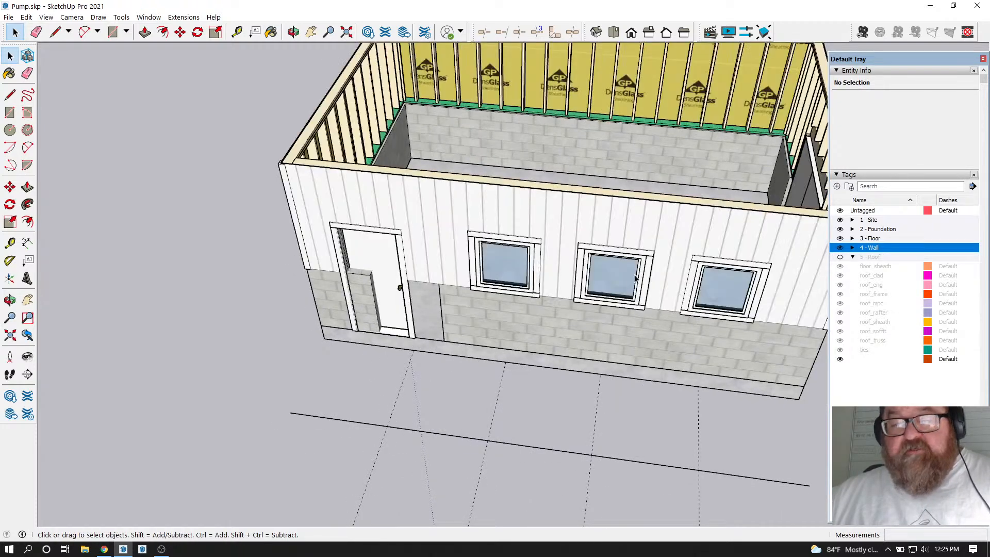
Shift the front door opening 12" toward the windows with Medeek Wall's Move Opening tool
scroll(354, 266, "up", 1)
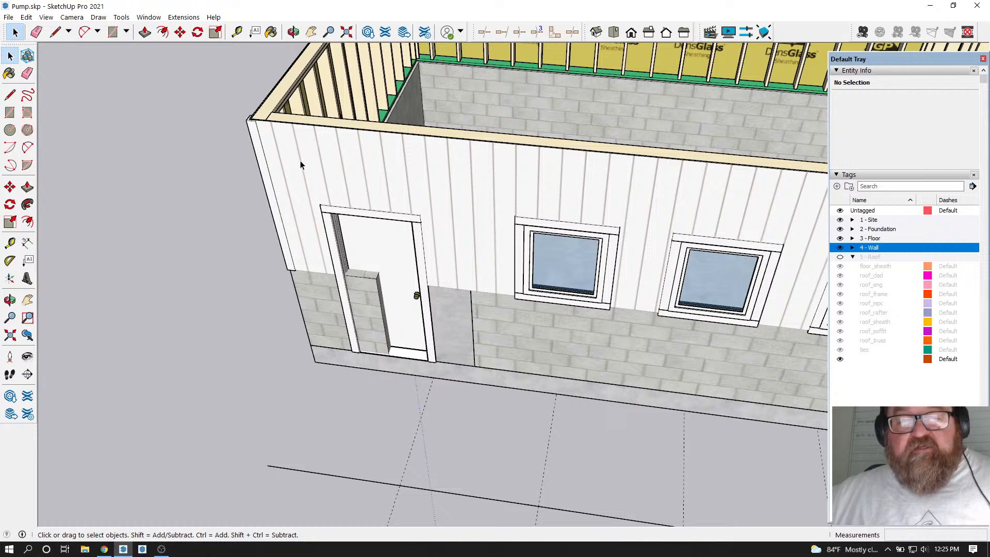
scroll(438, 319, "up", 2)
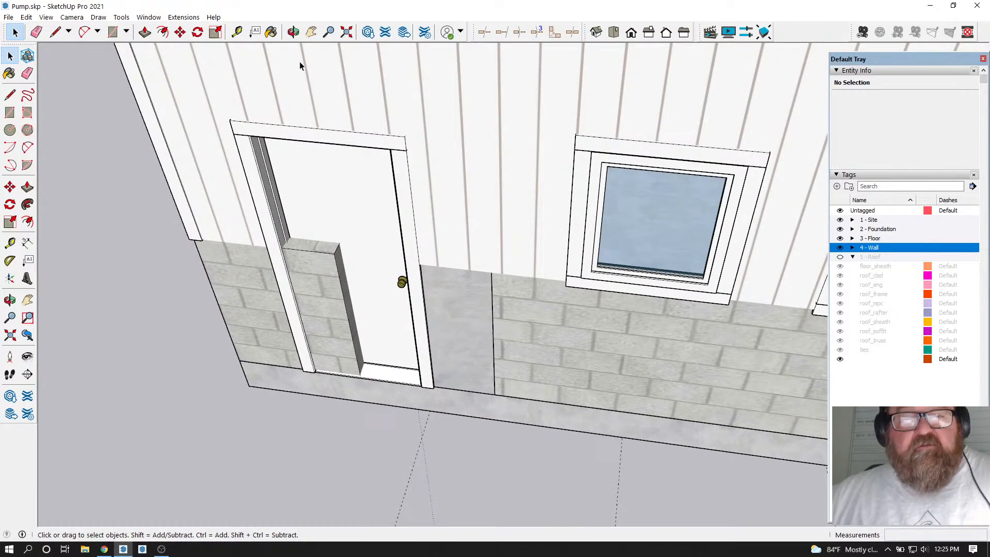
left_click(183, 17)
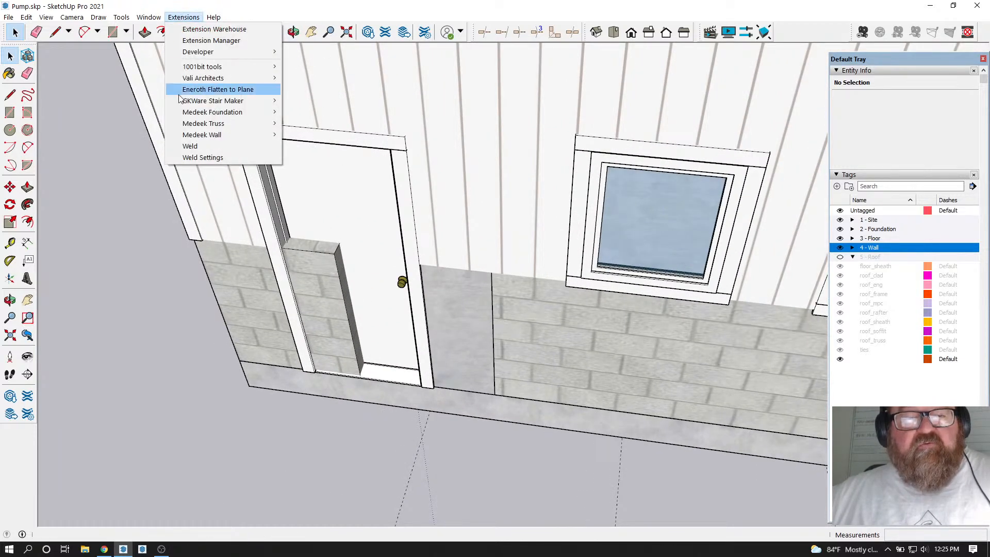
mouse_move(192, 135)
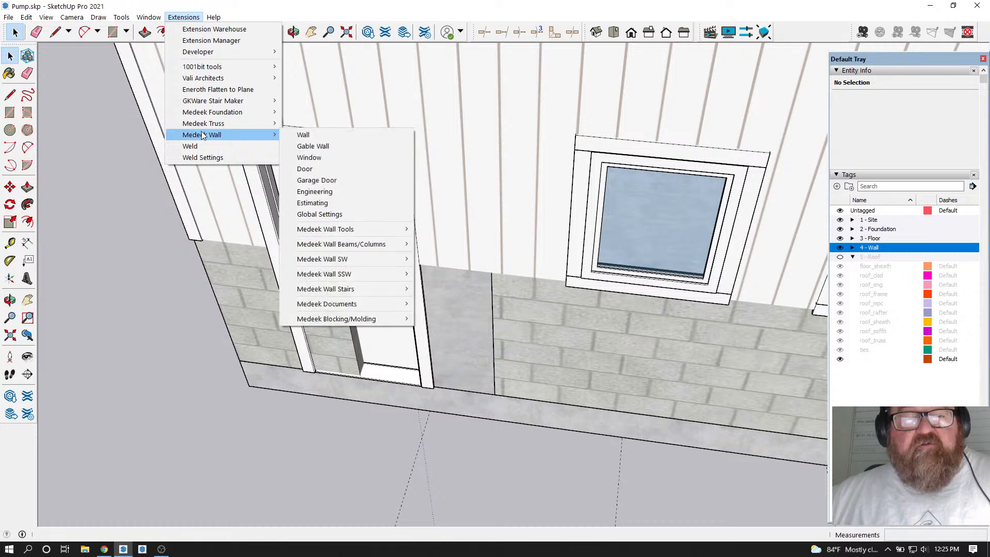
mouse_move(345, 230)
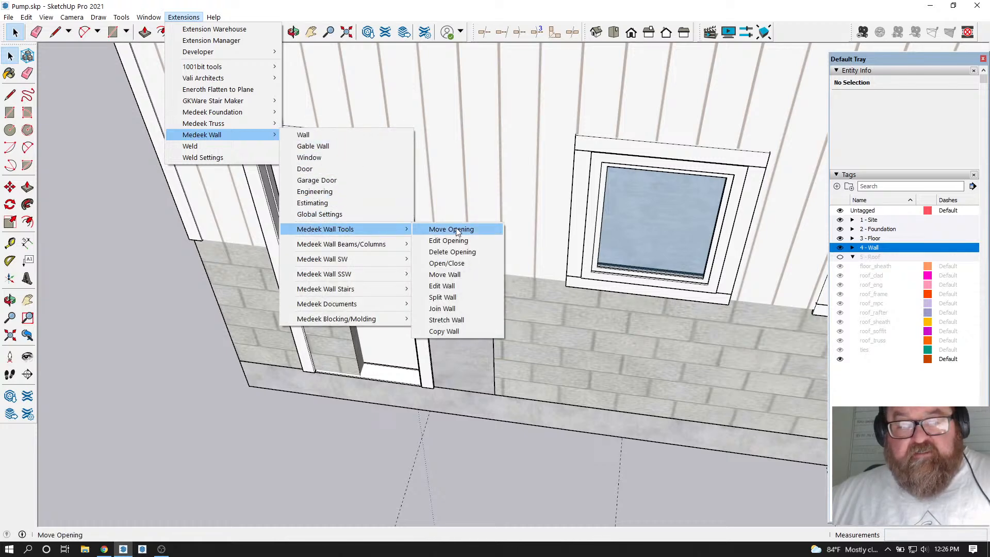
left_click(457, 230)
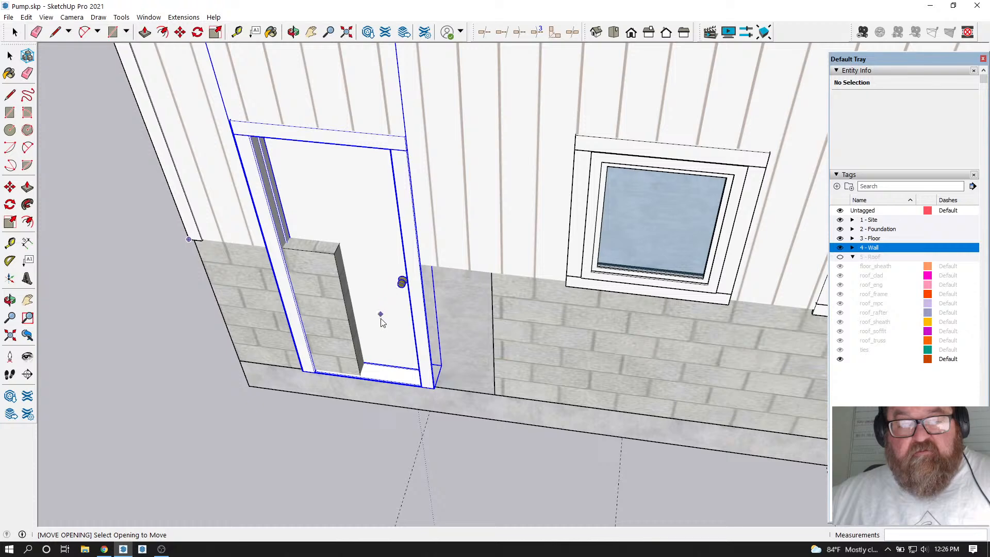
left_click(371, 361)
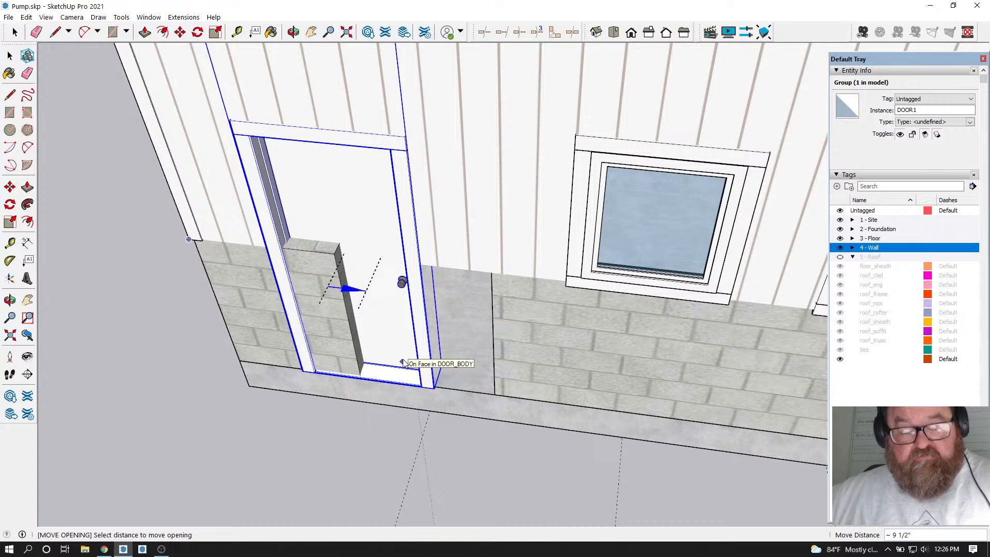
type("12")
key("Return")
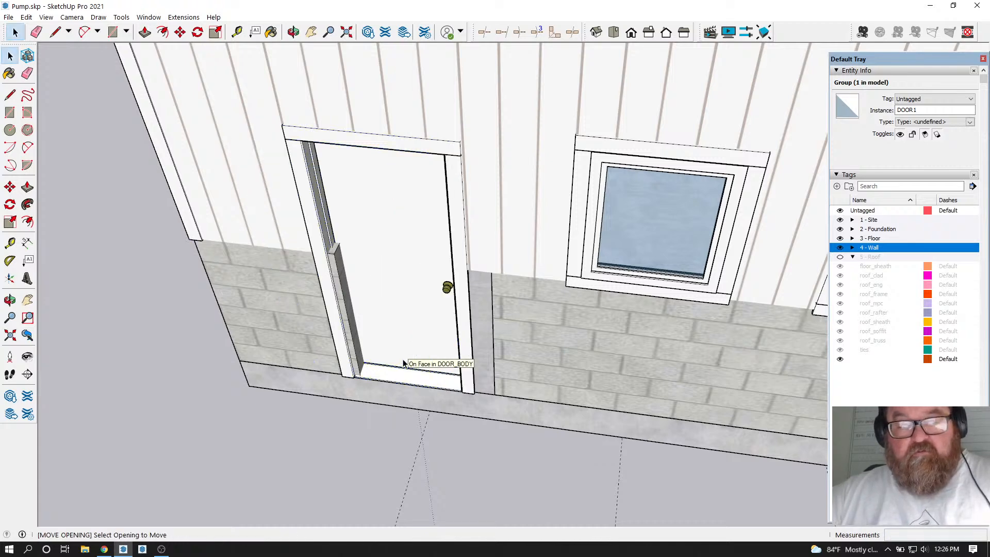
key("space")
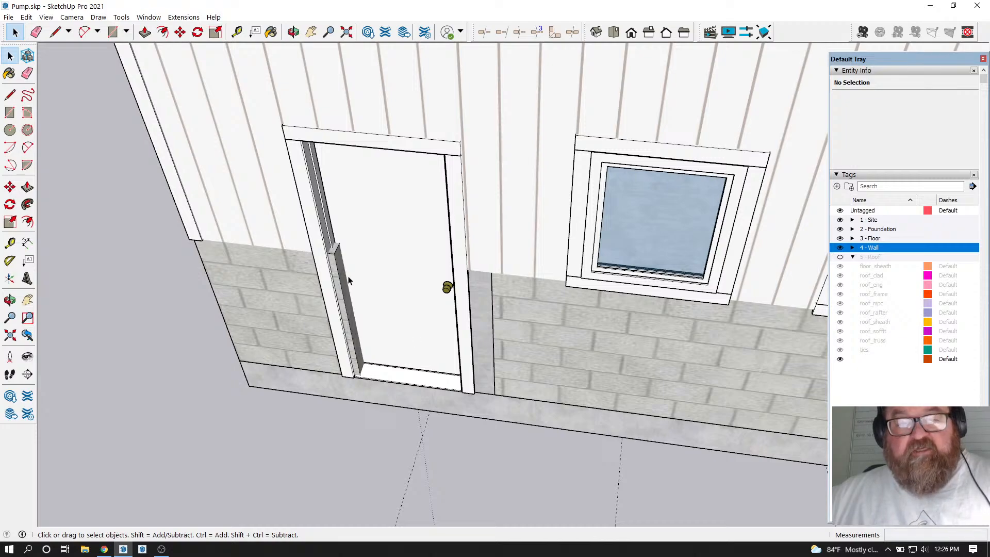
Measure the gap between the block wall jamb and the door's framing from inside the building
left_click(293, 32)
left_click_drag(330, 232, 382, 200)
scroll(243, 201, "up", 5)
left_click(237, 32)
left_click(275, 219)
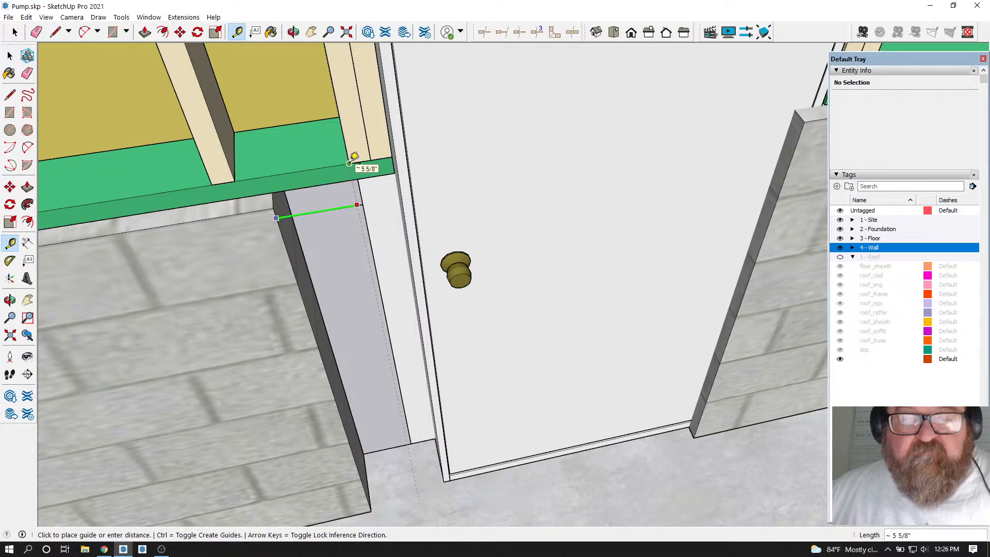
key("Escape")
scroll(396, 259, "down", 5)
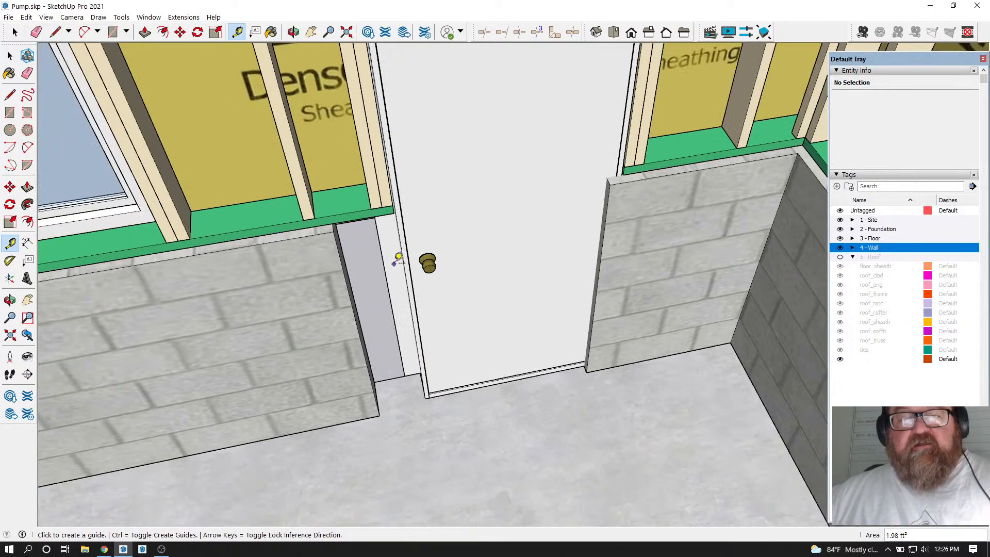
Move the front door opening a further 5 5/8" toward the windows with Medeek Wall's Move Opening tool
left_click(293, 32)
left_click_drag(464, 232, 690, 202)
left_click(184, 17)
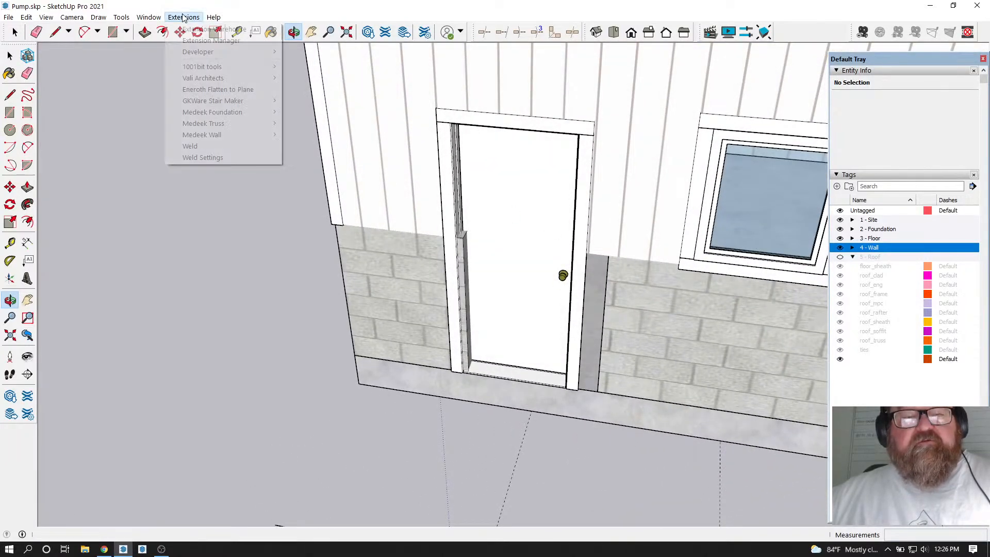
mouse_move(227, 135)
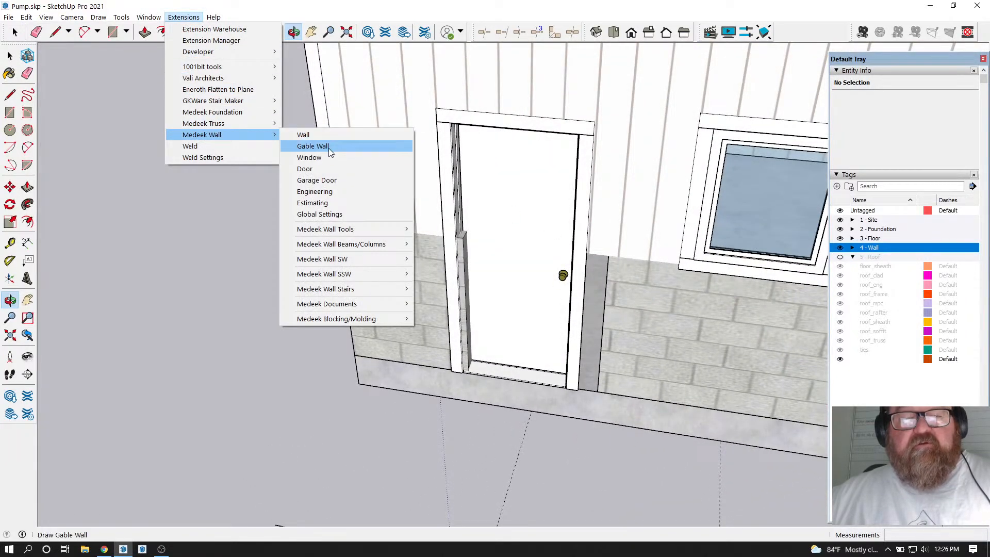
mouse_move(330, 229)
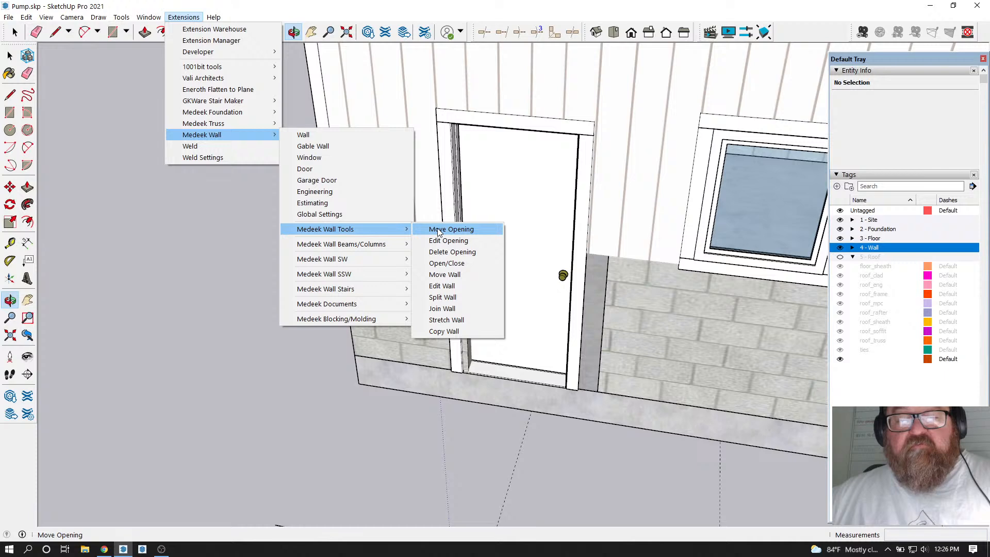
left_click(437, 228)
left_click(499, 237)
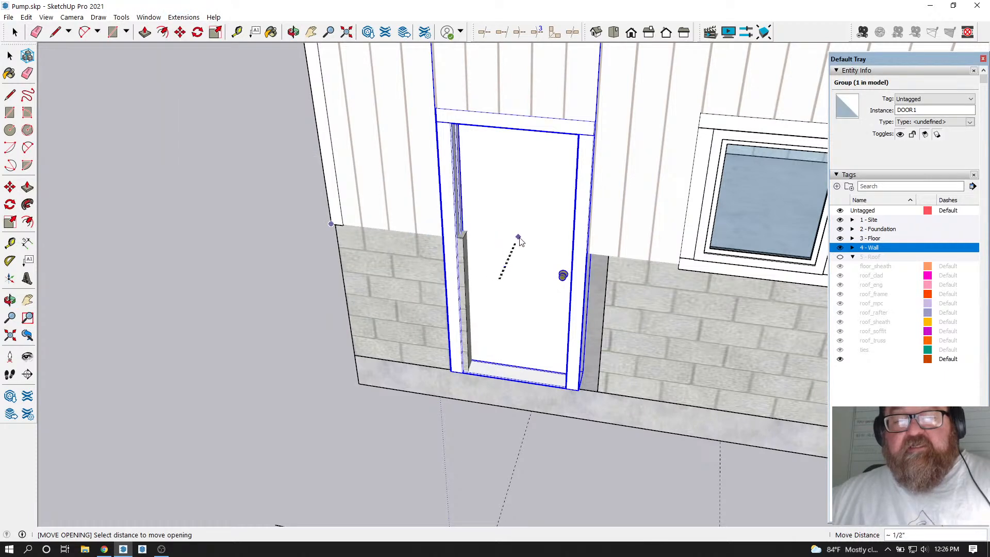
type("5 5/8")
key("Return")
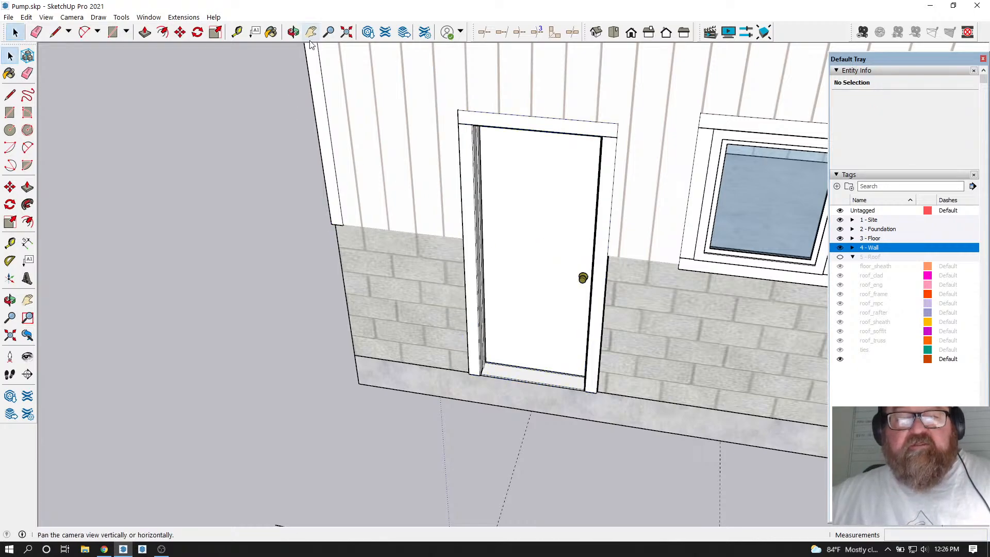
Examine from inside how the door, its studs and the sill plate line up with the block wall opening
left_click(294, 32)
left_click_drag(583, 263, 289, 351)
left_click_drag(614, 358, 378, 365)
scroll(378, 366, "up", 6)
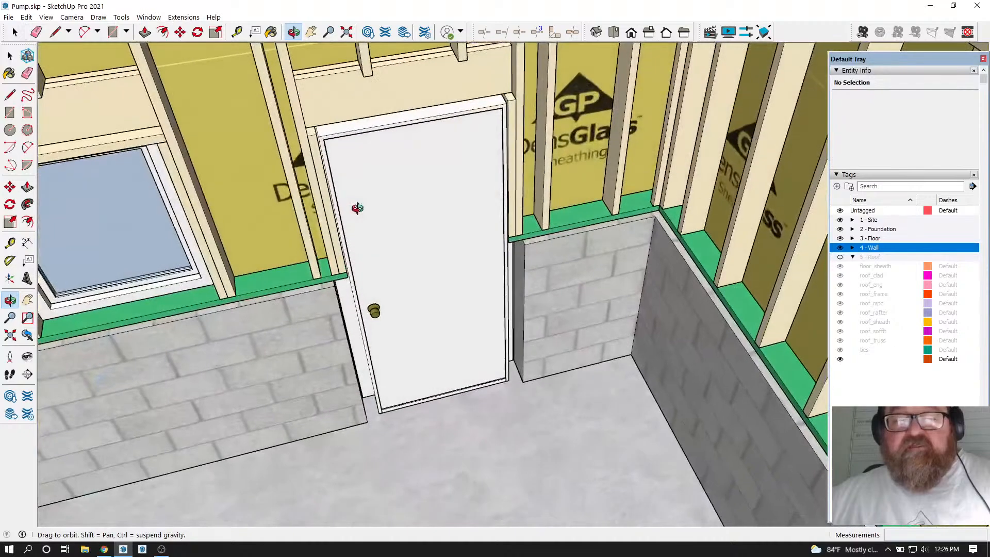
scroll(496, 123, "down", 5)
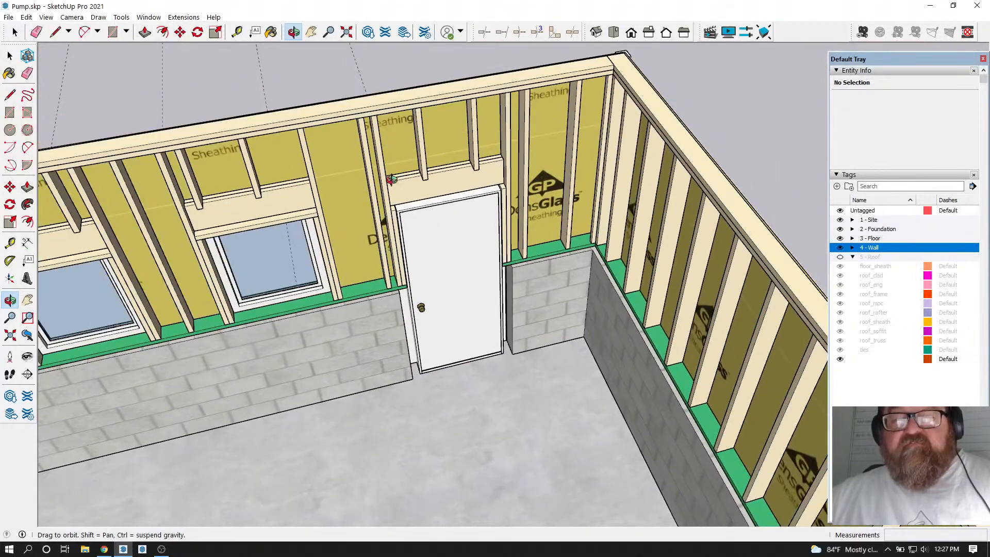
scroll(514, 258, "up", 3)
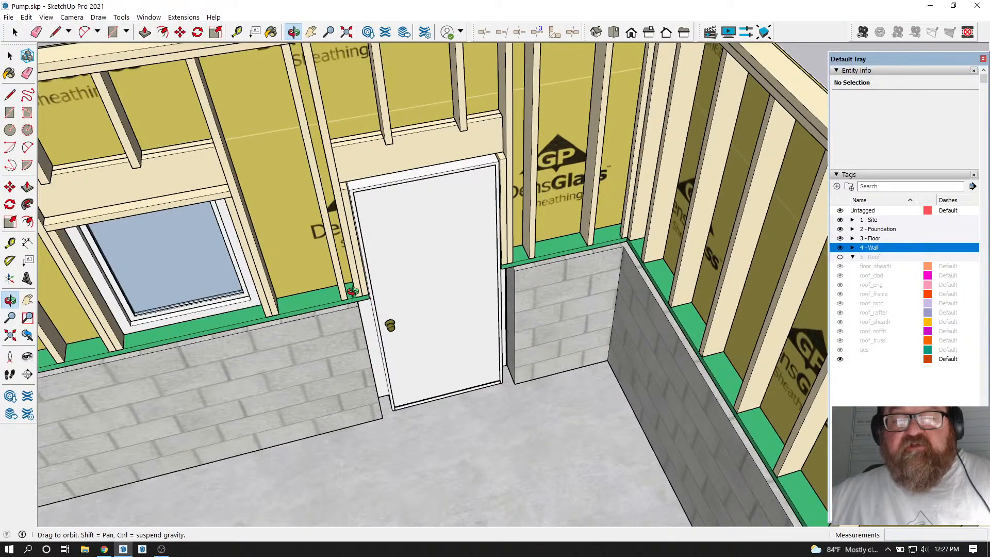
left_click_drag(405, 359, 359, 175)
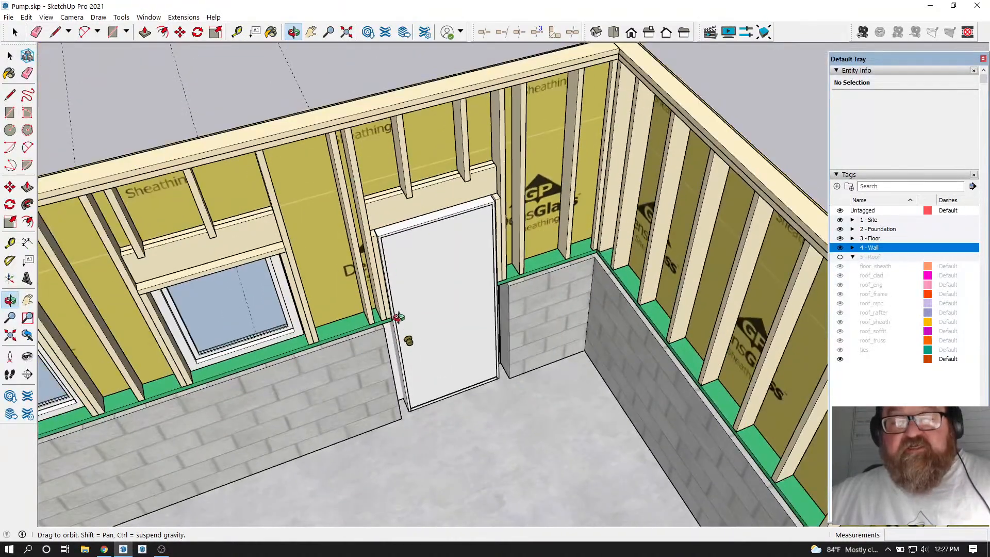
left_click_drag(403, 323, 487, 182)
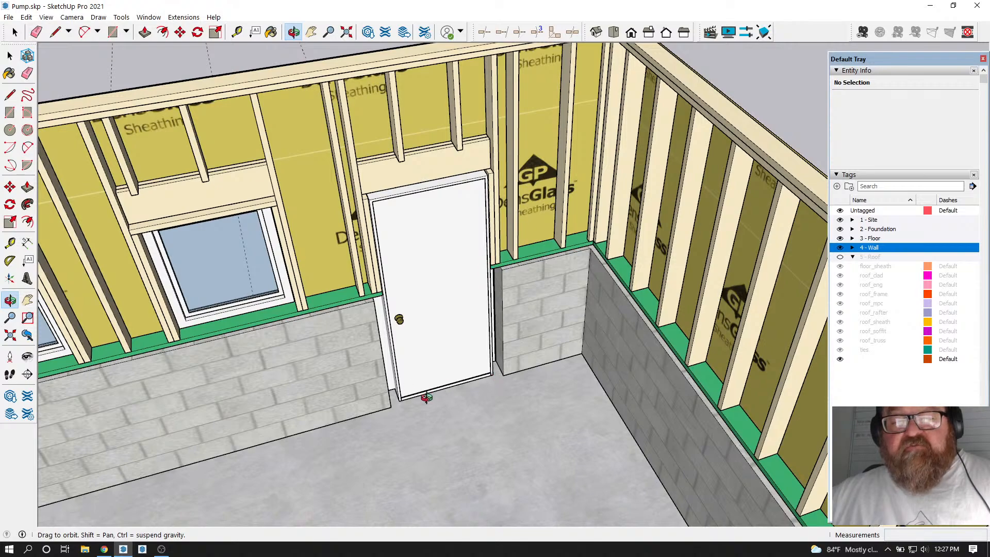
Examine the whole front elevation from outside, checking the door and windows against the block wall
scroll(219, 380, "down", 3)
left_click_drag(219, 380, 512, 402)
scroll(208, 385, "down", 2)
left_click_drag(208, 385, 624, 369)
scroll(214, 349, "down", 3)
left_click_drag(215, 349, 630, 309)
scroll(504, 345, "up", 2)
scroll(481, 338, "down", 3)
left_click_drag(551, 380, 579, 372)
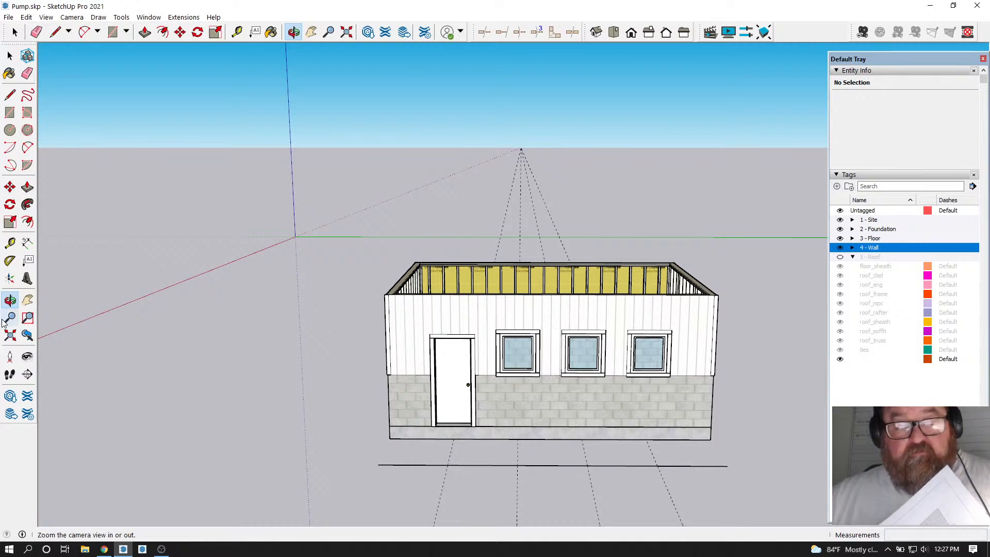
left_click(161, 550)
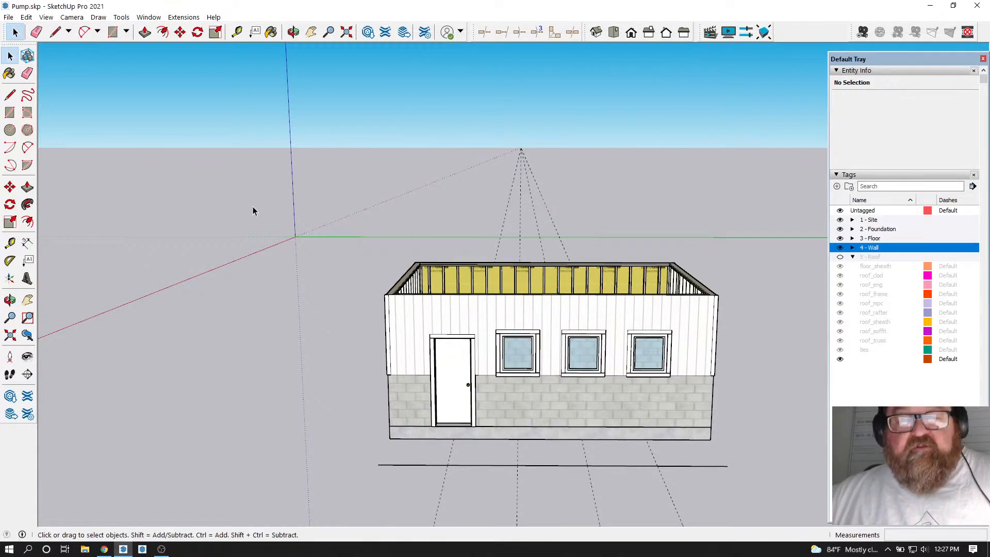
left_click(293, 32)
left_click_drag(413, 242, 521, 335)
scroll(521, 335, "up", 5)
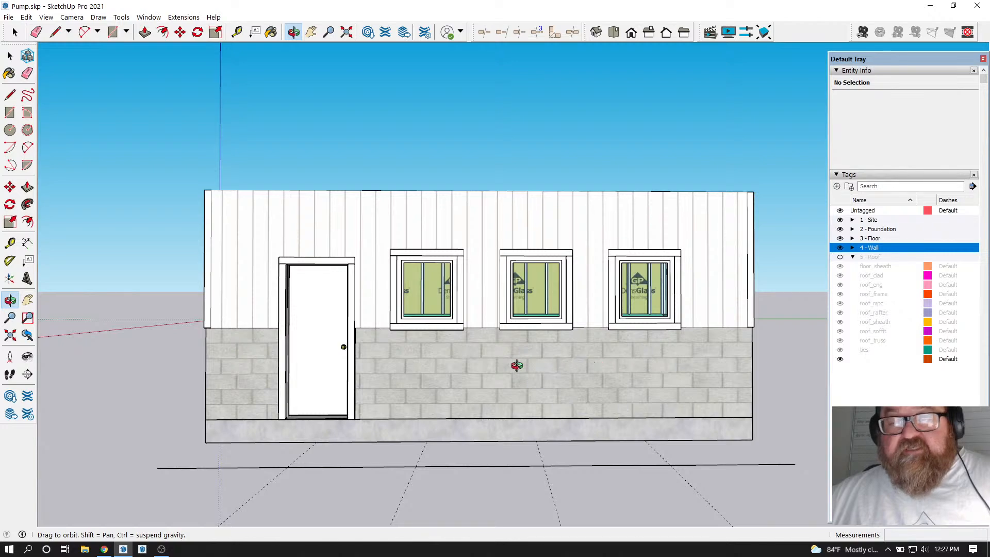
scroll(452, 364, "down", 1)
left_click_drag(452, 365, 470, 386)
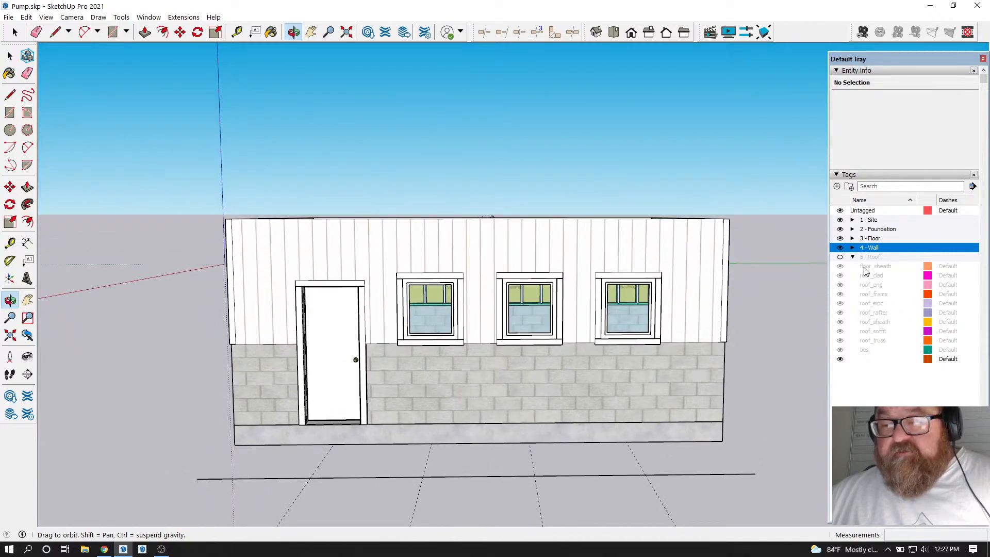
Turn on the 5 - Roof tag and examine the front door and its adjacent wall corner under the roof
left_click(840, 256)
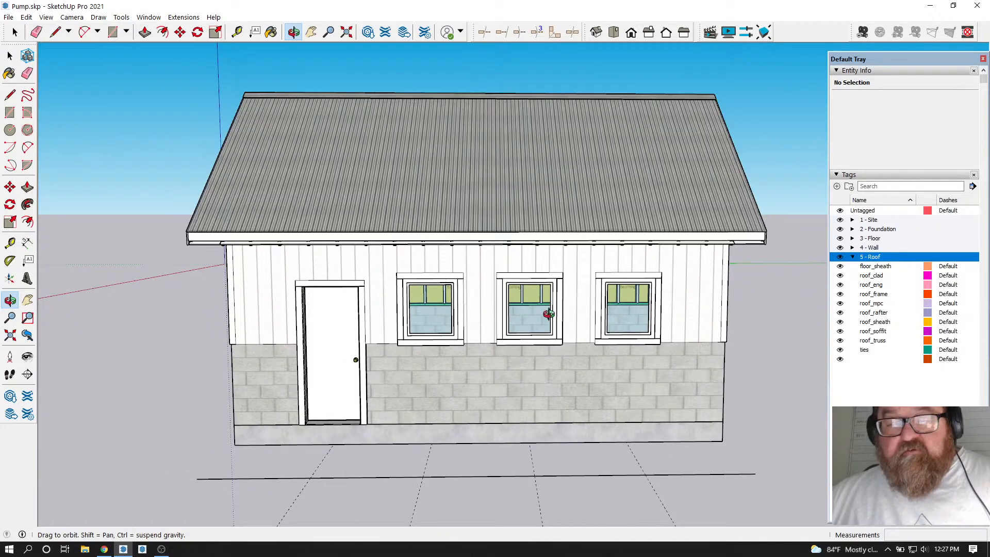
left_click_drag(523, 383, 494, 405)
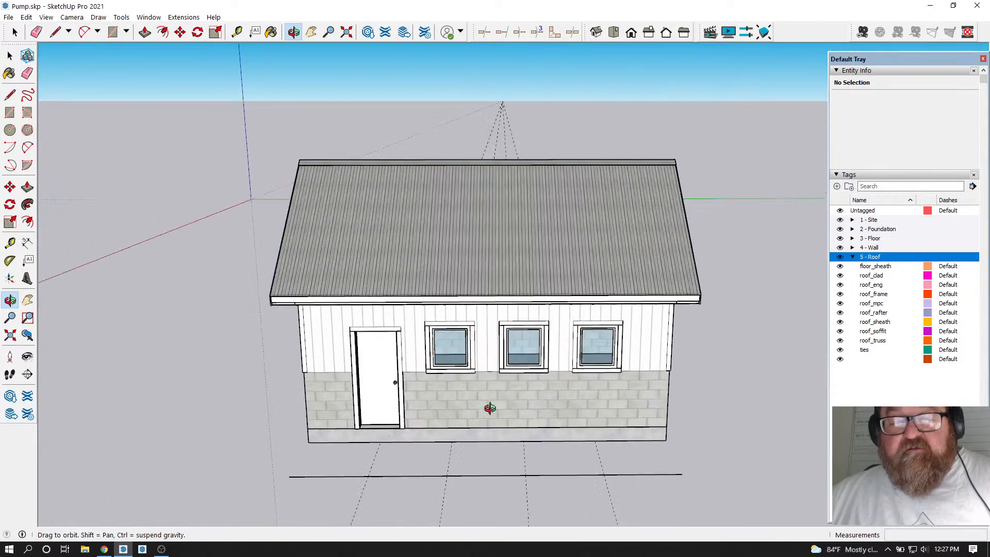
scroll(400, 403, "up", 3)
left_click_drag(400, 402, 369, 413)
scroll(363, 392, "up", 4)
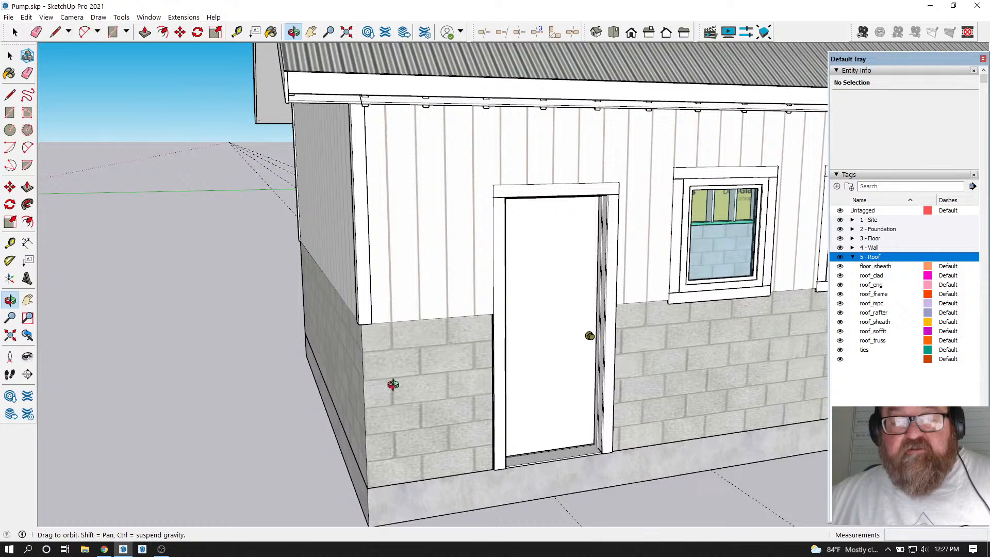
left_click_drag(427, 401, 456, 397)
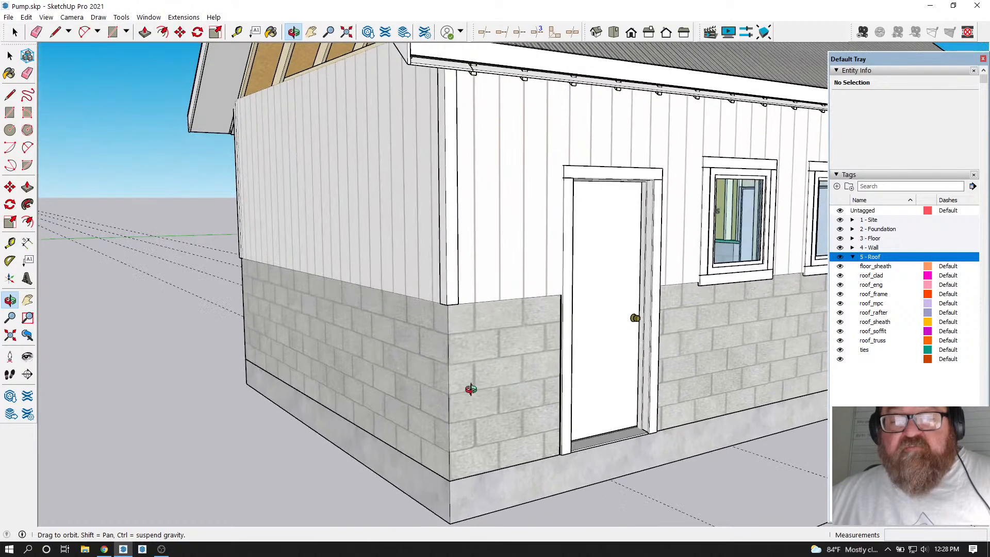
left_click_drag(533, 381, 400, 385)
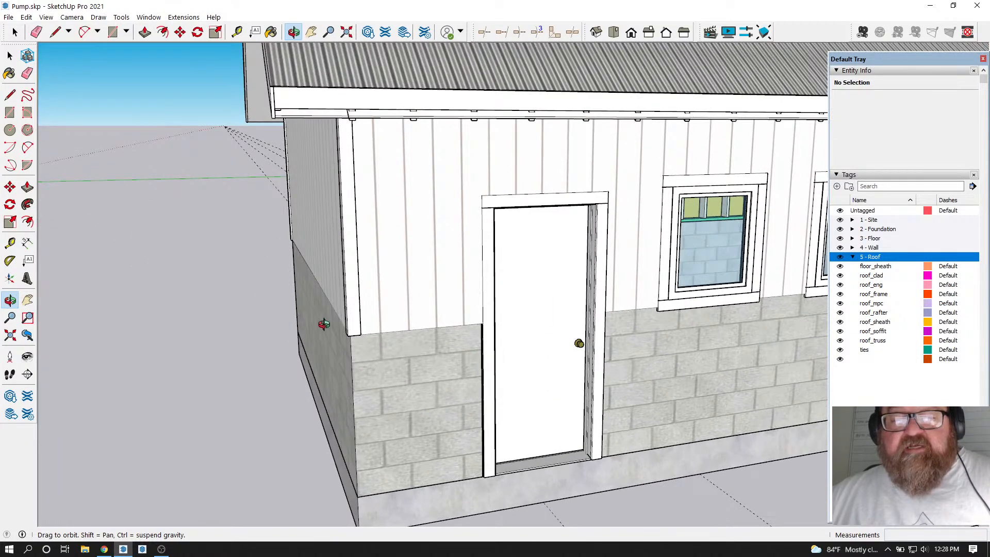
left_click_drag(415, 403, 347, 420)
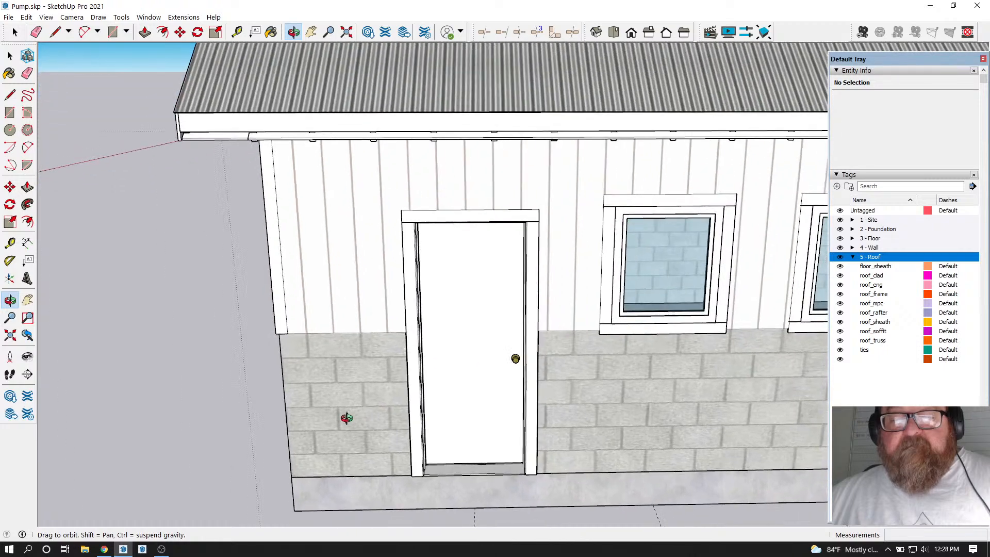
Examine the whole building with its roof, from the front elevation around to the double-door gable end
scroll(347, 419, "down", 6)
mouse_move(505, 420)
left_mouse_down()
mouse_move(497, 442)
mouse_move(499, 432)
left_mouse_up()
scroll(521, 399, "down", 1)
left_click_drag(521, 399, 559, 378)
scroll(512, 235, "down", 3)
mouse_move(515, 332)
left_mouse_down()
mouse_move(519, 387)
mouse_move(504, 380)
mouse_move(568, 392)
mouse_move(436, 386)
mouse_move(550, 381)
left_mouse_up()
left_click(36, 32)
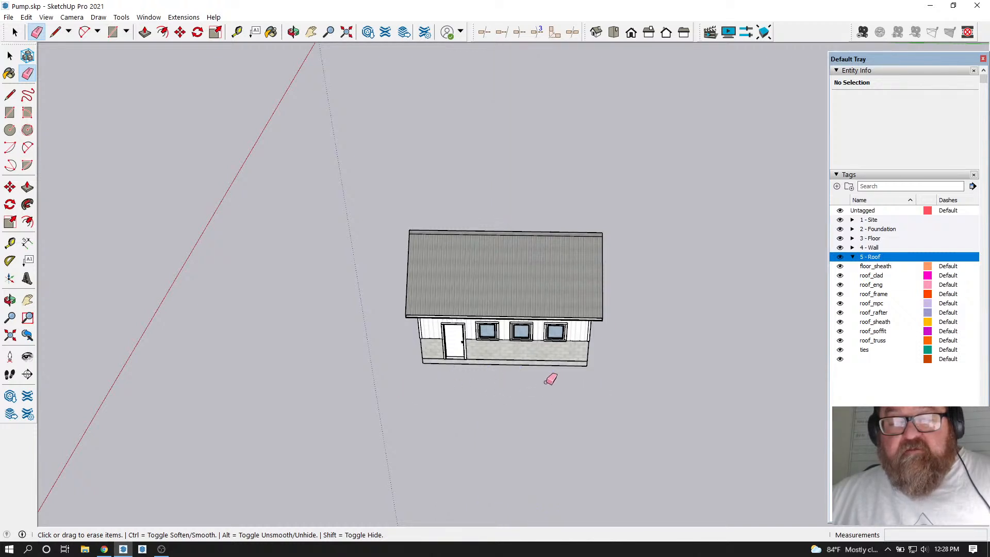
scroll(466, 124, "up", 1)
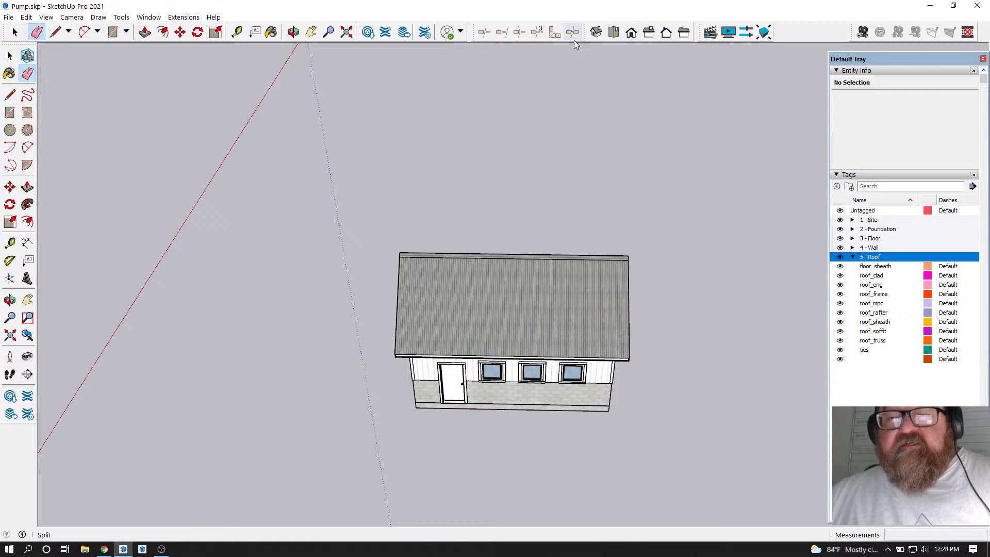
left_click(294, 32)
left_click_drag(491, 327, 496, 300)
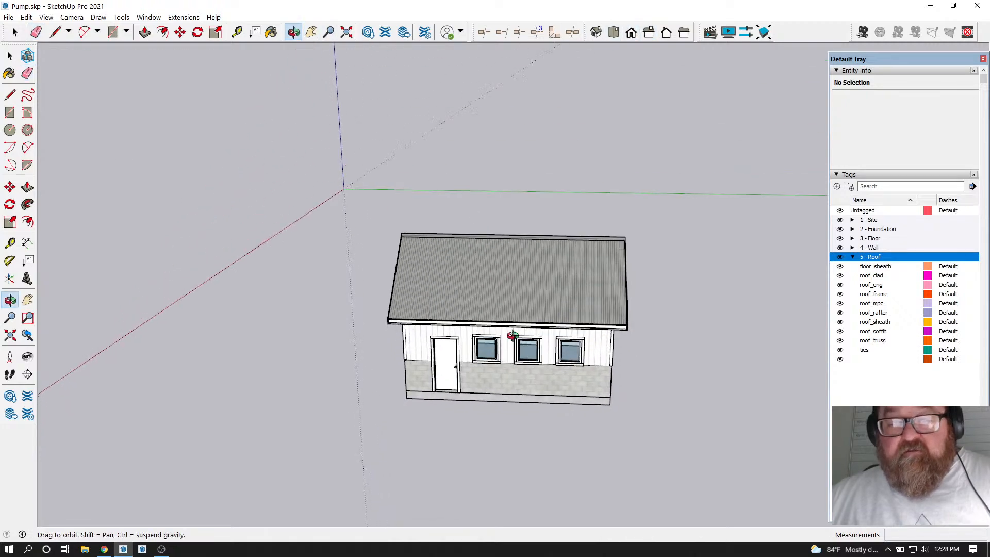
scroll(516, 341, "up", 4)
left_click_drag(520, 347, 470, 306)
scroll(471, 308, "up", 2)
left_click_drag(506, 350, 479, 368)
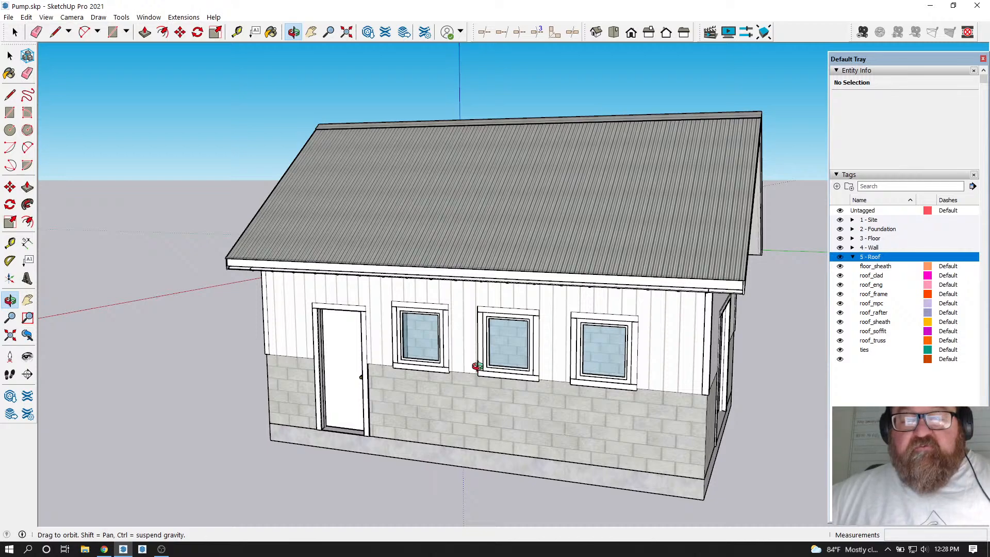
left_click_drag(545, 173, 310, 128)
left_click_drag(386, 195, 289, 132)
left_click_drag(392, 168, 579, 261)
Select the roof's rafter assembly and open it for editing with Edit Rafter Assembly
key("space")
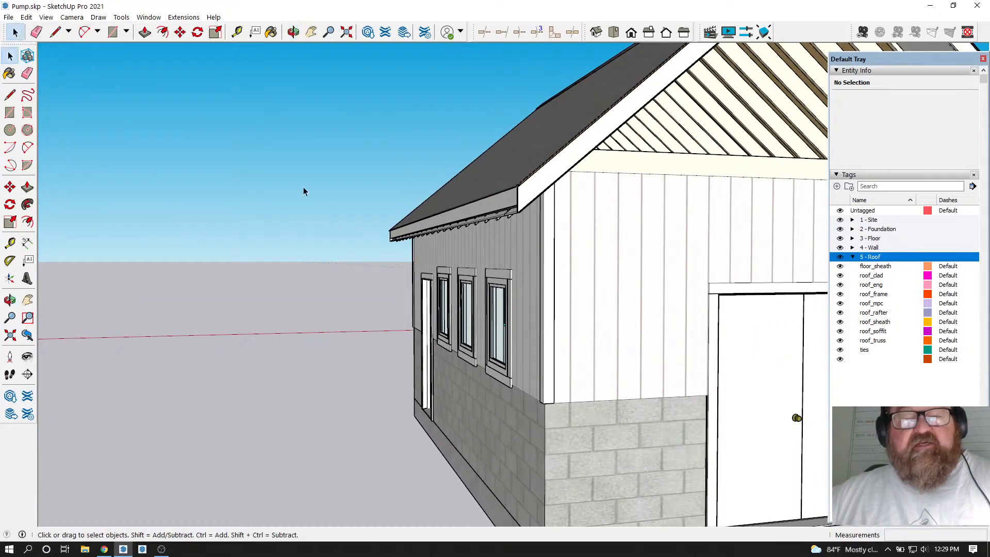
left_click(511, 175)
left_click(293, 32)
left_click_drag(516, 129, 360, 178)
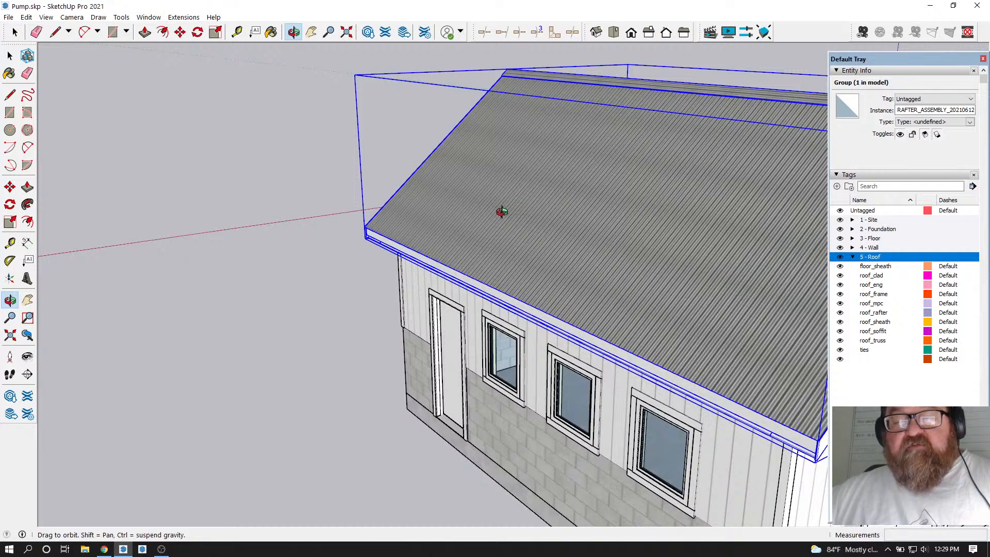
right_click(473, 186)
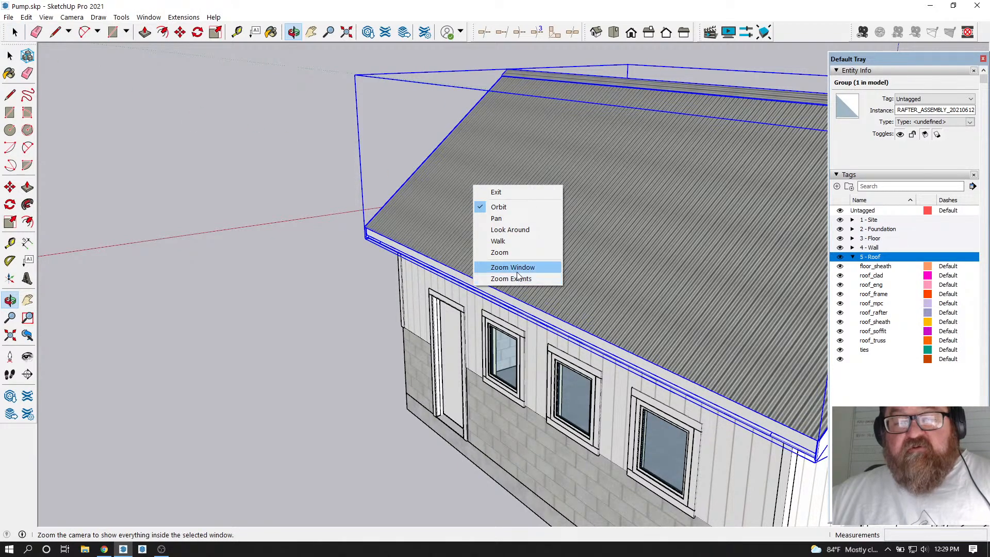
left_click(308, 223)
left_click_drag(308, 224, 336, 165)
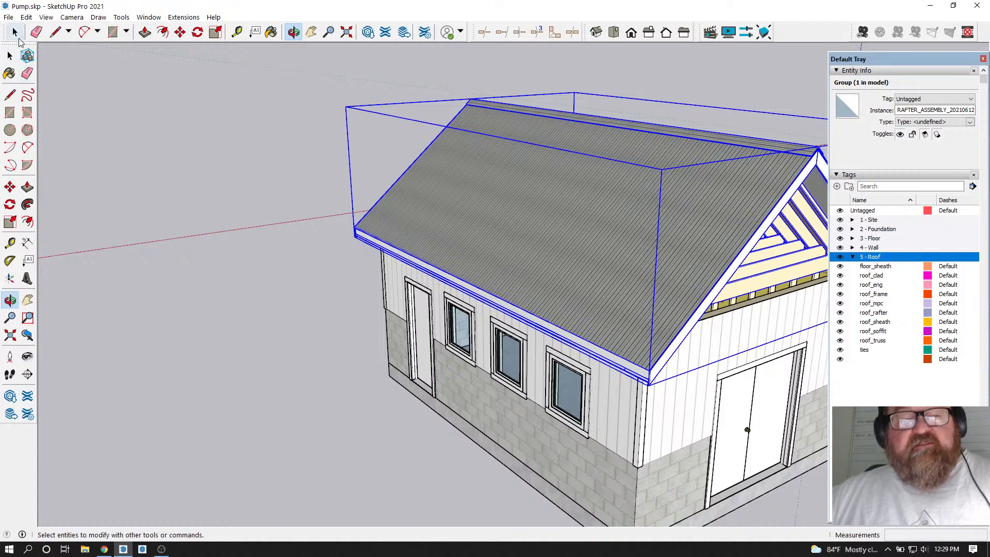
left_click(9, 55)
left_click(116, 79)
left_click(550, 159)
right_click(550, 158)
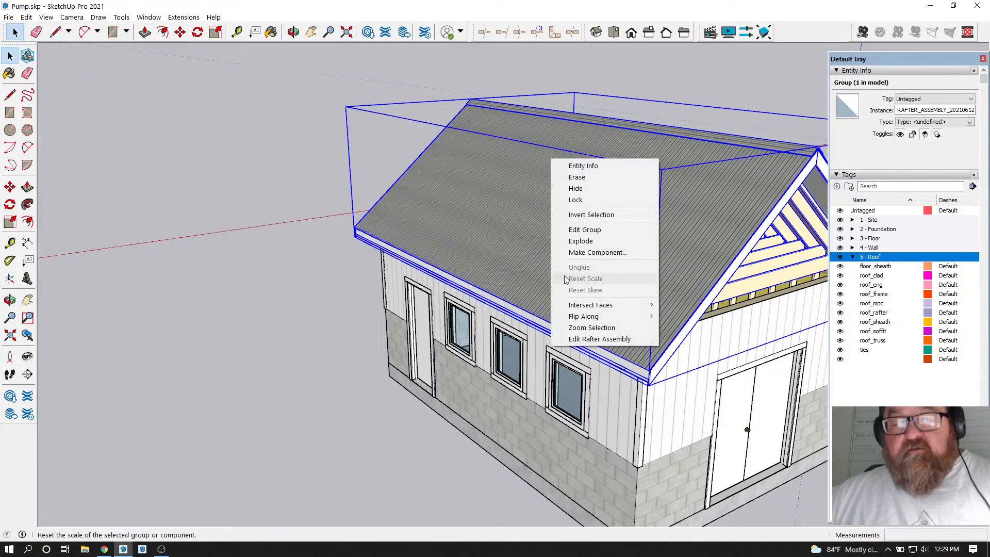
left_click(595, 339)
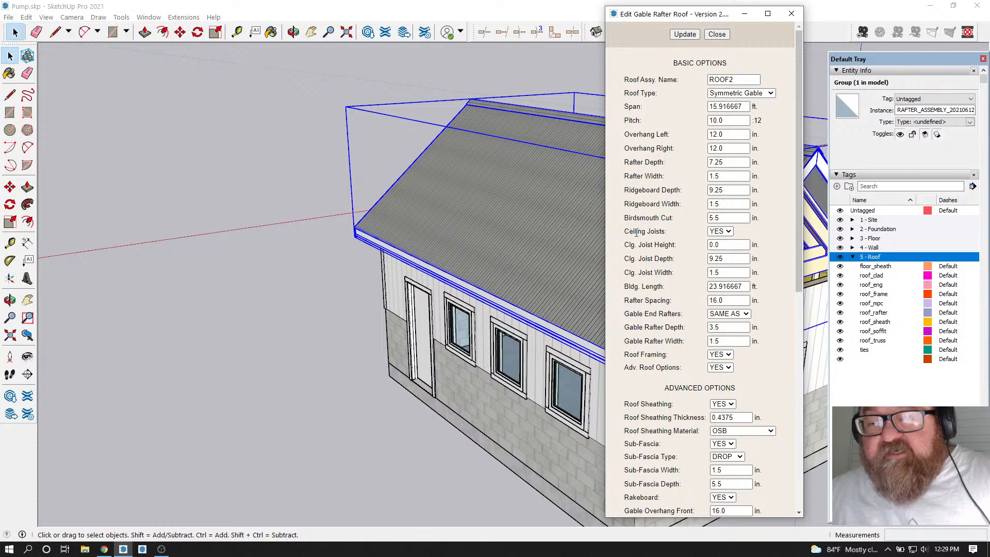
Set the gable roof's Rake Board Depth to 3.5 in, update the roof and close its settings
scroll(675, 232, "down", 1)
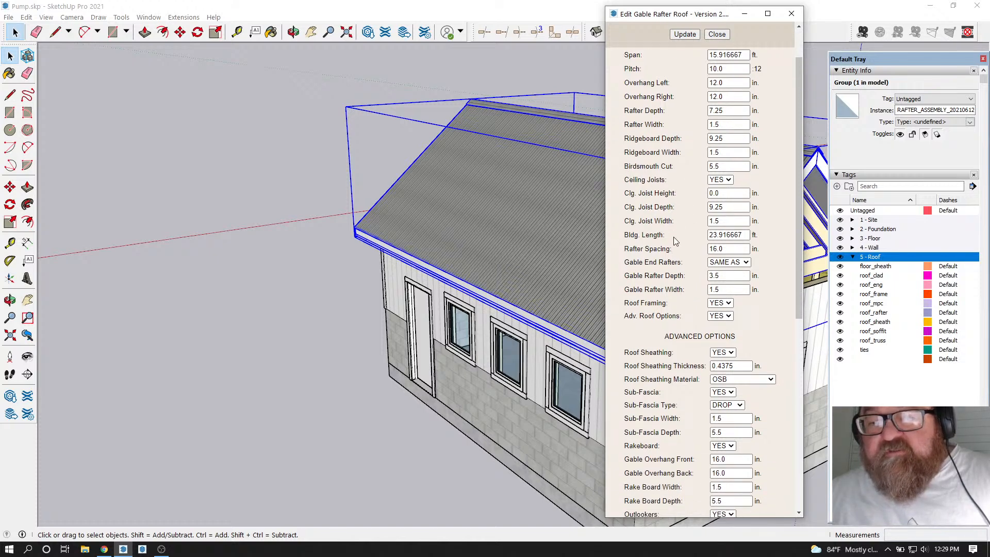
scroll(654, 270, "down", 7)
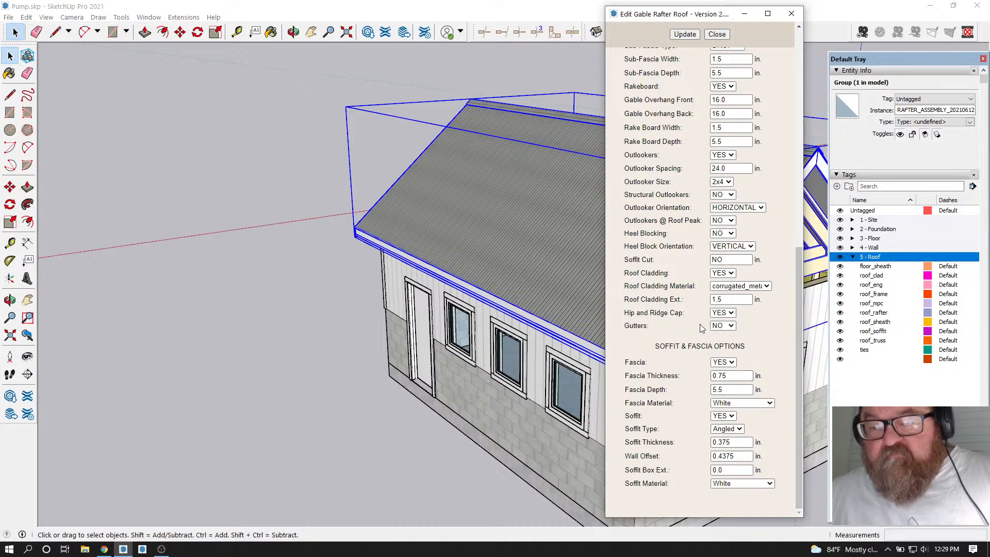
scroll(707, 357, "up", 2)
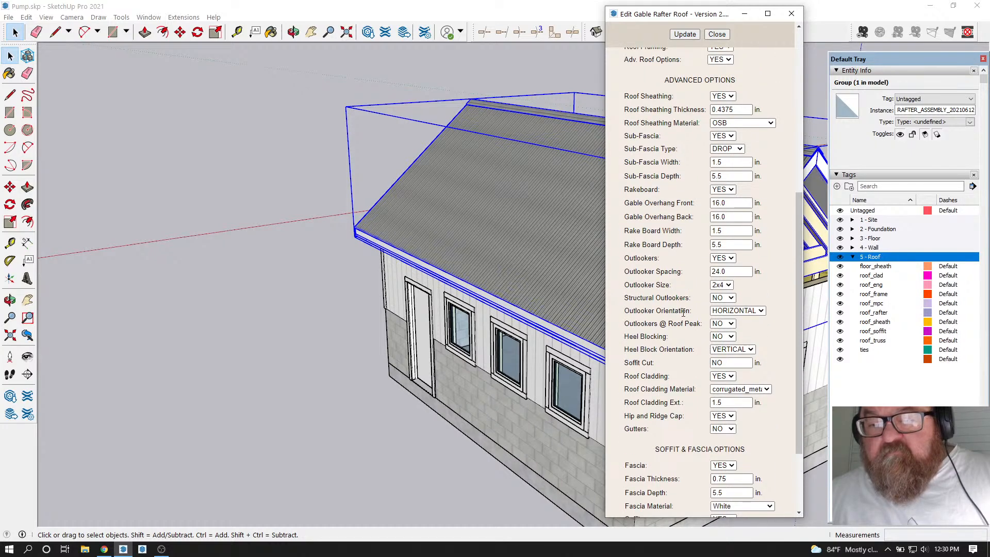
double_click(711, 244)
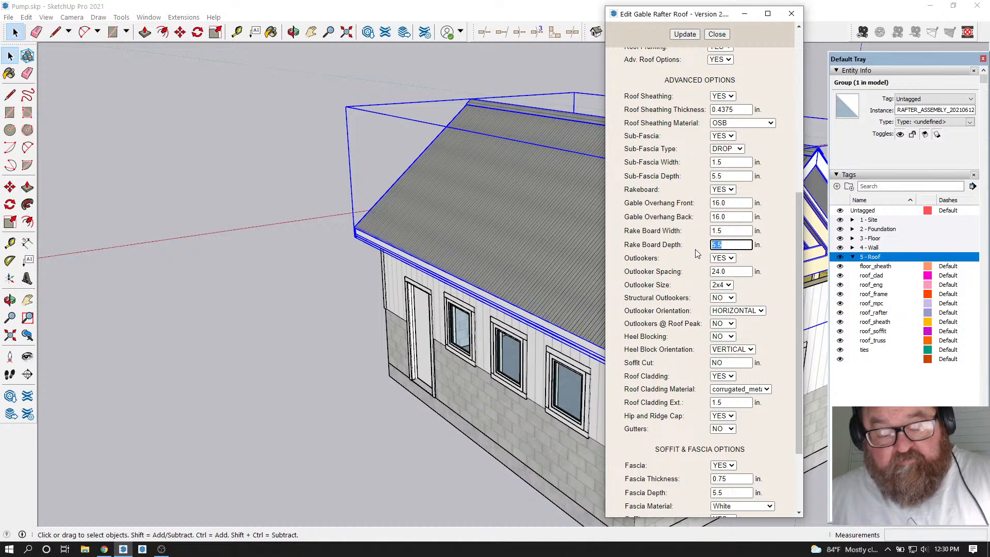
type("3.5")
left_click(685, 34)
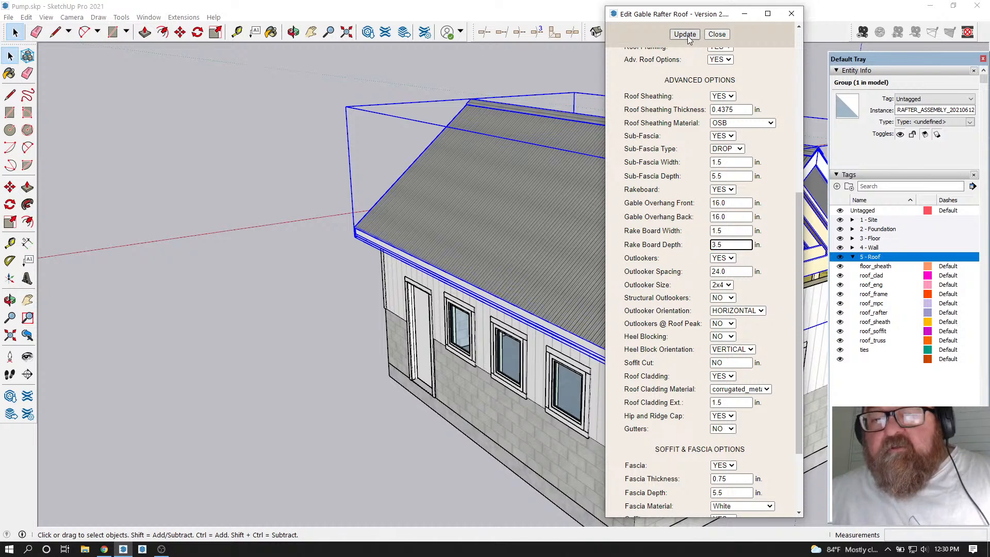
left_click(716, 35)
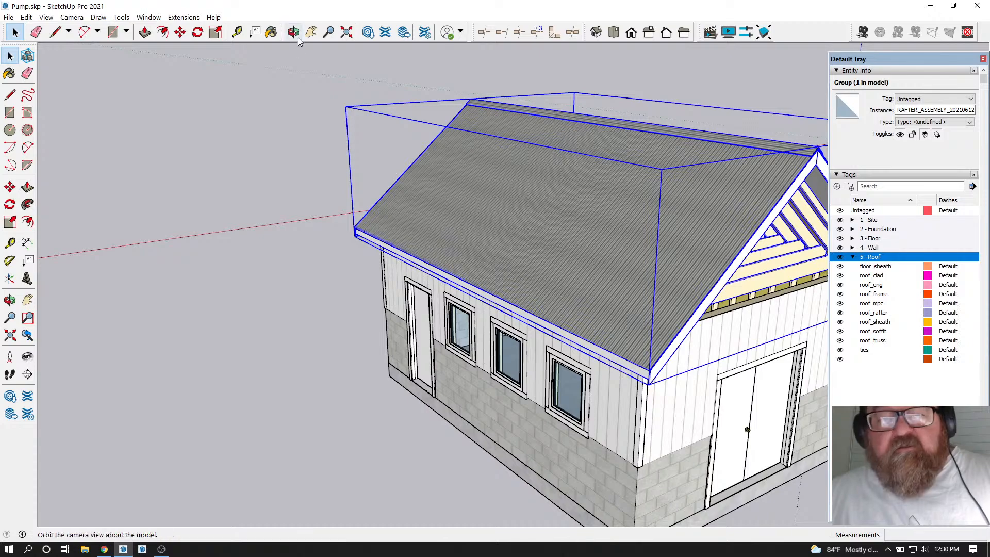
Check the roof edge at the double-door gable end and reopen the rafter assembly for editing
left_click(293, 32)
left_click_drag(331, 69, 448, 156)
scroll(384, 240, "up", 4)
left_click_drag(405, 257, 526, 325)
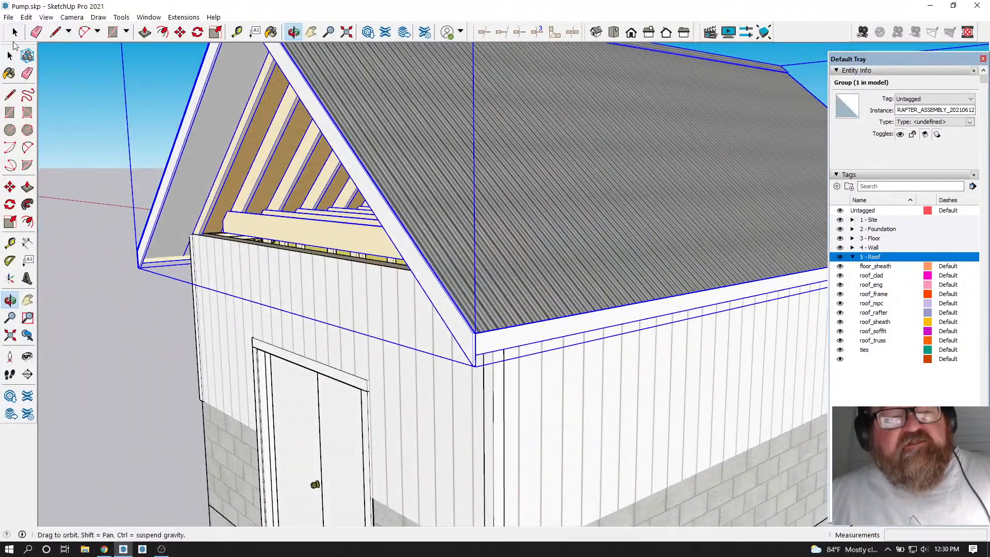
left_click(10, 56)
scroll(460, 184, "down", 5)
right_click(460, 184)
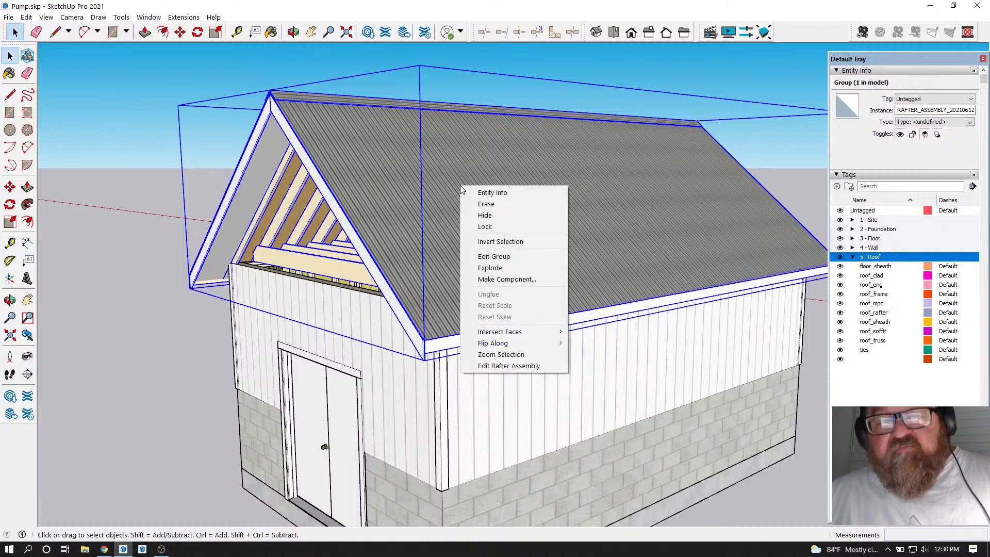
left_click(509, 366)
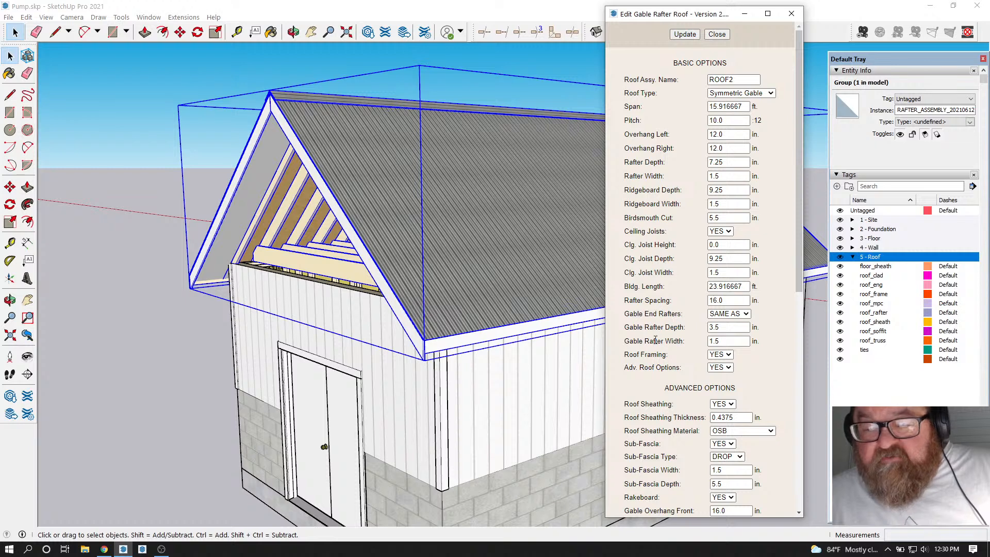
Set the gable roof's Sub-Fascia Depth to 3.5 in and update the roof
scroll(655, 338, "down", 1)
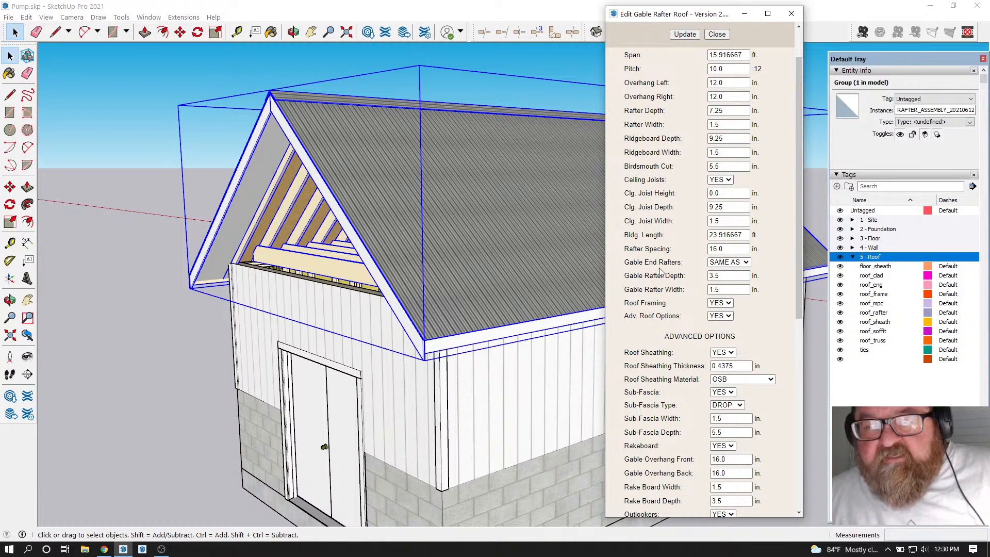
scroll(660, 270, "up", 1)
scroll(651, 227, "down", 6)
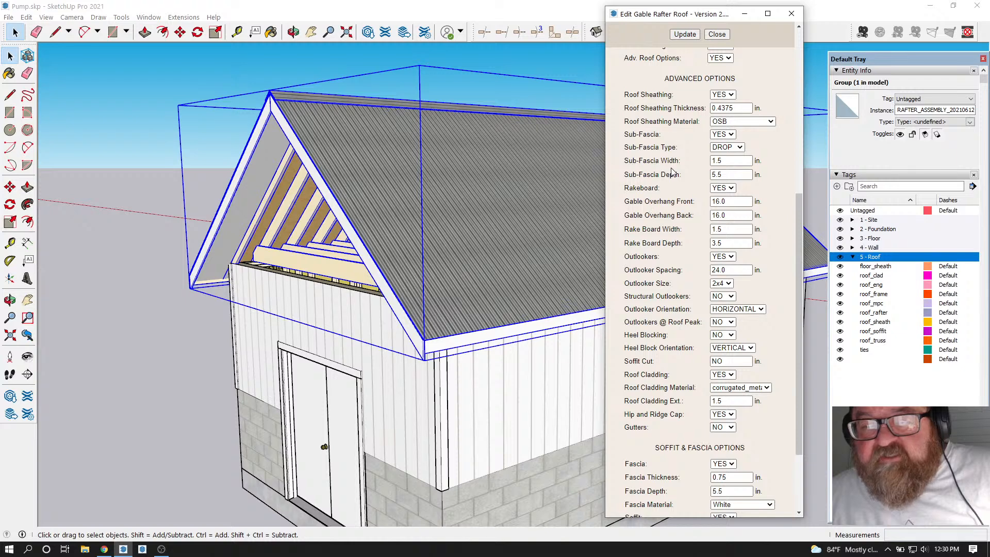
double_click(726, 178)
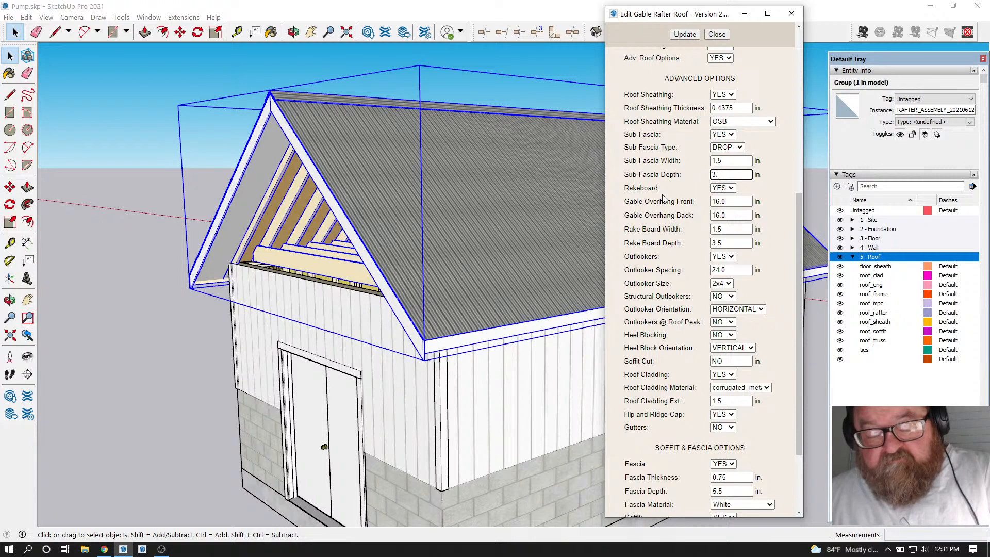
left_click(681, 35)
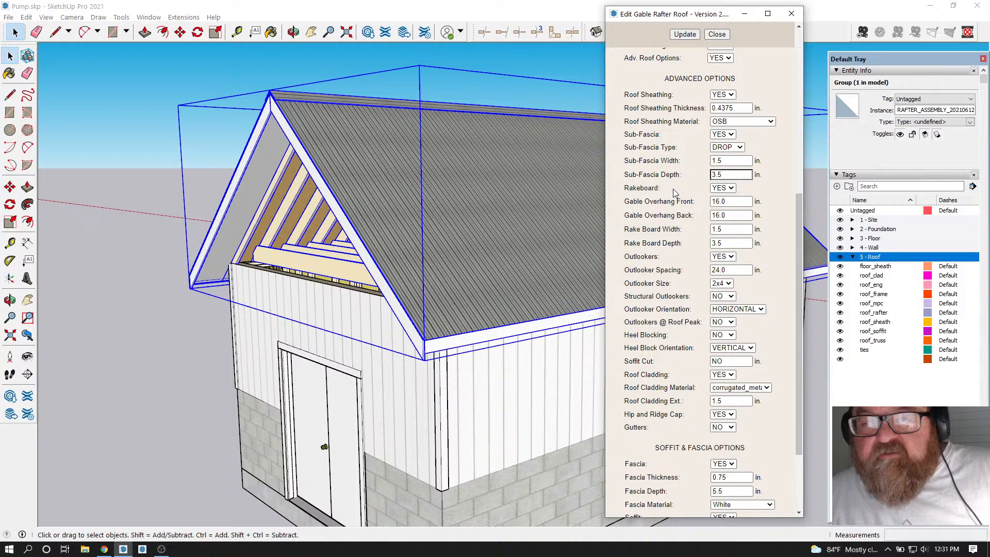
Review the rafter roof's settings, from the soffit and fascia options back to the basic options
scroll(677, 225, "down", 1)
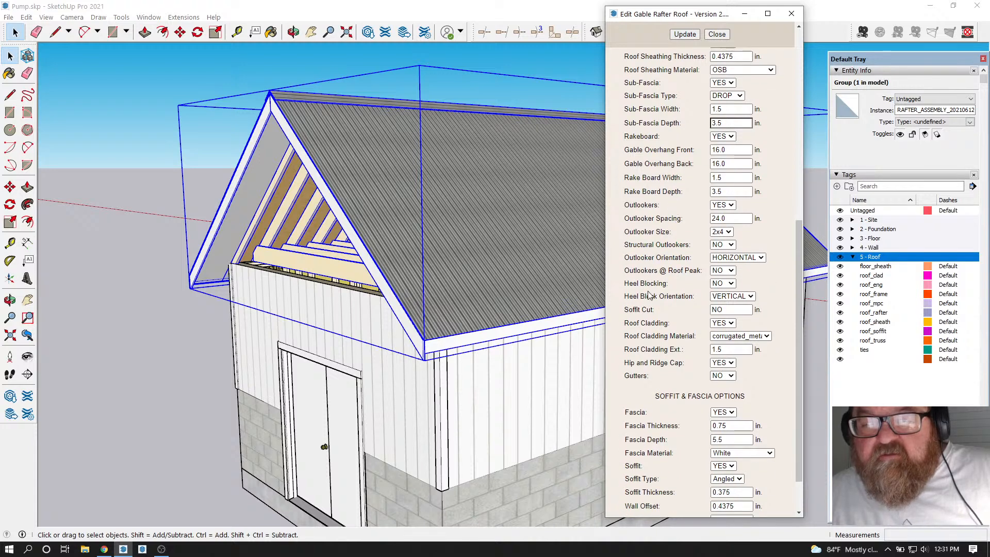
scroll(649, 293, "down", 1)
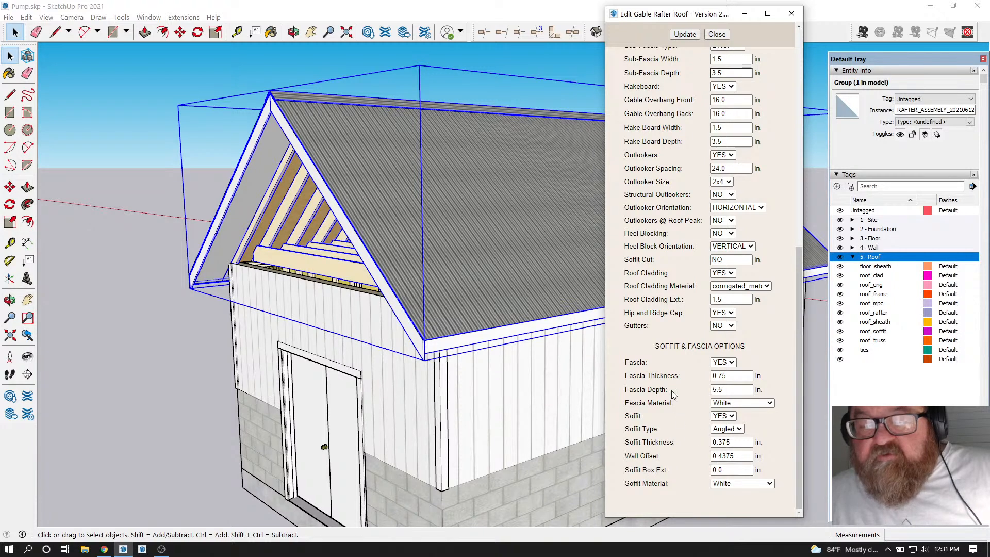
scroll(683, 299, "up", 1)
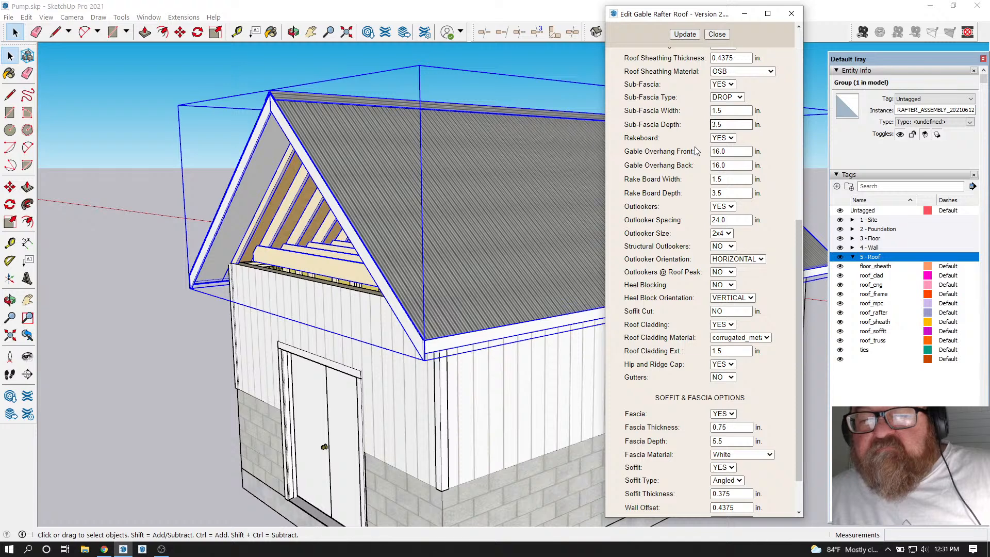
scroll(672, 128, "up", 3)
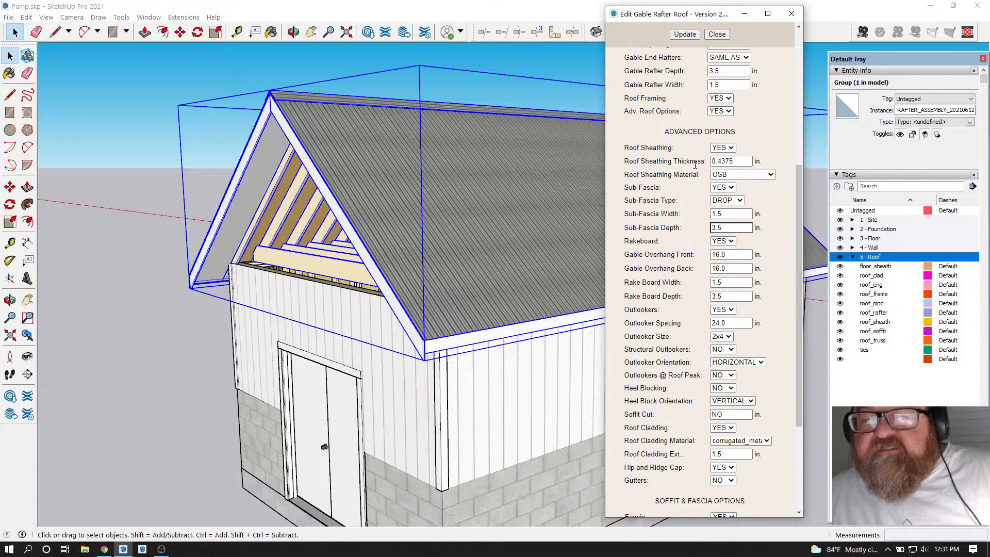
scroll(695, 164, "up", 2)
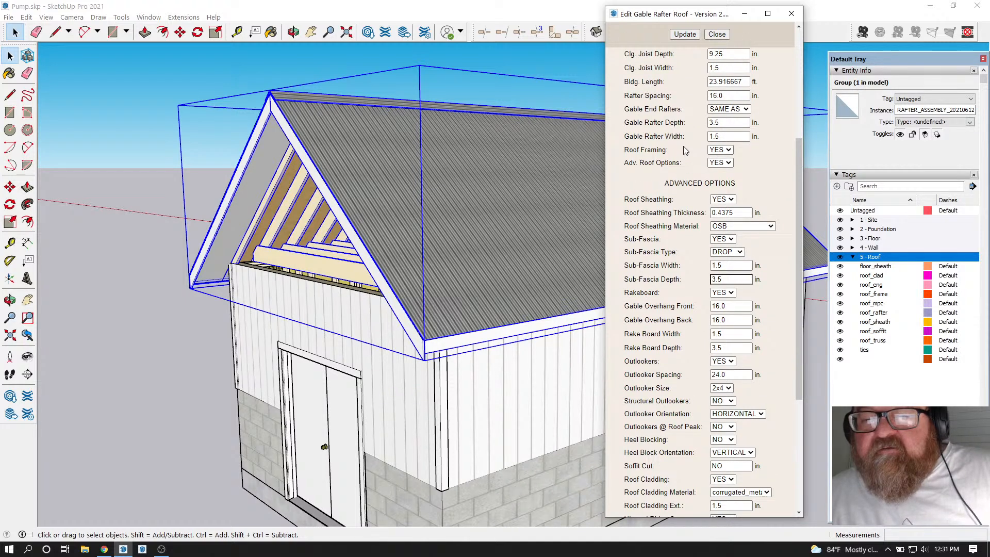
scroll(684, 150, "up", 2)
scroll(688, 147, "up", 4)
scroll(677, 206, "up", 2)
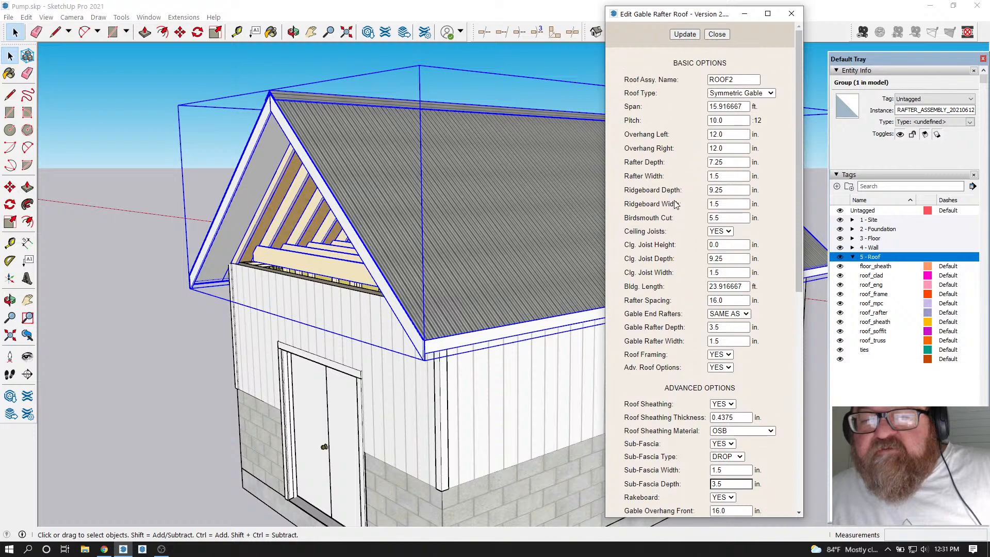
Update the gable rafter roof, close its settings and examine the fascia and rake board corner at the eave
left_click(684, 34)
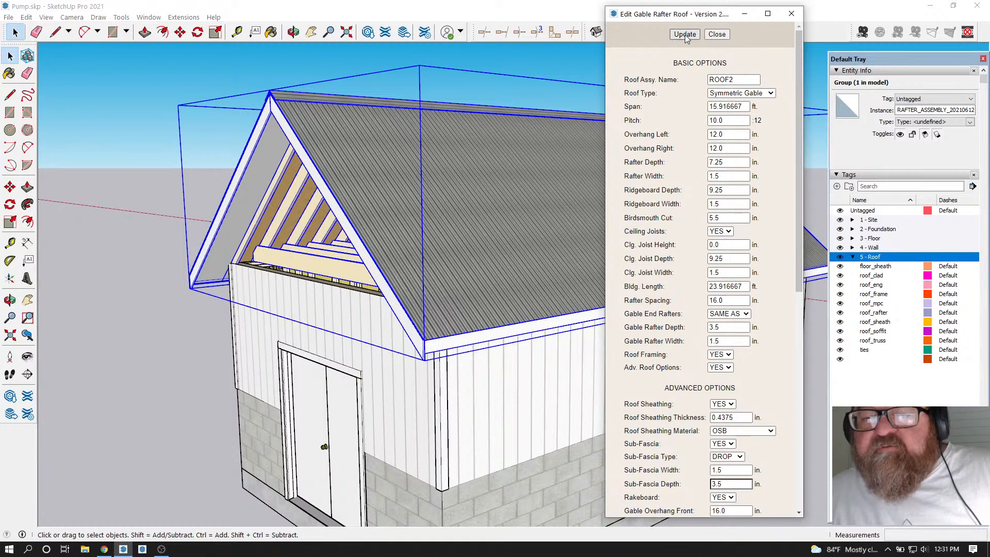
left_click(725, 35)
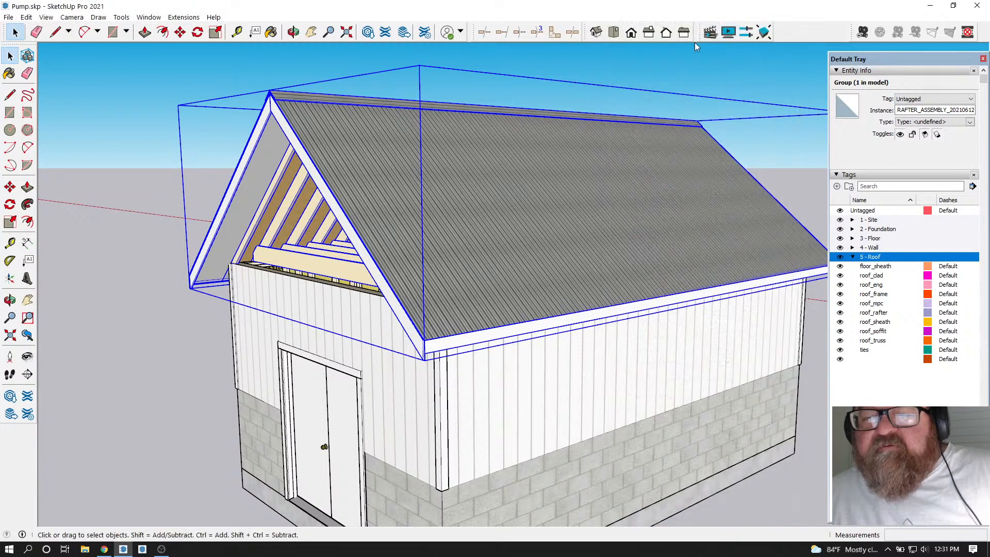
left_click(294, 33)
scroll(475, 208, "up", 10)
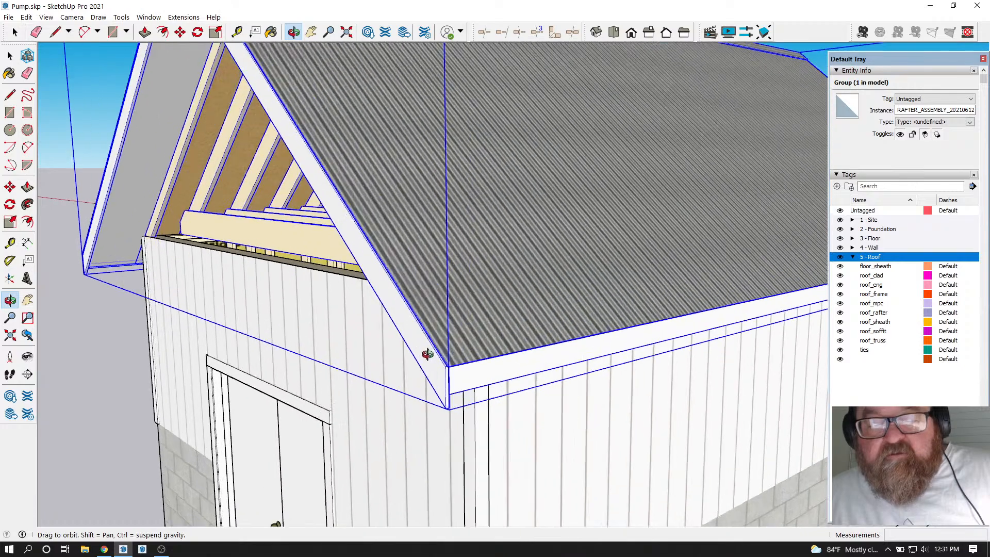
scroll(444, 321, "up", 10)
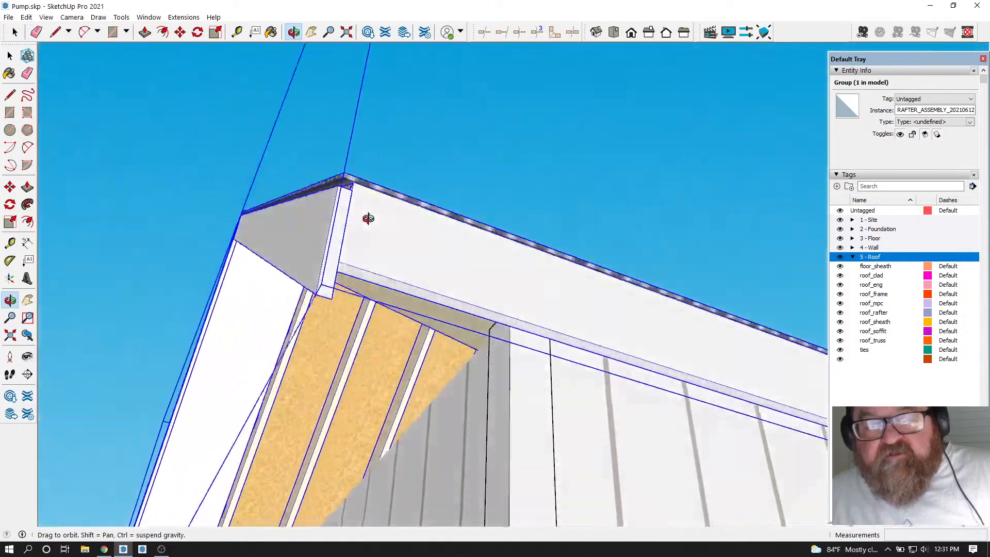
left_click_drag(368, 219, 552, 289)
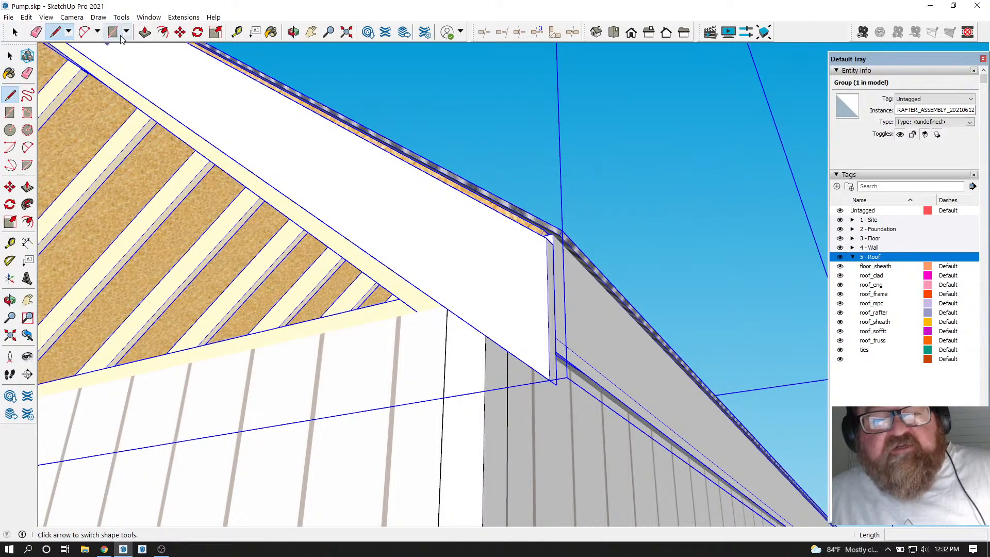
Measure the rake board's end and its depth between the upper and lower edges near the eave
left_click(236, 32)
scroll(551, 281, "up", 1)
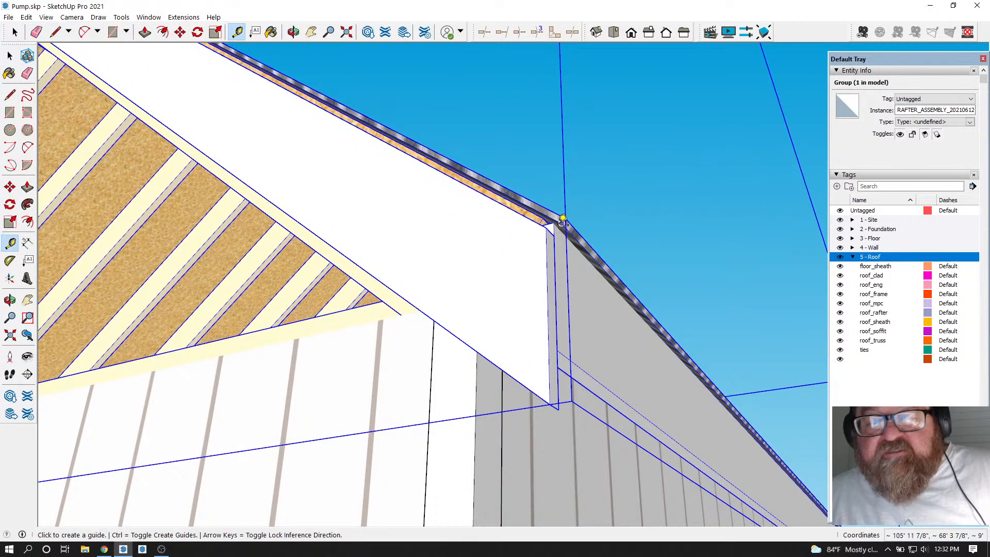
left_click(554, 222)
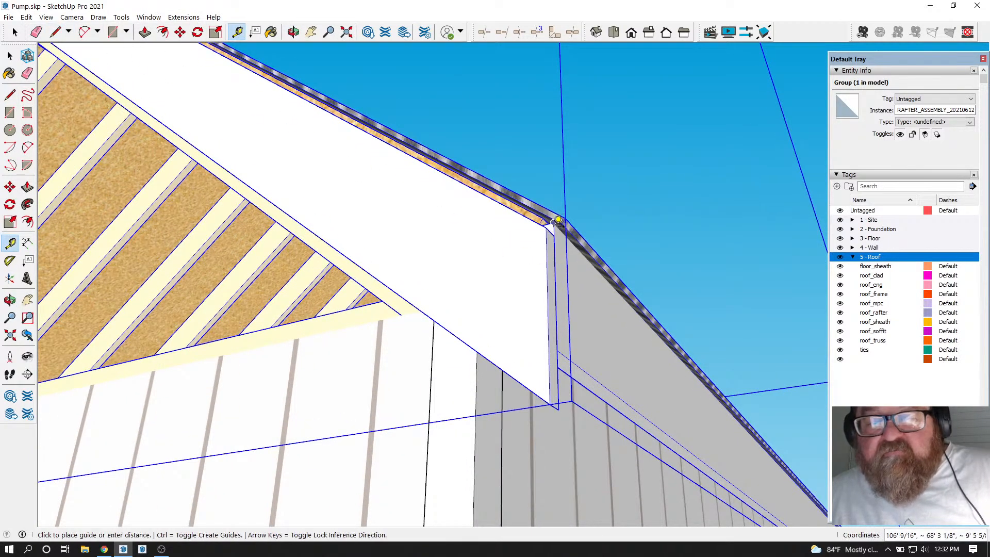
left_click(562, 344)
left_click(473, 188)
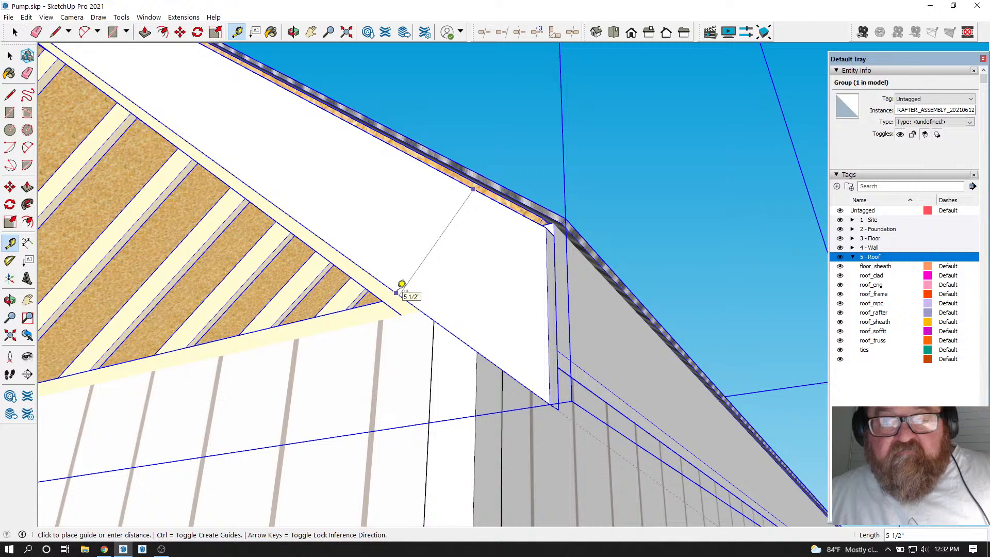
left_click(398, 294)
Check how the fascia's lower edge aligns with the rake board's end, using a trial line that is cancelled
left_click(295, 33)
left_click_drag(503, 211, 504, 237)
left_click_drag(516, 371, 482, 389)
left_click_drag(501, 442, 490, 420)
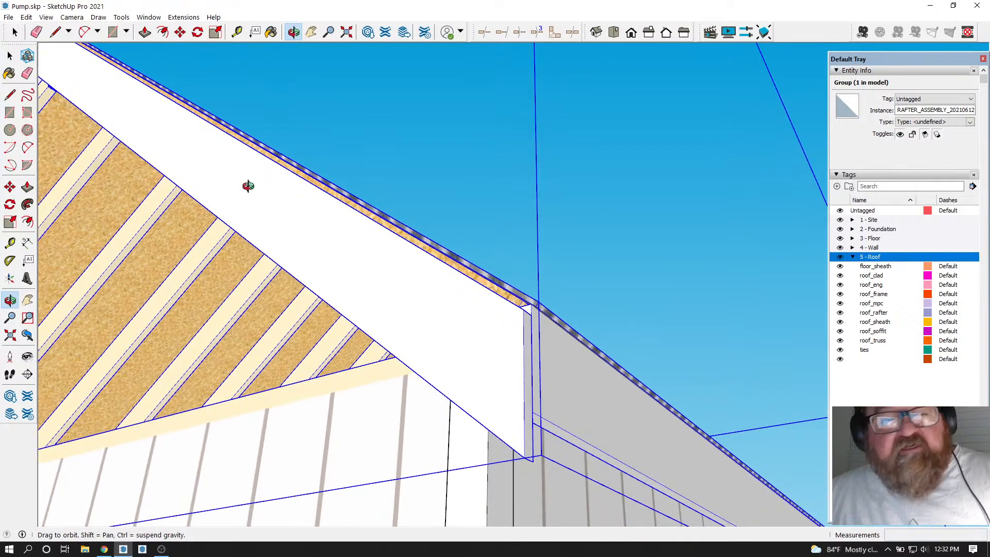
left_click(55, 32)
scroll(369, 363, "up", 3)
scroll(303, 302, "down", 2)
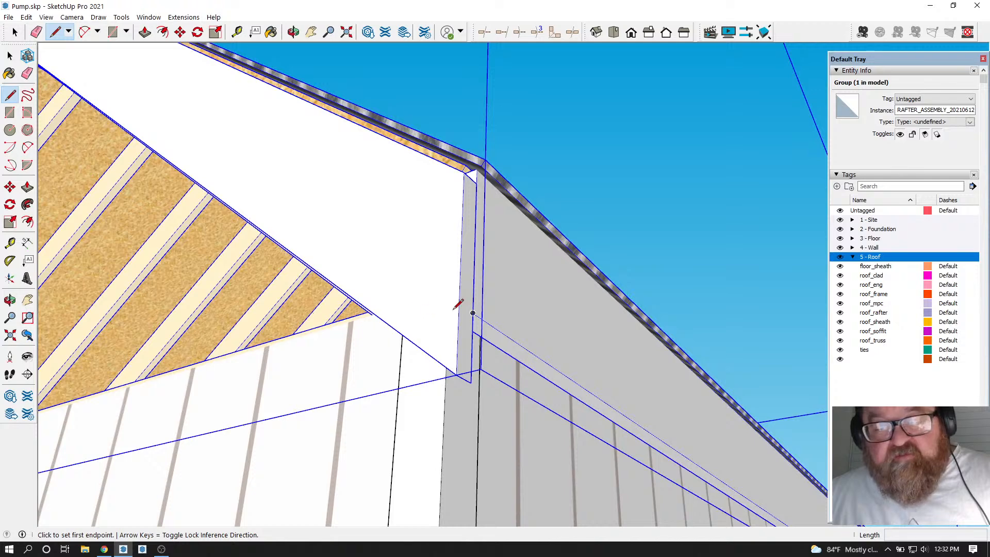
left_click(473, 313)
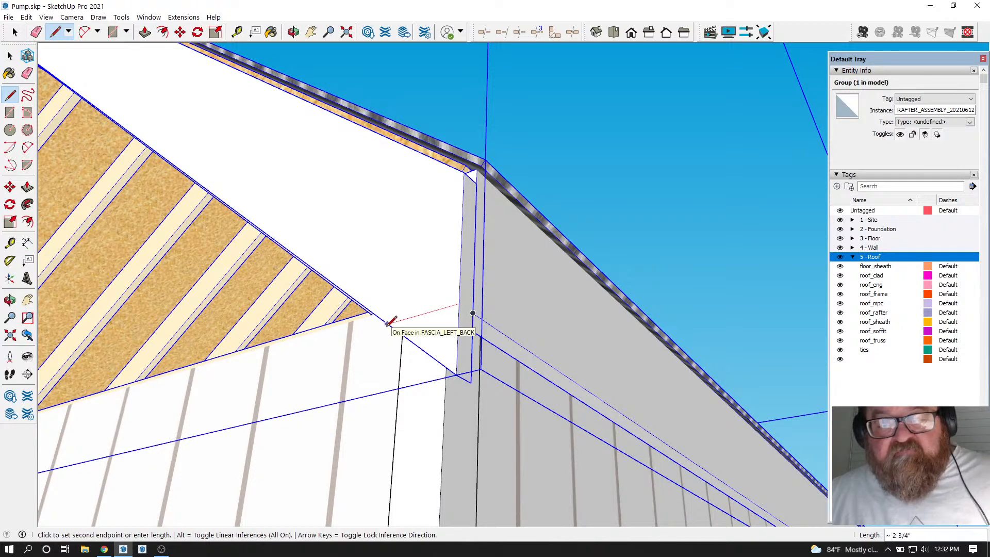
key("Escape")
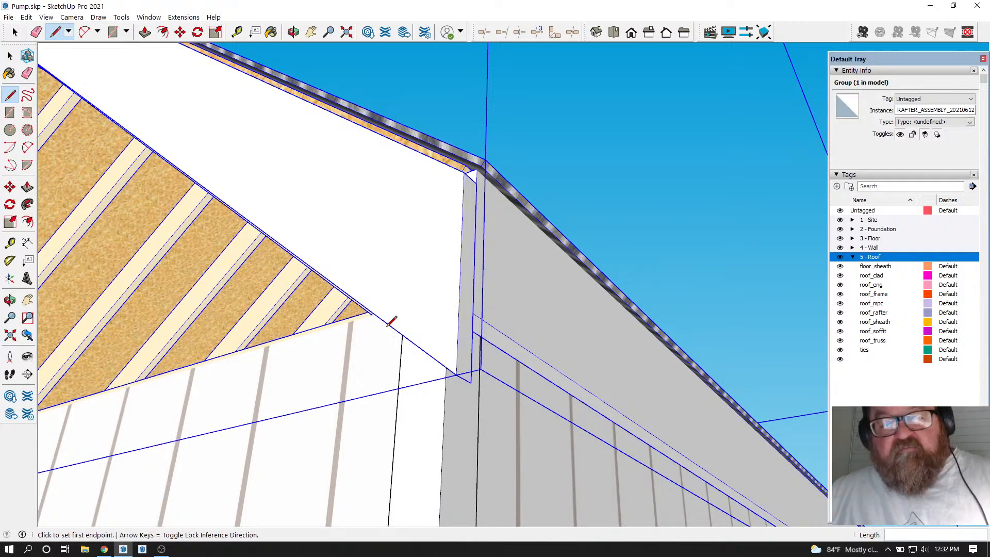
Examine the rake boards and open rafters at the double-door gable end and clear the roof selection
scroll(484, 342, "down", 3)
middle_click_drag(413, 248, 548, 414)
scroll(548, 414, "down", 6)
middle_click_drag(531, 369, 485, 315)
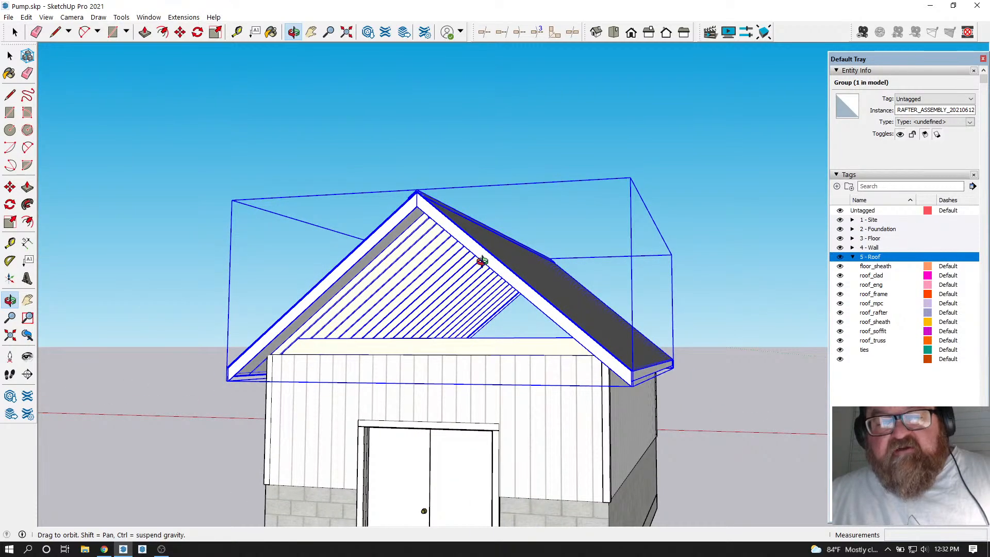
left_click_drag(466, 255, 530, 297)
left_click_drag(462, 328, 395, 305)
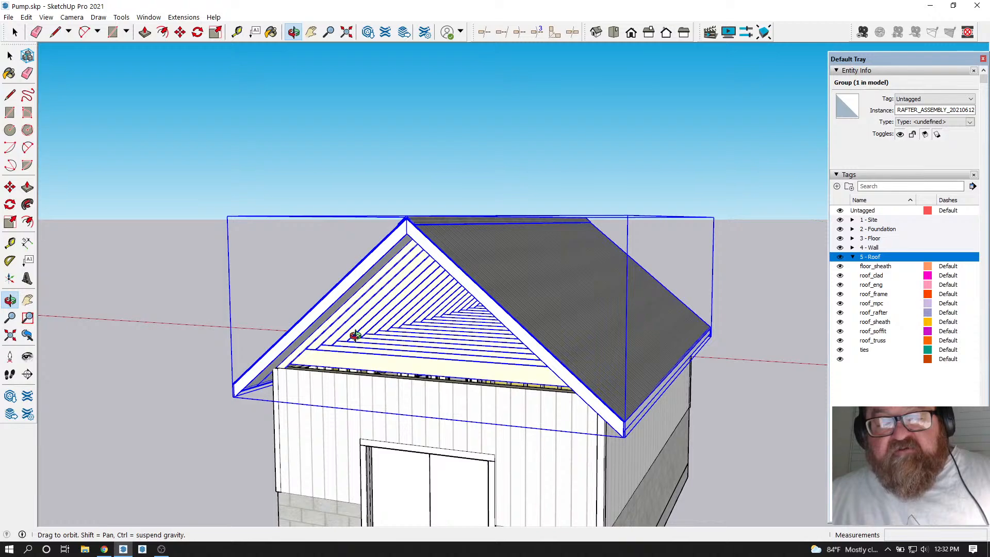
left_click_drag(345, 378, 402, 372)
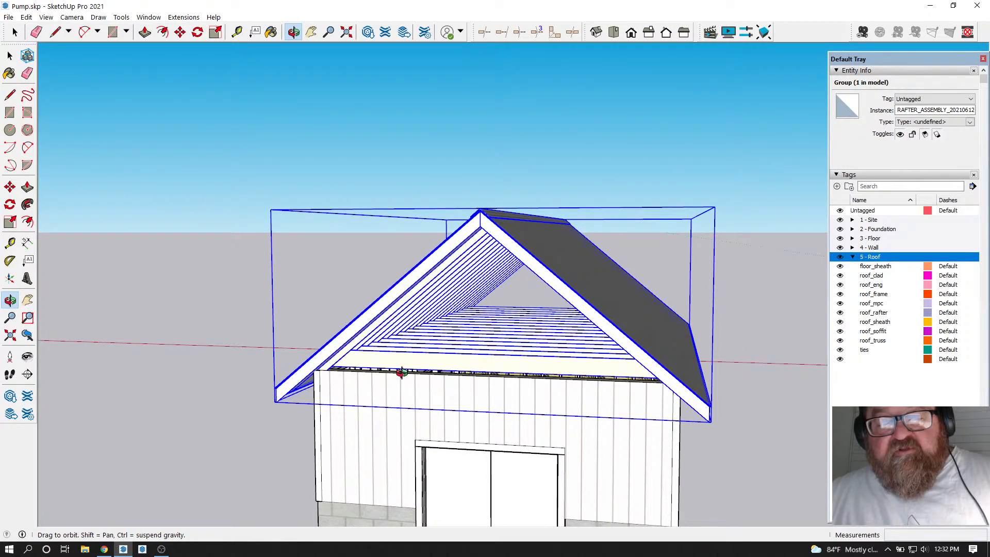
scroll(300, 401, "up", 3)
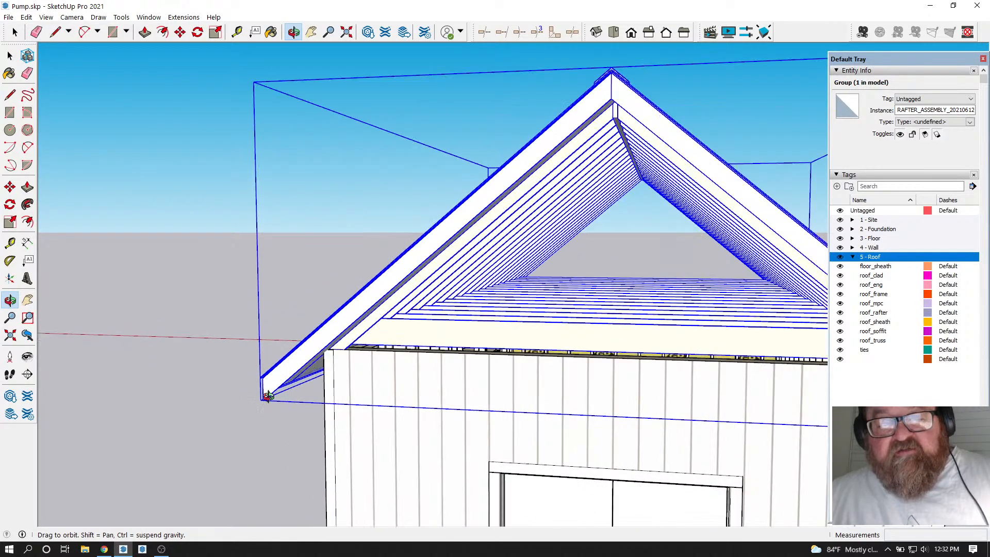
scroll(336, 368, "down", 4)
left_click_drag(334, 364, 387, 401)
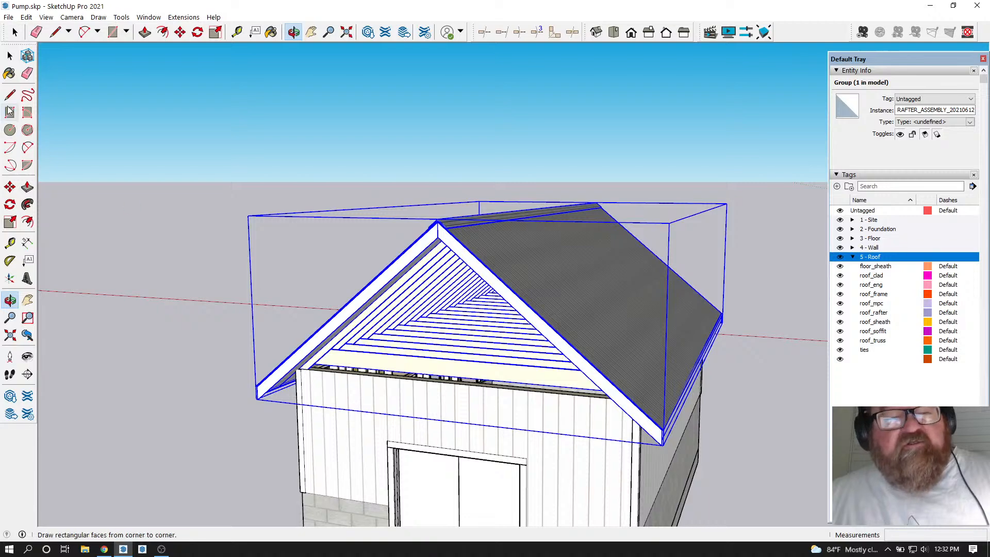
left_click(10, 55)
left_click(221, 183)
scroll(221, 183, "down", 3)
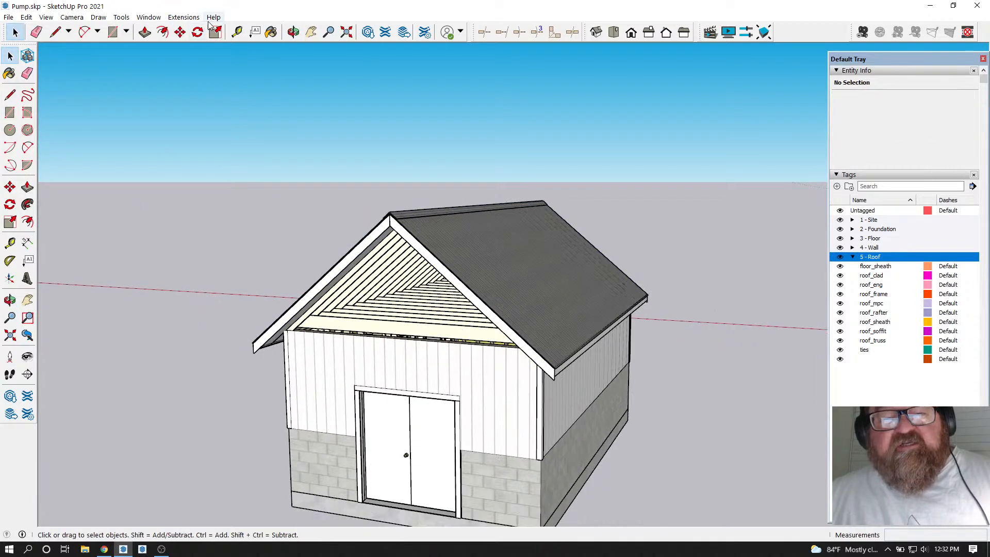
Inspect the roof overhang from the double-door gable end around to the long wall with the single door
left_click(293, 32)
left_click_drag(361, 249, 332, 332)
scroll(353, 321, "up", 6)
scroll(332, 332, "down", 2)
left_click_drag(456, 367, 315, 380)
scroll(424, 357, "up", 2)
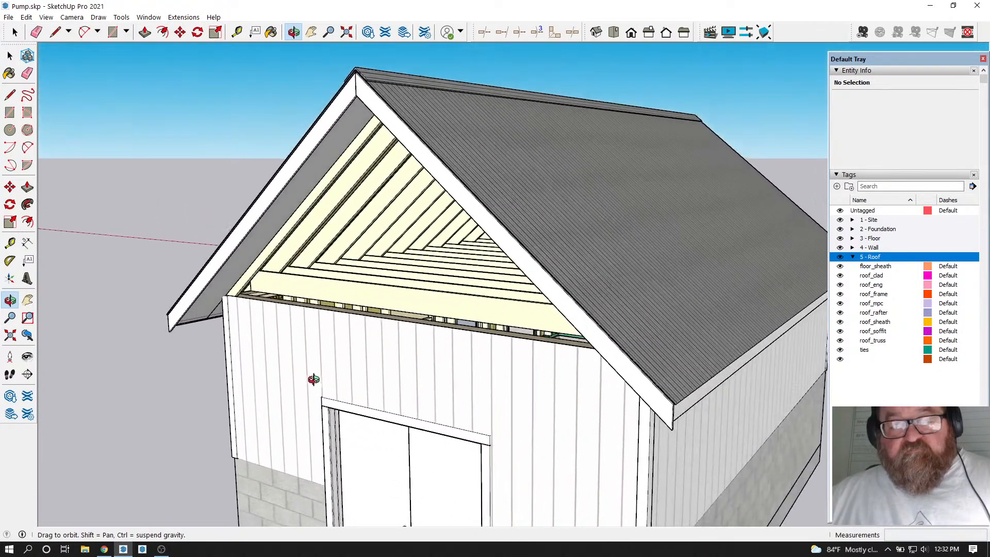
scroll(287, 210, "up", 5)
left_click_drag(273, 245, 168, 203)
middle_click_drag(168, 203, 365, 290)
left_click_drag(366, 290, 365, 358)
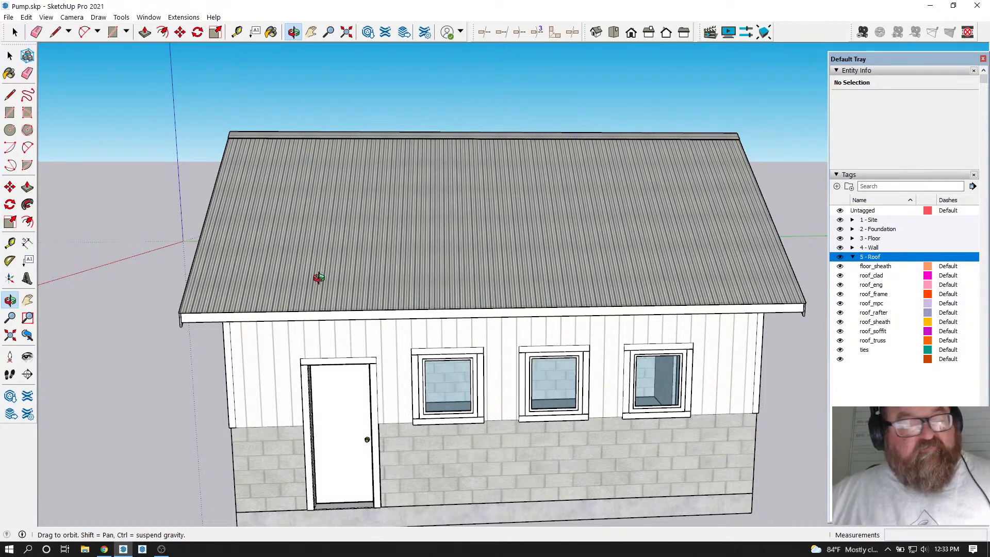
Review the long wall with the single door and three windows from angled and frontal views
left_click_drag(319, 278, 370, 267)
left_click_drag(256, 269, 307, 238)
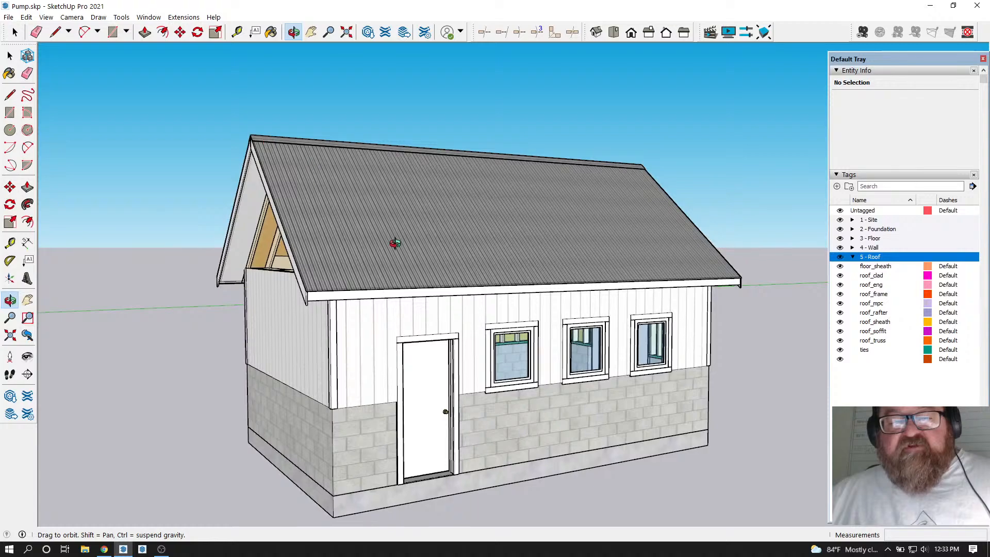
left_click_drag(392, 241, 316, 259)
left_click_drag(423, 290, 430, 347)
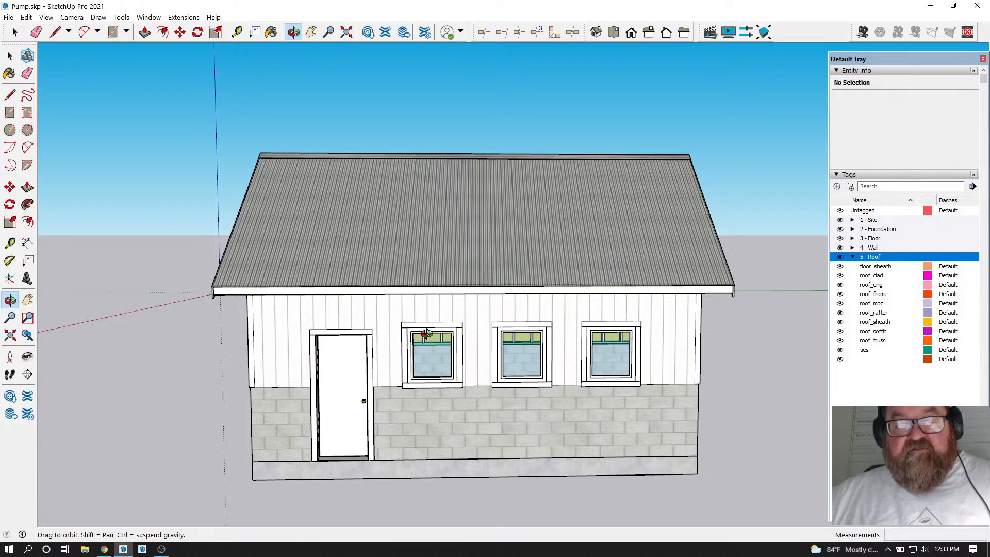
left_click_drag(422, 327, 426, 308)
scroll(360, 323, "down", 2)
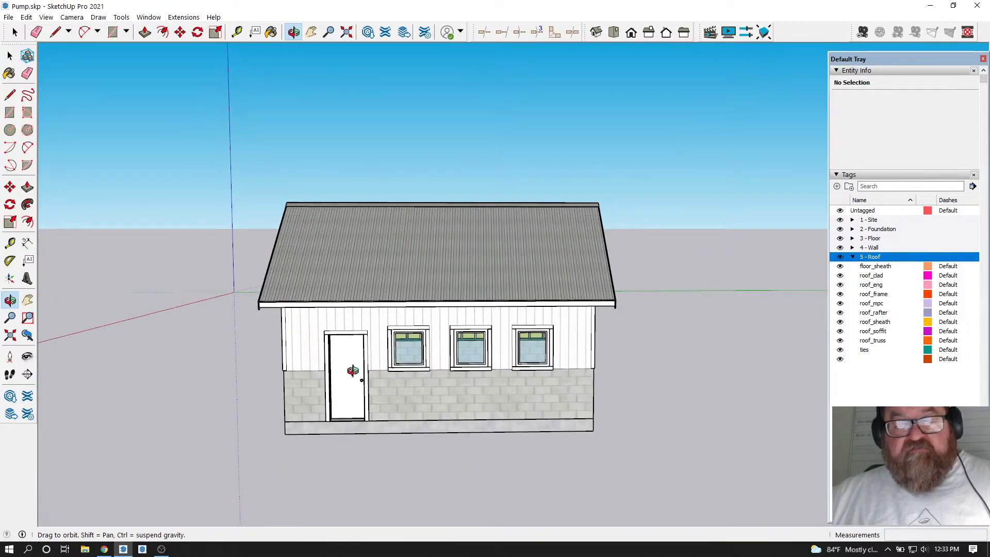
scroll(353, 322, "up", 2)
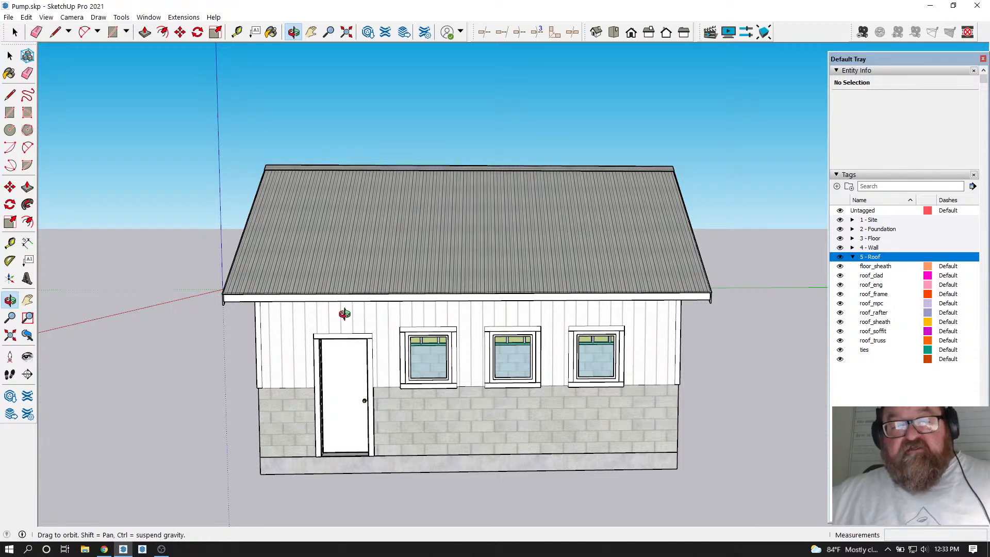
Check the live stream in OBS, return to SketchUp and view the long wall from low and high angles
left_click(161, 550)
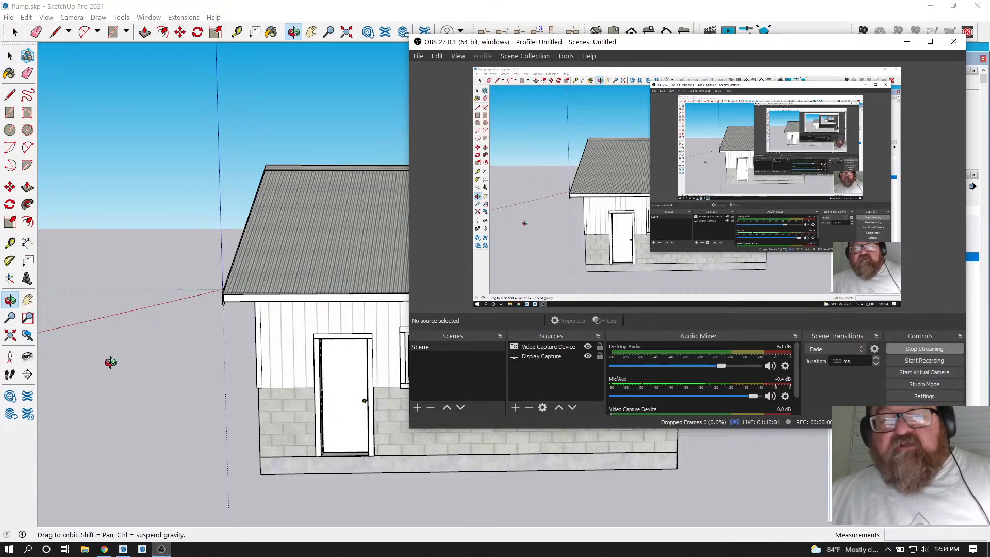
left_click(332, 265)
left_click_drag(331, 265, 379, 322)
scroll(443, 410, "up", 2)
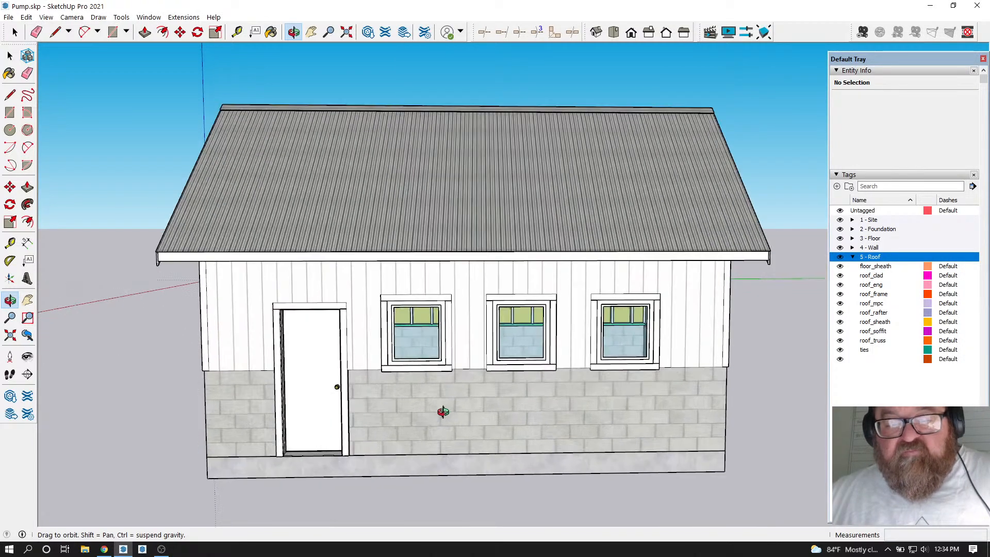
left_click_drag(479, 400, 524, 397)
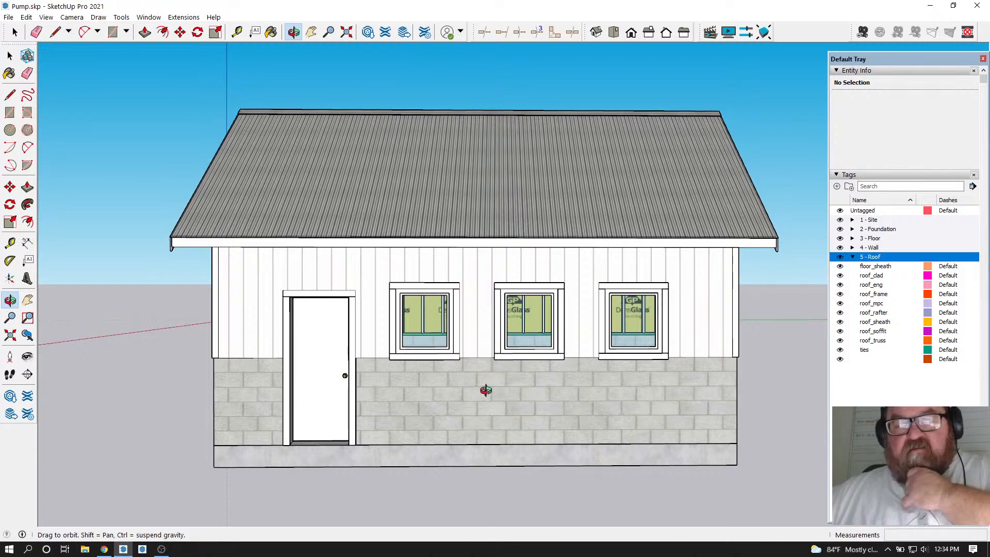
left_click_drag(435, 391, 452, 306)
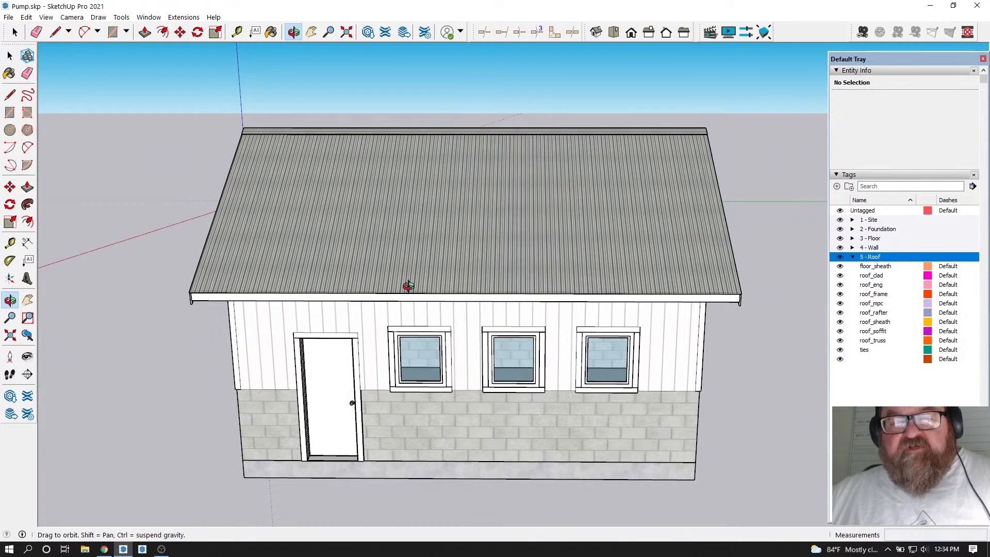
Check the live chat in YouTube Studio and return to the building model in SketchUp
left_click(104, 549)
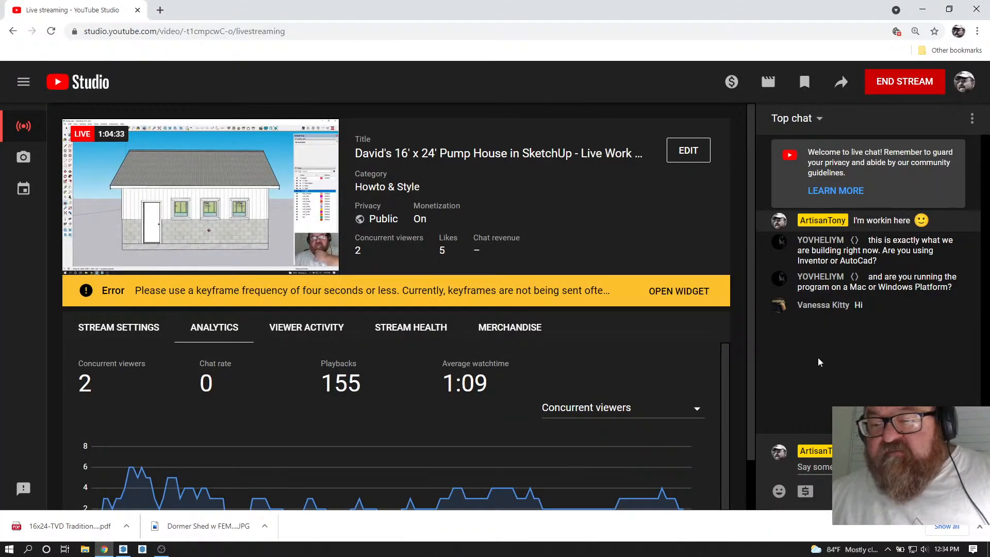
left_click(123, 549)
left_click_drag(448, 374, 469, 395)
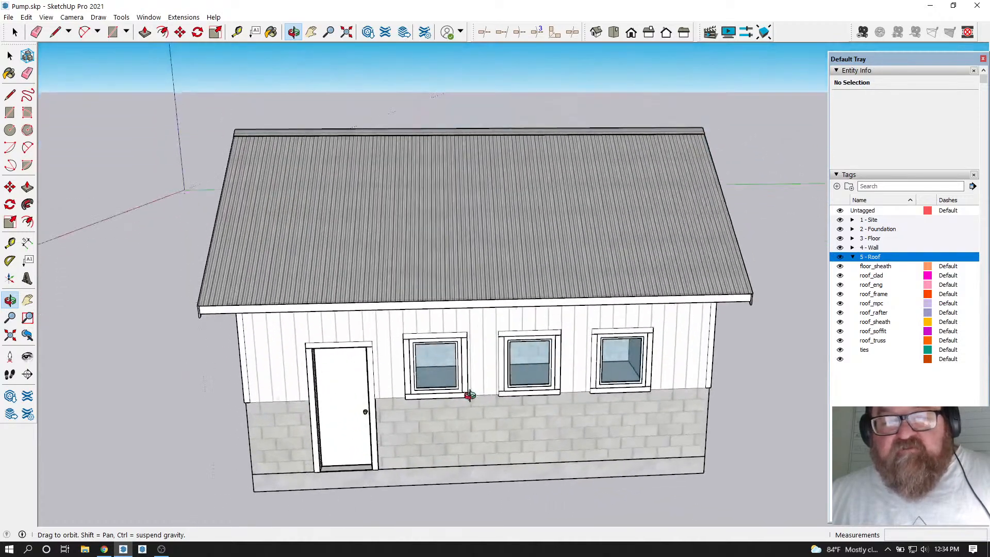
Place a vertical guide on the long wall, 24 in from the building corner beside the single door
left_click_drag(408, 226, 396, 287)
left_click(237, 32)
scroll(247, 379, "down", 2)
scroll(252, 444, "up", 2)
scroll(257, 437, "up", 3)
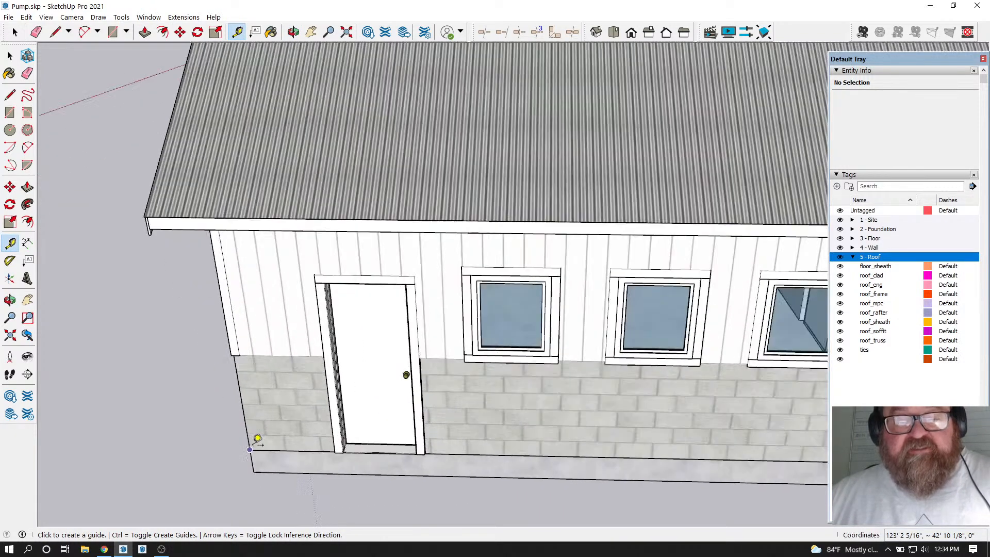
left_click(239, 387)
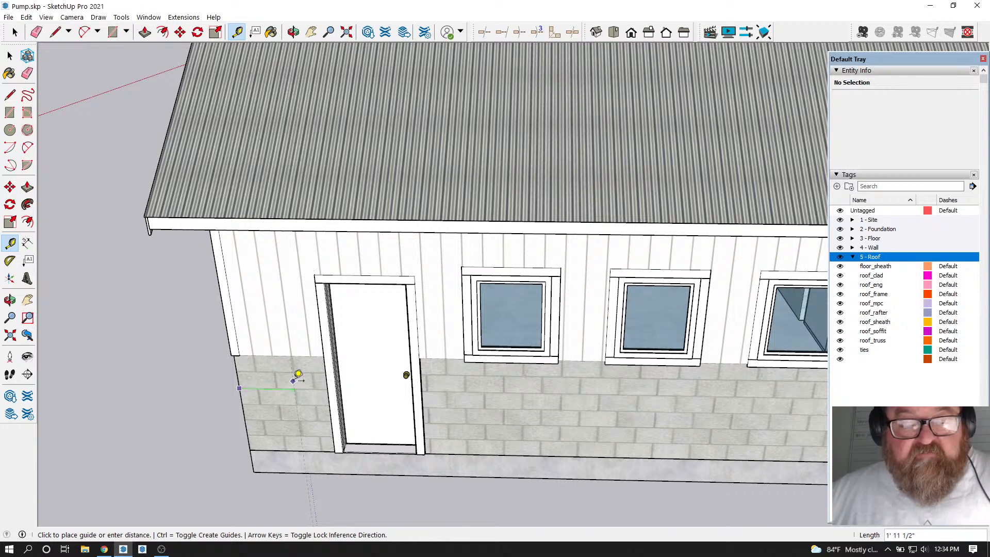
type("2")
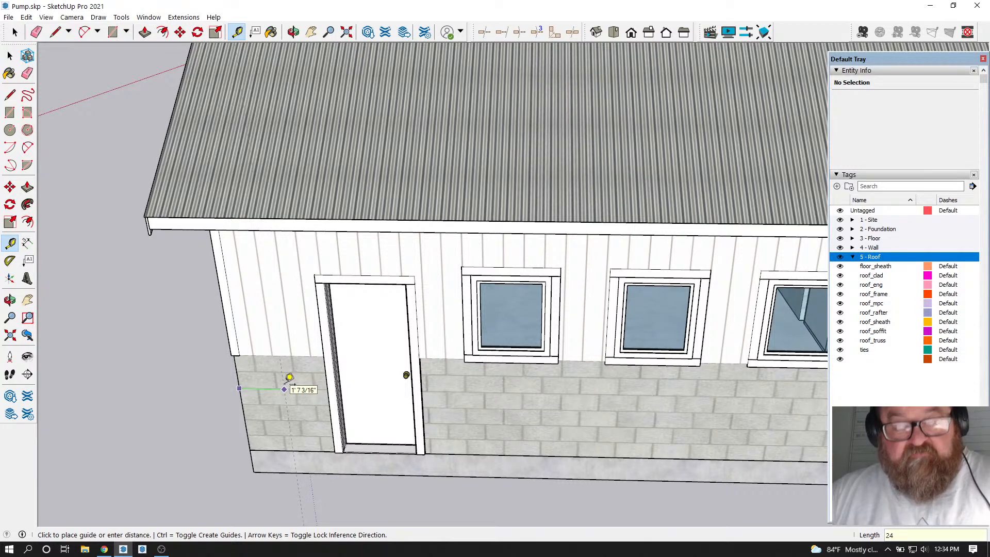
type("4")
key("Return")
scroll(265, 393, "down", 3)
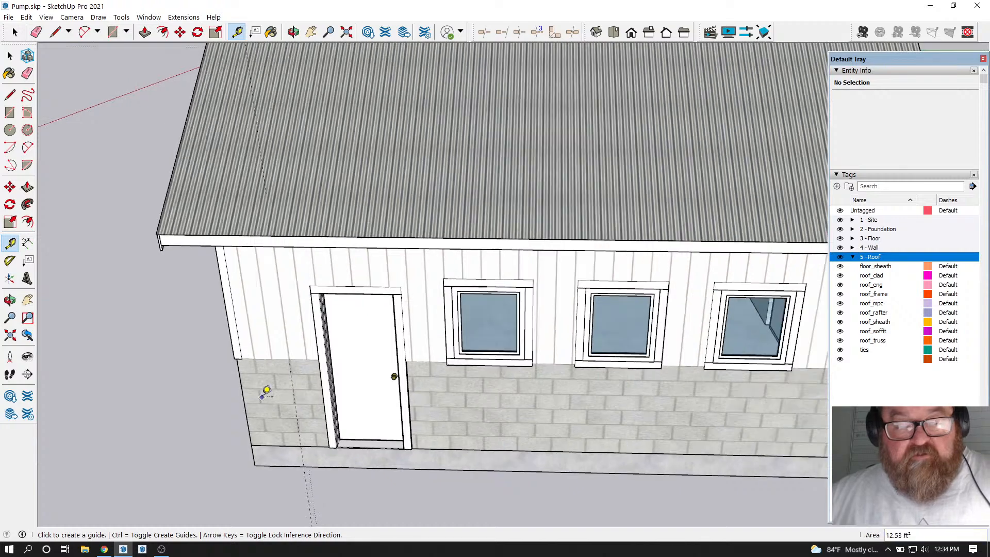
Place a vertical guide on the long wall, inset from the corner beside the third window
left_click(767, 412)
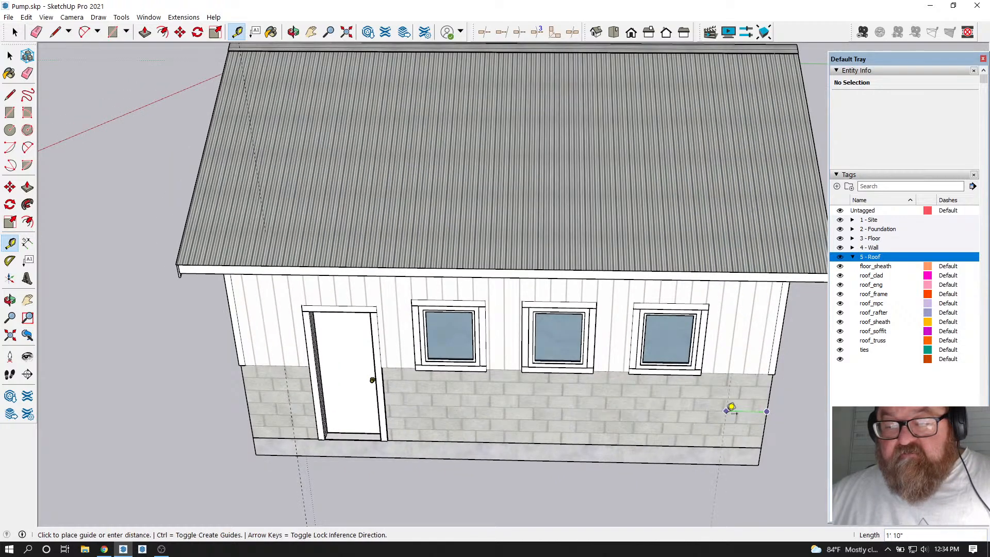
left_click(732, 408)
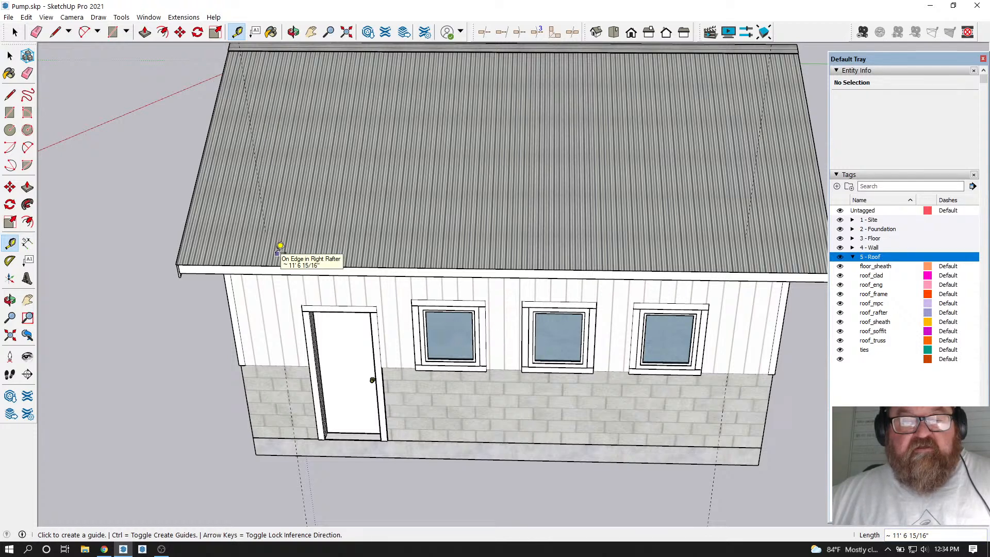
Hide the 5 - Roof tag folder to expose the wall tops
left_click(293, 32)
left_click_drag(493, 236, 374, 277)
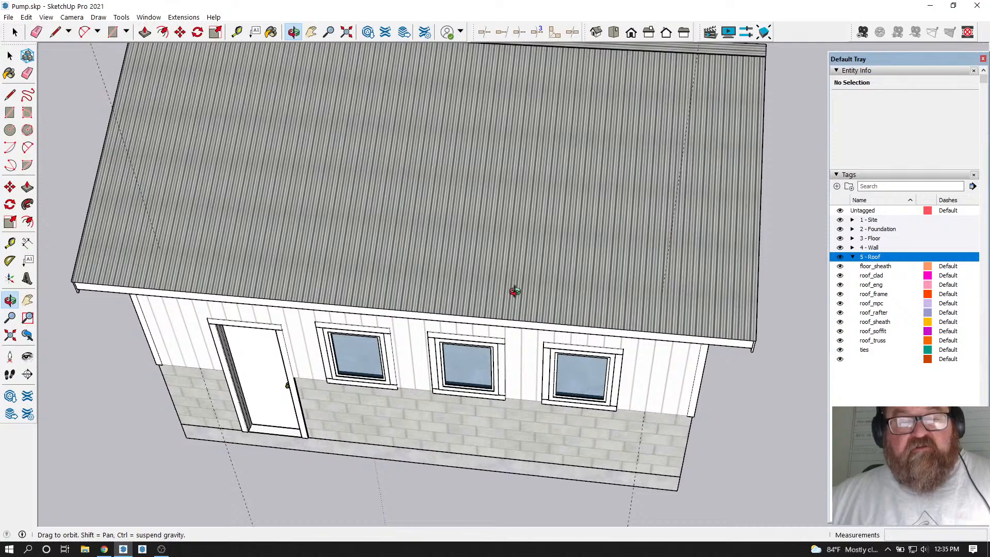
left_click_drag(475, 291, 447, 338)
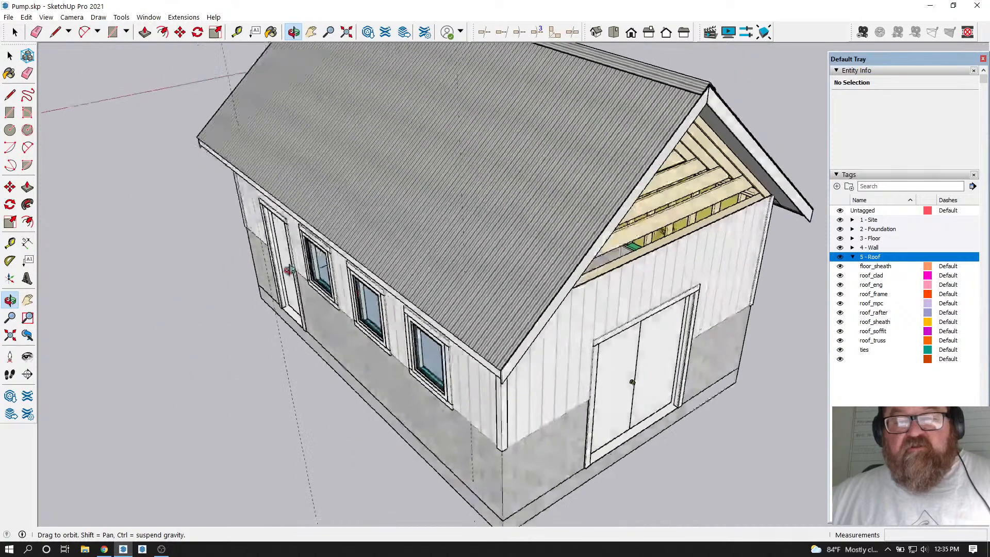
left_click(840, 257)
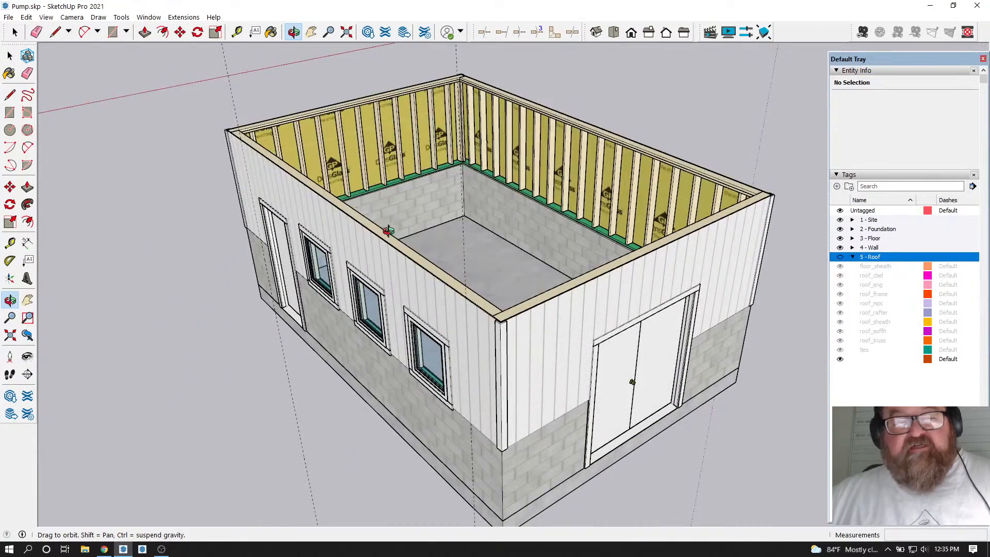
Examine the long wall's top plate and the sheathing edge at the corner next to the double-door end wall
scroll(478, 298, "up", 4)
left_click_drag(509, 314, 431, 400)
scroll(406, 316, "up", 3)
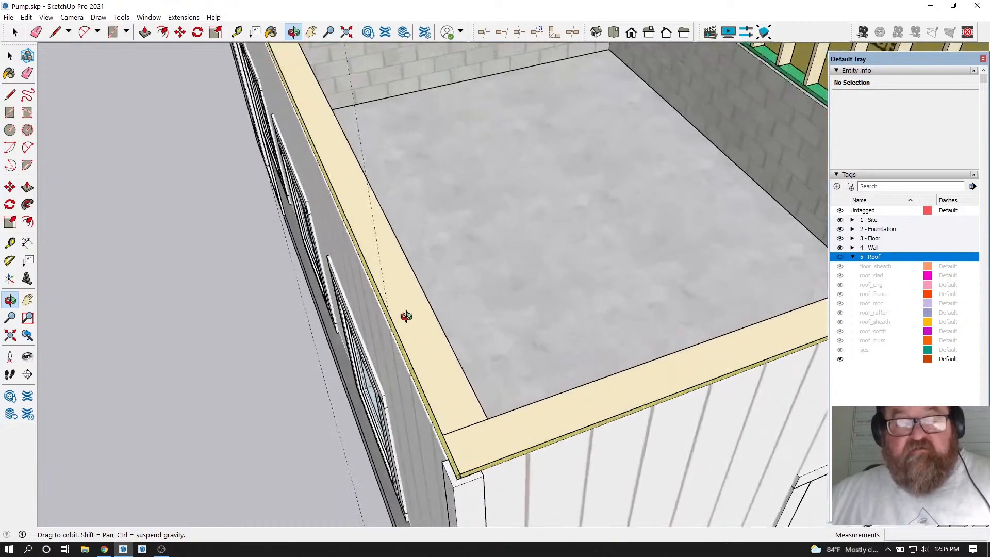
scroll(406, 316, "up", 3)
left_click_drag(407, 316, 387, 352)
middle_click_drag(387, 352, 437, 343)
left_click_drag(437, 343, 454, 330)
key("t")
scroll(467, 342, "up", 2)
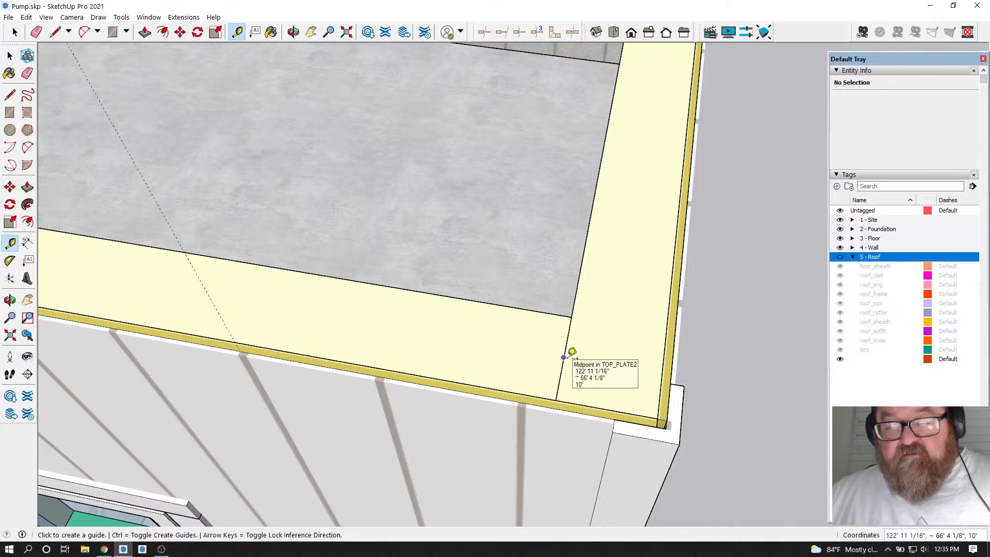
scroll(628, 292, "down", 2)
scroll(630, 293, "down", 6)
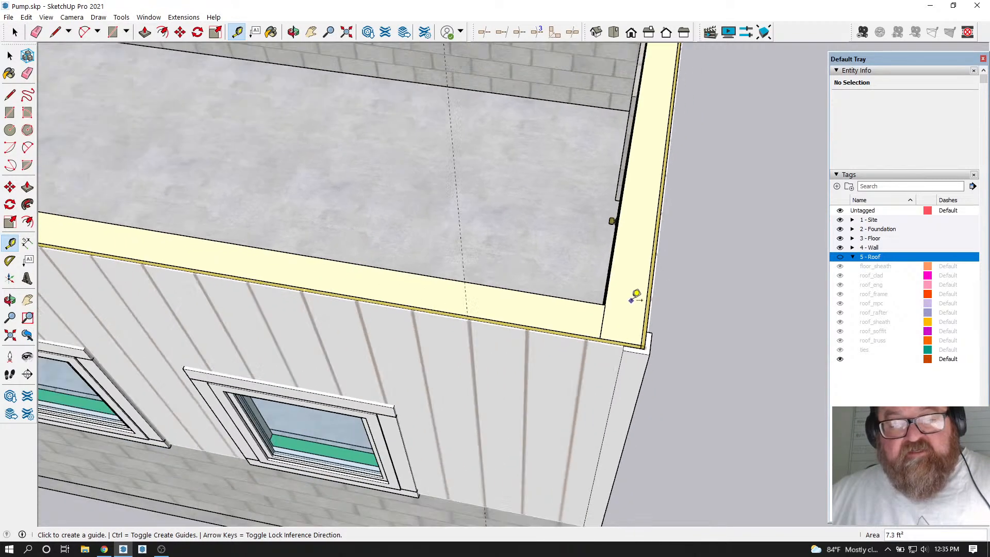
scroll(636, 295, "down", 1)
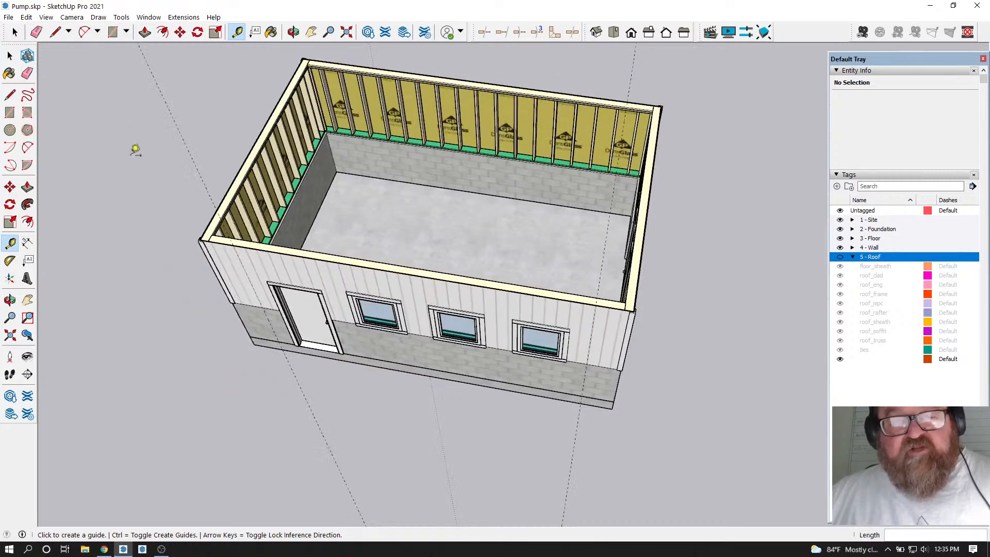
Replace the two vertical guides with a guide across the long wall's top plate, 24 in from the outer edge at the double-door end
key("e")
mouse_move(209, 361)
left_mouse_down()
mouse_move(411, 416)
mouse_move(609, 450)
left_mouse_up()
scroll(603, 313, "up", 5)
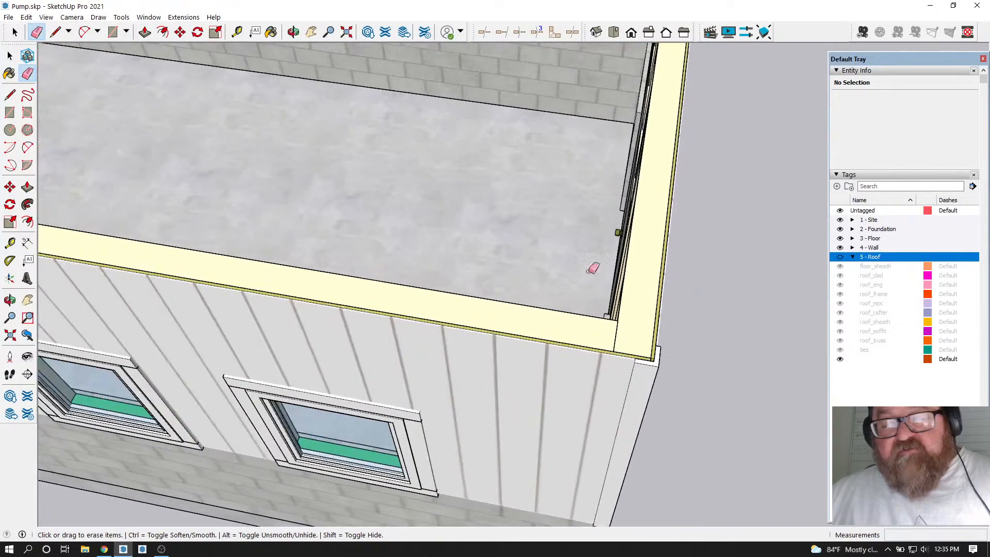
left_click(240, 32)
scroll(605, 297, "up", 3)
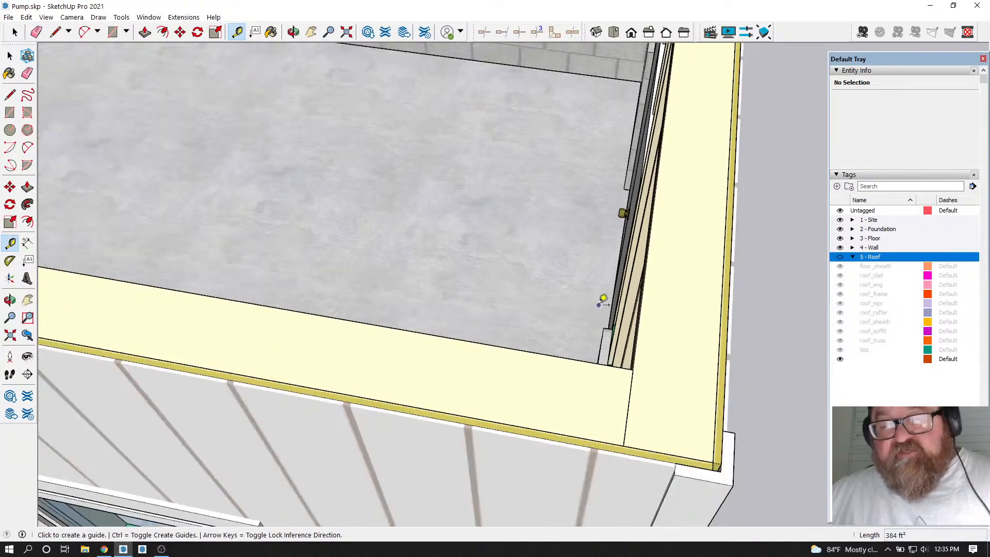
scroll(606, 296, "down", 2)
left_click(666, 364)
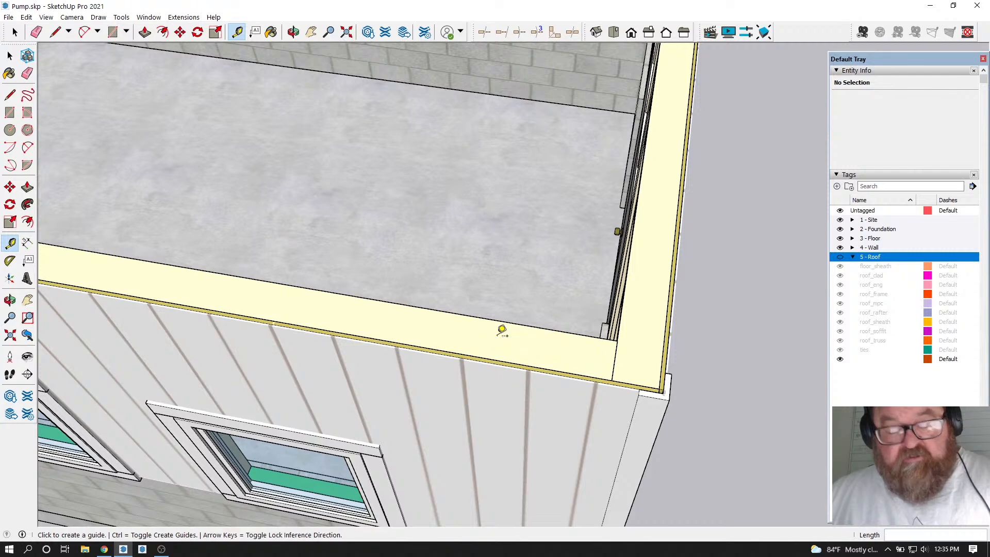
key("Escape")
scroll(631, 351, "up", 1)
left_click(671, 344)
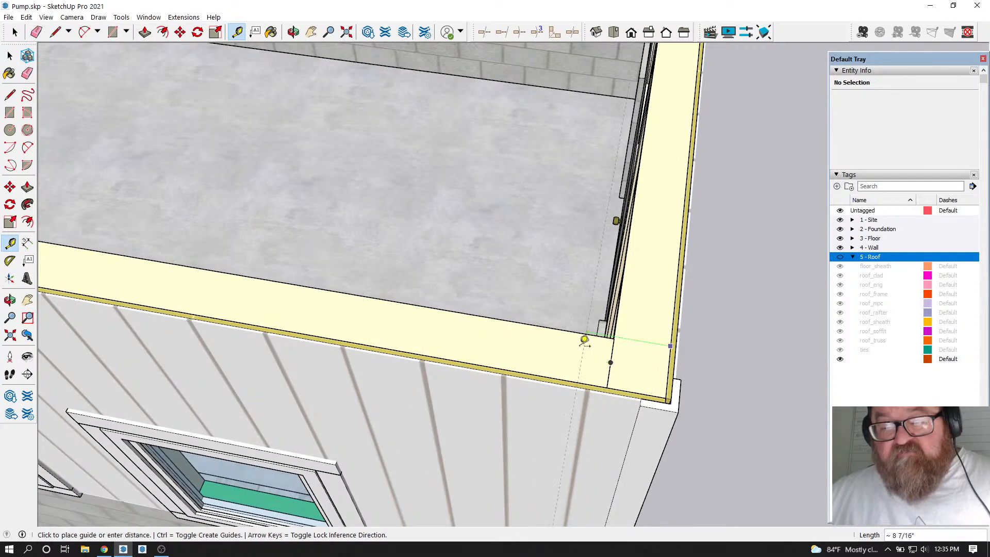
type("24")
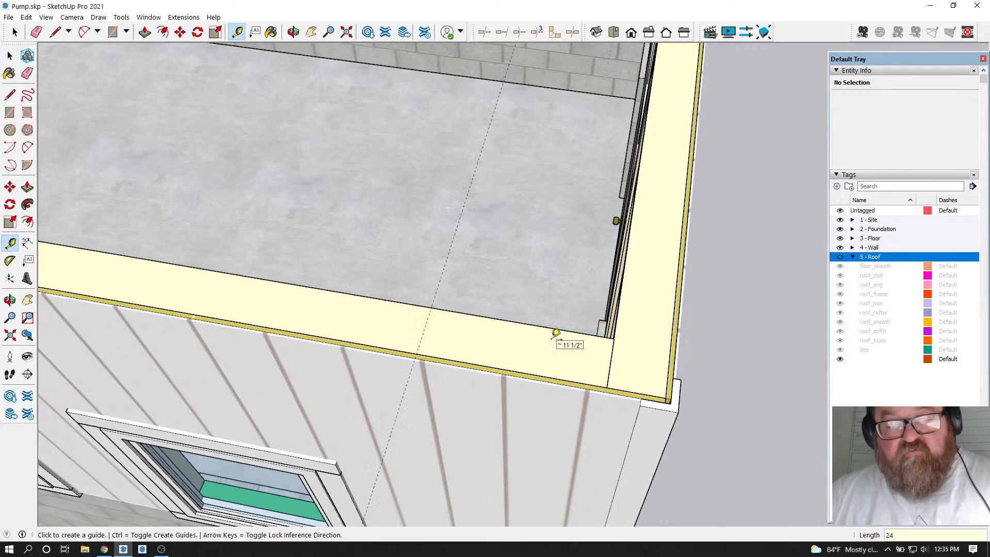
Draw a vertical line upward from where the guide crosses the outer edge of the long wall's top plate
left_click(55, 32)
left_click(417, 352)
middle_click_drag(418, 351, 426, 293)
left_click(427, 288)
key("Escape")
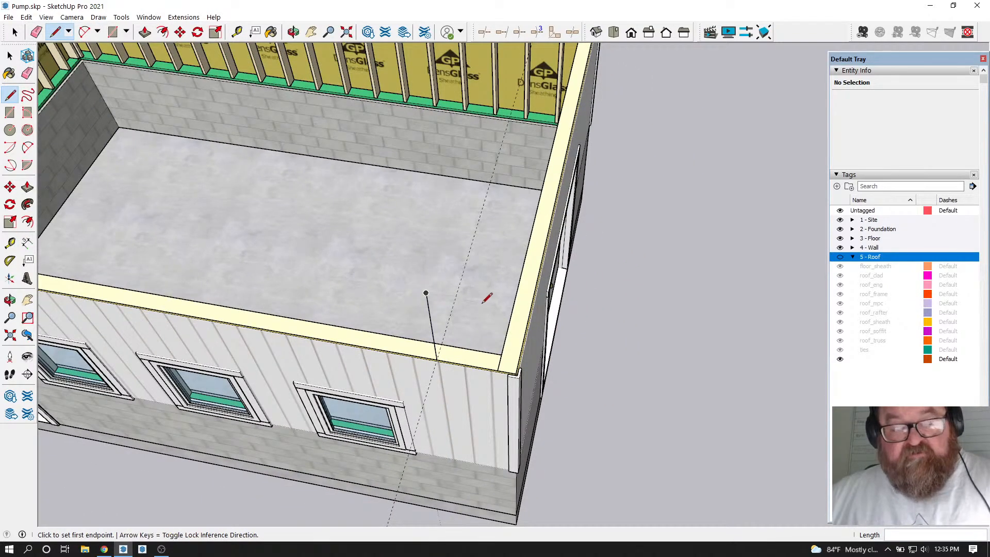
Place a guide across the long wall's top plate, 24 in from the outer edge at the single-door end
scroll(479, 330, "down", 5)
scroll(205, 305, "up", 8)
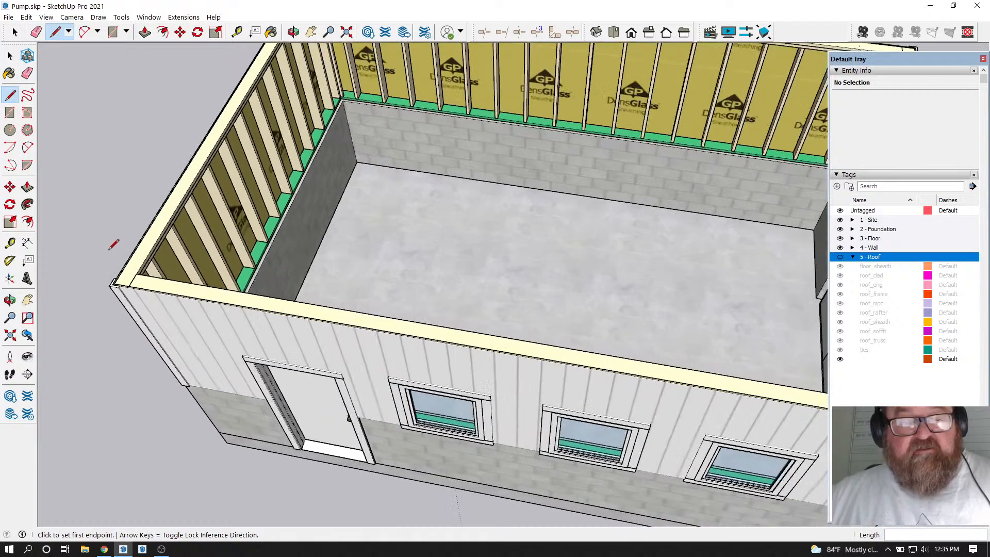
left_click(236, 32)
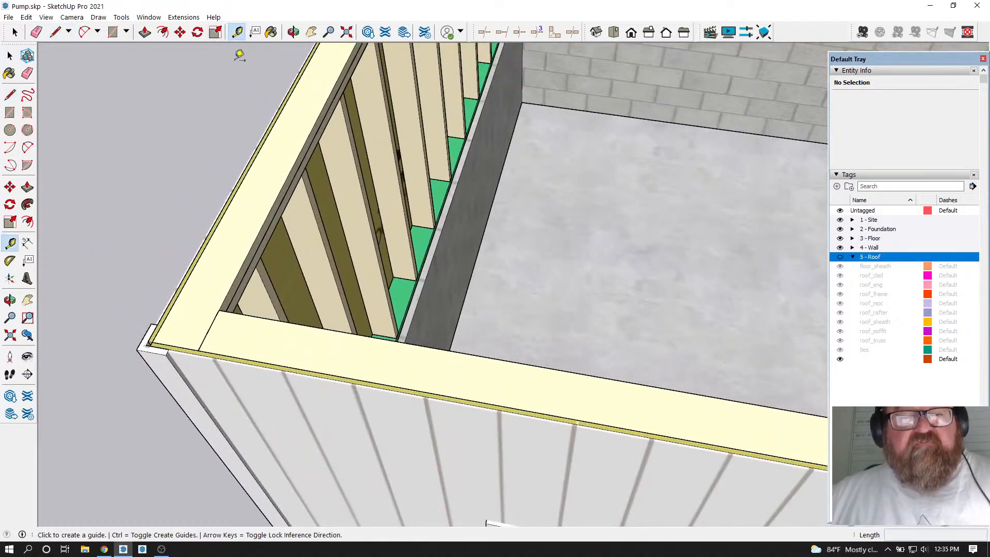
scroll(190, 322, "up", 1)
left_click(158, 315)
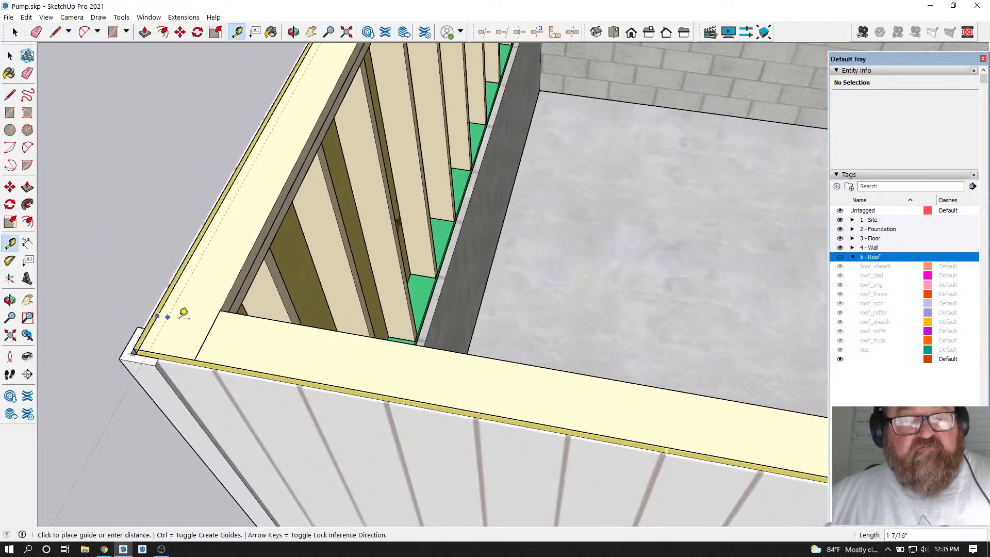
left_click(309, 334)
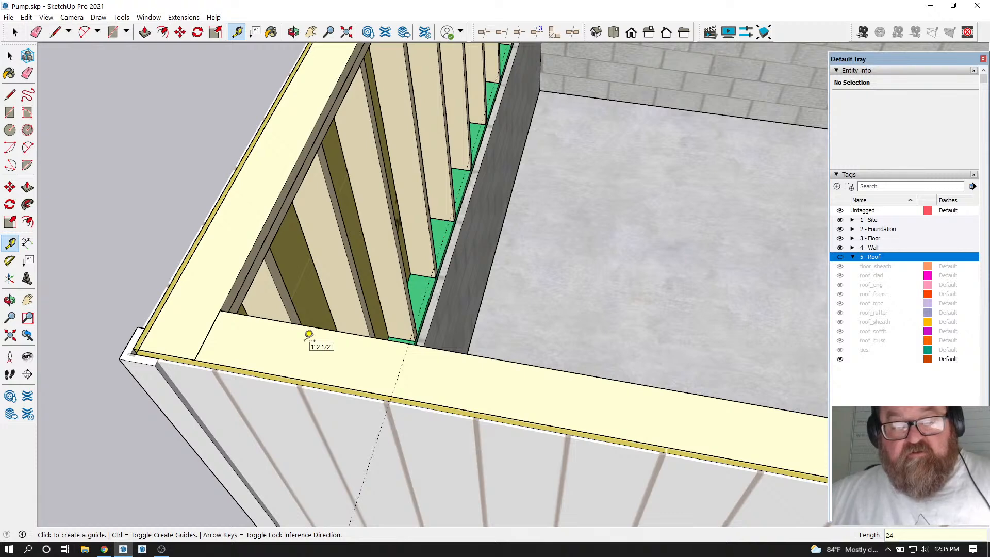
Draw a vertical line about 2' 5" tall from where the single-door-end guide crosses the top plate's outer edge
left_click(55, 32)
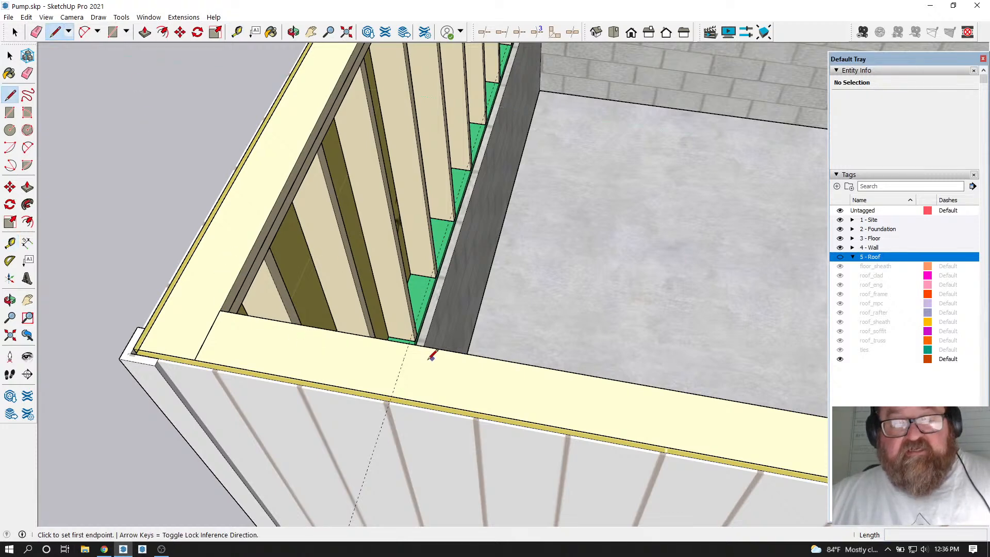
left_click(392, 396)
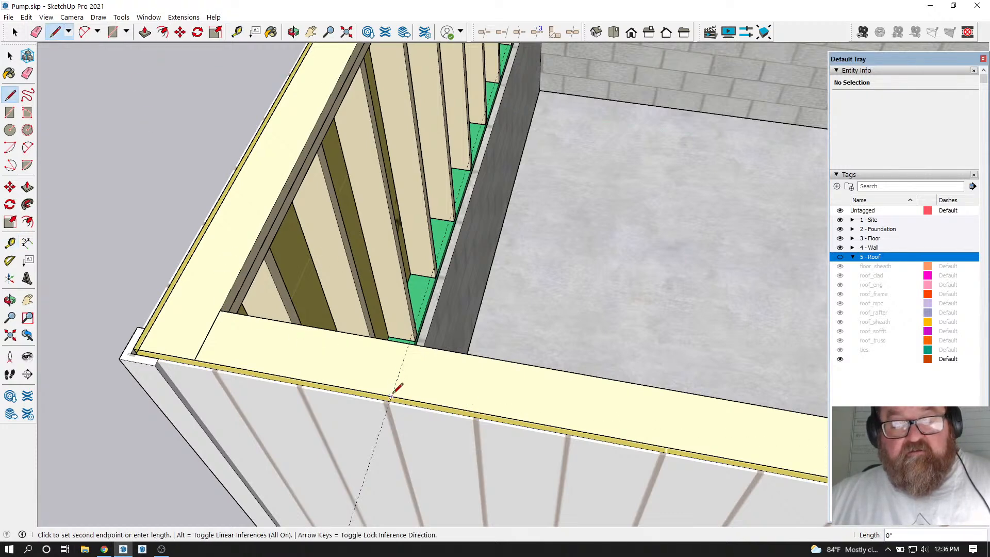
scroll(371, 351, "down", 5)
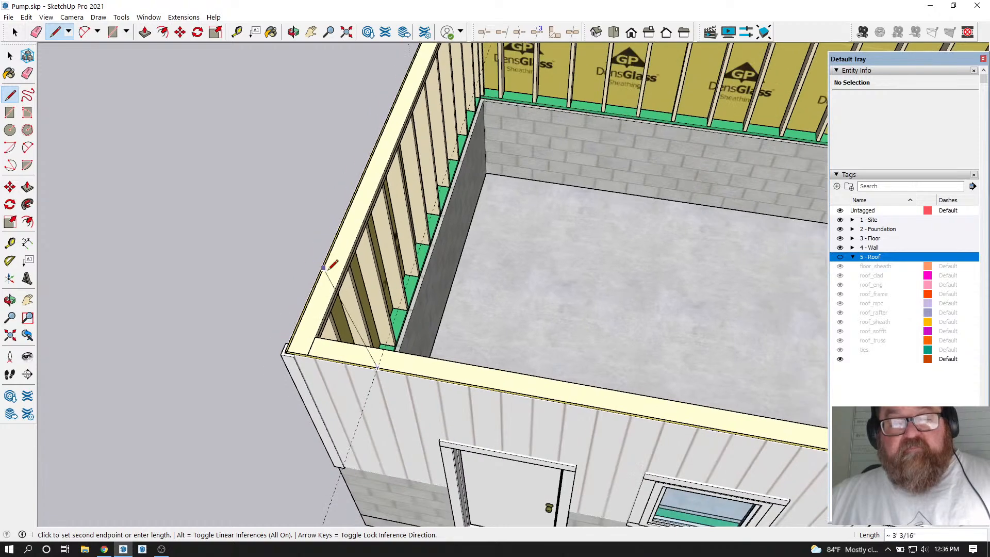
left_click(294, 31)
left_click_drag(330, 289, 226, 159)
right_click(239, 135)
left_click(251, 141)
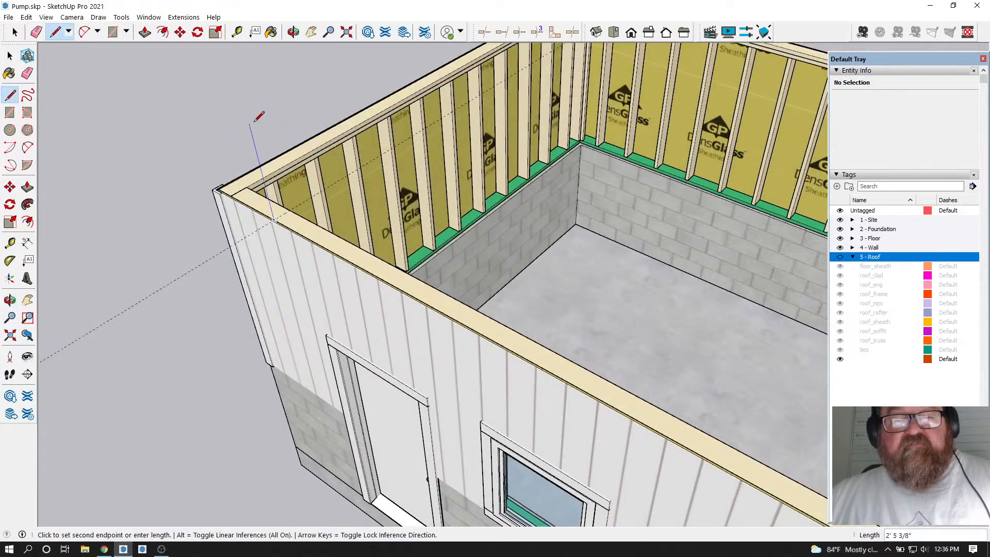
left_click(250, 124)
key("Escape")
scroll(246, 126, "down", 2)
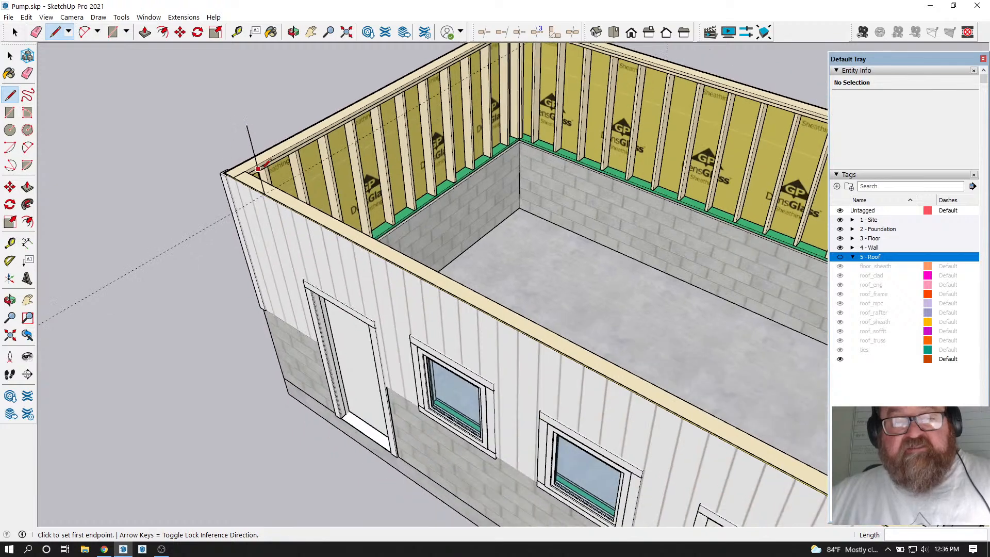
Show the 5 - Roof tag folder again and hide the roof_clad tag to expose the roof sheathing
left_click(840, 258)
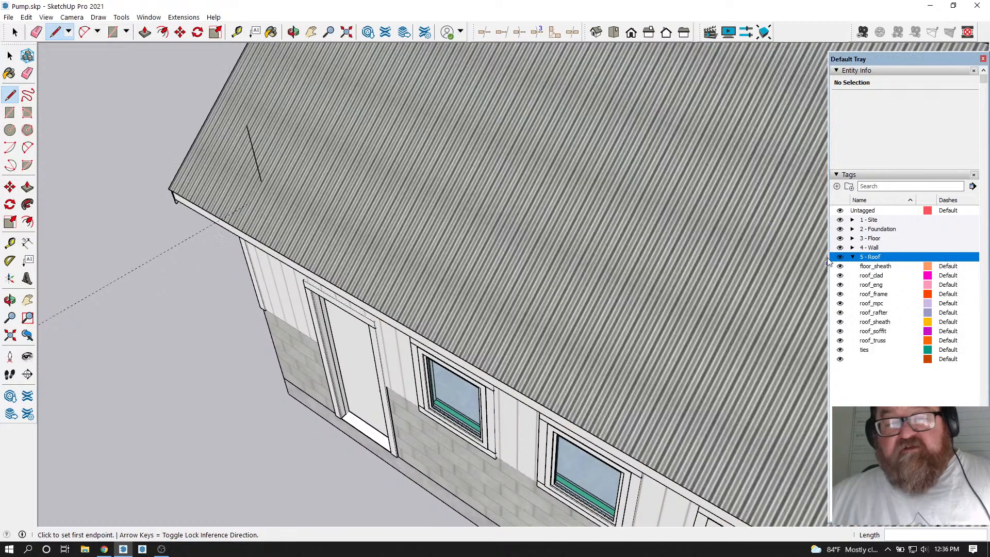
left_click(294, 32)
left_click_drag(265, 100, 474, 256)
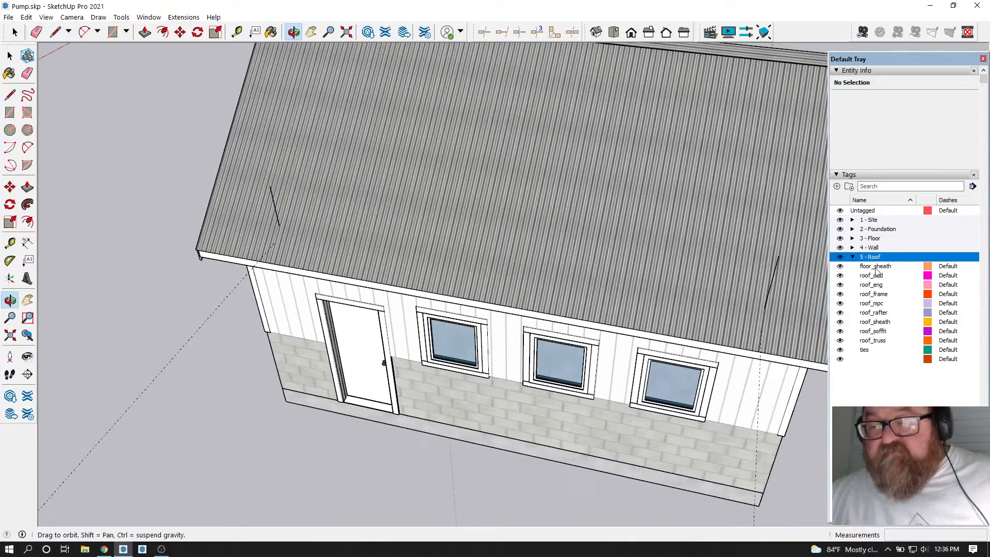
left_click(841, 276)
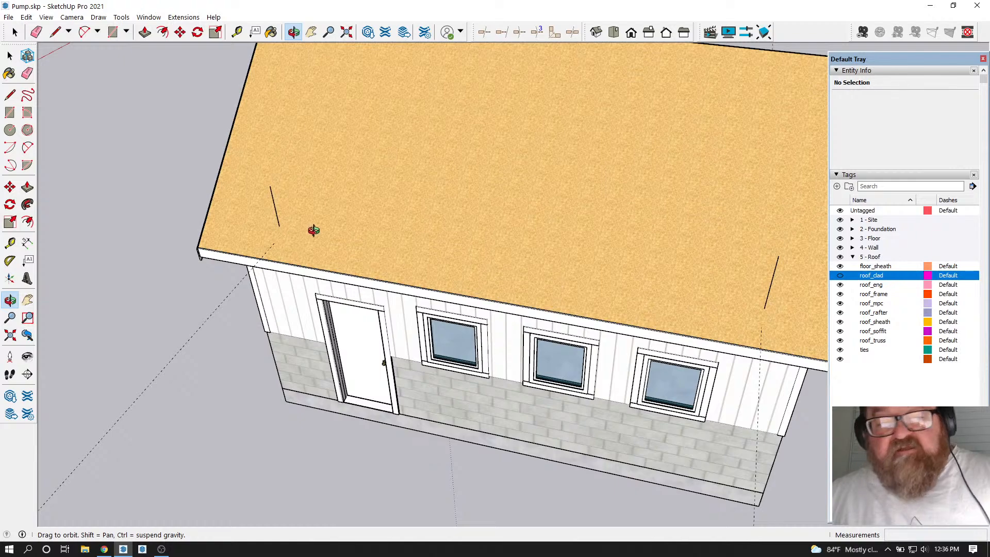
left_click_drag(359, 226, 451, 296)
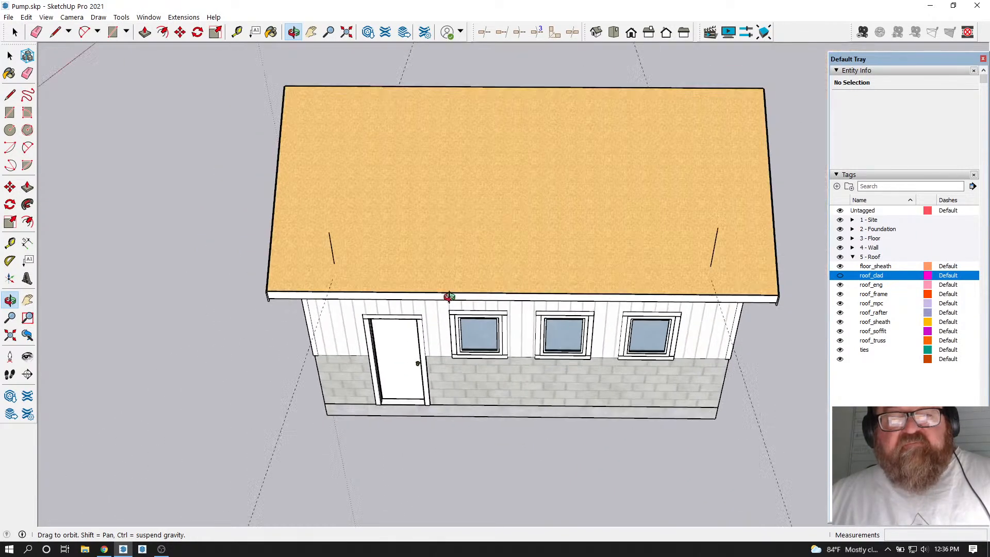
scroll(475, 153, "up", 1)
Lay out a Medeek Truss Gable Dormer on the sheathed roof plane, with front corners where the two vertical lines meet the roof
left_click(183, 17)
mouse_move(201, 126)
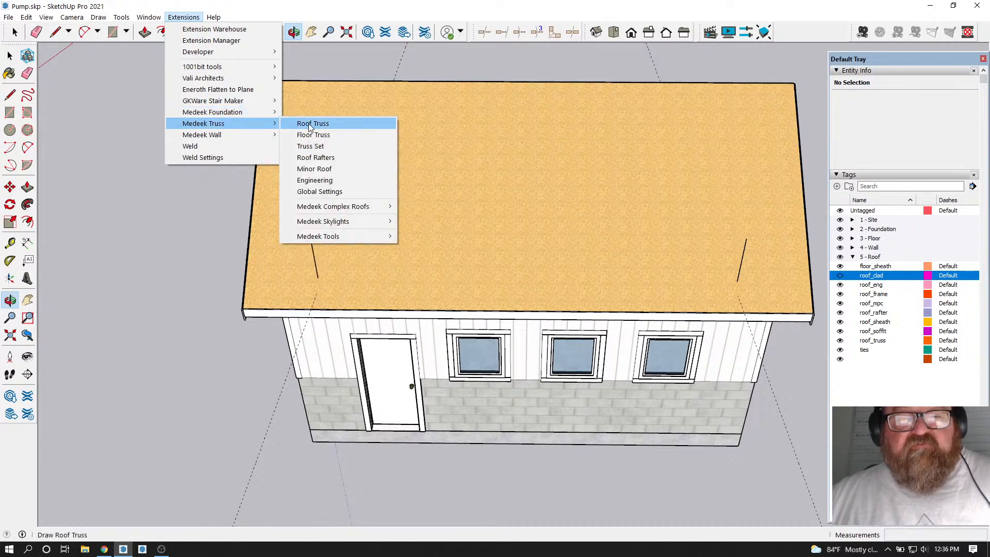
left_click(332, 169)
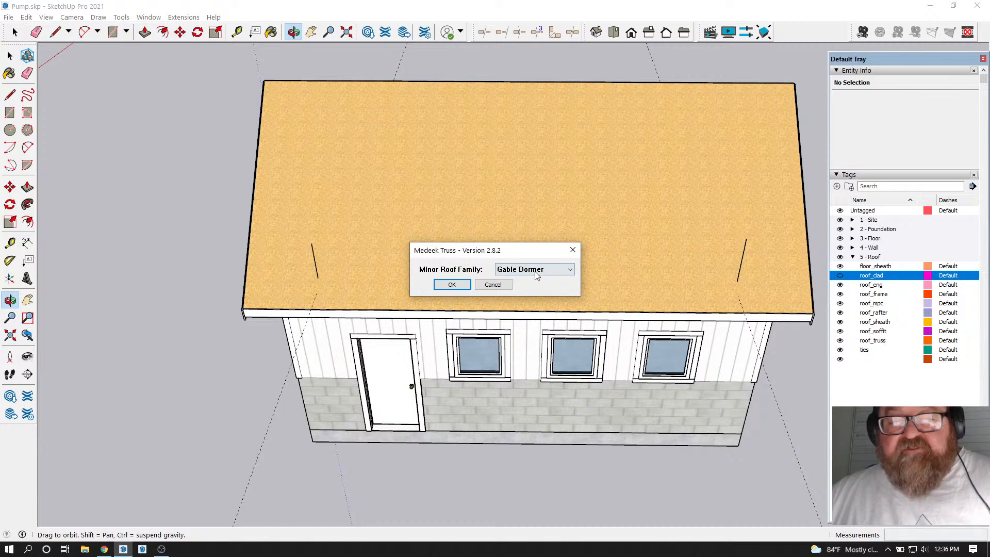
left_click(452, 285)
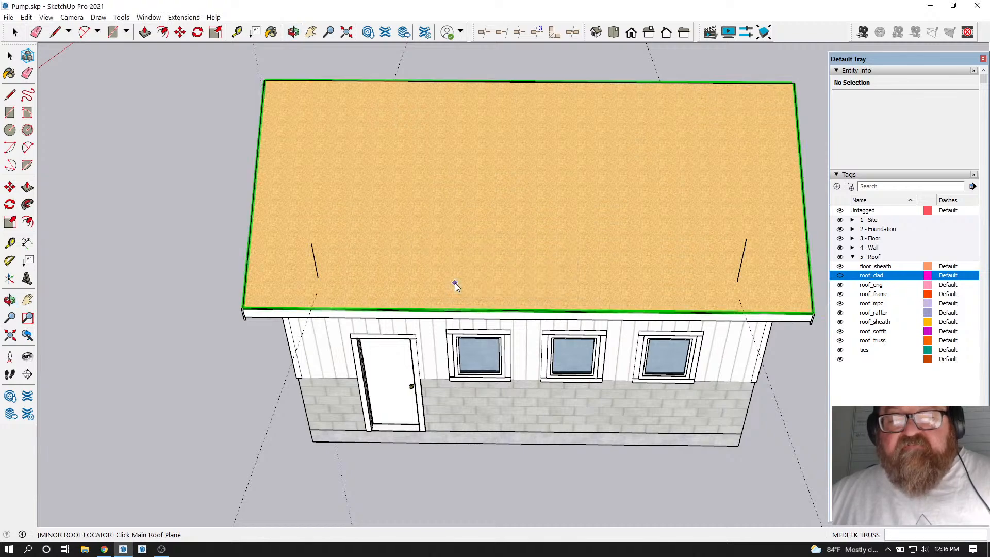
scroll(355, 270, "up", 4)
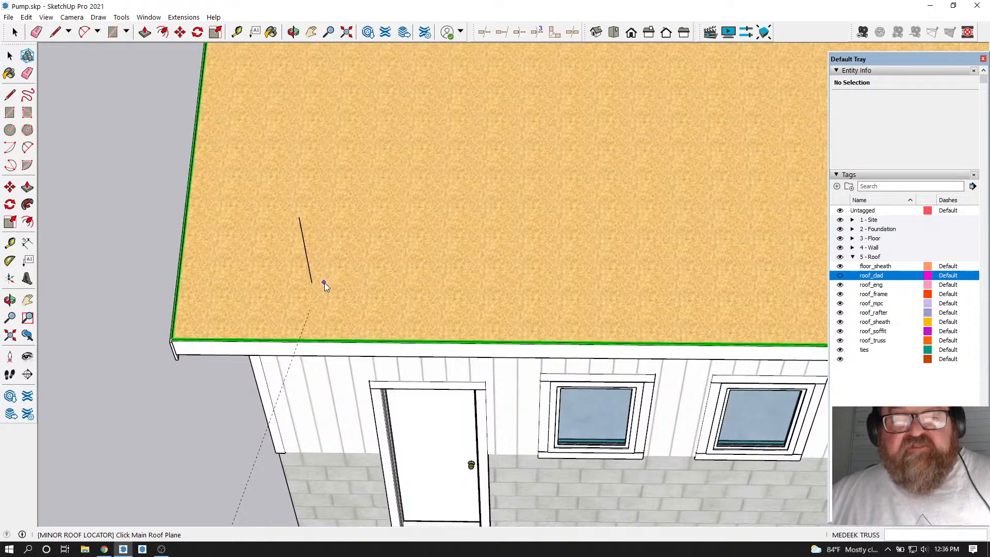
left_click(314, 283)
scroll(314, 284, "down", 5)
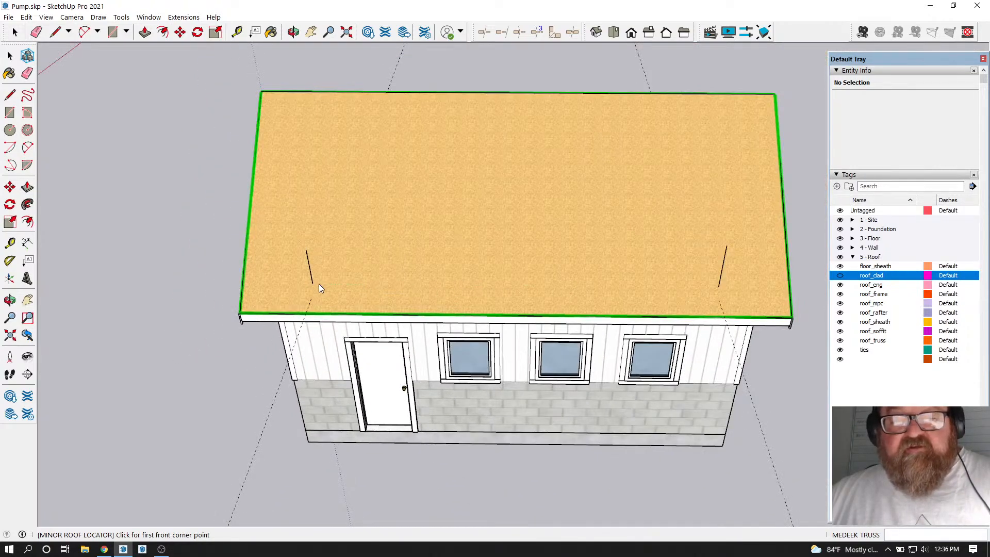
left_click(313, 284)
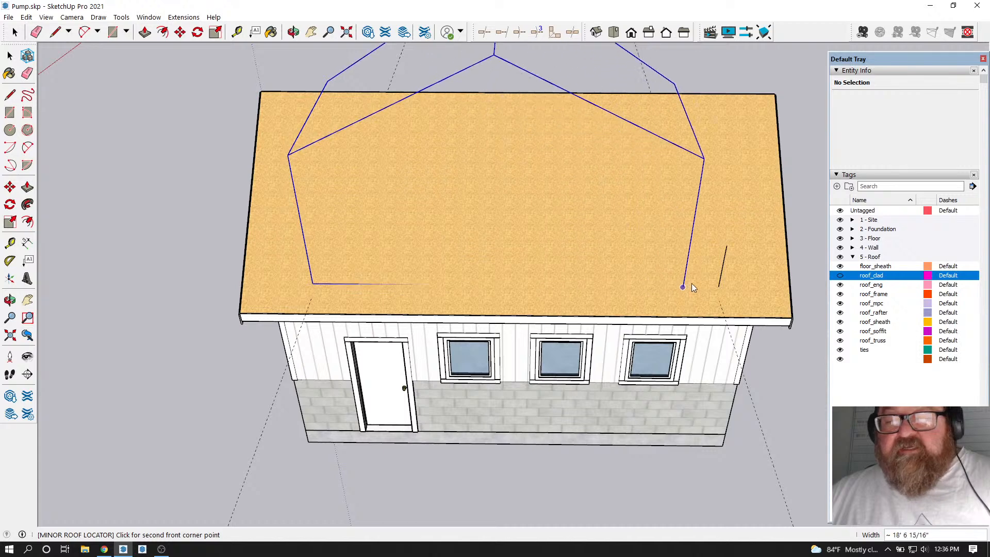
left_click(721, 288)
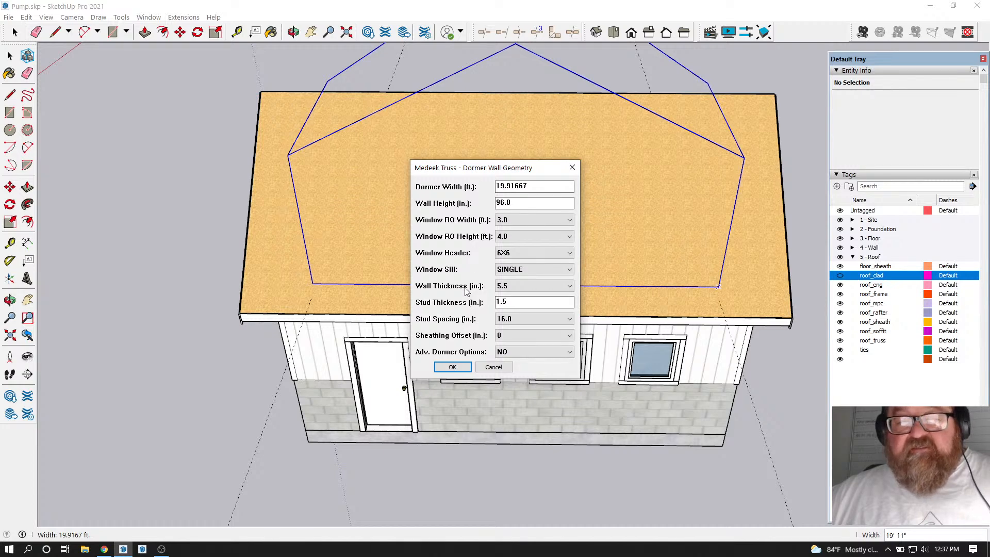
Accept the dormer wall geometry settings unchanged and abandon the gable dormer layout
left_click(452, 366)
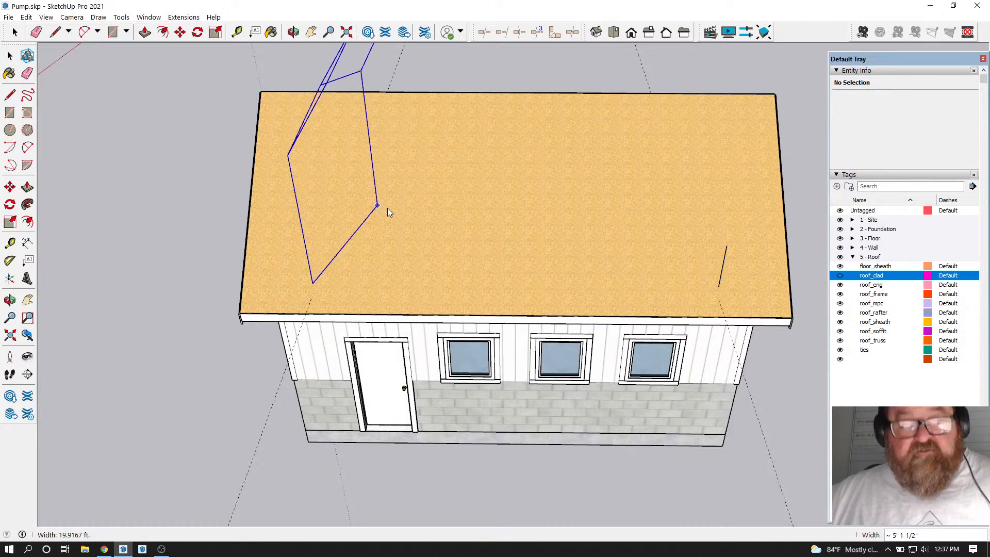
key("Escape")
left_click(293, 32)
left_click_drag(387, 202, 531, 235)
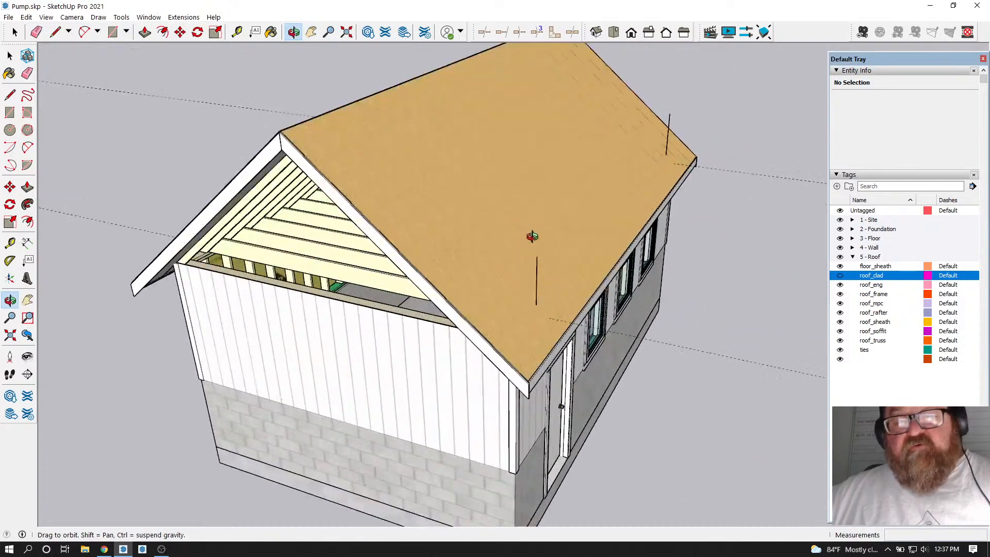
scroll(491, 220, "up", 3)
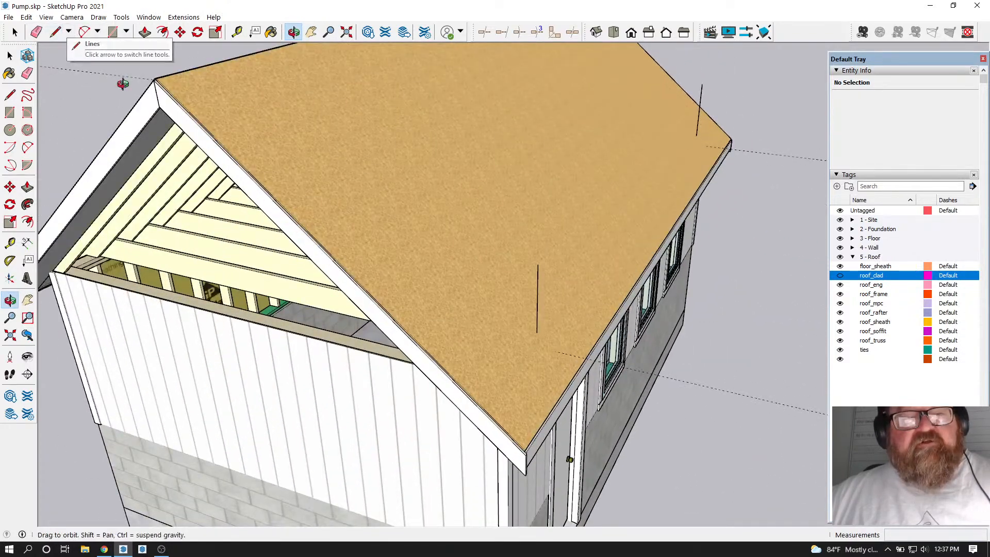
scroll(321, 176, "down", 1)
scroll(401, 289, "down", 1)
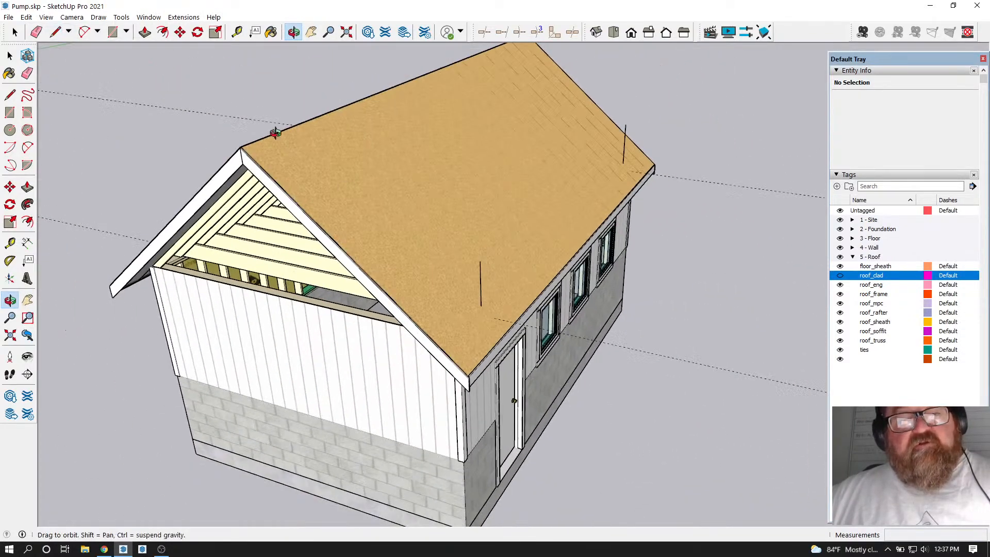
left_click(55, 33)
scroll(370, 168, "up", 1)
left_click(507, 337)
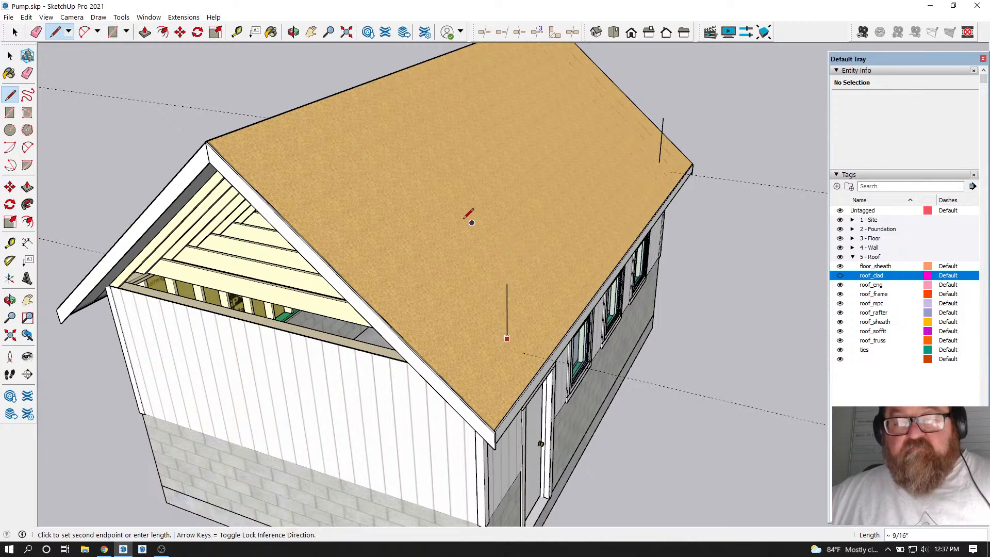
scroll(239, 110, "up", 10)
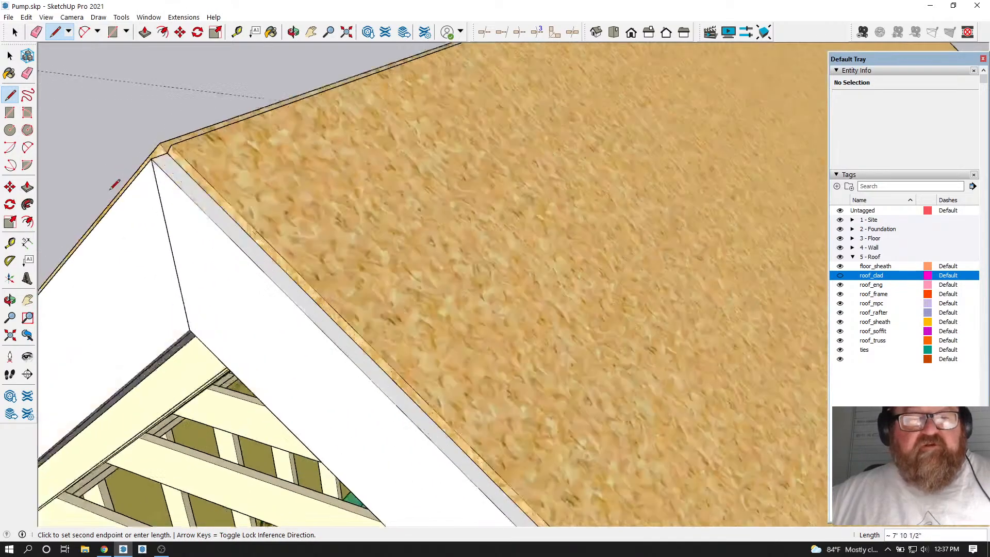
scroll(166, 190, "down", 6)
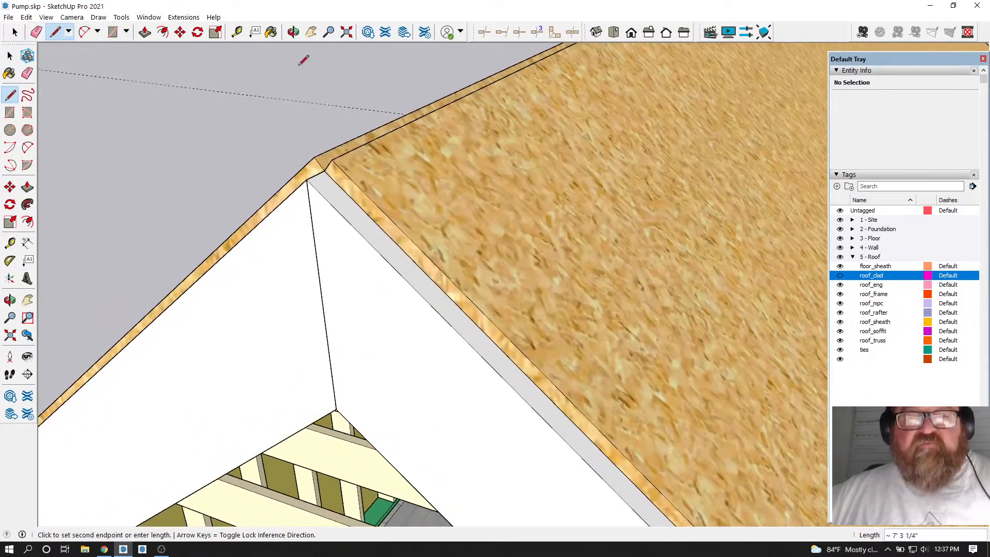
scroll(268, 217, "down", 8)
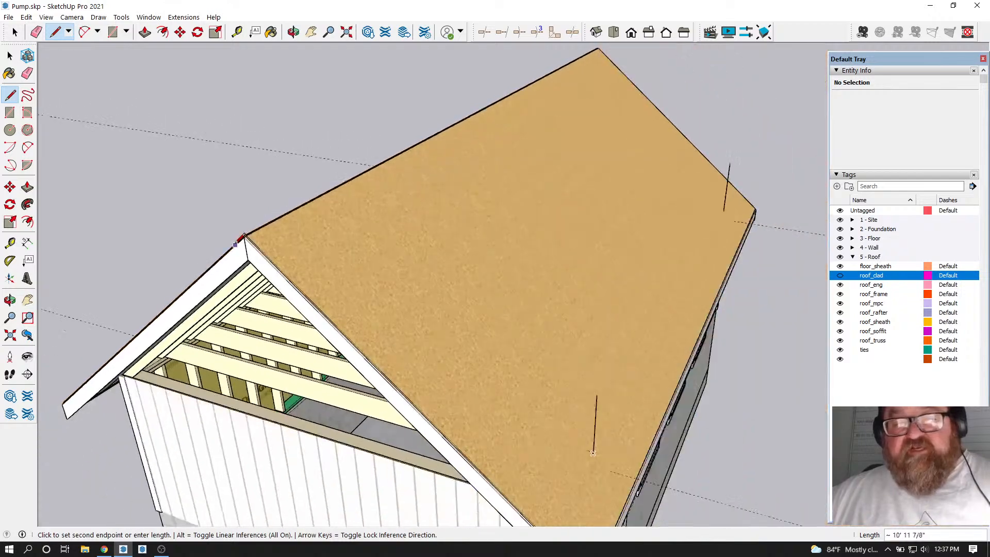
key("Escape")
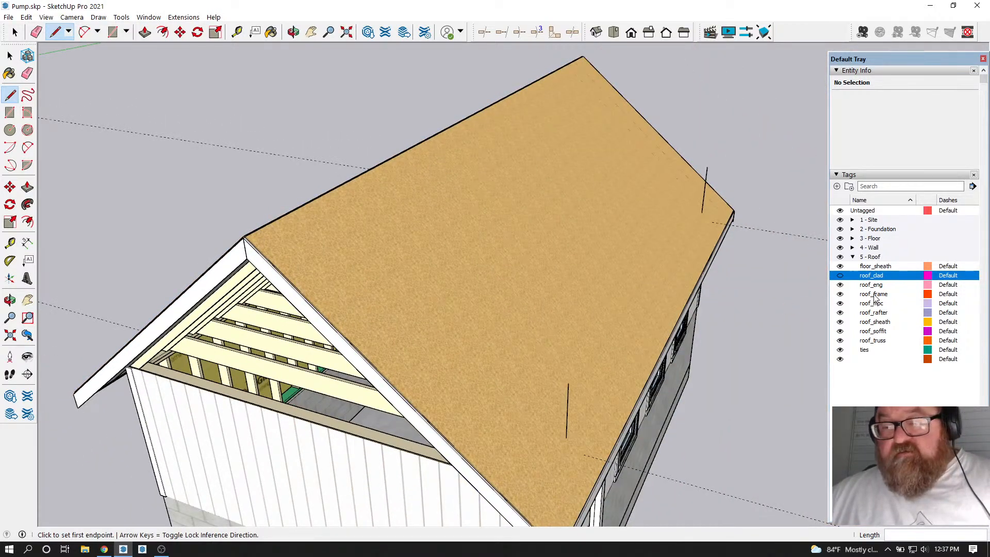
Hide the roof_sheath tag to expose the rafters and erase the vertical line at the single-door end
left_click(840, 323)
scroll(602, 311, "down", 1)
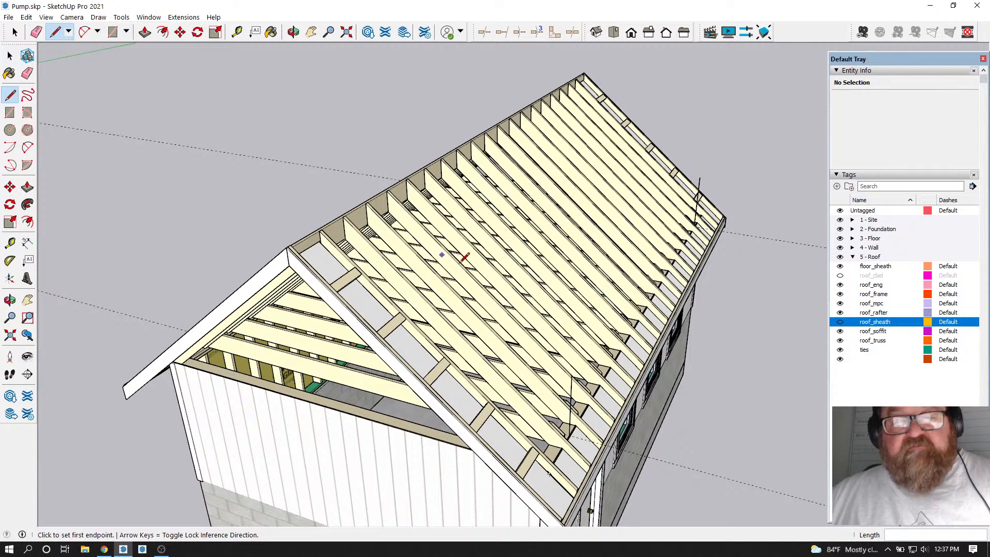
scroll(575, 432, "up", 2)
left_click(36, 32)
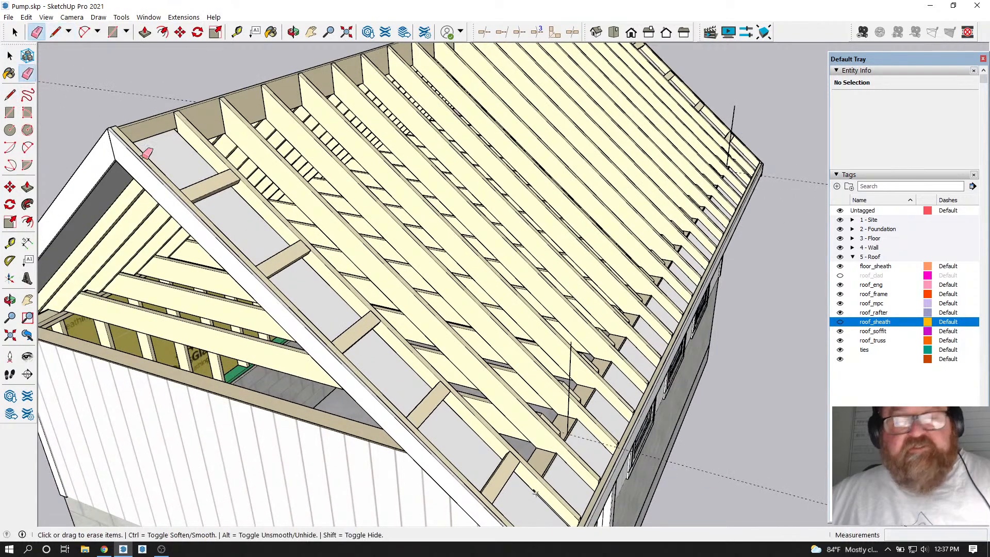
scroll(556, 381, "up", 1)
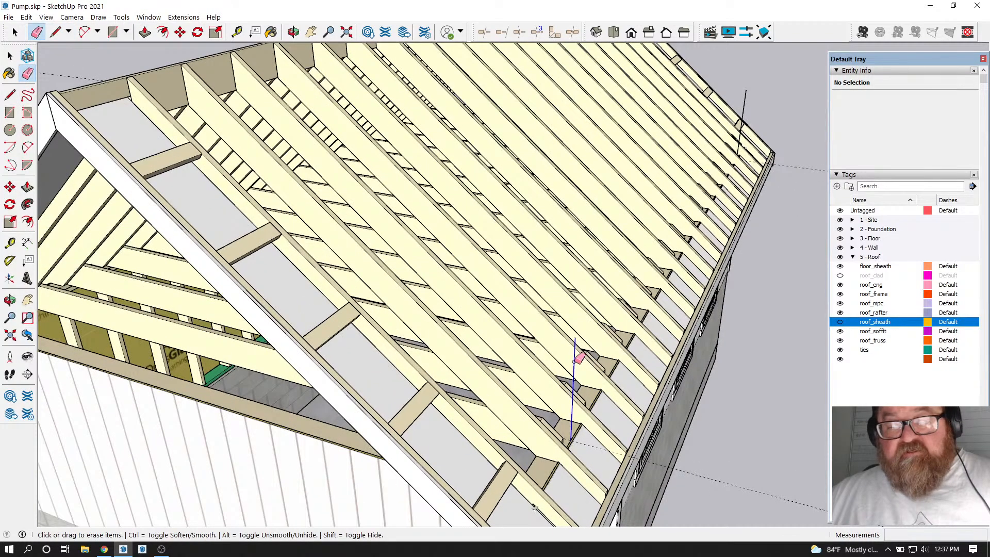
Draw a vertical line about 7' tall from where the single-door-end guide crosses the top plate's outer edge up to ridge height
left_click(294, 32)
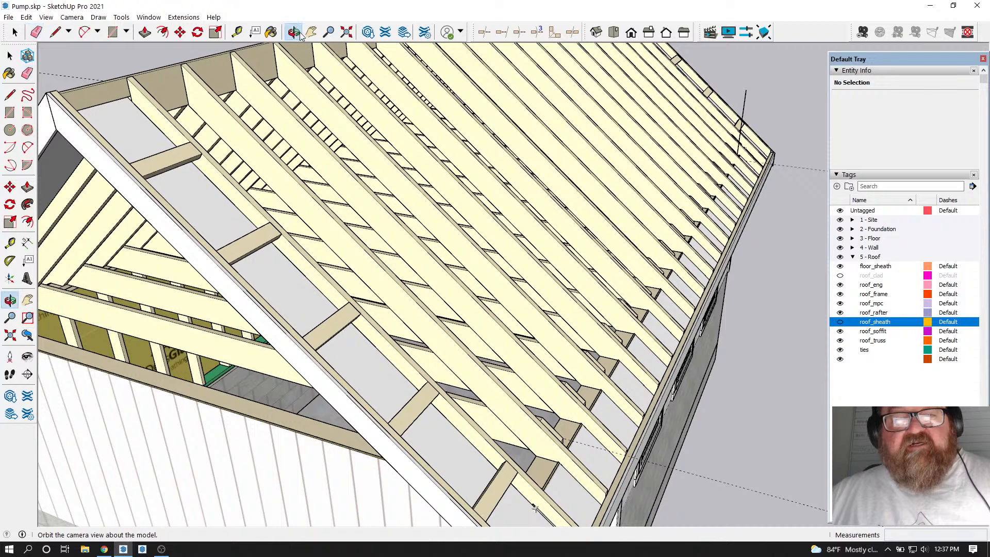
scroll(399, 147, "down", 3)
left_click_drag(480, 233, 463, 309)
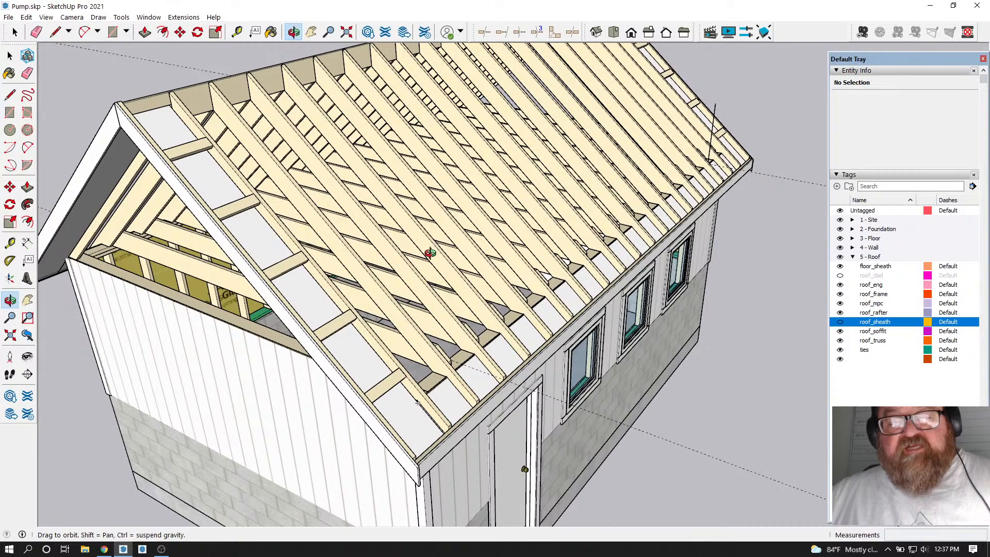
left_click(56, 32)
scroll(452, 338, "up", 5)
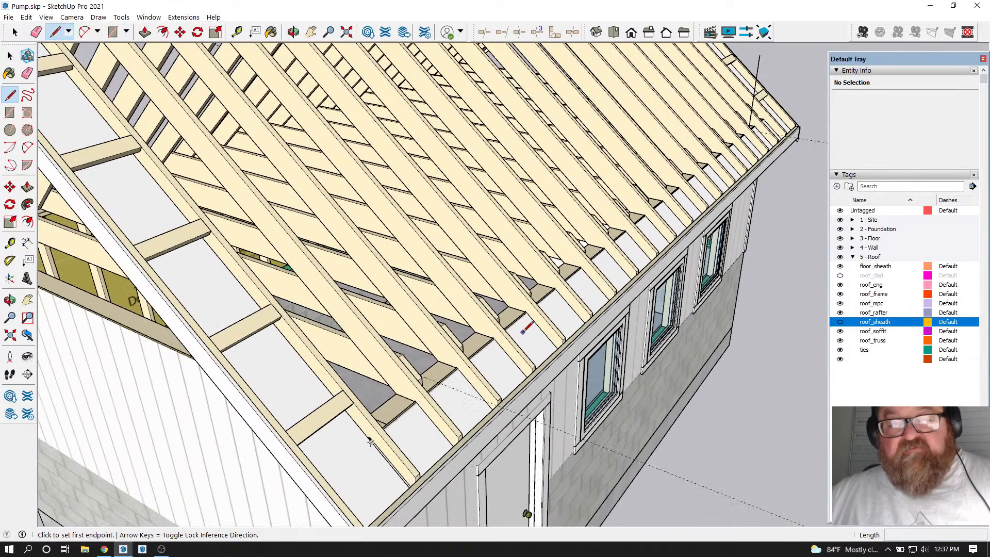
scroll(453, 338, "up", 3)
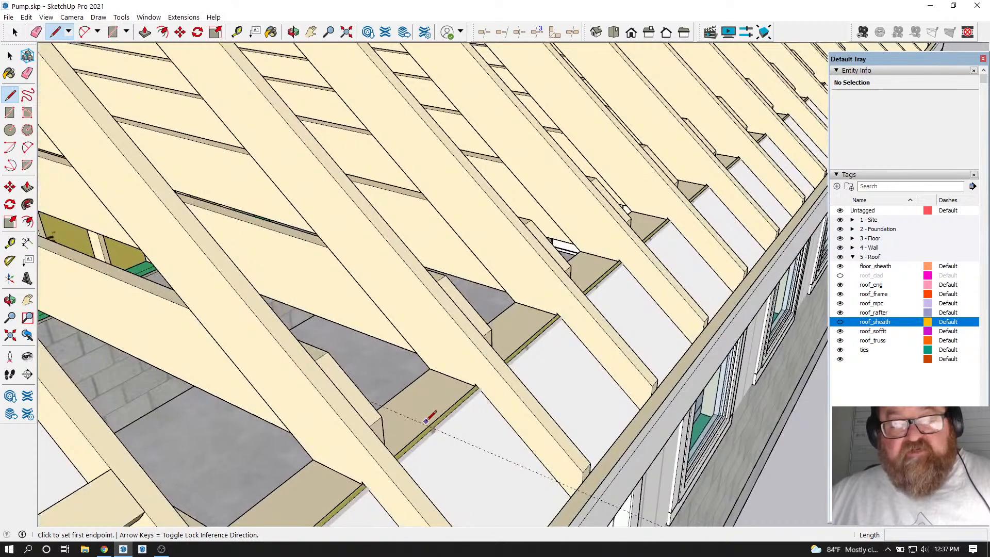
left_click(432, 425)
scroll(471, 411, "down", 5)
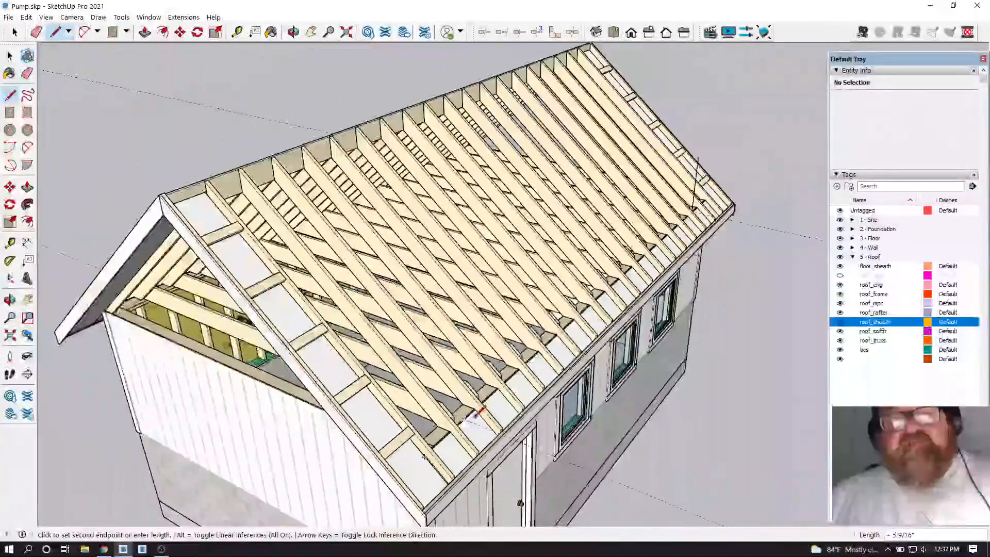
scroll(479, 411, "down", 1)
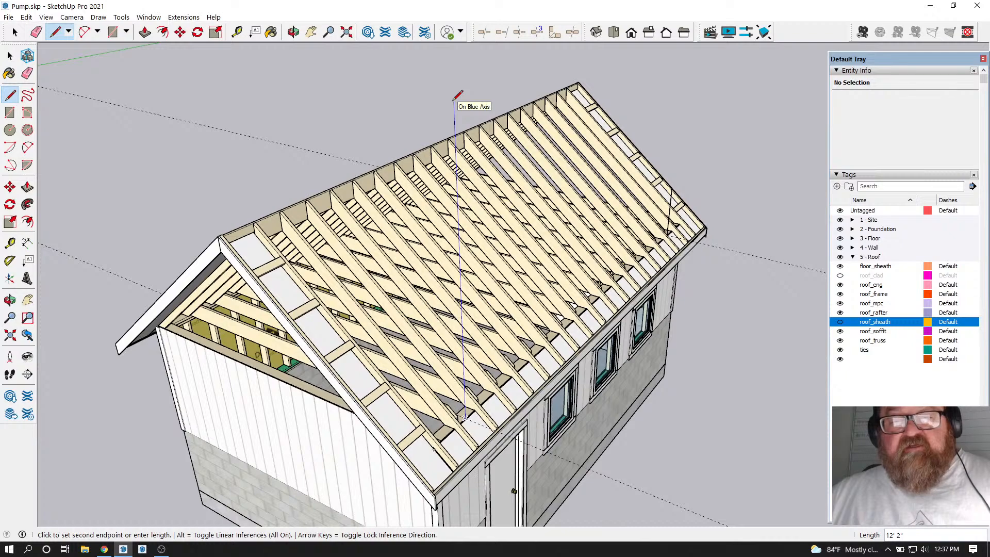
scroll(255, 207, "up", 2)
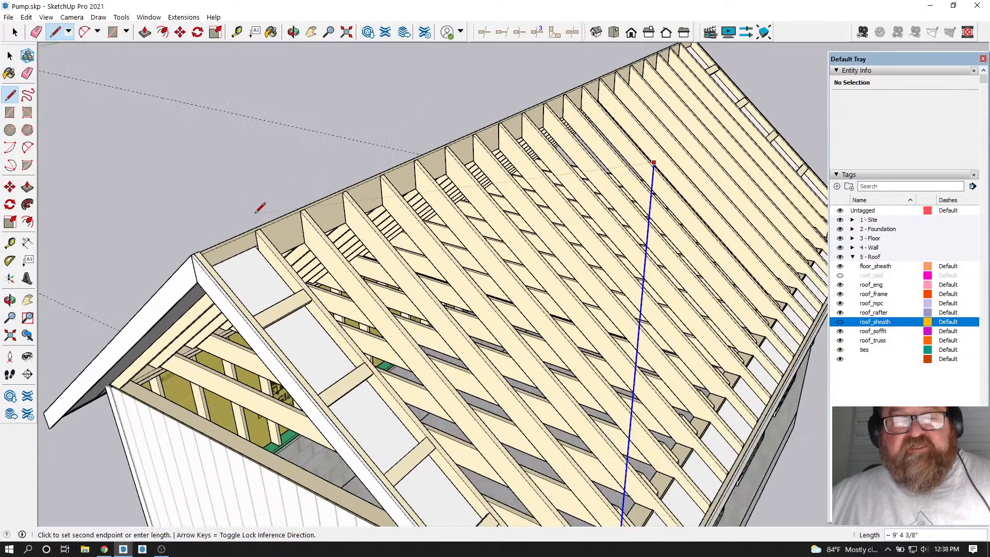
scroll(257, 212, "up", 3)
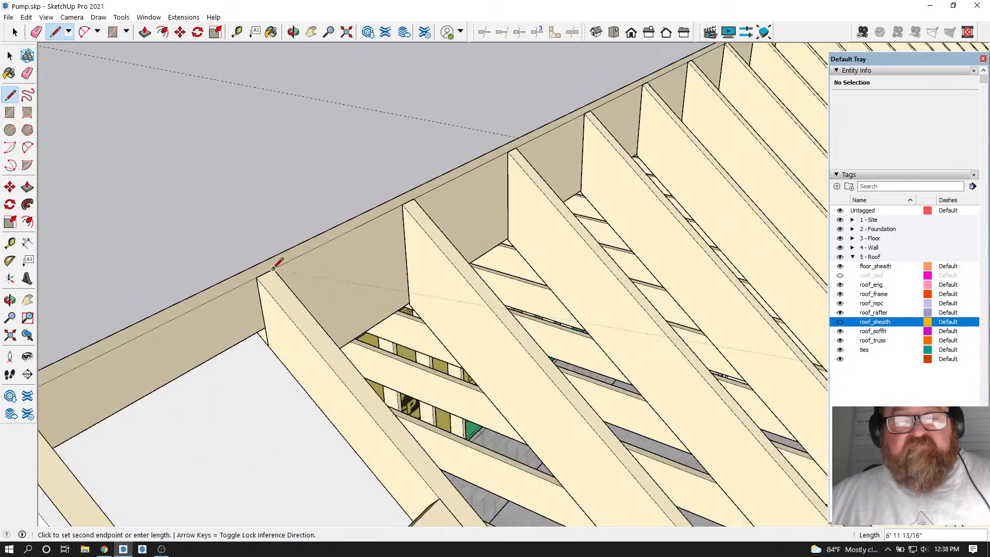
scroll(272, 261, "down", 3)
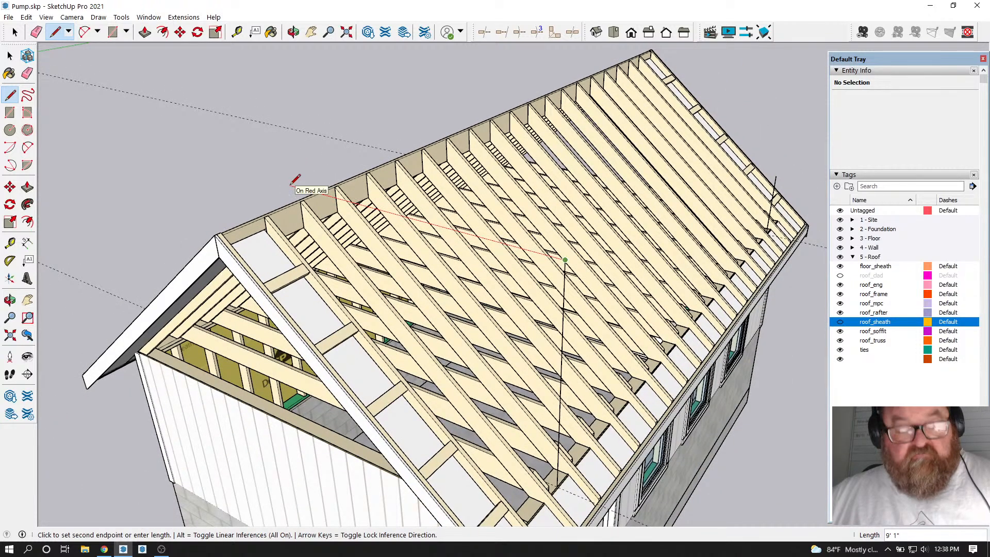
Draw a horizontal line along the red axis from the top of the vertical line to the ridge board
key("Right")
left_click(317, 194)
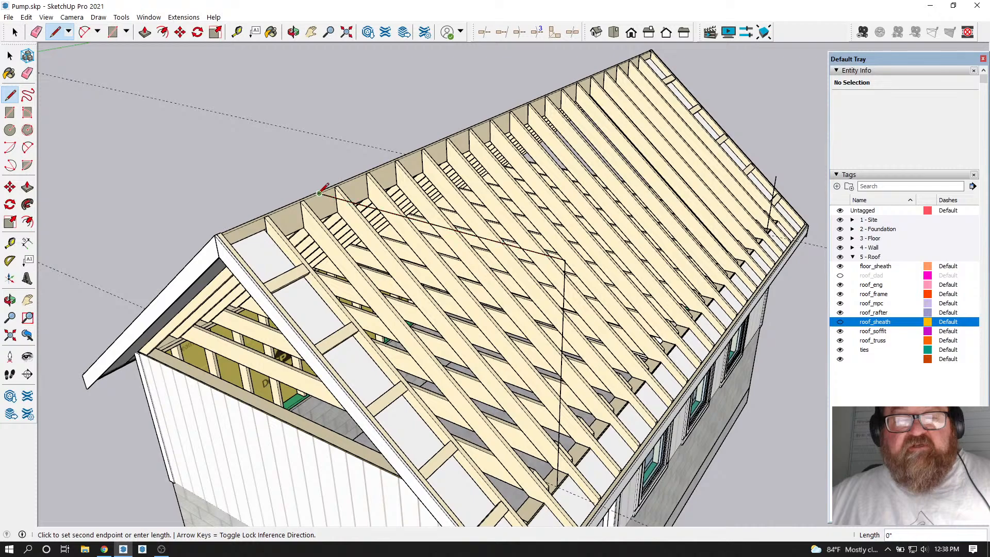
key("Escape")
Draw a slope triangle at the ridge: 12 in along the horizontal line, a short vertical drop, and a sloping line back to the ridge
scroll(330, 191, "down", 1)
left_click(293, 32)
left_click_drag(454, 201, 344, 223)
scroll(344, 223, "up", 2)
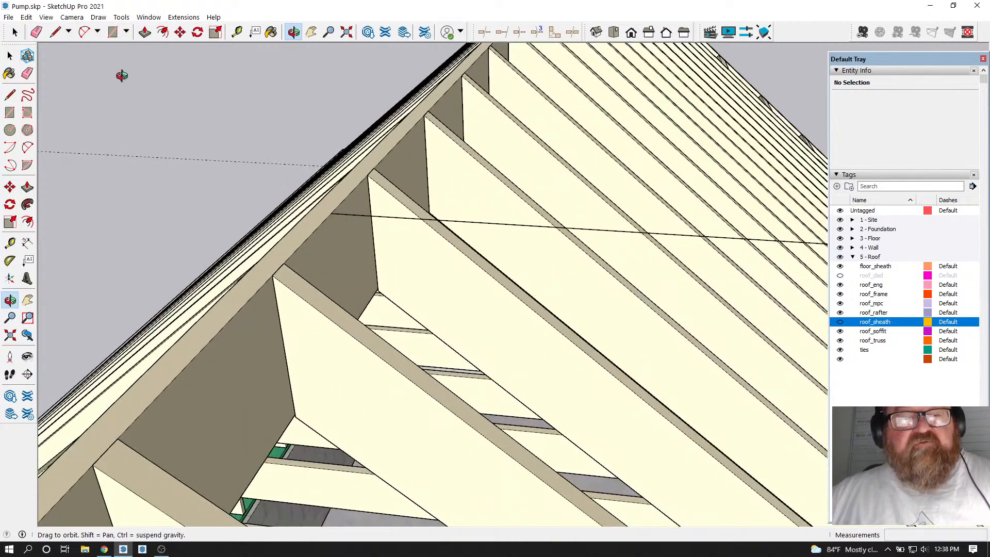
left_click(55, 32)
left_click(331, 213)
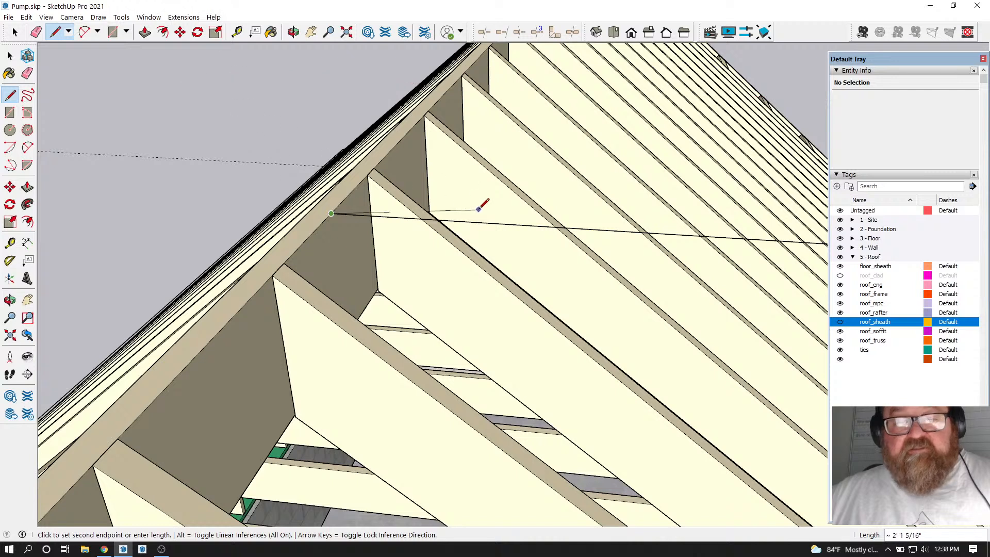
type("12")
key("Return")
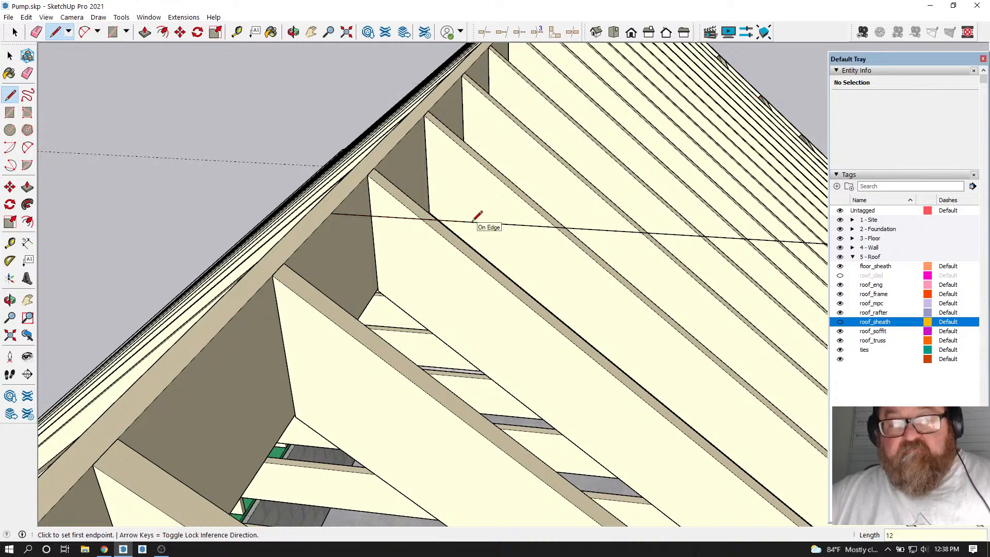
left_click(517, 225)
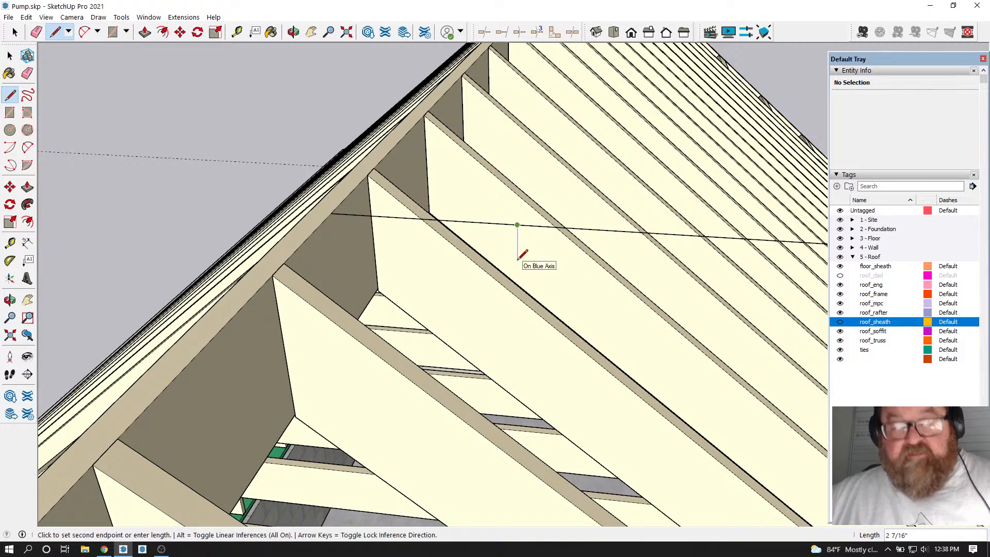
key("Return")
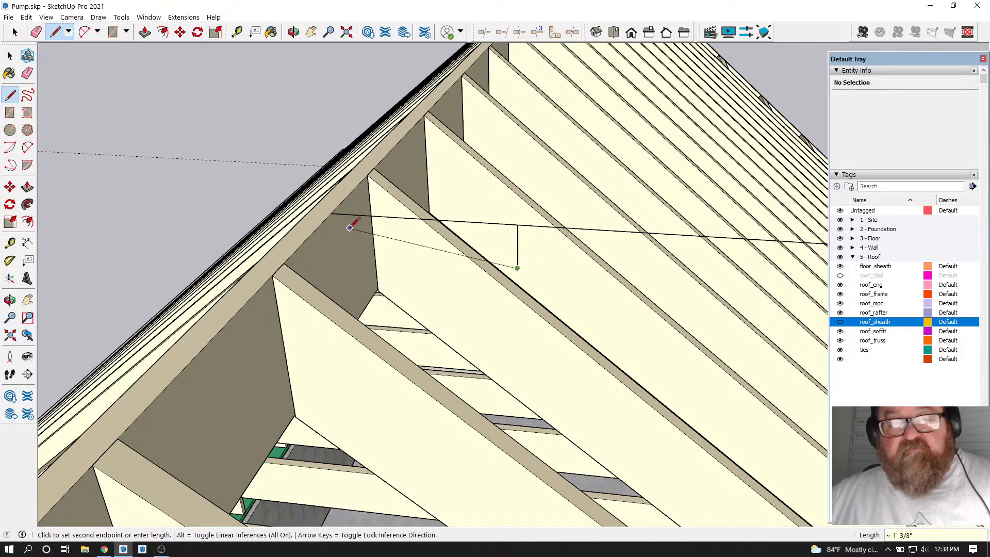
left_click(331, 213)
Extend the triangle's sloping line down past the vertical line at the wall
left_click(514, 265)
middle_click_drag(521, 262, 491, 263)
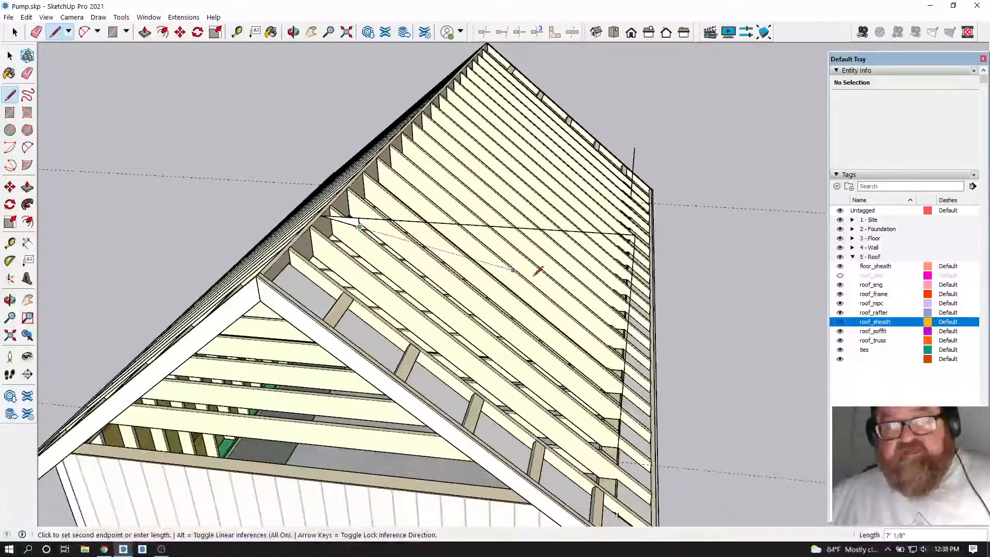
scroll(651, 301, "up", 2)
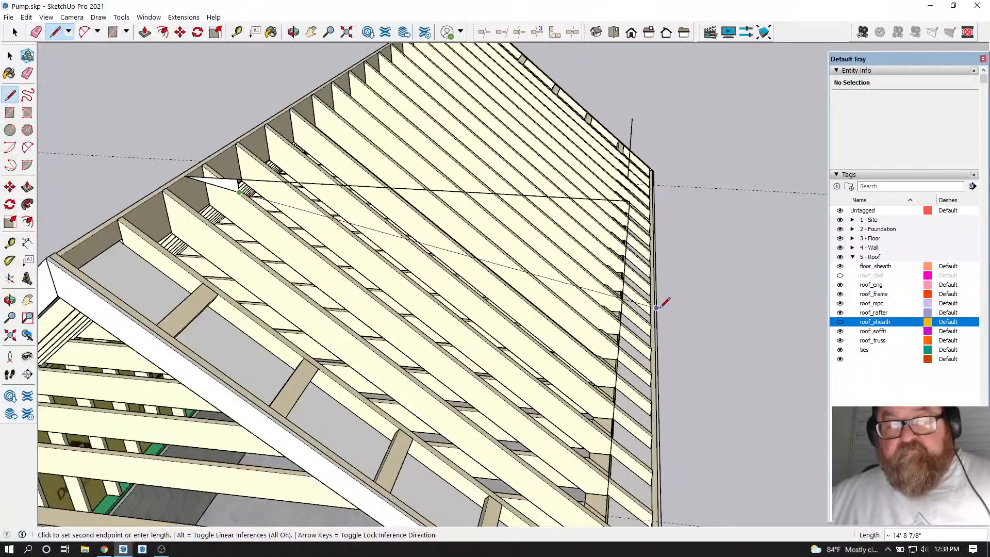
left_click(705, 328)
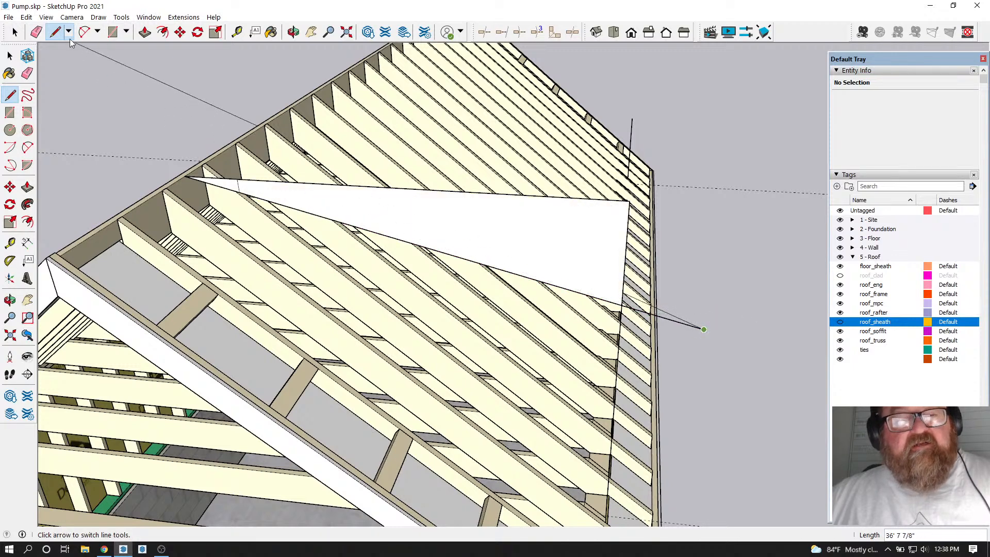
Erase the slope line's overhang past the vertical line, the horizontal line, and the vertical line's portion above the slope
left_click(36, 32)
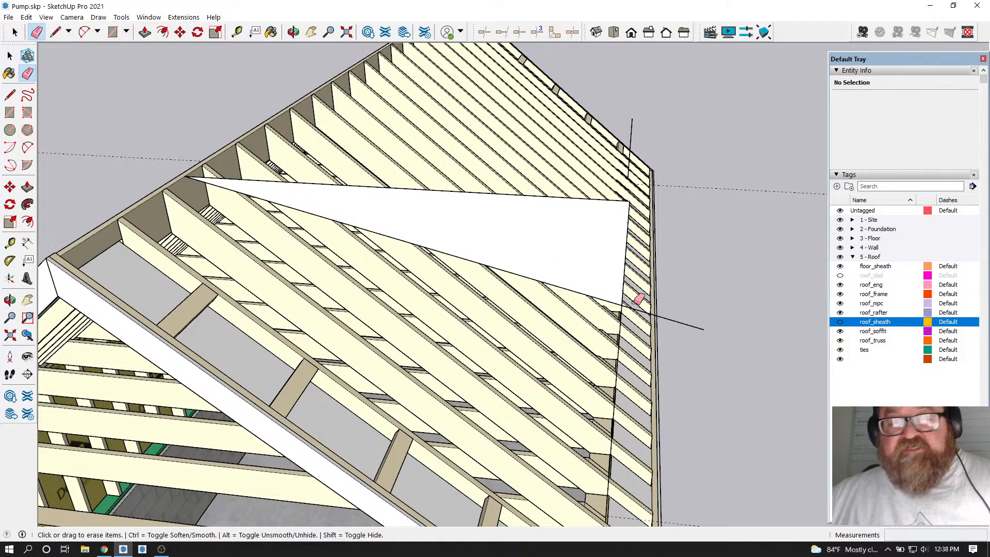
scroll(301, 214, "up", 1)
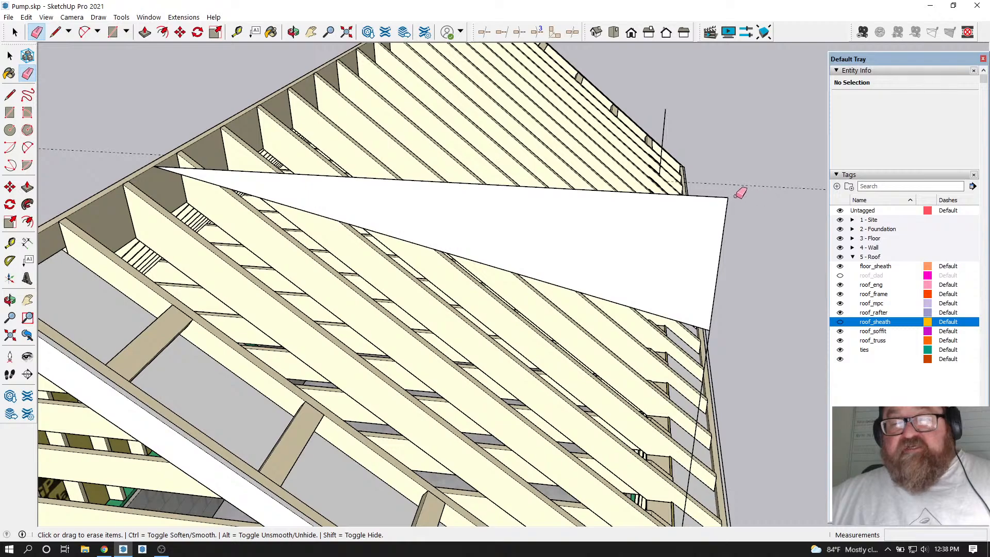
left_click_drag(727, 185, 731, 228)
left_click(294, 32)
left_click_drag(501, 261, 471, 223)
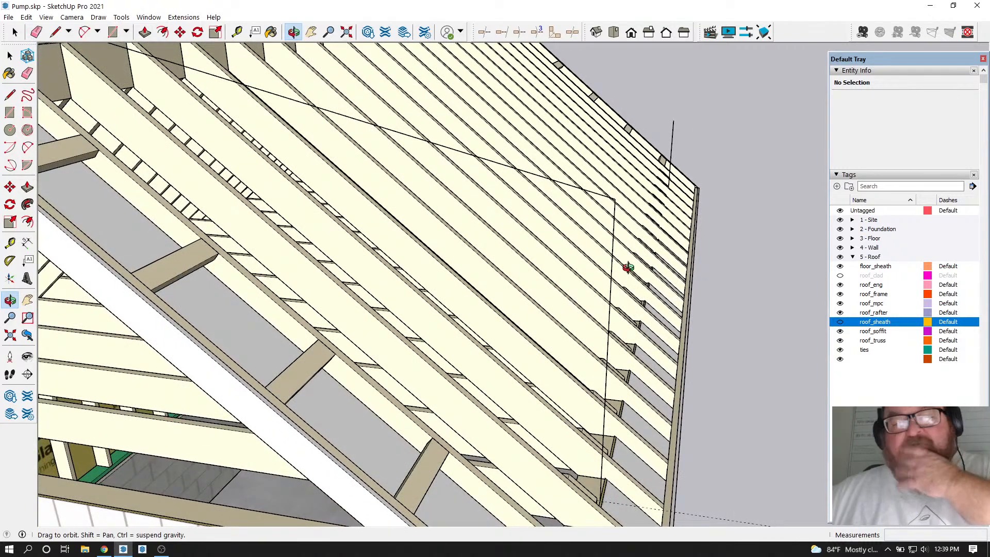
left_click_drag(621, 254, 611, 240)
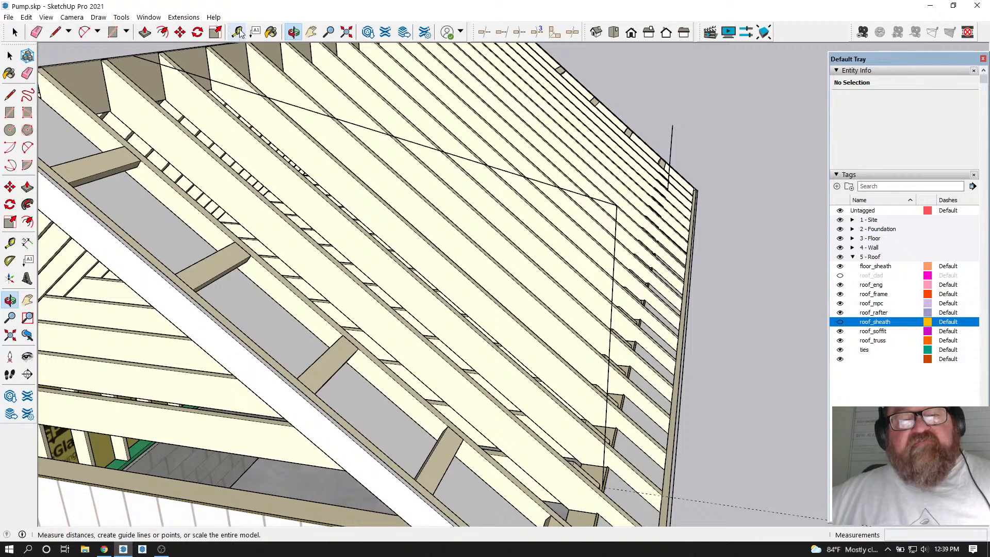
left_click_drag(548, 172, 609, 199)
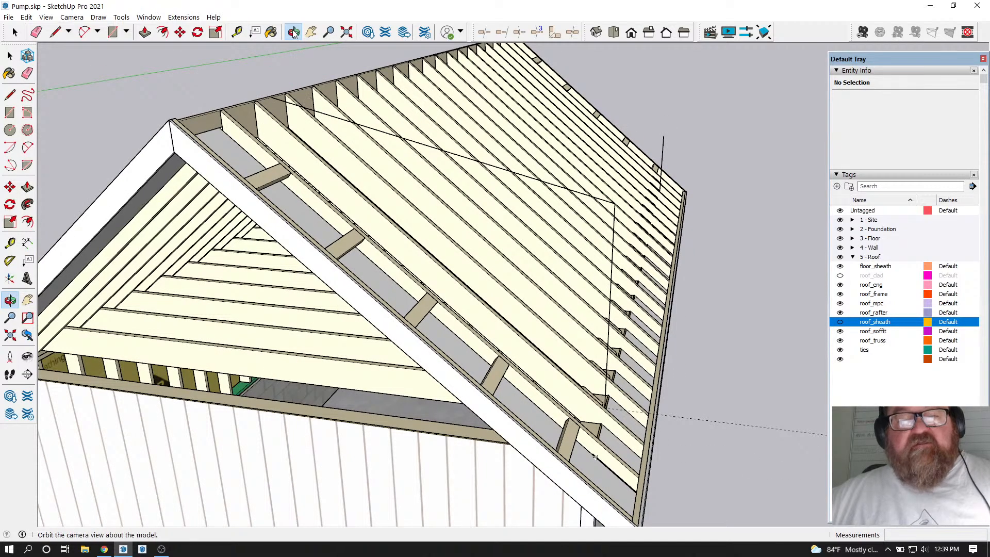
Edit the main roof's rafter assembly, set its rafter depth to 5.5 in, and update the roof
left_click_drag(407, 227, 492, 256)
left_click(15, 33)
left_click(316, 140)
right_click(316, 141)
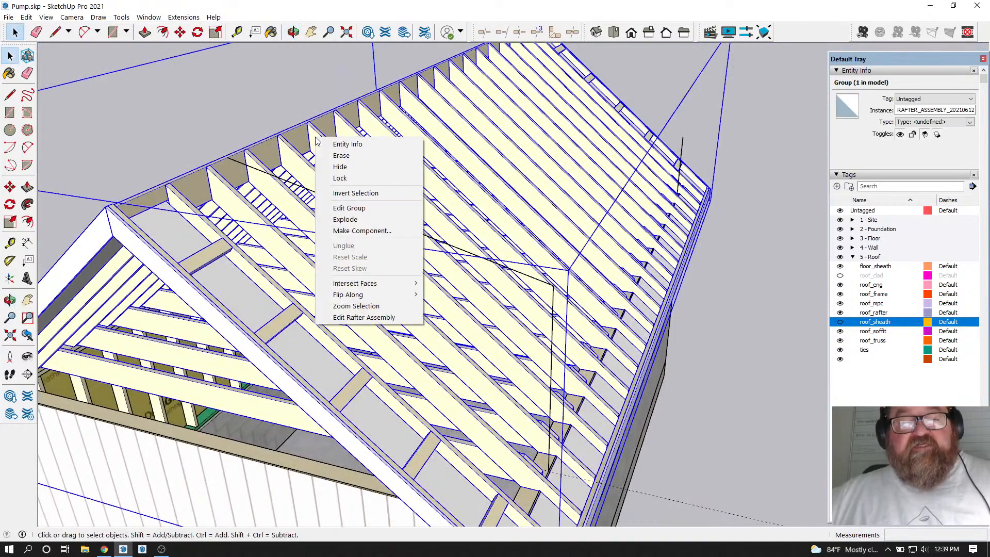
left_click(364, 317)
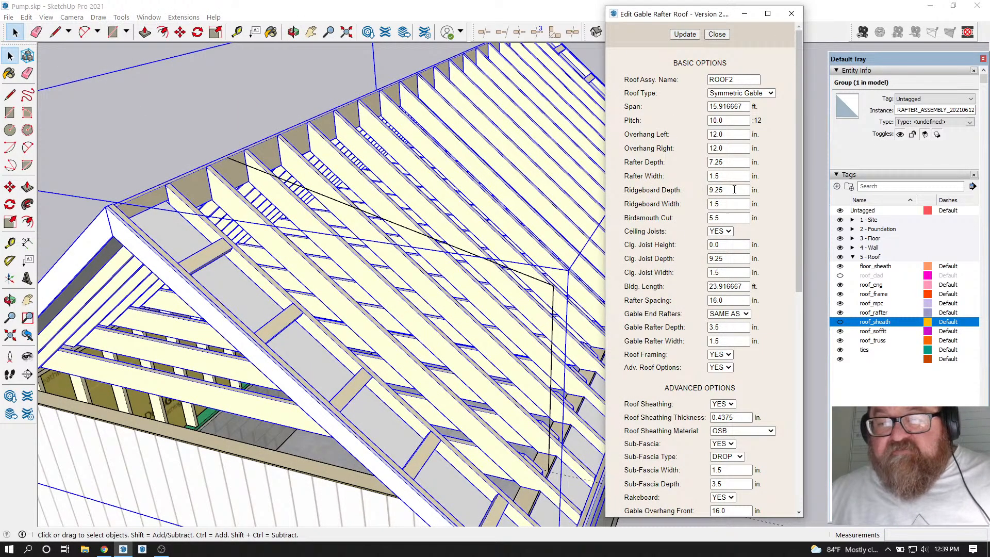
left_click_drag(732, 163, 701, 164)
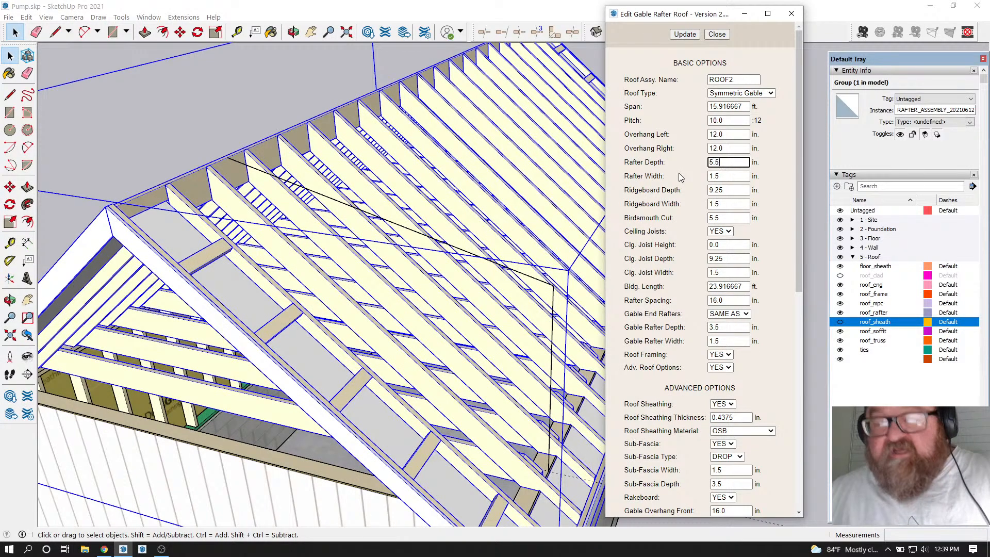
type("5.5")
left_click(684, 35)
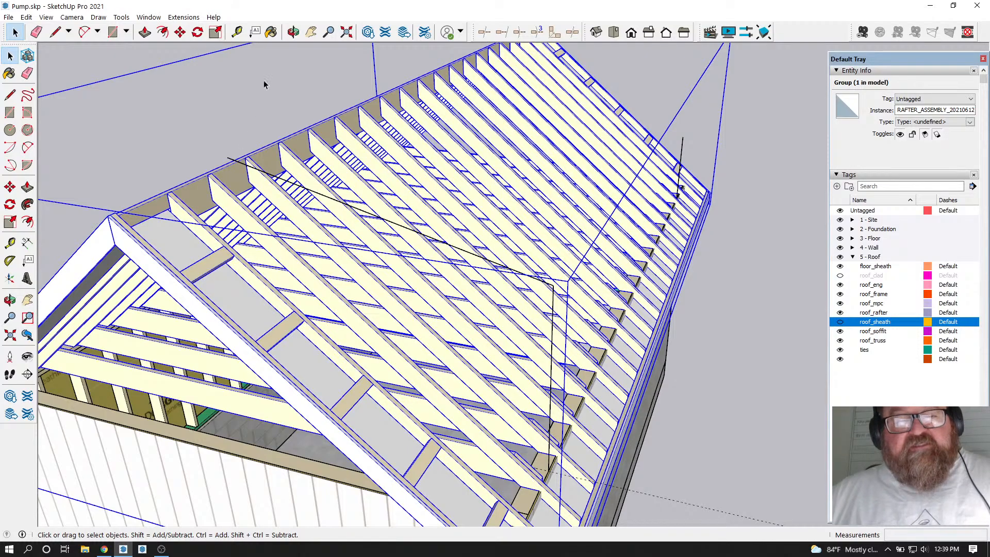
Reopen the rafter assembly for editing, set the birdsmouth cut to 3.5 in, and update the roof
left_click(293, 32)
left_click_drag(281, 157, 377, 314)
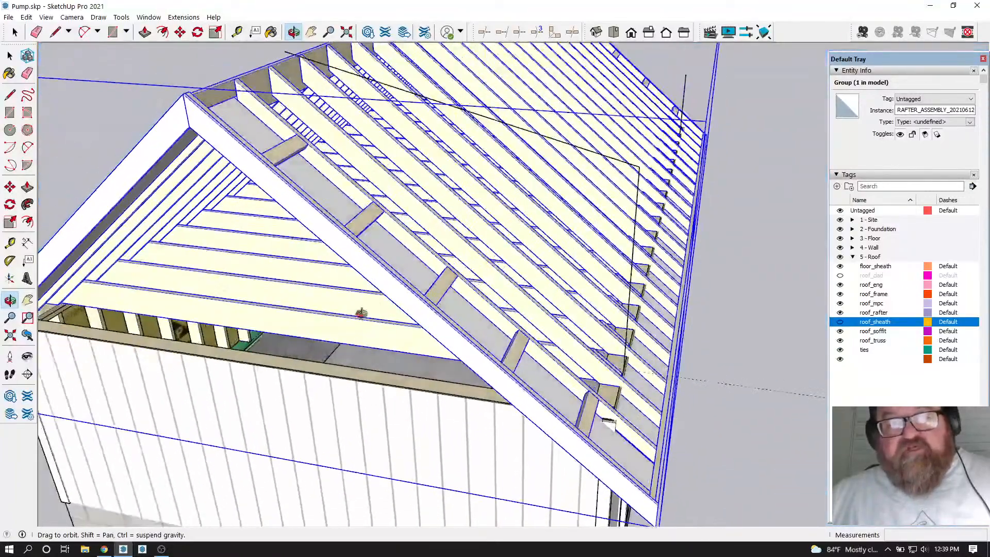
left_click(15, 32)
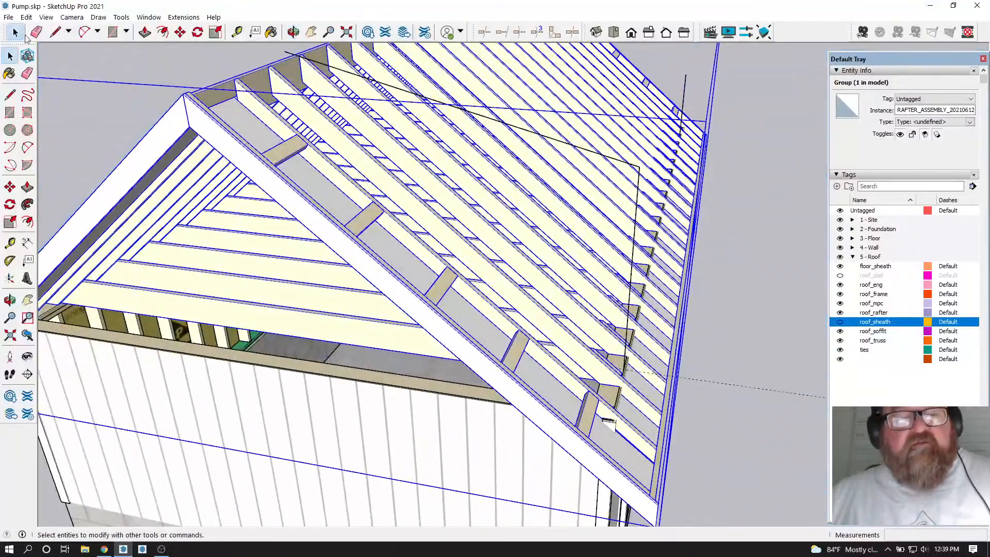
right_click(369, 130)
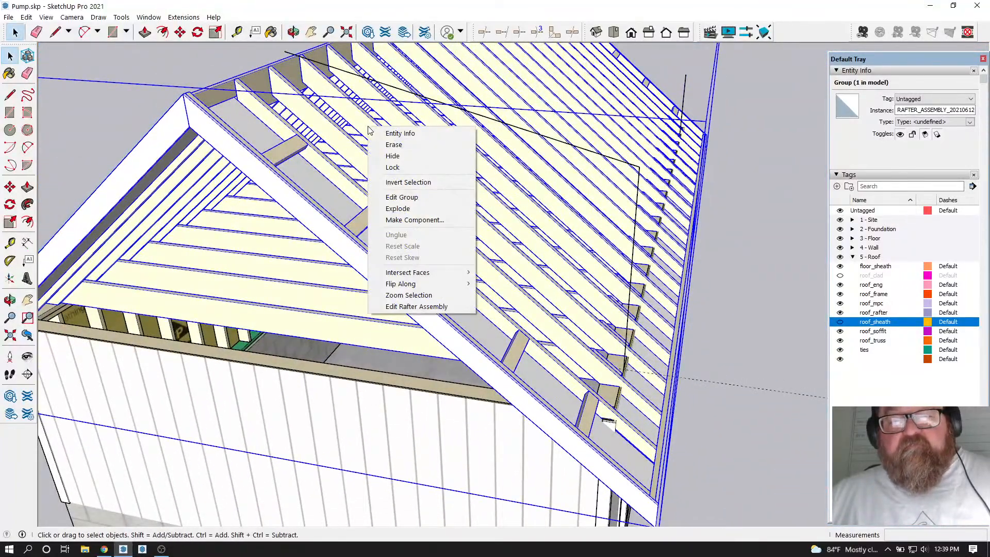
left_click(419, 307)
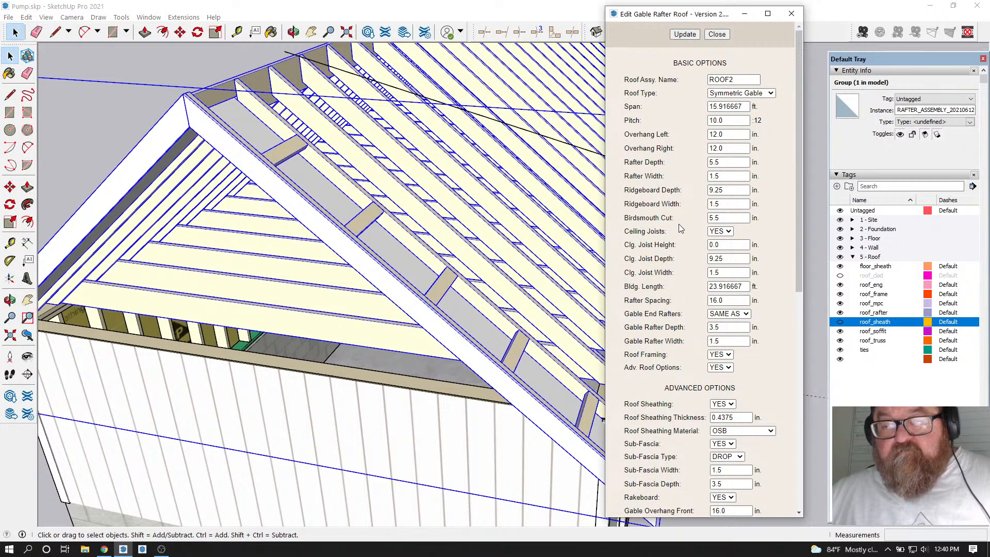
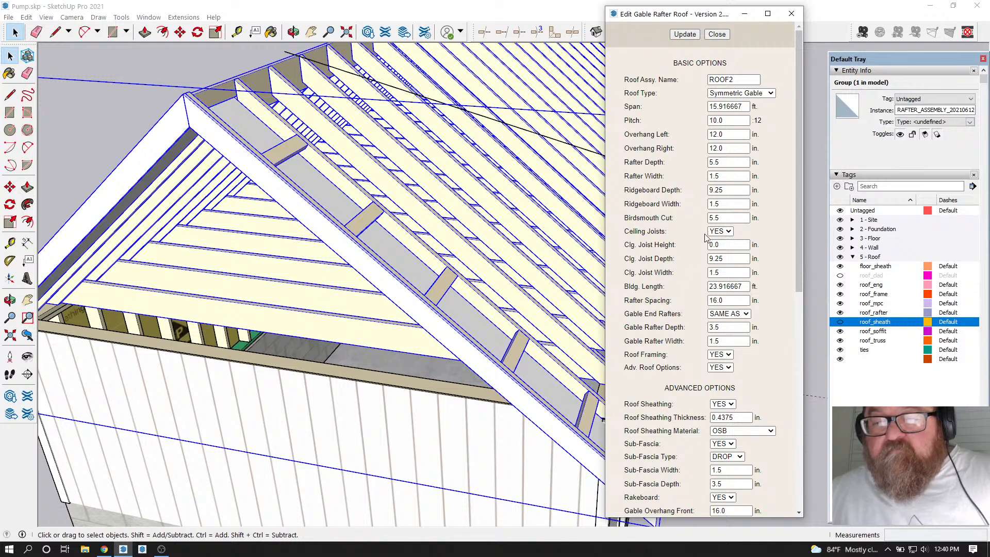
double_click(723, 219)
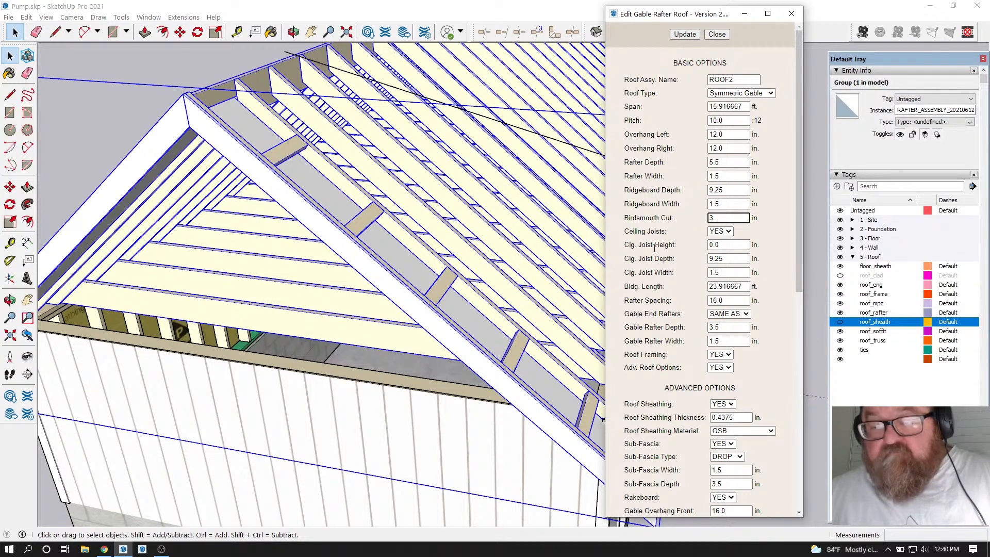
type("3.")
key("BackSpace")
type("5.5")
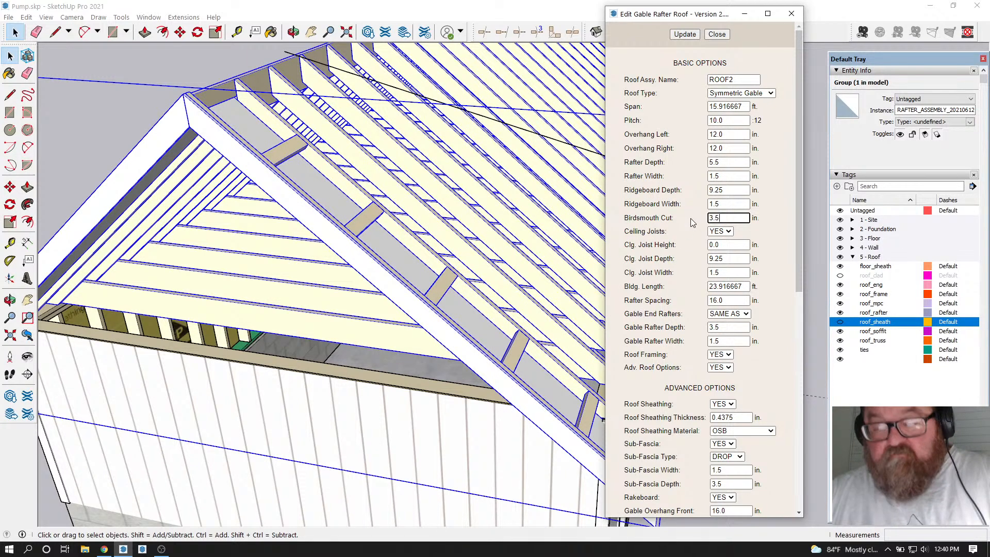
left_click(684, 35)
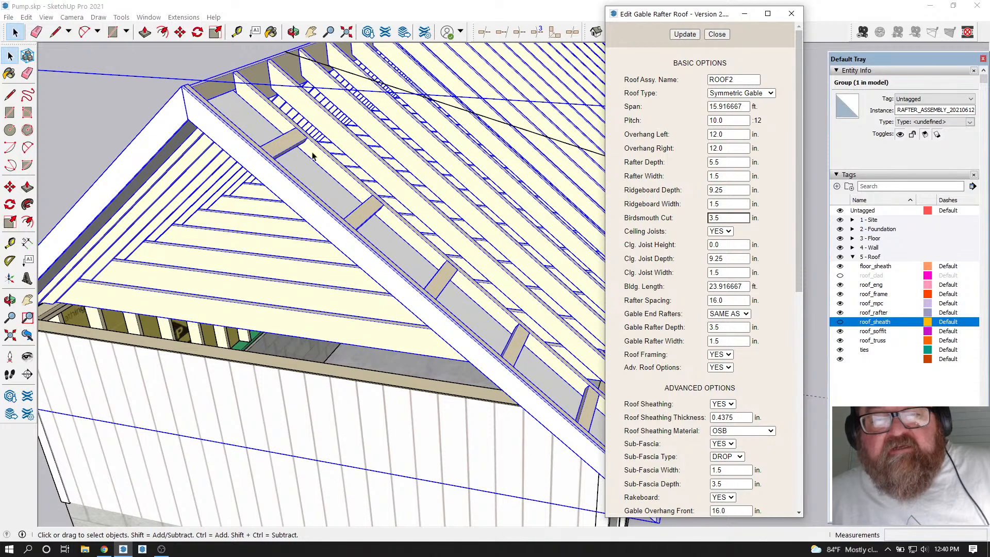
Examine the updated rafters at the gable and eave, and review the roof assembly's basic and advanced options
left_click(293, 32)
left_click_drag(391, 181, 172, 157)
scroll(173, 158, "down", 10)
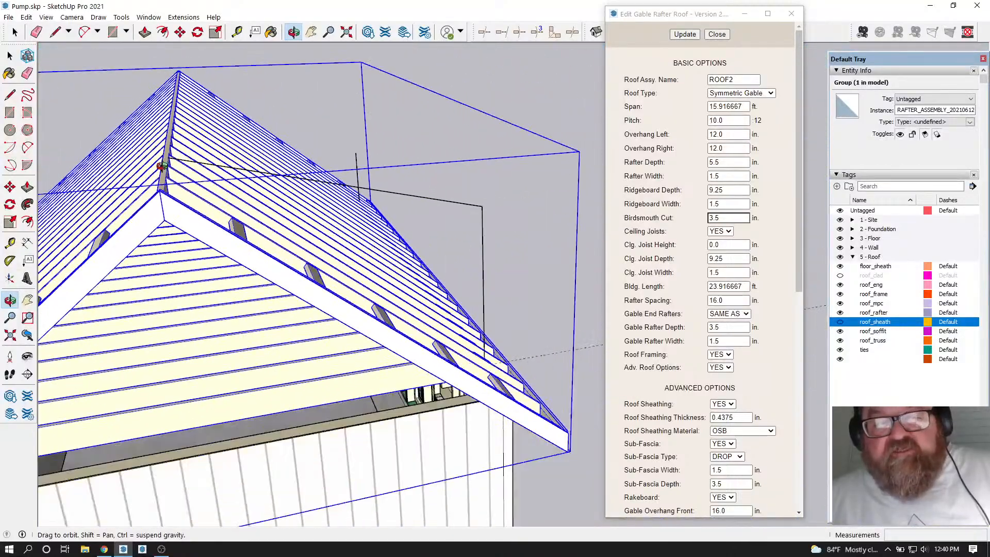
scroll(405, 365, "up", 10)
left_click_drag(411, 355, 326, 286)
left_click_drag(417, 358, 490, 356)
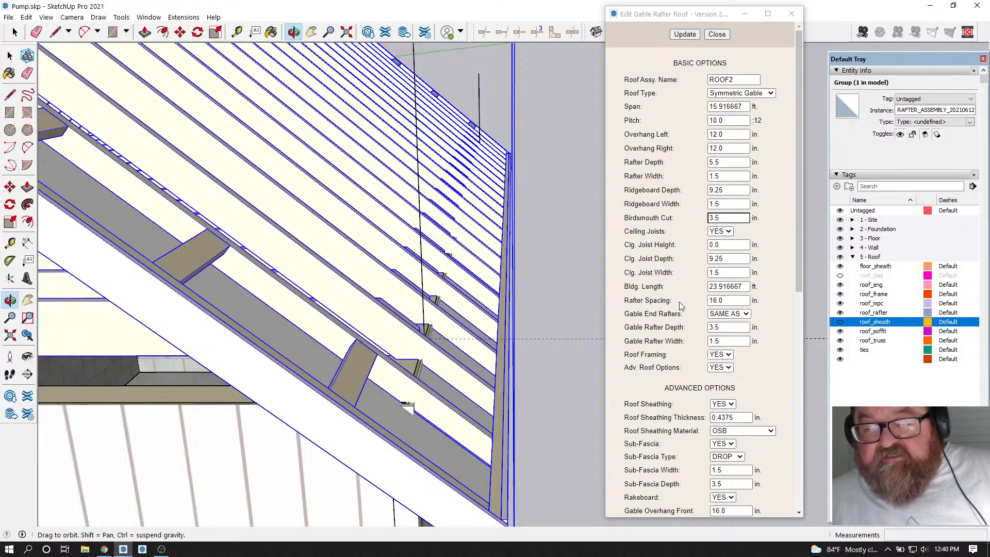
scroll(680, 306, "down", 6)
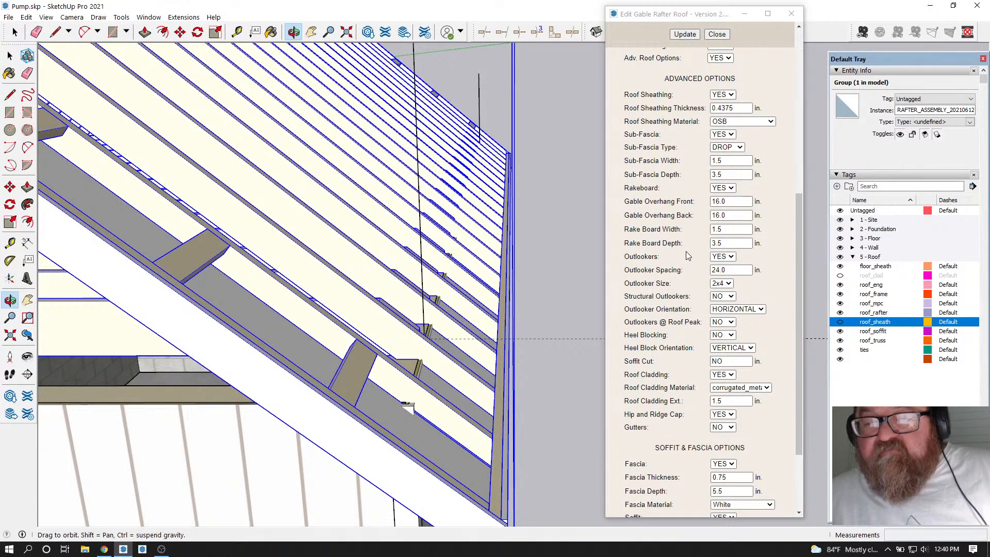
scroll(670, 265, "up", 5)
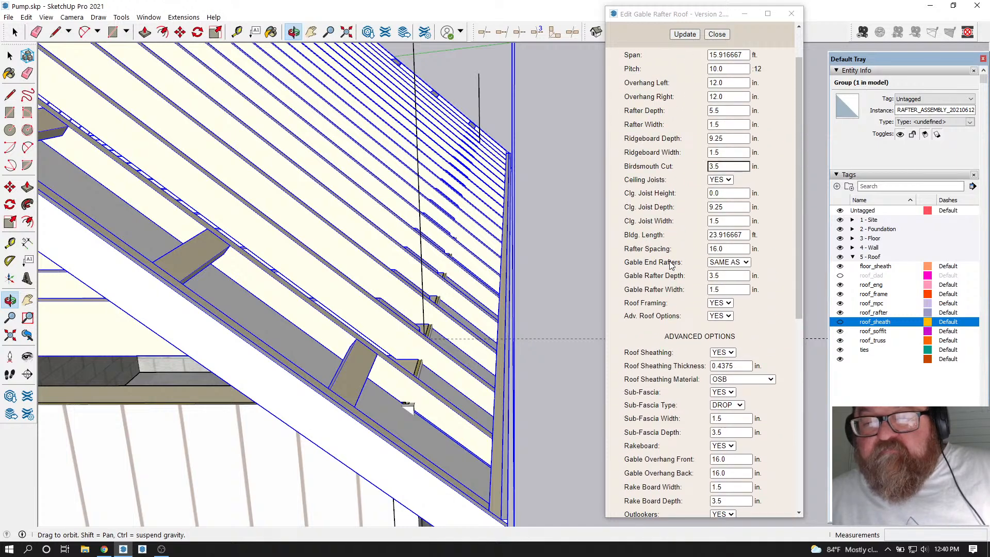
scroll(664, 262, "up", 1)
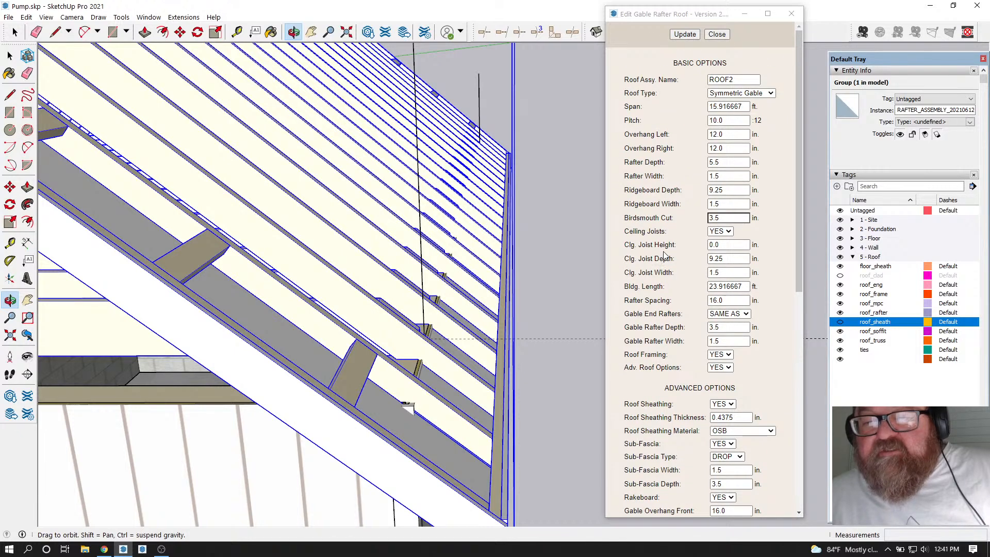
Set the ridgeboard depth to 7.25 in, update the roof, and close the rafter assembly editor
left_click_drag(738, 191, 694, 198)
type("7")
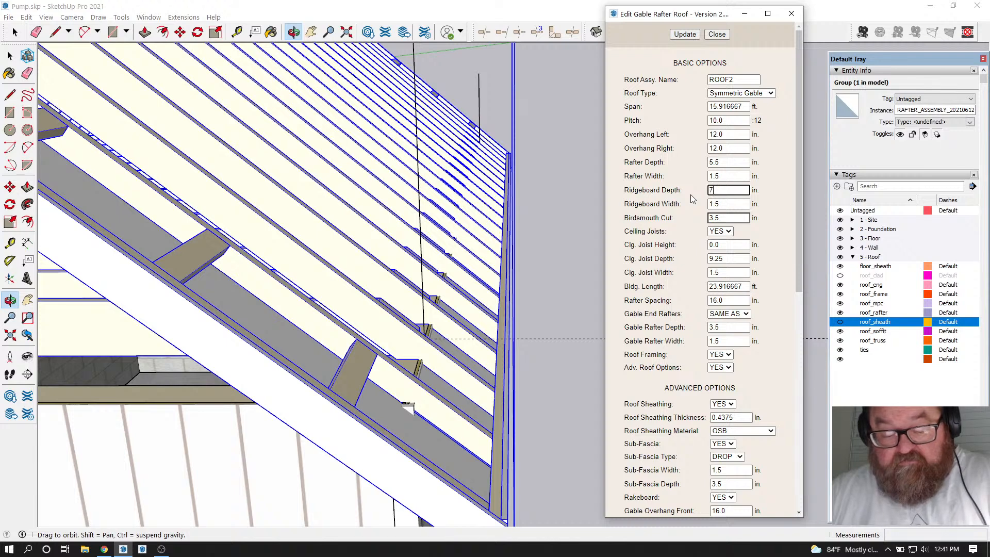
type(".25")
left_click(685, 34)
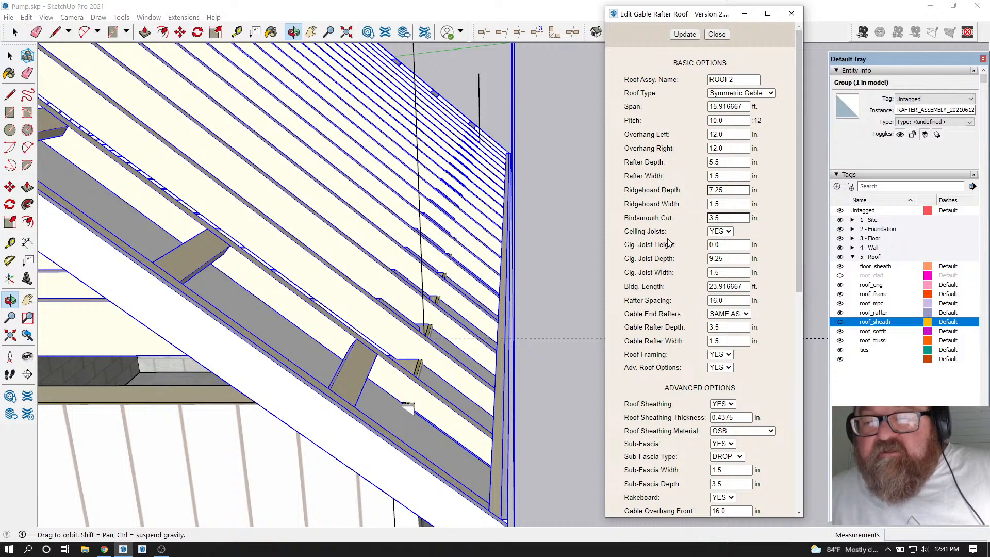
scroll(669, 242, "down", 1)
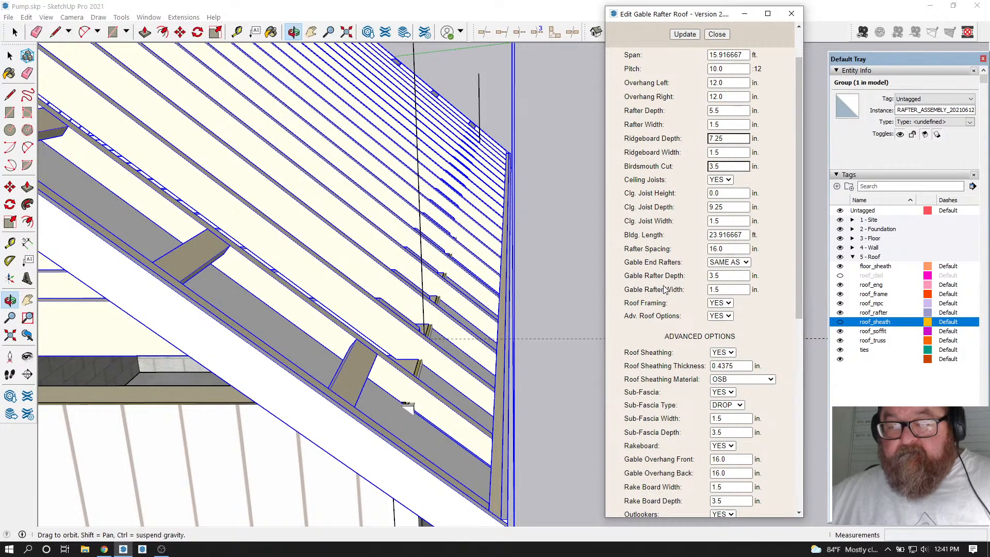
scroll(665, 290, "down", 3)
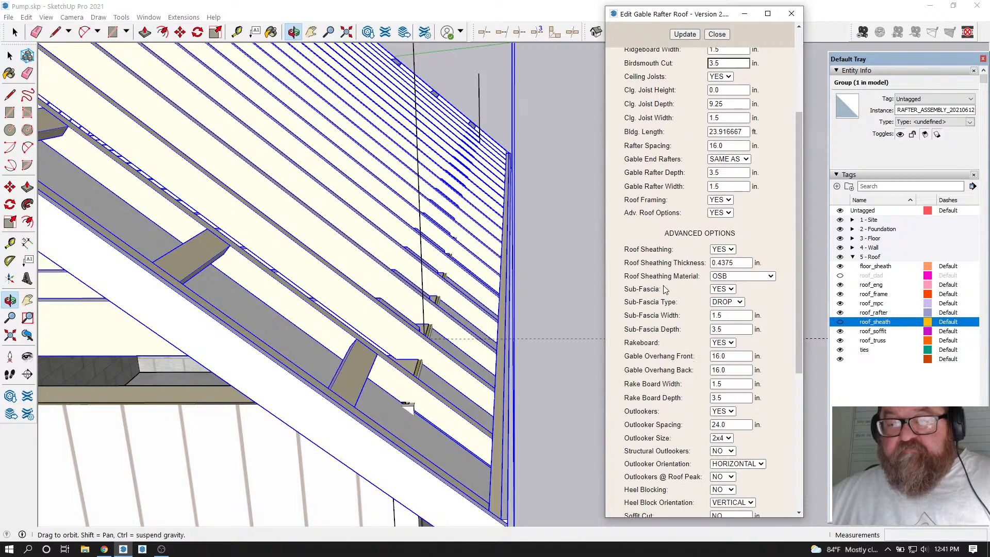
scroll(665, 290, "down", 5)
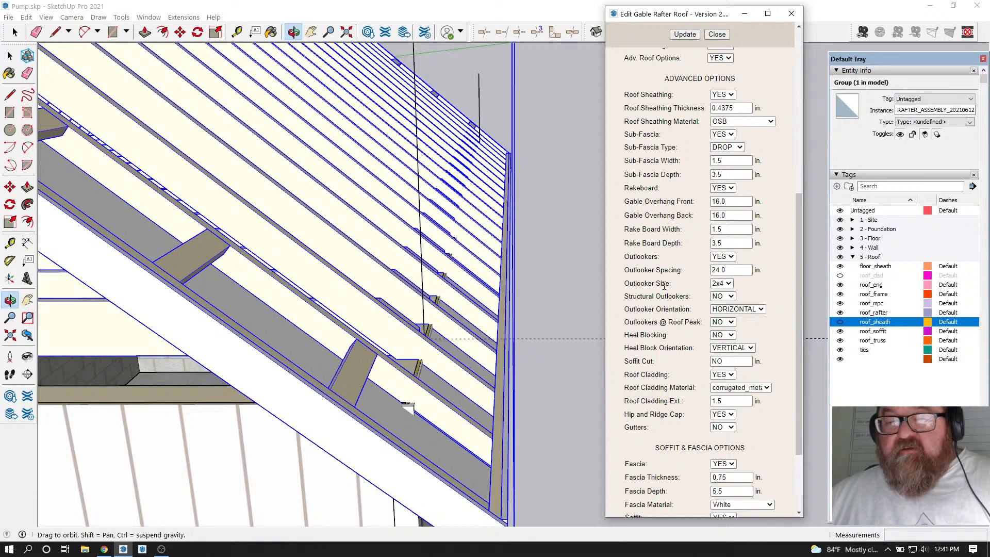
scroll(665, 285, "down", 3)
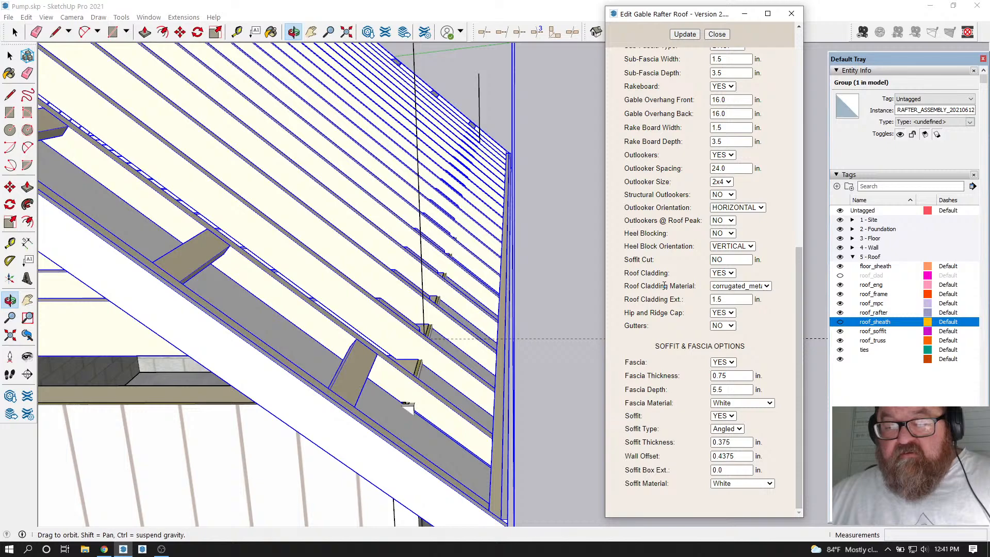
scroll(661, 286, "up", 3)
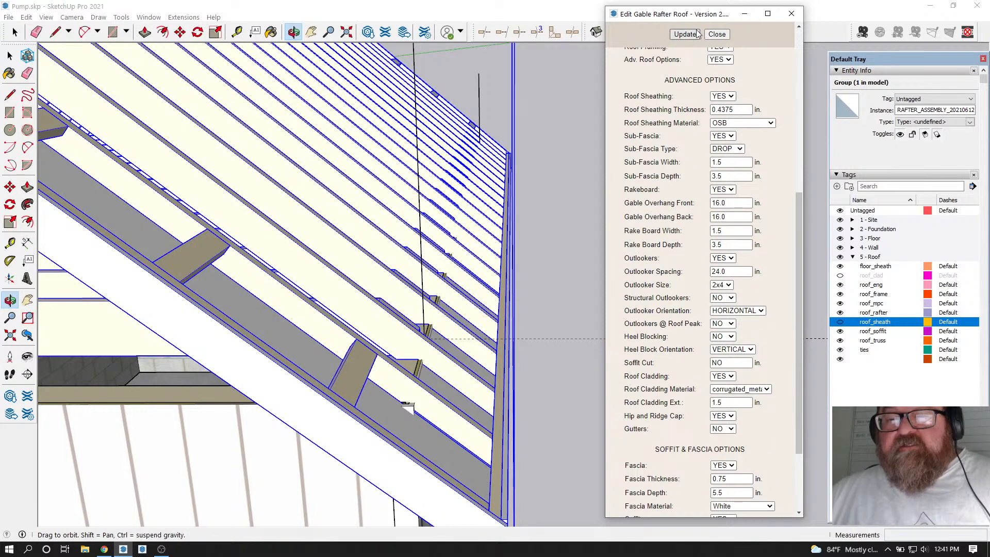
left_click(716, 34)
Reopen the rafter assembly for editing, set the roof sheathing thickness to 0.5 in, and update the roof
left_click_drag(480, 322, 521, 316)
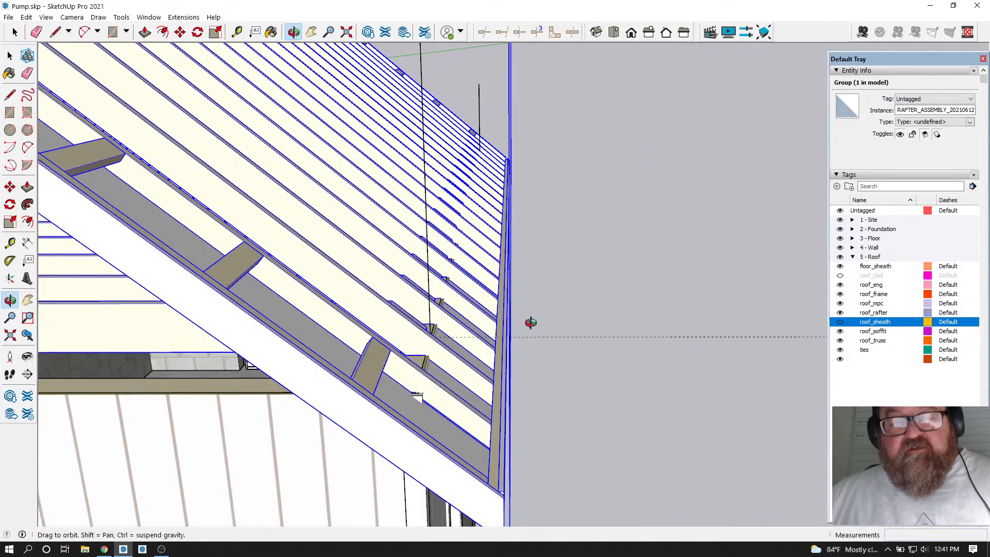
left_click_drag(475, 347, 469, 422)
left_click_drag(398, 354, 383, 327)
left_click(5, 56)
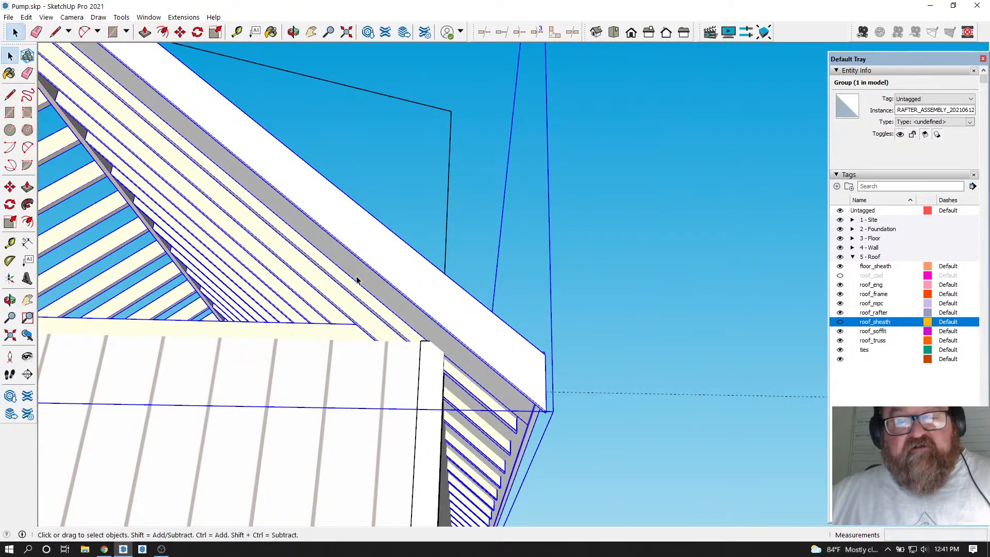
right_click(270, 243)
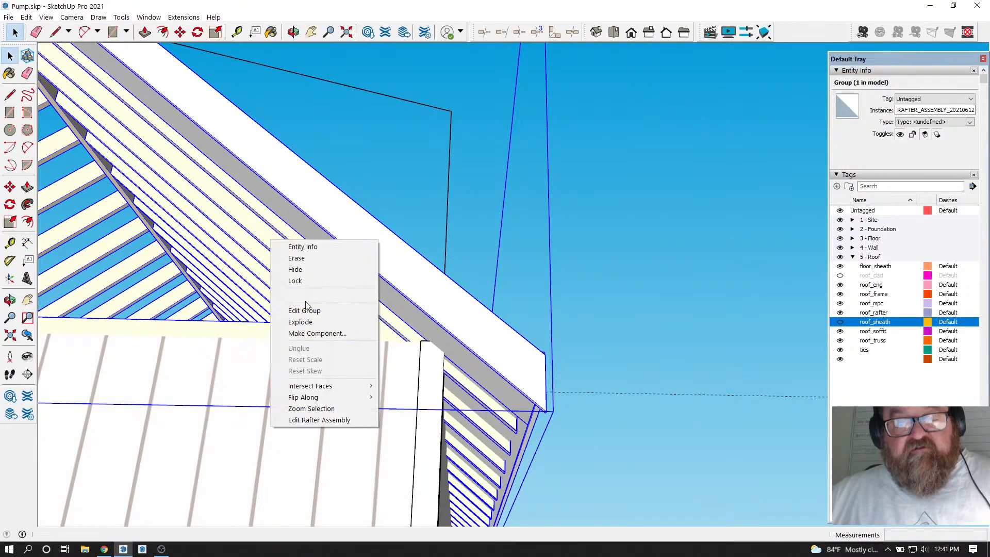
left_click(333, 420)
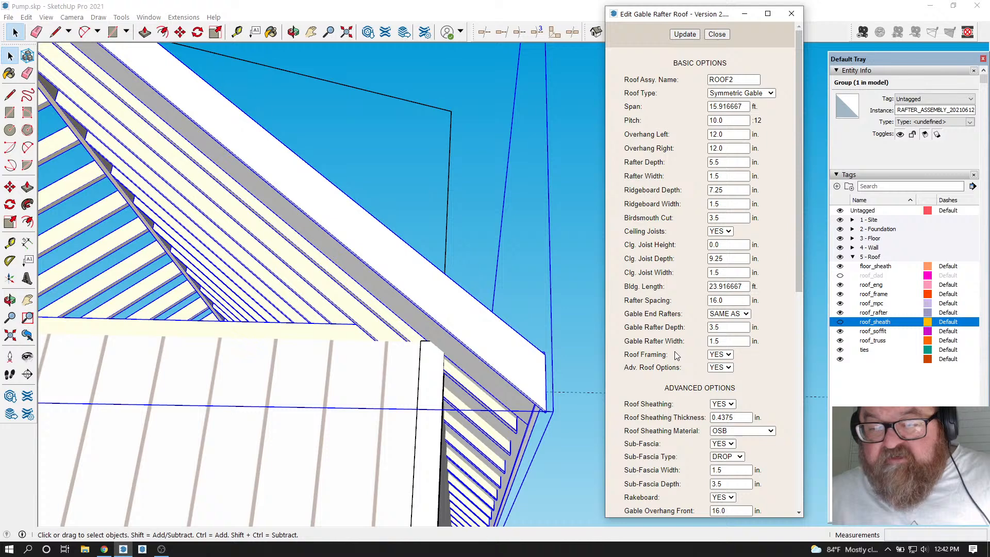
scroll(666, 352, "down", 5)
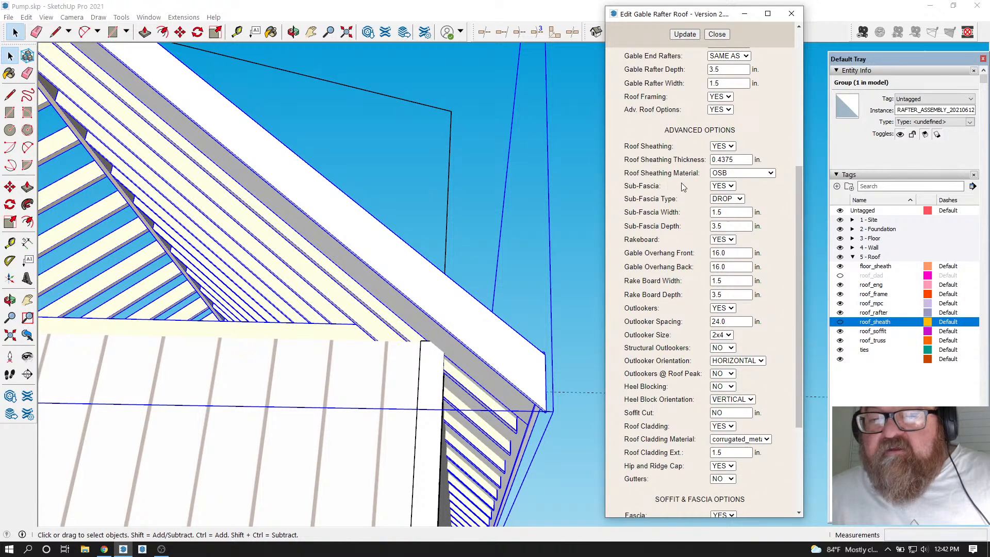
left_click(700, 159)
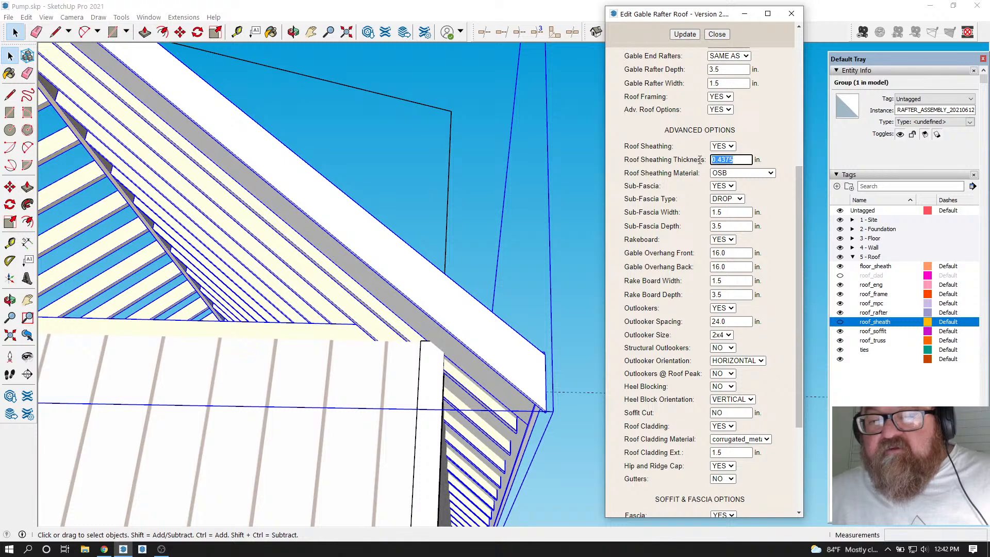
type(".5")
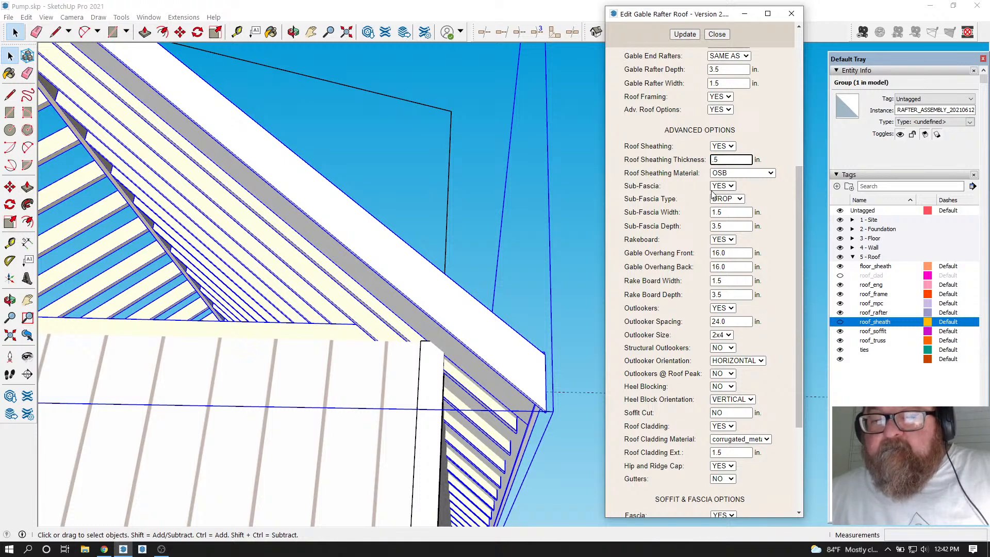
left_click(686, 34)
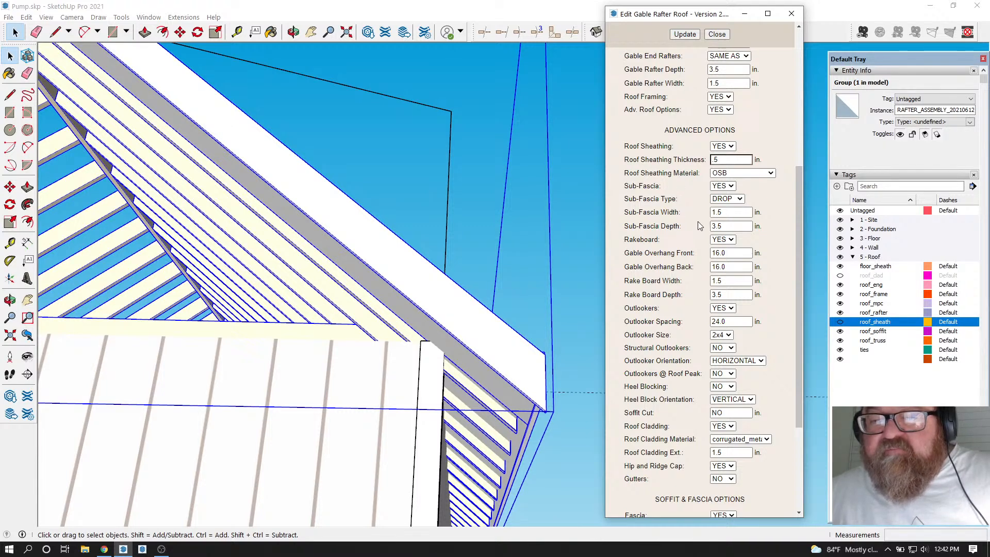
Check the available sub-fascia types and review the remaining advanced roof options
left_click(740, 199)
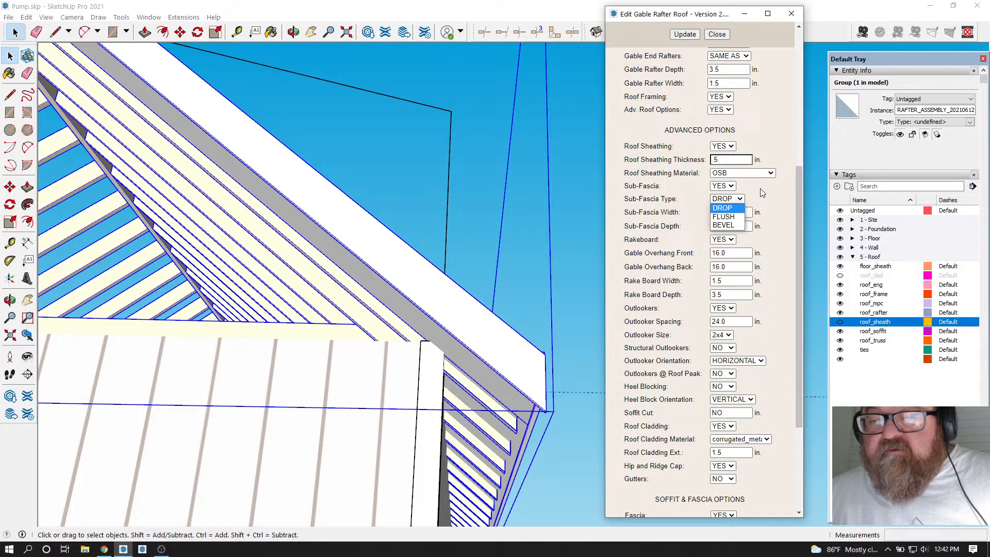
left_click(762, 192)
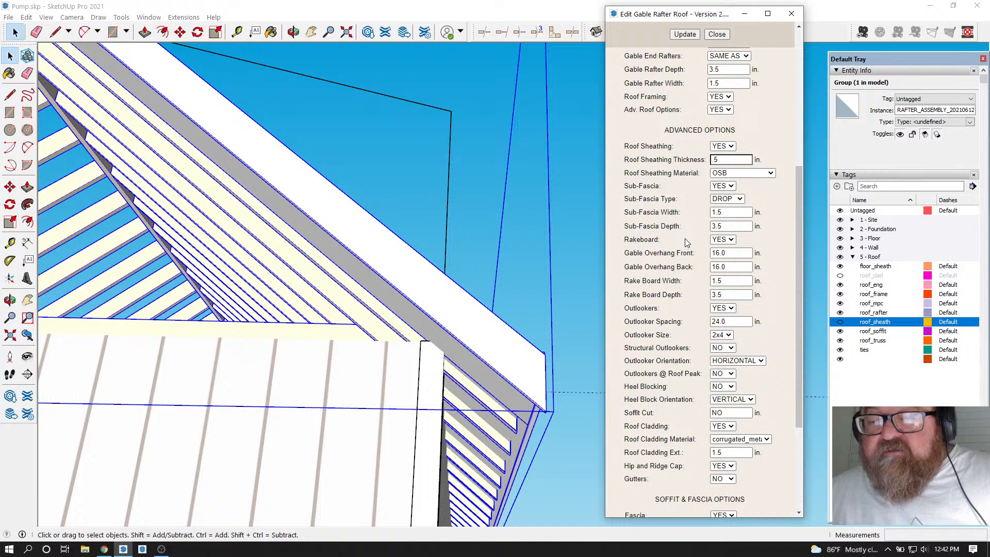
scroll(686, 298, "down", 1)
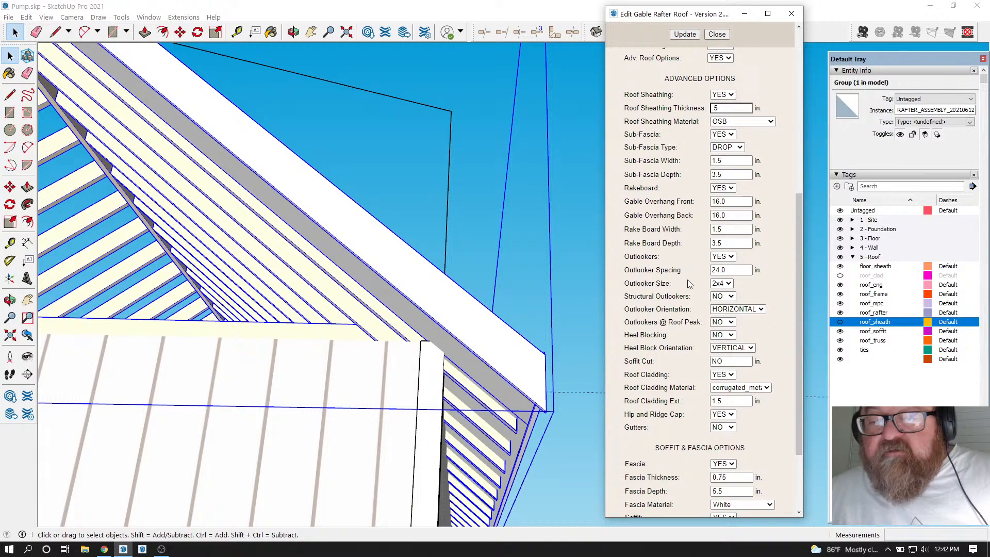
Review the remaining roof, soffit and fascia options, update the roof, and close the rafter assembly editor
scroll(688, 284, "down", 2)
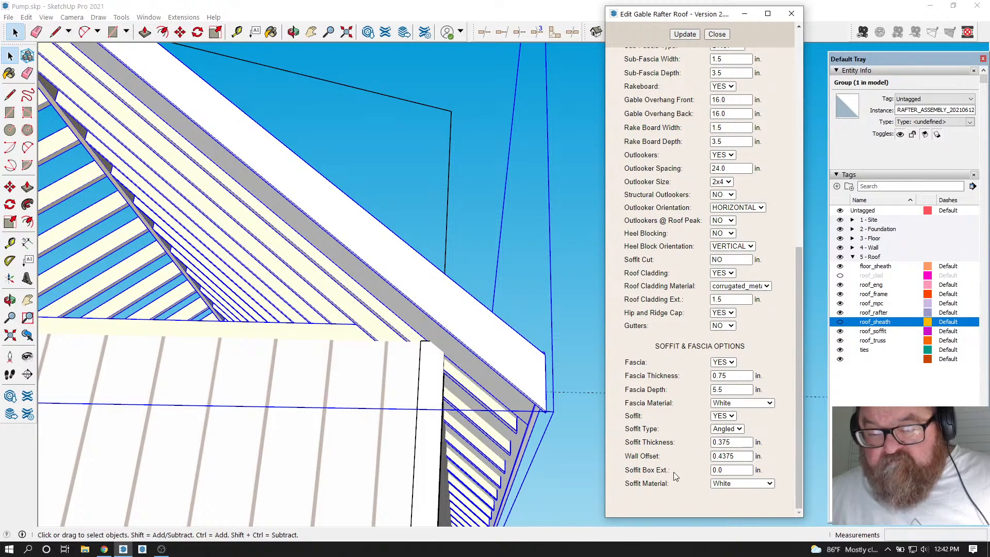
scroll(676, 403, "up", 10)
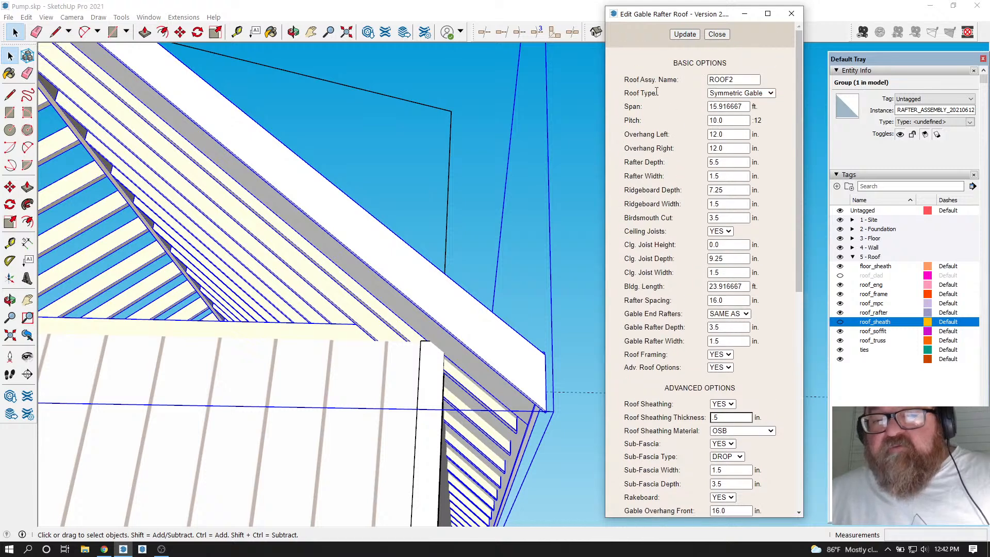
left_click(685, 34)
left_click(716, 34)
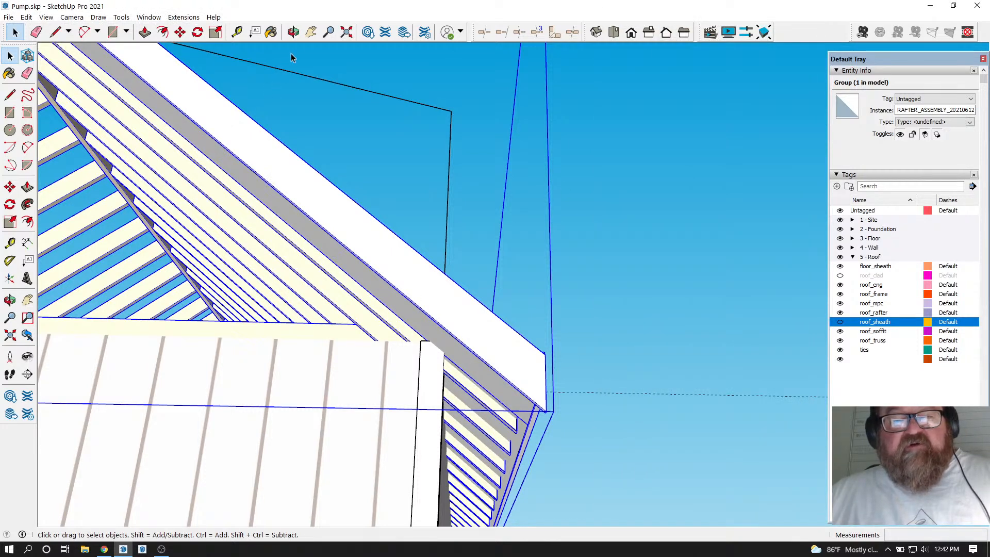
Select the sloped dormer reference line that runs outward from the main roof's ridgeboard
left_click(293, 32)
left_click_drag(309, 236, 396, 423)
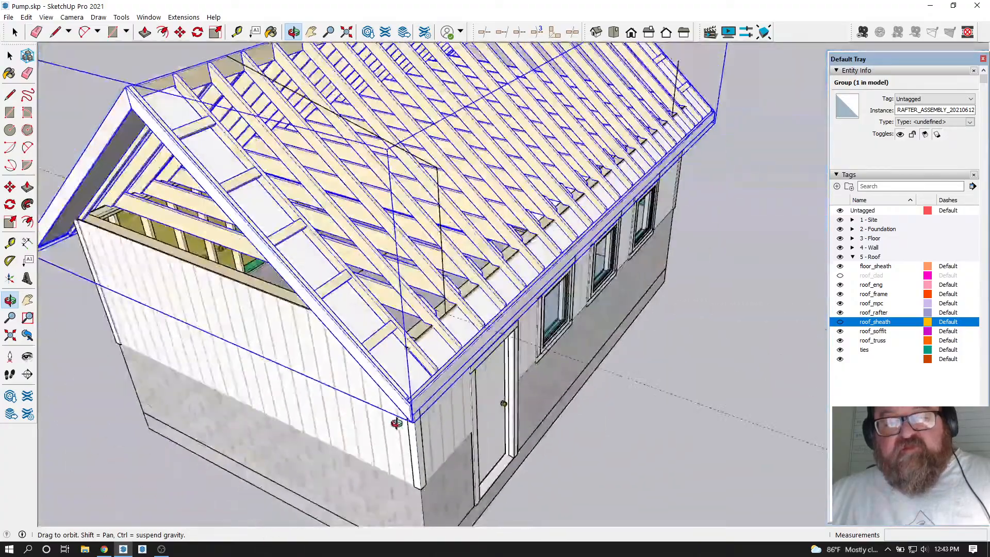
scroll(396, 422, "down", 3)
scroll(330, 209, "up", 8)
left_click_drag(313, 204, 500, 132)
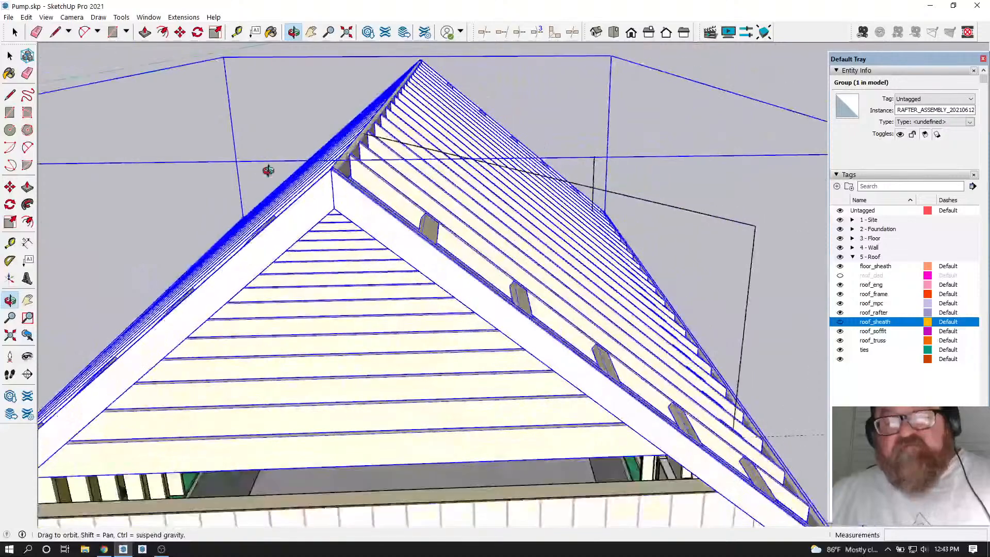
left_click_drag(257, 167, 313, 193)
left_click(15, 33)
left_click(15, 32)
left_click(750, 232)
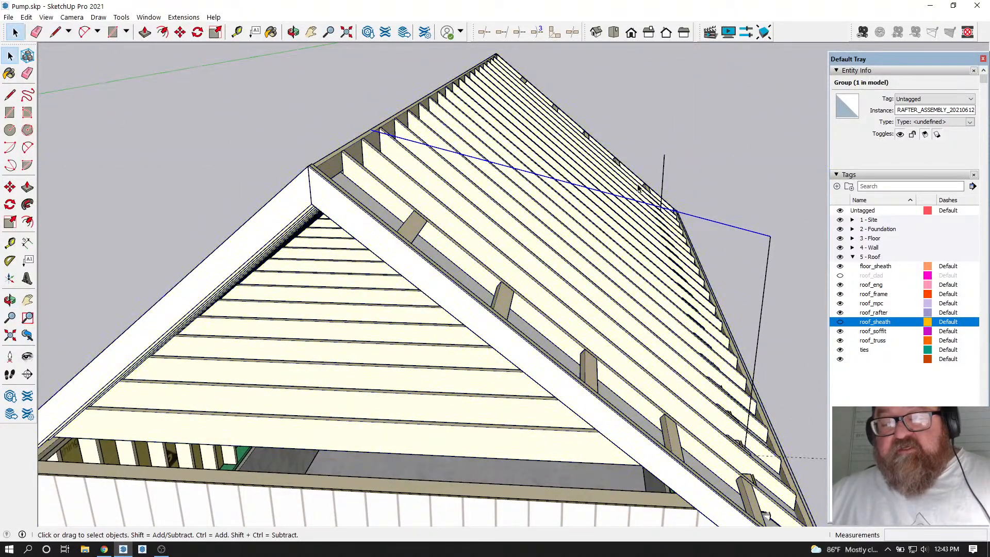
Place a construction guide parallel to the sloped reference line, about 9/16 in below it, at the ridgeboard's top edge
left_click(239, 32)
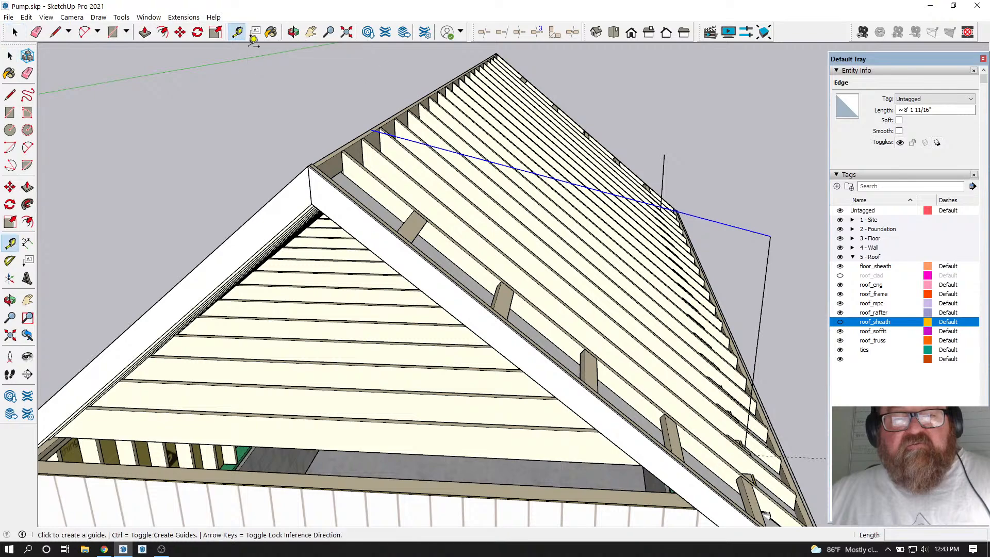
scroll(342, 111, "up", 3)
scroll(486, 199, "up", 1)
scroll(485, 199, "up", 1)
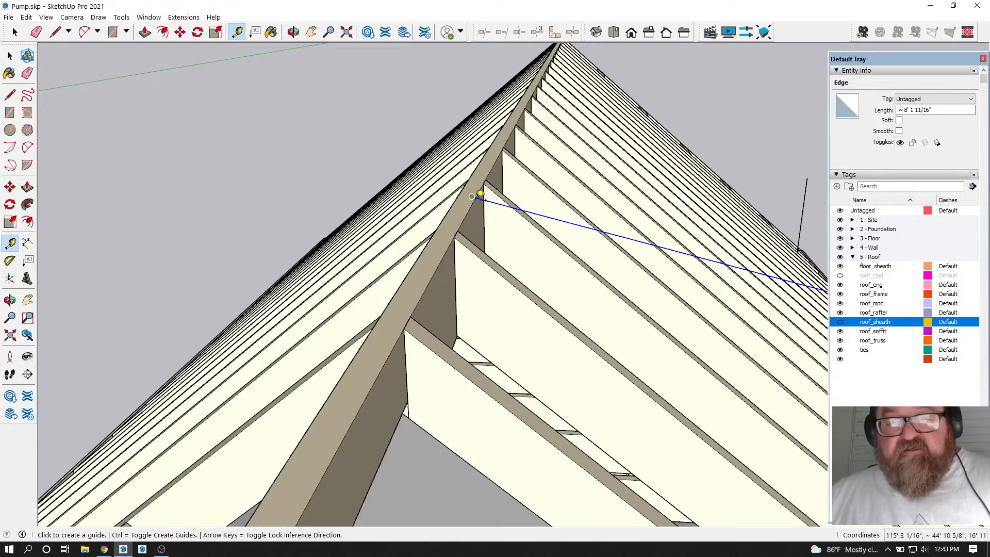
left_click(525, 211)
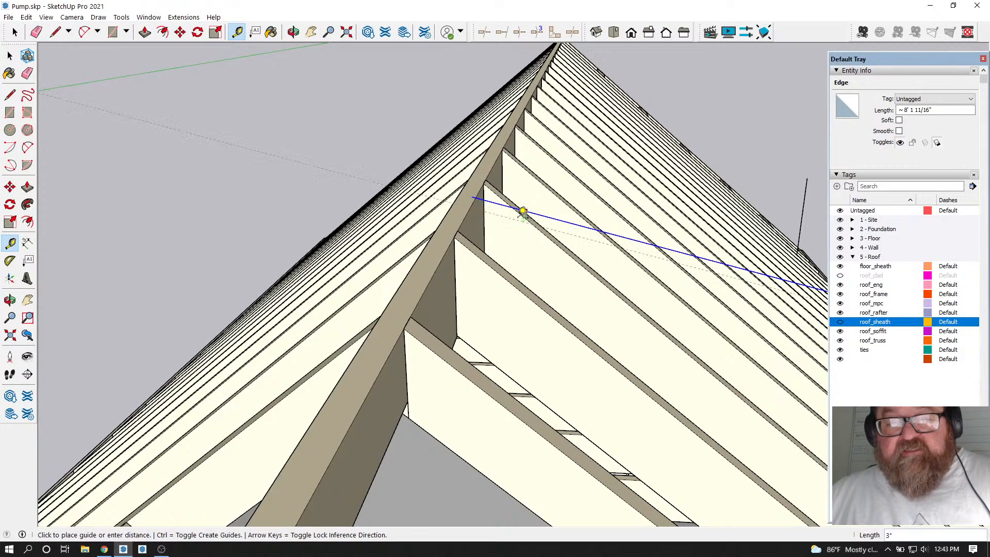
scroll(444, 182, "down", 3)
scroll(443, 182, "up", 4)
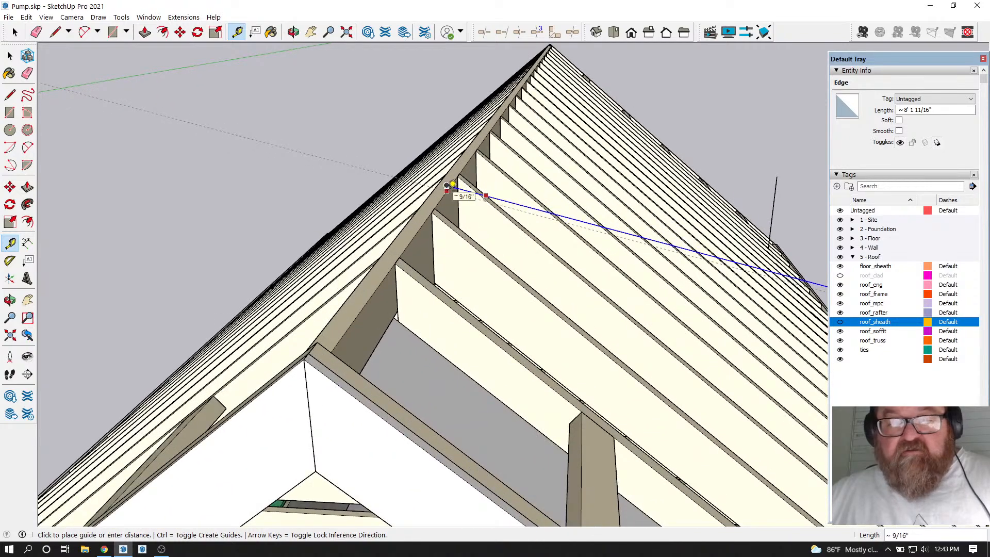
left_click(450, 184)
scroll(93, 82, "up", 2)
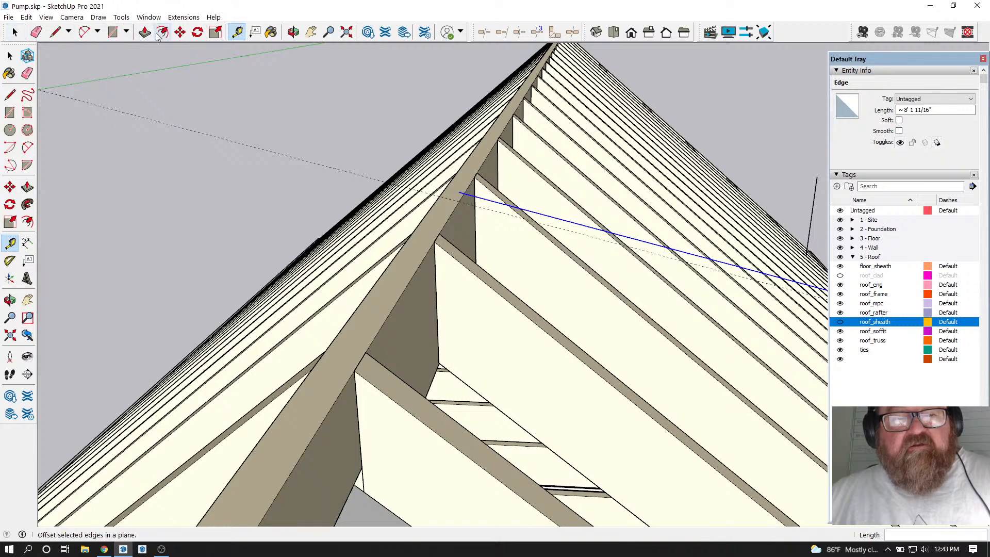
Move the sloped reference line down about 5/8 in onto the guide, and erase that guide
left_click(180, 32)
scroll(450, 199, "up", 1)
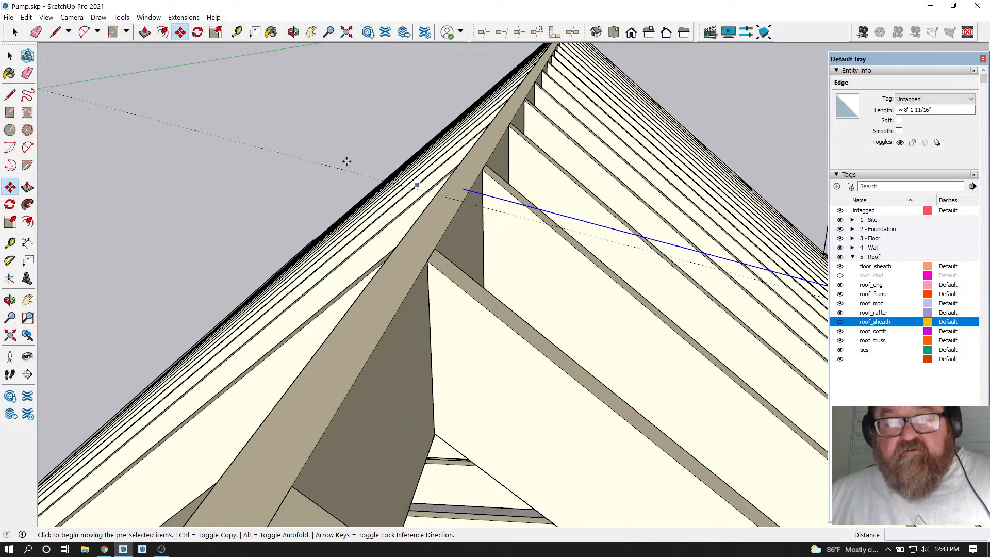
left_click(463, 188)
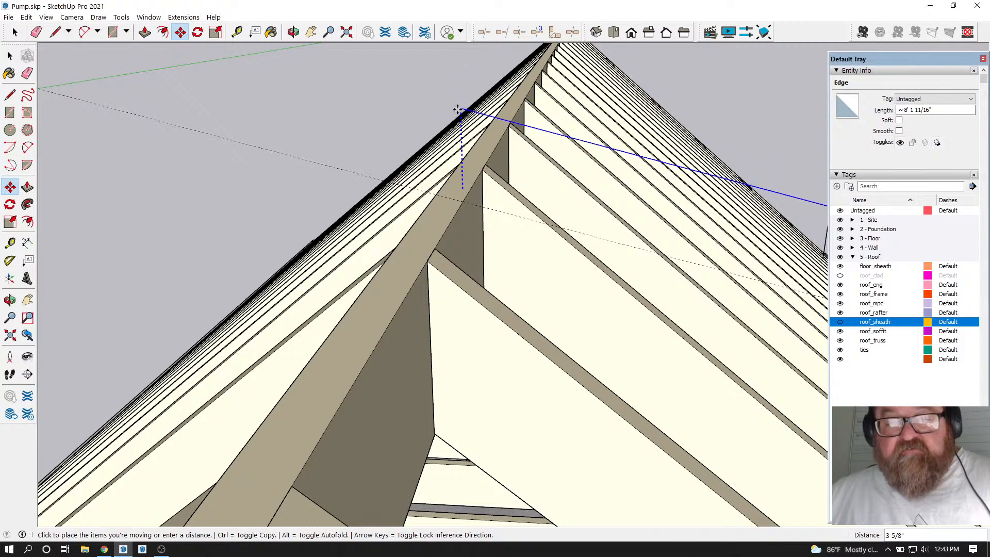
left_click(467, 203)
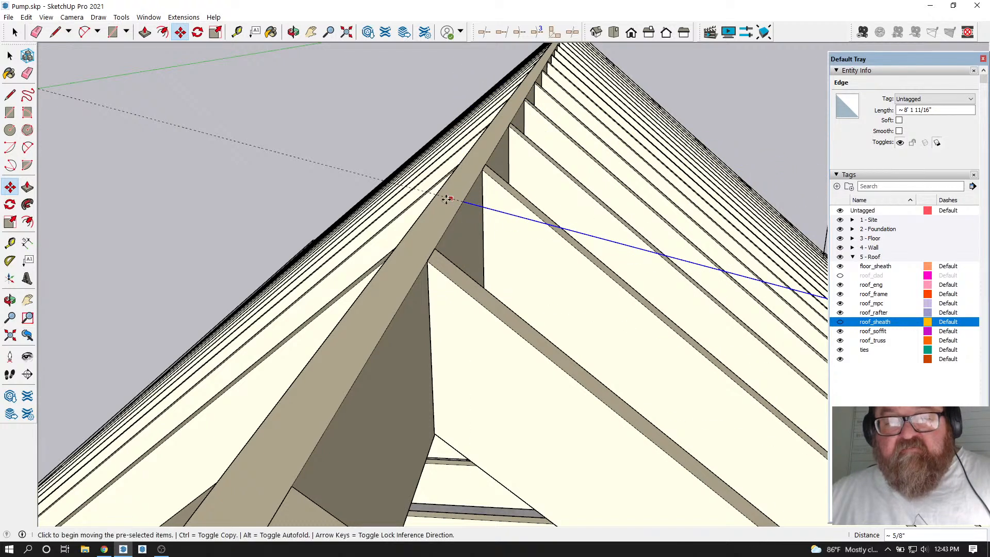
left_click(36, 32)
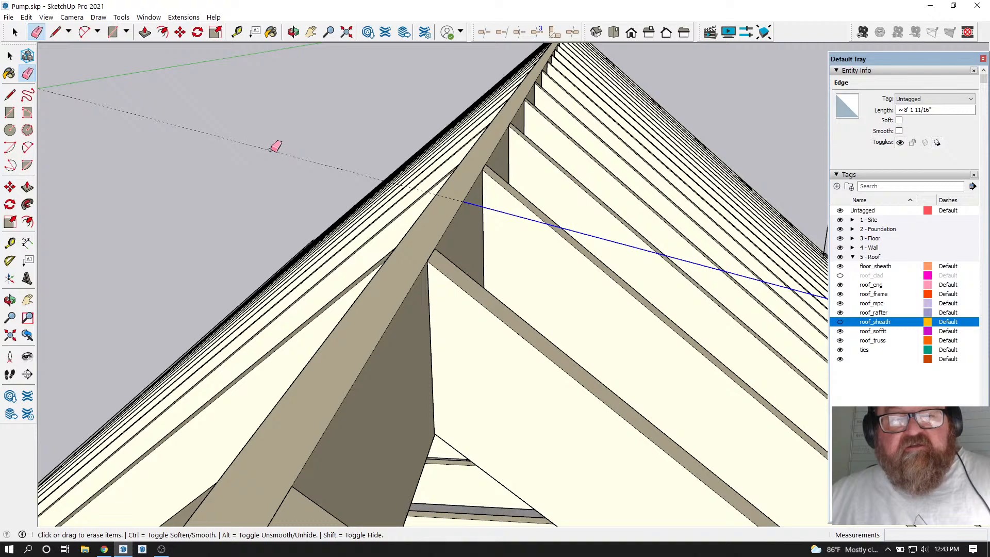
left_click(270, 149)
scroll(164, 138, "down", 6)
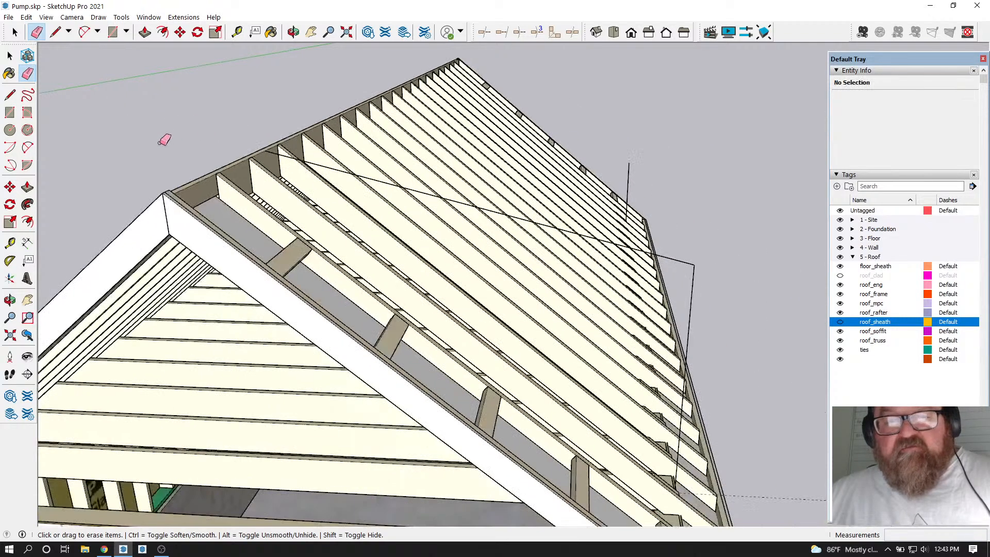
Place a construction guide parallel to and below the sloped reference line, crossing the vertical line under its outer corner
scroll(556, 230, "up", 4)
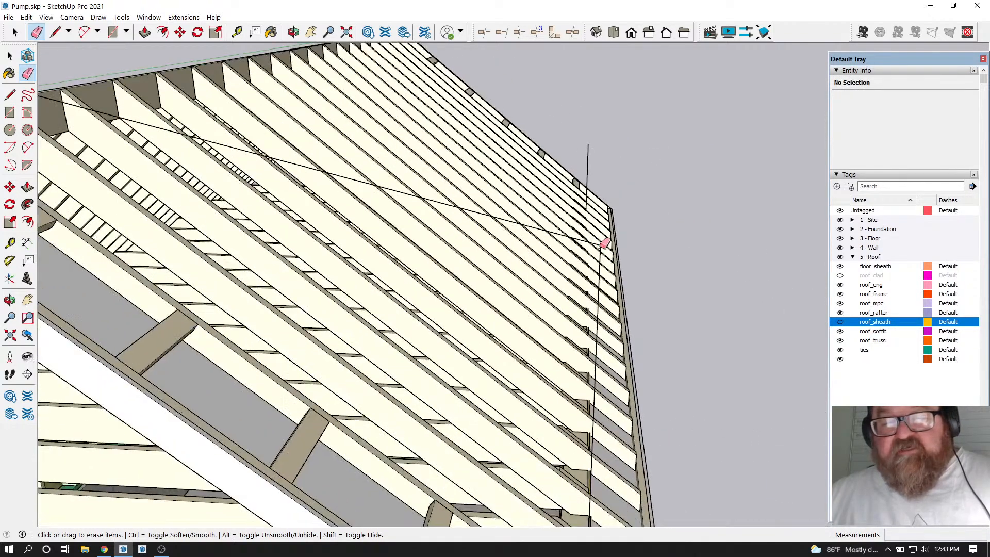
left_click(293, 32)
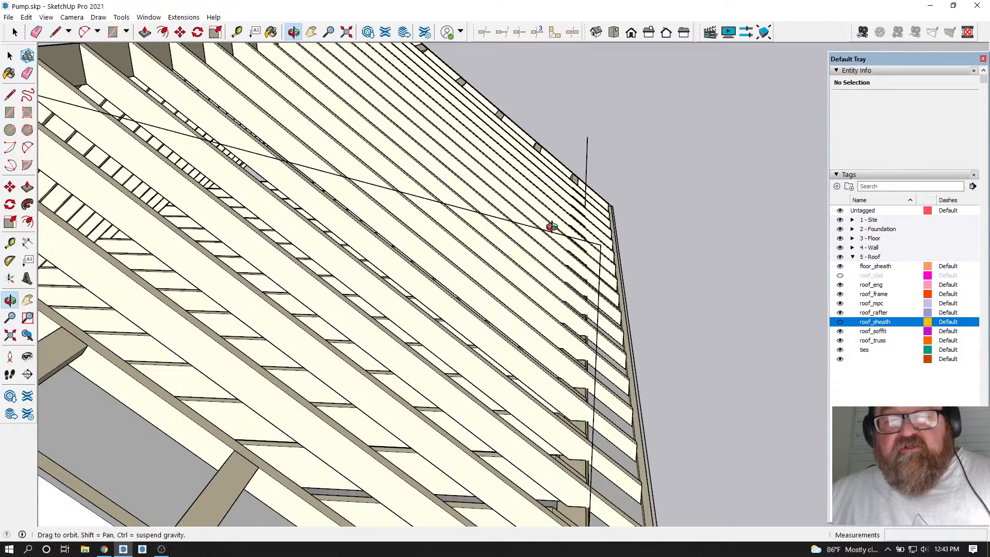
scroll(557, 221, "up", 2)
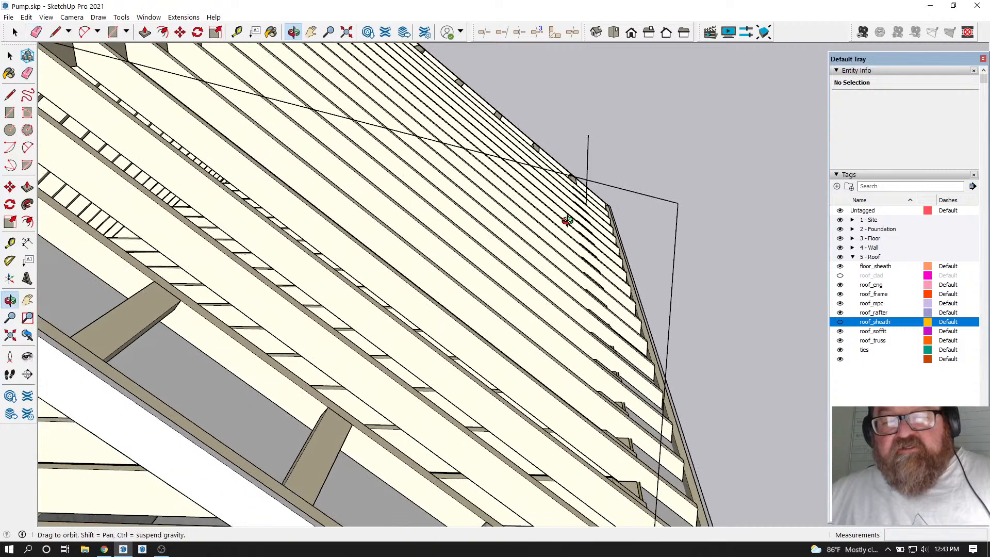
left_click(236, 32)
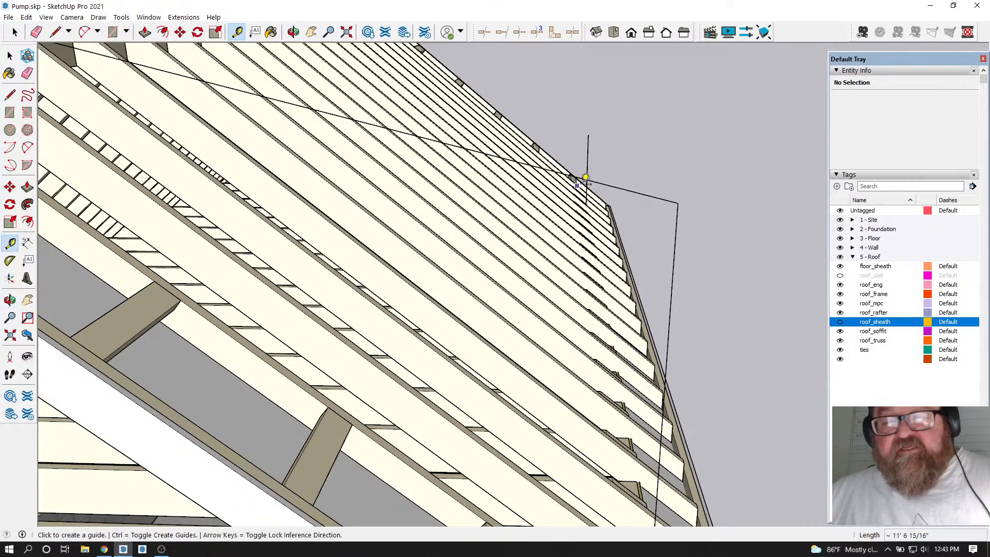
left_click(669, 201)
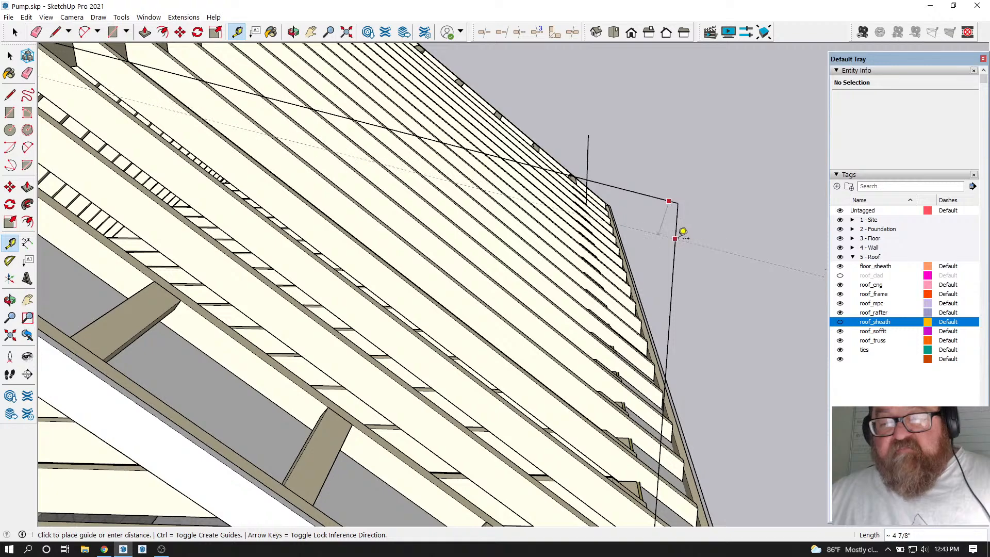
key("Return")
Turn on the visibility of the roof_sheath tag
left_click(293, 32)
left_click_drag(543, 313, 536, 305)
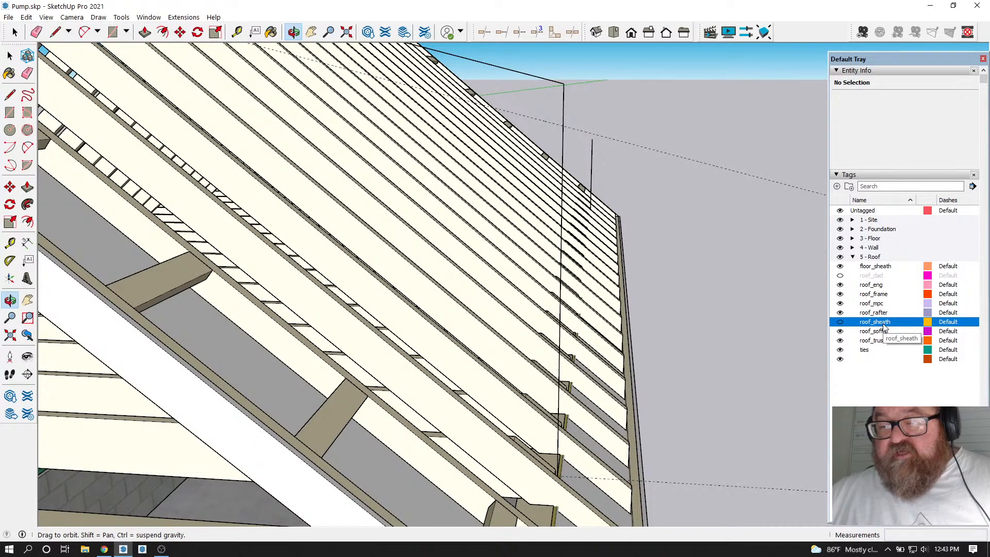
left_click(840, 322)
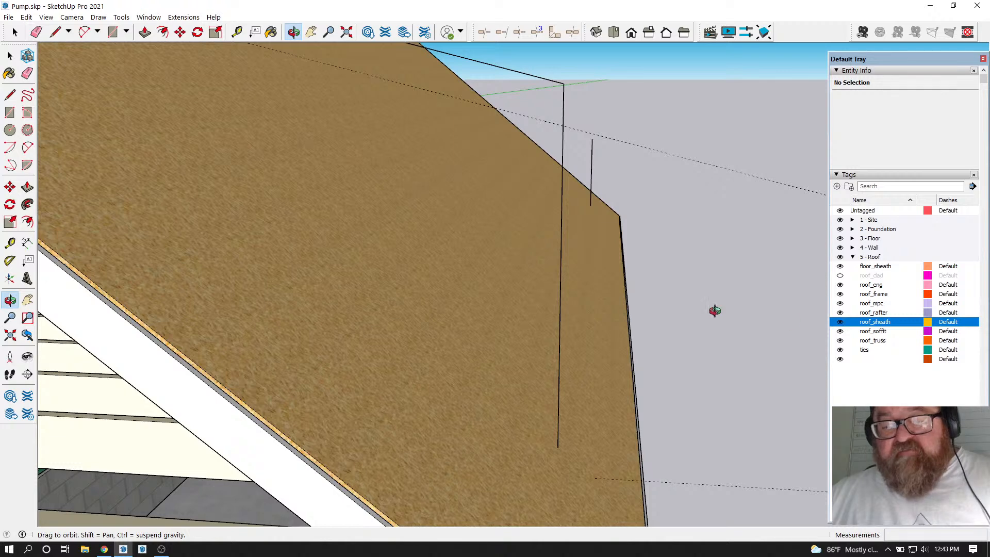
left_click_drag(559, 265, 390, 193)
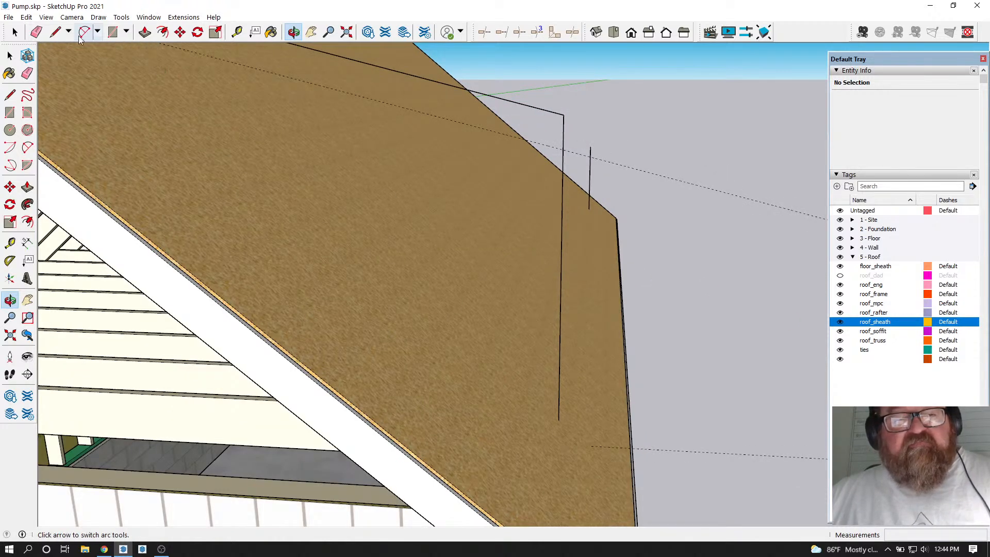
Measure the height from the vertical reference line's lower end at the sheathing up to the sloped guide
left_click(54, 32)
scroll(492, 203, "up", 2)
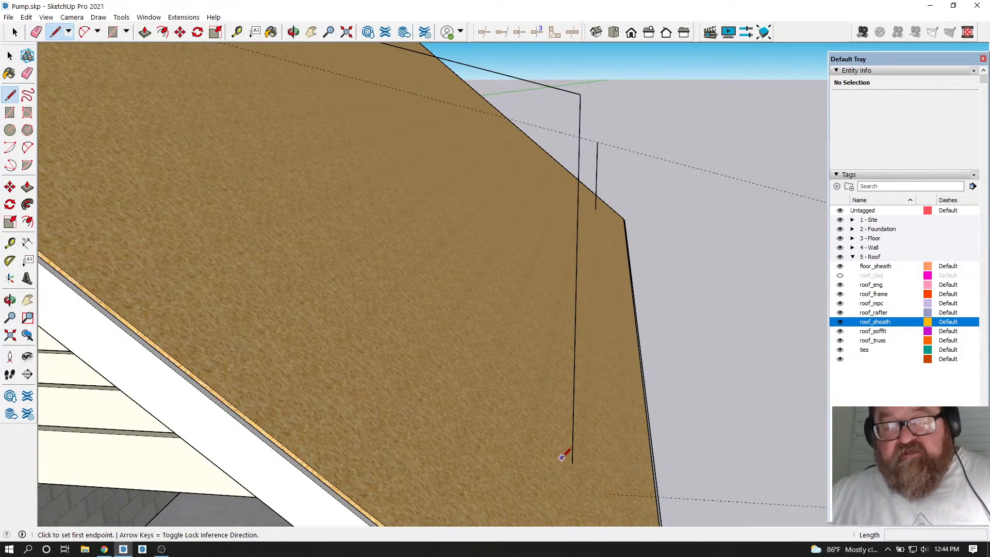
left_click(572, 463)
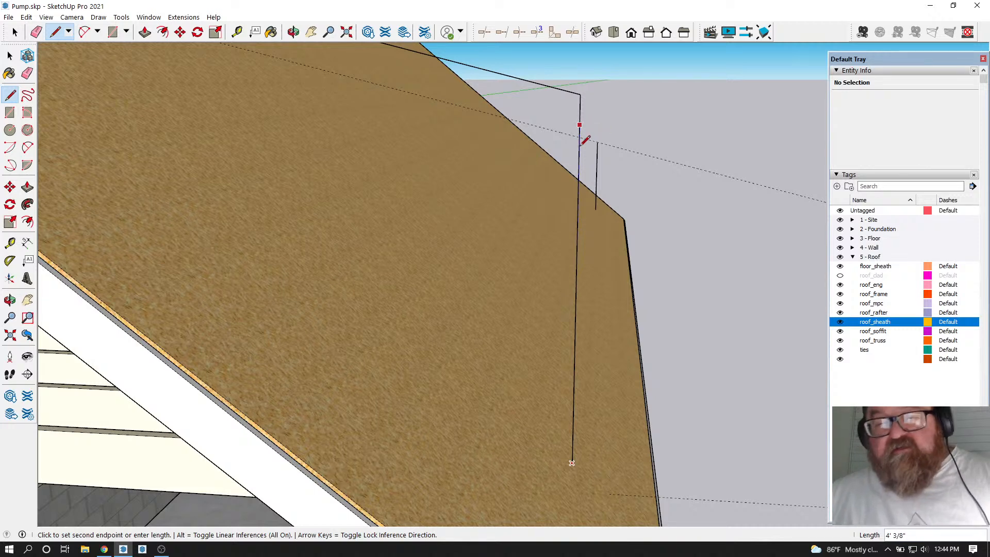
Erase the sloped reference line above the guide, keeping the vertical line at that end of the roof
left_click(294, 32)
left_click_drag(497, 258, 225, 325)
left_click_drag(269, 228, 335, 256)
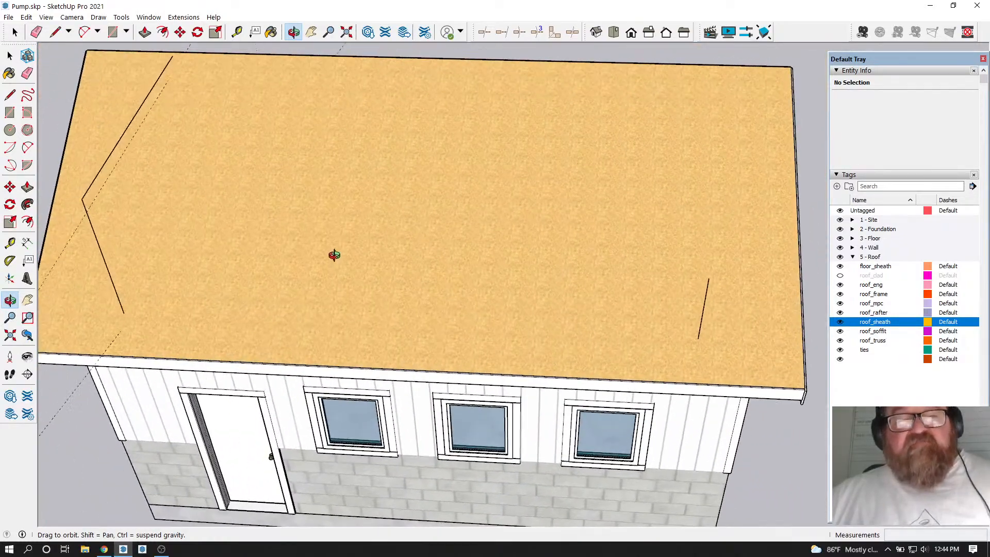
scroll(435, 311, "down", 2)
scroll(278, 280, "up", 2)
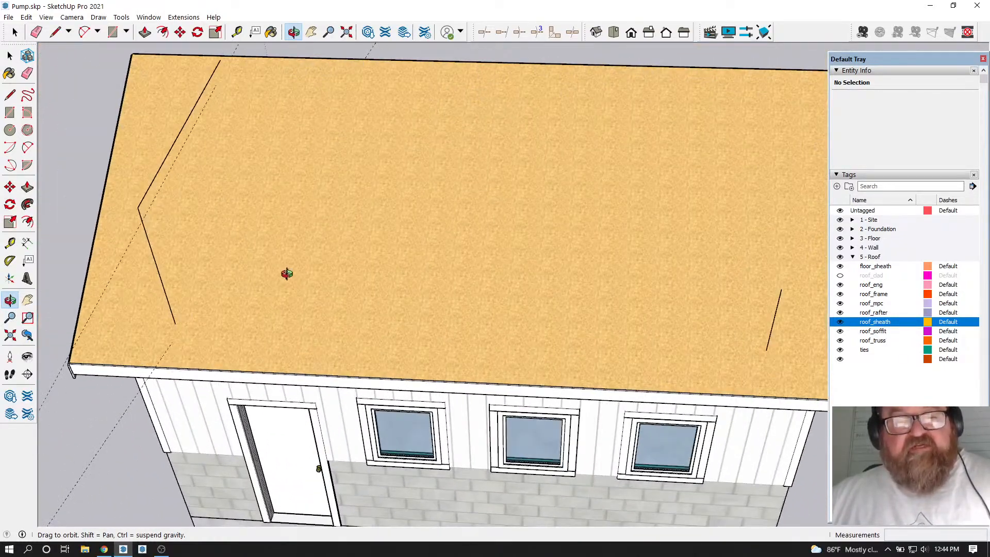
left_click(36, 33)
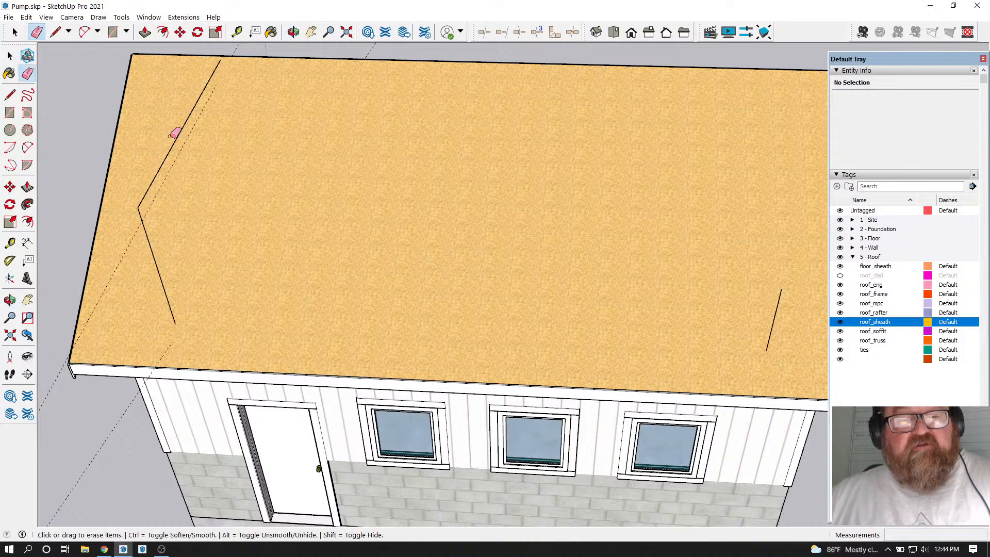
left_click(178, 137)
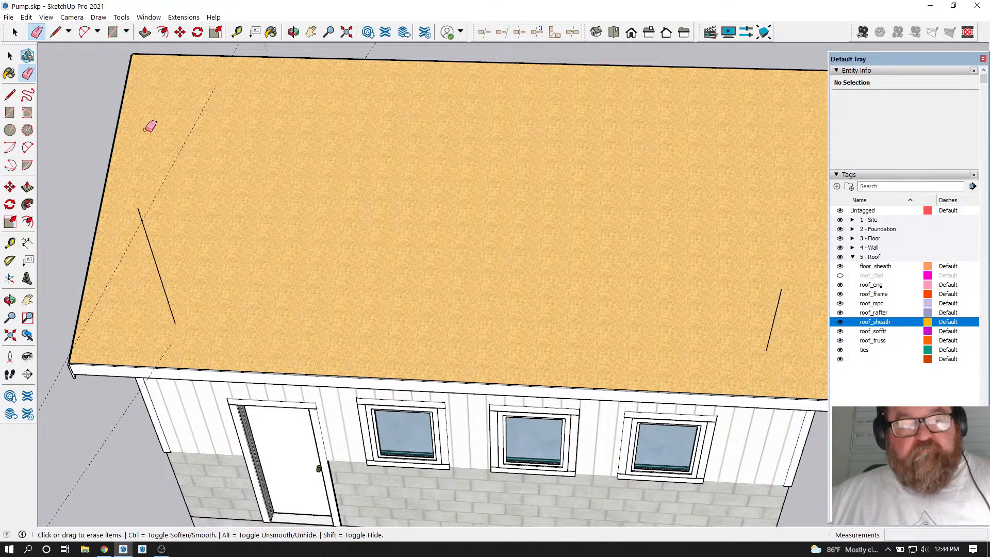
left_click(184, 17)
mouse_move(193, 135)
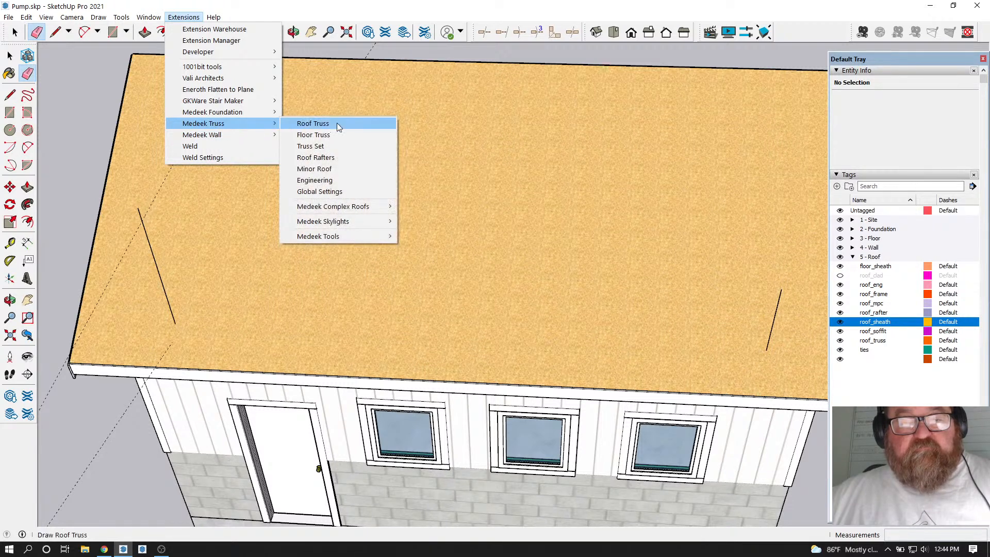
left_click(328, 158)
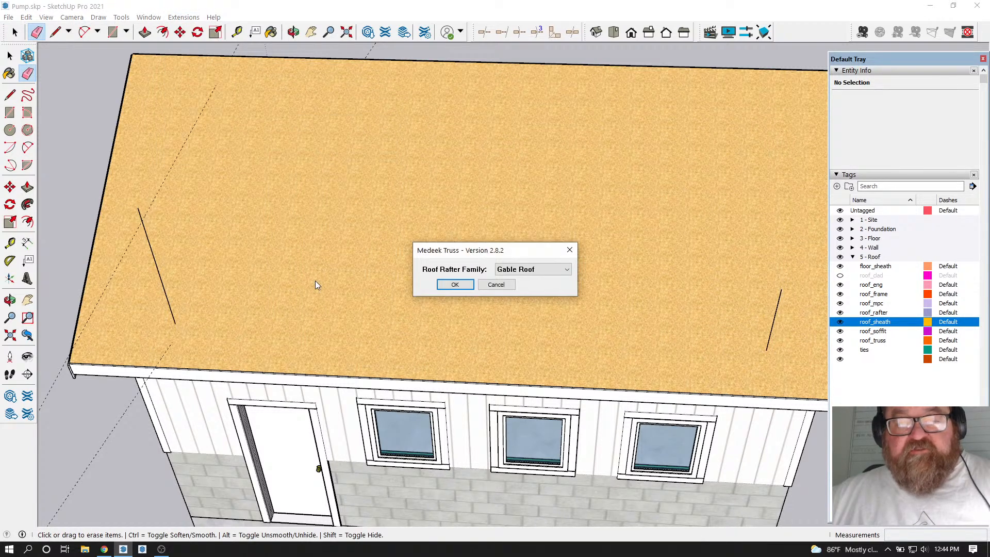
left_click(567, 270)
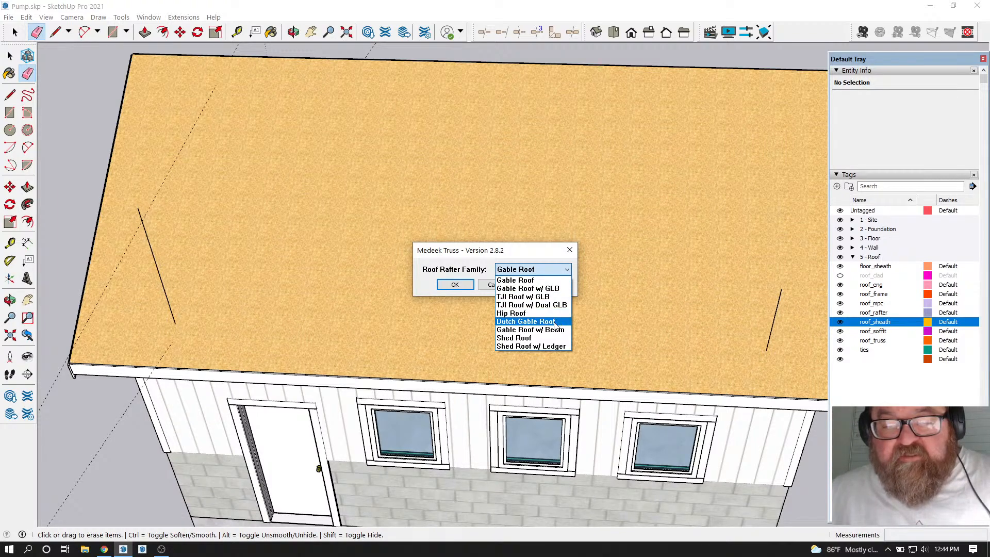
left_click(516, 338)
left_click(455, 284)
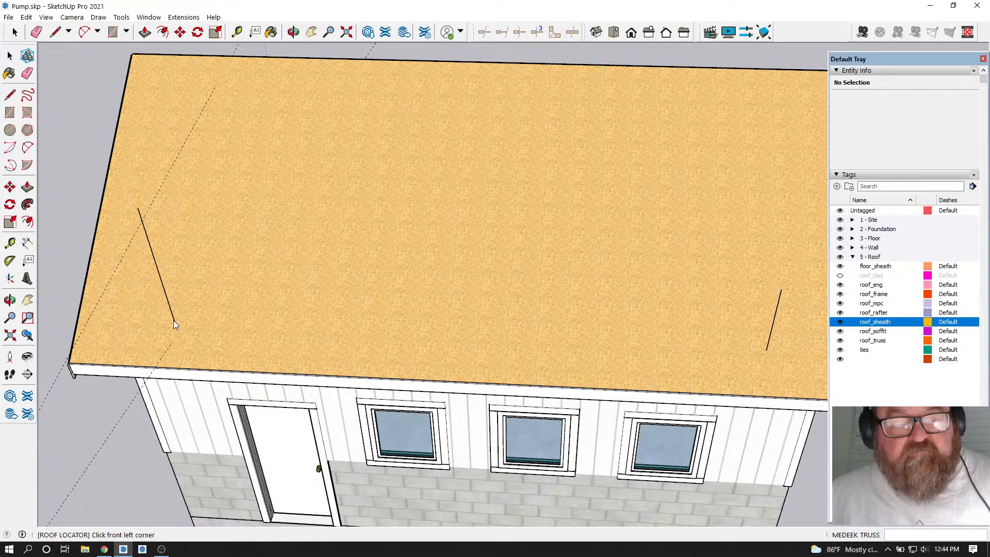
scroll(175, 323, "up", 4)
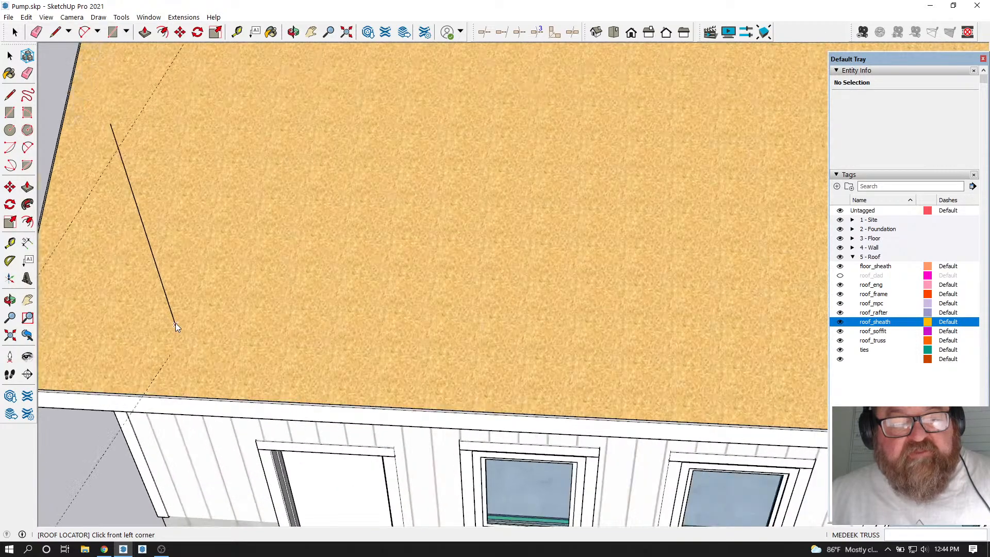
left_click(174, 327)
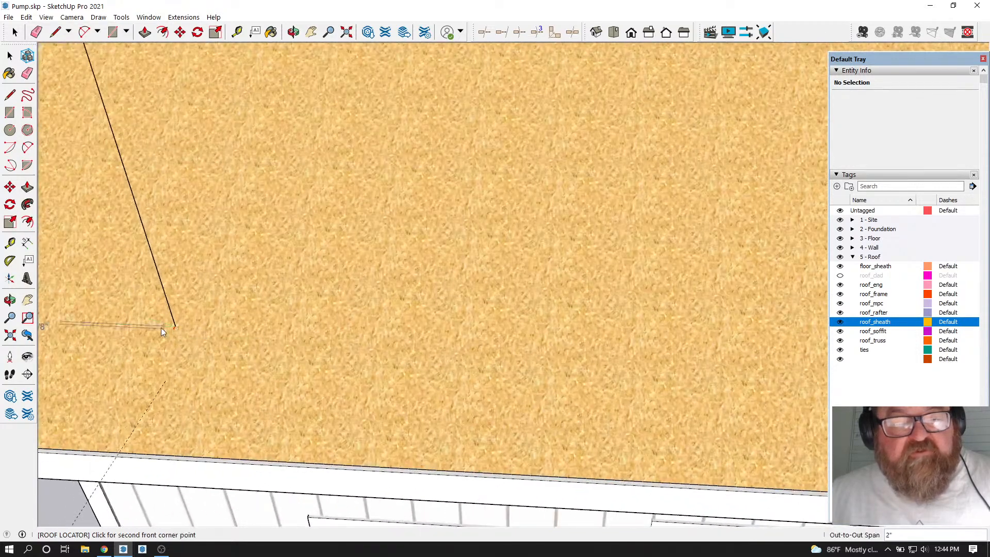
scroll(103, 326, "down", 4)
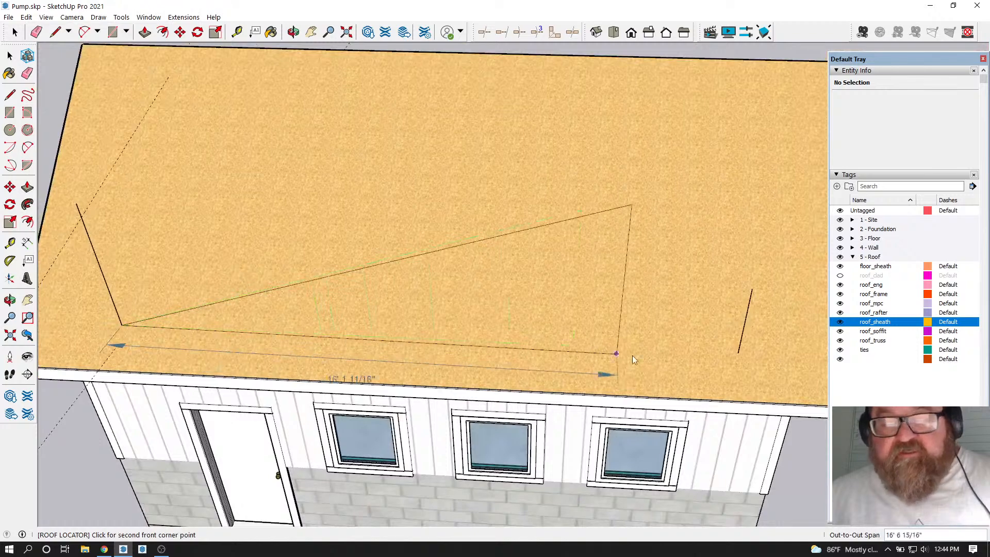
left_click(737, 354)
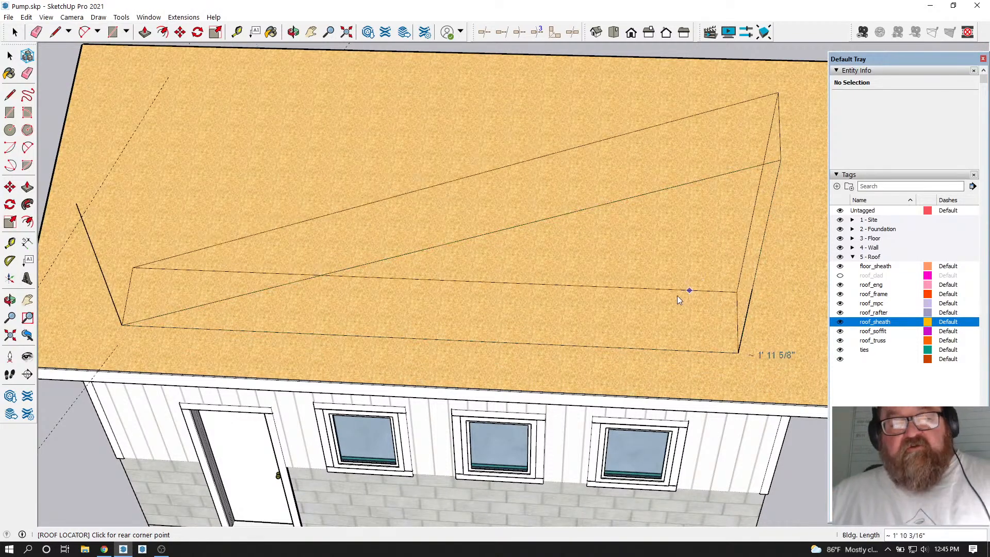
left_click(542, 285)
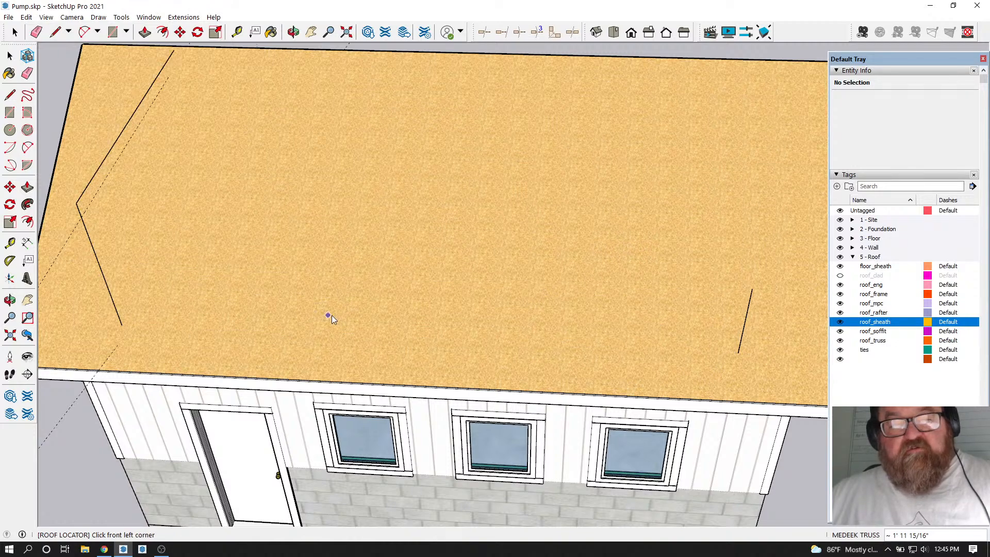
Try to start a Medeek minor roof of the Shed Dormer family
left_click(183, 17)
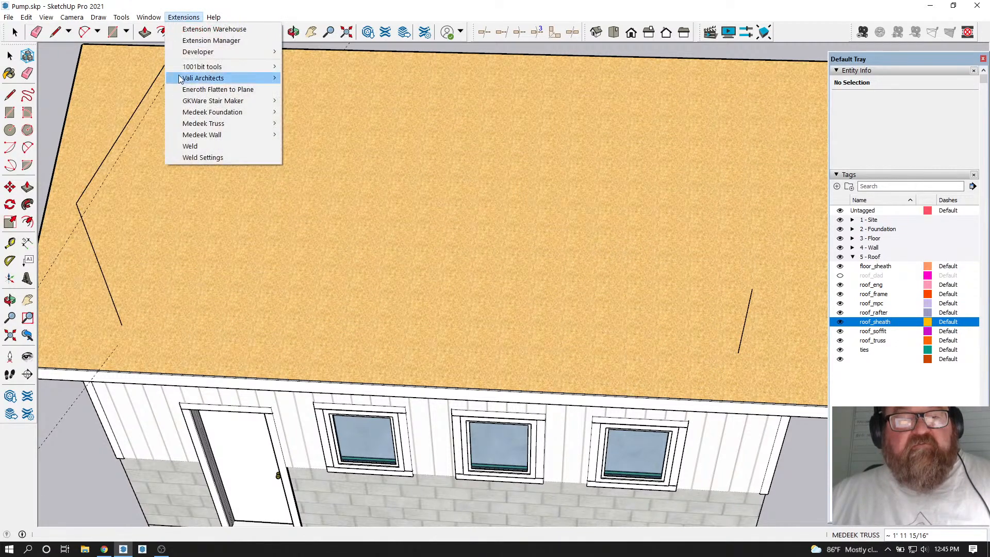
mouse_move(189, 126)
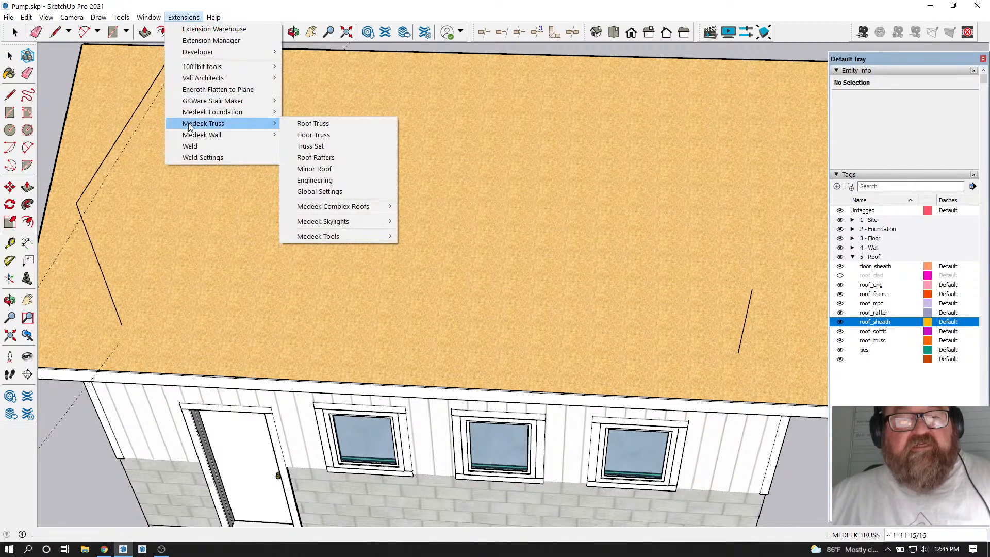
left_click(320, 169)
left_click(571, 270)
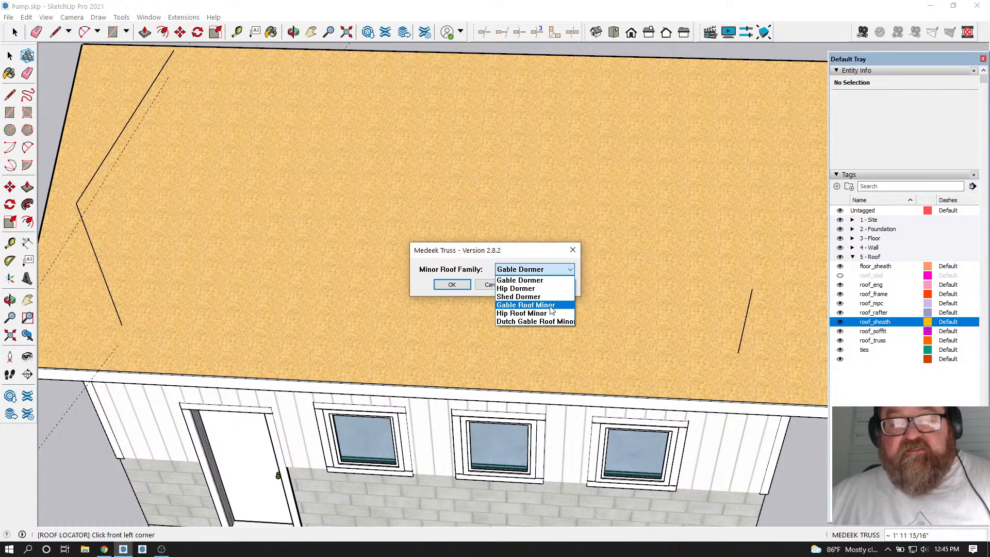
left_click(536, 297)
left_click(449, 284)
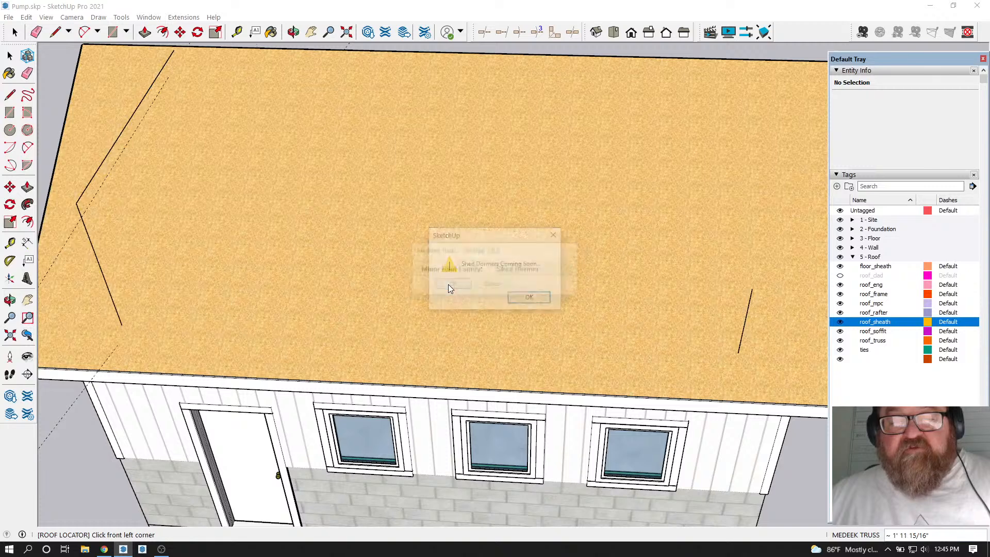
left_click(528, 300)
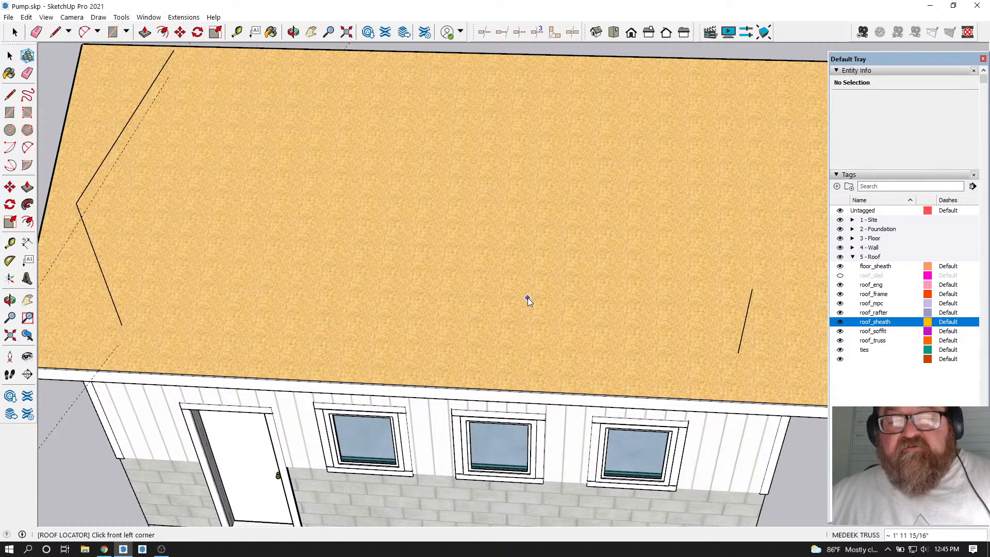
Start a Medeek Gable Dormer minor roof and pick the roof slope above the door and windows as its main roof plane
left_click(184, 17)
mouse_move(248, 135)
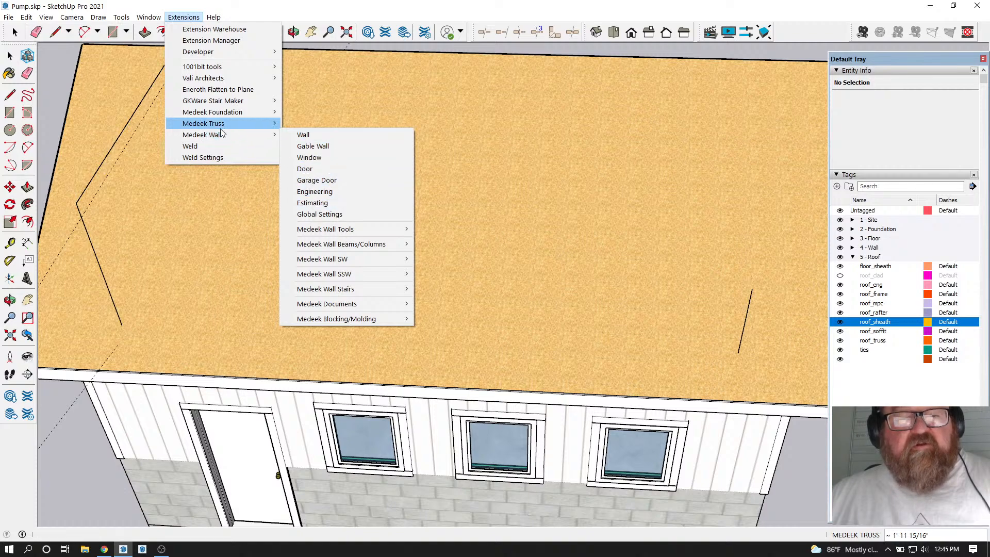
left_click(323, 171)
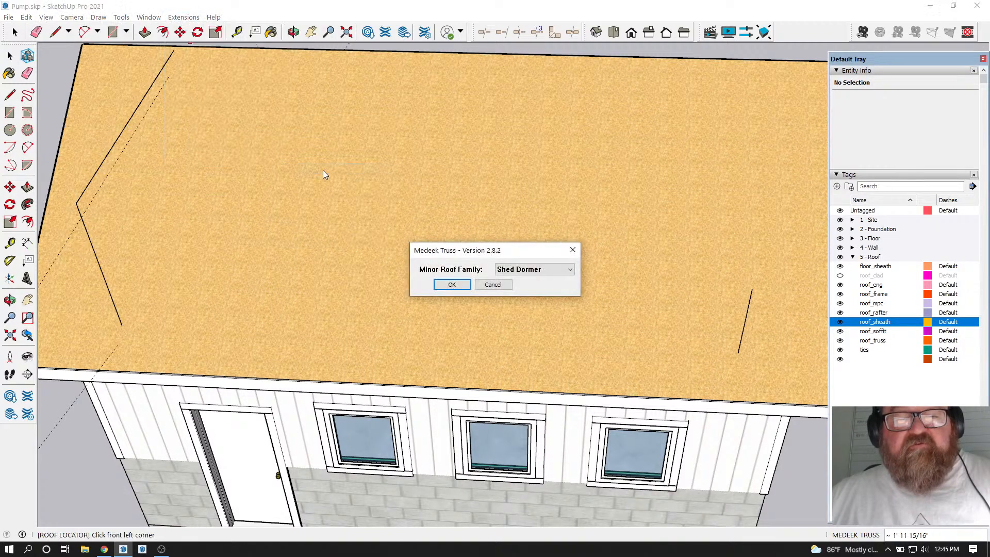
left_click(558, 272)
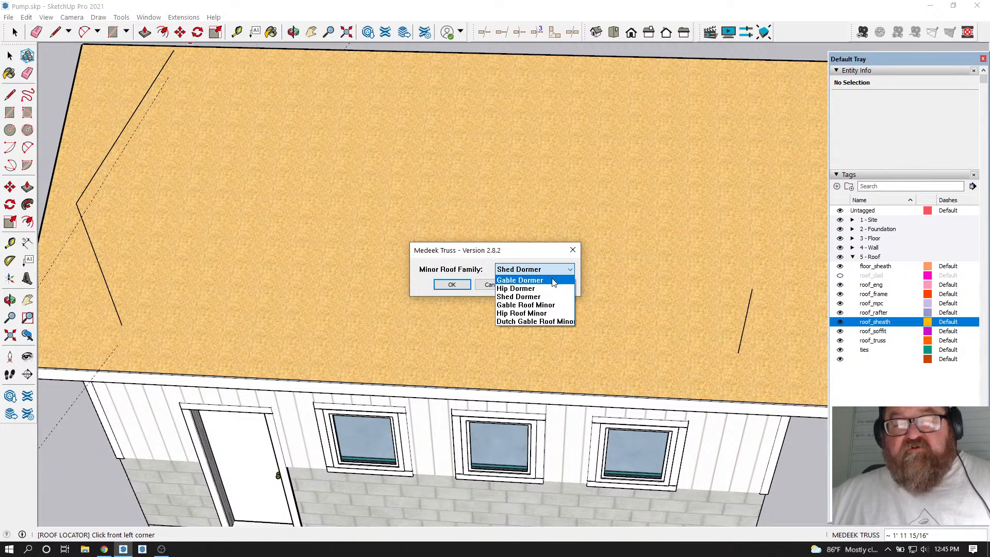
left_click(553, 281)
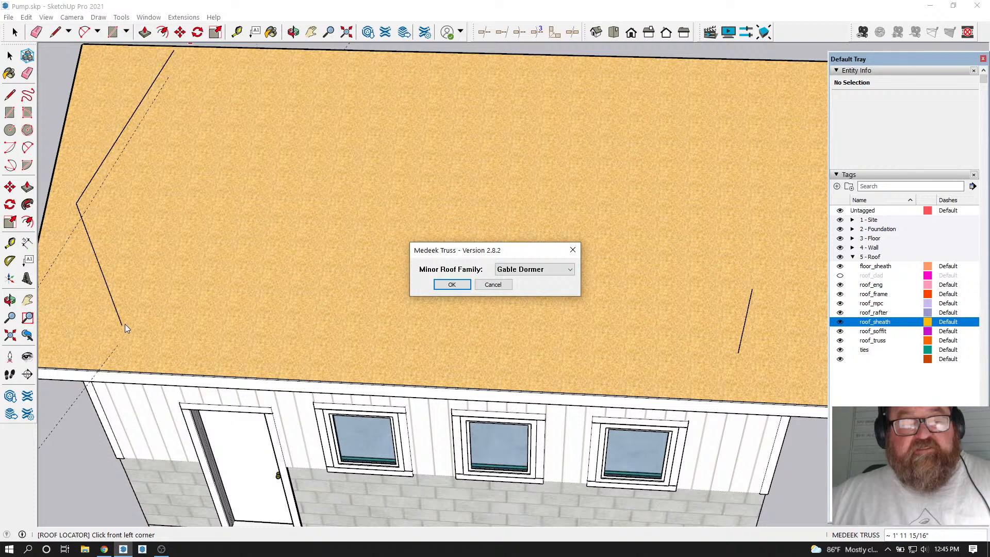
left_click(462, 284)
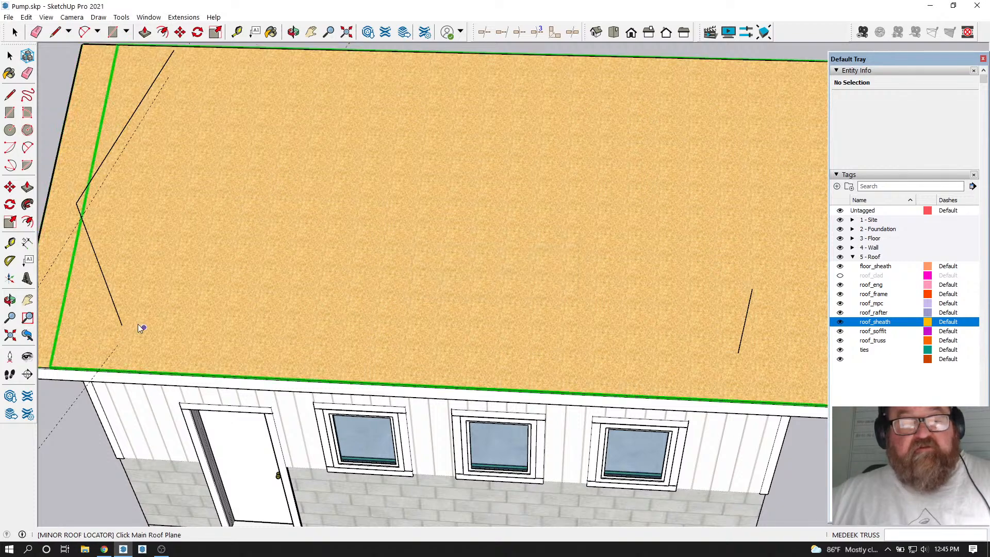
scroll(120, 323, "up", 4)
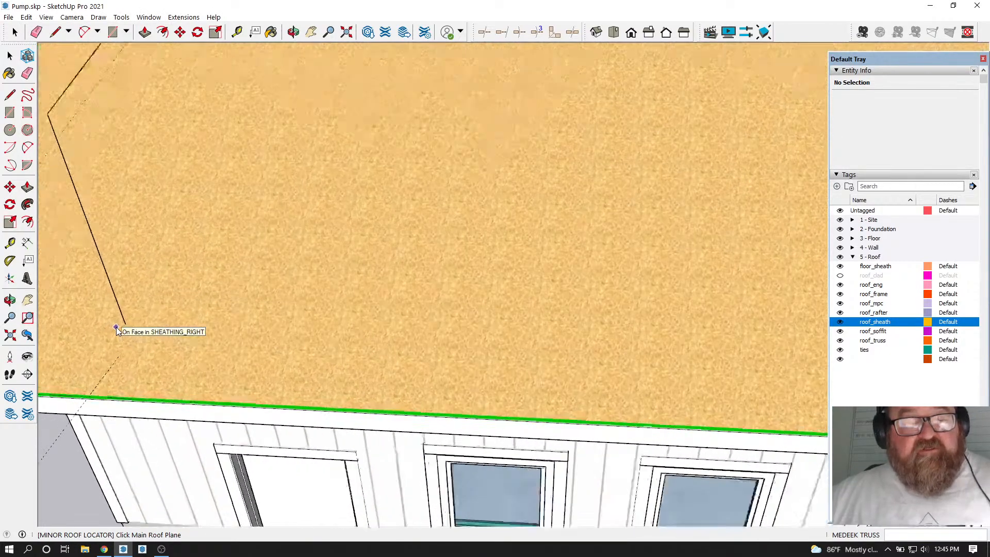
left_click(127, 326)
Set the dormer's front corners at the lower ends of the two vertical reference lines, about 19' 11" apart
scroll(187, 320, "down", 2)
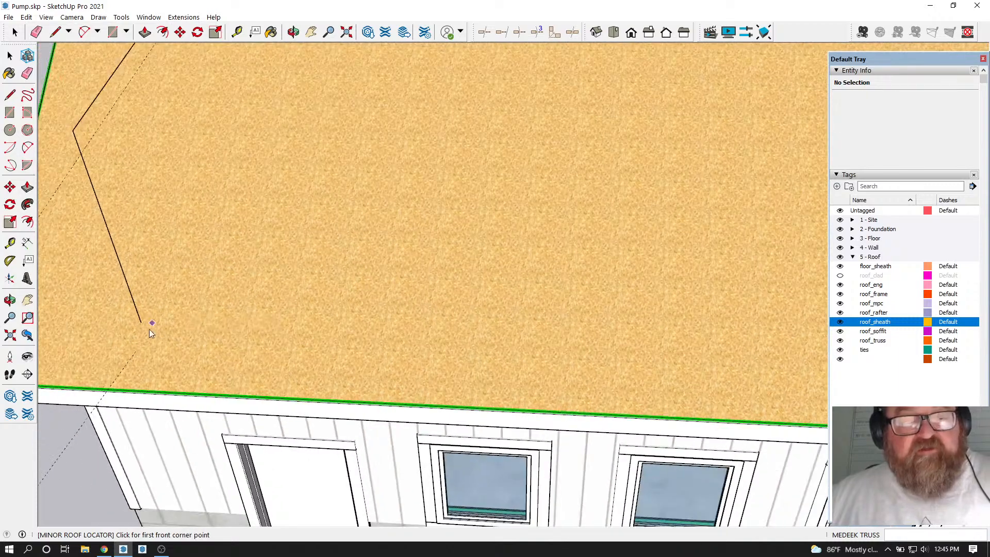
left_click(140, 323)
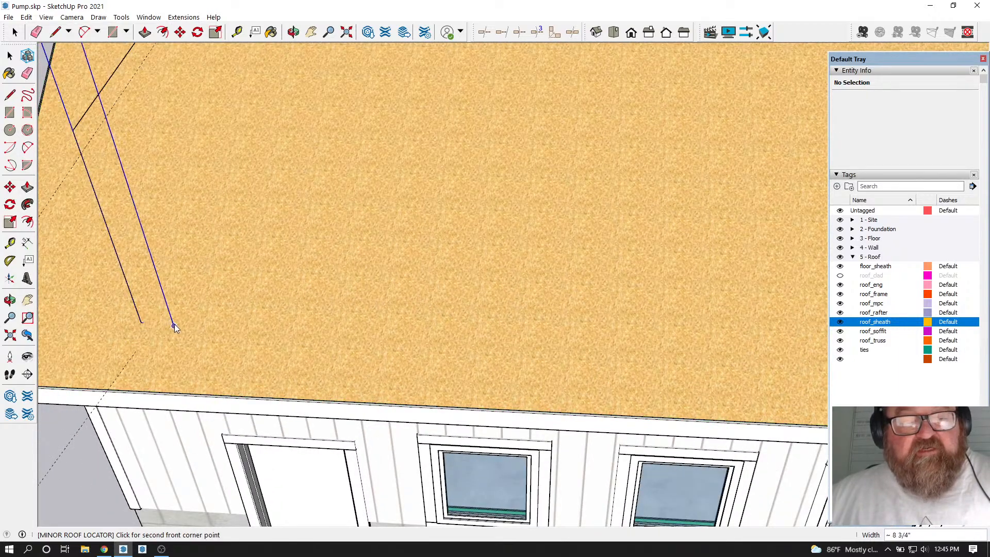
scroll(174, 324, "down", 5)
scroll(496, 347, "up", 2)
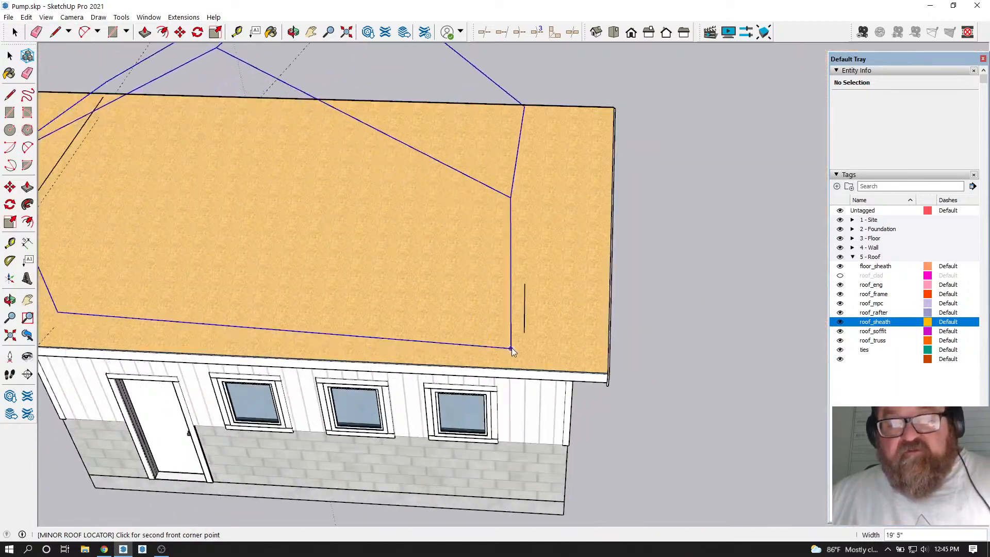
left_click(523, 335)
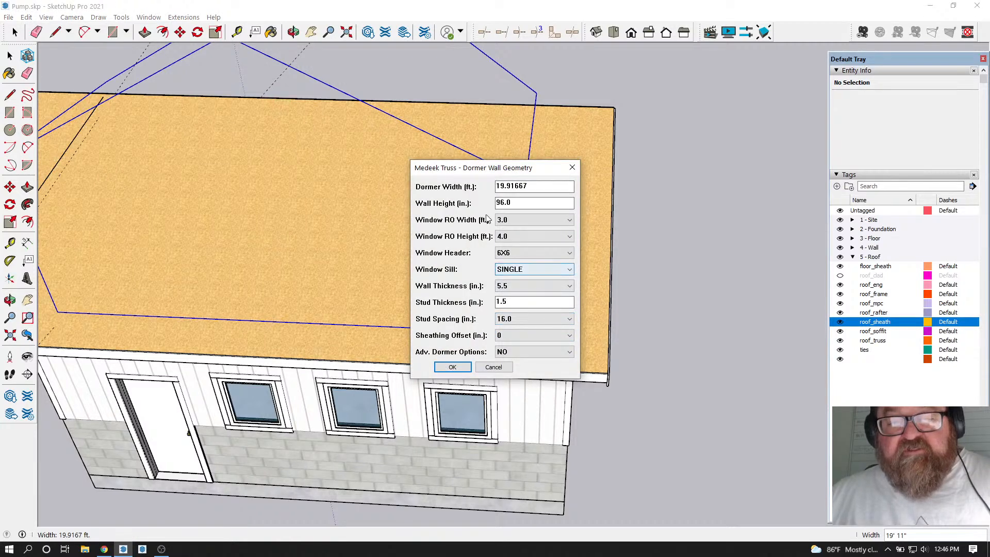
Set the dormer's wall height to 51 in and generate its wall framing
double_click(519, 203)
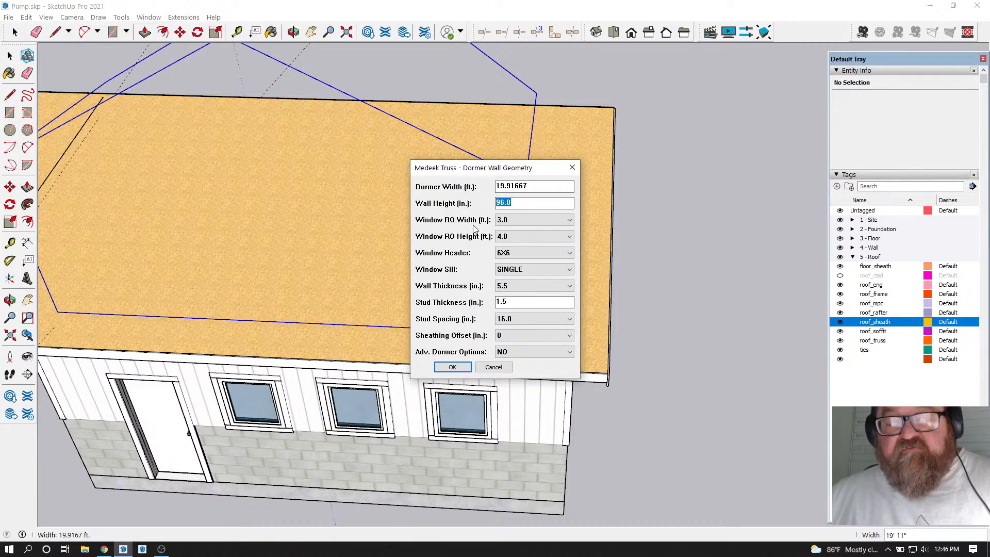
type("51")
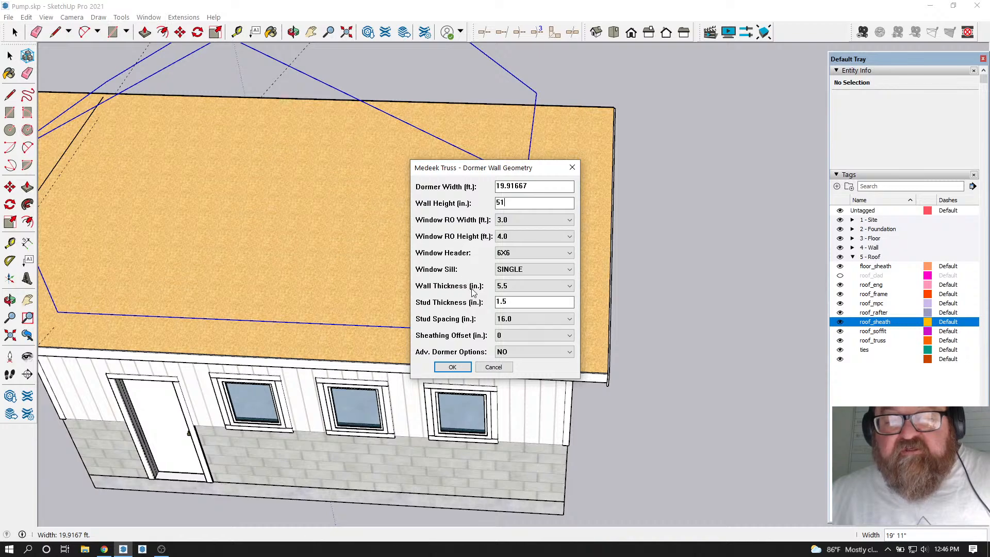
left_click(452, 367)
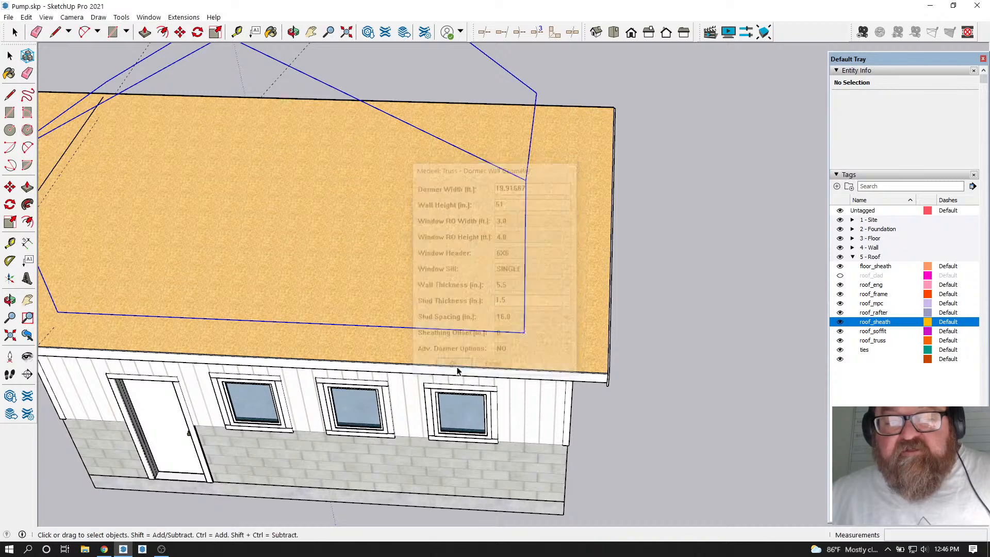
Examine the dormer's front and side wall framing and how it sits against the roof slope and reference lines
scroll(549, 293, "down", 3)
scroll(338, 296, "up", 5)
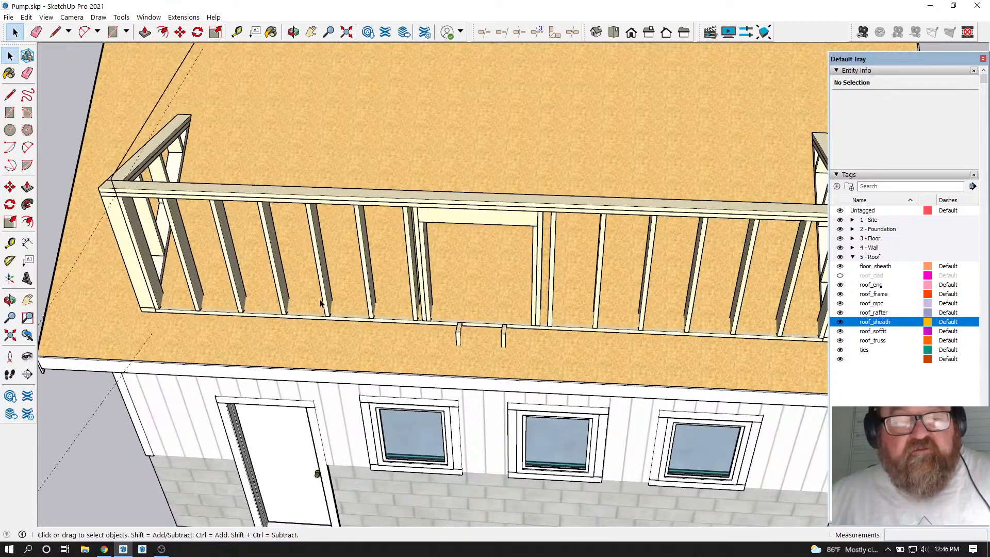
left_click(293, 32)
left_click_drag(320, 129, 435, 226)
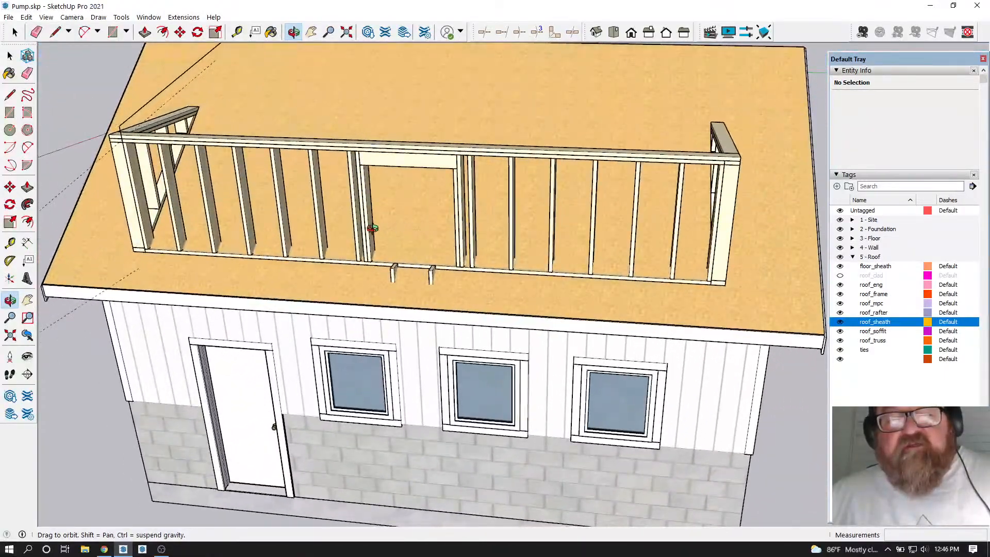
left_click_drag(300, 224, 412, 238)
scroll(268, 135, "up", 8)
left_click_drag(296, 175, 621, 248)
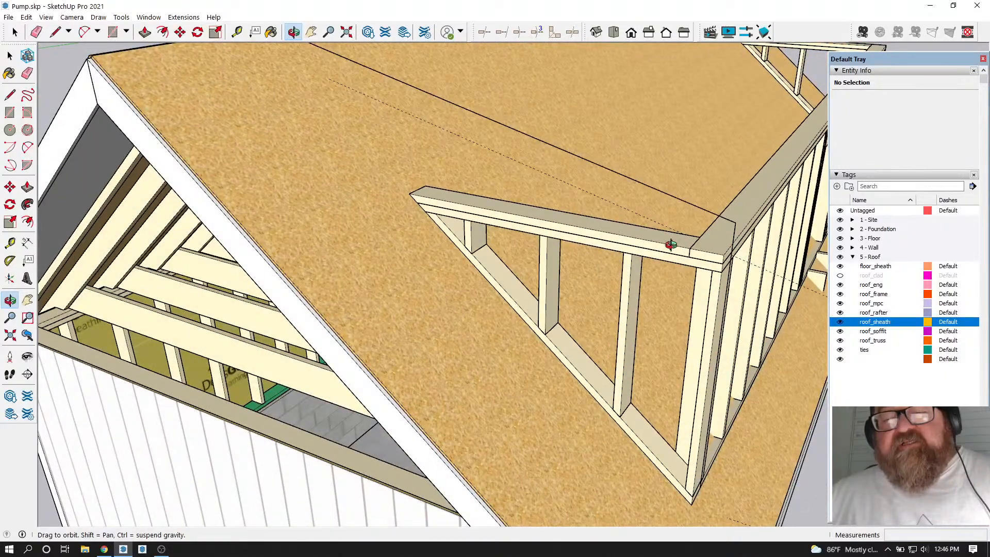
scroll(497, 263, "down", 1)
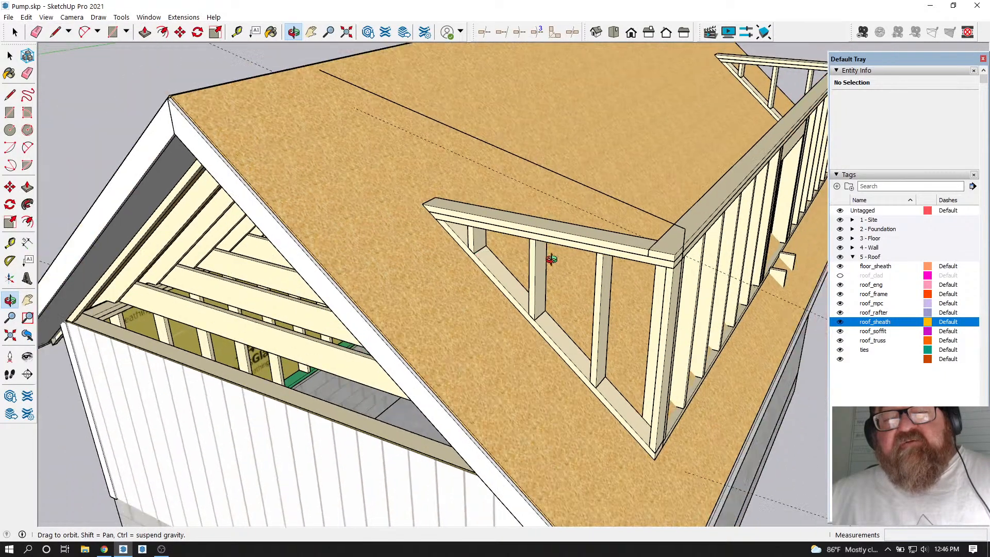
left_click_drag(526, 259, 270, 263)
scroll(270, 263, "down", 2)
left_click_drag(389, 280, 268, 265)
scroll(268, 265, "down", 2)
left_click_drag(369, 274, 660, 293)
scroll(444, 281, "up", 3)
scroll(445, 277, "down", 5)
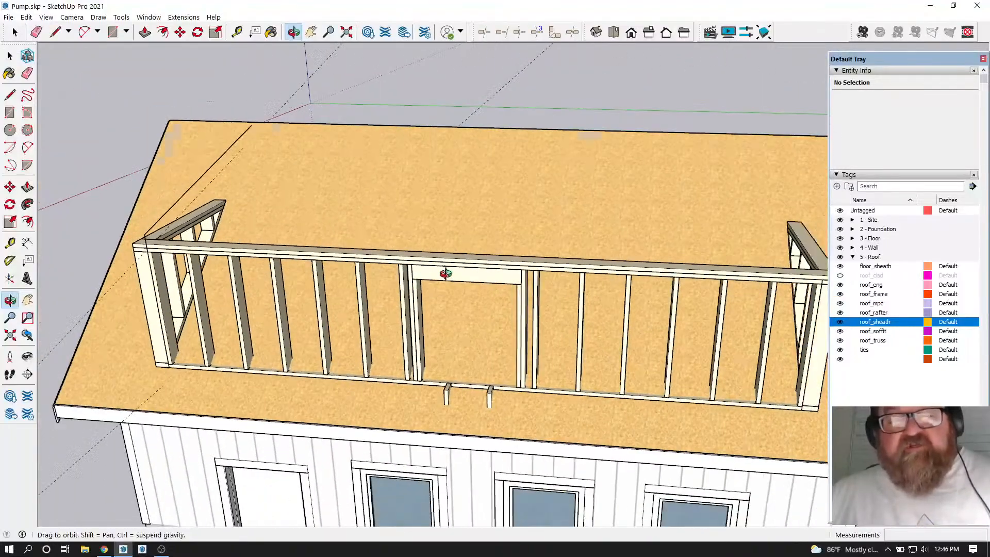
Try to delete the window opening in the dormer's front wall, and undo the generated dormer framing
left_click(184, 17)
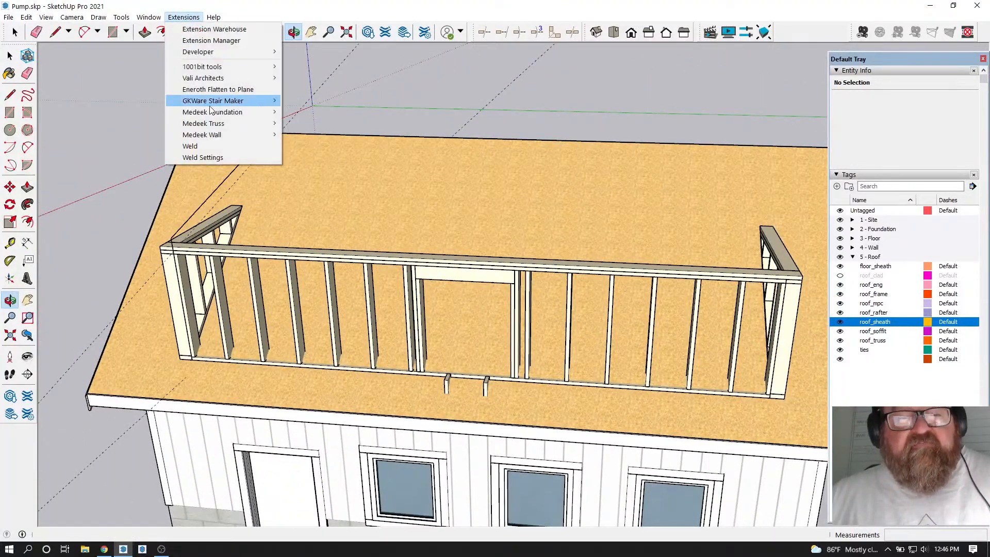
mouse_move(221, 139)
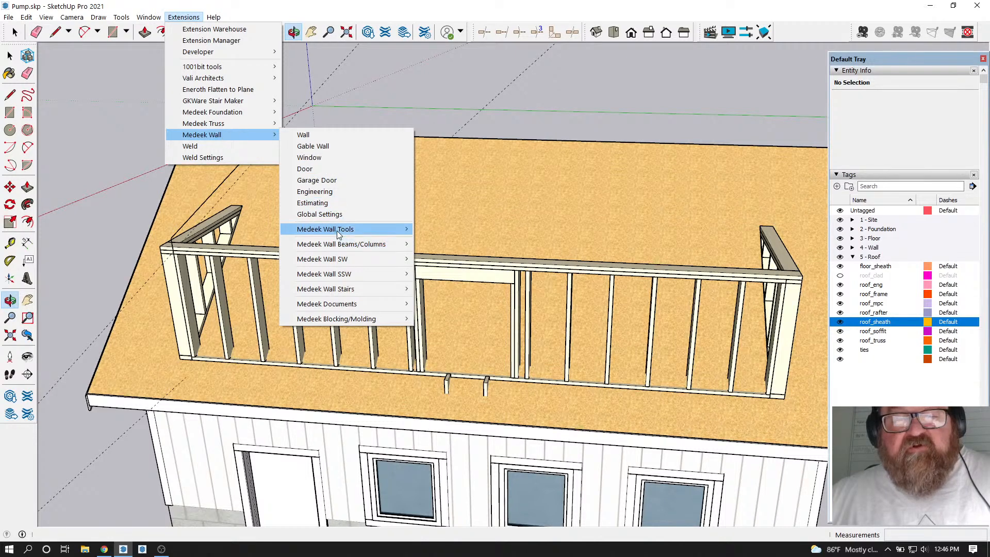
mouse_move(338, 233)
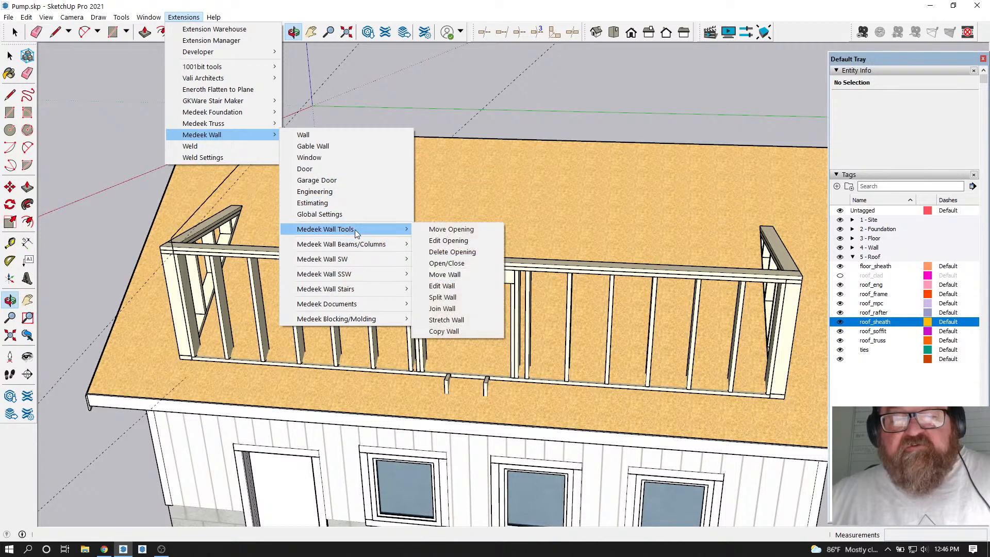
left_click(442, 252)
left_click(469, 273)
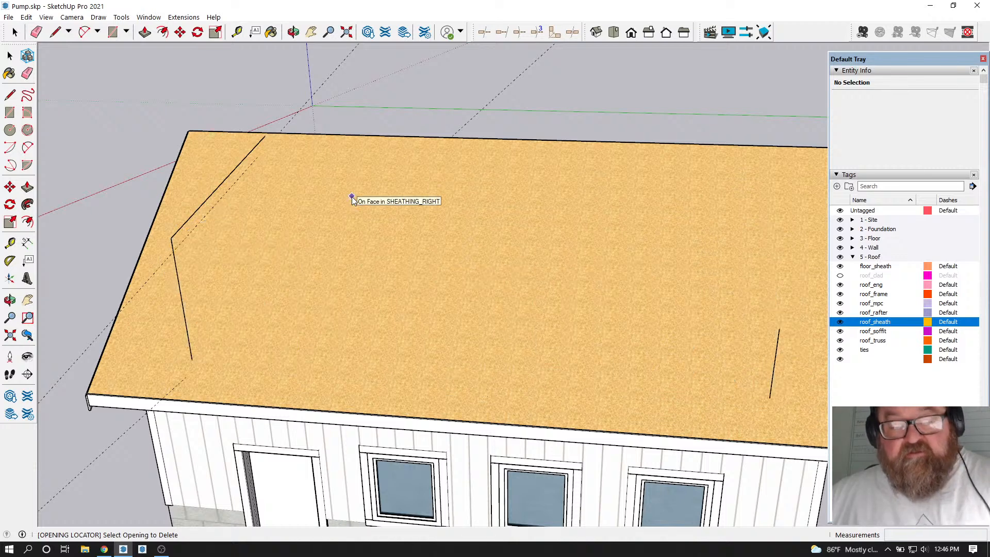
Start a Medeek Gable Dormer minor roof and pick the roof slope above the door and windows as main plane
left_click(184, 17)
mouse_move(217, 135)
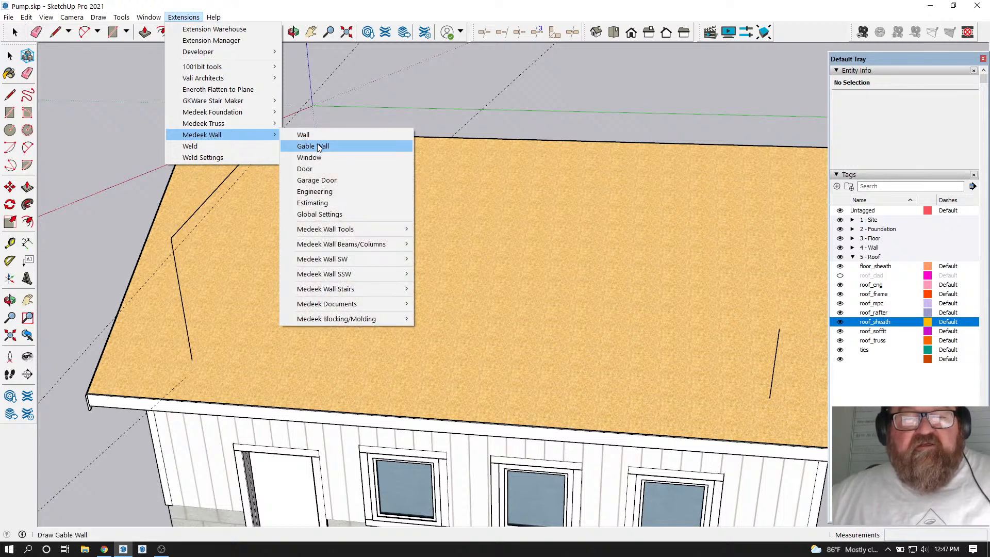
mouse_move(347, 233)
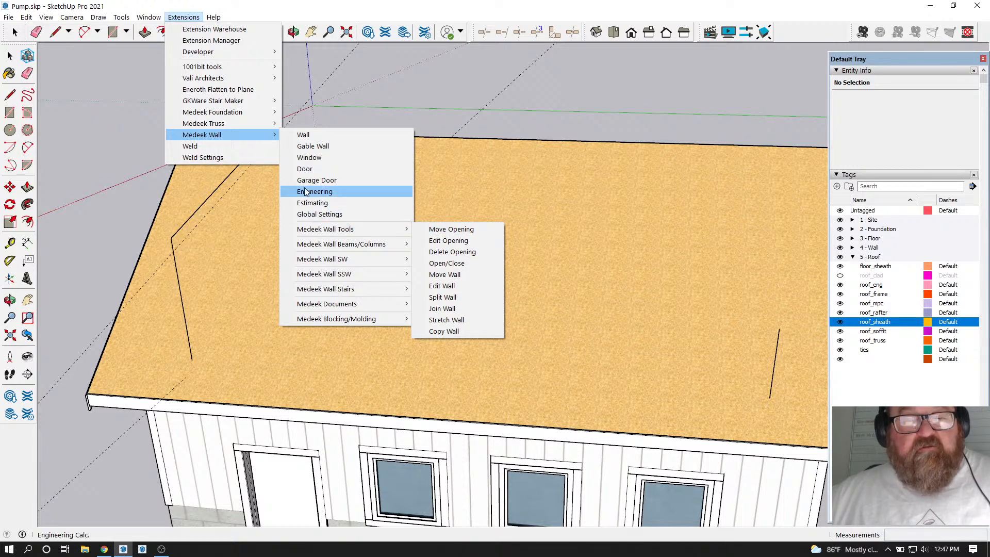
mouse_move(245, 128)
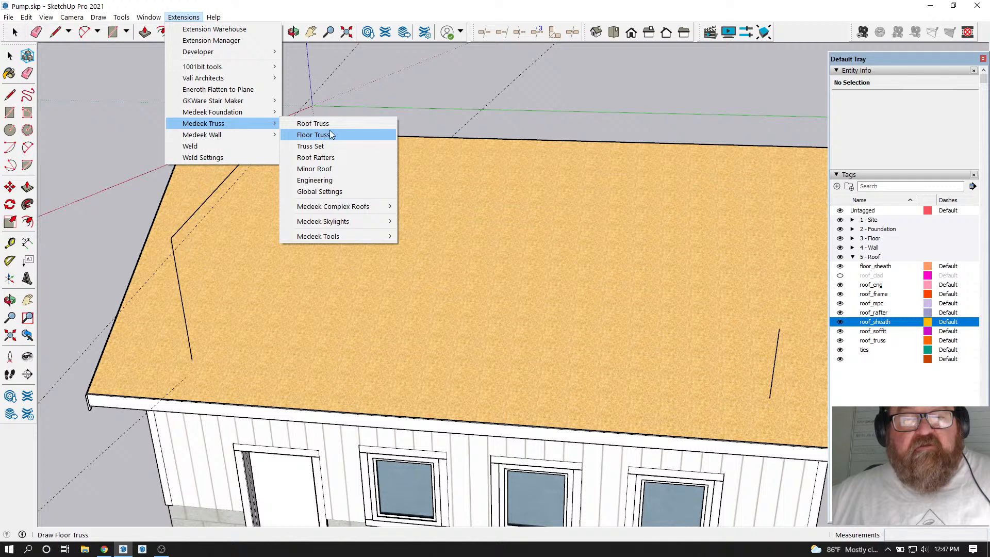
left_click(327, 170)
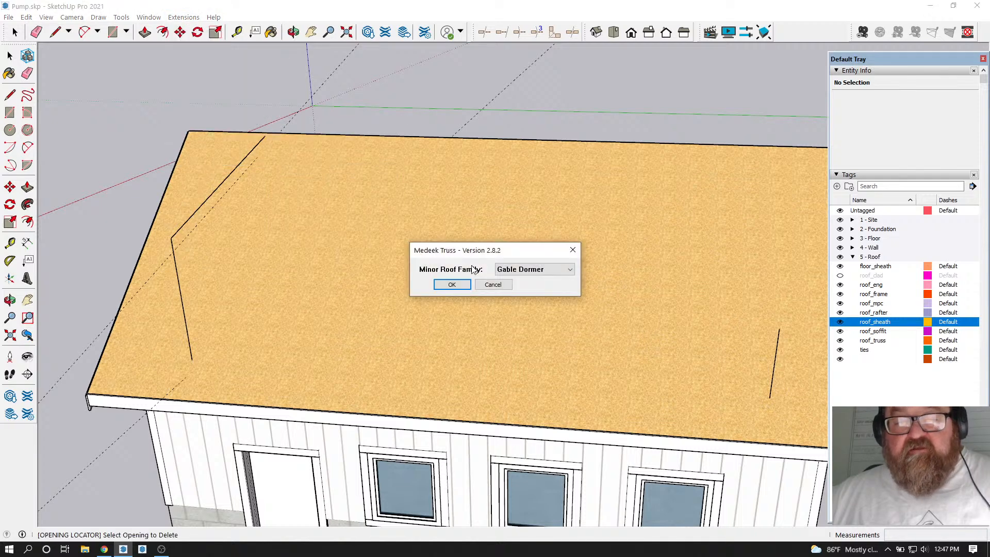
left_click(463, 284)
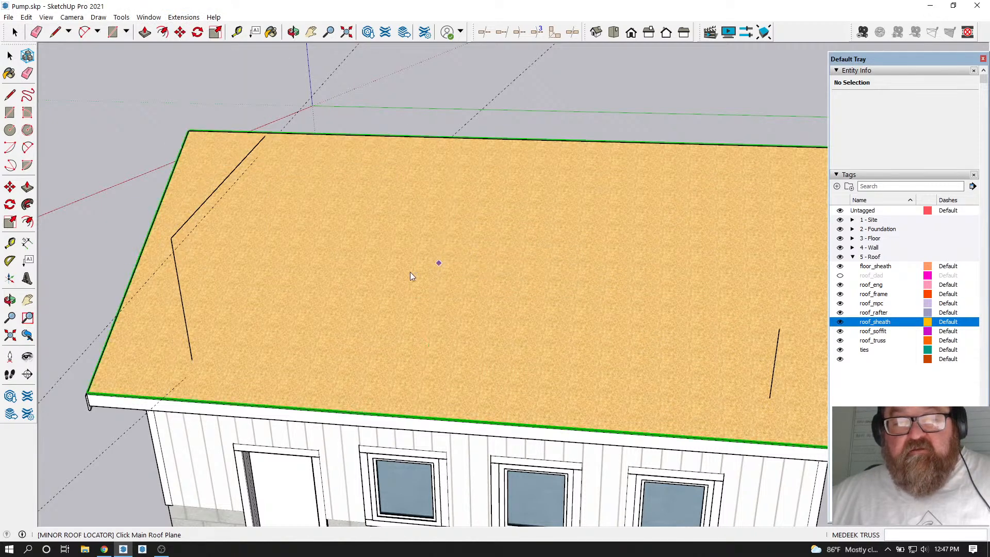
left_click(193, 365)
Place the dormer's front corners at the lower ends of the two vertical reference lines, about 19' 11" apart
scroll(193, 362, "down", 2)
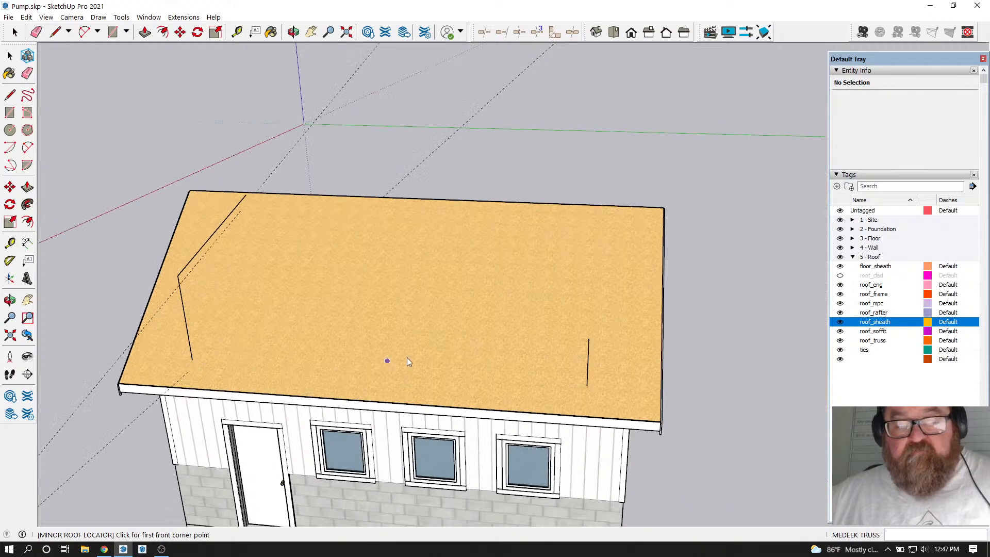
left_click(191, 360)
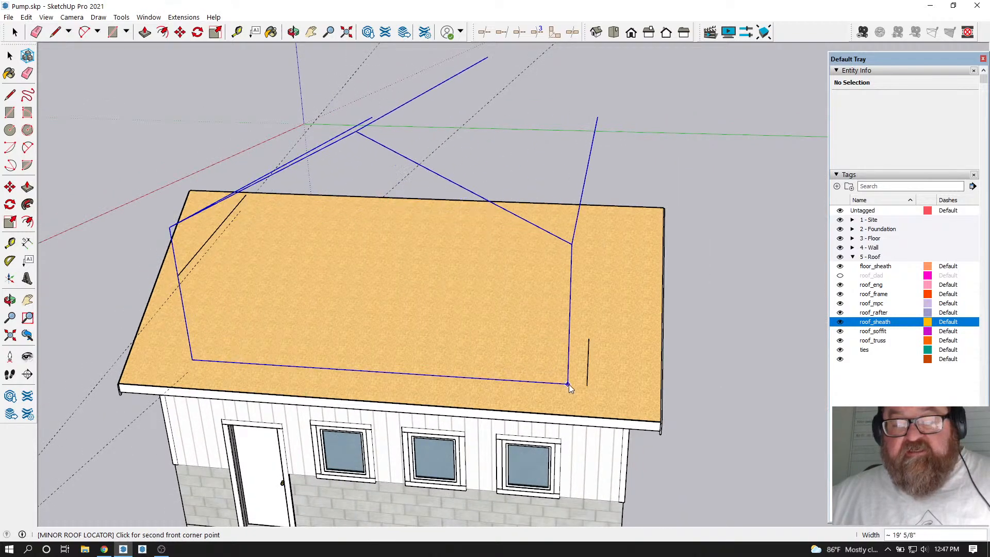
left_click(588, 385)
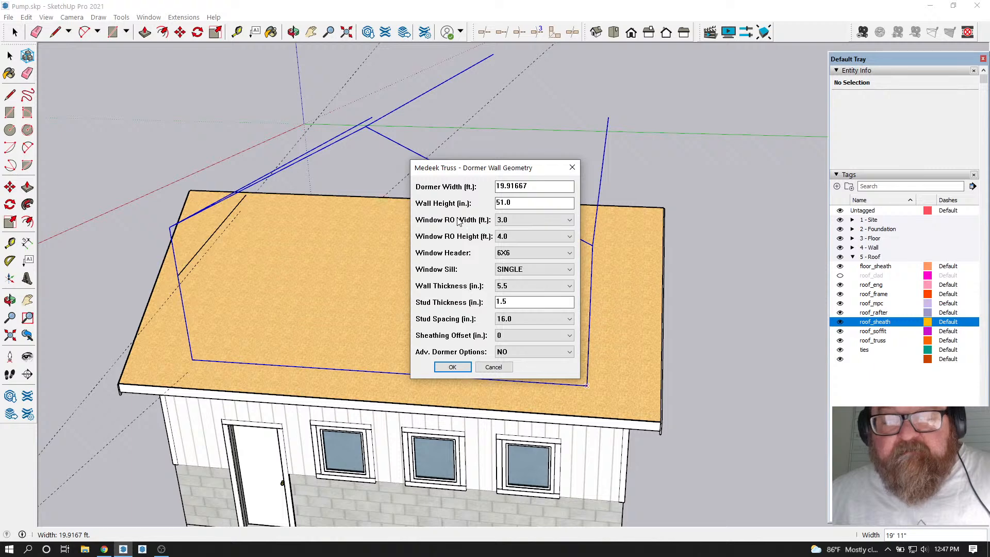
Set the advanced dormer options to YES, accept them with wall sheathing on, and generate the dormer
left_click(570, 220)
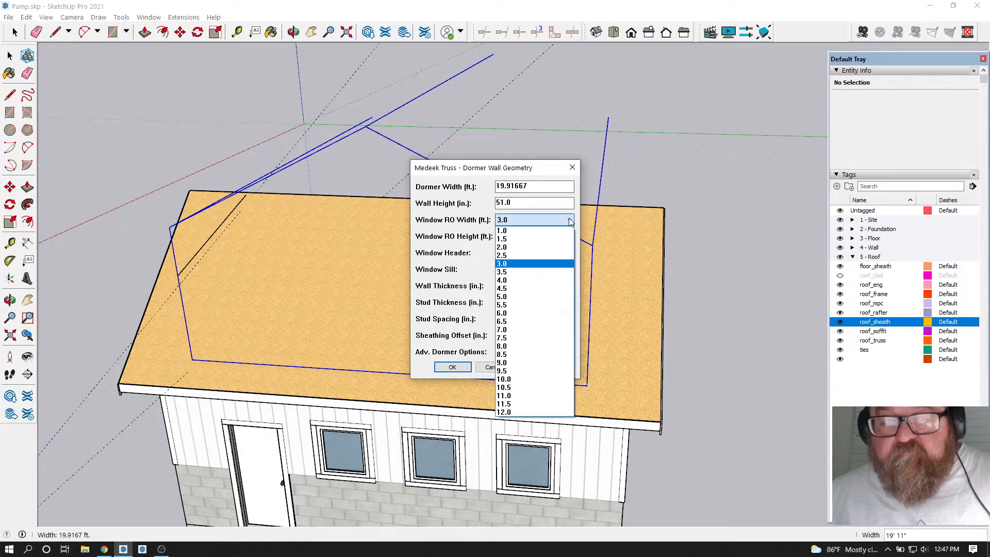
left_click(489, 170)
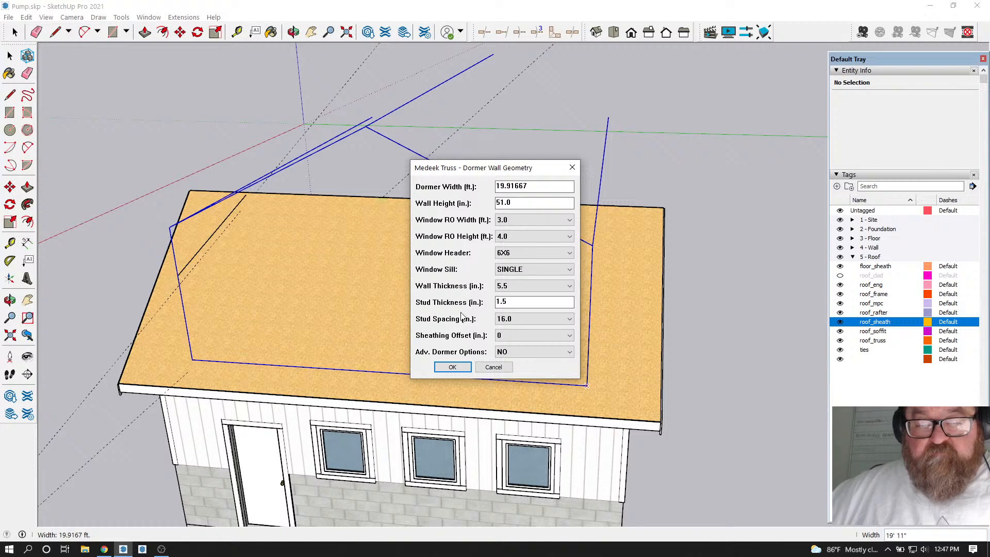
left_click(570, 355)
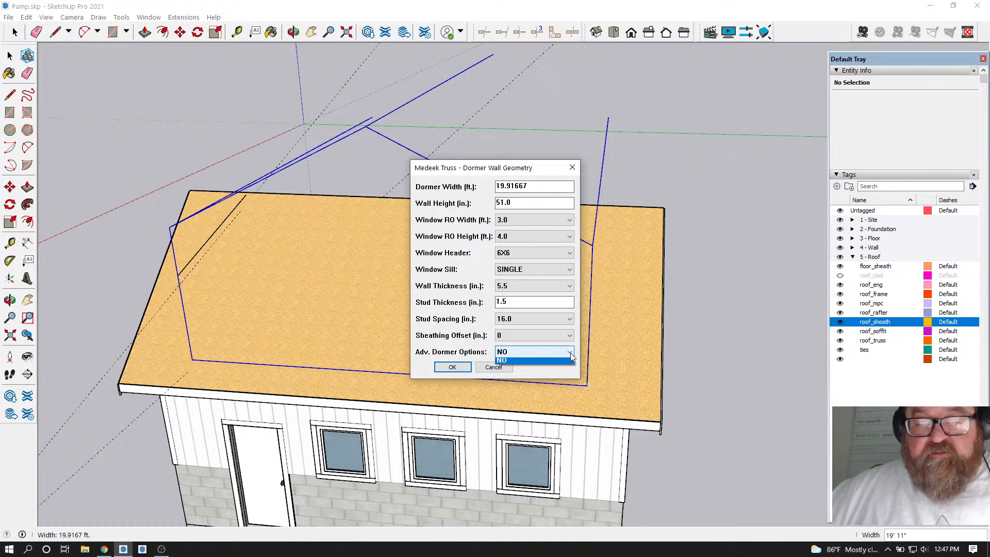
left_click(537, 365)
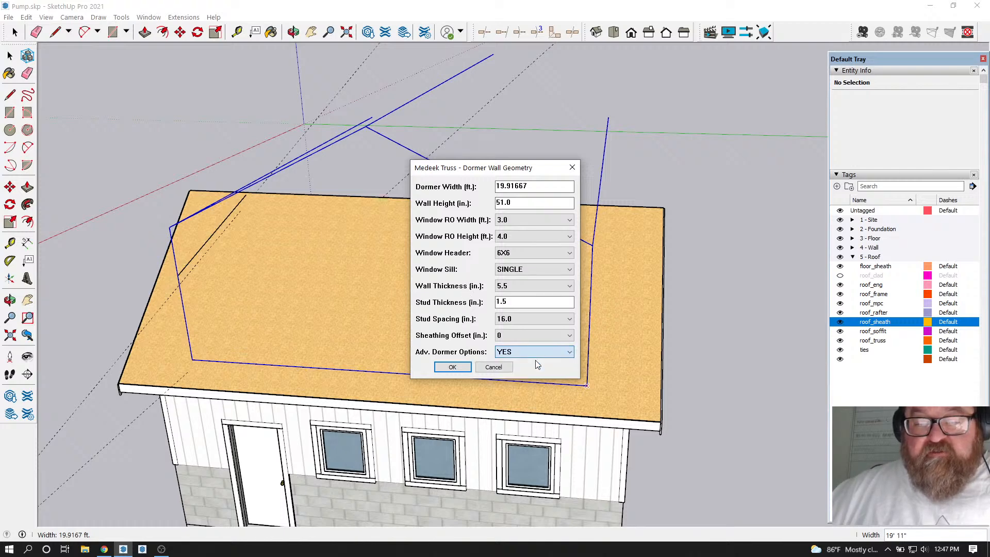
left_click(452, 367)
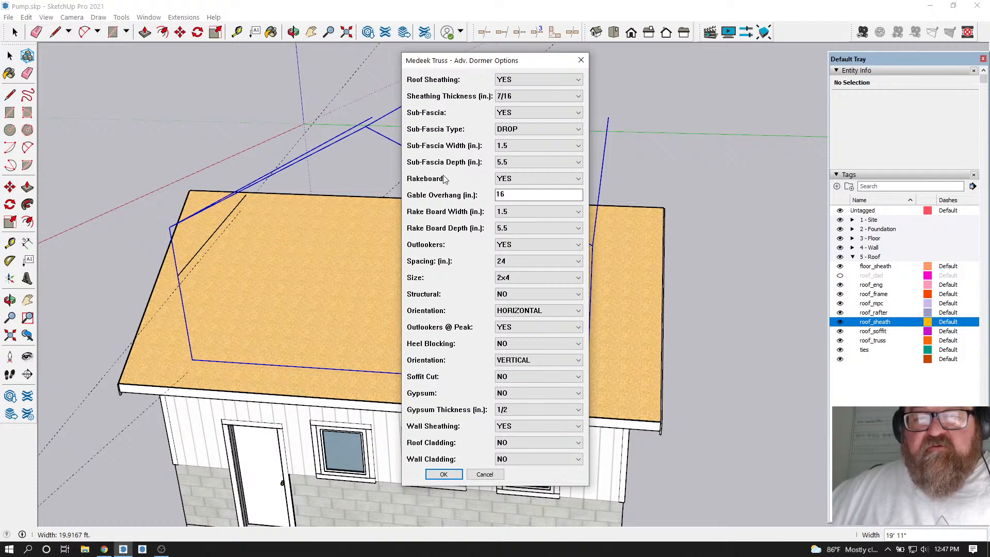
left_click(445, 473)
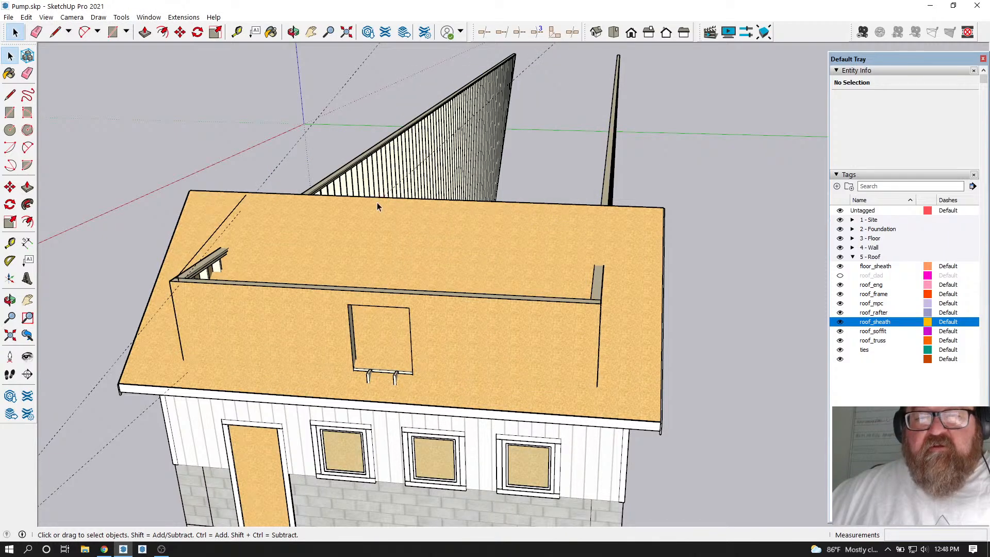
Examine the sheathed dormer walls around and below the building, and undo the generated dormer
left_click(293, 32)
left_click_drag(610, 258, 345, 369)
scroll(361, 310, "up", 6)
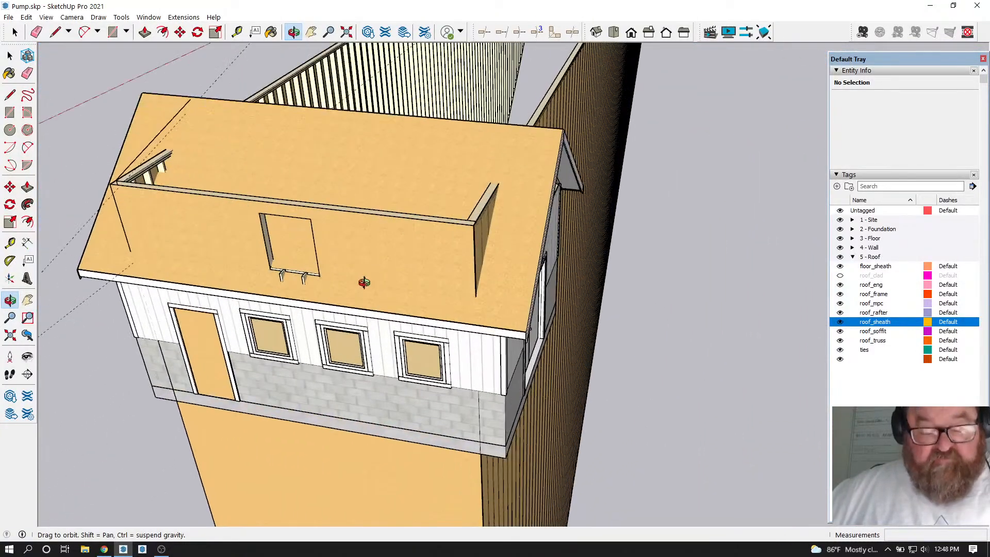
left_click_drag(472, 321, 381, 279)
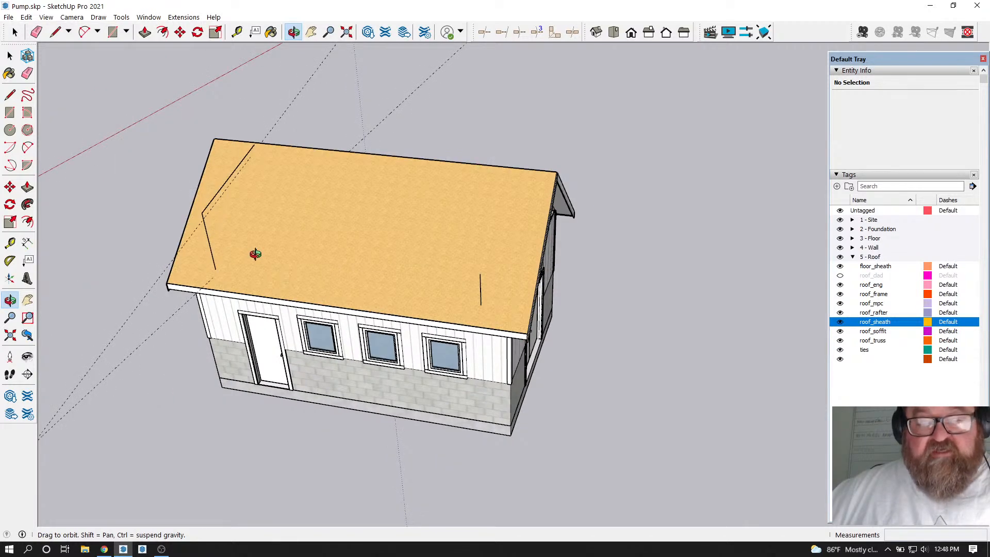
Temporarily hide the roof sheathing and soffit to inspect the rafters, and make both visible again
key("space")
key("Down")
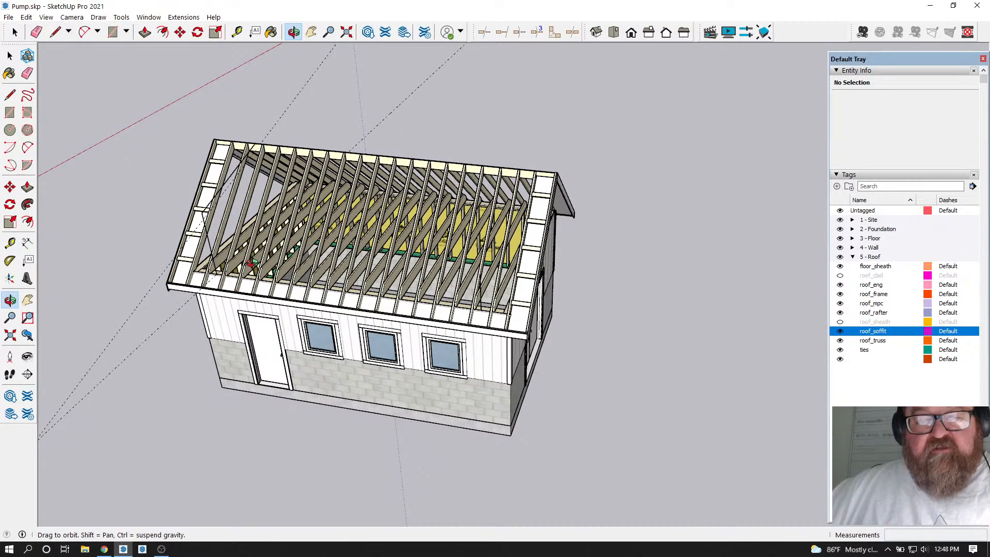
left_click(841, 332)
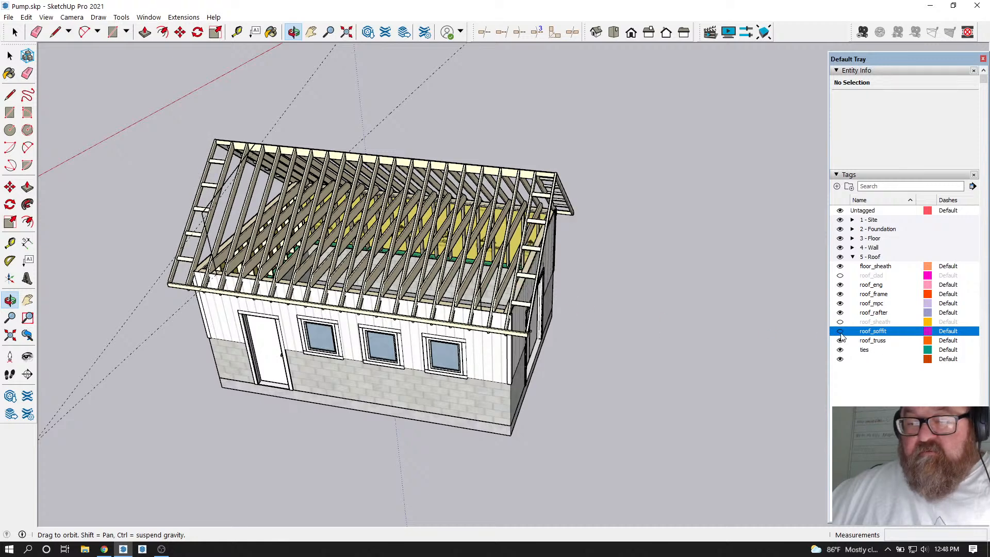
left_click(841, 332)
key("Up")
key("space")
scroll(325, 258, "up", 4)
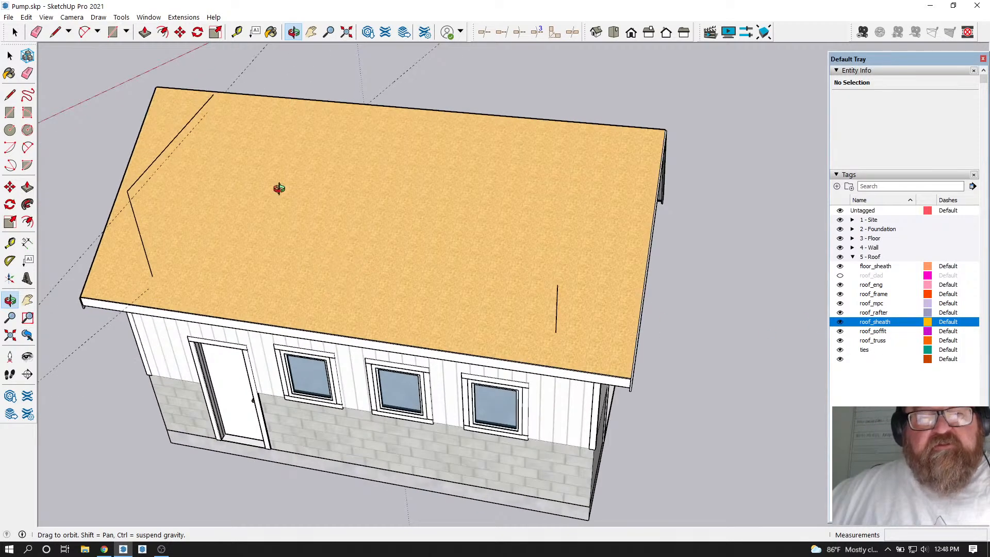
Start a Gable Dormer minor roof on the front slope, with corners at the reference lines' lower ends, about 19' 11" apart
left_click_drag(258, 205, 328, 210)
left_click(184, 17)
mouse_move(205, 140)
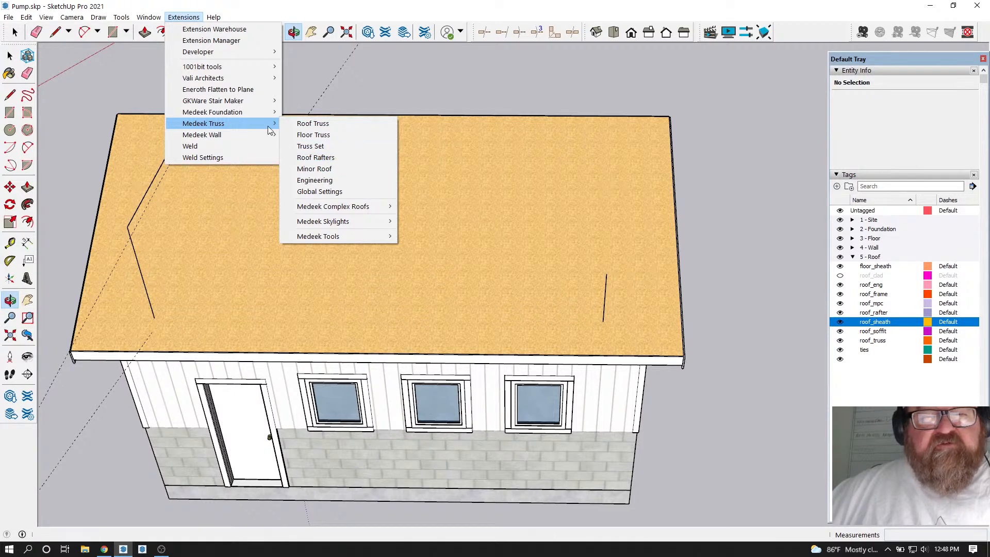
left_click(315, 168)
left_click(459, 283)
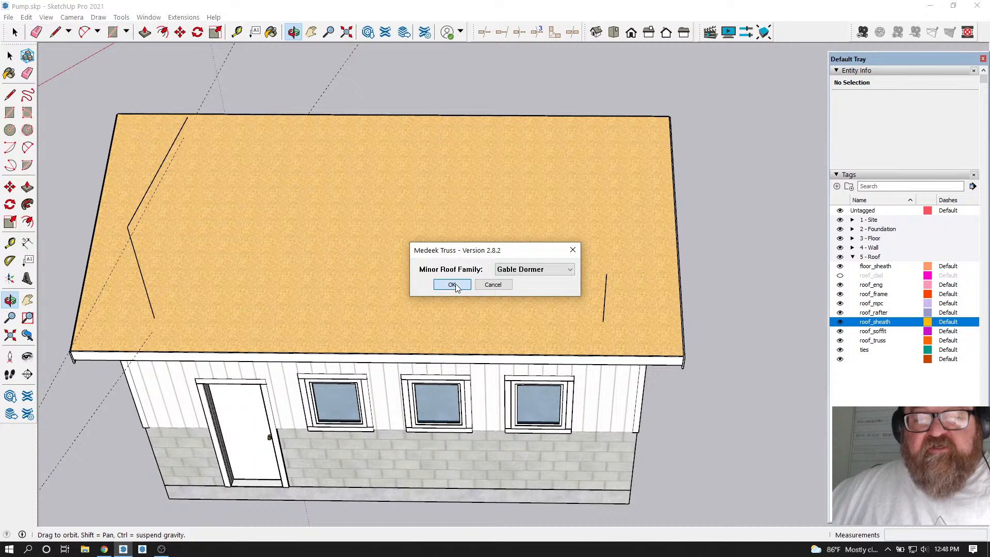
left_click(166, 309)
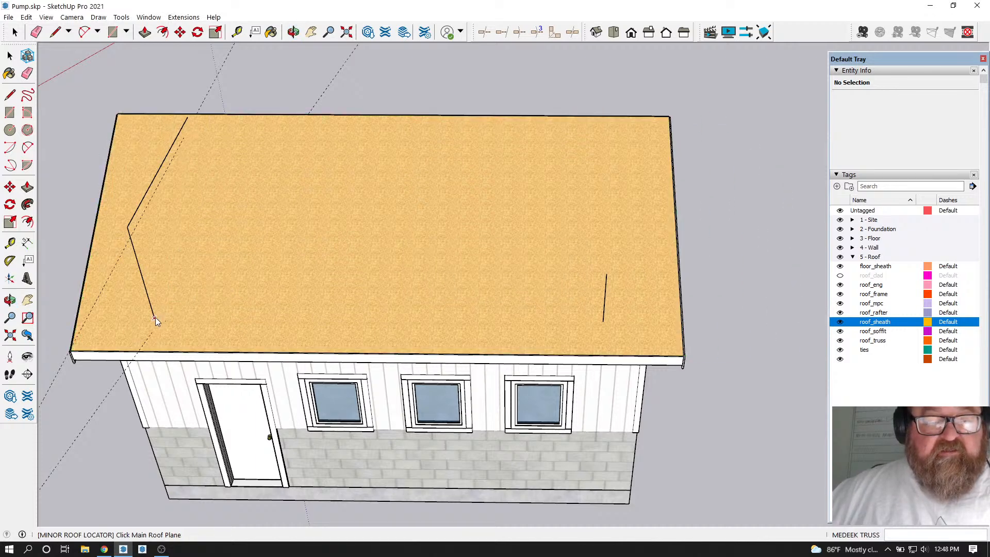
left_click(155, 320)
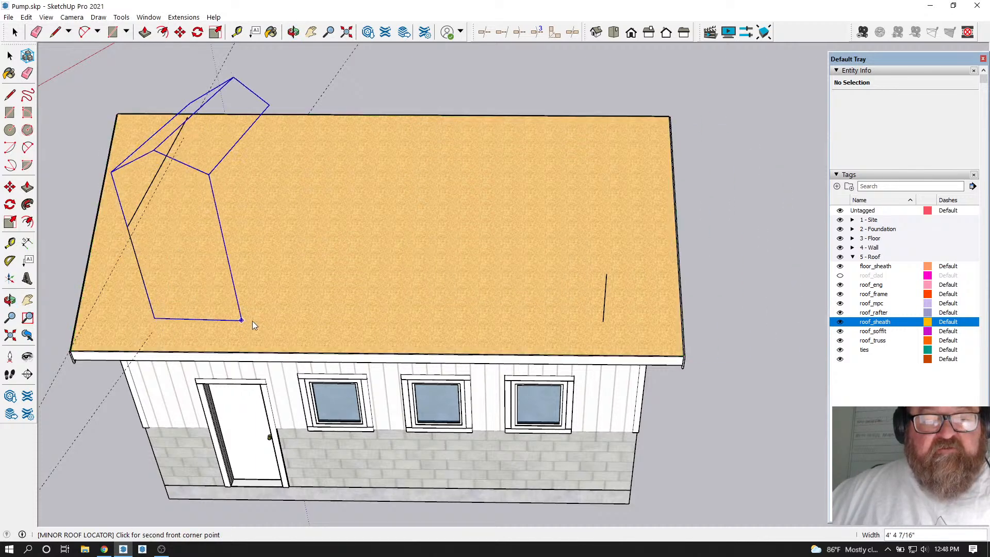
left_click(602, 322)
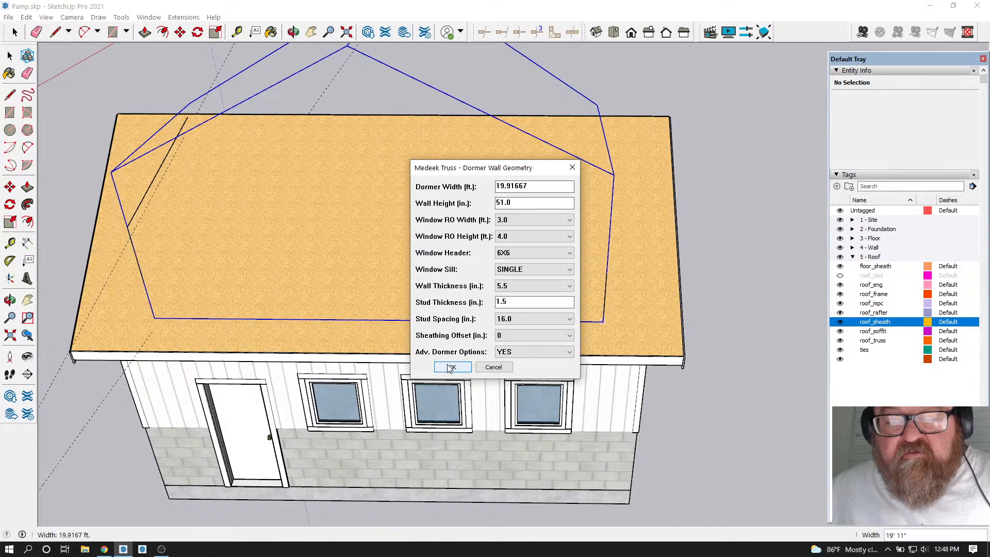
Set the advanced dormer options to NO and generate the wall framing with a 51 in wall height
left_click(569, 352)
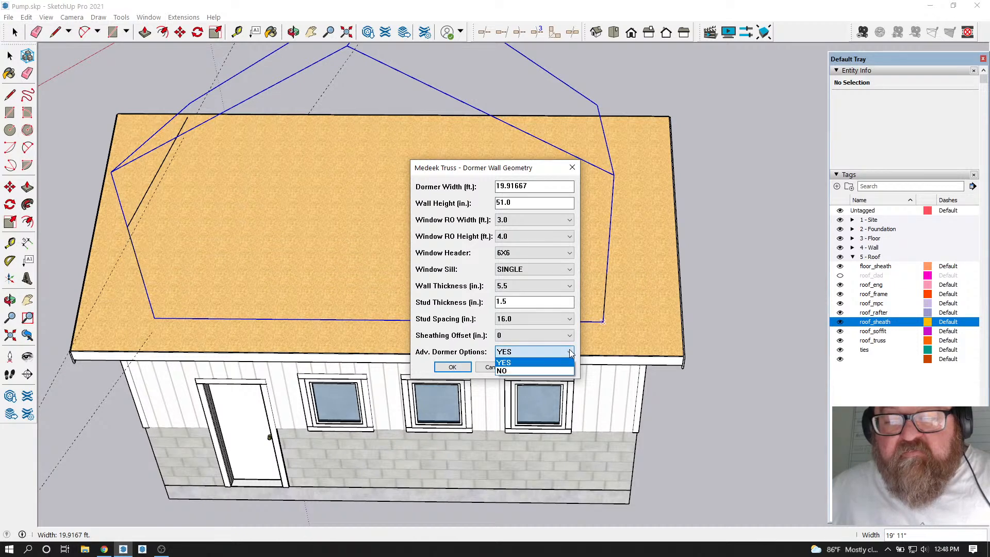
left_click(539, 370)
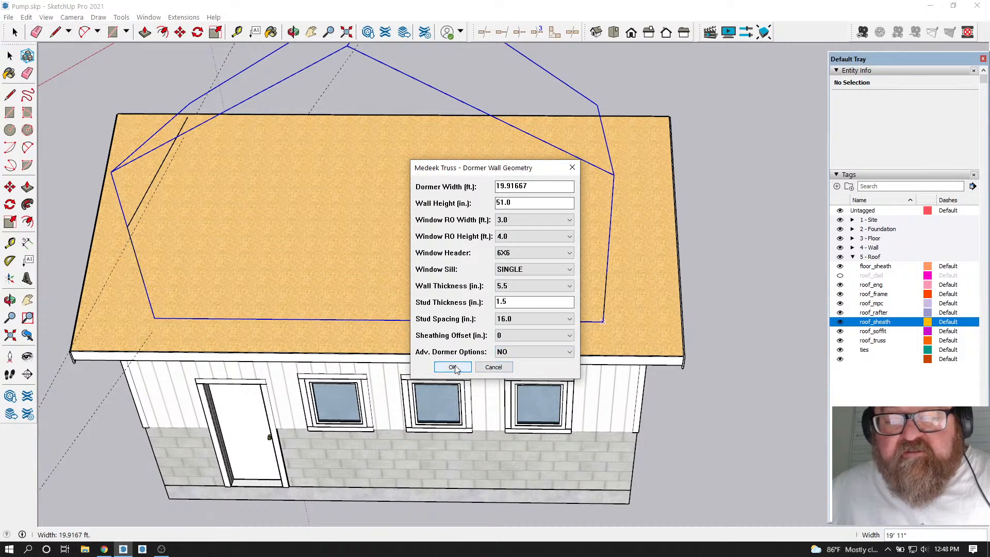
left_click(454, 365)
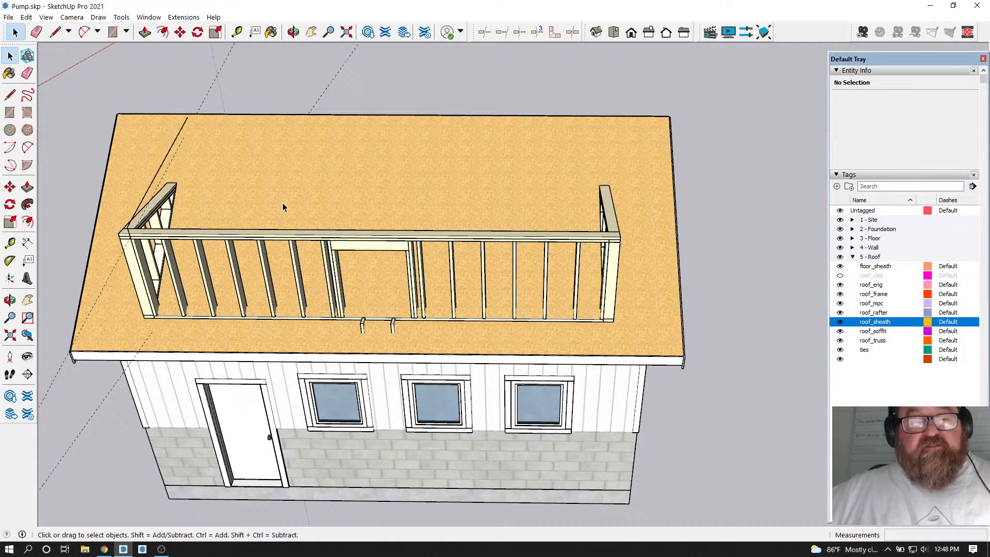
Explode the gable dormer assembly group to release the dormer wall component
scroll(411, 205, "down", 1)
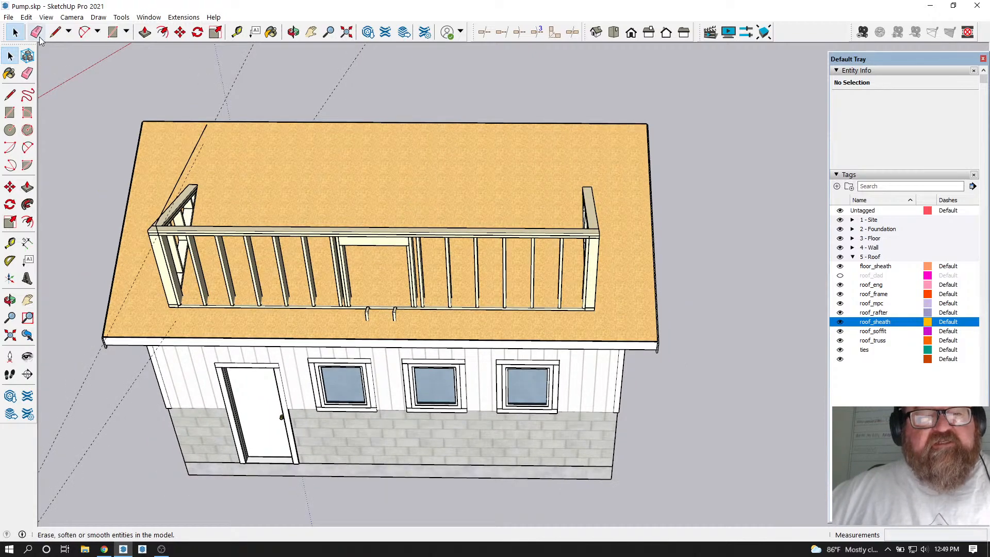
scroll(268, 223, "up", 1)
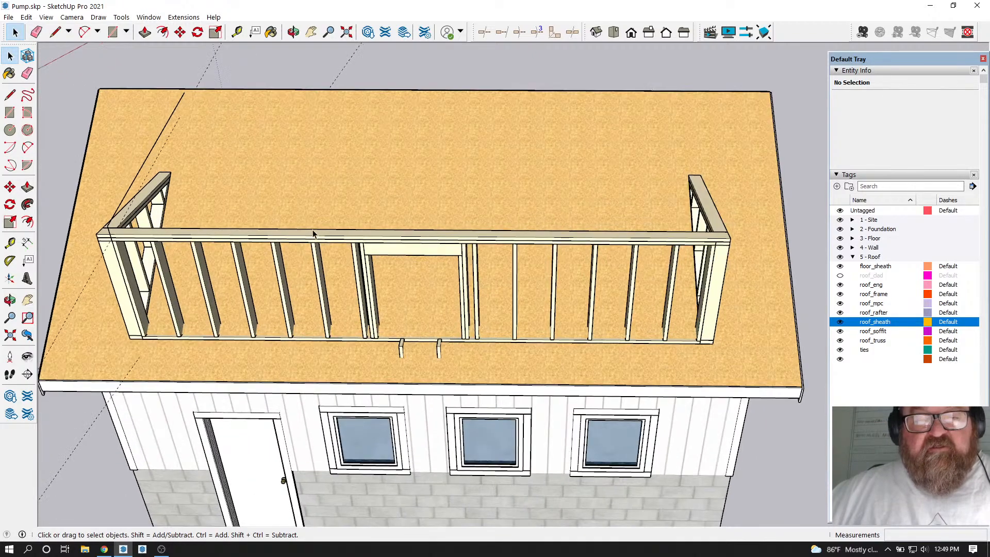
scroll(303, 252, "up", 2)
left_click(408, 249)
scroll(425, 242, "down", 1)
right_click(442, 242)
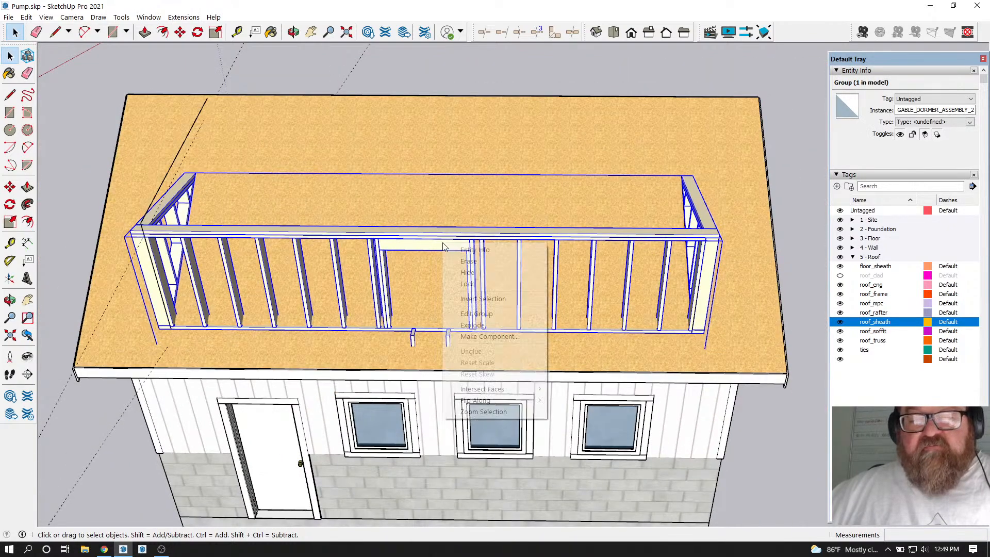
left_click(493, 326)
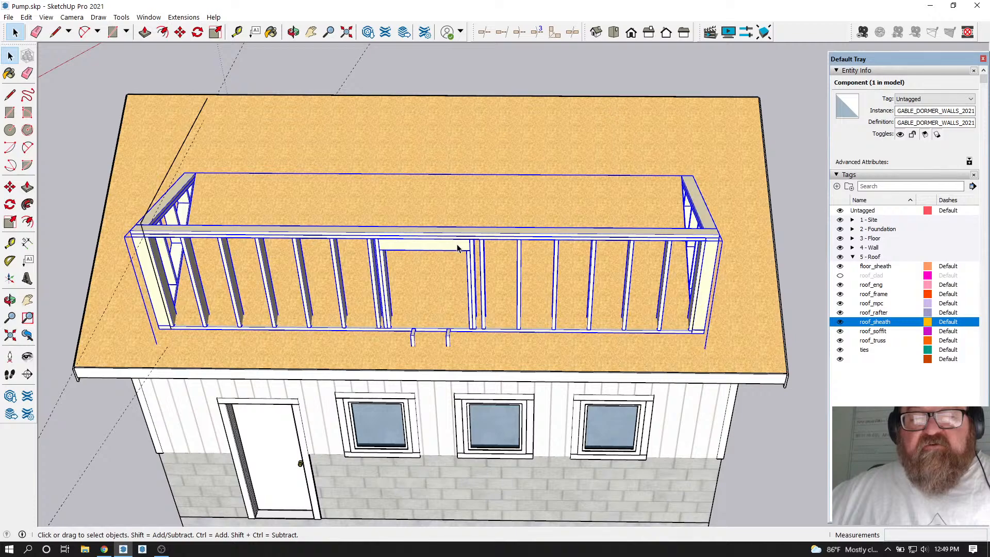
Explode the gable dormer walls component into its individual framing members
left_click(360, 100)
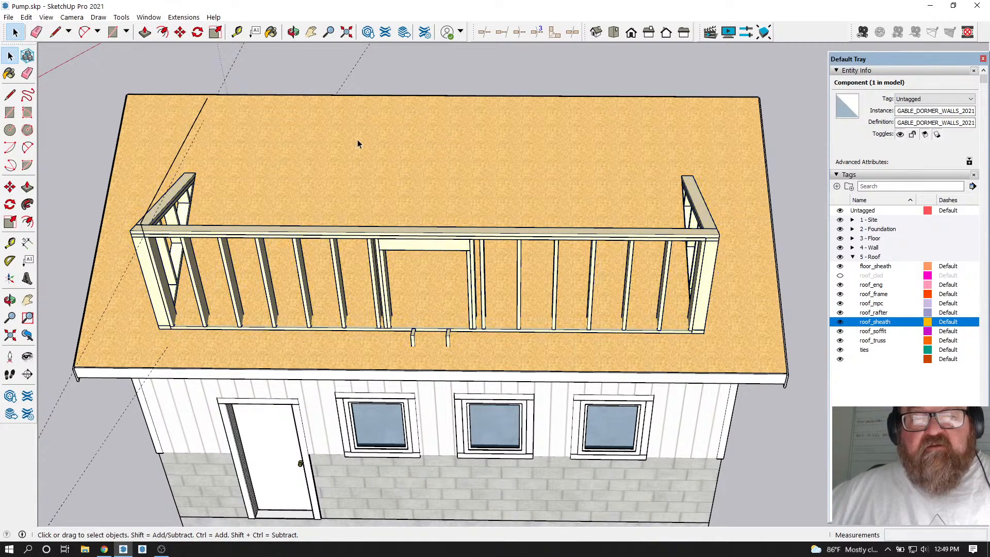
left_click(359, 237)
right_click(359, 236)
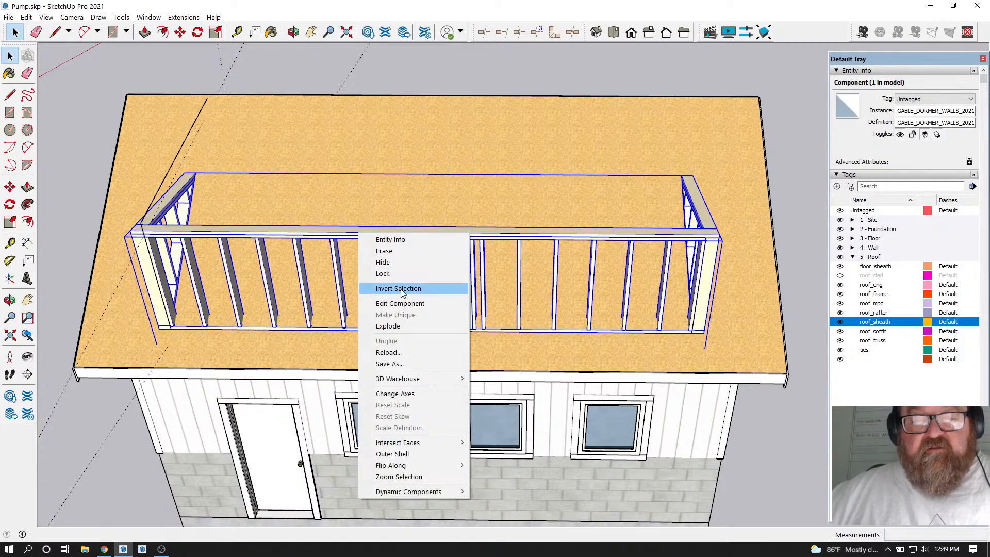
left_click(406, 326)
Delete the header and both trimmer studs from the window opening in the dormer's front wall
left_click(394, 248)
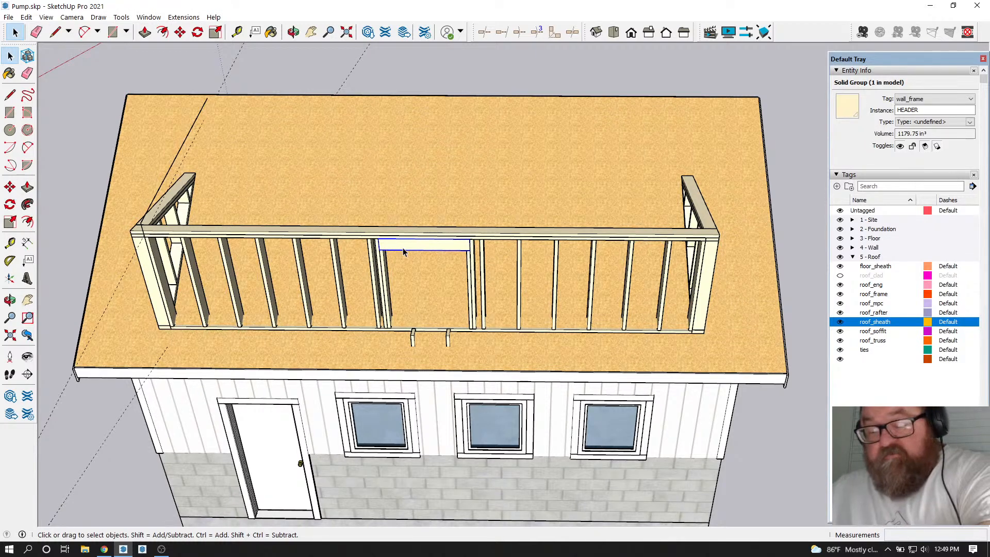
key("Delete")
left_click(387, 266)
key("Delete")
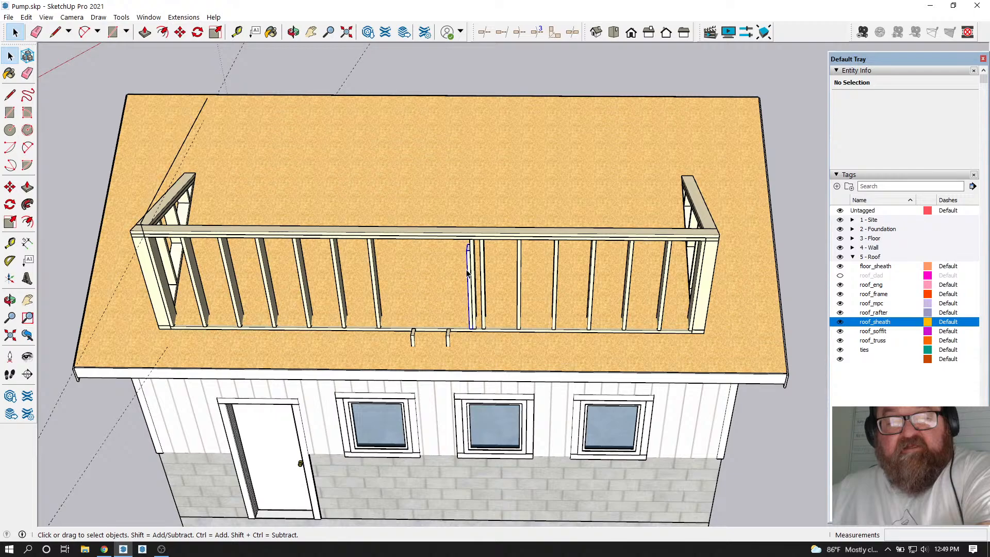
key("Delete")
Hide the 5 - Roof tag folder and delete the two short cripple studs below the dormer's front wall
scroll(434, 348, "up", 3)
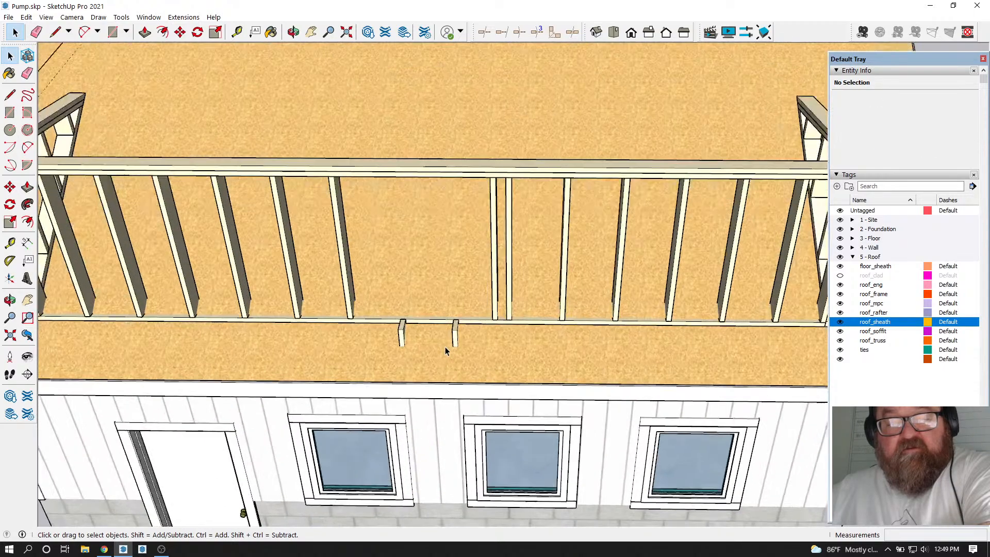
key("o")
left_click_drag(548, 280, 555, 320)
left_click_drag(482, 299, 665, 320)
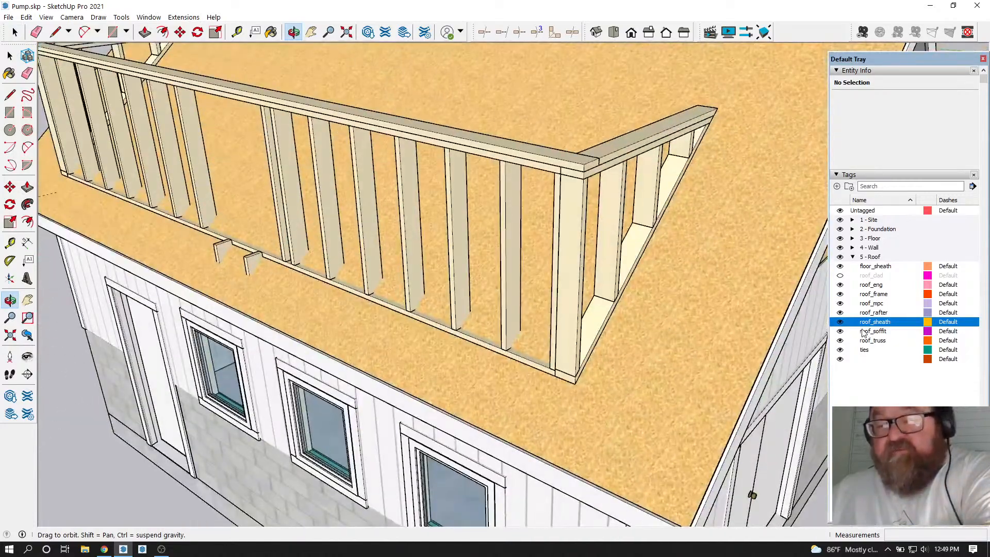
left_click(840, 257)
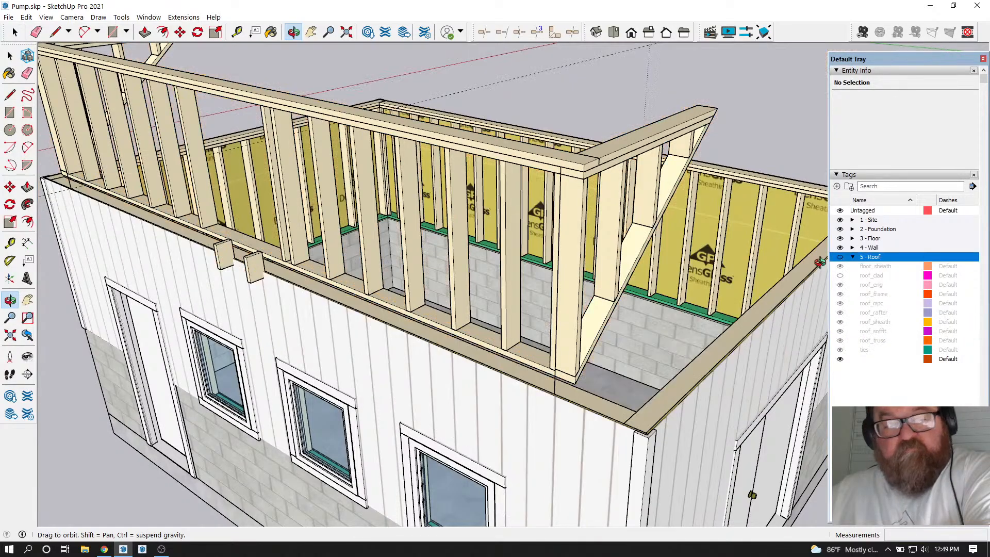
scroll(216, 255, "up", 4)
left_click_drag(257, 235, 382, 340)
left_click(14, 32)
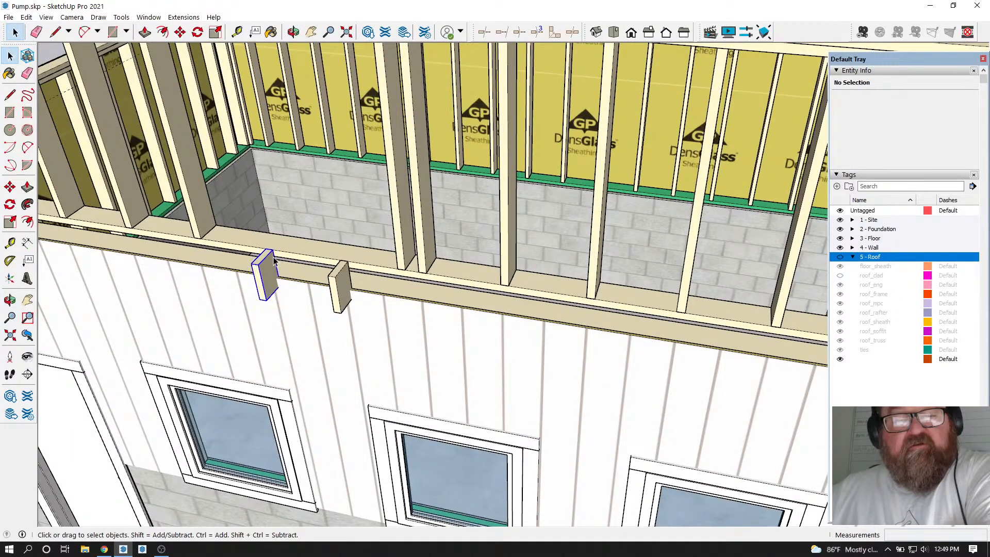
key("Delete")
left_click(345, 282)
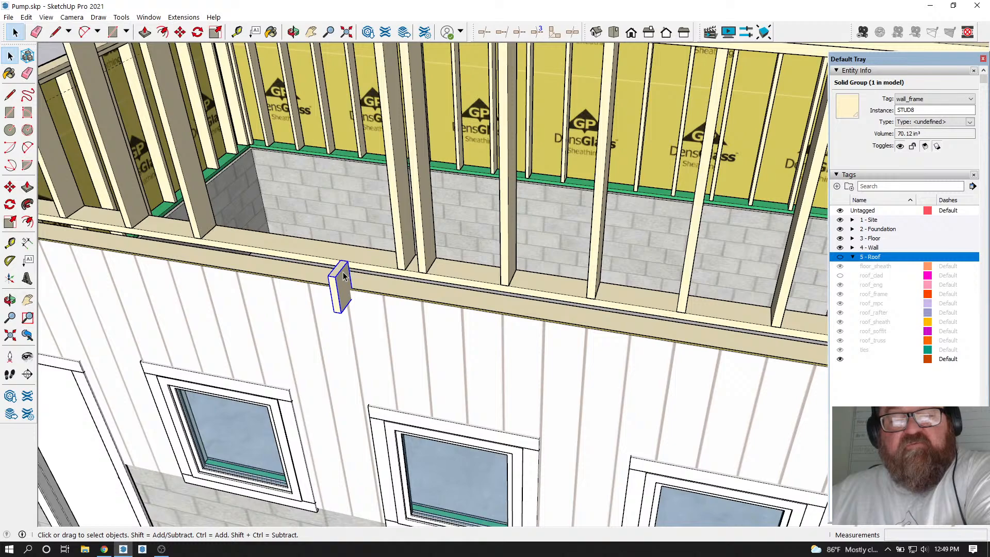
key("Delete")
Examine how the dormer wall framing sits on the building, with the roof shown and with it hidden
scroll(343, 305, "down", 5)
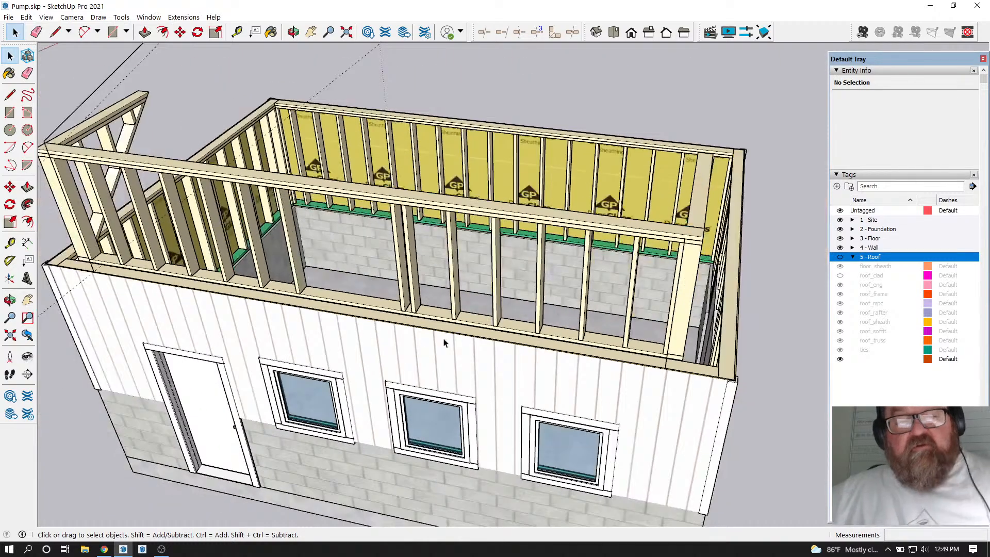
scroll(745, 342, "up", 4)
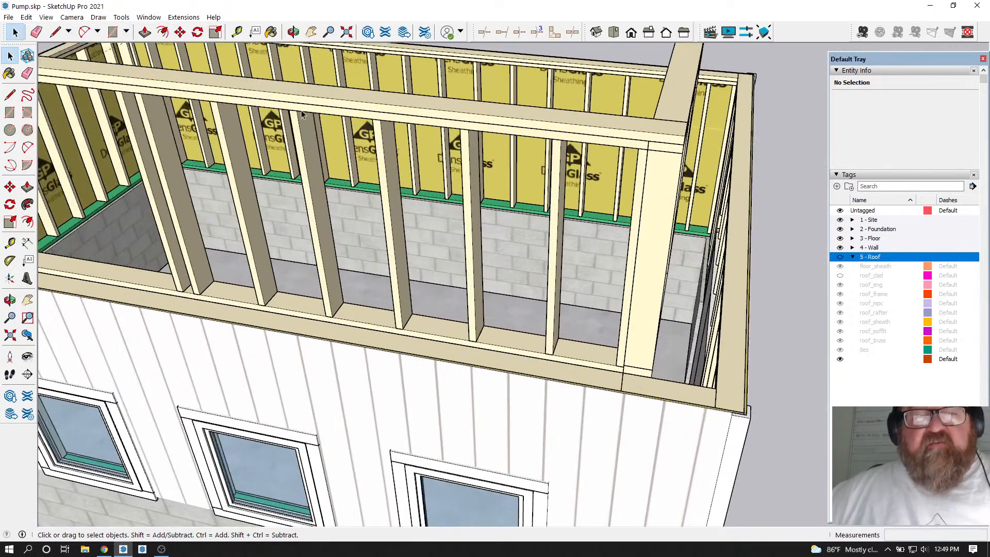
middle_click_drag(289, 50, 508, 414)
middle_click_drag(648, 400, 656, 423)
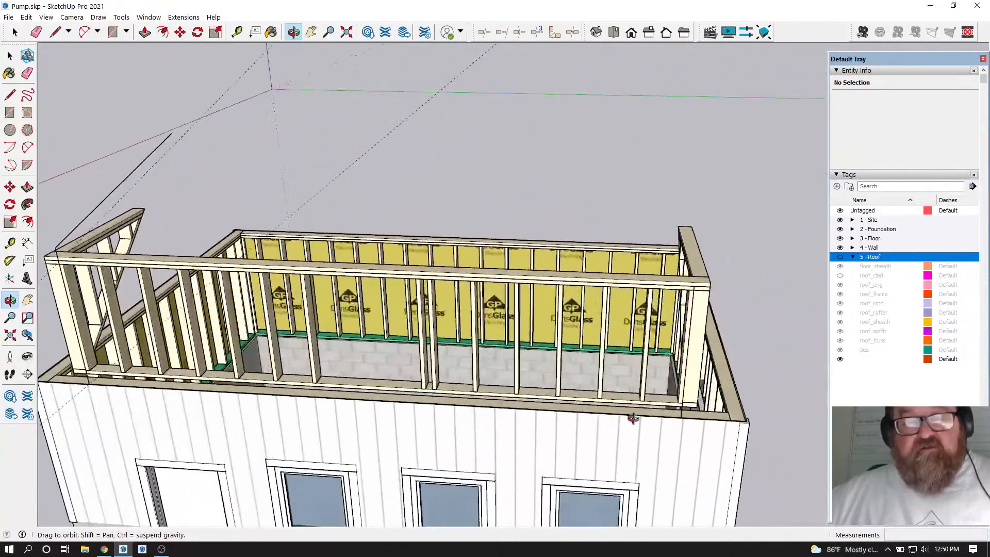
left_click_drag(448, 387, 499, 397)
left_click_drag(567, 421, 771, 333)
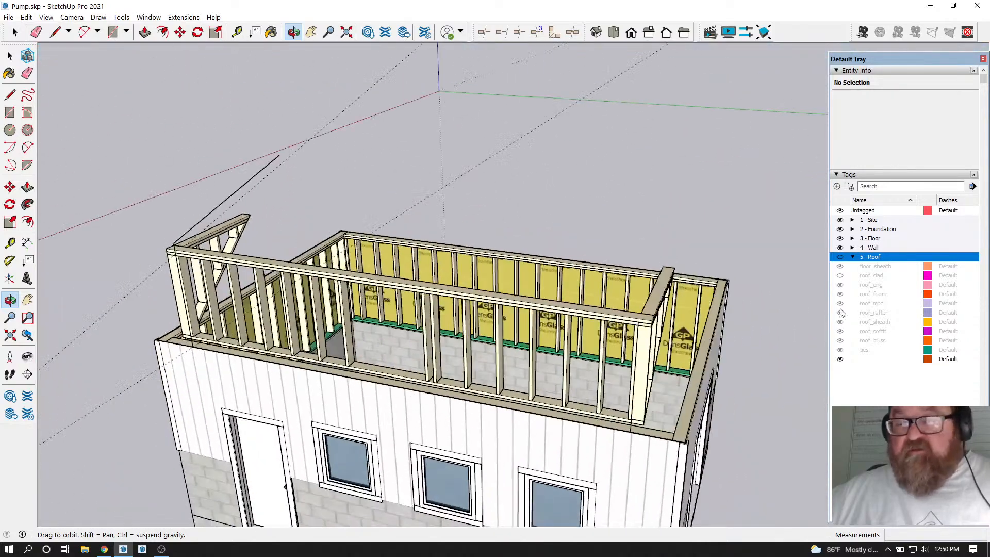
left_click(840, 257)
left_click_drag(651, 399, 417, 364)
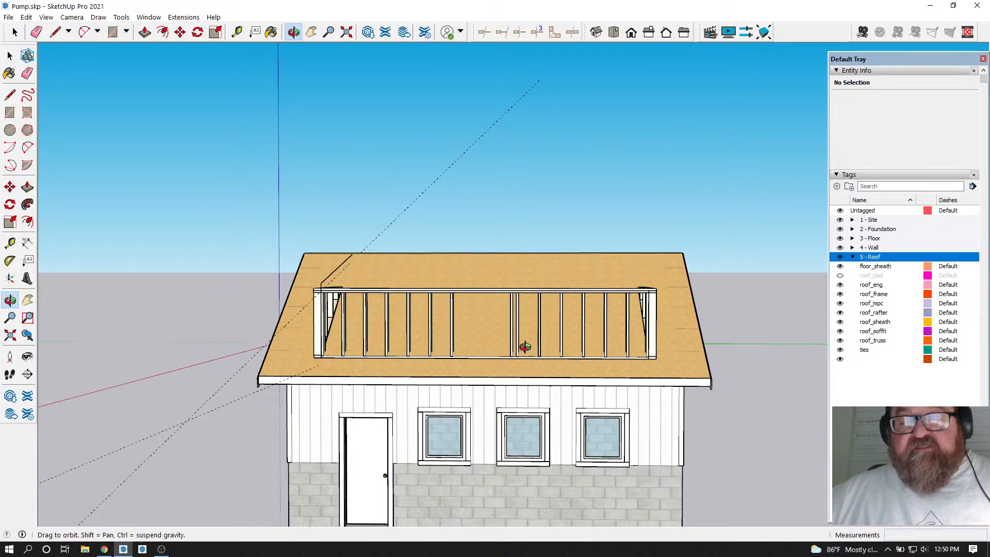
left_click_drag(614, 342, 616, 394)
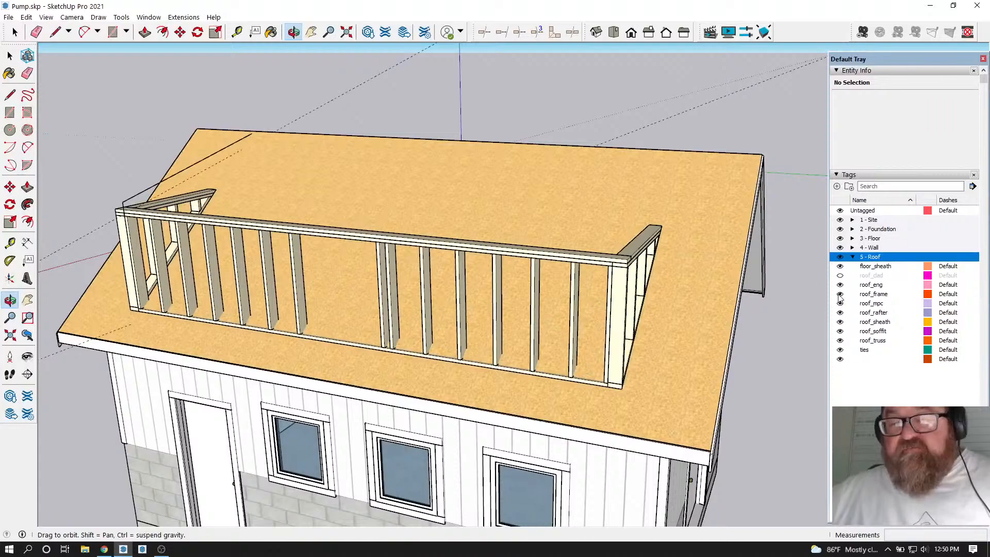
left_click_drag(564, 329, 602, 352)
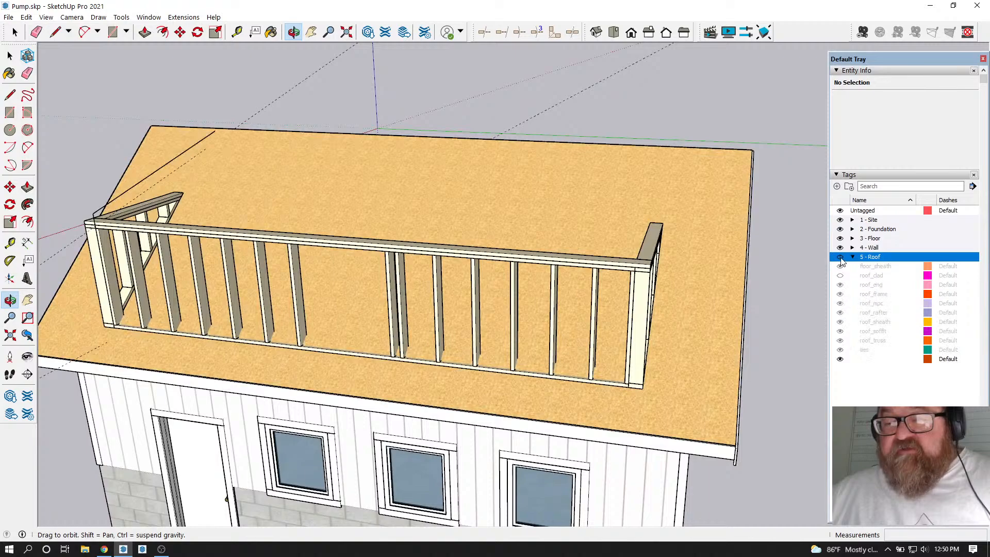
left_click(840, 257)
left_click_drag(721, 302, 630, 363)
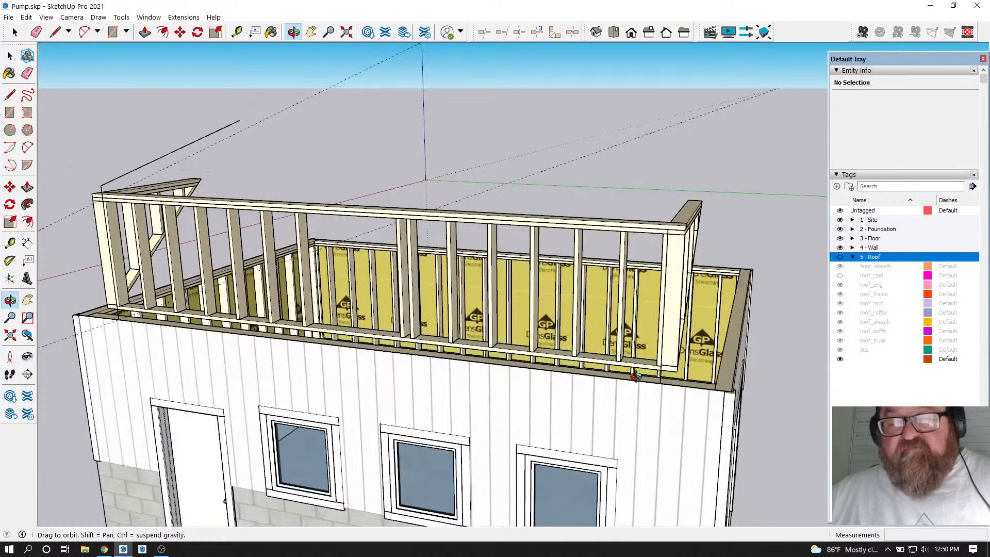
left_click_drag(660, 317, 574, 386)
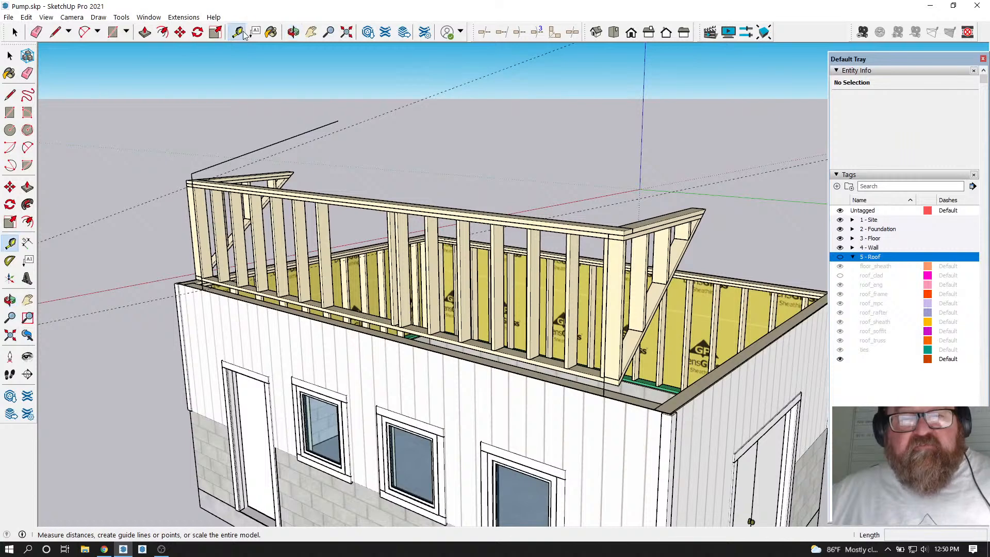
Measure the vertical distance from the top of the dormer's front wall down to the main wall's top plate
left_click(236, 32)
scroll(564, 186, "up", 5)
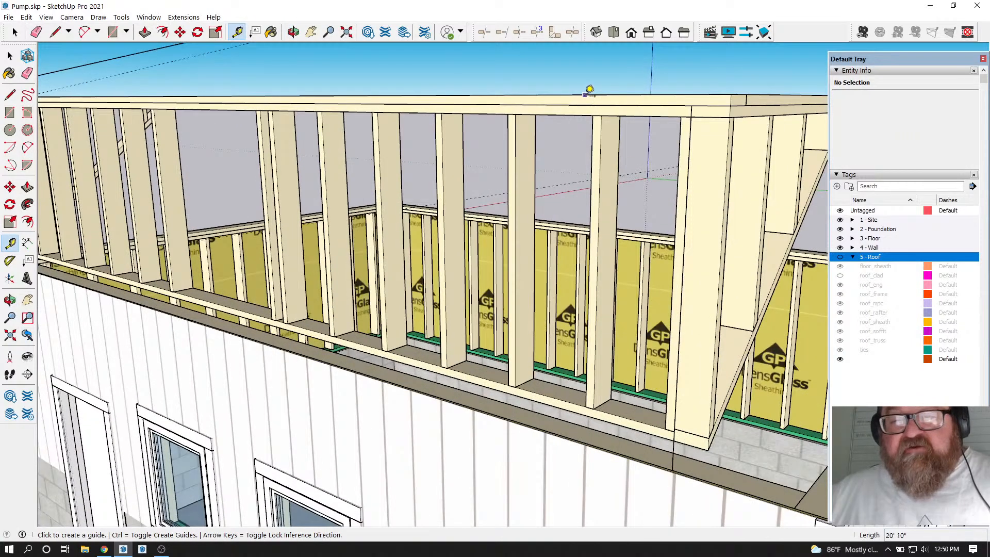
left_click(587, 95)
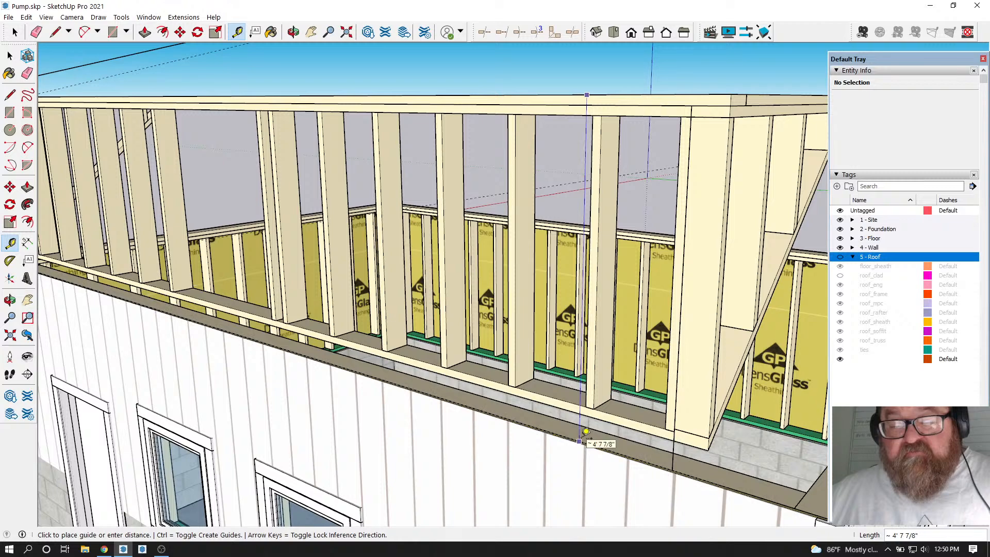
left_click(586, 431)
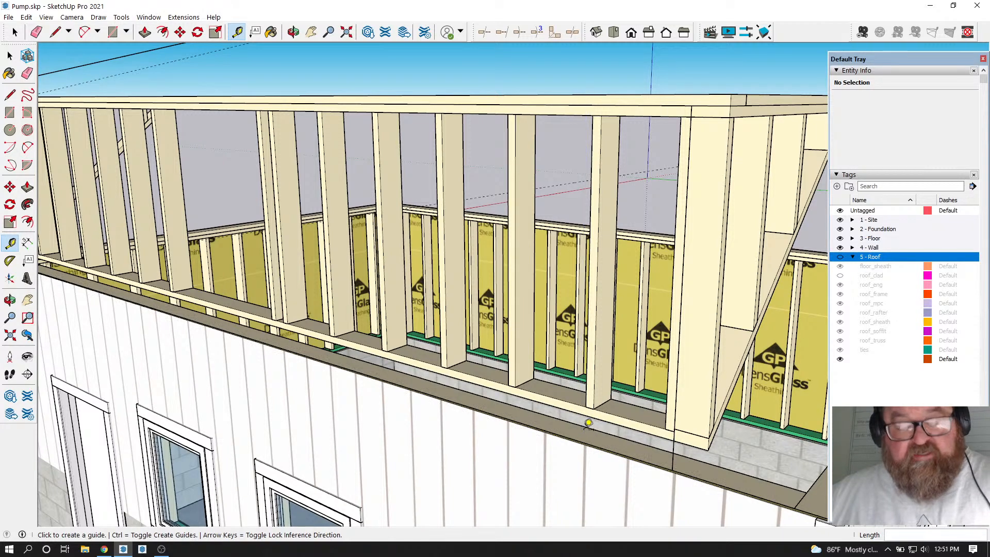
scroll(408, 234, "down", 3)
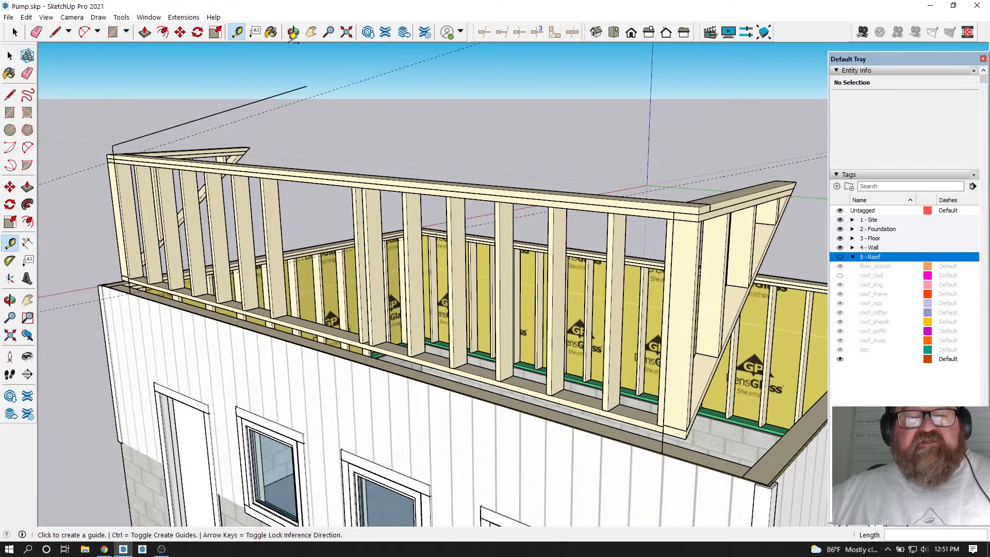
Delete the upper top plate of the dormer's front wall
left_click(293, 32)
left_click_drag(392, 196, 534, 205)
left_click_drag(456, 220, 457, 242)
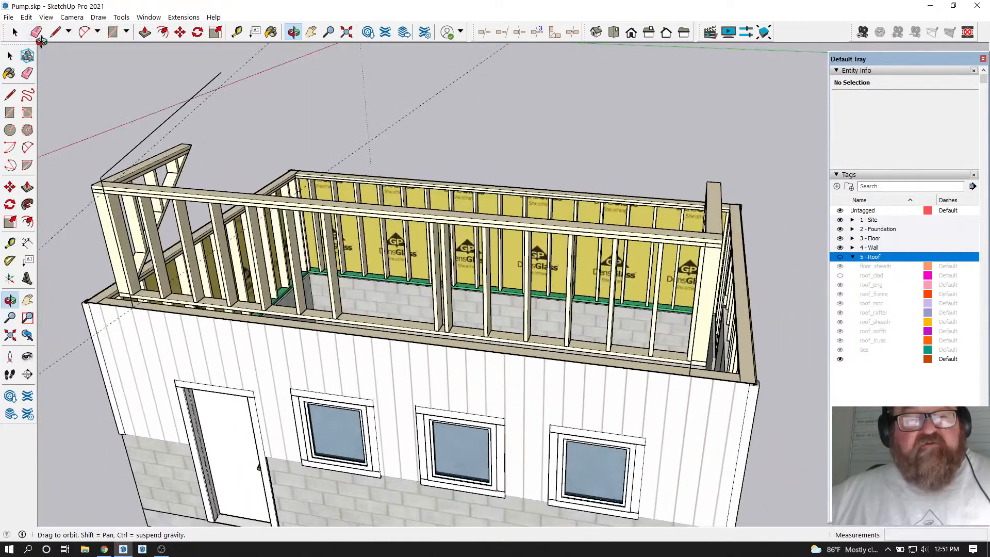
left_click(15, 32)
left_click(203, 195)
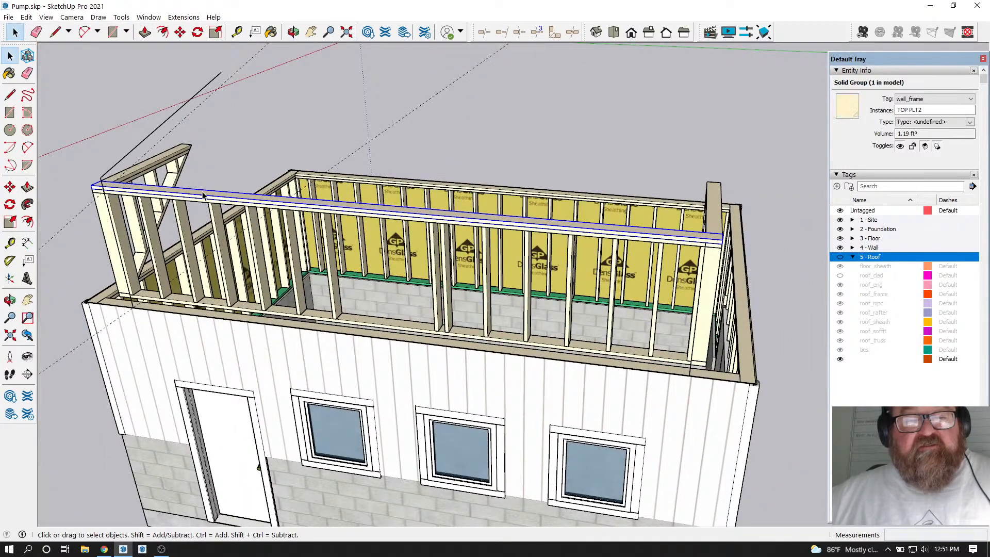
key("Escape")
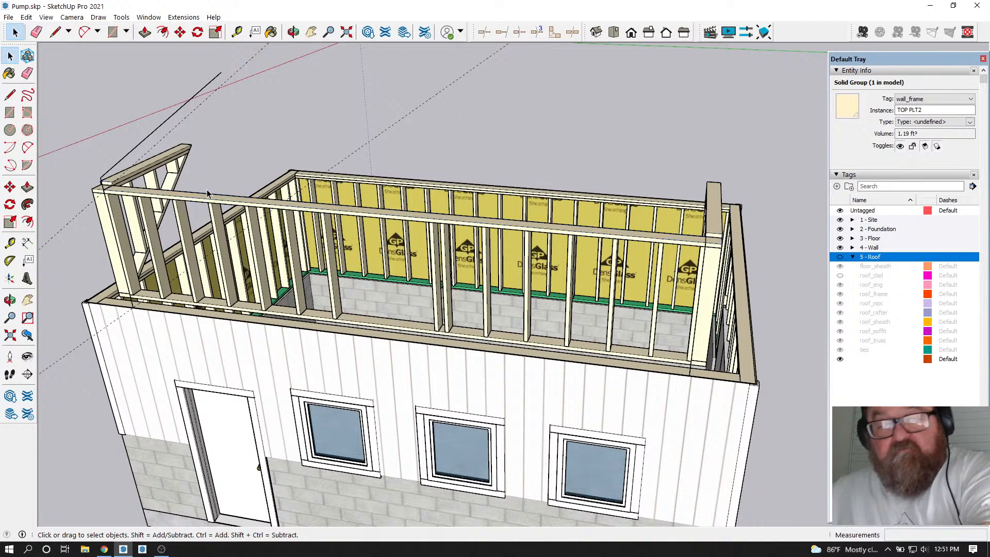
Delete the raised front wall's top plate, its studs above and beside the door, and its bottom plate
left_click(194, 200)
key("Delete")
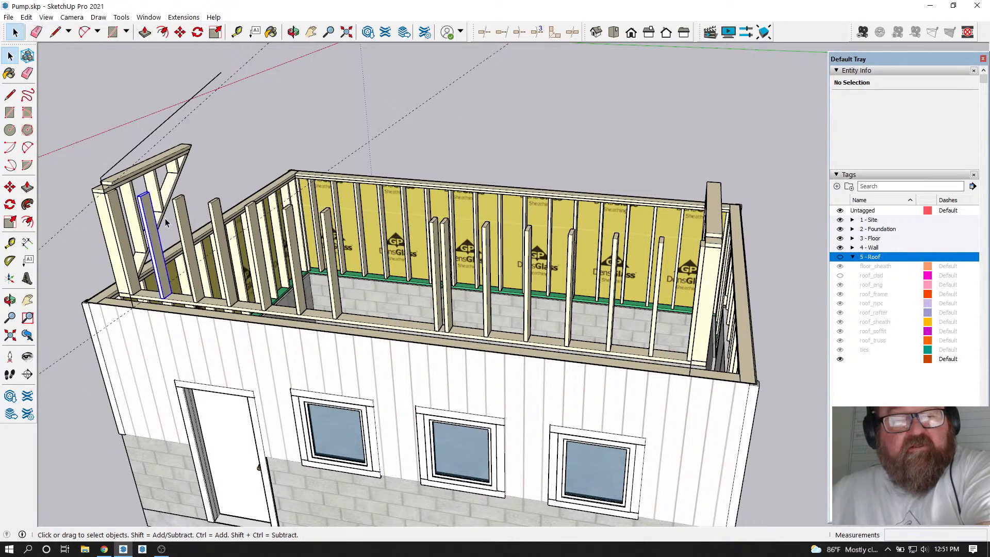
left_click(187, 218)
key("Delete")
left_click(219, 223)
key("Delete")
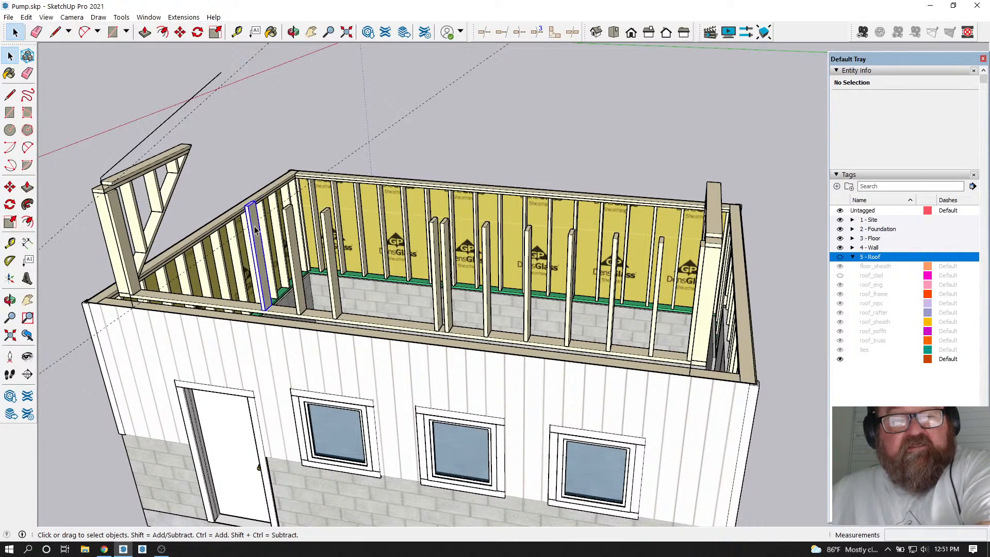
left_click(256, 227)
key("Delete")
left_click(236, 308)
key("Delete")
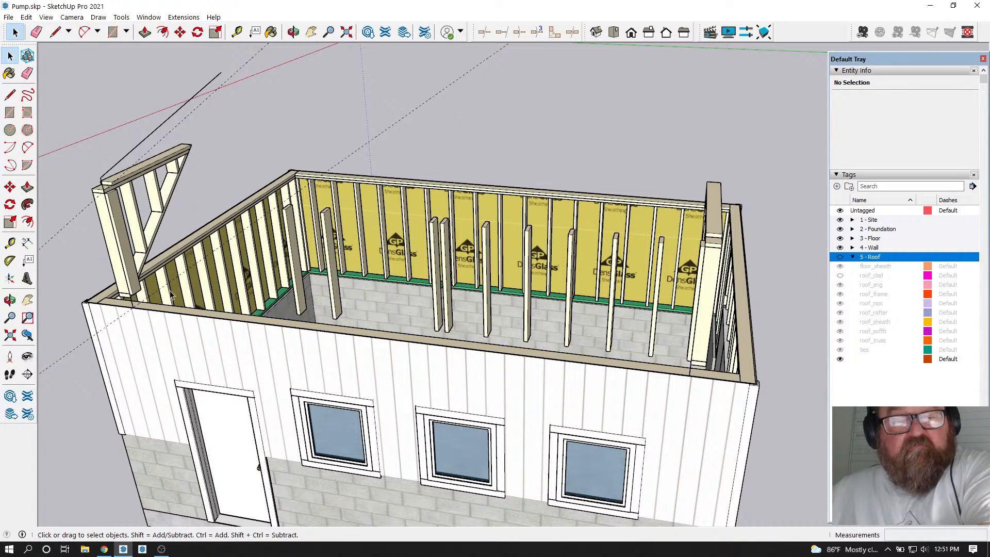
Delete the extra corner stud at the door end, the two studs next along, and the pair of studs mid-wall
left_click(133, 272)
key("Delete")
left_click(289, 238)
key("Delete")
left_click(329, 235)
key("Delete")
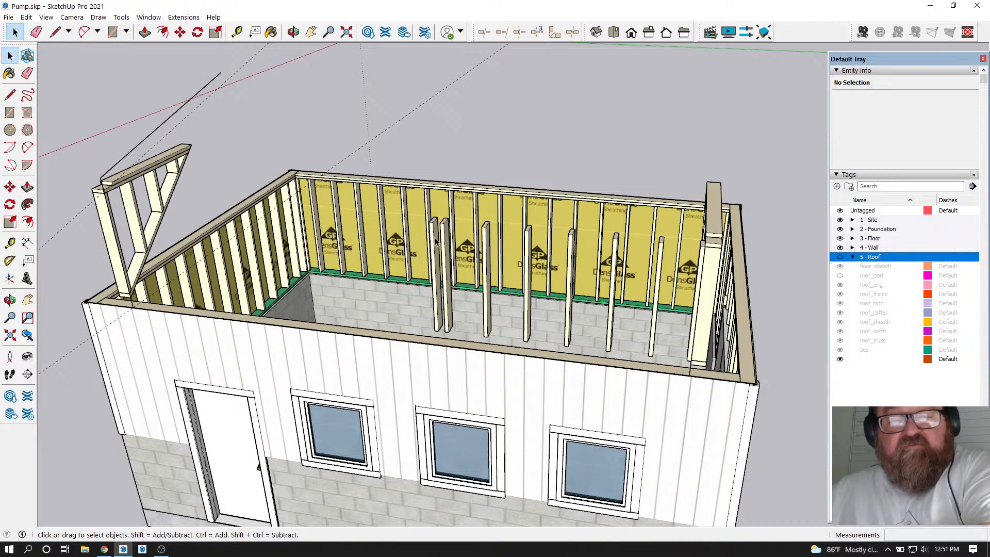
left_click(436, 242)
key("Delete")
left_click(442, 242)
key("Delete")
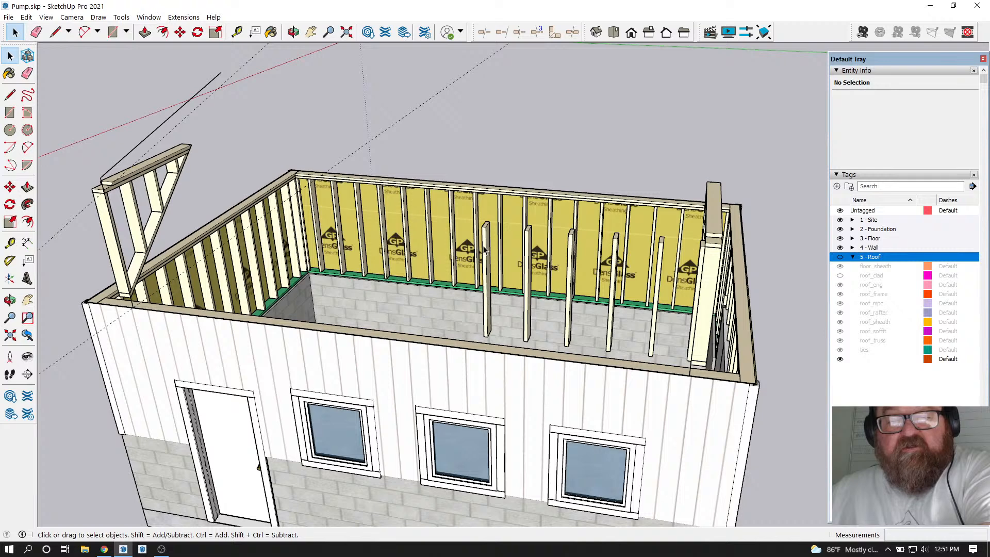
Delete the five remaining intermediate studs of the raised front wall toward the window end
left_click(485, 250)
key("Delete")
left_click(527, 256)
key("Delete")
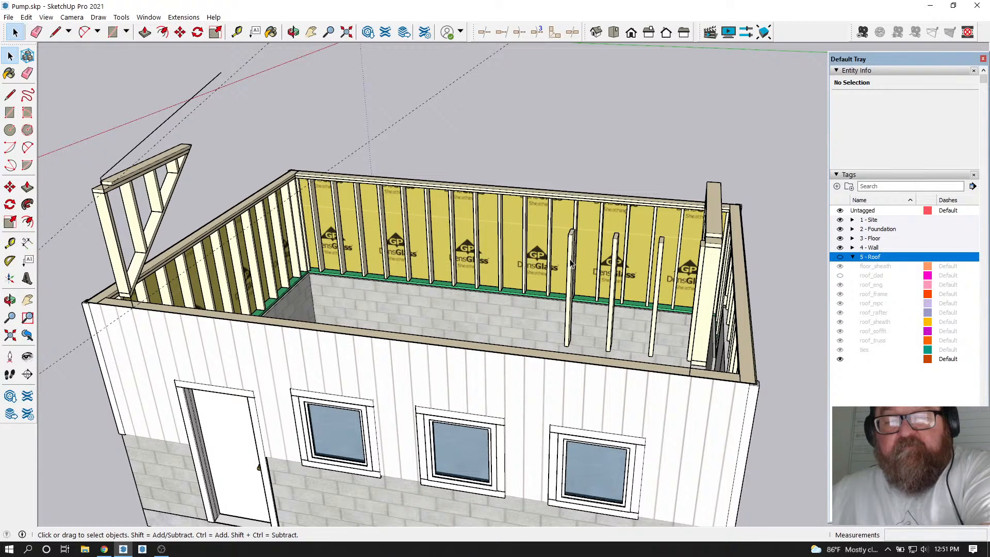
left_click(570, 266)
key("Delete")
left_click(614, 269)
key("Delete")
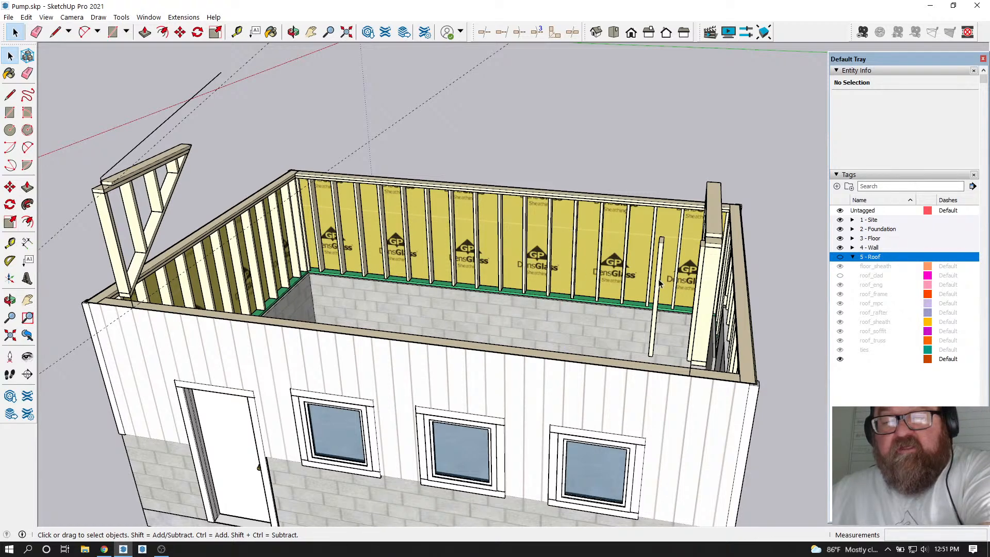
key("Delete")
Delete the leftover front wall corner stud beside the triangular side wall at the window end
left_click(294, 33)
left_click_drag(376, 208, 601, 235)
scroll(734, 275, "up", 3)
key("space")
left_click(713, 200)
key("Delete")
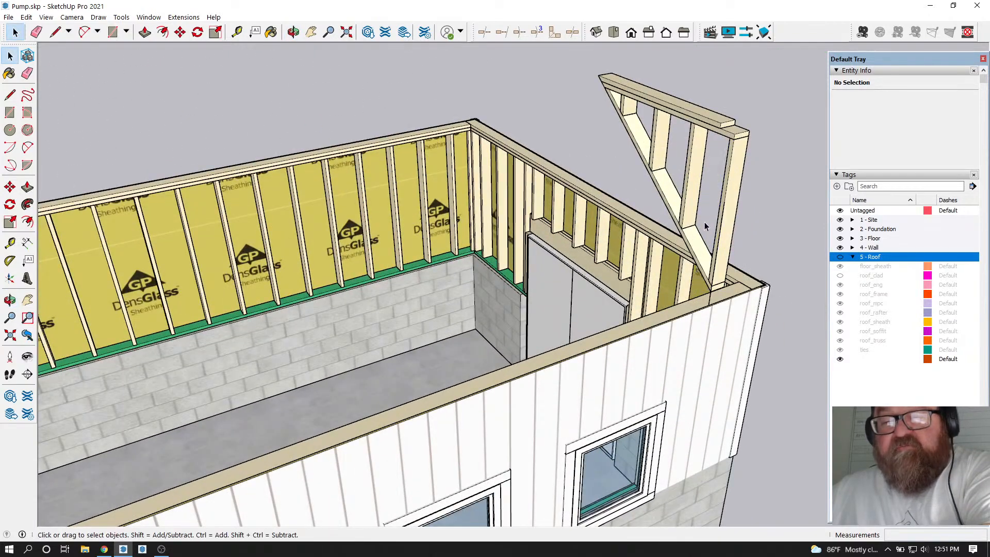
Show the 5 - Roof tag folder and delete both top plates of the side wall framing at the window end
left_click(839, 257)
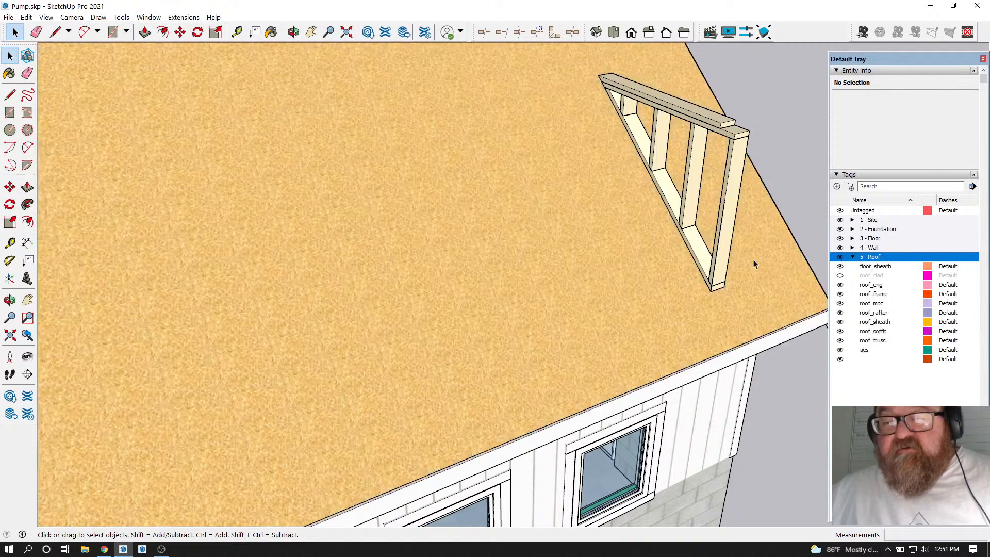
left_click(292, 32)
left_click_drag(703, 283, 329, 239)
scroll(575, 270, "up", 8)
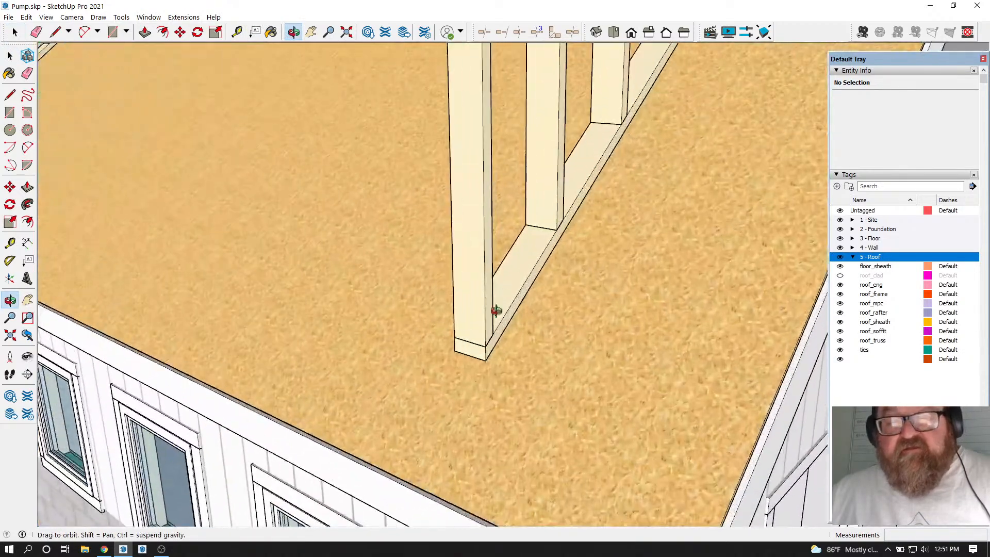
left_click_drag(540, 320, 401, 364)
scroll(523, 356, "down", 5)
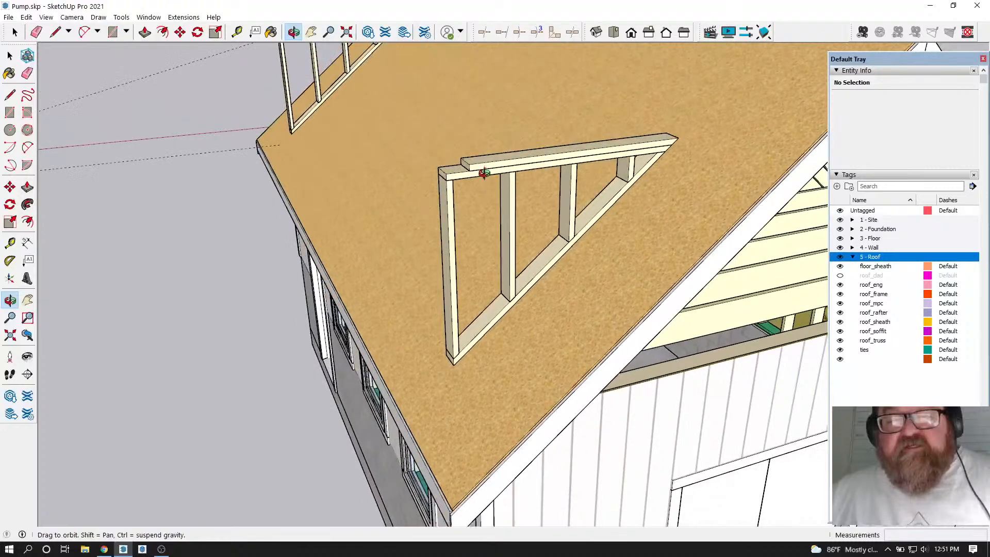
scroll(484, 172, "up", 3)
key("space")
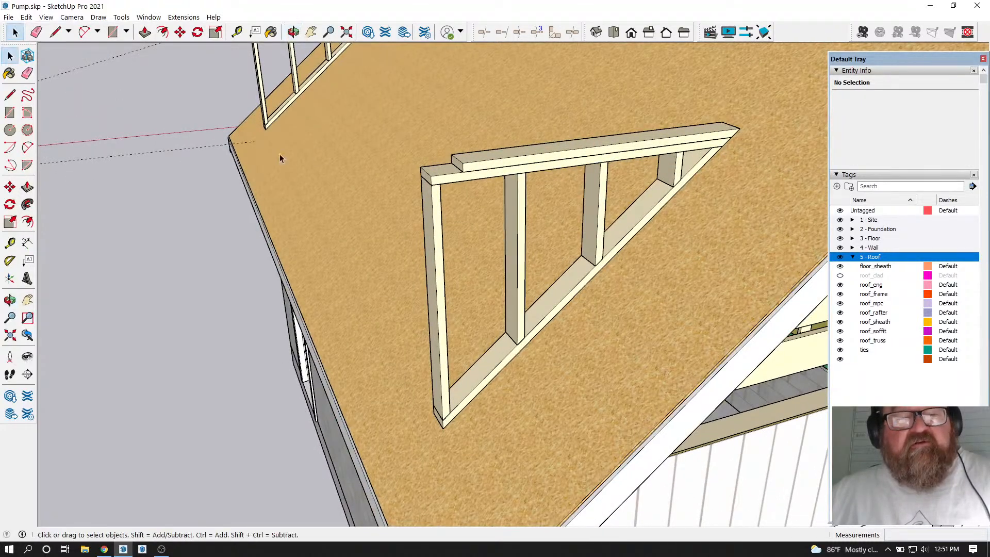
left_click(483, 177)
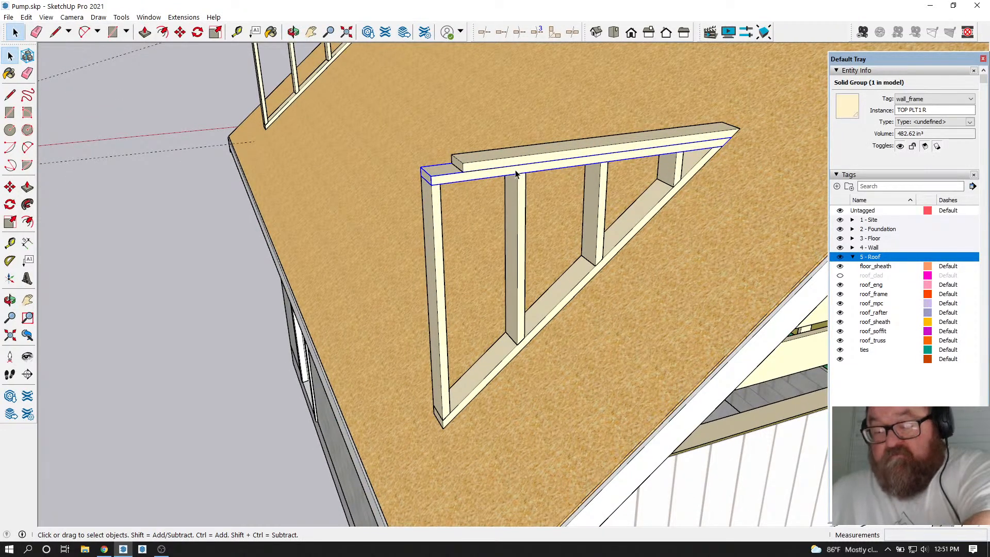
key("Delete")
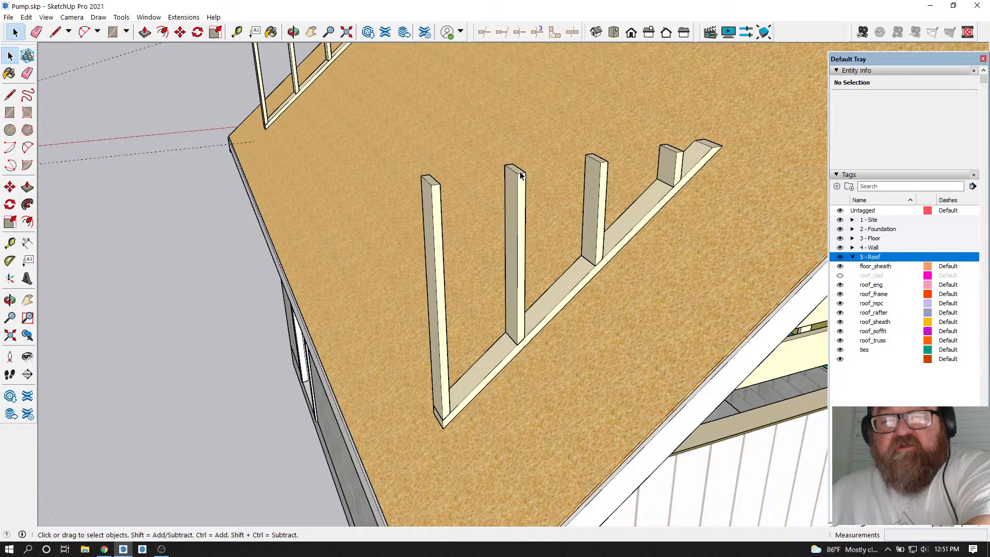
Delete the top plates of the door-end side wall framing, plus the guide line and loose edge beside them
left_click(522, 186)
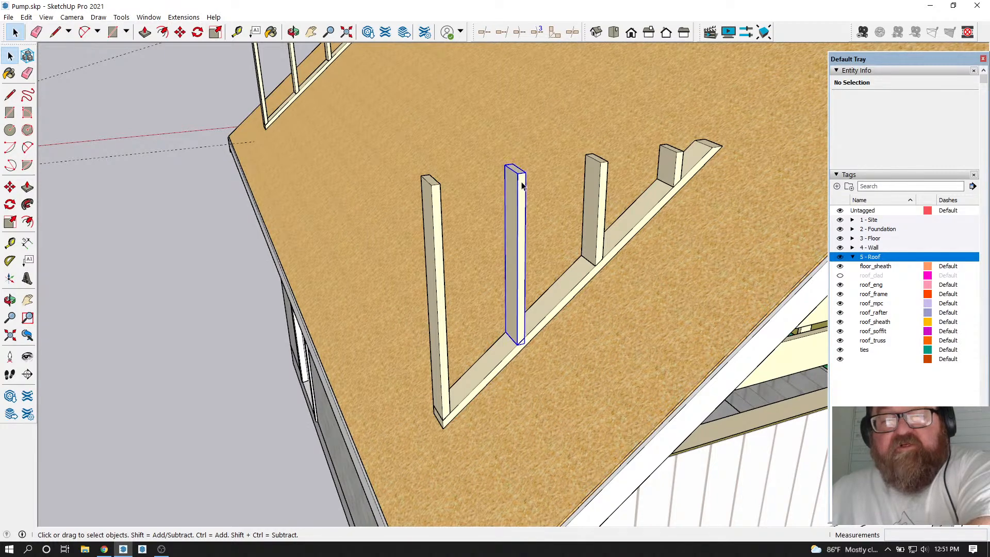
middle_click_drag(522, 186, 712, 305)
scroll(712, 302, "down", 3)
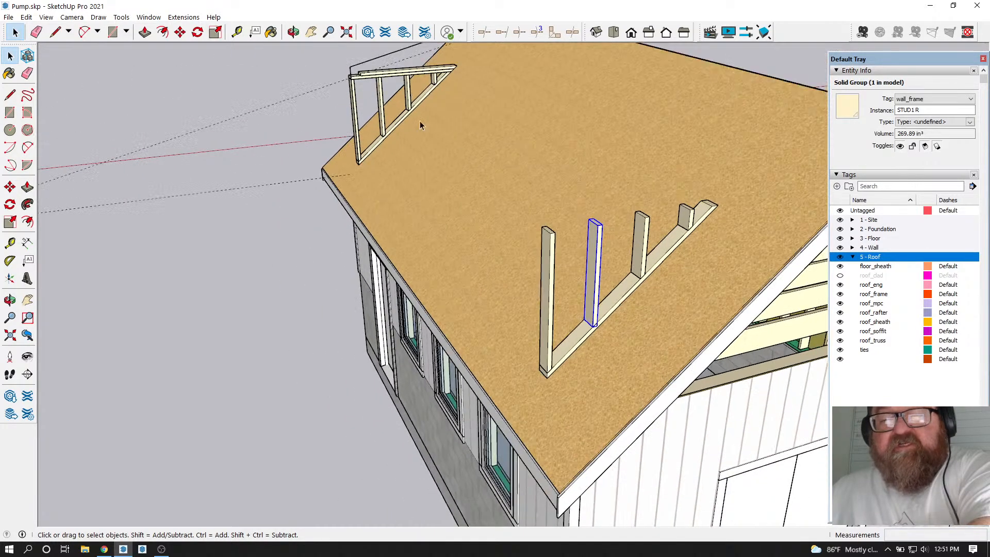
scroll(354, 75, "up", 4)
left_click(356, 78)
left_click(358, 77)
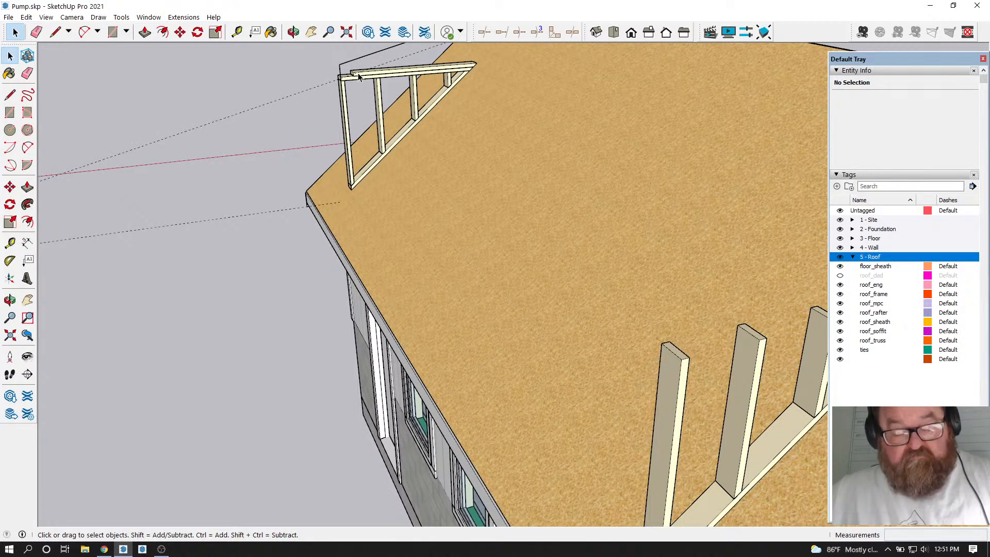
left_click(360, 76)
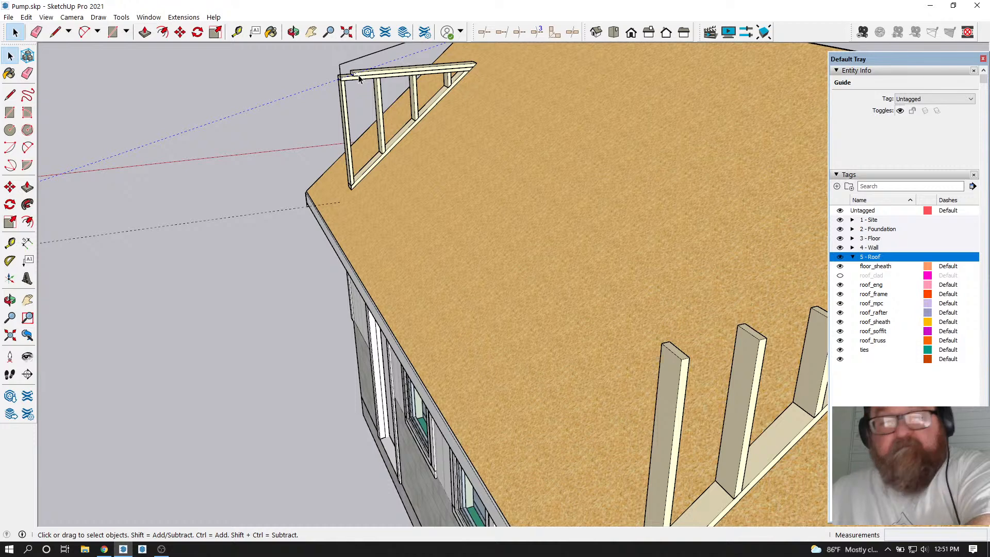
key("Delete")
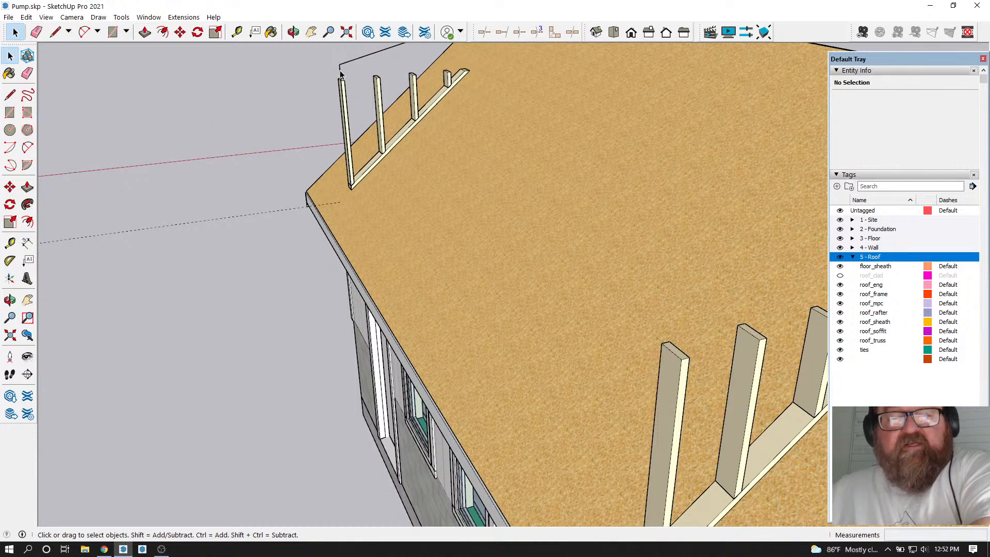
left_click(351, 64)
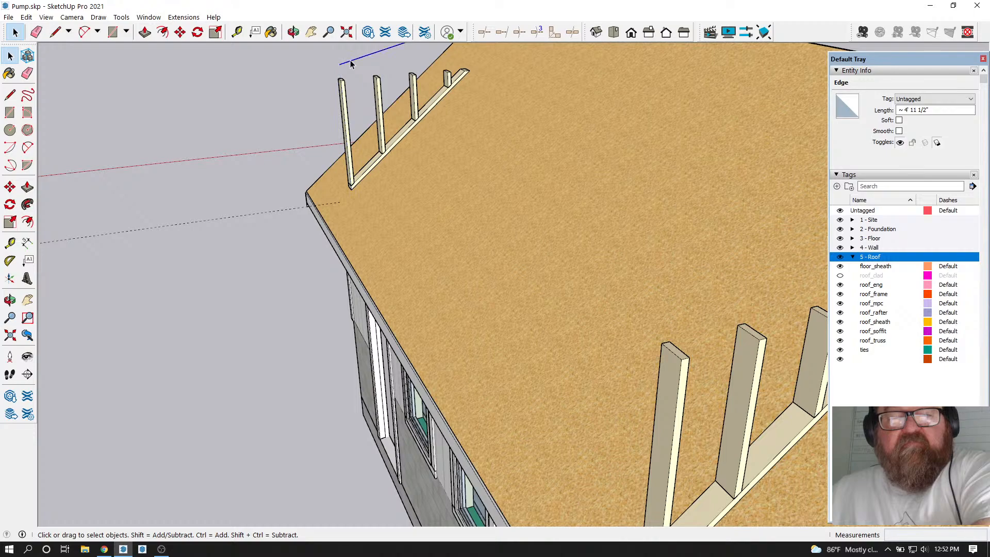
scroll(317, 155, "down", 3)
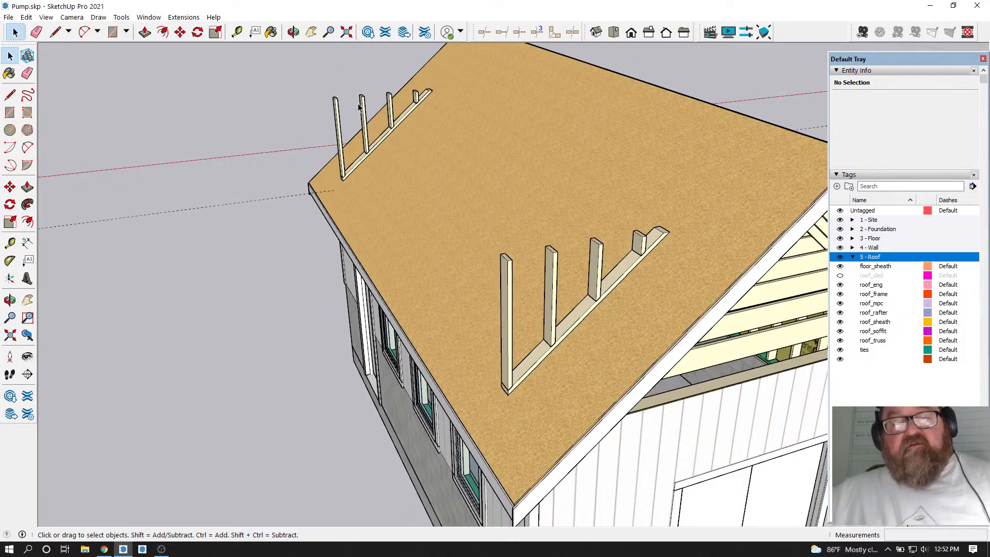
left_click(299, 34)
left_click_drag(393, 170, 672, 218)
left_click_drag(526, 263, 650, 287)
left_click_drag(360, 265, 402, 228)
left_click(184, 18)
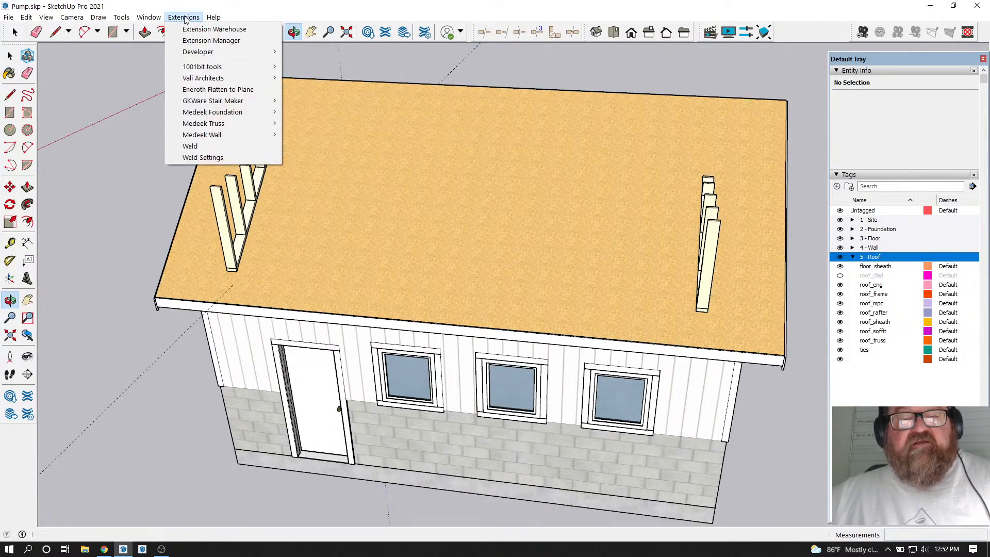
left_click(210, 7)
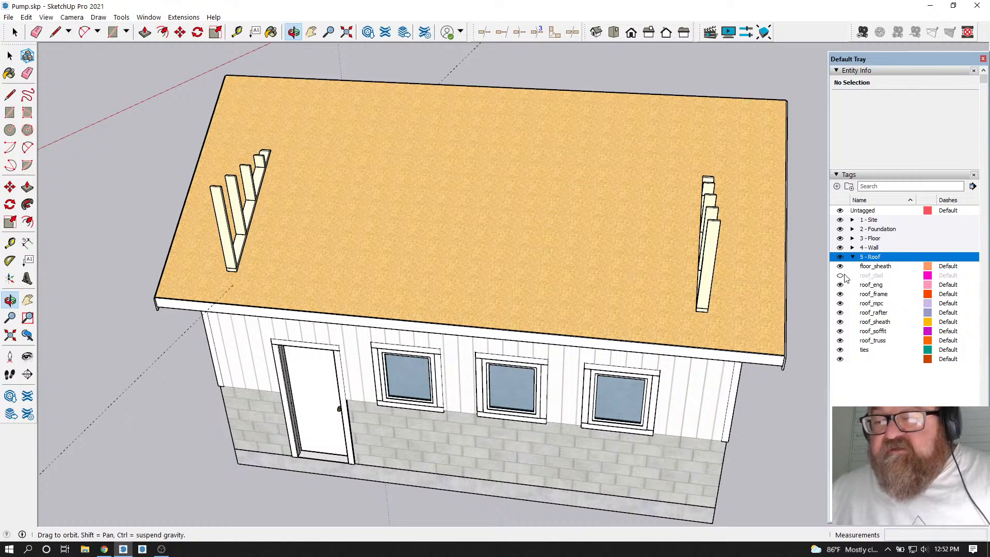
Hide the 5 - Roof tag folder to expose the wall plates at the door-end corner
left_click(841, 257)
left_click_drag(650, 312, 647, 350)
scroll(265, 304, "up", 5)
left_click_drag(225, 285, 286, 420)
scroll(244, 339, "up", 5)
left_click_drag(285, 360, 321, 380)
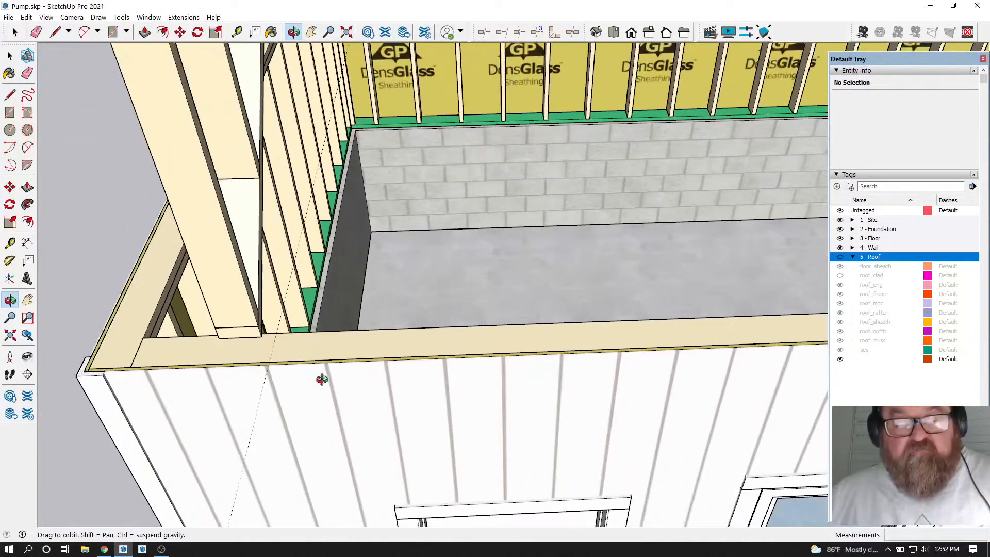
Measure from the outer edge of the door-end wall plate to the guide line crossing the front wall
left_click(237, 32)
left_click(94, 355)
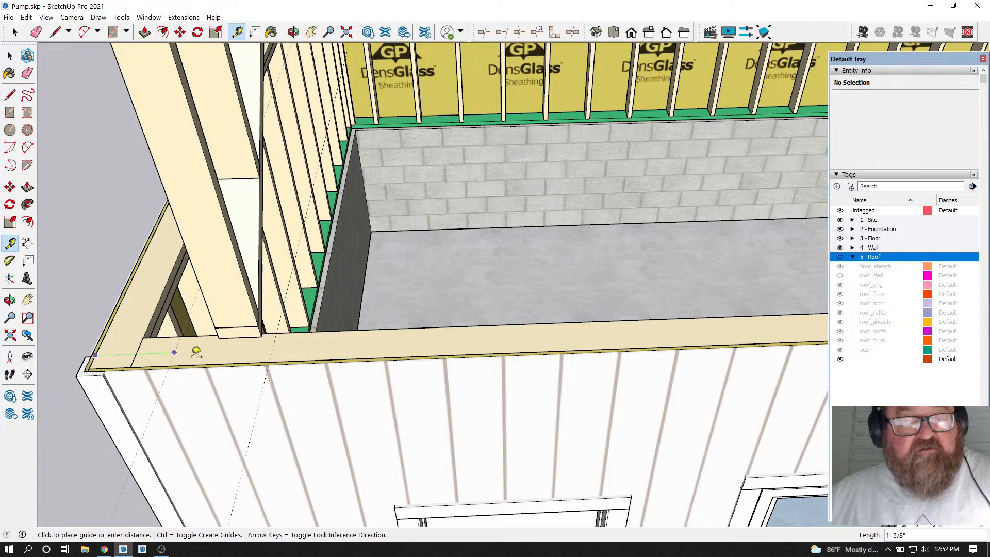
left_click(272, 349)
scroll(331, 365, "down", 5)
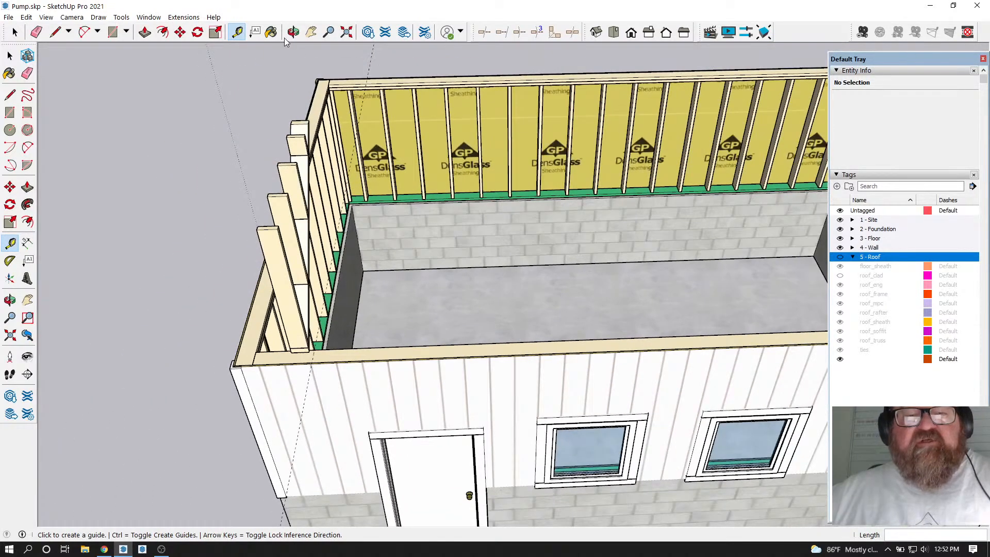
Move the five framing pieces of the door-end side wall along the green axis to line up with the guide line
left_click(293, 32)
left_click_drag(417, 330, 413, 177)
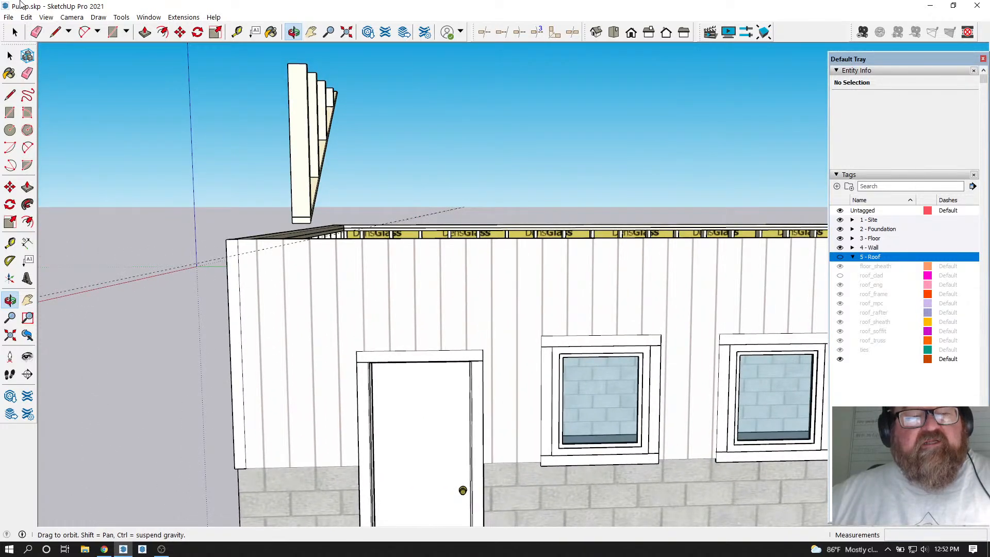
left_click(15, 32)
left_click_drag(278, 58, 354, 229)
left_click(240, 112)
left_click_drag(257, 52, 362, 227)
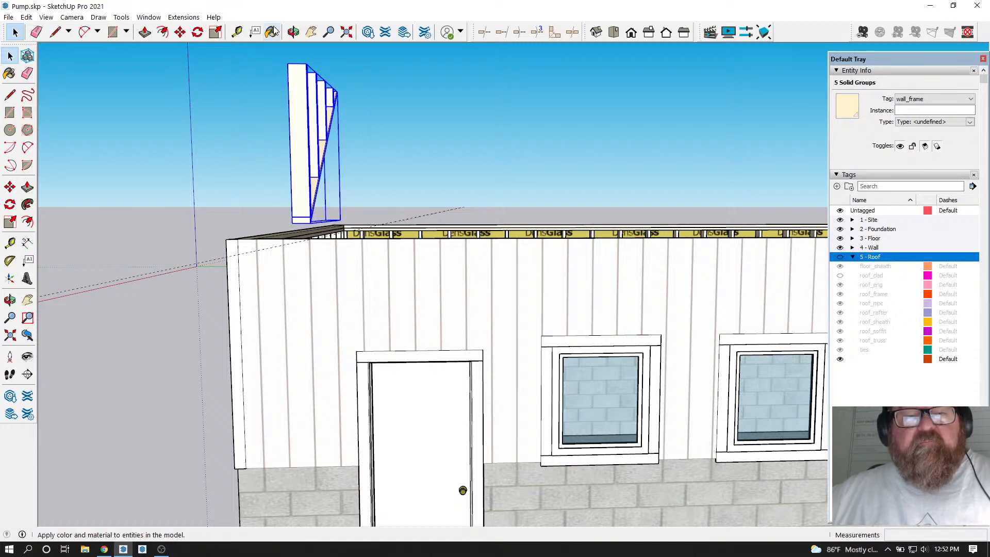
left_click(294, 32)
left_click_drag(325, 304, 243, 225)
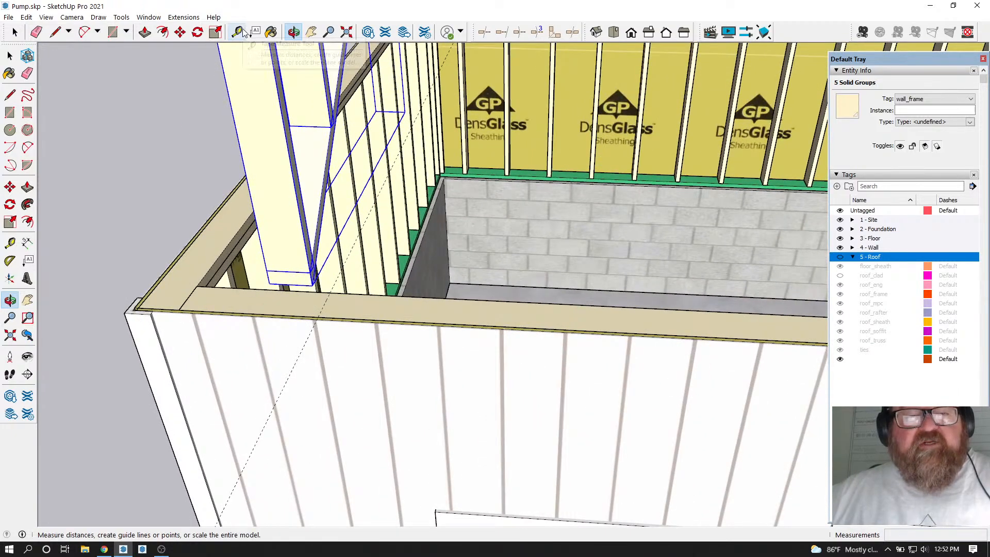
left_click(180, 32)
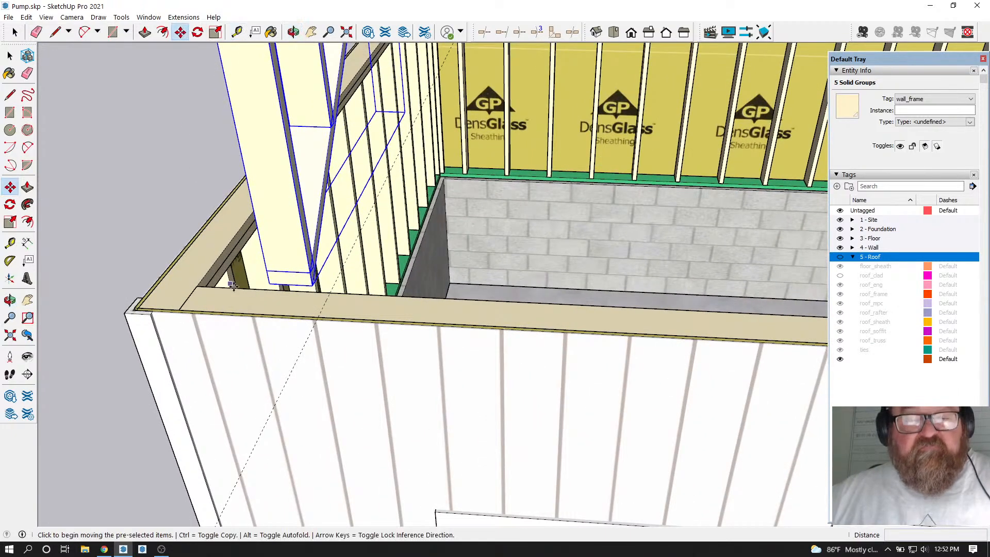
left_click(268, 287)
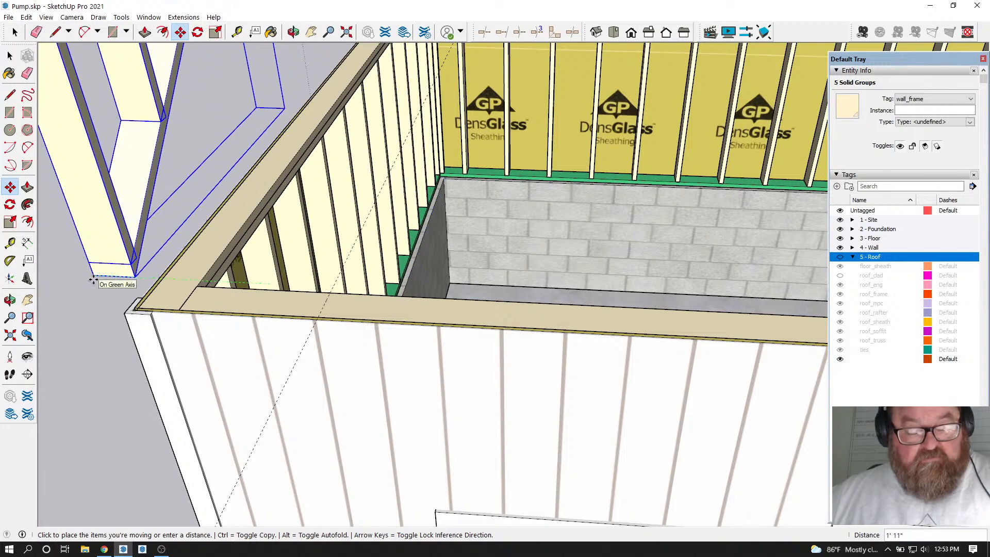
left_click(318, 315)
scroll(155, 361, "down", 3)
scroll(150, 364, "down", 3)
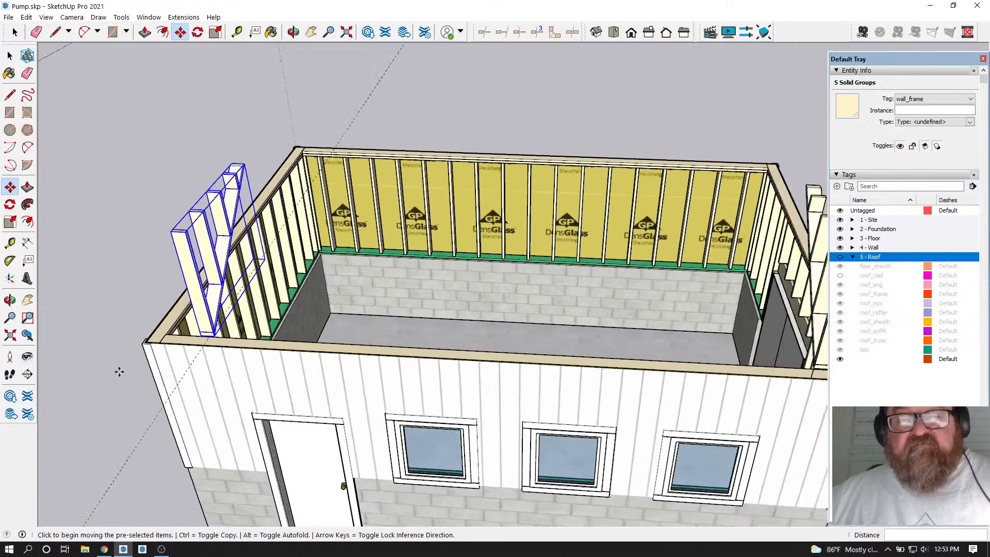
Move the side wall framing at the end opposite the door 5 1/2" inward, aligning its outer face with the loose edge below
left_click(294, 32)
left_click_drag(304, 148, 612, 357)
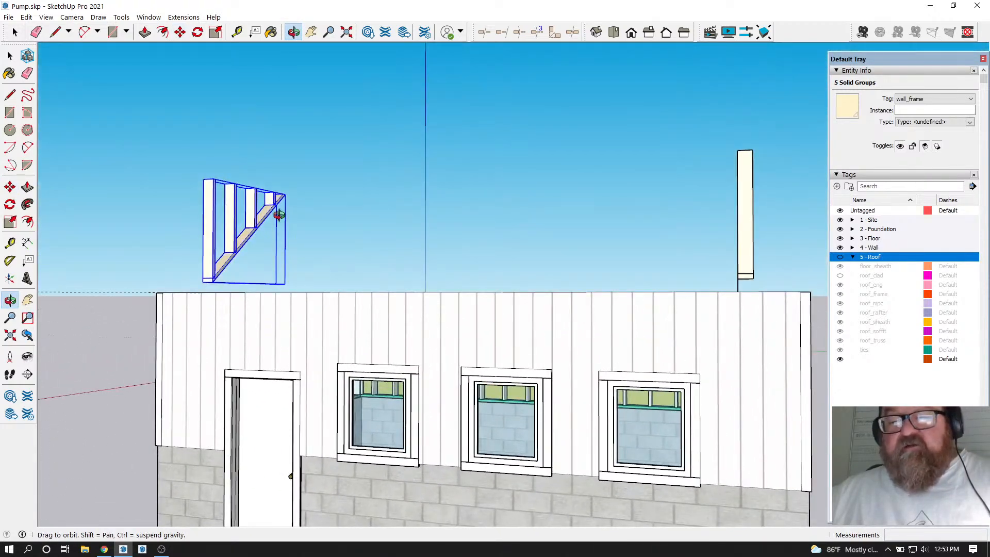
left_click(15, 32)
left_click_drag(716, 129, 773, 287)
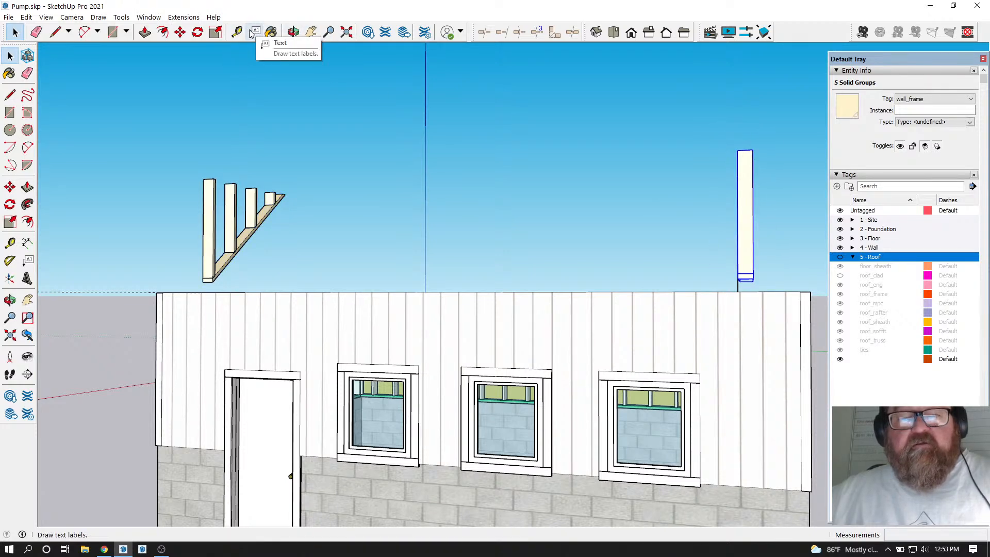
left_click(180, 33)
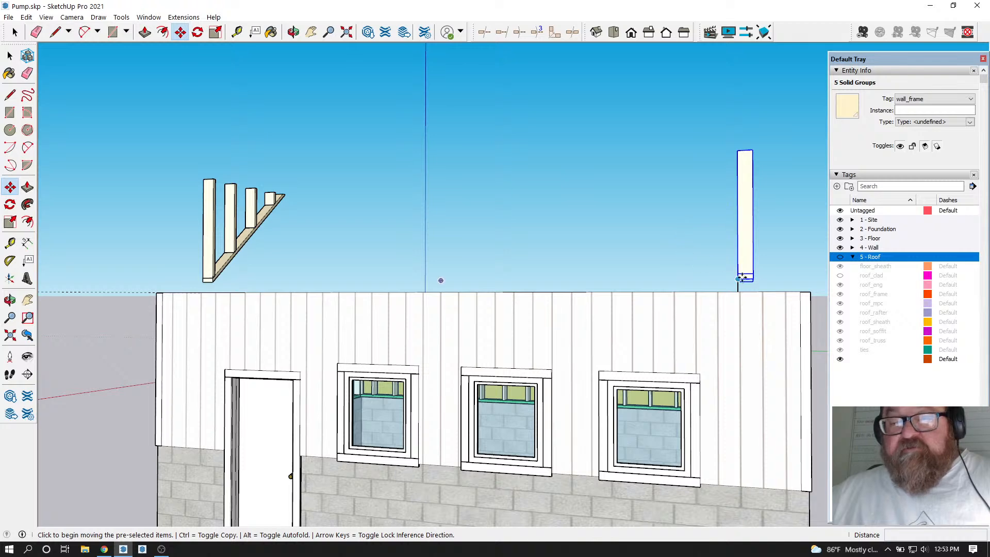
left_click(753, 279)
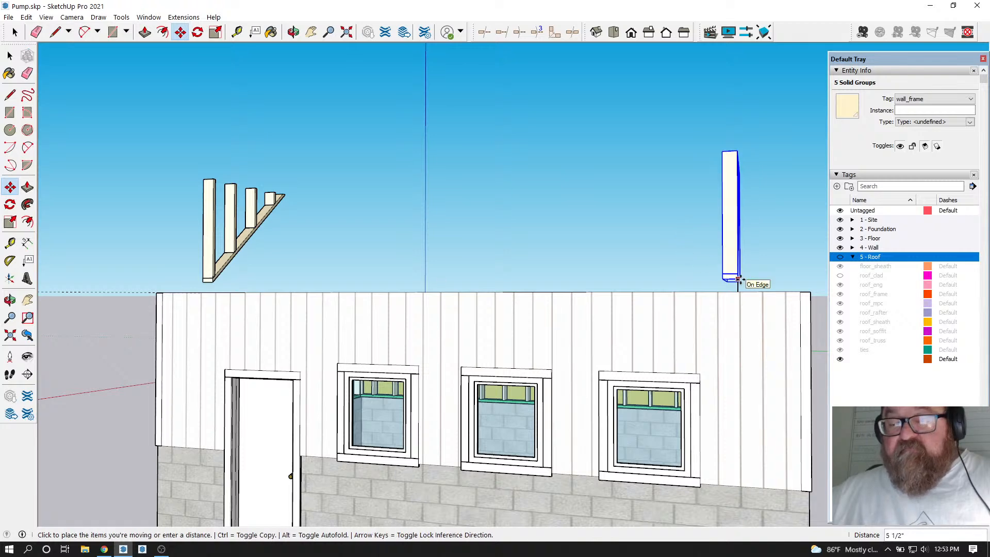
left_click(738, 280)
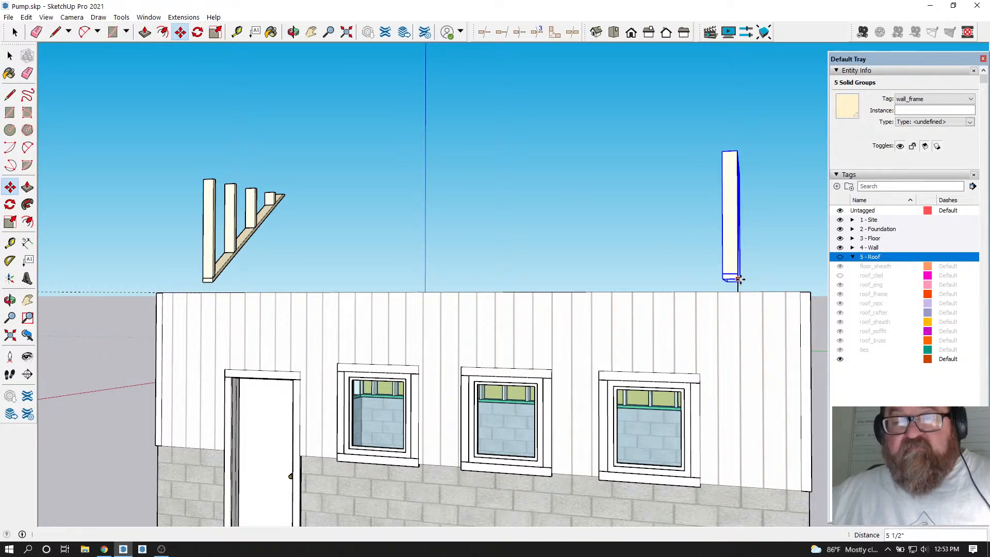
left_click(293, 32)
left_click_drag(557, 261, 708, 445)
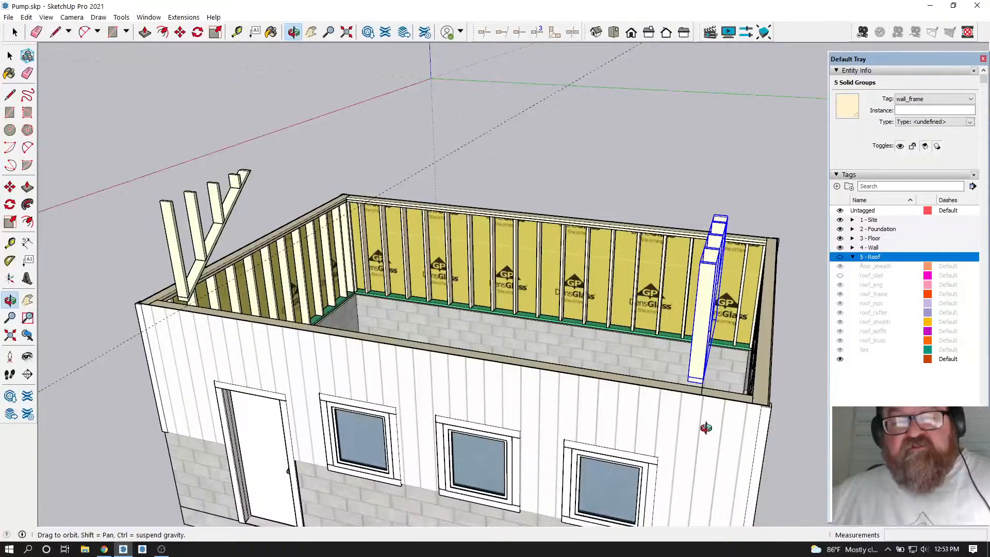
mouse_move(489, 371)
left_mouse_down()
mouse_move(616, 400)
mouse_move(531, 387)
left_mouse_up()
left_click(36, 32)
left_click_drag(299, 117, 342, 150)
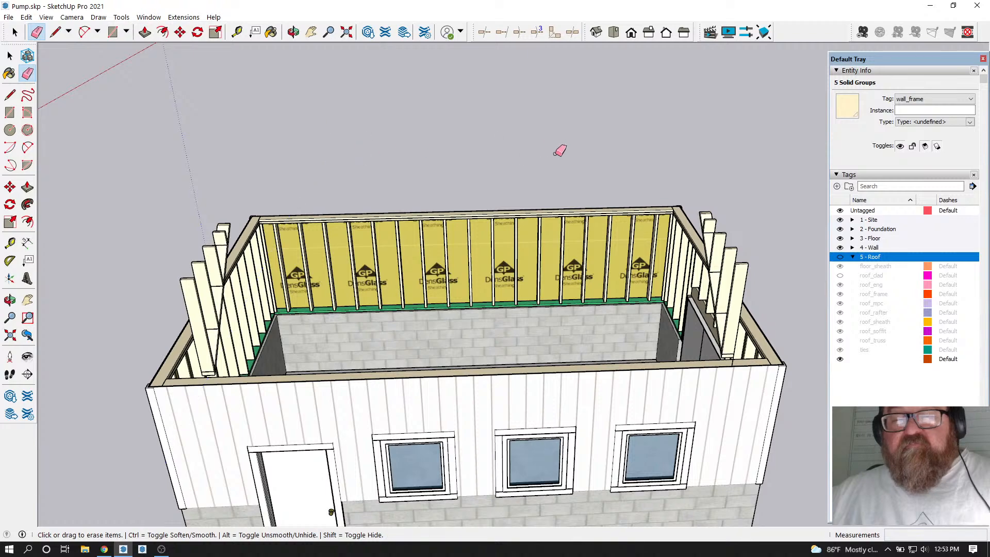
key("ctrl+z")
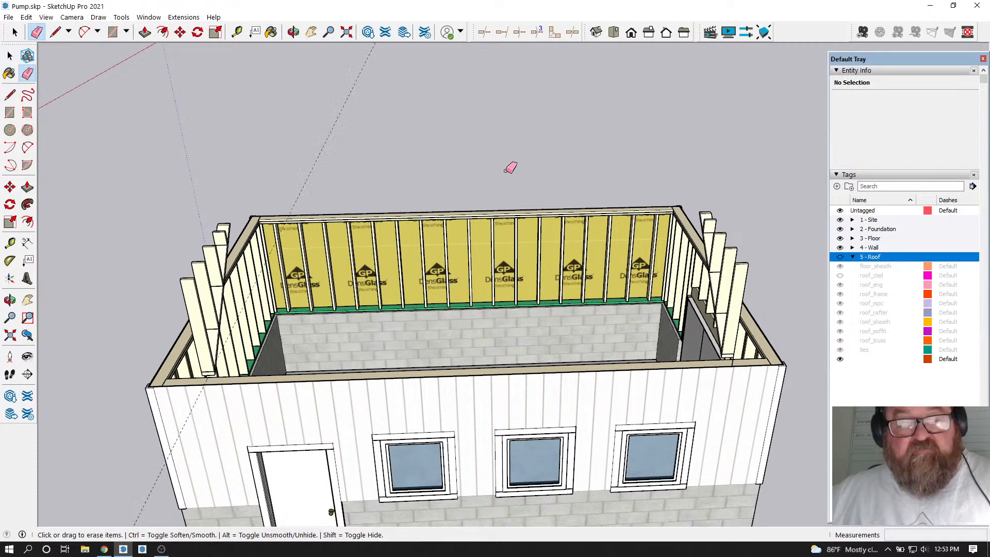
Add a guide line 24" in from the outer edge of the wall plate at the end opposite the door
scroll(762, 366, "up", 5)
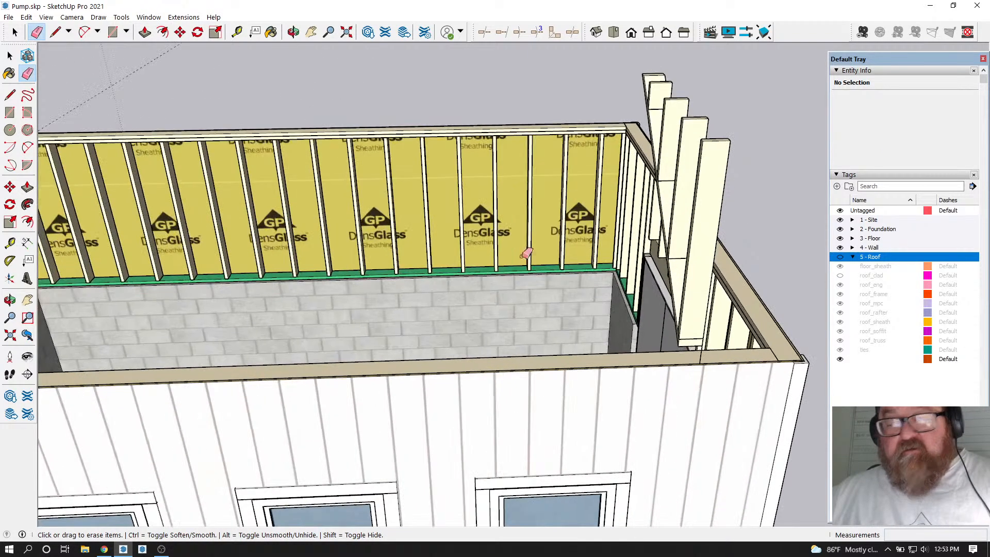
left_click(236, 32)
scroll(797, 356, "up", 3)
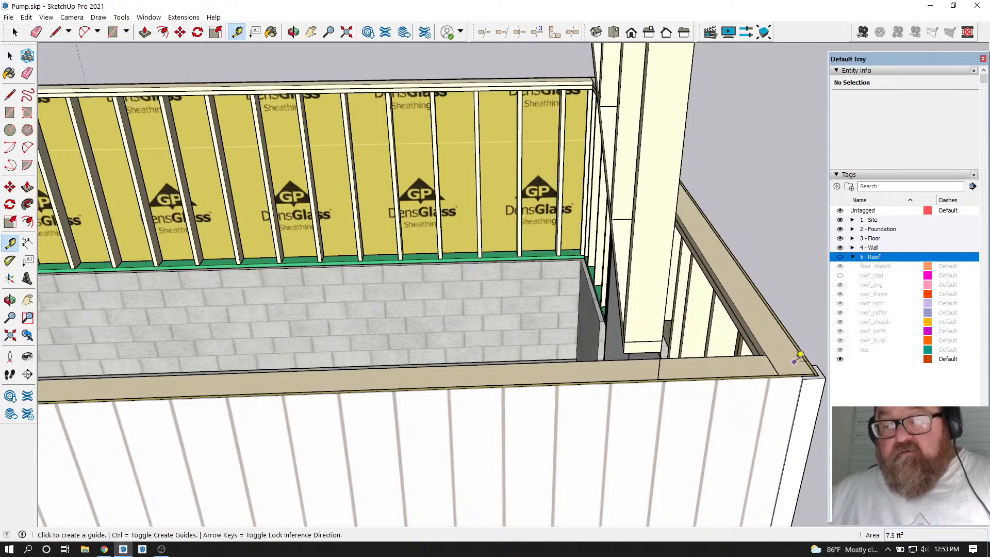
left_click(805, 359)
type("24")
key("Return")
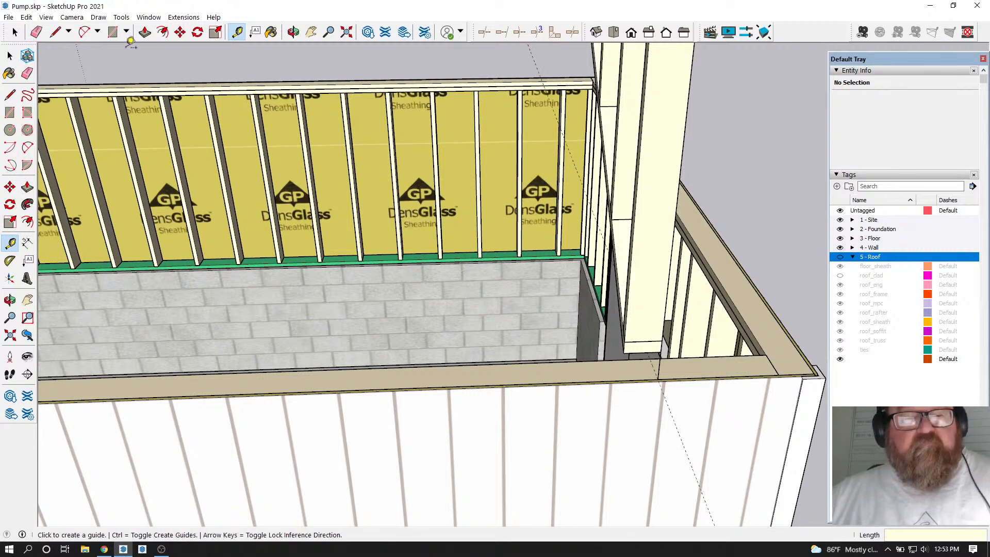
left_click(36, 32)
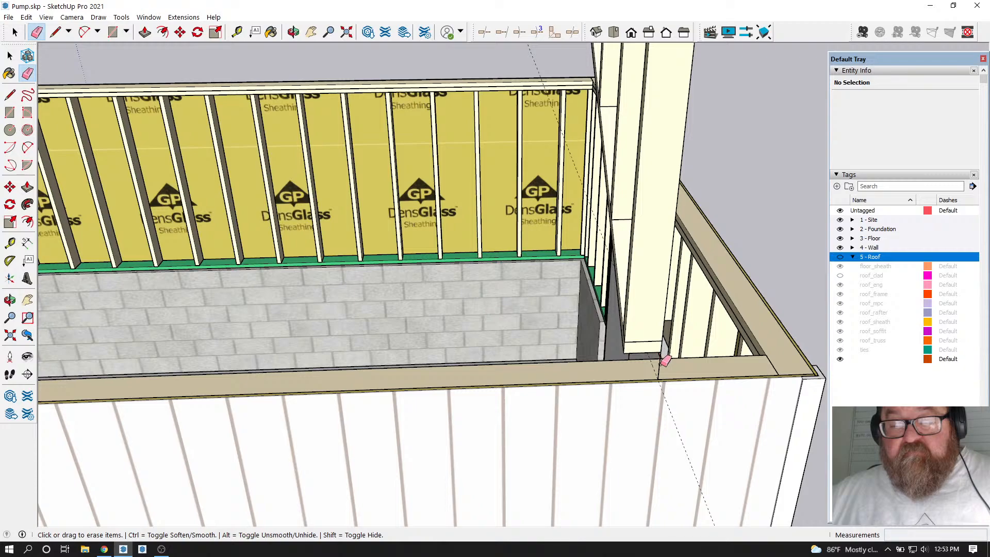
Examine how the base of the door-end side wall framing sits against the guide line and front wall plate
scroll(756, 384, "down", 10)
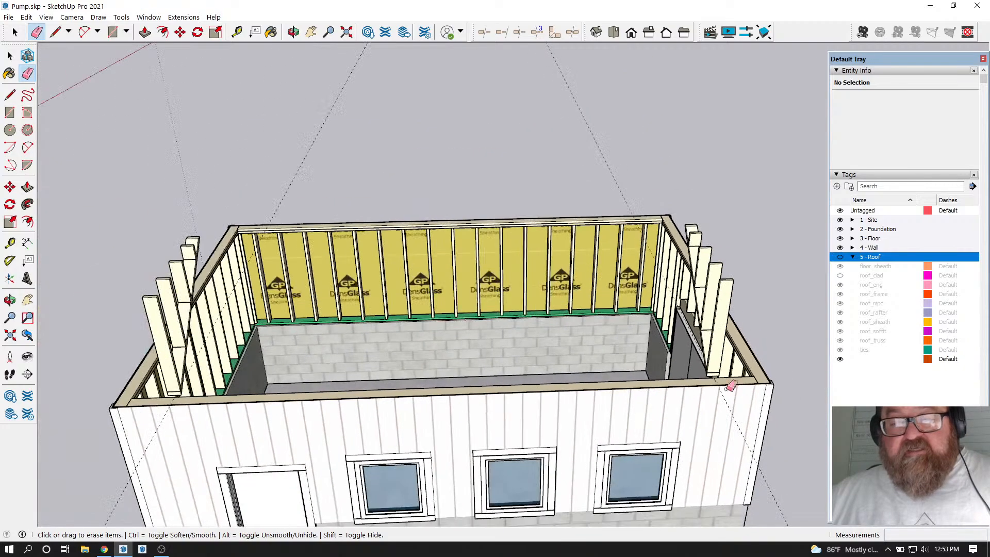
scroll(188, 414, "up", 2)
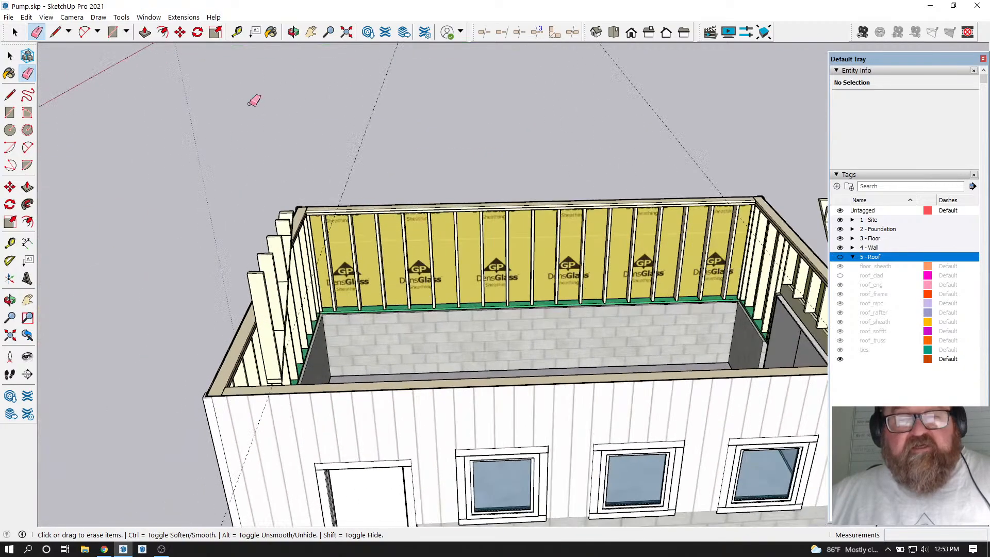
left_click(291, 33)
scroll(273, 402, "up", 6)
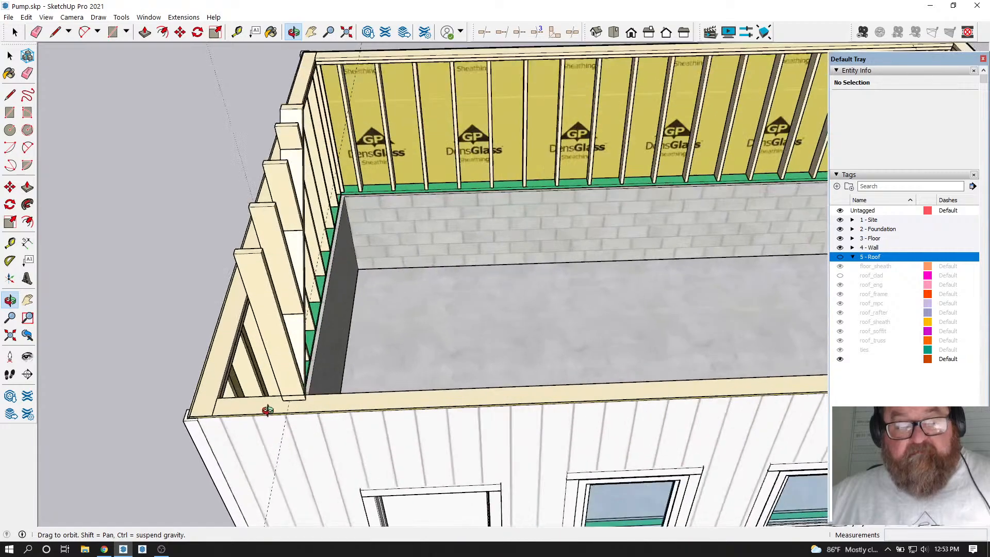
scroll(273, 402, "up", 2)
left_click_drag(273, 402, 357, 396)
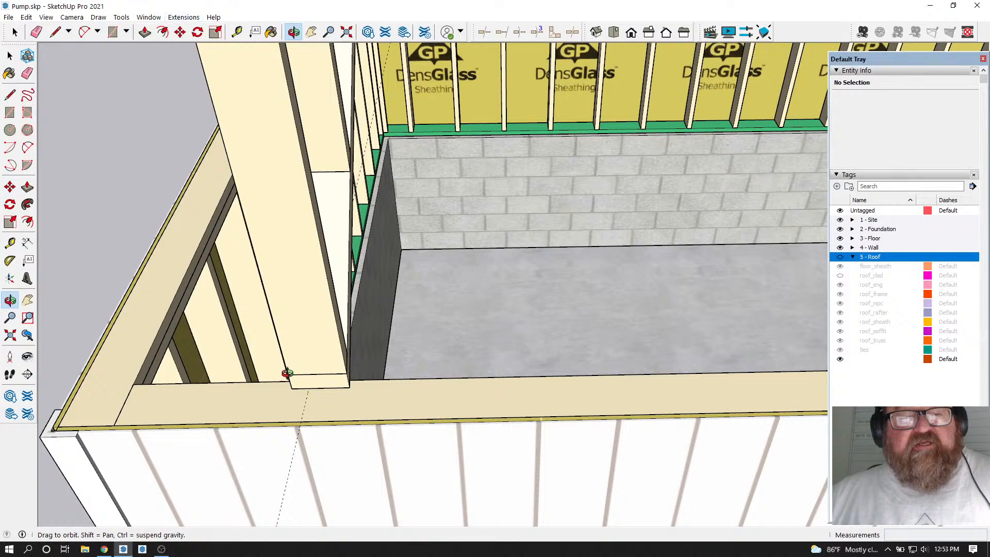
scroll(305, 400, "down", 3)
left_click_drag(321, 364, 194, 331)
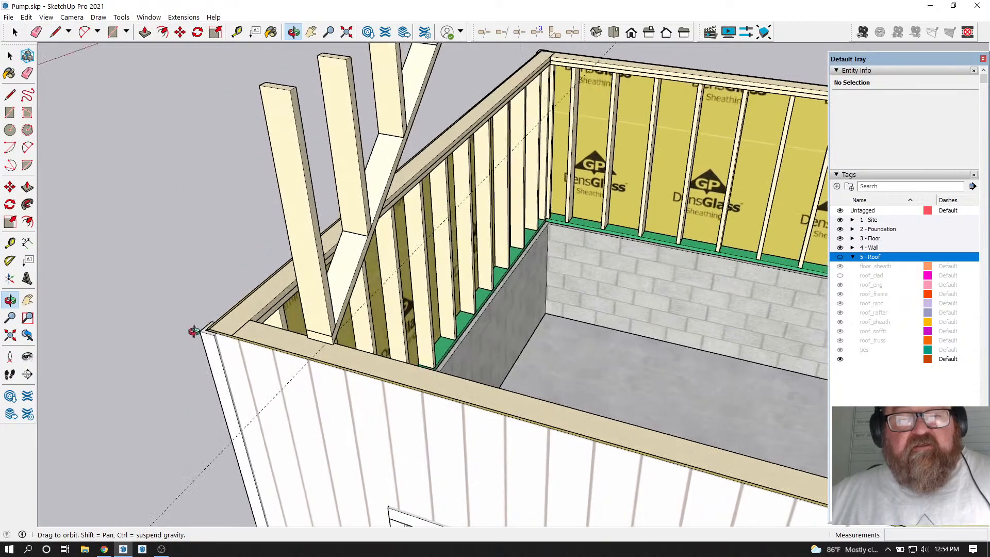
scroll(314, 367, "up", 4)
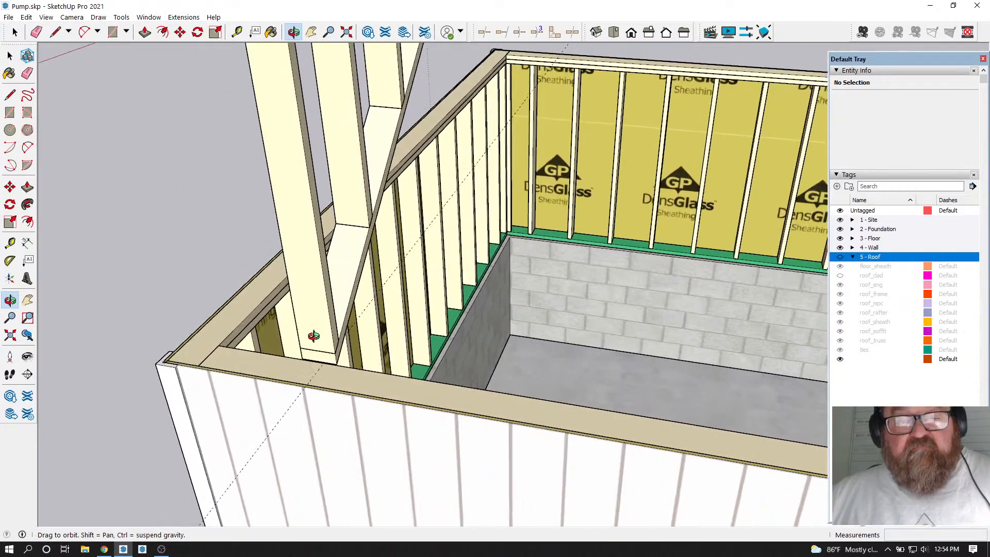
left_click_drag(314, 356, 196, 317)
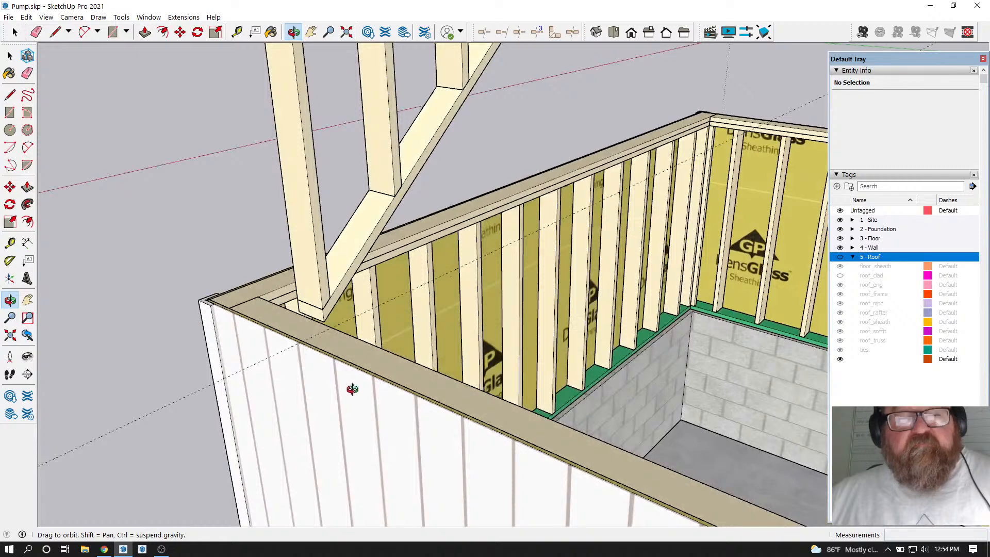
scroll(368, 393, "down", 1)
Measure the vertical distance from the top of the door-end framing's tallest stud down to the front wall plate
left_click(55, 34)
scroll(303, 298, "down", 2)
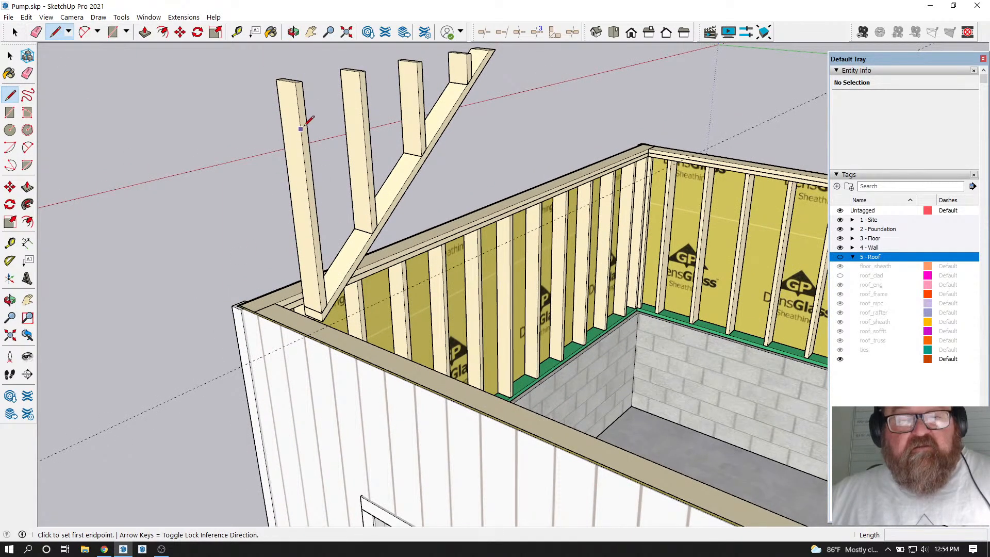
left_click(296, 83)
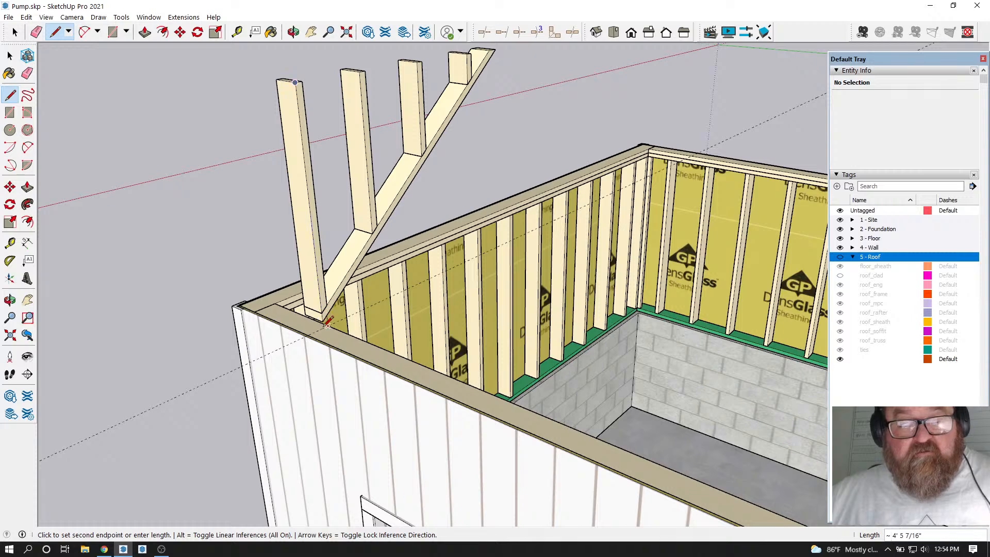
scroll(322, 328, "up", 4)
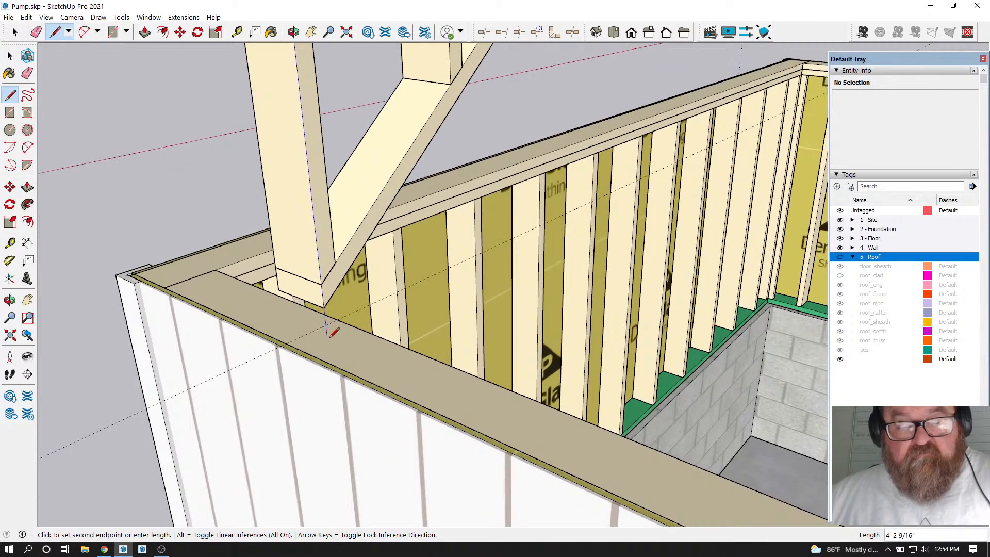
key("Up")
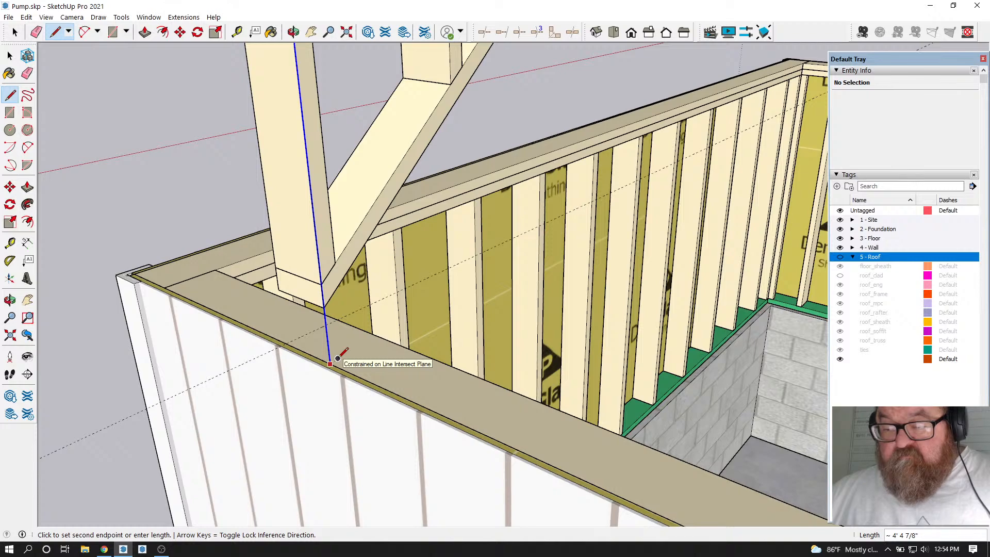
key("Escape")
scroll(342, 347, "down", 2)
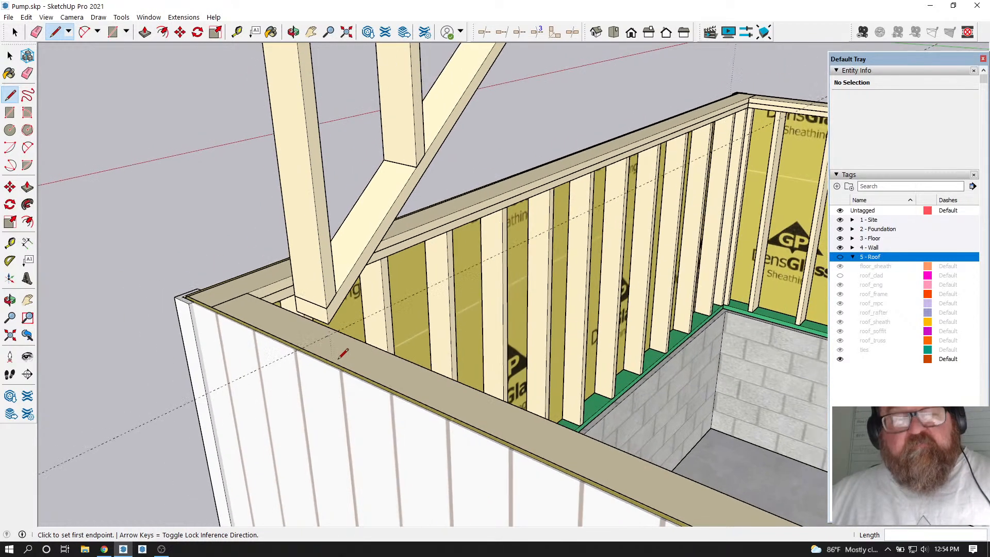
Start a Medeek rectangular wall assembly with the wall height set to 56 in
left_click(294, 32)
left_click_drag(314, 294, 380, 390)
left_click(184, 18)
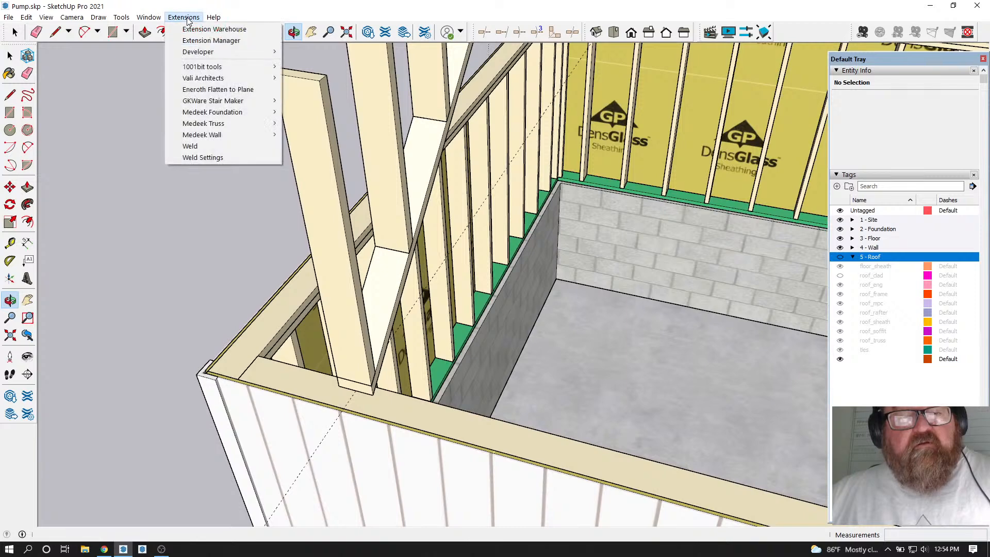
mouse_move(211, 138)
left_click(326, 138)
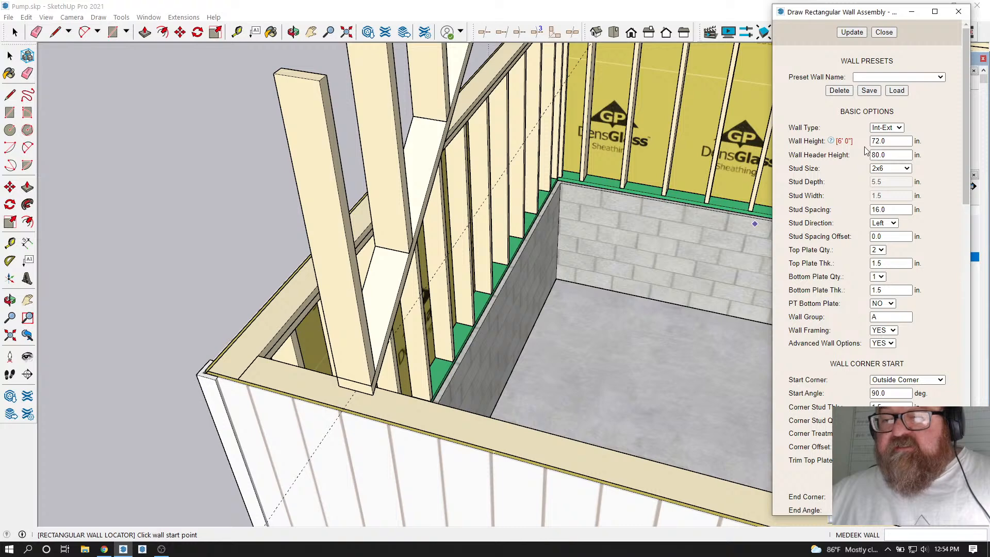
left_click_drag(892, 141, 866, 143)
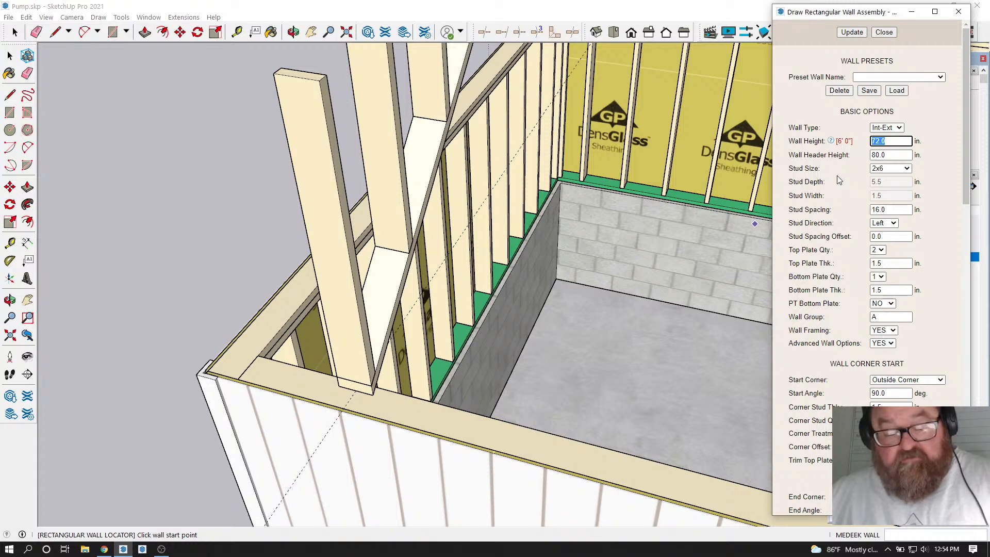
type("56")
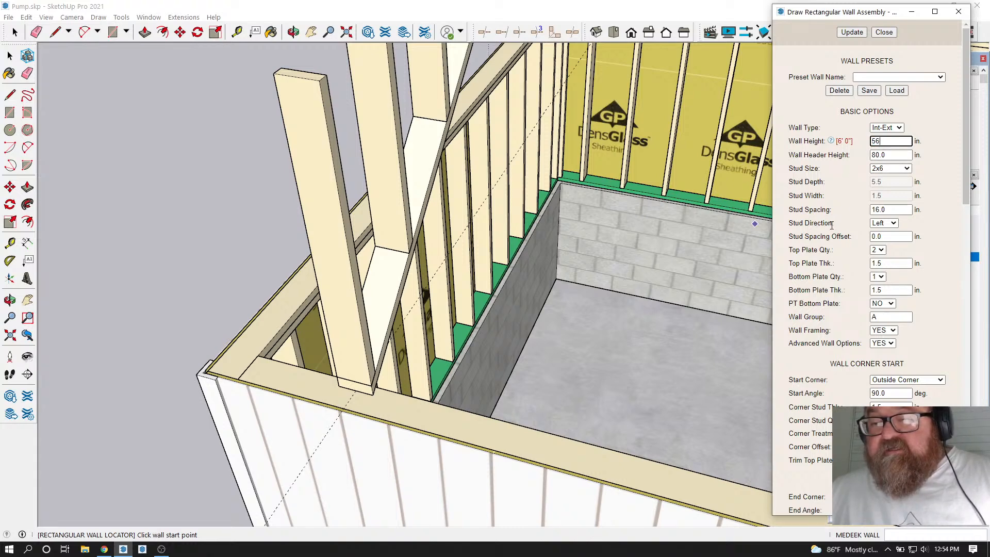
left_click(852, 32)
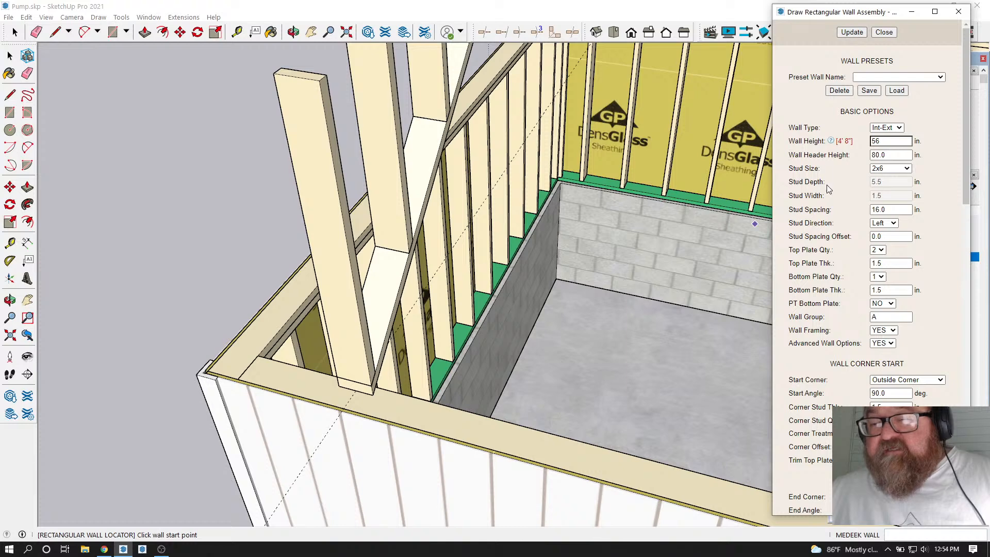
Draw the wall along the outer edge of the front wall plate, from the door-end guide line to the guide line at the opposite end
scroll(846, 312, "down", 10)
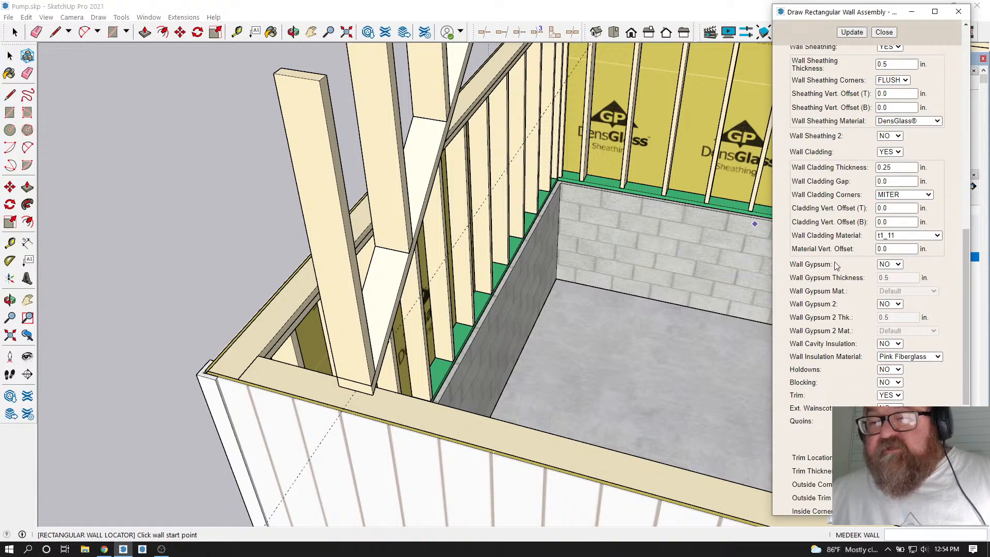
scroll(848, 274, "down", 5)
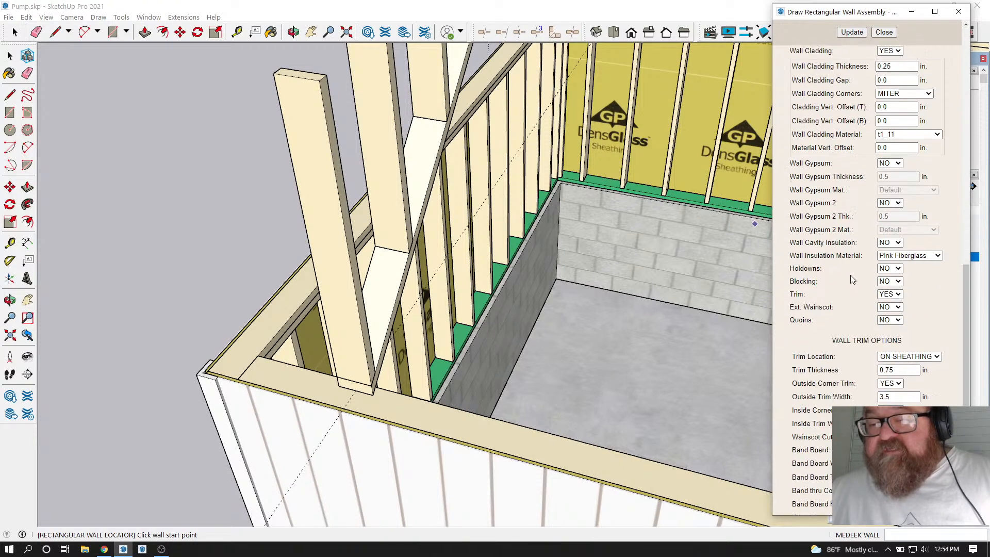
scroll(830, 310, "up", 4)
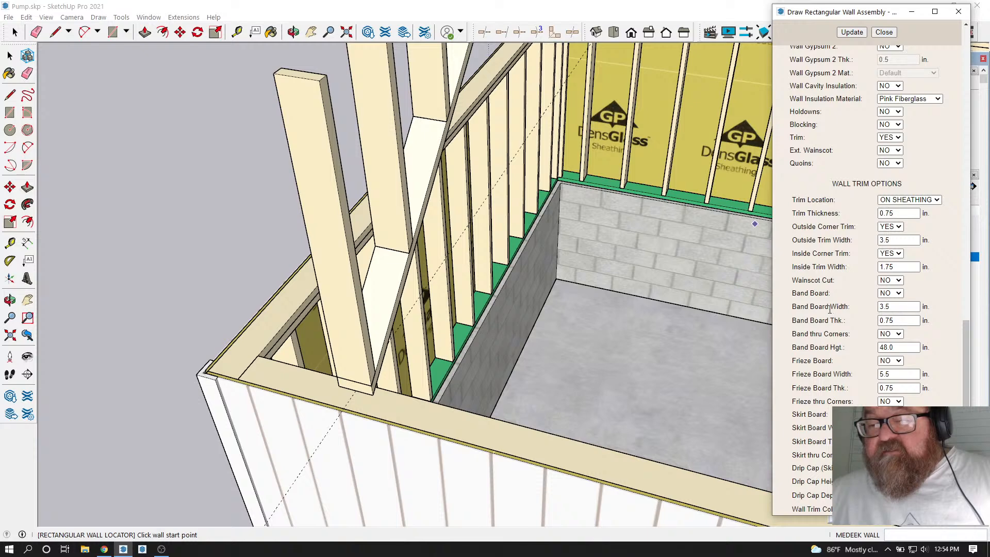
scroll(835, 265, "up", 2)
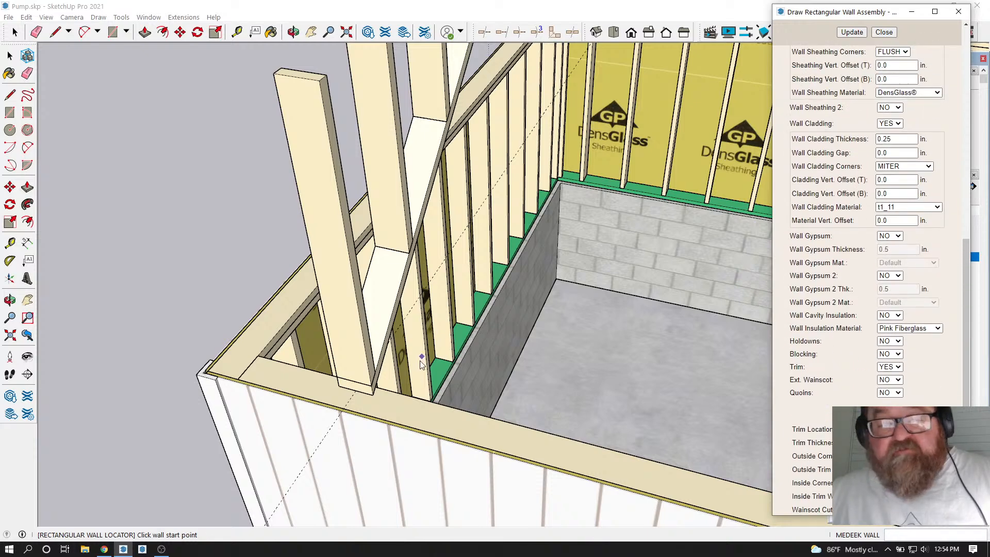
scroll(357, 407, "up", 3)
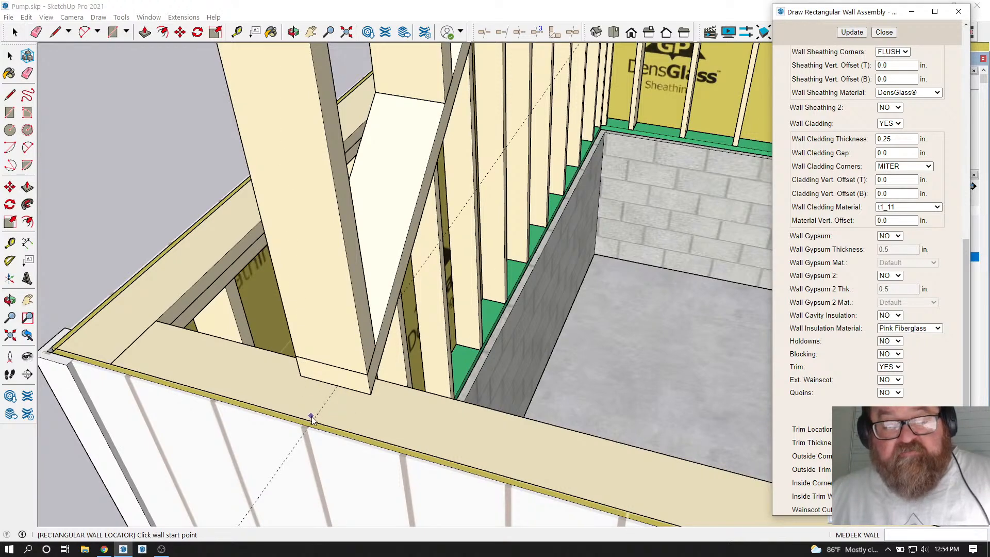
scroll(317, 424, "up", 1)
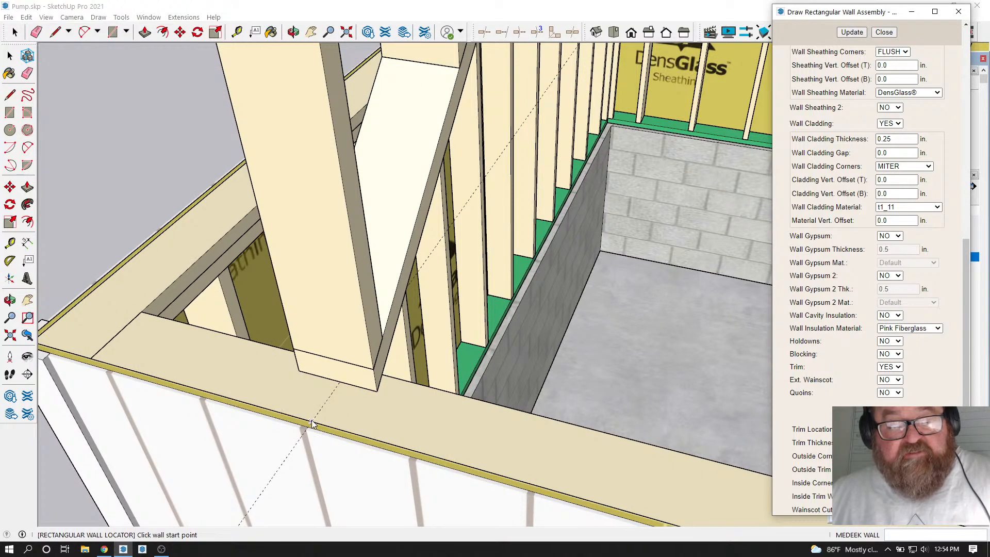
scroll(310, 429, "up", 2)
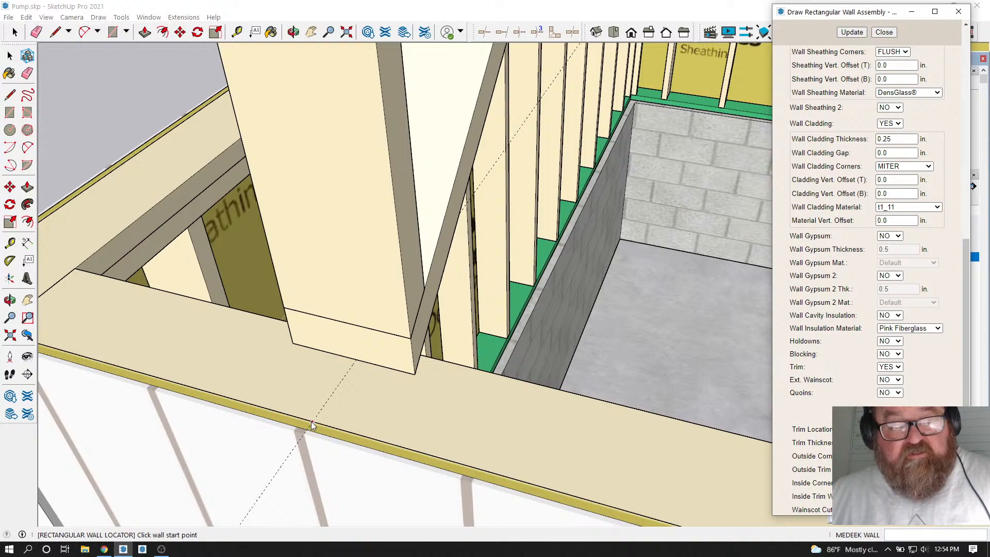
left_click(311, 424)
scroll(315, 413, "down", 3)
scroll(246, 356, "down", 5)
scroll(551, 447, "up", 6)
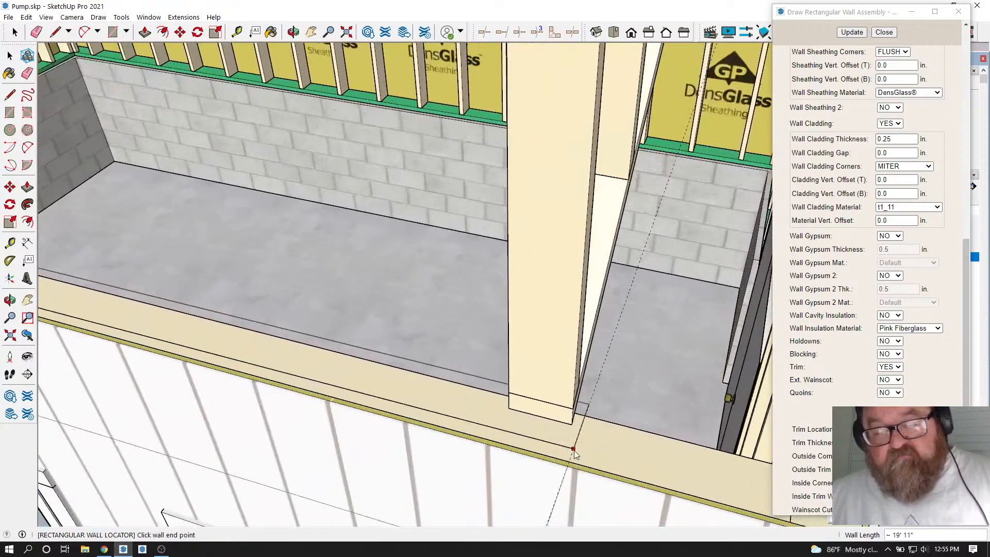
left_click(571, 462)
scroll(597, 437, "down", 2)
scroll(599, 440, "down", 3)
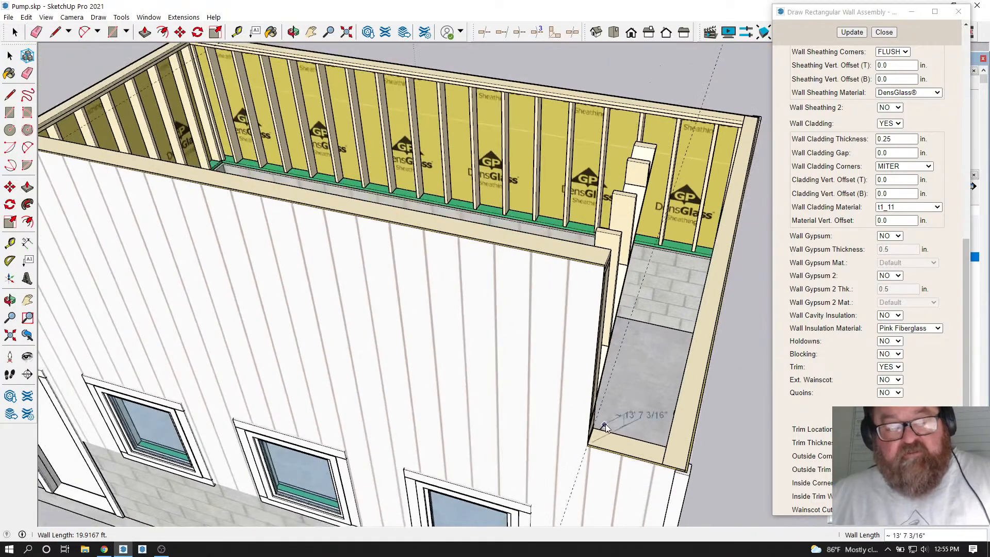
Delete the short stray piece on the inner side of the front wall's top plate, between the windows and the new wall
left_click(293, 32)
left_click_drag(392, 222, 382, 414)
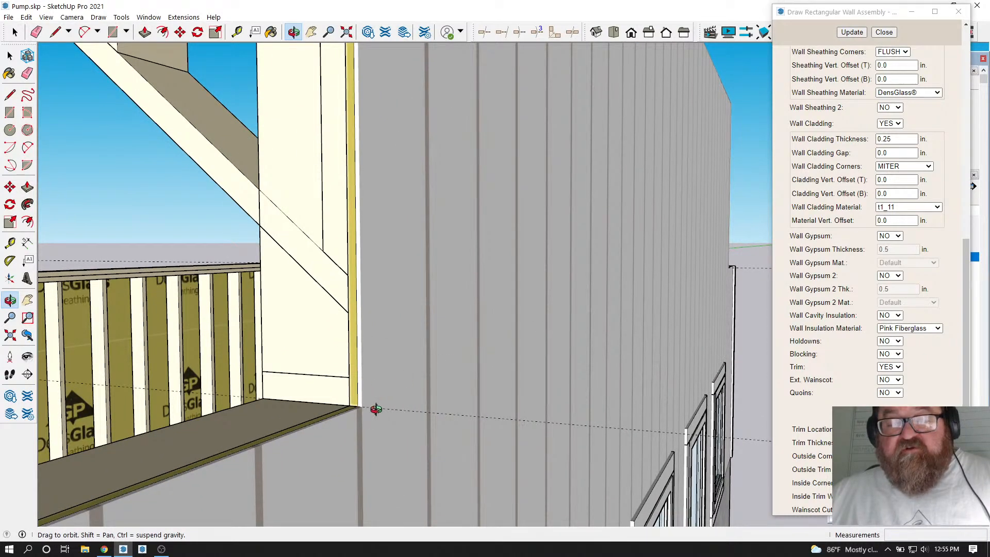
left_click_drag(380, 409, 393, 363)
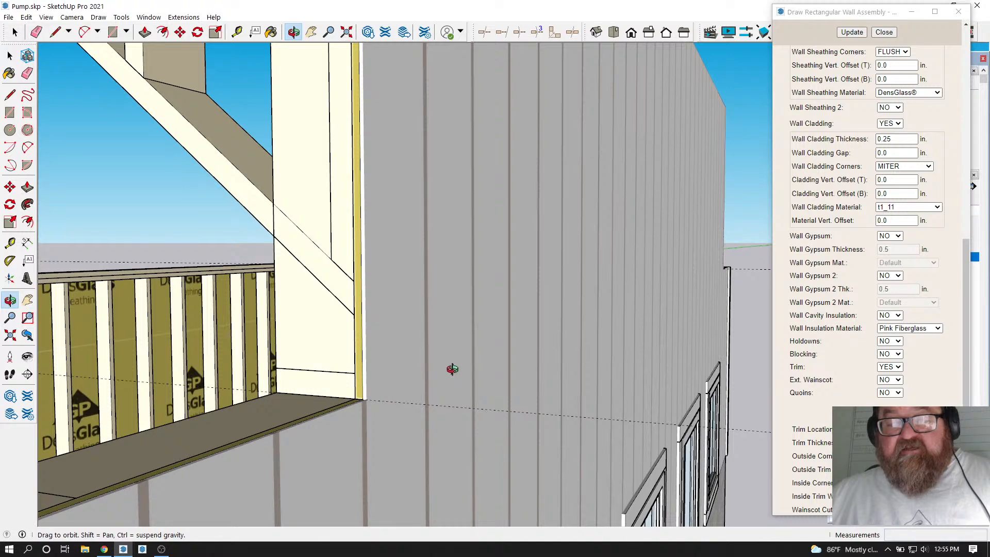
left_click_drag(541, 318, 143, 376)
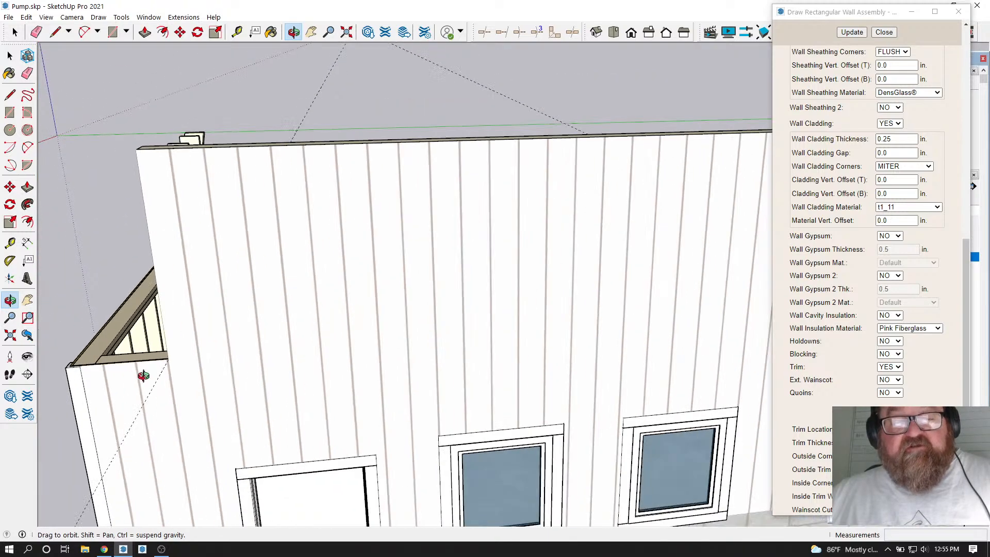
left_click_drag(463, 357, 142, 400)
scroll(417, 262, "up", 10)
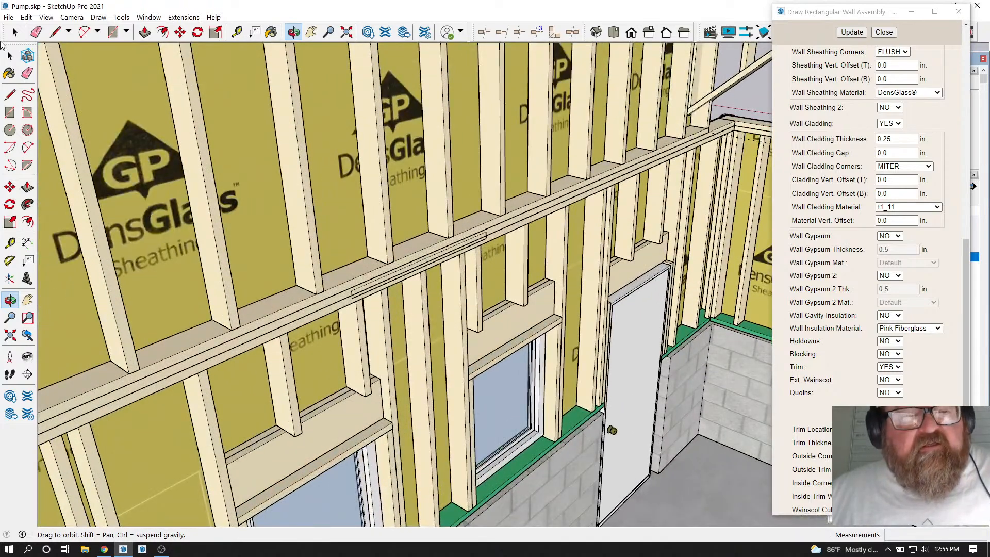
left_click(15, 32)
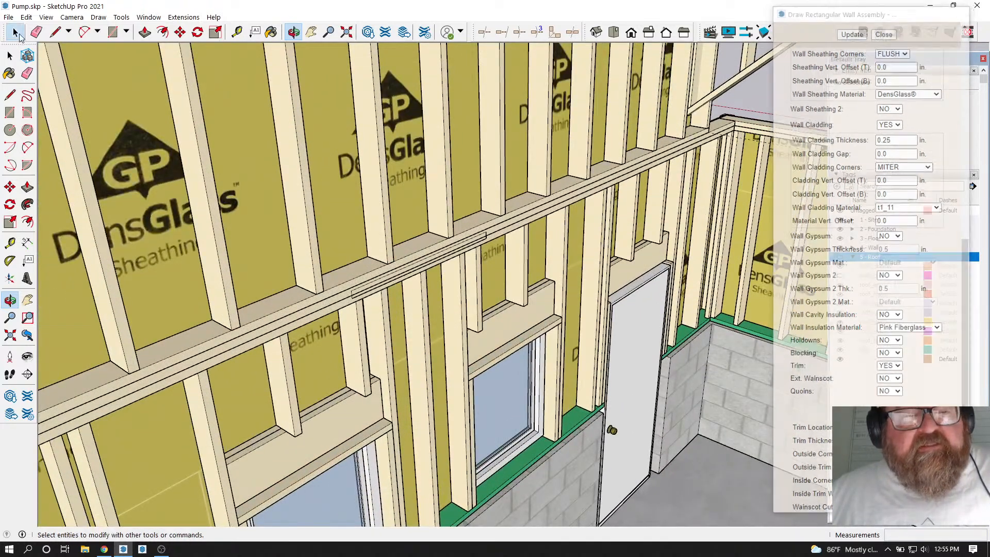
left_click(414, 268)
key("Delete")
scroll(416, 272, "down", 5)
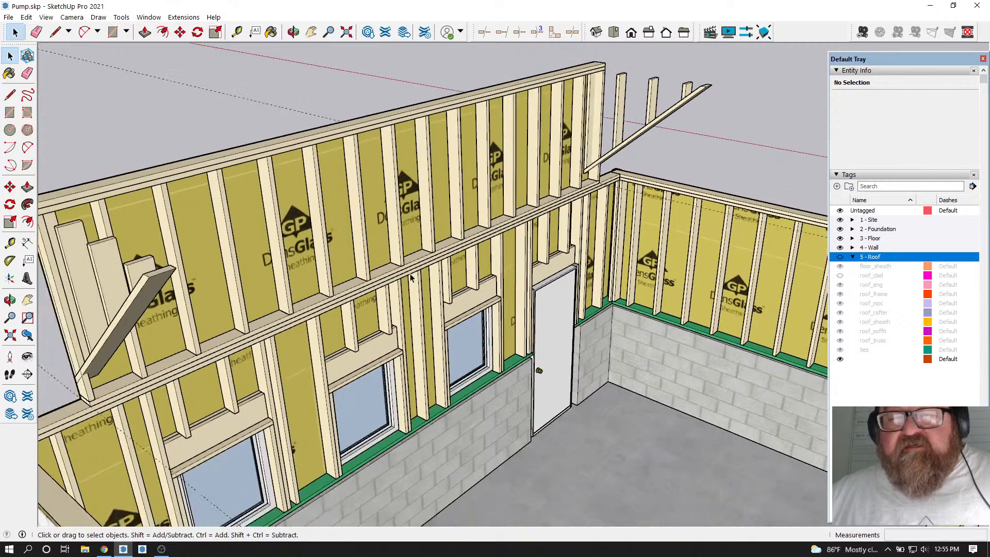
Show the 5 - Roof tag and view the new wall together with the roof from the front of the building
left_click(294, 32)
left_click_drag(276, 84, 372, 266)
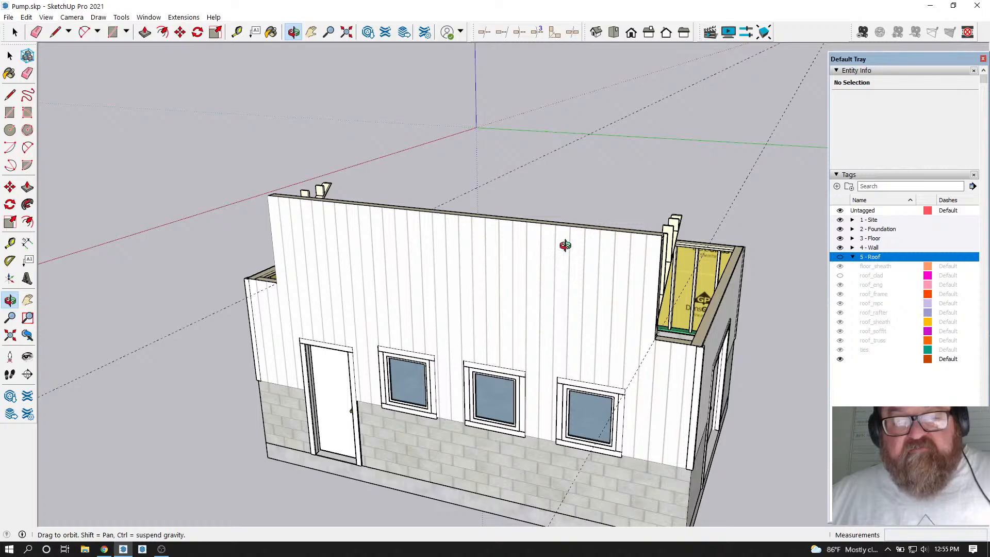
scroll(603, 261, "up", 2)
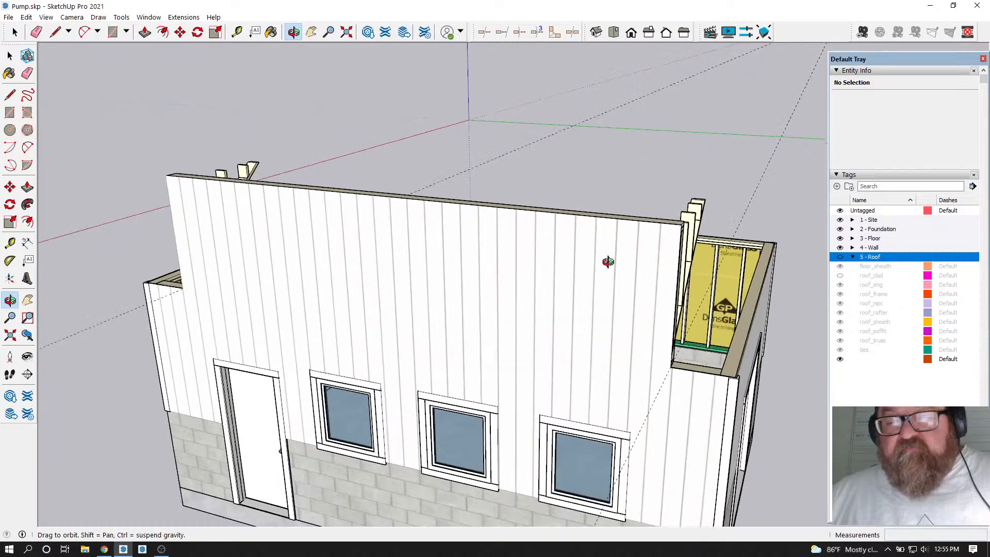
left_click(840, 258)
left_click_drag(663, 347, 764, 344)
scroll(629, 312, "down", 3)
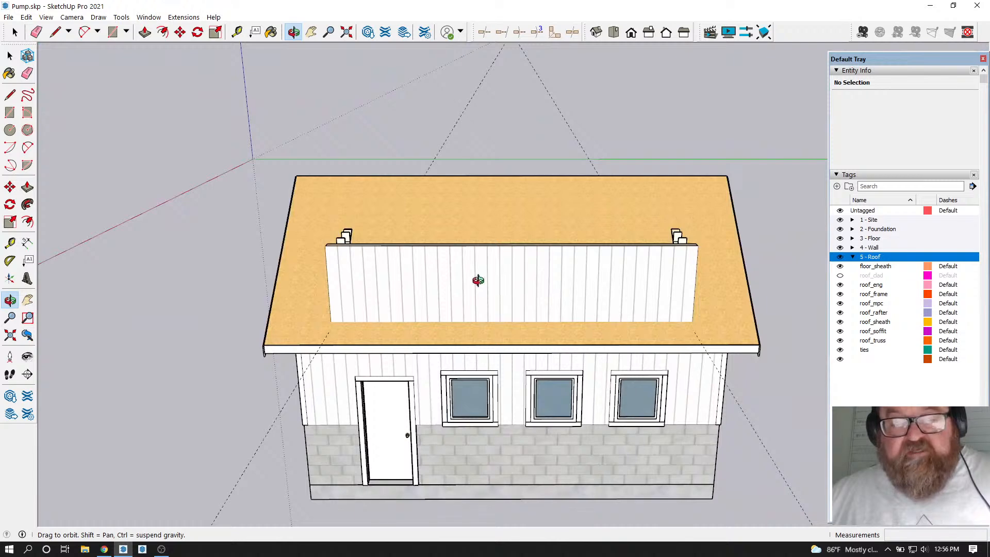
left_click(104, 550)
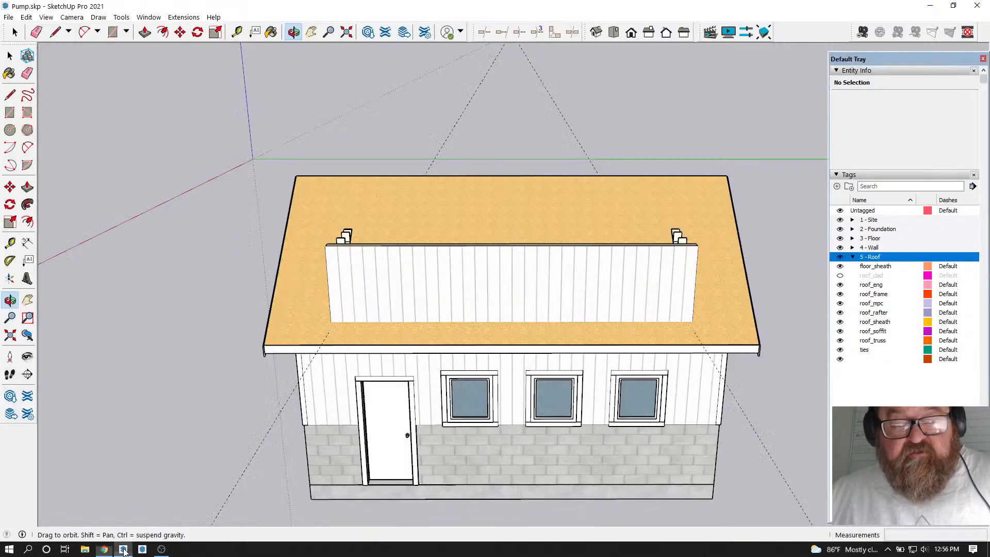
left_click(123, 550)
Place vertical guide lines through the center of the door and the center of the window nearest to it on the front wall
scroll(380, 299, "up", 4)
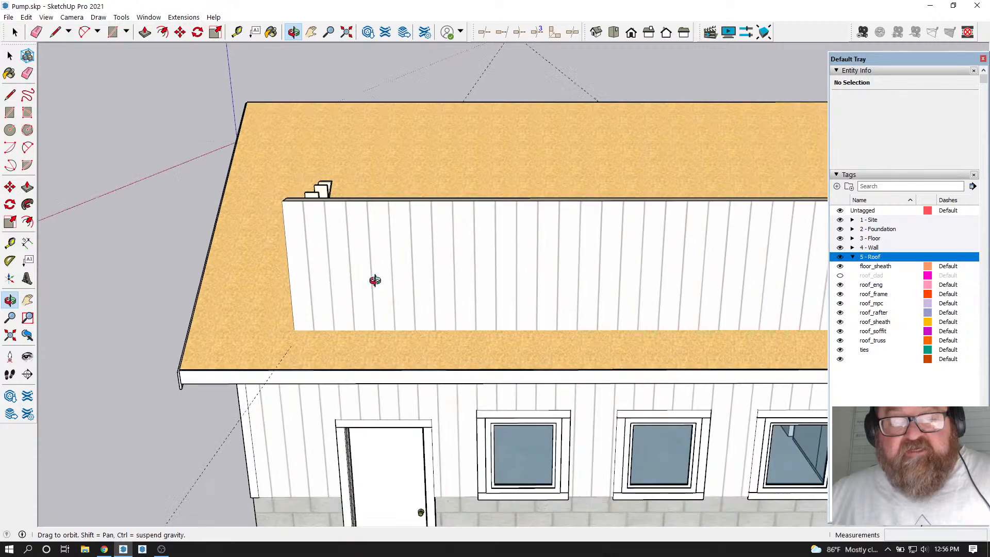
scroll(381, 292, "down", 4)
left_click(236, 32)
scroll(280, 480, "up", 3)
left_click(283, 454)
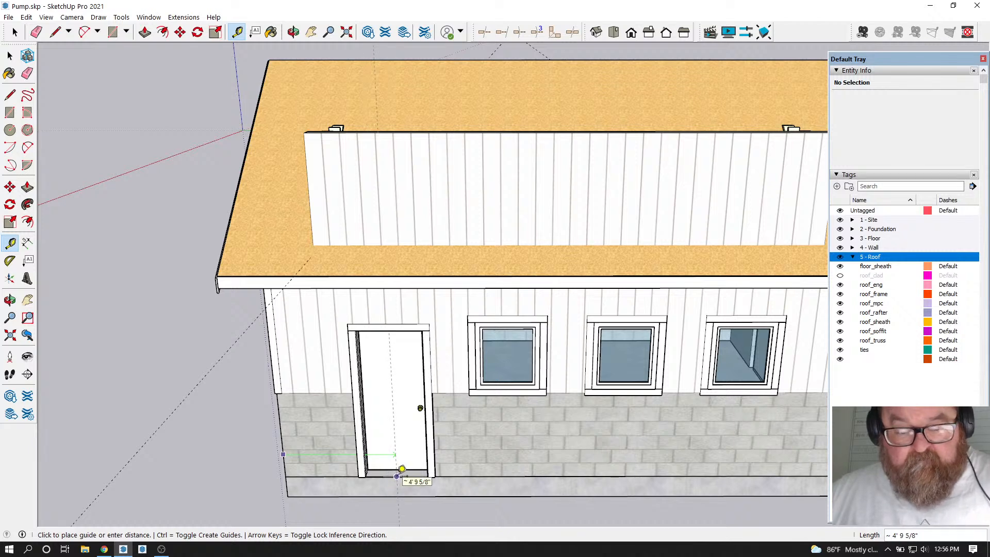
left_click(402, 470)
left_click(397, 483)
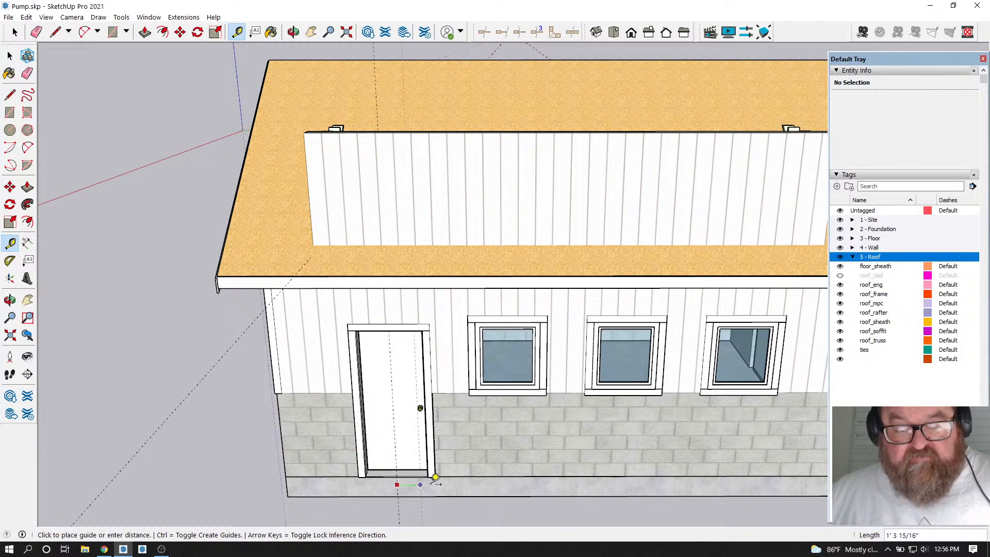
left_click(508, 314)
Place vertical guide lines through the centers of the middle window and the window farthest from the door
left_click(508, 490)
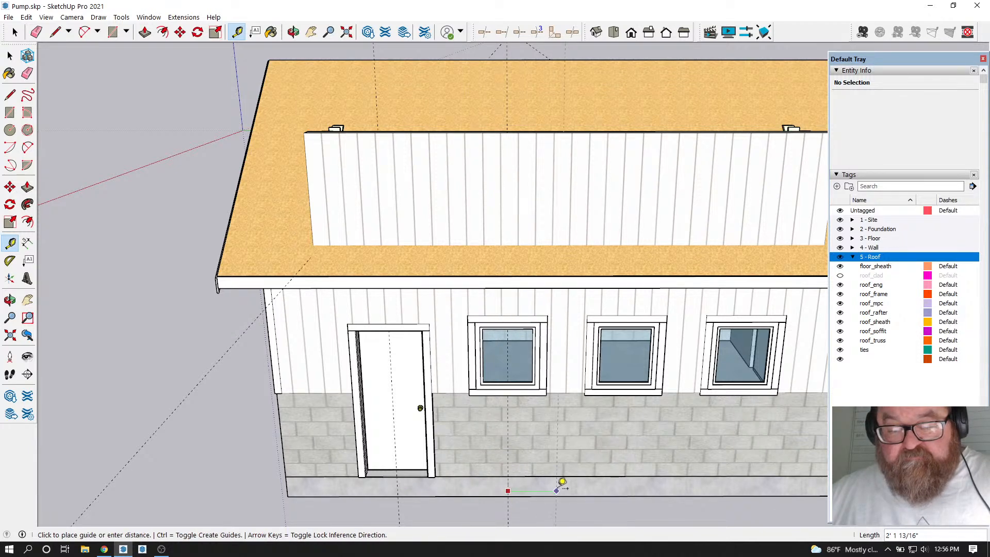
left_click(627, 312)
scroll(546, 489, "down", 3)
scroll(496, 475, "up", 2)
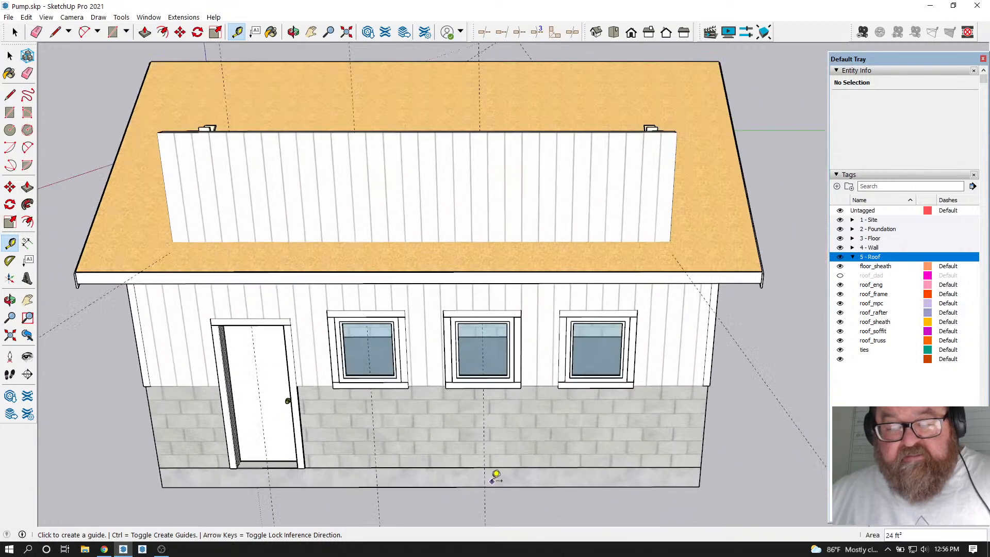
left_click(484, 478)
left_click(598, 311)
scroll(592, 436, "down", 2)
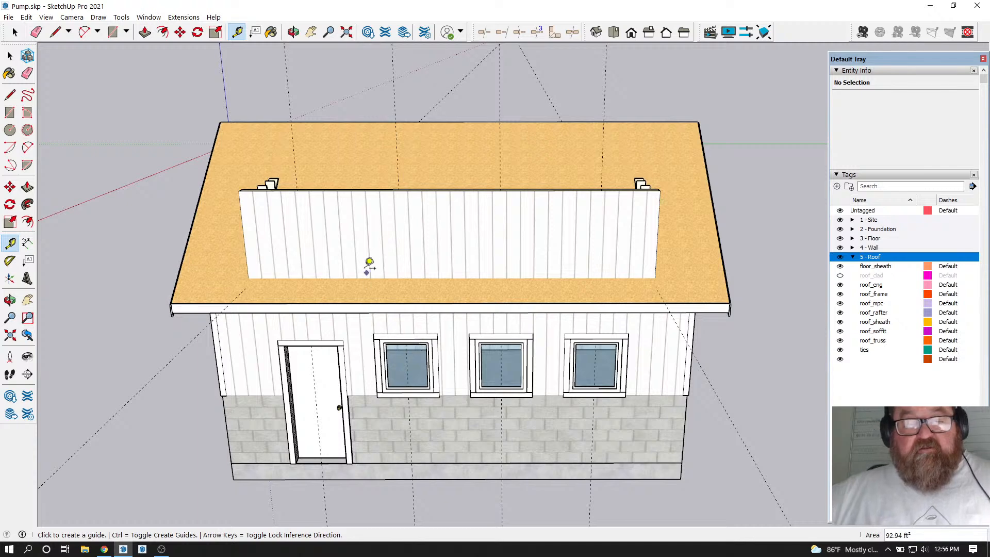
Start a Medeek window assembly on the raised front wall with a width of 32 in and a height of 36 in
scroll(362, 256, "up", 1)
scroll(337, 217, "up", 1)
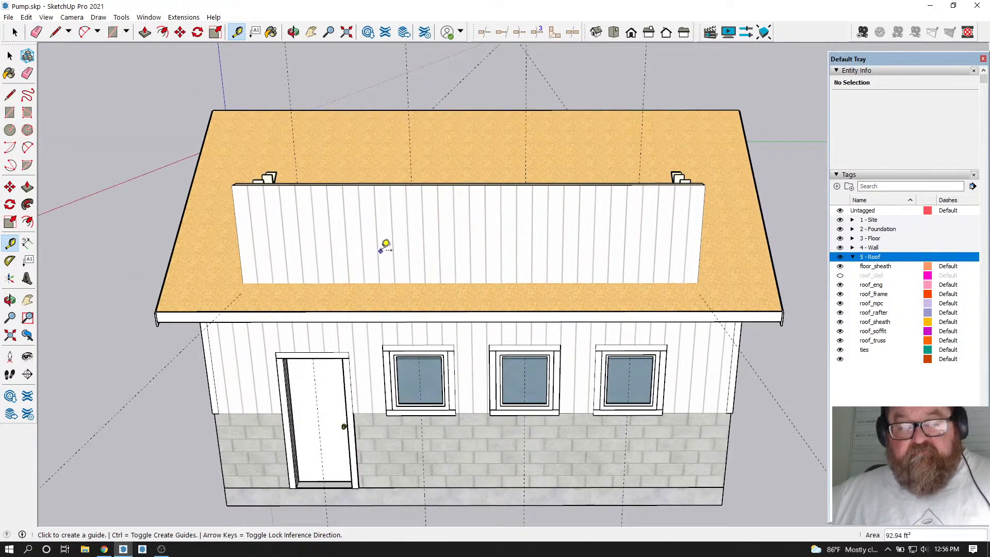
left_click(192, 19)
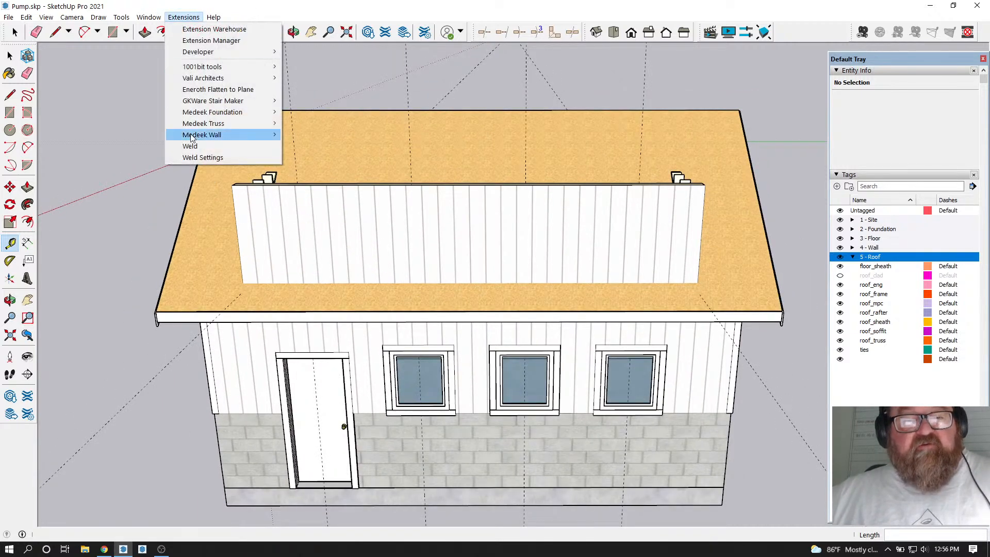
mouse_move(220, 141)
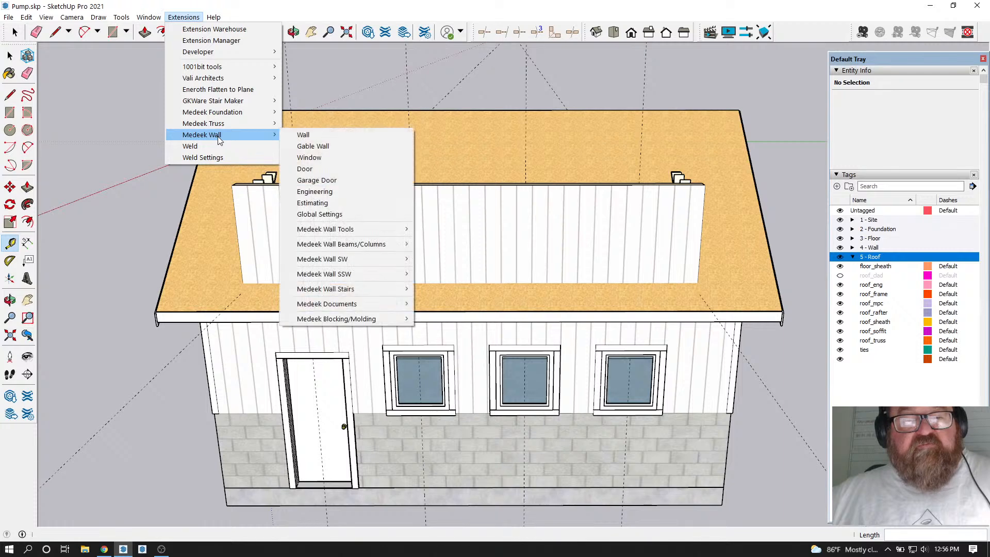
left_click(309, 157)
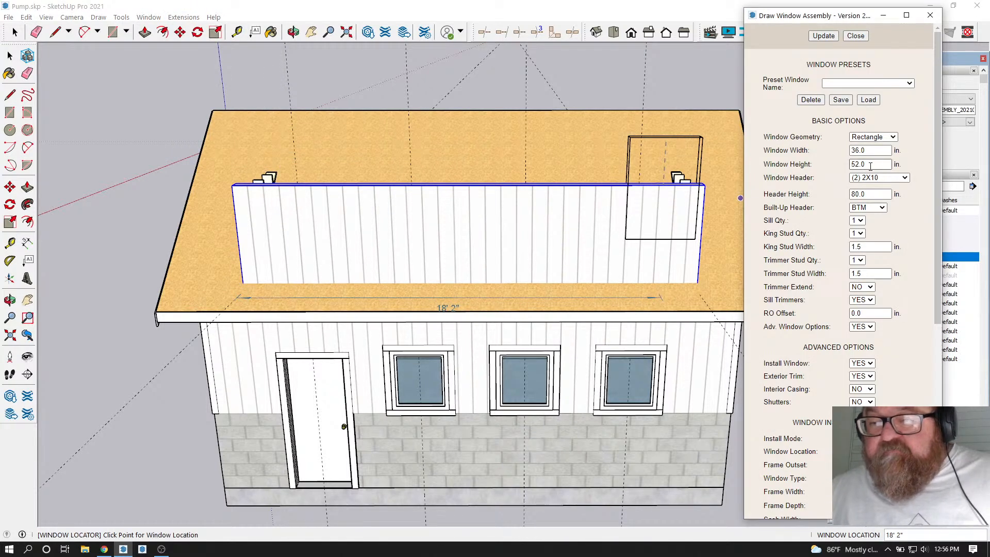
left_click_drag(871, 147, 836, 151)
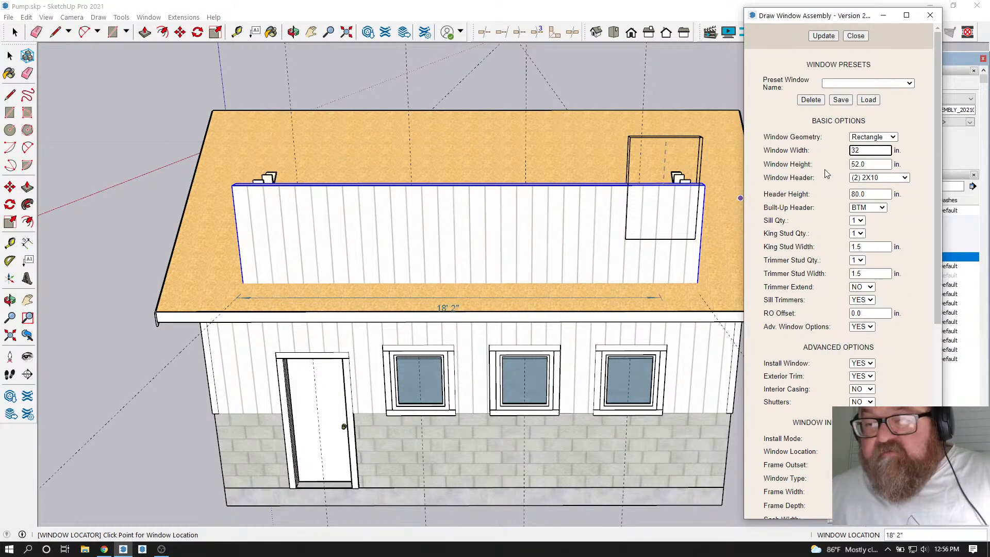
left_click_drag(869, 164, 844, 166)
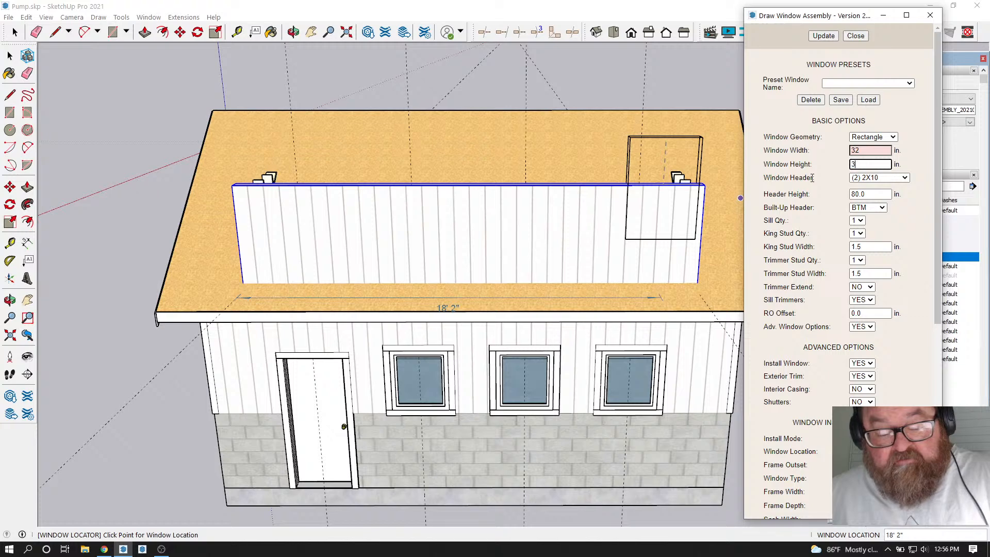
left_click(824, 39)
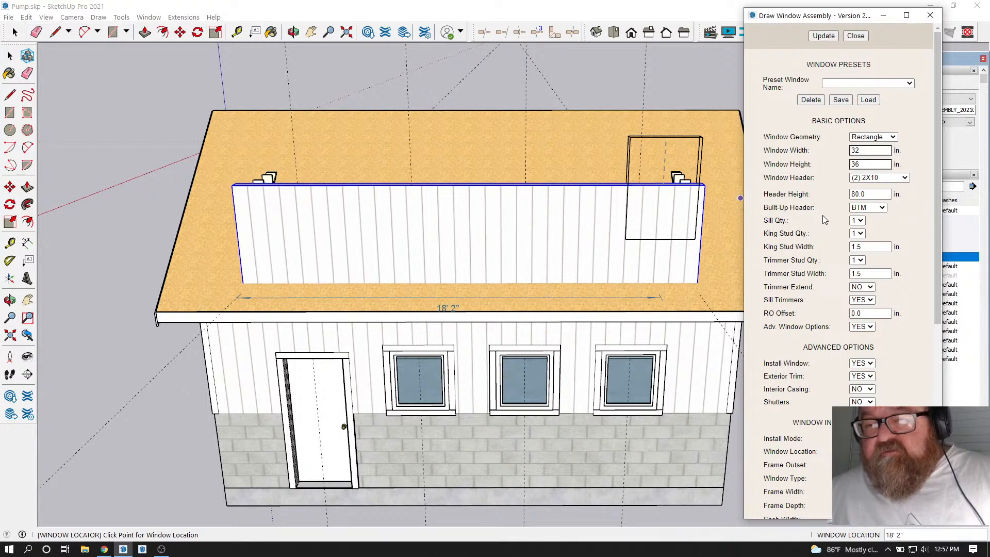
Set the window's header height to 43 in and apply it
left_click(839, 195)
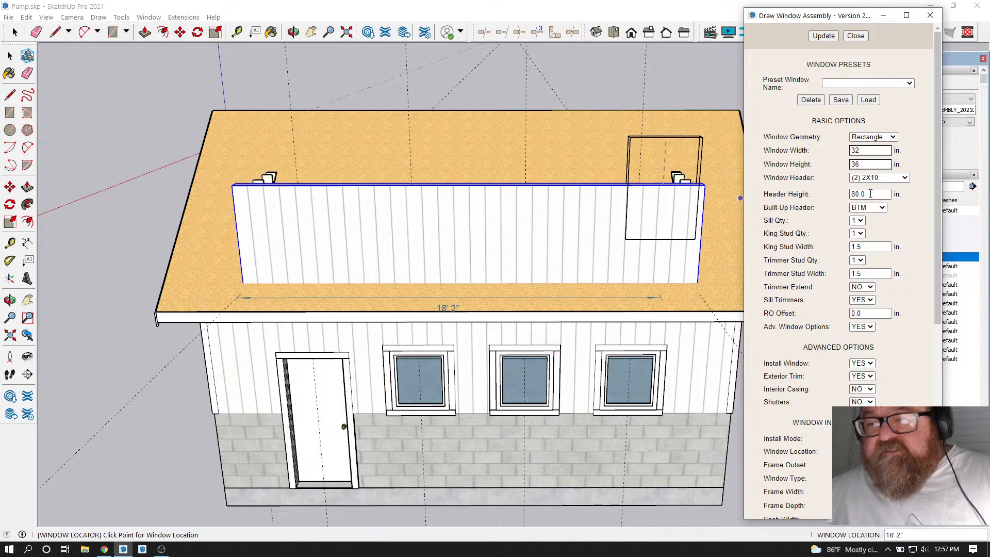
type("43")
left_click(824, 35)
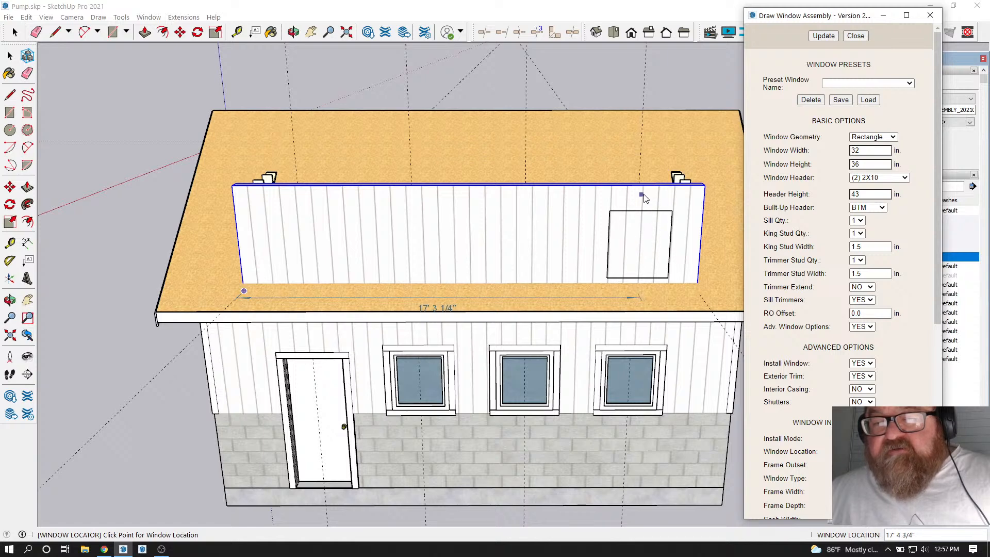
Try a header height of 48 in for the dormer window assembly and apply it
double_click(861, 194)
type("48")
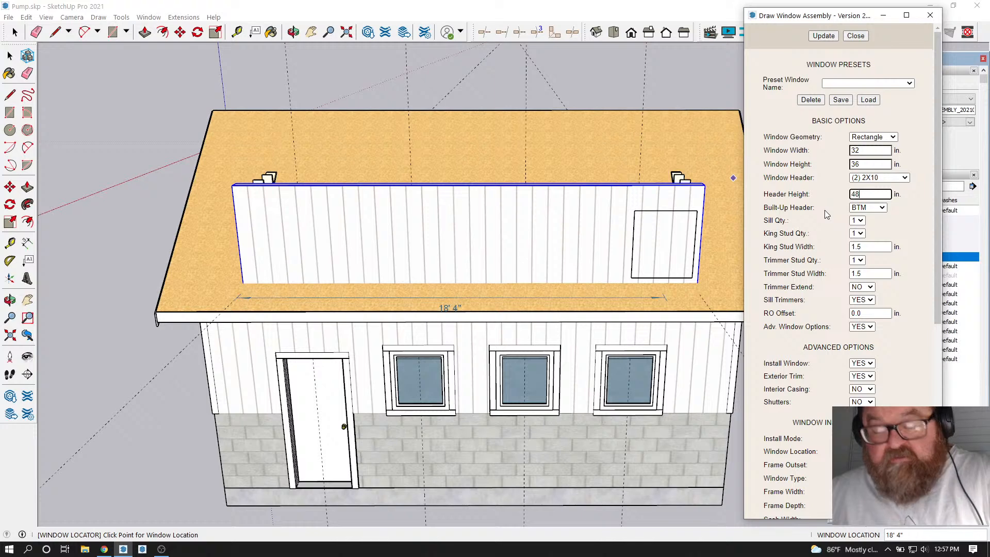
left_click(824, 37)
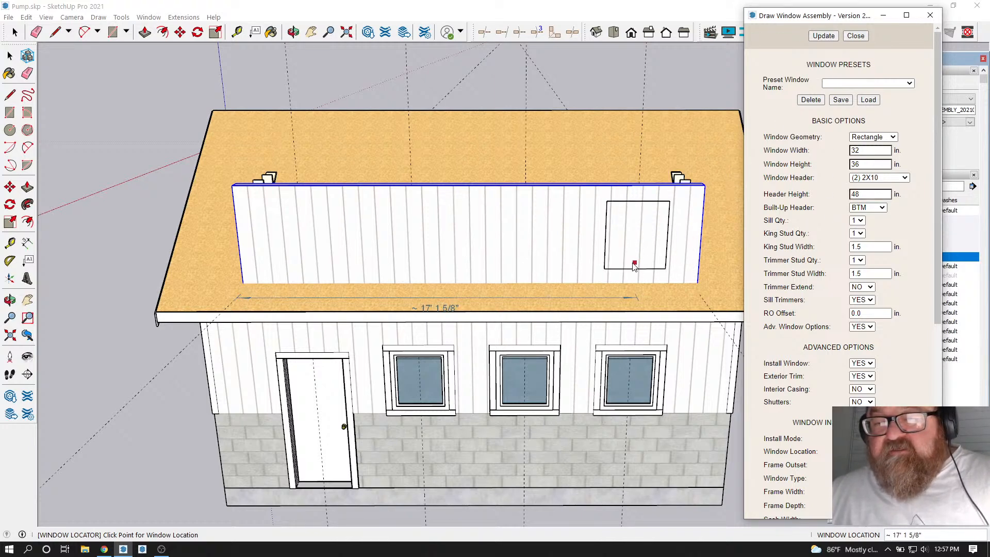
Set the dormer window's header height to 46 in and its header size to (2) 2X8, applying both changes
double_click(856, 194)
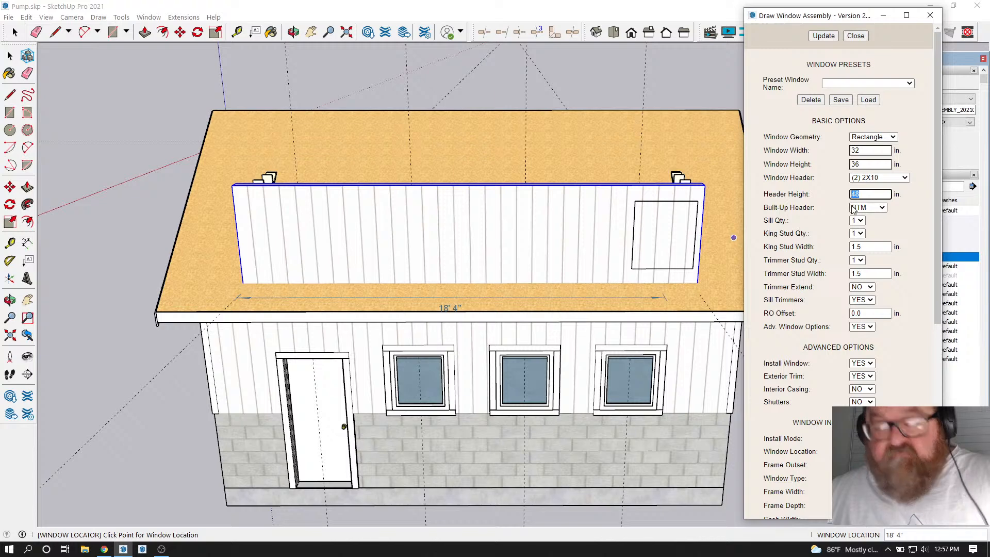
left_click(824, 35)
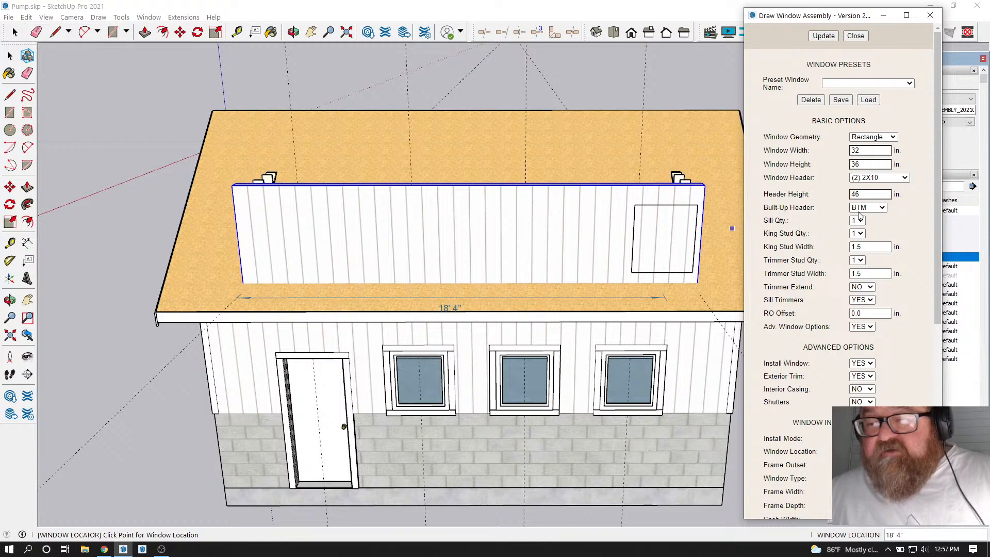
left_click(906, 178)
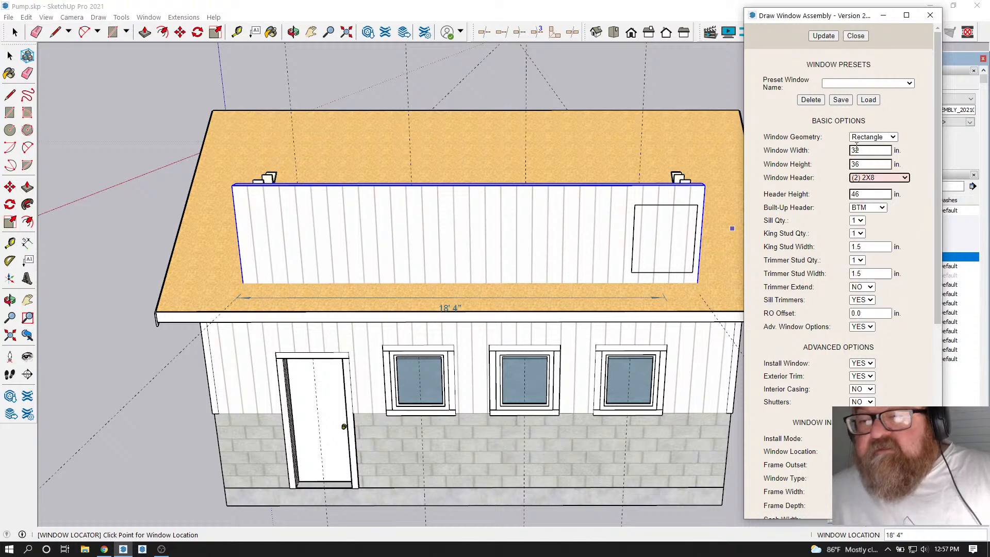
left_click(824, 36)
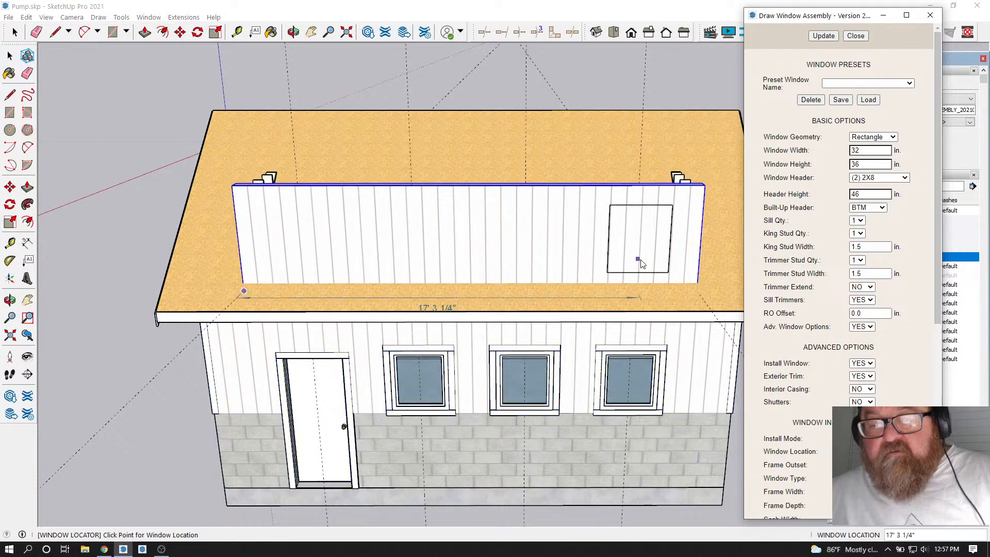
Place four of the 32 by 36 in windows on the dormer wall, one at each vertical guide line, and clear the selection
left_click(641, 175)
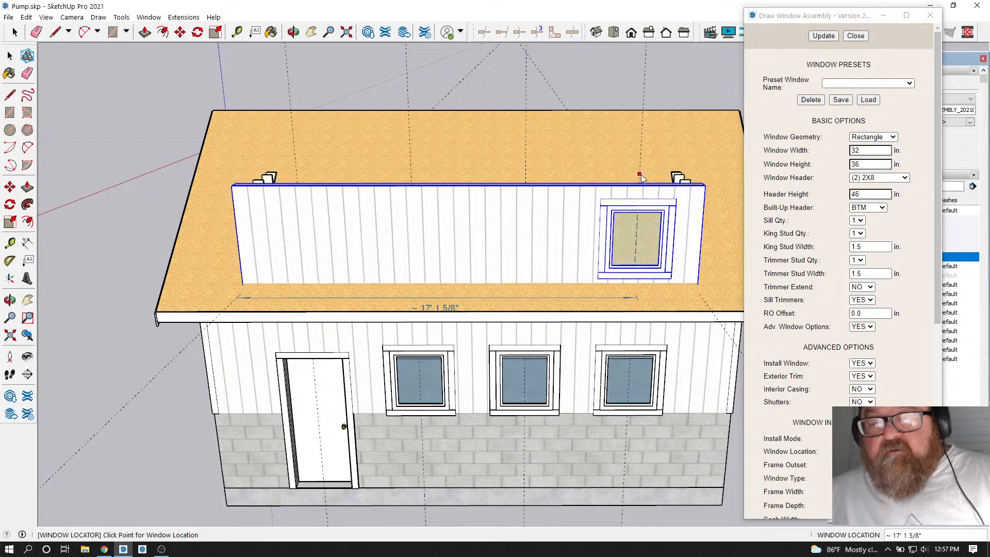
left_click(525, 173)
left_click(412, 175)
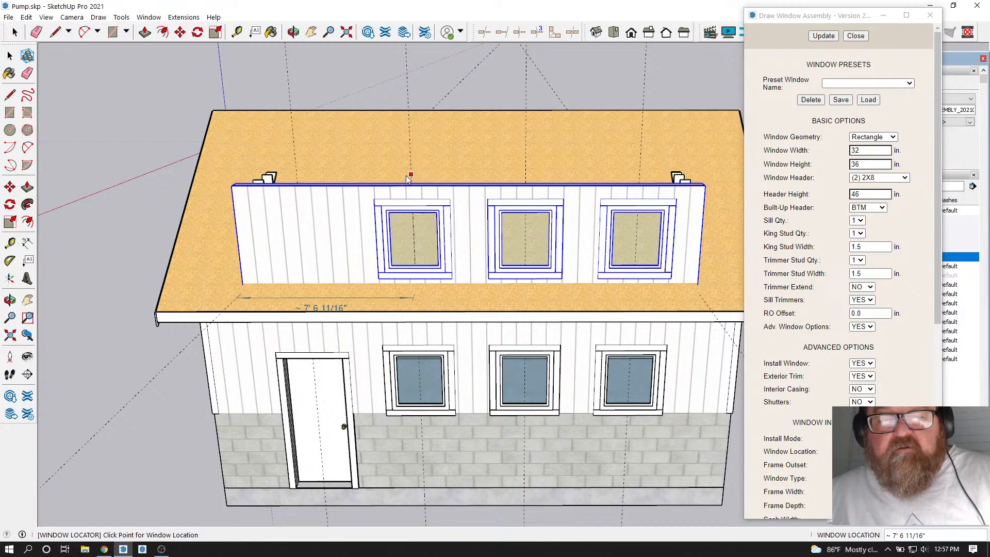
left_click(298, 179)
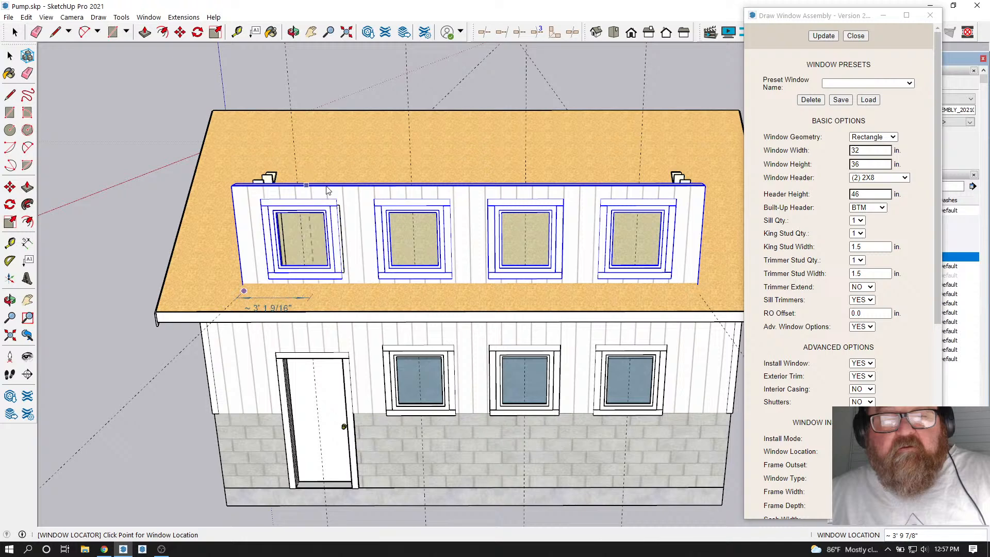
scroll(540, 218, "down", 2)
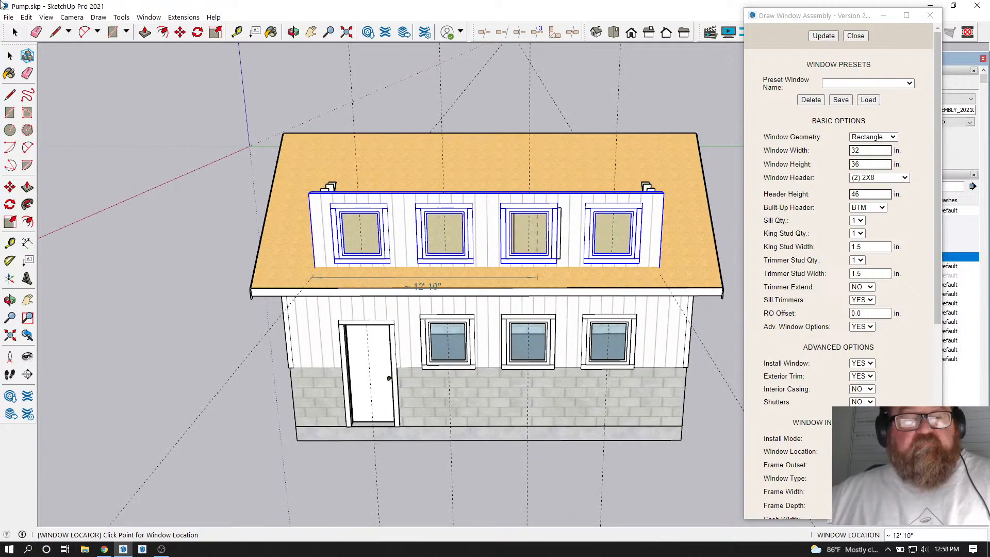
left_click(13, 33)
left_click(222, 110)
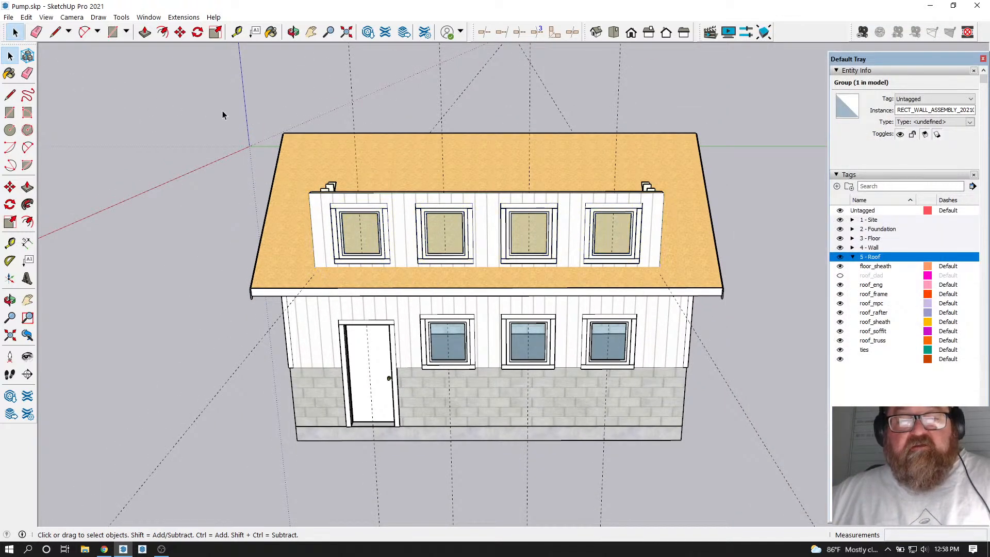
Toggle the 5 - Roof tag folder's visibility off and on, and check the dormer windows against the door and windows below
left_click(293, 32)
mouse_move(443, 196)
left_mouse_down()
mouse_move(453, 132)
mouse_move(431, 184)
left_mouse_up()
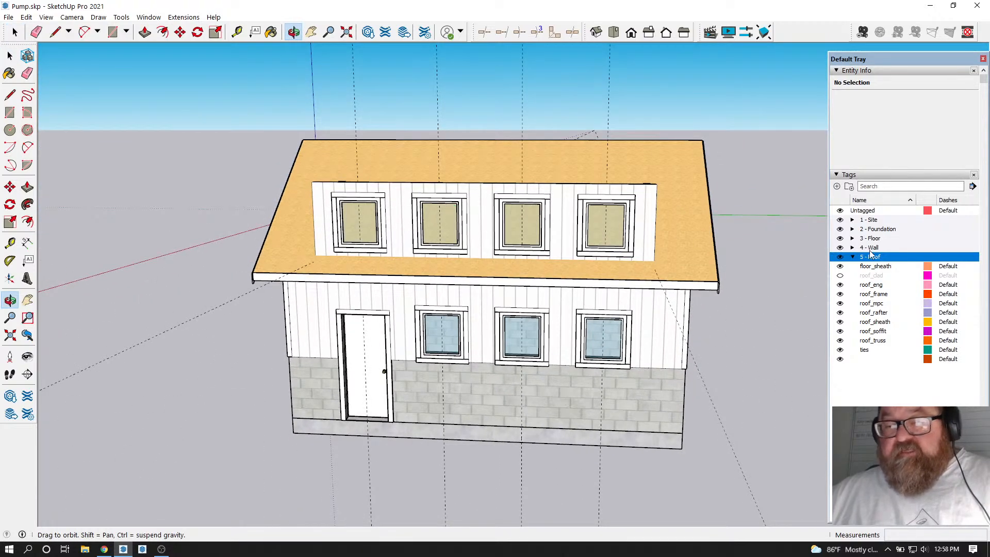
left_click(840, 256)
left_click(840, 256)
left_click_drag(650, 267, 539, 357)
scroll(539, 356, "up", 2)
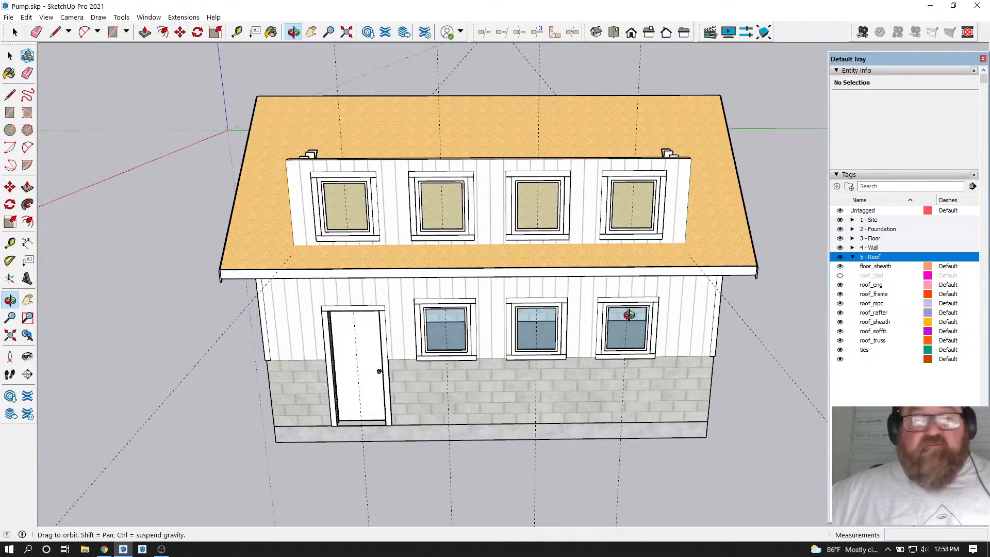
left_click(161, 550)
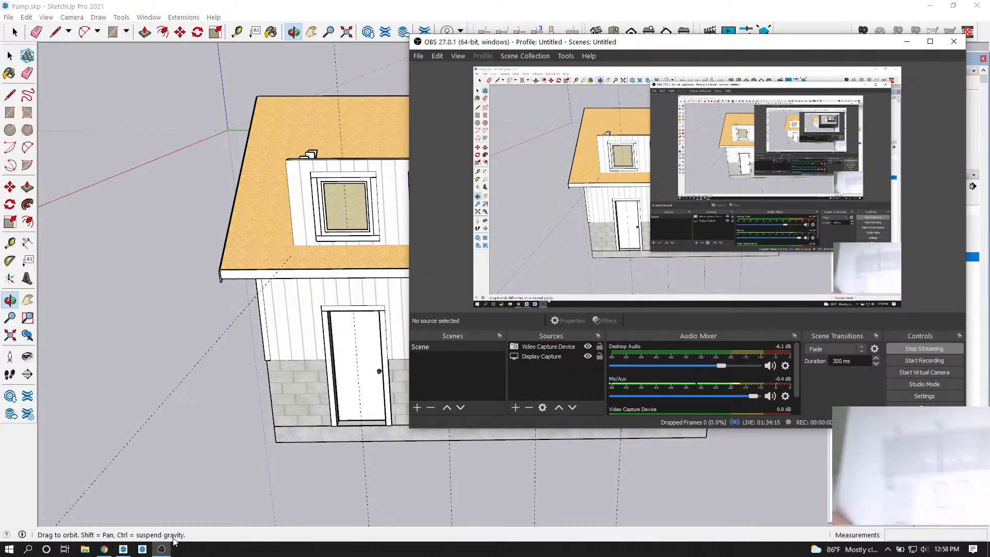
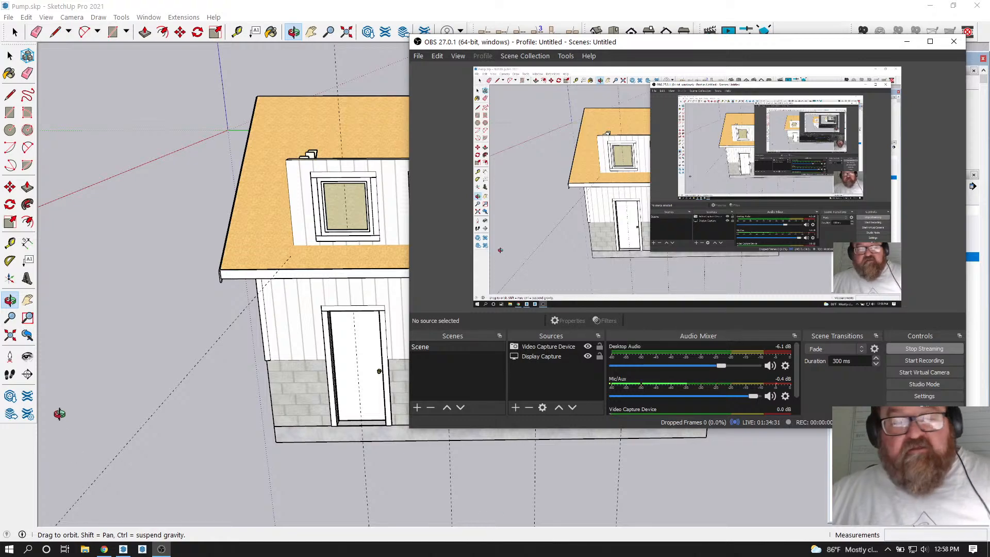
left_click(133, 335)
Examine the dormer wall and its windows from the front, the gable side and above
scroll(470, 243, "up", 2)
middle_click_drag(471, 243, 498, 214)
scroll(498, 215, "down", 3)
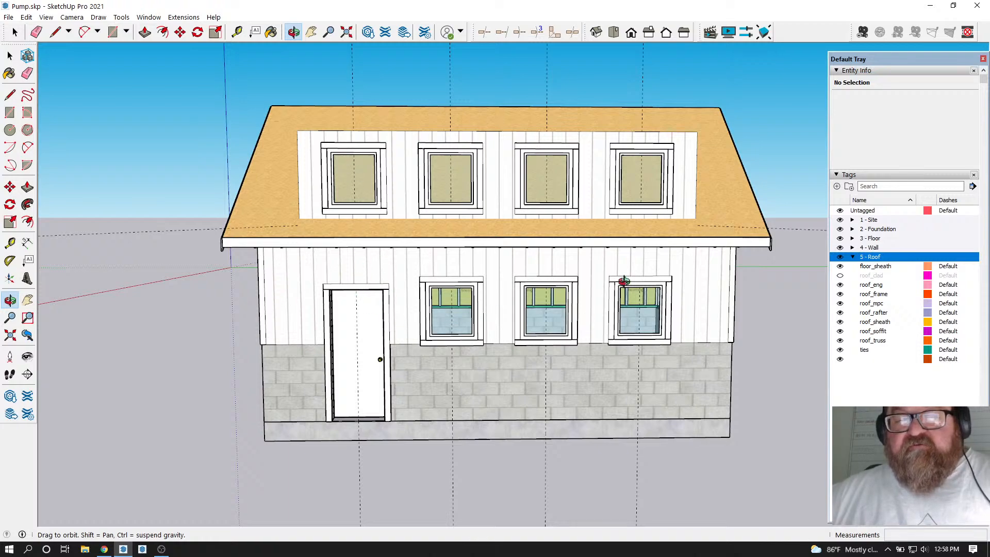
left_click_drag(619, 277, 468, 316)
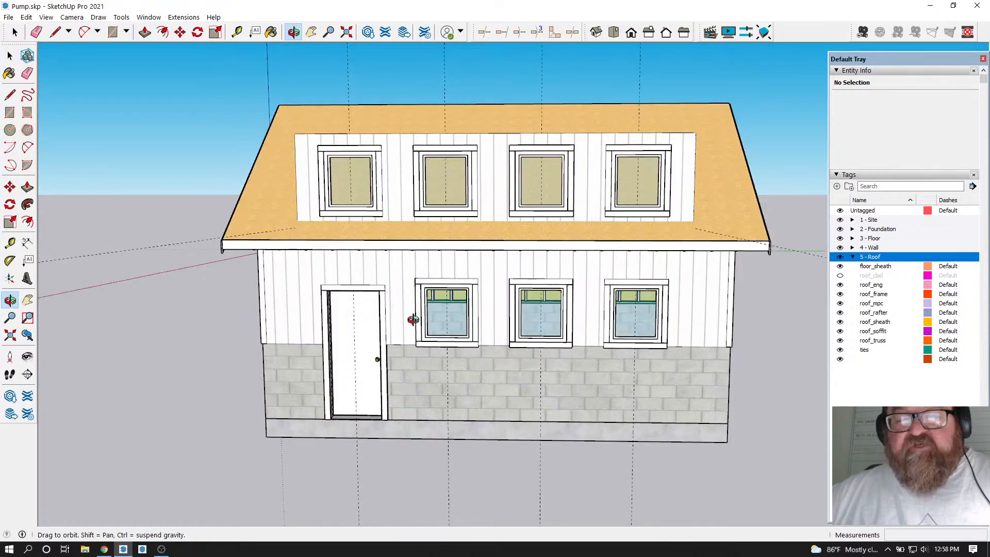
left_click_drag(508, 148, 602, 121)
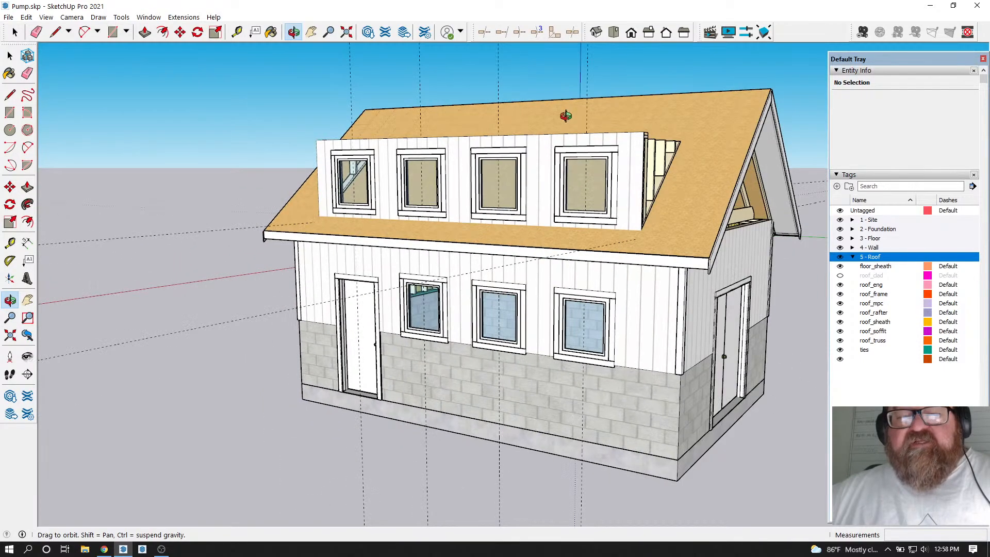
left_click_drag(512, 178, 518, 256)
scroll(517, 256, "up", 10)
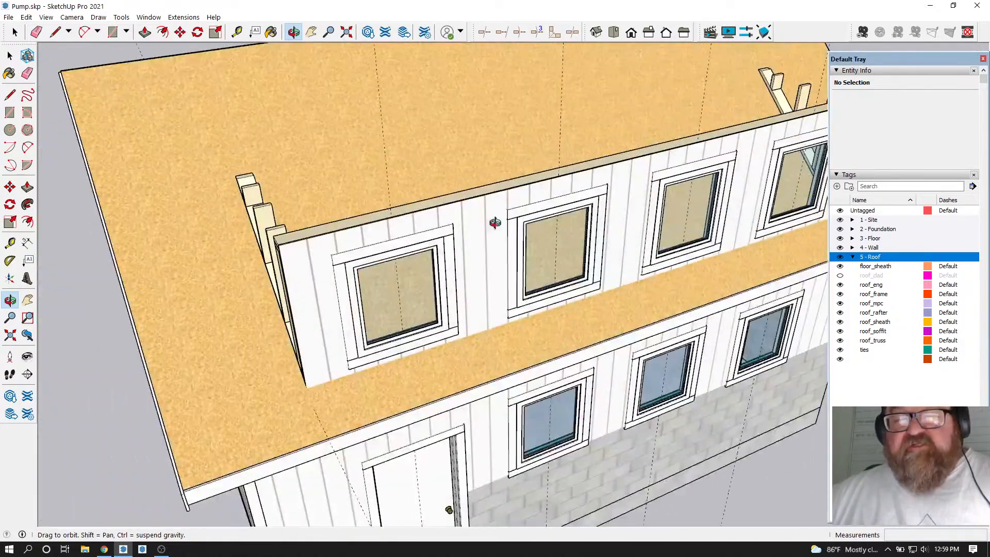
left_click_drag(496, 222, 492, 272)
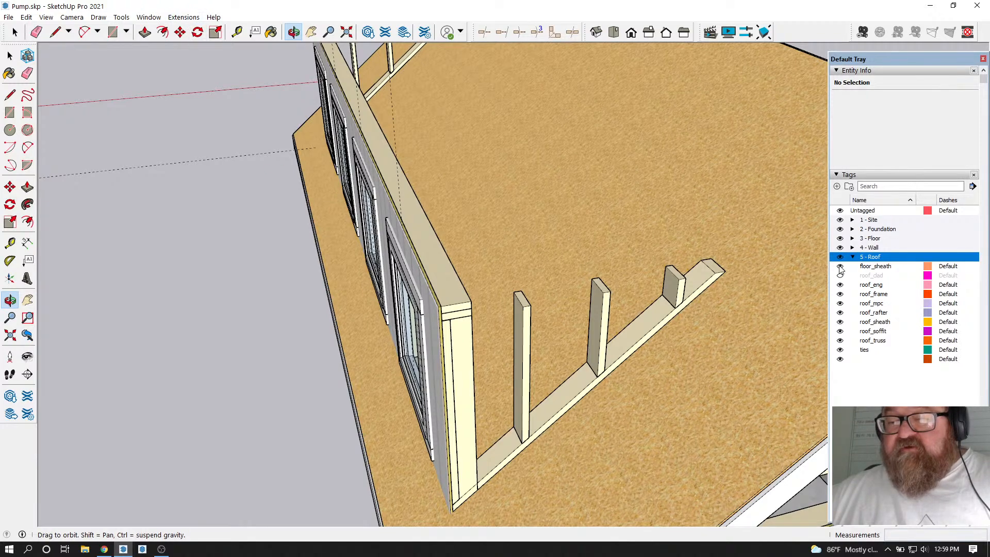
Hide the roof_sheath tag to examine the rafters around the dormer walls, and show the sheathing again
left_click(840, 323)
left_click_drag(455, 391, 485, 356)
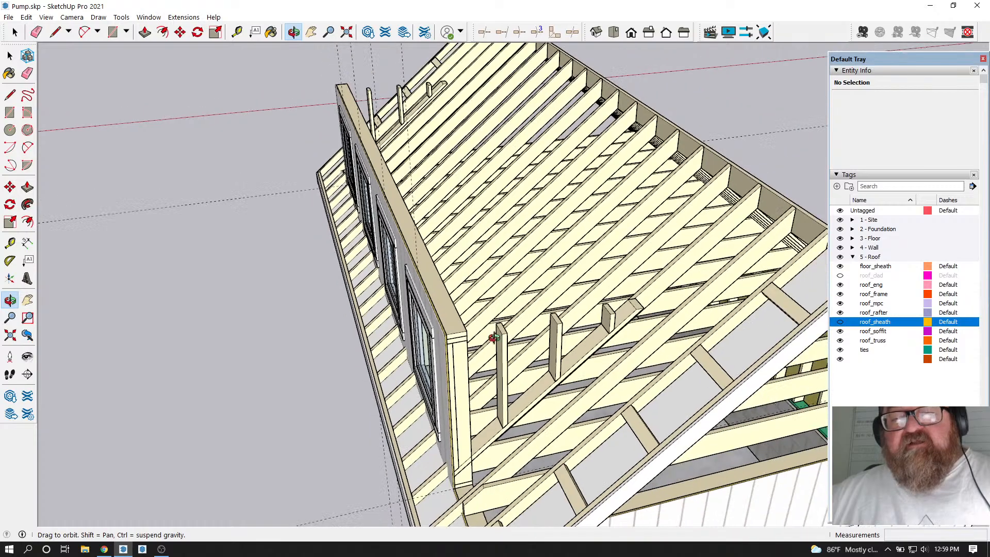
left_click_drag(477, 294, 494, 313)
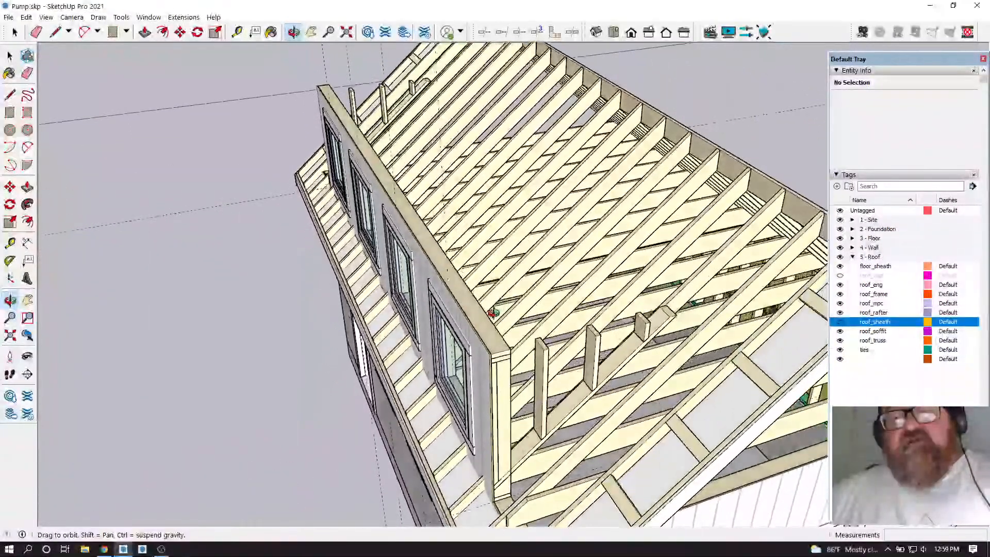
left_click(840, 323)
Start a Medeek Truss roof rafter assembly for the dormer using the Shed Roof family
left_click_drag(295, 238, 561, 320)
scroll(198, 211, "up", 2)
scroll(199, 210, "up", 2)
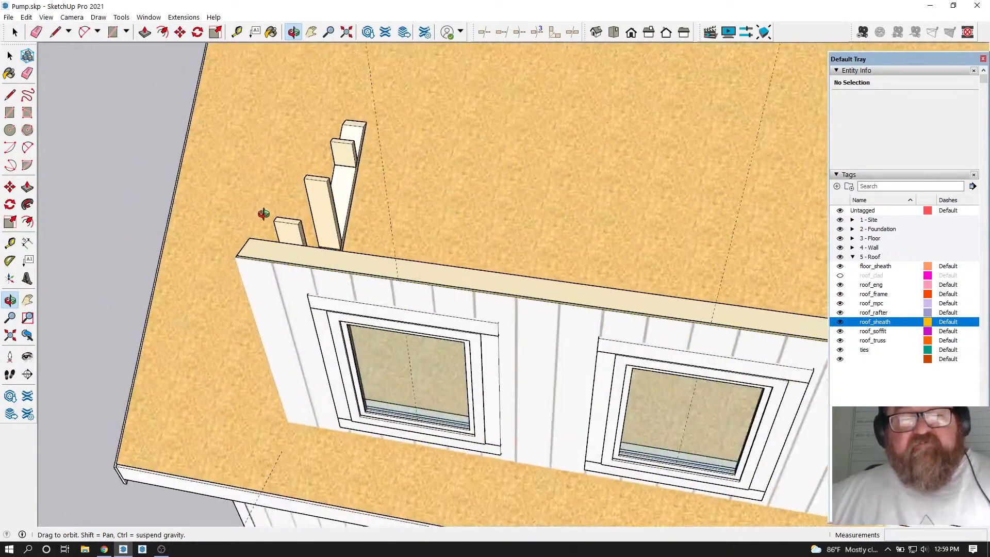
left_click_drag(263, 214, 387, 287)
scroll(320, 314, "up", 2)
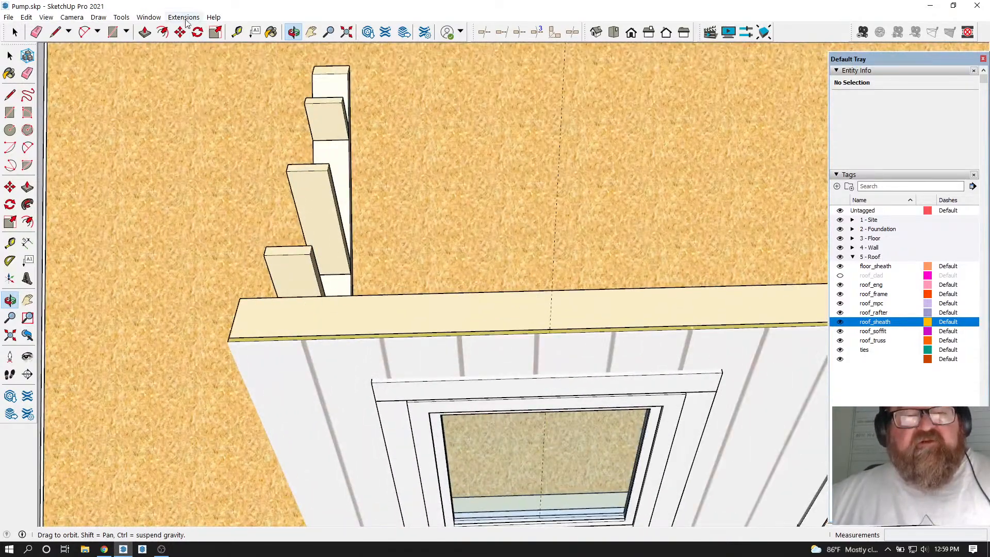
left_click(186, 18)
mouse_move(206, 128)
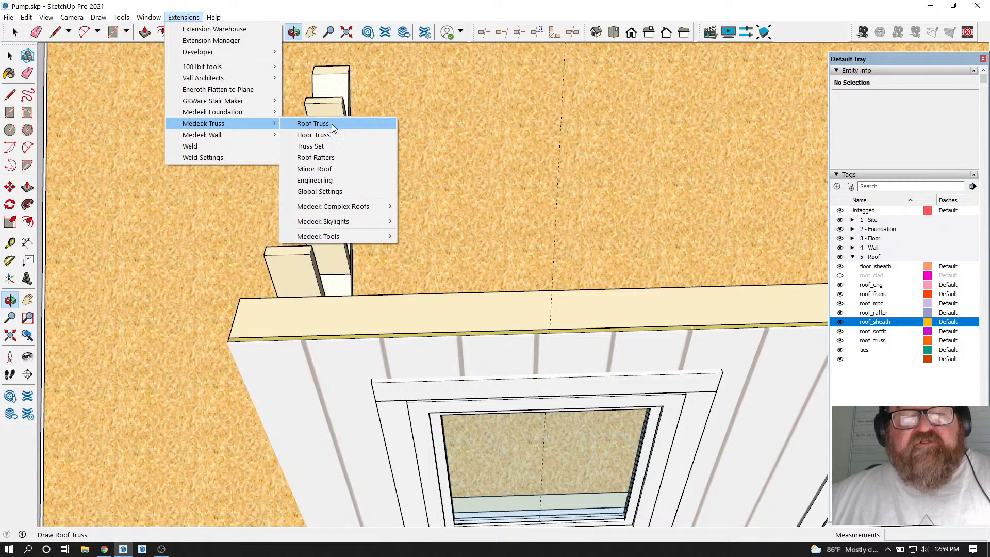
left_click(331, 158)
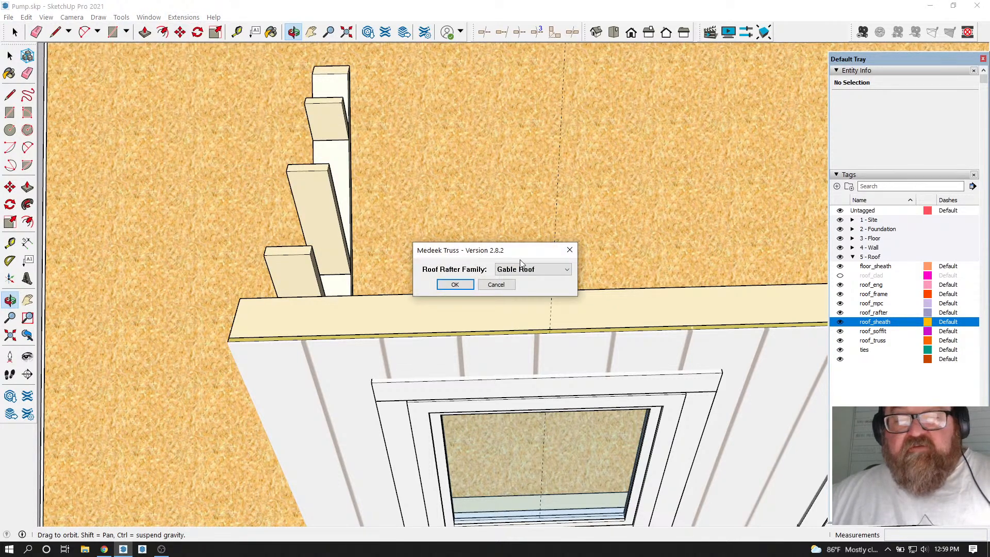
left_click(567, 269)
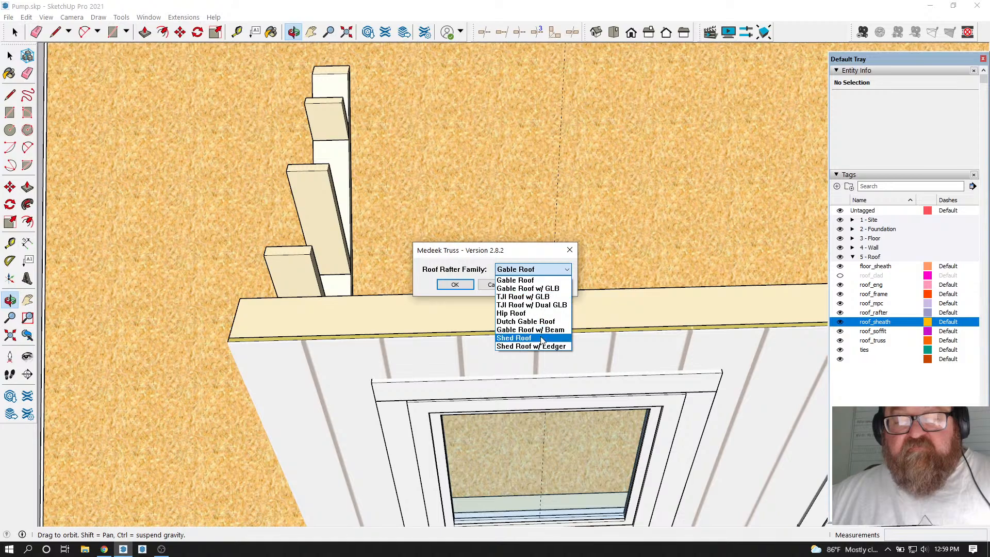
left_click(516, 338)
left_click(455, 284)
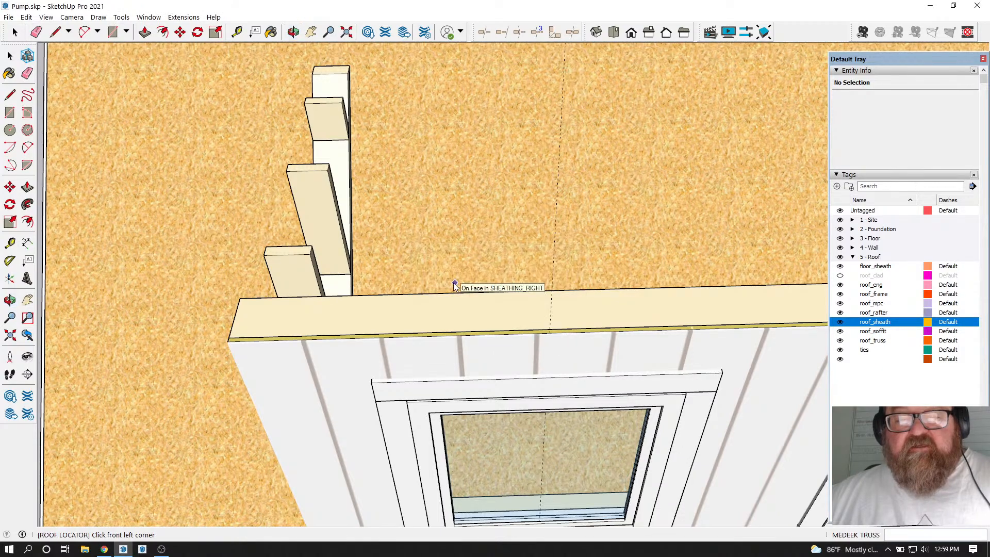
Try to place the shed roof's first front corner at the dormer wall's outer top corner and span it toward the main ridge
scroll(239, 336, "up", 1)
left_click(223, 348)
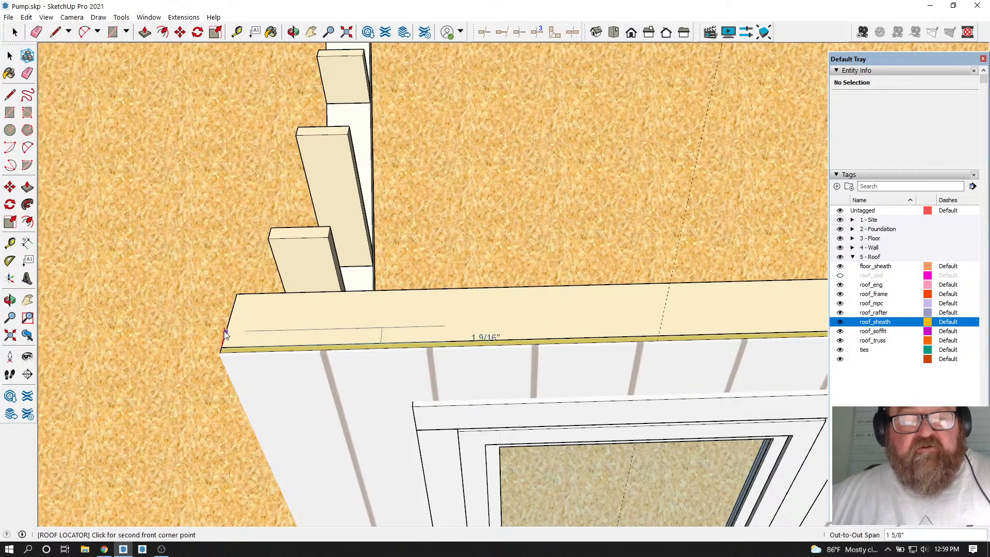
scroll(222, 348, "down", 5)
scroll(144, 324, "down", 3)
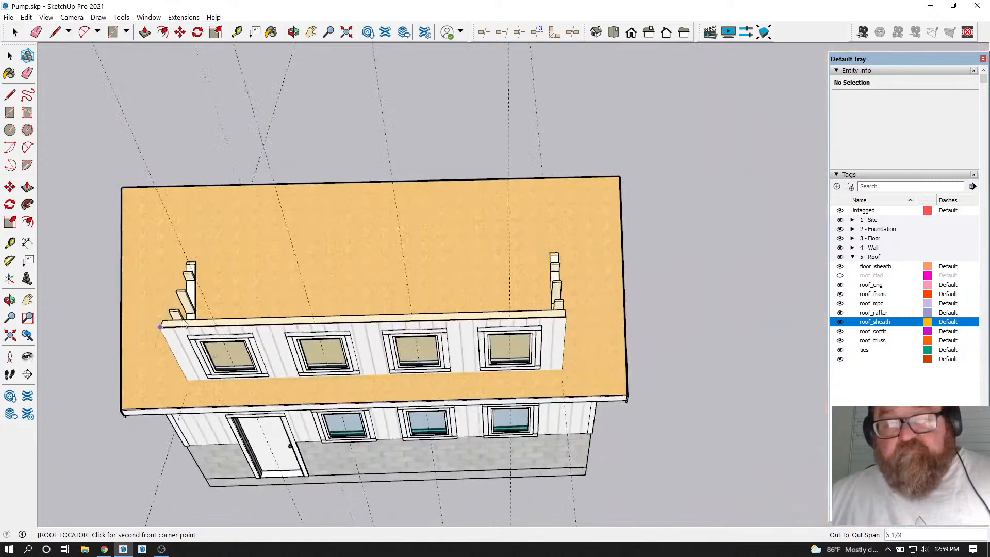
scroll(573, 311, "up", 6)
scroll(547, 335, "down", 2)
scroll(546, 334, "down", 3)
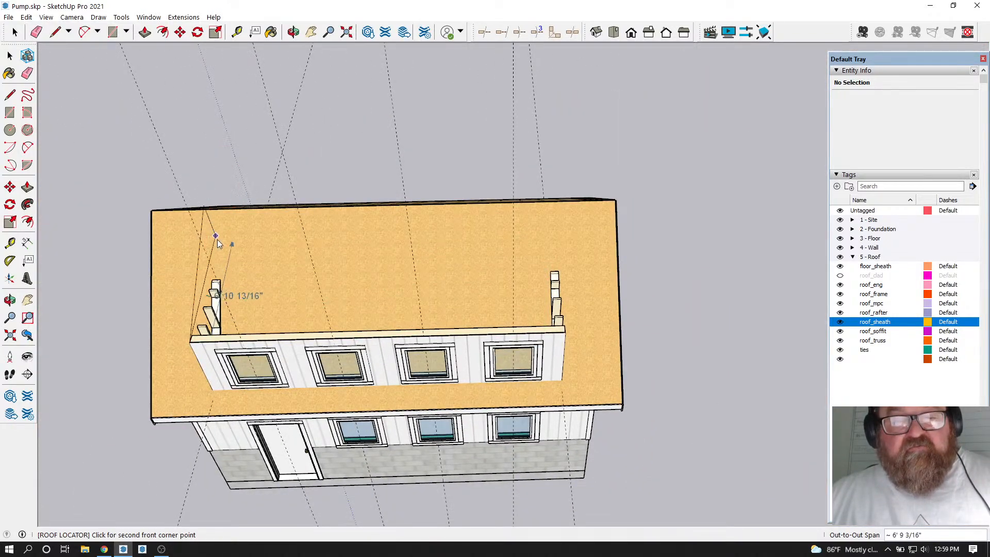
left_click(292, 32)
left_click_drag(486, 243, 387, 271)
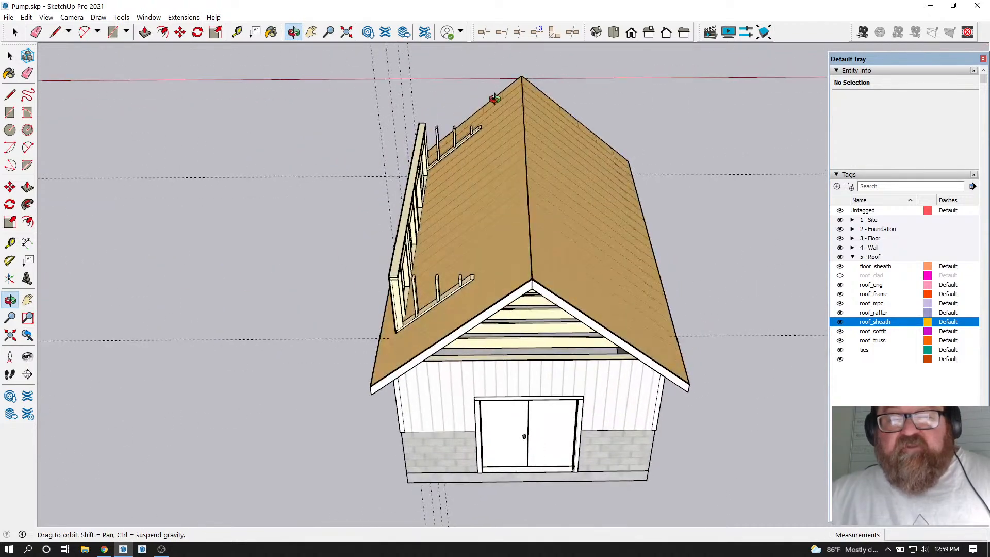
scroll(484, 72, "up", 6)
scroll(485, 72, "up", 4)
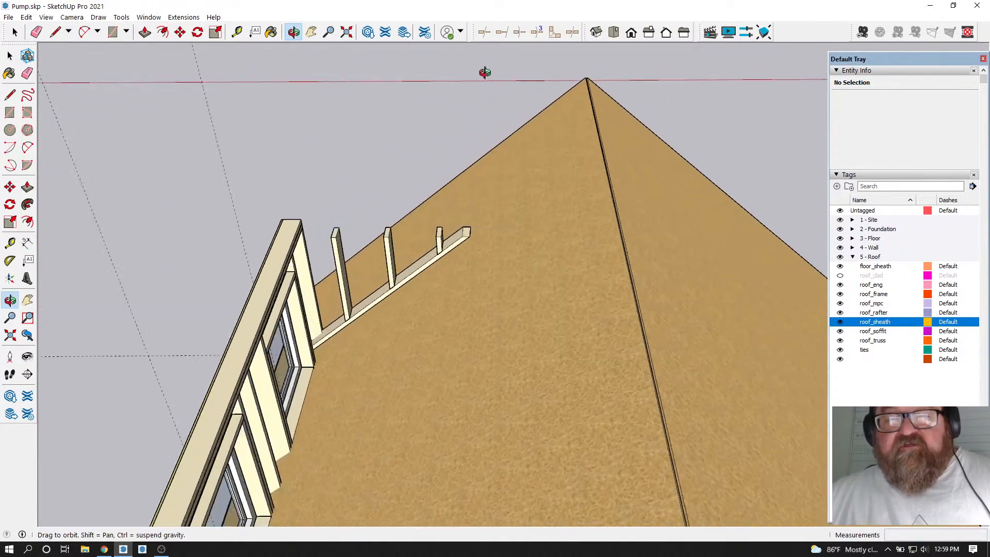
right_click(481, 89)
left_click(504, 98)
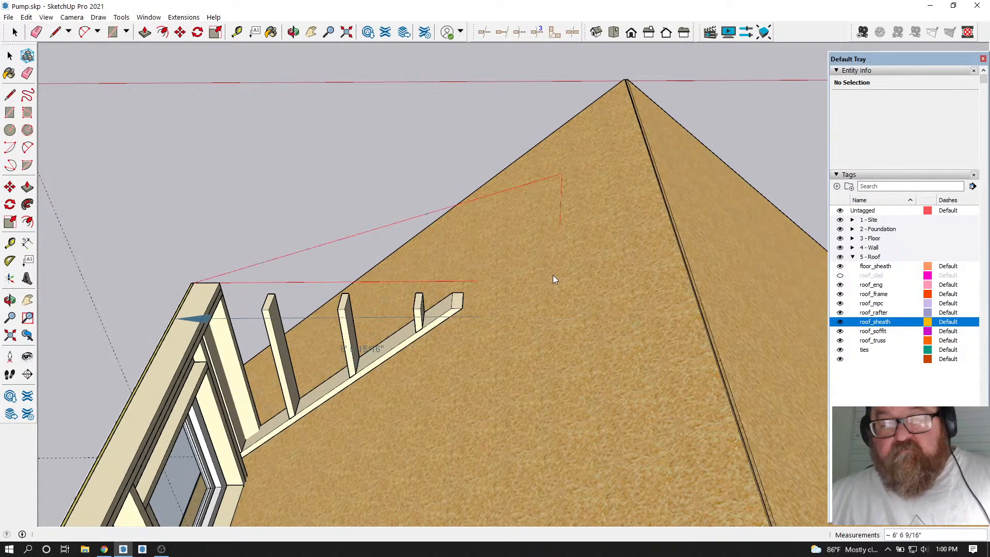
key("Escape")
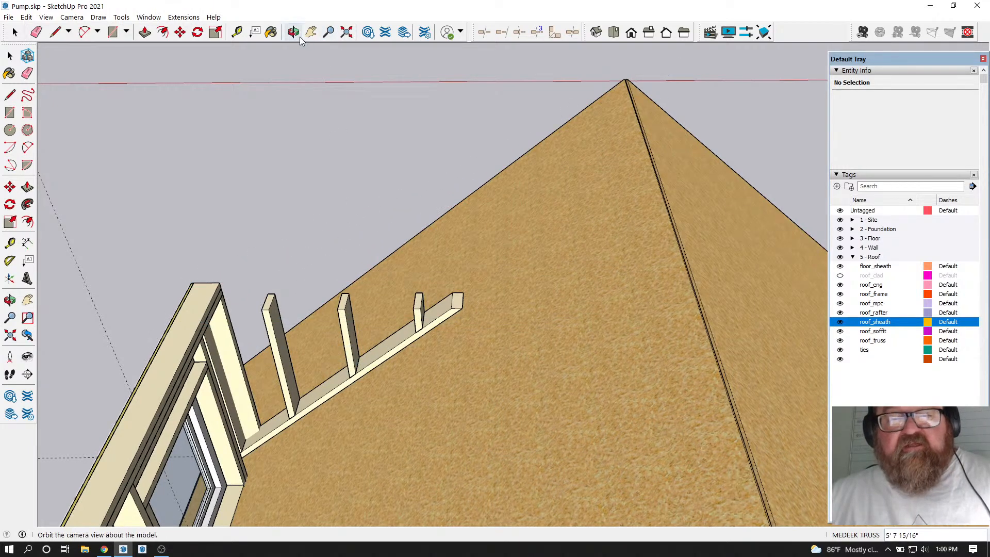
Hide the roof_sheath tag to expose the main roof's rafters and ridge beside the dormer
left_click(839, 323)
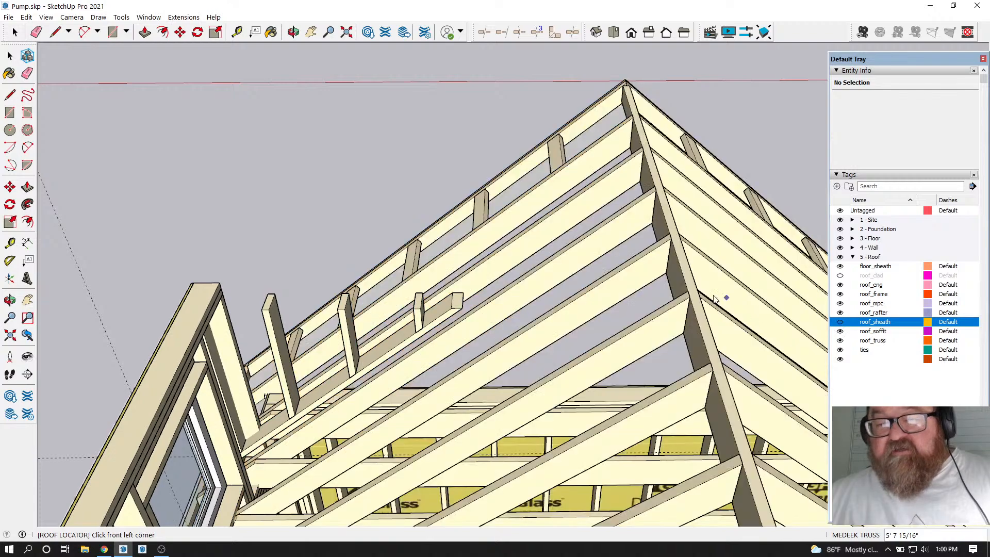
left_click(293, 32)
left_click_drag(396, 133, 543, 258)
left_click_drag(608, 252, 595, 215)
Draw a level 7' 10 3/4" guide line from the dormer wall's outer top corner to directly below the rafter-ridge junction
left_click(55, 32)
left_click(97, 263)
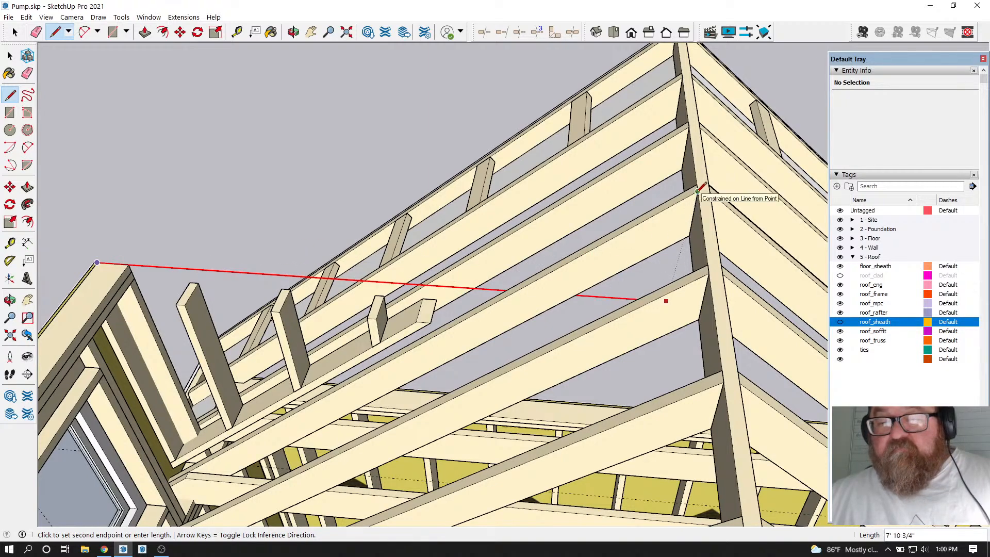
left_click(293, 32)
left_click_drag(382, 155, 453, 171)
right_click(454, 174)
left_click(466, 179)
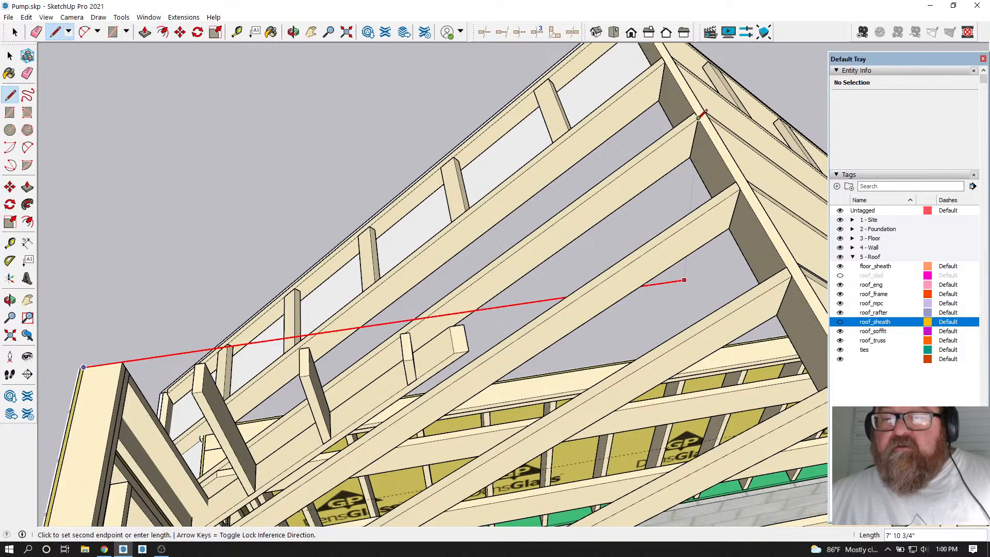
left_click(698, 117)
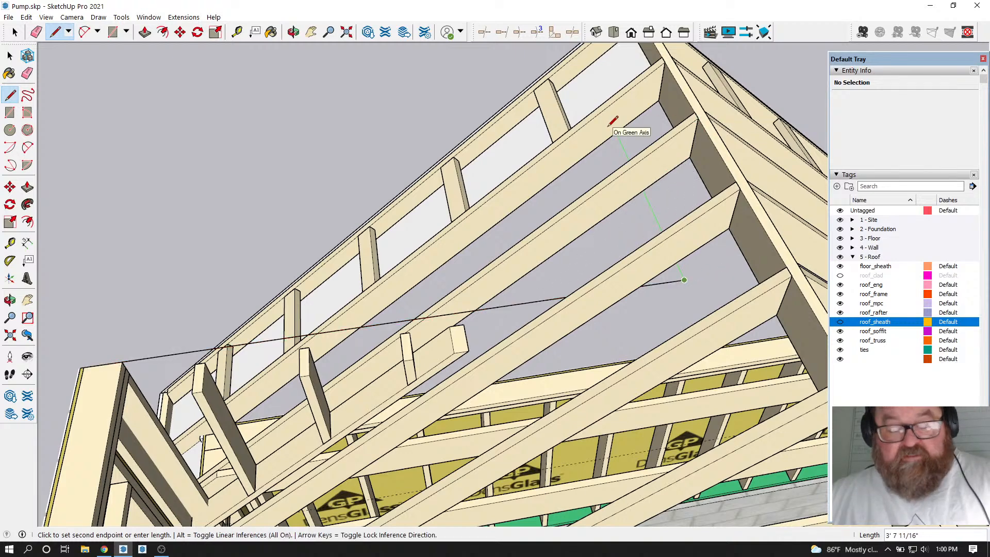
key("Escape")
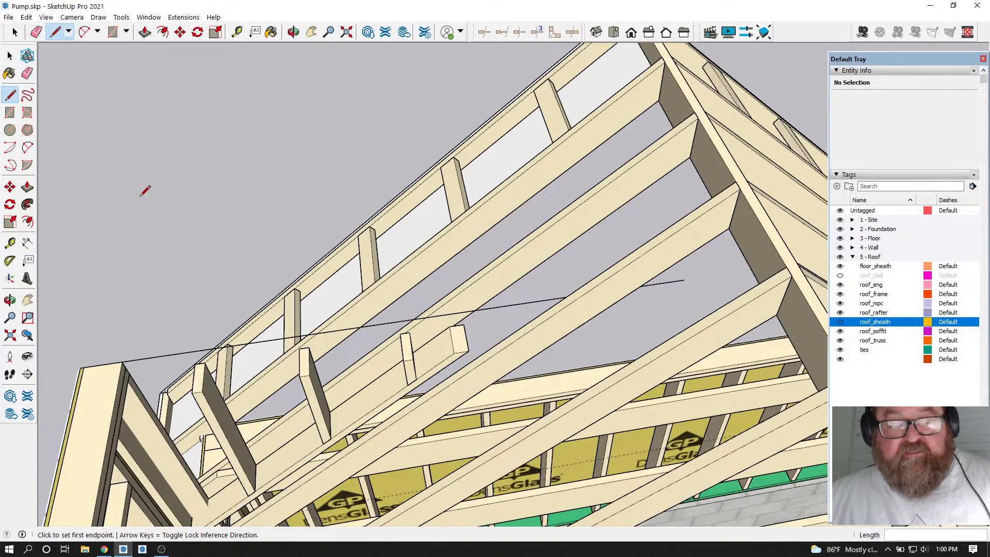
Start a Medeek Truss roof rafter assembly with the Shed Roof family
left_click(294, 33)
left_click_drag(361, 124, 433, 225)
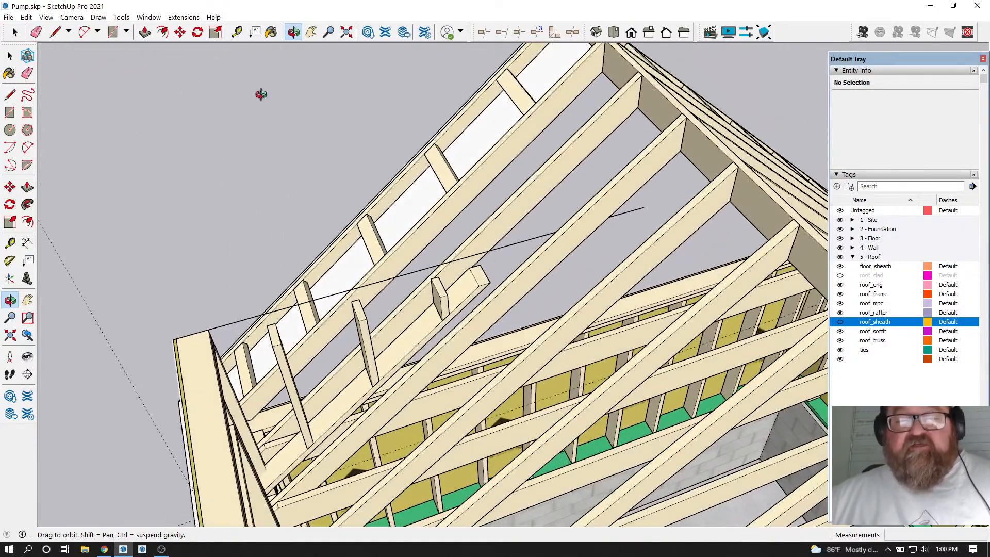
left_click(183, 17)
mouse_move(196, 136)
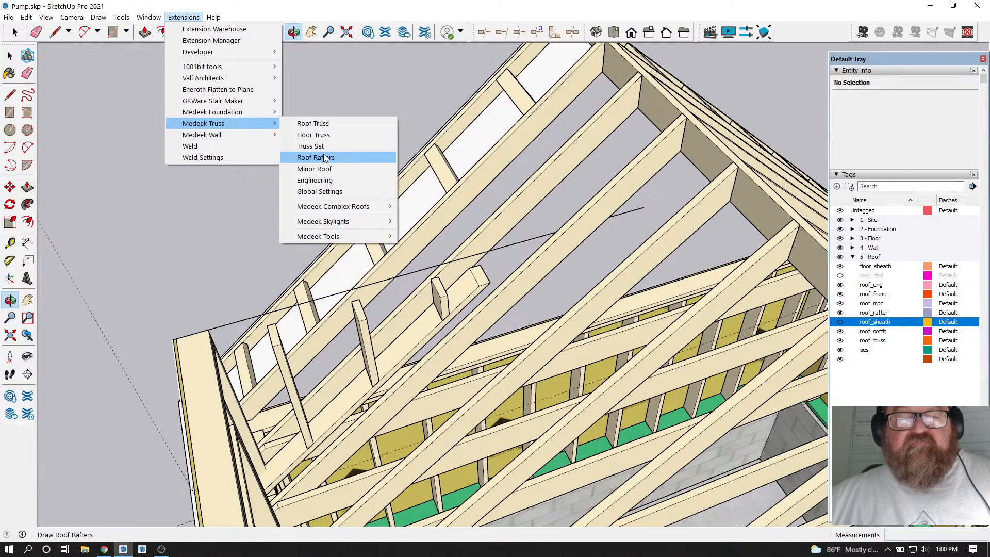
left_click(325, 158)
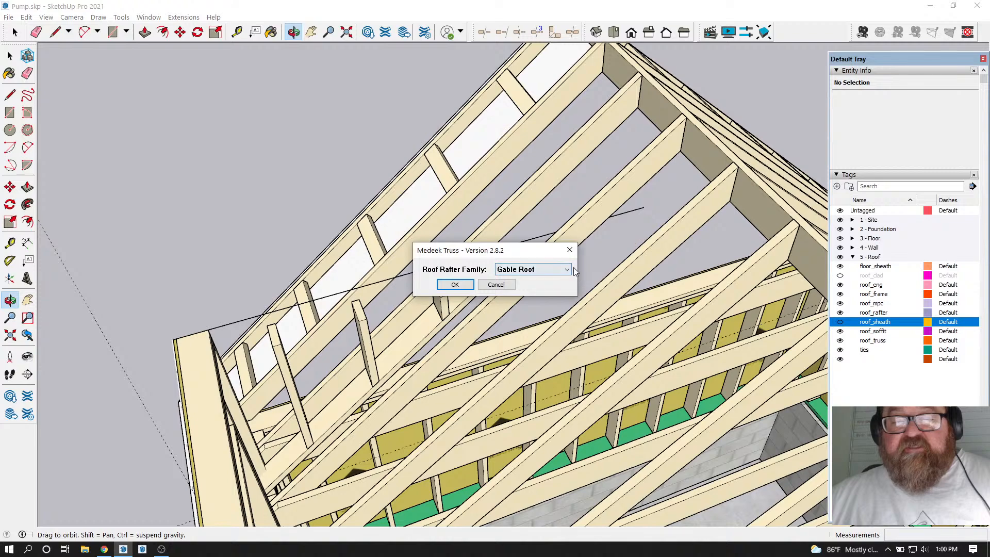
left_click(532, 269)
left_click(540, 339)
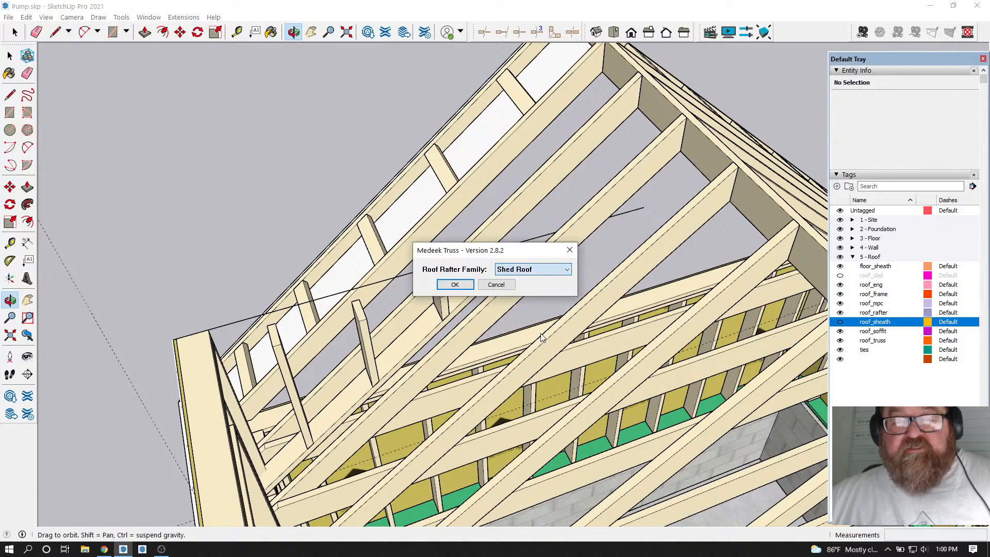
left_click(455, 284)
Try to locate the shed roof from the dormer's outer top corner to the guide line's end, with the rear corner beyond the gable
scroll(176, 328, "up", 2)
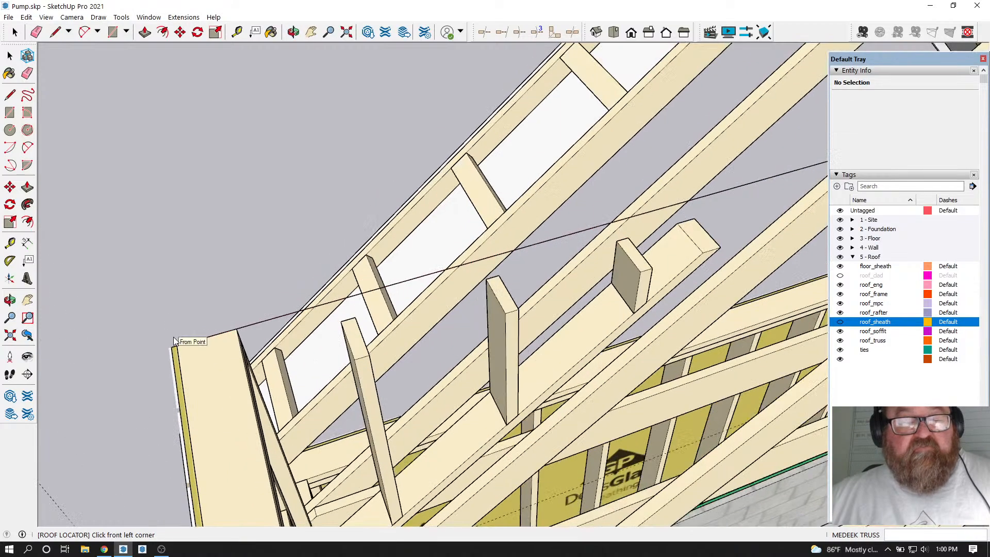
left_click(181, 345)
scroll(181, 347, "down", 1)
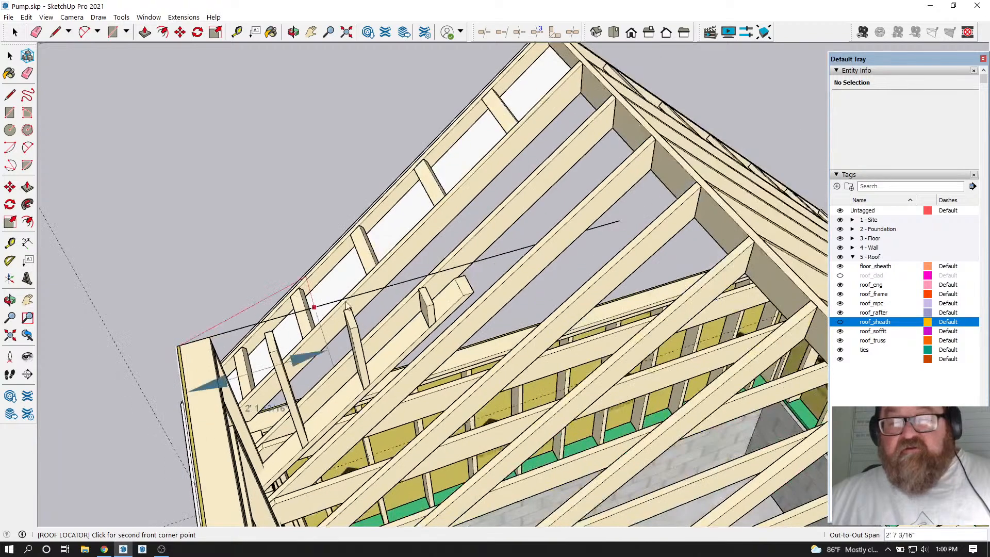
left_click(619, 224)
scroll(570, 215, "down", 10)
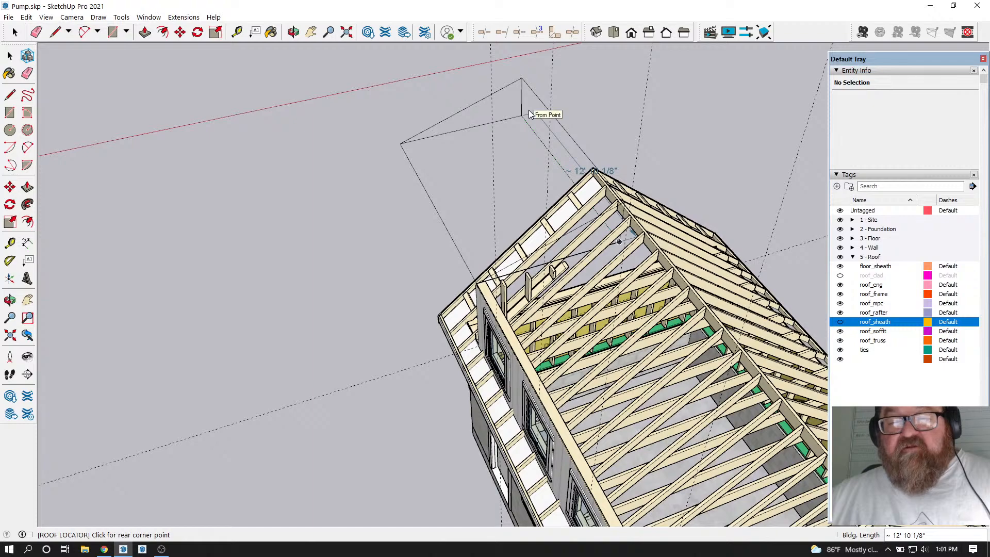
left_click(528, 109)
middle_click_drag(528, 109, 468, 119)
Try to locate the shed roof in reverse, from the guide line's end to the dormer's outer corner, with the rear corner along the dormer
scroll(523, 164, "up", 5)
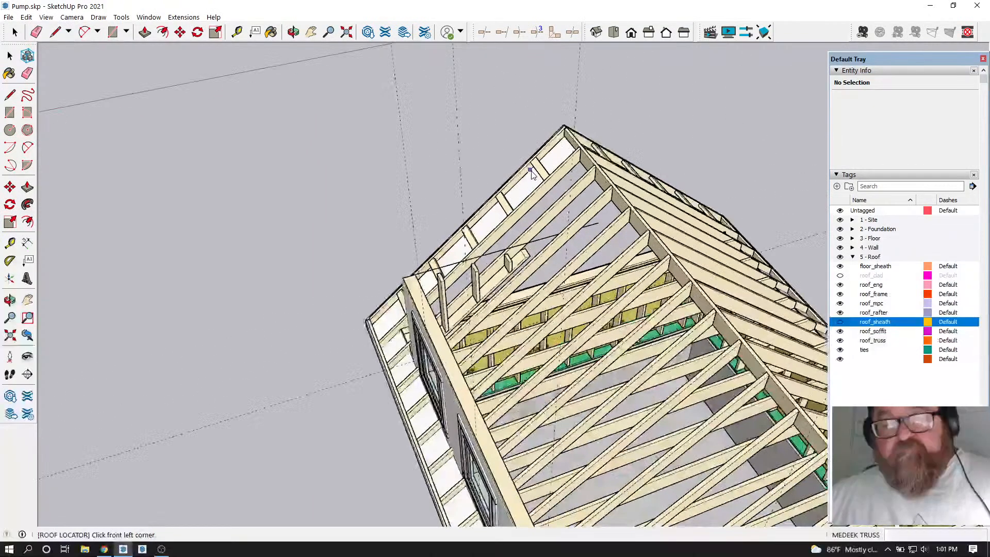
left_click(607, 229)
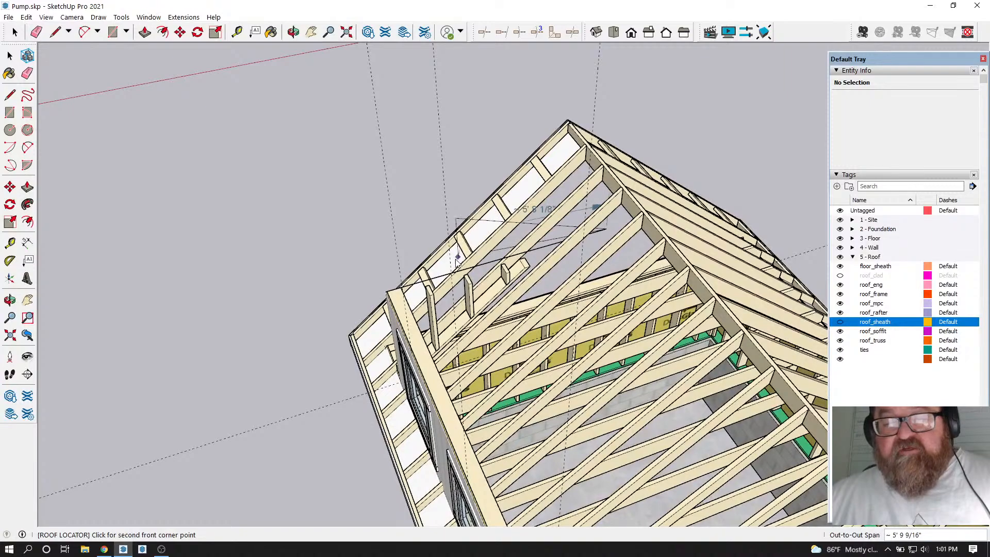
scroll(390, 294, "up", 5)
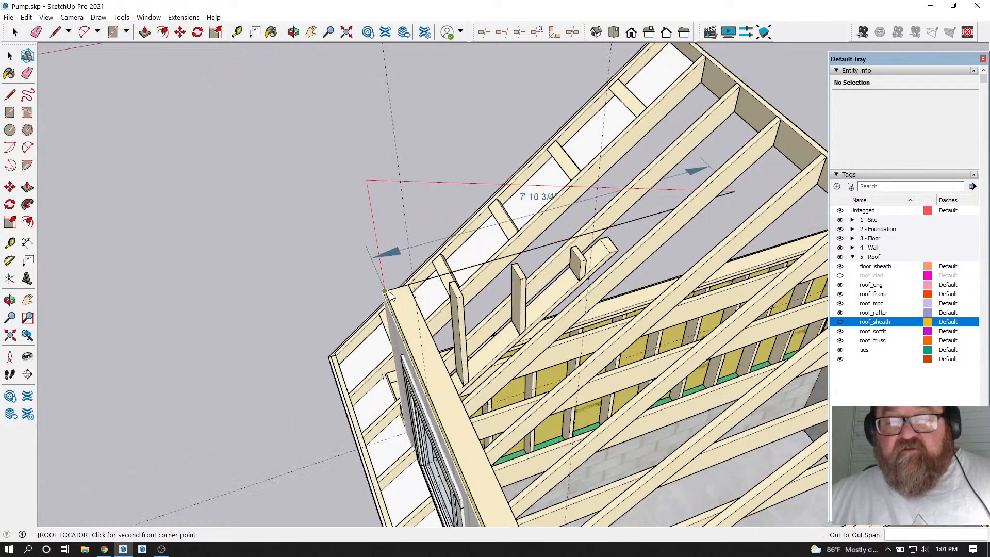
left_click(391, 291)
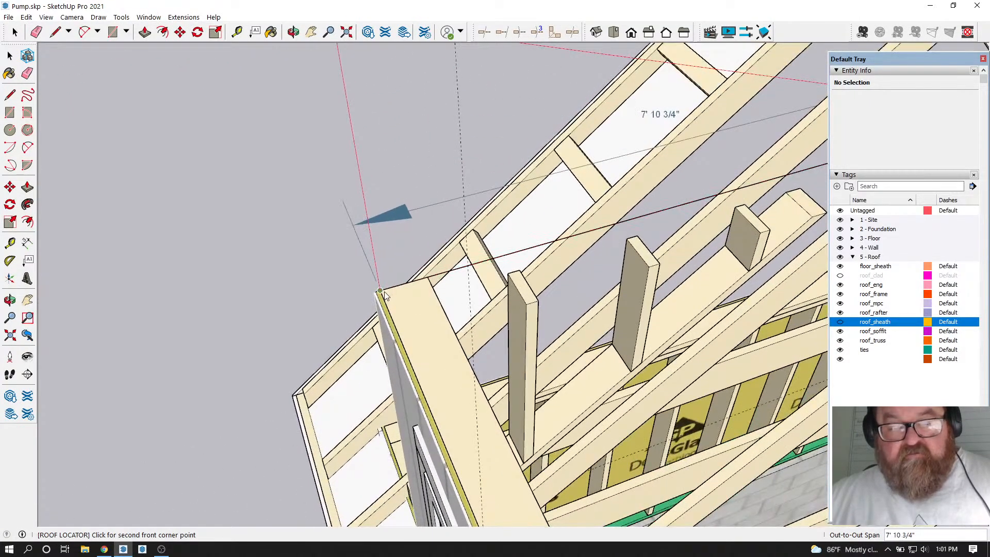
scroll(474, 323, "down", 6)
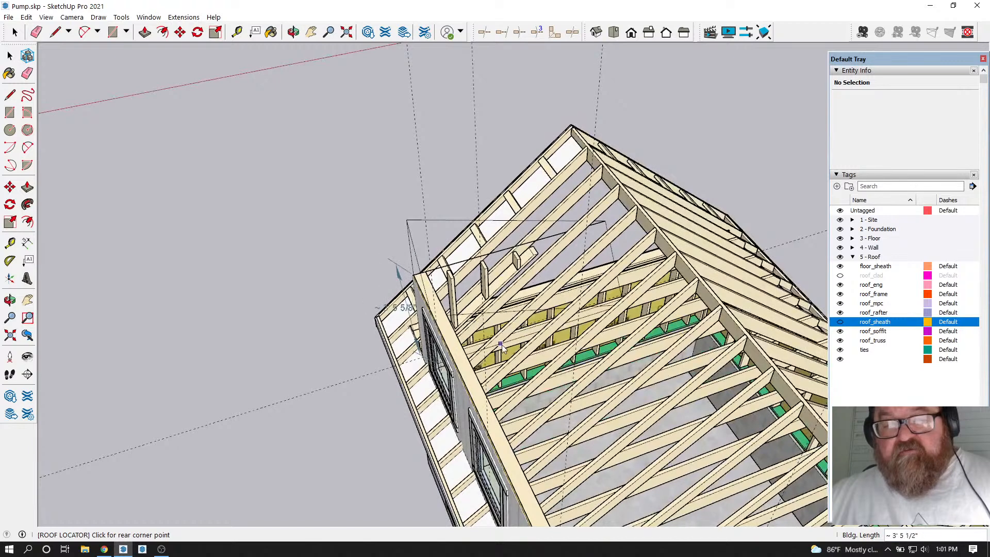
left_click(469, 354)
scroll(469, 314, "up", 2)
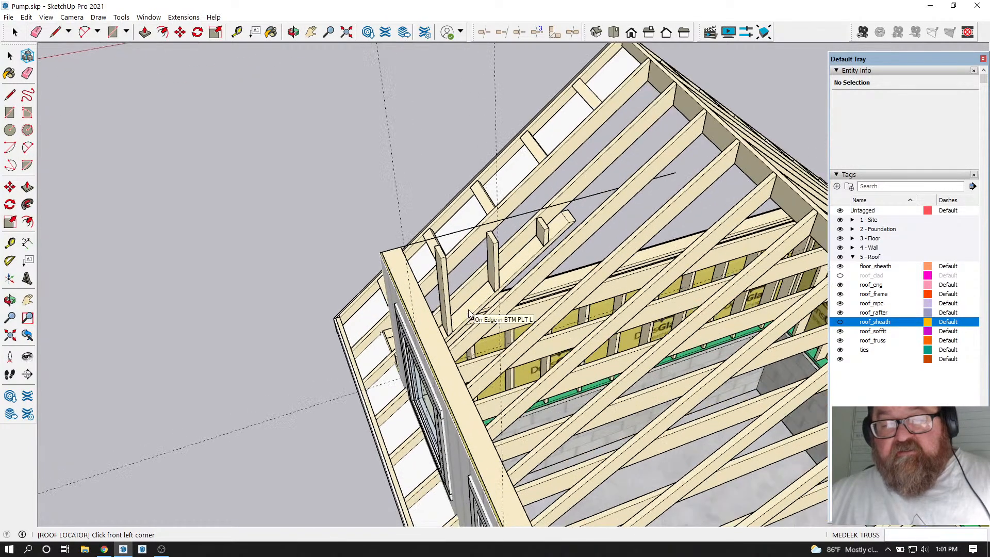
Try to locate the shed roof from the dormer's outer corner to the guide line's end, with the rear corner at the dormer's opposite end
scroll(391, 303, "down", 1)
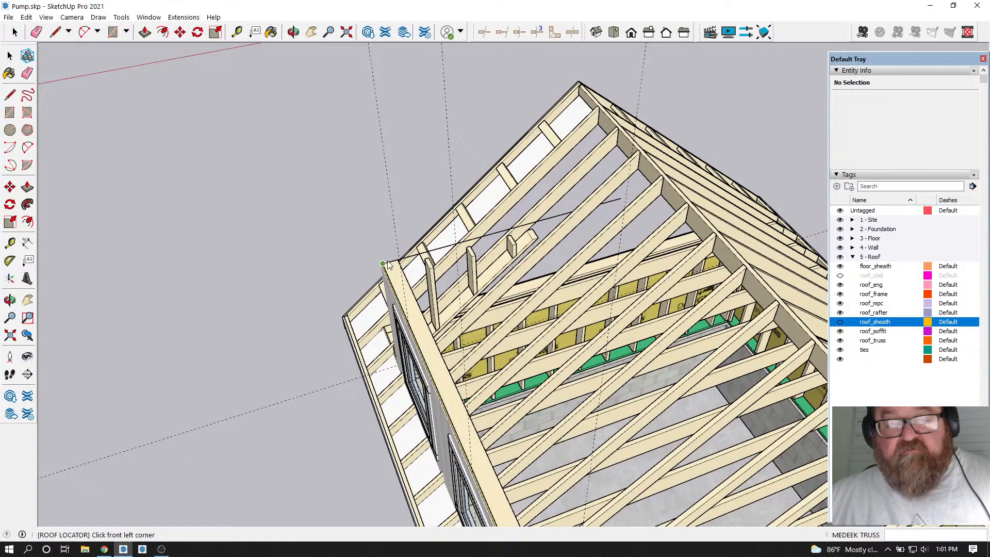
scroll(388, 263, "up", 2)
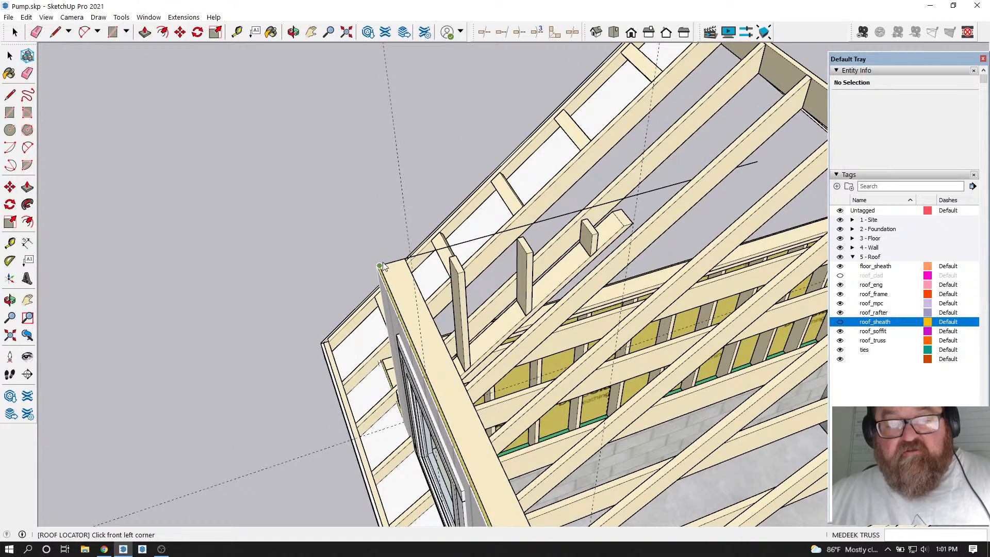
scroll(383, 264, "up", 2)
left_click(374, 275)
middle_click_drag(374, 278, 417, 286)
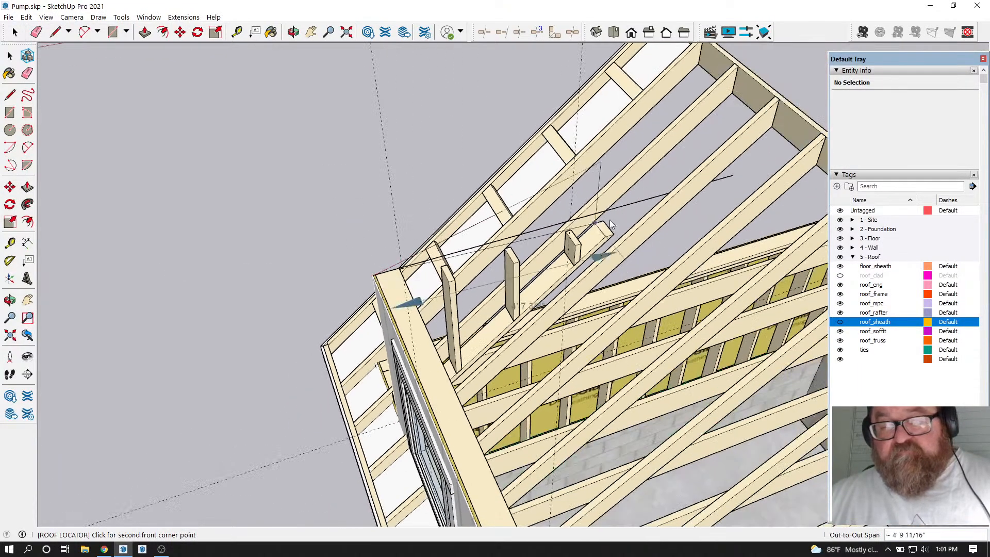
left_click(732, 178)
middle_click_drag(744, 206, 766, 210)
scroll(572, 257, "down", 1)
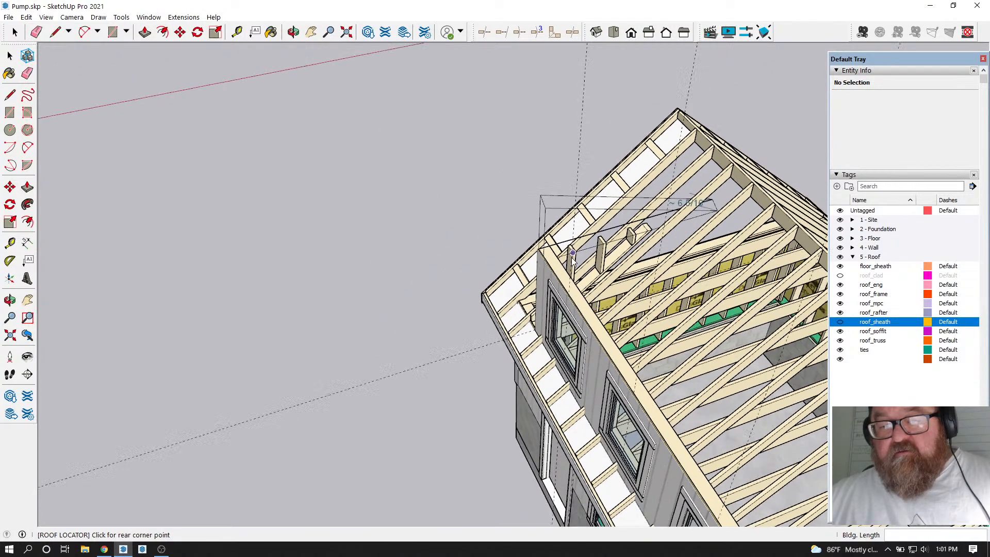
scroll(516, 242, "down", 3)
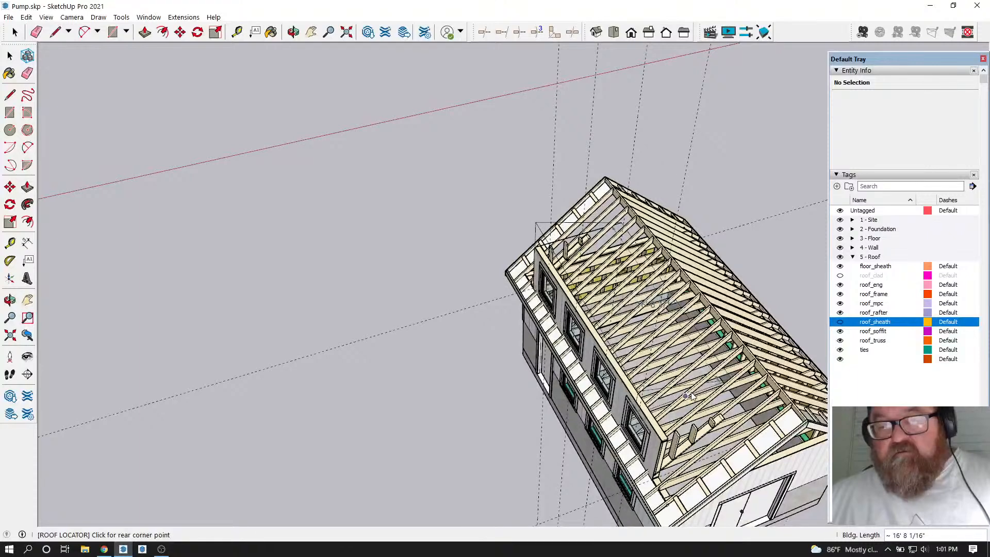
middle_click_drag(690, 413, 677, 413)
scroll(677, 412, "up", 2)
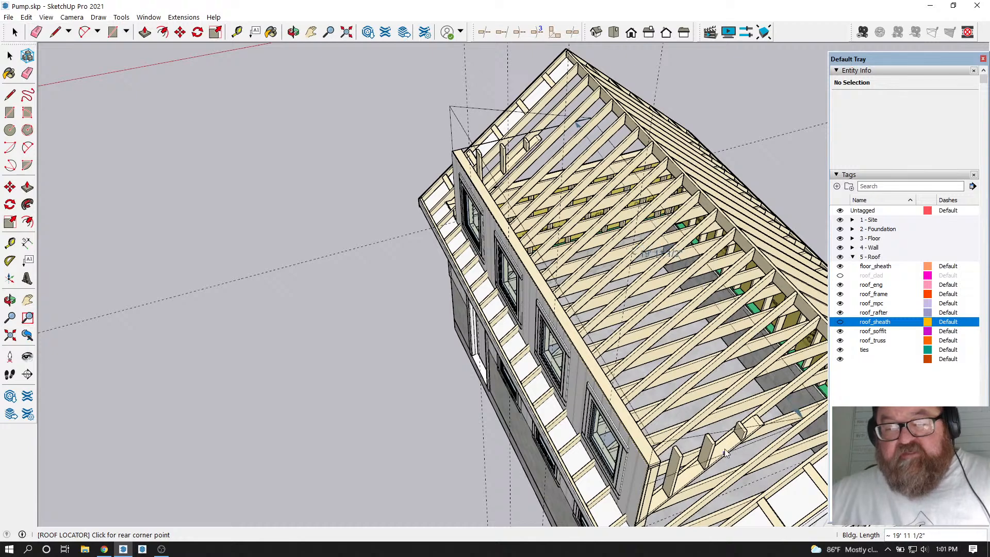
left_click(676, 446)
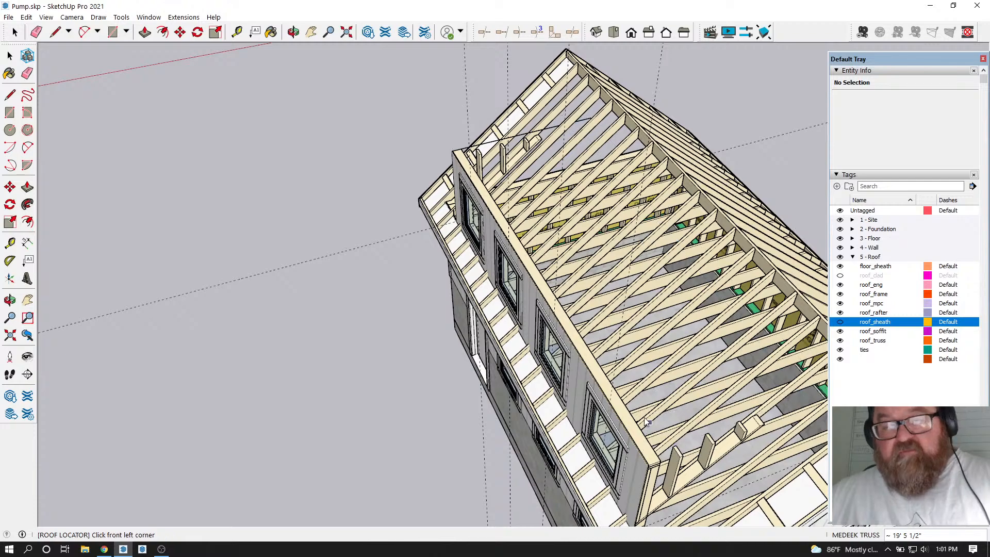
scroll(670, 469, "up", 2)
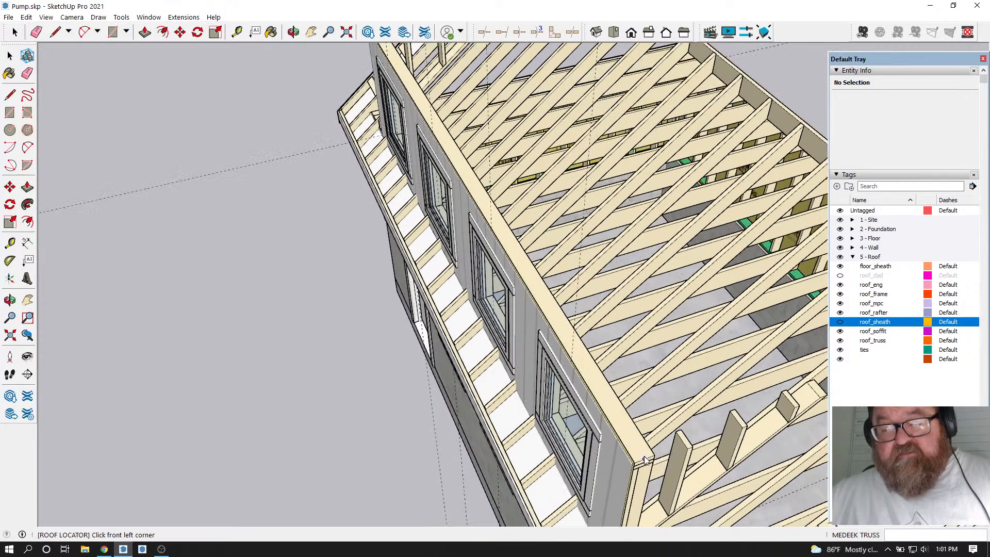
left_click(635, 462)
scroll(637, 462, "down", 2)
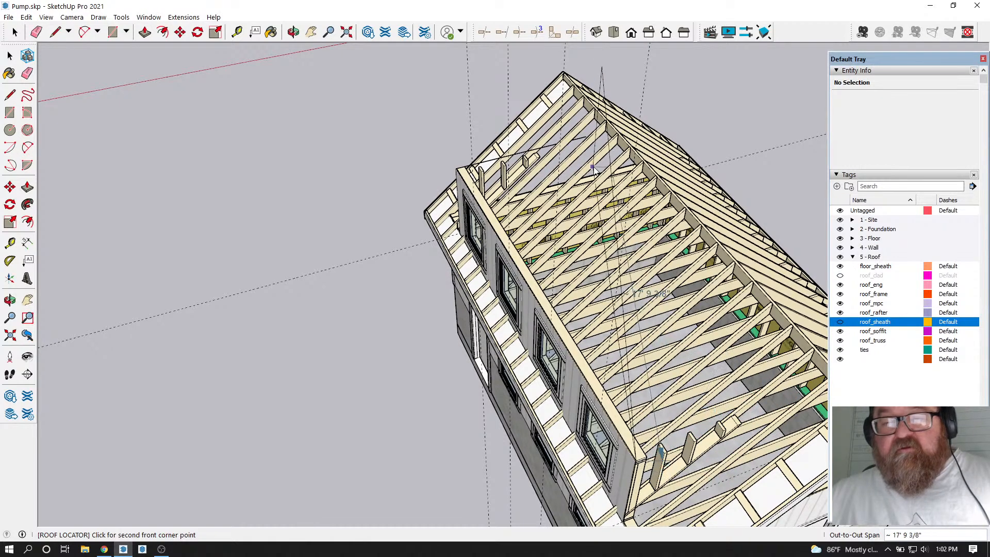
scroll(546, 147, "up", 2)
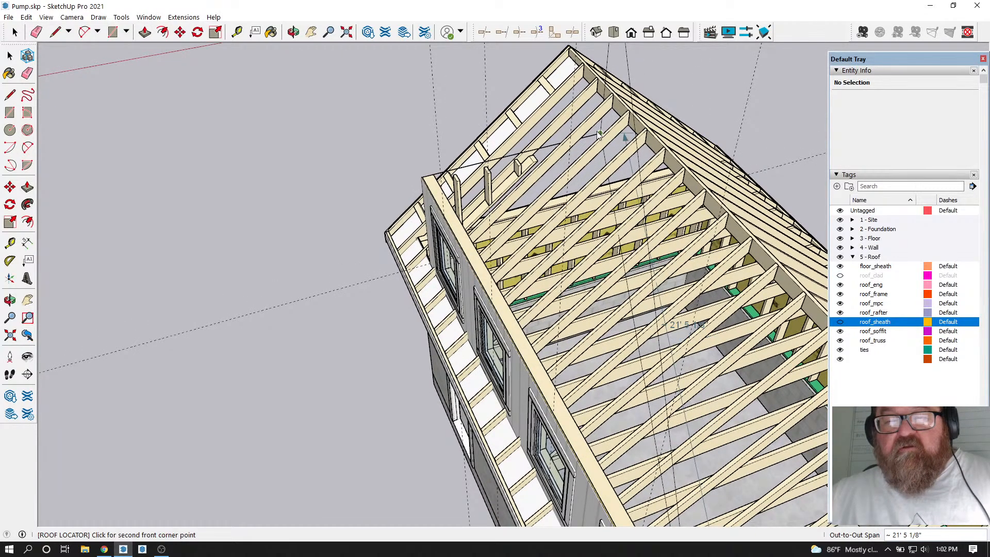
left_click(293, 32)
left_click_drag(433, 165, 488, 114)
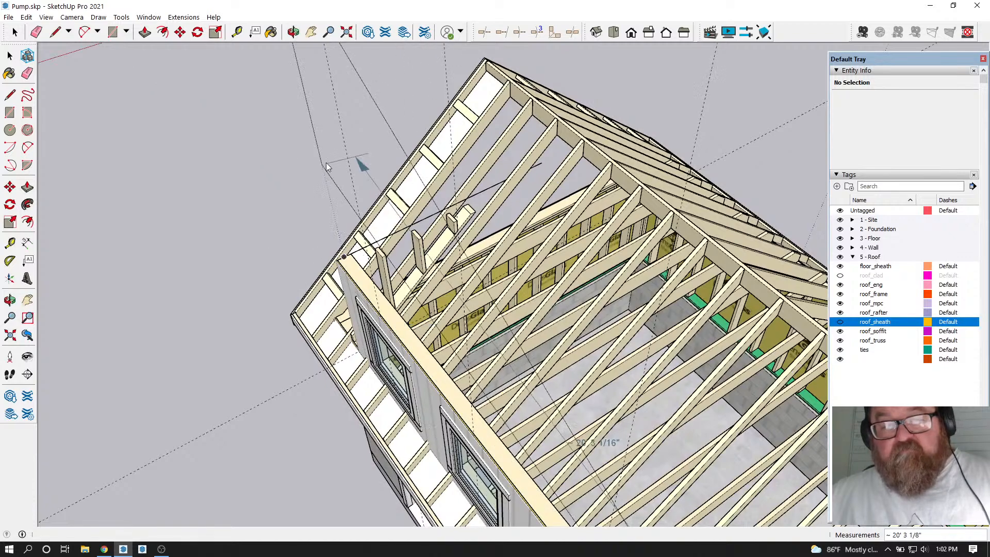
scroll(347, 165, "down", 1)
key("Escape")
scroll(318, 156, "up", 2)
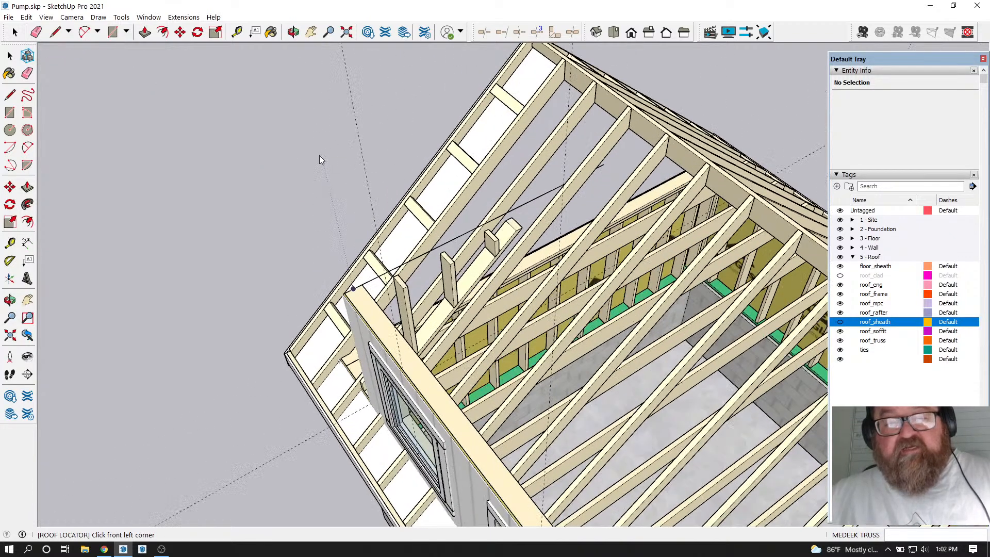
Restart a Medeek Truss roof rafter assembly using the Shed Roof family
left_click(179, 18)
mouse_move(214, 136)
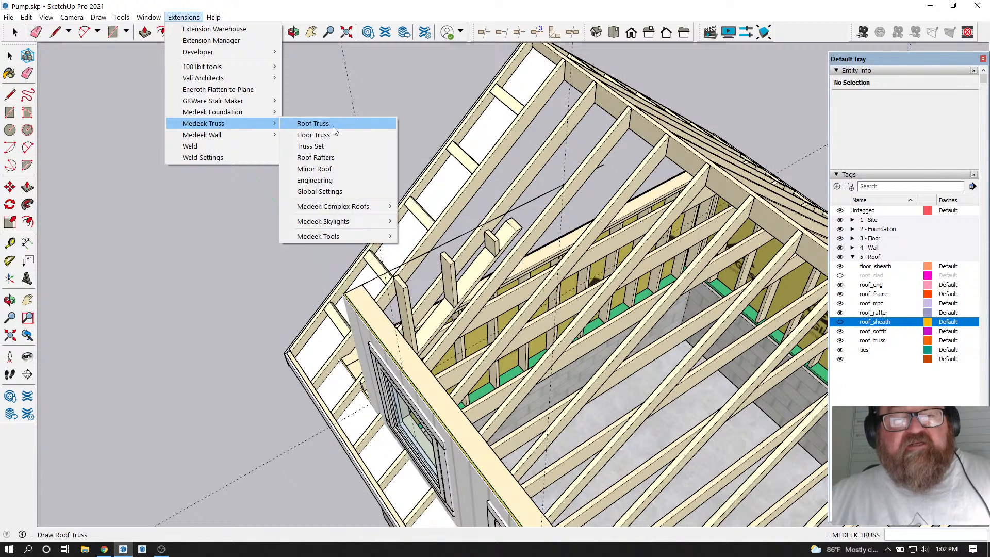
left_click(327, 158)
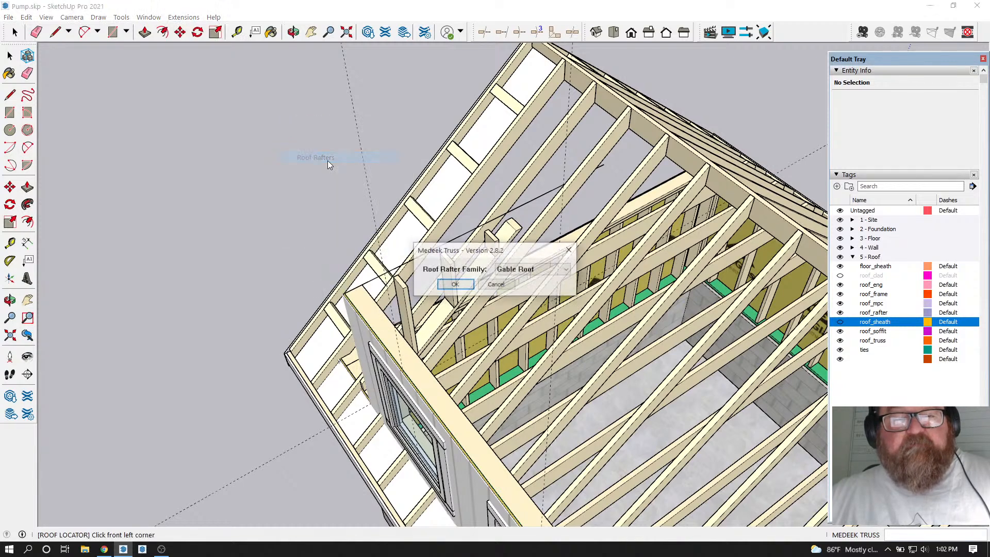
left_click(566, 269)
left_click(538, 338)
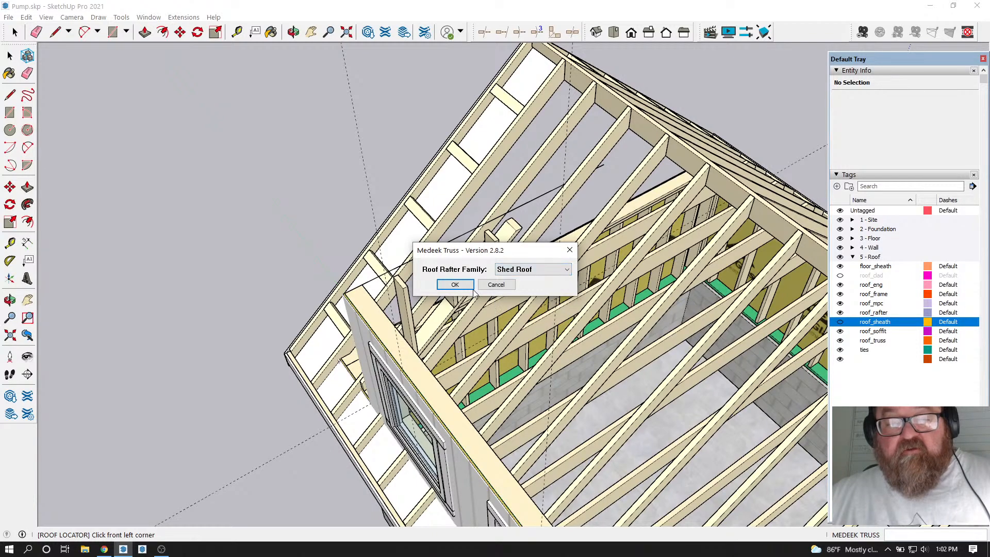
left_click(459, 285)
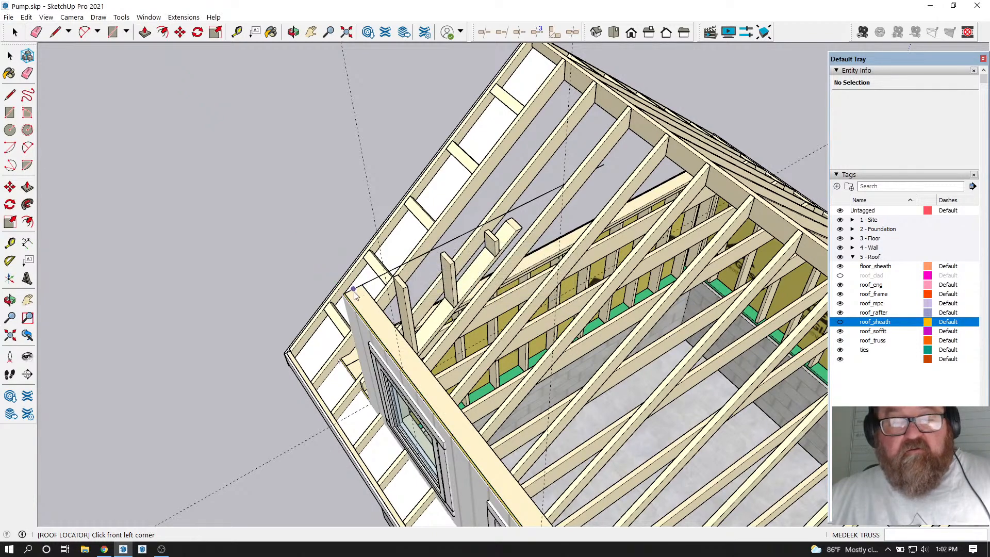
Try to locate the shed roof from the dormer's outer top corner to the existing guide line's end, with the rear corner at the dormer's other end
scroll(352, 294, "up", 3)
left_click(338, 299)
scroll(346, 299, "down", 4)
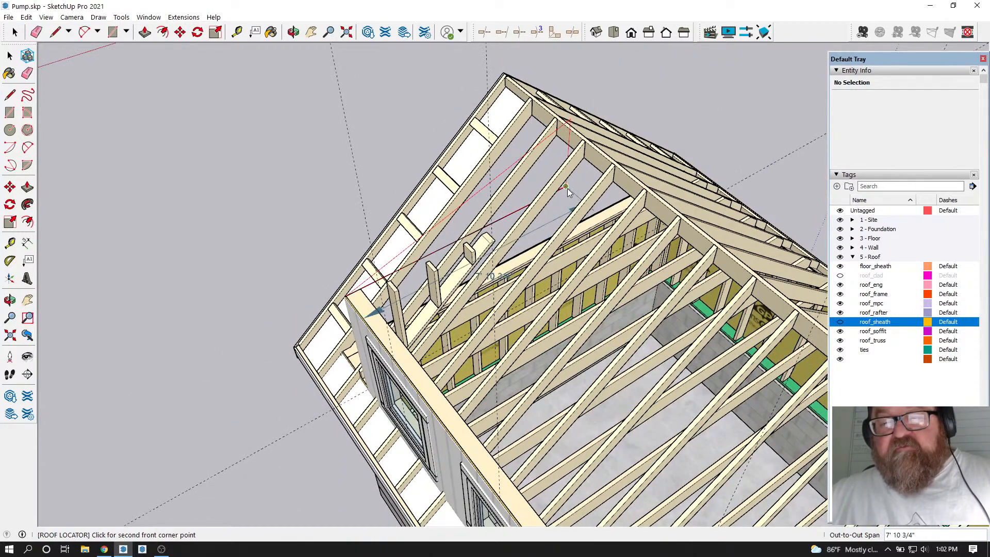
scroll(567, 187, "up", 3)
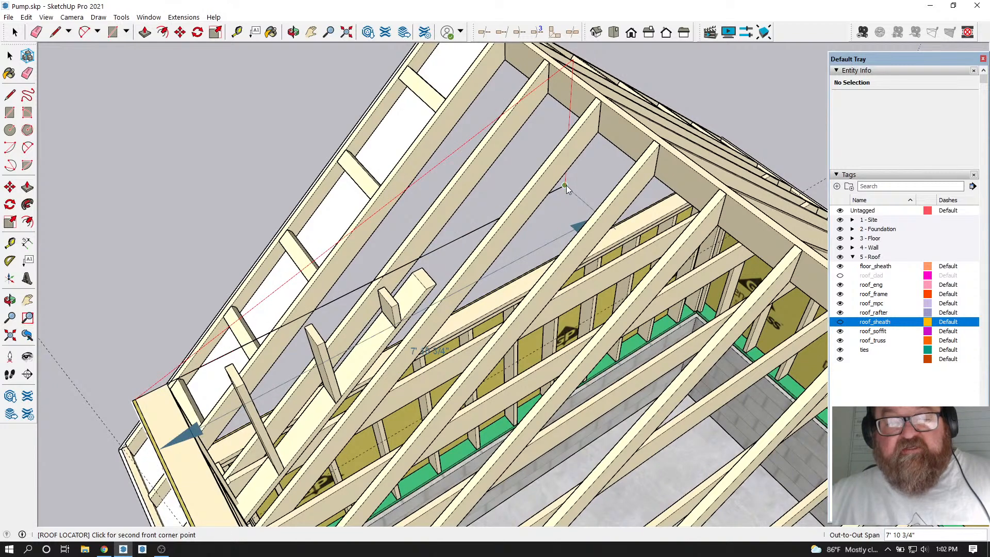
left_click(566, 186)
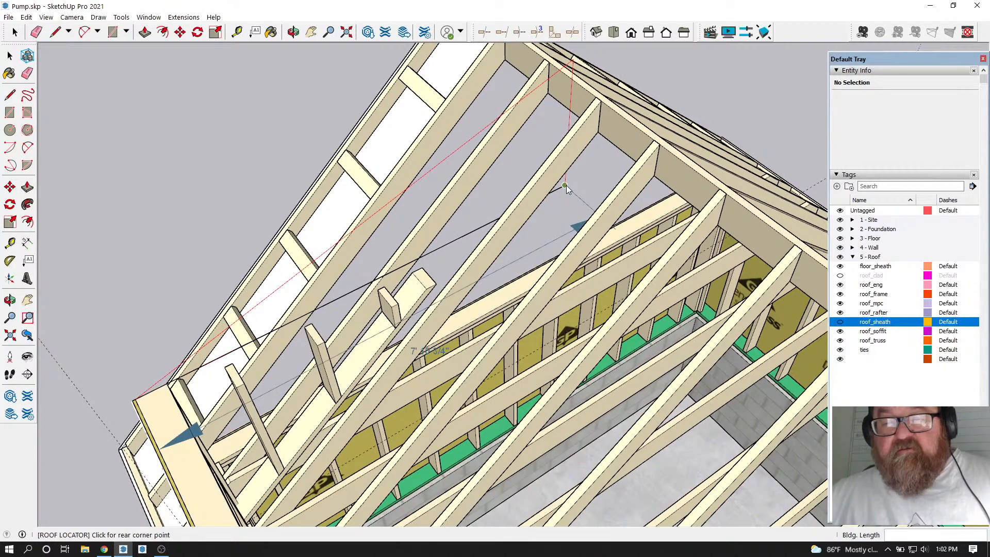
scroll(568, 187, "down", 5)
scroll(604, 215, "down", 3)
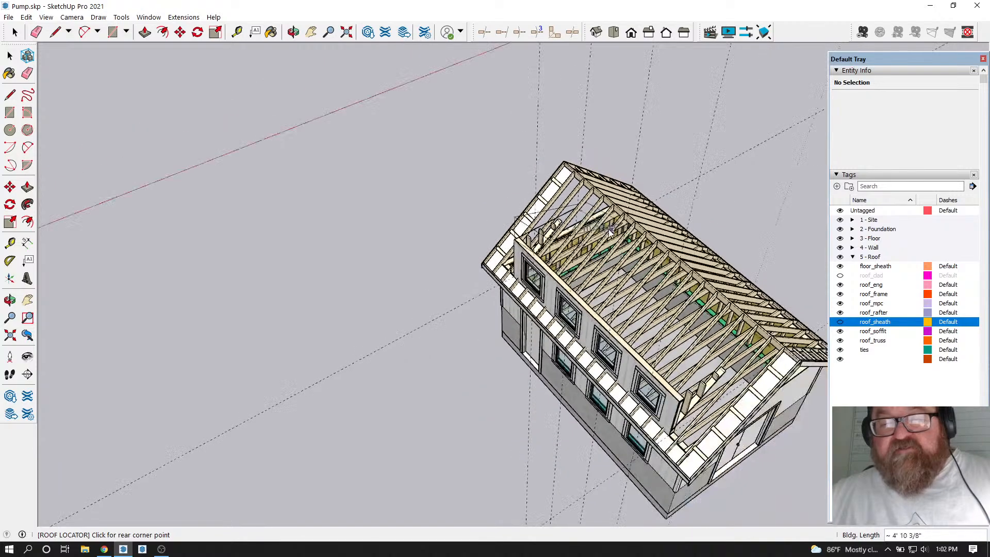
scroll(645, 388, "up", 6)
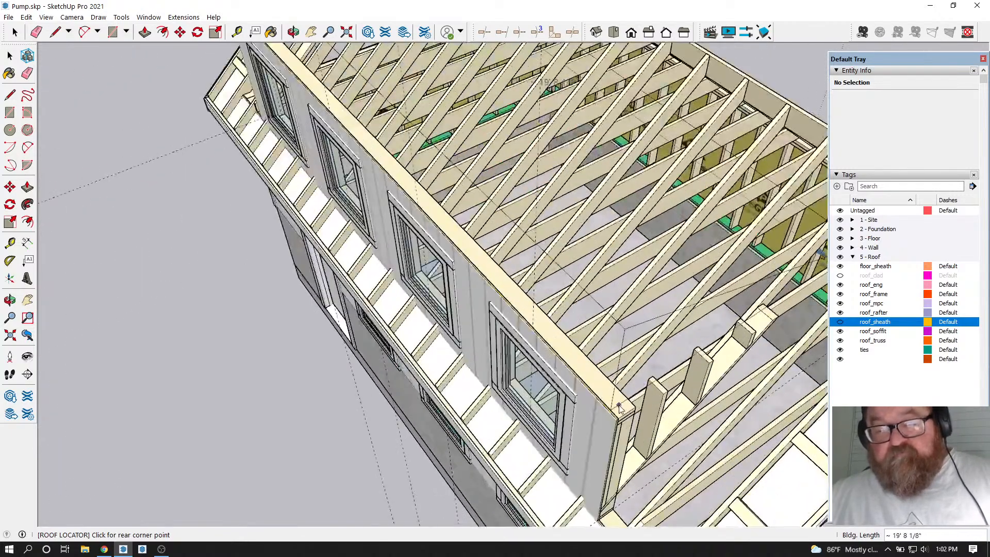
left_click(622, 418)
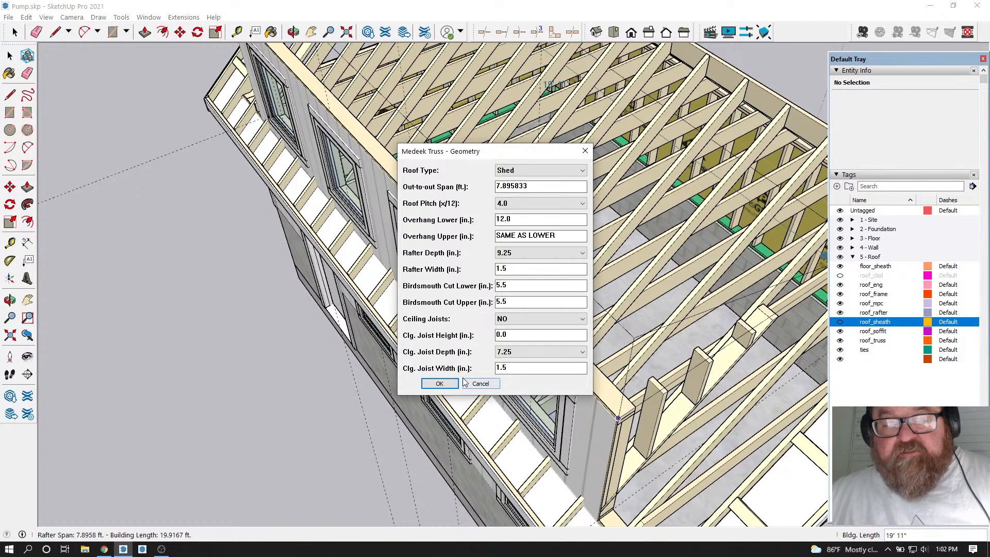
Try to generate the shed roof at 4/12 pitch with 12 in overhangs and 9.25 in deep rafters spaced 24 in apart
left_click(439, 384)
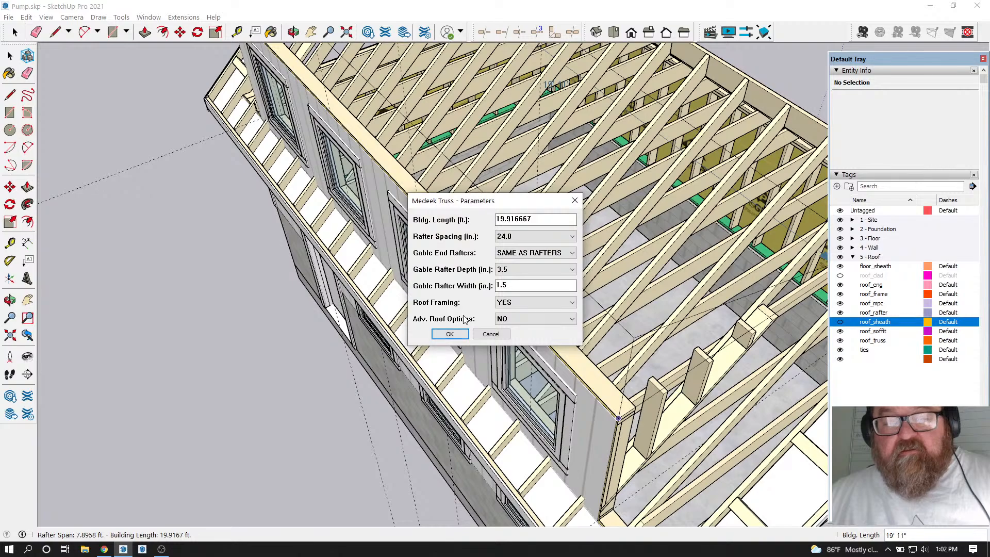
left_click(450, 334)
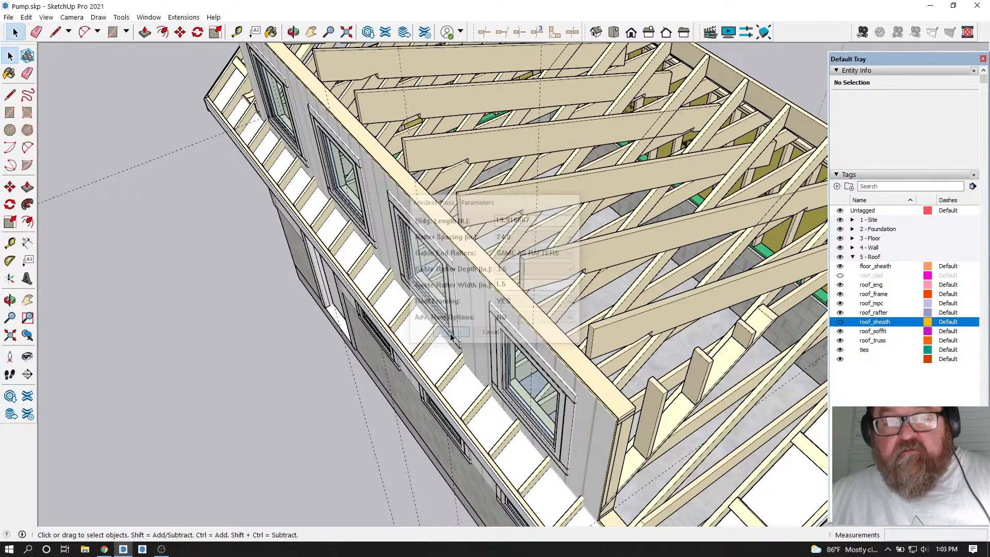
scroll(362, 290, "down", 3)
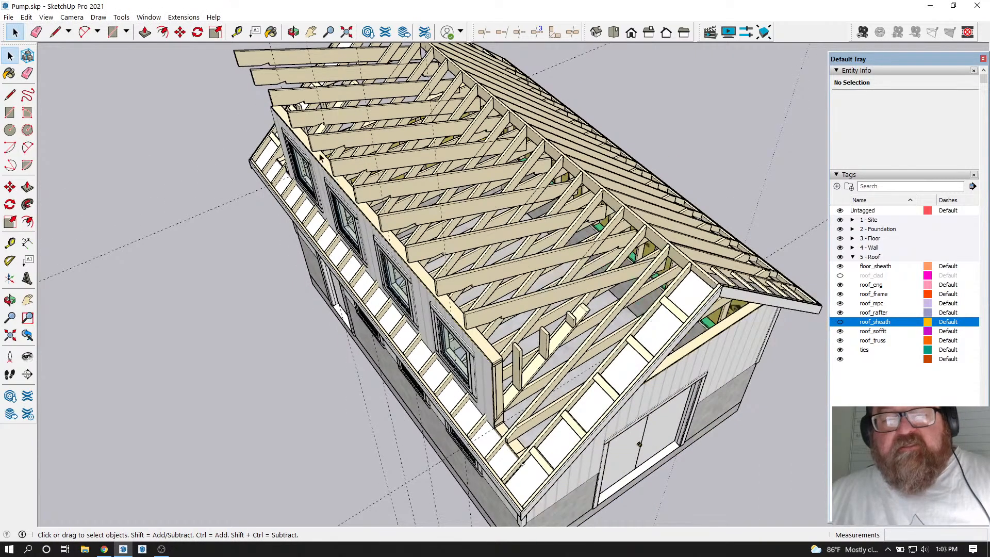
Draw a guide line about 7' 10 3/4" long from the outer top corner at the dormer's other end inward along the red axis to below the ridgeboard
left_click(293, 32)
left_click_drag(281, 77, 450, 260)
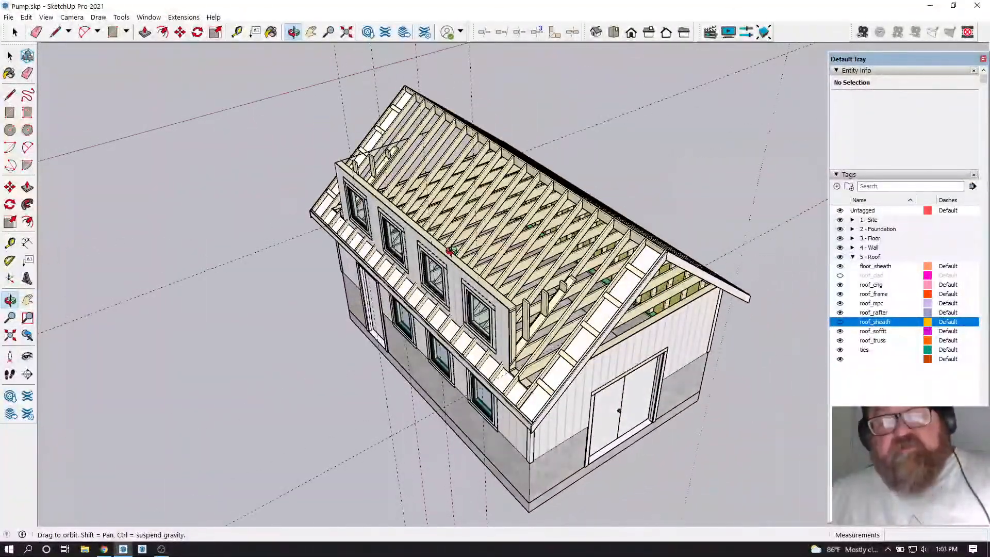
left_click_drag(349, 165, 347, 338)
scroll(508, 330, "up", 5)
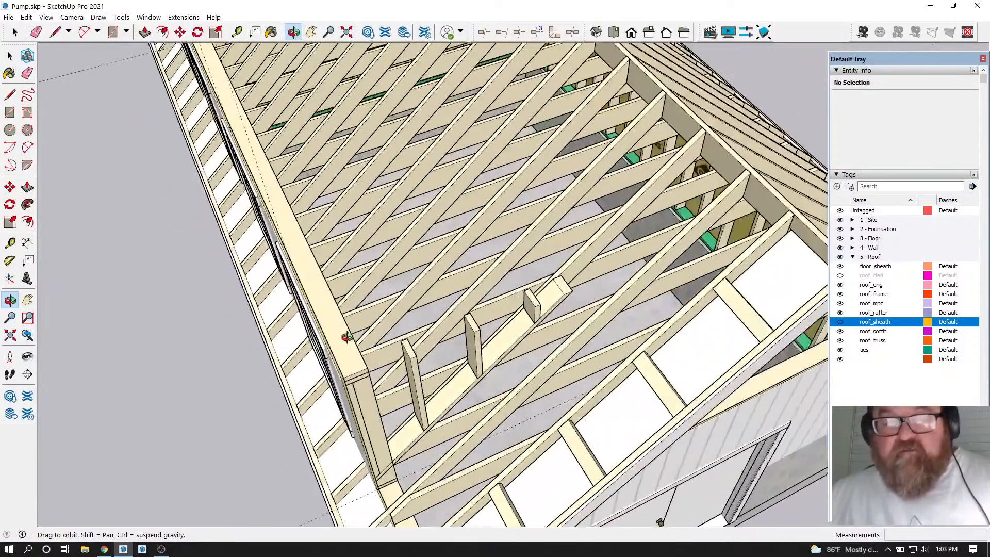
left_click(55, 32)
scroll(323, 341, "up", 3)
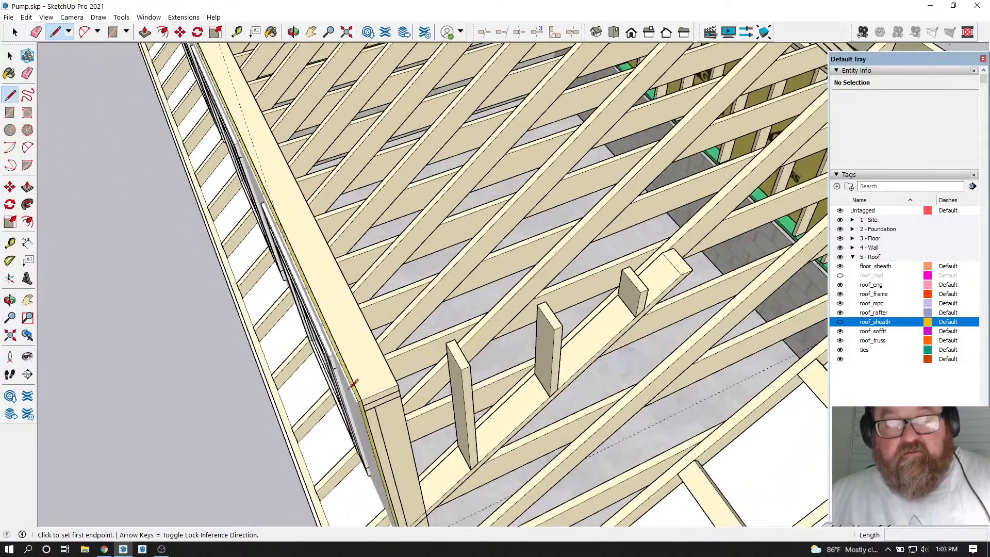
left_click(362, 398)
scroll(345, 399, "down", 3)
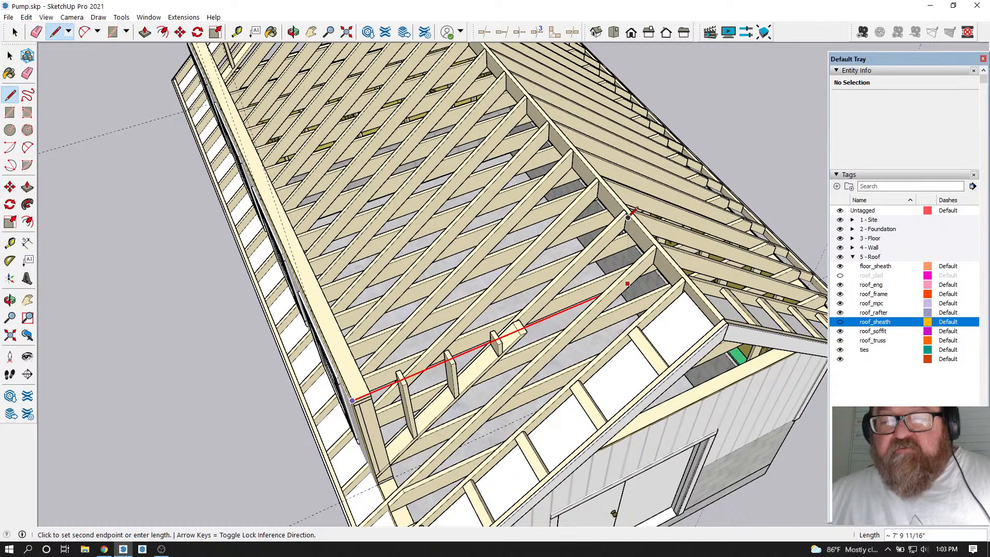
key("Escape")
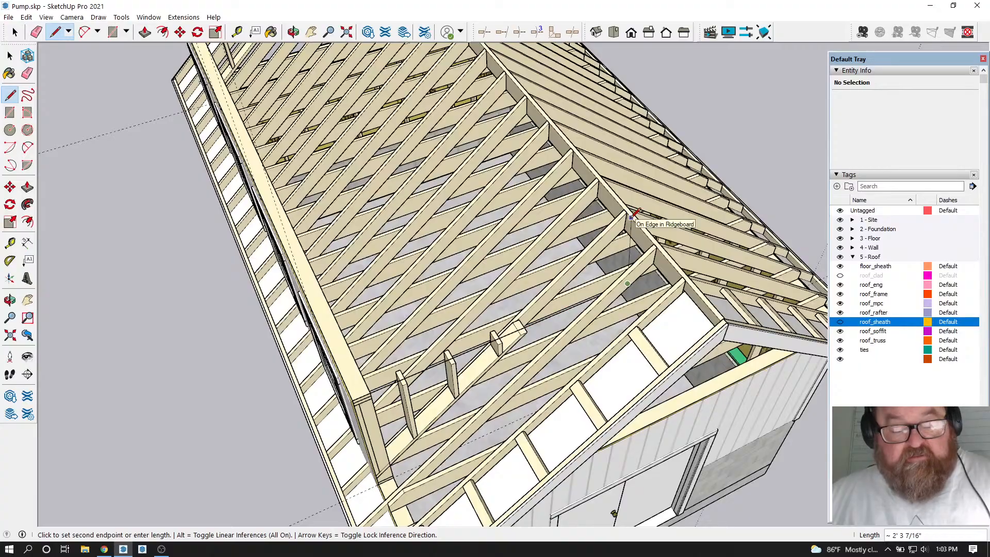
Start a Medeek Truss roof rafter assembly with the Shed Roof family for the newly marked end of the dormer
left_click(294, 33)
left_click_drag(333, 95, 582, 208)
left_click_drag(608, 300, 601, 273)
left_click_drag(481, 245, 482, 246)
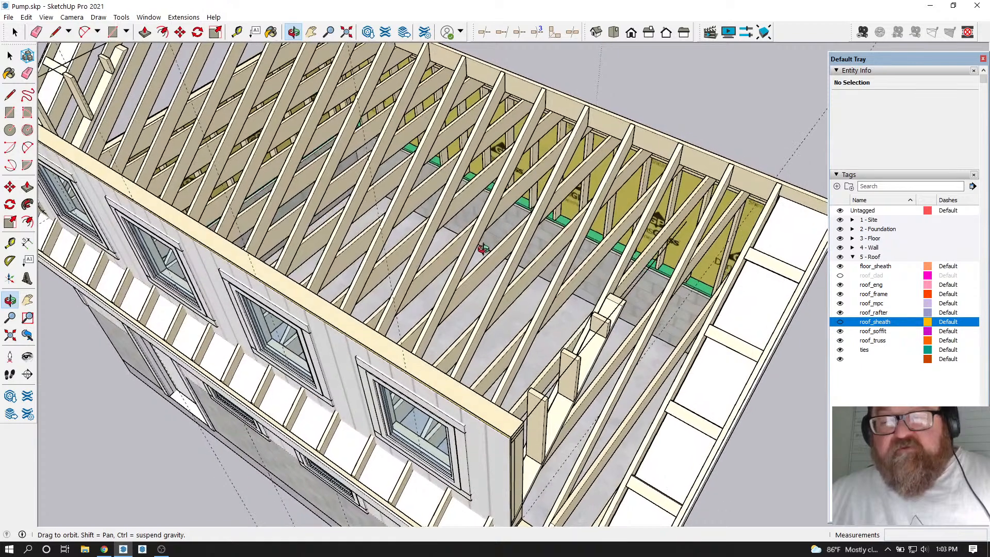
left_click(184, 18)
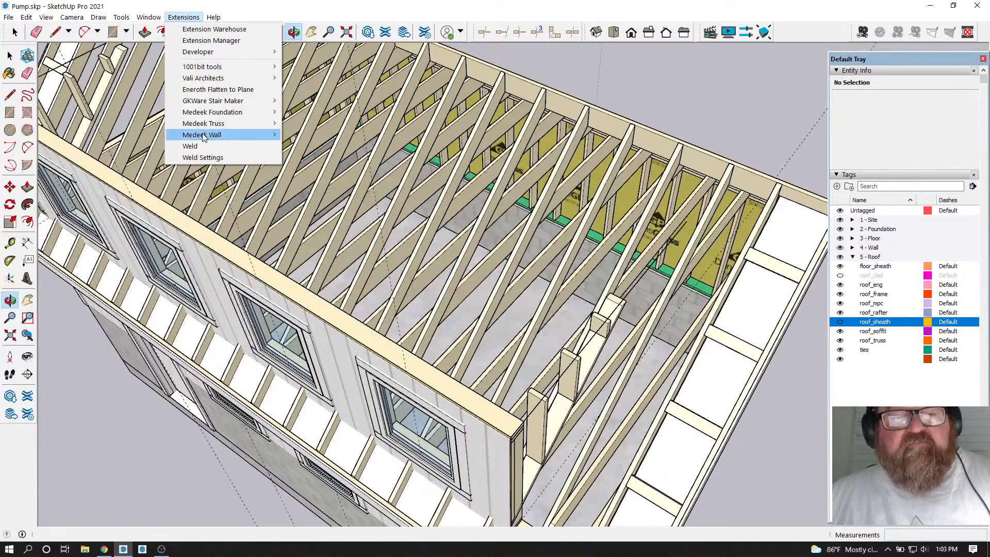
mouse_move(204, 137)
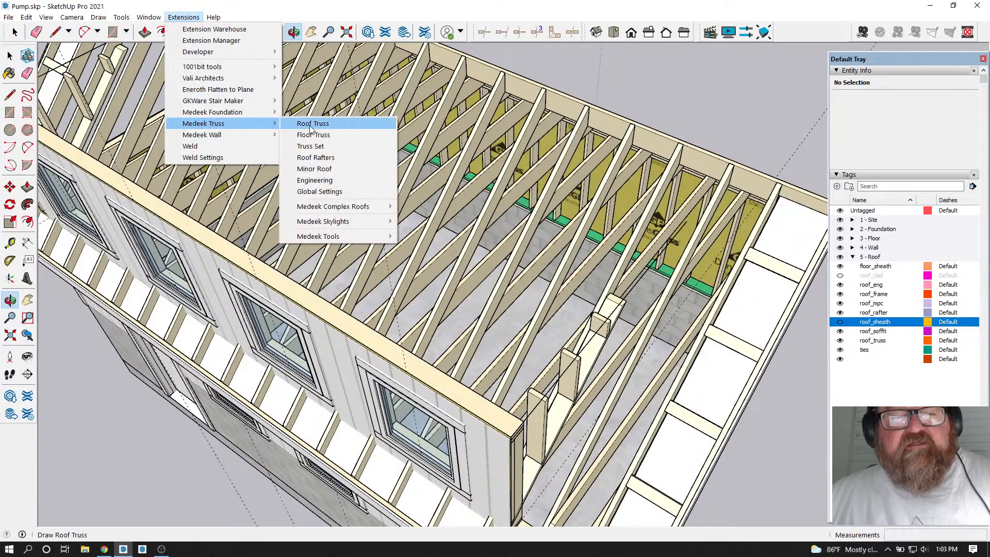
left_click(319, 157)
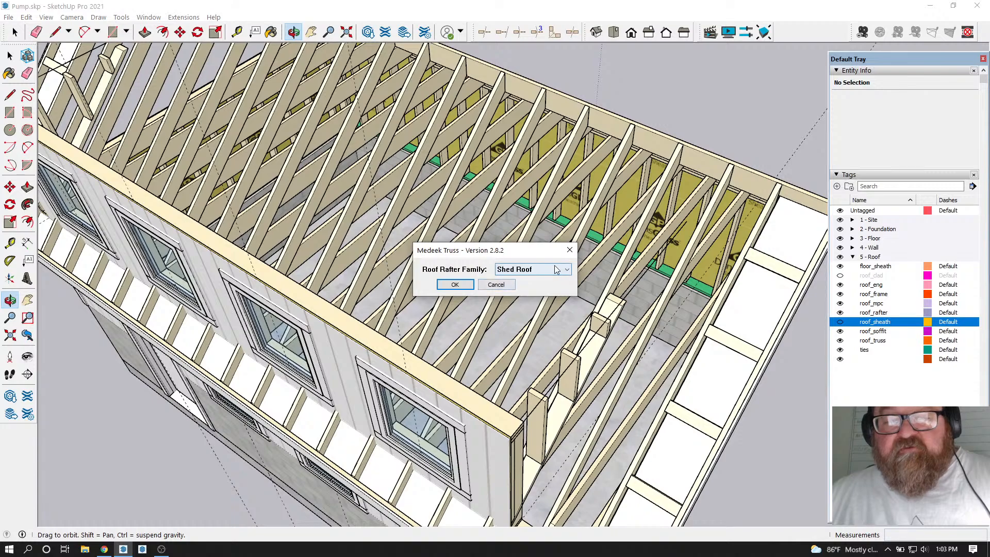
key("Return")
Locate the shed roof from the dormer's outer corner to the new guide line's end, with the rear corner at the dormer's opposite outer corner
scroll(480, 427, "up", 3)
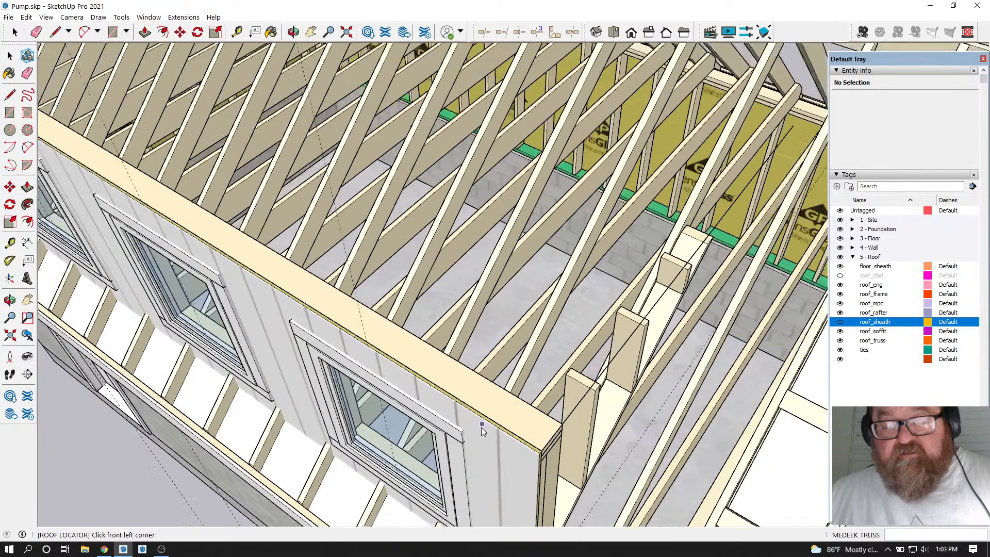
left_click(543, 450)
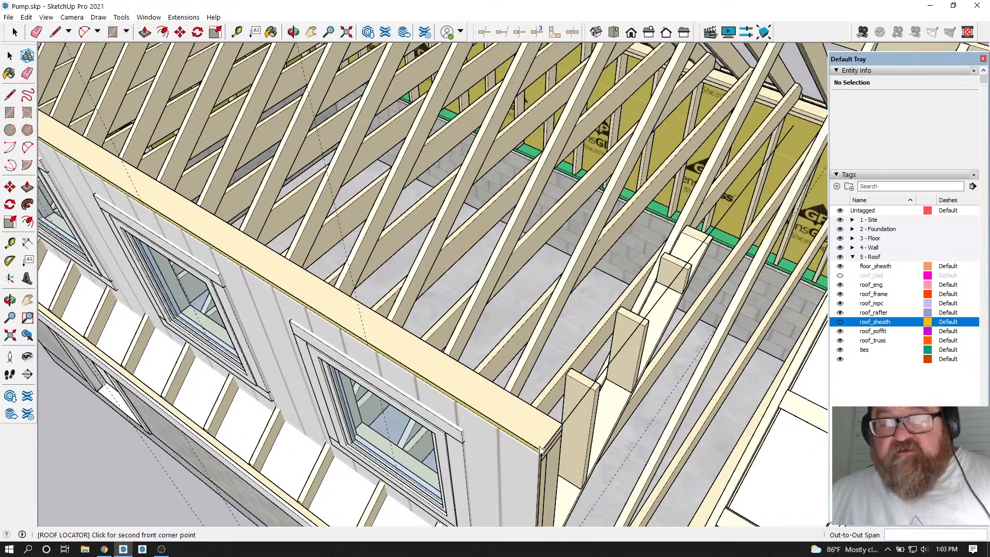
scroll(543, 450, "down", 3)
scroll(665, 274, "up", 2)
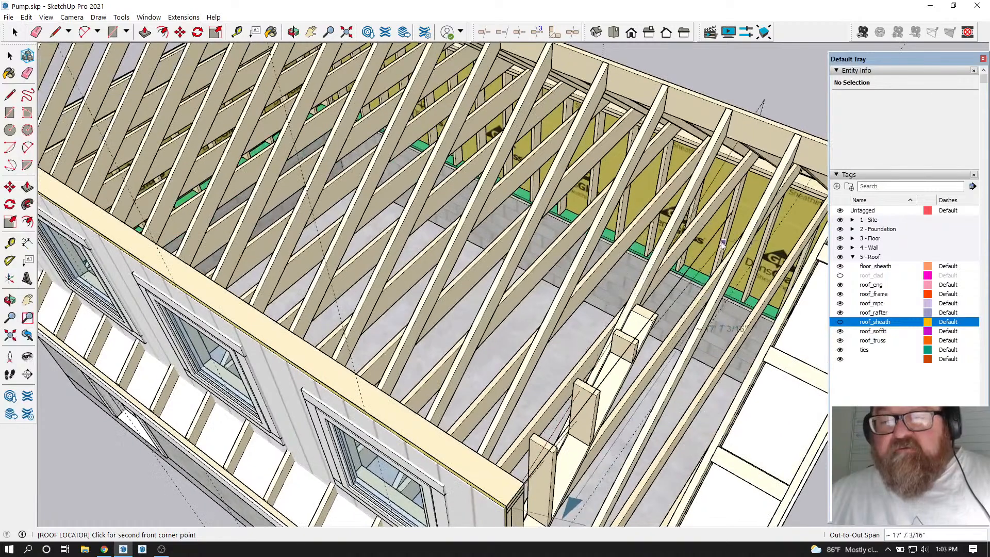
left_click(733, 212)
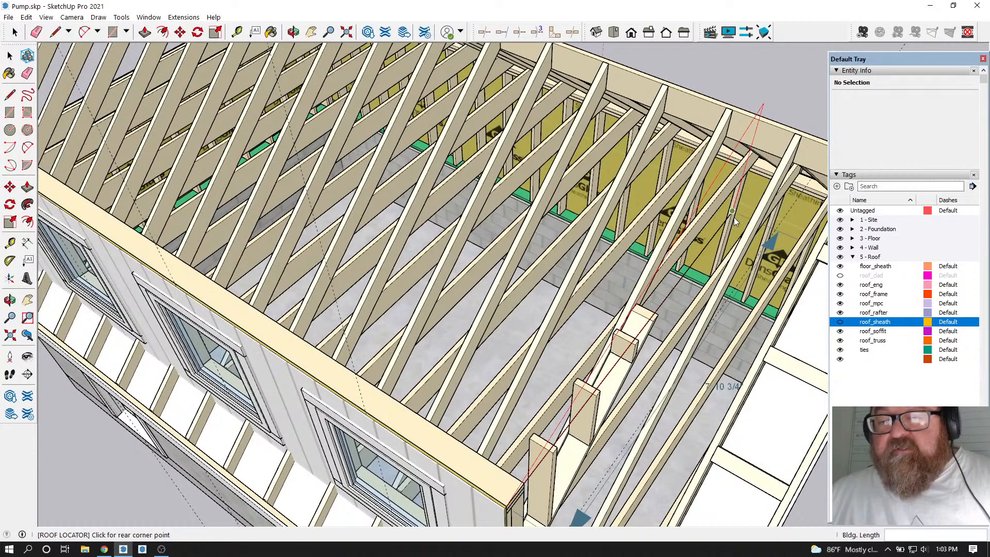
scroll(721, 223, "down", 5)
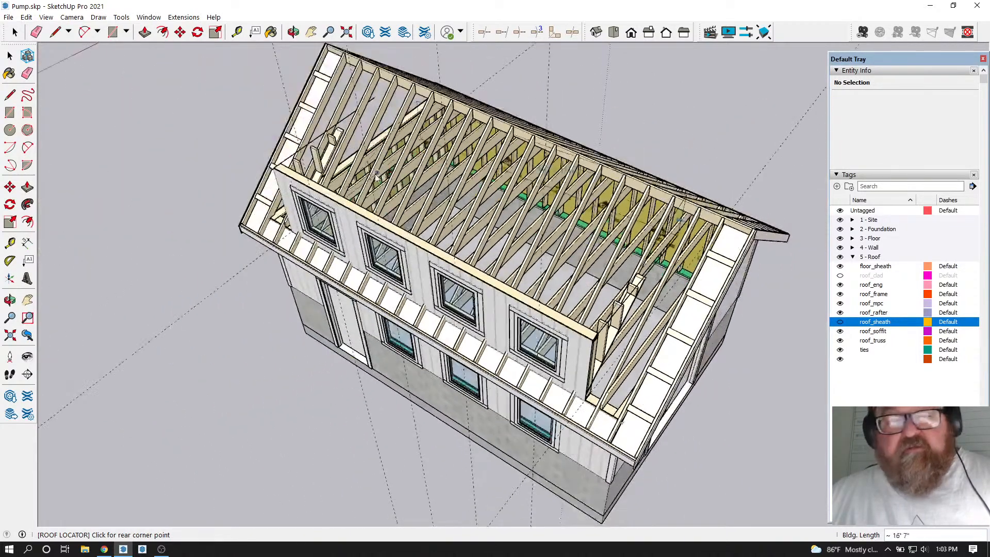
scroll(300, 149, "up", 5)
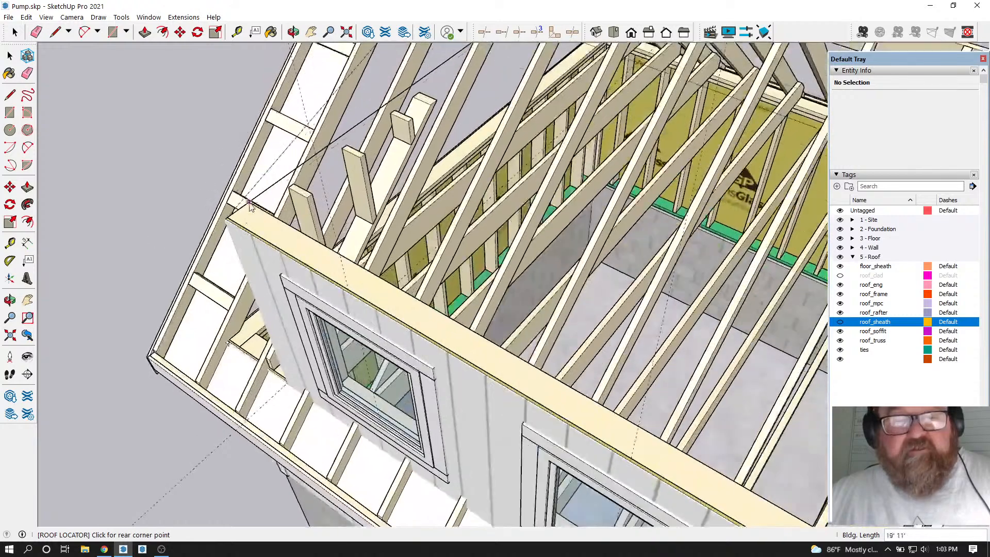
scroll(235, 221, "up", 3)
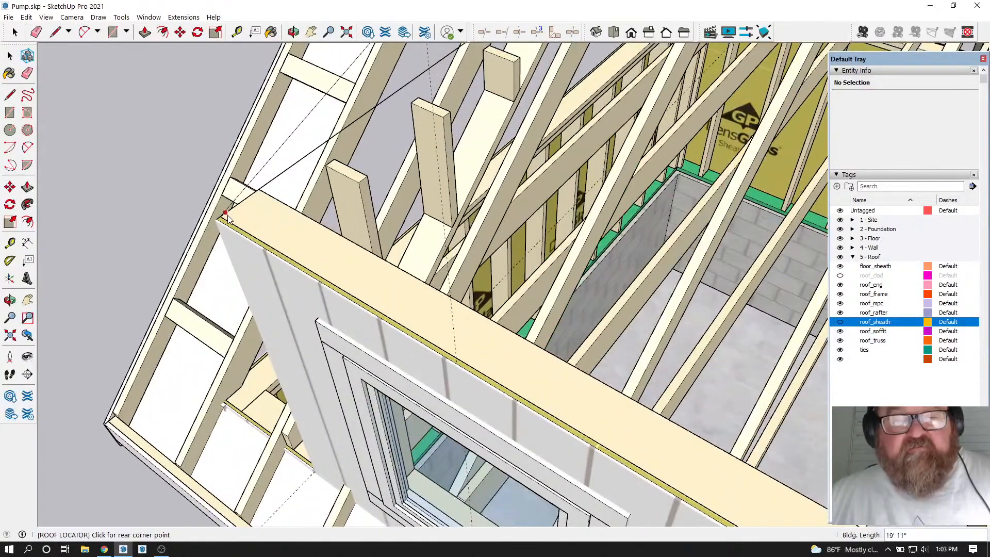
left_click(221, 217)
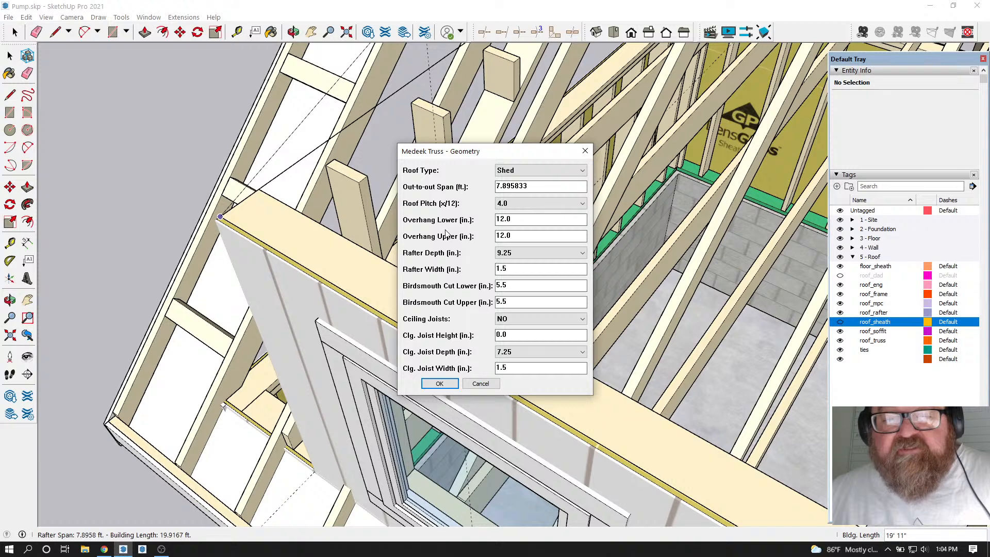
Set the shed roof geometry to a 3/12 pitch, 5.5 in deep rafters, a 3.5 in lower birdsmouth cut and a 0 in upper birdsmouth cut
left_click(583, 203)
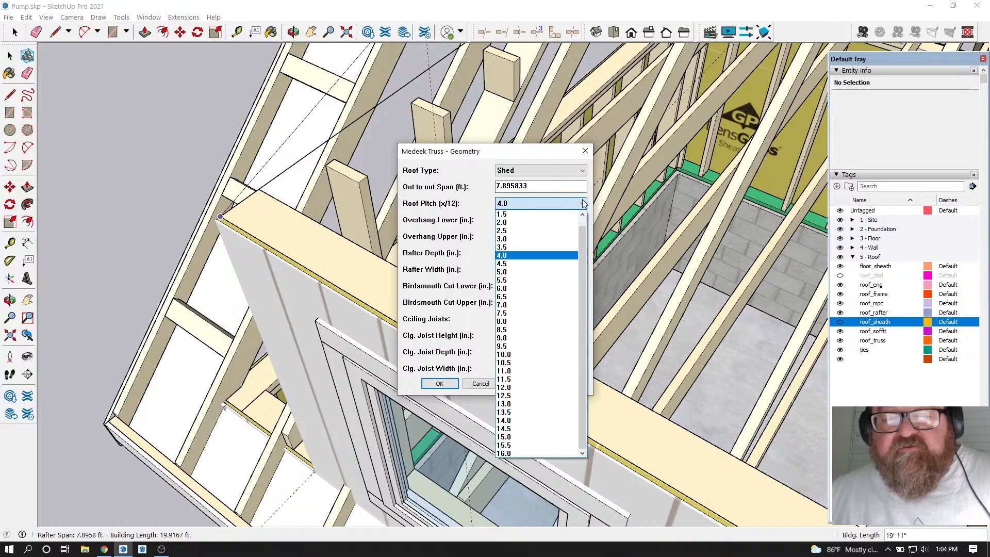
left_click(531, 240)
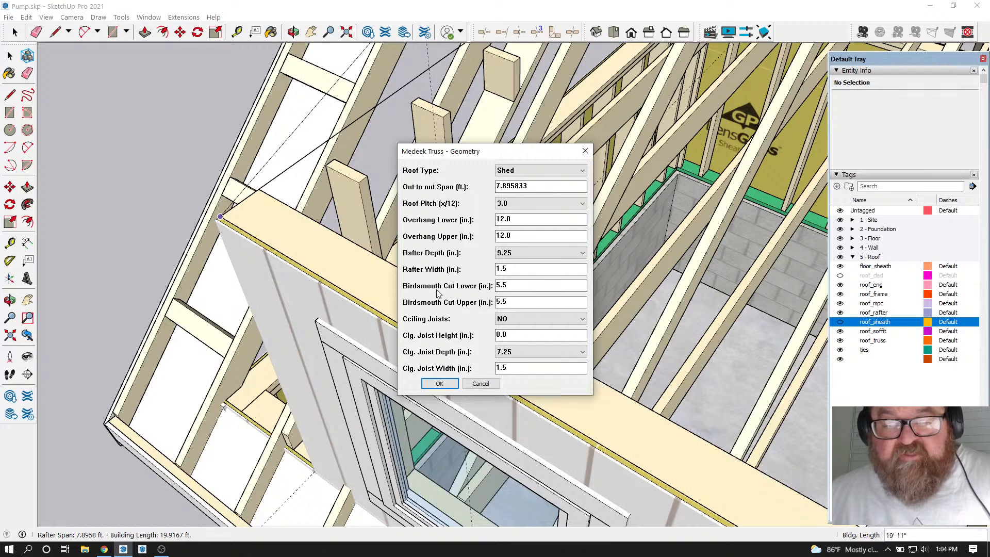
left_click(582, 254)
left_click(563, 274)
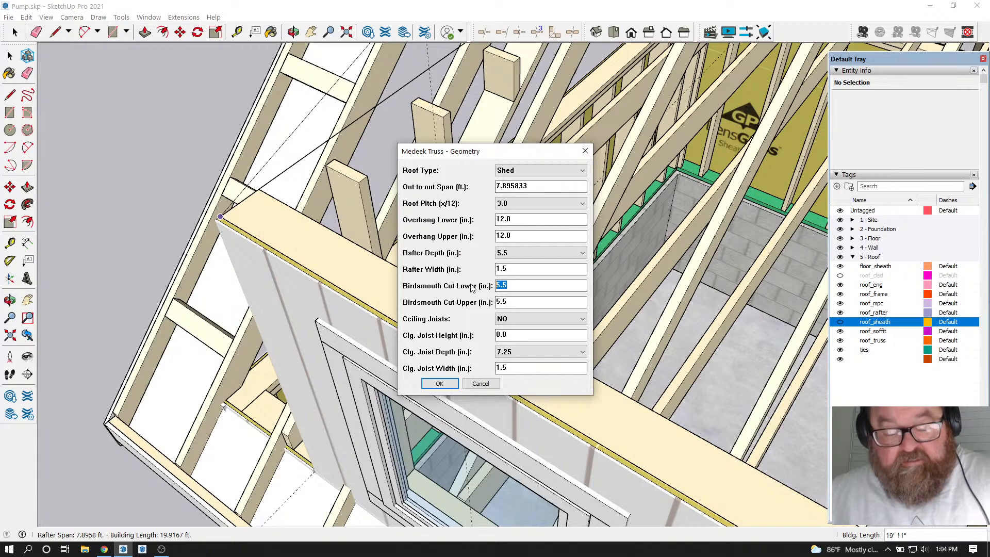
type("3.")
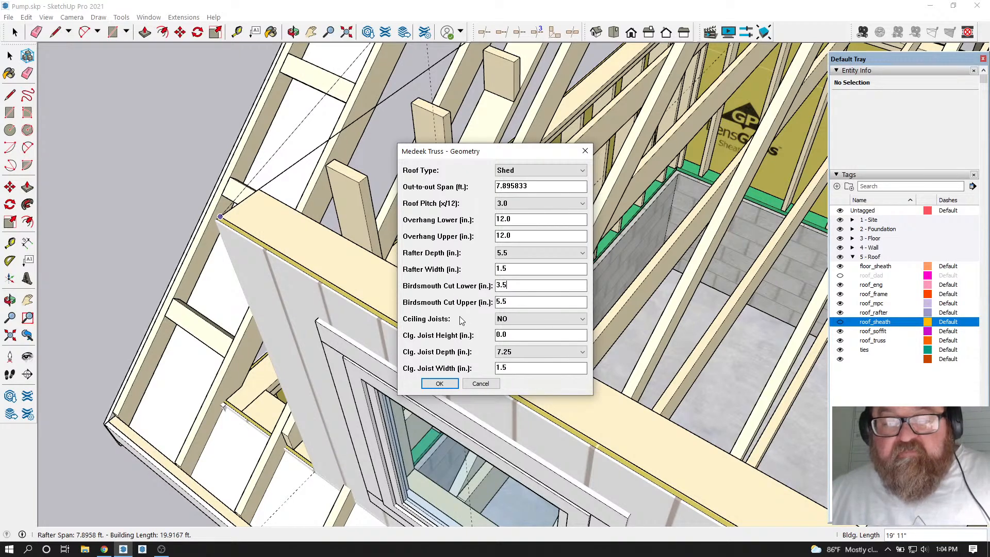
type("0")
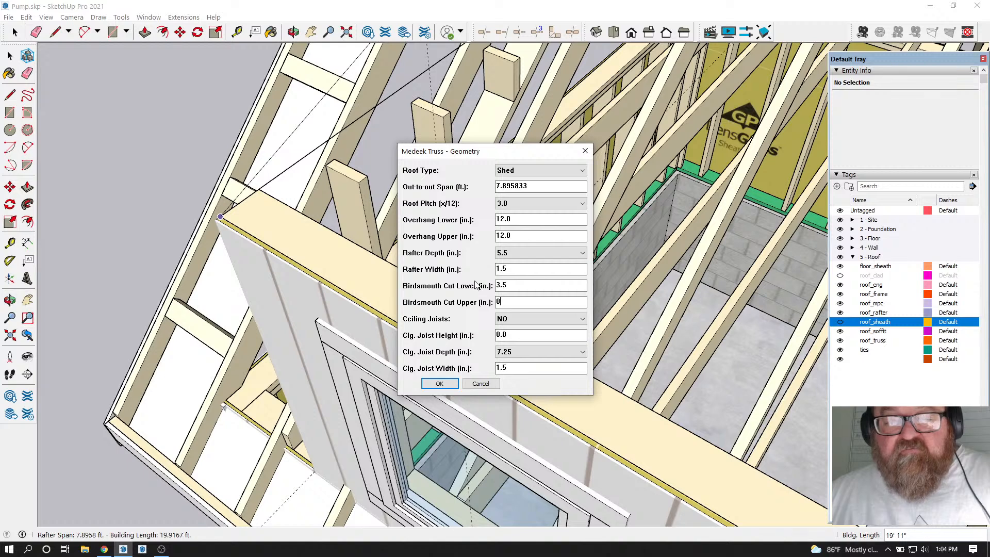
left_click(434, 379)
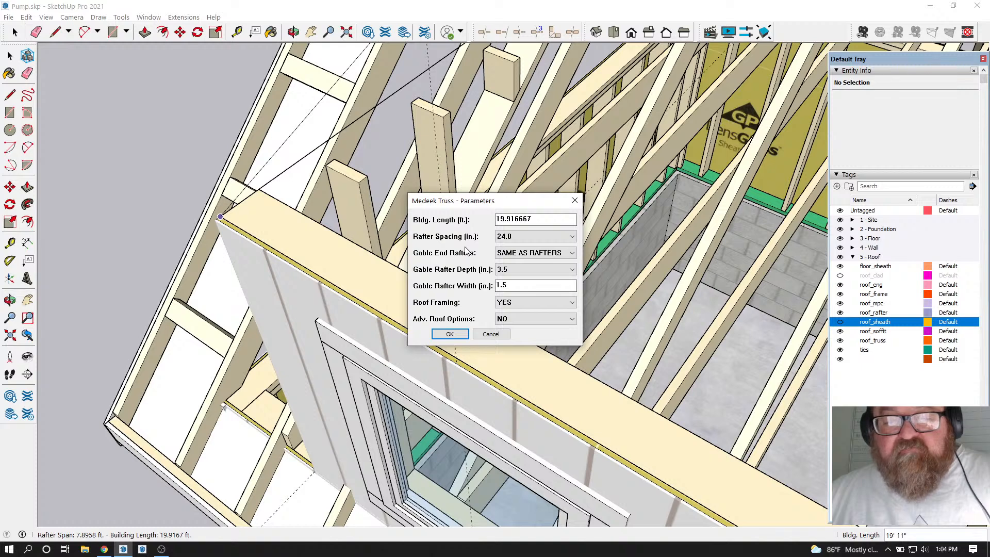
Try to generate the shed roof with 16 in rafter spacing and the advanced roof options enabled, accepting their preset values
left_click(576, 236)
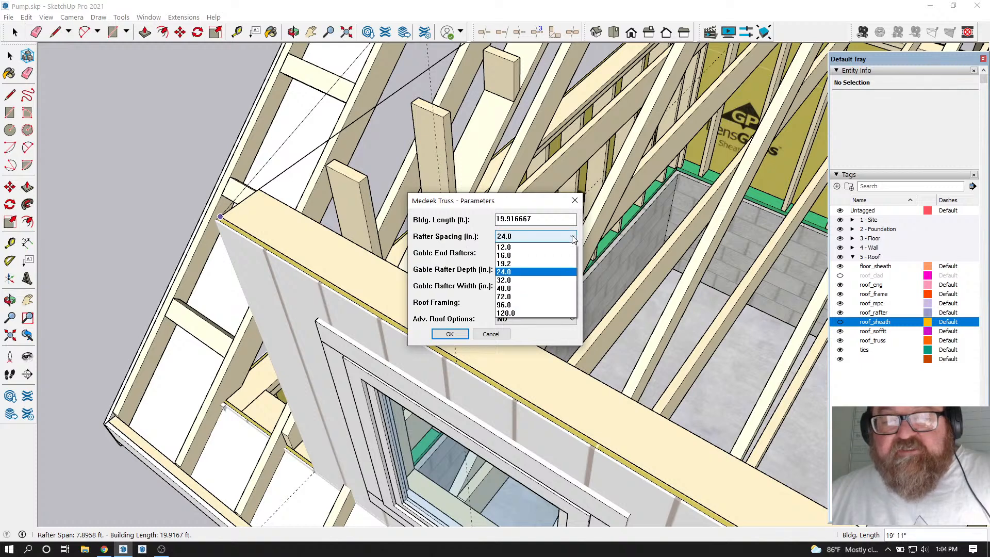
left_click(546, 257)
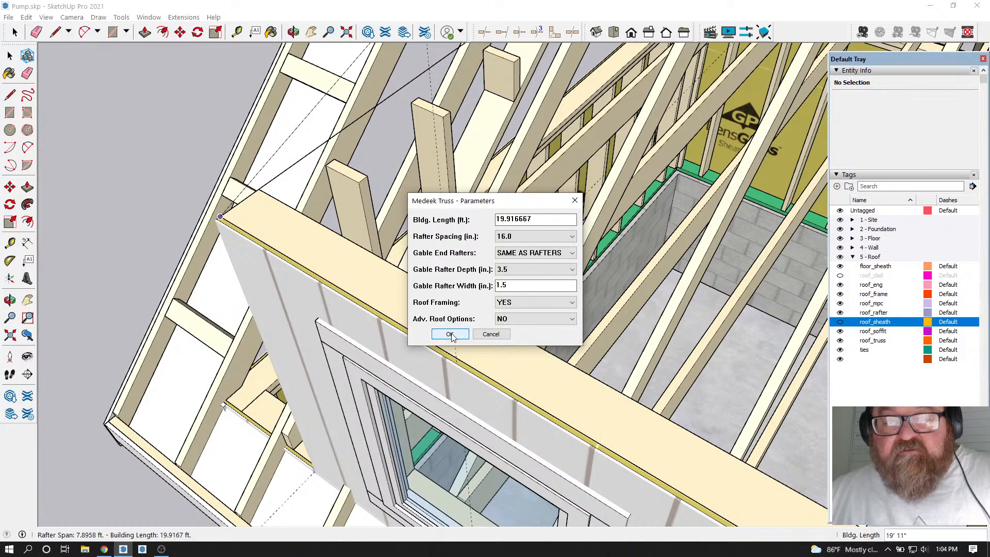
left_click(571, 319)
left_click(536, 336)
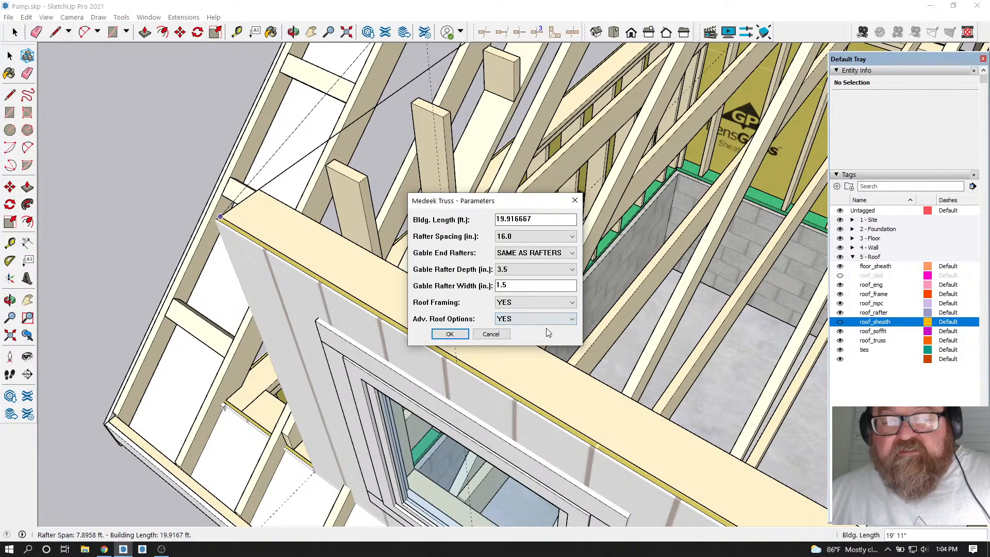
left_click(450, 334)
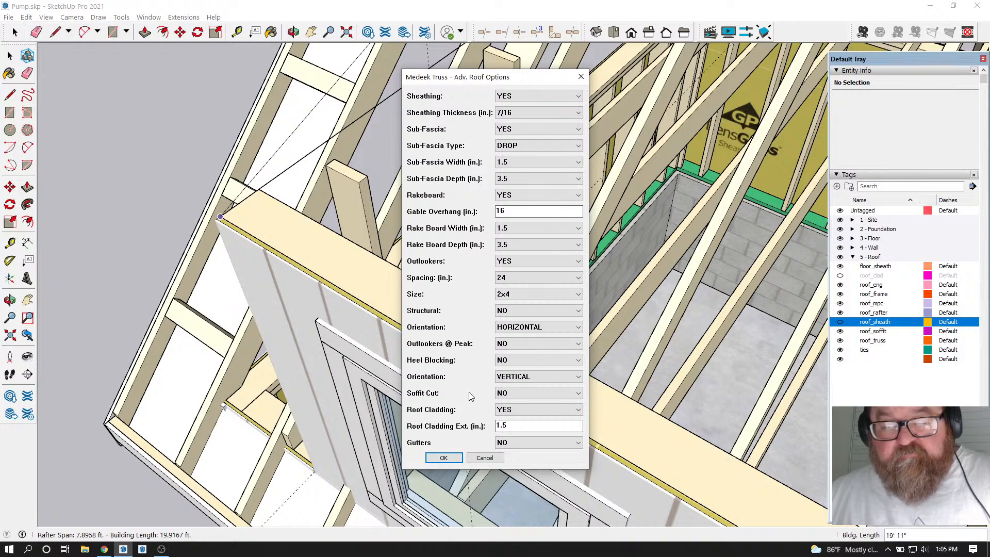
left_click(443, 458)
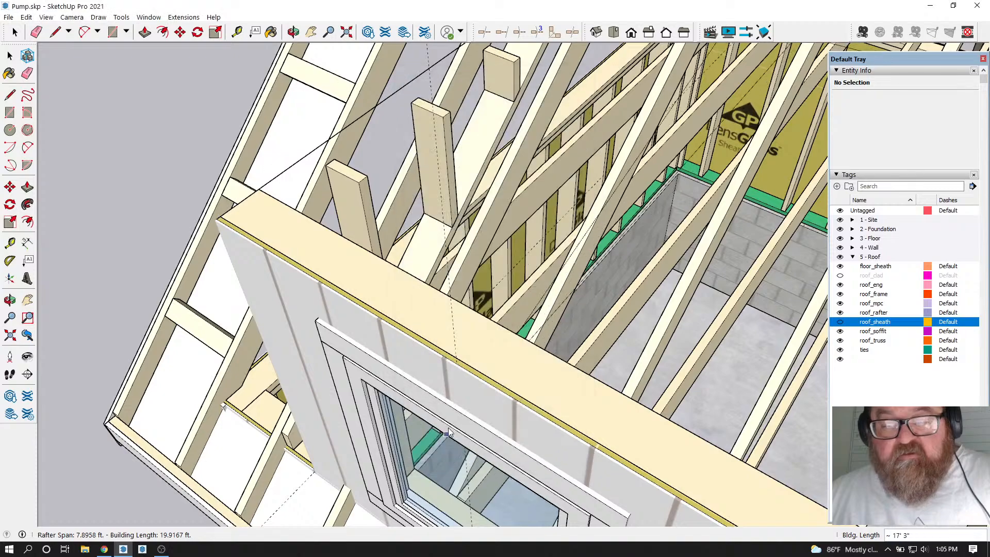
middle_click_drag(448, 435, 380, 279)
scroll(380, 279, "down", 5)
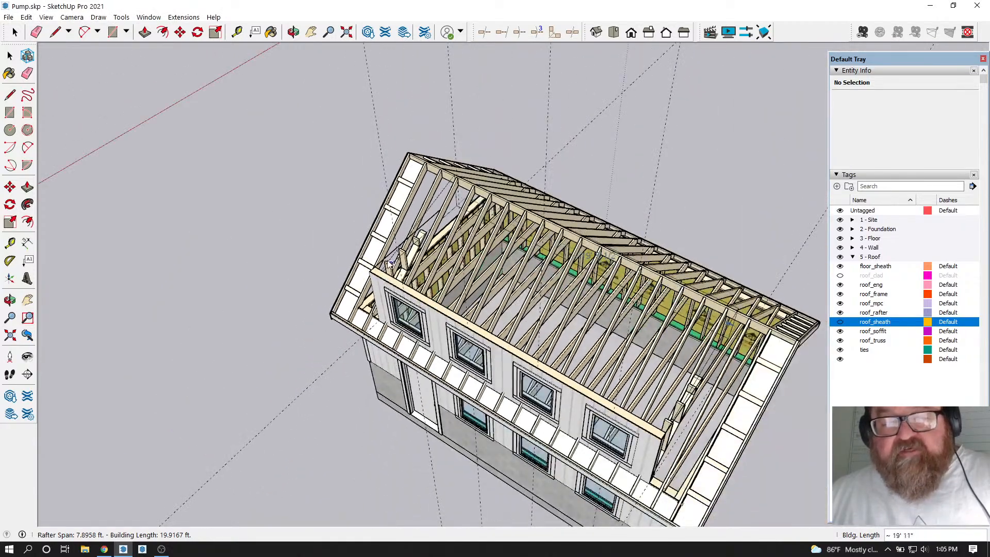
scroll(443, 312, "up", 6)
scroll(367, 276, "up", 2)
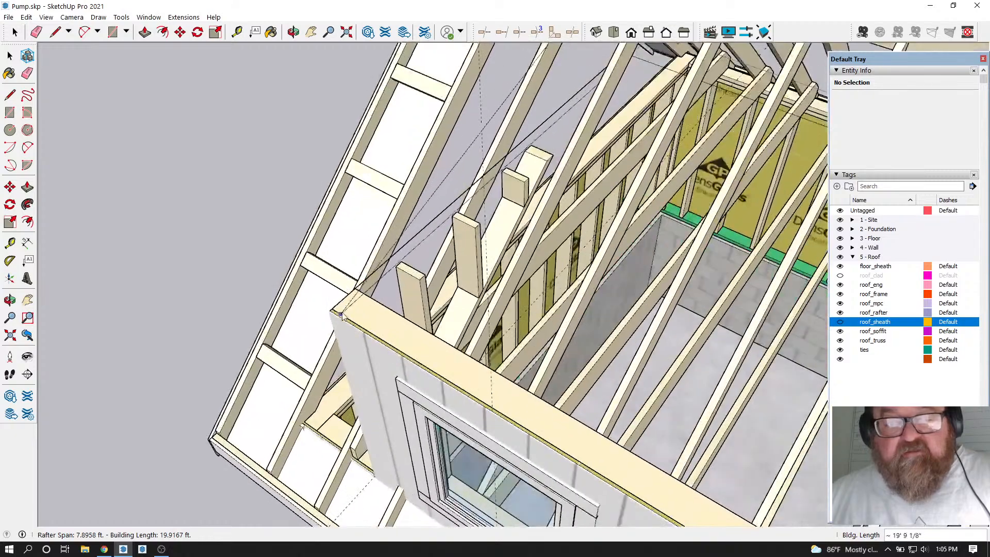
left_click(334, 319)
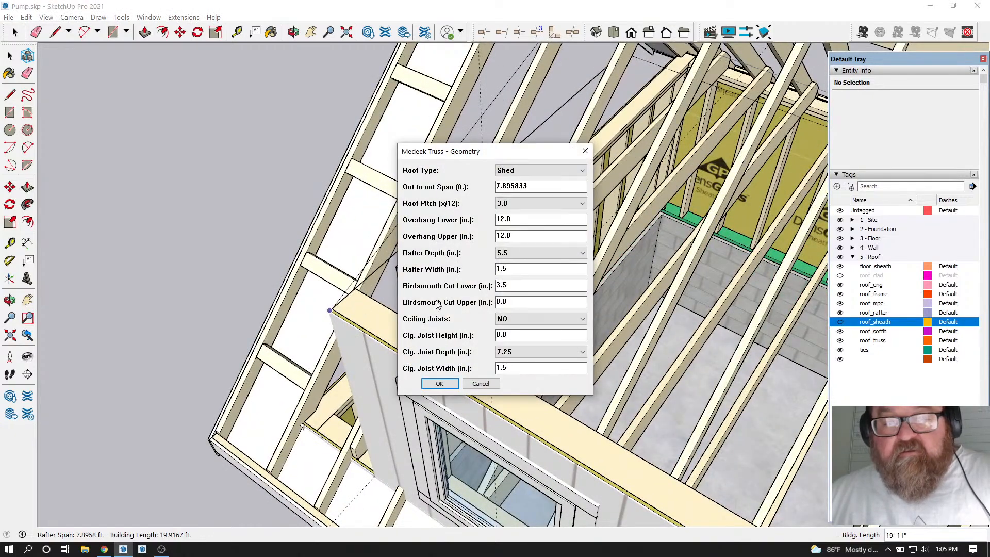
left_click(477, 385)
scroll(299, 269, "down", 4)
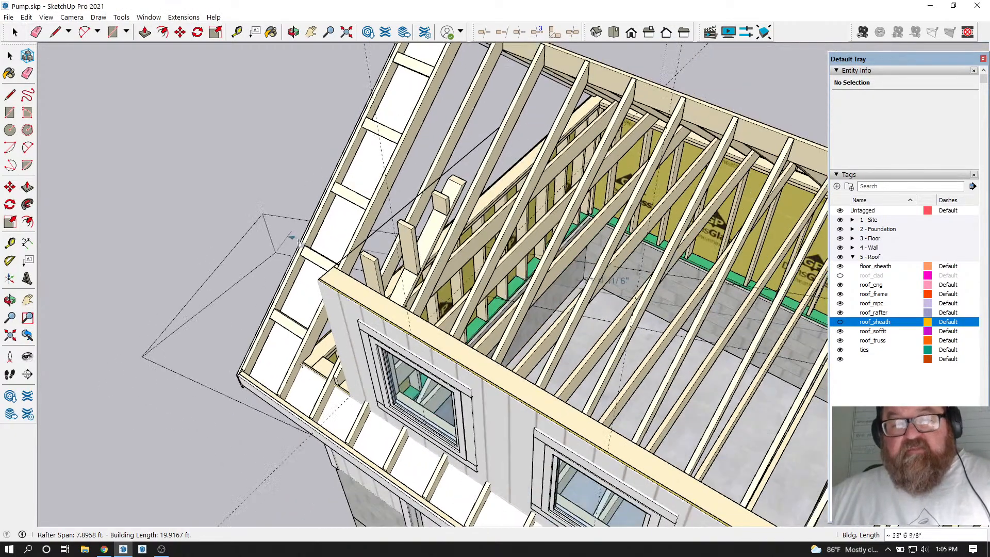
scroll(298, 270, "down", 3)
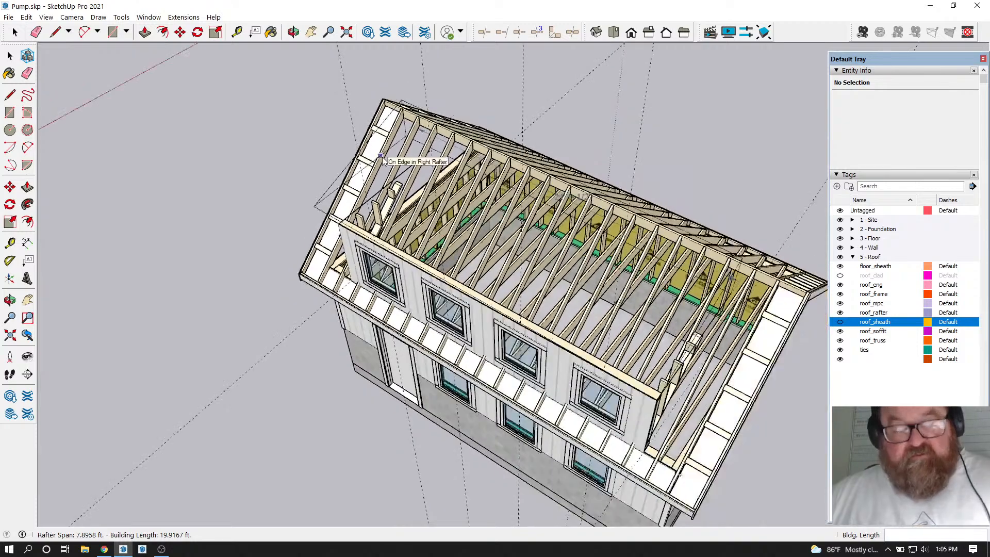
scroll(383, 160, "down", 3)
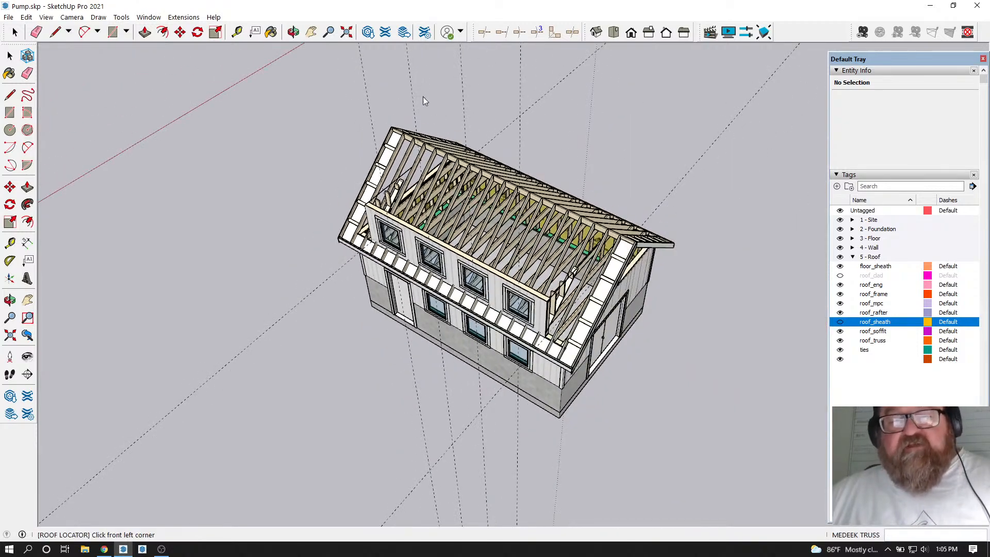
scroll(428, 97, "down", 3)
Draw a short vertical line, about 3 in tall, up from the outer top corner at the opposite end of the dormer wall
left_click(293, 32)
scroll(474, 246, "up", 6)
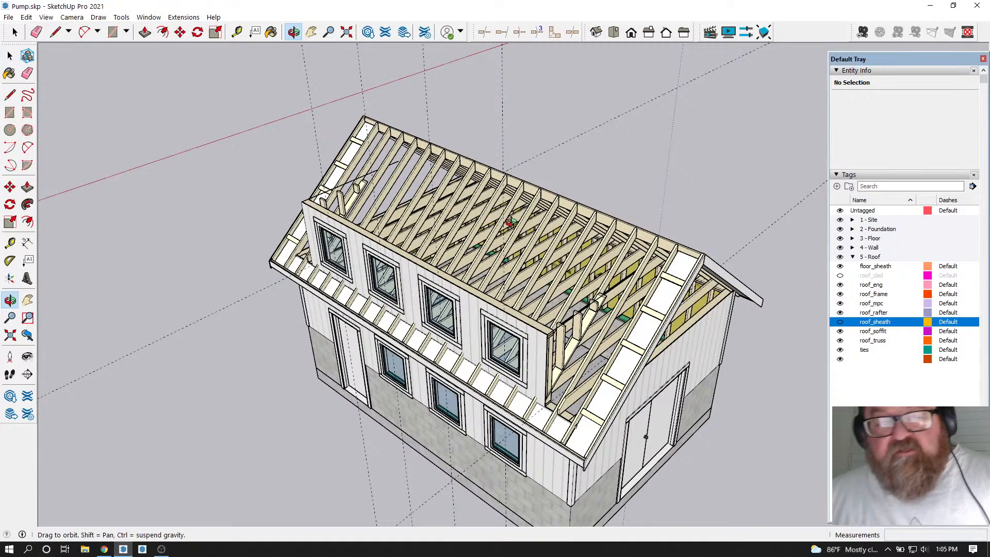
left_click_drag(496, 224, 549, 230)
scroll(495, 226, "up", 3)
left_click_drag(491, 320, 401, 316)
scroll(401, 316, "up", 6)
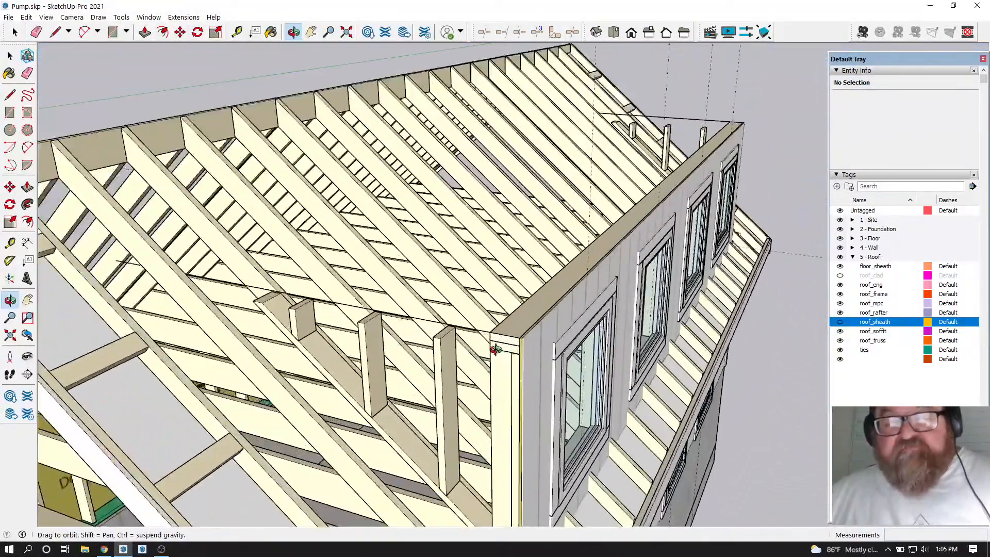
left_click_drag(496, 349, 546, 360)
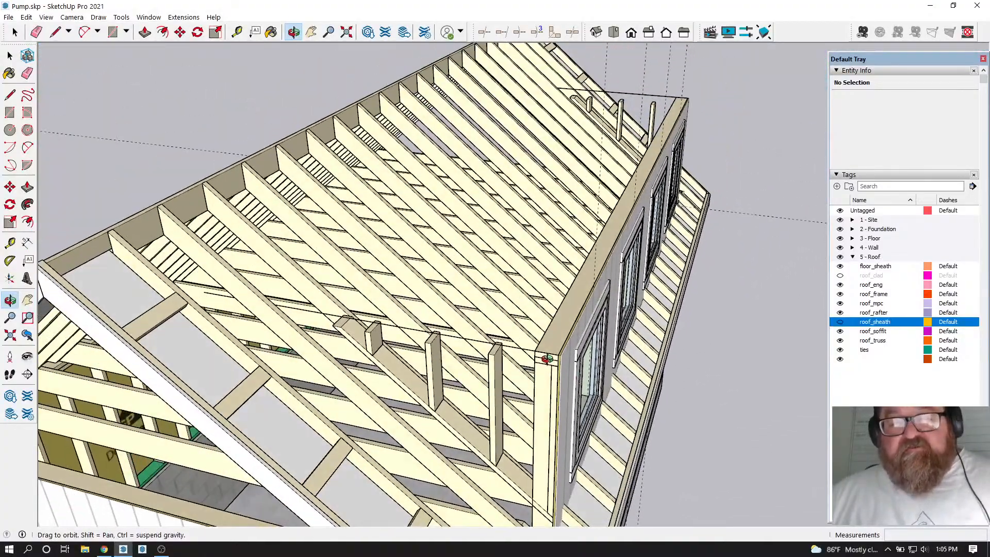
scroll(547, 370, "up", 5)
key("l")
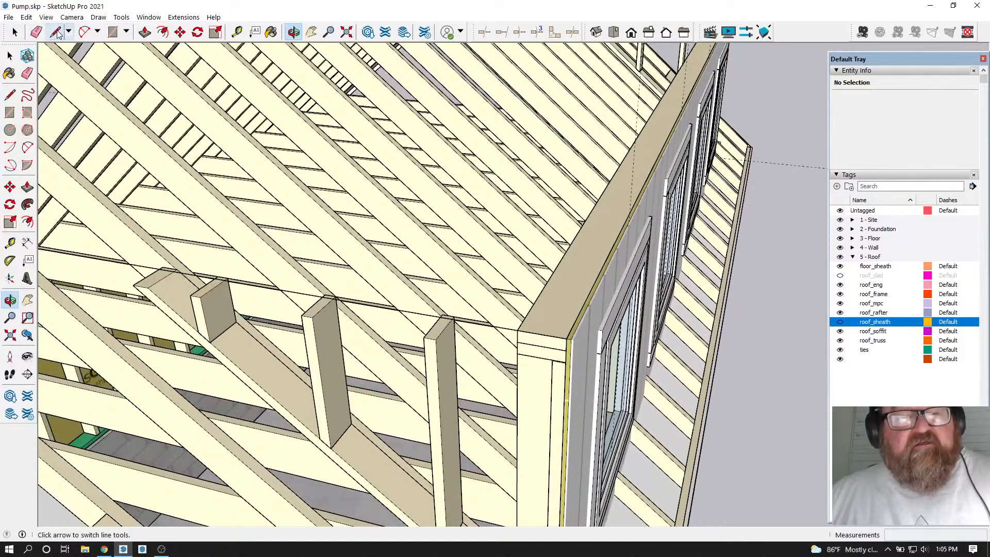
scroll(506, 283, "up", 2)
left_click(623, 372)
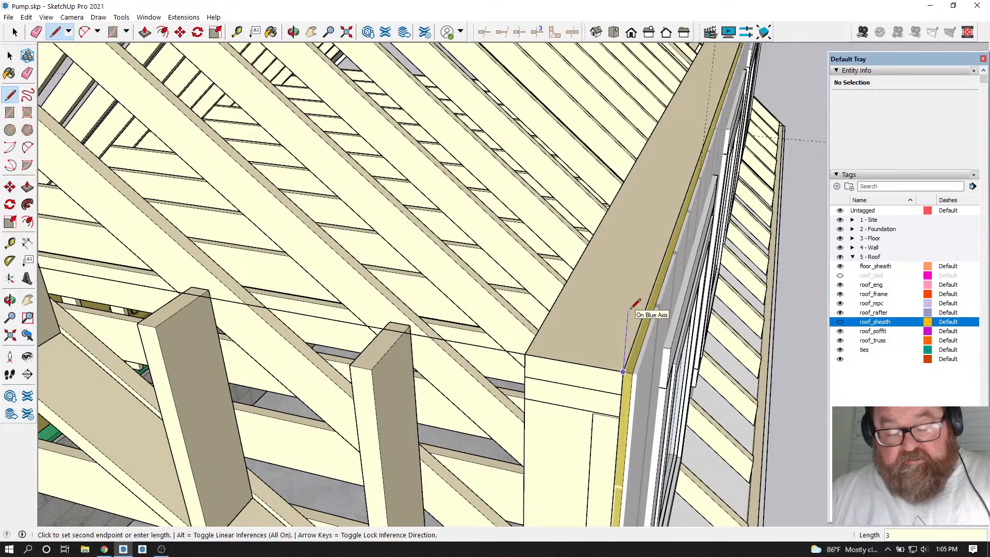
Continue the line about 7' 10 3/4" inward along the red axis from the short riser's top to directly beneath the main ridgeboard
middle_click_drag(635, 304, 664, 351)
scroll(664, 350, "down", 4)
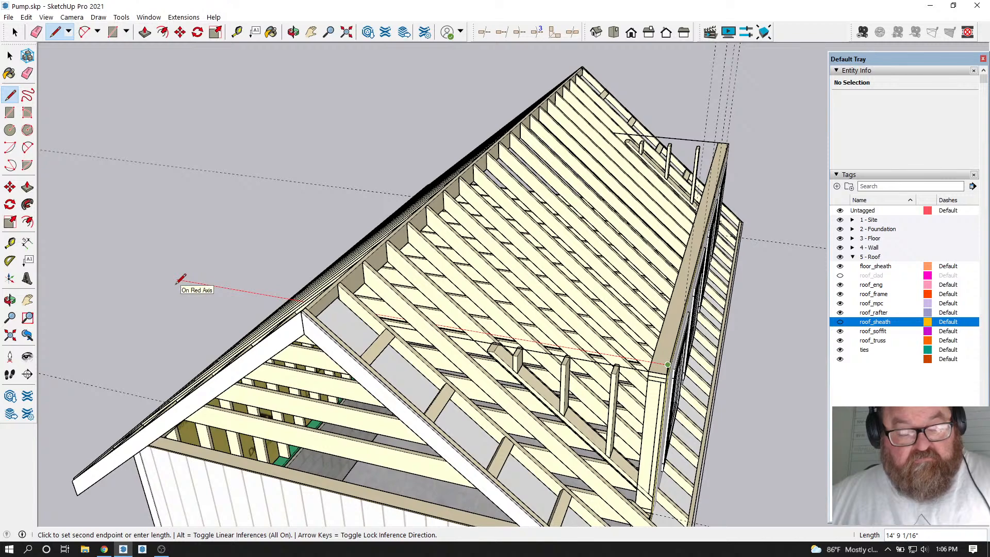
key("Right")
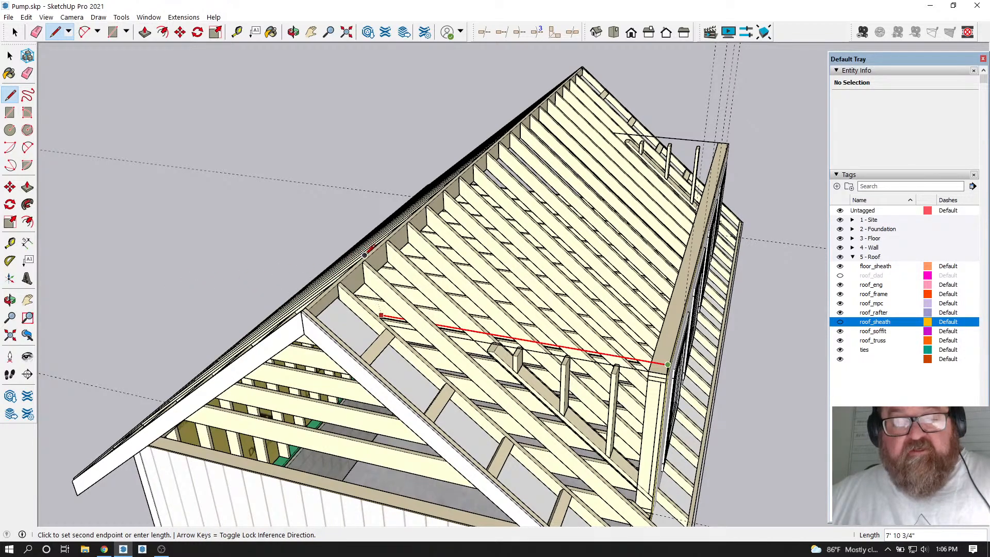
scroll(362, 262, "up", 5)
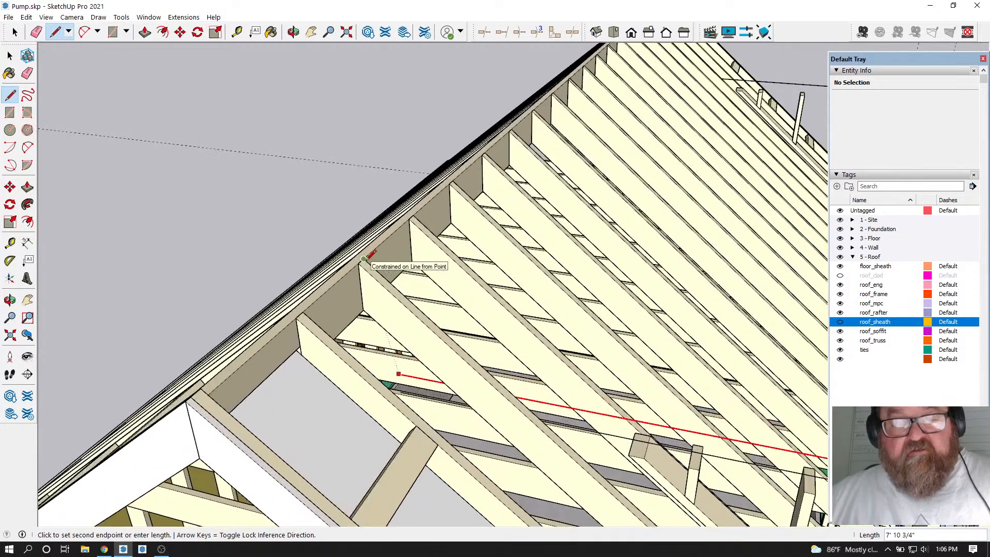
key("Right")
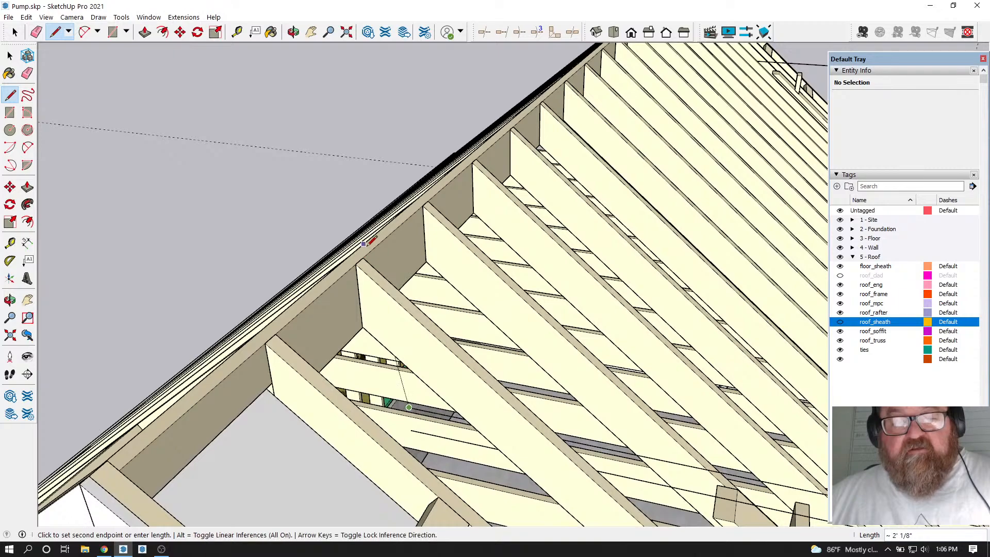
Extend the profile about 2' vertically to the ridgeboard's top edge, and close it with a sloping line back to the riser at the dormer's outer corner
scroll(386, 238, "down", 2)
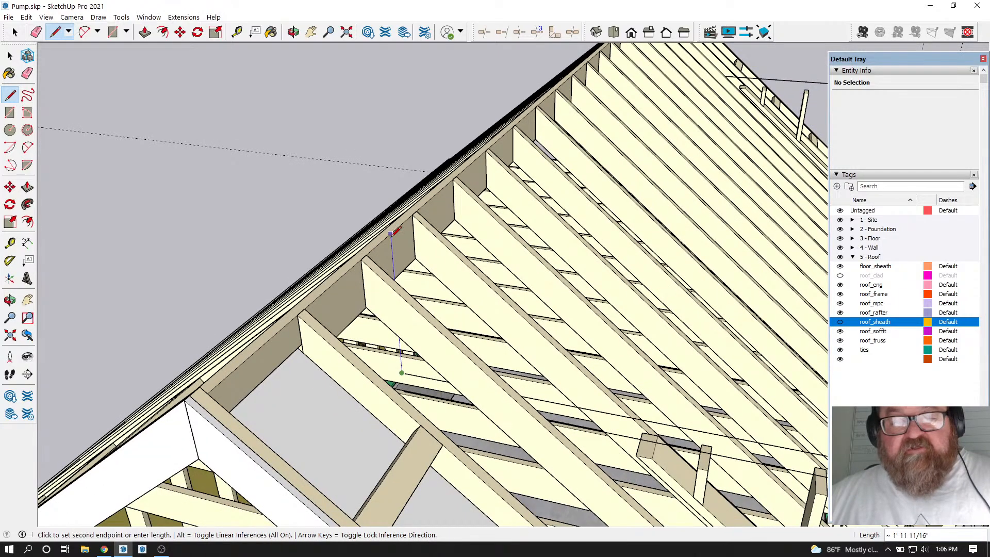
scroll(391, 234, "down", 3)
scroll(592, 329, "down", 2)
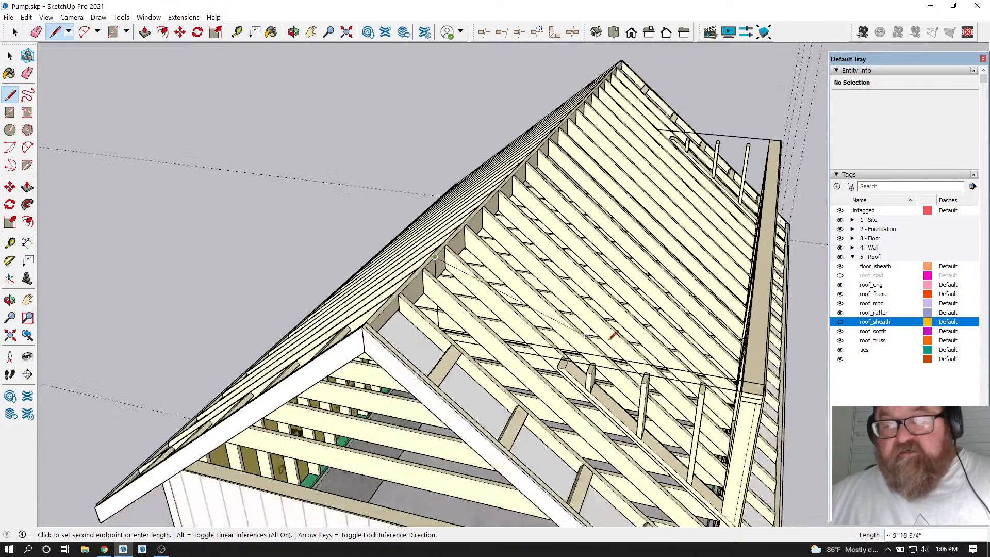
scroll(730, 377, "up", 4)
scroll(731, 376, "down", 2)
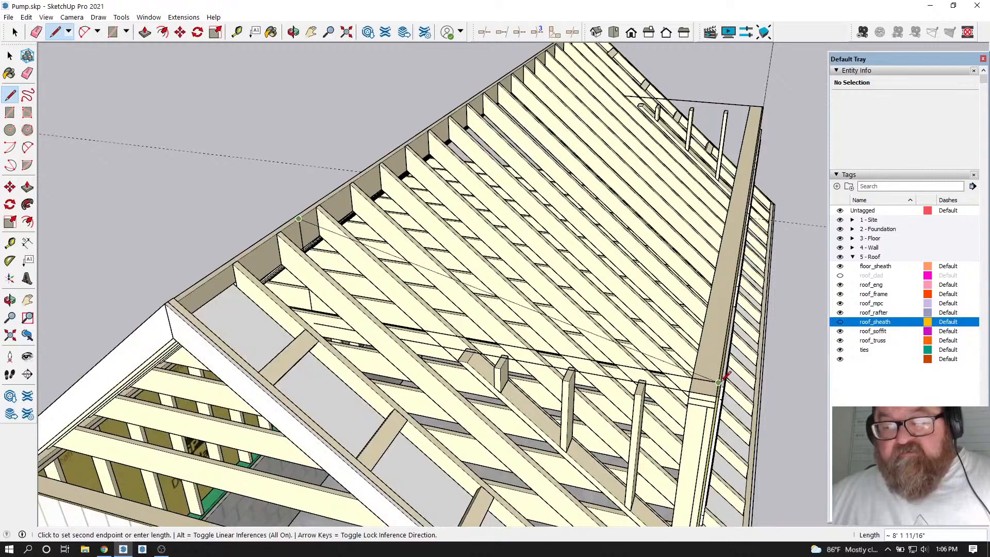
left_click(719, 382)
Erase the vertical edge of the drawn profile beneath the ridgeboard, and undo the extra erase made after it
scroll(272, 219, "up", 4)
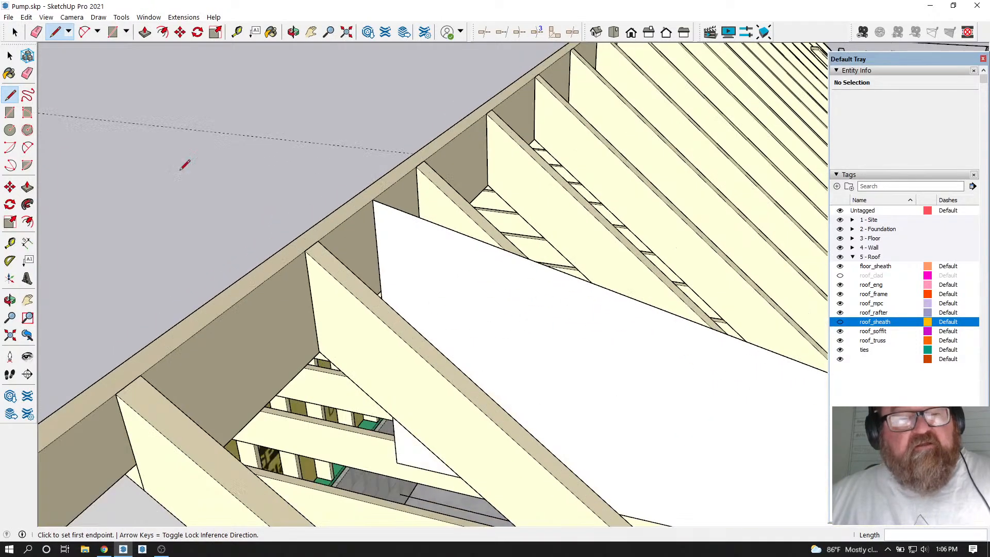
left_click(36, 32)
scroll(409, 245, "up", 1)
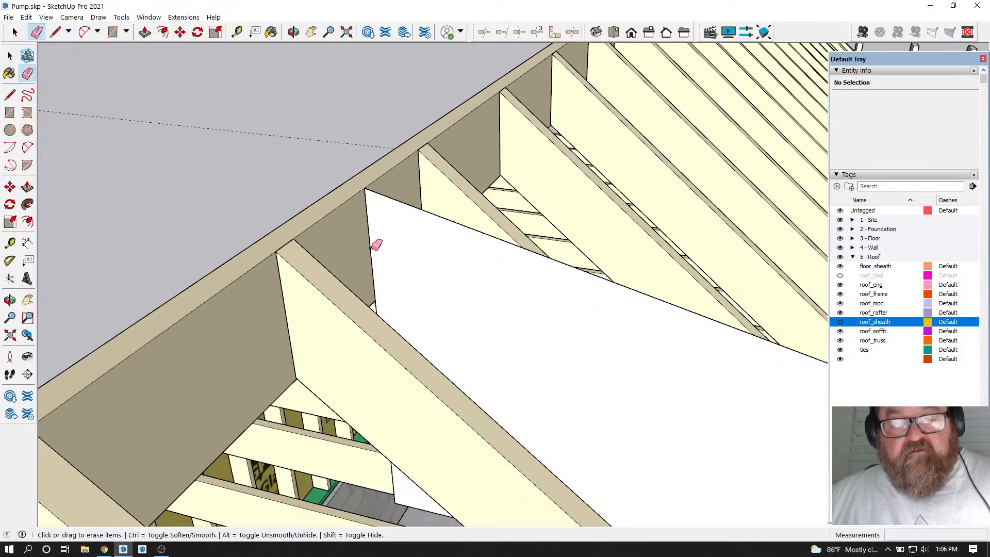
left_click(393, 479)
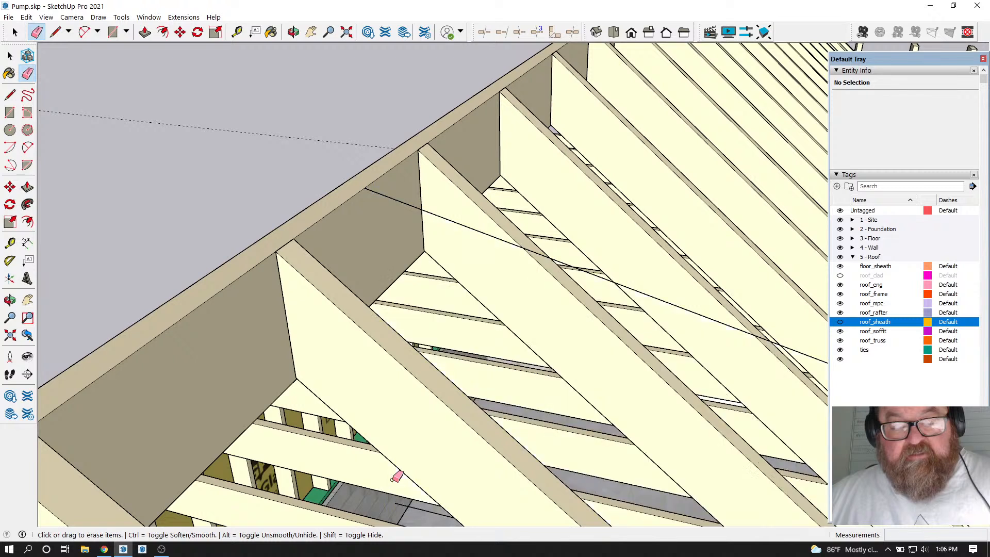
left_click(407, 503)
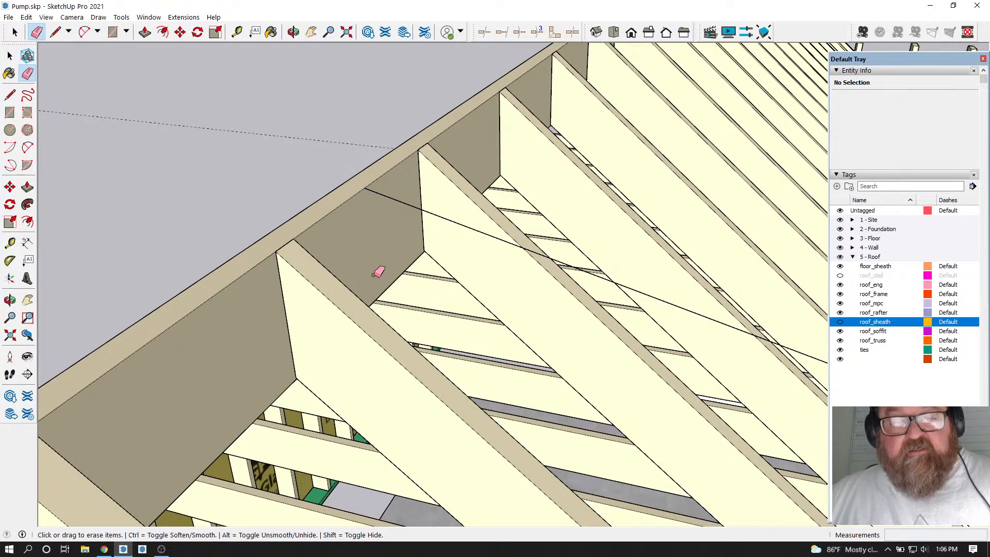
key("ctrl+z")
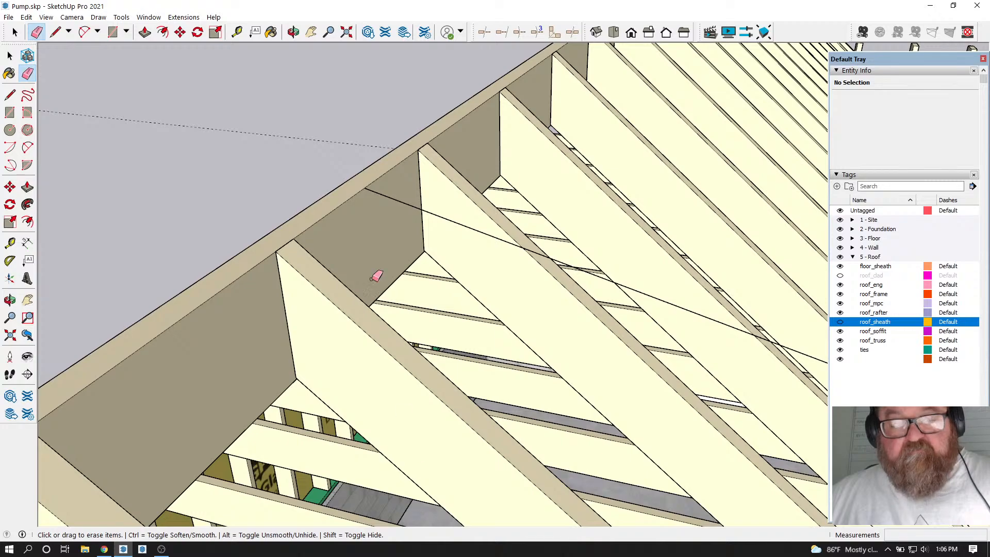
scroll(365, 207, "up", 2)
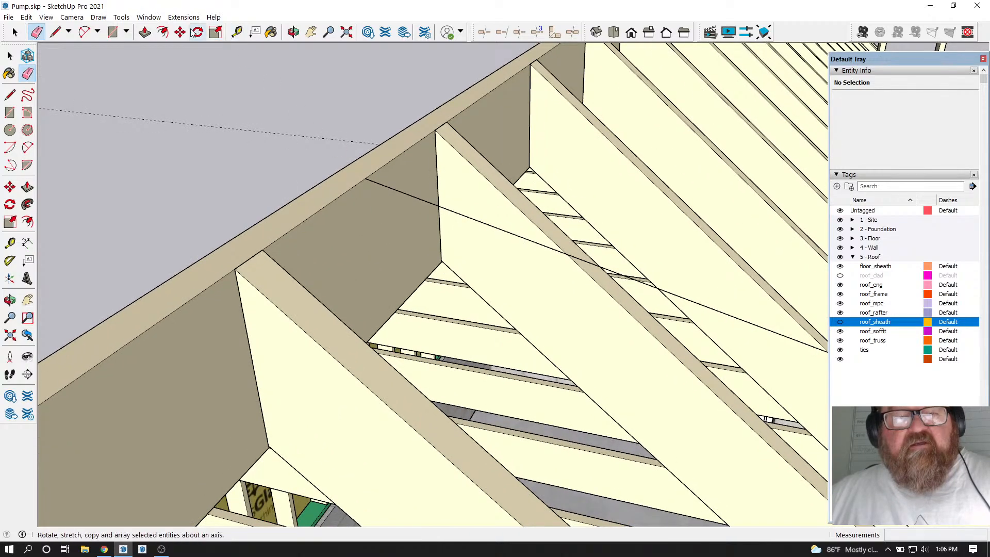
Place a guide 5.5 in below the sloping profile line, parallel to it, with the Tape Measure tool
left_click(236, 32)
scroll(290, 109, "down", 3)
scroll(290, 109, "down", 2)
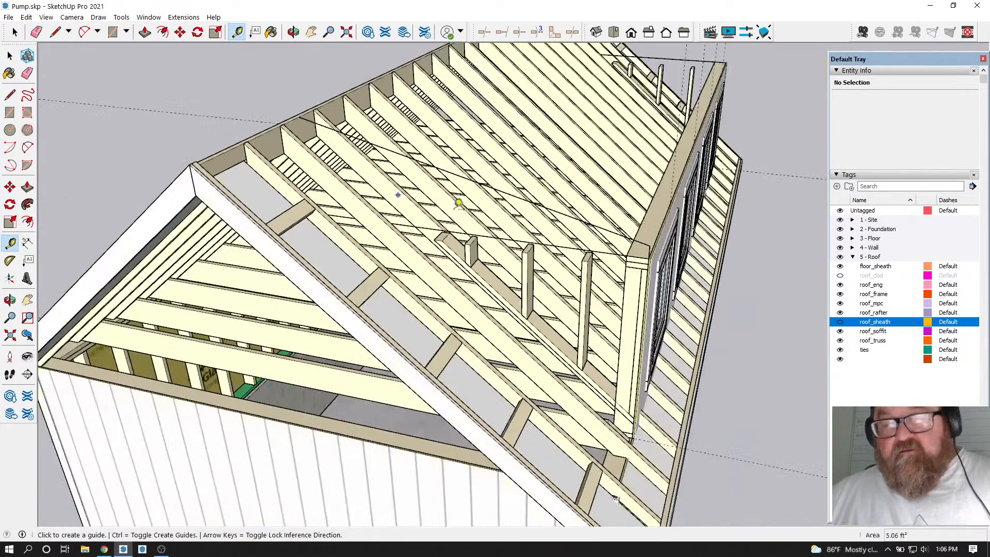
scroll(703, 260, "up", 5)
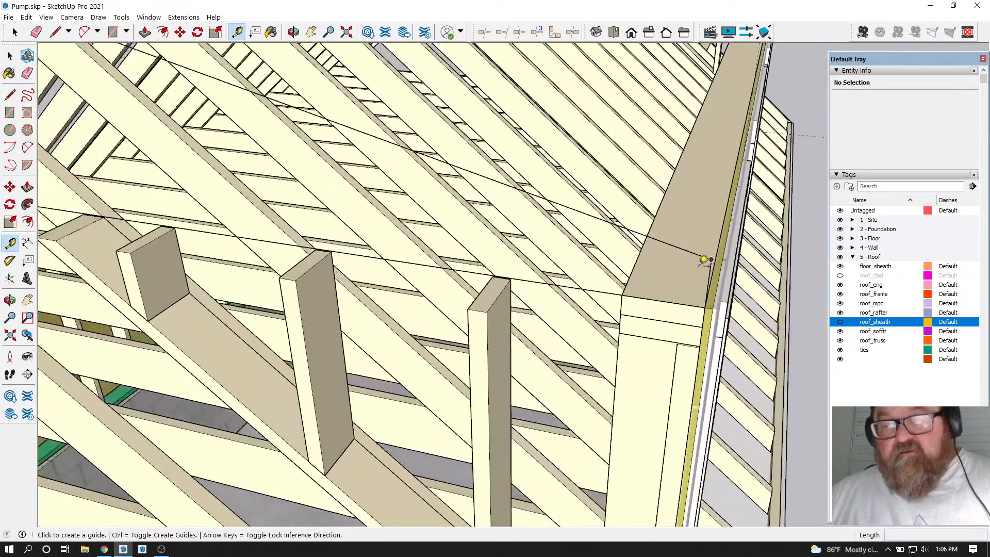
left_click(702, 257)
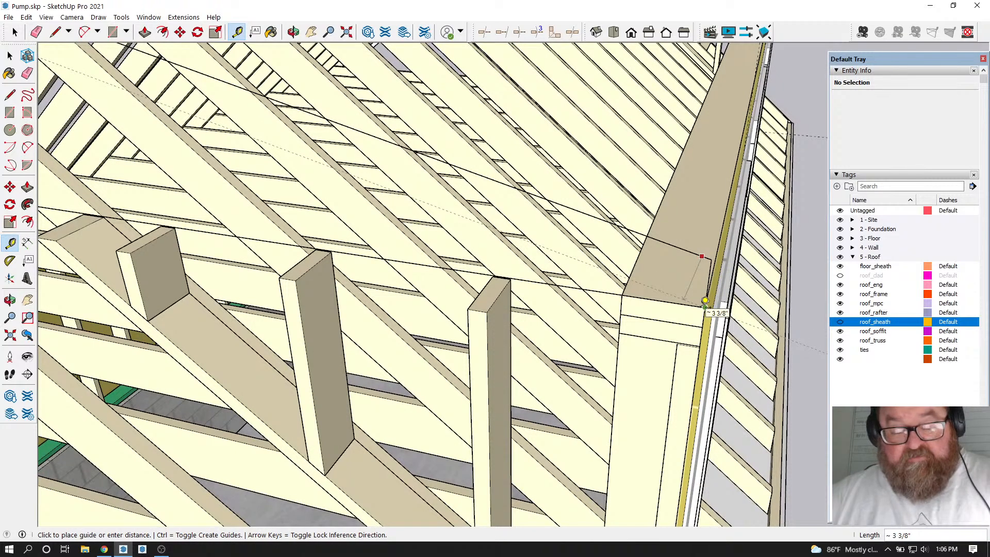
key("Return")
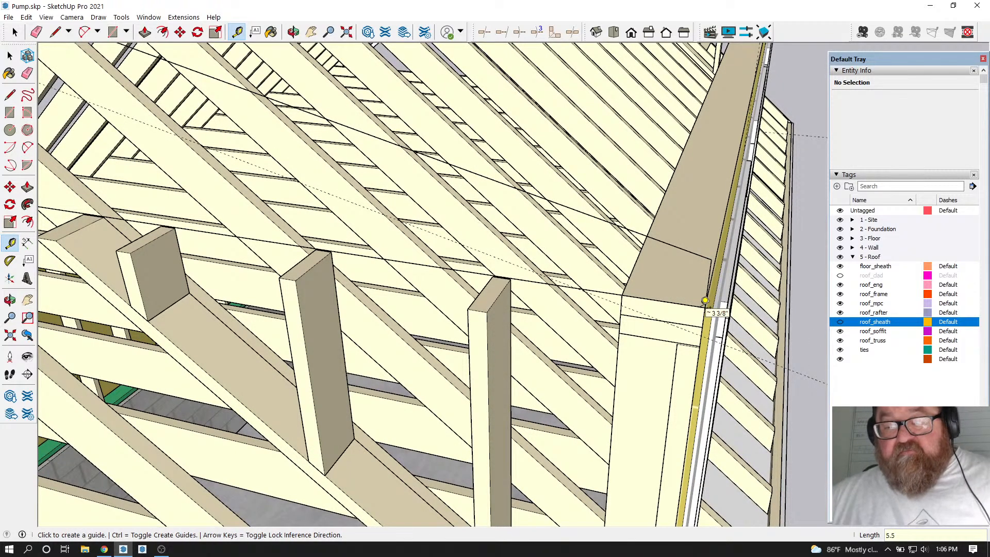
Draw a vertical line from the sloping line's ridge end down to the guide, and continue it along the guide out past the dormer wall
scroll(722, 350, "down", 3)
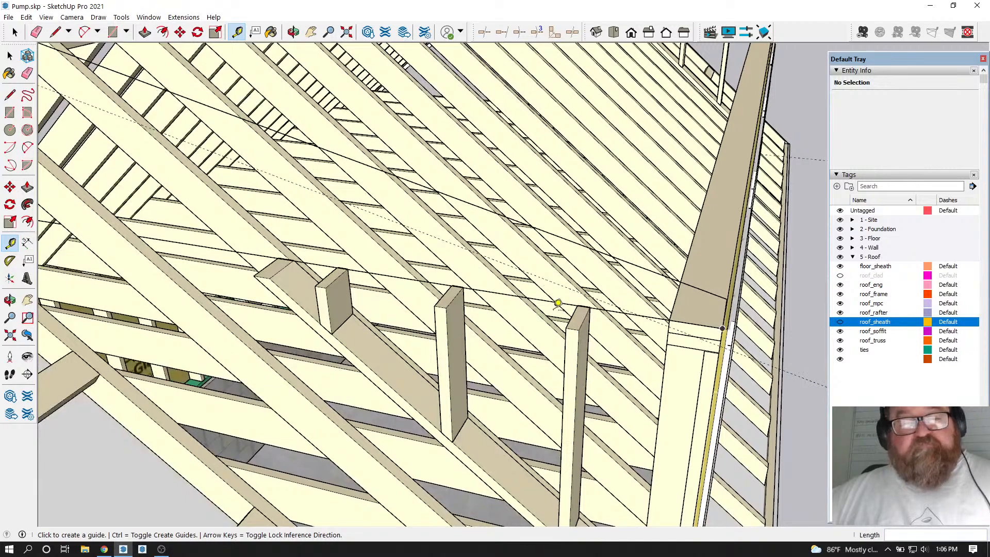
scroll(751, 369, "down", 3)
scroll(199, 116, "up", 5)
scroll(198, 115, "up", 2)
key("l")
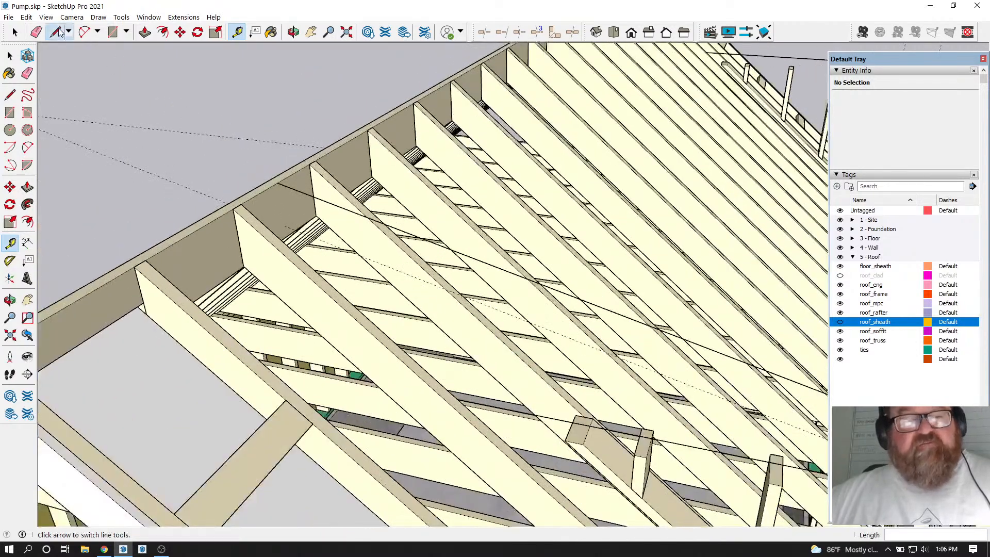
scroll(313, 245, "up", 2)
left_click(243, 117)
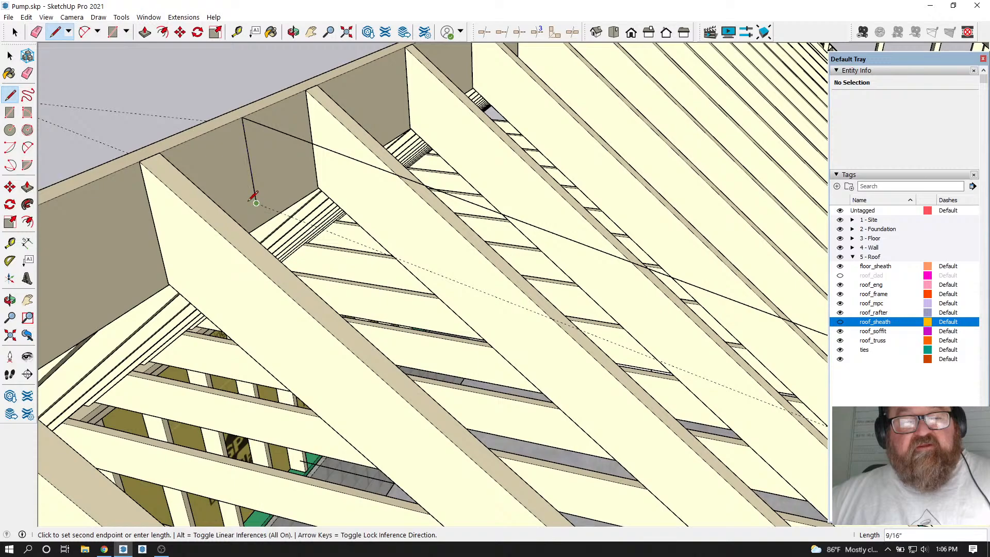
scroll(256, 203, "down", 6)
scroll(203, 186, "down", 2)
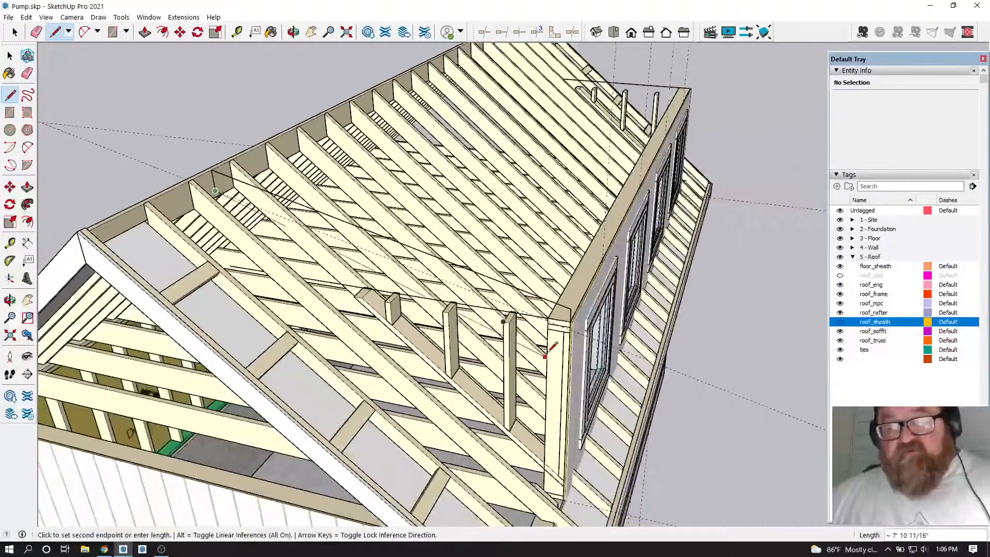
left_click(690, 372)
key("Escape")
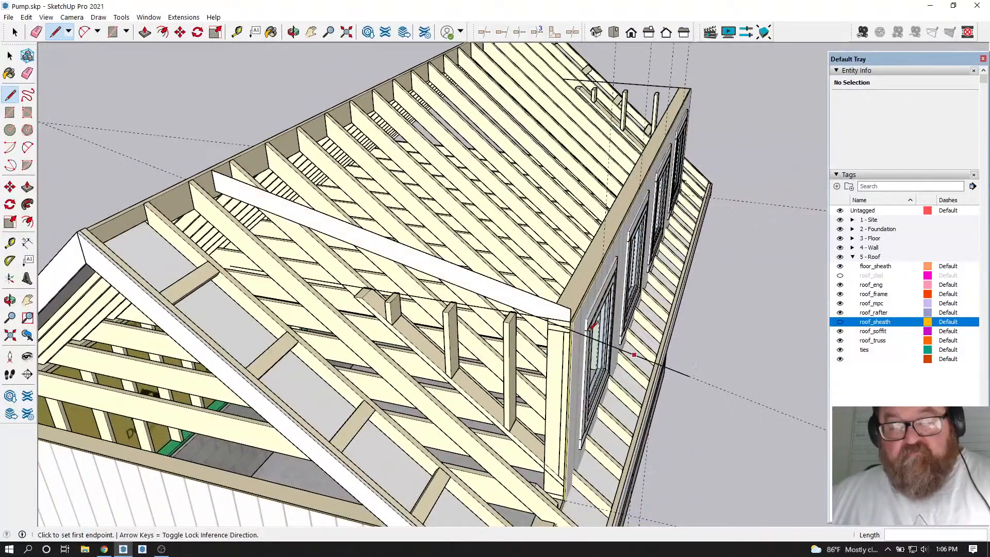
Place a vertical guide about 10 in outward from the sheathing edge at the dormer wall's corner for the rafter overhang
scroll(552, 301, "up", 5)
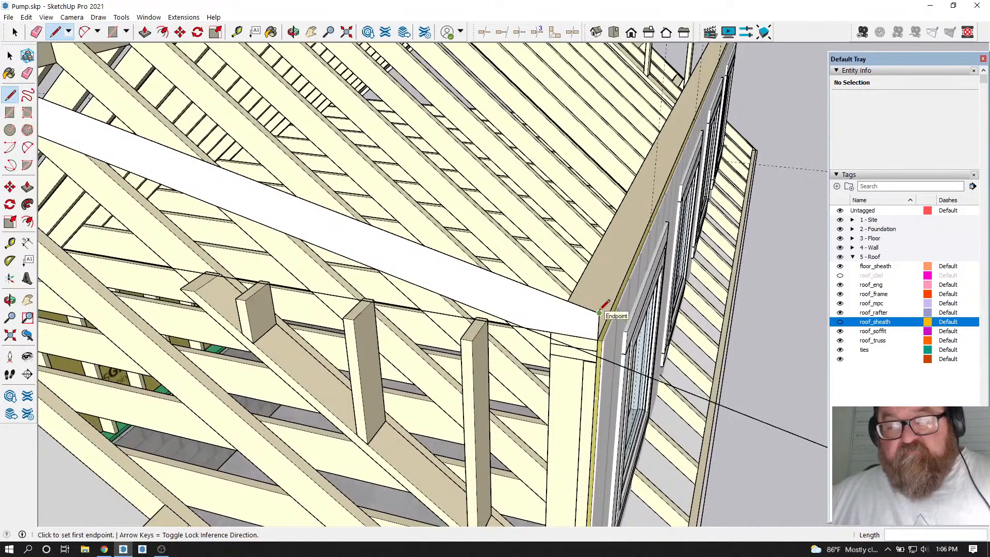
left_click(237, 32)
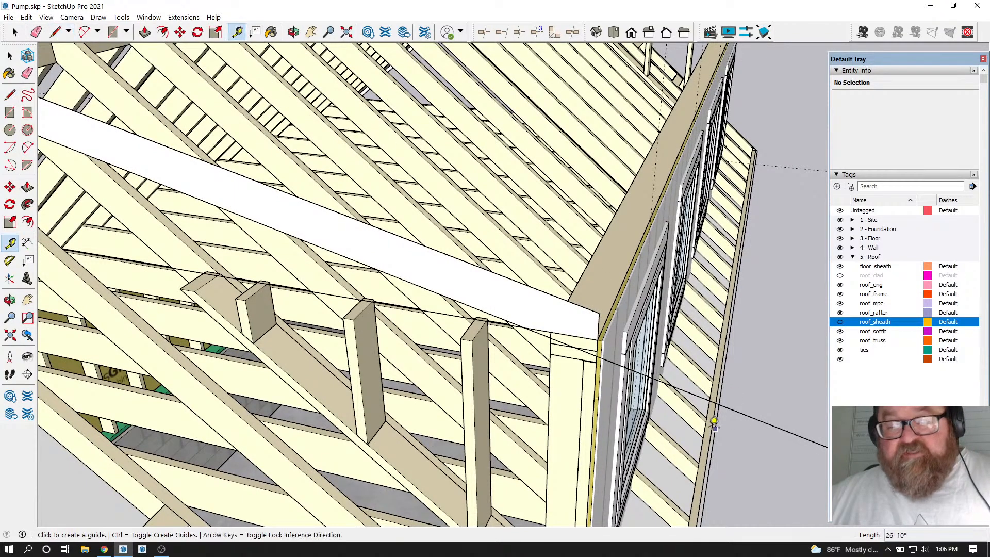
scroll(602, 374, "up", 3)
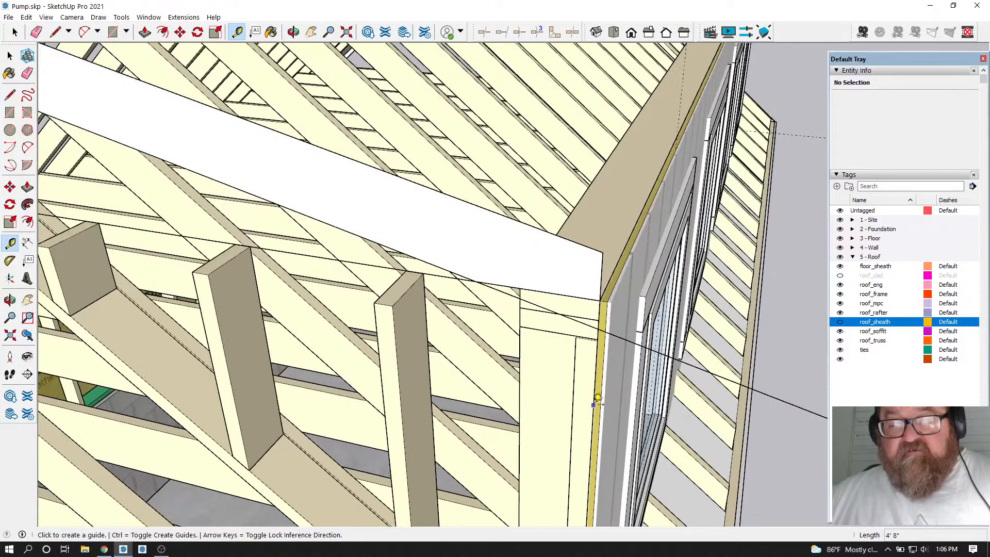
left_click(597, 354)
middle_click_drag(597, 354, 759, 371)
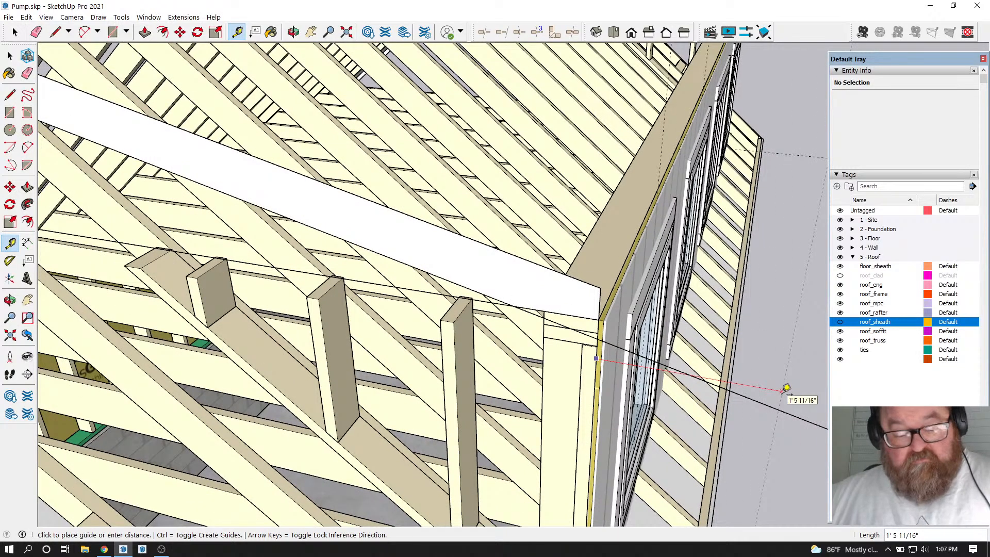
type("1")
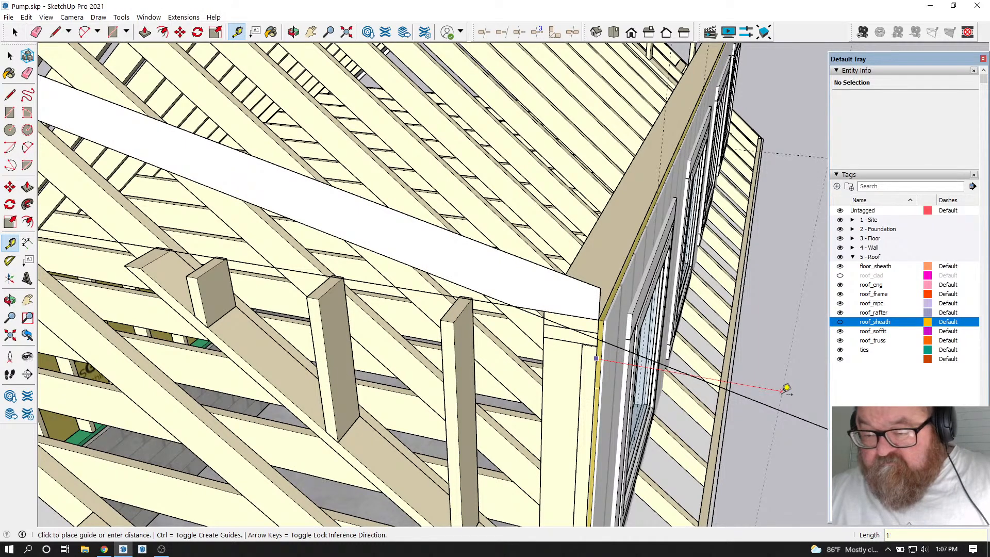
type("0.")
key("Return")
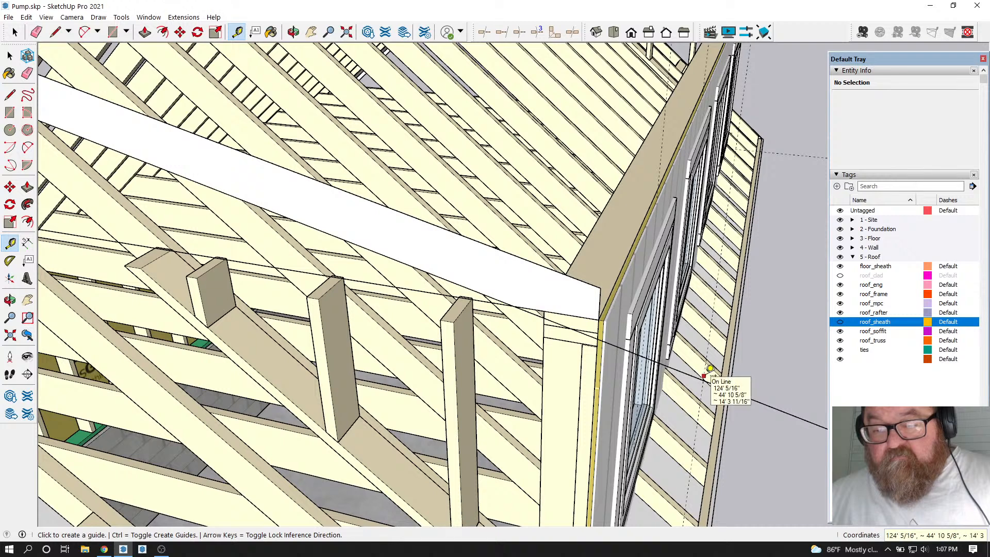
Extend the rafter's upper sloping edge outward past the overhang guide, and close the tail with a vertical line down to the lower edge
left_click(56, 32)
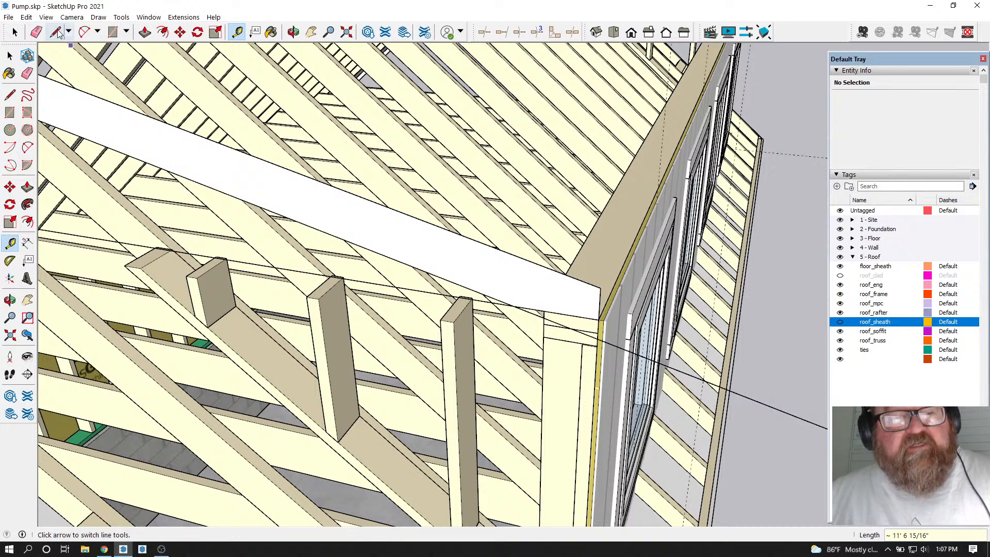
left_click(600, 288)
left_click(747, 343)
left_click(710, 329)
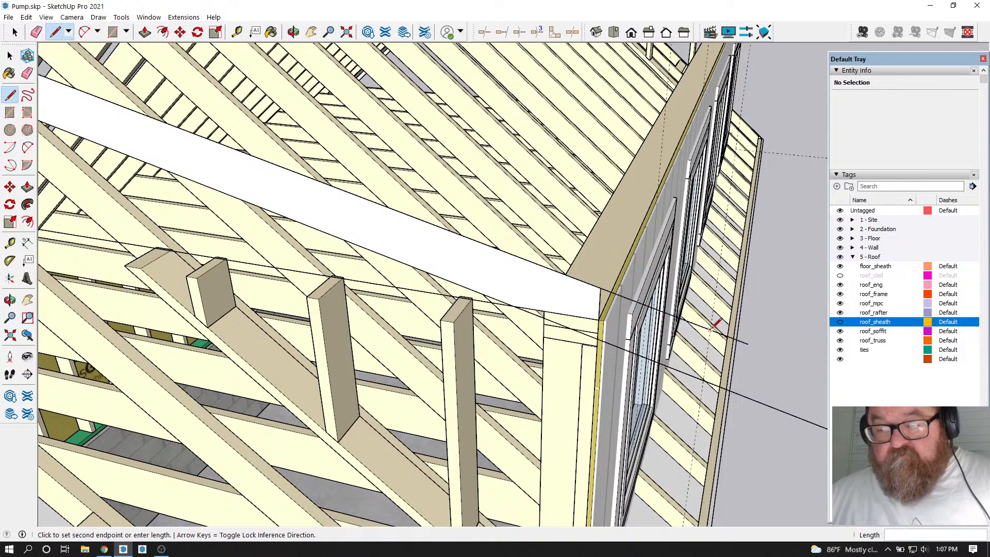
left_click(704, 380)
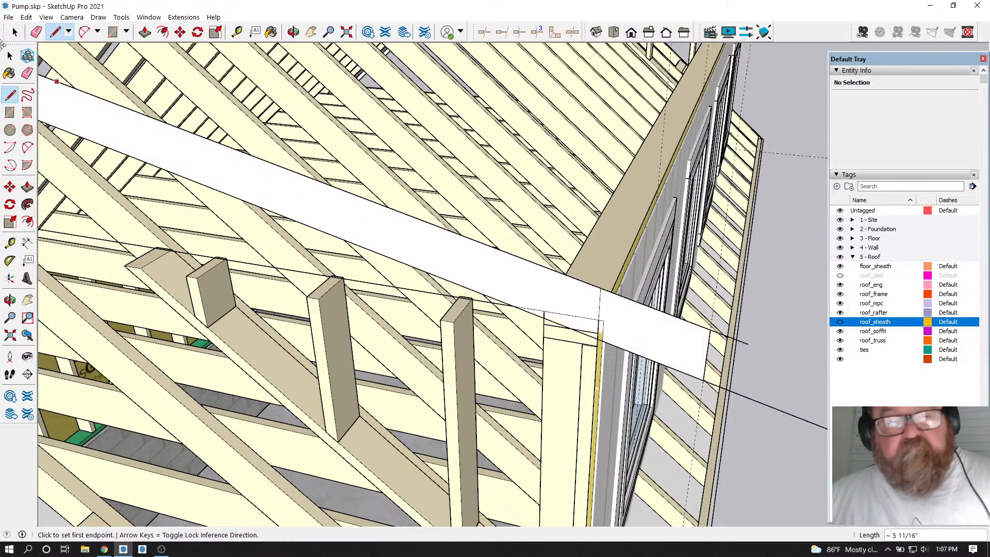
Erase the dividing edge at the wall corner and the excess line ends beyond the rafter tail
left_click(39, 32)
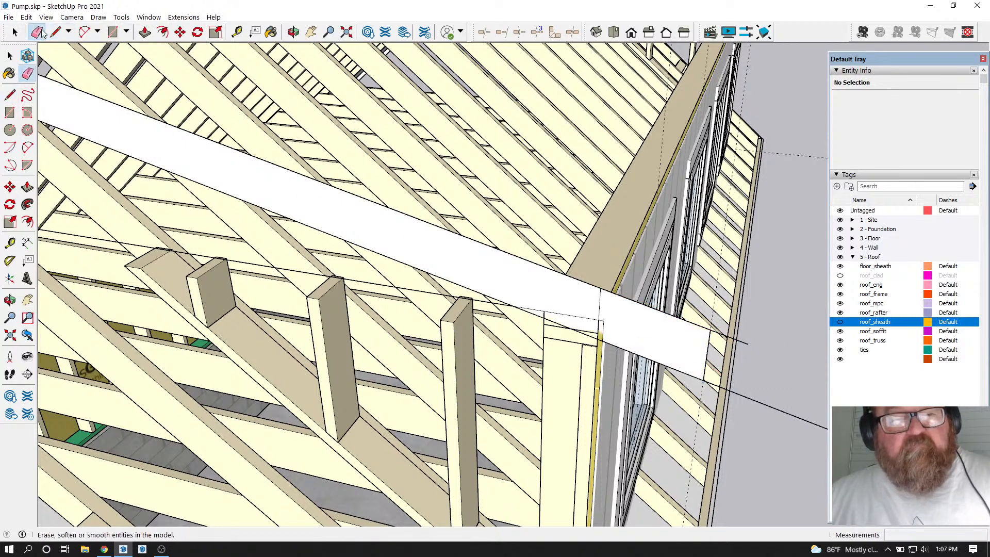
left_click(598, 306)
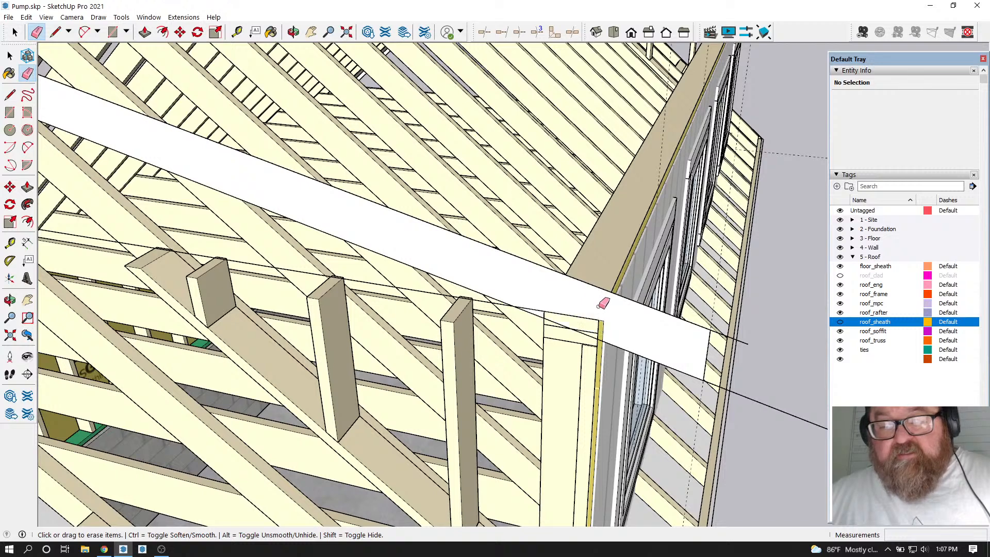
left_click(743, 341)
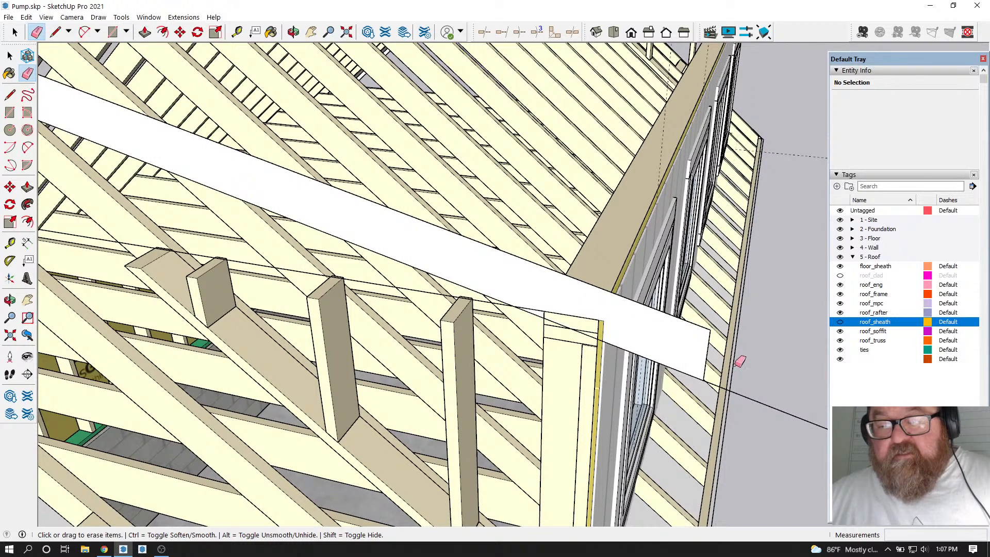
Draw the horizontal seat-cut line across the rafter face along the top of the dormer wall to its outer corner
scroll(609, 333, "up", 3)
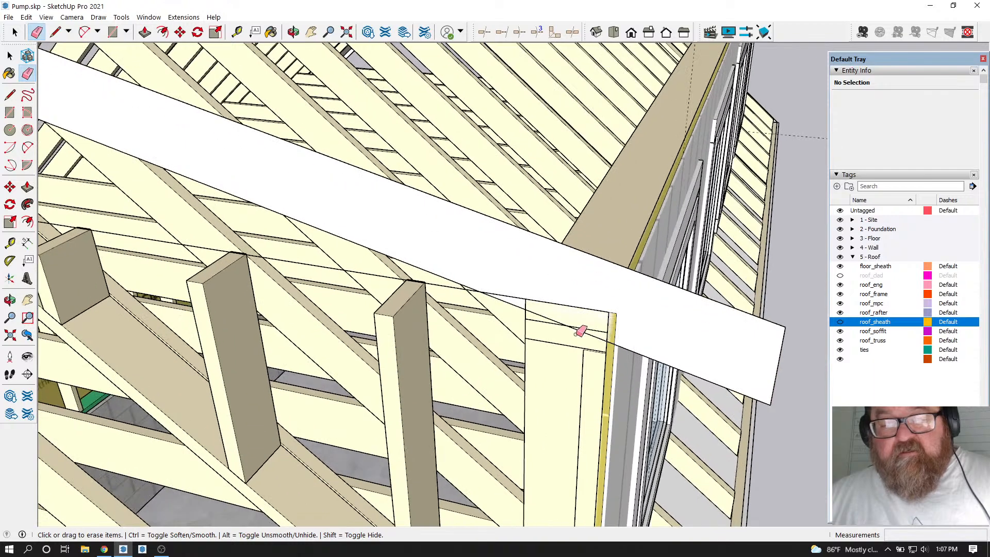
key("l")
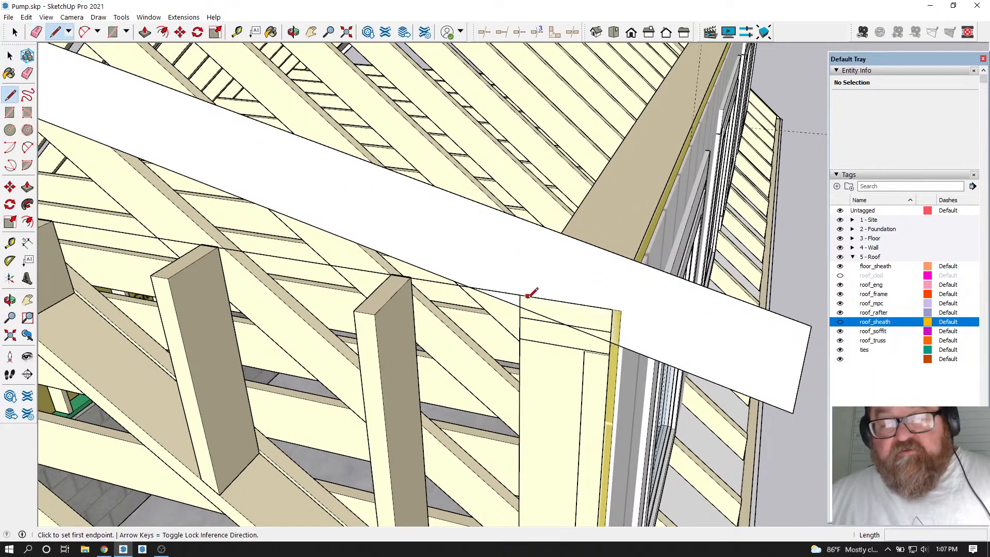
left_click(471, 286)
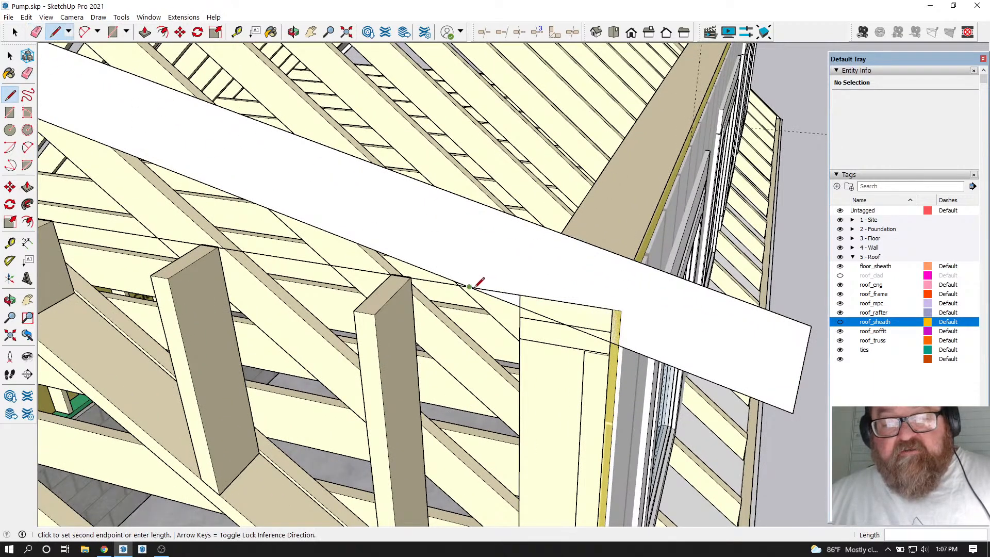
left_click(618, 309)
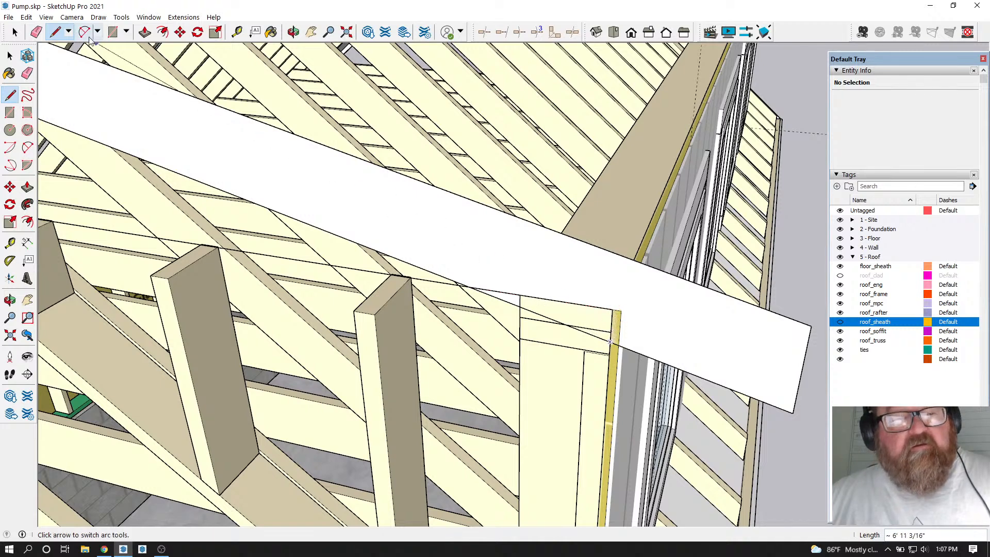
Try to erase the rafter's lower sloping edge beneath the seat-cut line, and undo the erase
left_click(36, 32)
left_click_drag(448, 279, 456, 284)
left_click(501, 299)
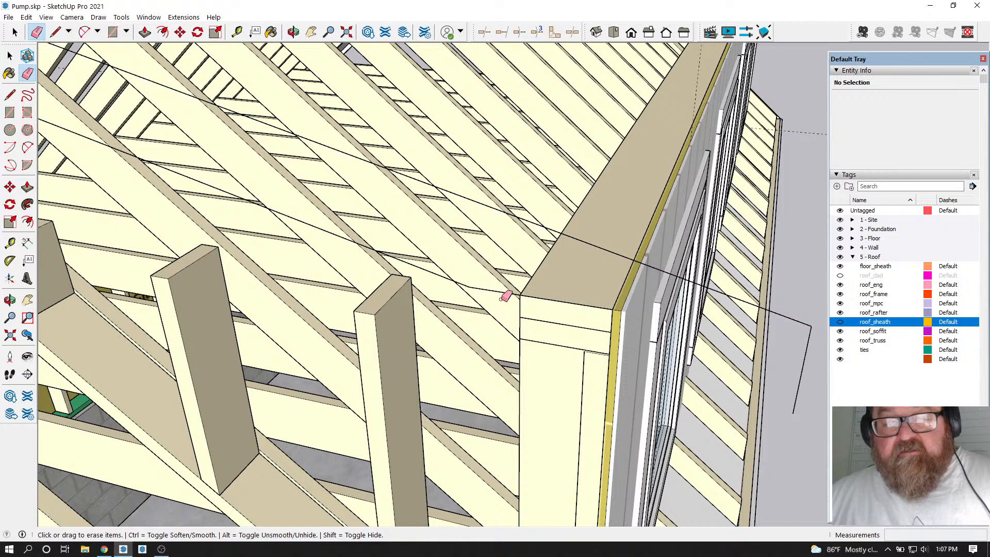
key("ctrl+z")
Draw the vertical heel-cut line down the wall's outer edge, and erase the sloping edge inside the notch to form the bird's mouth
scroll(510, 303, "up", 3)
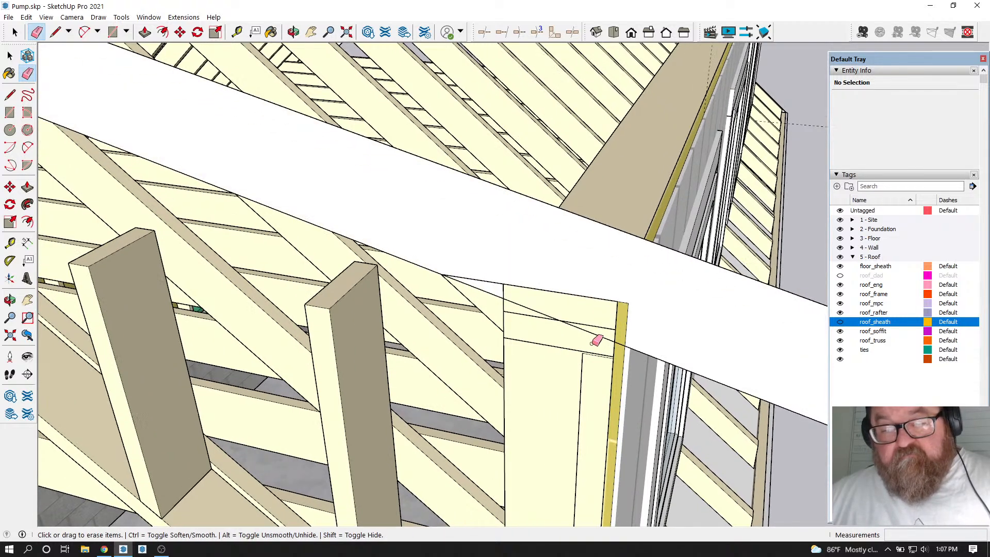
left_click(55, 32)
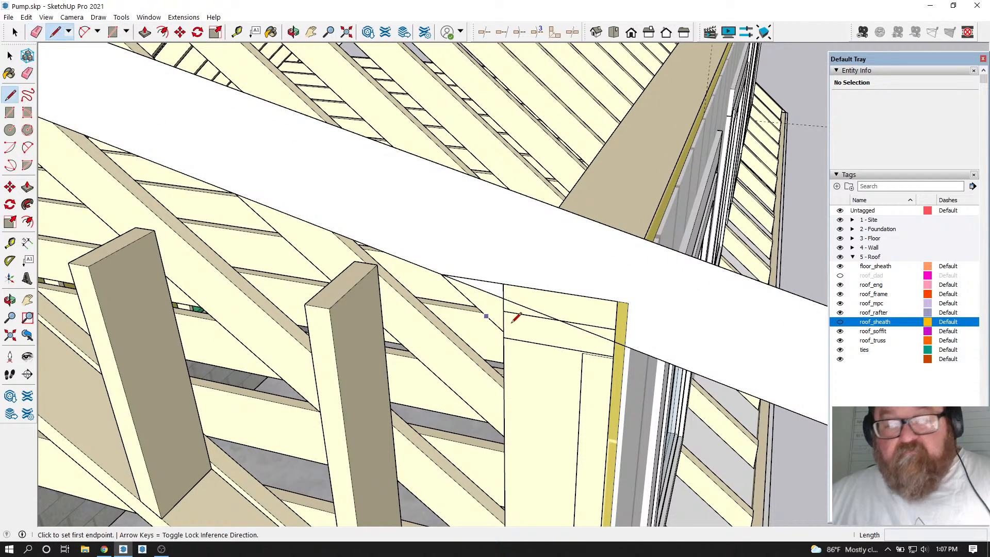
left_click(618, 301)
left_click(613, 356)
left_click(36, 32)
left_click_drag(495, 294, 498, 291)
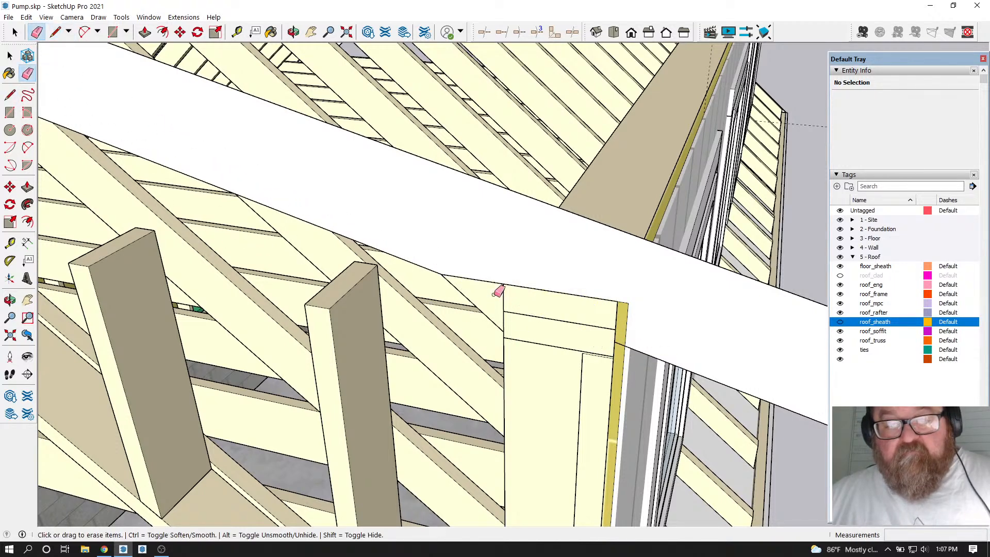
Try to erase the rafter's lower sloping edge where it meets the wall sheathing, and undo the deletion
left_click(614, 350)
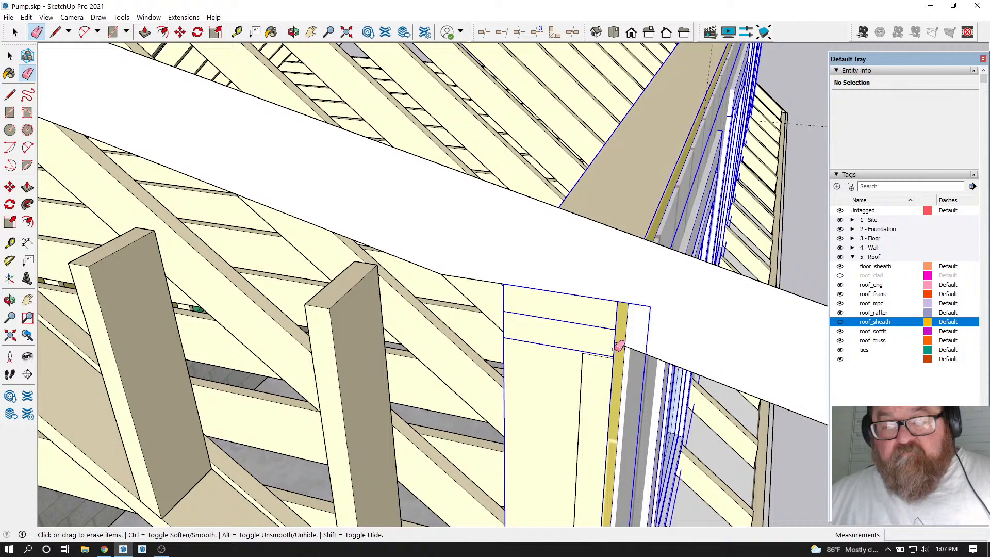
key("ctrl+z")
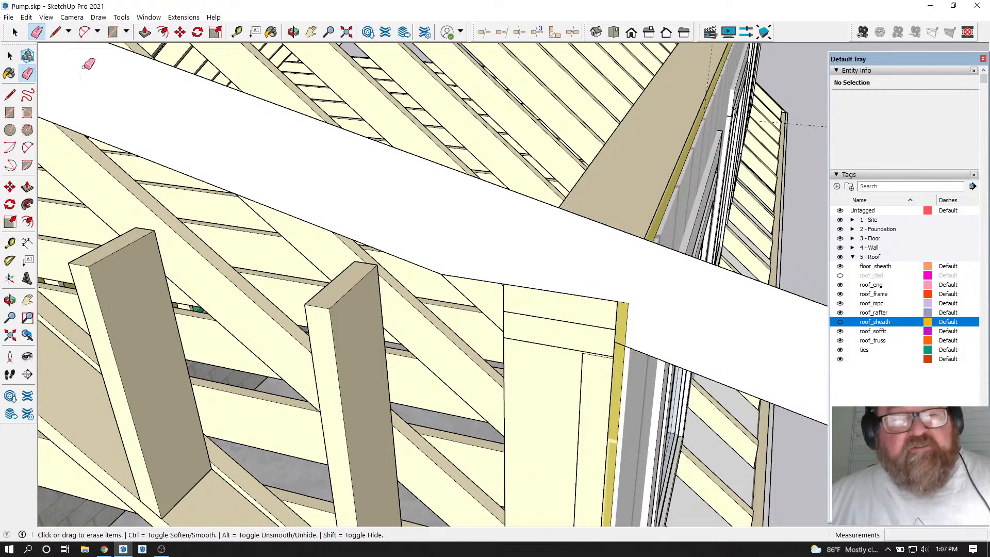
left_click(15, 32)
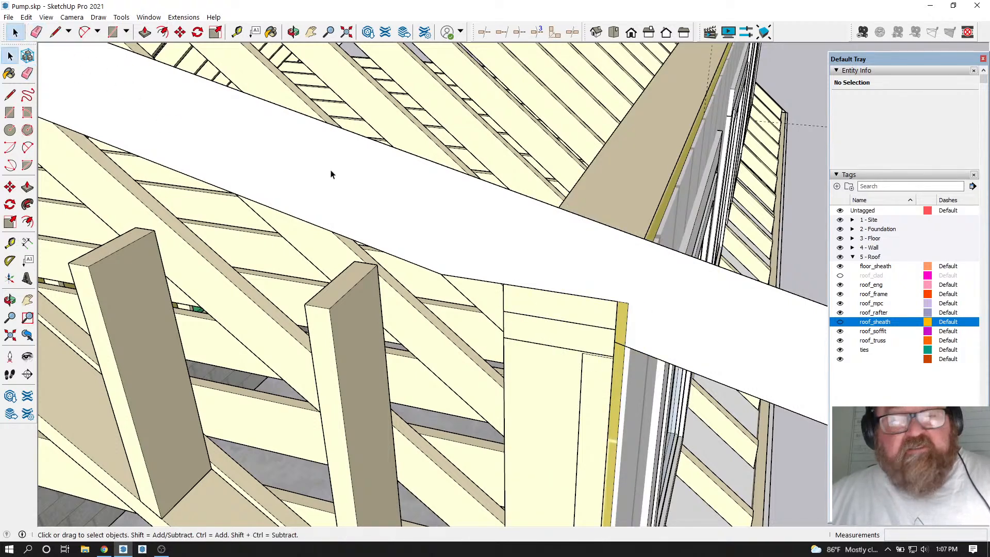
left_click(620, 349)
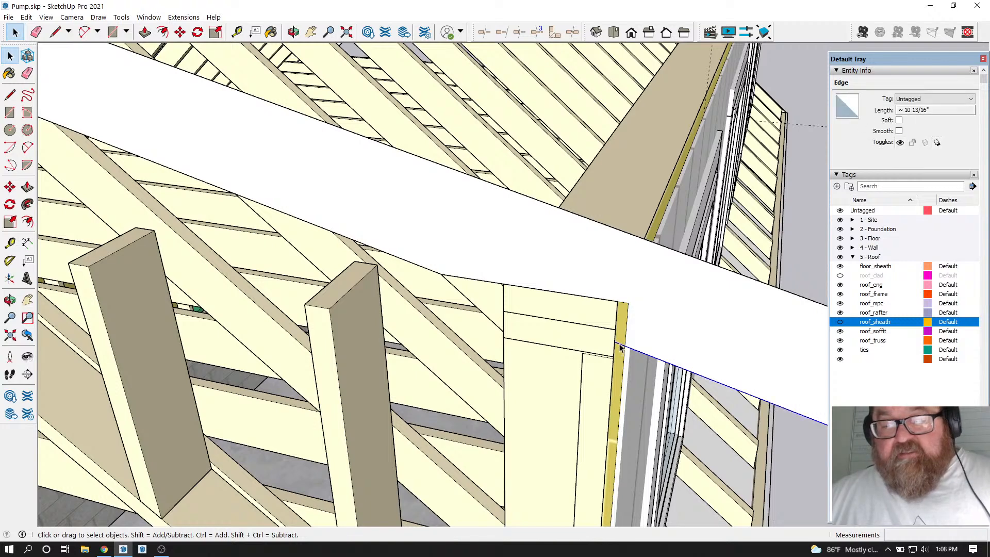
key("Delete")
key("ctrl+z")
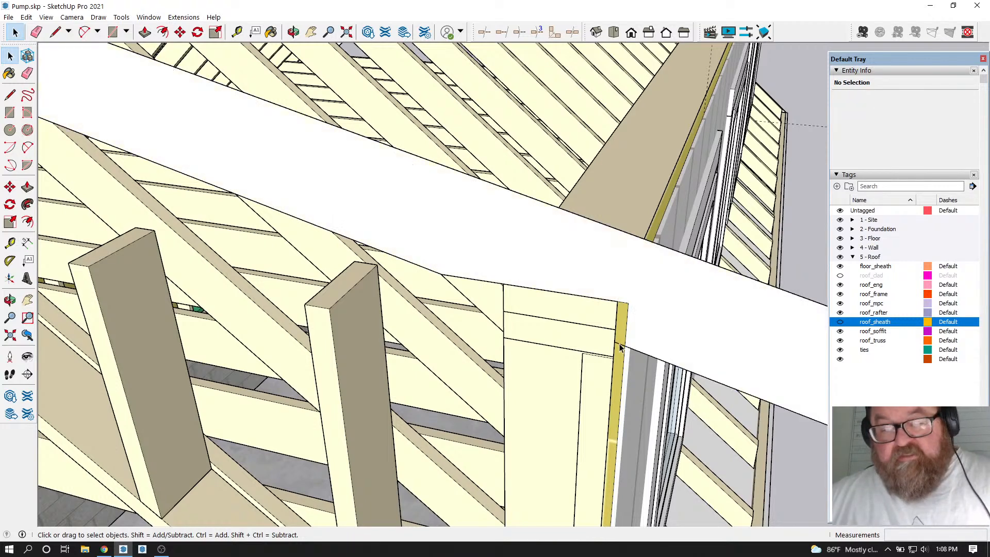
Push/Pull the notched rafter face to a thickness of 1 1/2"
scroll(620, 349, "up", 1)
scroll(620, 349, "up", 3)
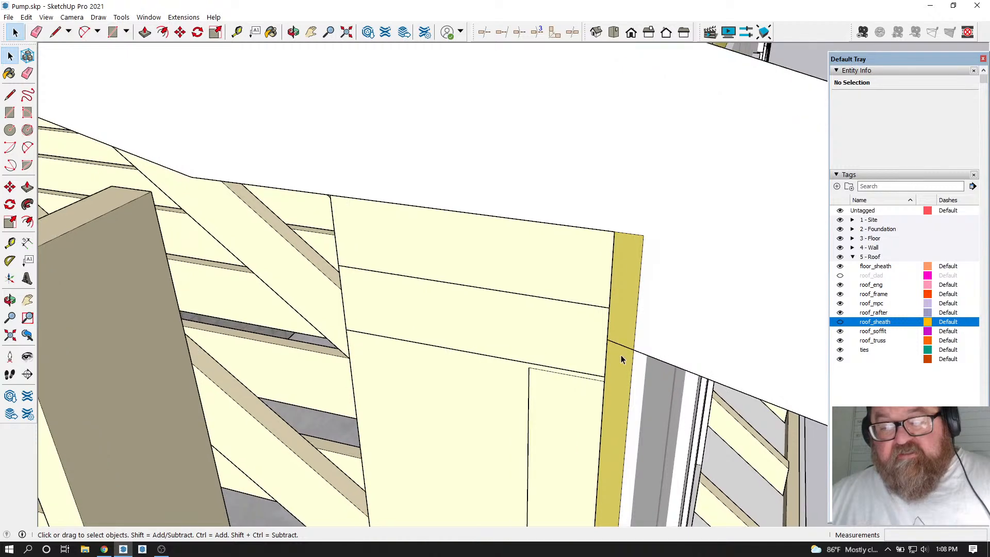
scroll(537, 377, "down", 1)
middle_click_drag(536, 377, 296, 248)
left_click(145, 32)
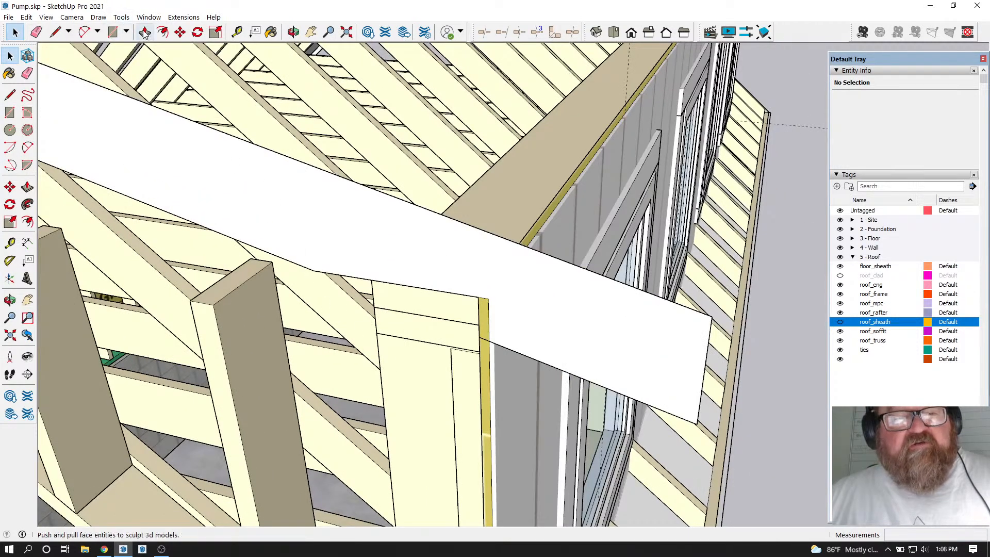
left_click(451, 272)
left_click(450, 283)
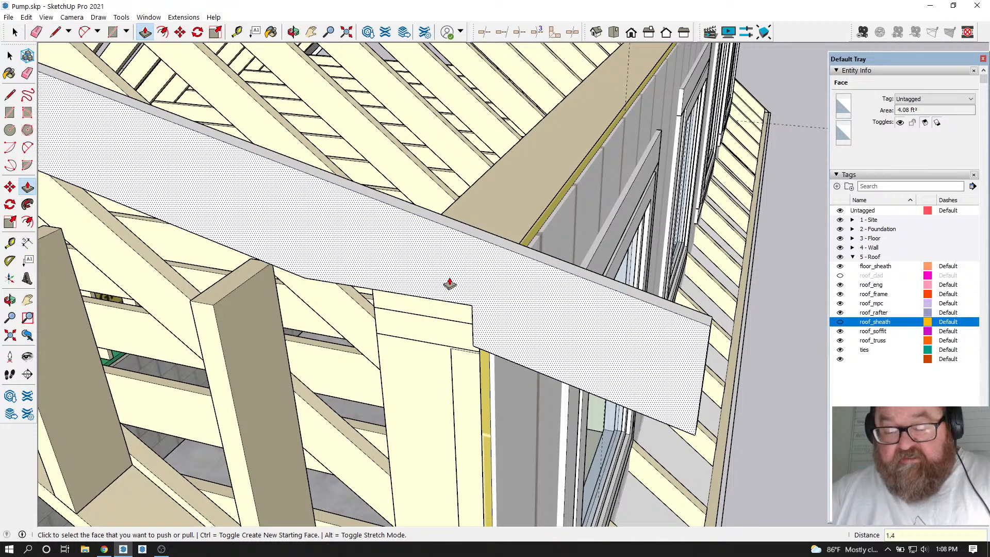
key("Return")
Select all the connected geometry of the extruded shed rafter and make it a group
middle_click_drag(453, 288, 716, 432)
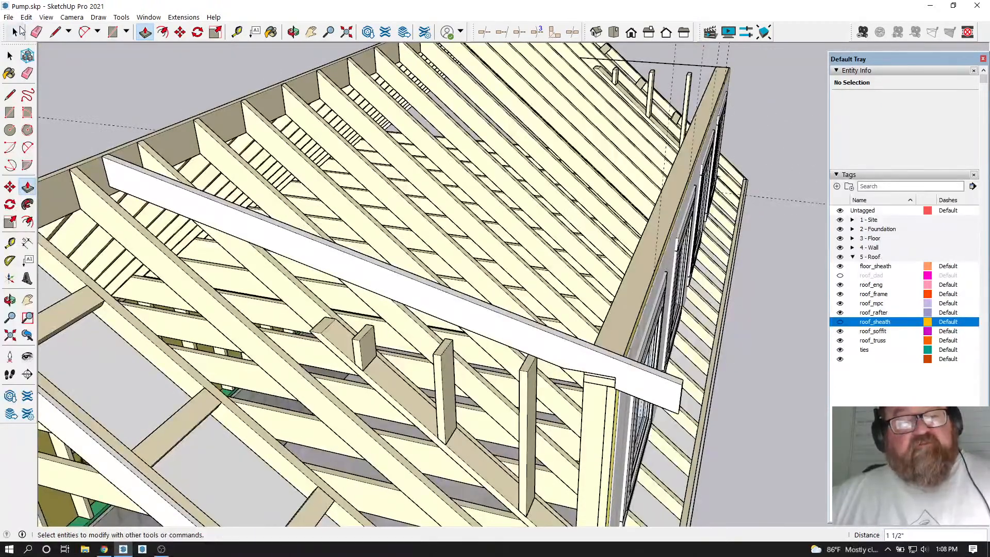
left_click(15, 32)
triple_click(436, 302)
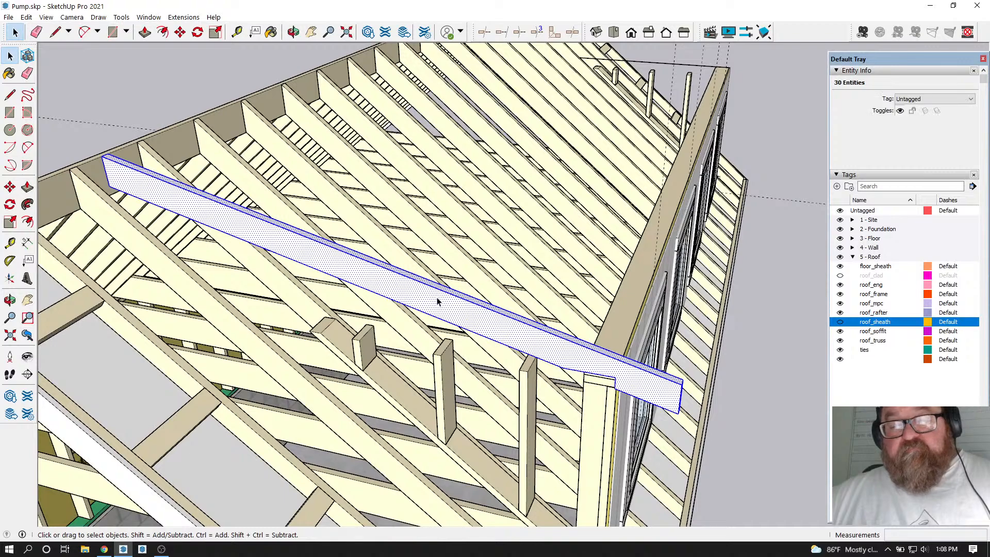
right_click(445, 303)
left_click(482, 391)
Convert the rafter group into a component with the definition name shedrafter
scroll(663, 397, "up", 5)
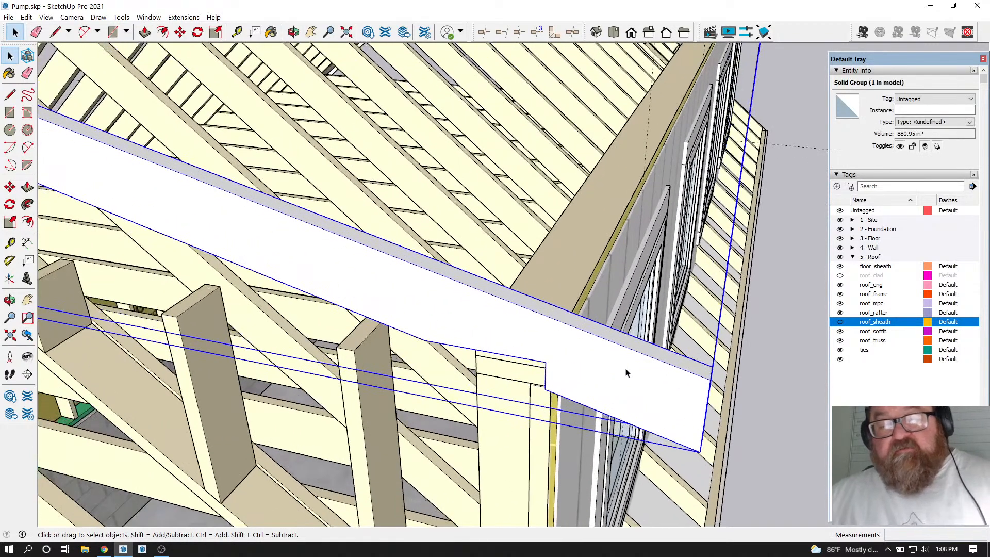
right_click(627, 373)
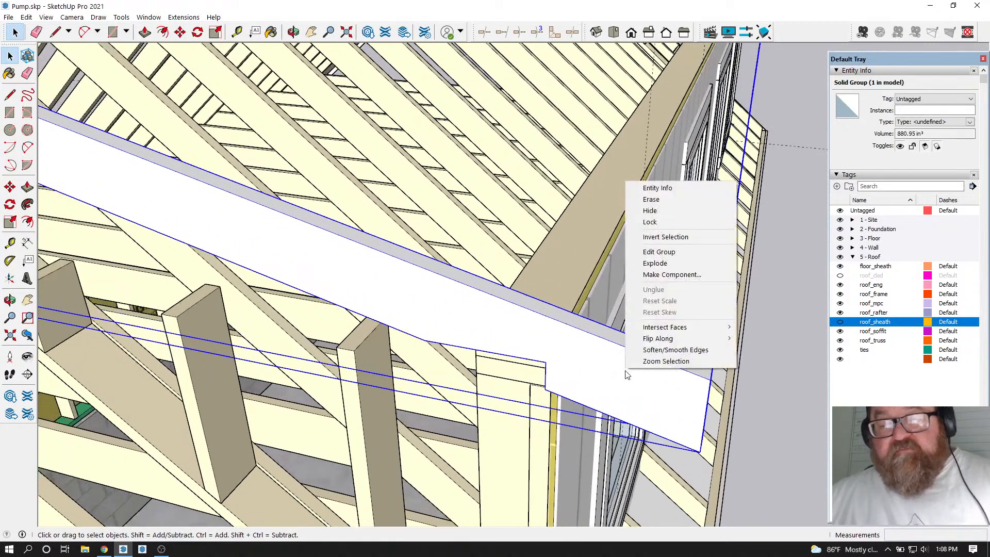
left_click(670, 279)
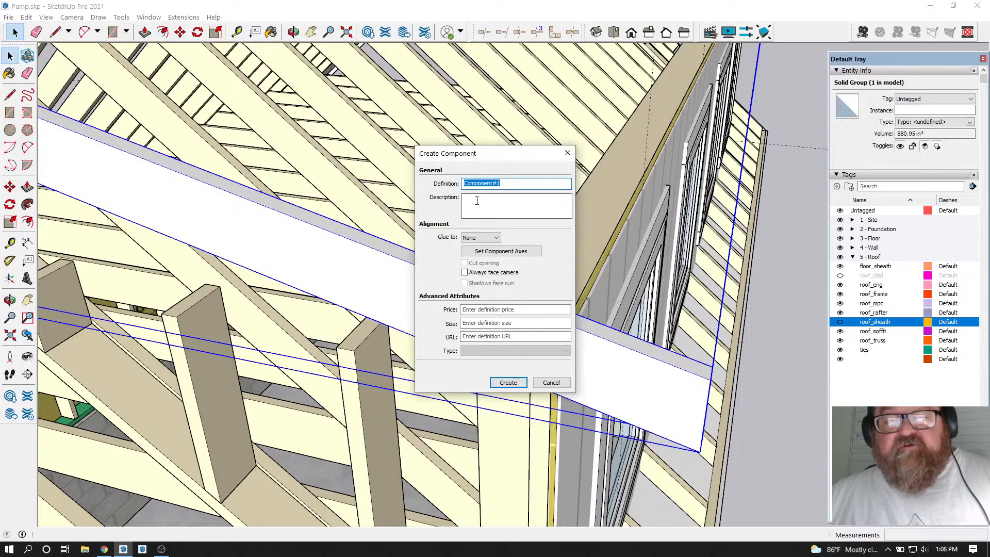
type("shedrafter")
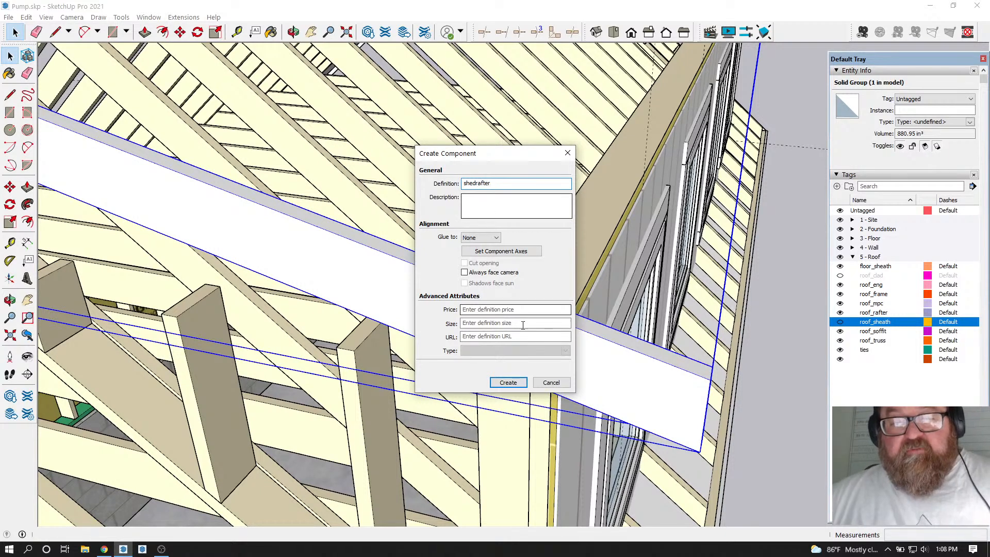
left_click(506, 382)
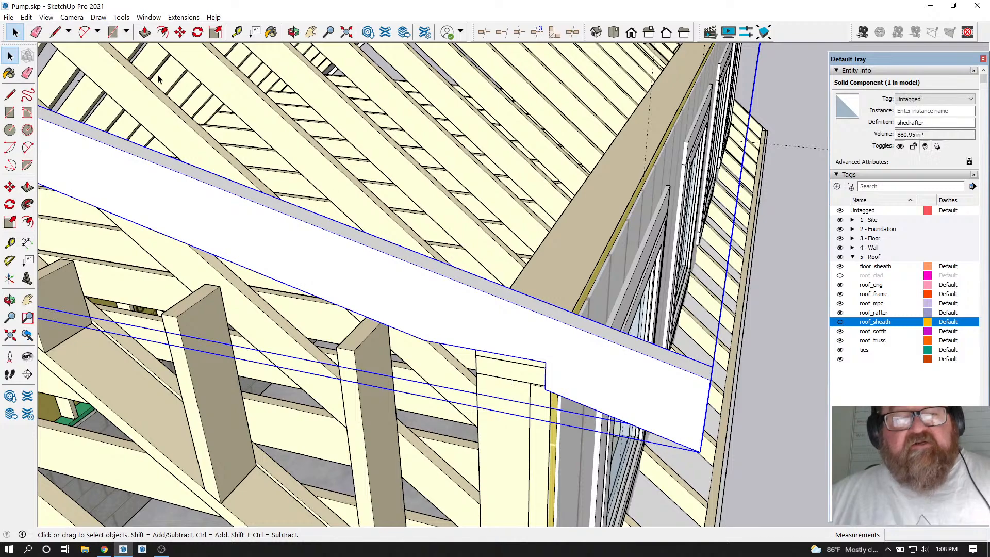
Move the shedrafter component 1 1/2" from its bird's-mouth corner to the top outer corner of the dormer wall
left_click(180, 32)
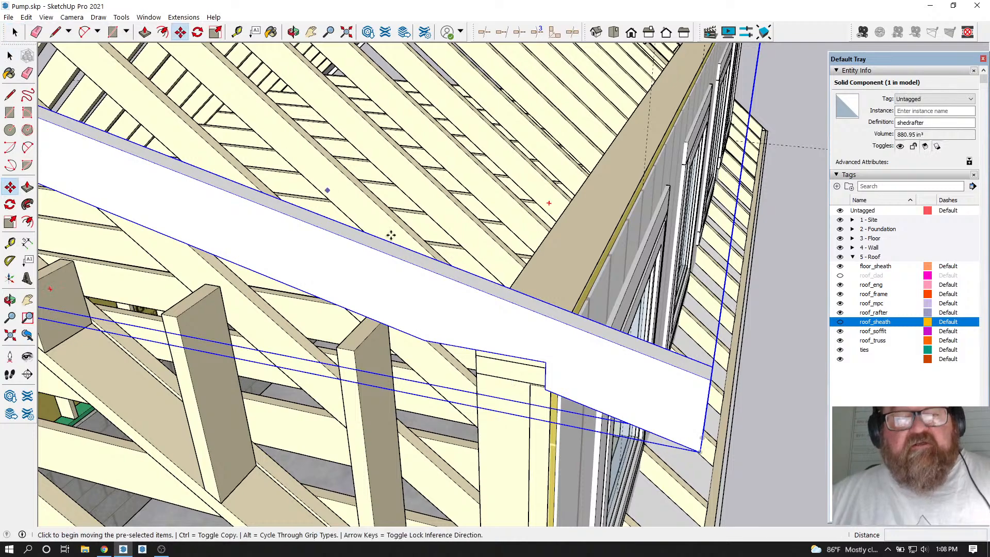
left_click(545, 363)
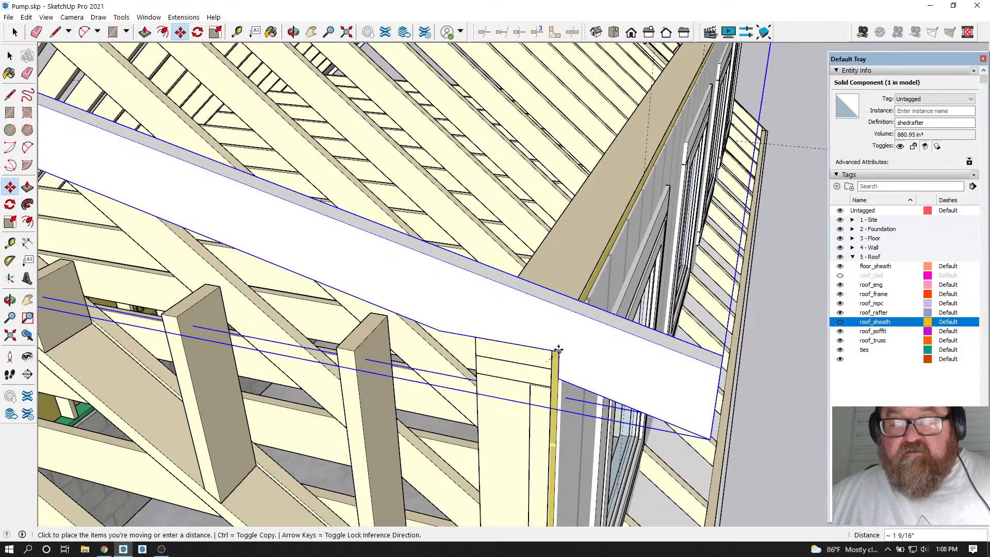
scroll(554, 356, "up", 3)
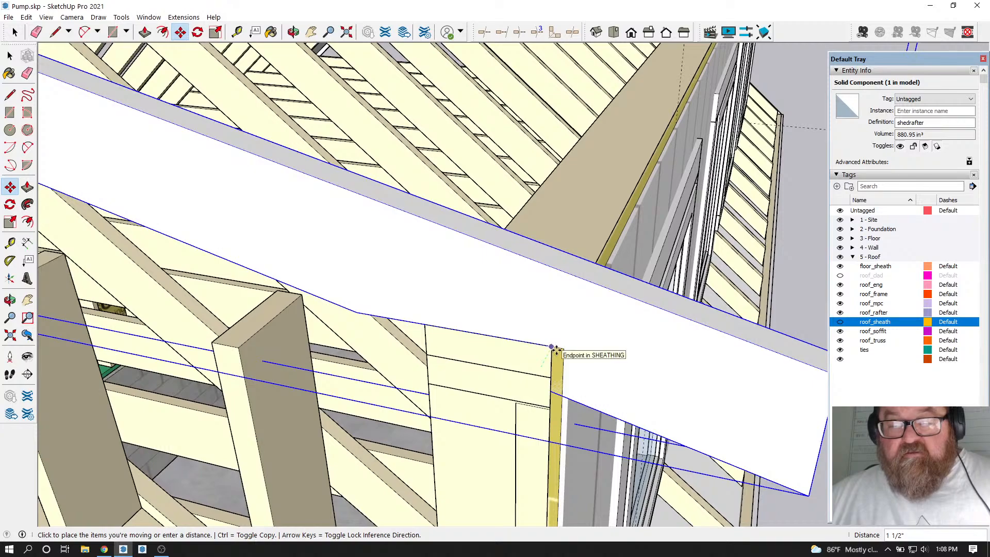
left_click(551, 348)
scroll(670, 433, "down", 6)
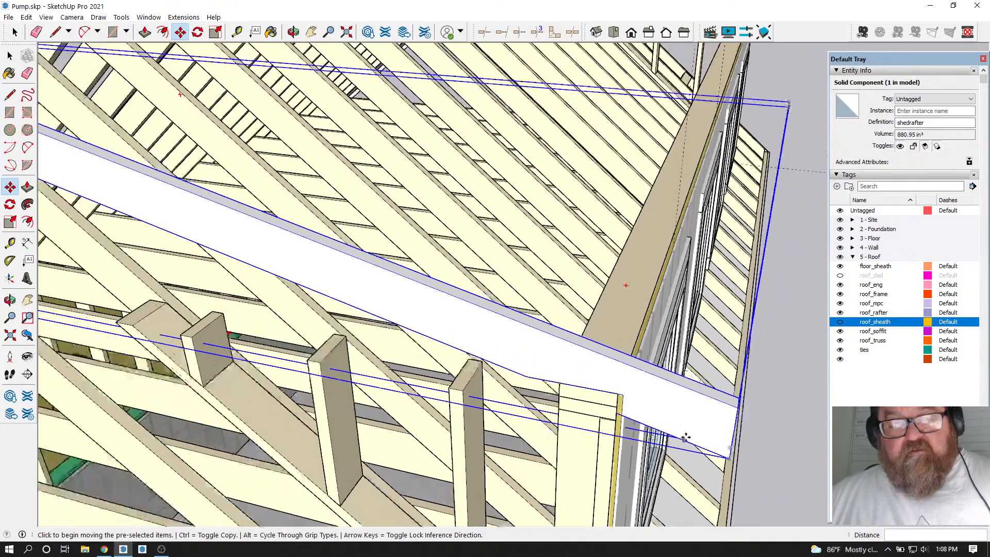
scroll(247, 206, "up", 5)
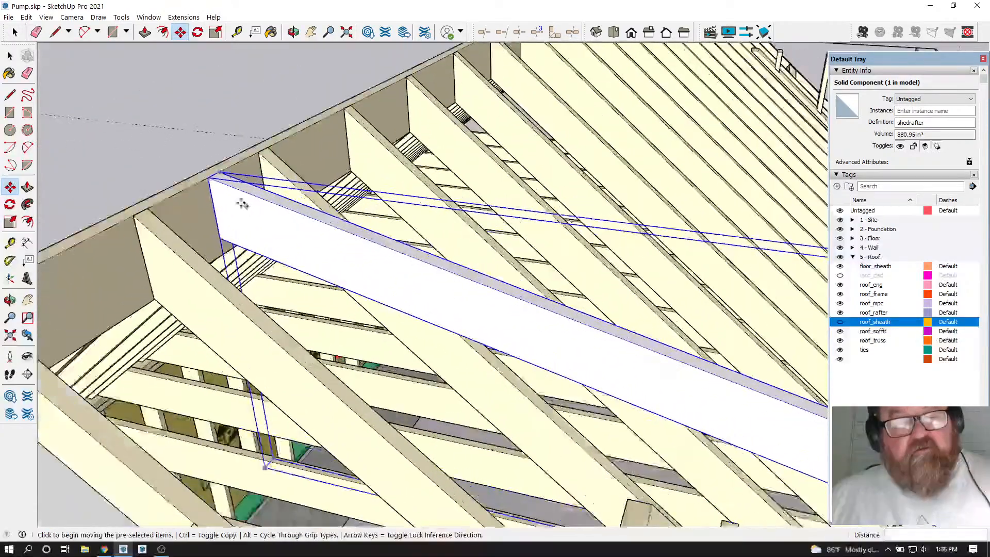
scroll(153, 198, "down", 7)
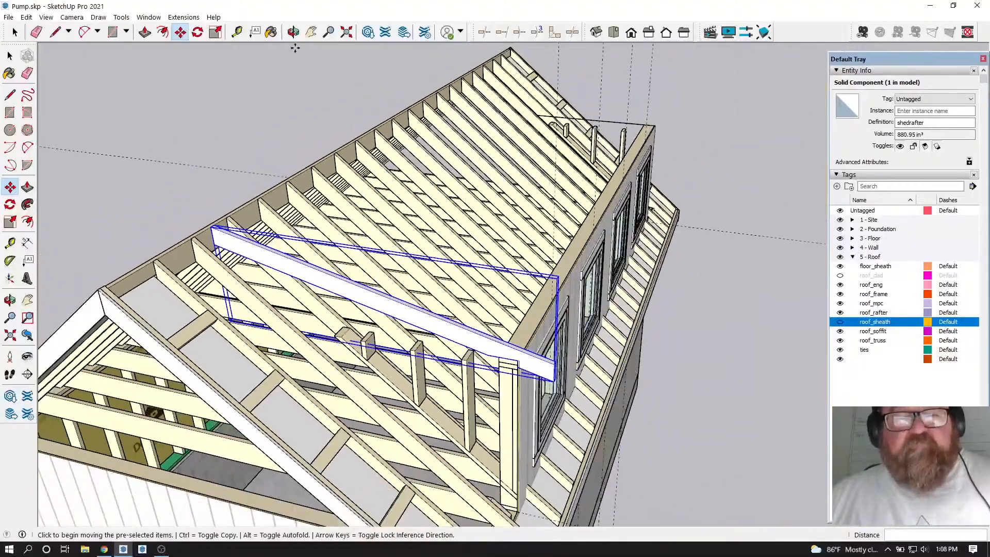
Copy the shed rafter along the dormer wall, placing the copy at the ridge just past the next existing roof rafter
left_click(292, 32)
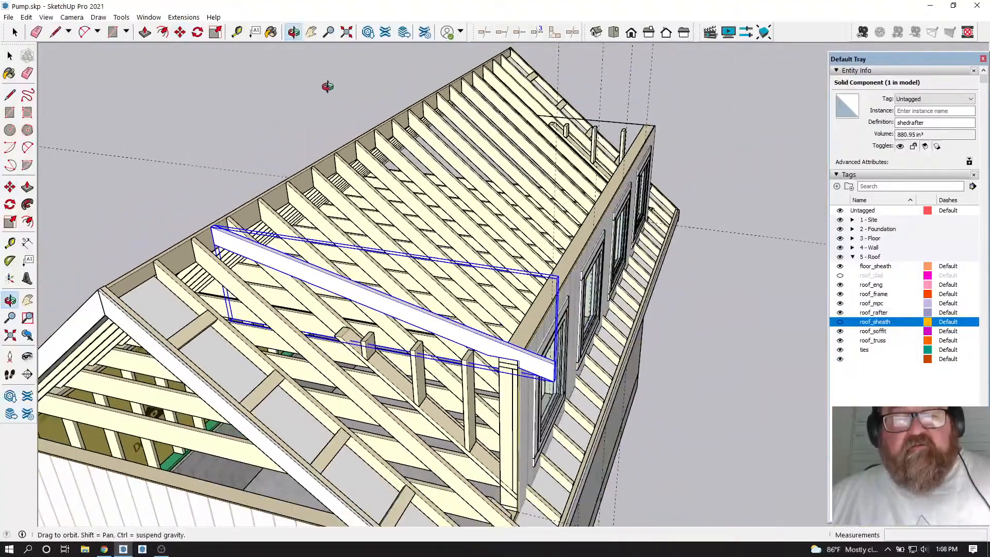
left_click_drag(493, 345, 314, 252)
scroll(315, 253, "up", 5)
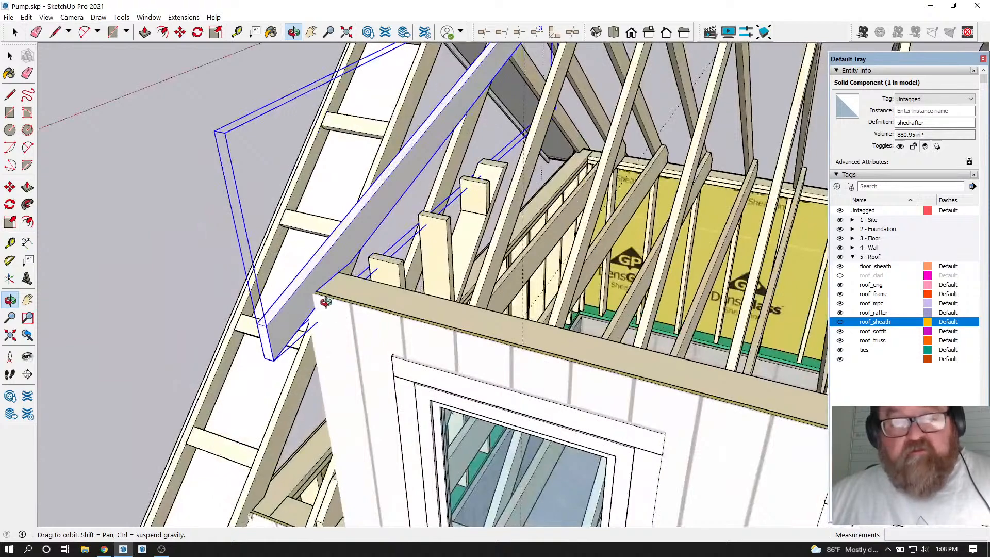
left_click(179, 32)
scroll(310, 279, "up", 4)
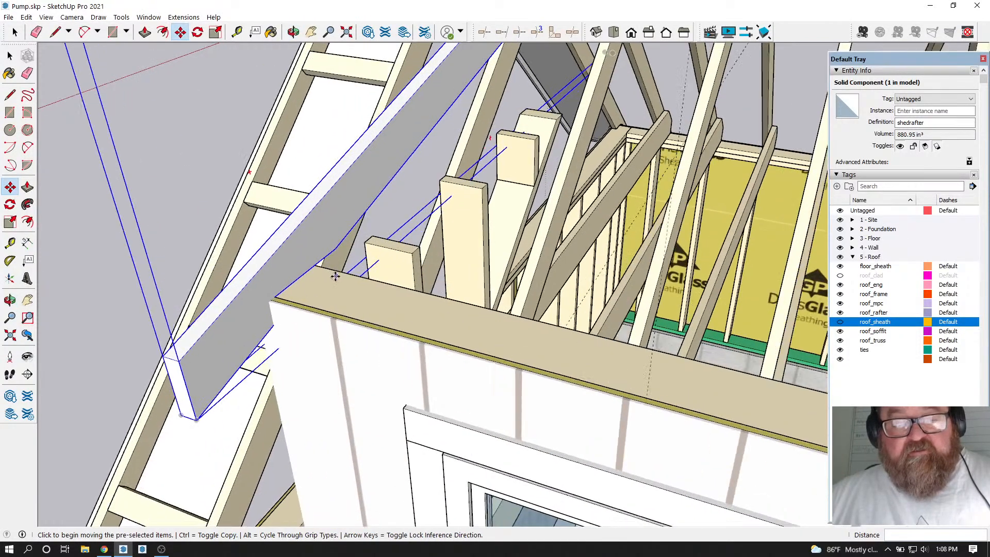
left_click(314, 267)
key("ctrl")
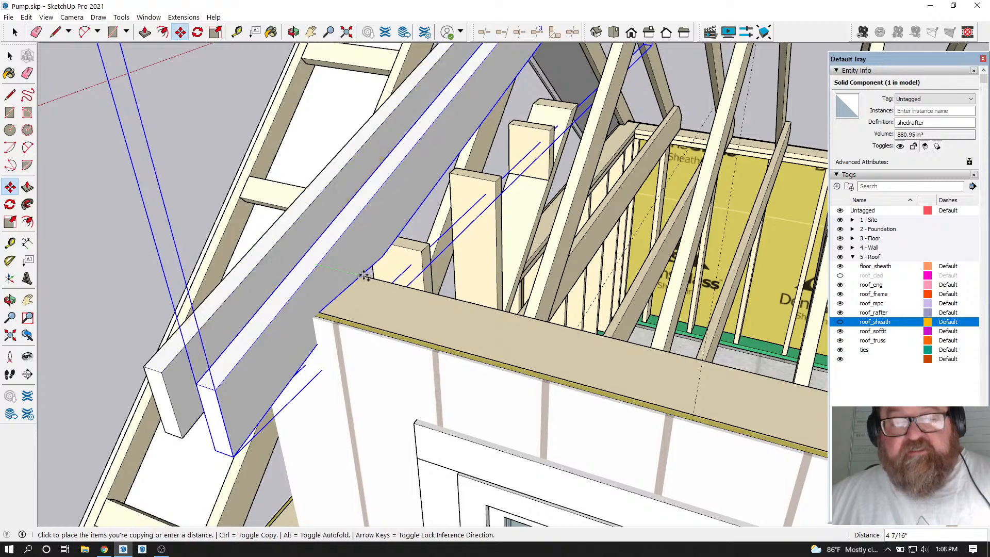
scroll(373, 279, "down", 4)
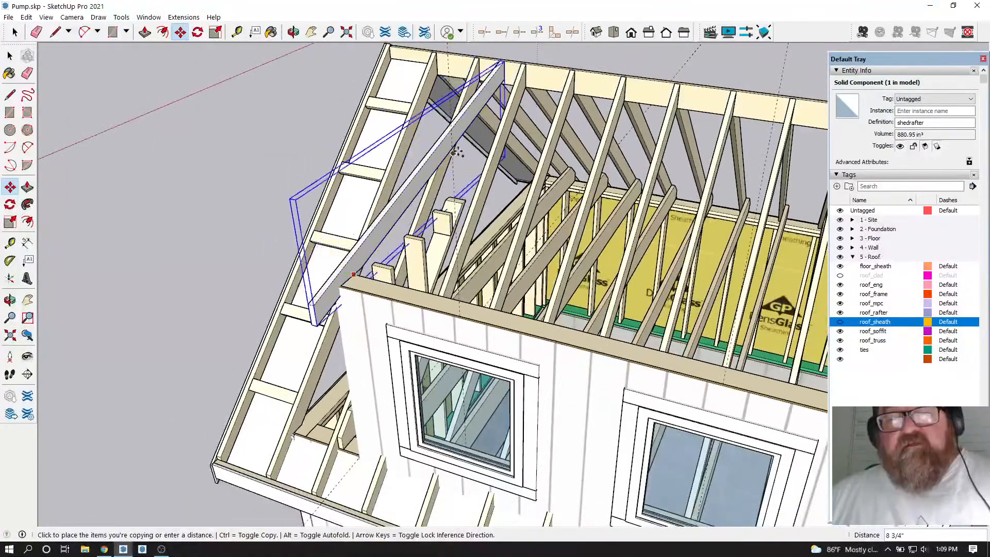
left_click(529, 64)
Copy the second shed rafter back at the ridge so it sits flush against the existing roof rafter, and delete the misplaced copy
scroll(535, 61, "up", 3)
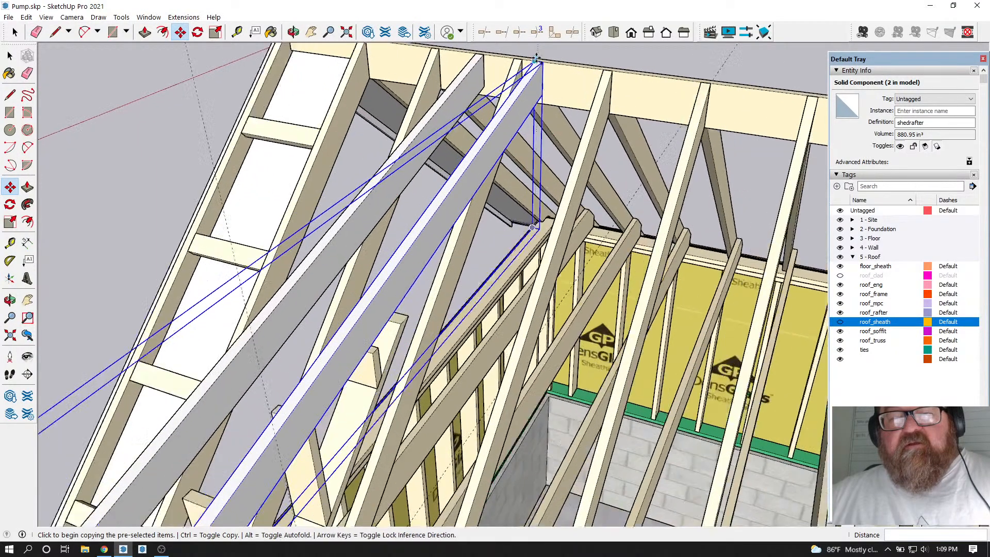
scroll(535, 58, "up", 4)
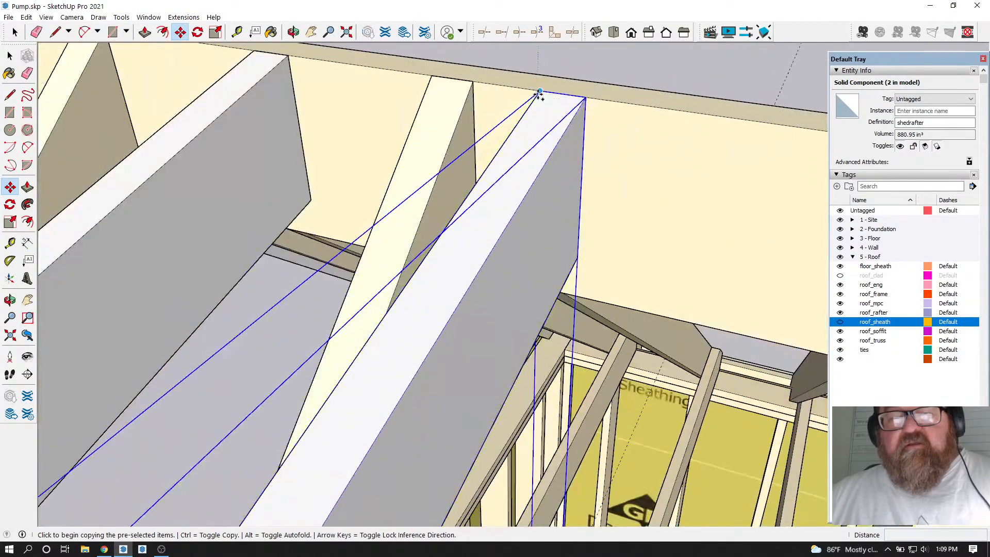
left_click(539, 94)
left_click(474, 84)
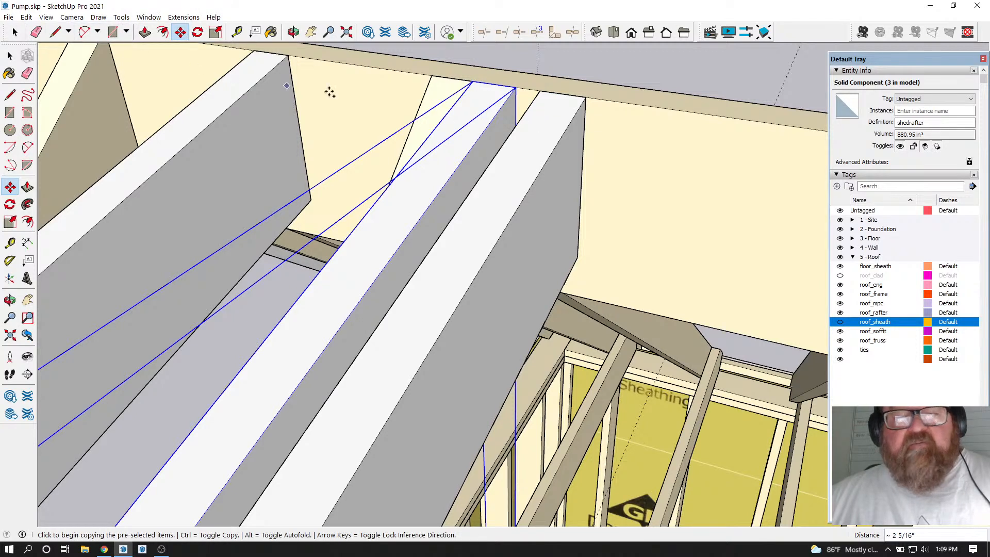
left_click(554, 120)
key("Escape")
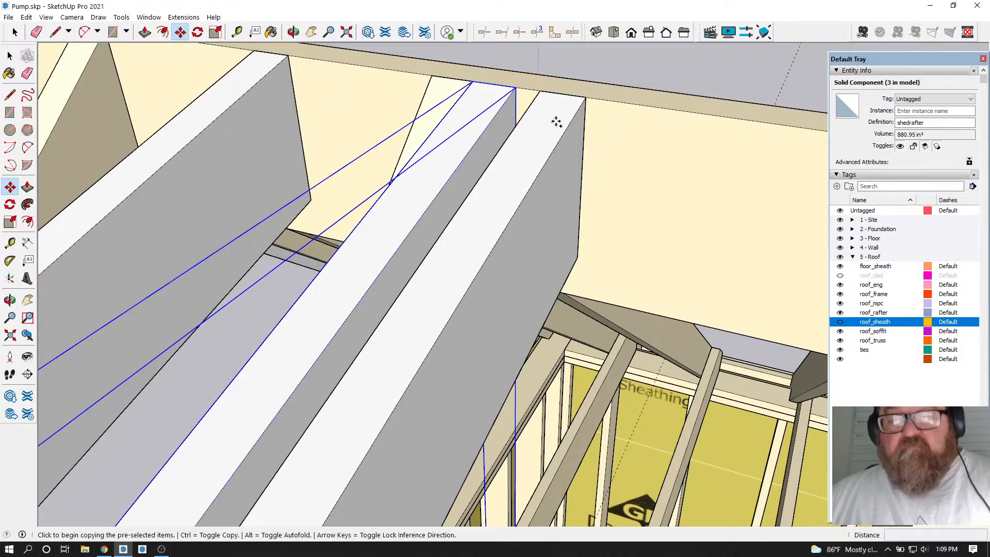
key("space")
left_click(549, 121)
key("Delete")
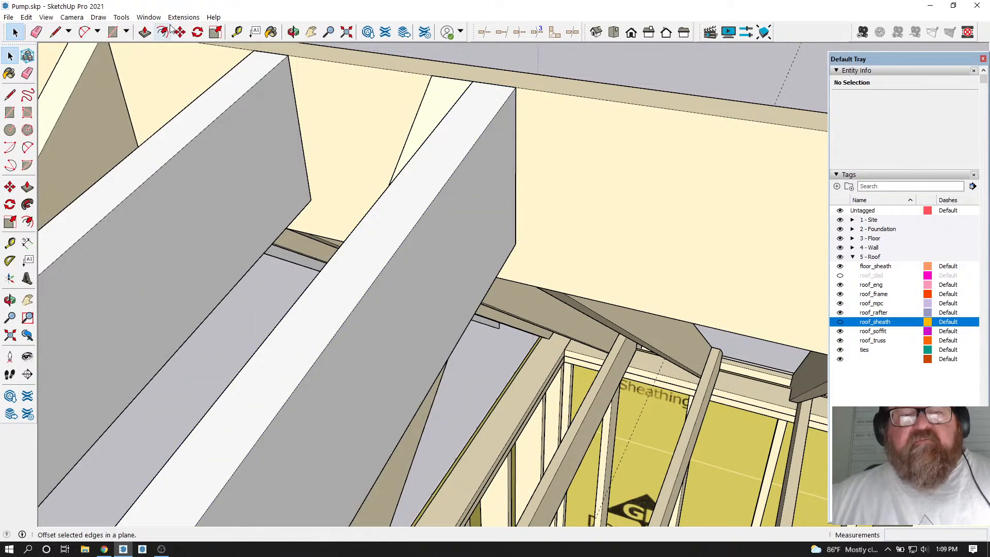
Copy the second shed rafter 1' 4" along the ridge to sit against the side of the next roof rafter
left_click(180, 32)
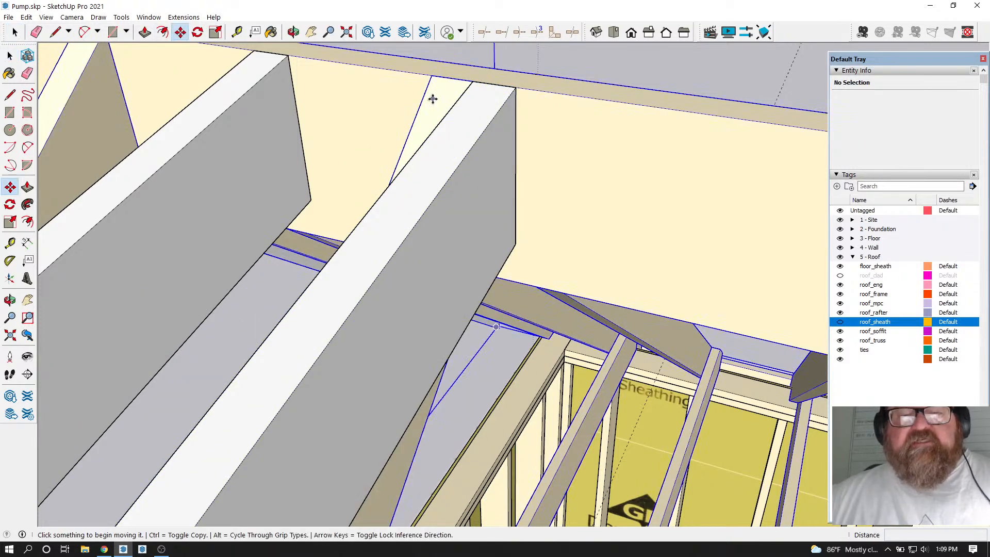
left_click(475, 82)
key("ctrl")
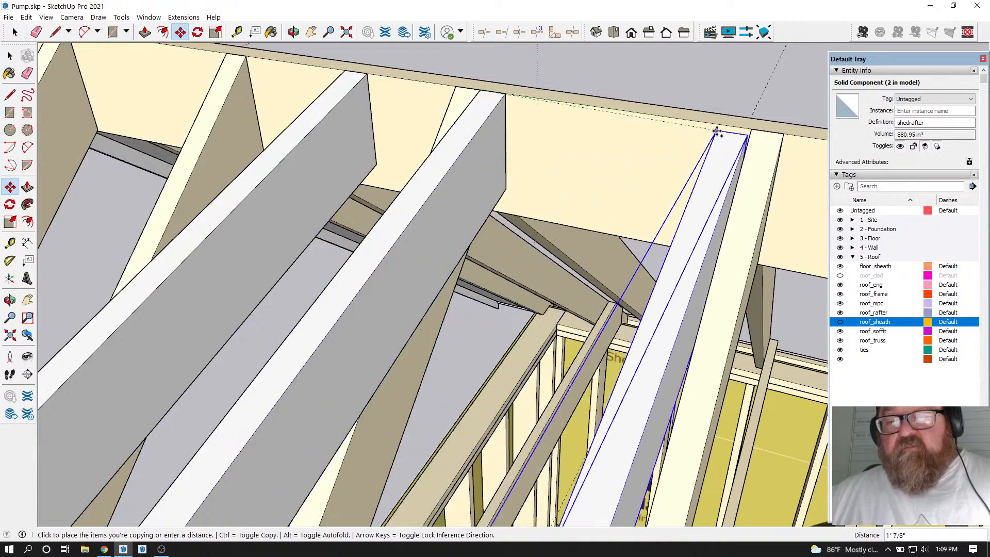
left_click(779, 138)
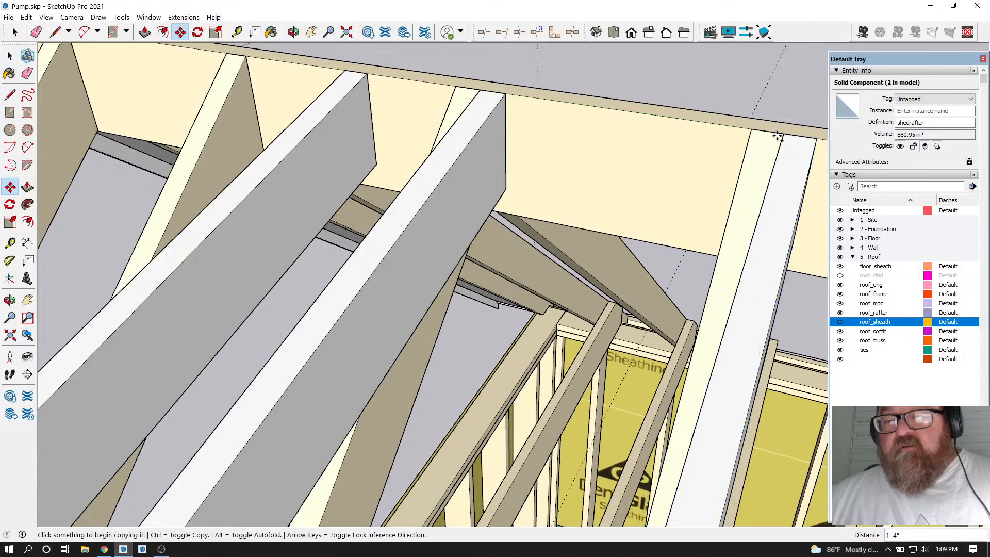
scroll(494, 177, "down", 2)
scroll(493, 176, "down", 4)
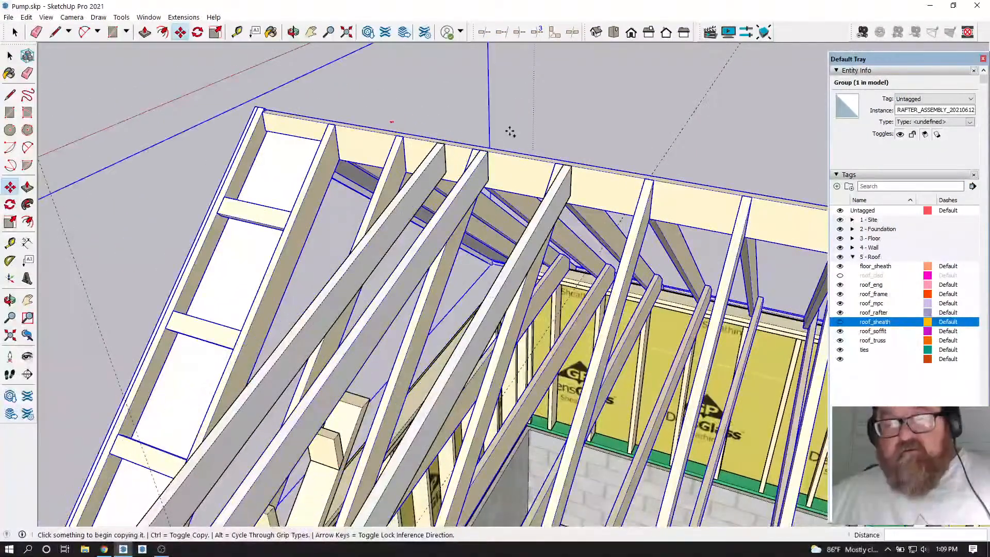
Repeat the last shed rafter copy at 1' 4" spacing along the ridge toward the far end of the dormer wall
scroll(520, 127, "down", 3)
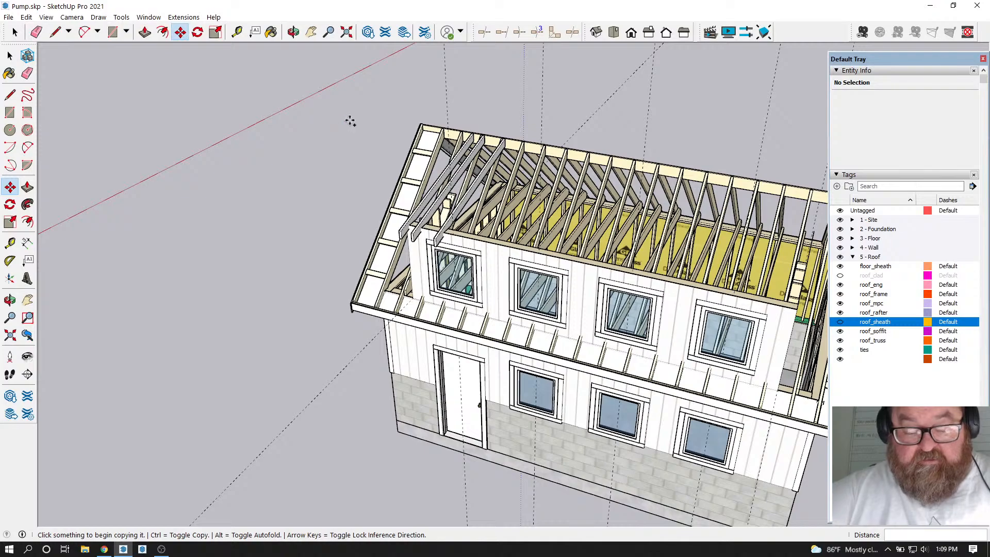
type("3")
key("Return")
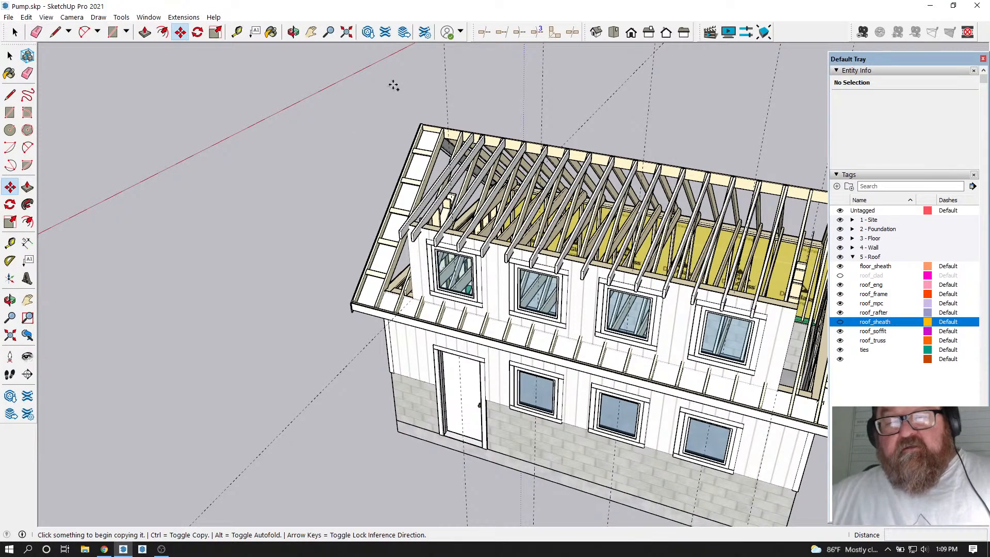
Copy the last shed rafter of the array about 1' 8 3/4" along the dormer wall, flush with the wall's end corner
scroll(412, 111, "down", 3)
scroll(657, 198, "up", 7)
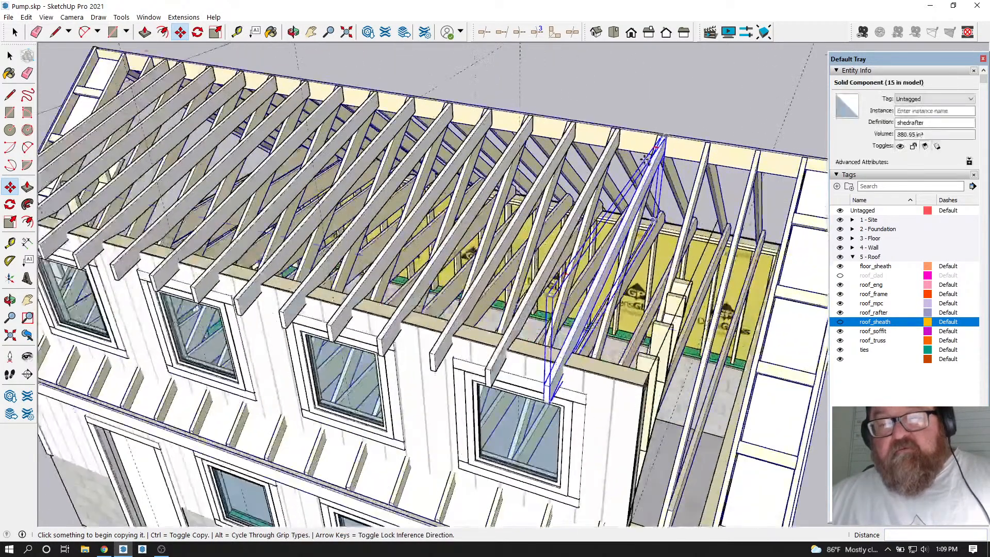
left_click(293, 32)
scroll(419, 127, "down", 2)
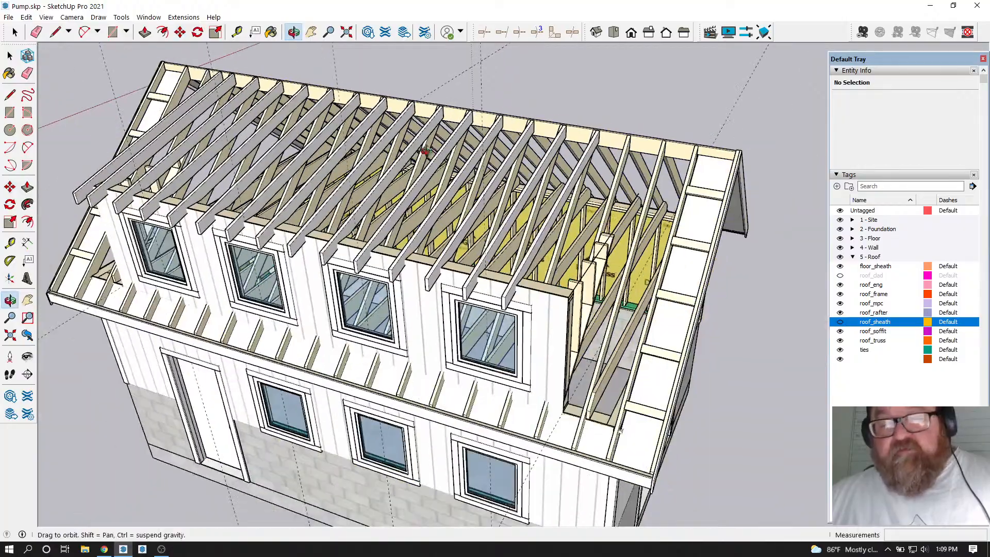
scroll(525, 289, "up", 5)
mouse_move(591, 303)
left_mouse_down()
mouse_move(439, 217)
mouse_move(528, 190)
mouse_move(594, 260)
mouse_move(600, 318)
left_mouse_up()
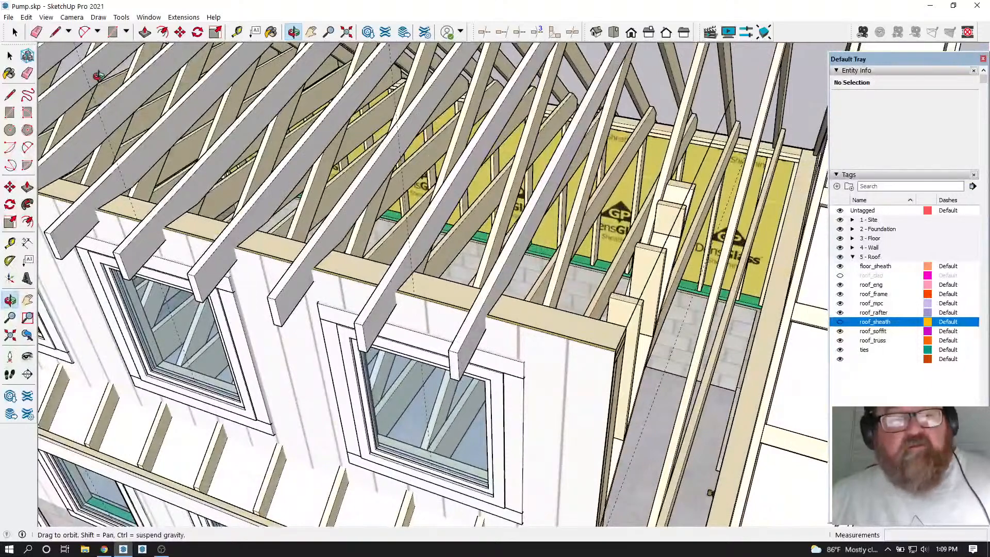
left_click(15, 32)
left_click(491, 288)
scroll(492, 288, "up", 2)
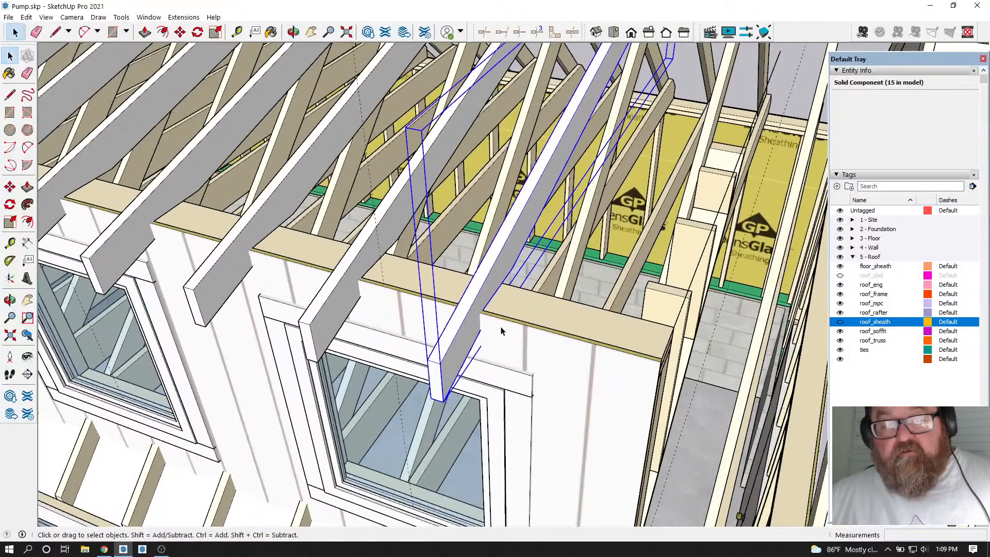
left_click(180, 33)
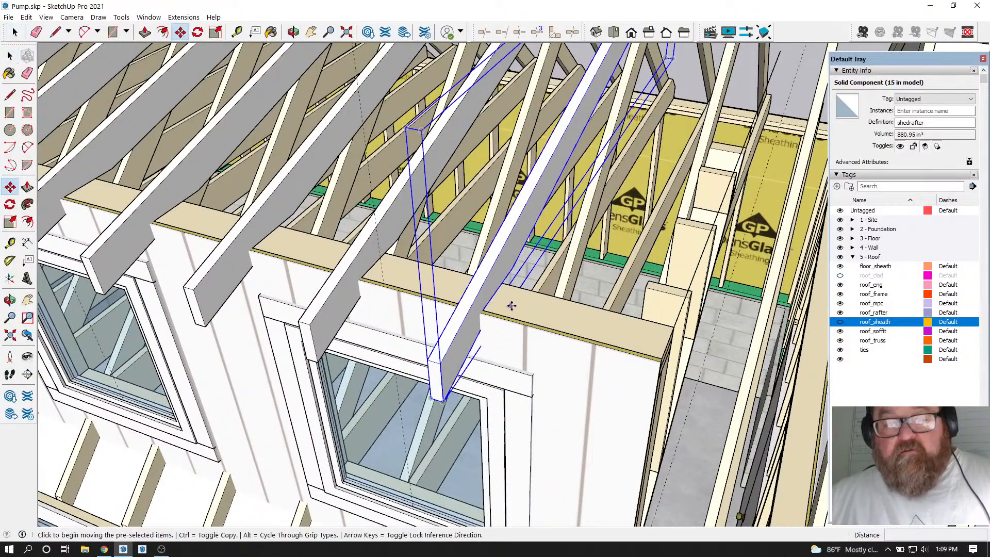
left_click(484, 309)
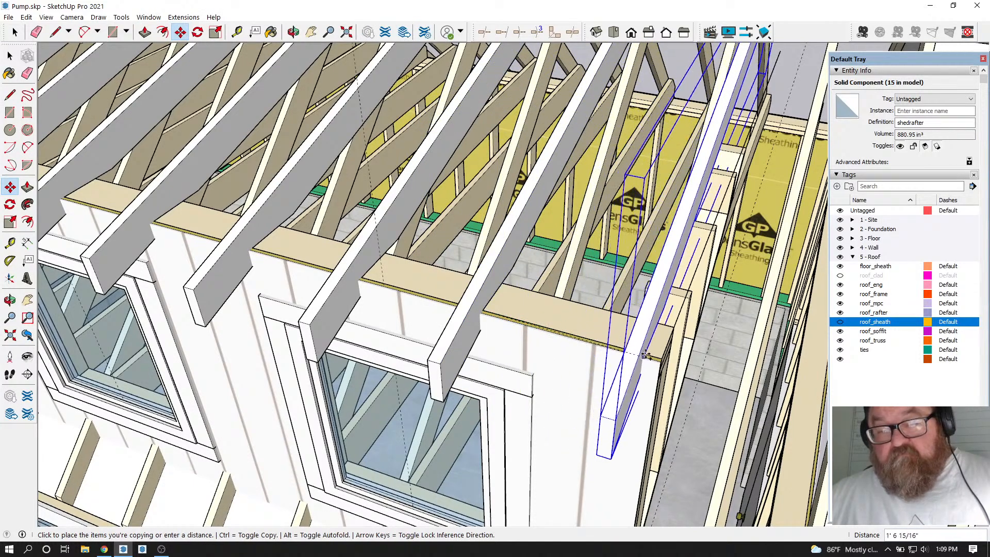
key("ctrl")
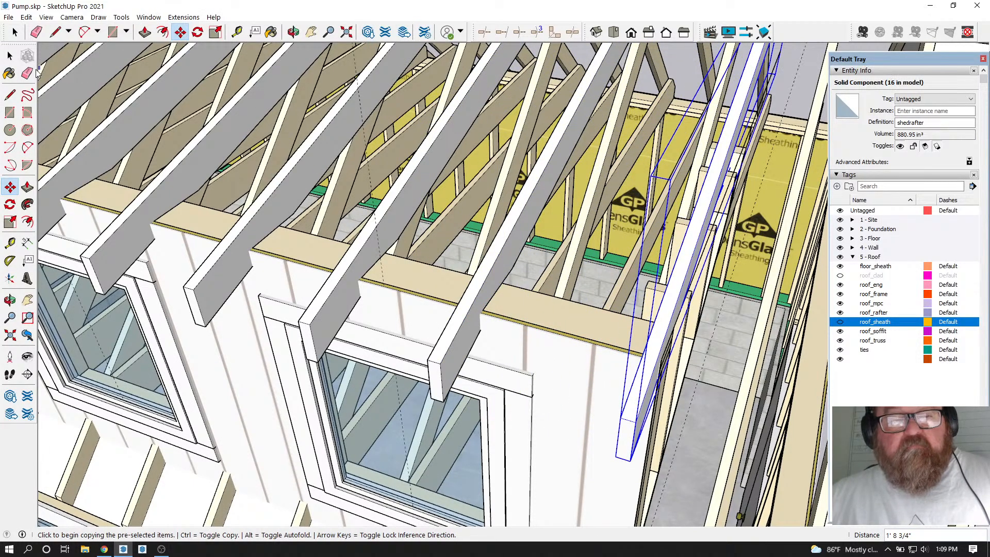
Copy the array's last shed rafter 16" along the dormer wall toward the end rafter
key("space")
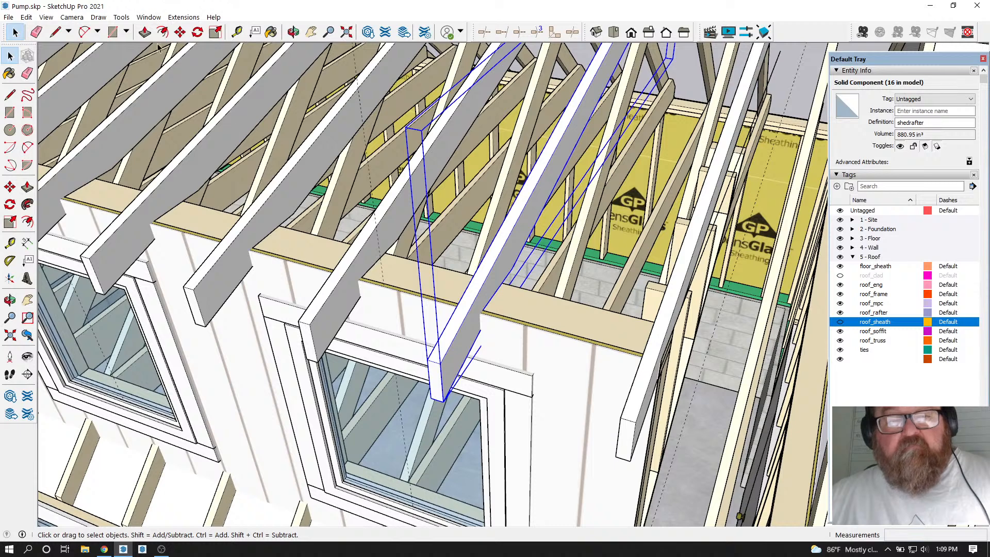
left_click(180, 32)
left_click(484, 309)
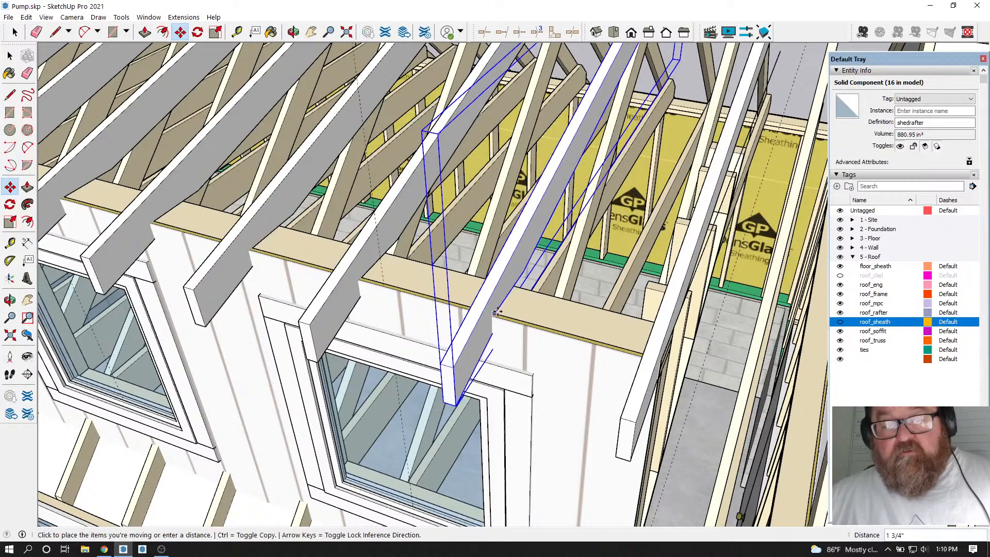
key("ctrl")
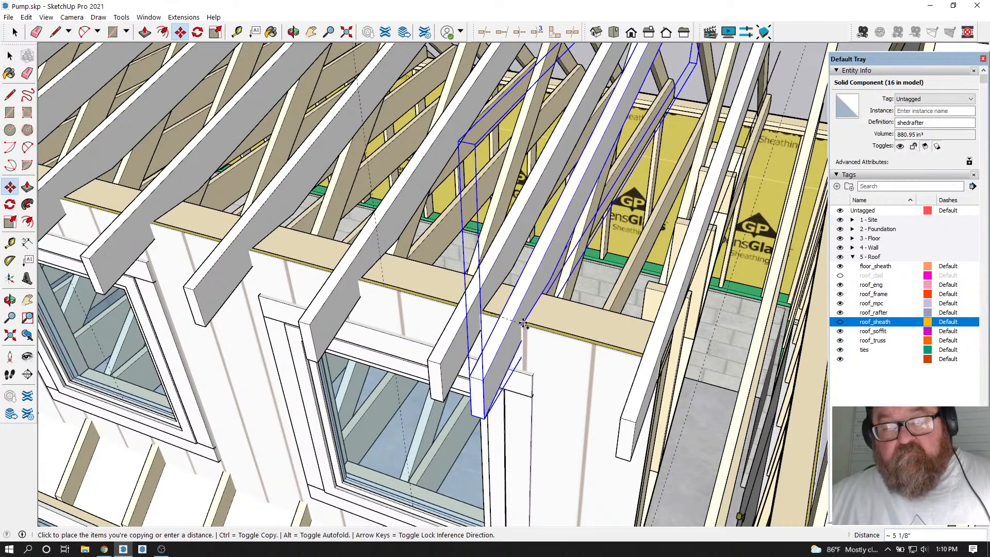
type("16")
key("Return")
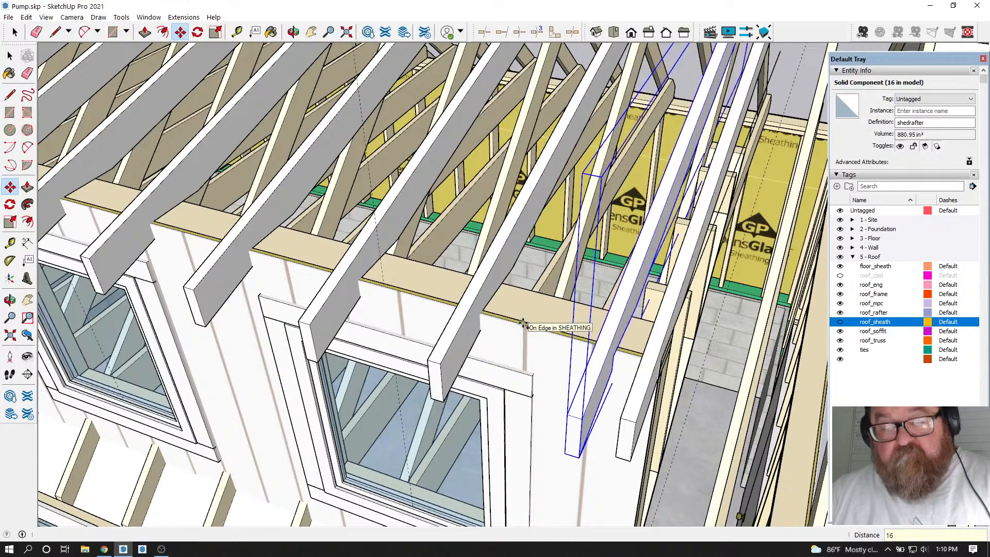
Erase the vertical construction guides crossing the view around the dormer and its shed rafters
scroll(523, 323, "down", 6)
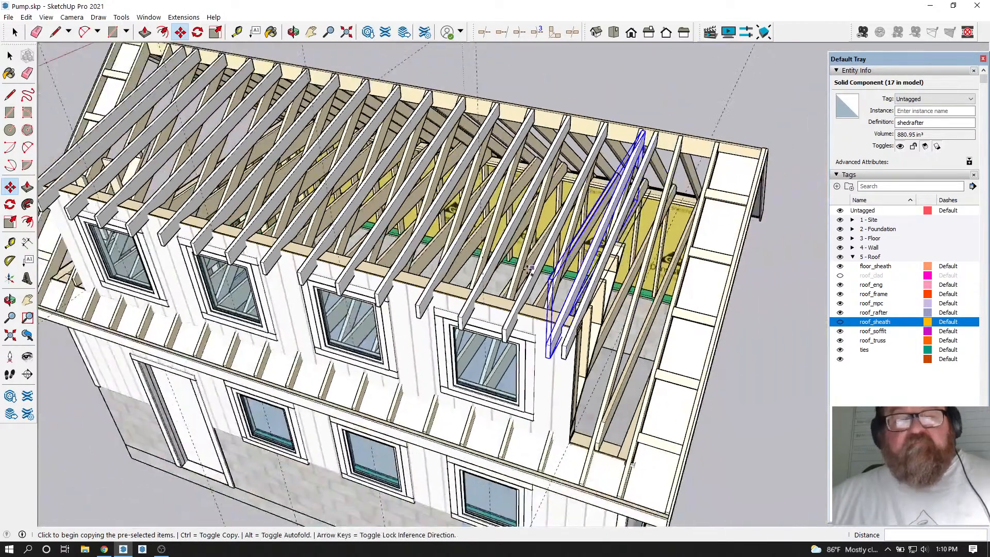
scroll(530, 269, "down", 1)
left_click(293, 32)
left_click_drag(379, 201, 252, 112)
scroll(396, 169, "up", 5)
mouse_move(409, 186)
left_mouse_down()
mouse_move(431, 216)
mouse_move(484, 235)
mouse_move(256, 162)
left_mouse_up()
left_click(36, 32)
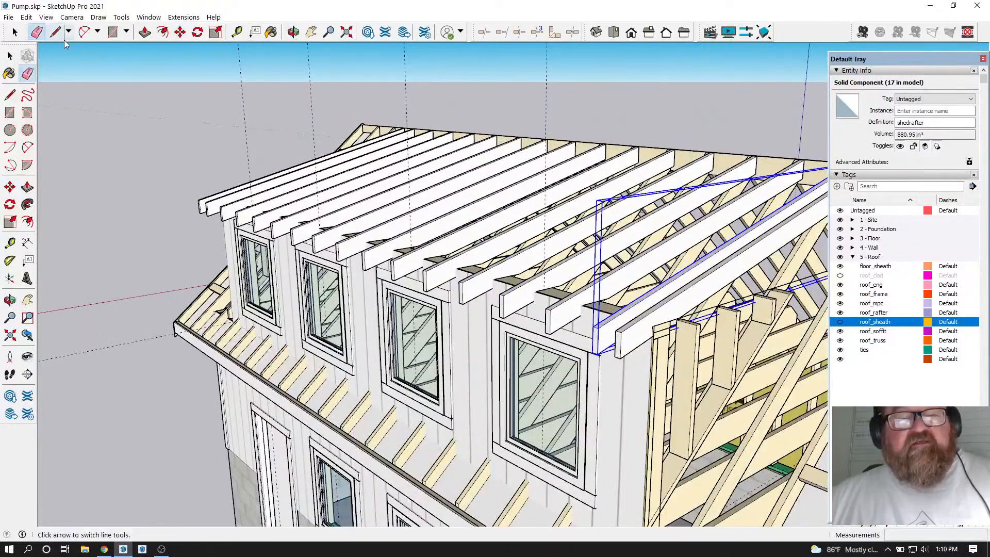
left_click_drag(563, 68, 309, 63)
left_click_drag(197, 88, 302, 169)
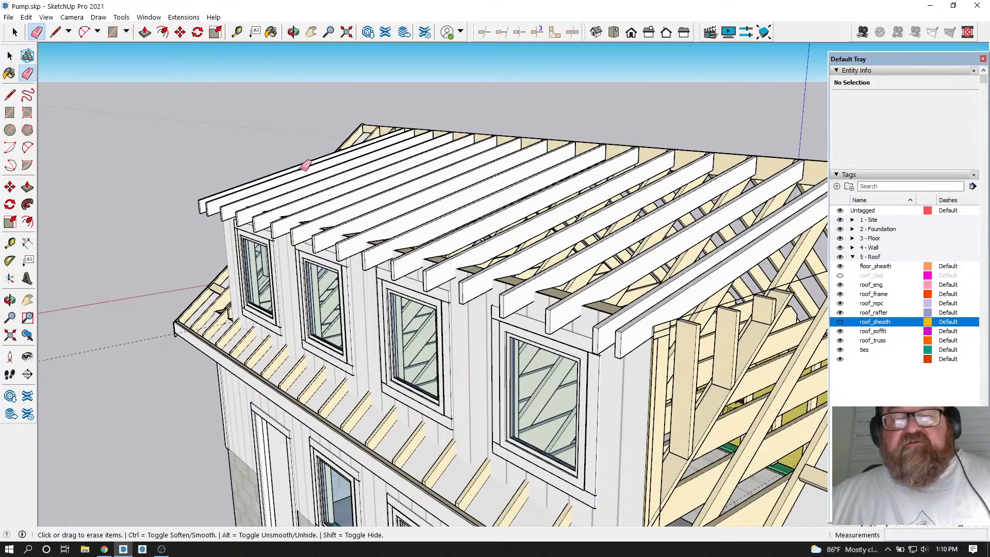
Examine the shed rafter tails, their bird's-mouth seats on the dormer wall and the full rafter run from both ends
middle_click_drag(458, 179, 370, 184)
left_click(293, 32)
left_click_drag(391, 185, 477, 285)
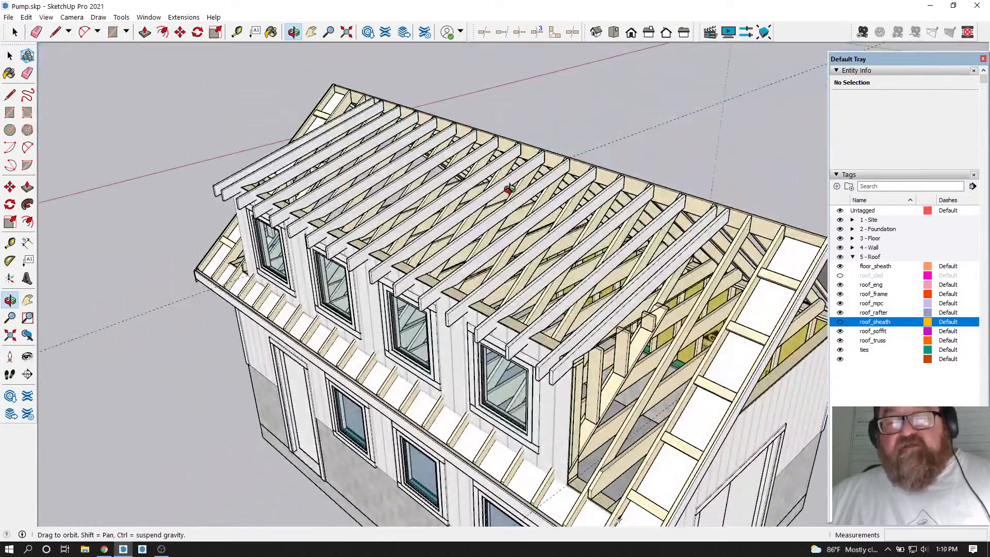
scroll(201, 160, "up", 8)
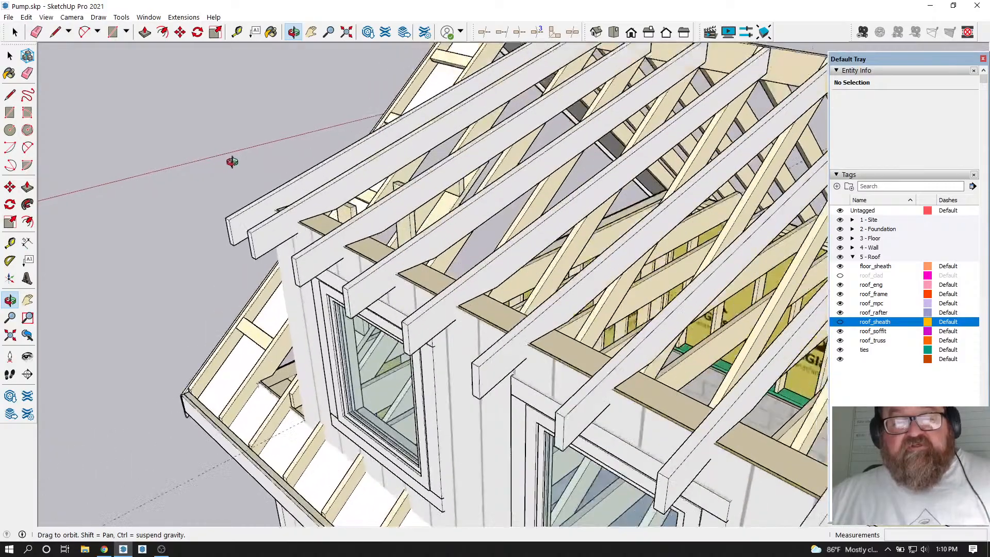
scroll(279, 190, "up", 6)
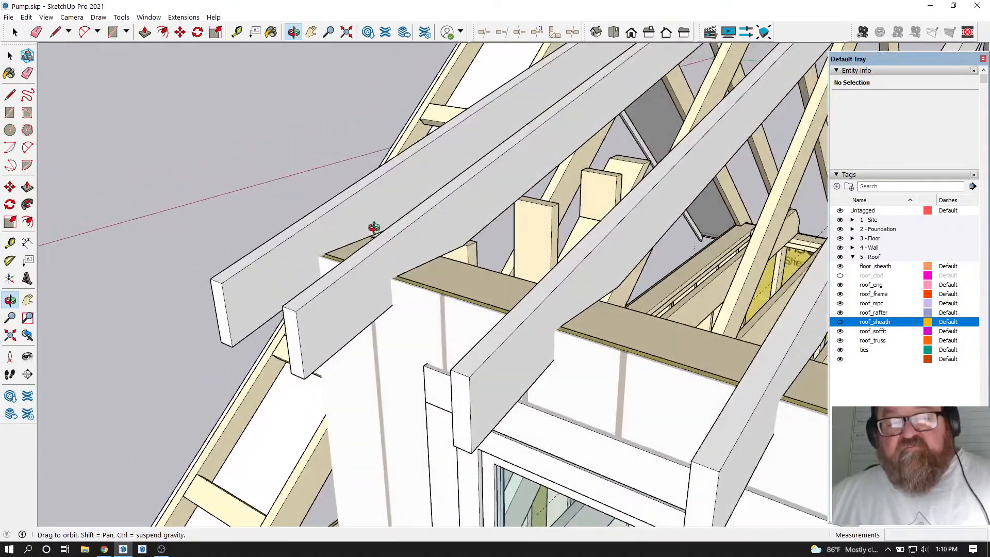
left_click_drag(401, 250, 681, 271)
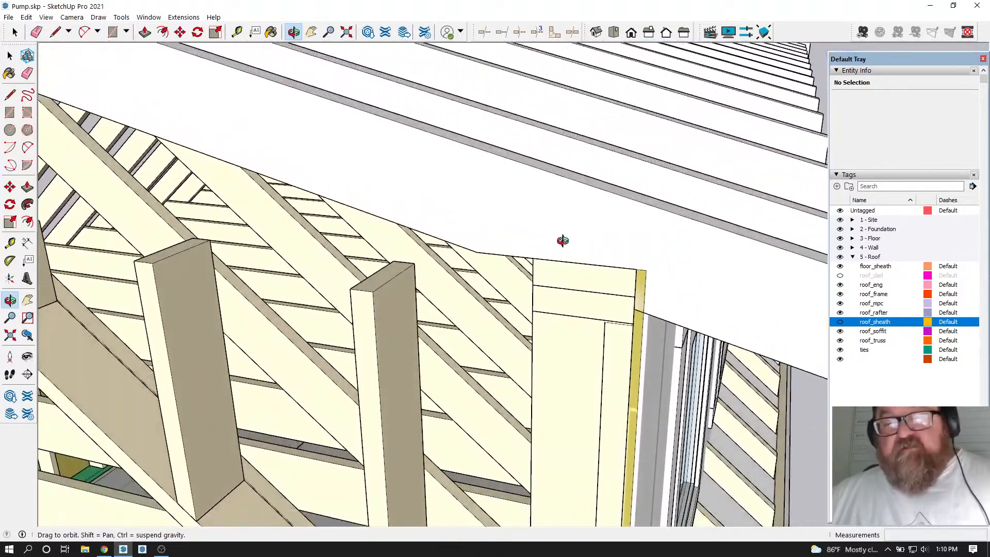
left_click_drag(477, 240, 534, 284)
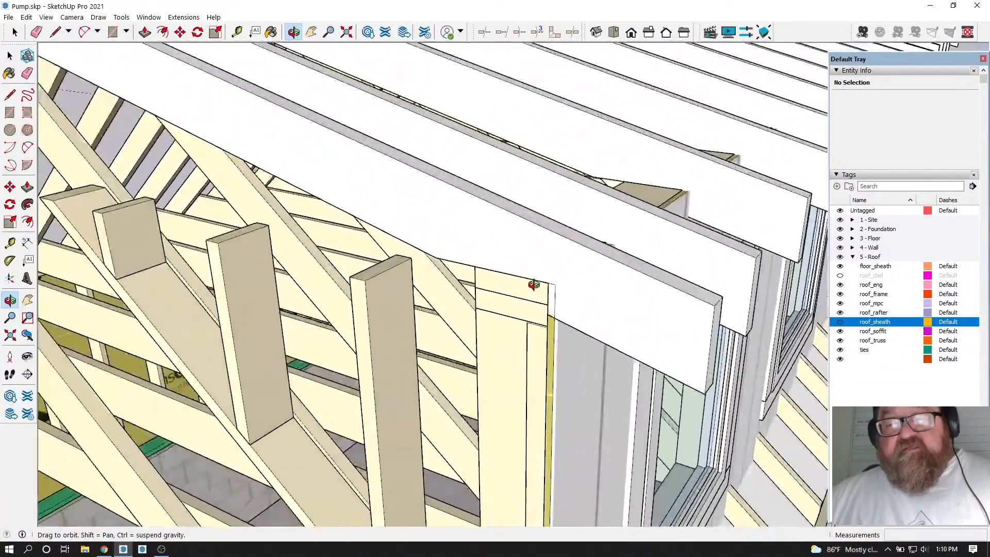
scroll(534, 284, "up", 2)
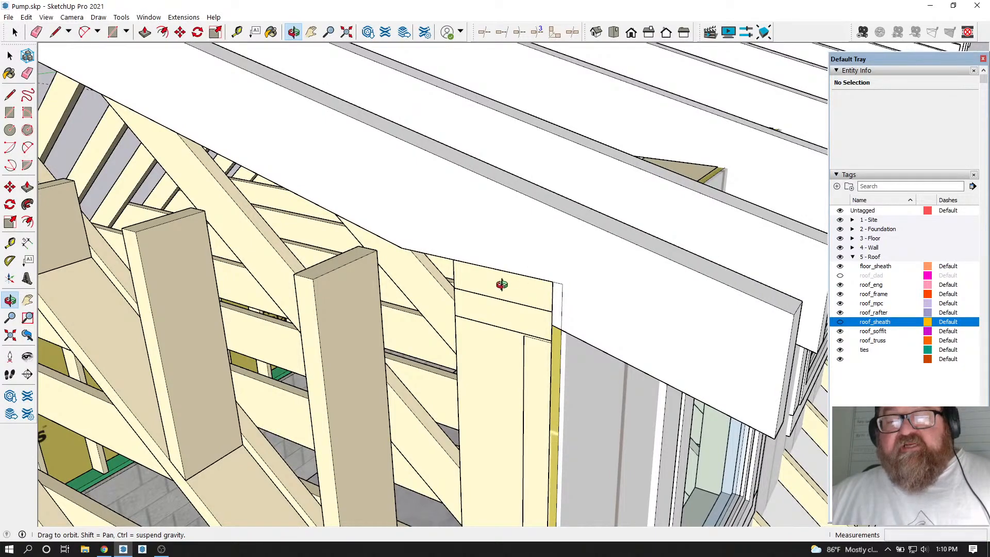
scroll(537, 308, "down", 2)
scroll(567, 309, "down", 2)
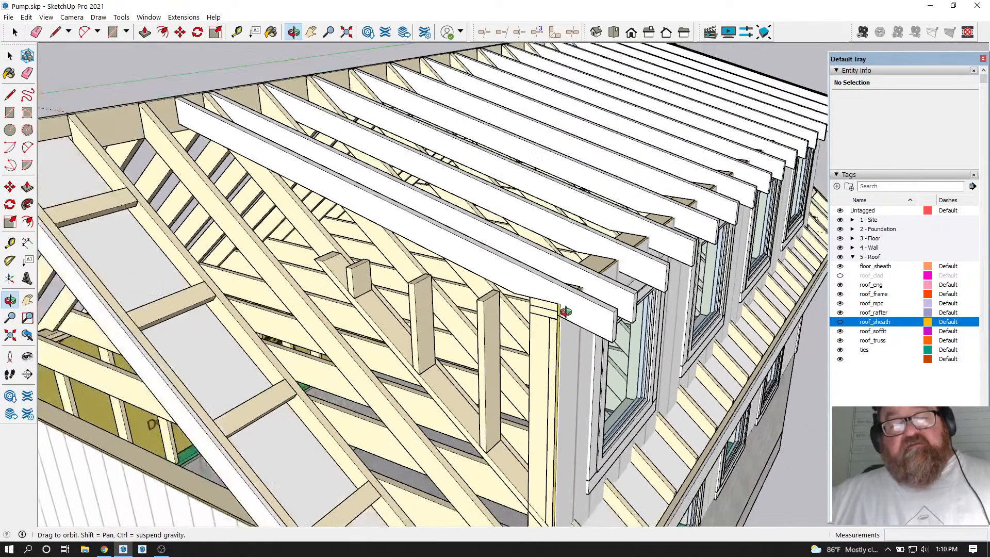
left_click_drag(586, 310, 391, 262)
left_click_drag(435, 306, 394, 289)
scroll(394, 289, "up", 3)
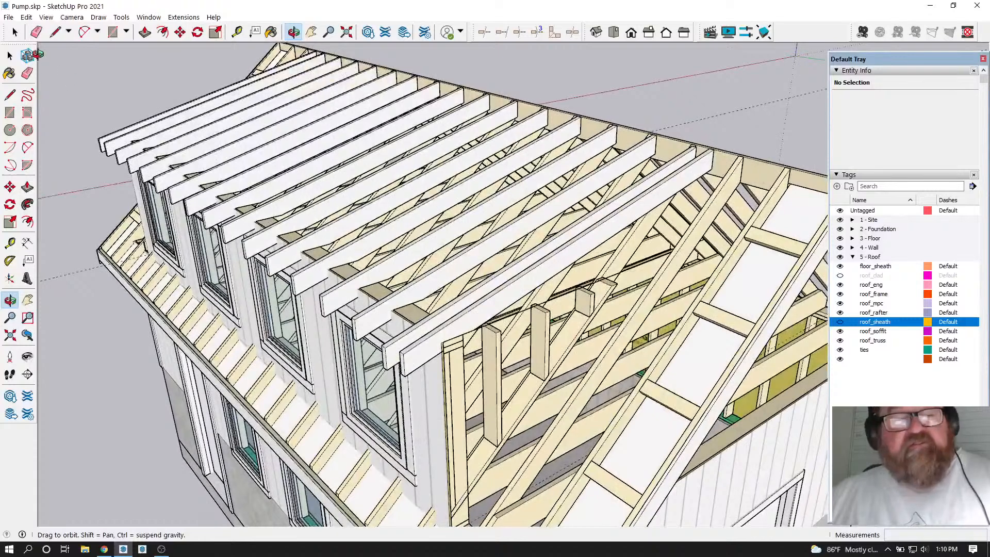
Select the end shed rafter and sample the medeek_lumber material from an existing roof rafter
left_click(16, 32)
left_click(520, 281)
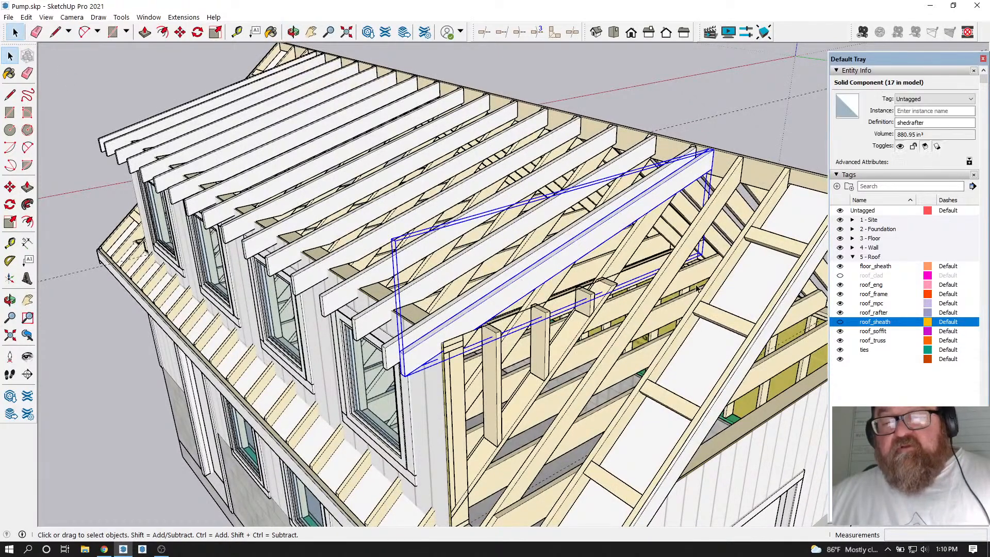
left_click(837, 175)
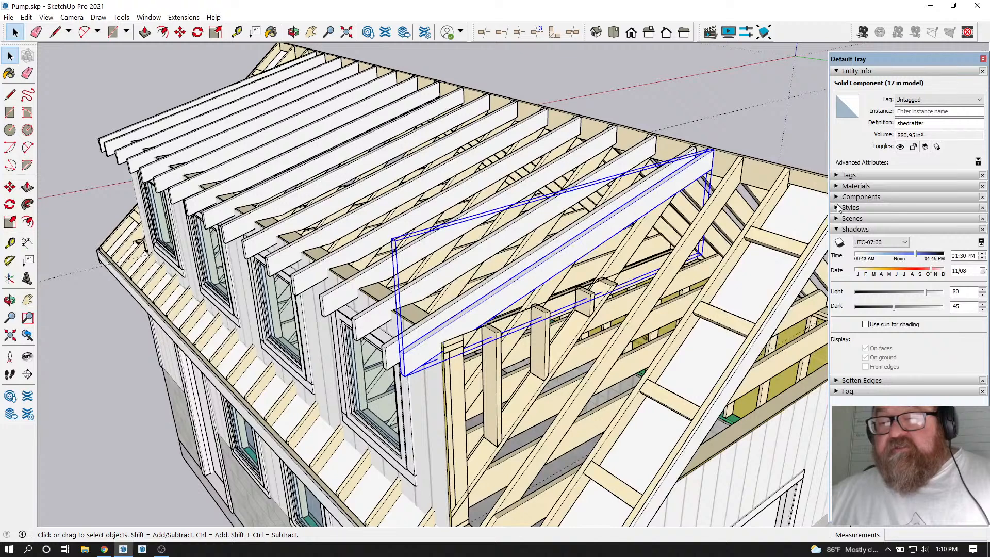
left_click(837, 230)
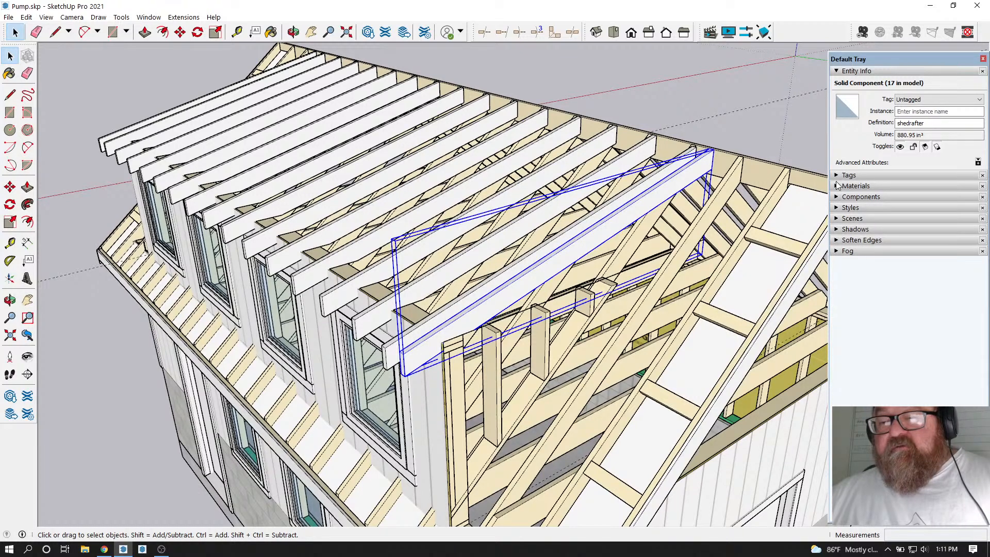
left_click(837, 186)
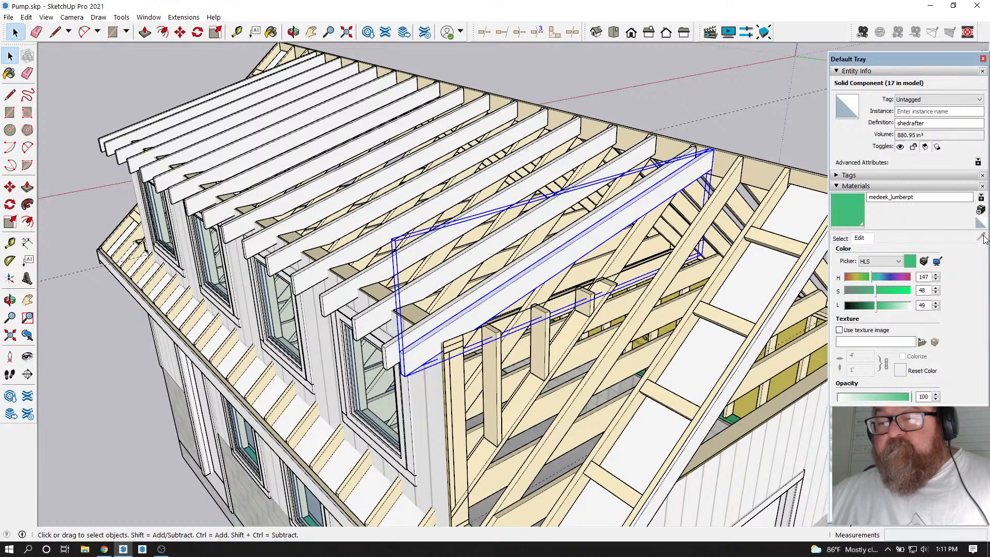
left_click(840, 238)
left_click(981, 236)
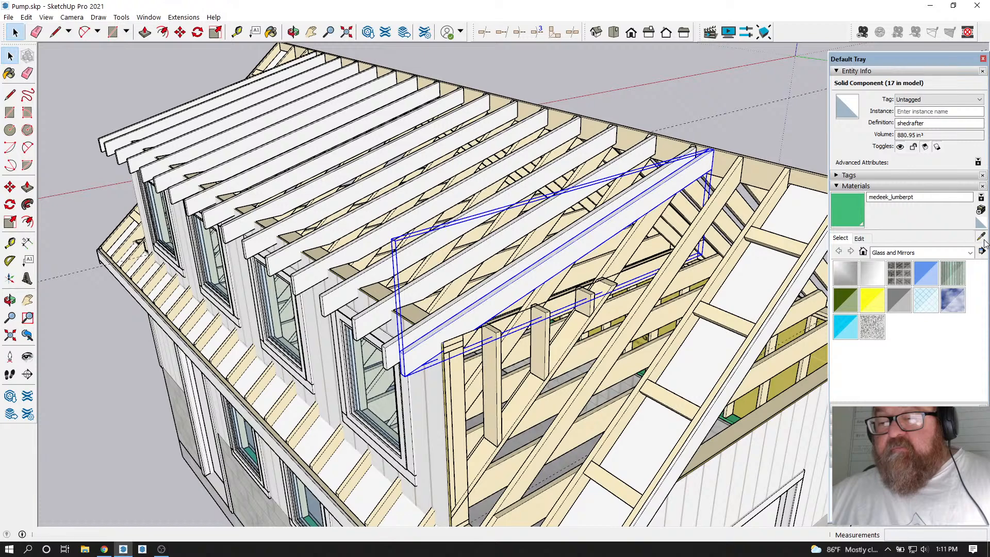
left_click(716, 202)
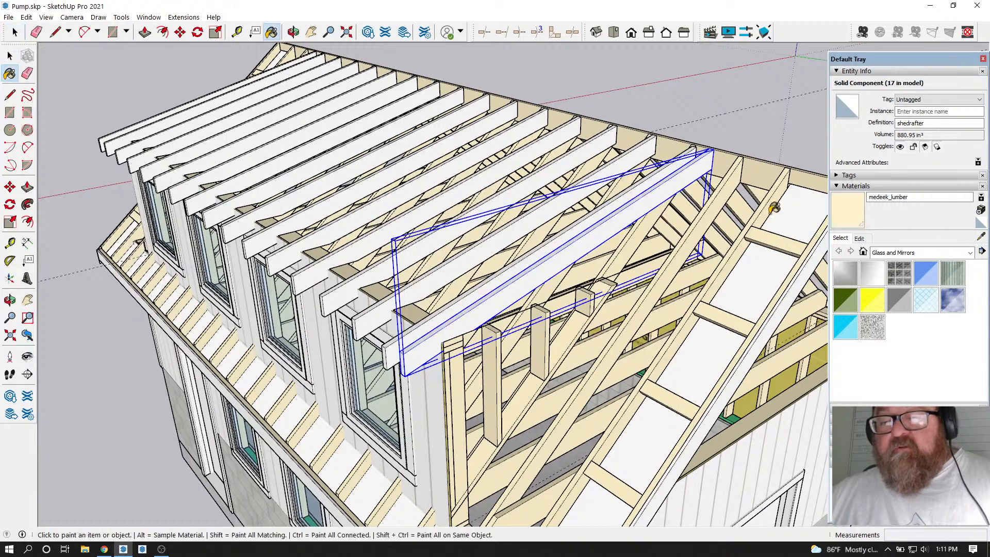
Try painting the end shed rafter instance as a whole with medeek_lumber, and undo the paint
left_click(641, 209)
scroll(435, 266, "up", 2)
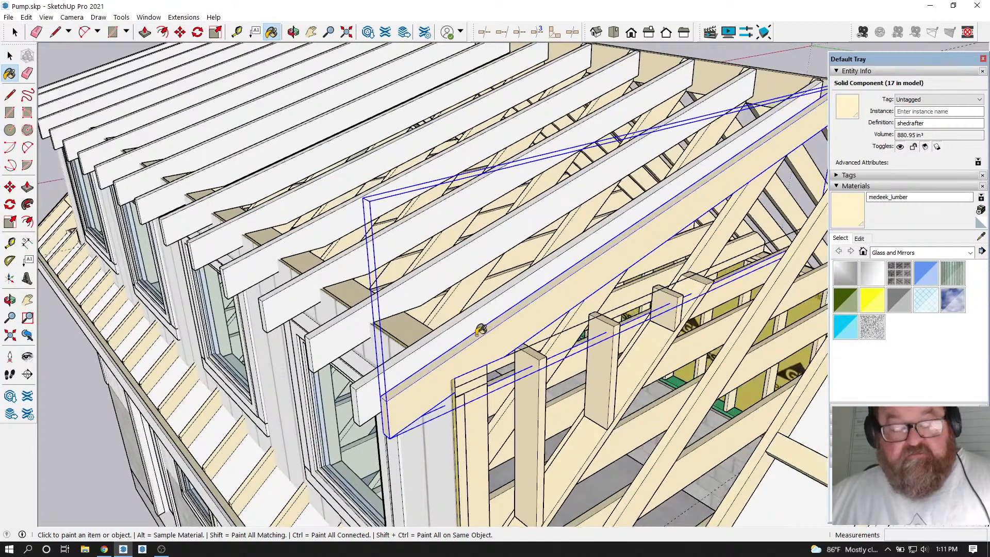
key("ctrl+z")
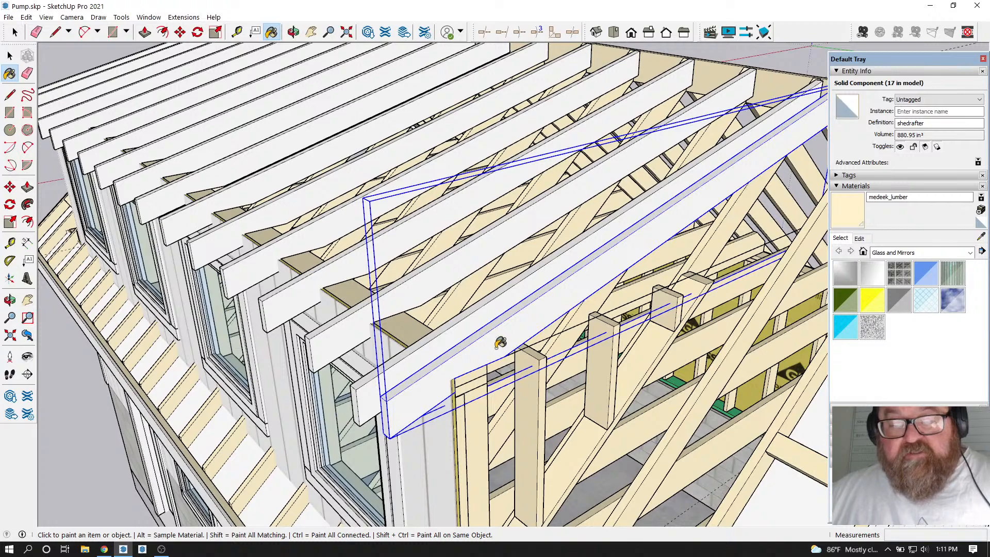
Open the shedrafter component for editing from one of the rafters near the dormer's end
left_click(9, 55)
left_click(483, 253)
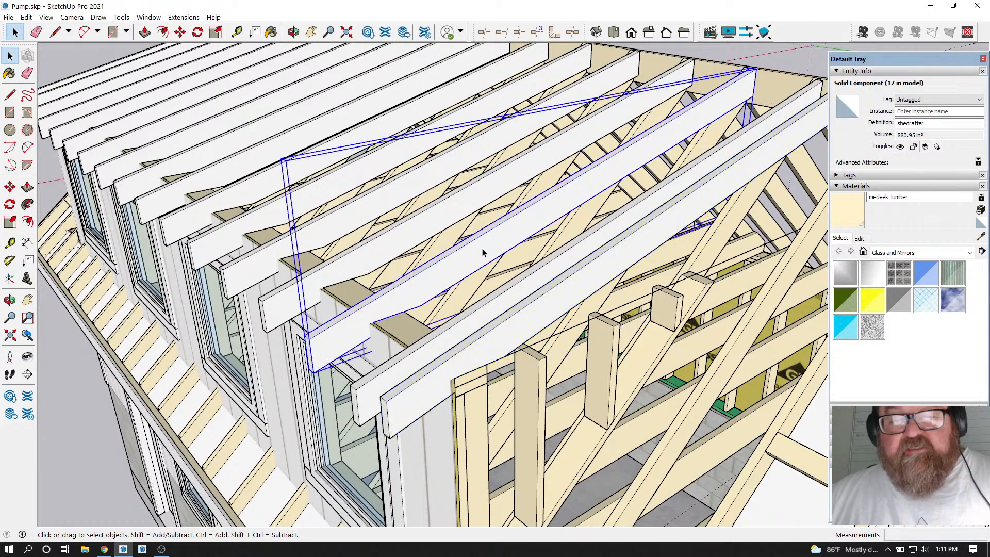
right_click(483, 252)
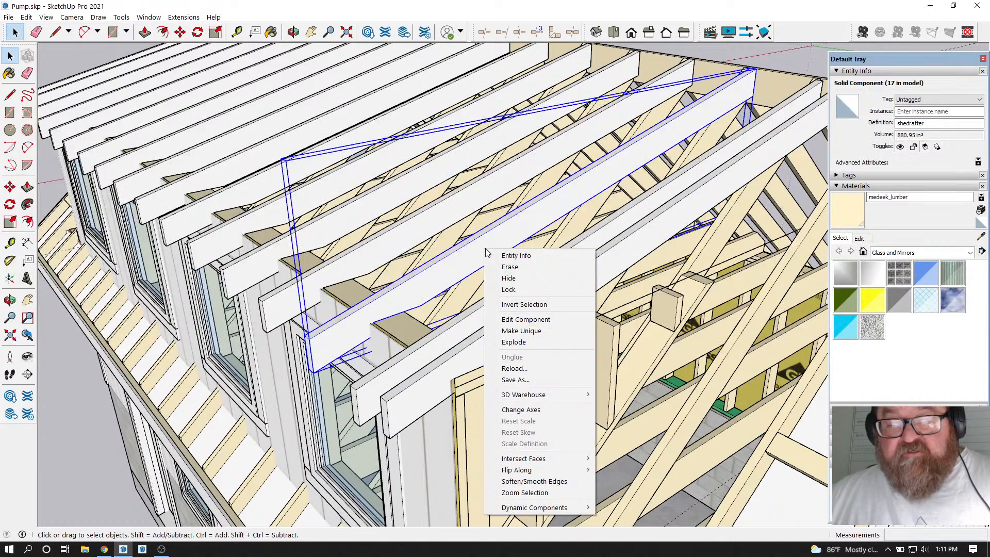
double_click(481, 252)
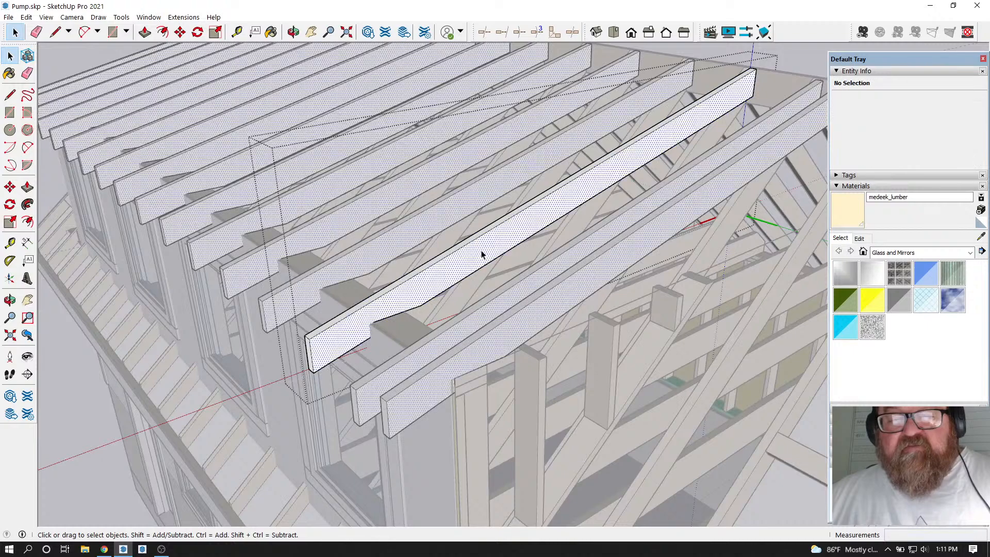
Paint all the geometry inside the shedrafter component with medeek_lumber and close the component
scroll(492, 255, "down", 6)
mouse_move(357, 129)
left_mouse_down()
mouse_move(601, 161)
mouse_move(692, 336)
left_mouse_up()
left_click(271, 32)
scroll(498, 251, "up", 3)
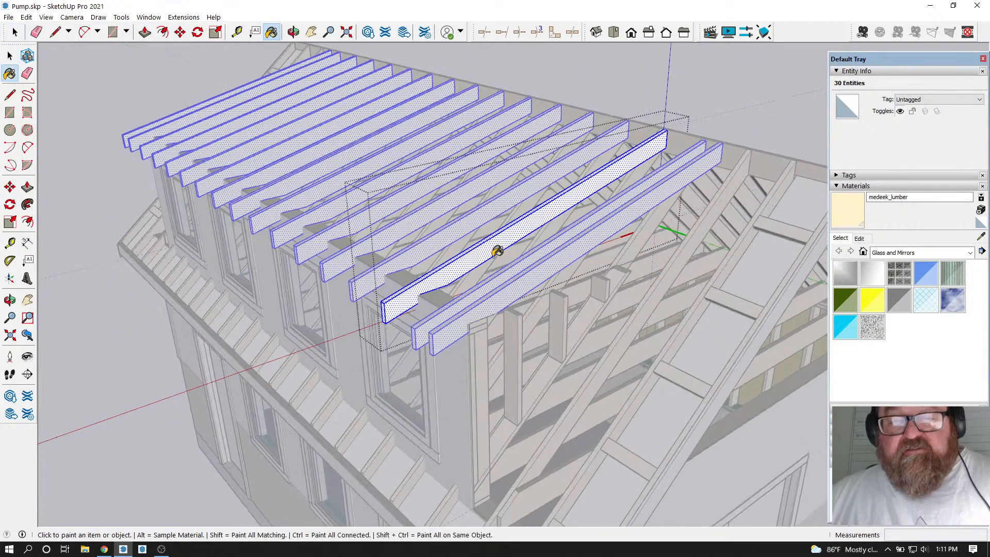
left_click(494, 246)
left_click(15, 32)
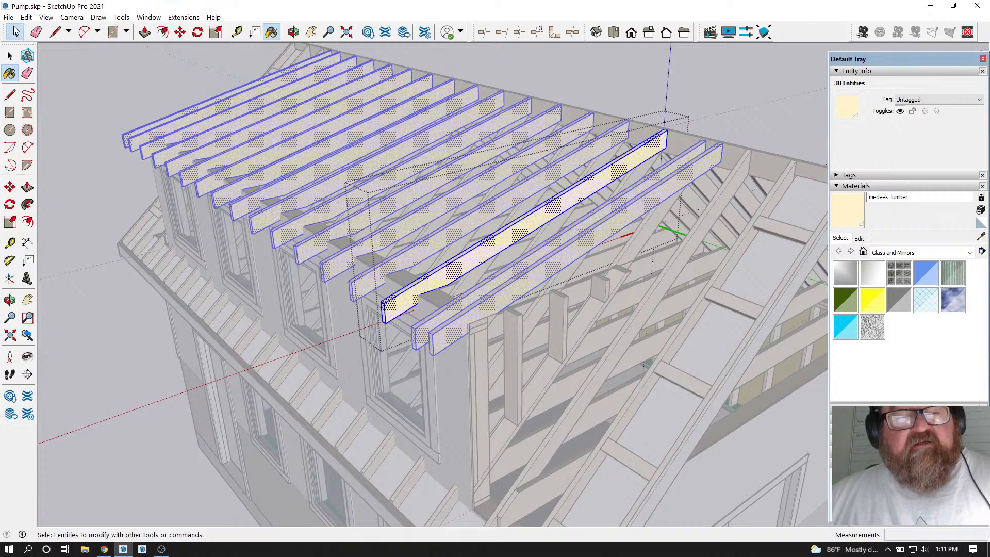
left_click(81, 94)
Delete the stray line running across the open dormer end beneath the end shed rafter
scroll(431, 267, "up", 3)
scroll(390, 238, "down", 2)
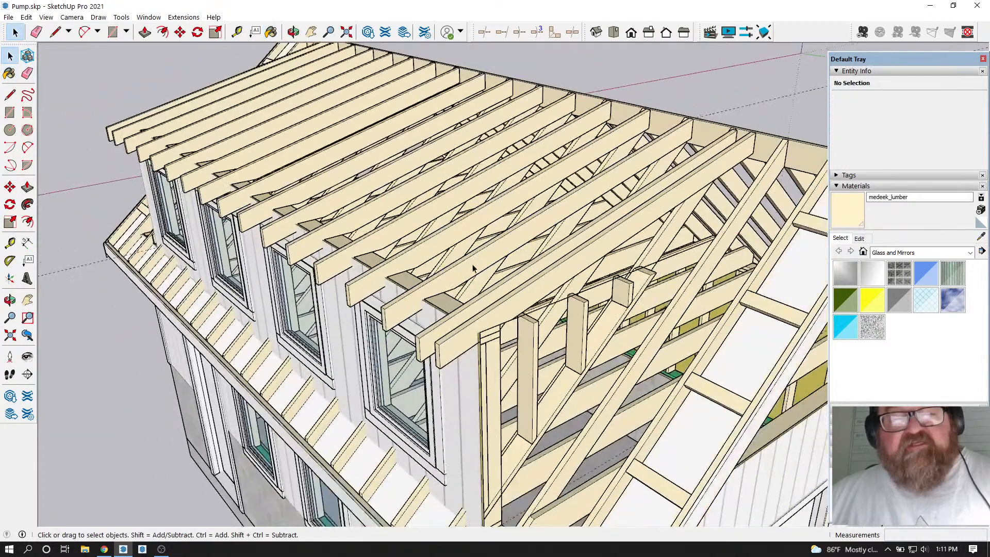
middle_click_drag(290, 53, 395, 277)
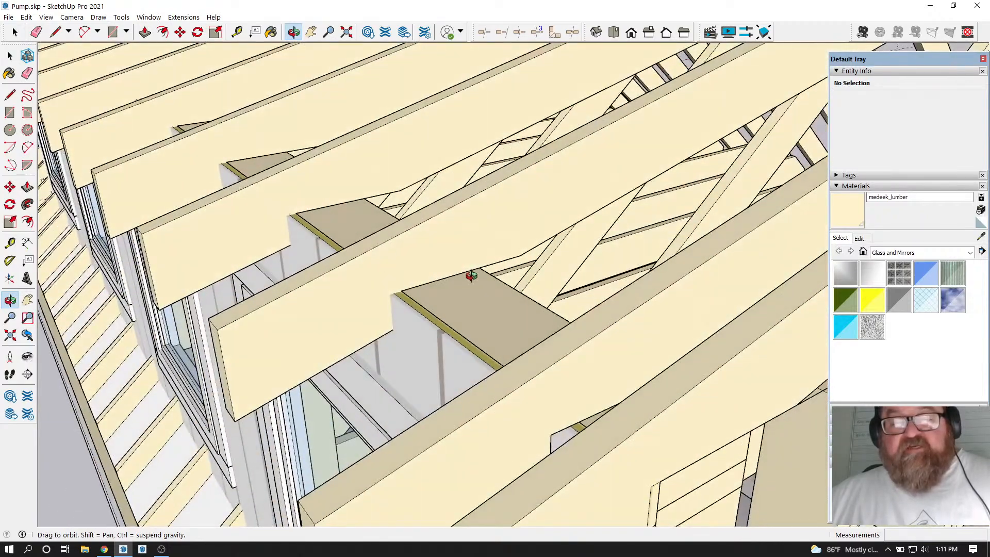
middle_click_drag(463, 272, 353, 315)
mouse_move(434, 330)
middle_mouse_down()
mouse_move(349, 323)
mouse_move(380, 326)
mouse_move(361, 325)
mouse_move(345, 352)
mouse_move(371, 333)
mouse_move(365, 355)
mouse_move(405, 347)
middle_mouse_up()
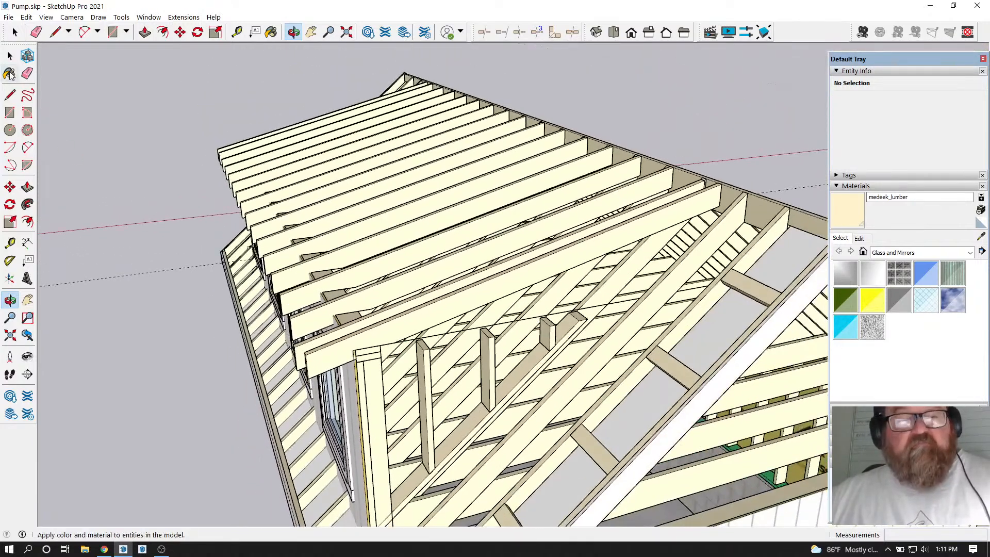
left_click(15, 32)
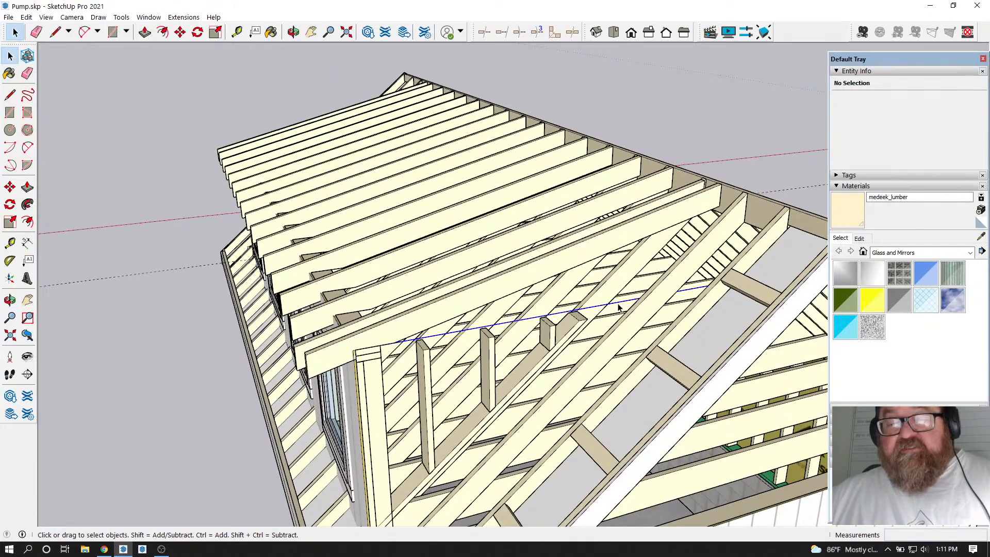
key("Delete")
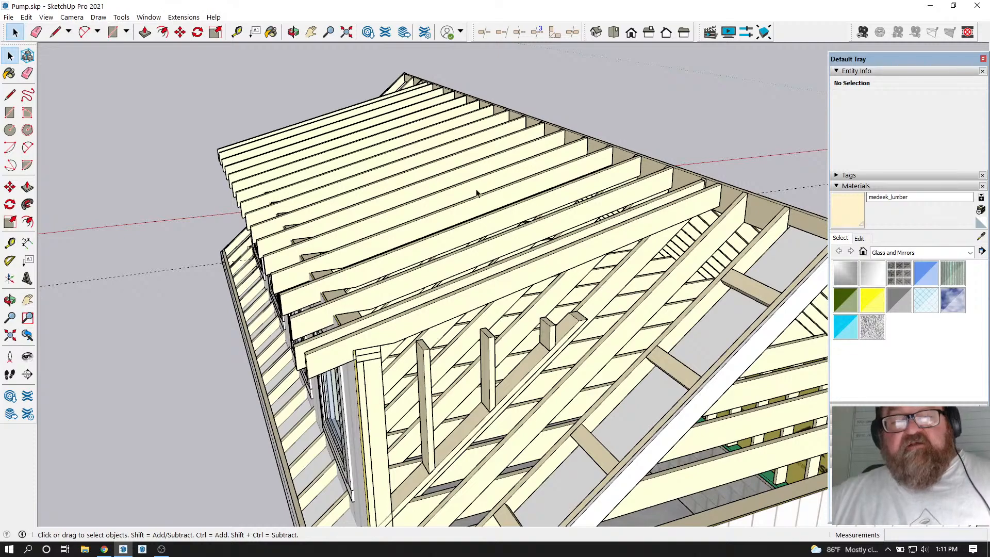
Turn on visibility of the roof_sheath tag in the 5 - Roof folder
left_click(298, 36)
scroll(325, 160, "down", 2)
left_click_drag(347, 201, 541, 227)
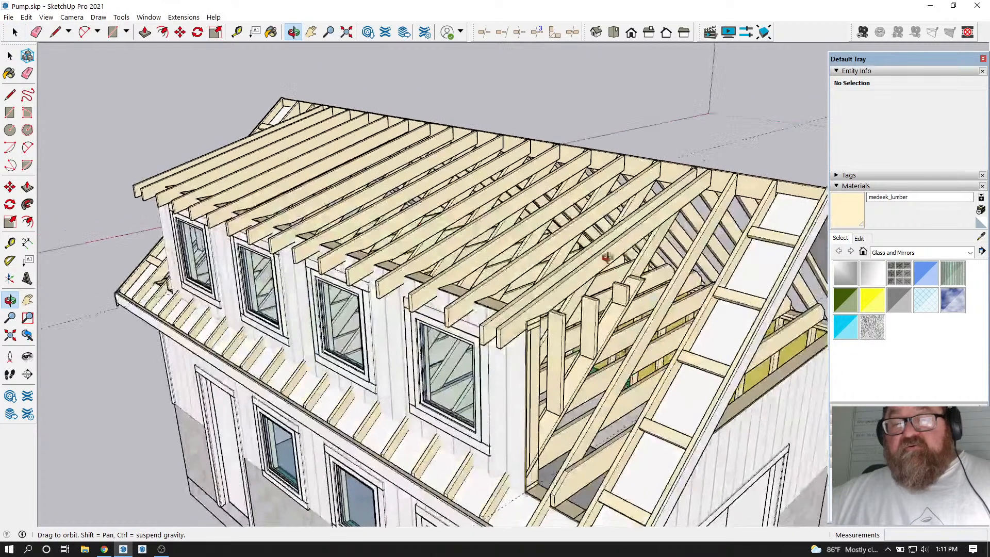
left_click(841, 187)
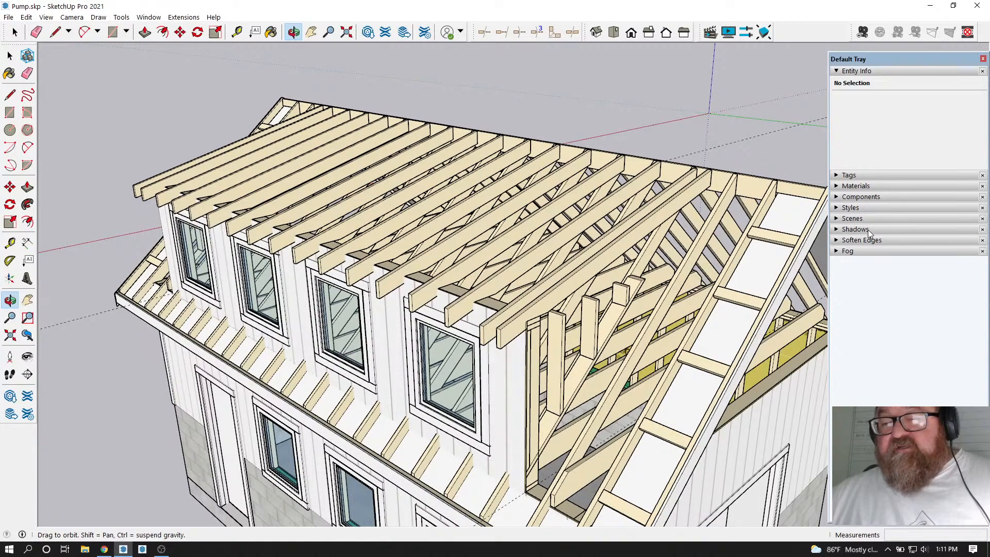
left_click_drag(577, 288, 515, 289)
left_click_drag(453, 299, 546, 291)
left_click_drag(425, 251, 586, 274)
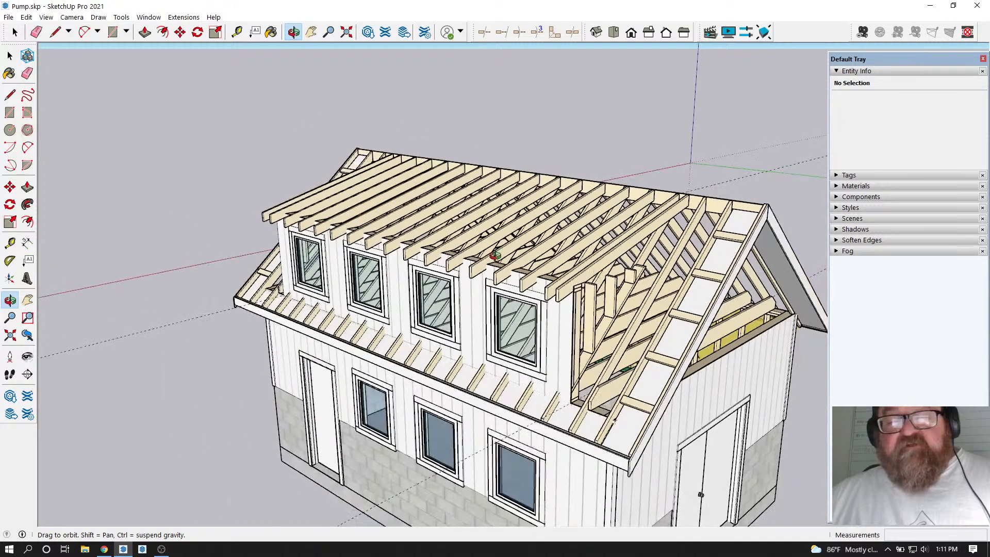
left_click_drag(502, 280, 478, 290)
scroll(527, 298, "up", 2)
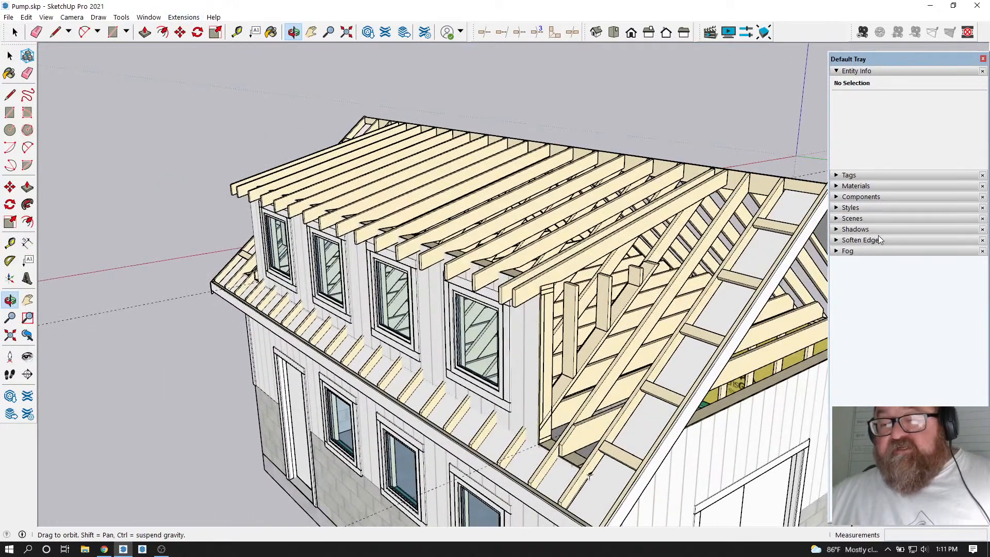
left_click(837, 175)
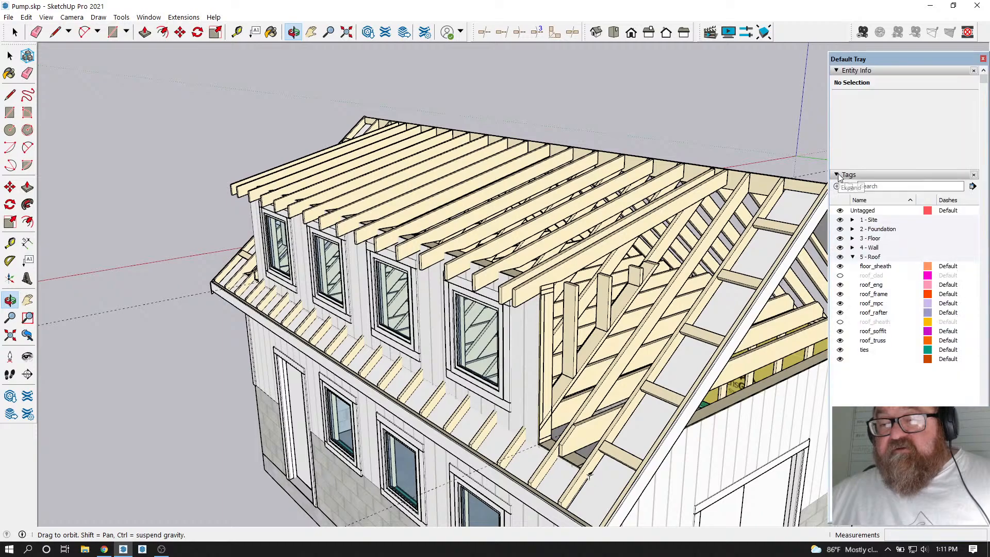
left_click(841, 322)
Copy the end shed rafter 12 inches outward along the green axis, beyond the dormer wall farthest from the entry door
scroll(477, 221, "down", 2)
left_click_drag(497, 270, 551, 227)
scroll(403, 261, "up", 2)
left_click_drag(623, 188, 684, 177)
key("space")
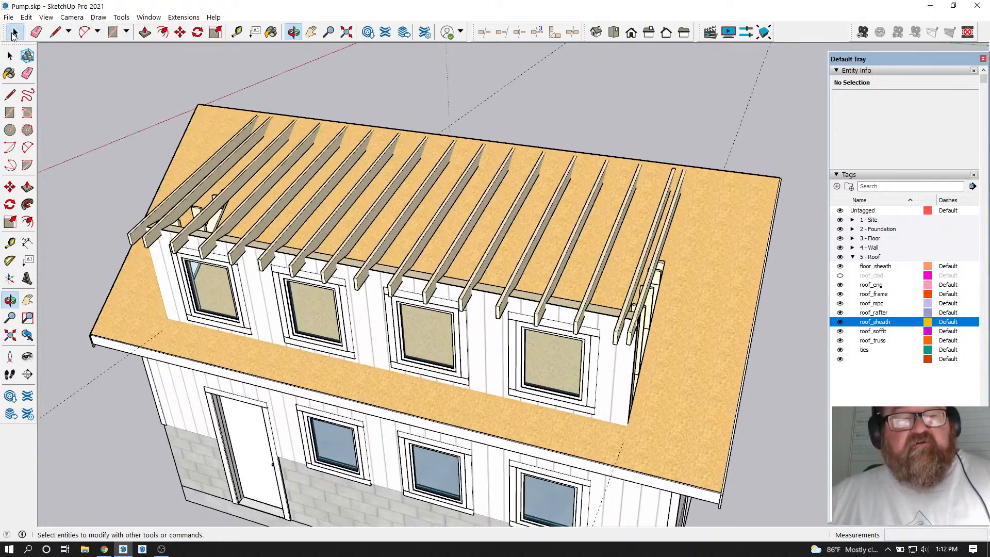
scroll(549, 250, "down", 1)
left_click(655, 234)
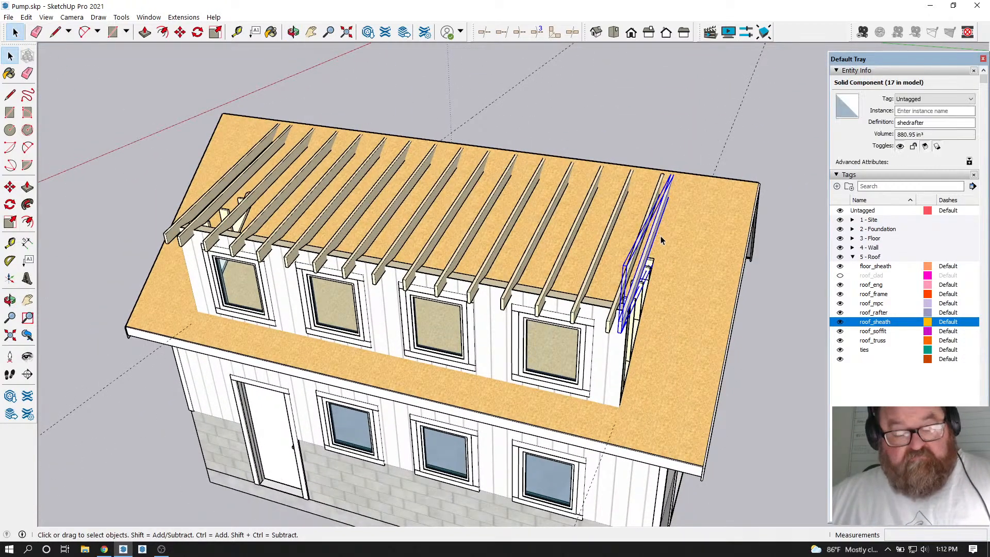
left_click(180, 32)
left_click(630, 432)
key("ctrl")
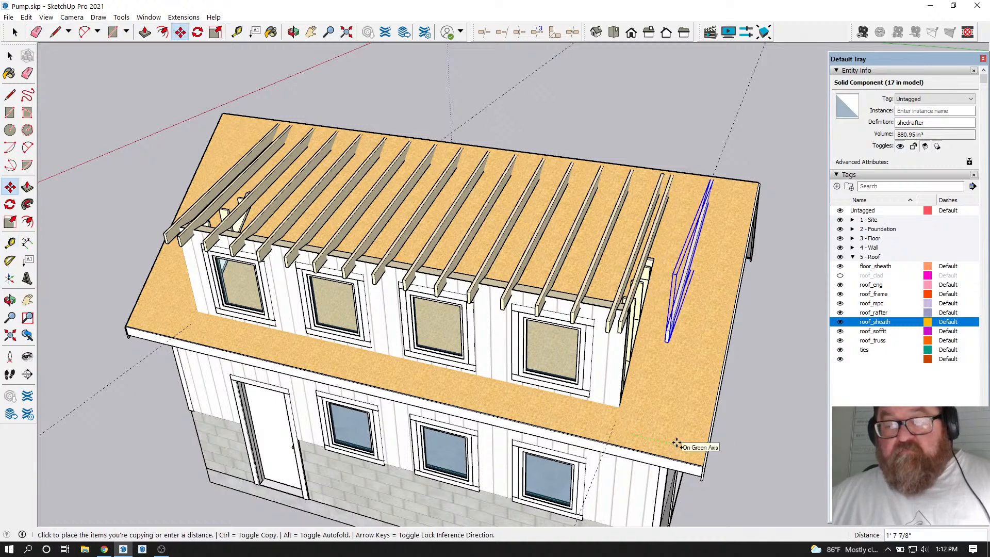
type("12")
key("Return")
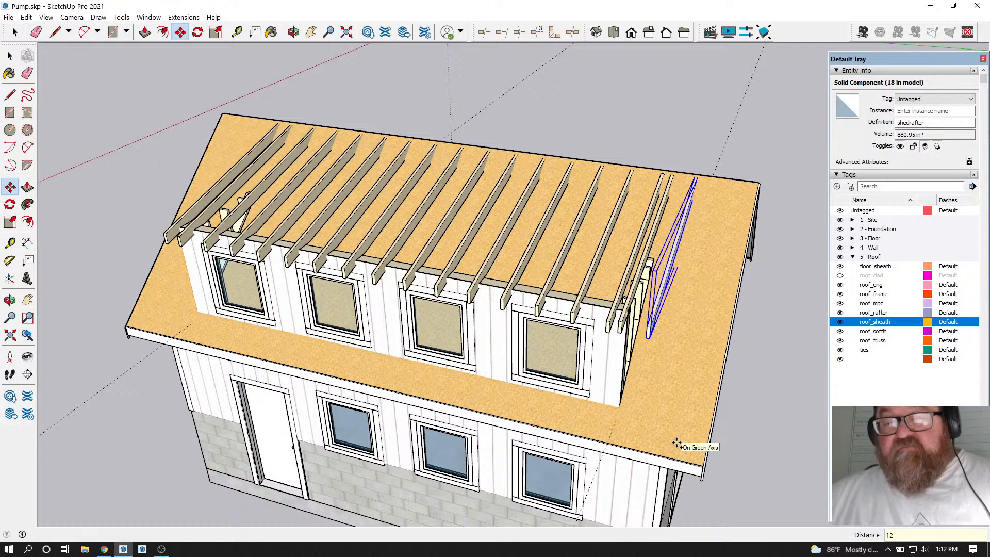
Copy the shed rafter at the dormer's opposite end, above the entry door, 12 inches outward as an overhang rafter
left_click(293, 32)
left_click_drag(330, 156, 508, 141)
scroll(309, 253, "up", 3)
key("space")
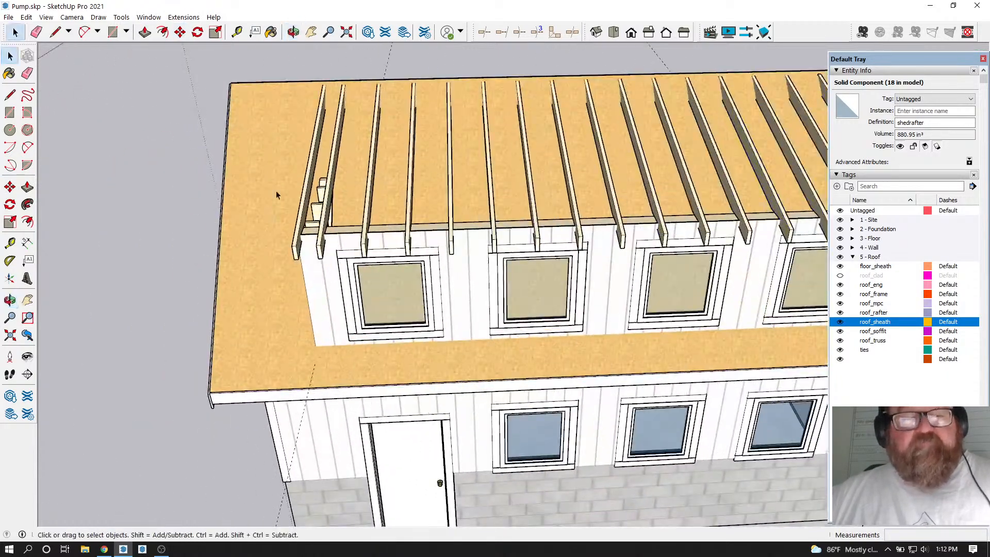
scroll(235, 173, "up", 3)
left_click(293, 203)
key("m")
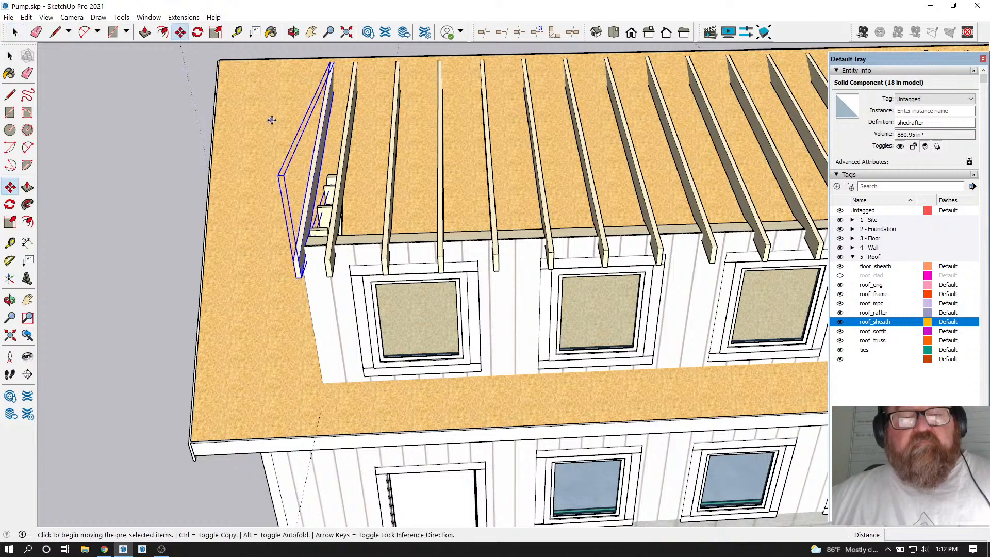
left_click(272, 121)
key("ctrl")
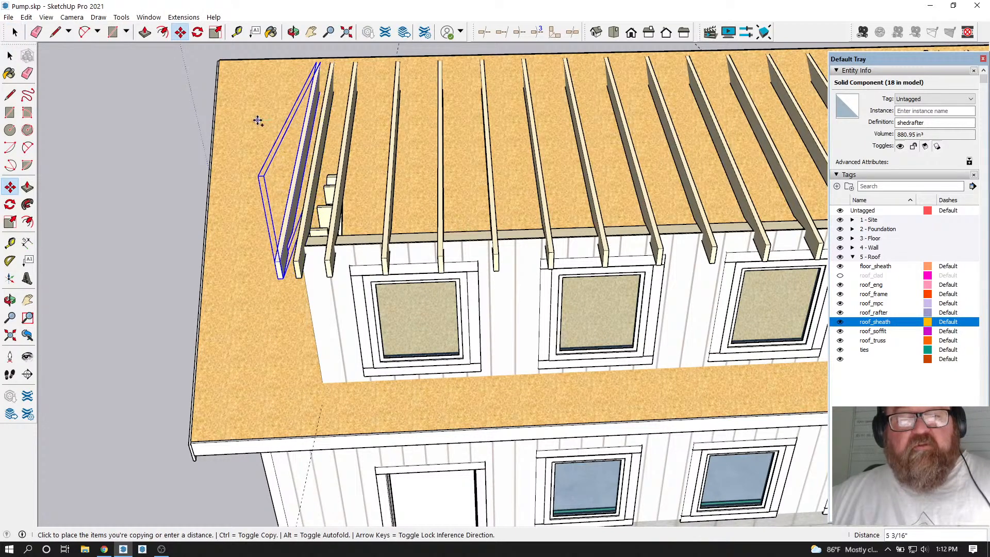
type("12")
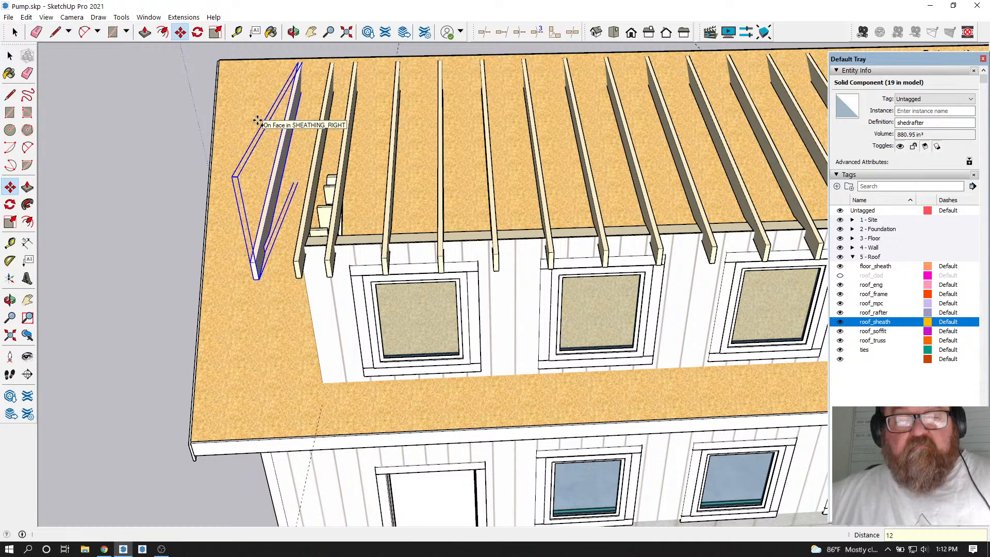
key("Return")
Draw a sheathing rectangle about 7' 11 7/16" by 21' 11" across the shed rafter tops, from one overhang rafter to the other
scroll(239, 115, "down", 2)
scroll(71, 110, "up", 3)
scroll(176, 254, "down", 2)
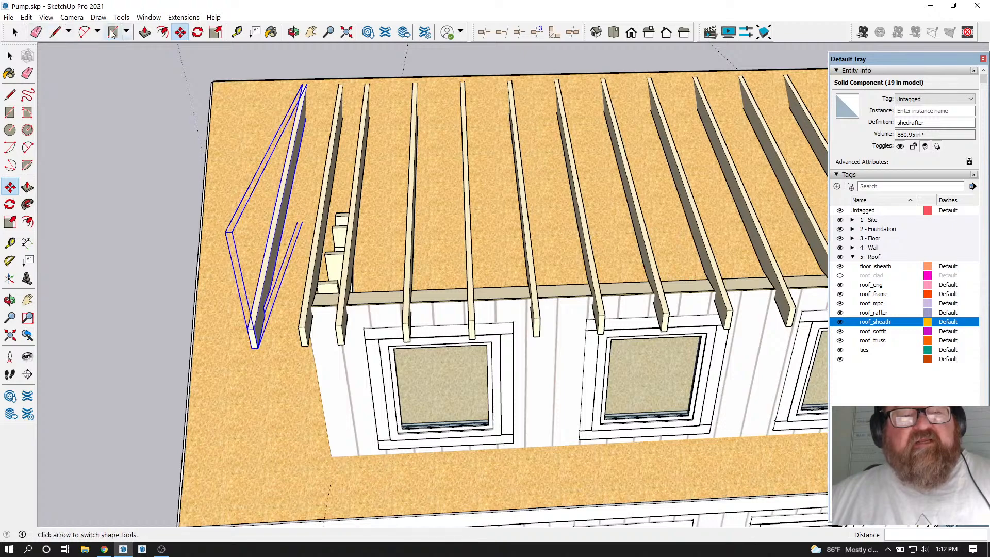
left_click(112, 32)
scroll(273, 152, "up", 1)
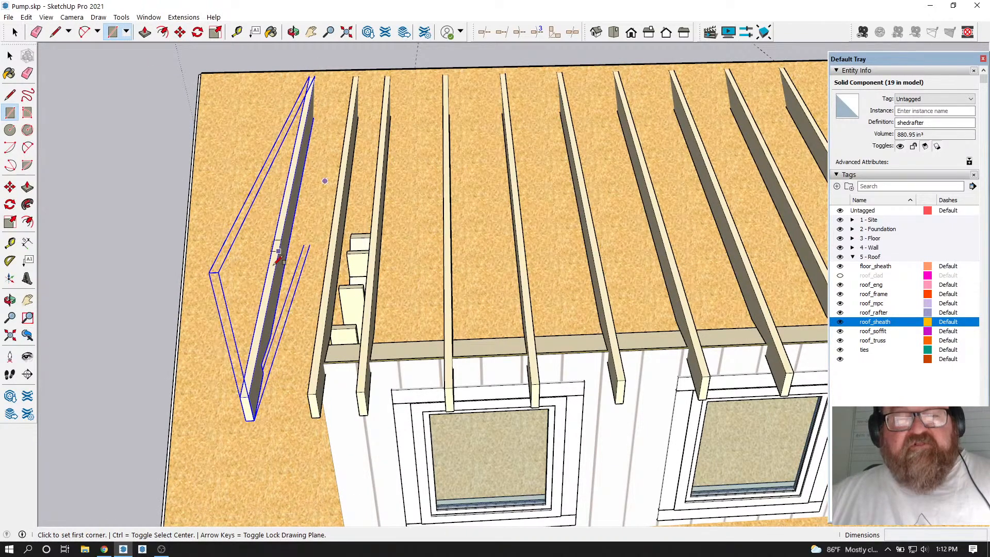
scroll(263, 349, "up", 1)
left_click(15, 31)
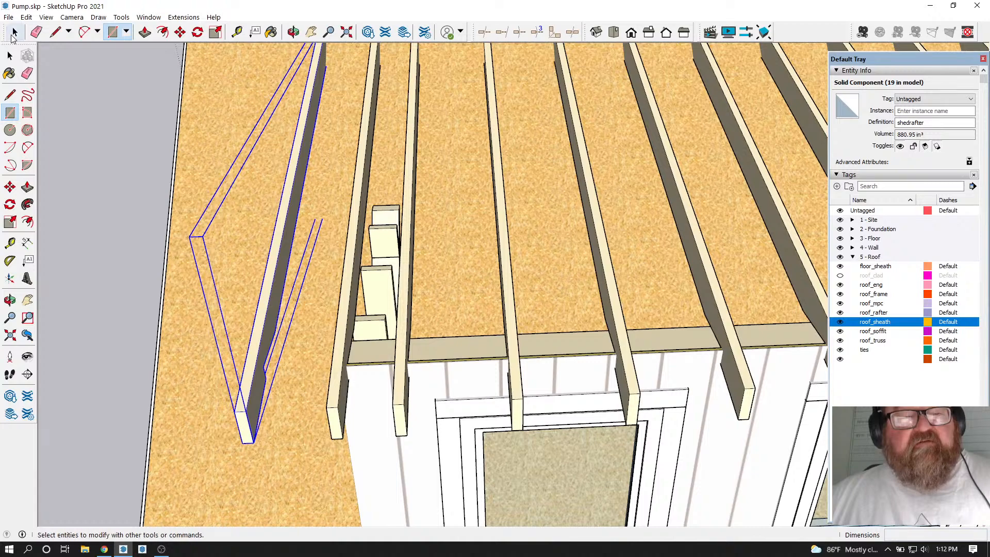
left_click(85, 113)
left_click(112, 32)
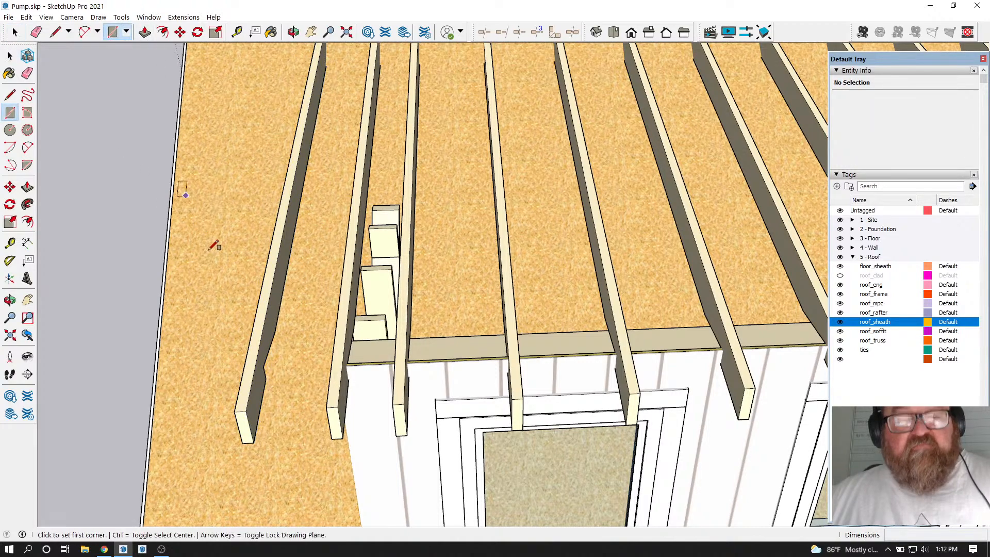
left_click(235, 412)
scroll(235, 411, "down", 6)
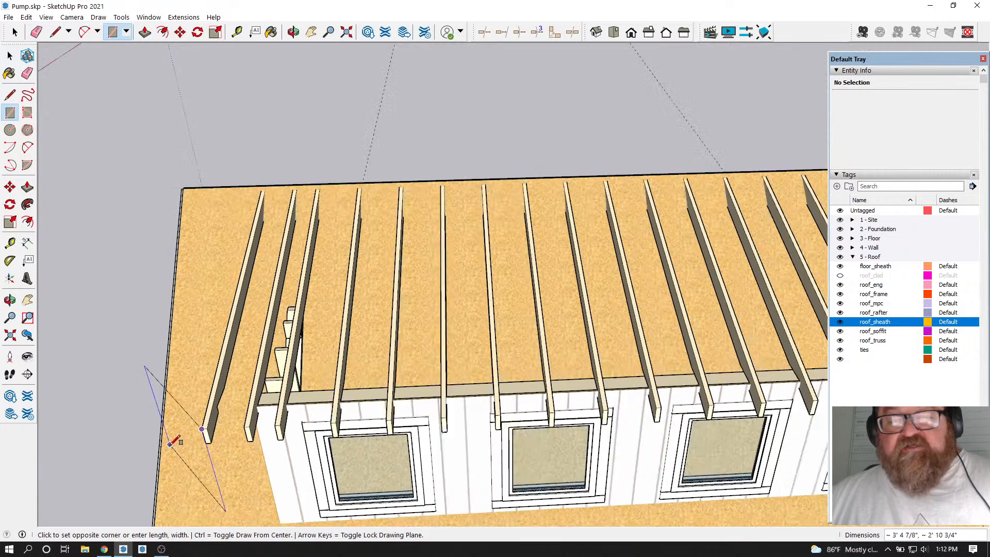
scroll(554, 422, "up", 5)
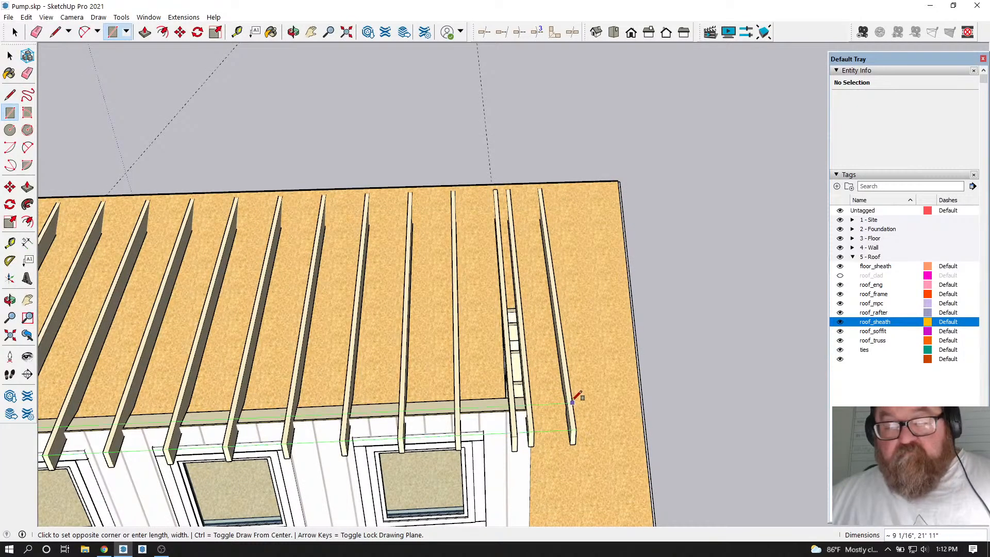
left_click(550, 205)
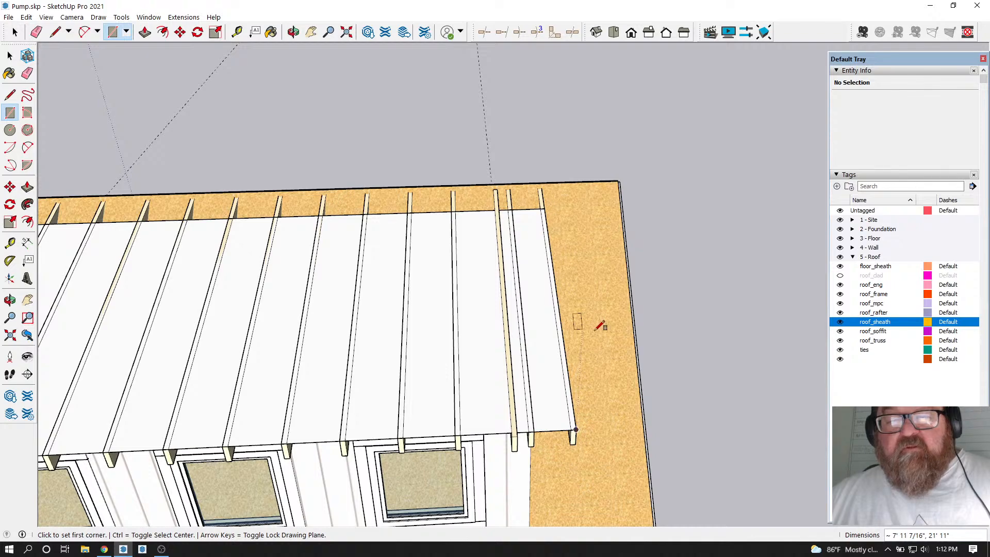
Push/pull the rectangle on the shed rafters upward into a thin roof sheathing slab
scroll(578, 317, "down", 3)
left_click(145, 32)
scroll(469, 376, "up", 3)
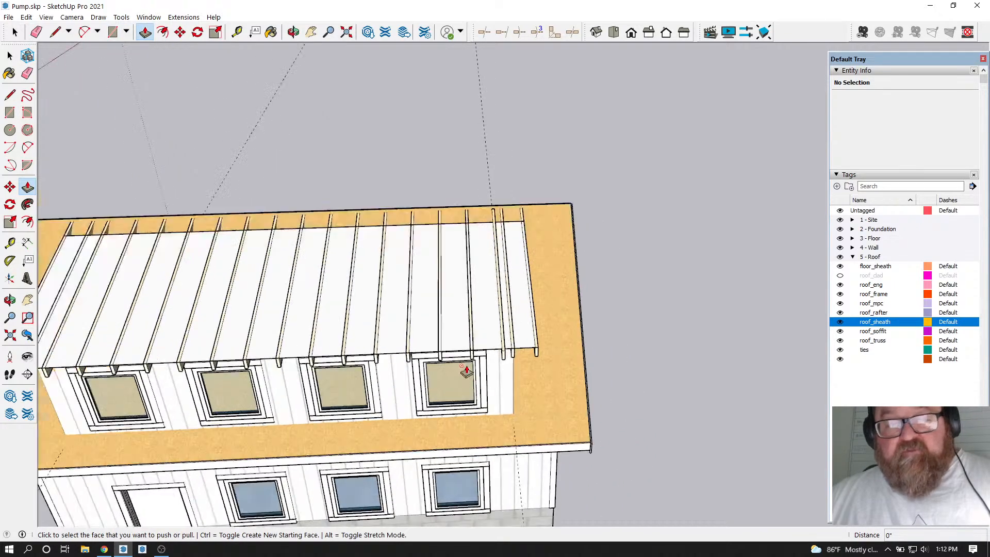
left_click(455, 335)
left_click(455, 329)
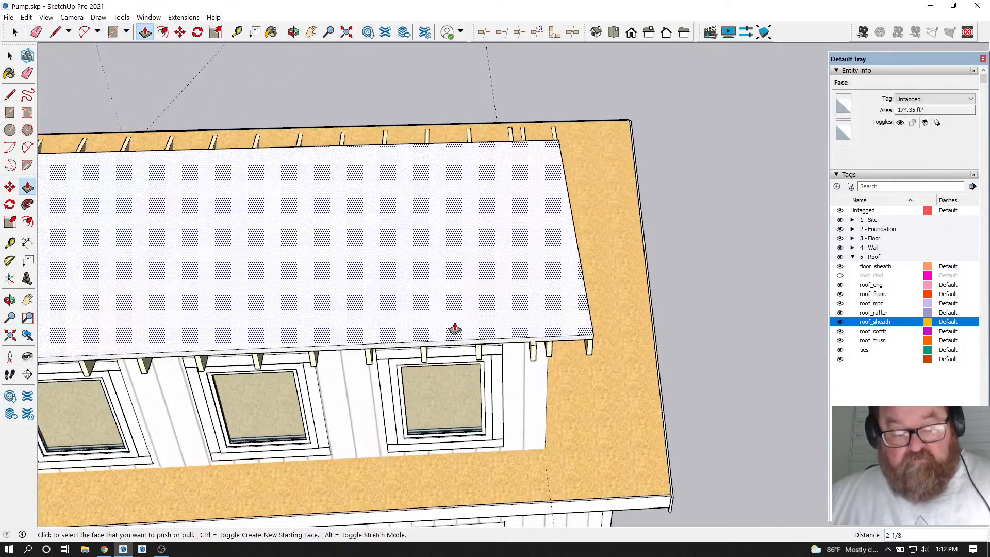
left_click(445, 327)
Delete the third shed rafter in from the dormer's near end, close beside the end-wall rafter
left_click(294, 32)
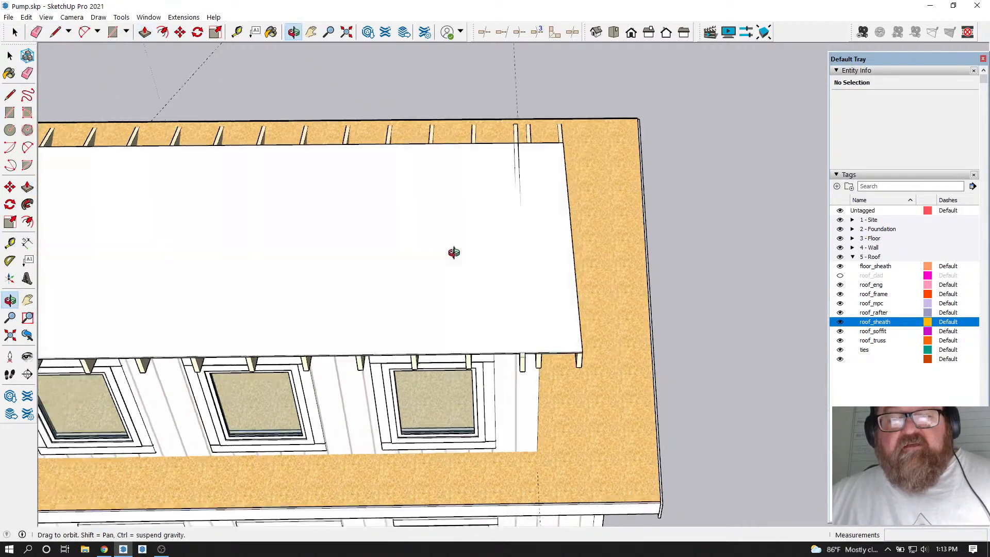
left_click_drag(469, 239, 129, 199)
scroll(588, 167, "up", 6)
left_click_drag(610, 153, 363, 272)
scroll(364, 273, "up", 10)
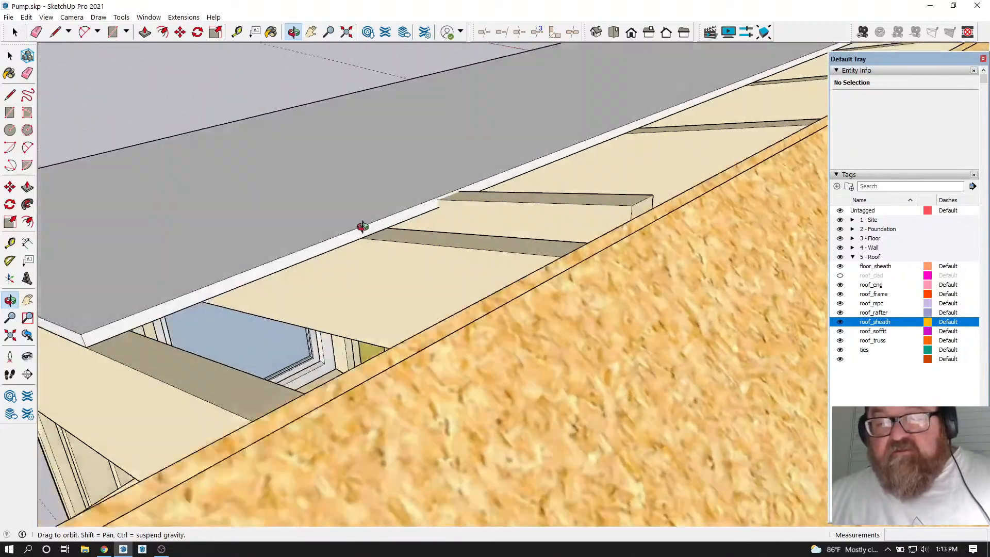
left_click_drag(362, 227, 212, 156)
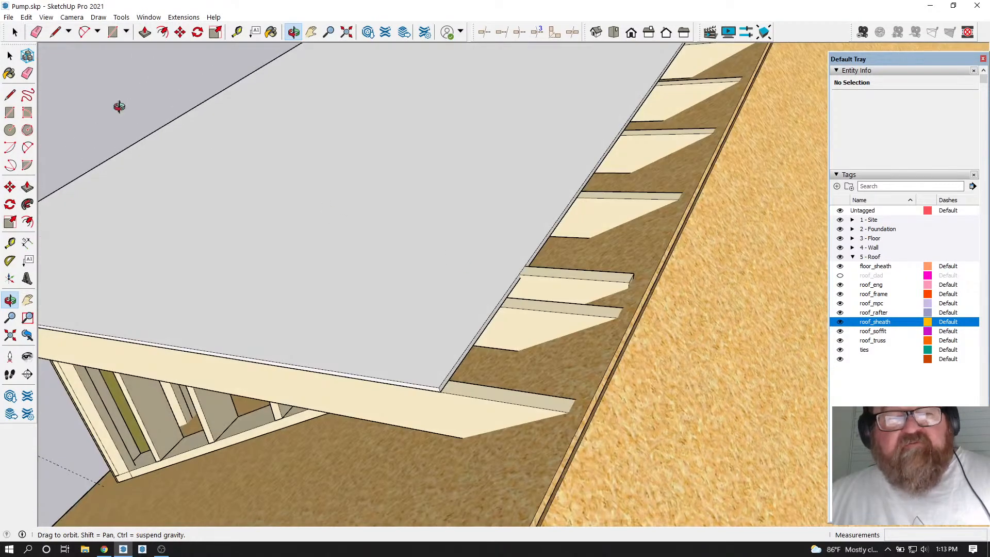
left_click(14, 32)
left_click(549, 283)
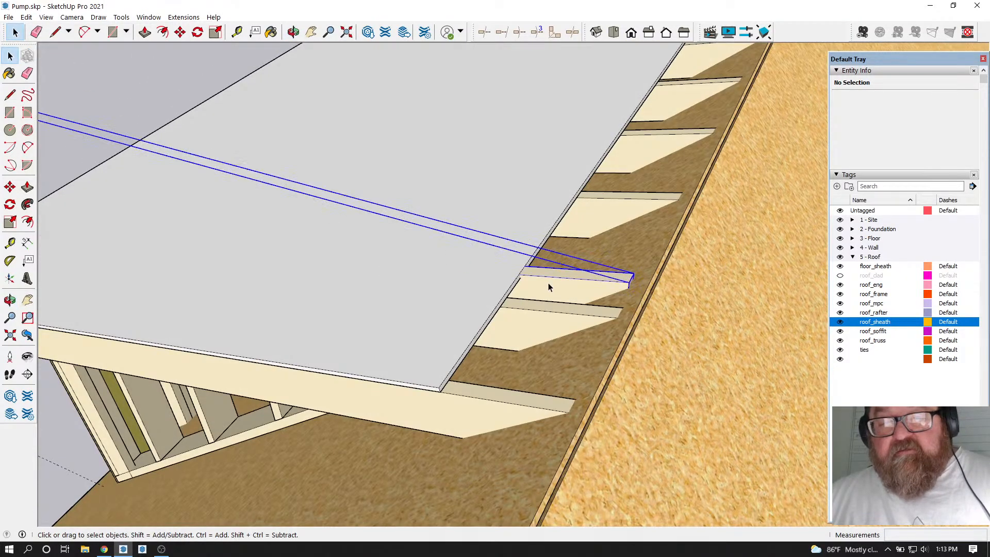
key("Delete")
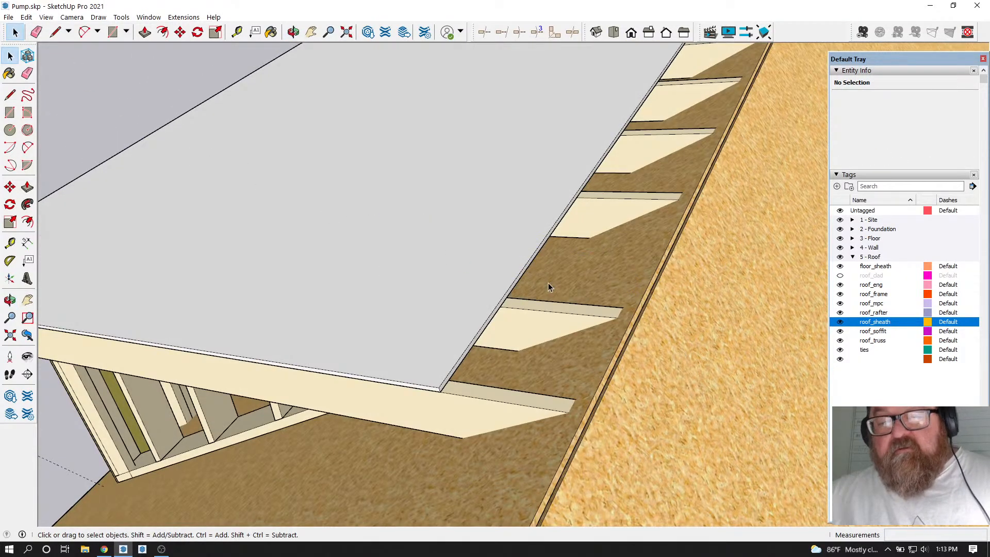
Copy the shed rafter just before the gap left by the deleted one 16 inches toward the dormer's near end
left_click(612, 197)
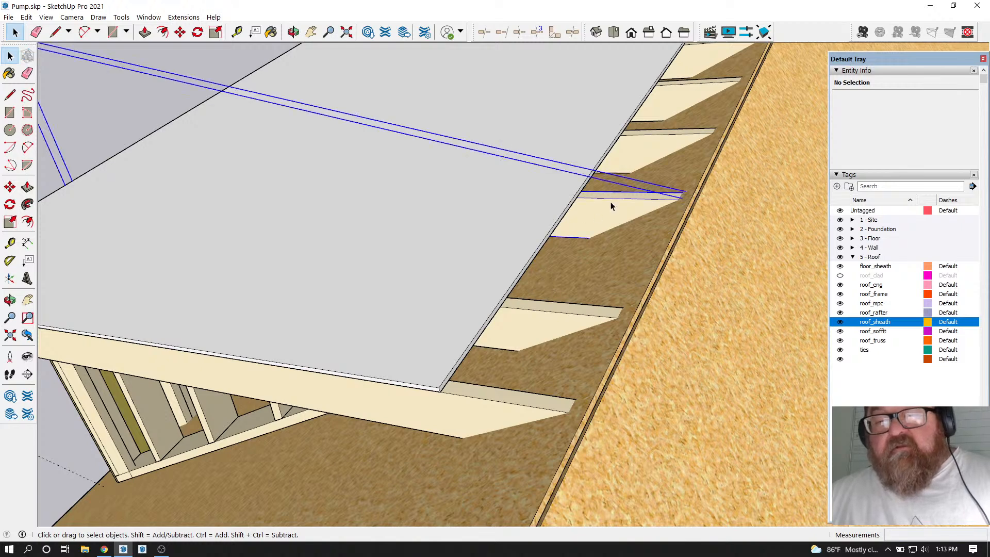
left_click(180, 32)
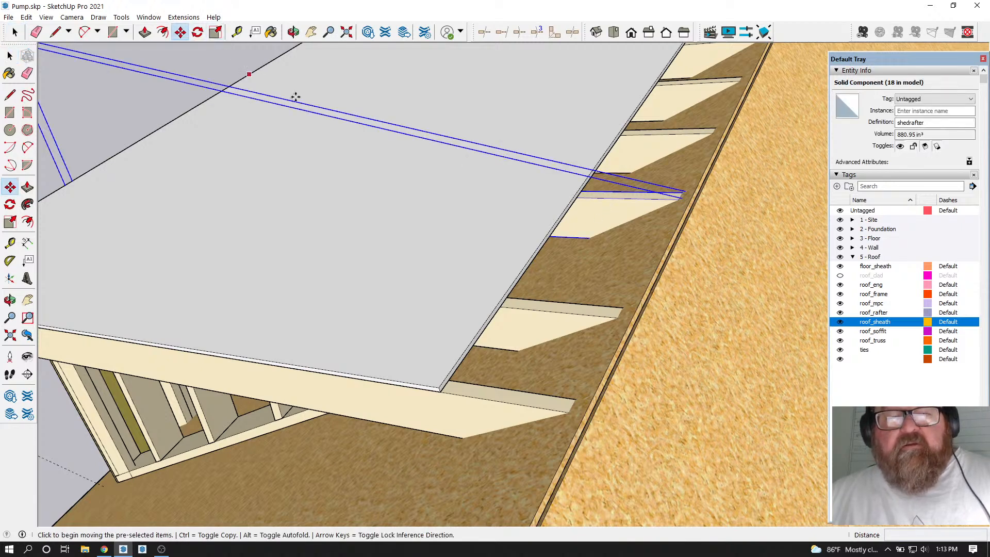
left_click(573, 142)
key("ctrl")
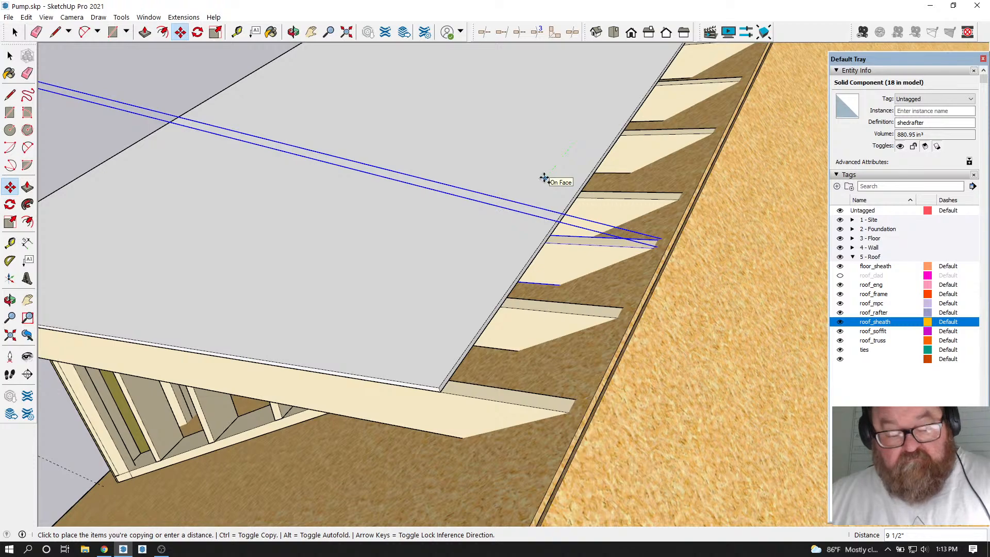
type("16")
key("Return")
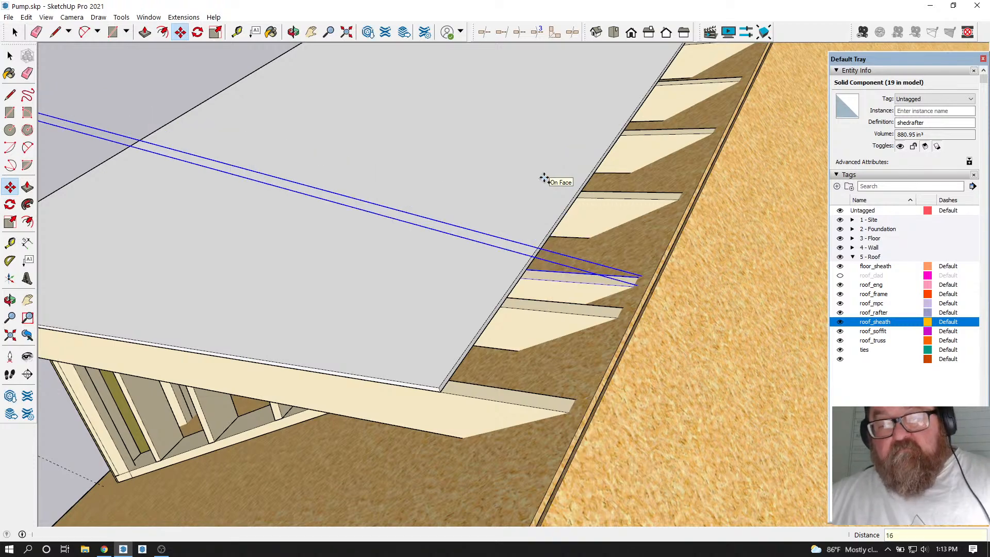
left_click(293, 32)
left_click_drag(330, 124, 593, 248)
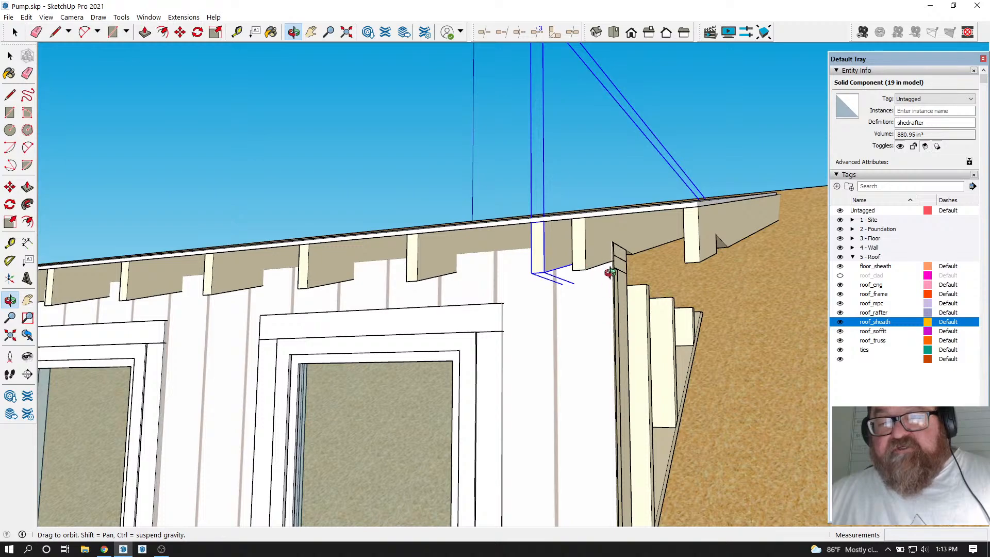
left_click_drag(601, 292, 562, 371)
Group all faces and edges of the shed roof sheathing slab
key("space")
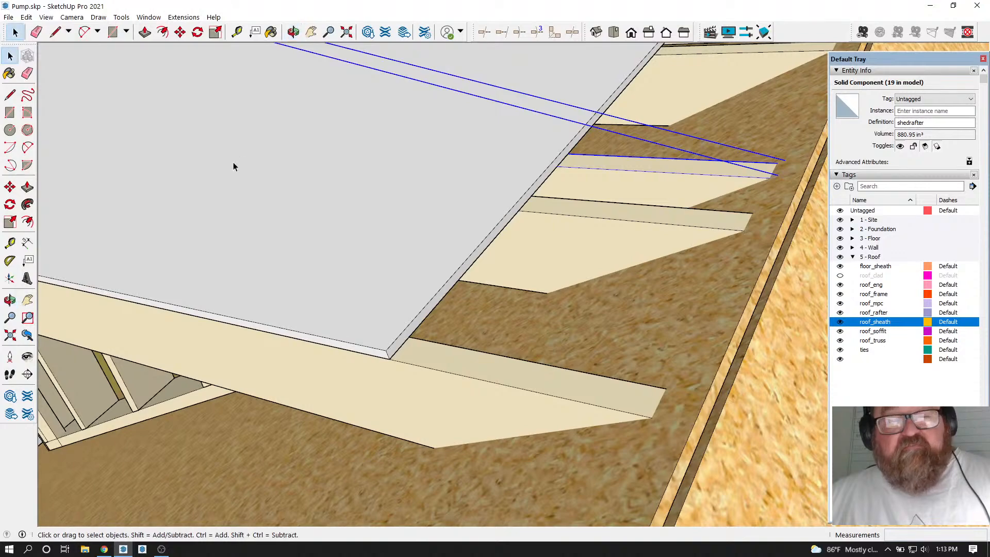
left_click(310, 249)
left_click(311, 247)
triple_click(312, 246)
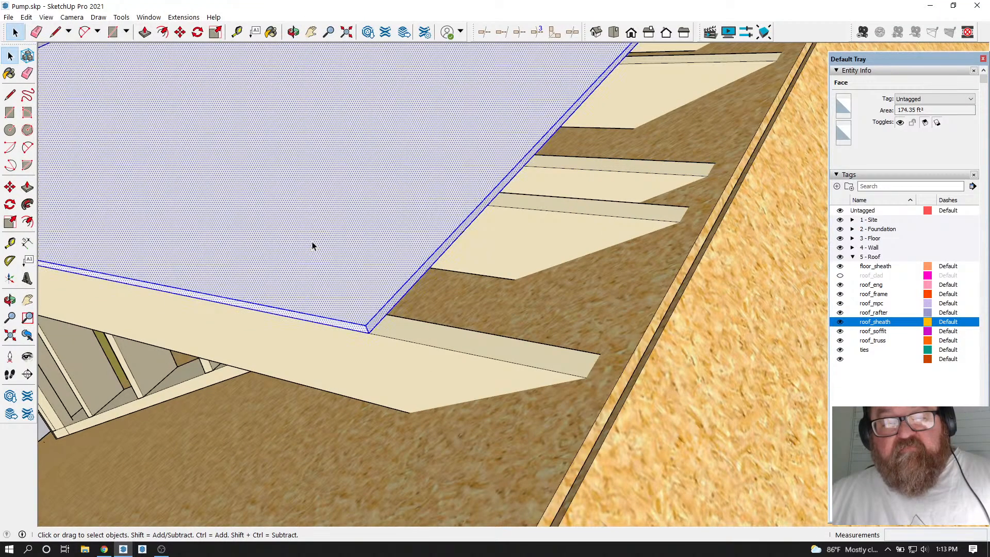
right_click(315, 239)
left_click(354, 329)
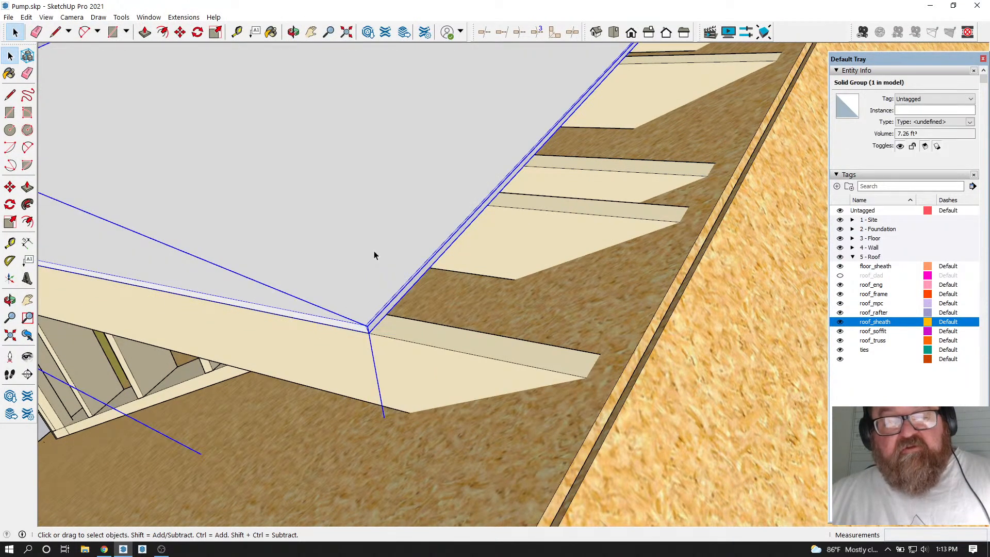
Inside the sheathing group, push/pull the slab's upper edge face about 11 7/8" outward to the upper ends of the rafters
double_click(373, 251)
left_click(145, 33)
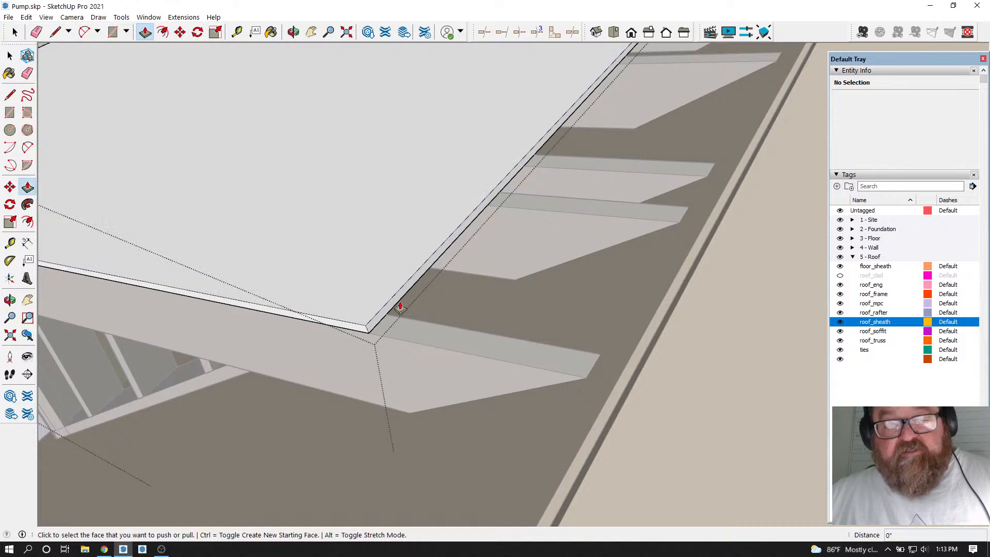
left_click(393, 308)
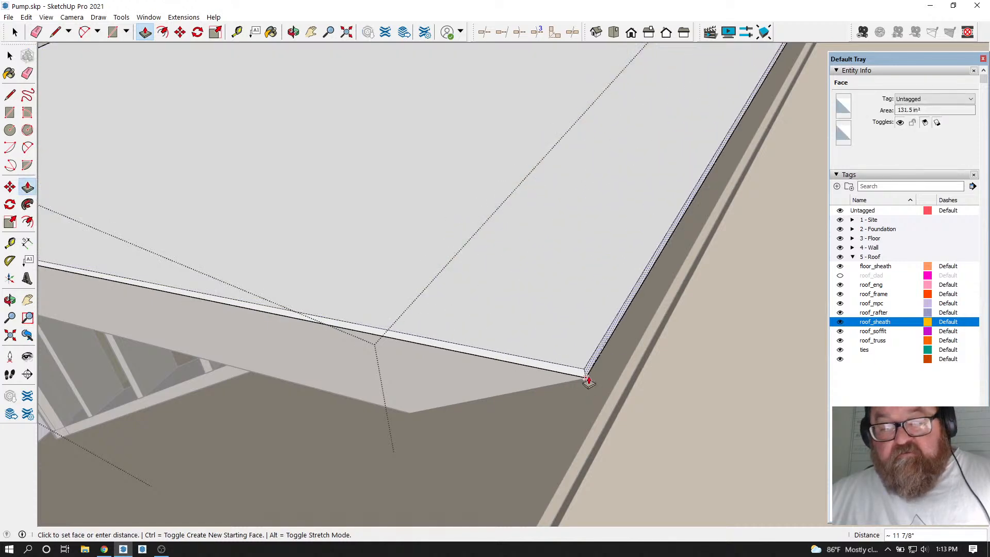
left_click(588, 381)
middle_click_drag(550, 433, 372, 303)
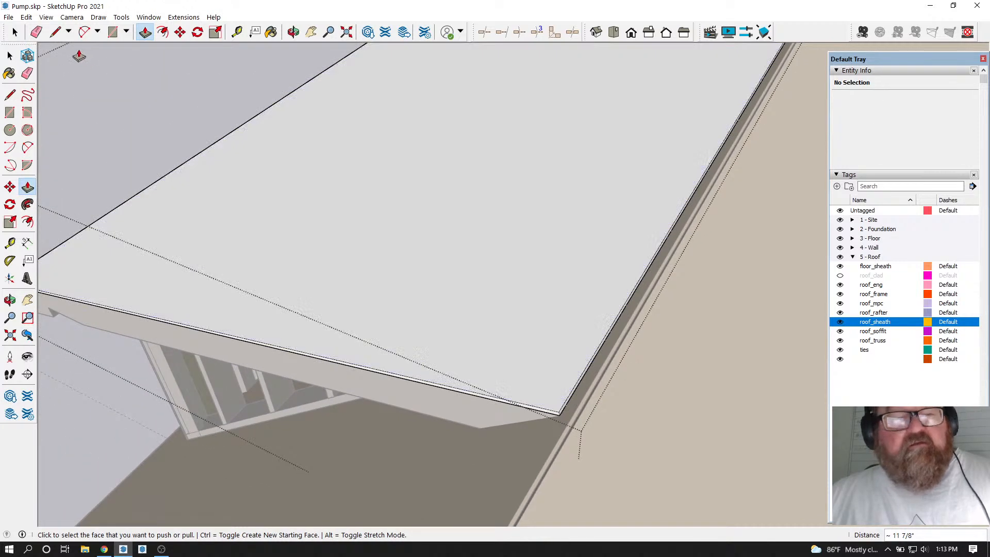
Paint the entire dormer sheathing slab with the medeek_osb material sampled from the main roof, and close the group
left_click(271, 32)
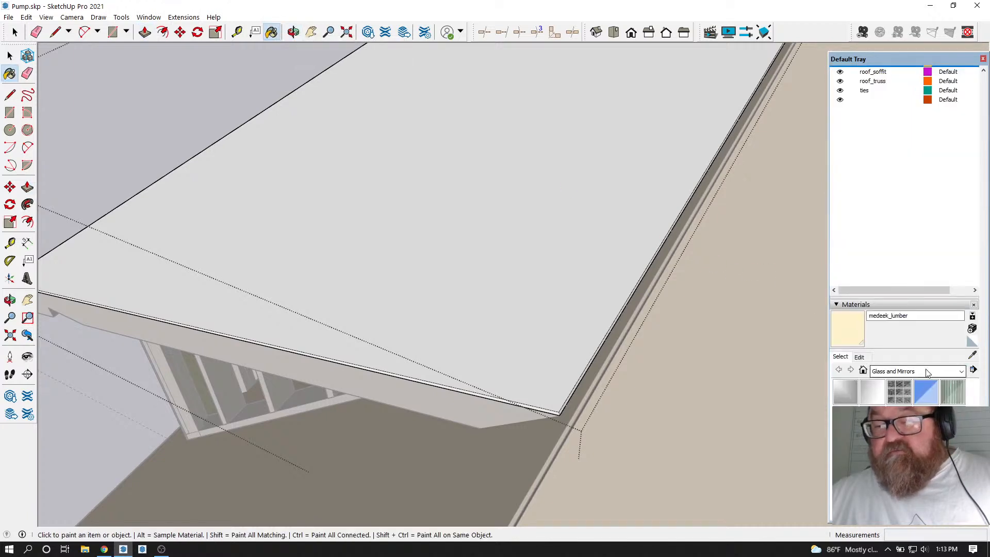
left_click(972, 356)
left_click(752, 336)
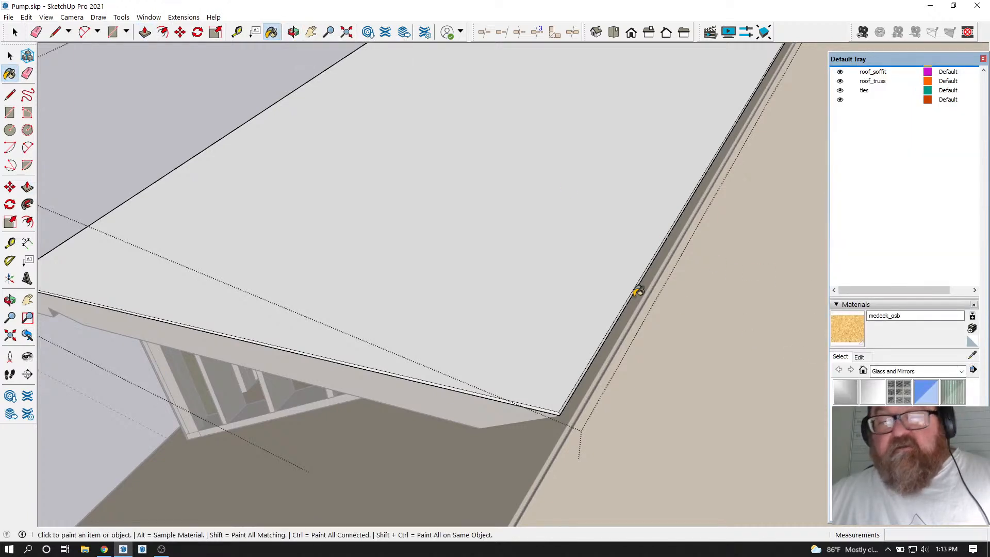
scroll(401, 288, "down", 6)
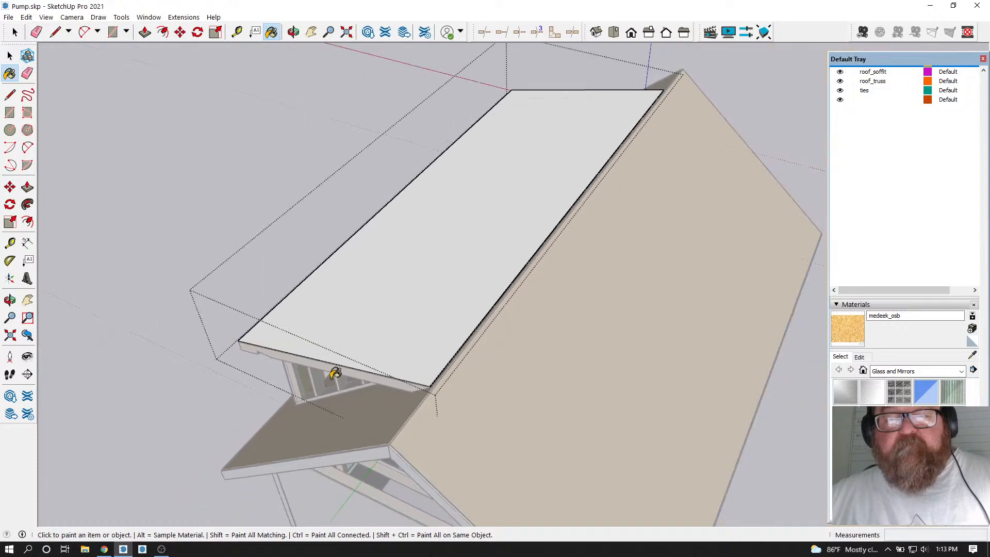
left_click(15, 32)
mouse_move(228, 111)
left_mouse_down()
mouse_move(627, 211)
mouse_move(634, 386)
left_mouse_up()
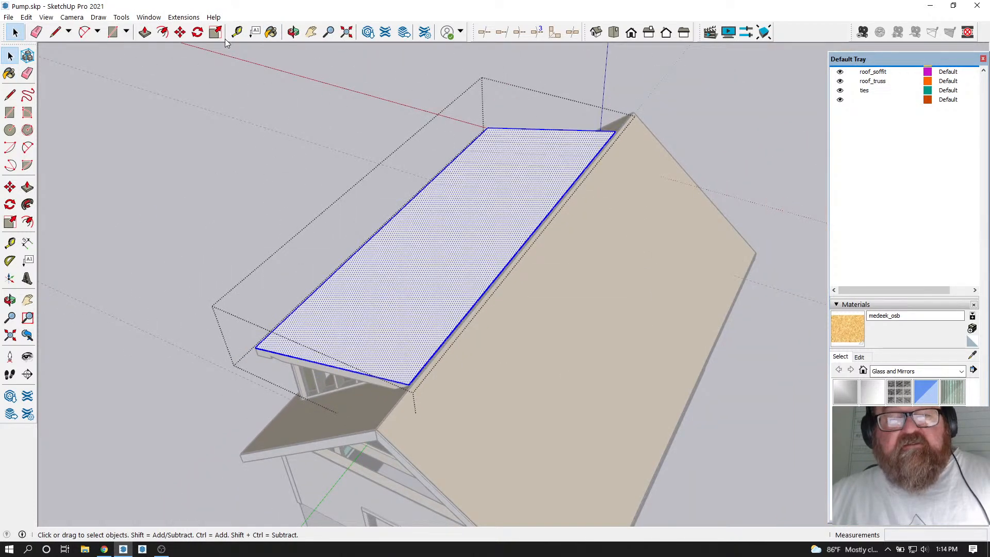
left_click(272, 32)
left_click(404, 243)
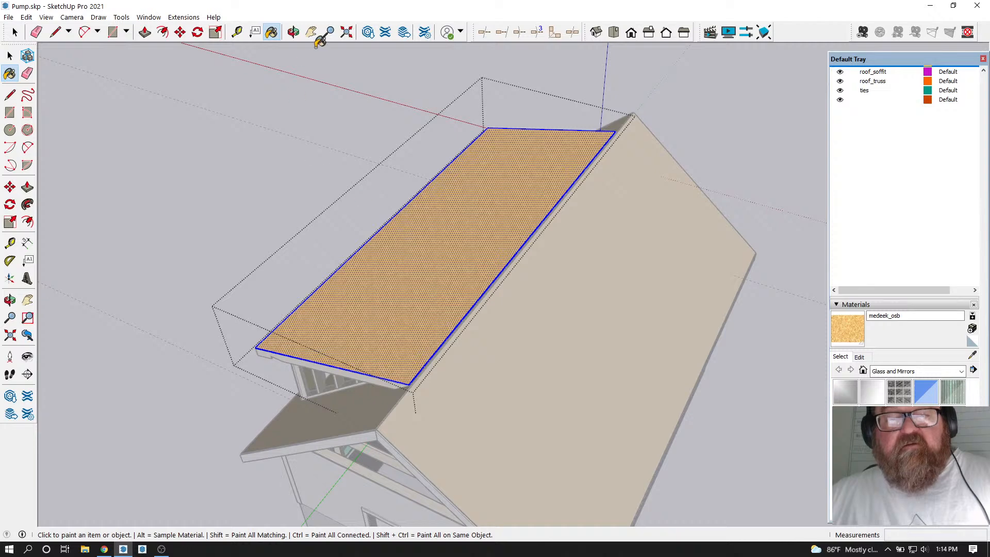
left_click(293, 32)
left_click_drag(369, 192, 562, 207)
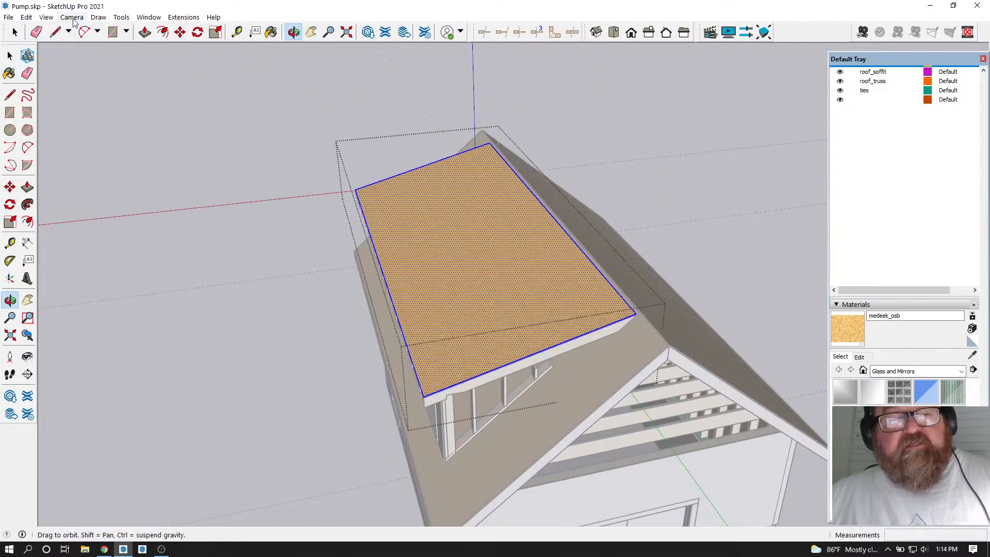
left_click(14, 32)
left_click(174, 109)
Examine the sheathed shed dormer and its rafter tails from the front of the pump house
scroll(174, 109, "down", 3)
scroll(372, 249, "up", 3)
left_click(293, 32)
left_click_drag(361, 103, 595, 311)
scroll(579, 327, "up", 5)
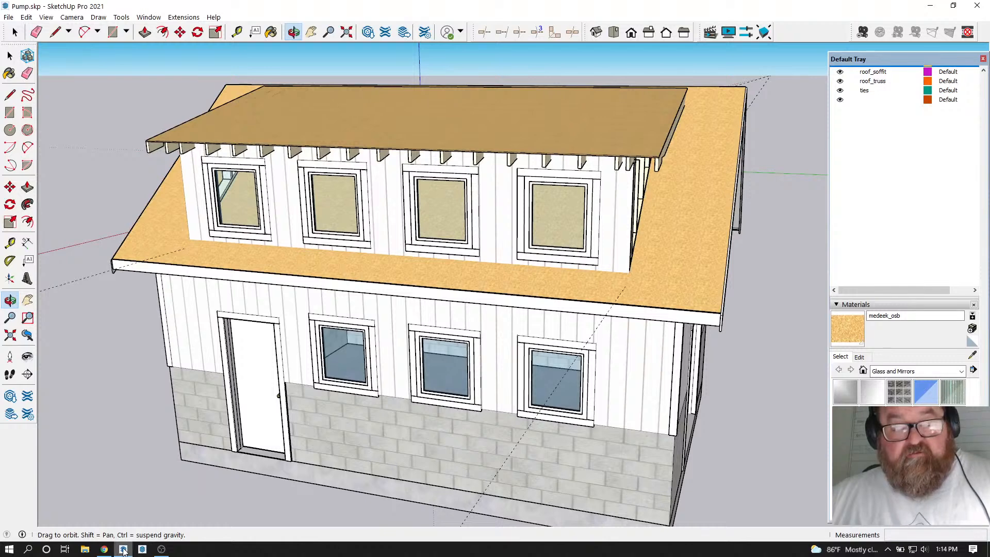
Check the live stream's analytics and chat in YouTube Studio, and return to the pump house model in SketchUp
left_click(104, 550)
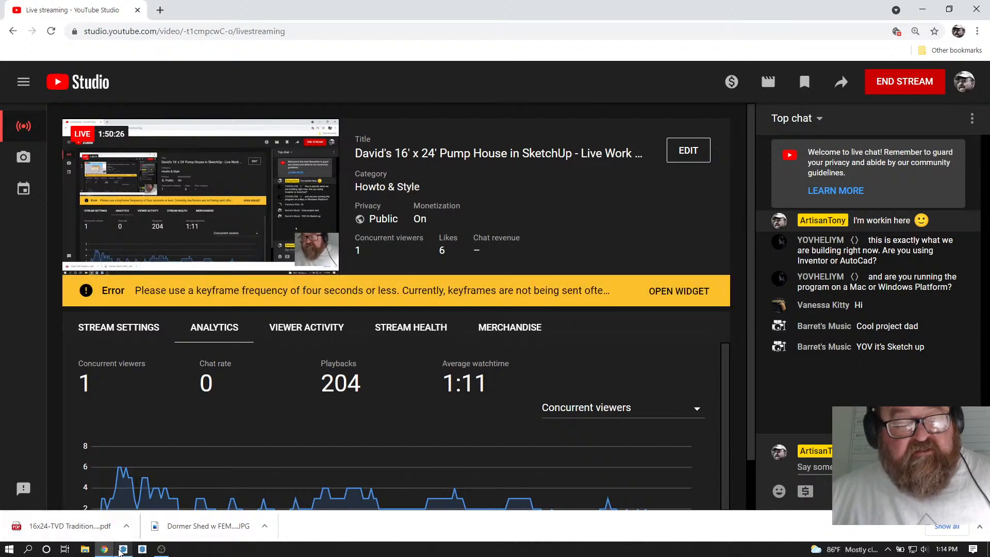
left_click(123, 549)
left_click_drag(413, 287, 345, 279)
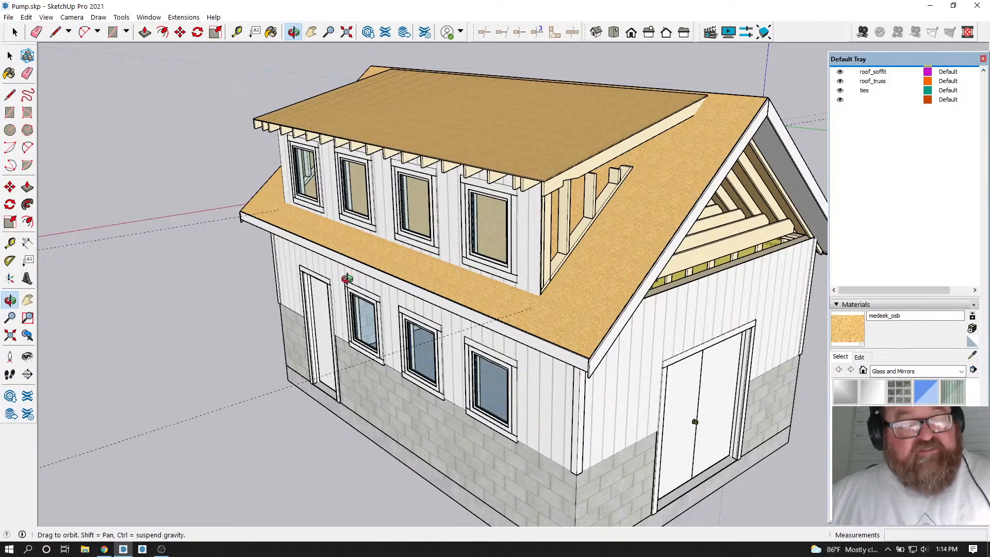
scroll(392, 245, "up", 4)
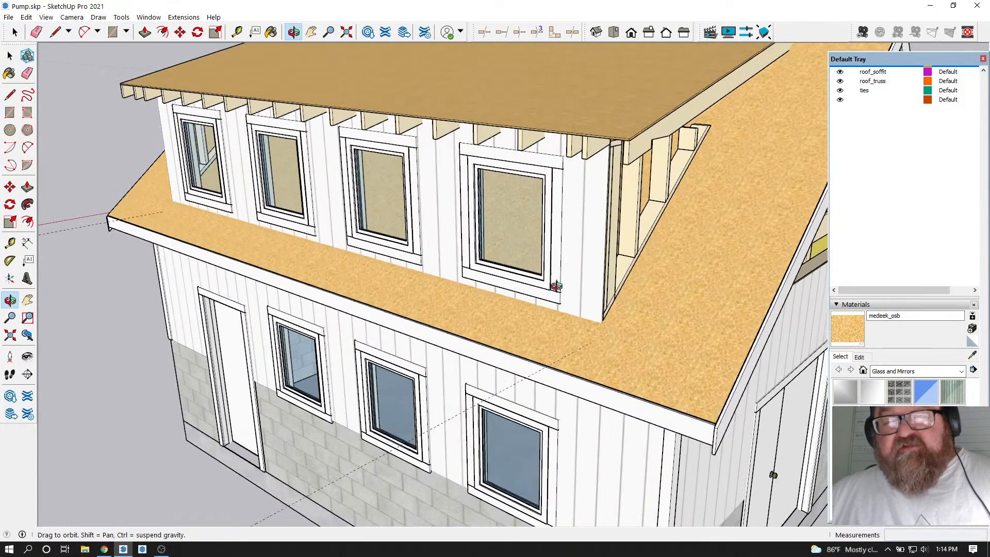
left_click_drag(556, 287, 457, 270)
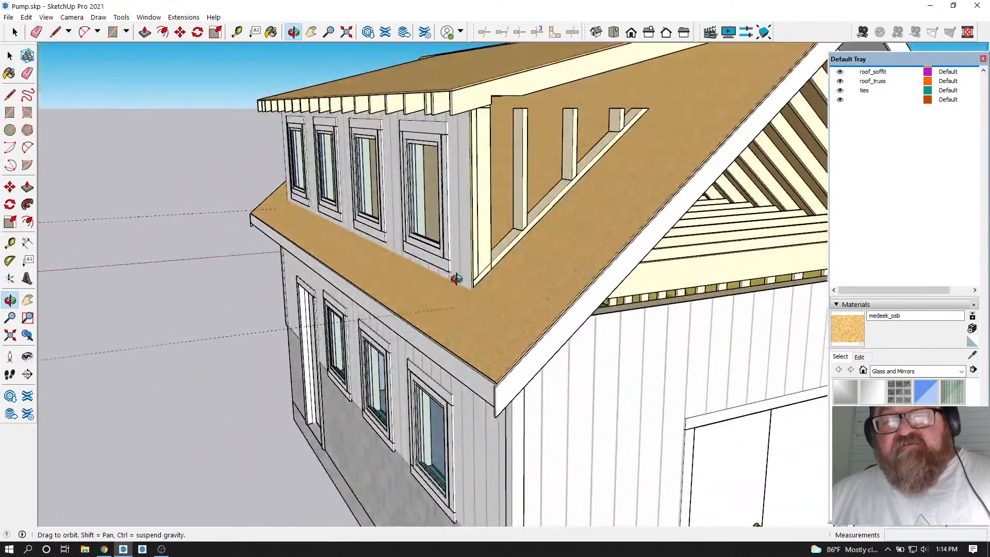
left_click(123, 549)
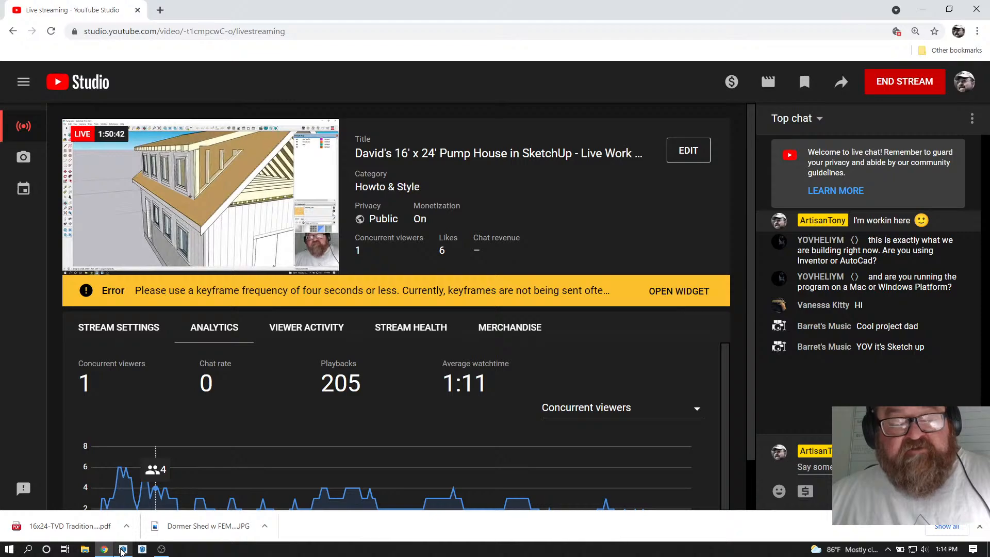
mouse_move(122, 551)
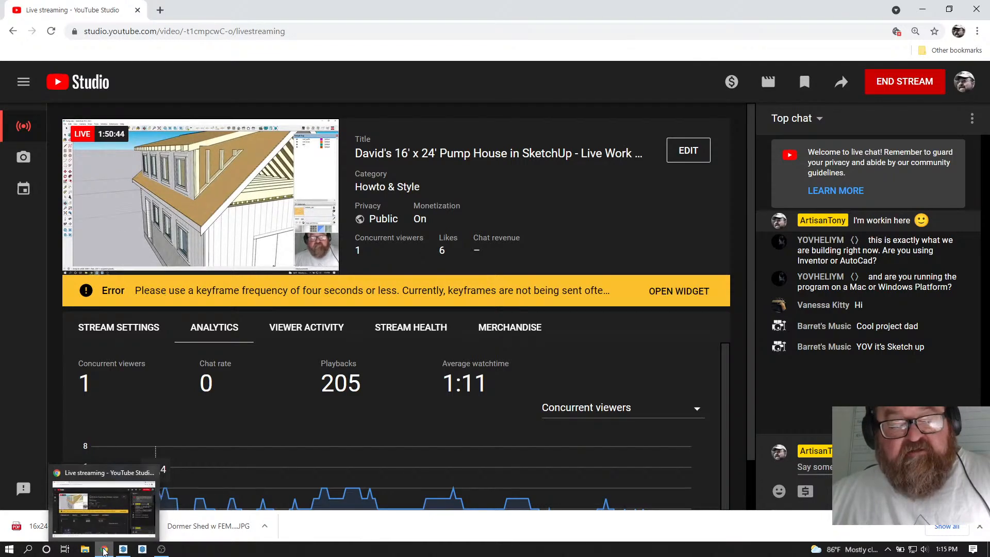
left_click(122, 551)
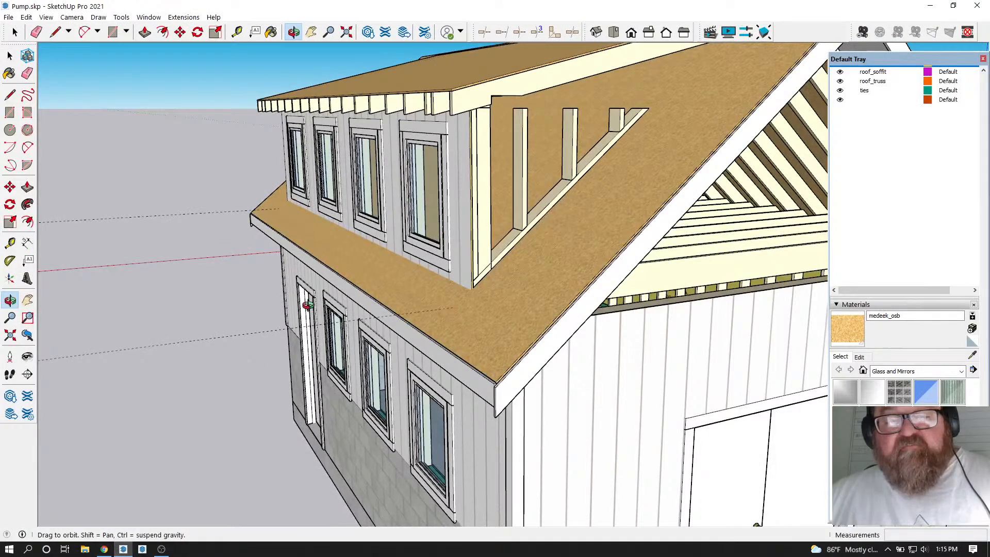
Examine the dormer's roof overhangs, rafter spacing, windows and open end-wall framing from the front and both ends
scroll(305, 310, "down", 3)
middle_click_drag(317, 377, 433, 415)
scroll(498, 330, "down", 2)
scroll(438, 206, "up", 3)
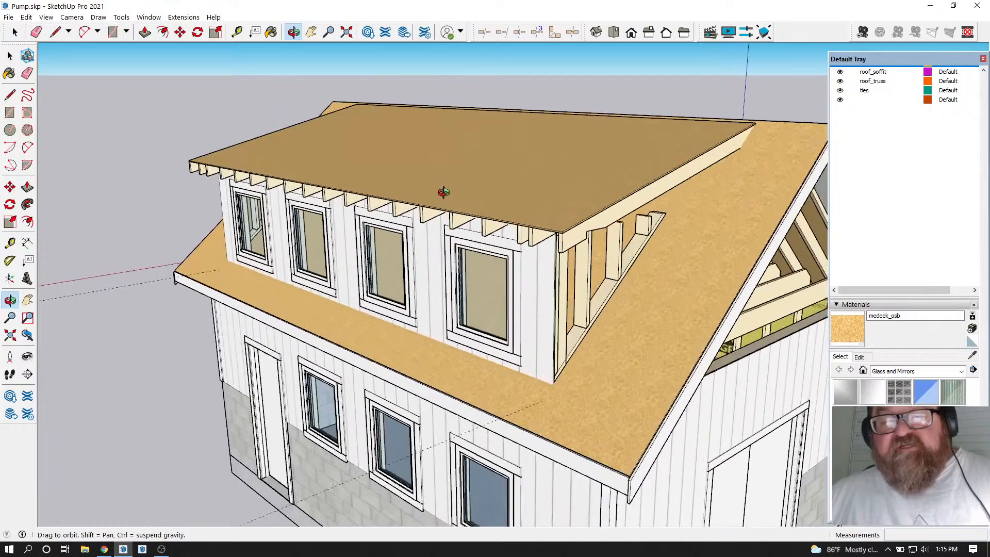
scroll(443, 193, "up", 2)
middle_click_drag(502, 263, 493, 212)
scroll(541, 246, "down", 1)
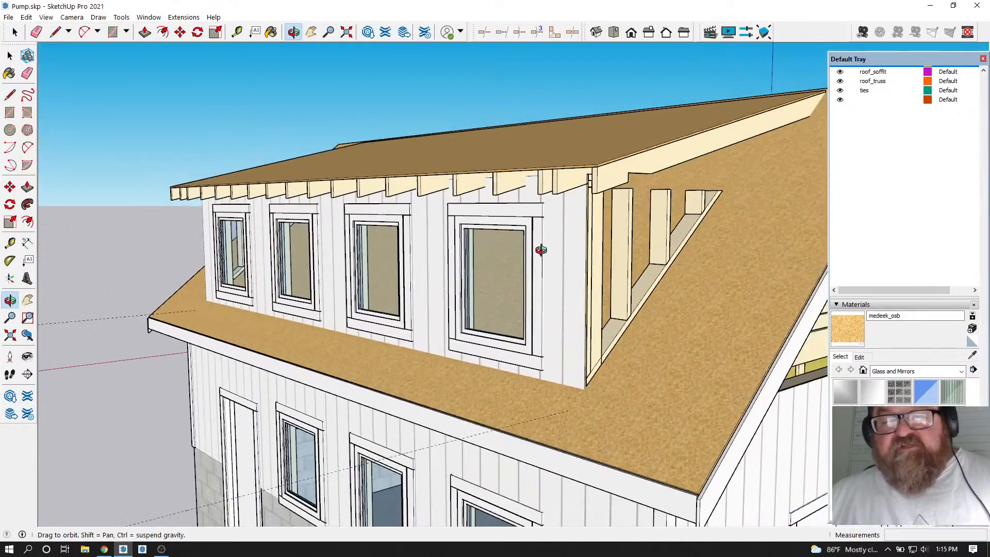
middle_click_drag(549, 267, 542, 302)
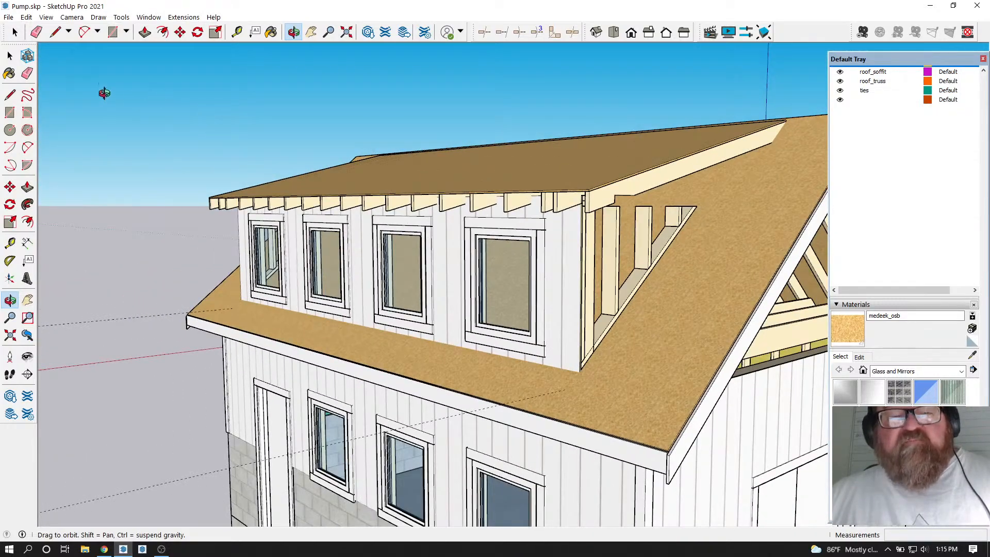
scroll(405, 265, "down", 3)
middle_click_drag(416, 265, 350, 238)
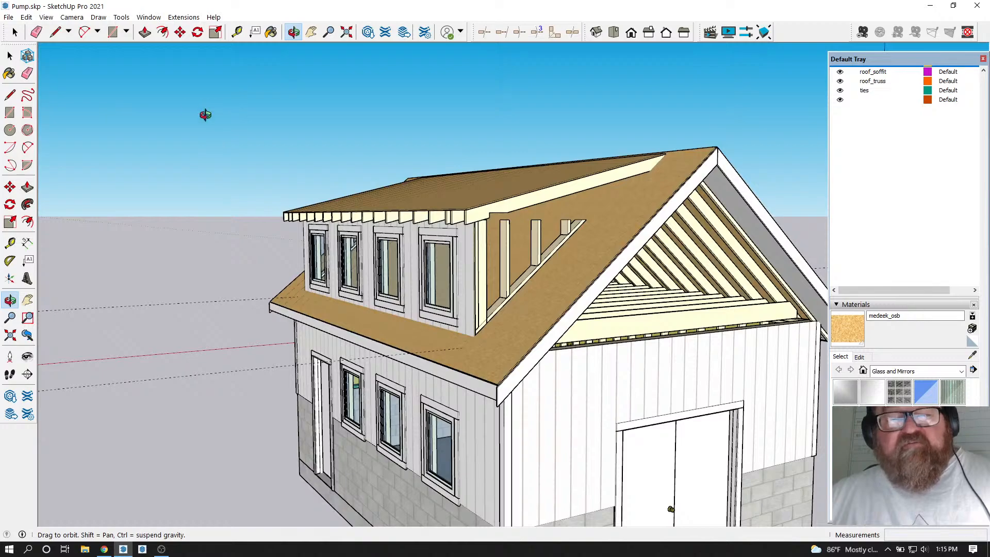
mouse_move(389, 295)
middle_mouse_down()
mouse_move(451, 299)
mouse_move(401, 309)
mouse_move(382, 293)
middle_mouse_up()
middle_click_drag(459, 274, 497, 313)
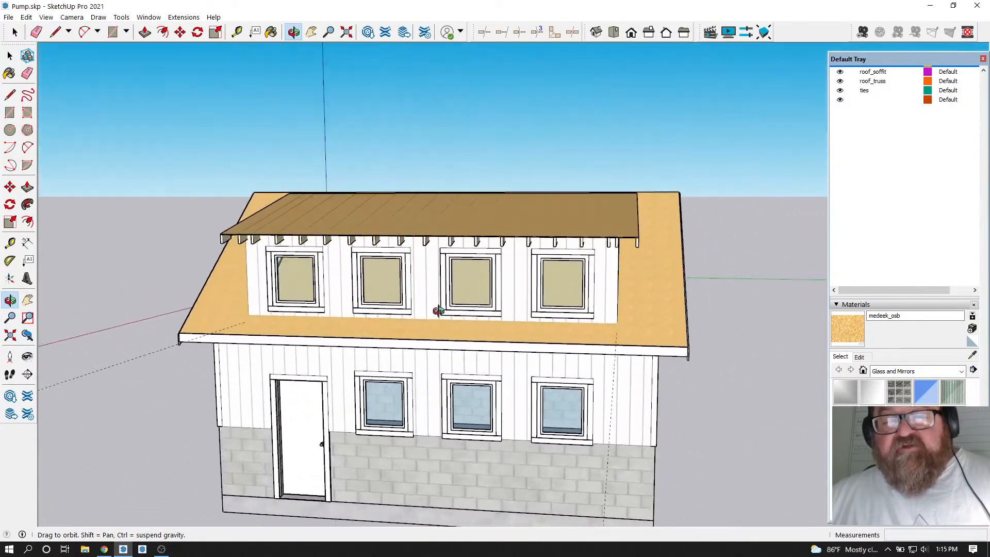
middle_click_drag(417, 316, 559, 291)
mouse_move(459, 298)
middle_mouse_down()
mouse_move(509, 290)
mouse_move(297, 298)
mouse_move(471, 294)
mouse_move(491, 312)
mouse_move(371, 274)
mouse_move(462, 307)
mouse_move(422, 296)
mouse_move(465, 356)
mouse_move(469, 348)
mouse_move(566, 367)
middle_mouse_up()
scroll(312, 294, "up", 3)
mouse_move(312, 305)
middle_mouse_down()
mouse_move(402, 308)
mouse_move(550, 267)
middle_mouse_up()
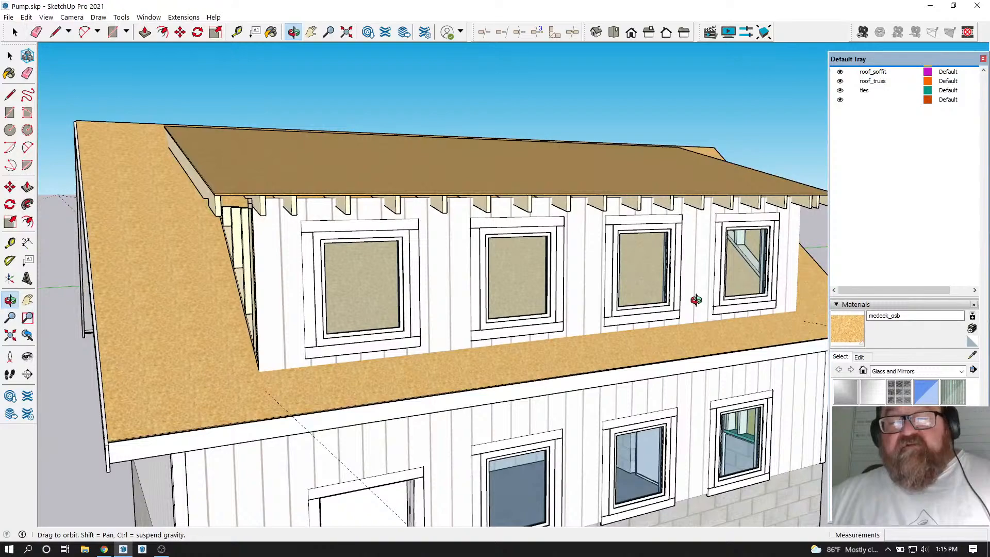
middle_click_drag(650, 292, 306, 298)
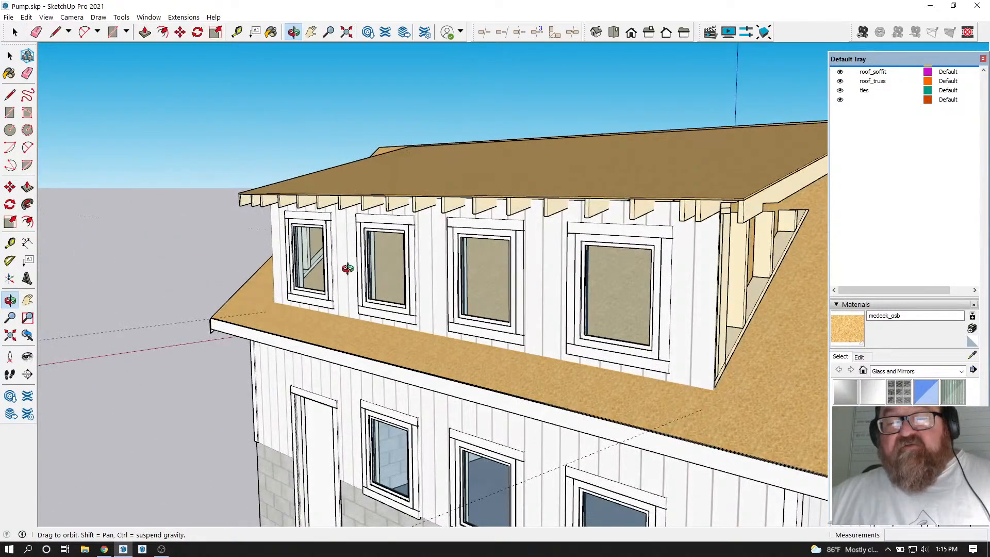
scroll(348, 276, "down", 3)
middle_click_drag(382, 314, 555, 316)
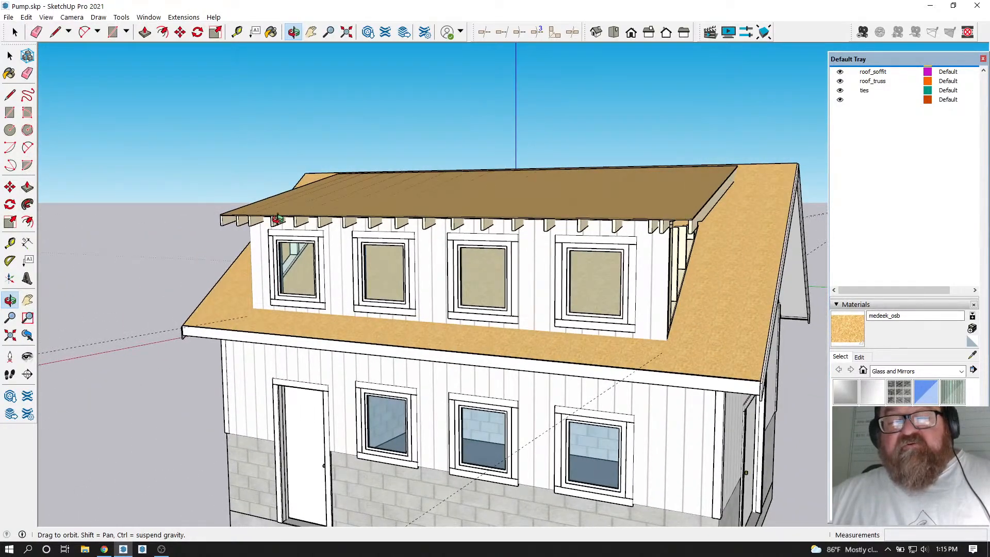
mouse_move(460, 305)
middle_mouse_down()
mouse_move(623, 277)
mouse_move(473, 279)
mouse_move(583, 325)
mouse_move(506, 333)
mouse_move(492, 356)
middle_mouse_up()
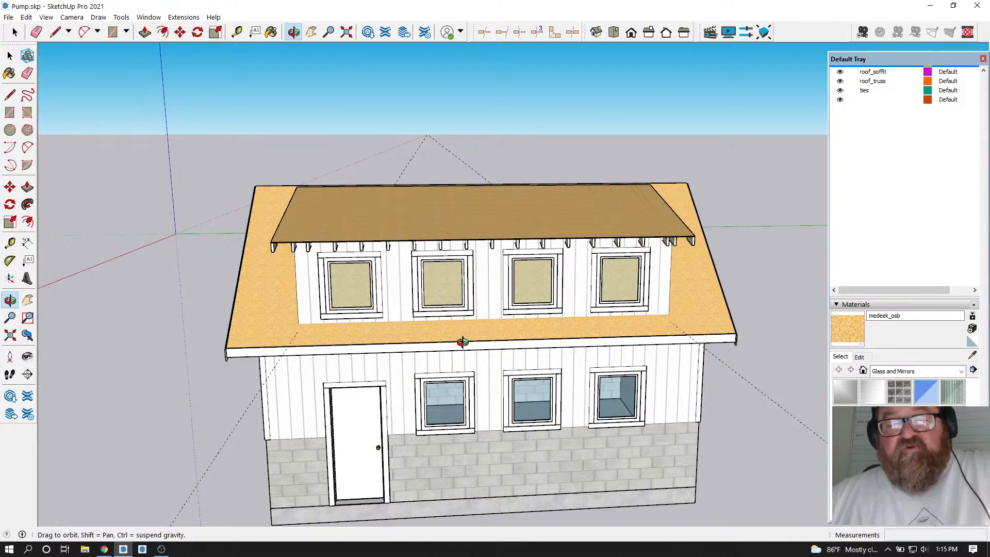
left_click_drag(469, 340, 425, 342)
scroll(520, 330, "up", 3)
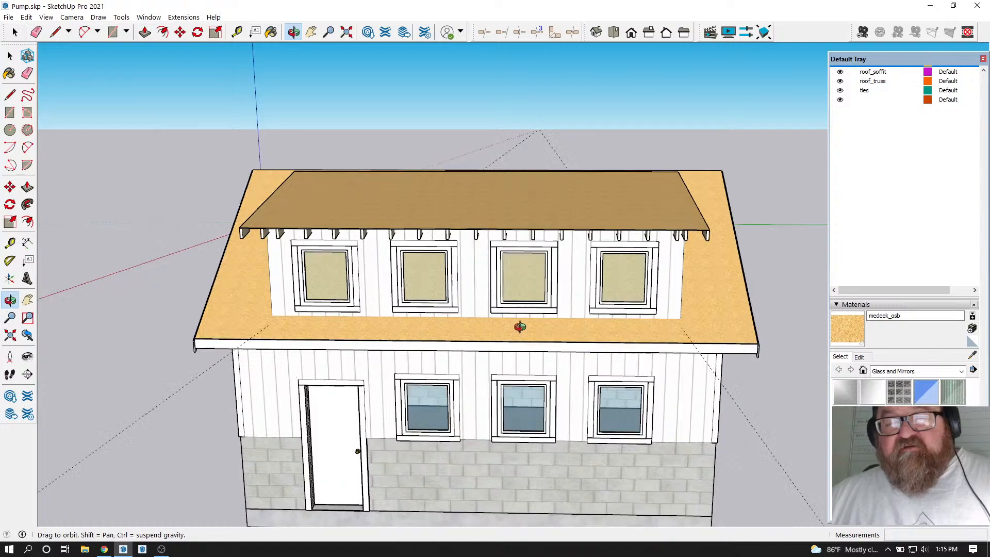
left_click_drag(519, 339, 265, 309)
mouse_move(392, 330)
left_mouse_down()
mouse_move(296, 308)
mouse_move(395, 321)
left_mouse_up()
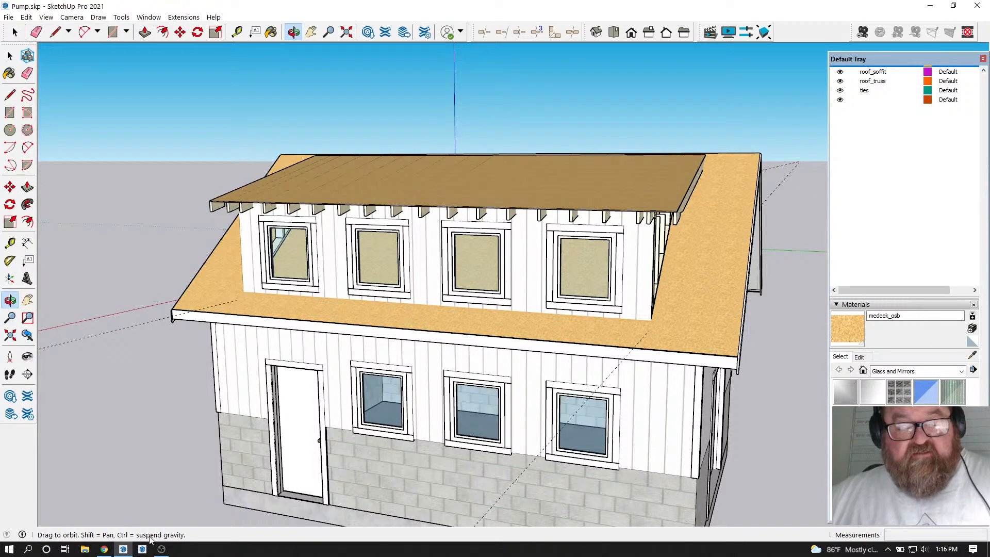
Check the stream status in OBS and YouTube Studio, and return to the SketchUp model
left_click(161, 549)
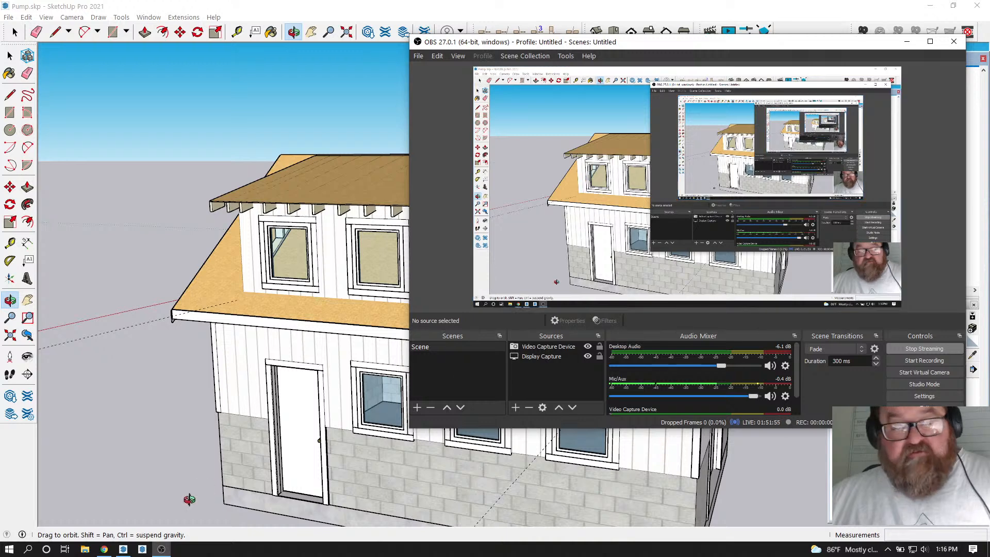
left_click(105, 550)
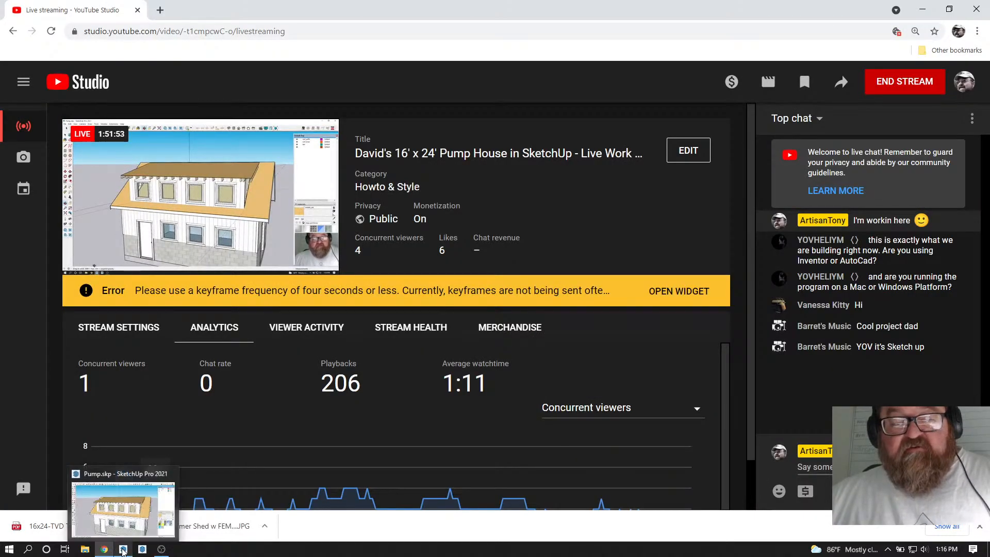
left_click(123, 550)
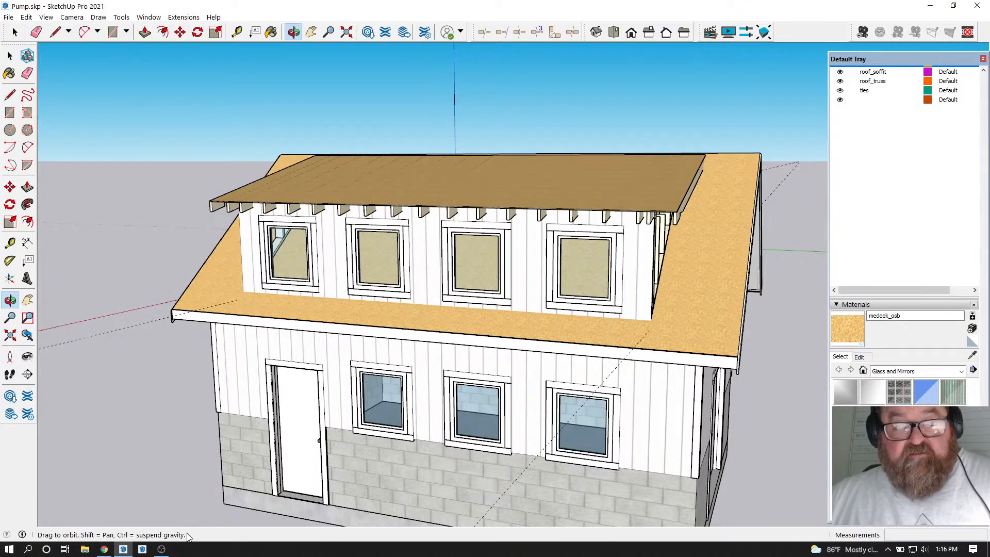